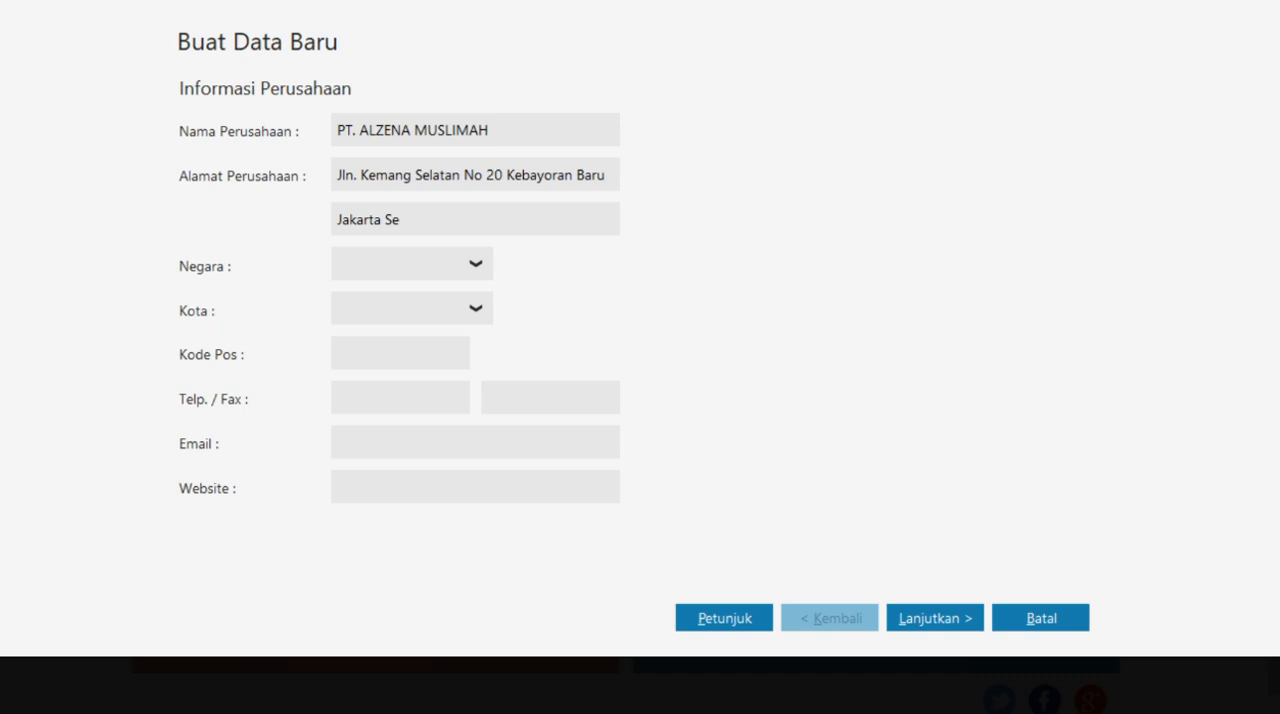
- Complete the company information with the rest of the address, country Indonesia, city Jakarta and the postal code, and continue
text(latan)
click(455, 264)
click(370, 327)
click(482, 308)
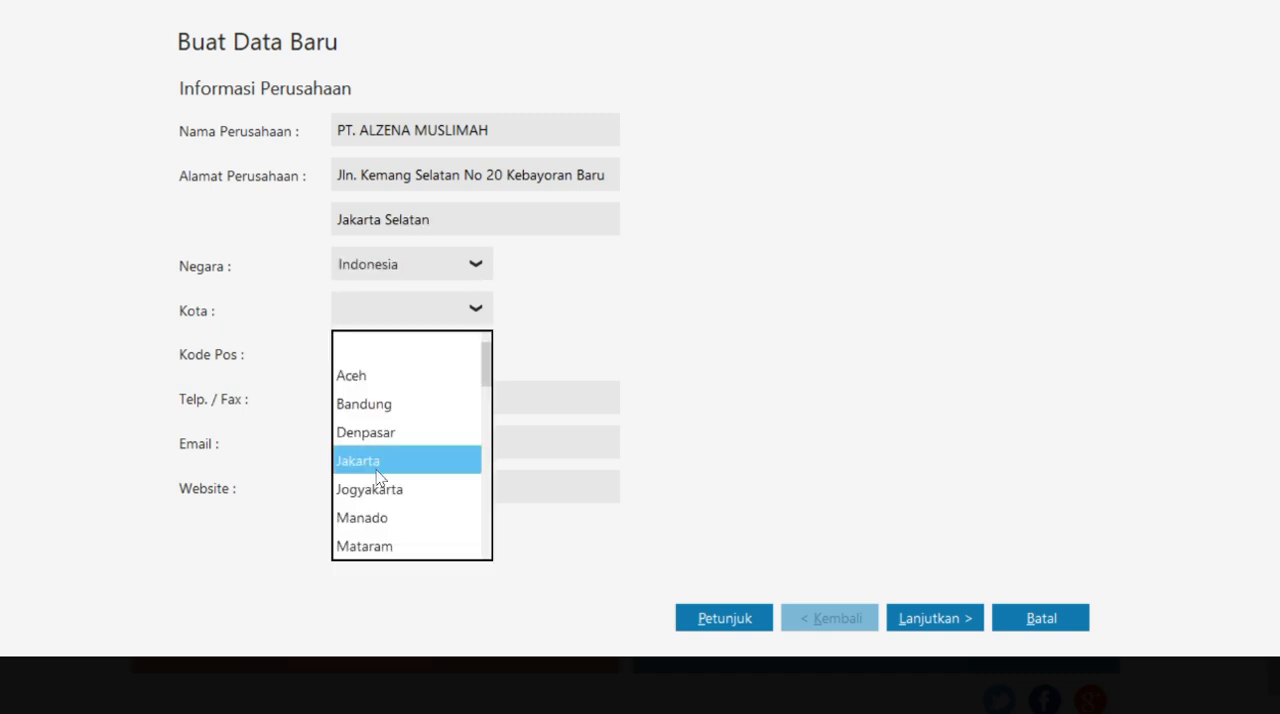
click(376, 468)
click(412, 358)
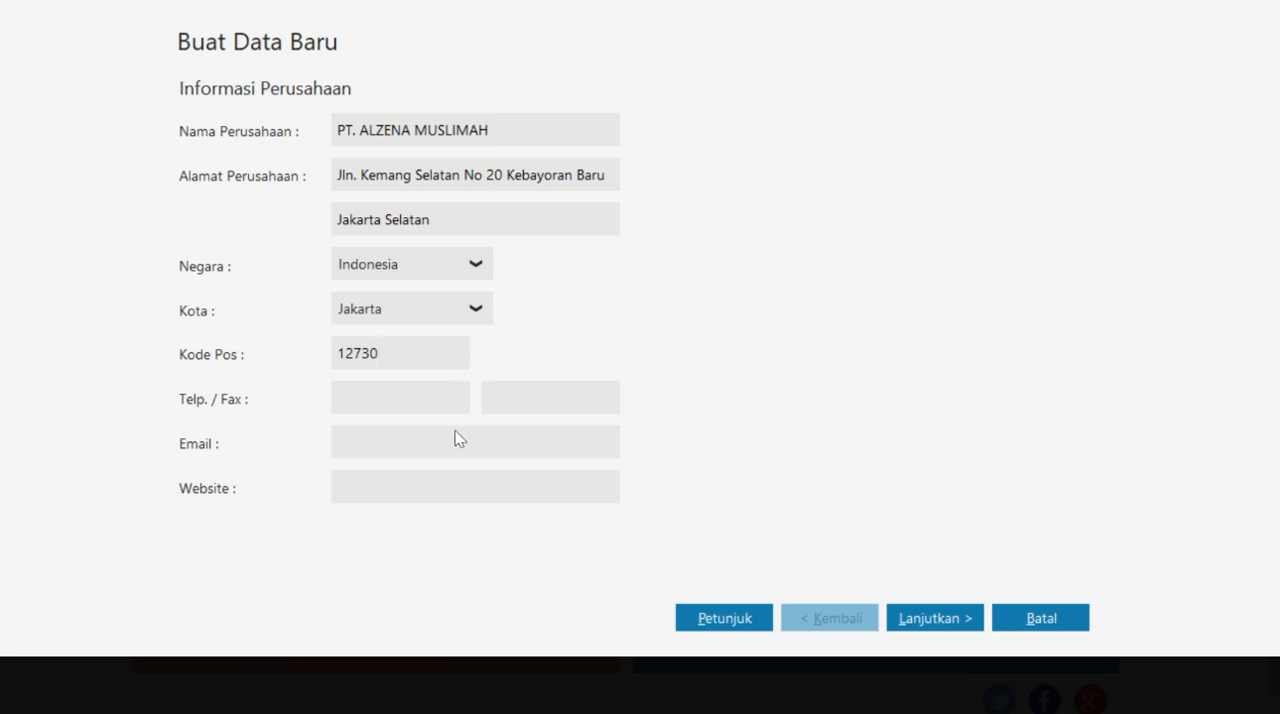
click(940, 616)
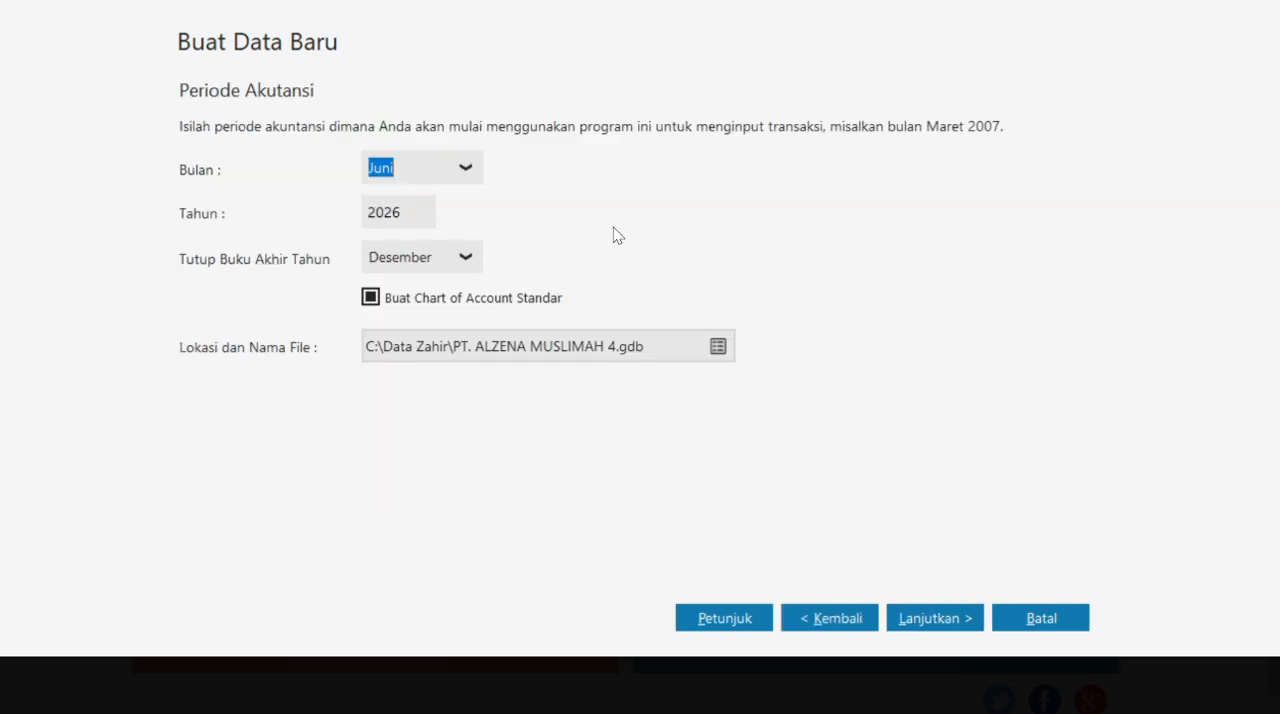
- Look up the accounting period in the case PDF, set the starting period to Januari 2021 and continue
click(466, 171)
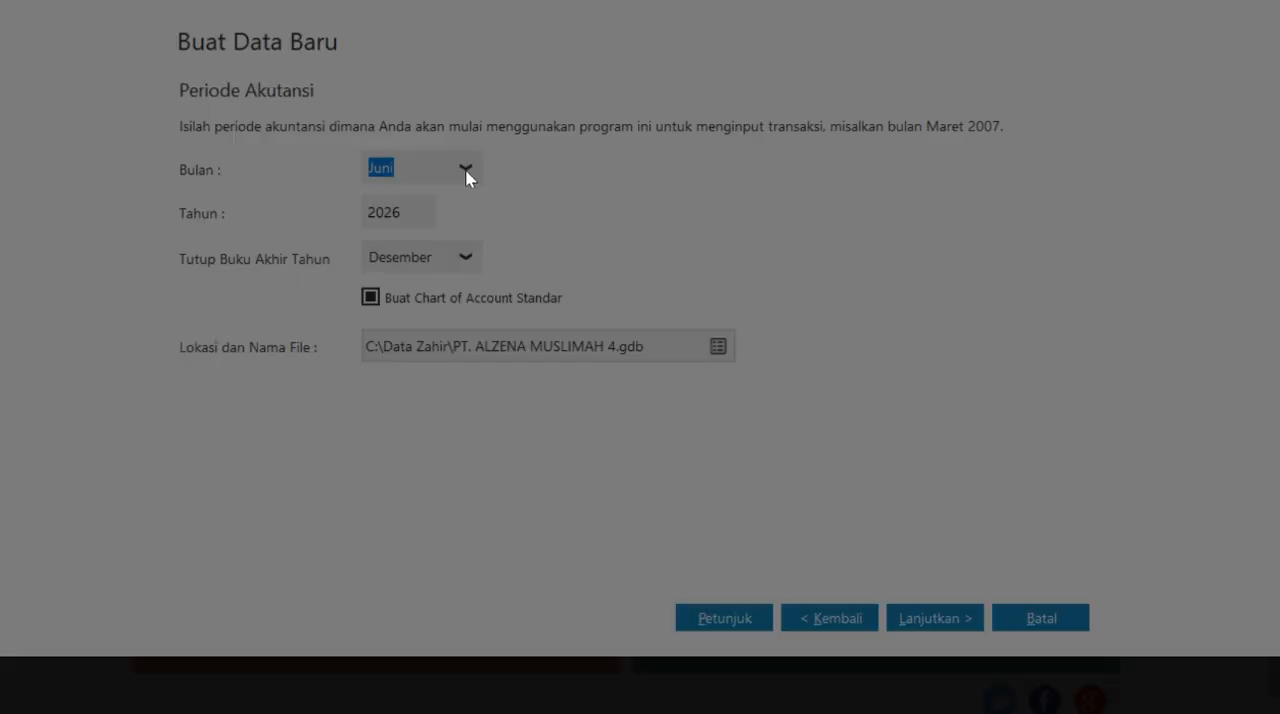
key(super+Tab)
click(797, 131)
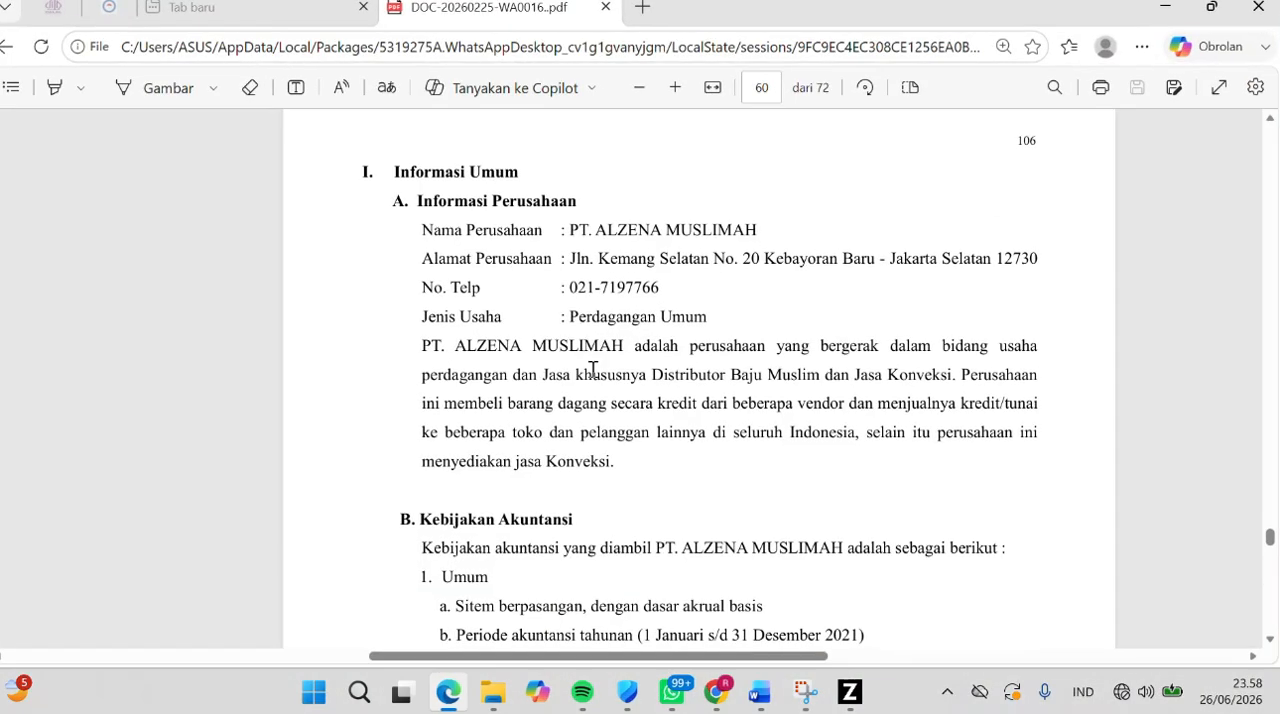
scroll(641, 453, down, 3)
drag(641, 453, 877, 456)
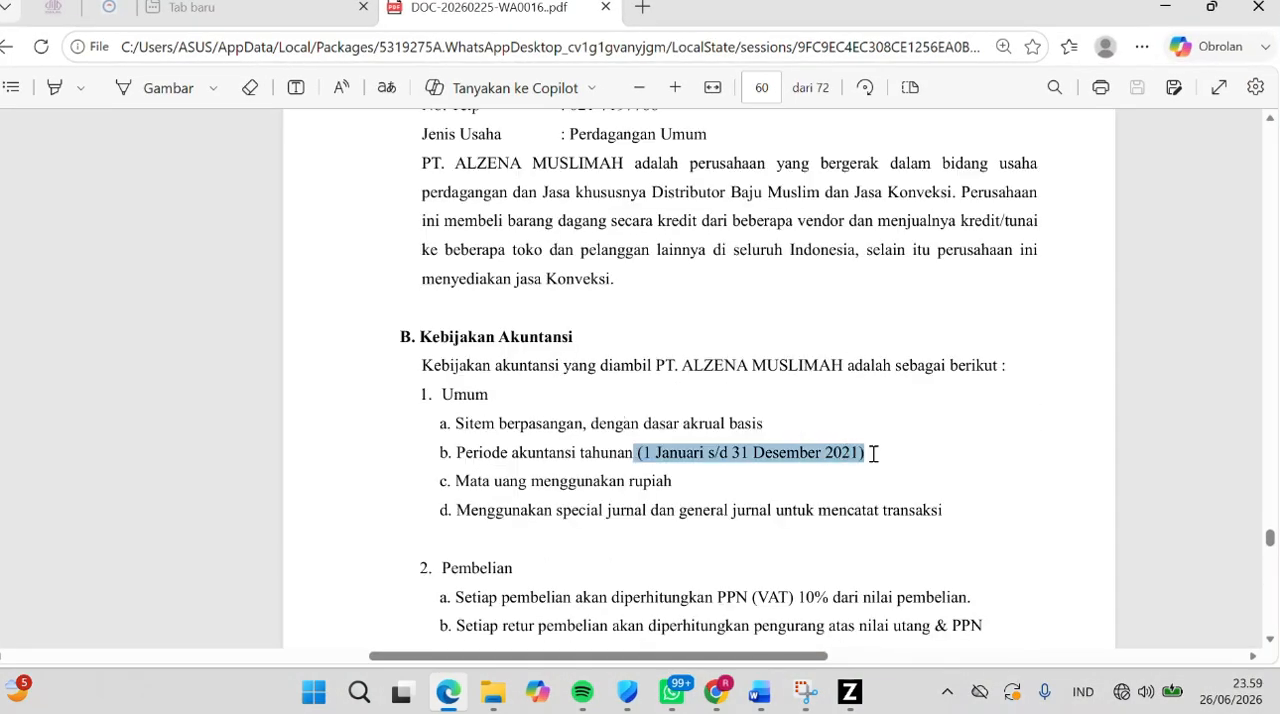
scroll(760, 433, up, 1)
click(844, 684)
click(465, 171)
scroll(424, 276, up, 3)
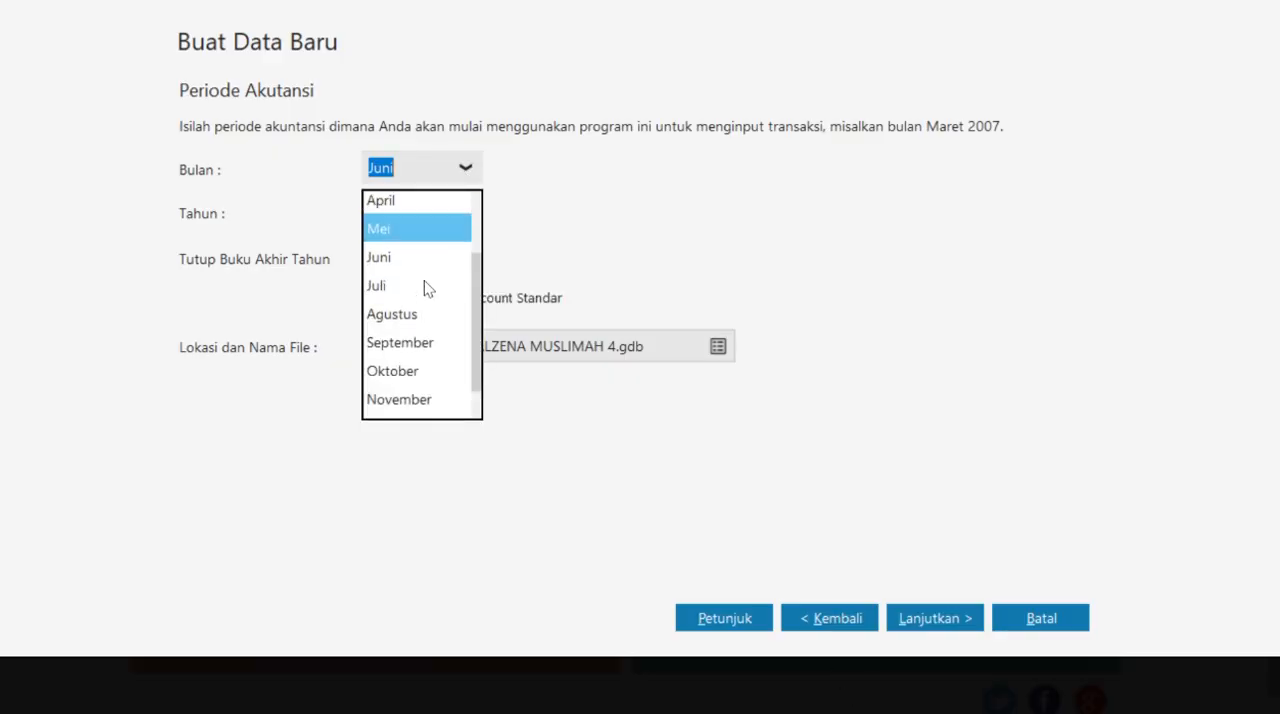
click(414, 207)
key(Tab)
text(2021)
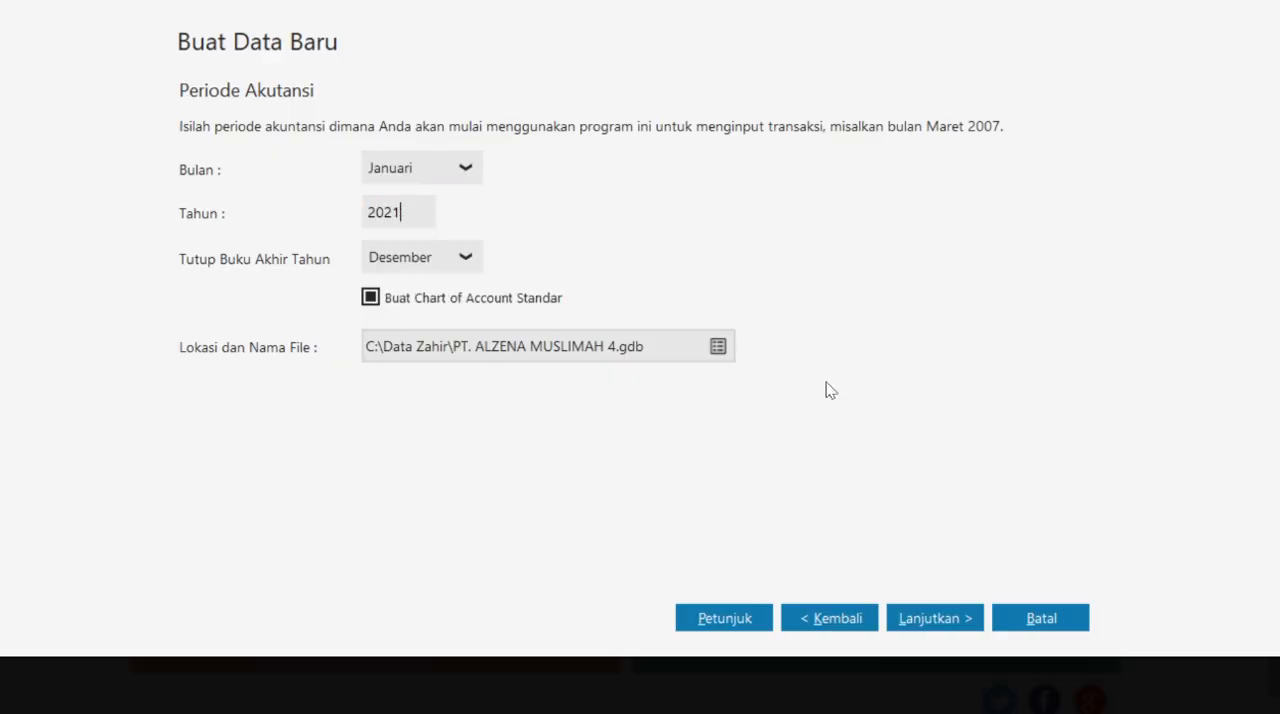
click(938, 628)
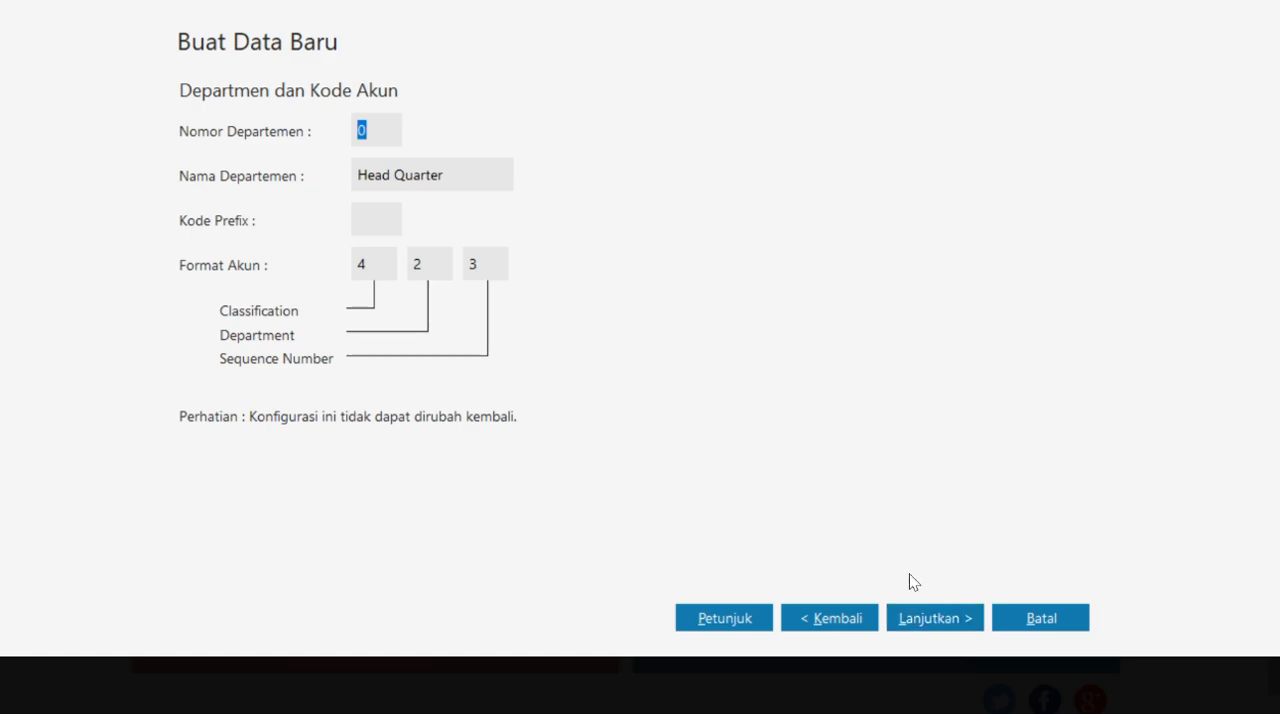
- Accept the default department and account format, then confirm Perdagangan Umum as the business field according to the case PDF
click(937, 620)
click(1048, 628)
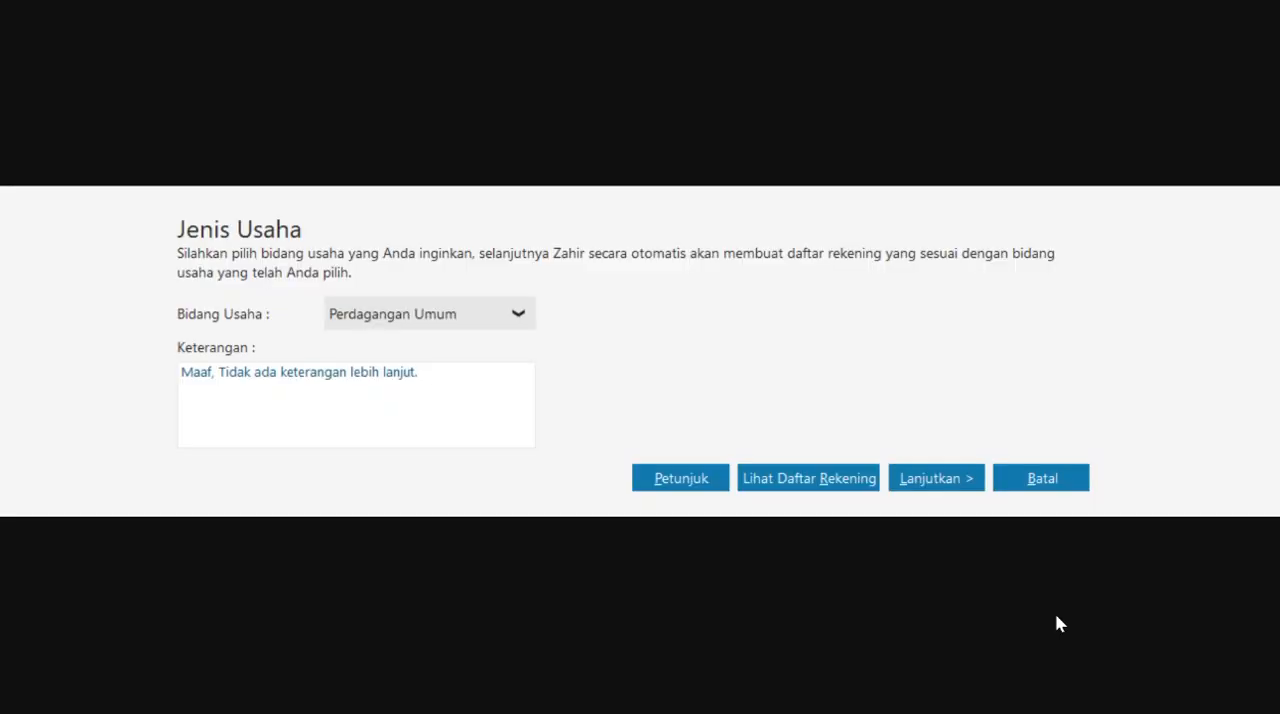
key(super+Tab)
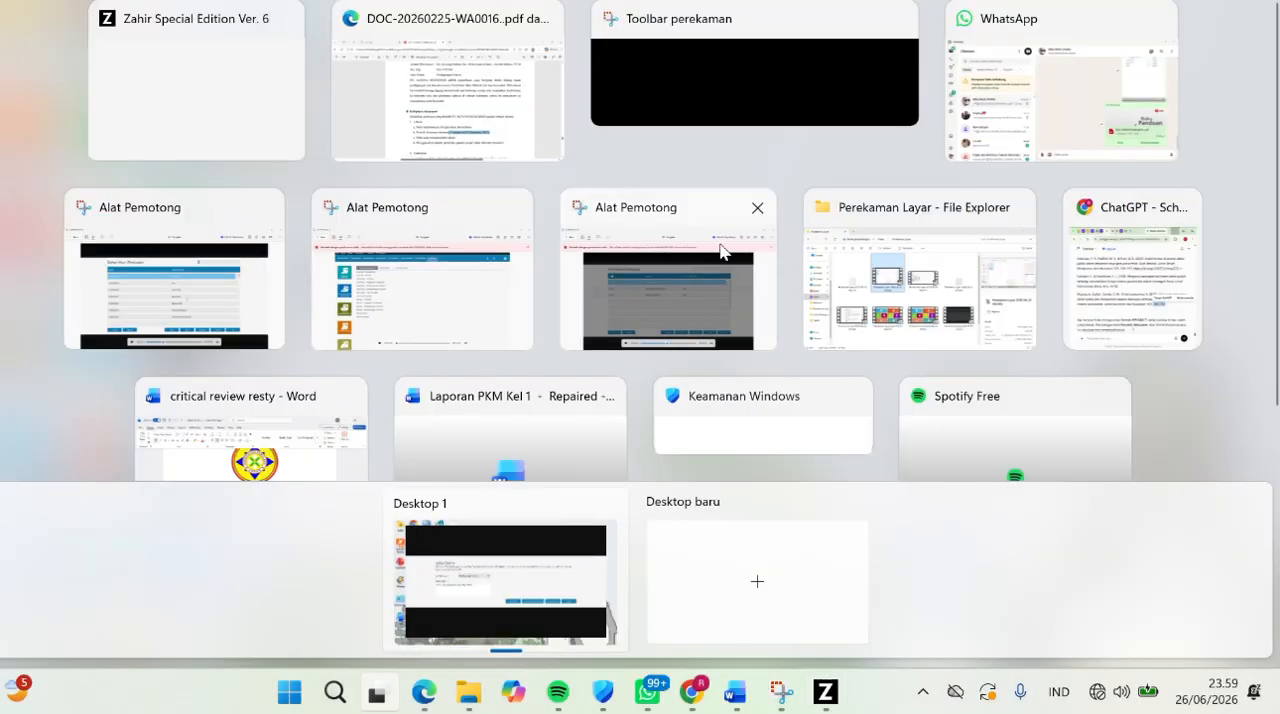
click(510, 130)
click(572, 190)
drag(575, 190, 723, 200)
click(849, 690)
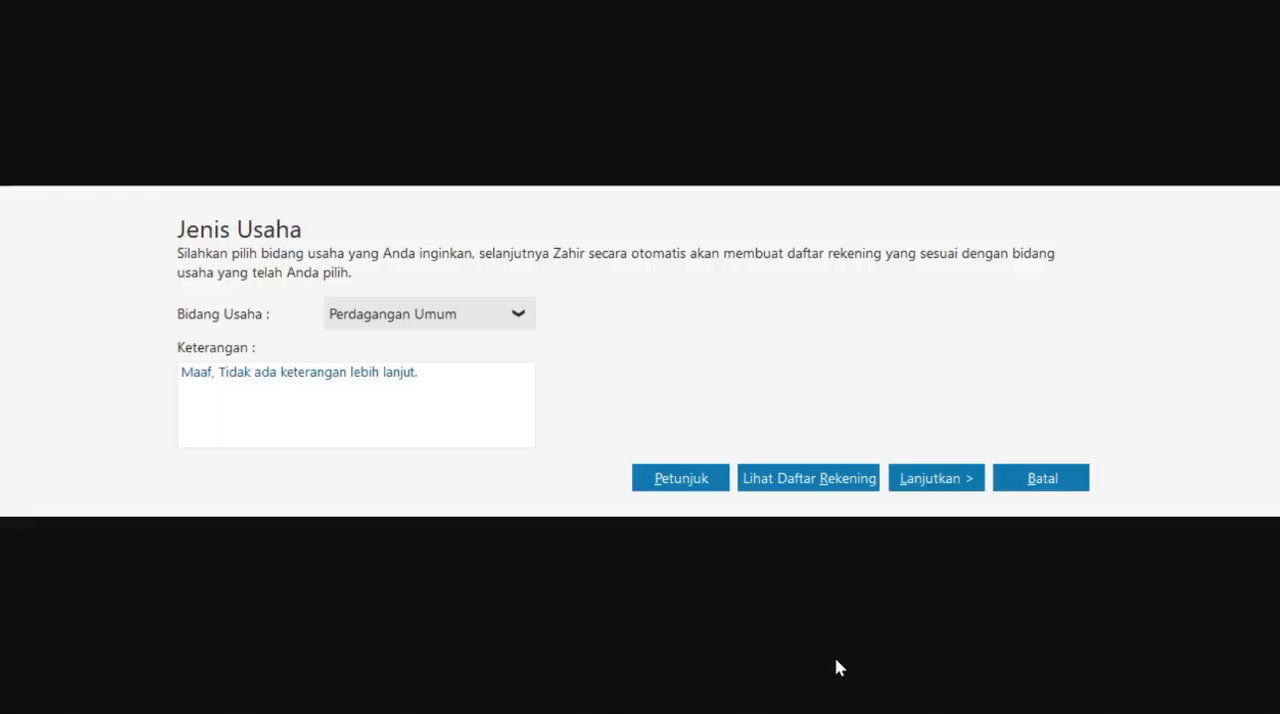
click(505, 316)
click(483, 356)
click(930, 483)
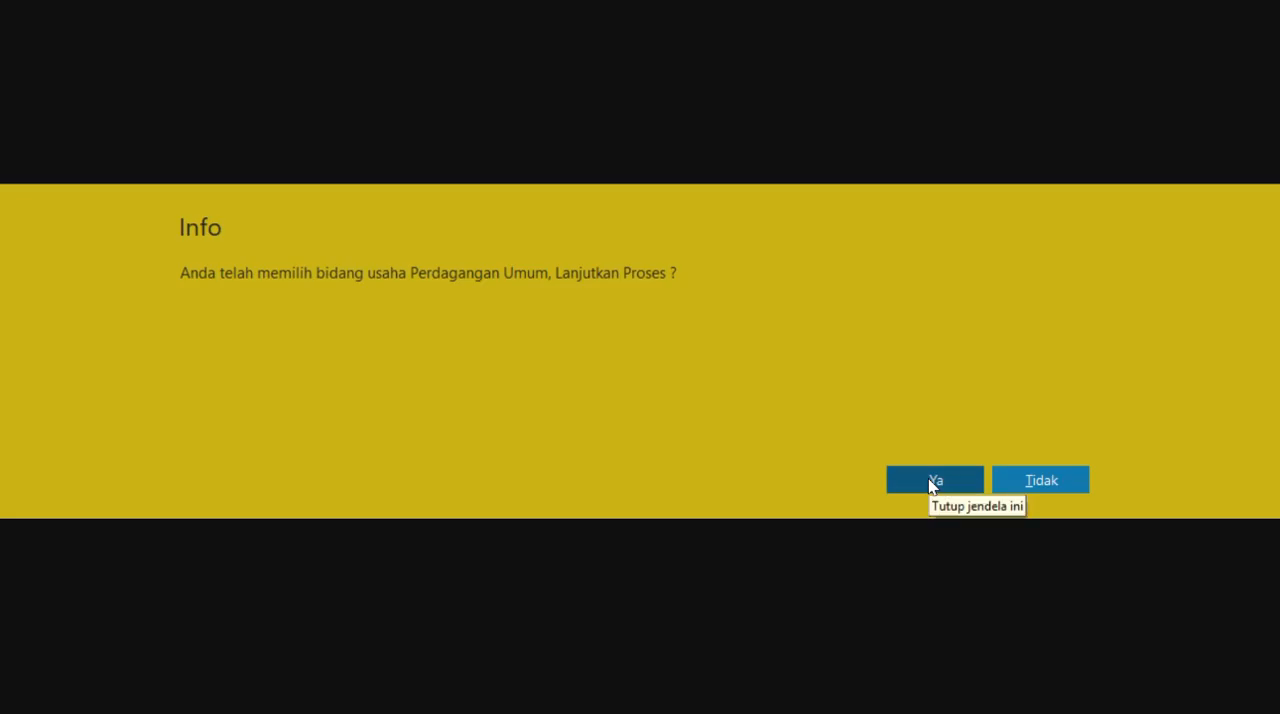
click(935, 481)
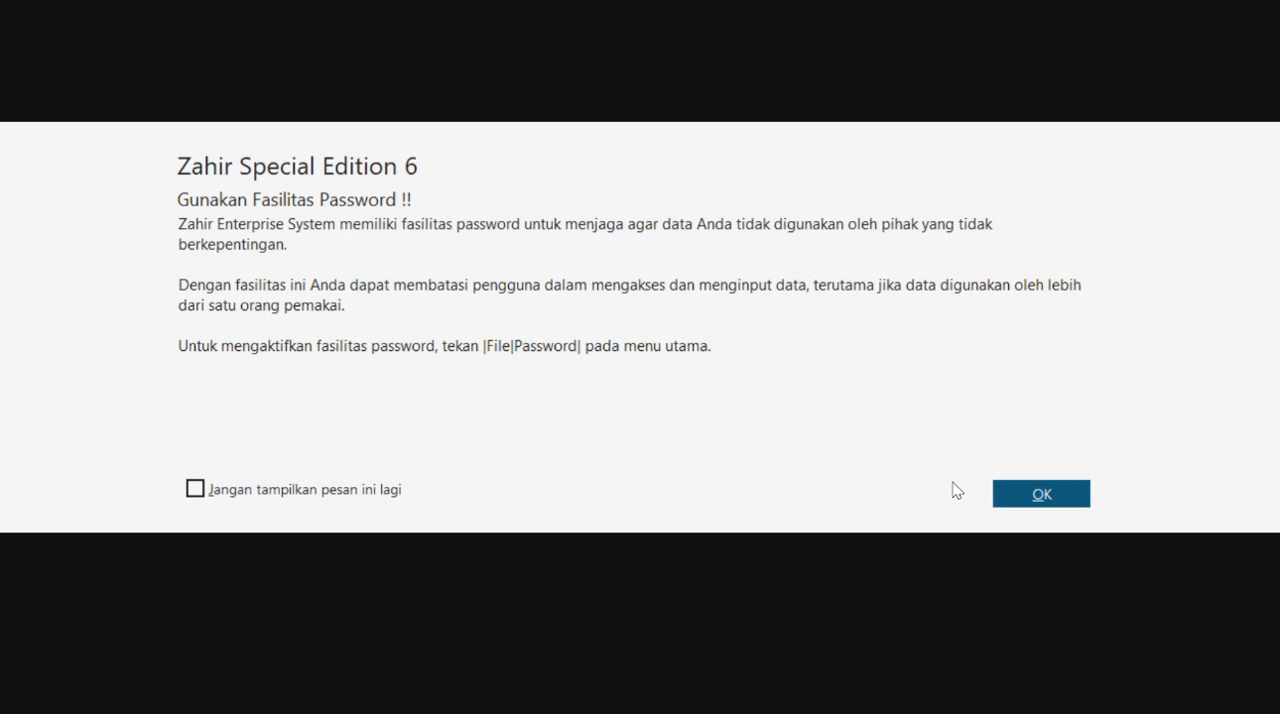
- Keep IDR as the functional currency and set the USD exchange rate to 17.000,000 IDR in the data setup
click(1036, 495)
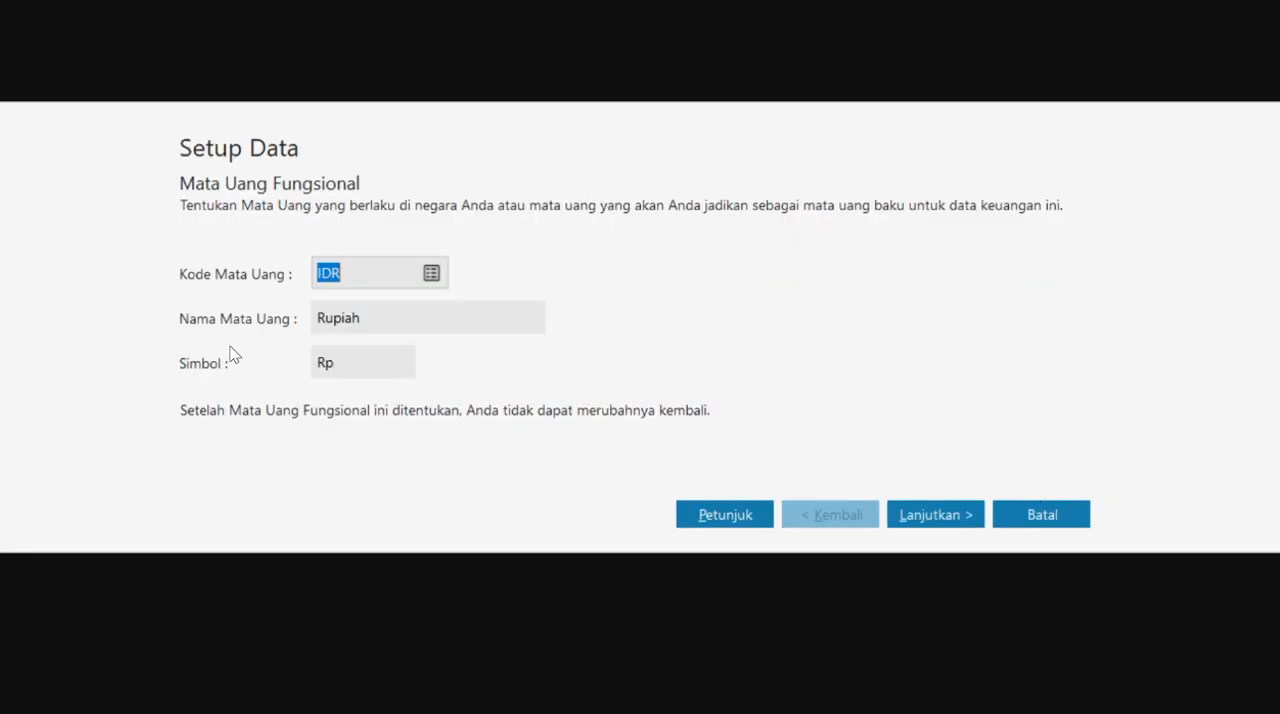
click(931, 516)
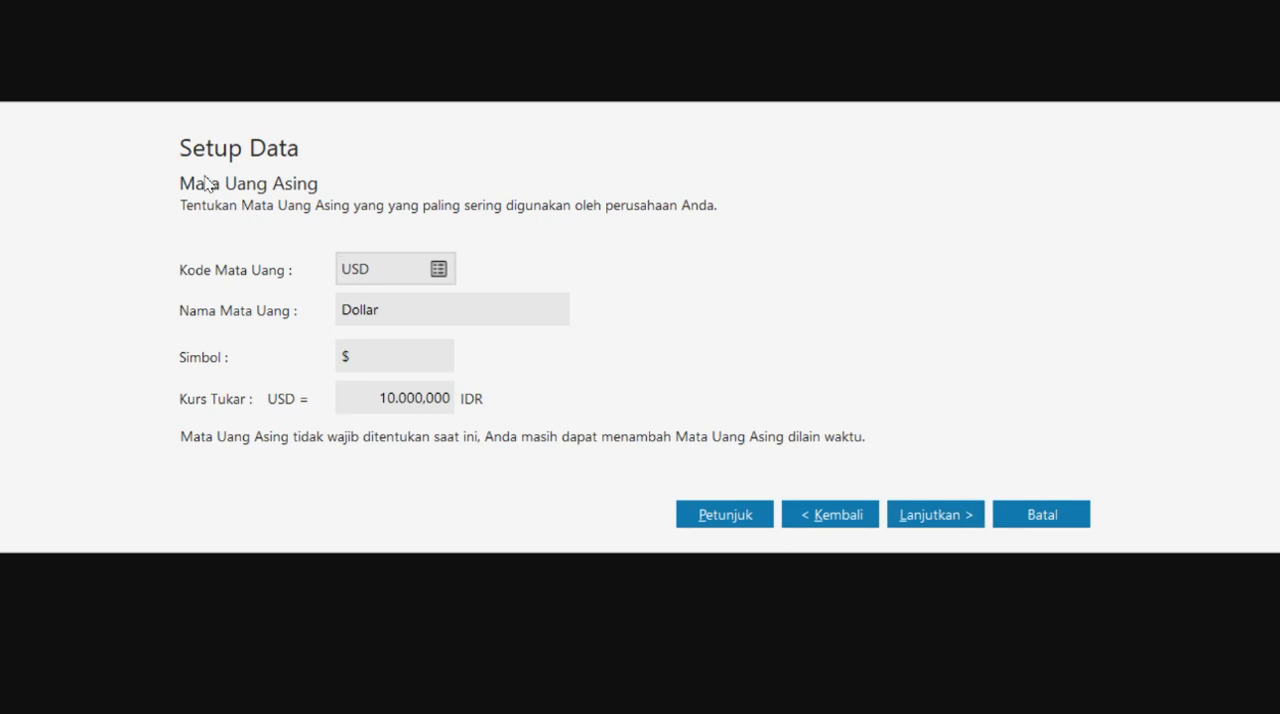
click(404, 395)
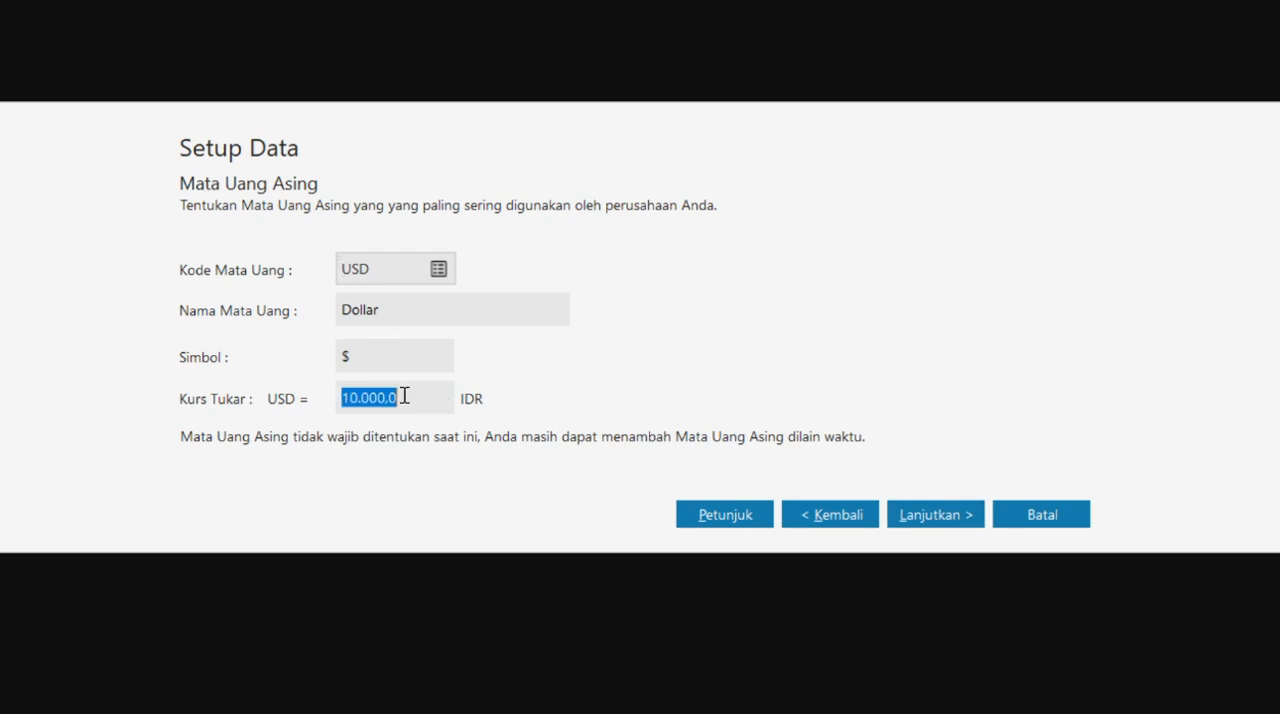
text(1700)
click(417, 352)
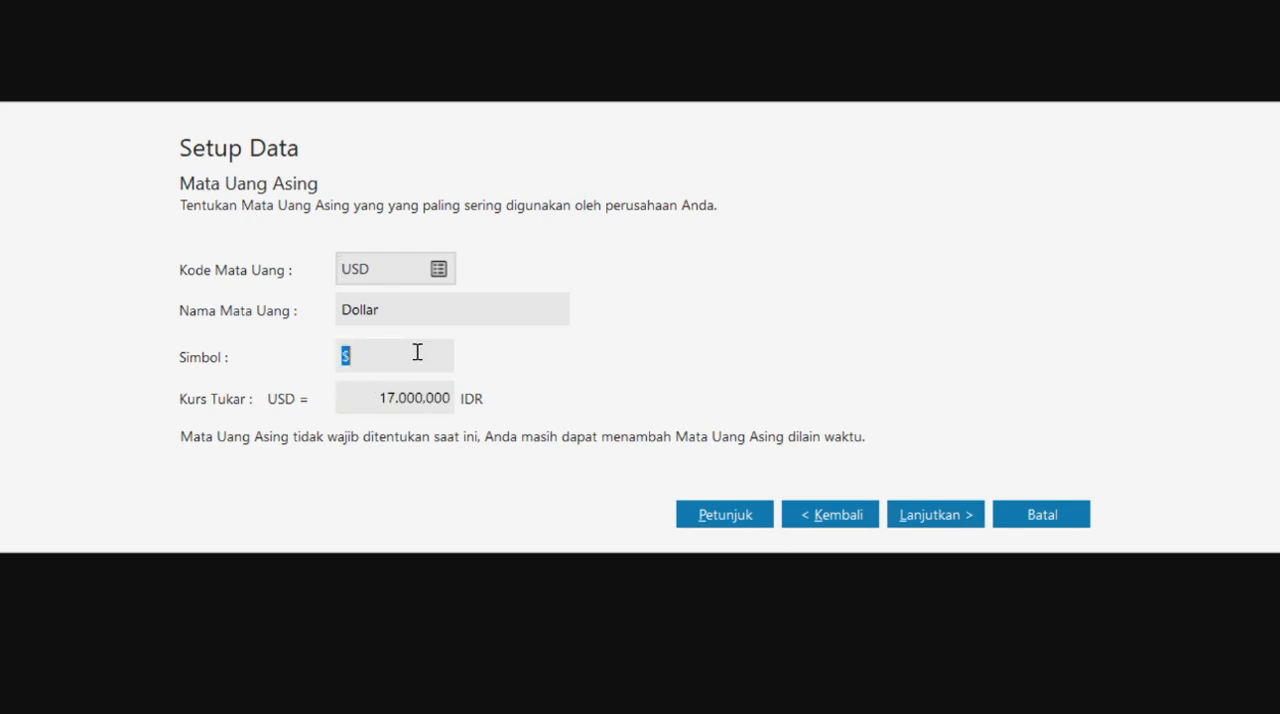
click(936, 514)
click(1028, 514)
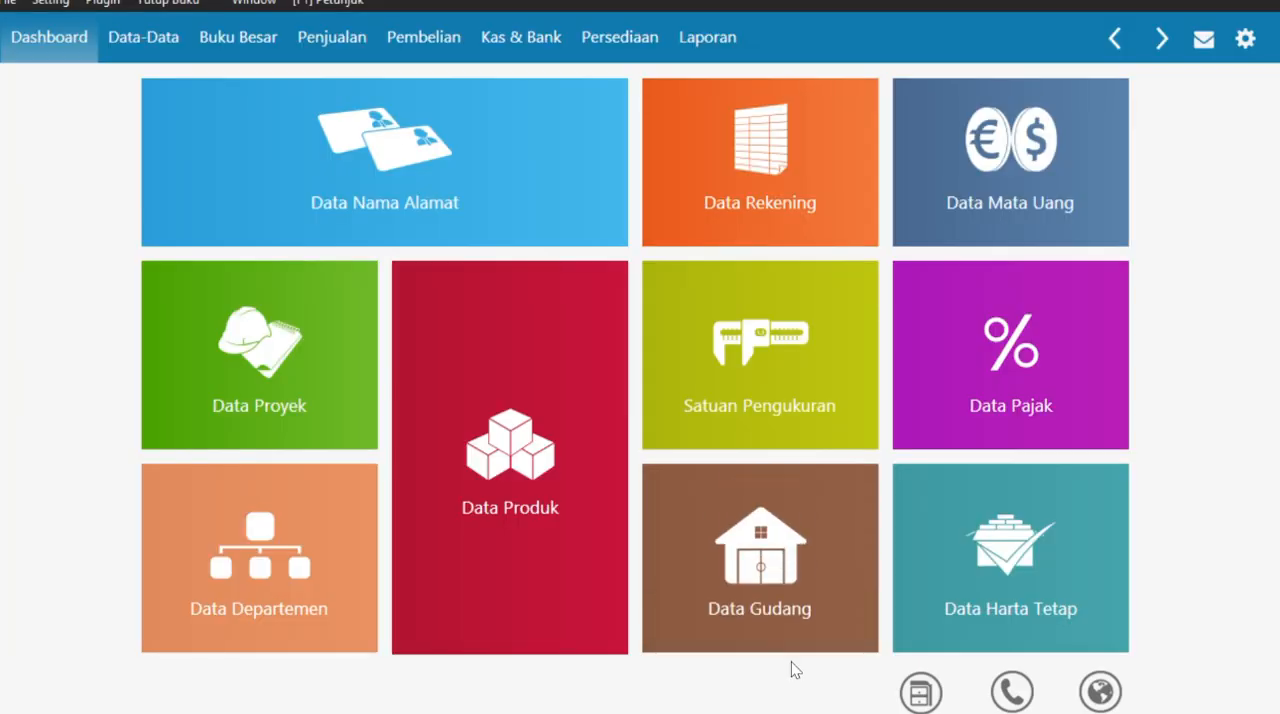
- Open the Data Nama Alamat list and start a new record for the first customer
mouse_move(566, 194)
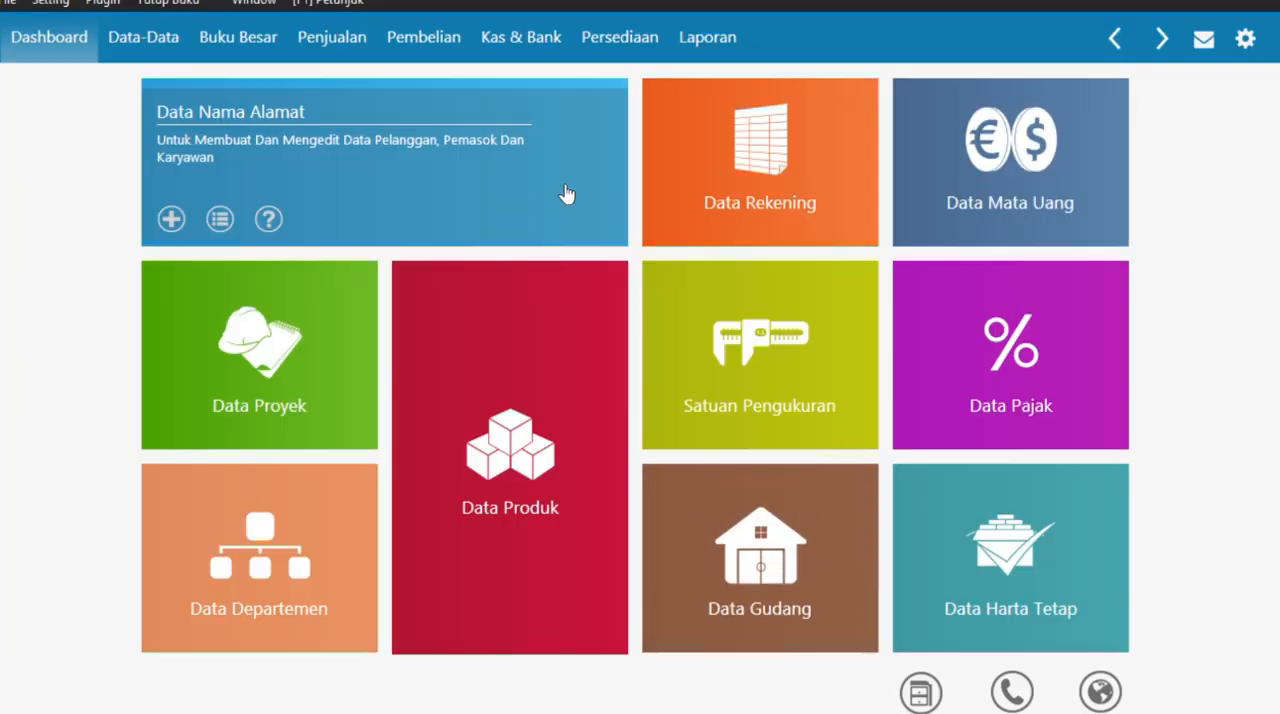
click(430, 175)
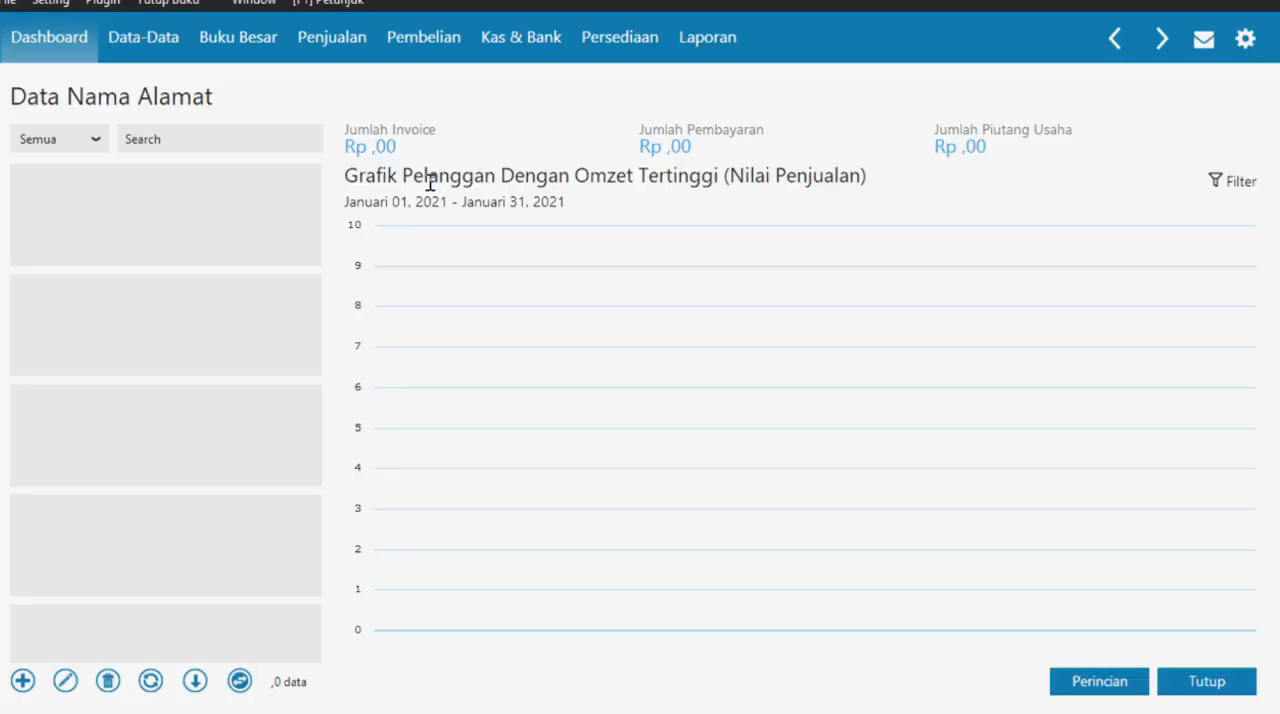
click(22, 683)
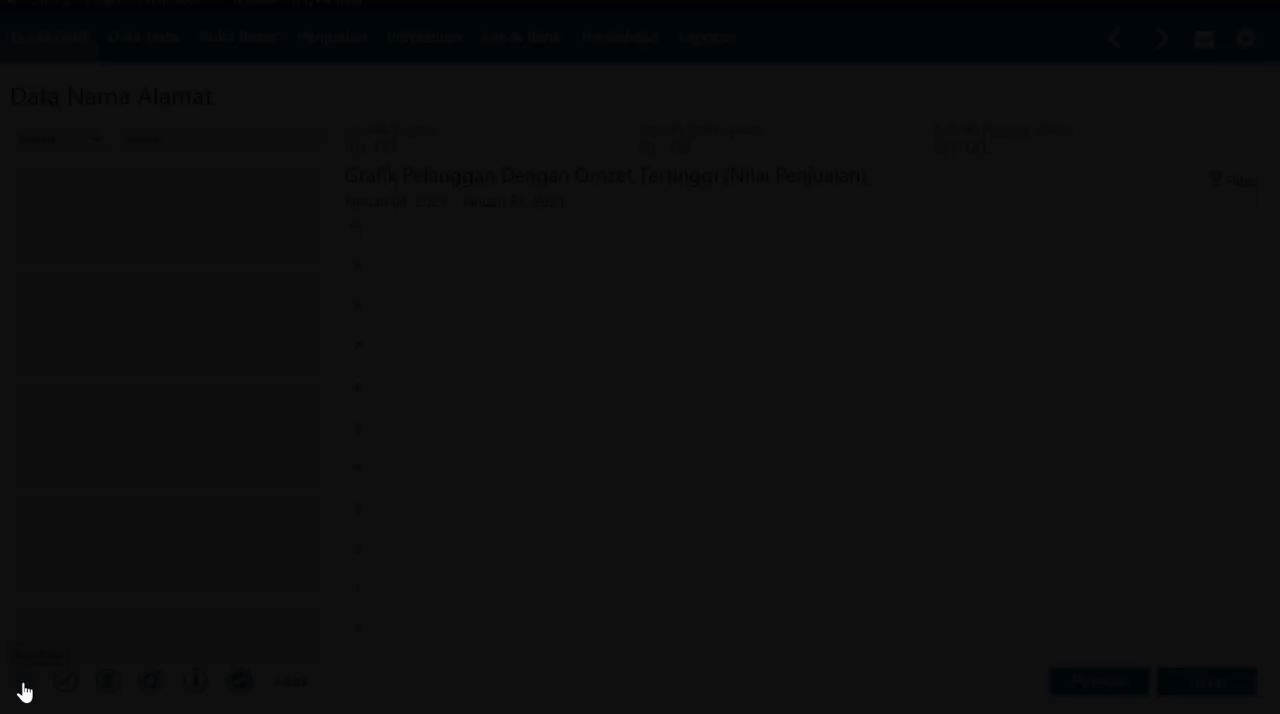
click(508, 140)
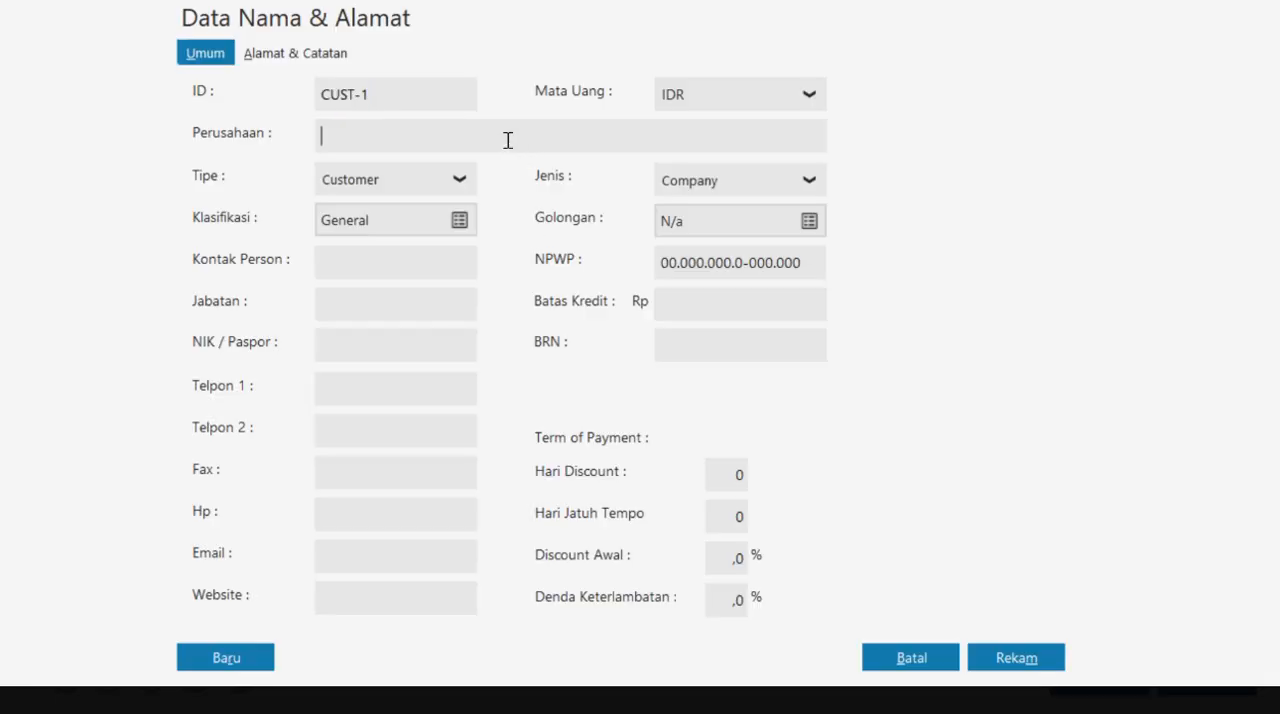
- Copy the first customer's name from the case PDF and enter RAYAN MUSLIM,PT as the company name
key(alt+Tab)
drag(401, 200, 551, 203)
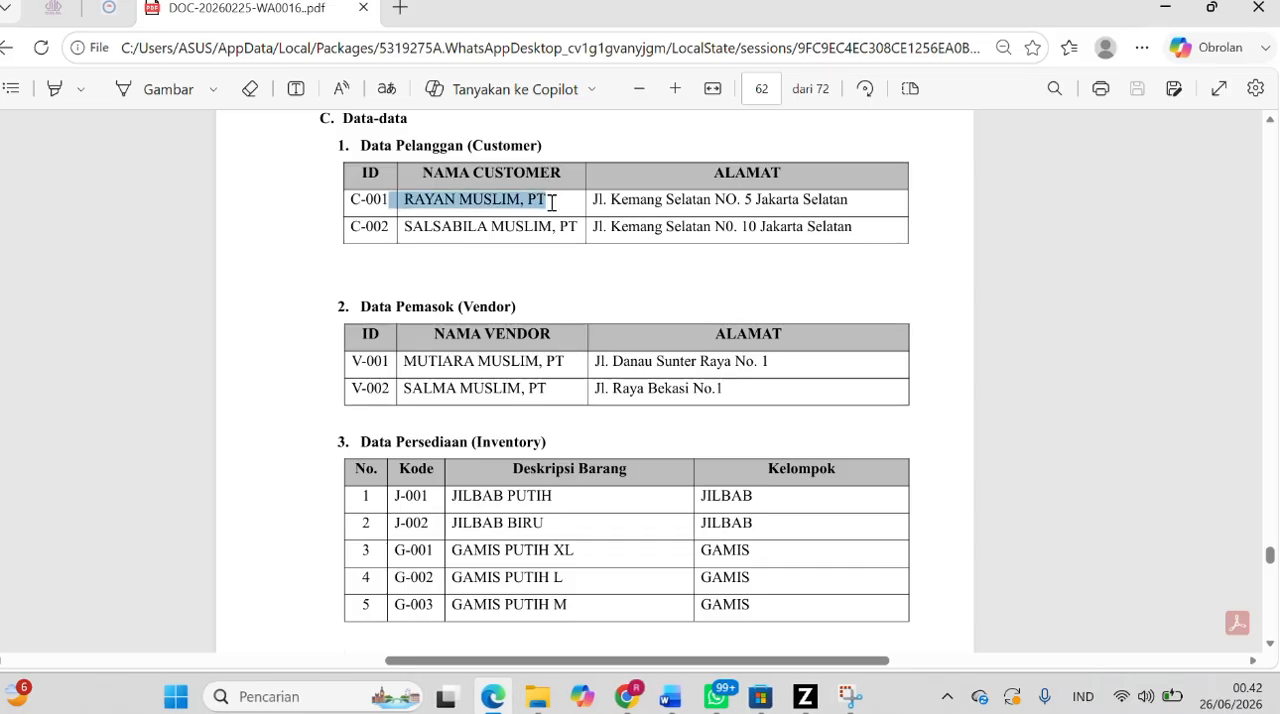
click(655, 208)
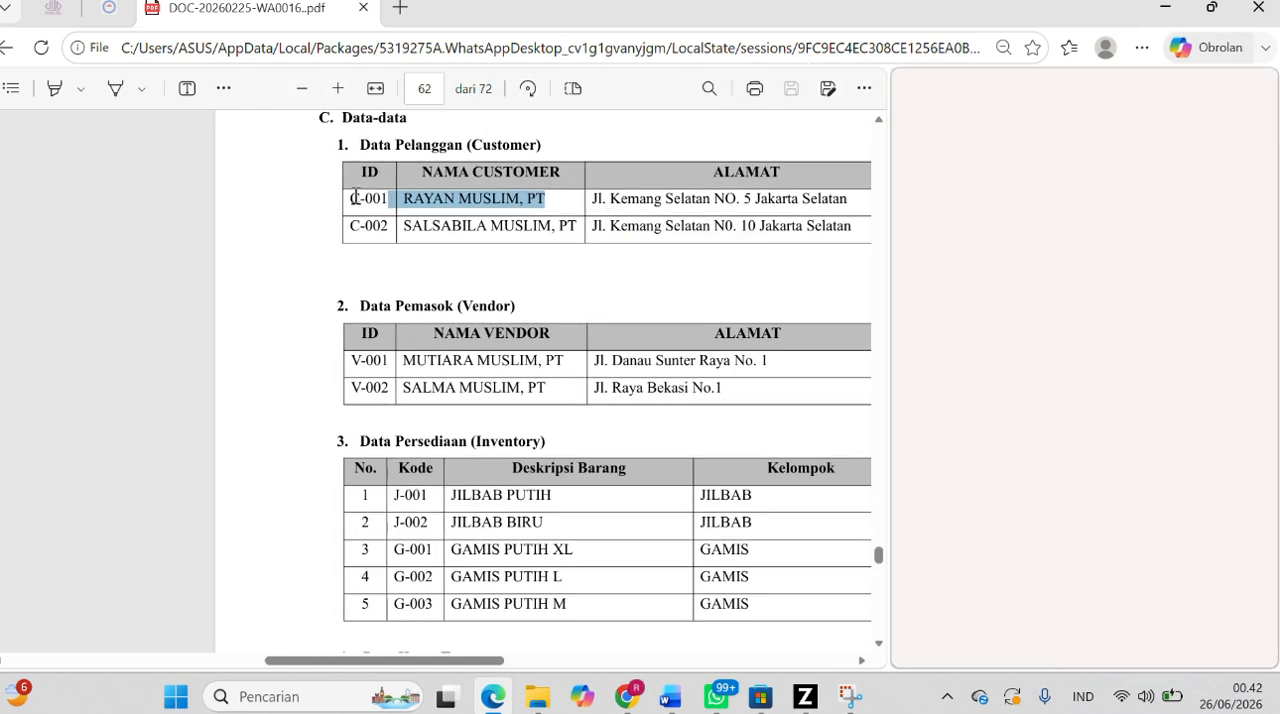
drag(352, 199, 540, 203)
click(501, 277)
key(alt+Tab)
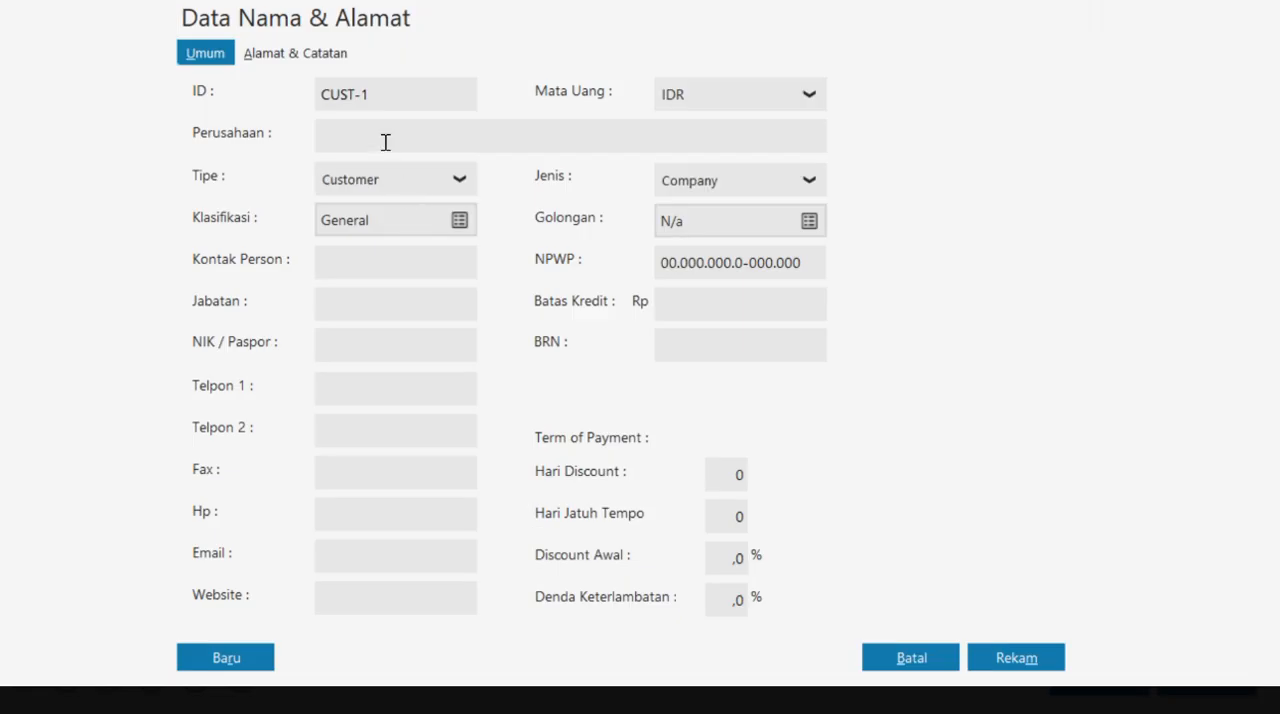
click(385, 142)
text(RAYANMUSLIM.PT)
click(361, 133)
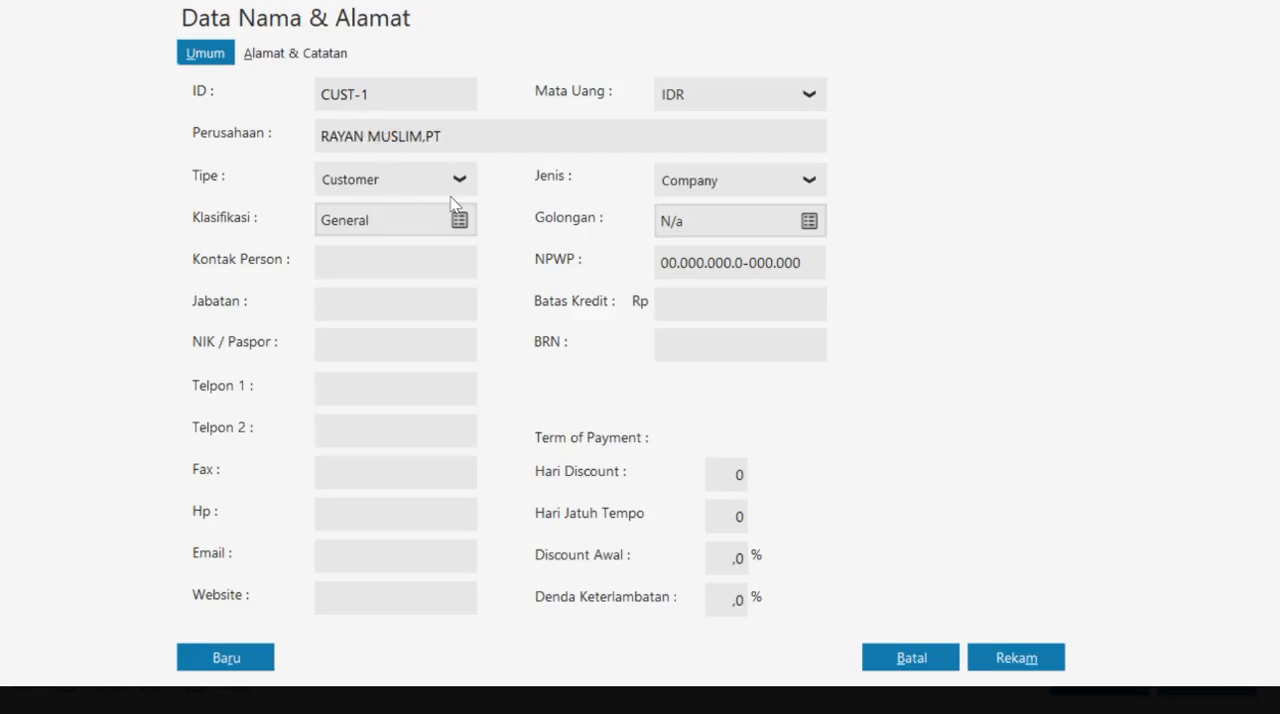
- Set the record's type to Customer and save it without a complete NPWP / NIK
click(459, 179)
click(421, 221)
click(1012, 657)
click(934, 464)
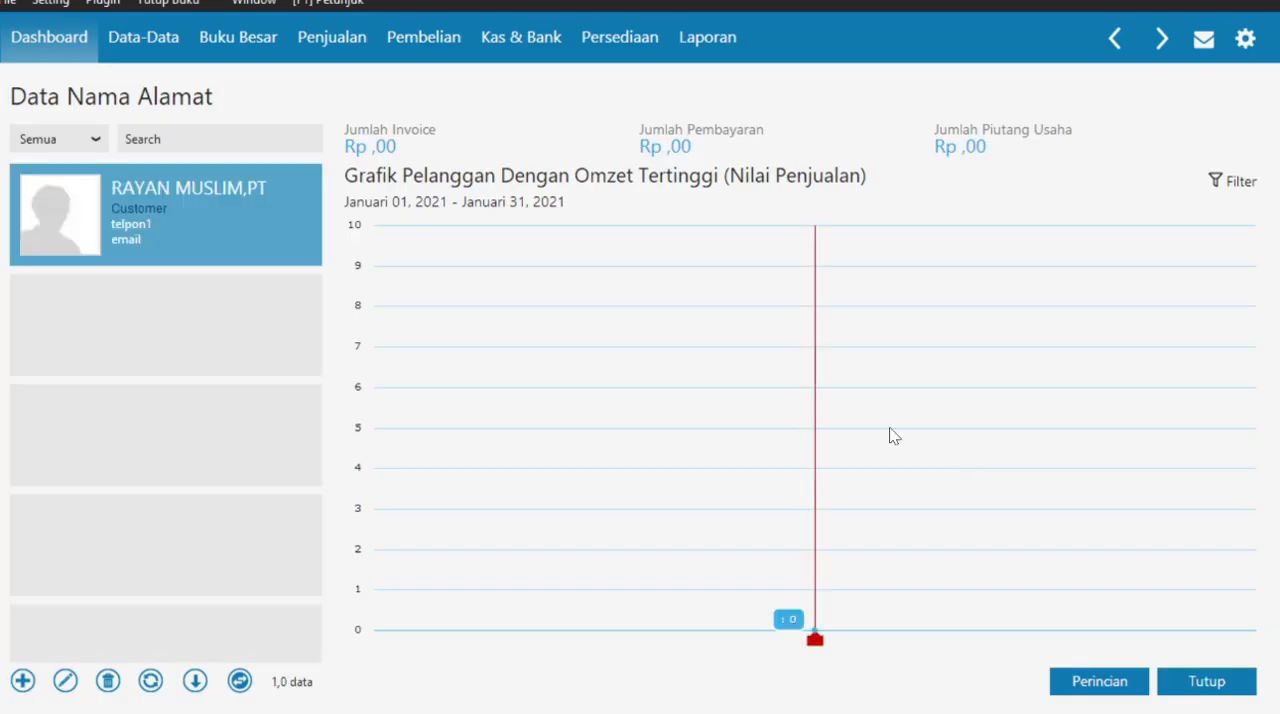
- Add a second customer record named SALSABILA MUSLIM,PT from the case PDF and save it without a complete NPWP / NIK
click(23, 681)
click(475, 131)
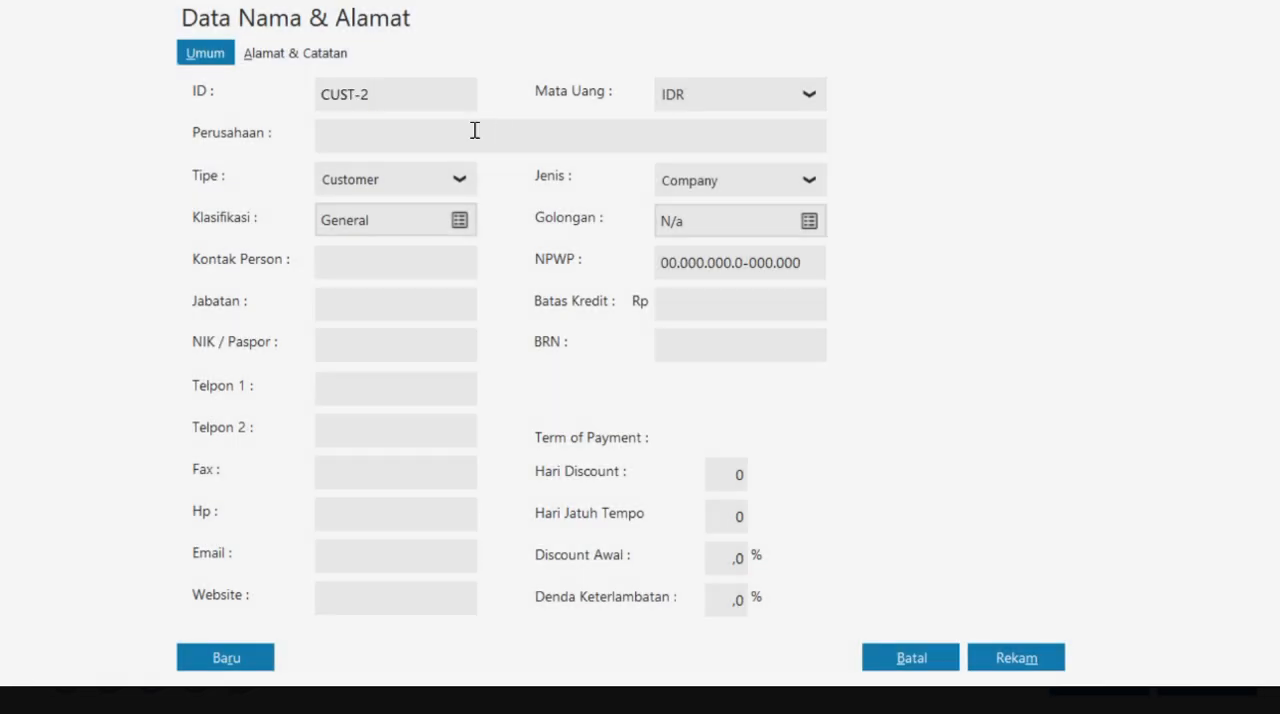
key(alt+Tab)
drag(404, 228, 576, 231)
key(ctrl+c)
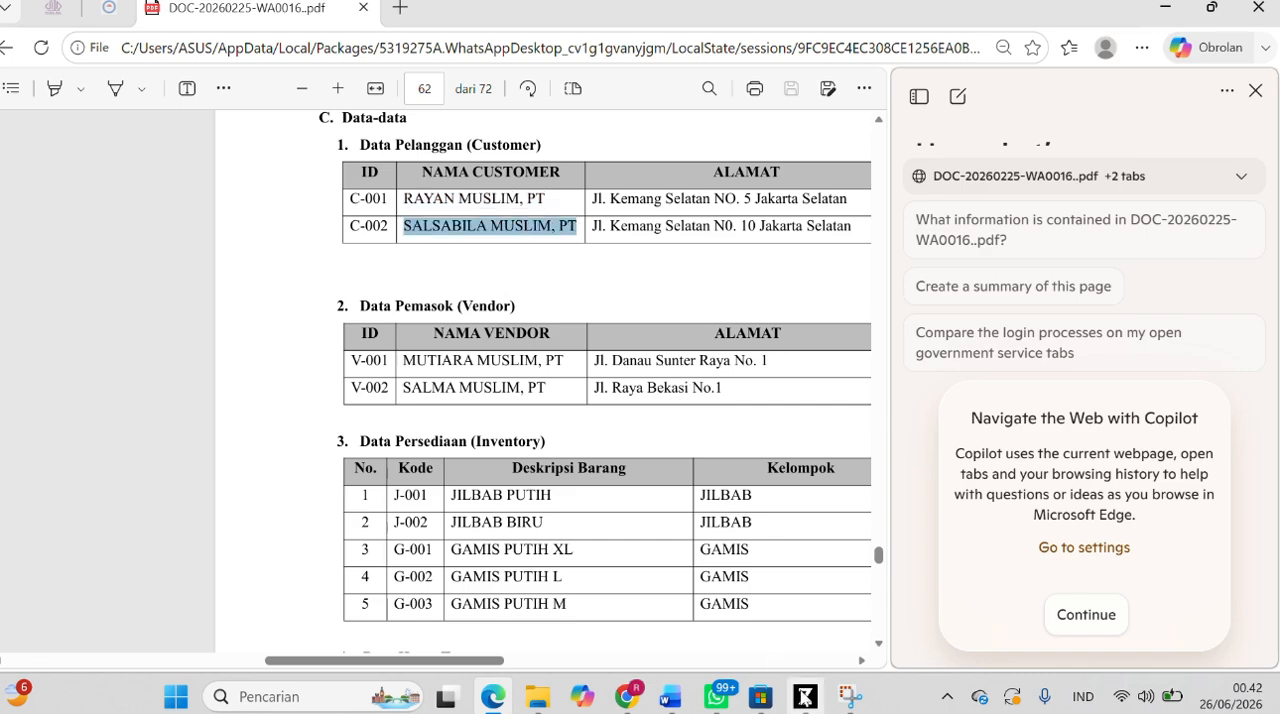
key(alt+Tab)
click(441, 140)
key(ctrl+v)
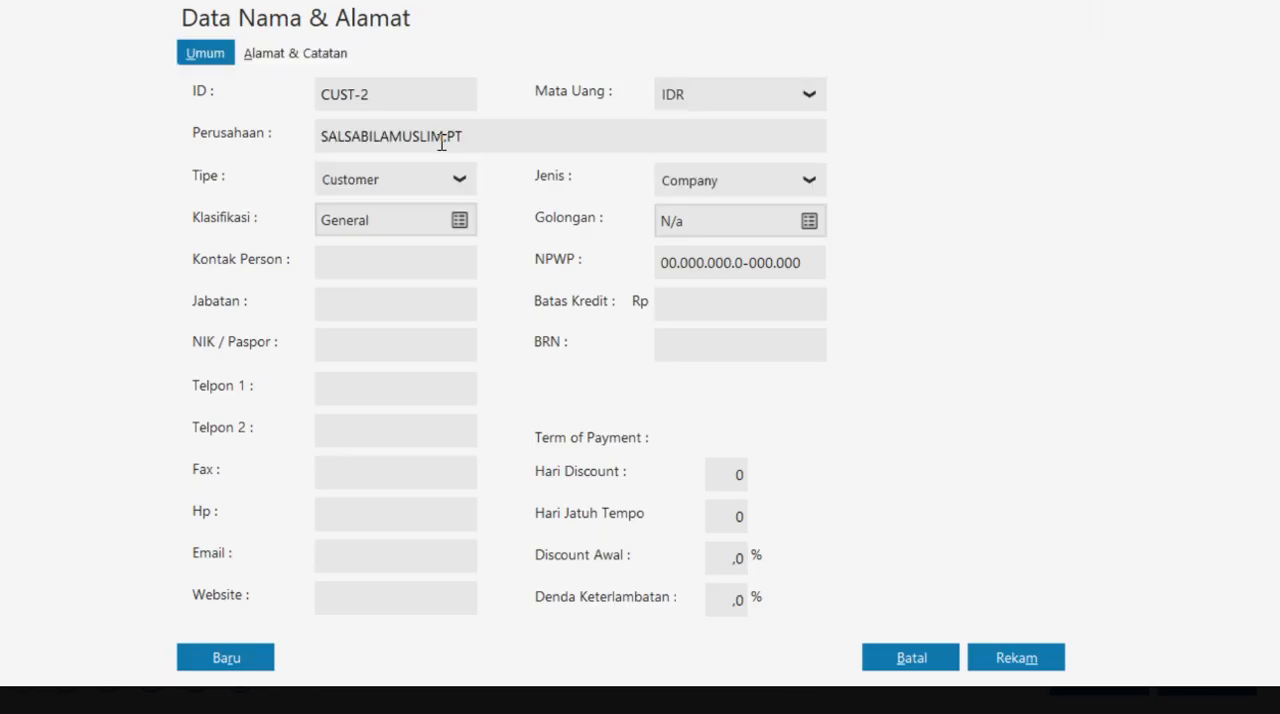
click(388, 137)
click(1005, 660)
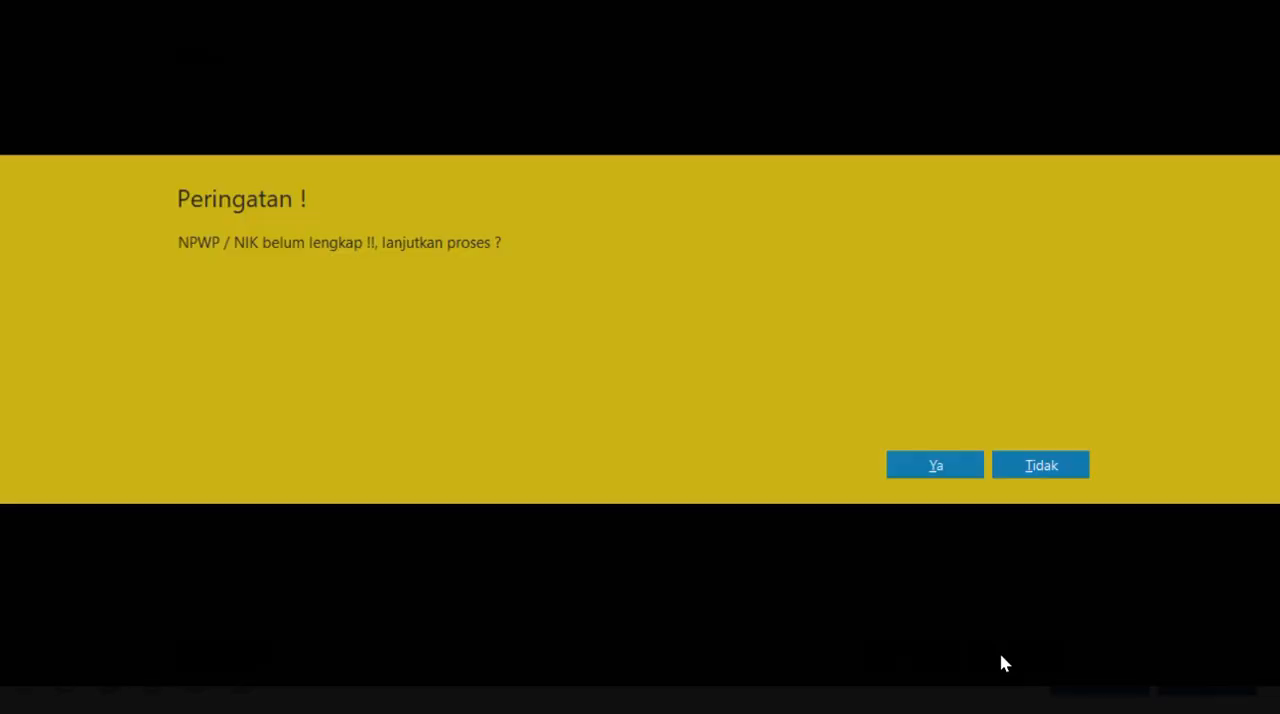
click(936, 466)
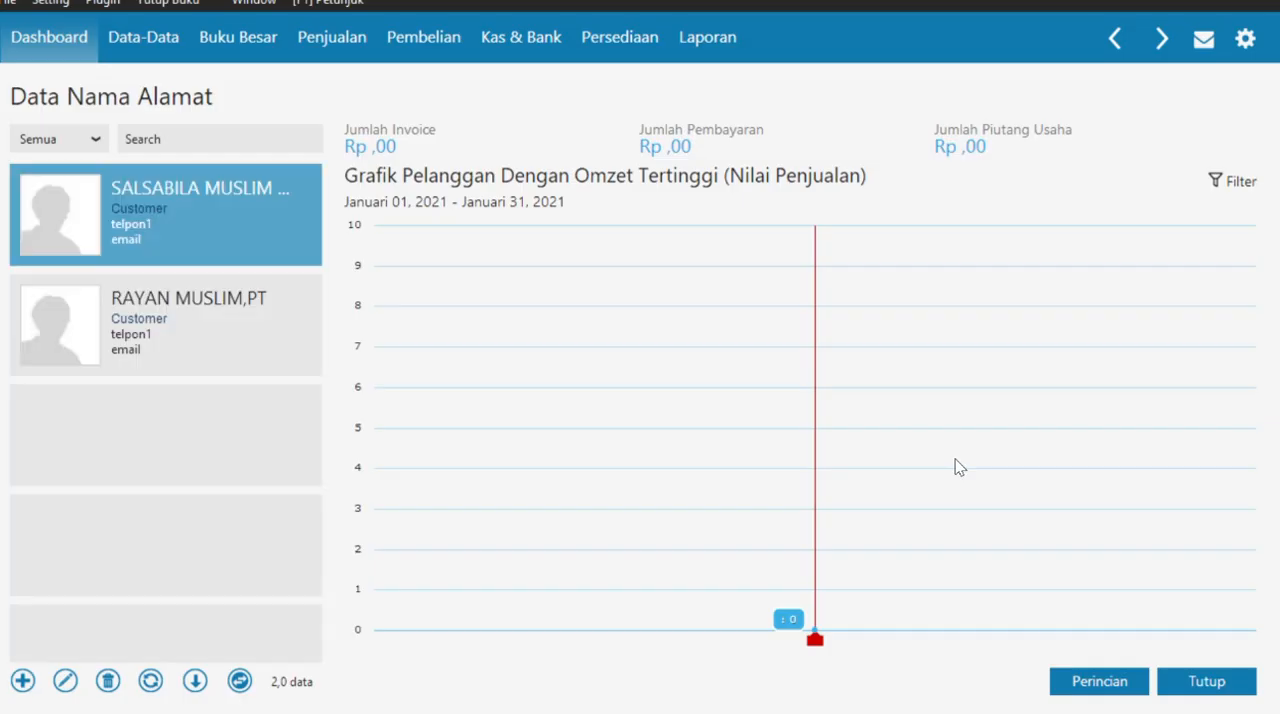
- Start a new name and address record and copy the first vendor's name from the case PDF
click(22, 681)
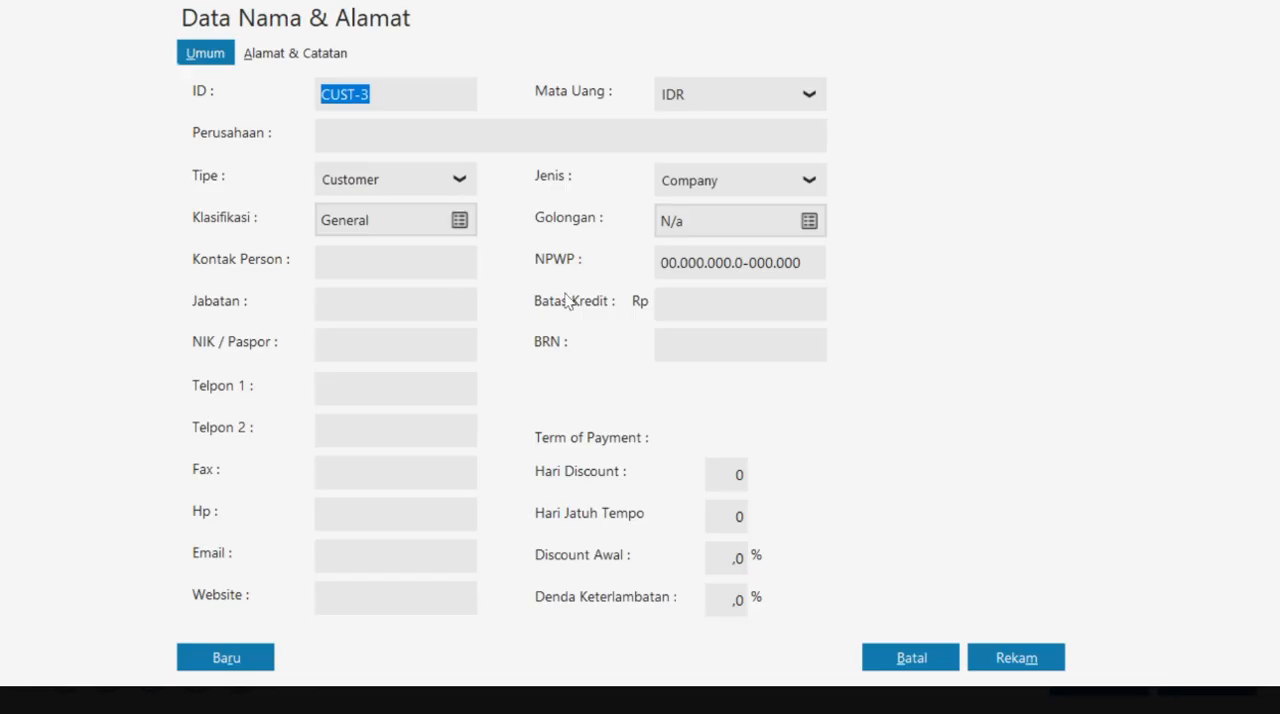
key(alt+Tab)
scroll(480, 400, down, 1)
drag(404, 311, 565, 313)
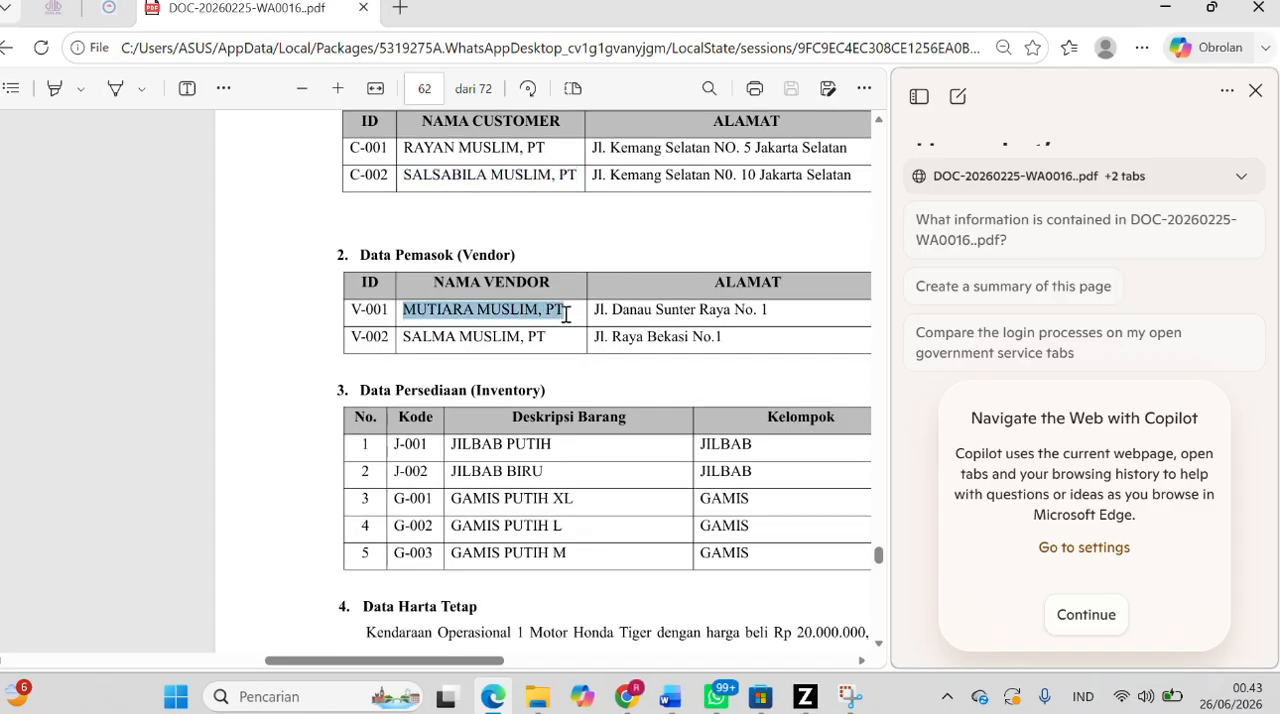
key(alt+Tab)
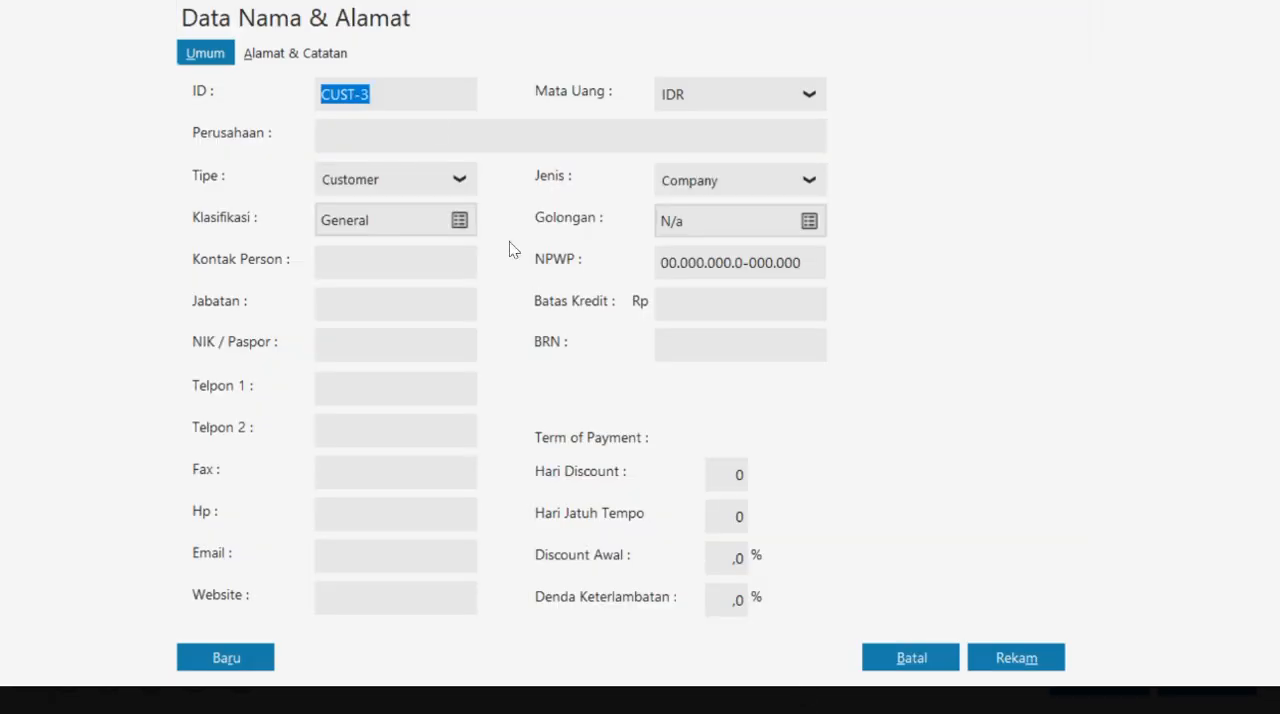
- Set the record's type to Vendor, enter MUTIARA MUSLIM,PT as the company, and save it without a complete NPWP / NIK
click(437, 189)
click(347, 246)
click(422, 135)
key(ctrl+v)
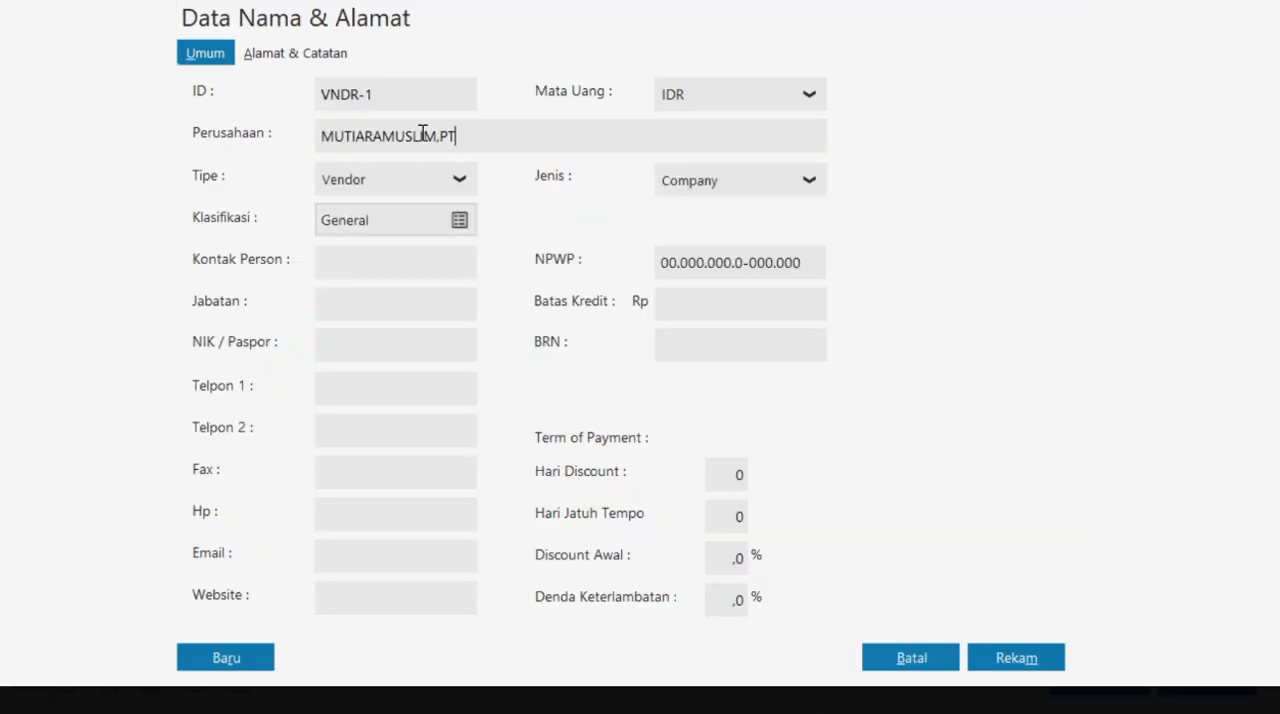
click(380, 137)
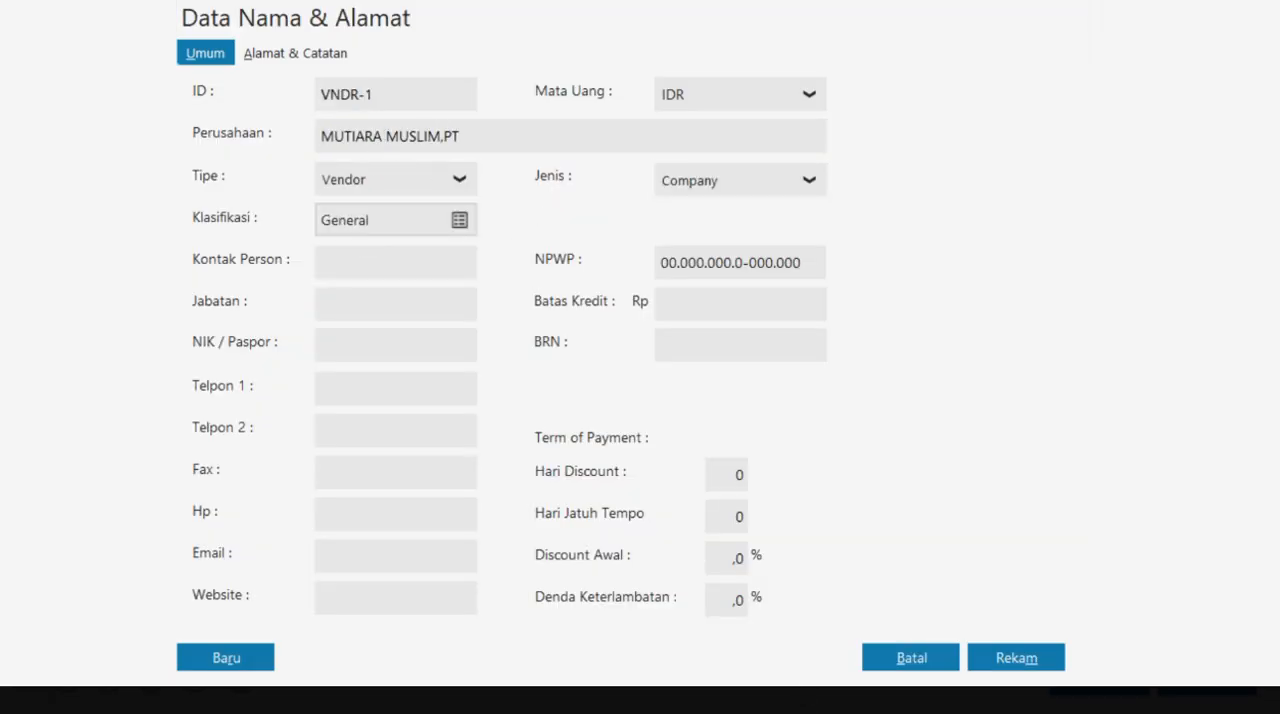
click(1006, 651)
click(957, 461)
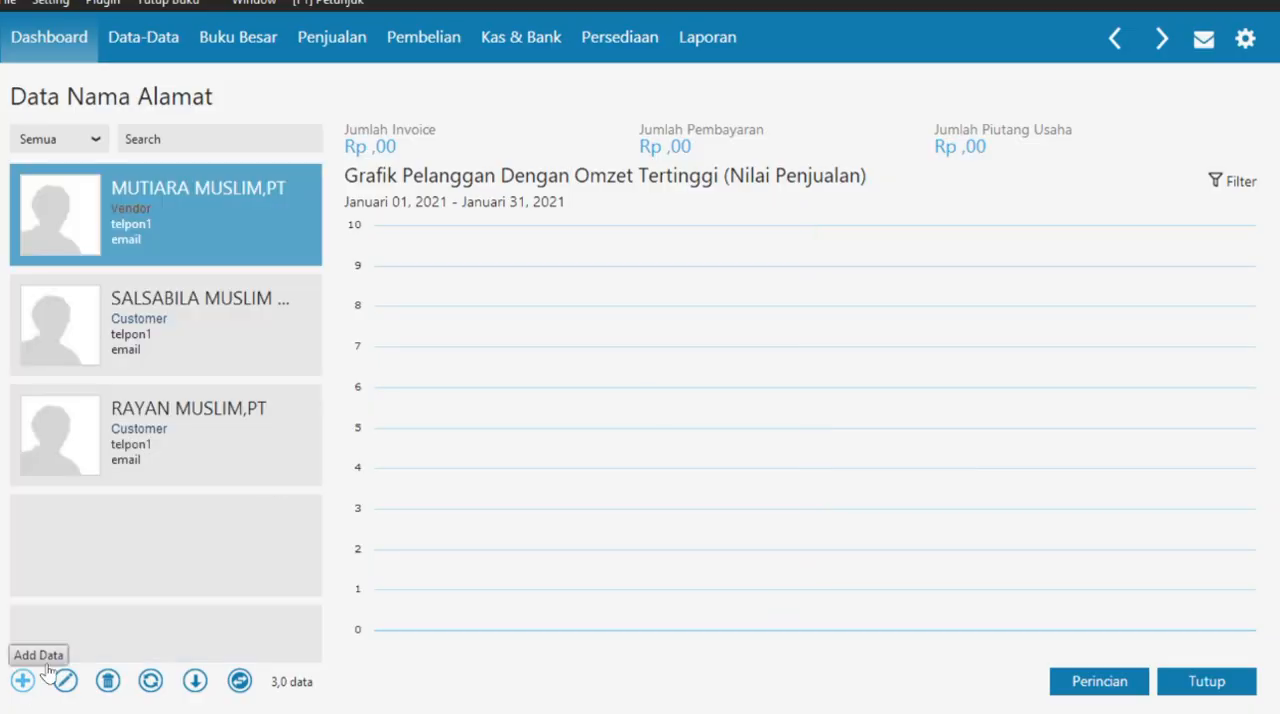
- Start another name and address record and set its type to Vendor
click(46, 668)
click(440, 179)
click(387, 243)
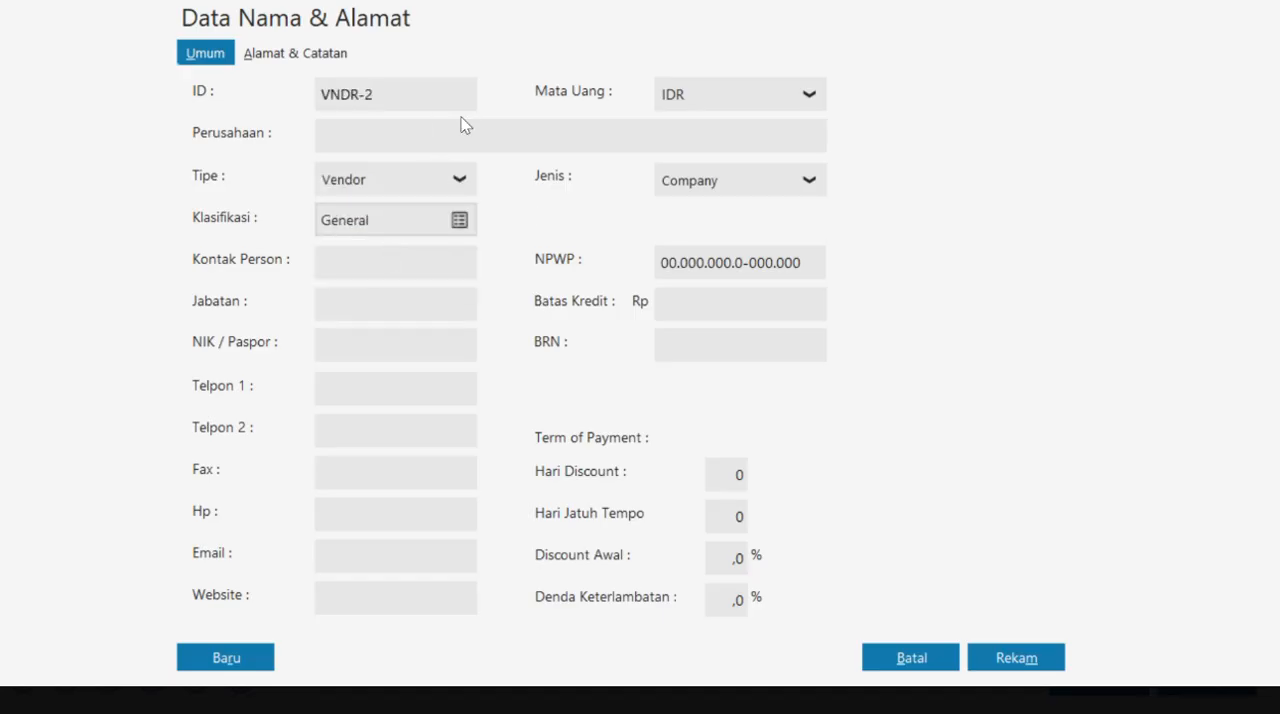
- Copy the second vendor's name from the case PDF, enter SALMA MUSLIM,PT as the company, and save without a complete NPWP / NIK
key(alt+Tab)
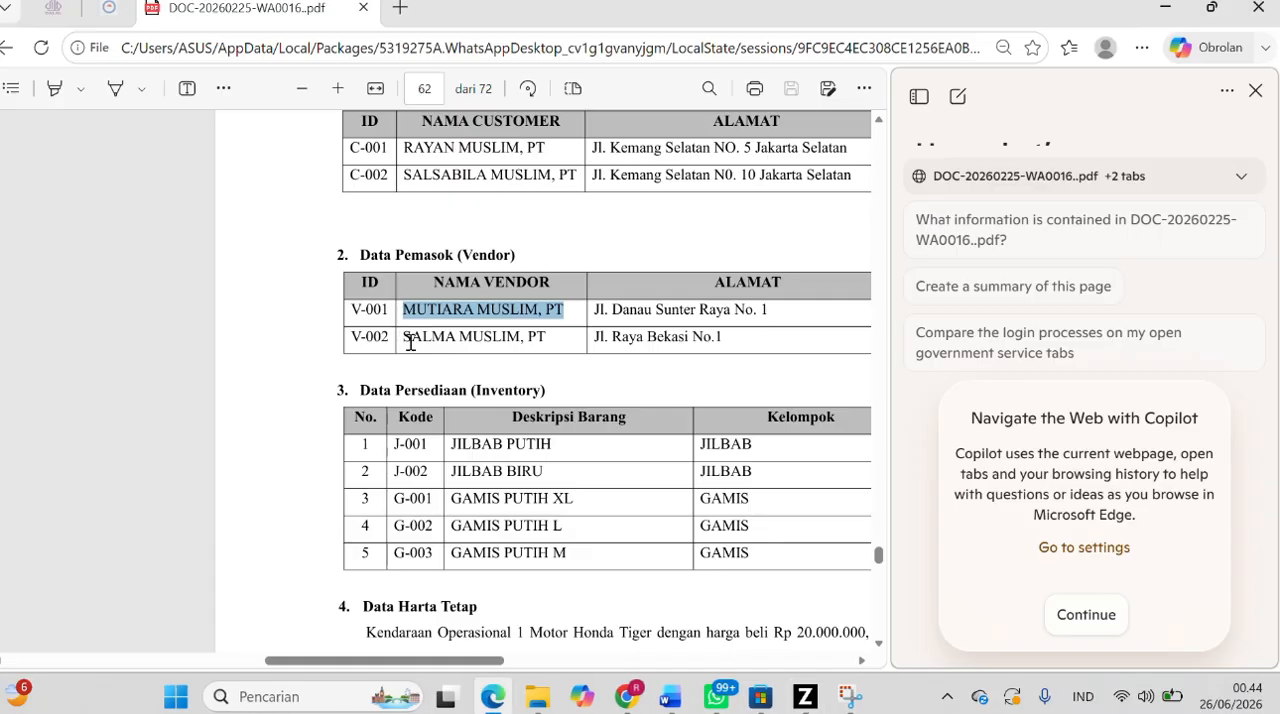
drag(405, 337, 568, 337)
key(alt+Tab)
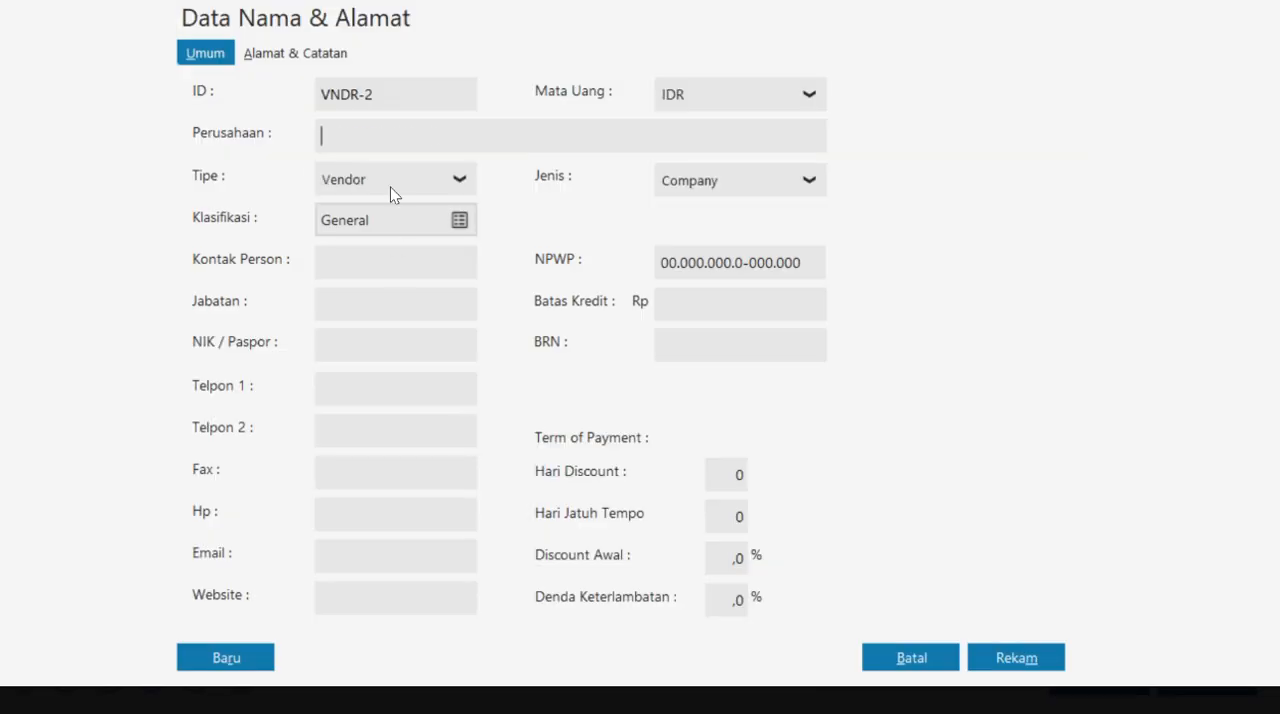
key(ctrl+v)
click(368, 136)
click(1018, 664)
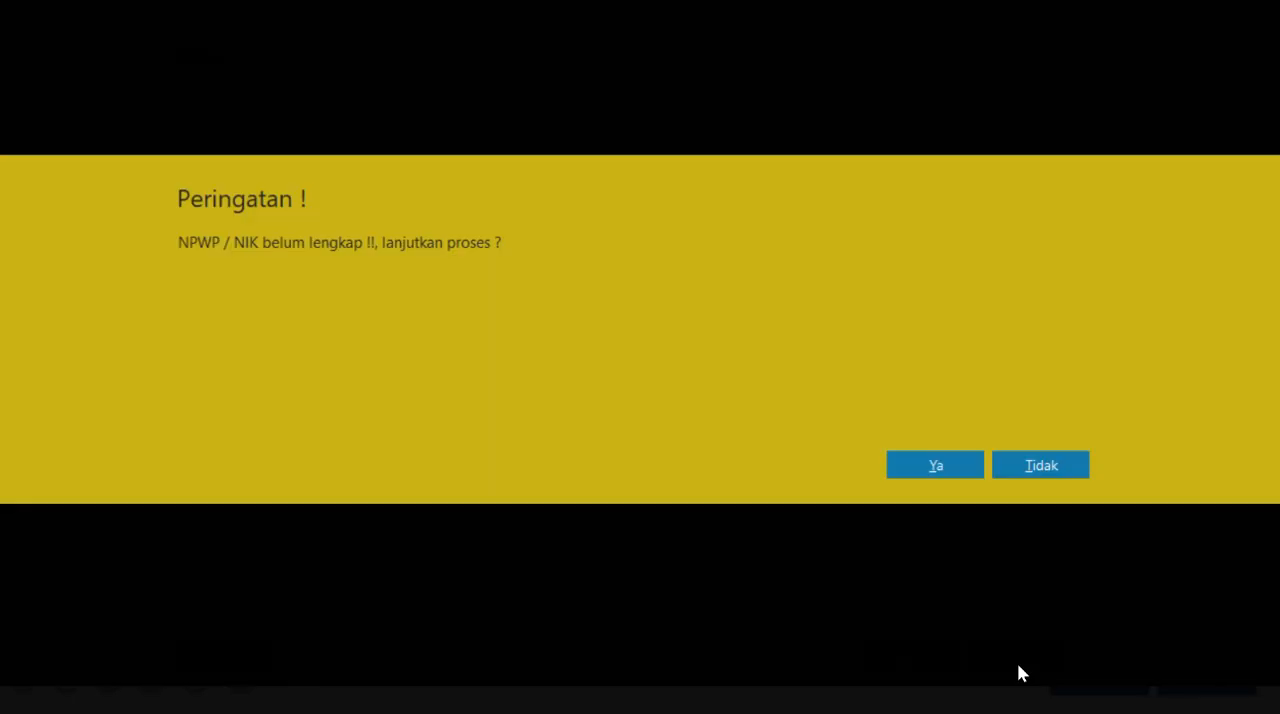
click(940, 462)
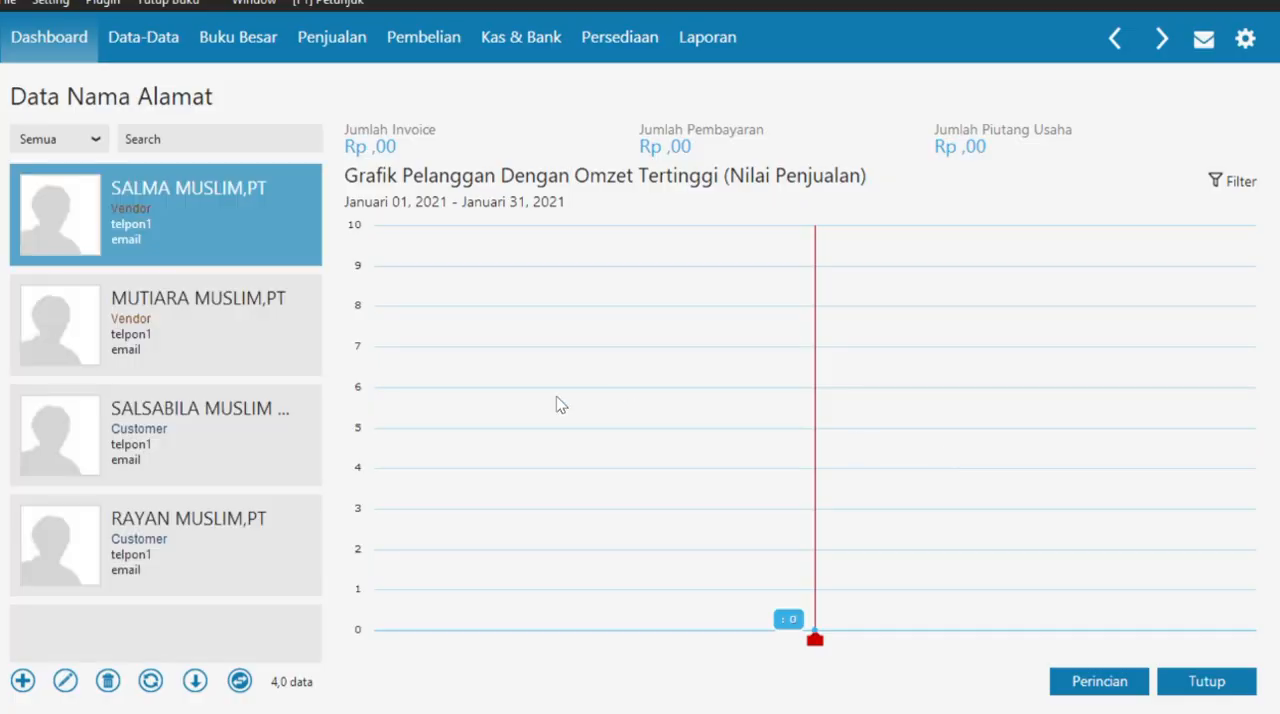
- Check the Data Persediaan table in the case PDF and start a new product record in Zahir's Data Produk list
key(alt+Tab)
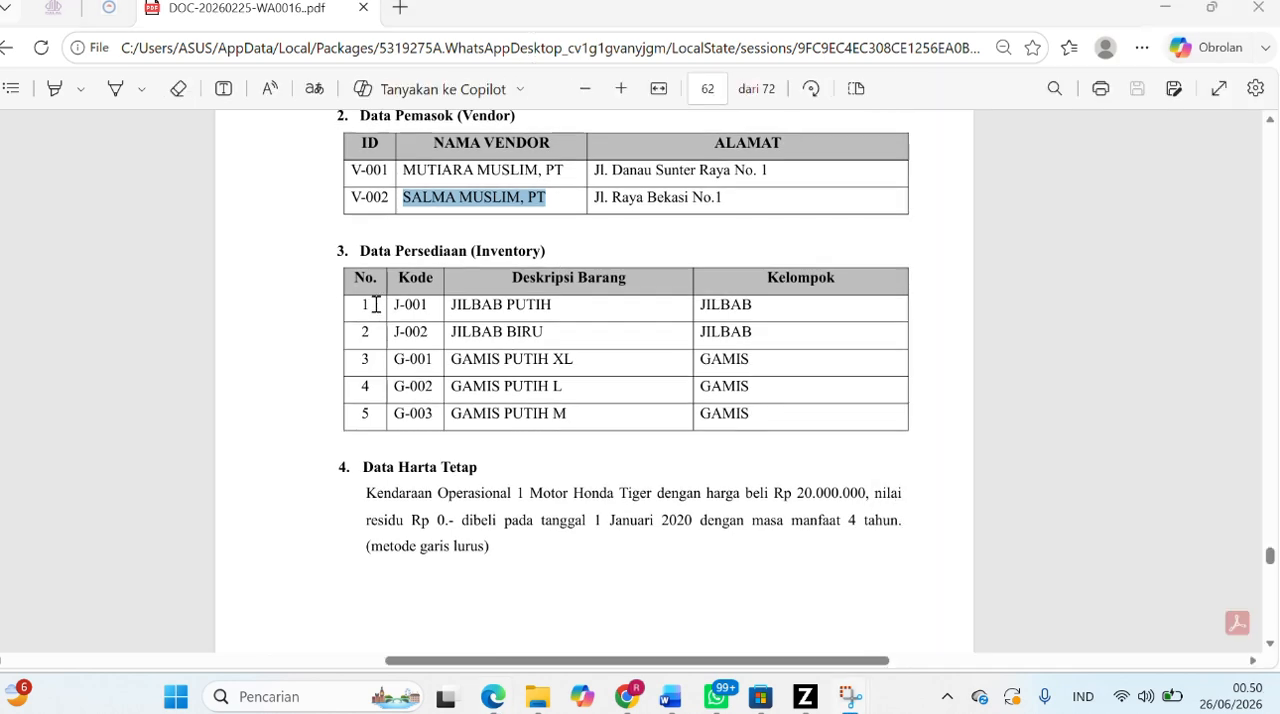
drag(351, 282, 771, 429)
click(669, 466)
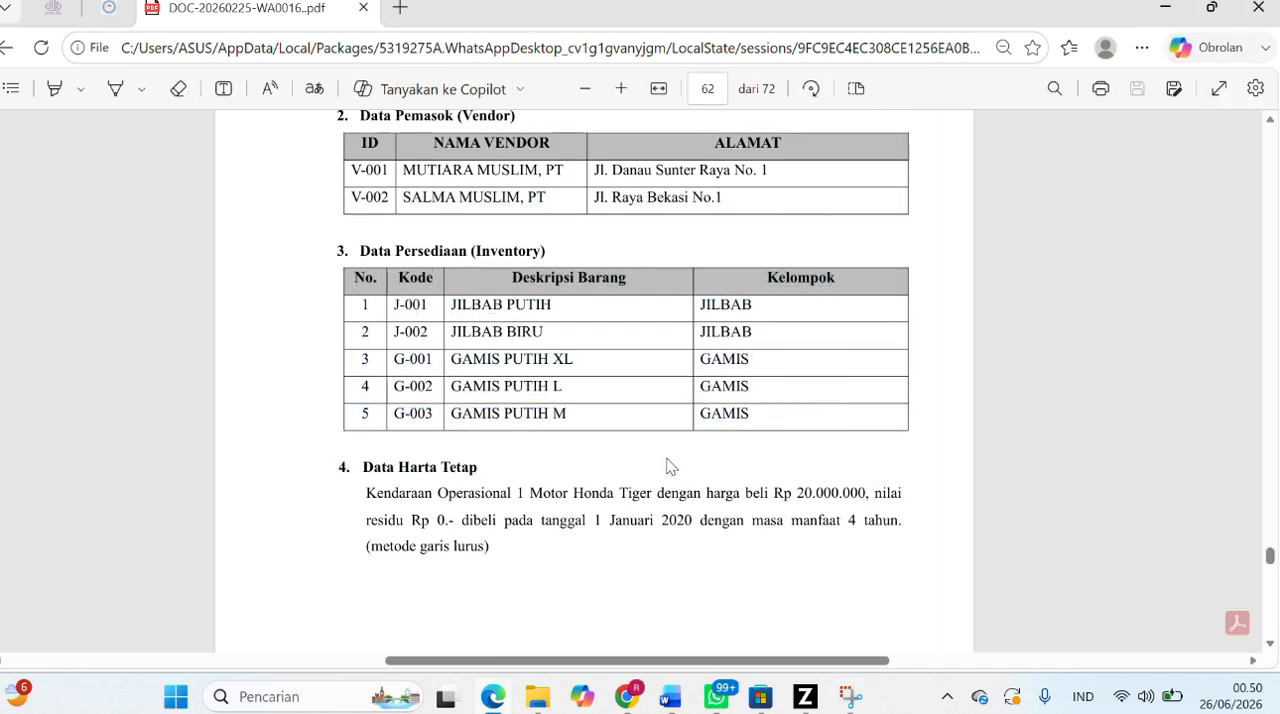
click(805, 697)
click(150, 42)
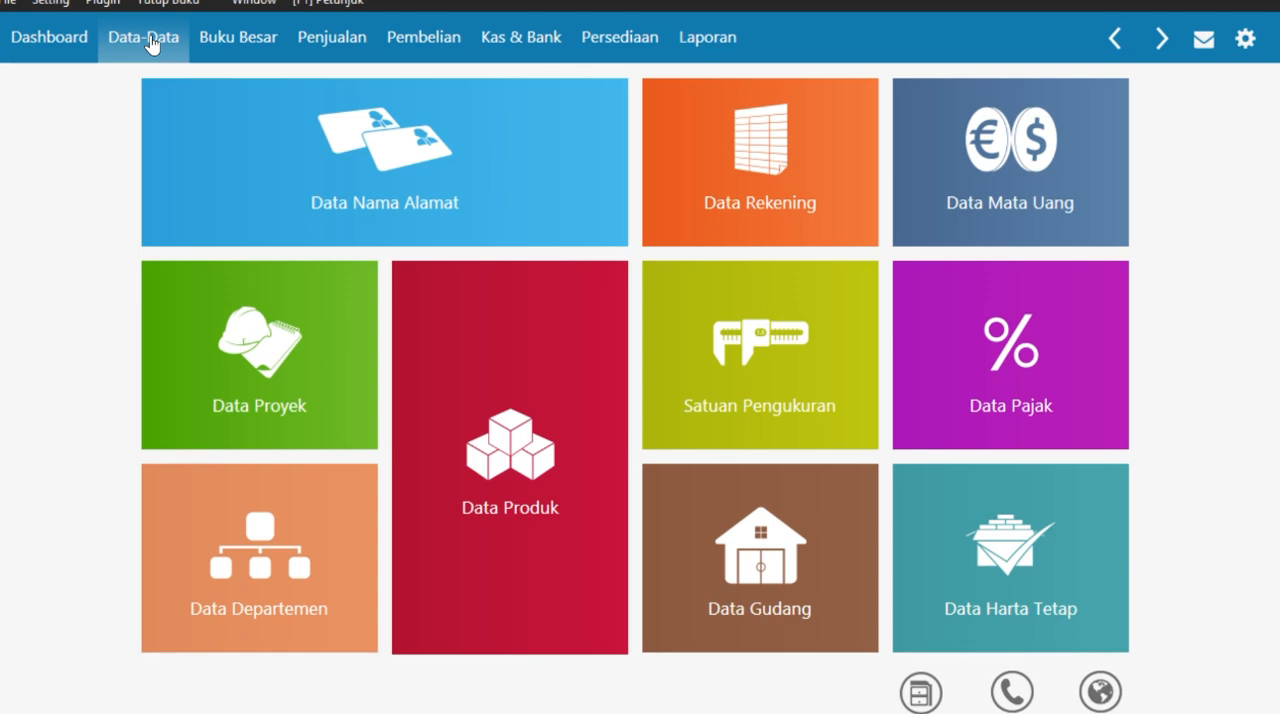
click(543, 380)
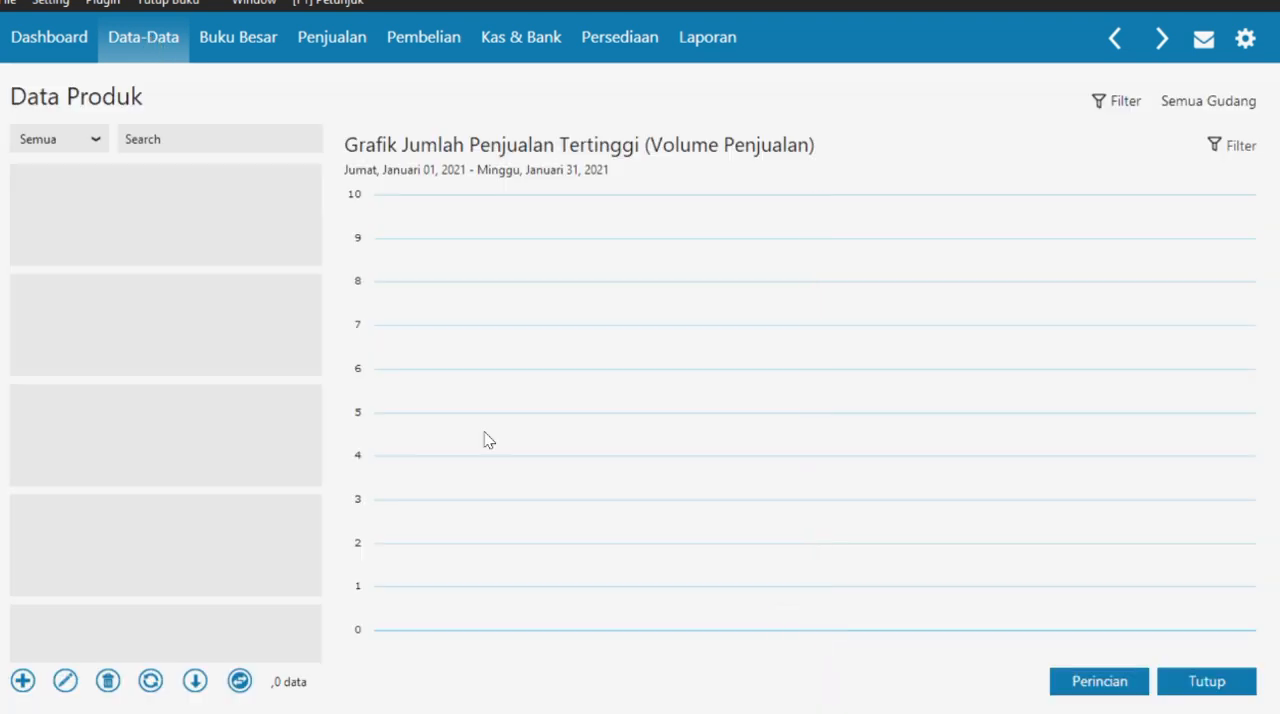
click(24, 684)
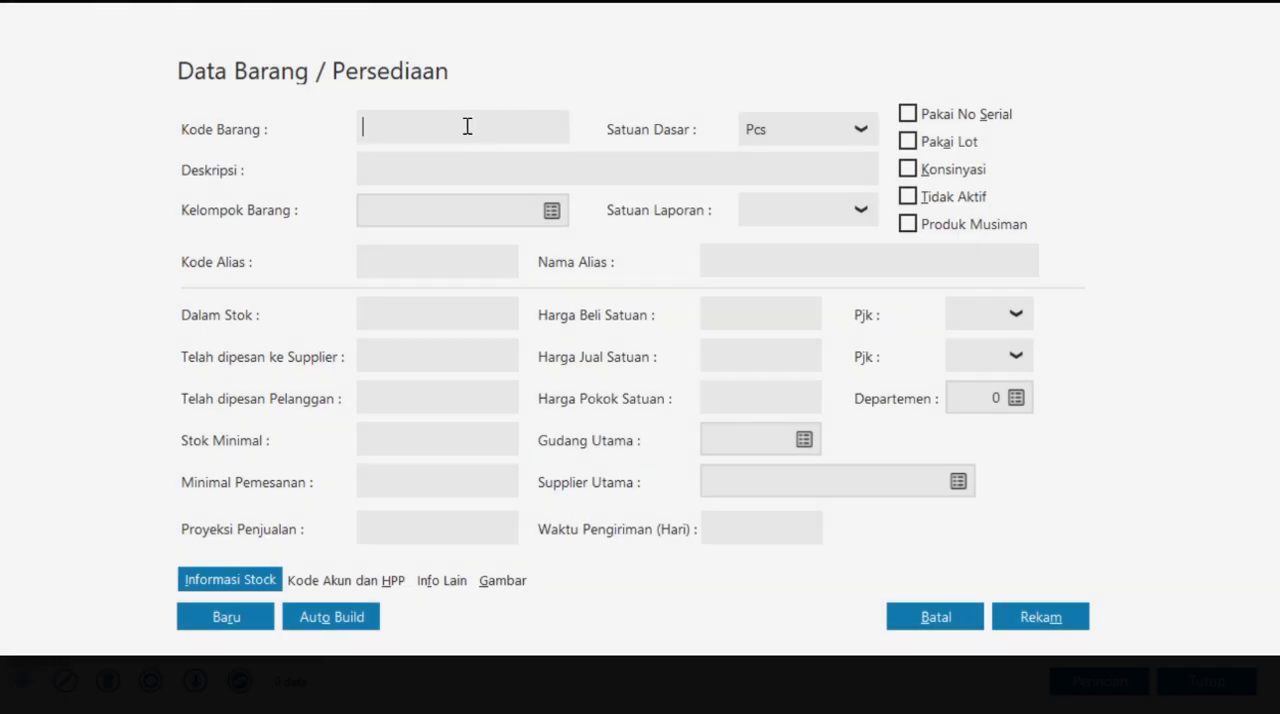
- Copy the item code J-001 from the case PDF into the new product and enter JILBAB PUTIH as its description
key(alt+Tab)
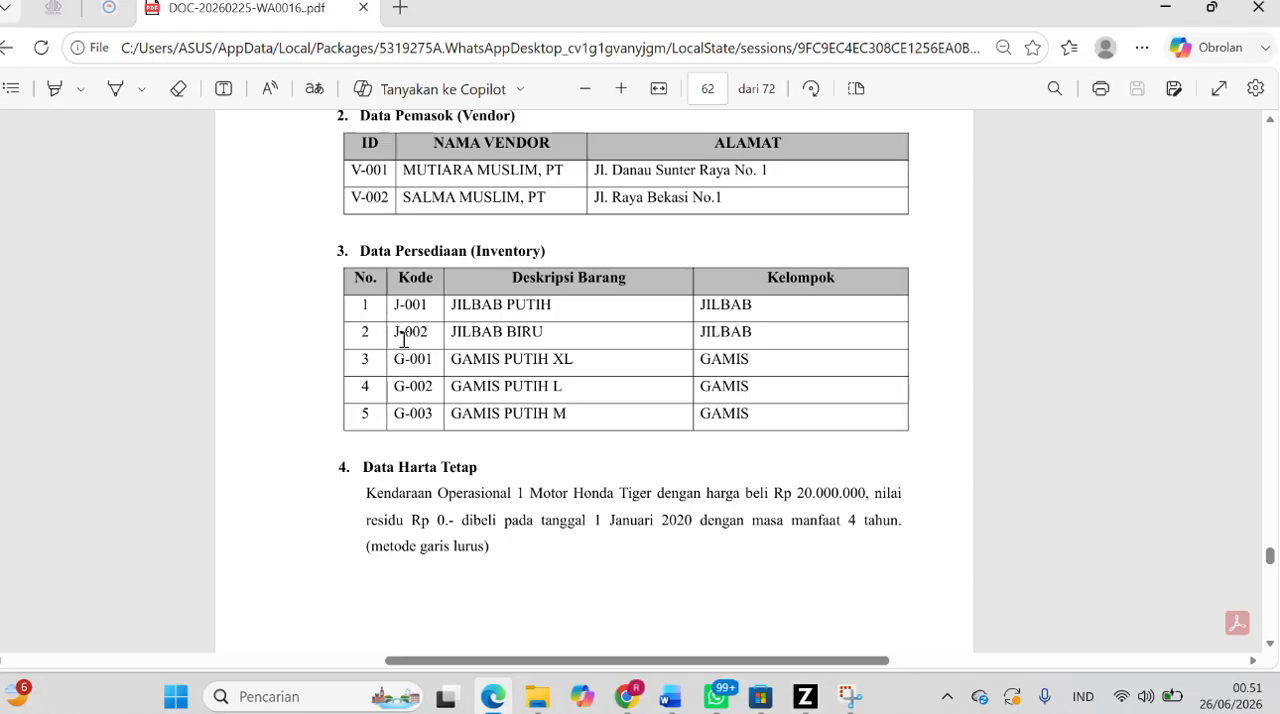
drag(398, 304, 430, 305)
key(ctrl+c)
key(alt+Tab)
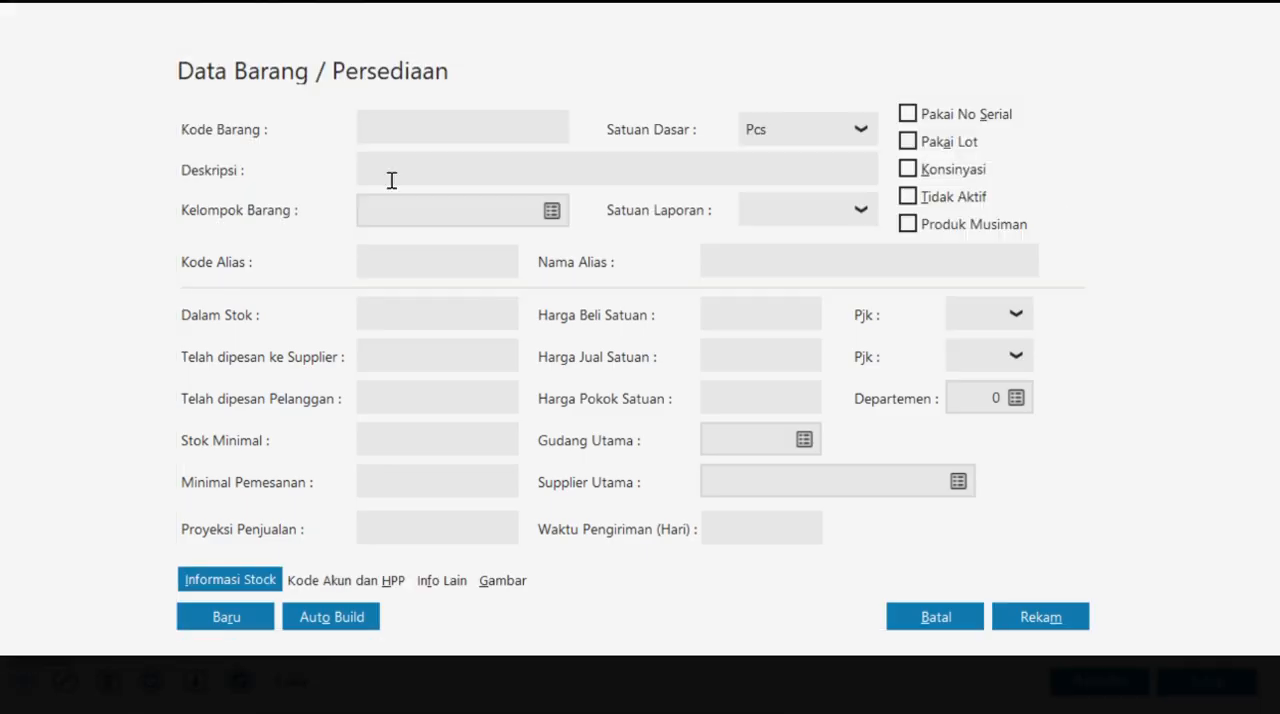
key(ctrl+v)
click(432, 170)
text(JIL)
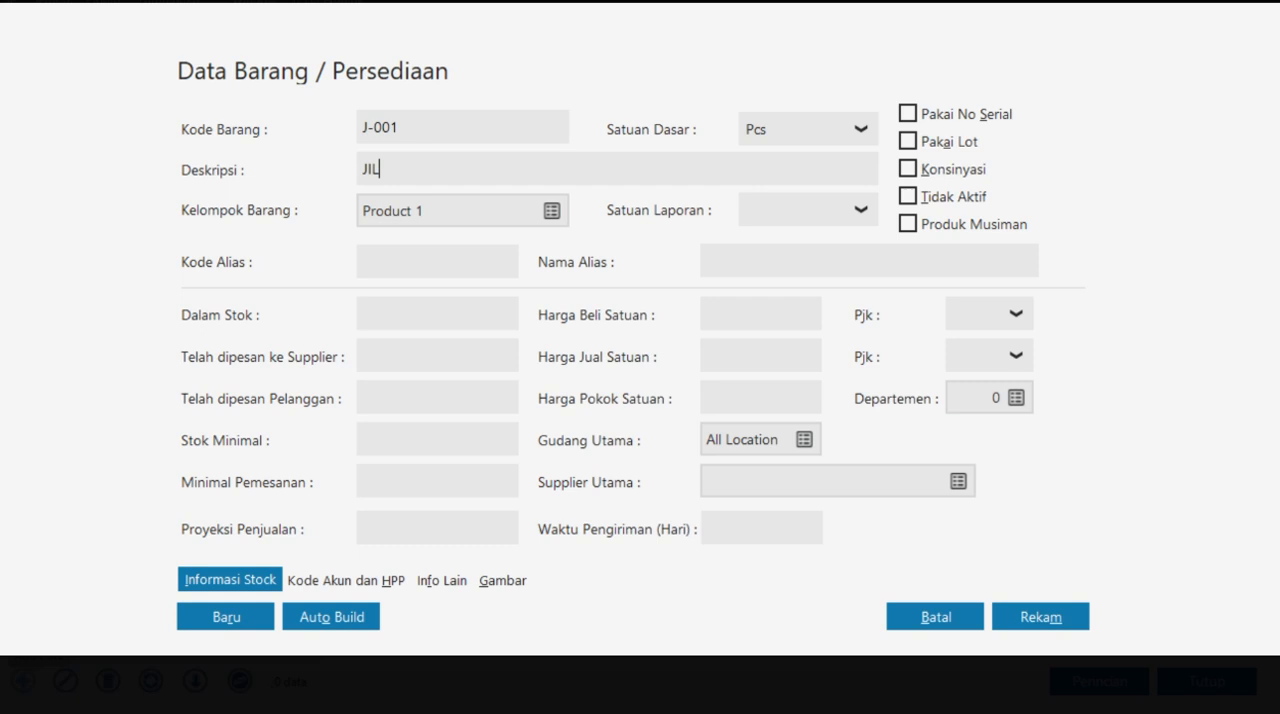
text(BAB PUTIH)
- Open the item group Product 1 for editing from the product record and rename it GAMIS
click(548, 211)
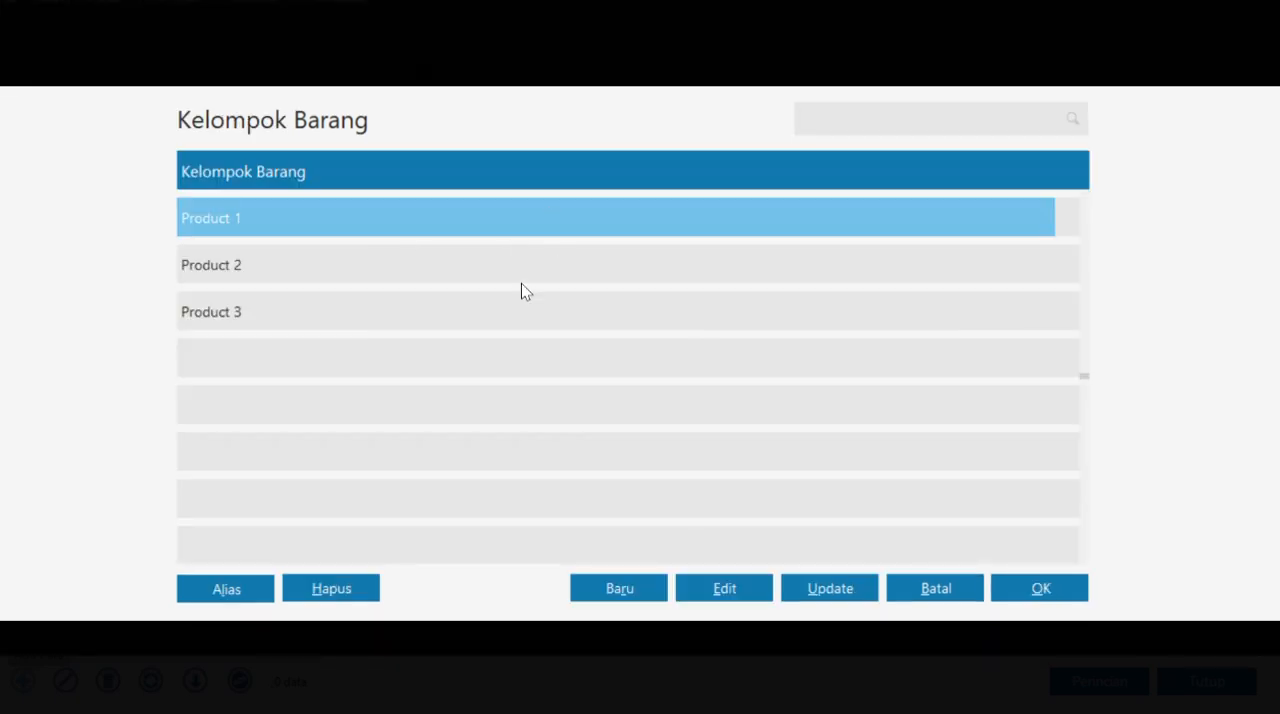
click(727, 587)
key(BackSpace)
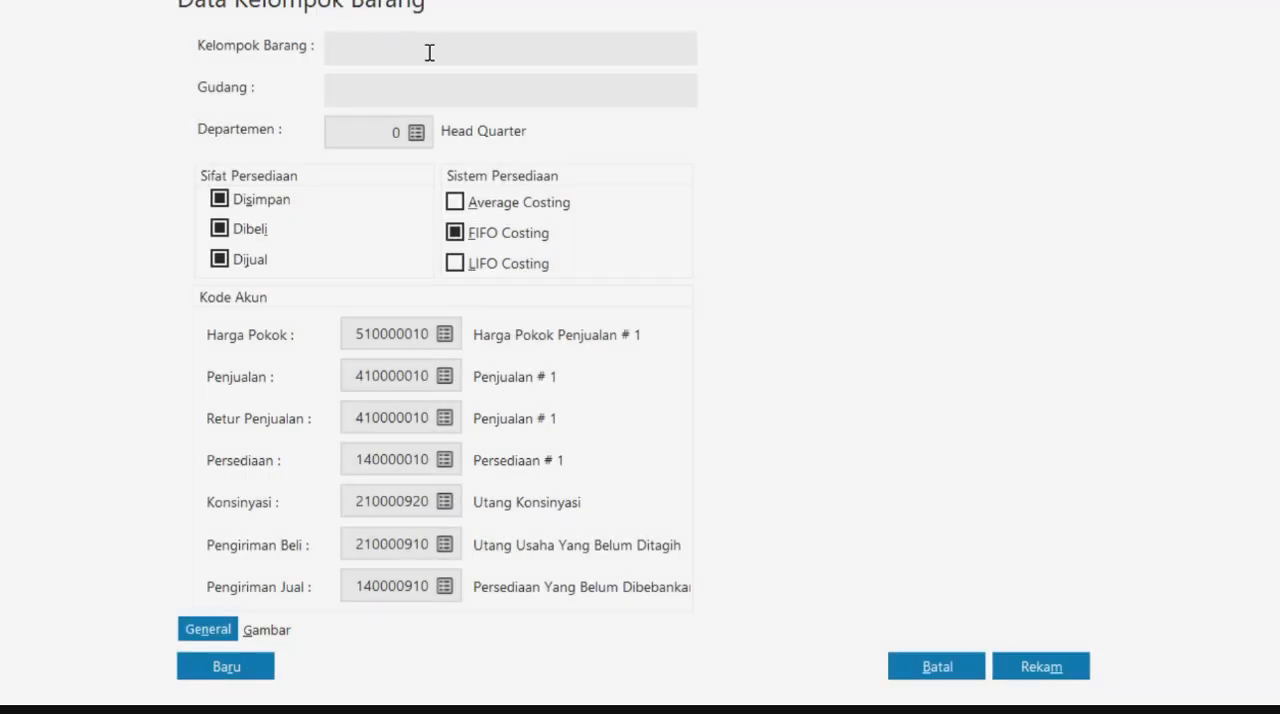
text(GAMIS)
- Rename the GAMIS group's Harga Pokok account to Harga Pokok Penjualan Gamis and assign it to the group
click(445, 334)
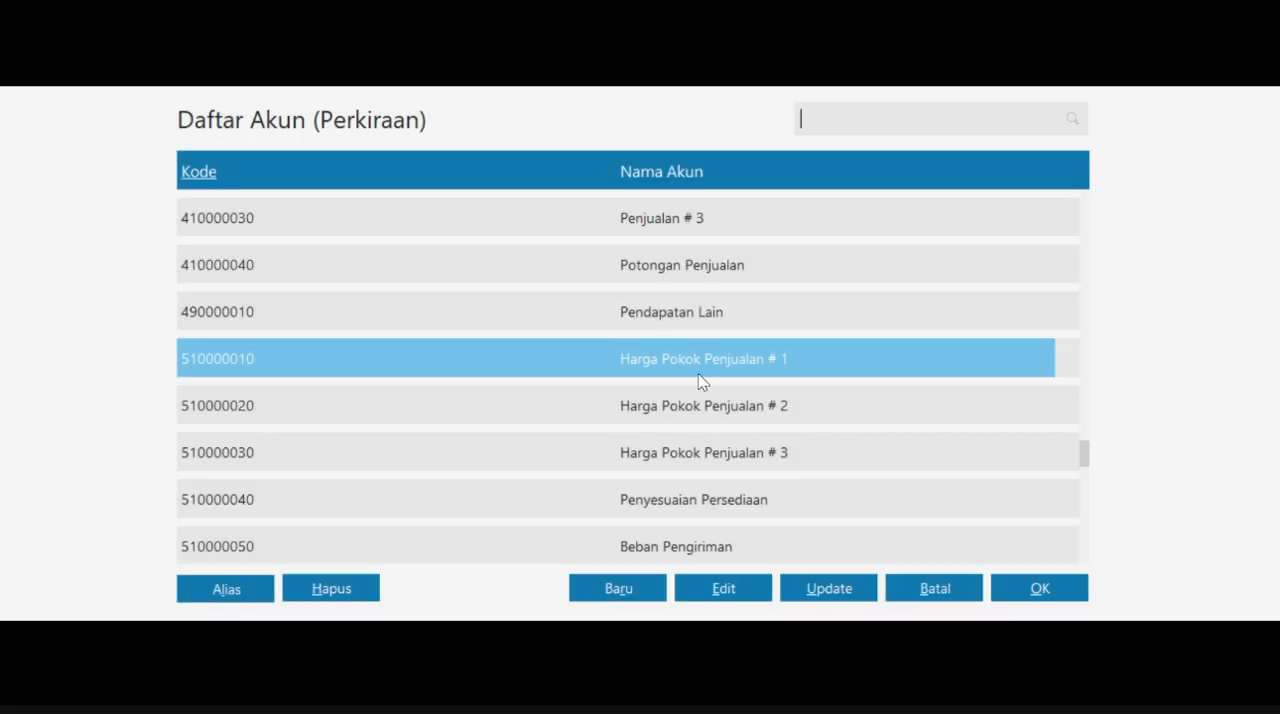
click(727, 586)
click(1040, 498)
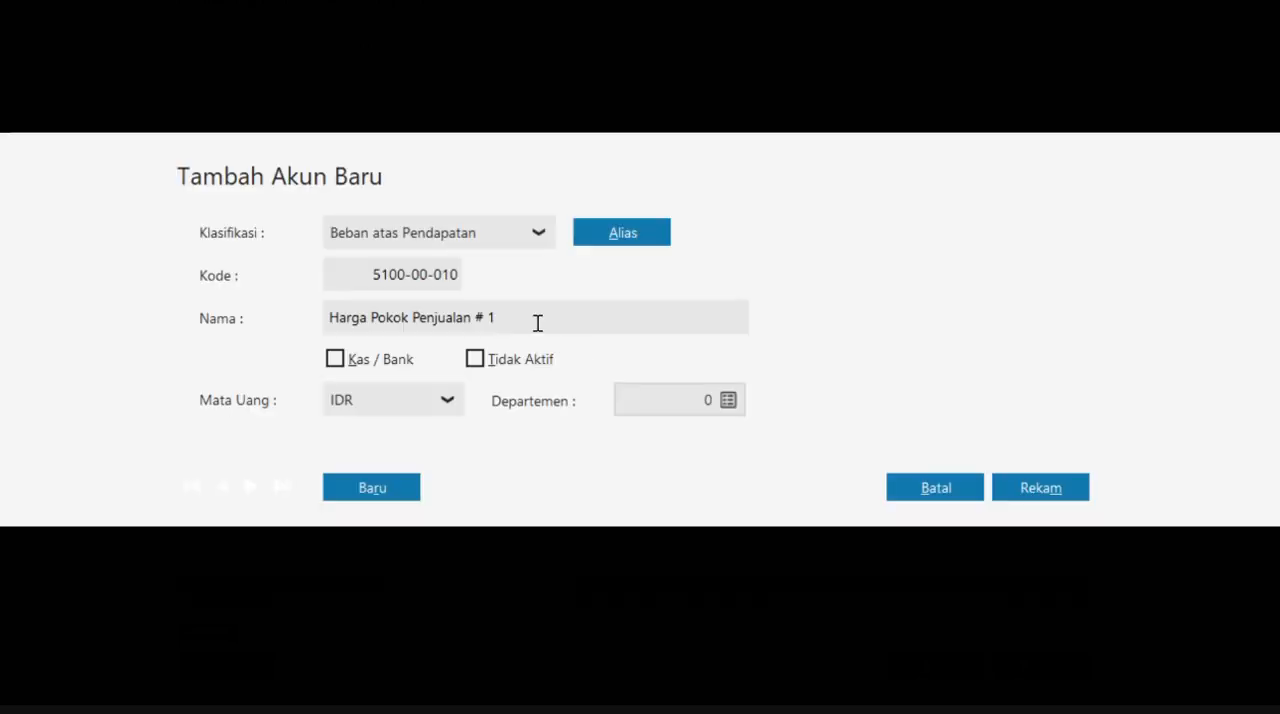
text(Gamis)
click(1030, 498)
click(1039, 588)
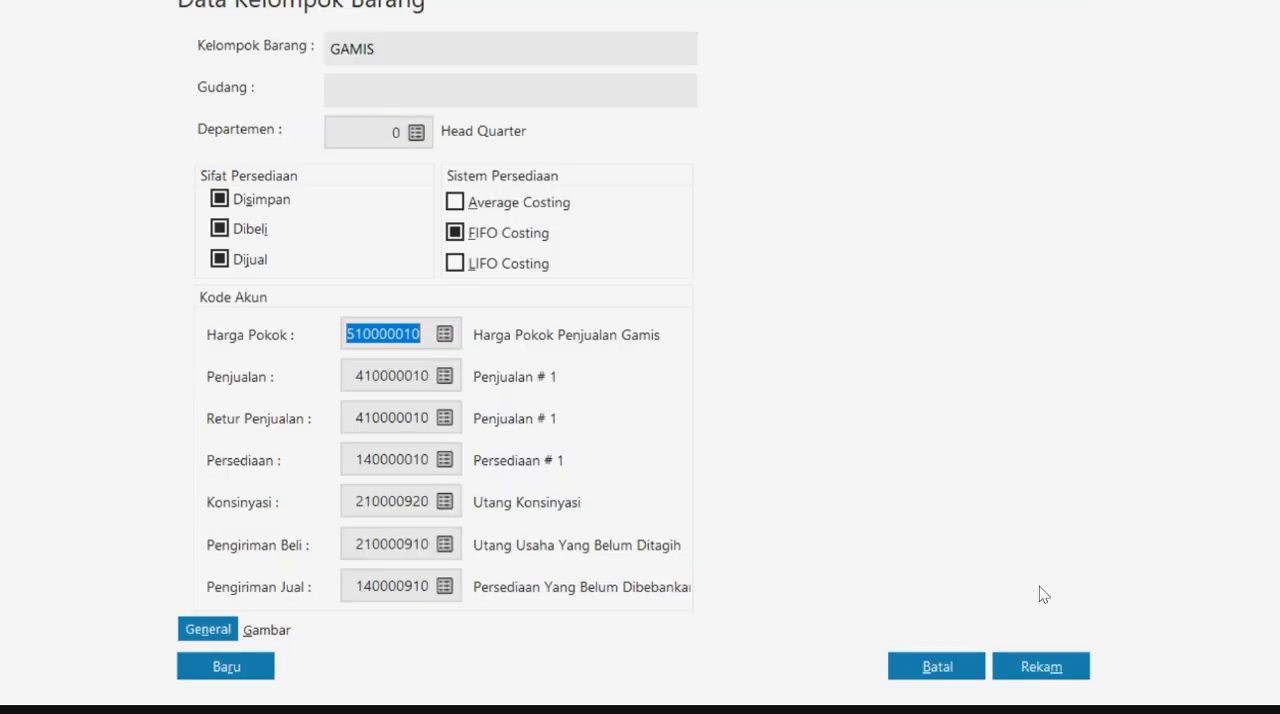
- Rename the GAMIS group's sales account to Penjualan Gamis and assign it to both Penjualan and Retur Penjualan
click(443, 374)
click(745, 598)
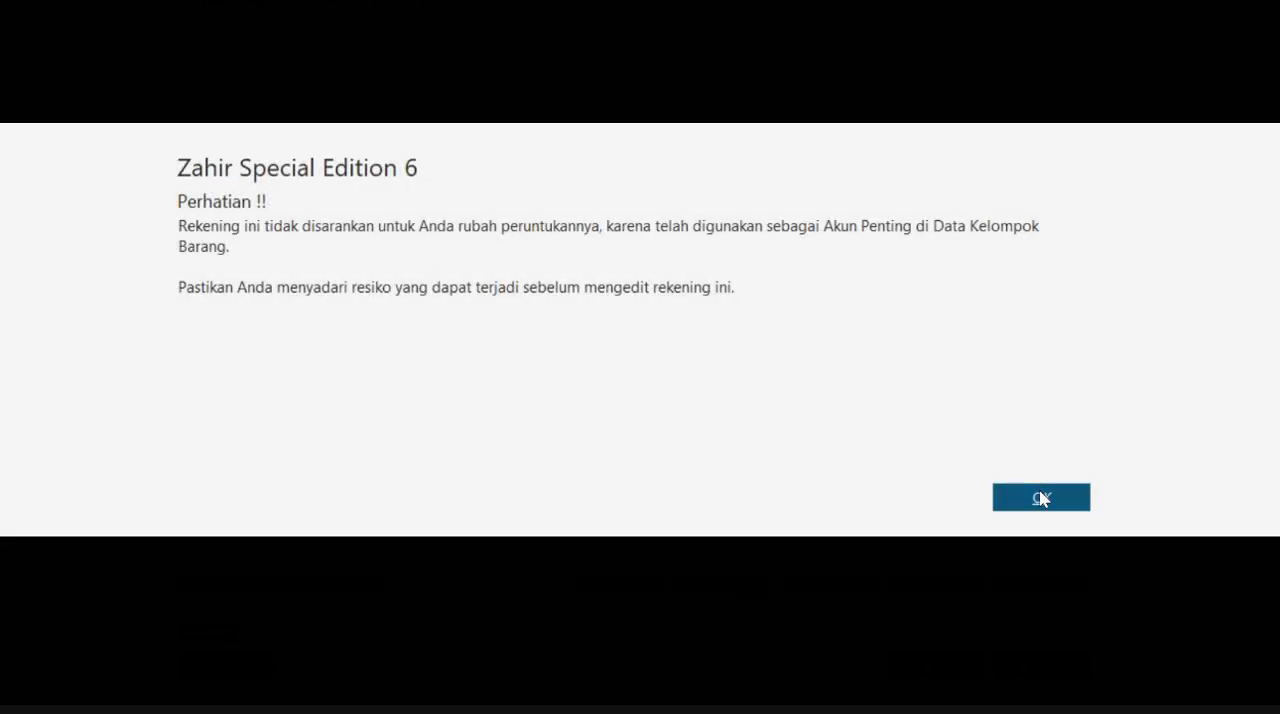
click(1040, 497)
click(478, 312)
click(478, 312)
key(BackSpace)
key(BackSpace)
key(BackSpace)
text(gam)
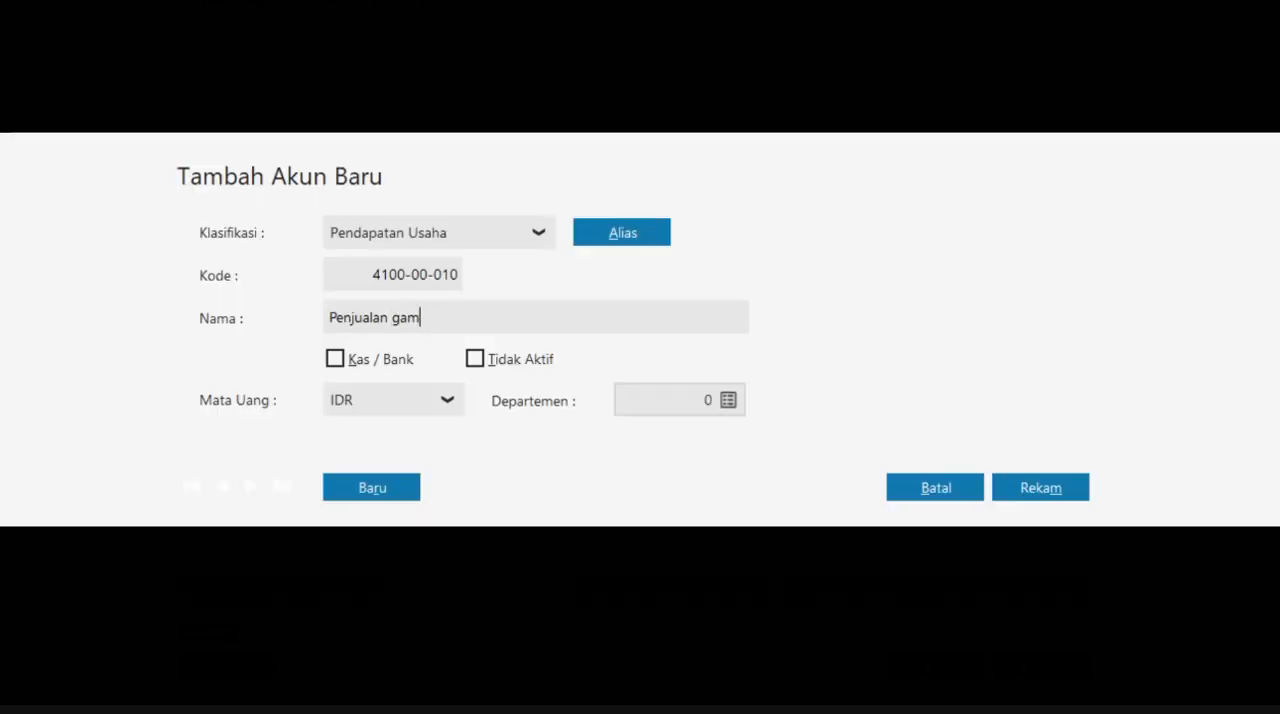
key(BackSpace)
key(BackSpace)
key(BackSpace)
text(Ga)
click(1040, 488)
click(1037, 588)
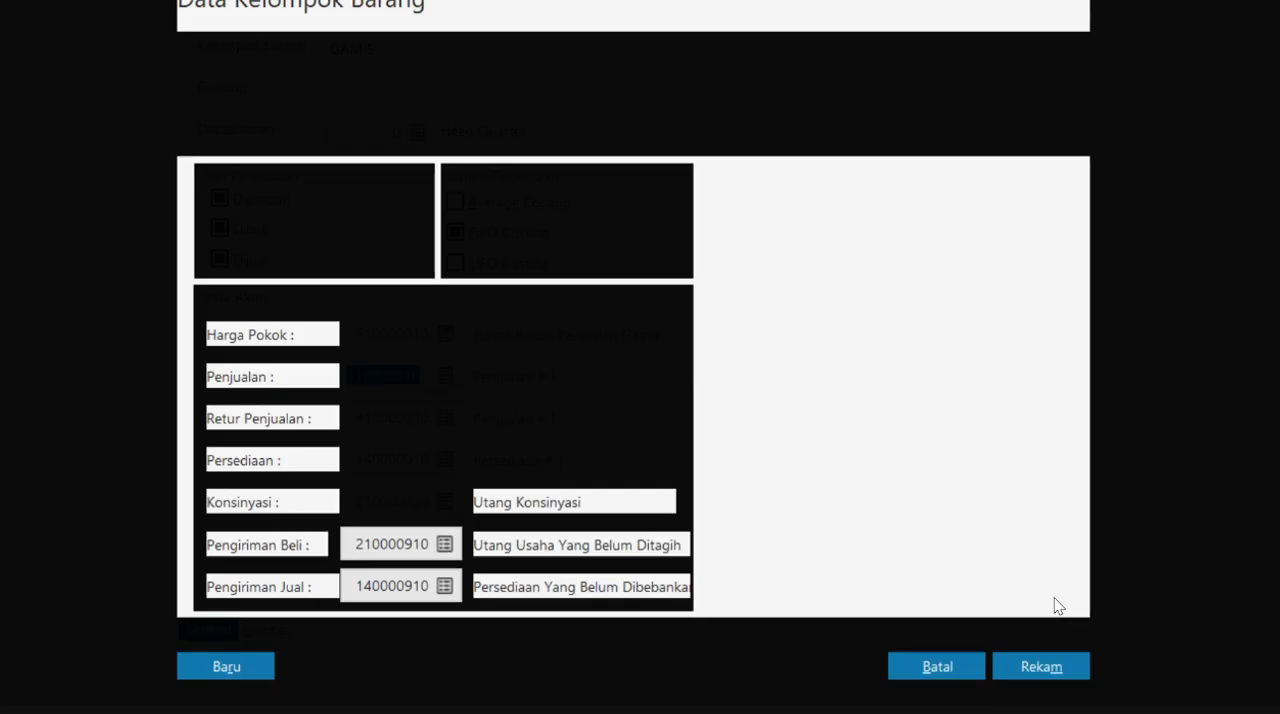
click(445, 420)
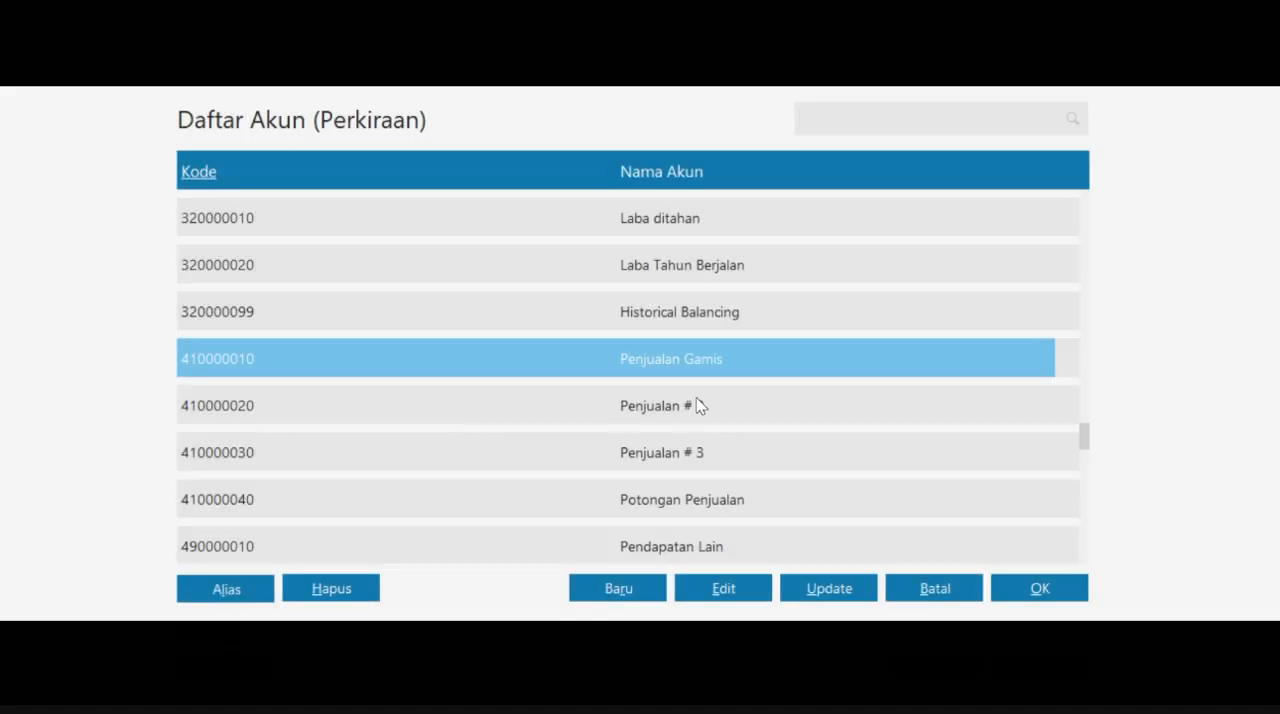
click(1045, 586)
- Rename the group's inventory account to Persediaan Gamis, and save the GAMIS group with account codes applied to all its products
click(445, 460)
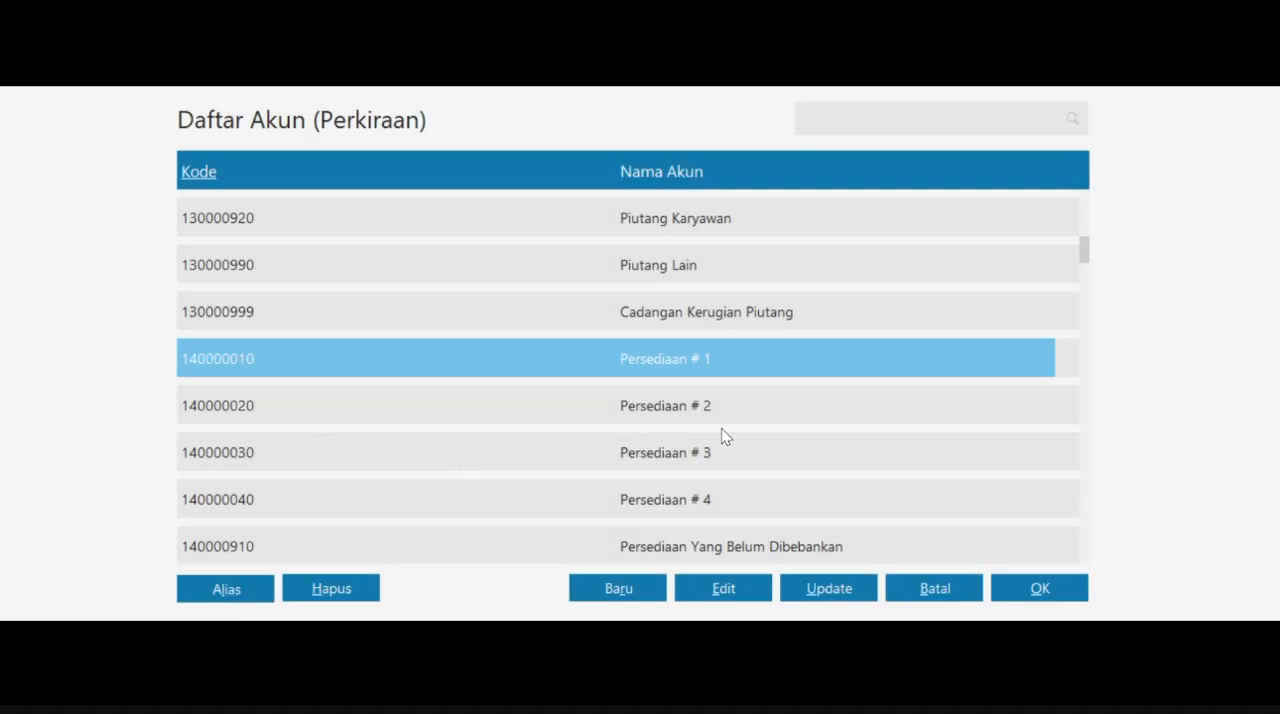
click(716, 592)
click(1043, 497)
double_click(519, 323)
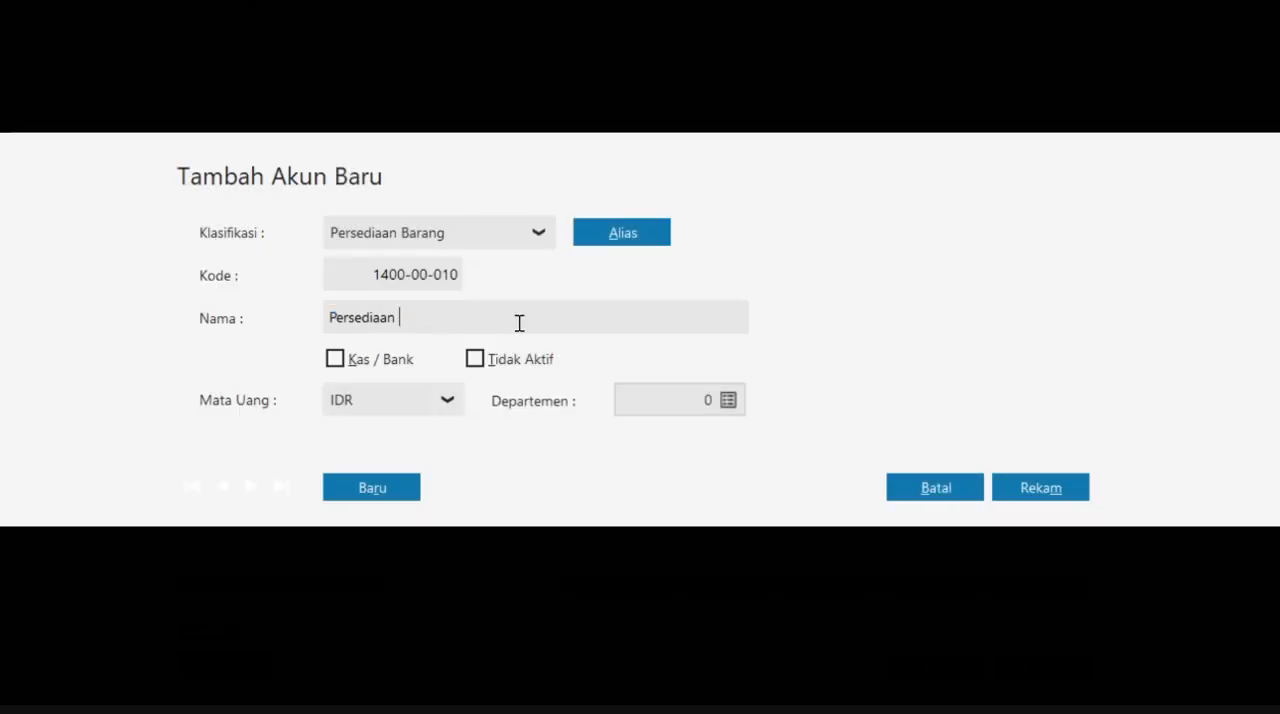
text(Gamis)
click(1020, 487)
click(1045, 590)
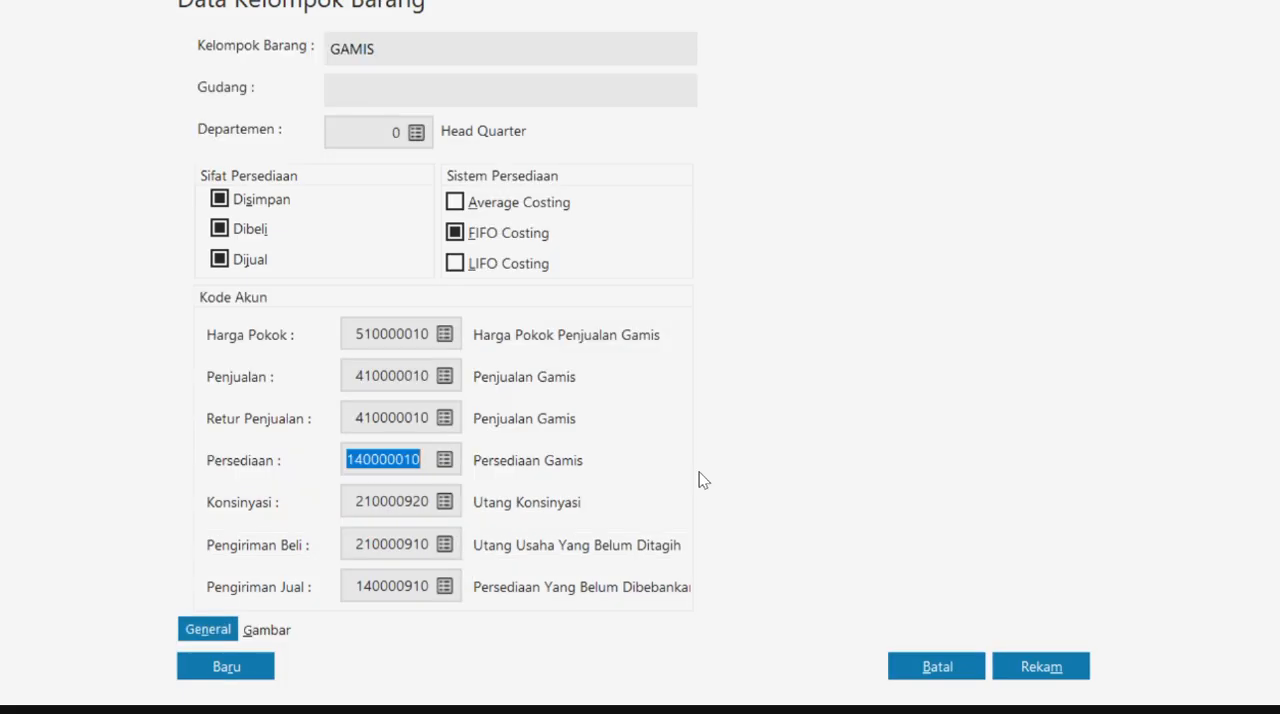
click(1041, 666)
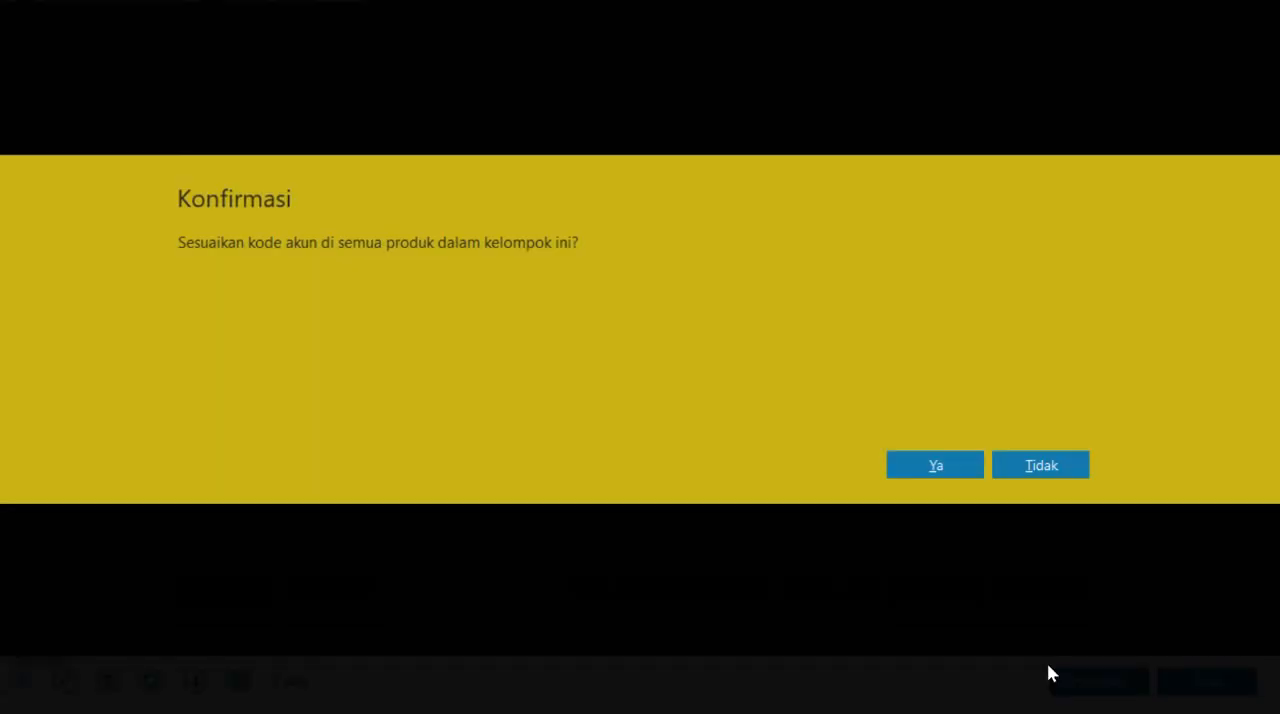
click(935, 462)
- Open the item group Product 2 for editing and rename it JILBAB
click(566, 263)
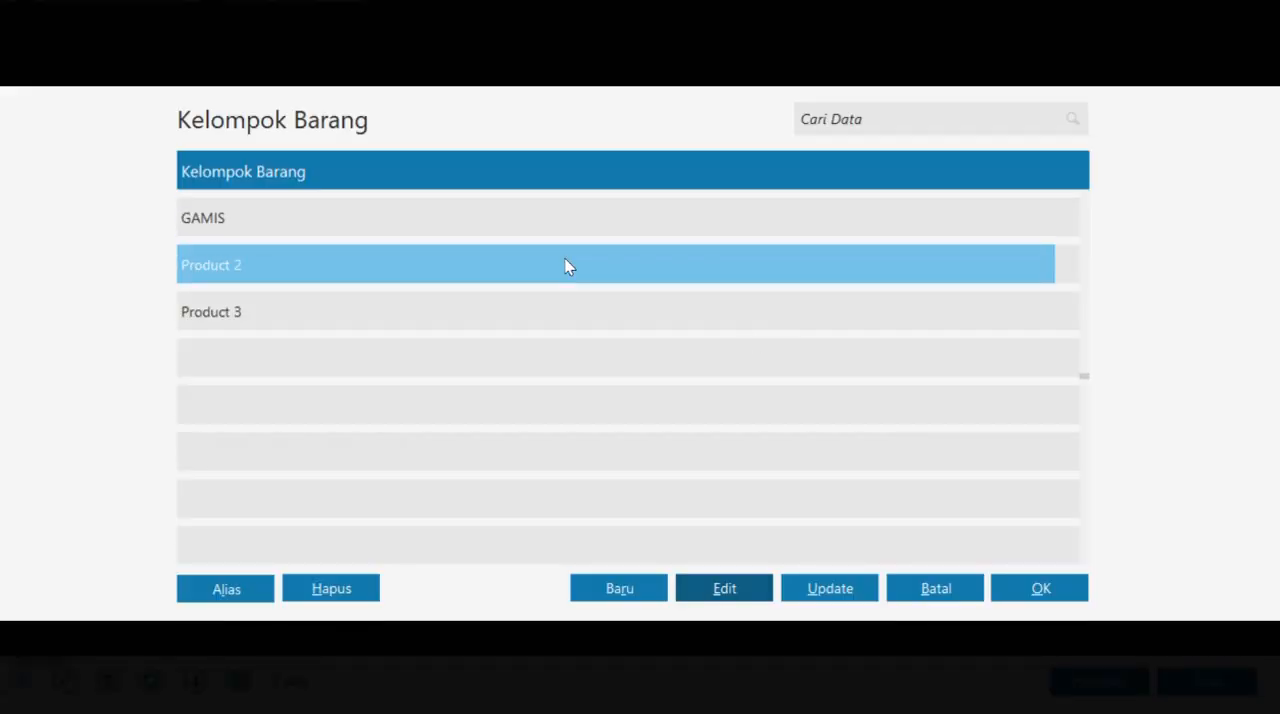
click(727, 590)
text(JILBAB)
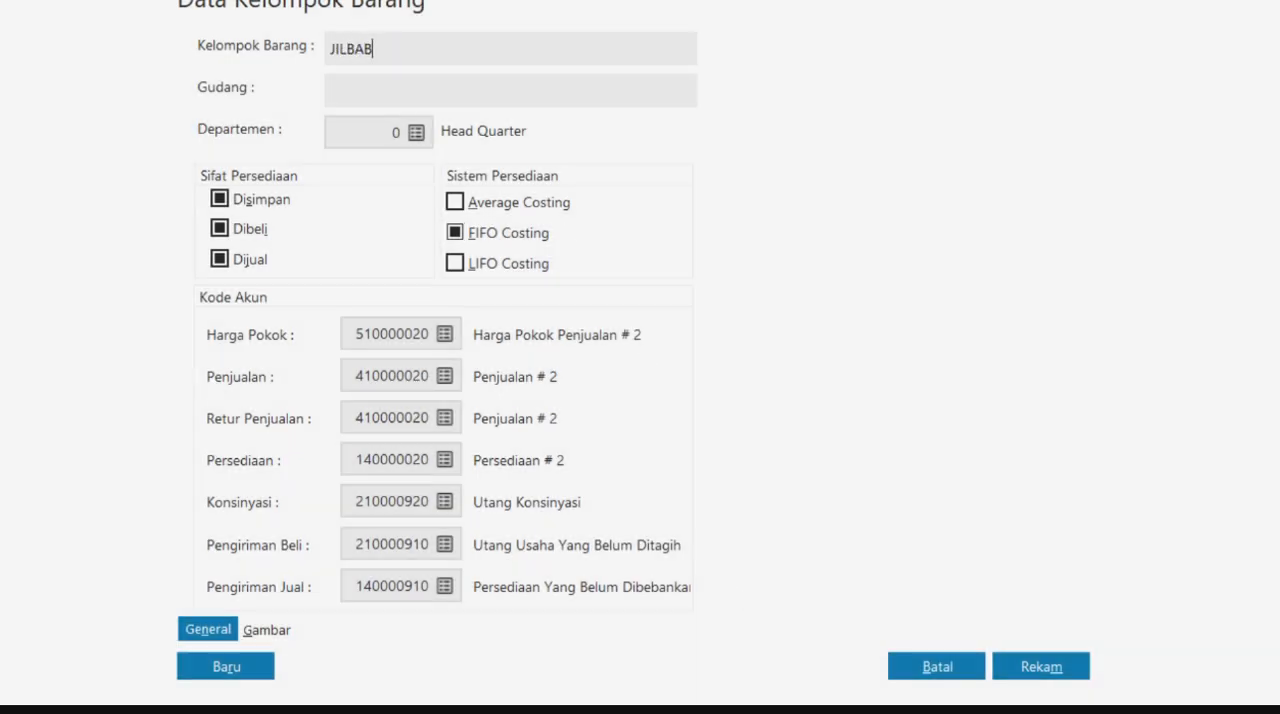
- Rename the JILBAB group's Harga Pokok account to Harga Pokok Penjualan Jilbab and assign it to the group
click(445, 335)
click(723, 590)
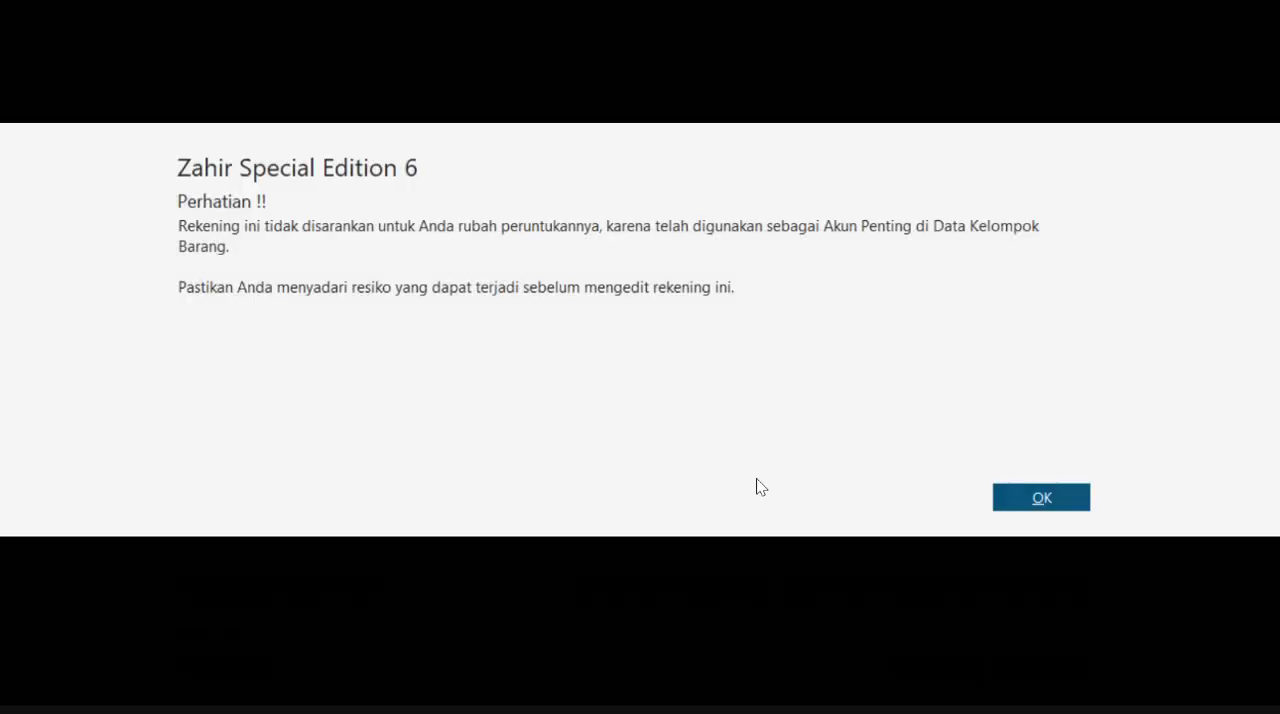
click(1032, 497)
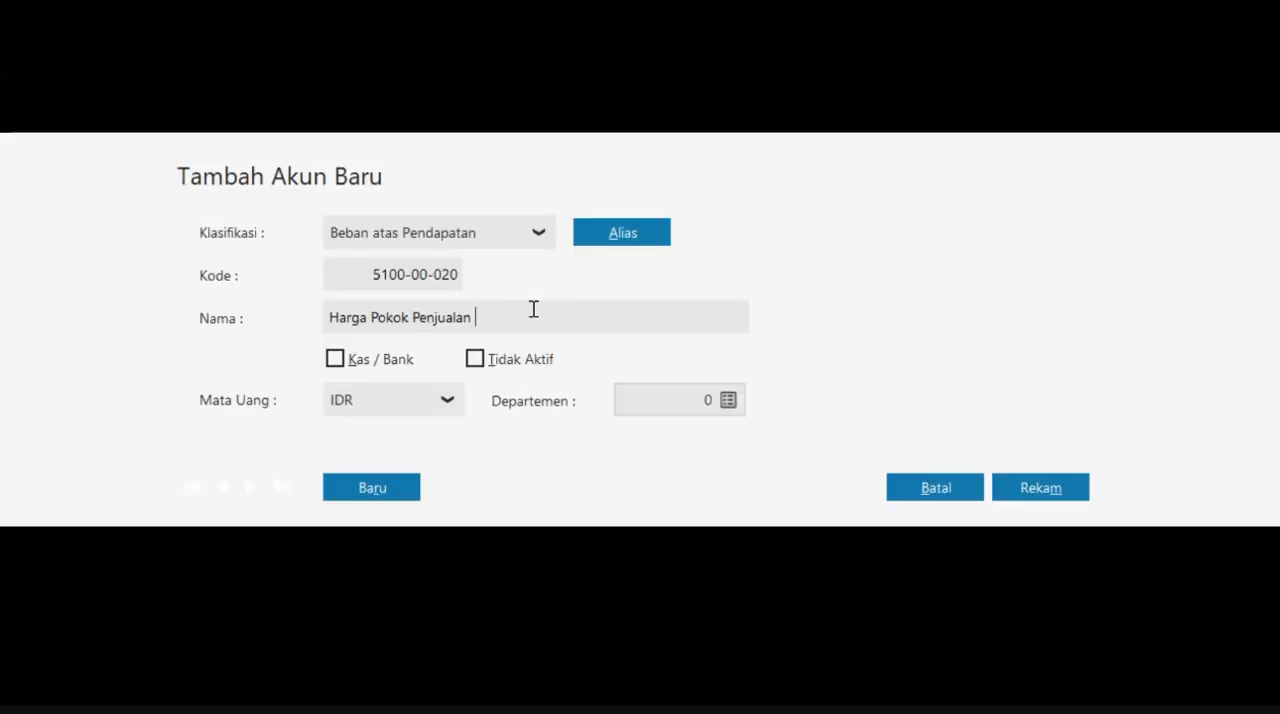
text(Jilbab)
click(1040, 488)
click(1022, 589)
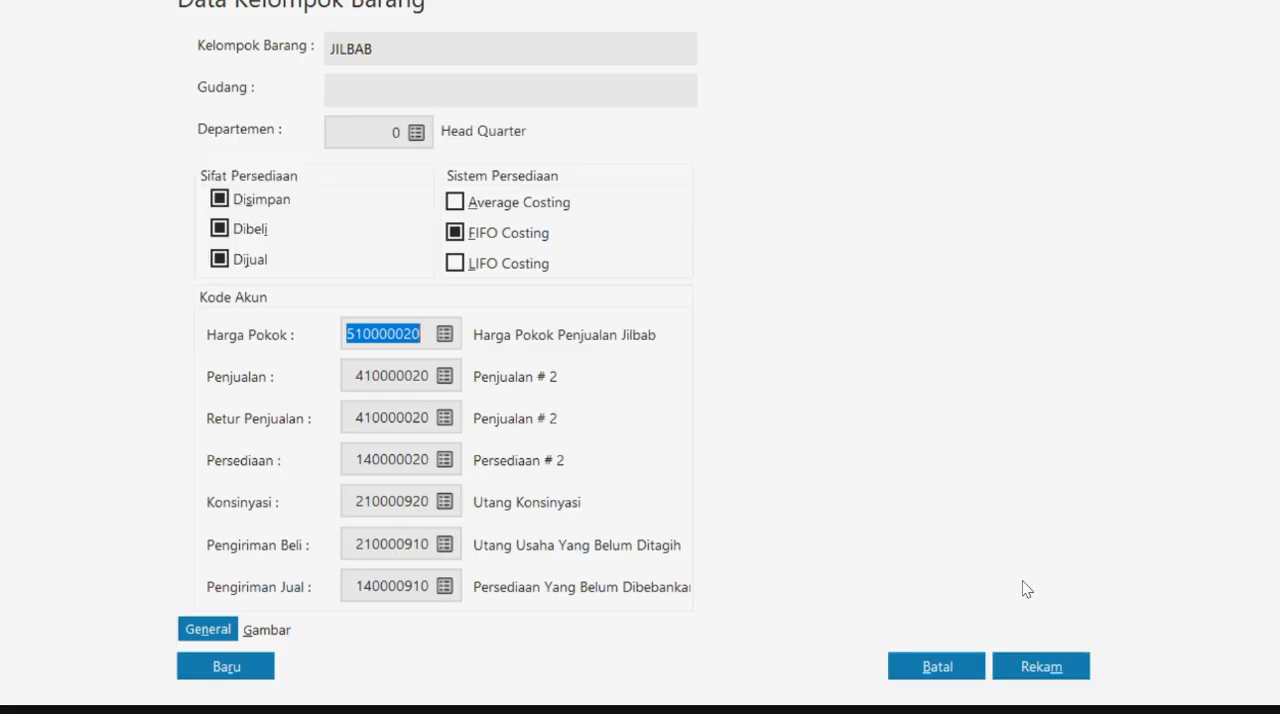
- Rename the JILBAB group's sales account to Penjualan Jilbab and assign it to both Penjualan and Retur Penjualan
click(445, 377)
click(757, 588)
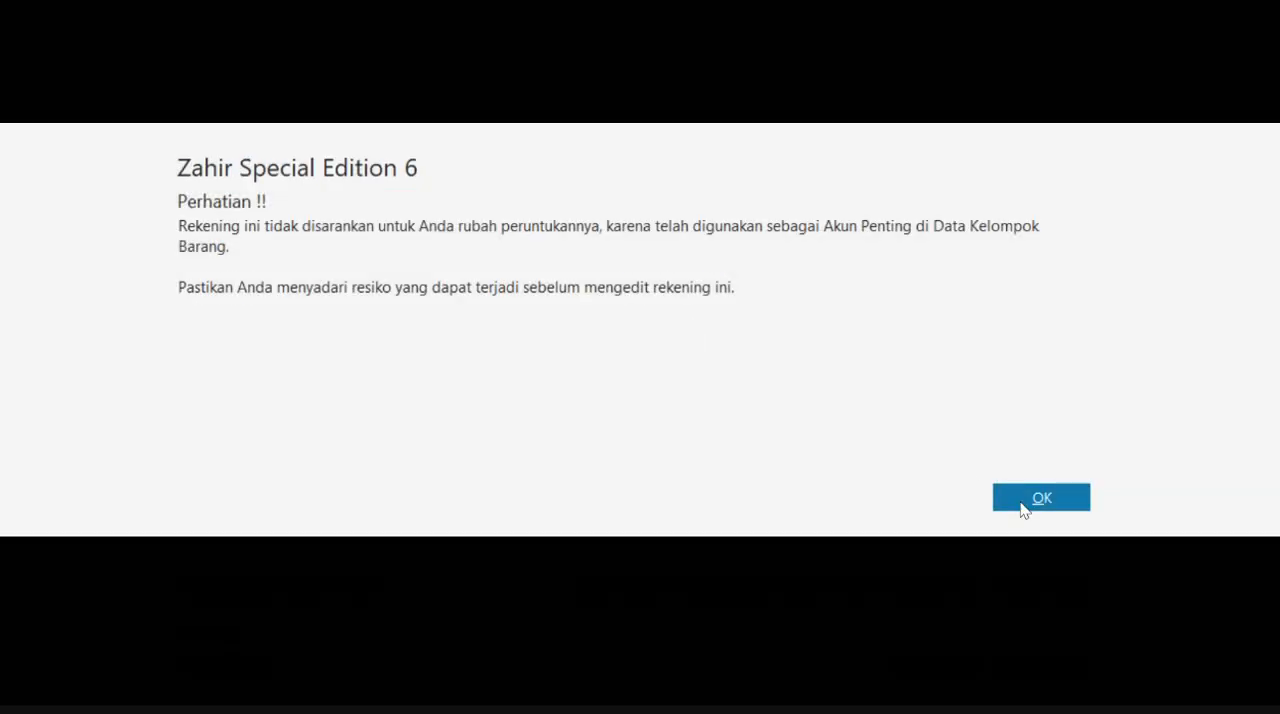
click(1040, 497)
key(BackSpace)
key(BackSpace)
key(BackSpace)
text(Jilbab)
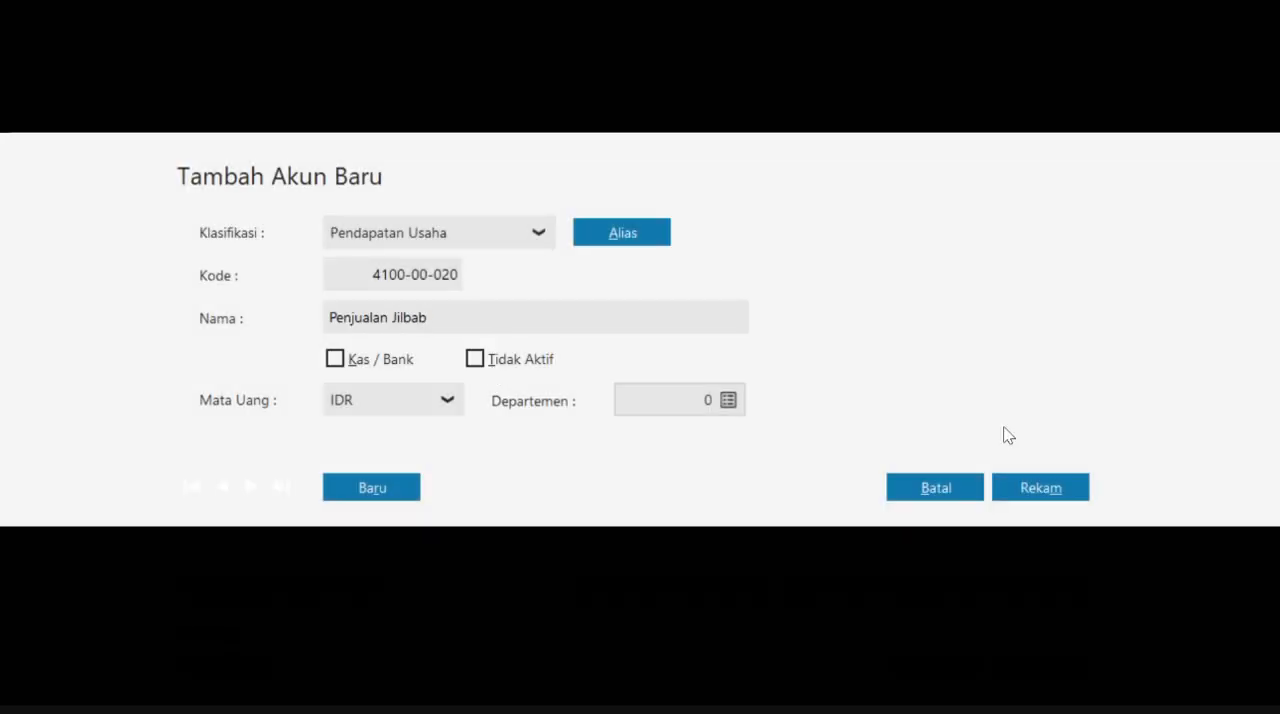
click(1040, 488)
click(1040, 594)
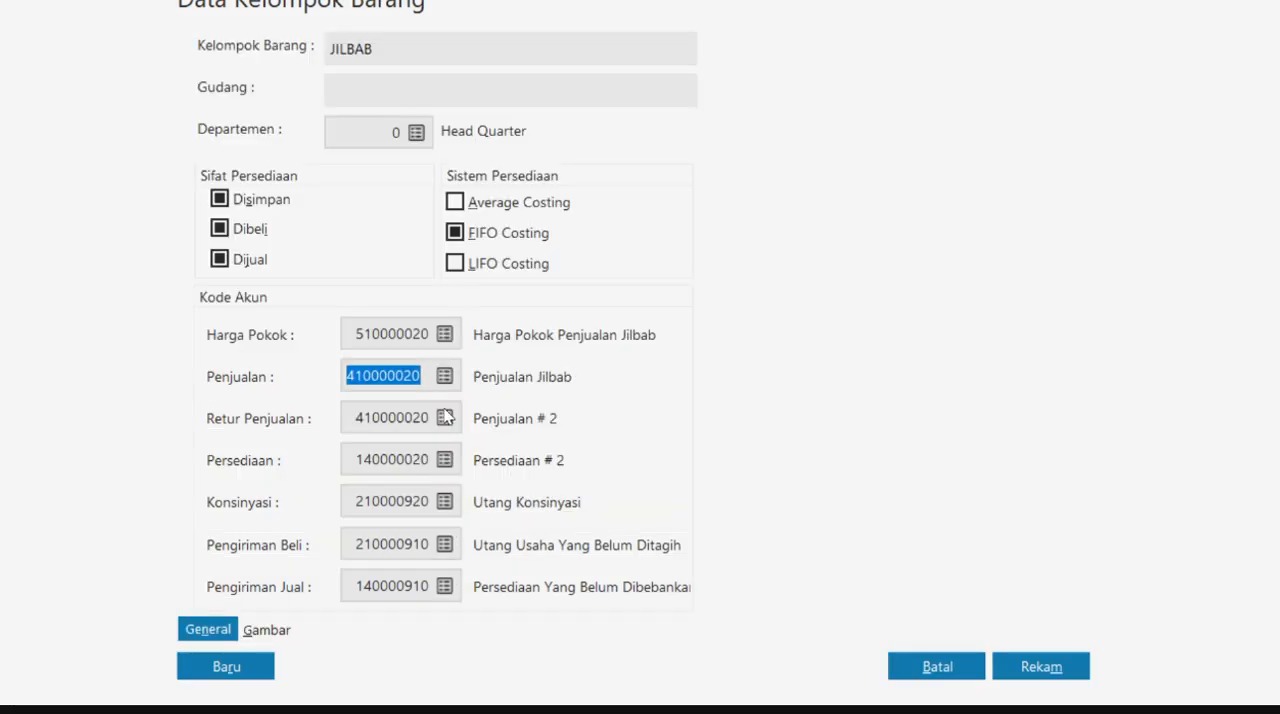
click(445, 418)
click(1045, 590)
- Rename the group's inventory account to Persediaan Jilbab, assign it to Persediaan, and save the JILBAB group
click(445, 460)
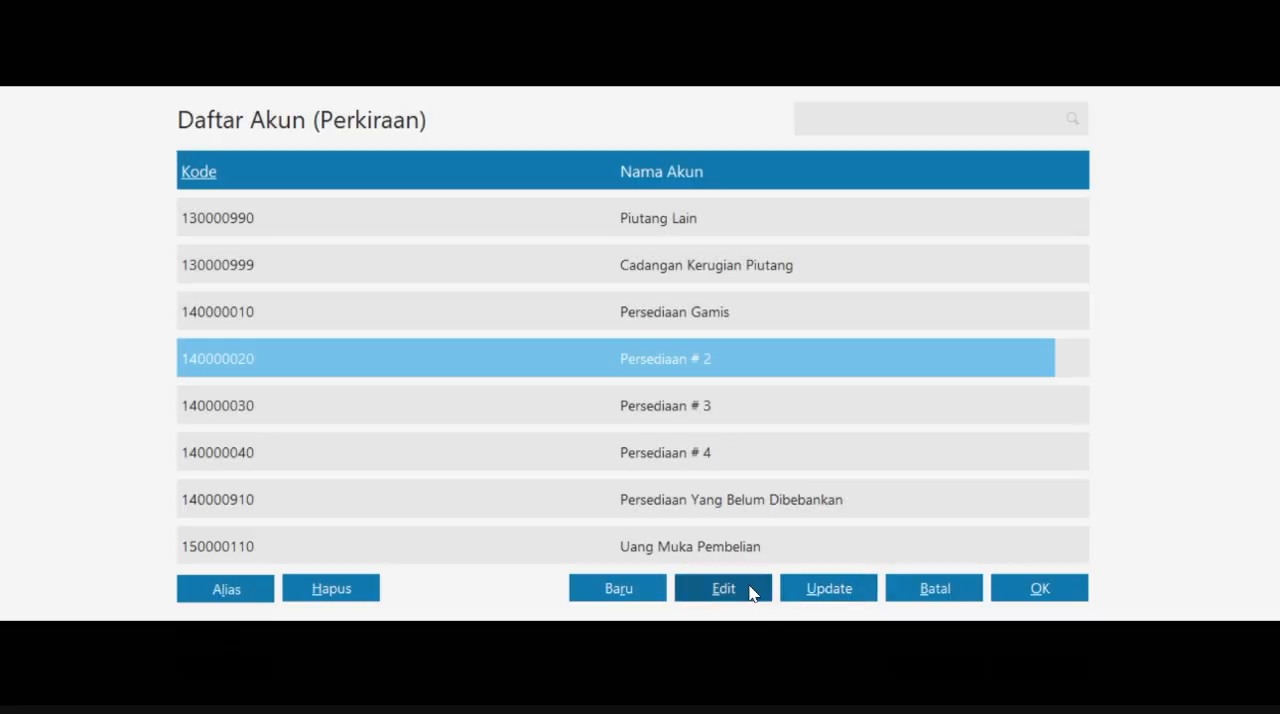
click(752, 593)
key(Return)
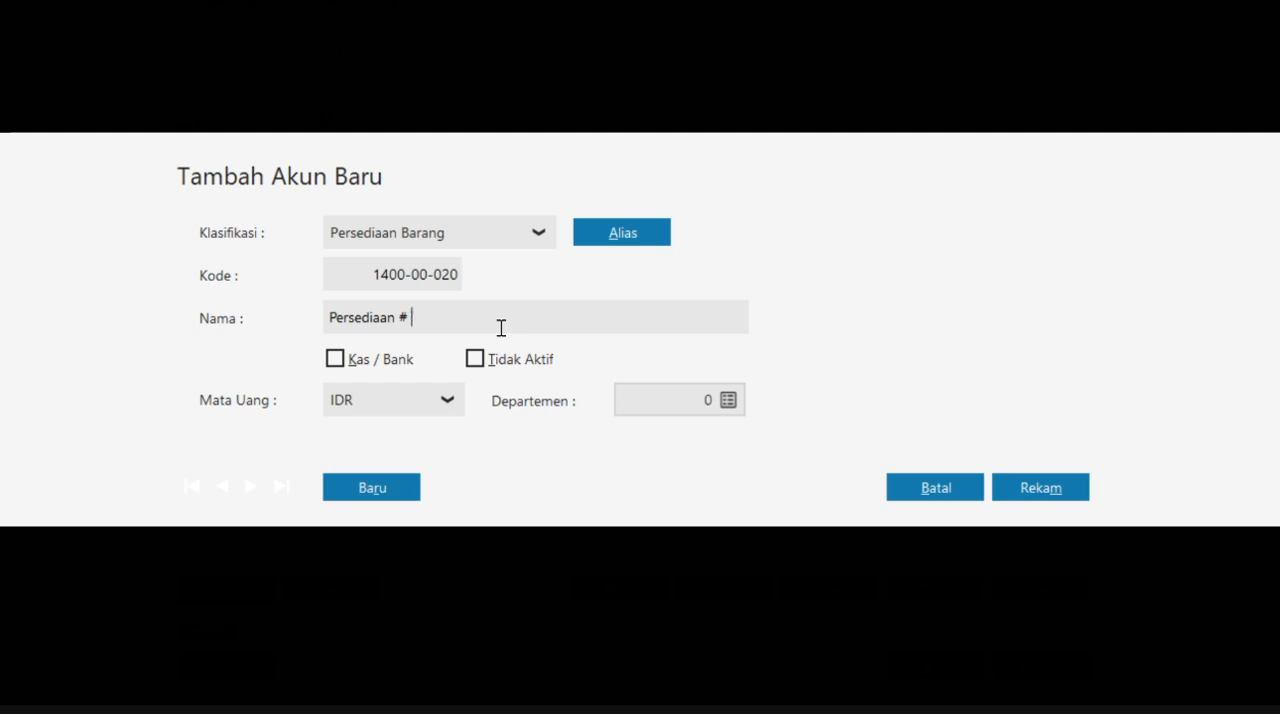
text(Jilbab)
click(1049, 486)
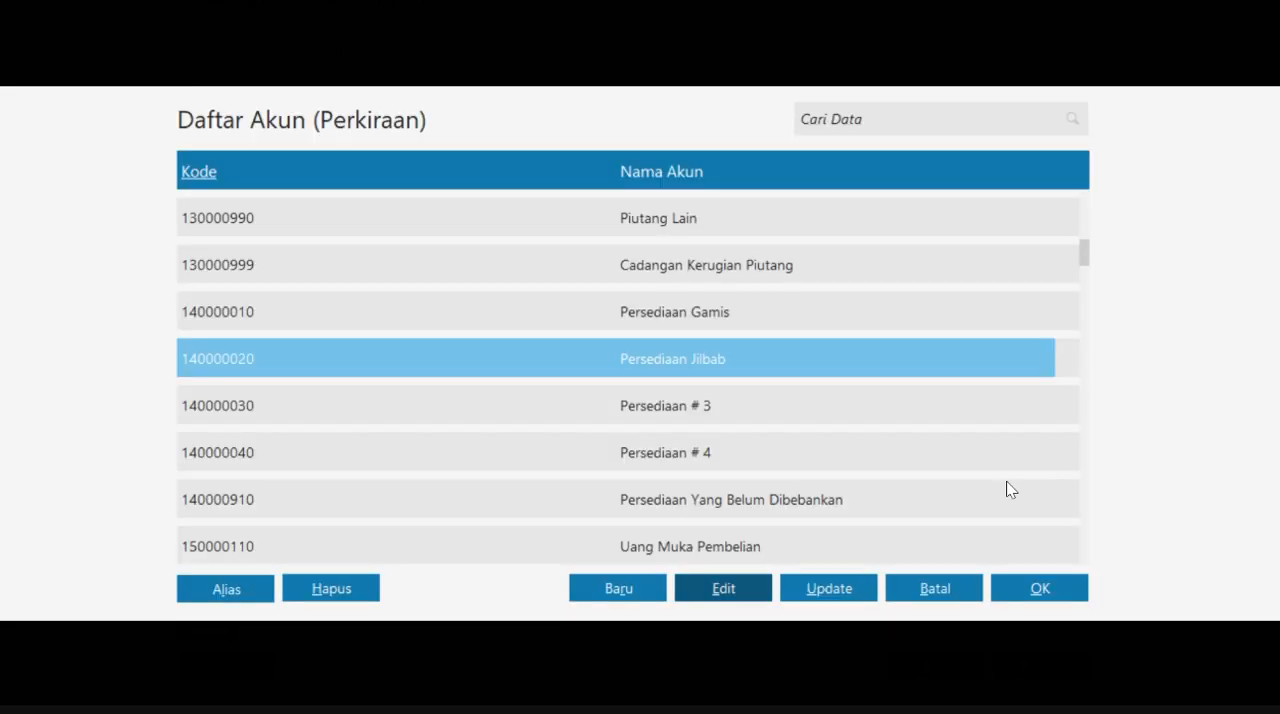
click(1046, 594)
click(1041, 666)
click(933, 464)
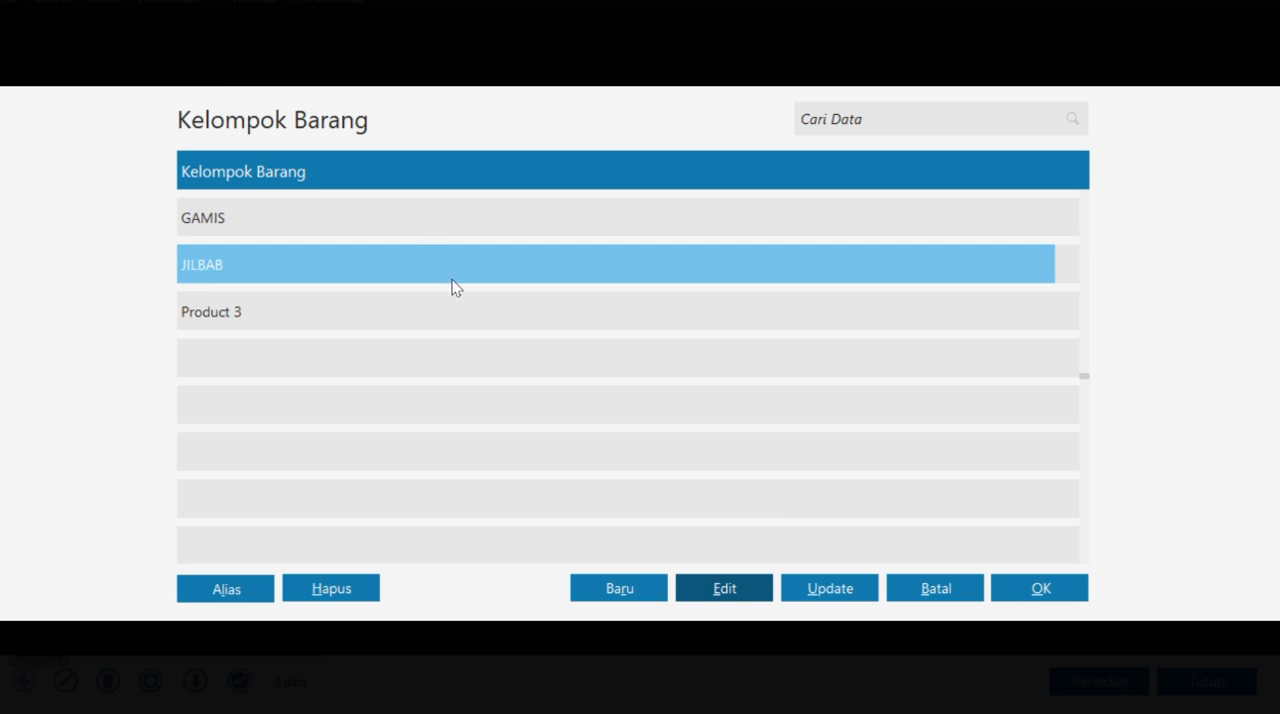
- Assign the JILBAB group to item J-001, set its report unit to Pcs, and save the item
click(1040, 588)
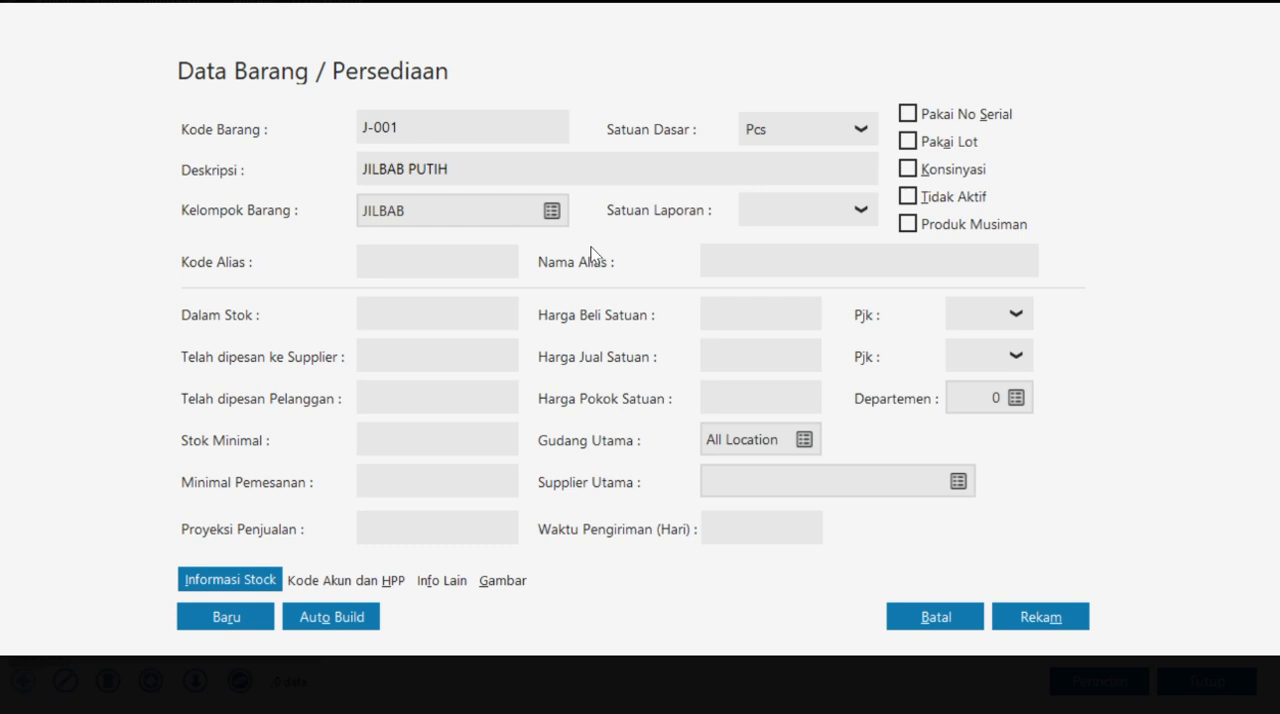
click(830, 208)
click(786, 280)
click(1040, 617)
- Add inventory item J-002 from the case PDF with the description JILBAB BIRU and report unit Pcs, and save it
click(23, 682)
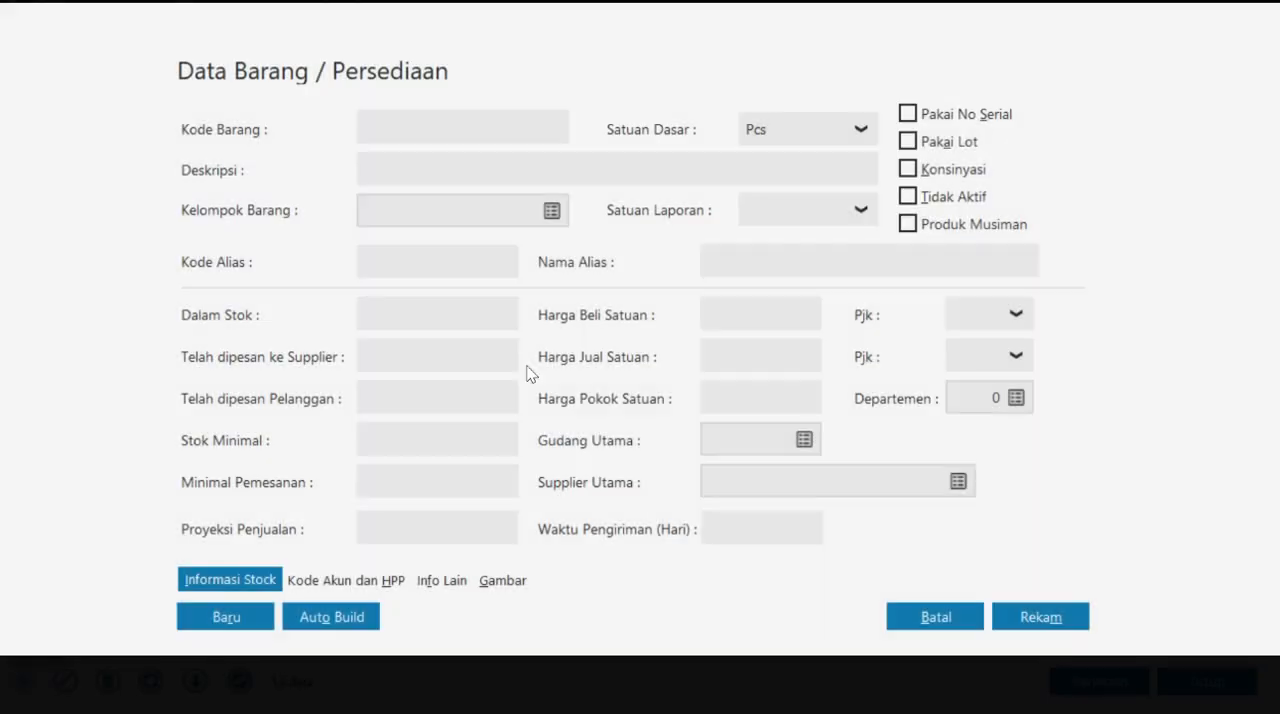
key(alt+Tab)
drag(393, 332, 446, 340)
key(ctrl+c)
key(alt+Tab)
key(ctrl+v)
click(467, 161)
text(JILBAB BI)
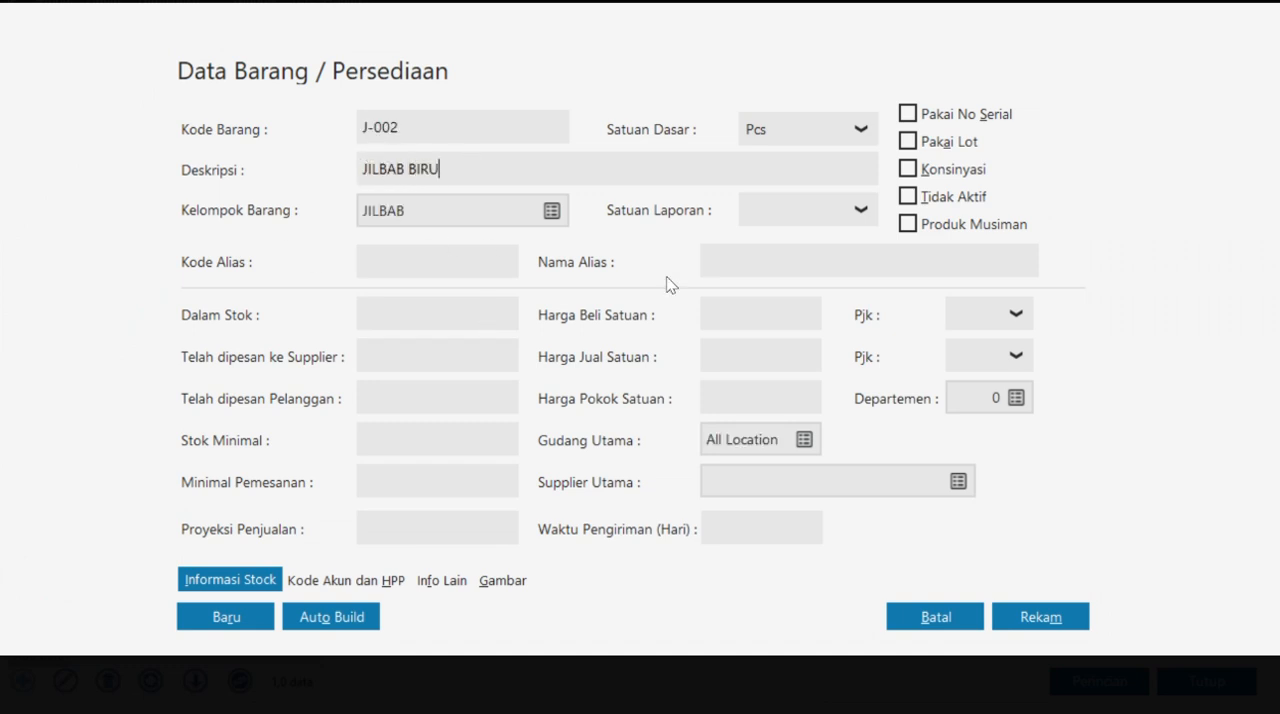
click(850, 216)
click(815, 276)
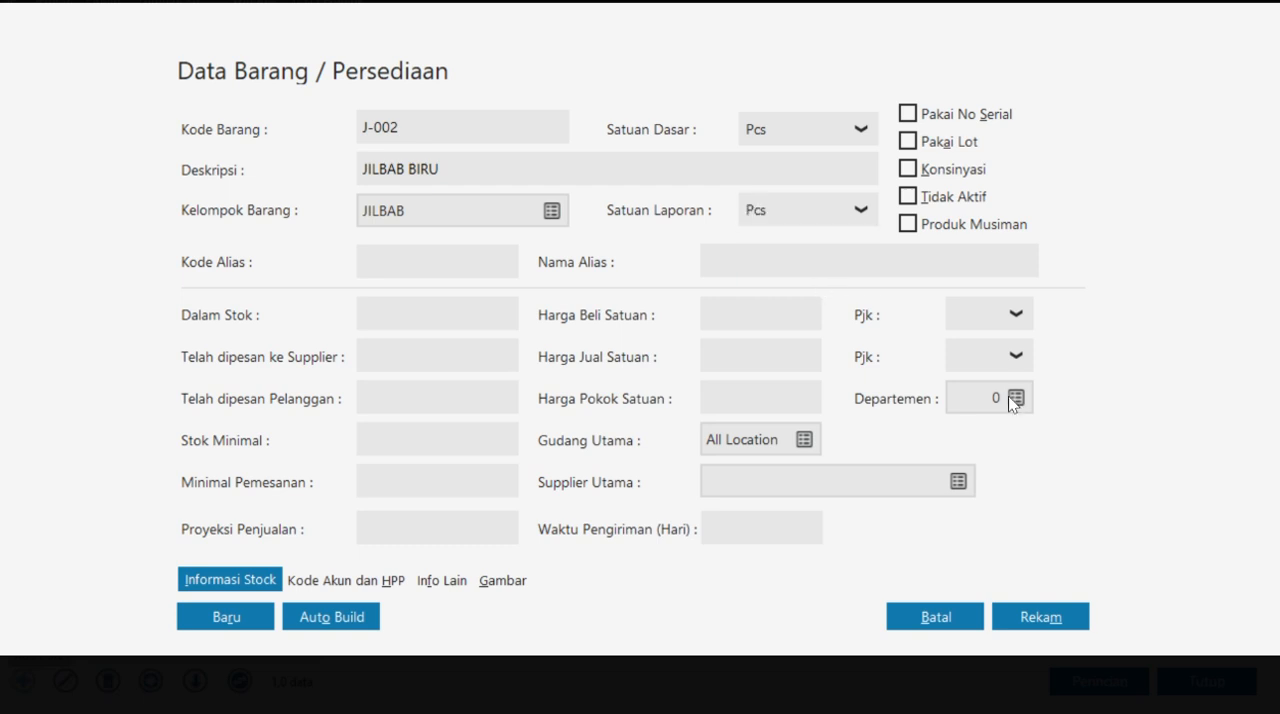
click(1051, 612)
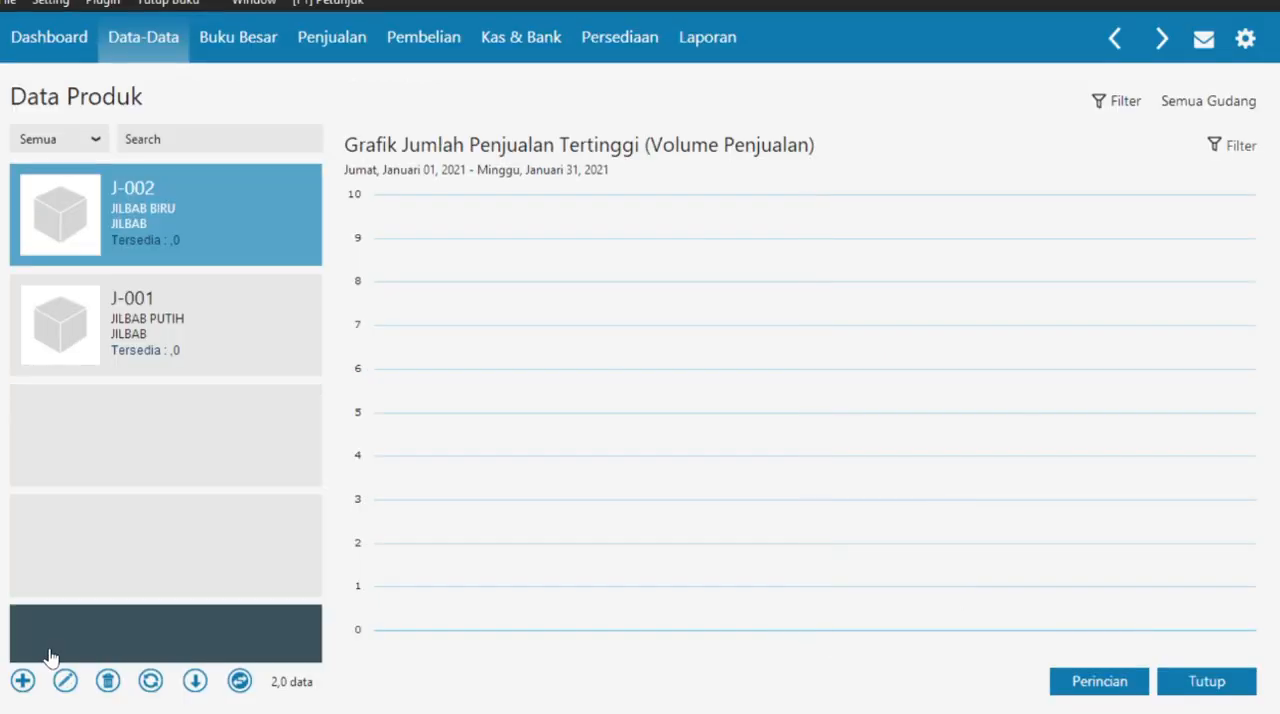
- Start a new inventory item with the code G-001 from the case PDF and the description GAMIS PUTIH XL
click(20, 683)
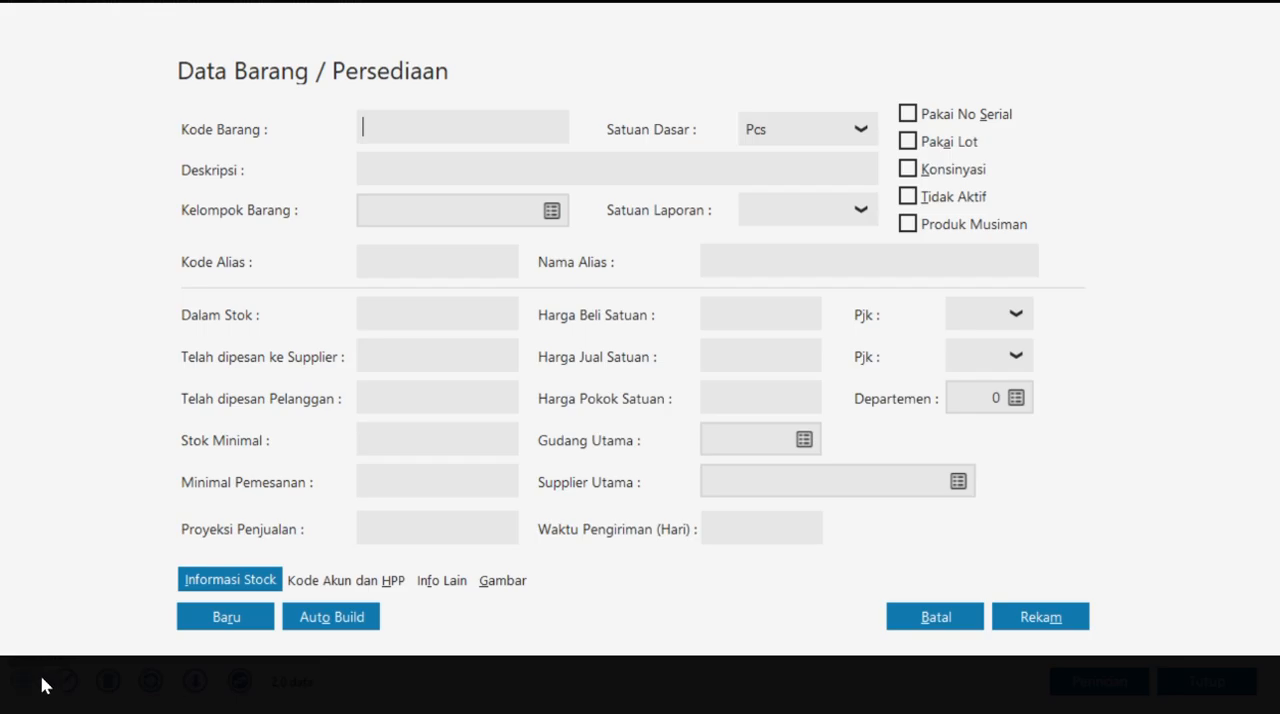
key(alt+Tab)
mouse_move(433, 364)
mouse_down()
mouse_move(398, 362)
mouse_move(431, 362)
mouse_up()
key(ctrl+c)
key(alt+Tab)
key(ctrl+v)
click(433, 173)
text(GAMIS PUTIH)
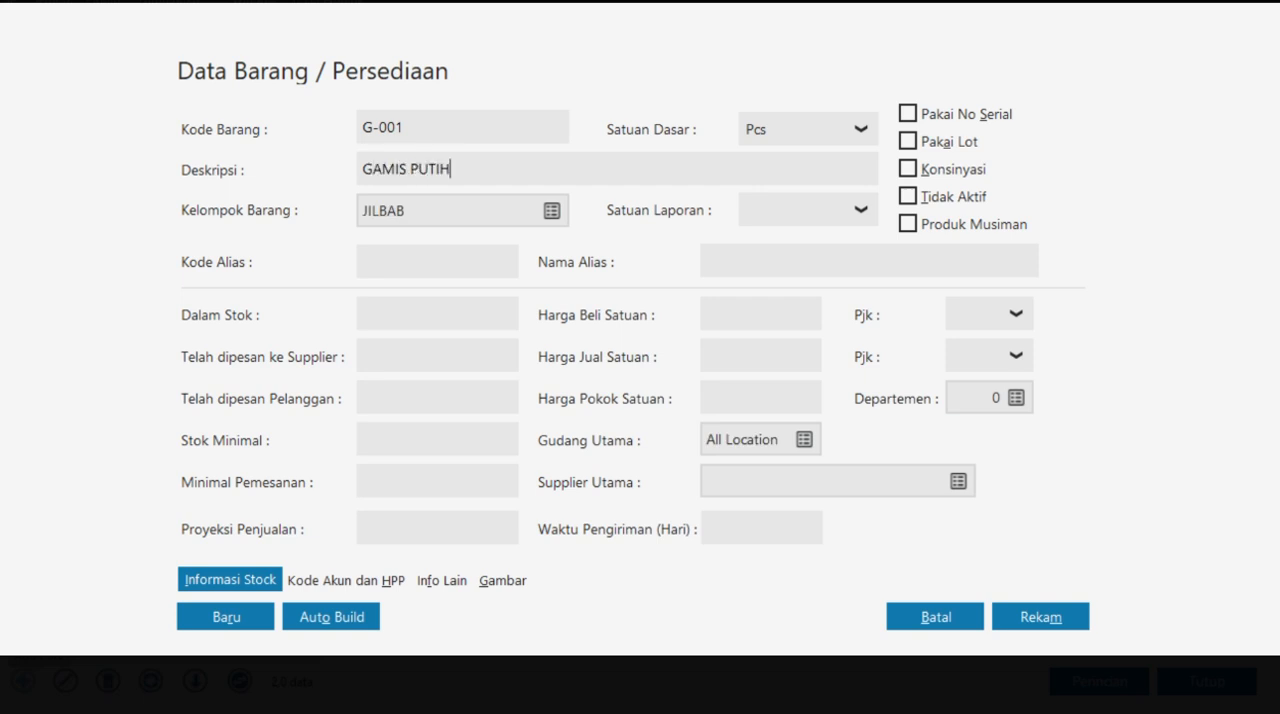
- Assign item G-001 to the GAMIS group with report unit Pcs, and save the item
click(552, 211)
click(480, 223)
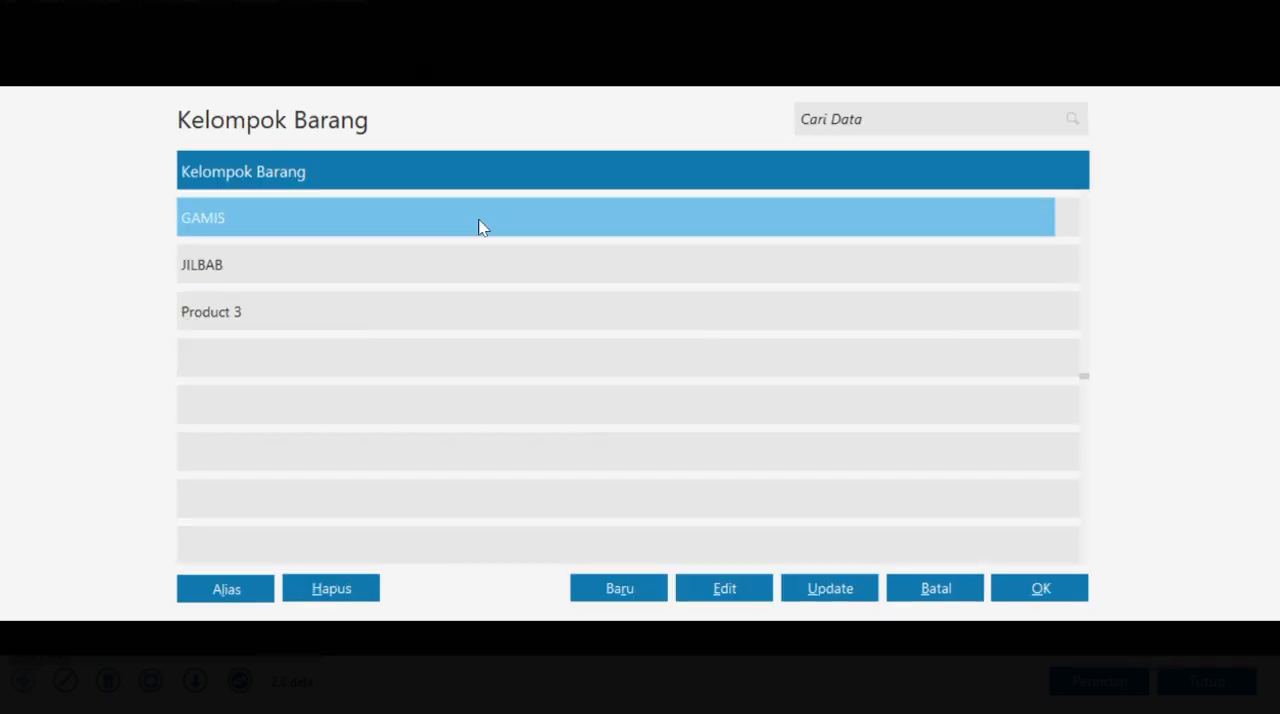
click(1054, 588)
click(838, 210)
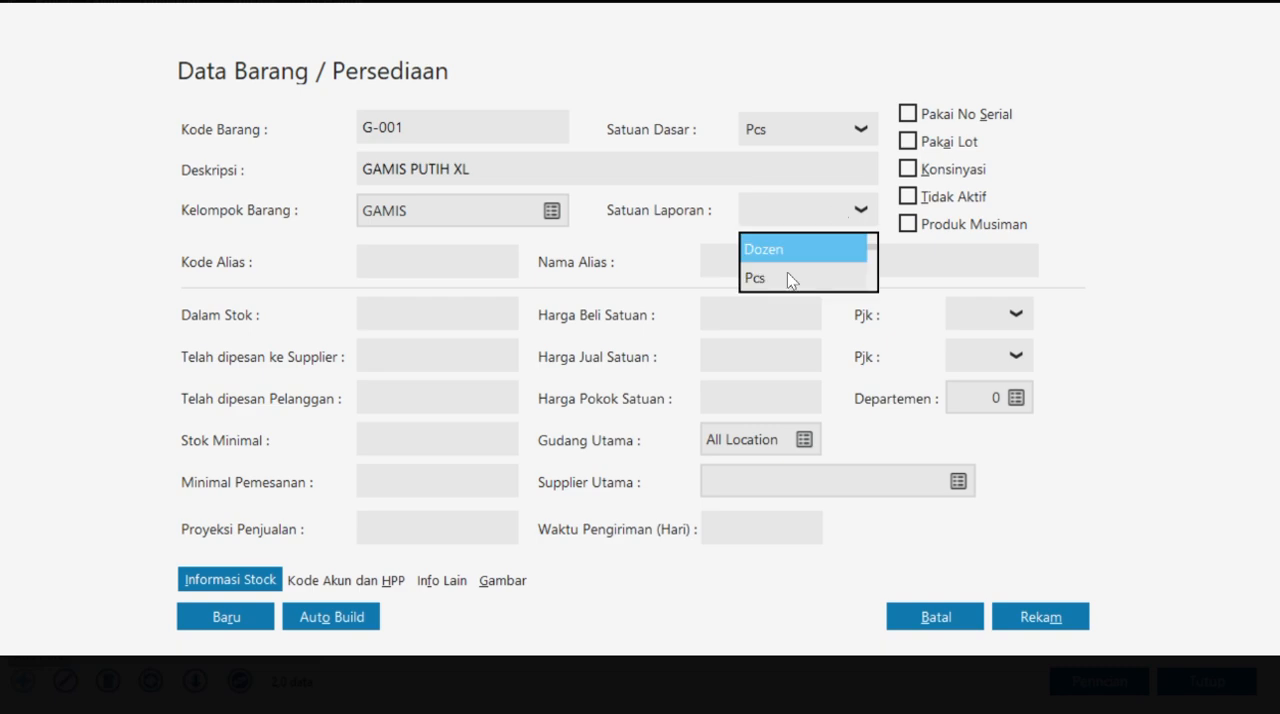
click(789, 277)
click(1052, 620)
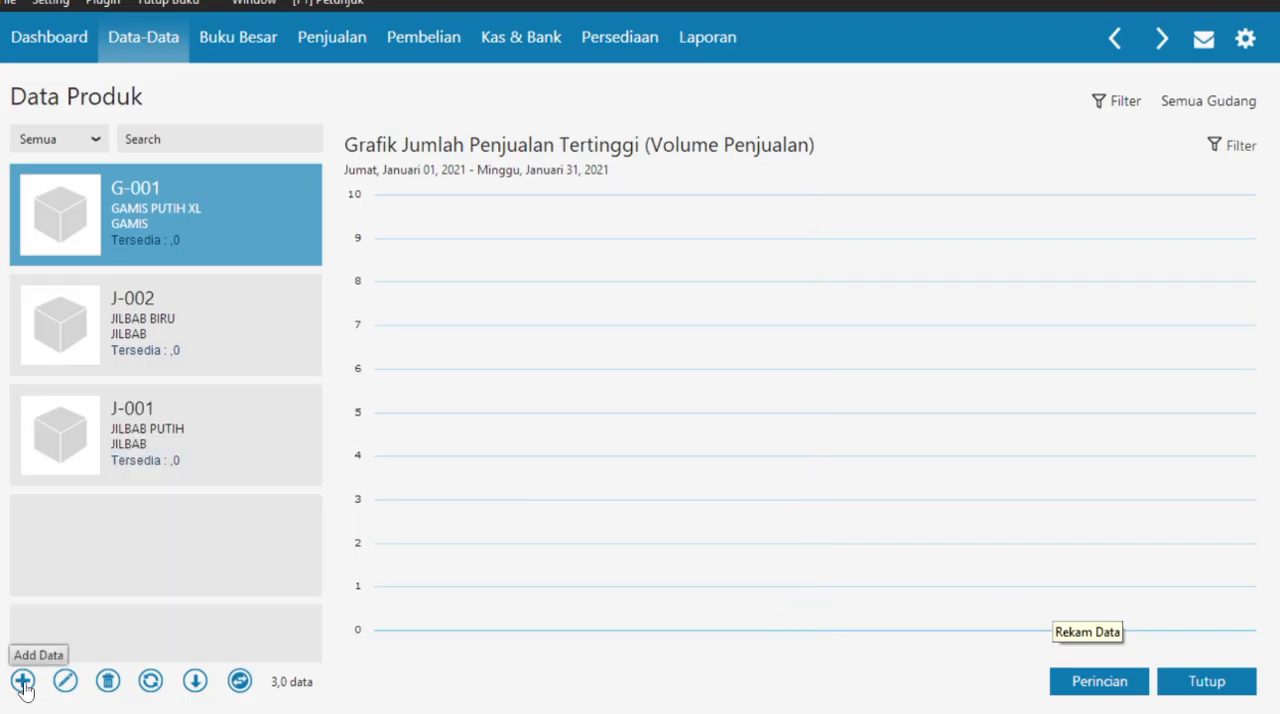
- Add inventory item G-002 from the case PDF with the description GAMIS PUTIH L and report unit Pcs, and save it
click(22, 683)
key(alt+Tab)
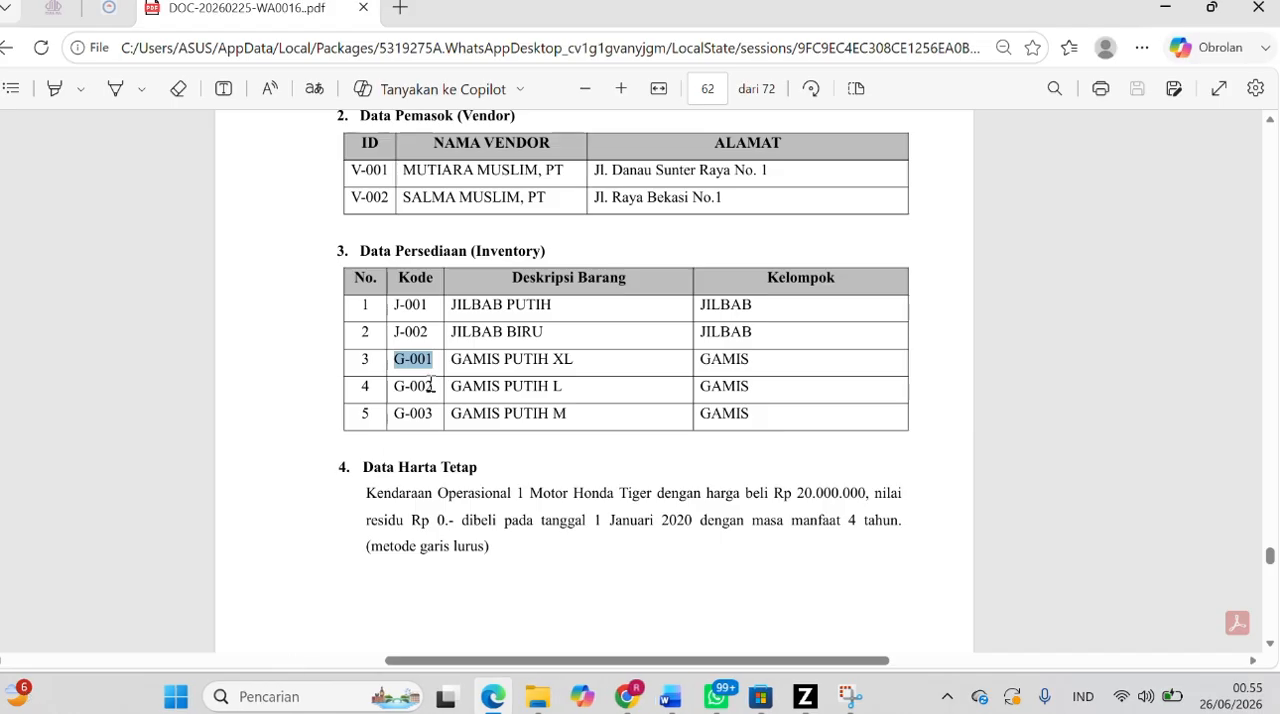
drag(432, 386, 391, 388)
key(ctrl+c)
key(alt+Tab)
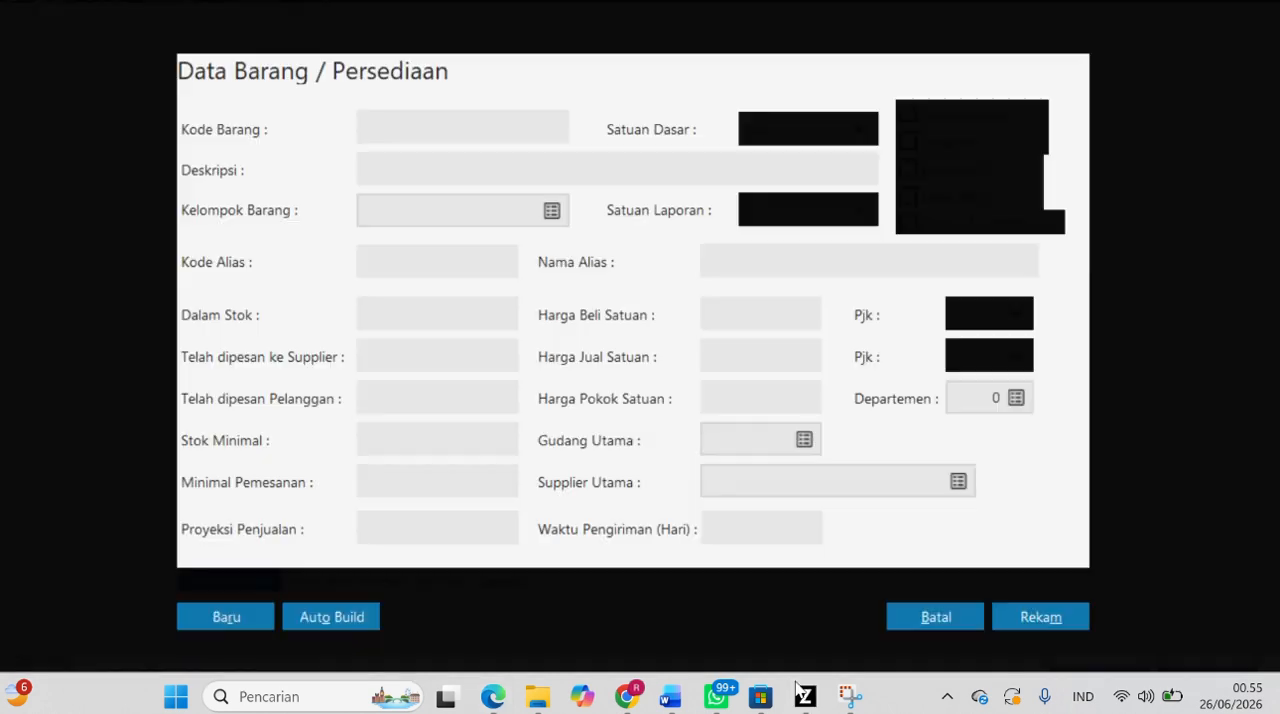
key(ctrl+v)
click(518, 167)
text(GAMIS PUTIH)
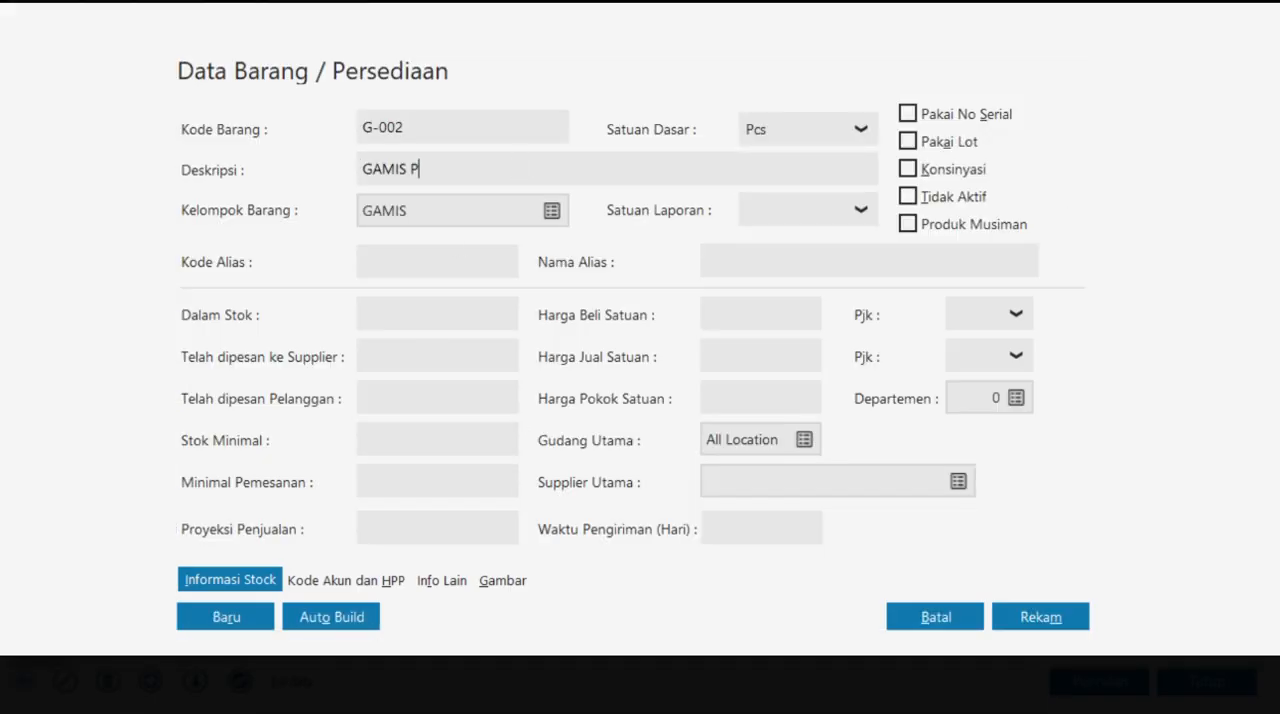
click(859, 210)
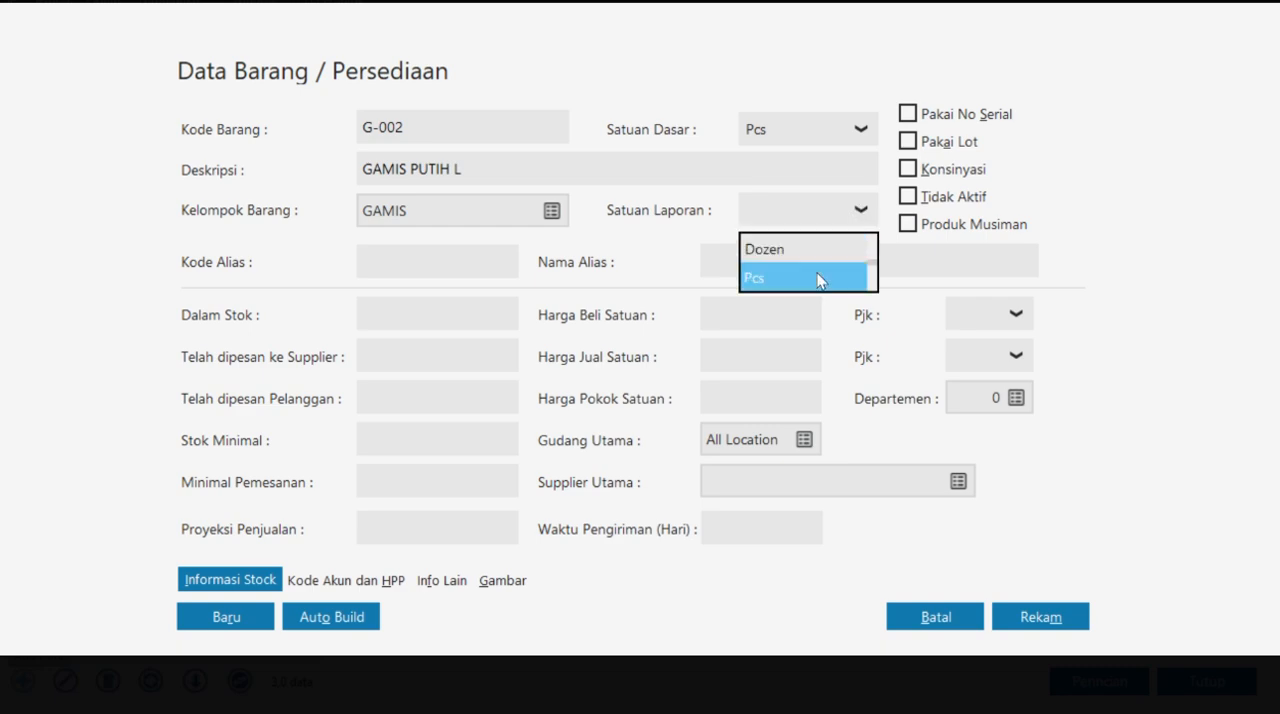
click(820, 277)
click(1035, 612)
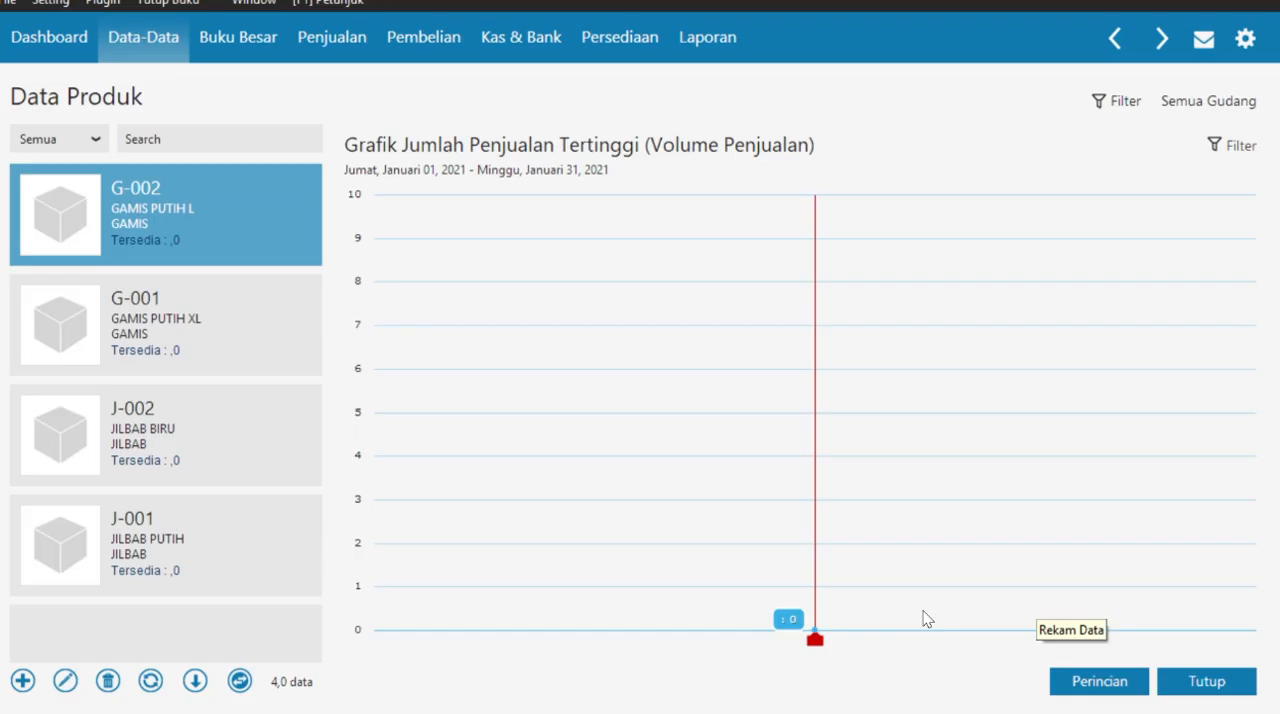
- Add inventory item G-003 from the case PDF with the description GAMIS PUTIH M and report unit Pcs, and save it
click(22, 681)
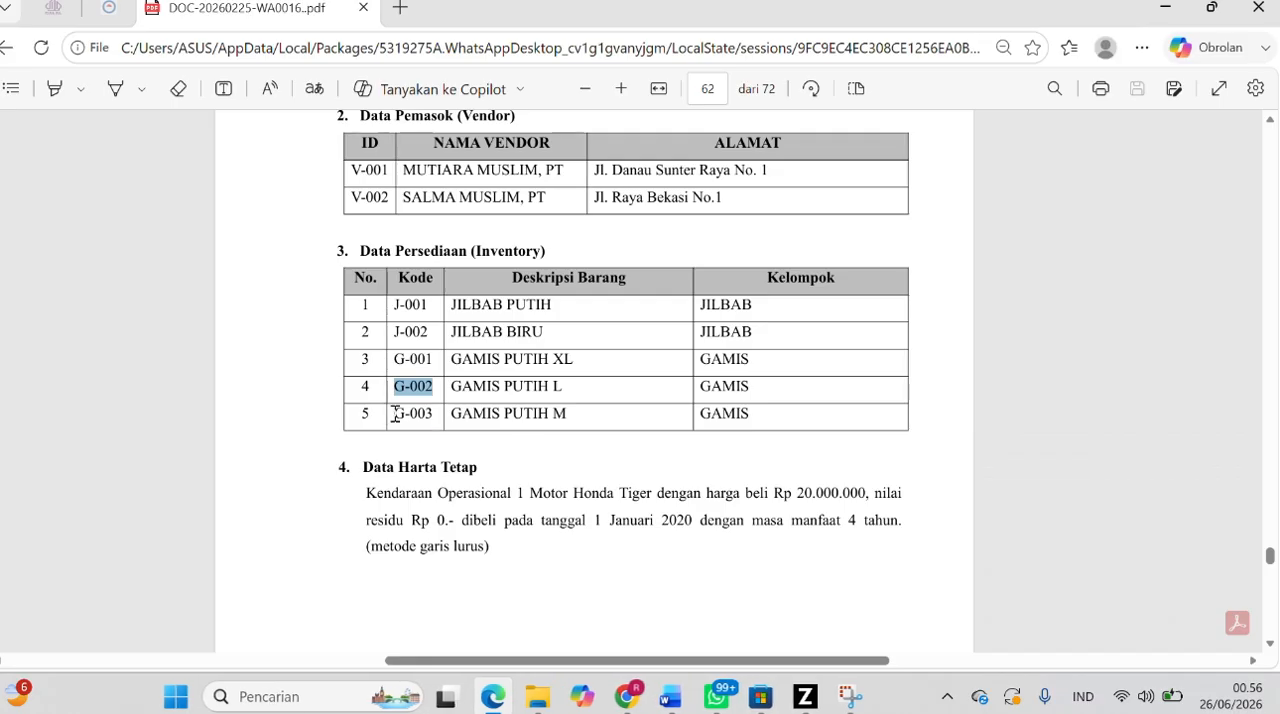
drag(391, 414, 447, 415)
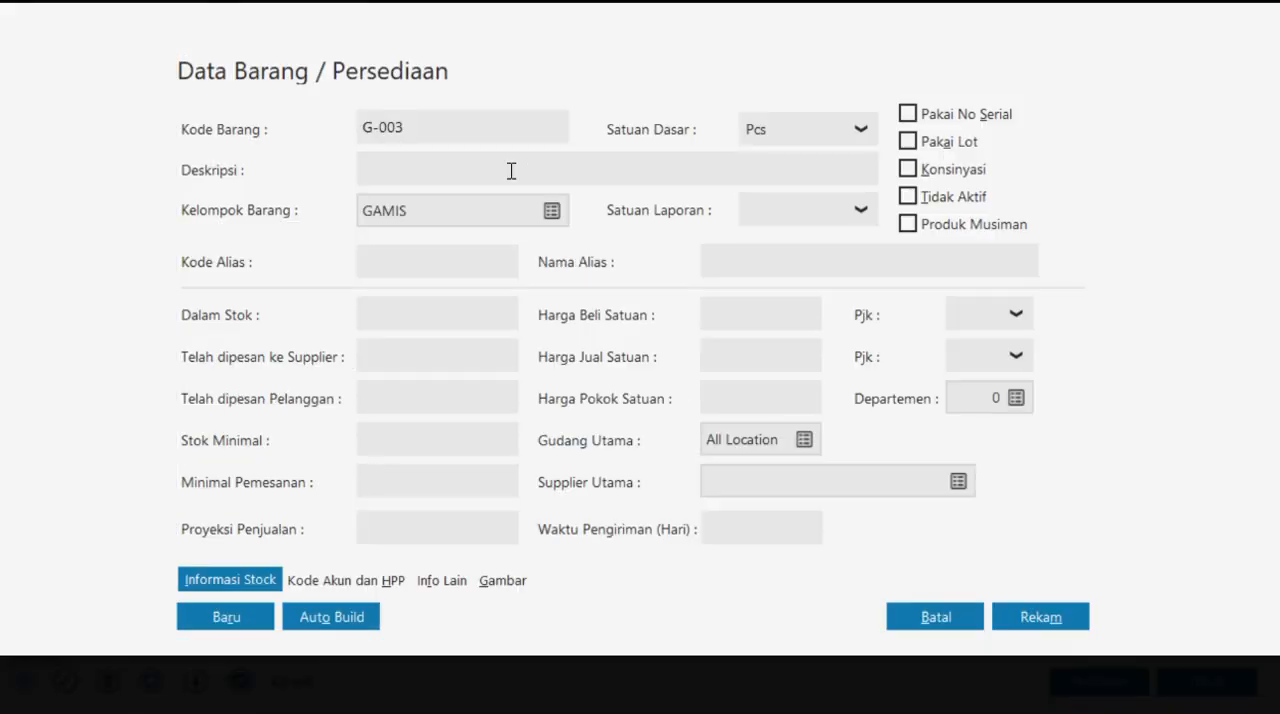
text(GAMIS PUTIH M)
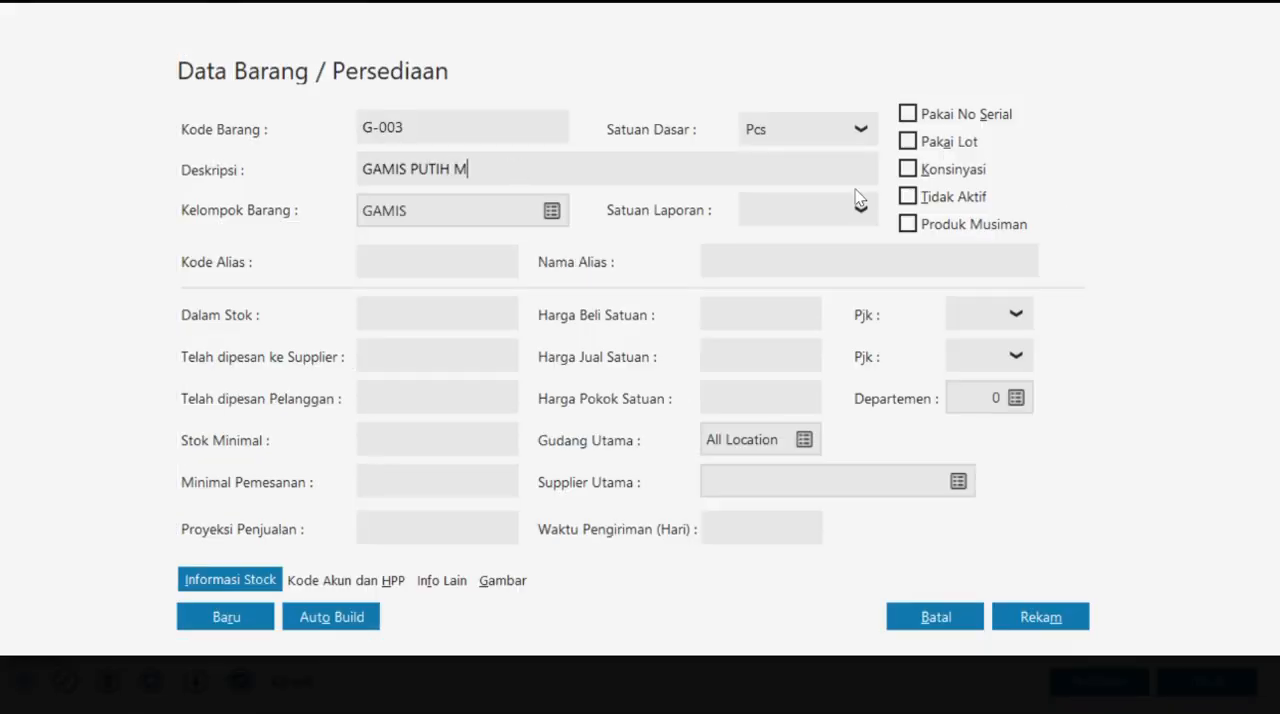
click(859, 203)
click(814, 285)
click(1050, 616)
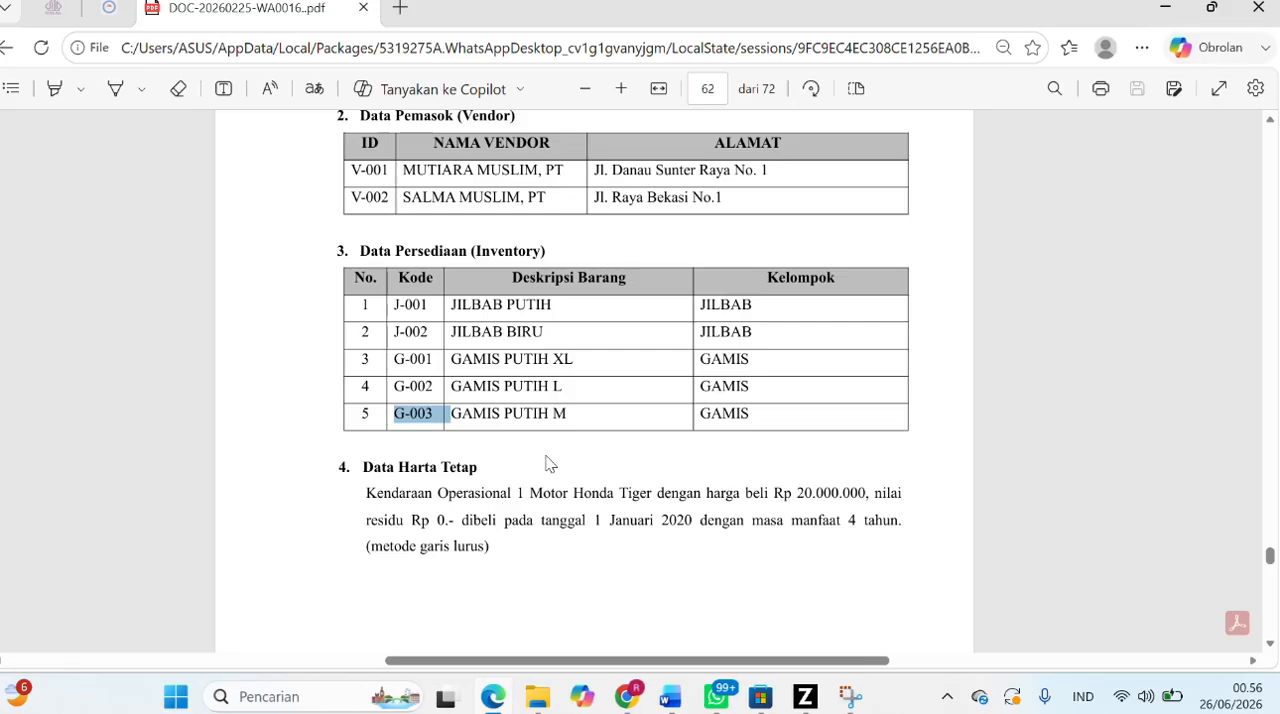
scroll(620, 363, up, 2)
scroll(620, 363, down, 3)
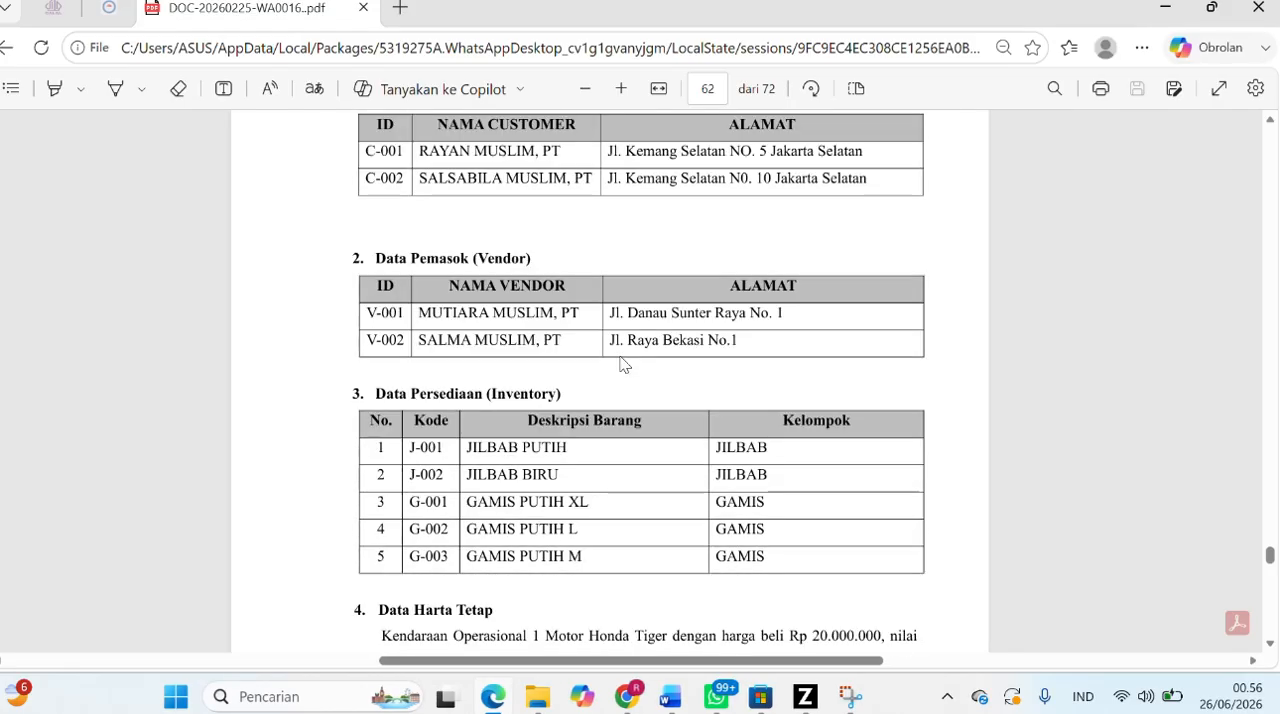
scroll(620, 363, down, 8)
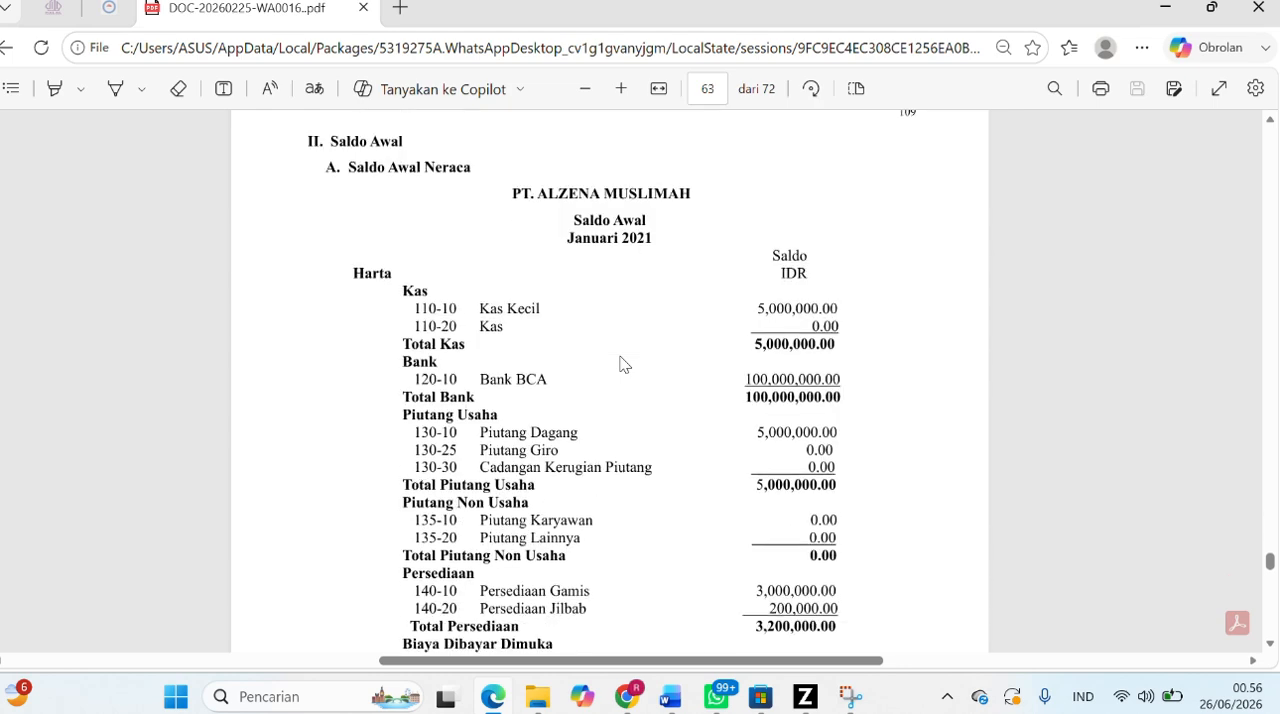
scroll(620, 363, up, 2)
scroll(622, 363, down, 1)
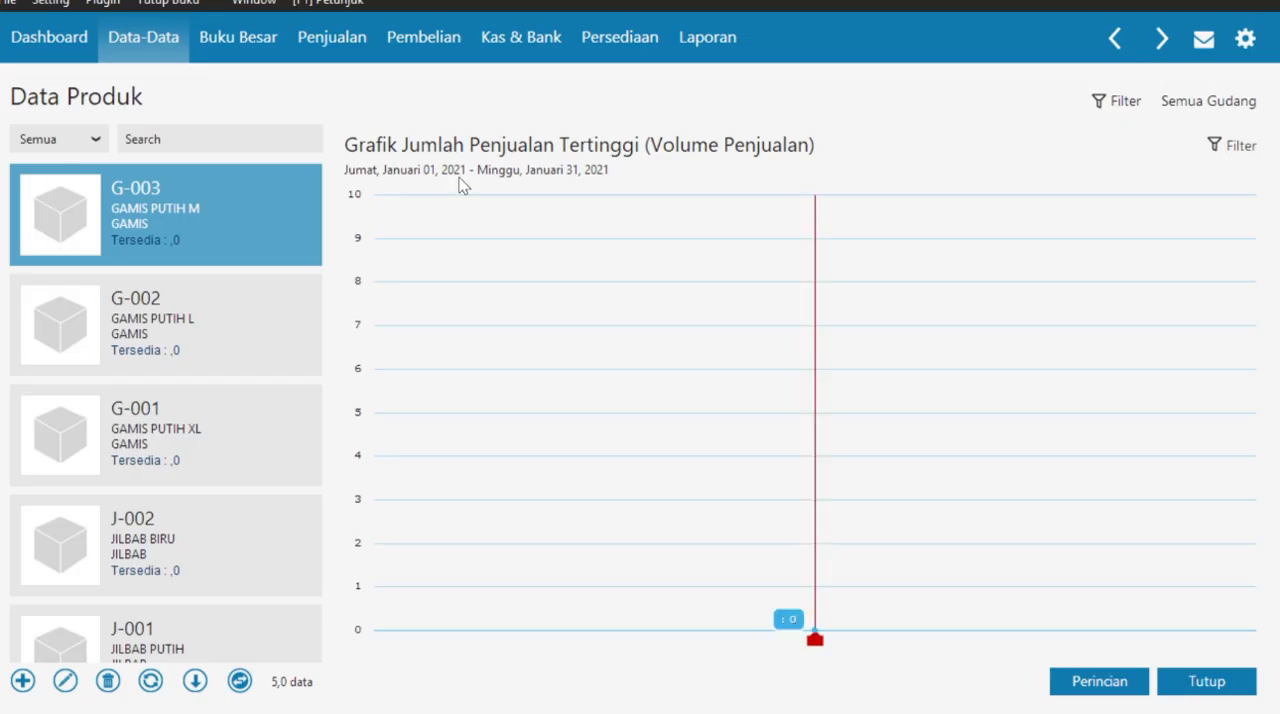
click(155, 42)
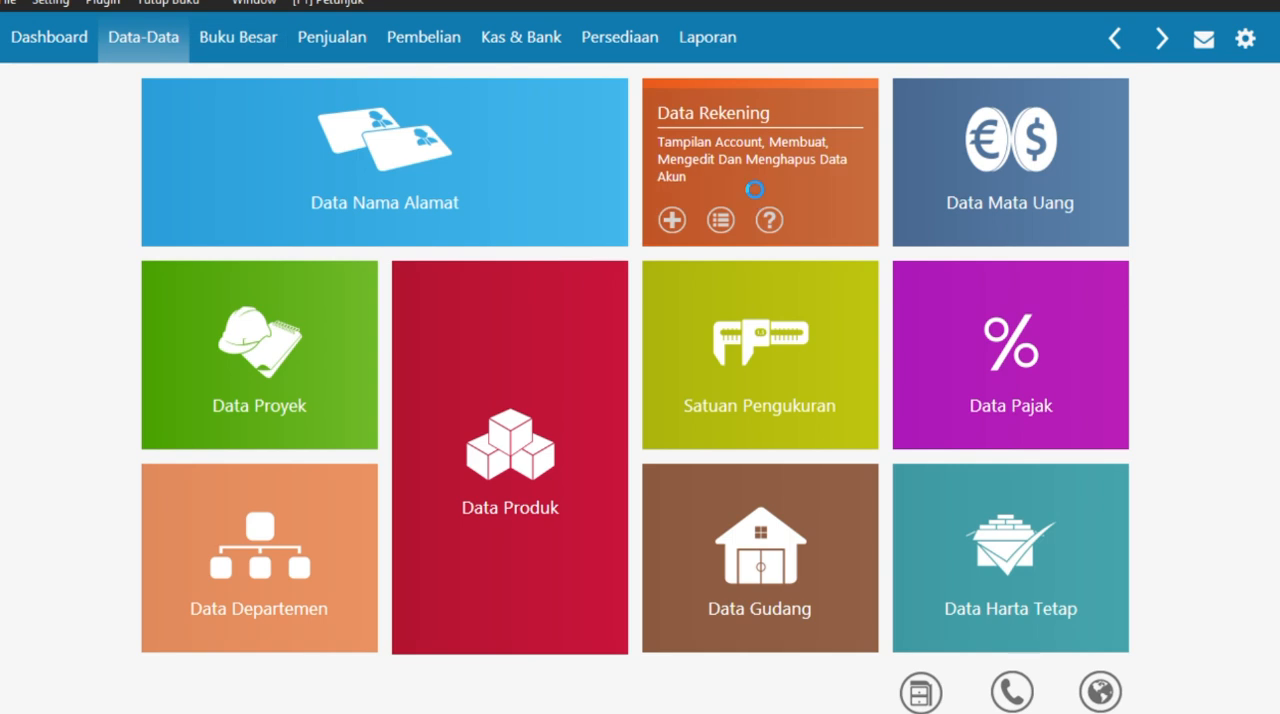
click(724, 213)
click(240, 681)
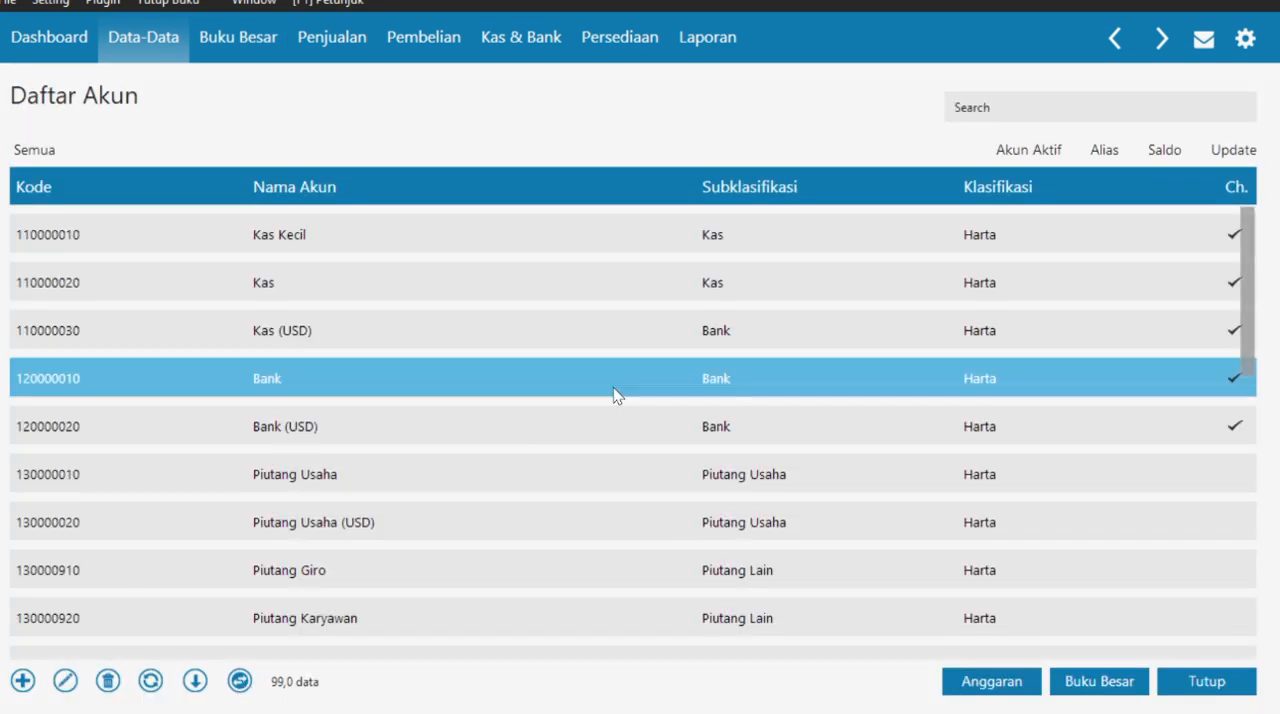
- Rename the IDR bank account 1200-00-010 as Bank BCA and save it
click(603, 397)
double_click(603, 397)
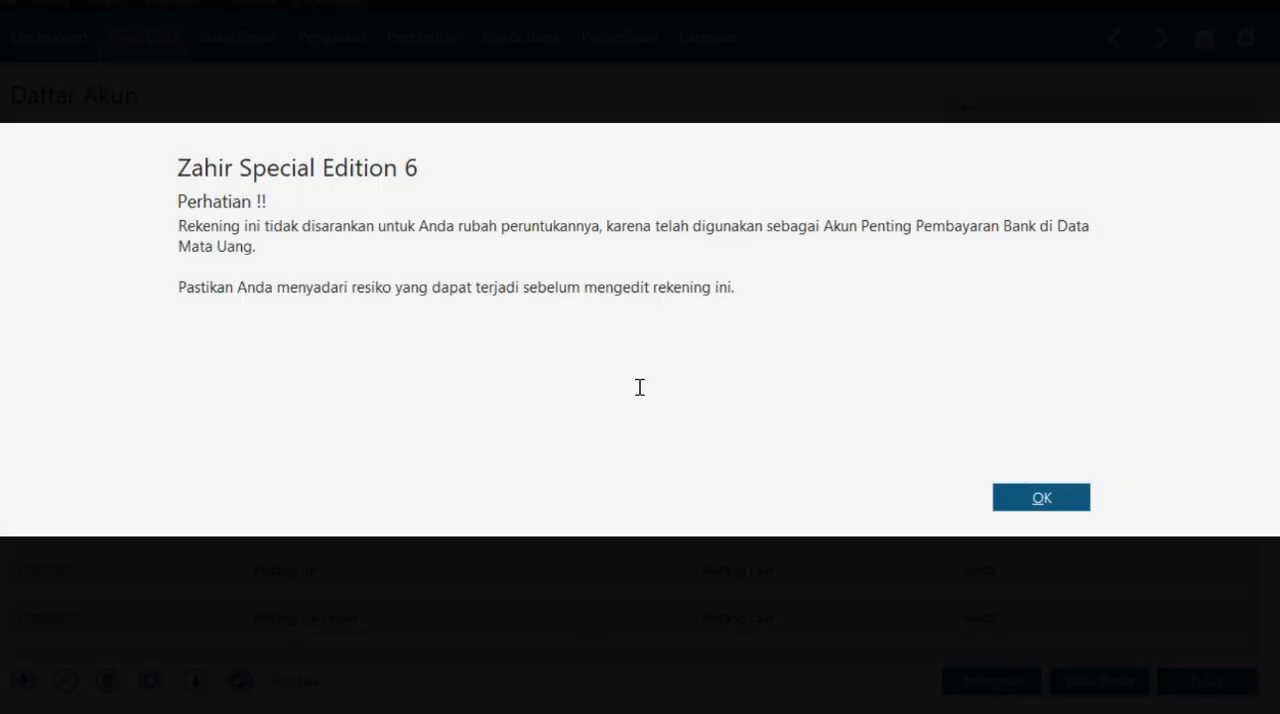
click(1015, 503)
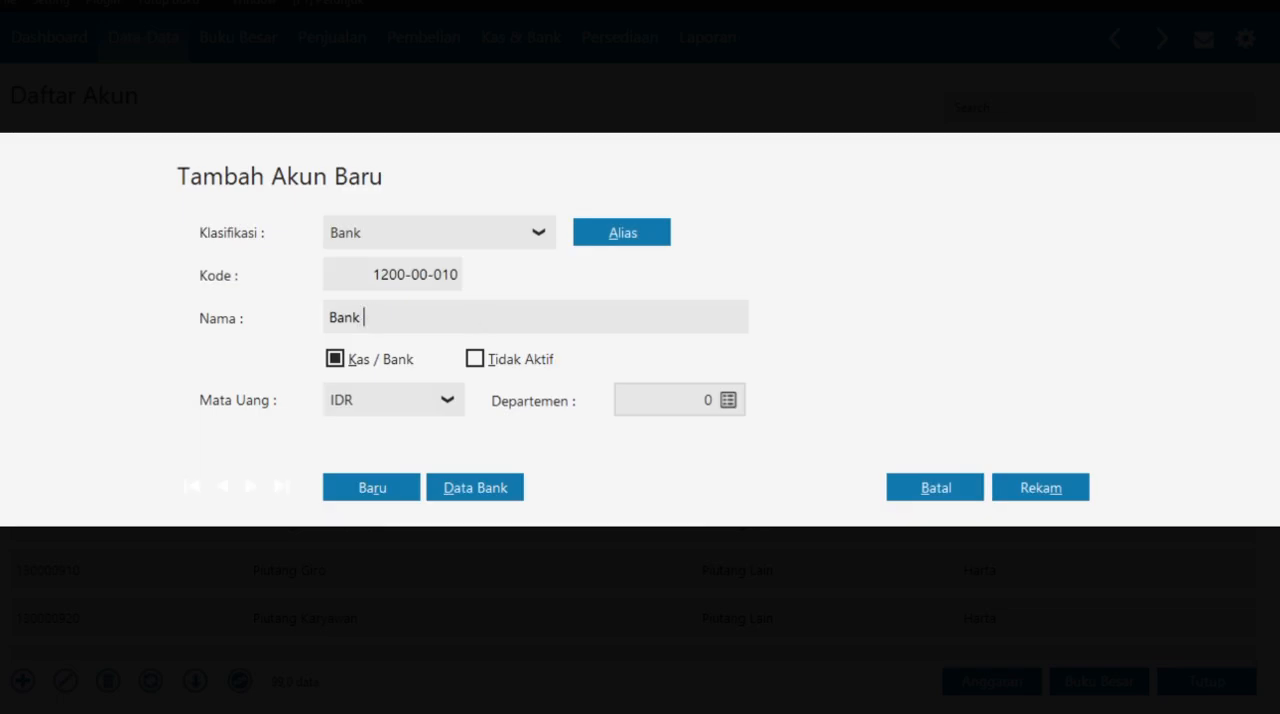
text(BCA)
click(1031, 488)
click(601, 396)
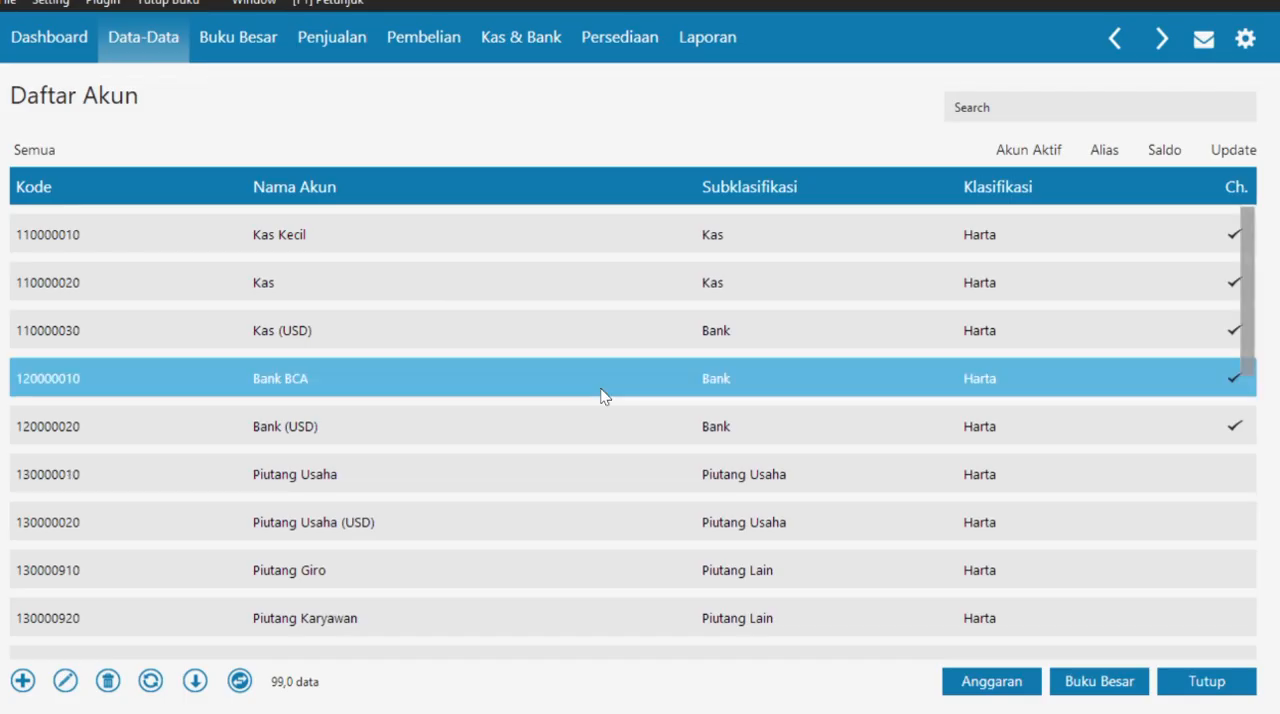
- Rename the IDR trade receivables account 1300-00-010 as Piutang Dagang and save it
click(531, 480)
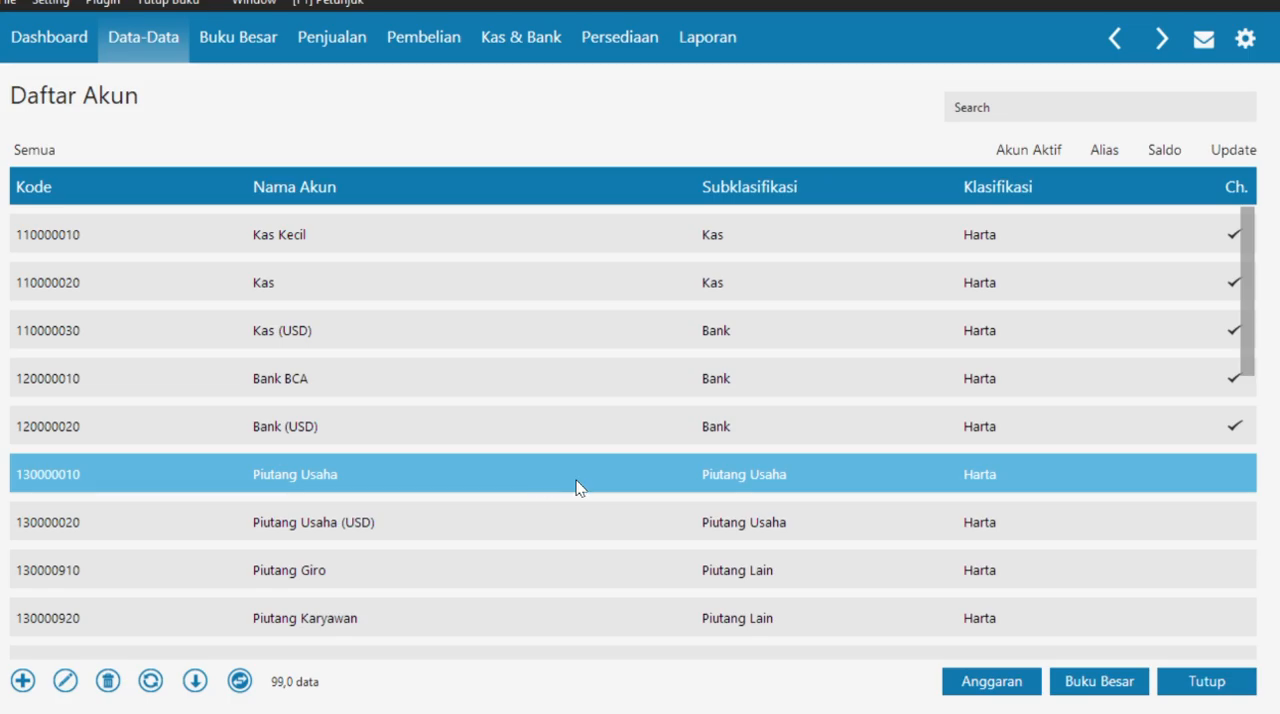
double_click(575, 484)
click(1041, 497)
triple_click(494, 314)
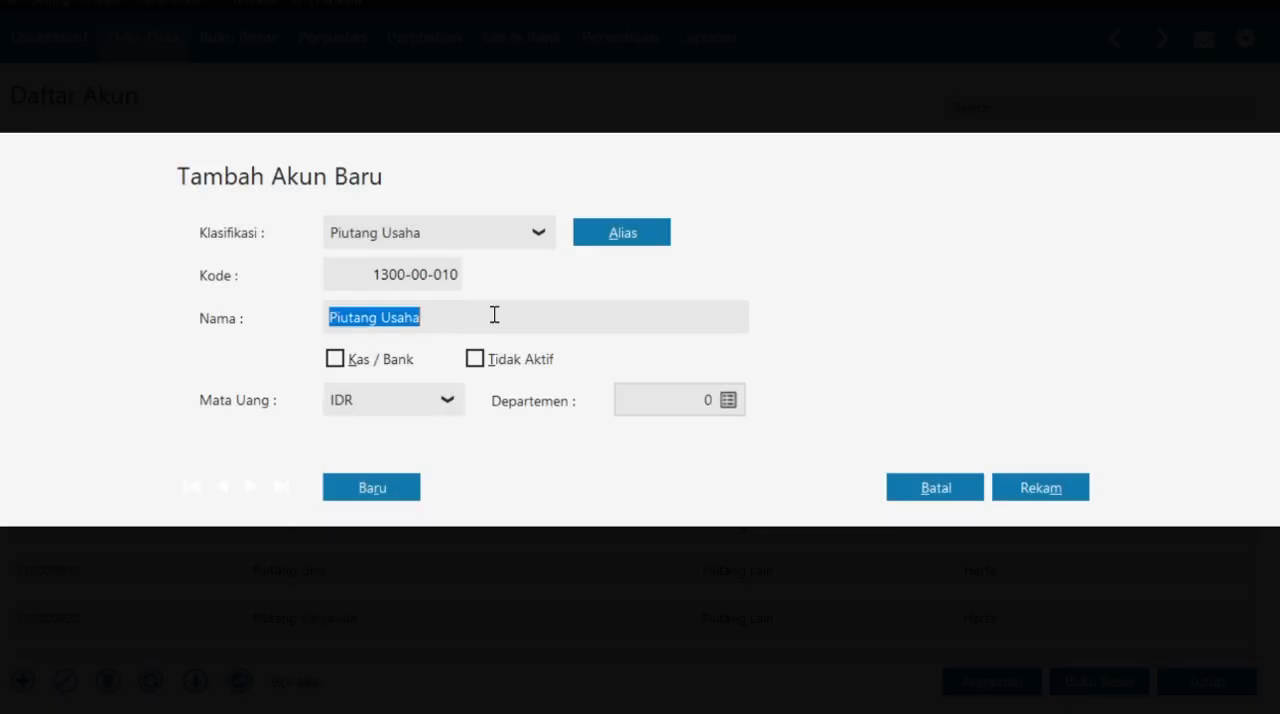
text(Piutang Dagang)
click(1043, 498)
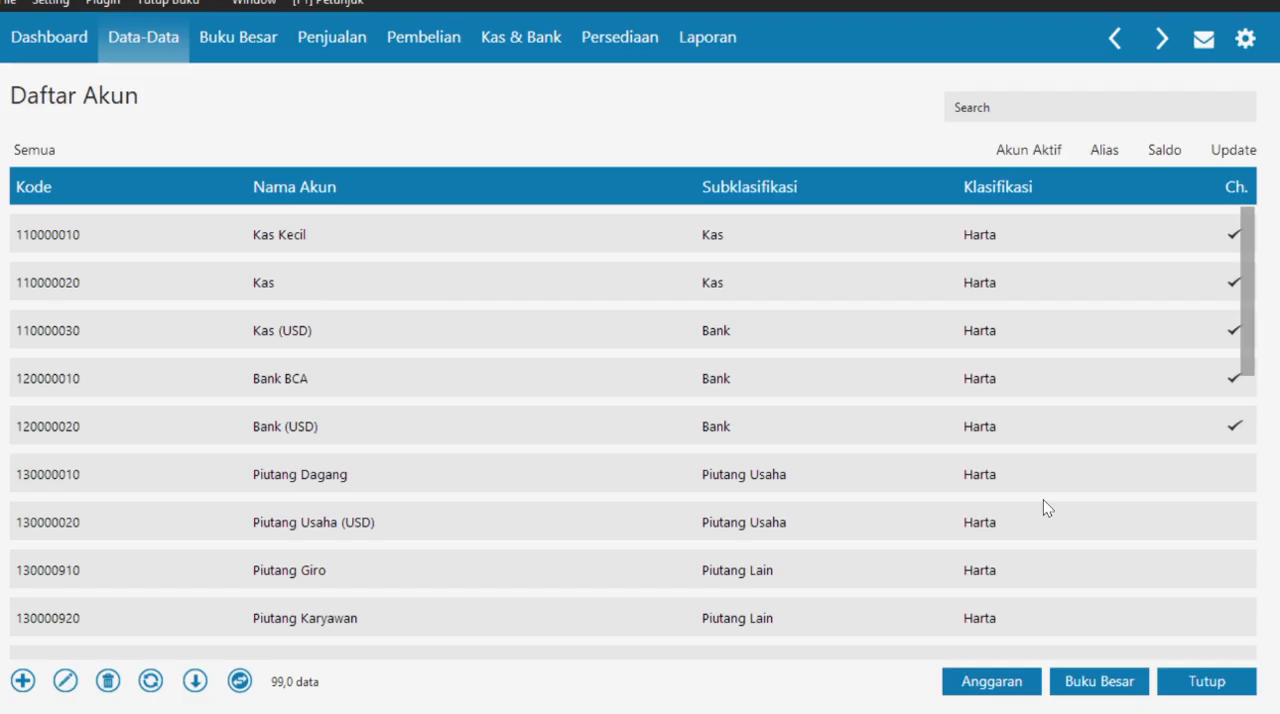
- Rename the IDR trade payables account 2100-00-010 as Utang Dagang, save it, and close the account list
scroll(488, 447, down, 5)
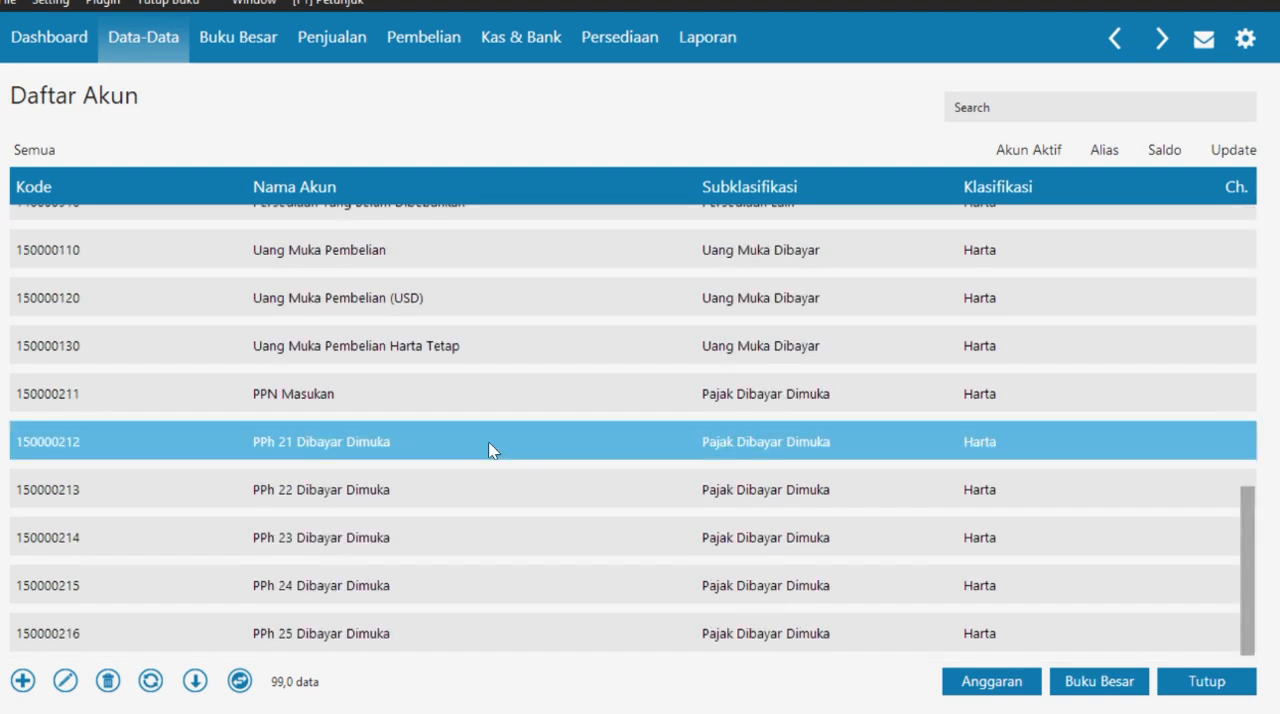
drag(1240, 514, 1197, 414)
double_click(612, 352)
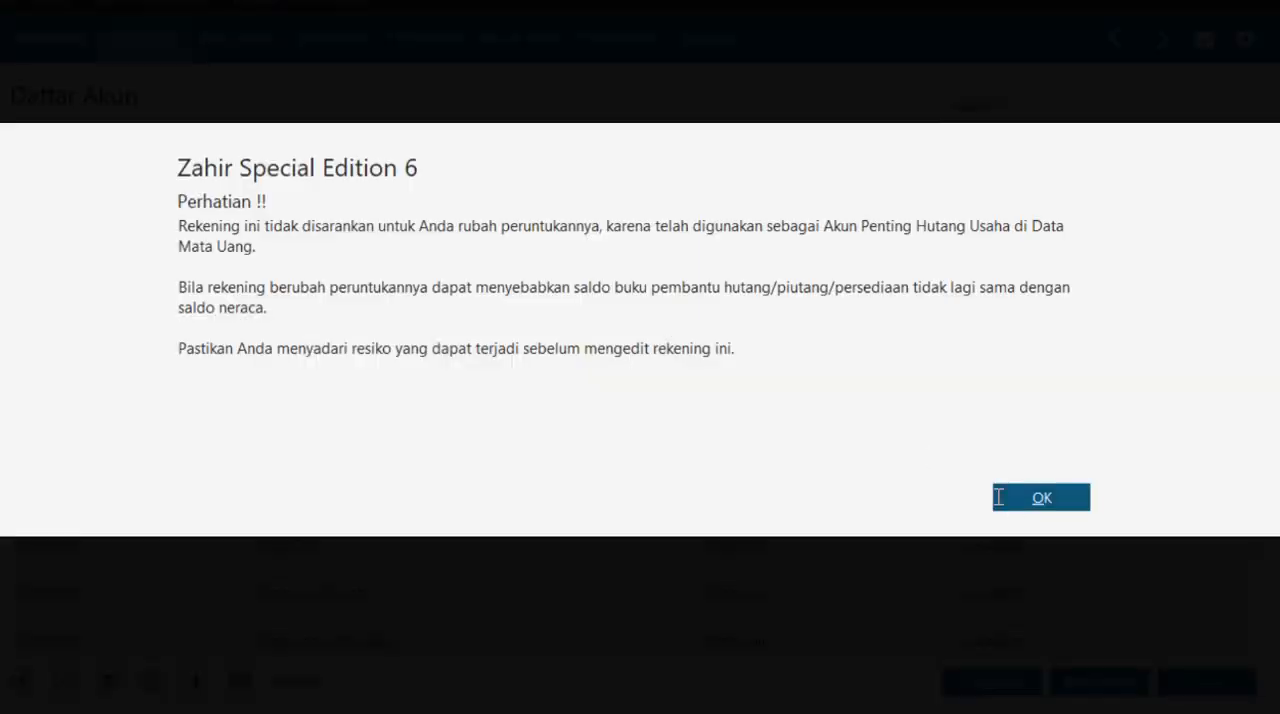
key(Return)
triple_click(440, 317)
text(Utang Dagang)
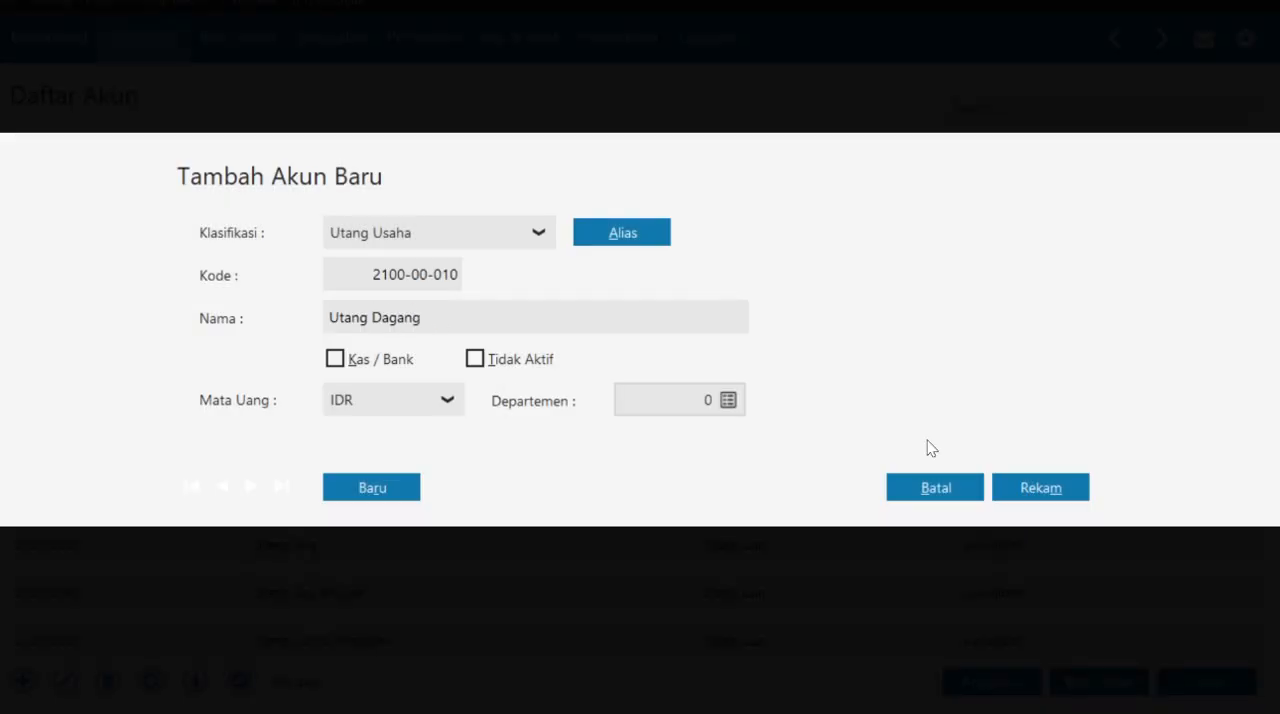
click(1049, 489)
click(1168, 684)
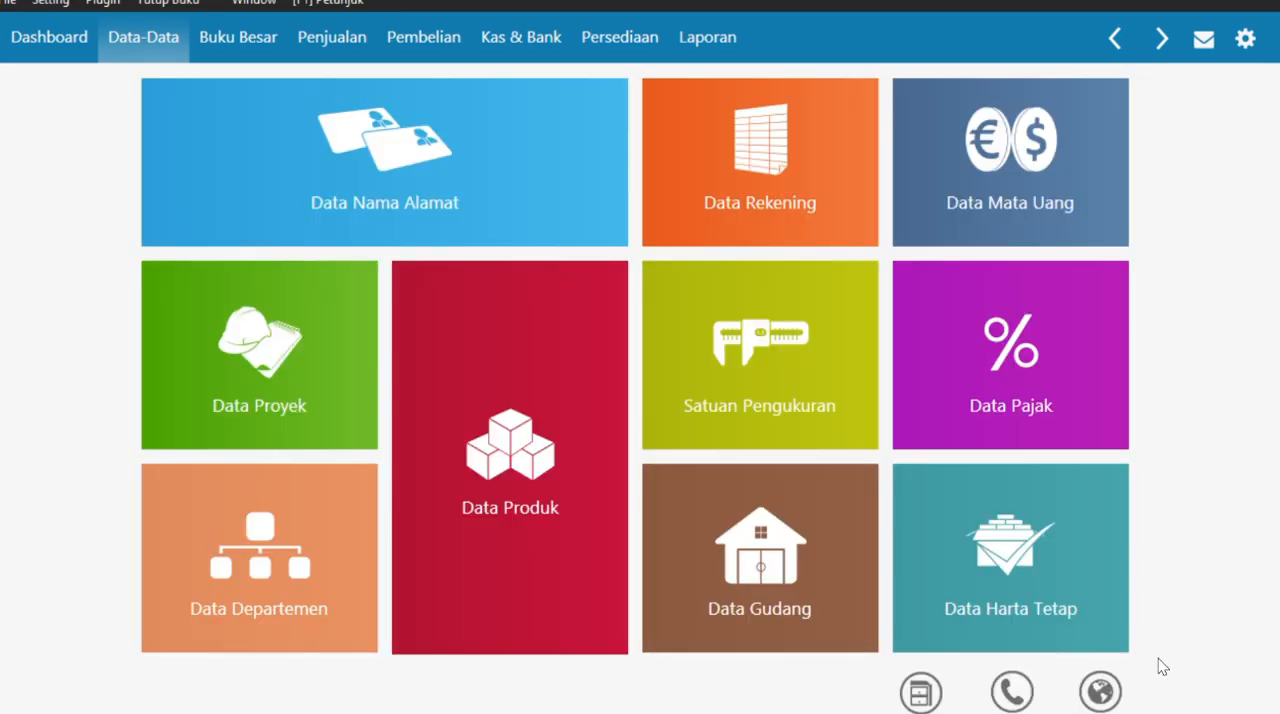
- Open the Saldo Awal Akun form for account opening balances and consult the opening balance sheet in the case PDF
mouse_move(755, 213)
click(56, 5)
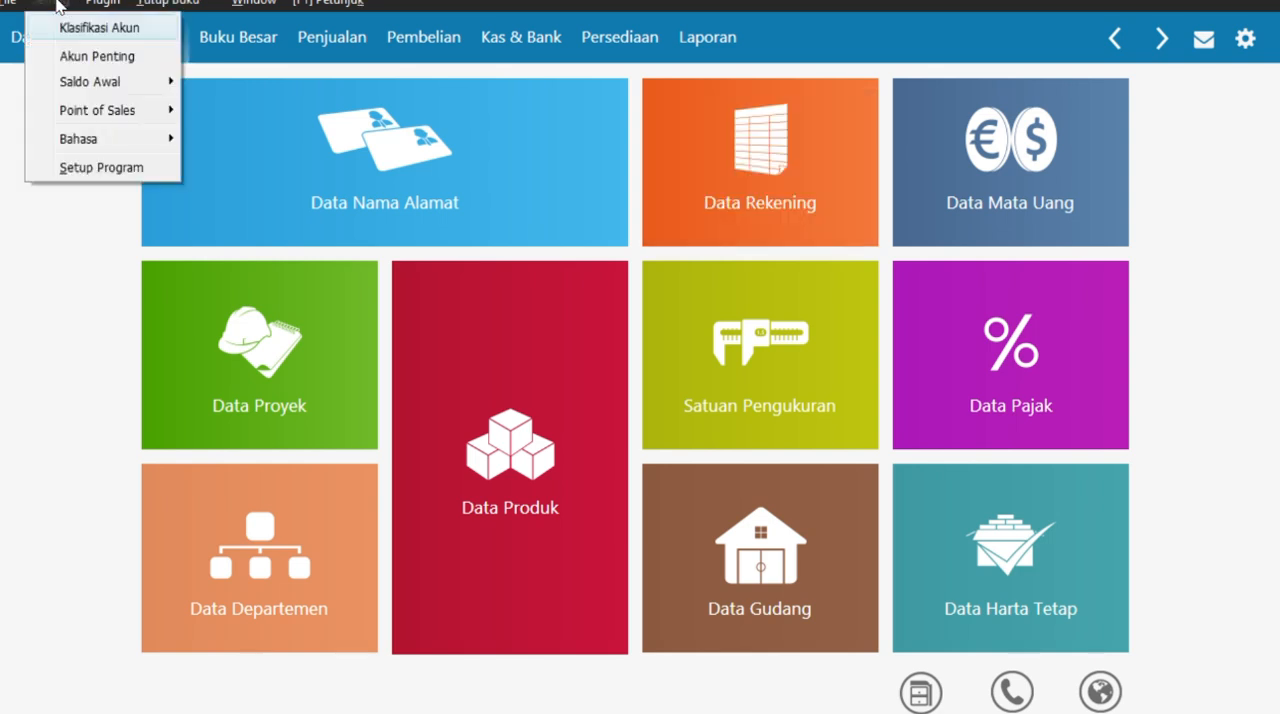
mouse_move(122, 83)
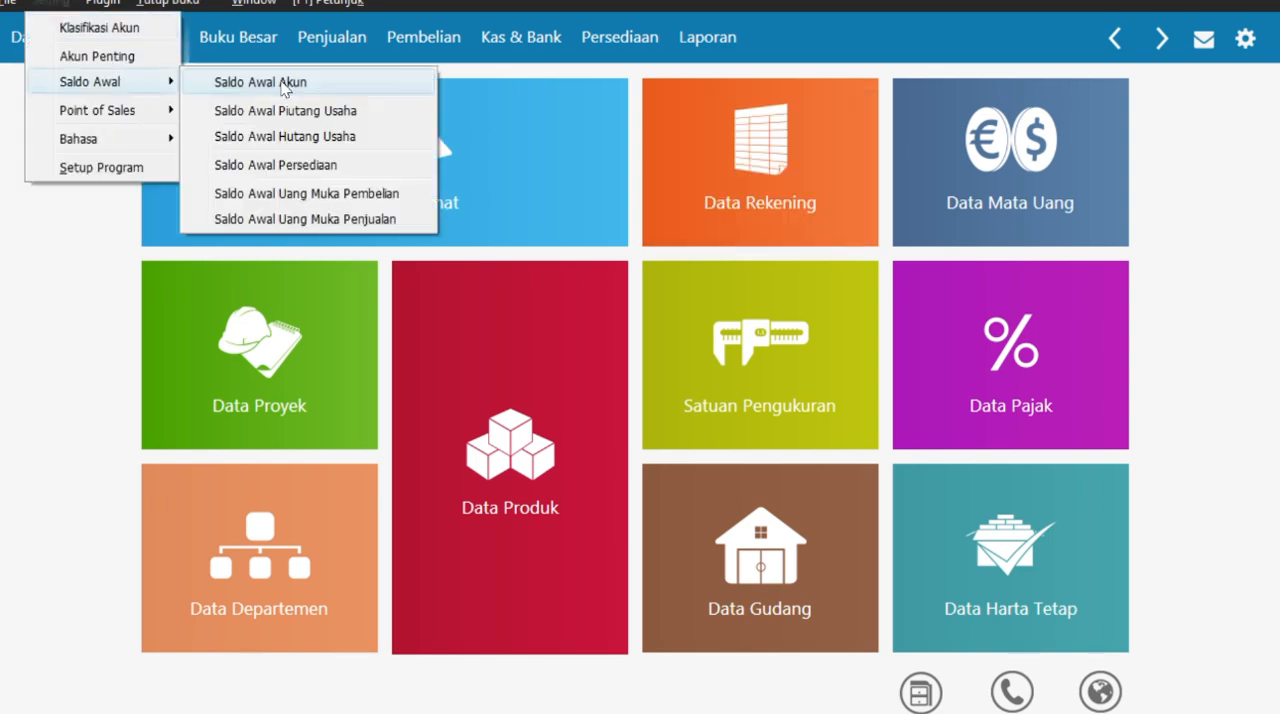
click(290, 88)
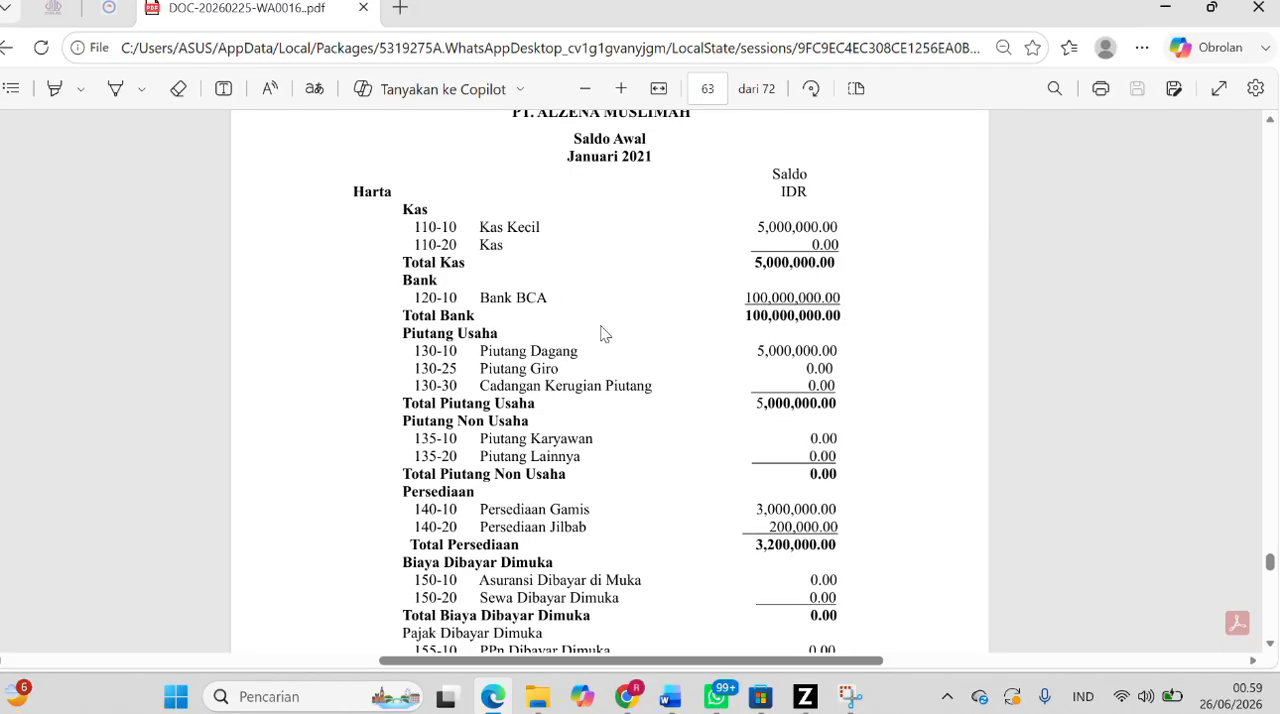
scroll(610, 340, down, 4)
scroll(631, 351, down, 5)
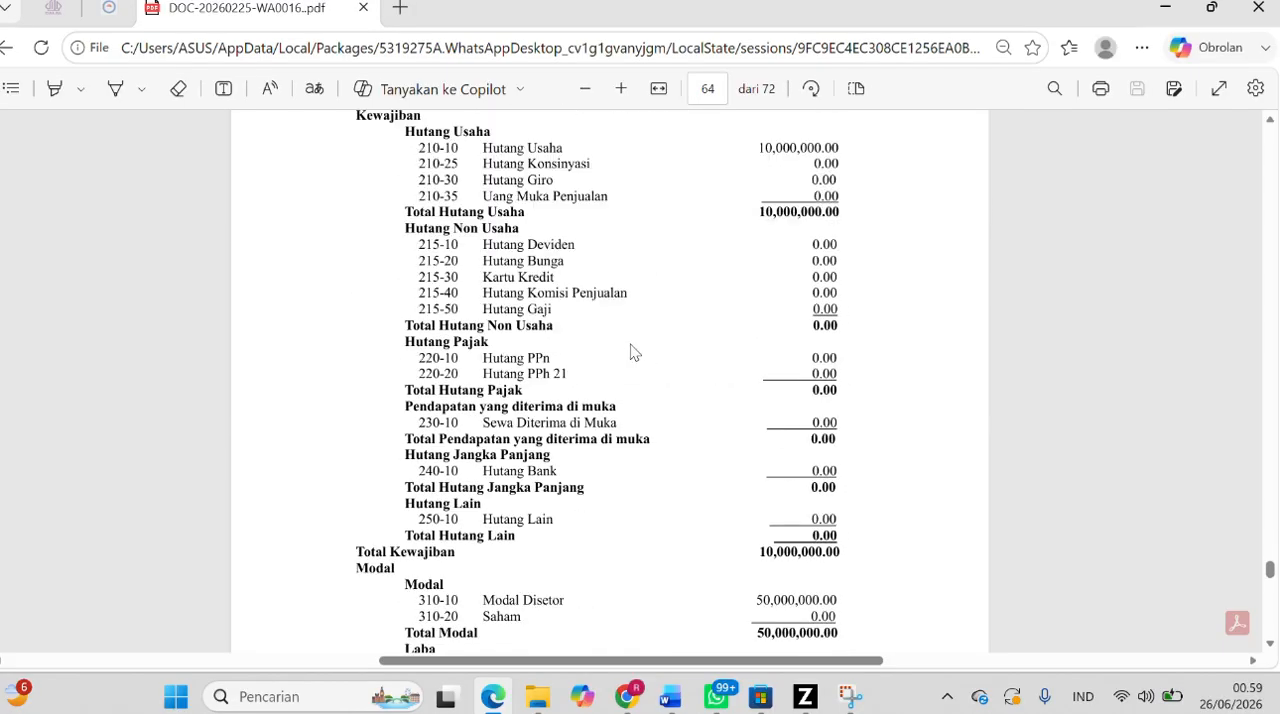
scroll(631, 351, up, 10)
scroll(631, 351, down, 1)
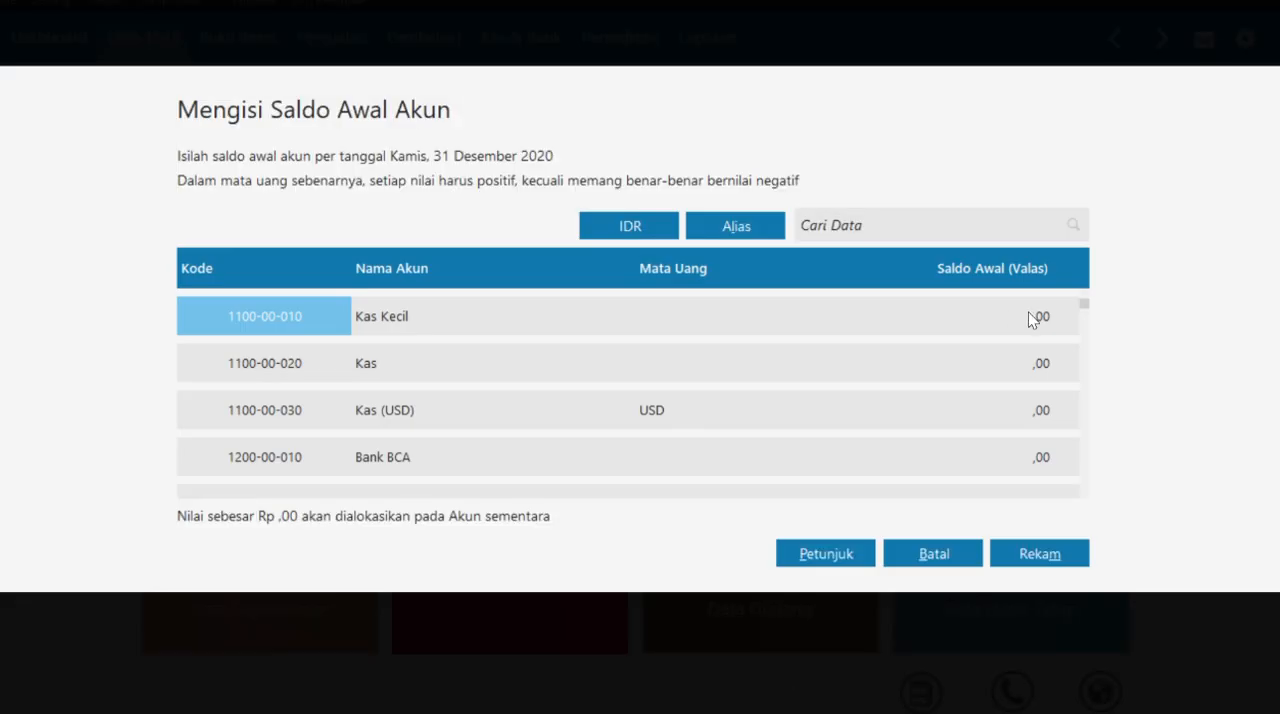
- Enter opening balances of 5000000 for Kas Kecil and 100000000 for Bank BCA
click(1031, 319)
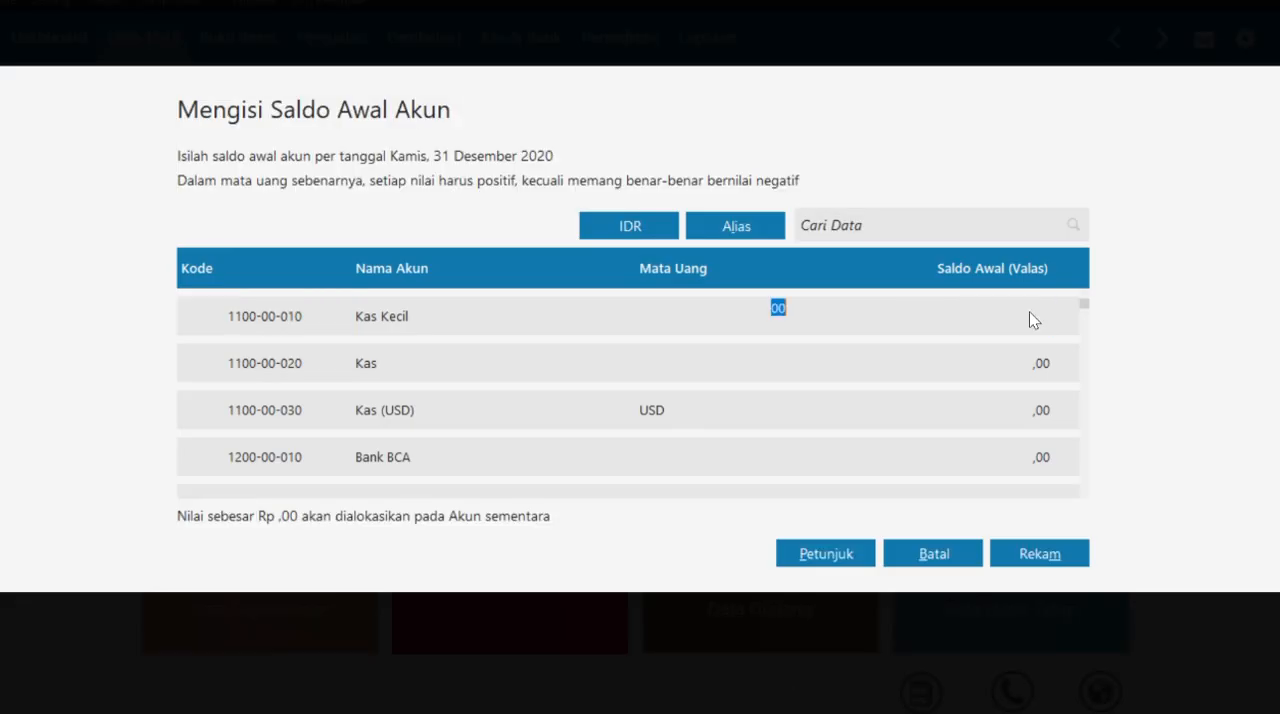
text(5000000)
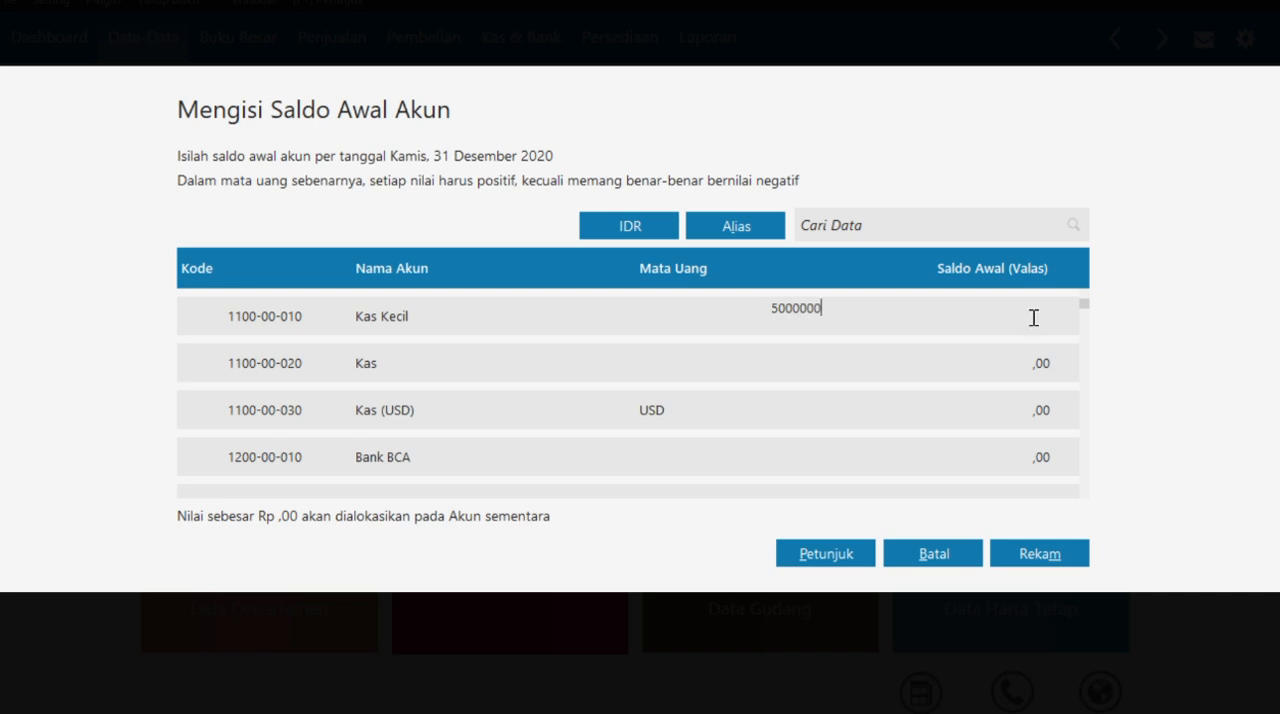
click(988, 370)
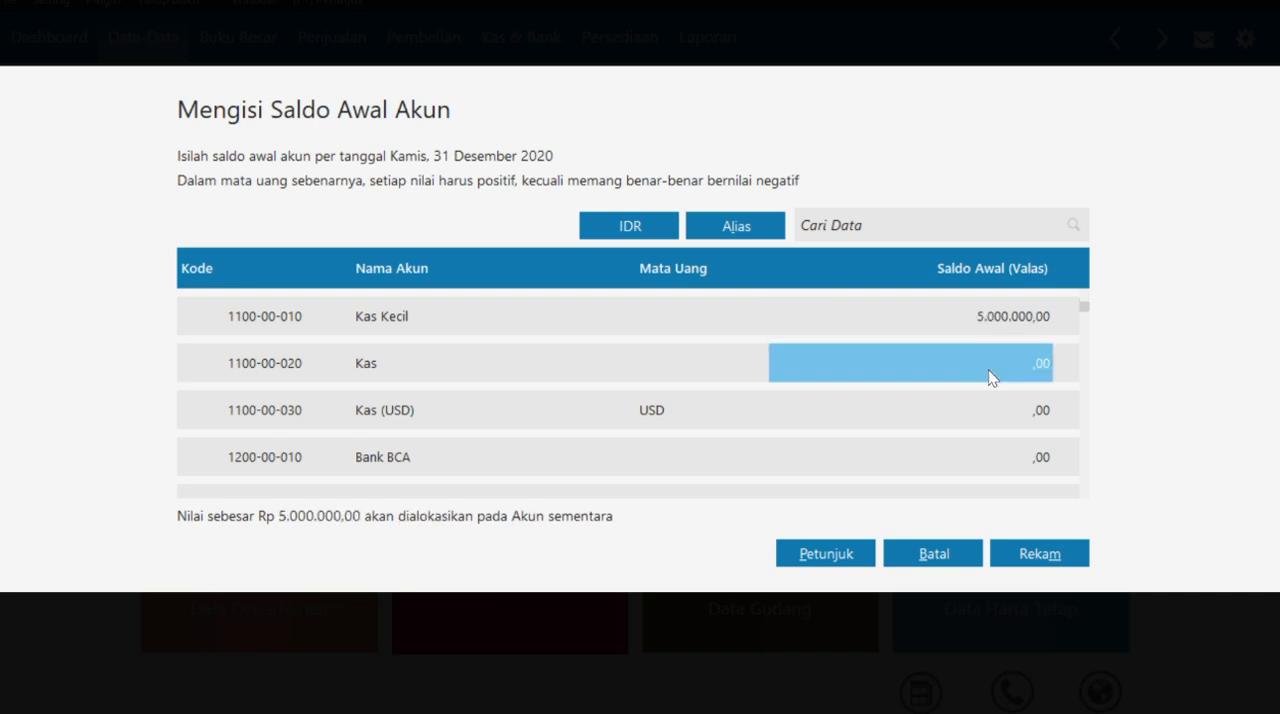
click(1038, 463)
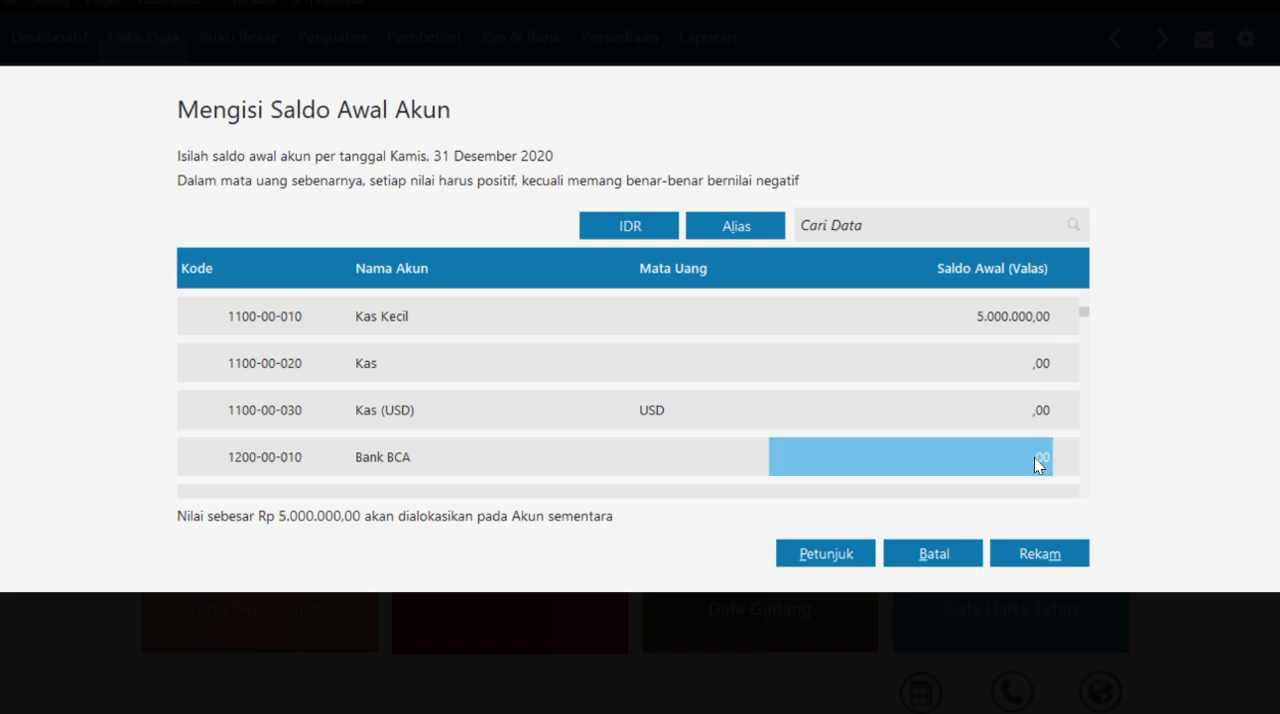
click(1037, 460)
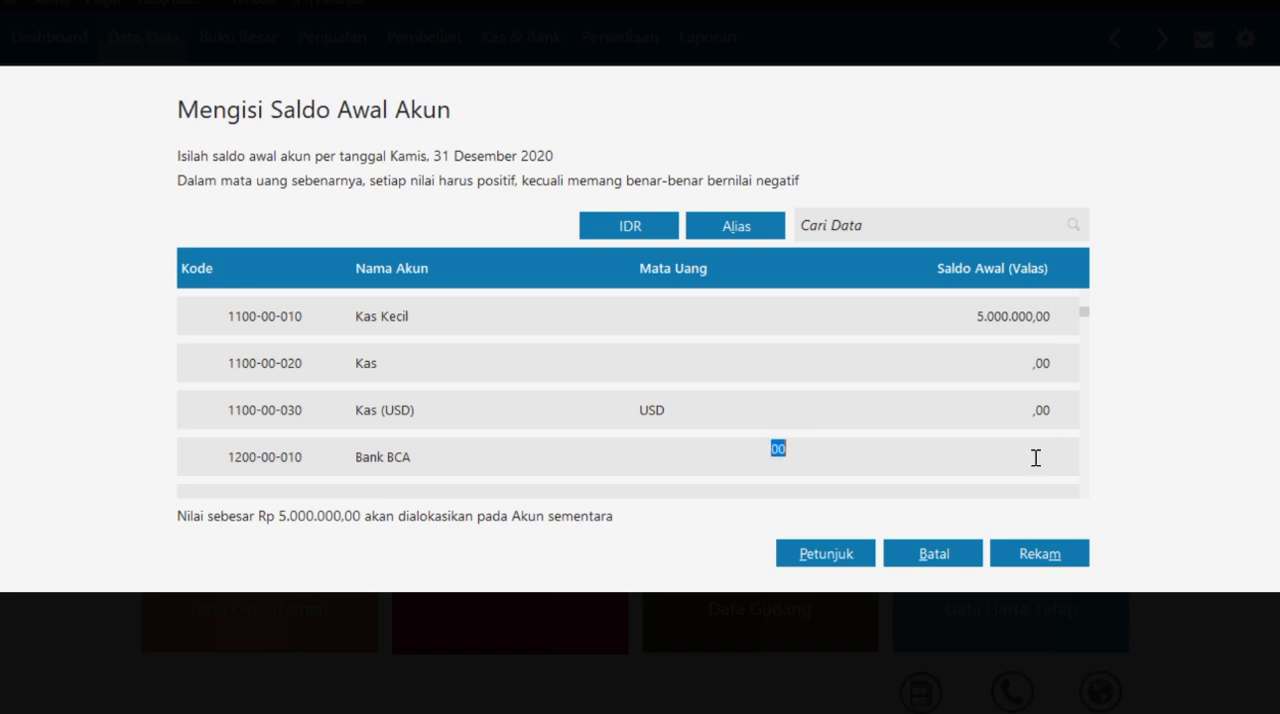
text(100000000)
key(Return)
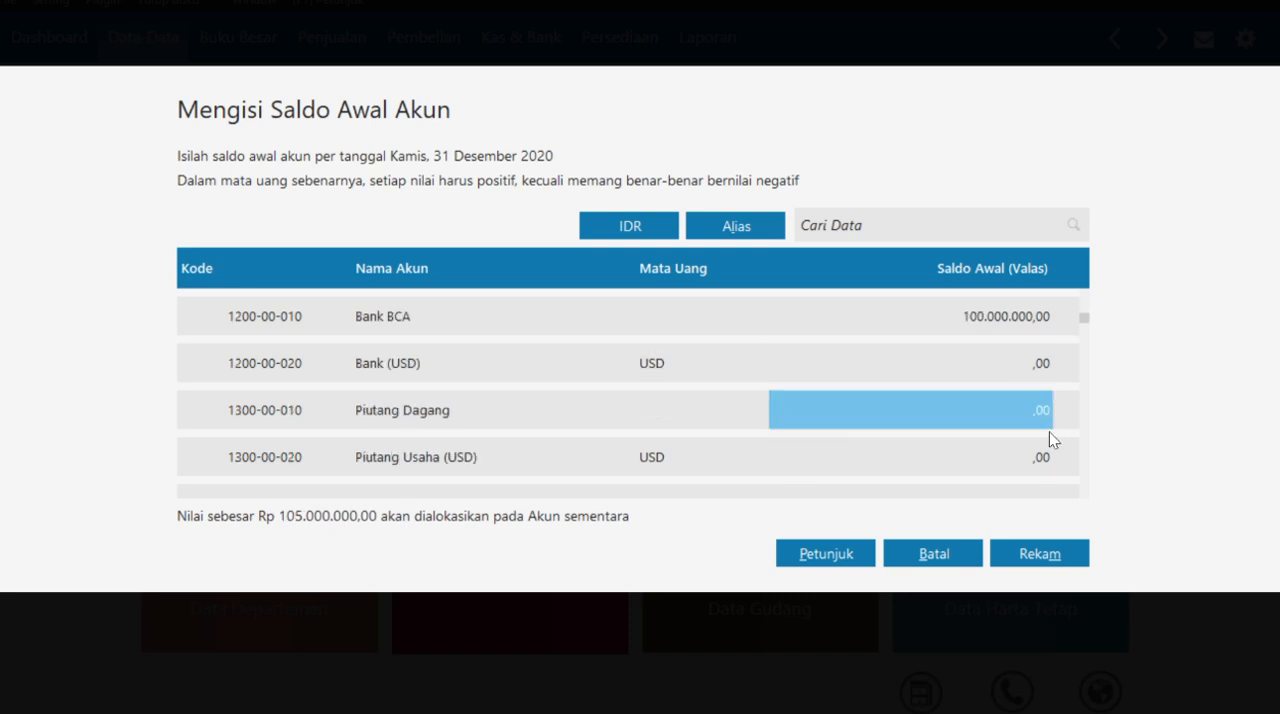
- Enter an opening balance of 5000000 for Piutang Dagang
click(1003, 361)
click(997, 406)
click(999, 407)
text(5000000)
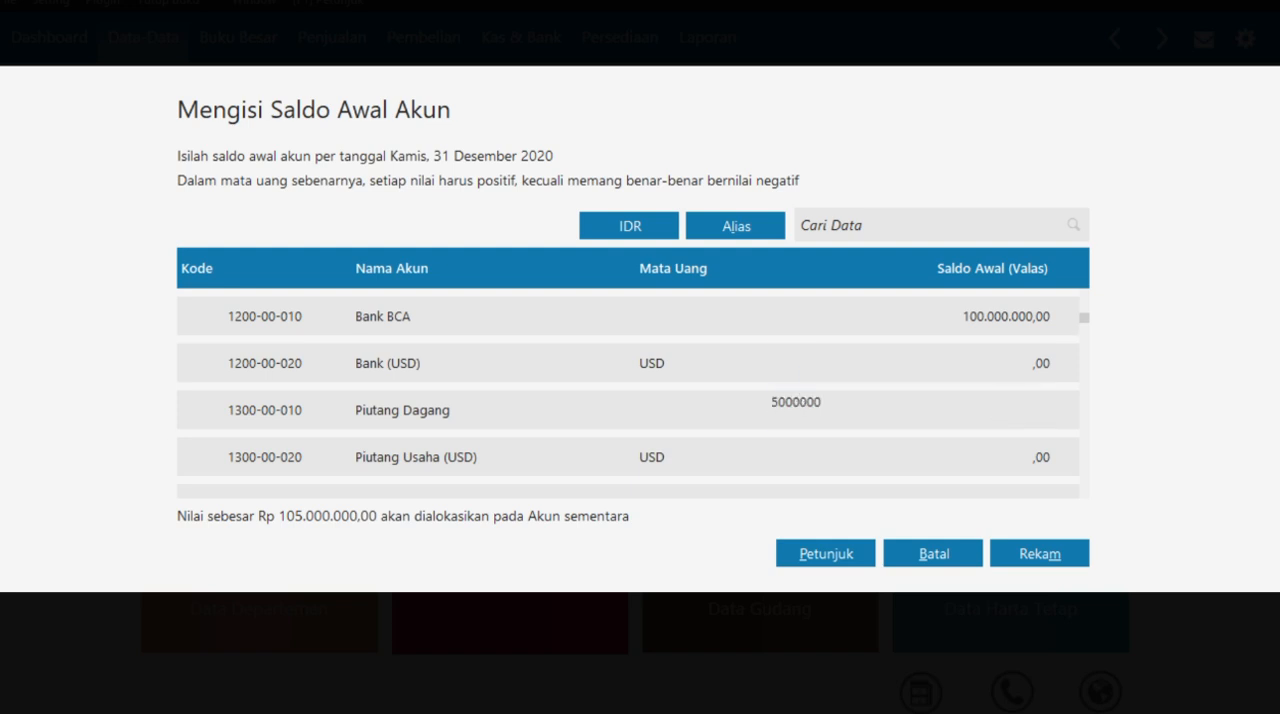
click(977, 461)
- Enter opening balances of 3000000 for Persediaan Gamis and 200000 for Persediaan Jilbab
scroll(980, 468, down, 5)
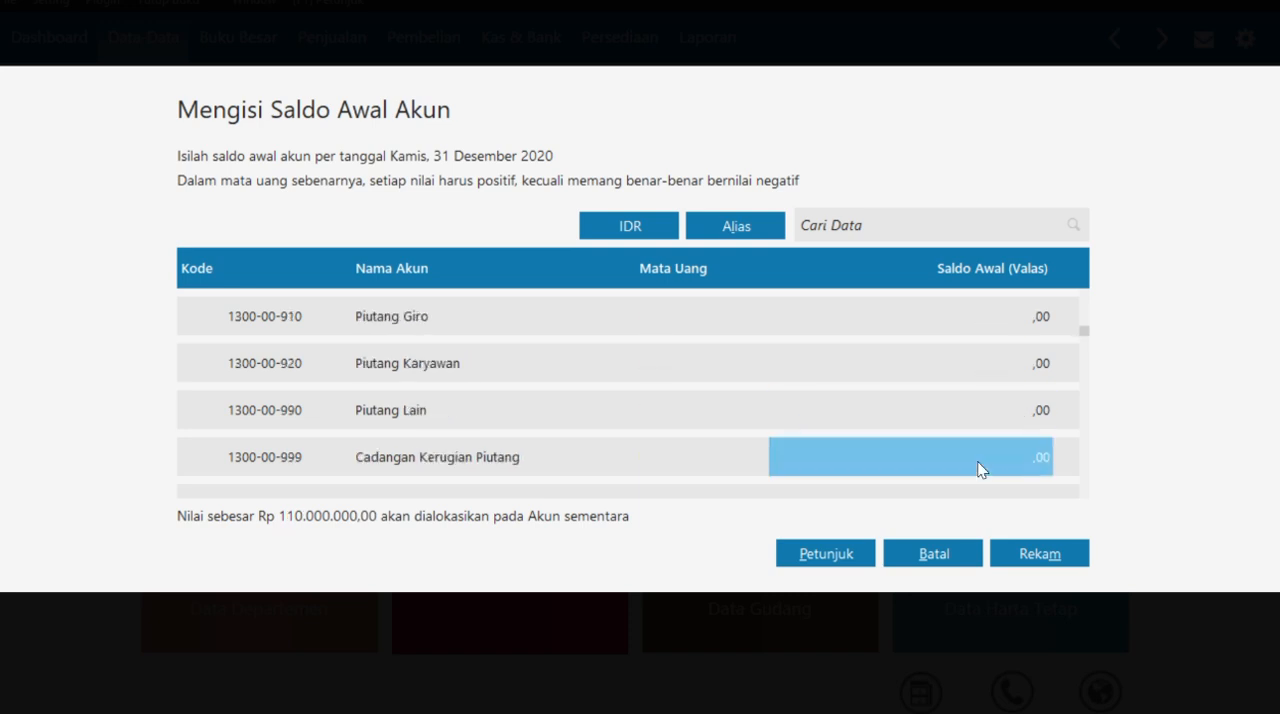
scroll(984, 464, up, 1)
click(1017, 401)
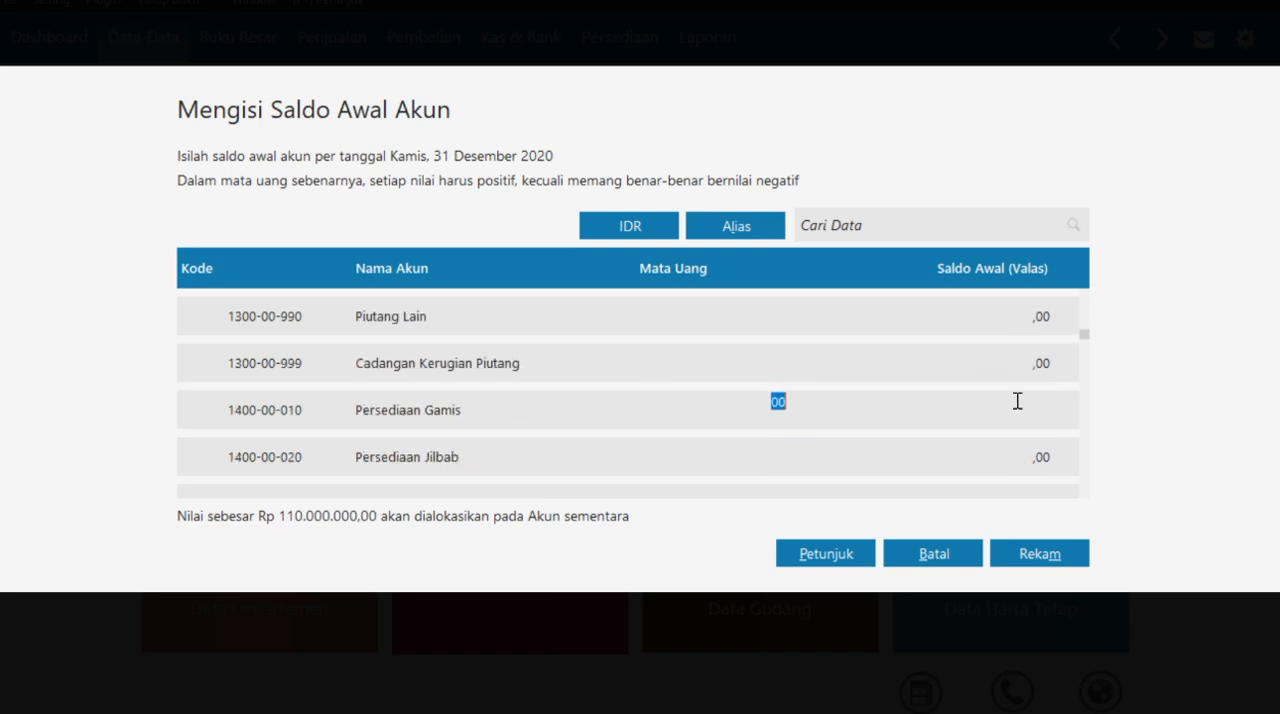
text(3000000)
click(1015, 458)
click(1015, 408)
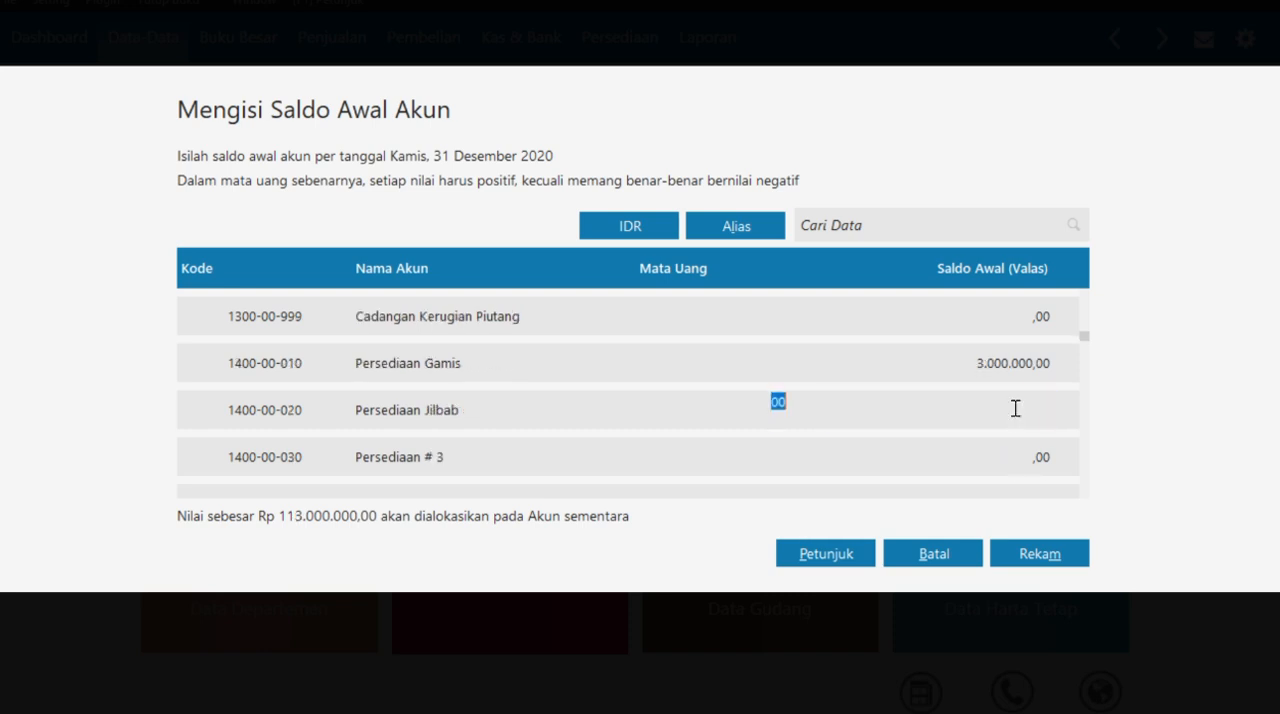
text(200000)
click(982, 456)
- Enter an opening balance of 20000000 for the Kendaraan fixed asset account
scroll(983, 457, down, 20)
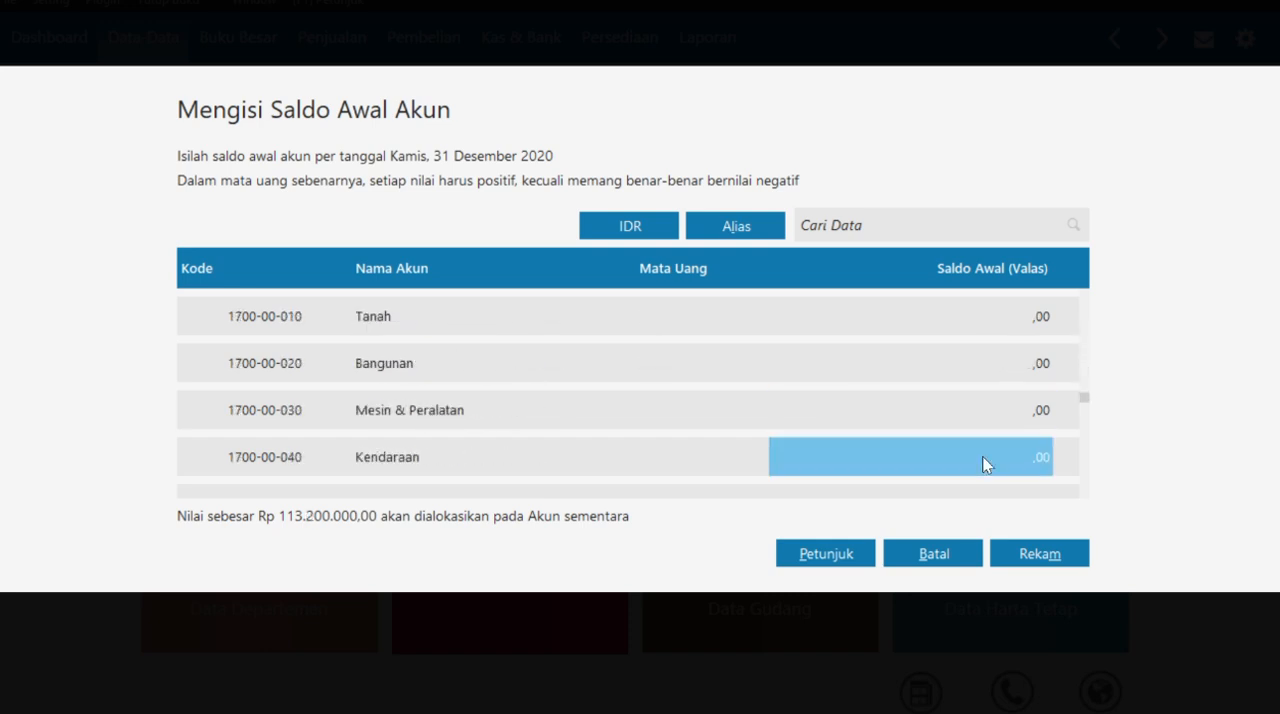
text(20000000)
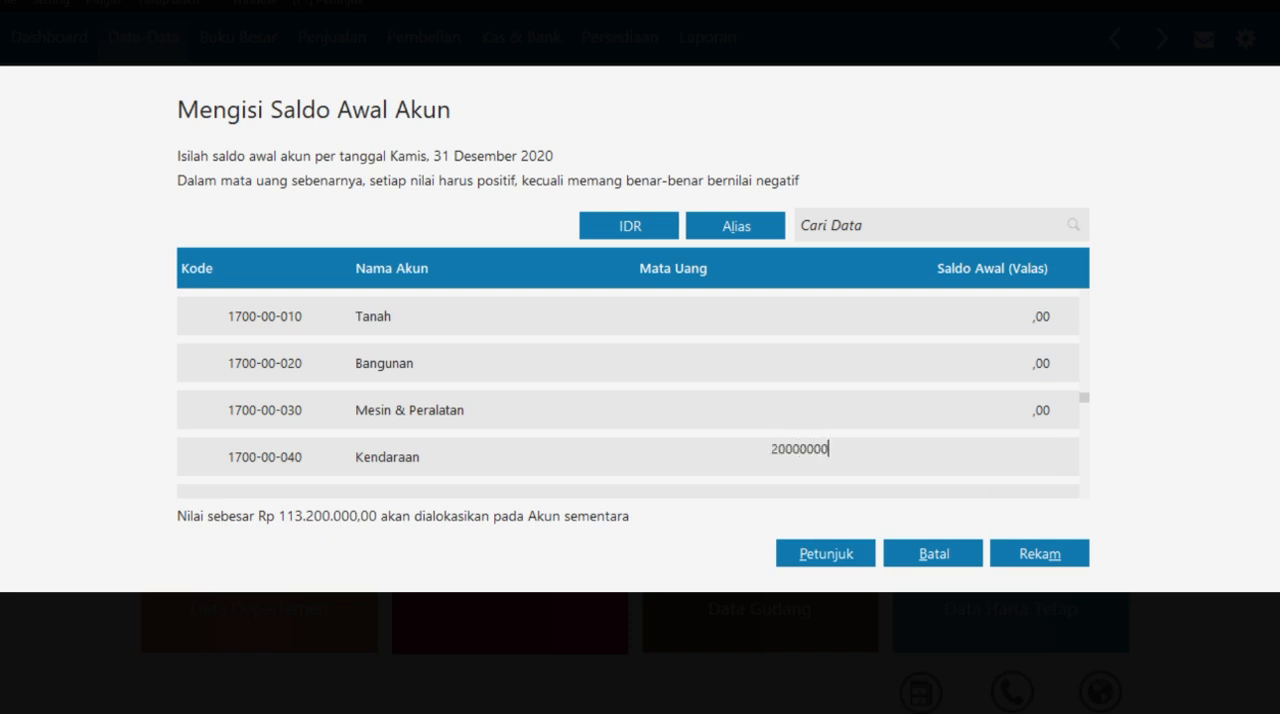
key(Return)
- Enter an opening balance of -416.666,67 for Akumulasi Penyusutan Kendaraan and continue down the intangible asset accounts
scroll(983, 457, down, 2)
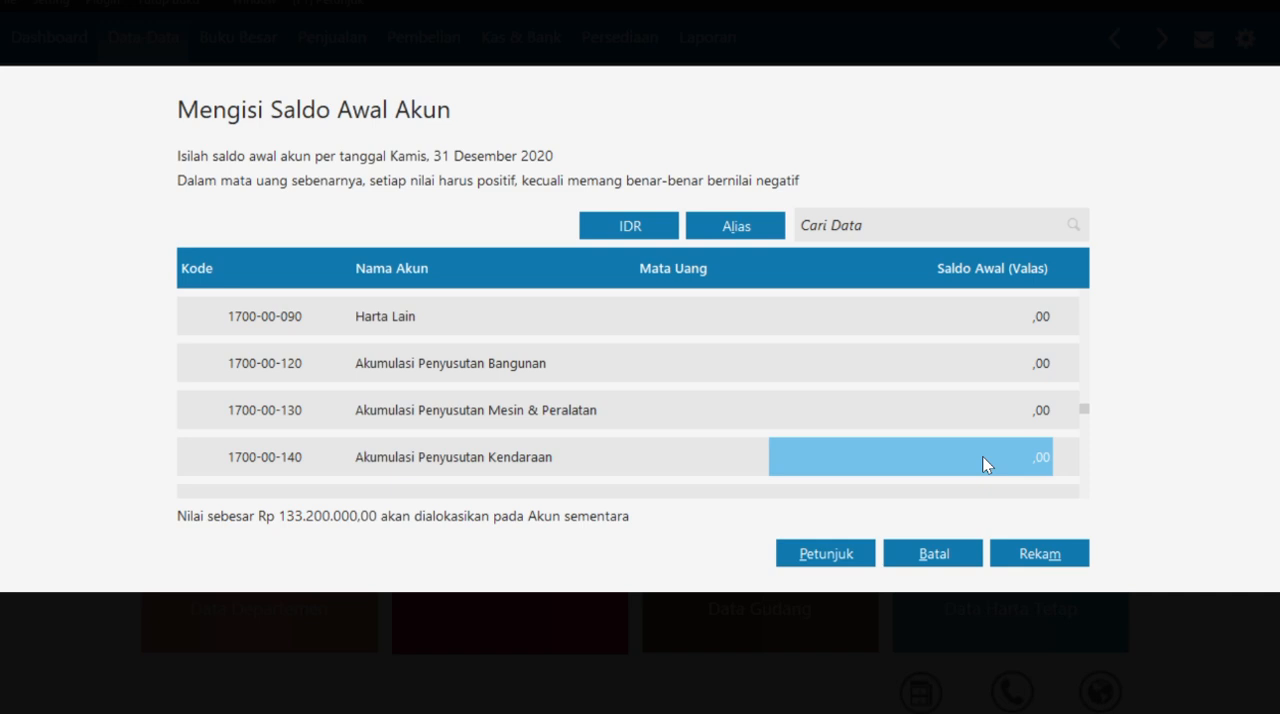
text(-416)
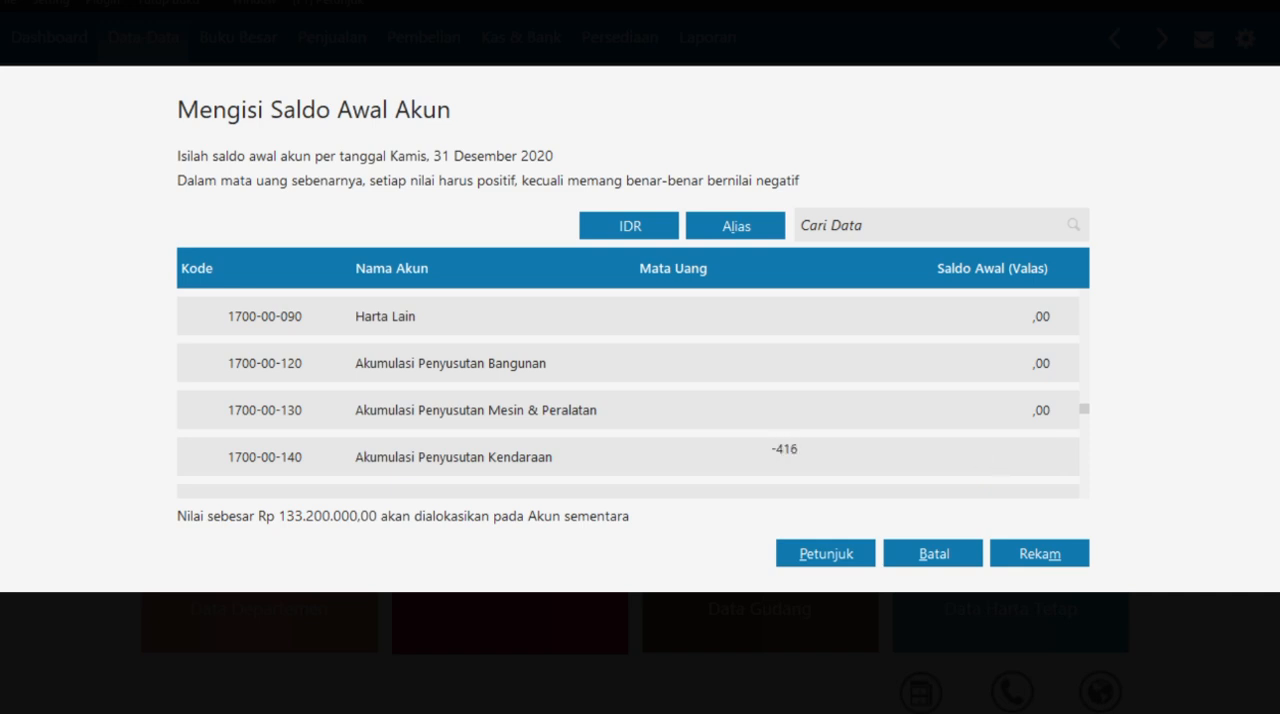
text(666,67)
key(Return)
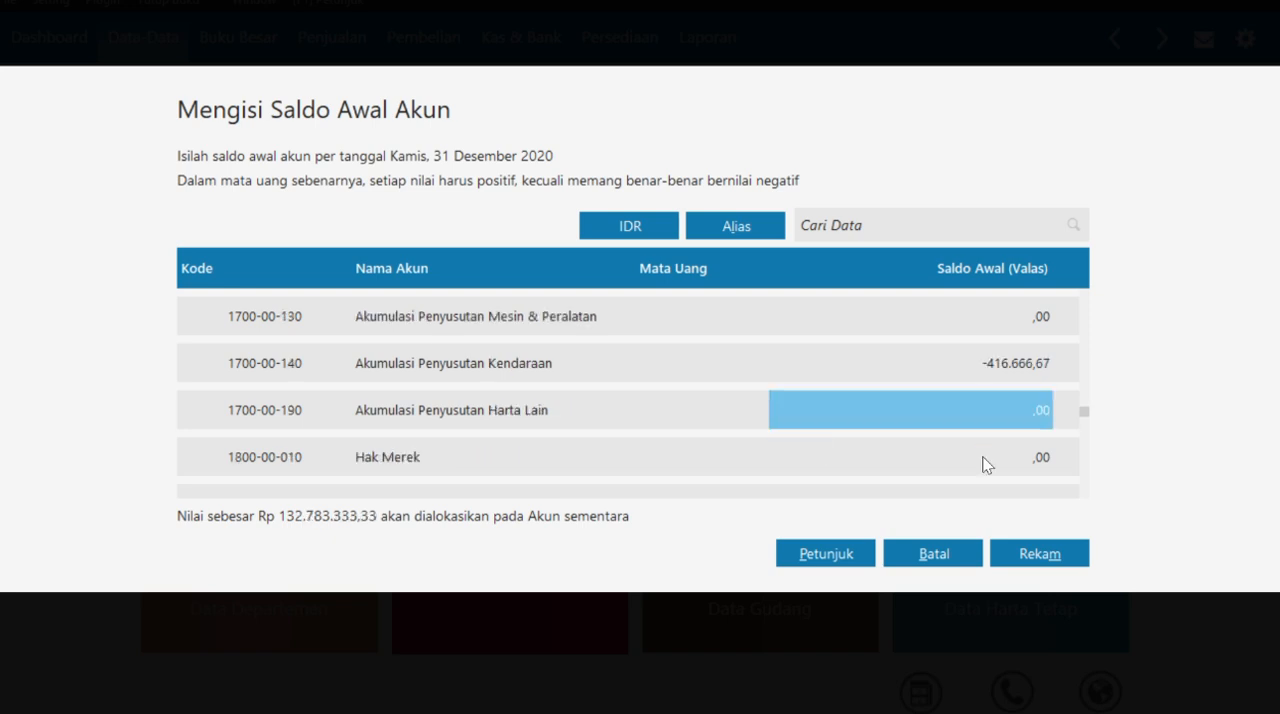
key(Return)
key(Return)
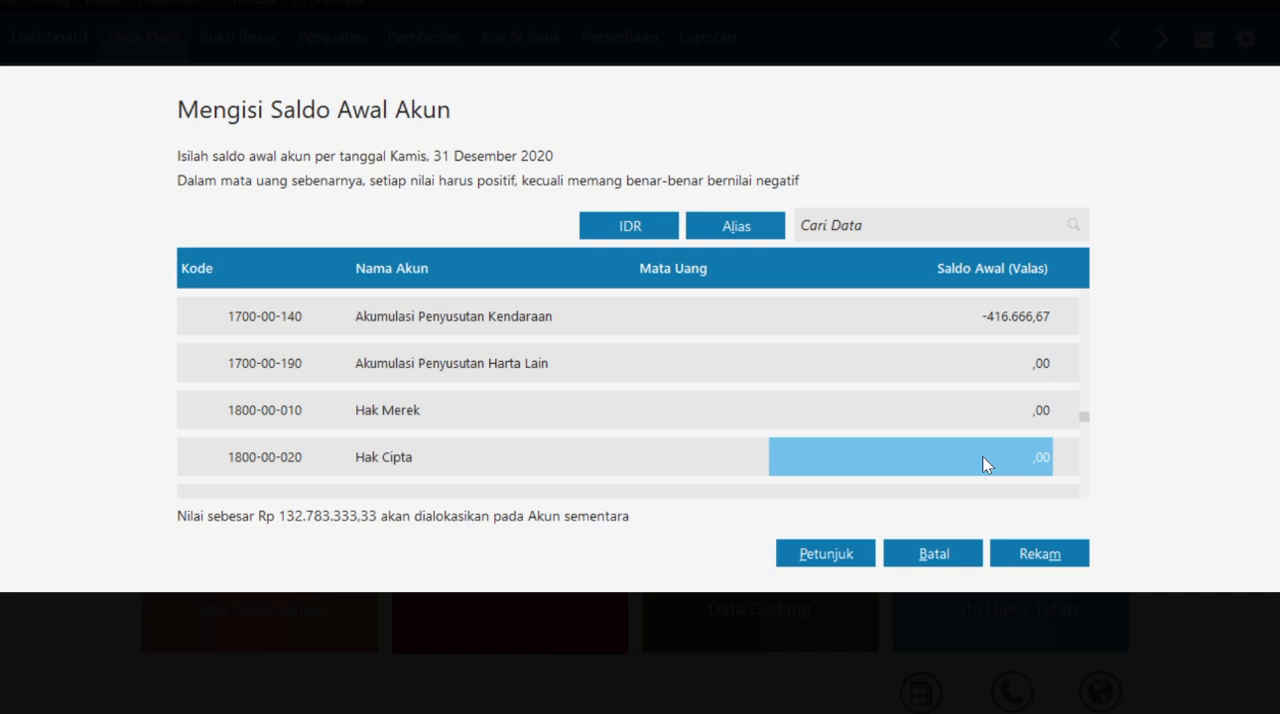
- Enter an opening balance of 10000000 for Utang Dagang
key(Return)
key(Return)
key(Return)
key(Up)
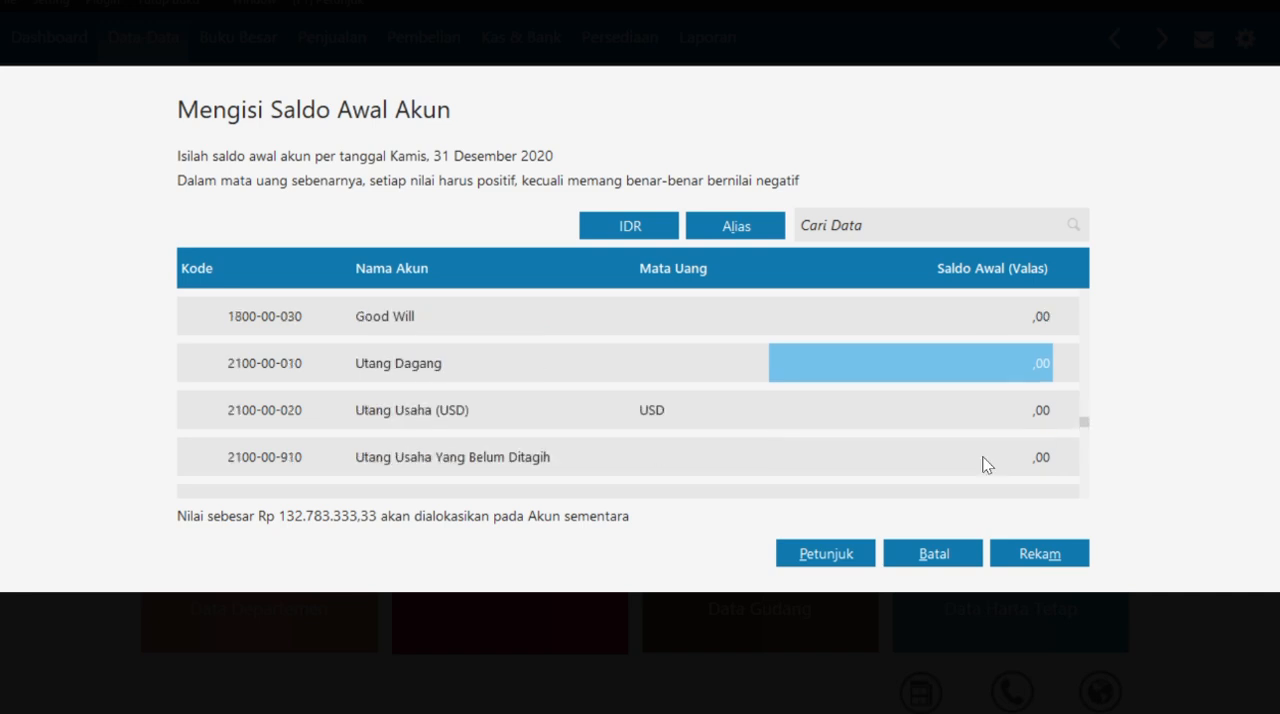
click(1000, 374)
text(10000000)
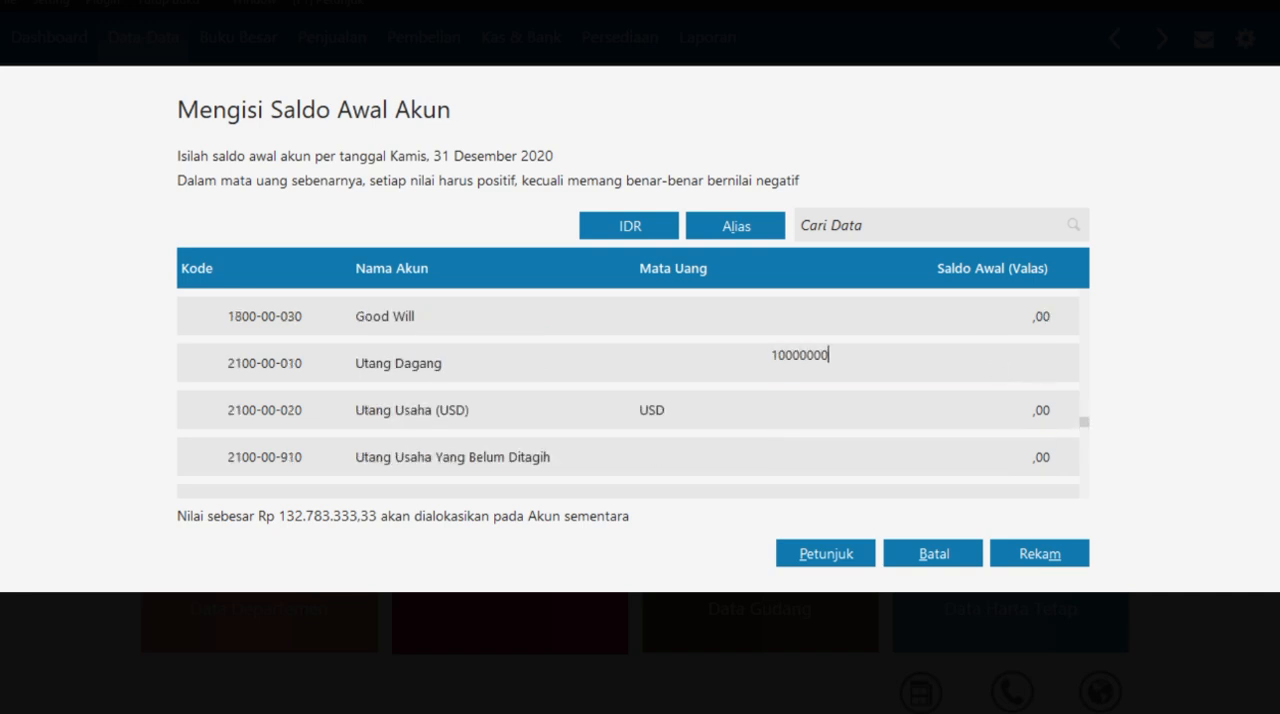
key(Return)
key(Return)
key(Return)
key(Return)
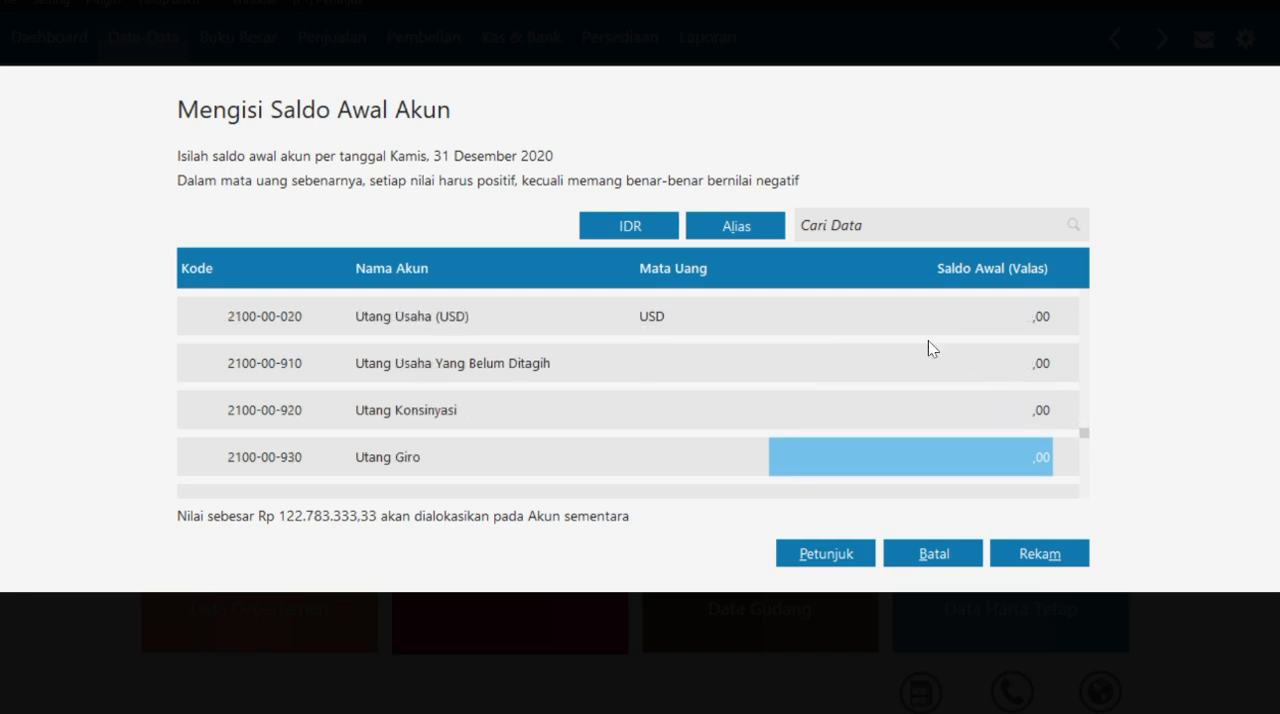
- Record the account opening balances and search the account list for "utang" to locate the Utang Dagang account
click(1039, 553)
click(742, 205)
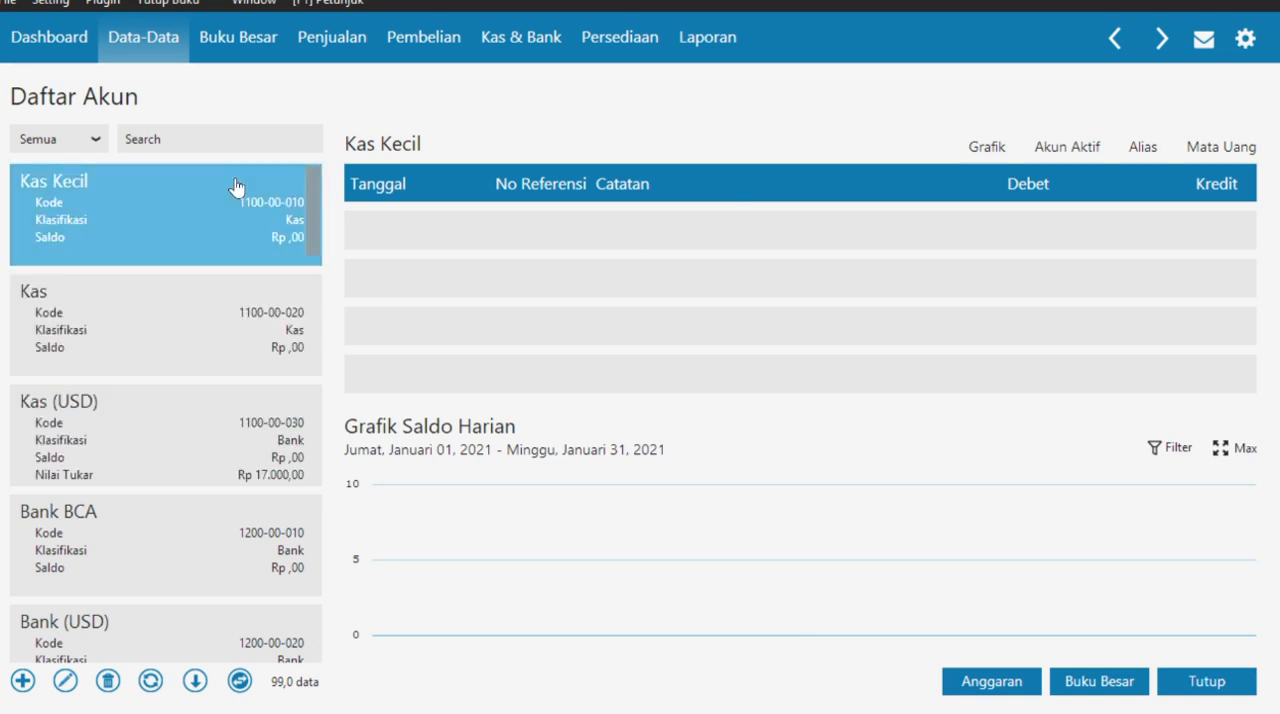
click(223, 139)
text(utang)
scroll(150, 400, down, 5)
click(133, 444)
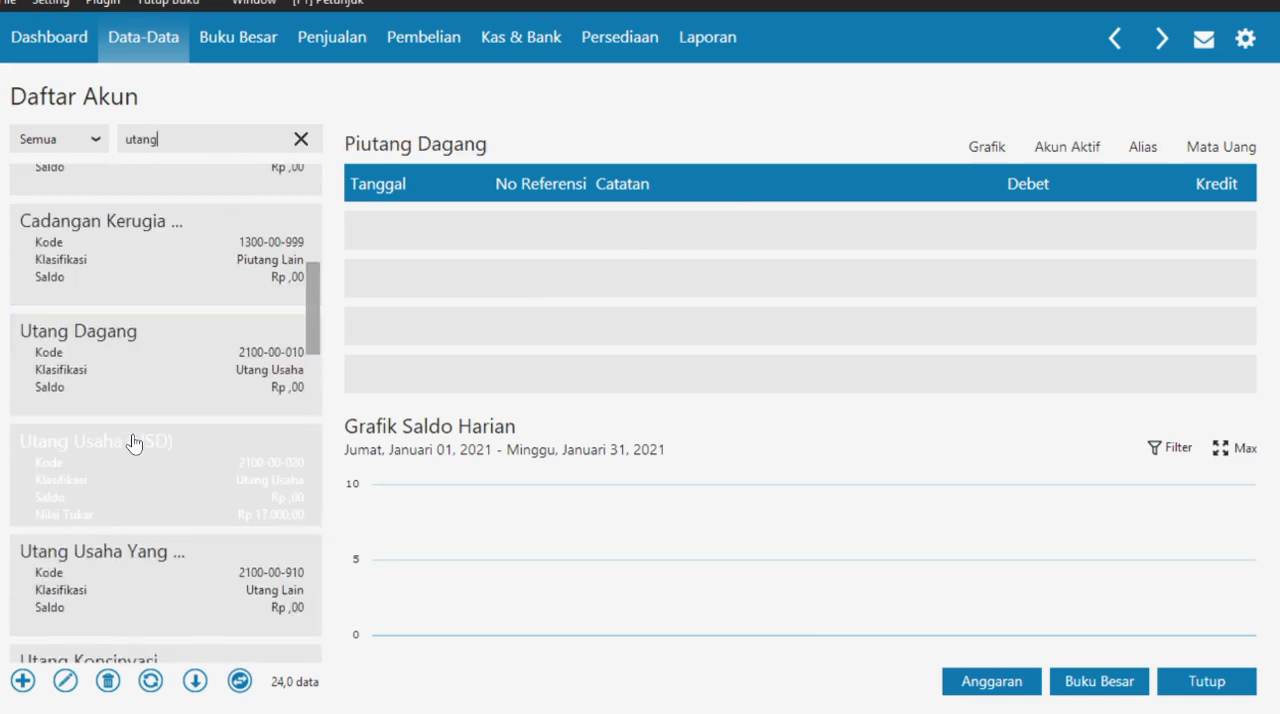
- Rename the Utang Dagang account to Utang Usaha, record it and close the account list
double_click(206, 374)
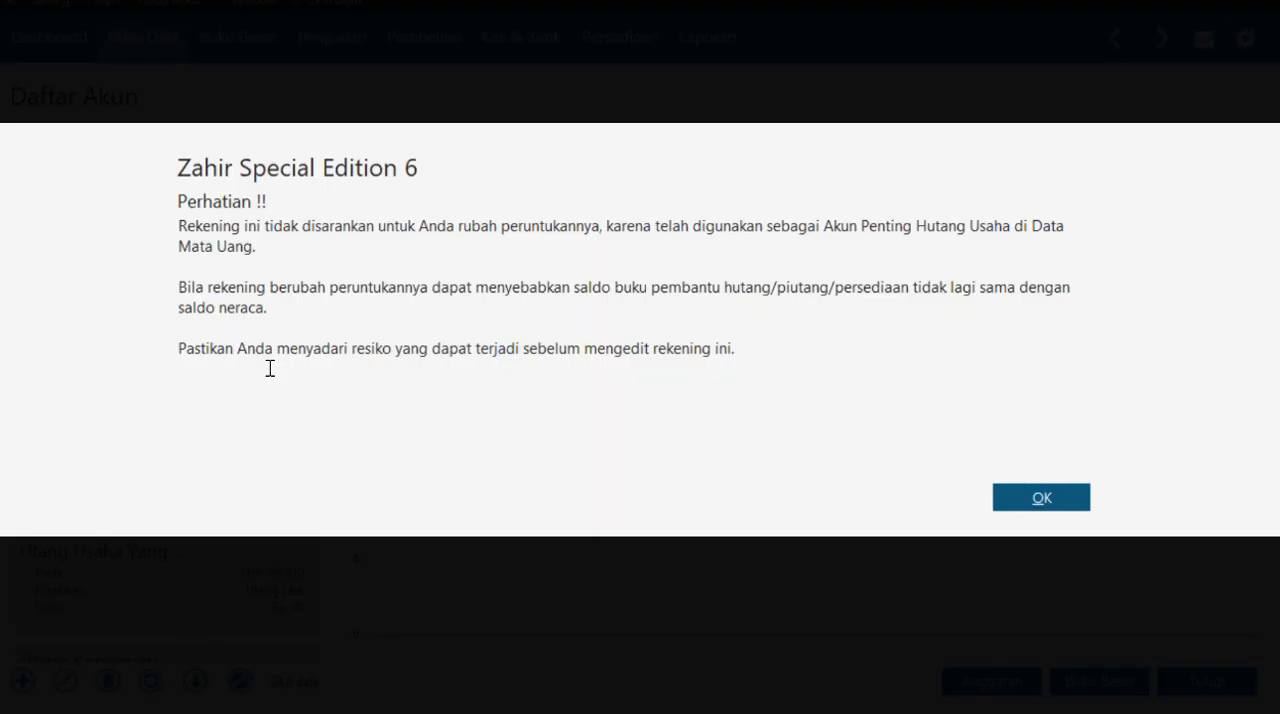
click(1042, 495)
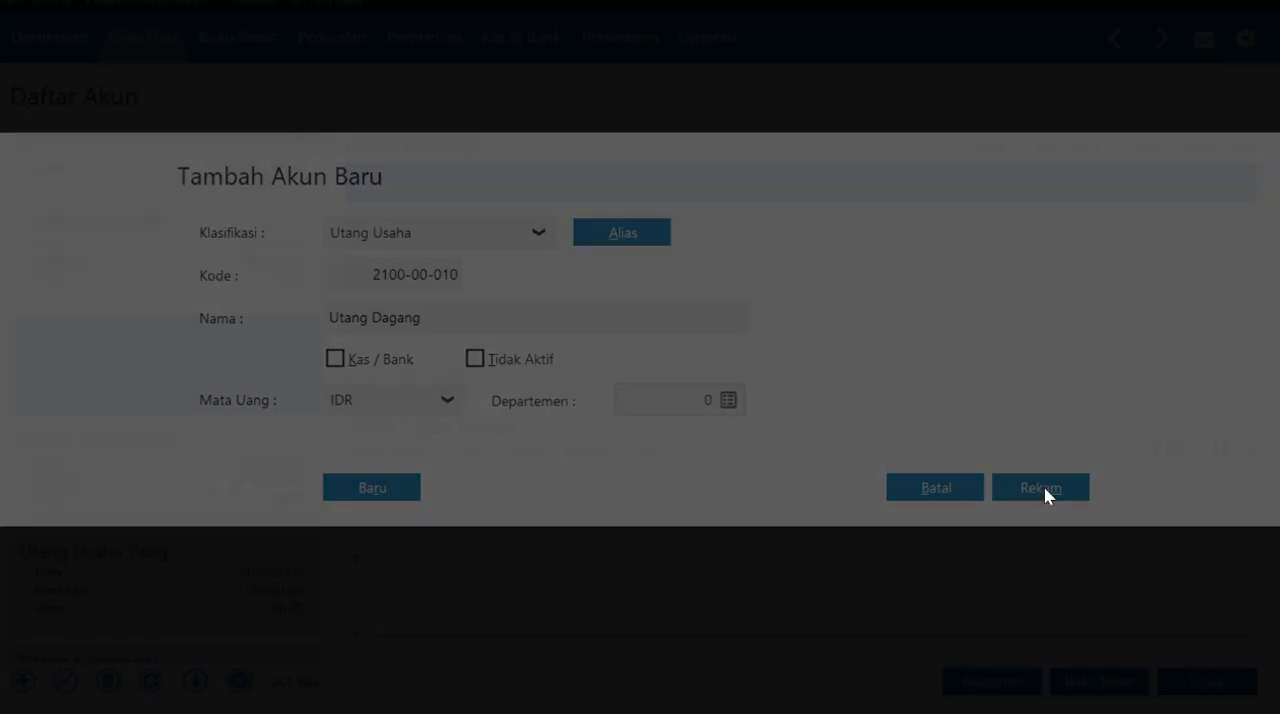
double_click(431, 317)
text(Usaha)
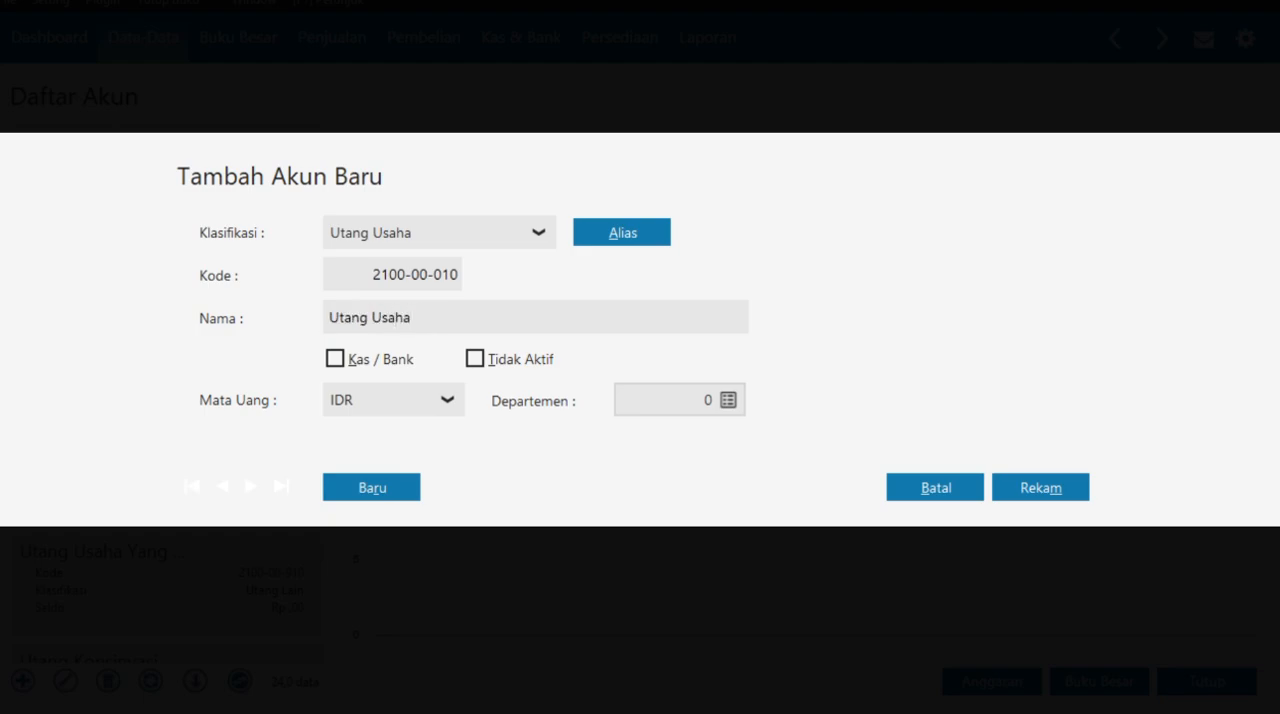
click(1045, 495)
click(1205, 681)
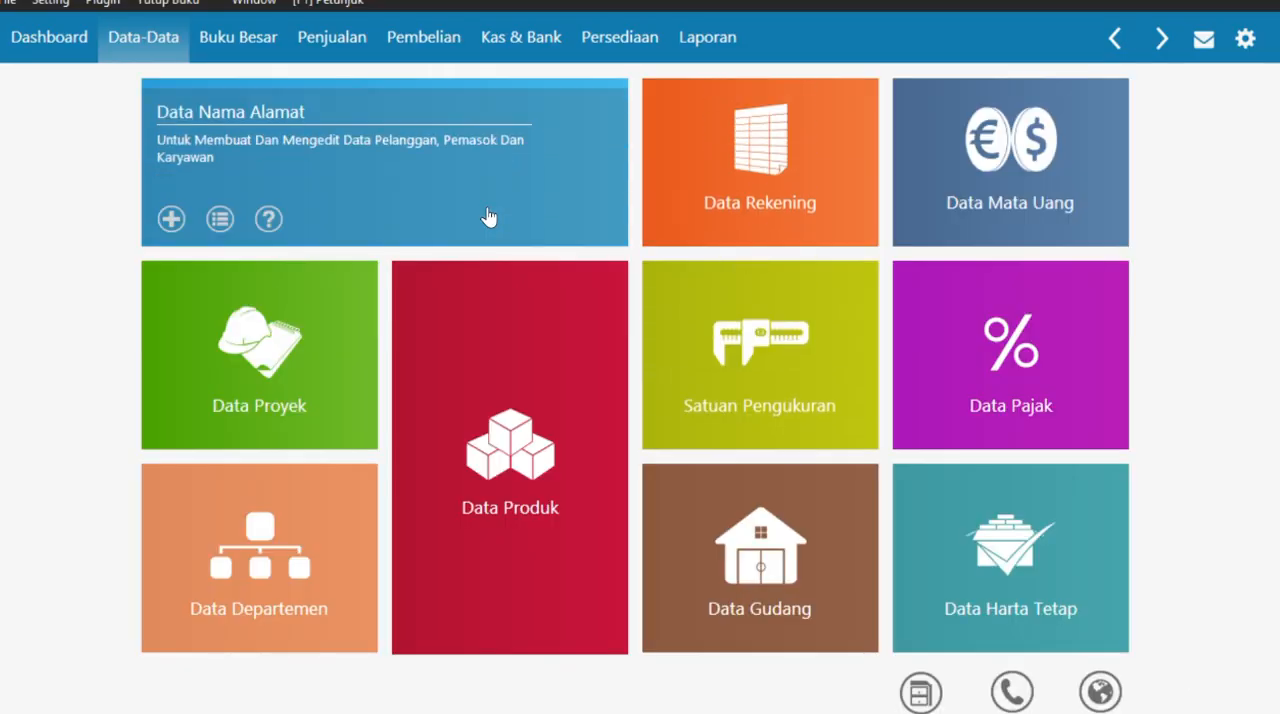
- Reopen the account opening balances and enter 10000000 for Utang Usaha (2100-00-010)
click(50, 3)
mouse_move(71, 83)
click(271, 83)
scroll(828, 438, down, 20)
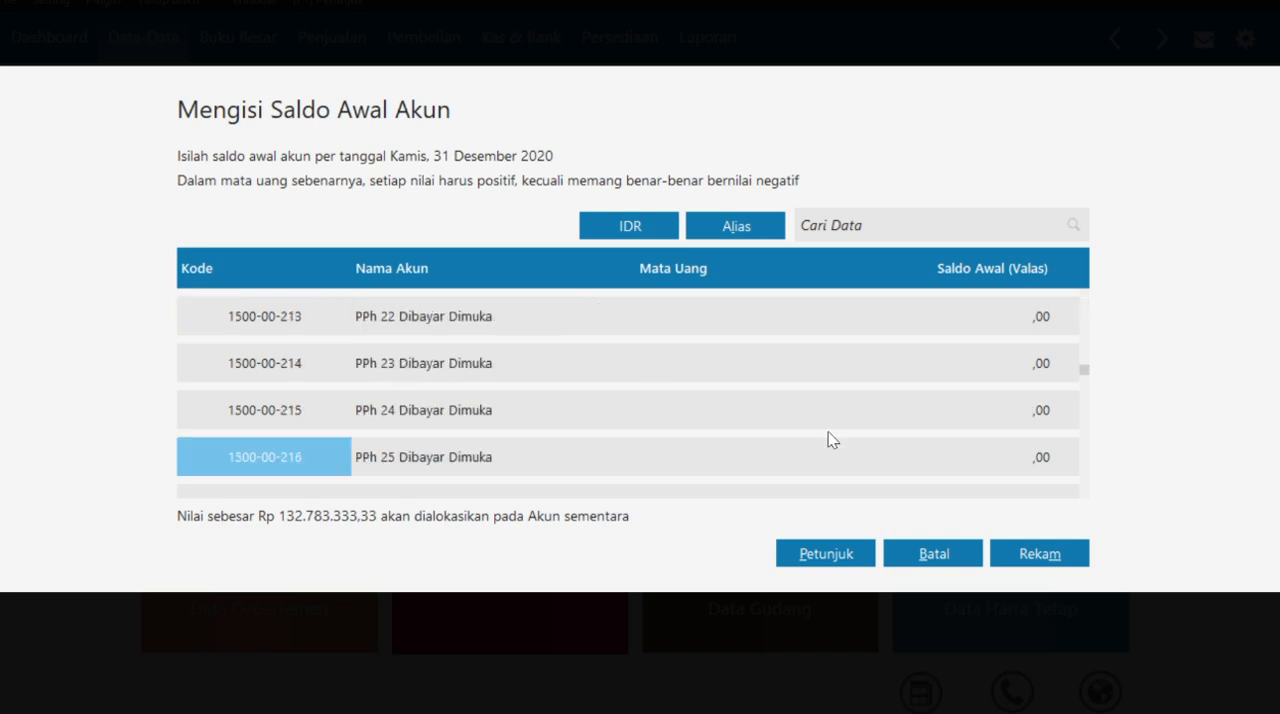
scroll(828, 440, down, 20)
scroll(828, 440, up, 15)
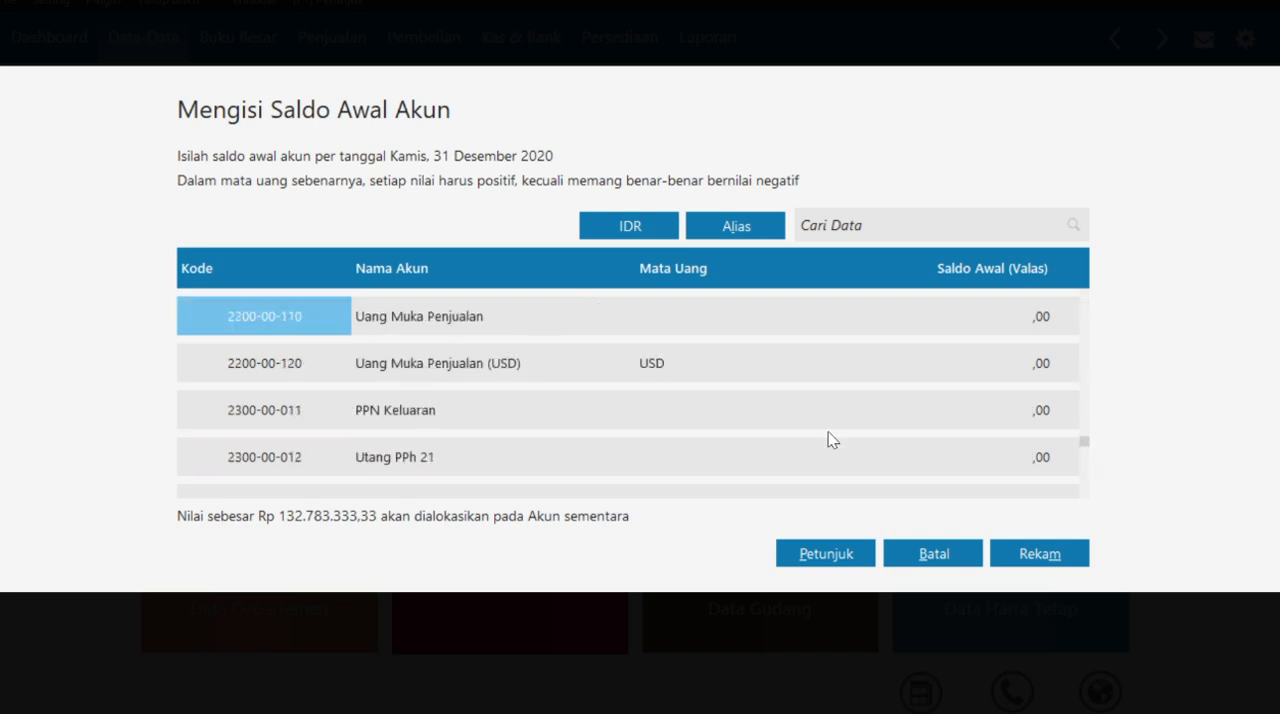
scroll(828, 432, up, 1)
scroll(828, 432, down, 10)
scroll(828, 432, up, 15)
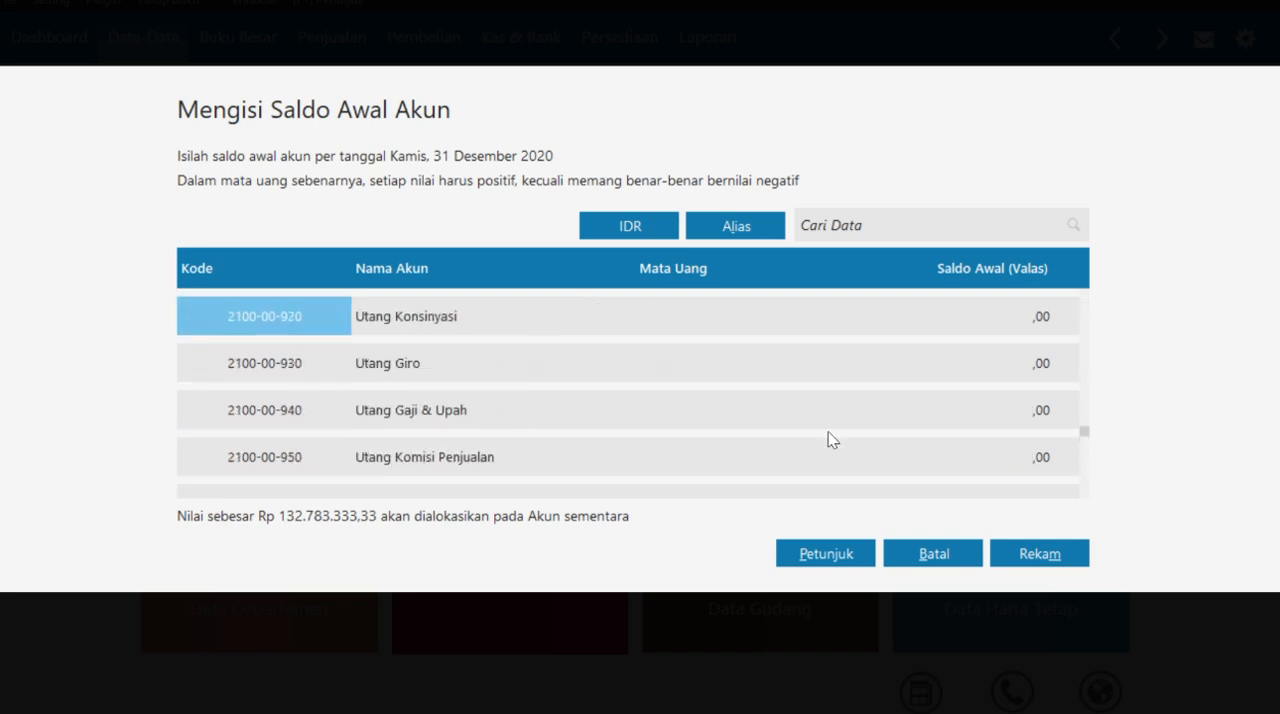
scroll(828, 432, up, 4)
scroll(828, 432, down, 1)
click(1027, 366)
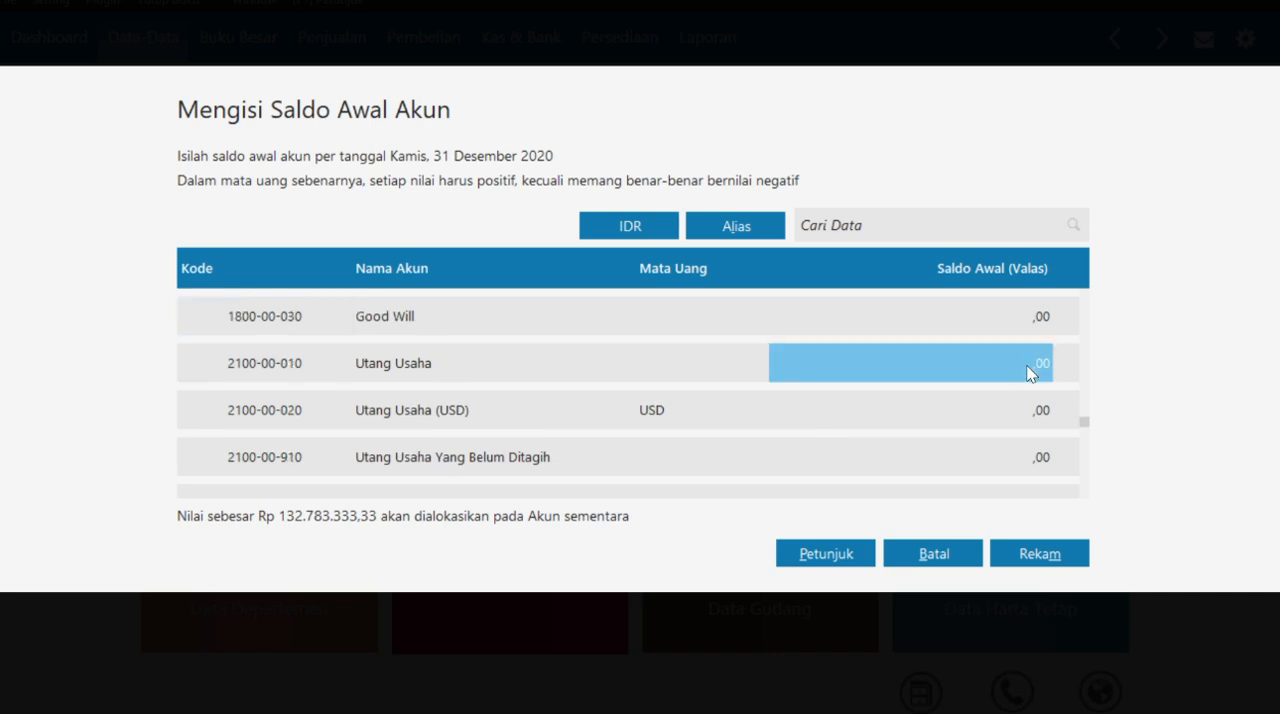
click(1029, 366)
text(10000000)
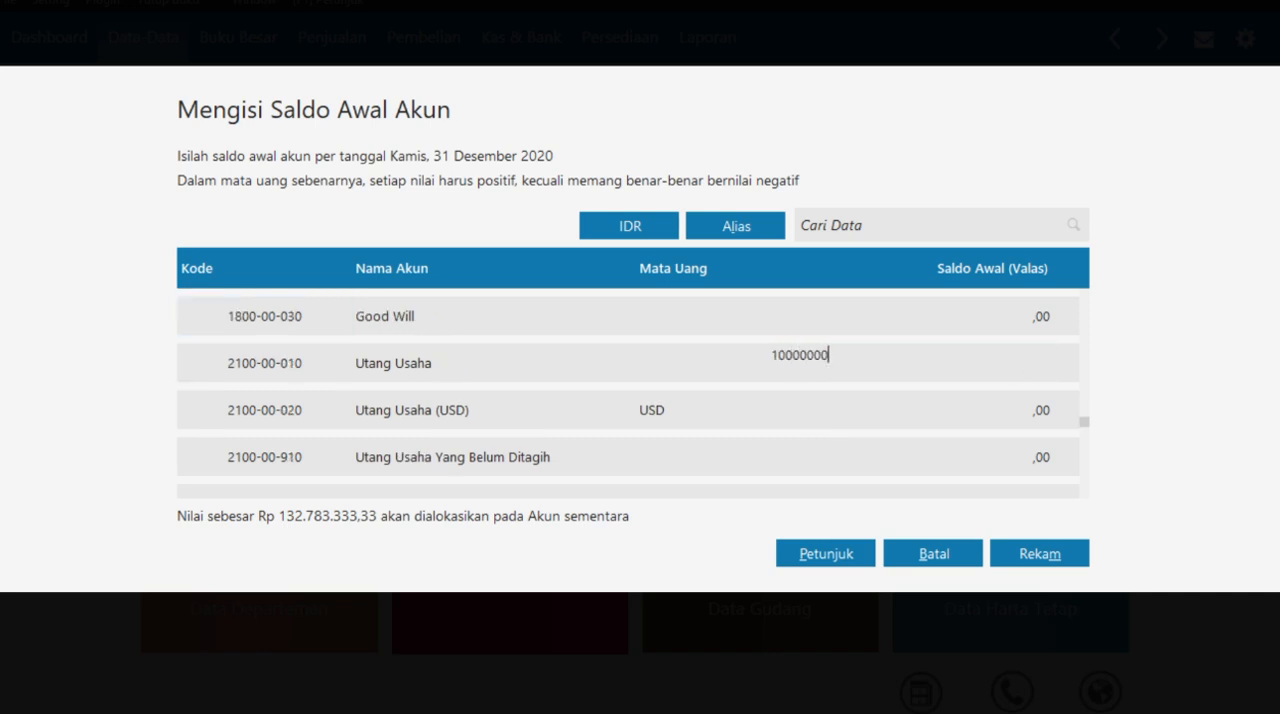
click(984, 411)
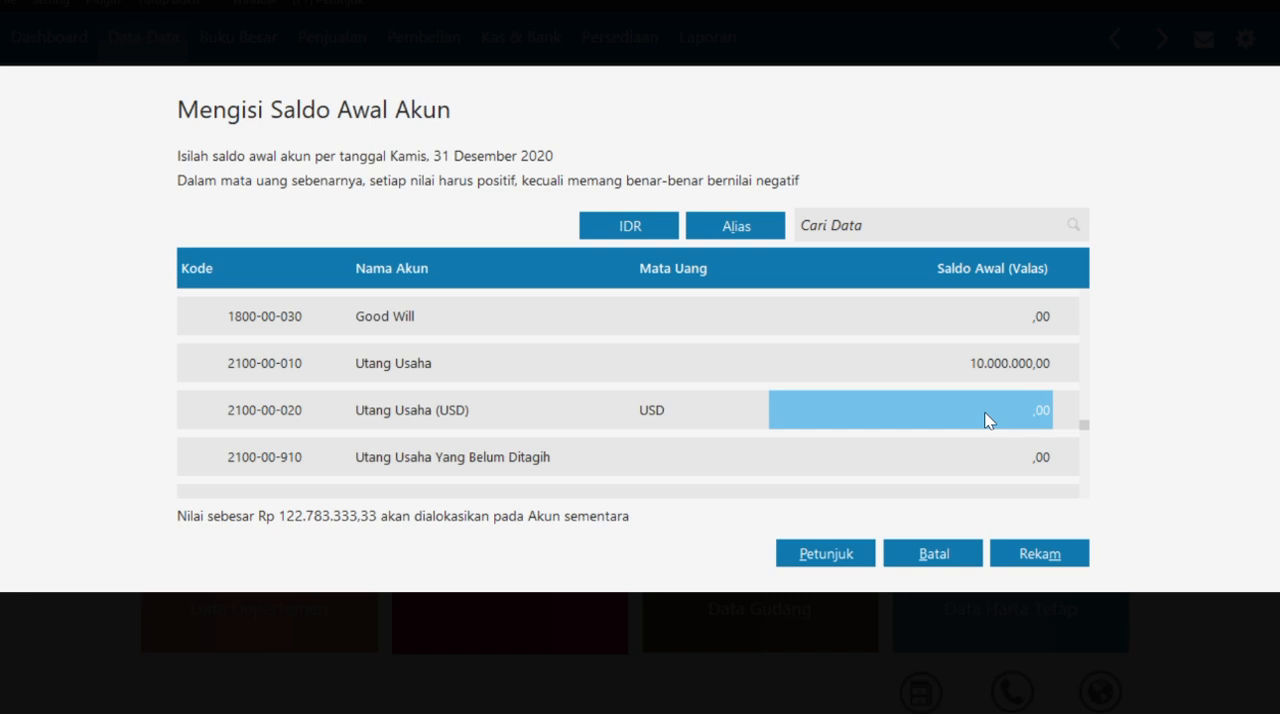
- Enter an opening balance of 50000000 for Modal Disetor
key(Down)
key(Down)
key(Down)
key(Down)
key(Down)
key(Down)
key(Down)
key(Down)
key(Down)
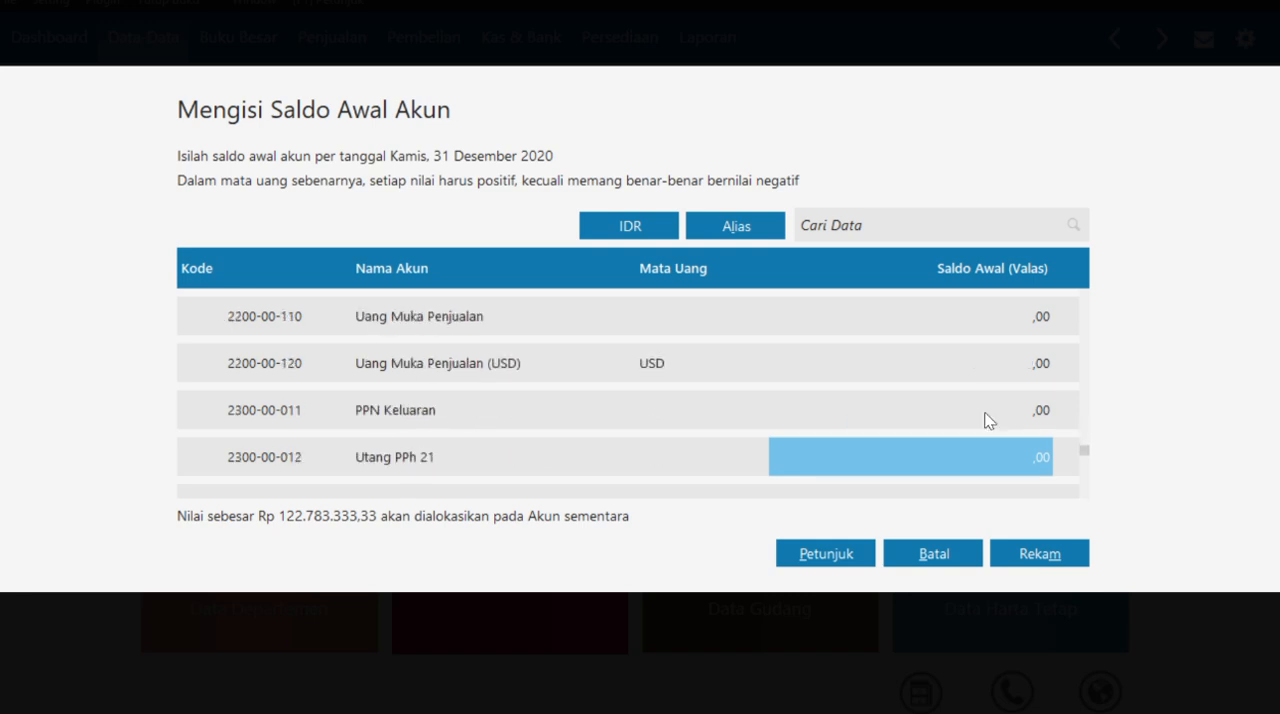
key(Down)
key(Down)
key(Down)
key(Down)
key(Down)
key(Down)
key(Down)
key(Down)
key(Up)
key(Up)
key(Up)
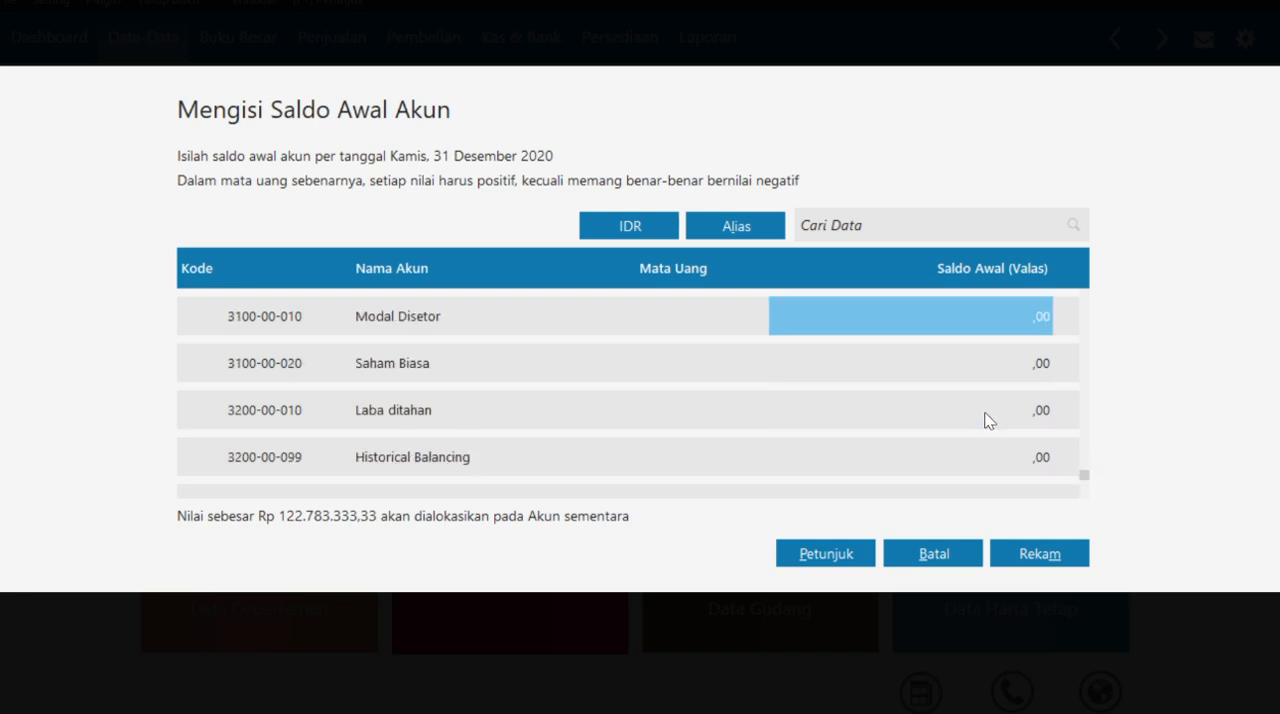
text(50000000)
key(Return)
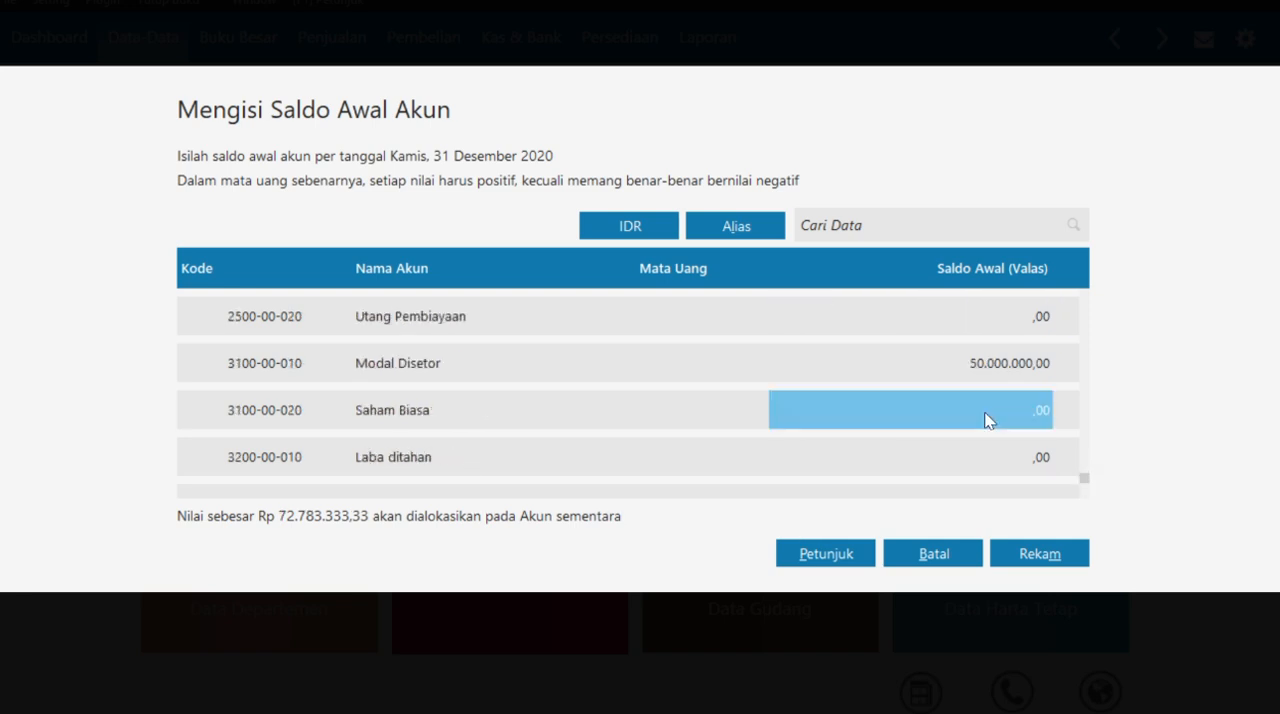
- Enter an opening balance of 72.783.333,33 for Laba ditahan and record the account opening balances
key(Down)
text(7)
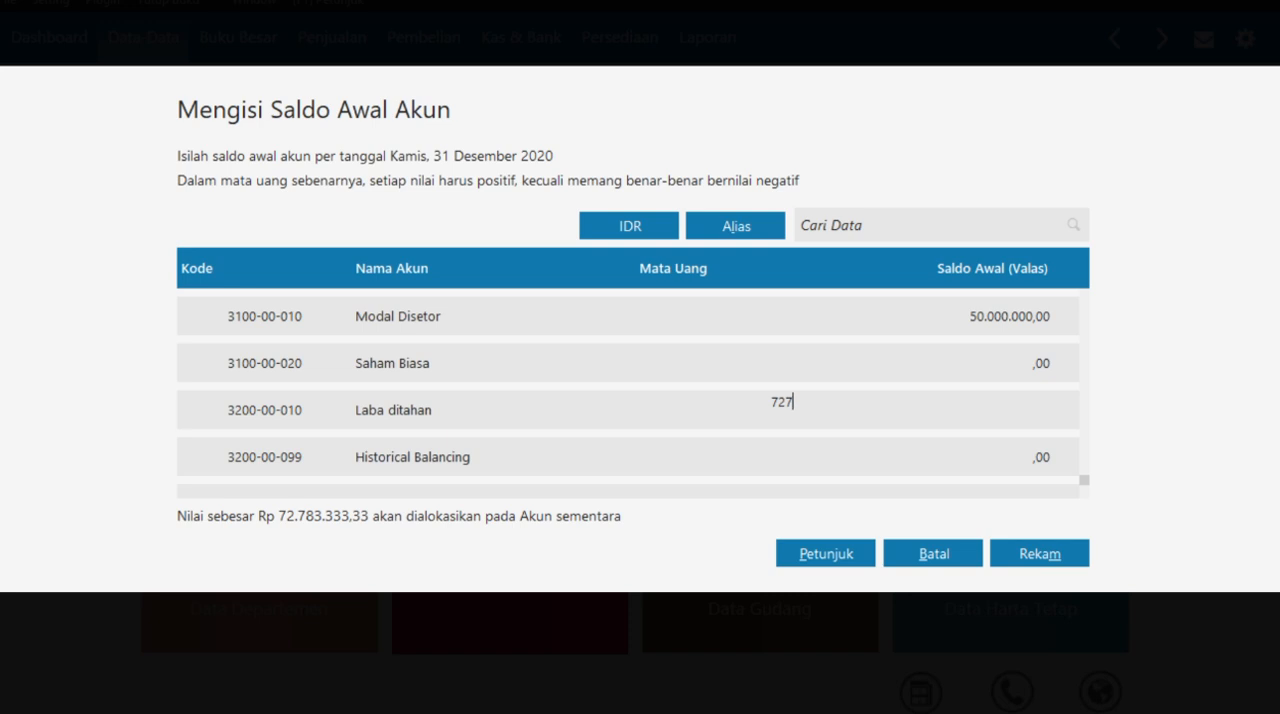
text(2.783.333,33)
key(Return)
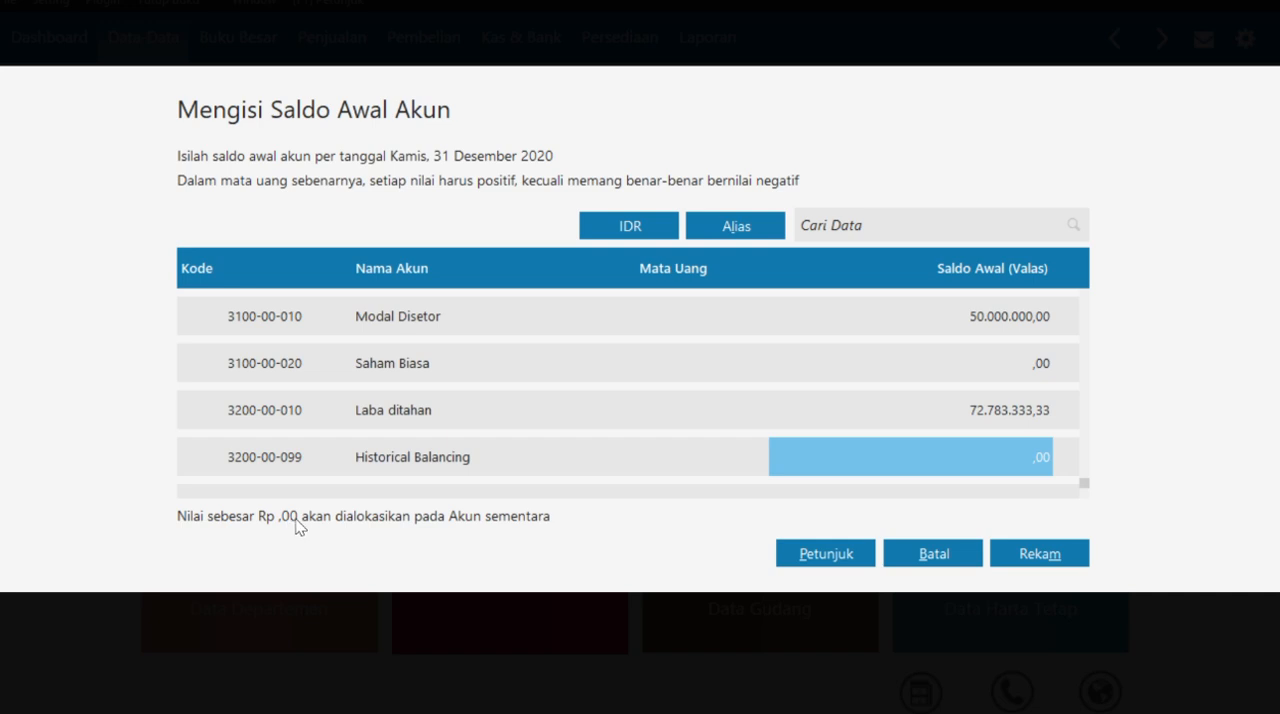
scroll(654, 368, up, 15)
scroll(654, 368, down, 15)
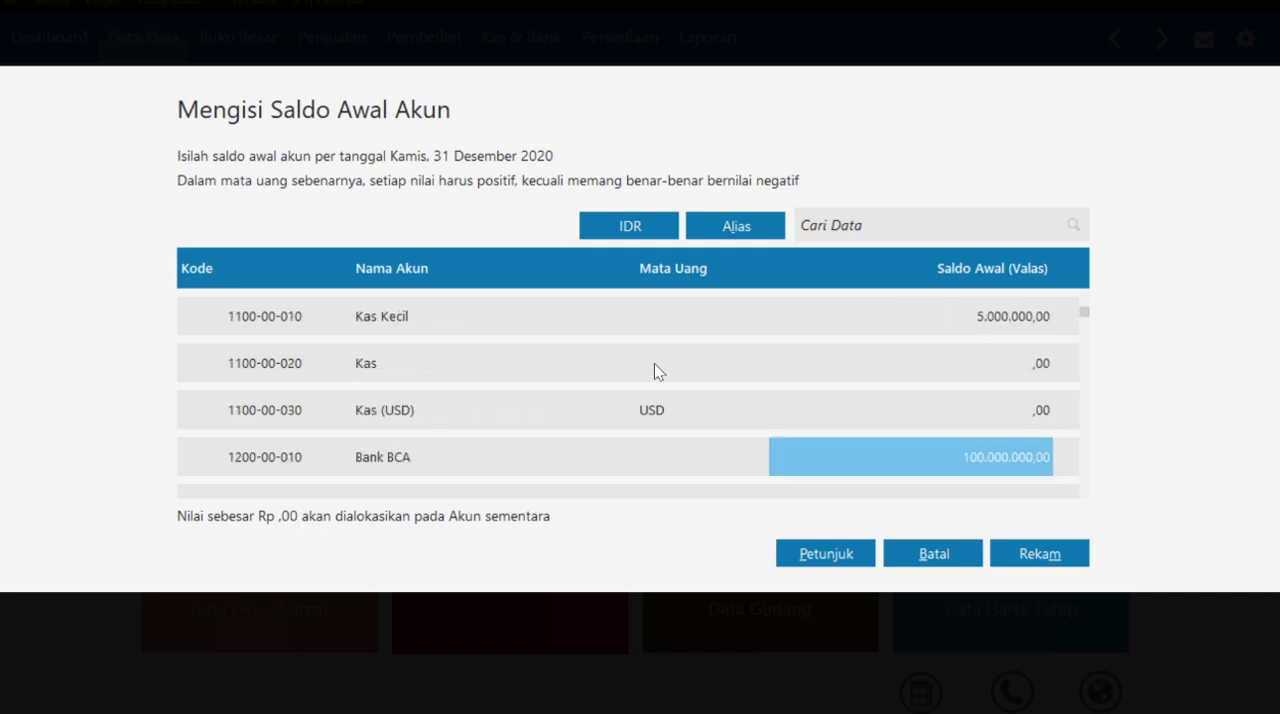
click(1048, 559)
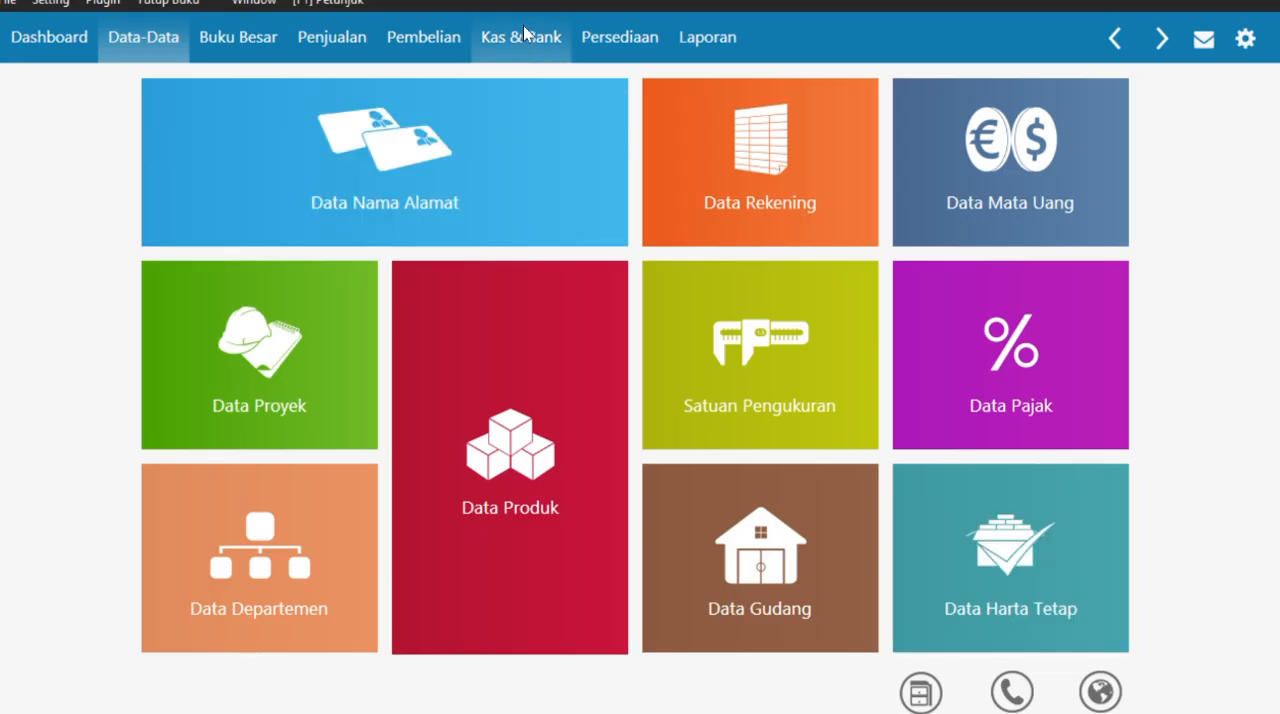
- Switch to the case PDF and examine the Saldo Awal Piutang and Saldo Awal Hutang tables
key(alt+Tab)
key(super+Tab)
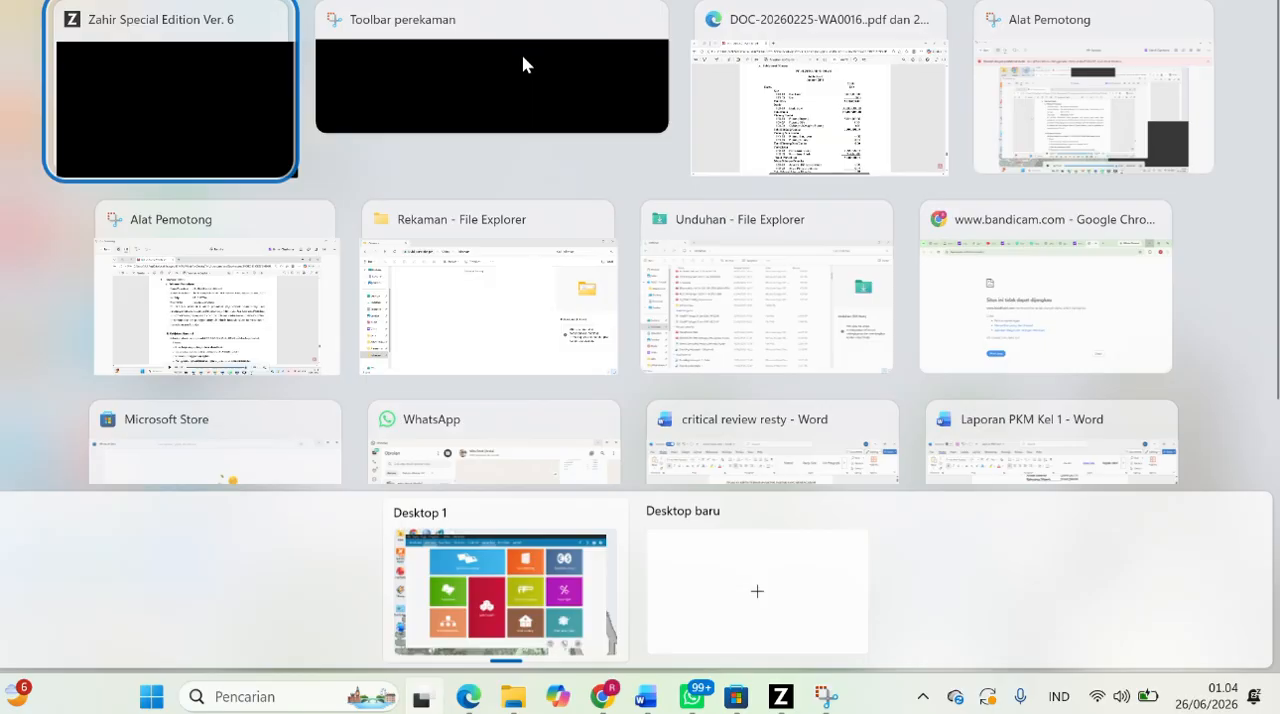
click(820, 110)
scroll(592, 365, down, 15)
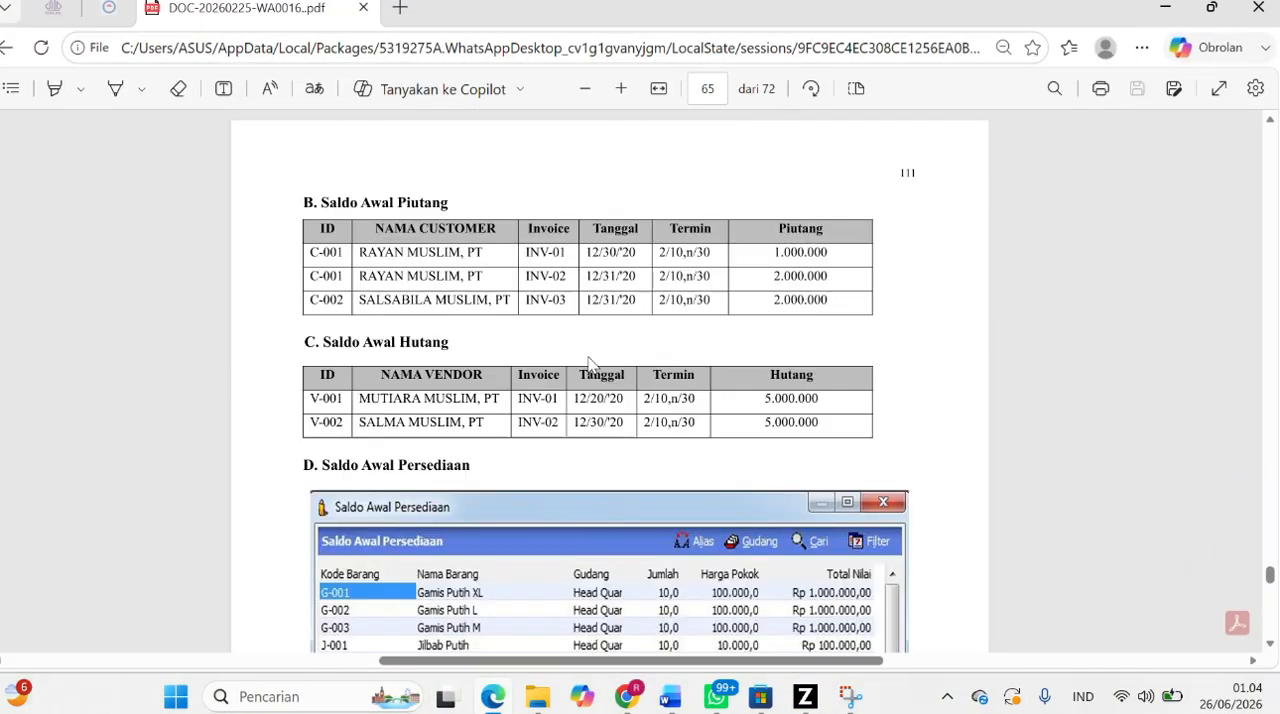
drag(322, 202, 448, 202)
drag(321, 342, 450, 341)
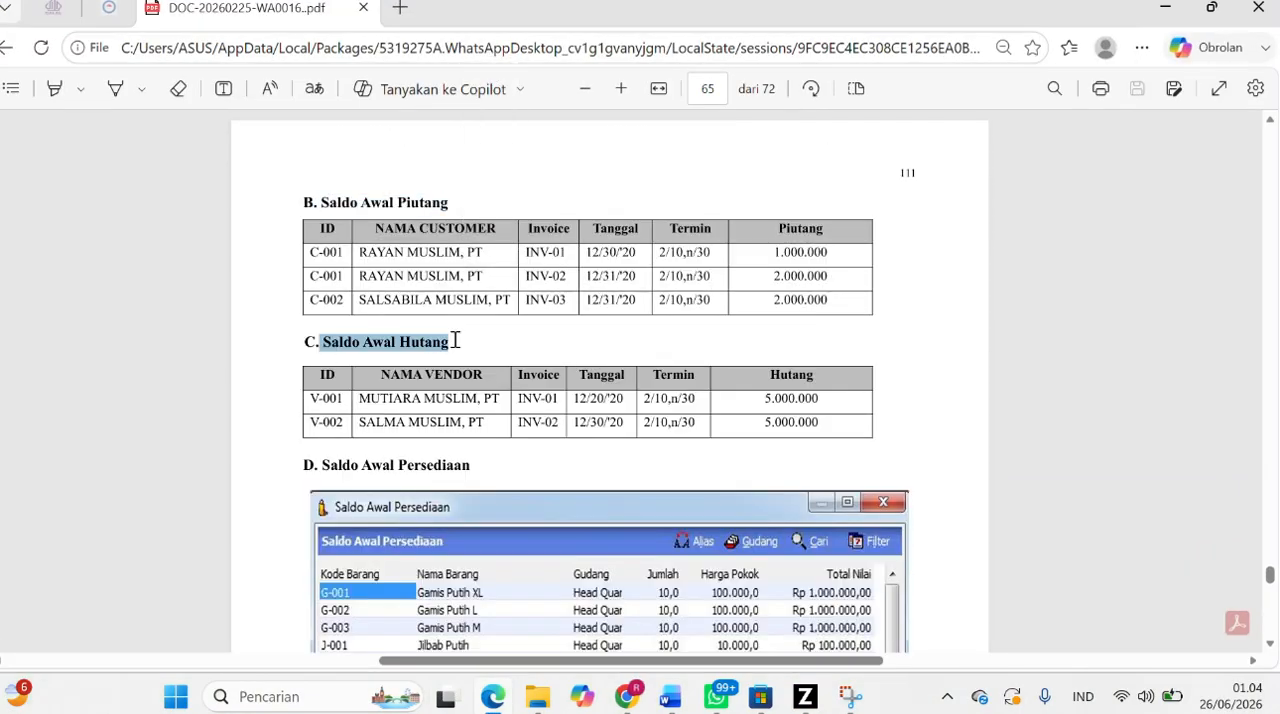
click(357, 198)
- Return to Zahir and start a new Saldo Awal Piutang Usaha entry for customer RAYAN MUSLIM,PT
click(805, 697)
mouse_move(460, 199)
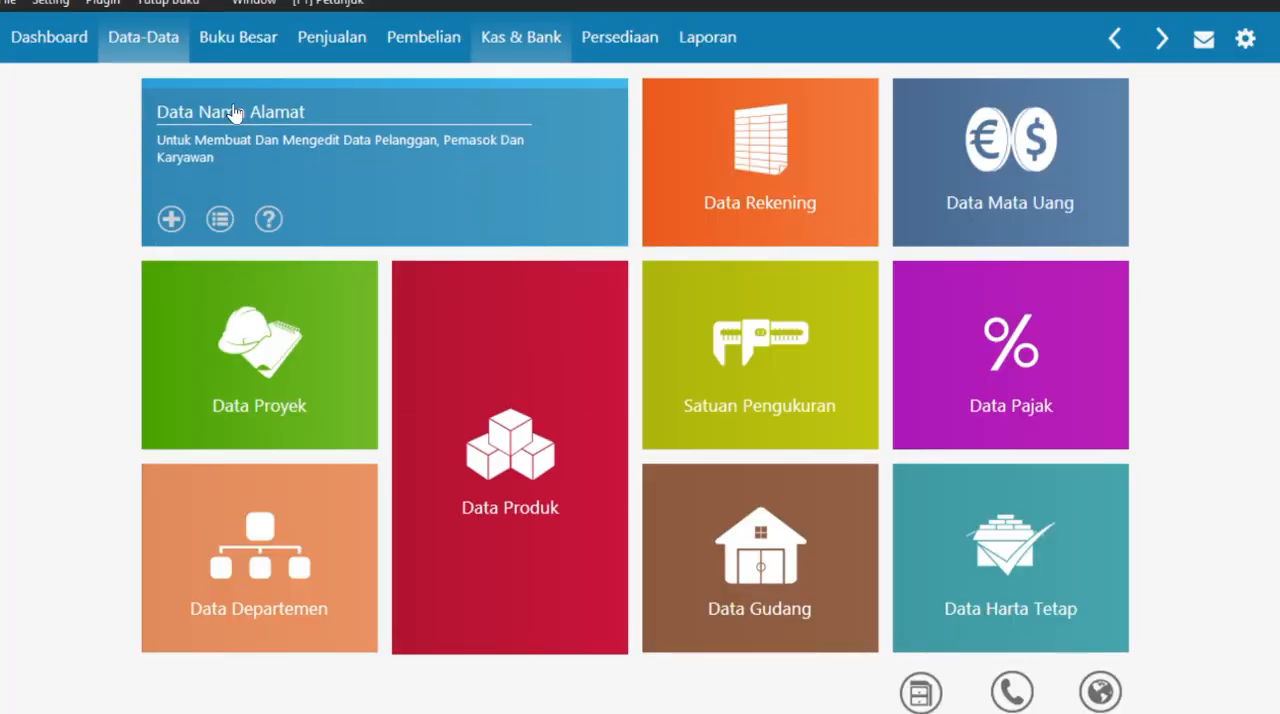
click(50, 3)
mouse_move(100, 82)
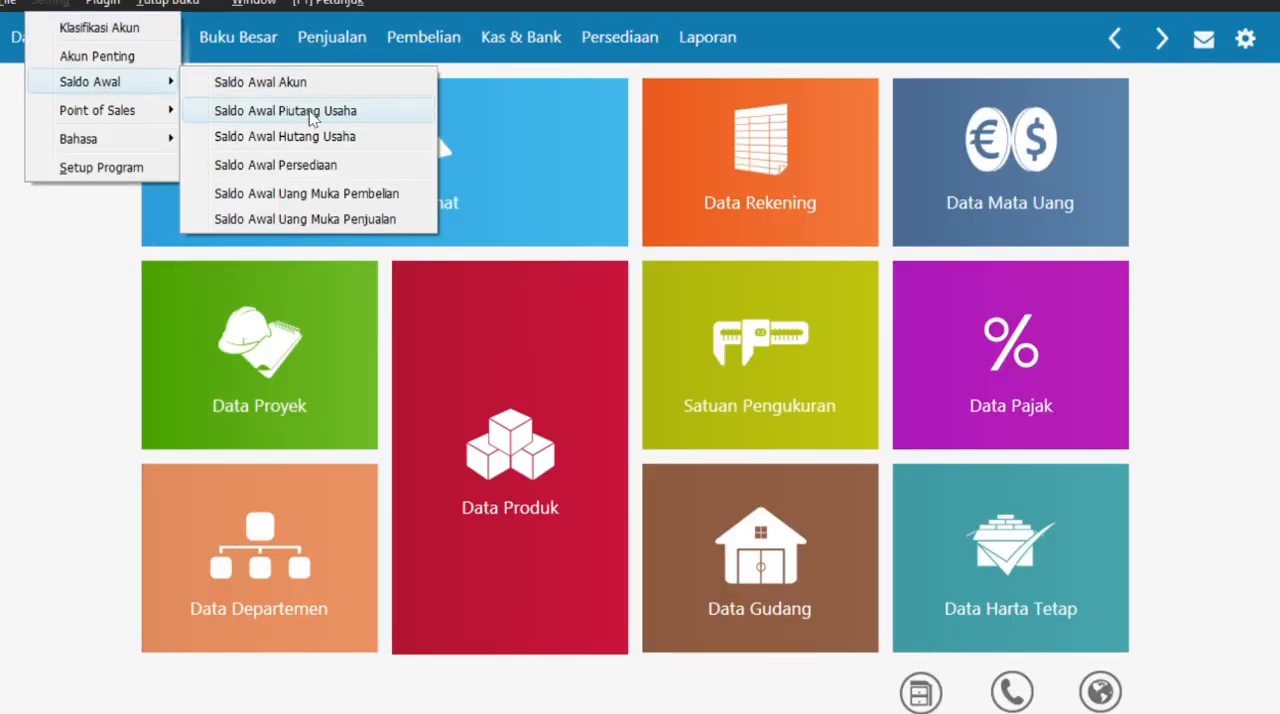
click(313, 111)
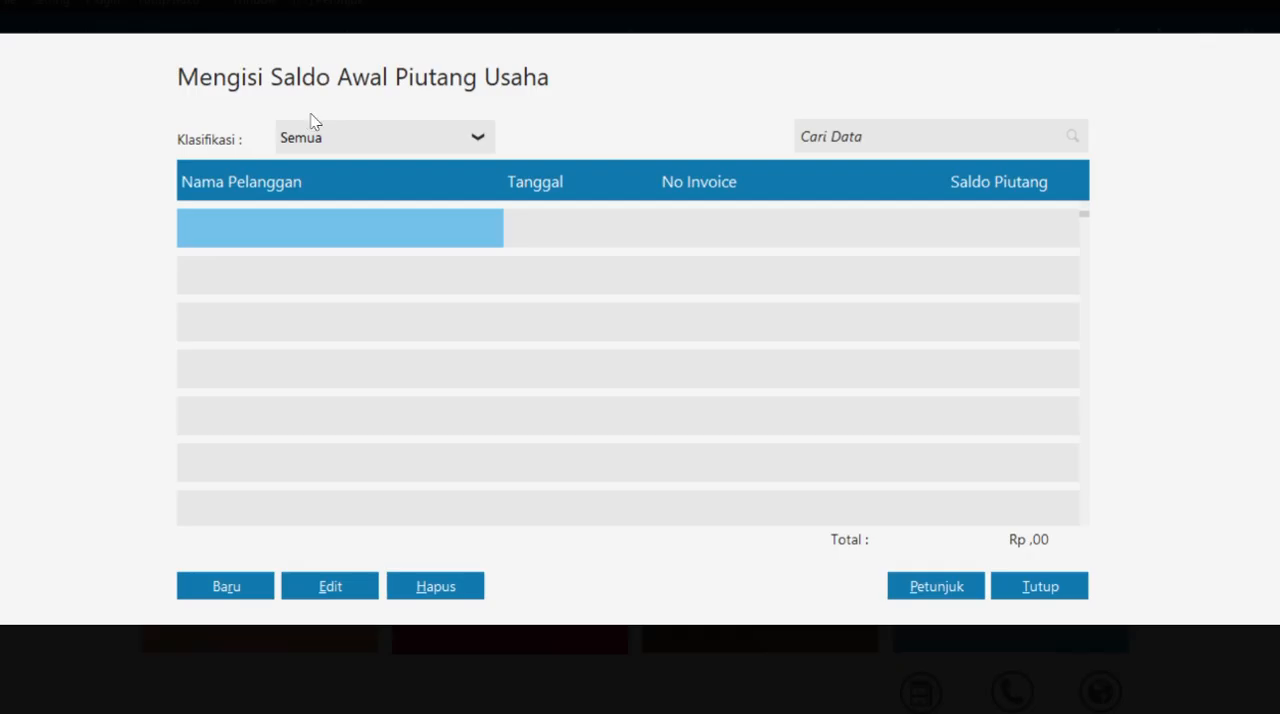
click(217, 585)
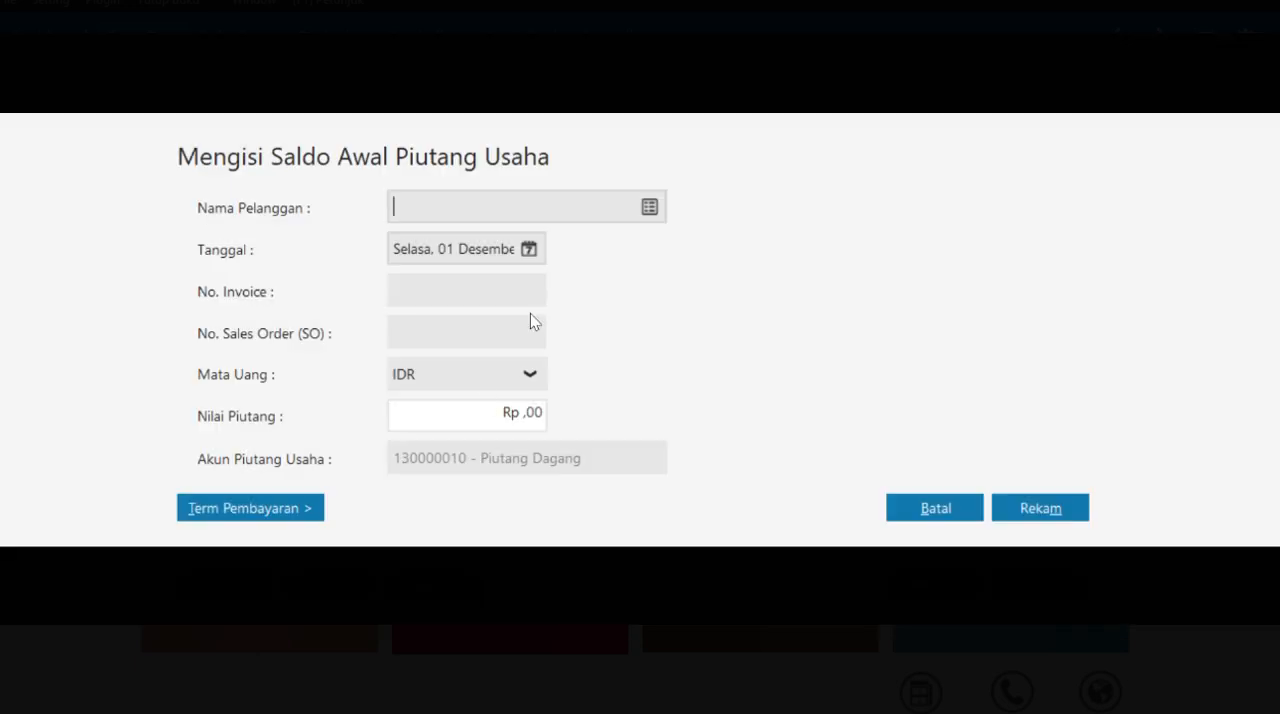
click(650, 207)
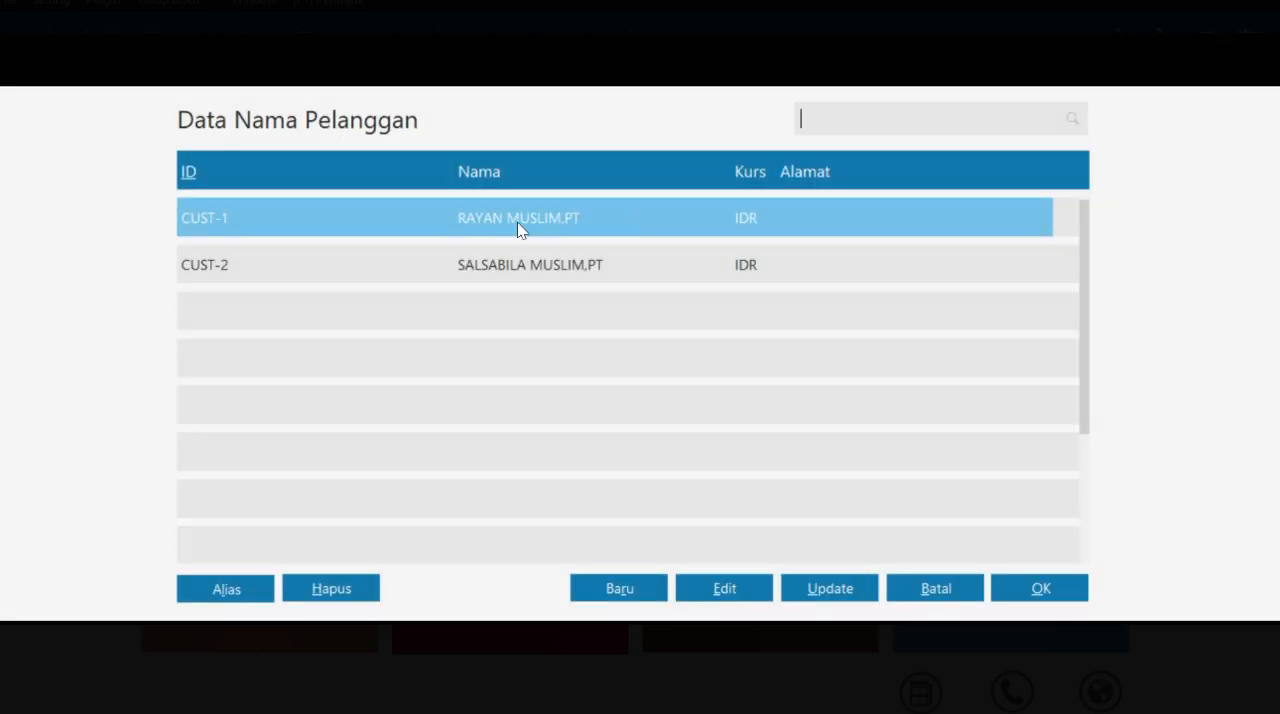
click(1020, 588)
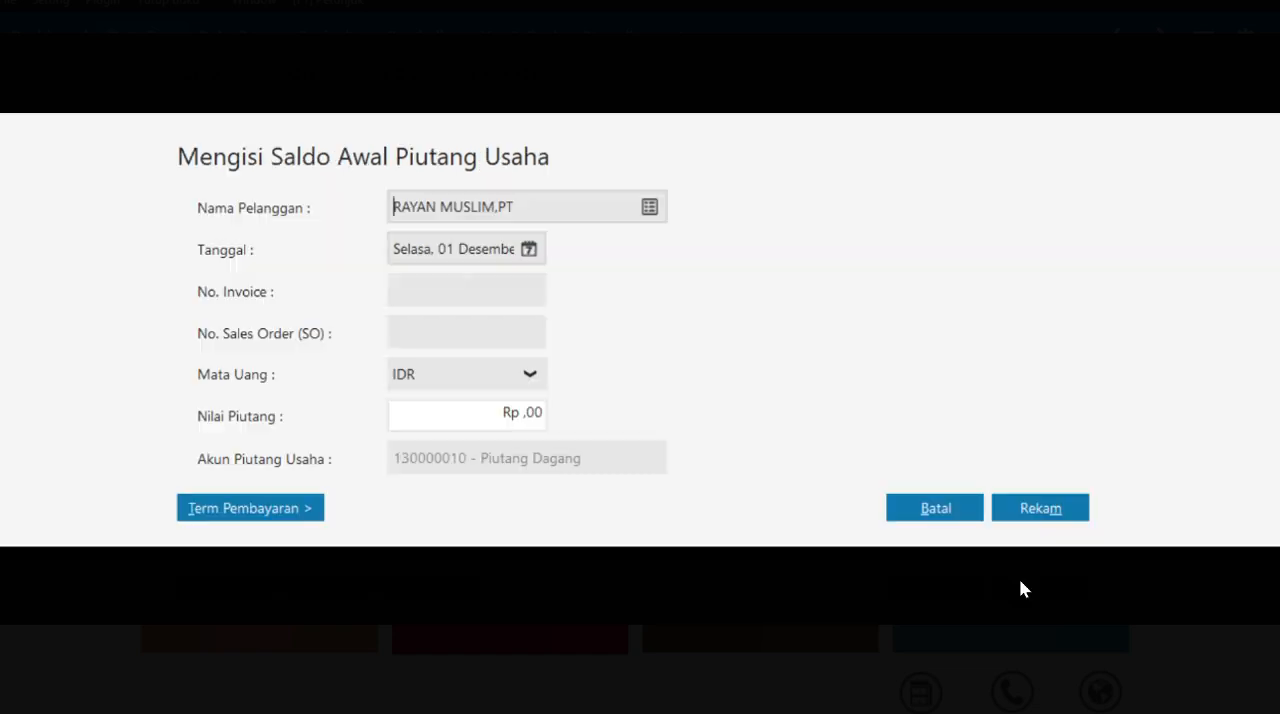
- Switch to the case PDF and check the date of RAYAN MUSLIM, PT's invoice INV-01
key(alt+Tab)
double_click(588, 252)
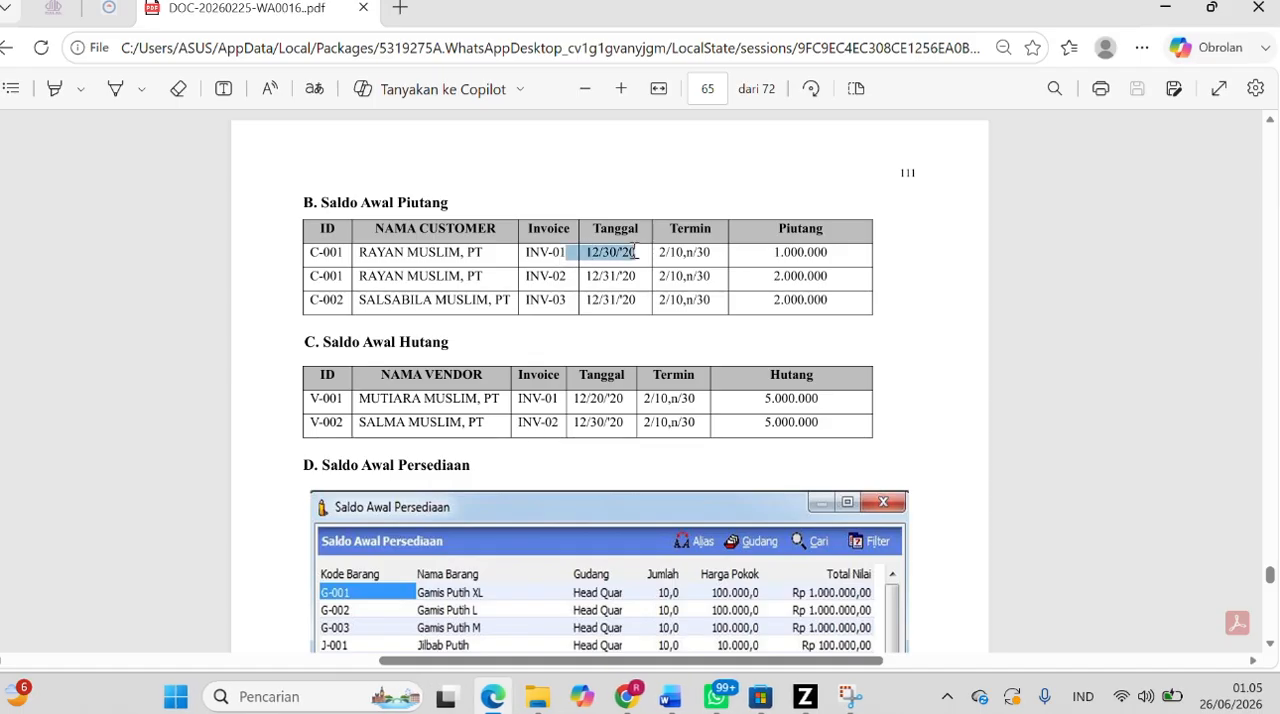
click(622, 262)
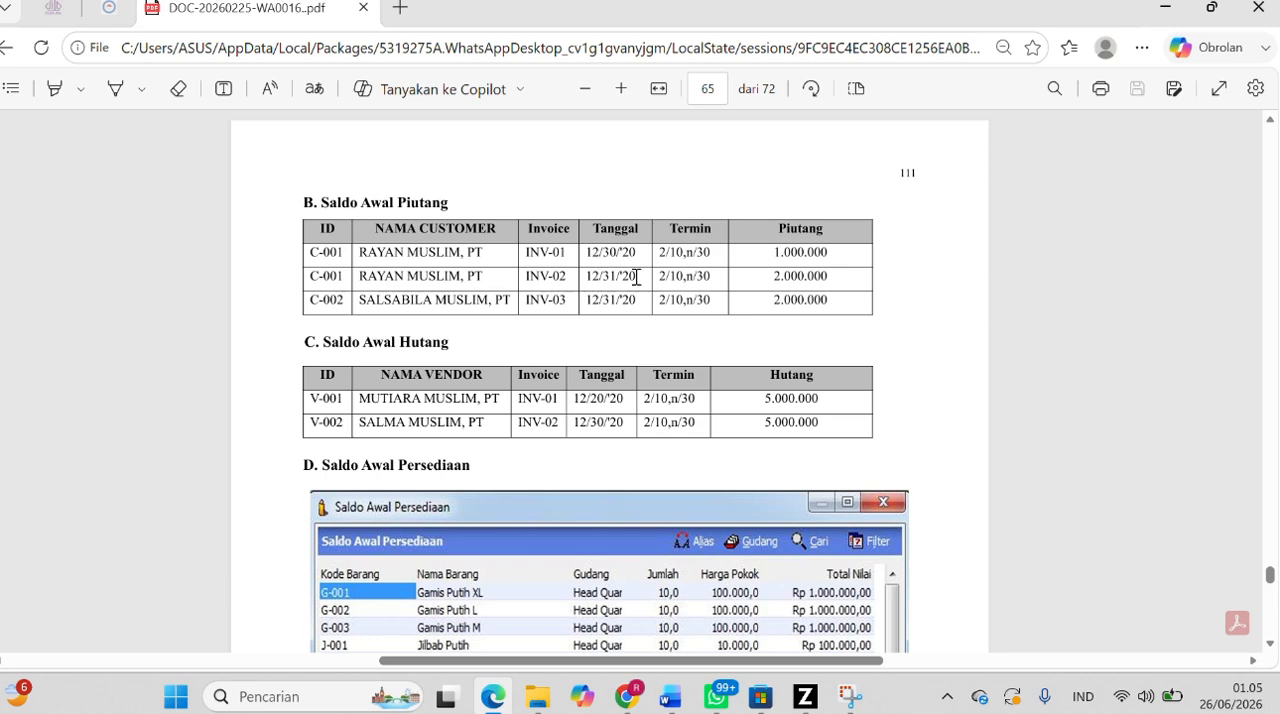
- Return to Zahir and set the date of RAYAN MUSLIM,PT's receivable entry to 30 December 2020
click(805, 696)
click(424, 250)
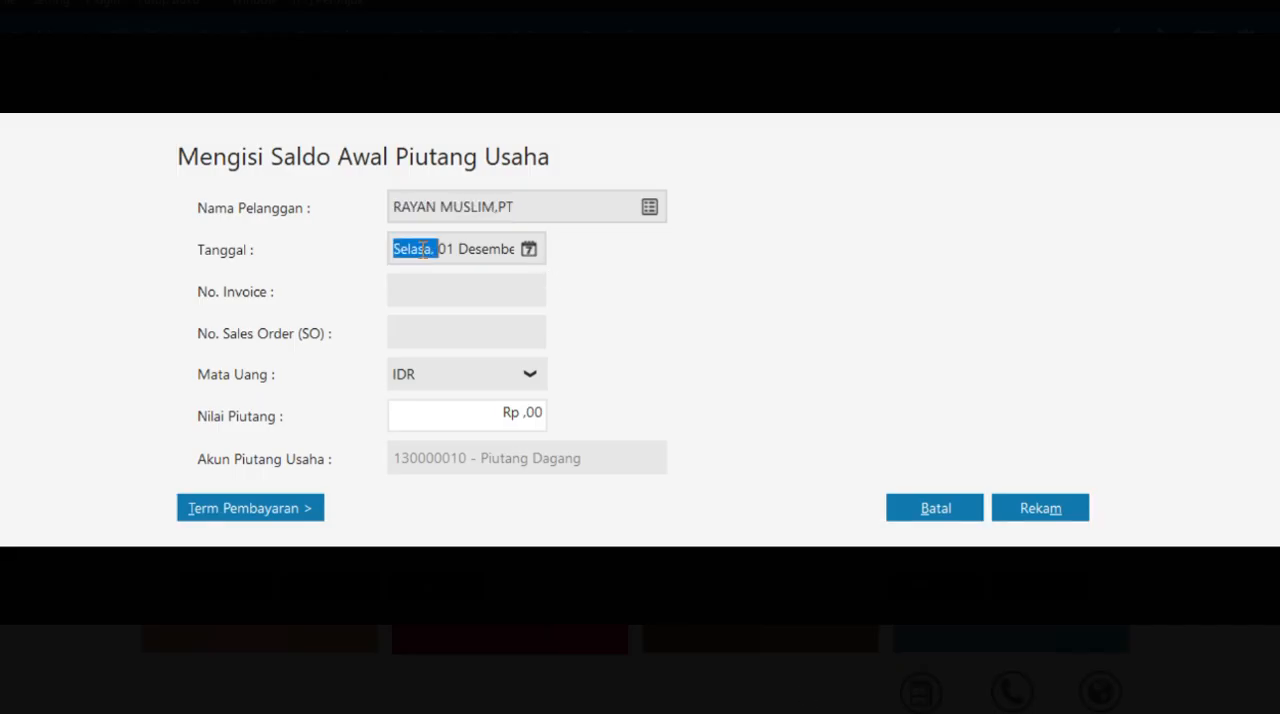
click(520, 257)
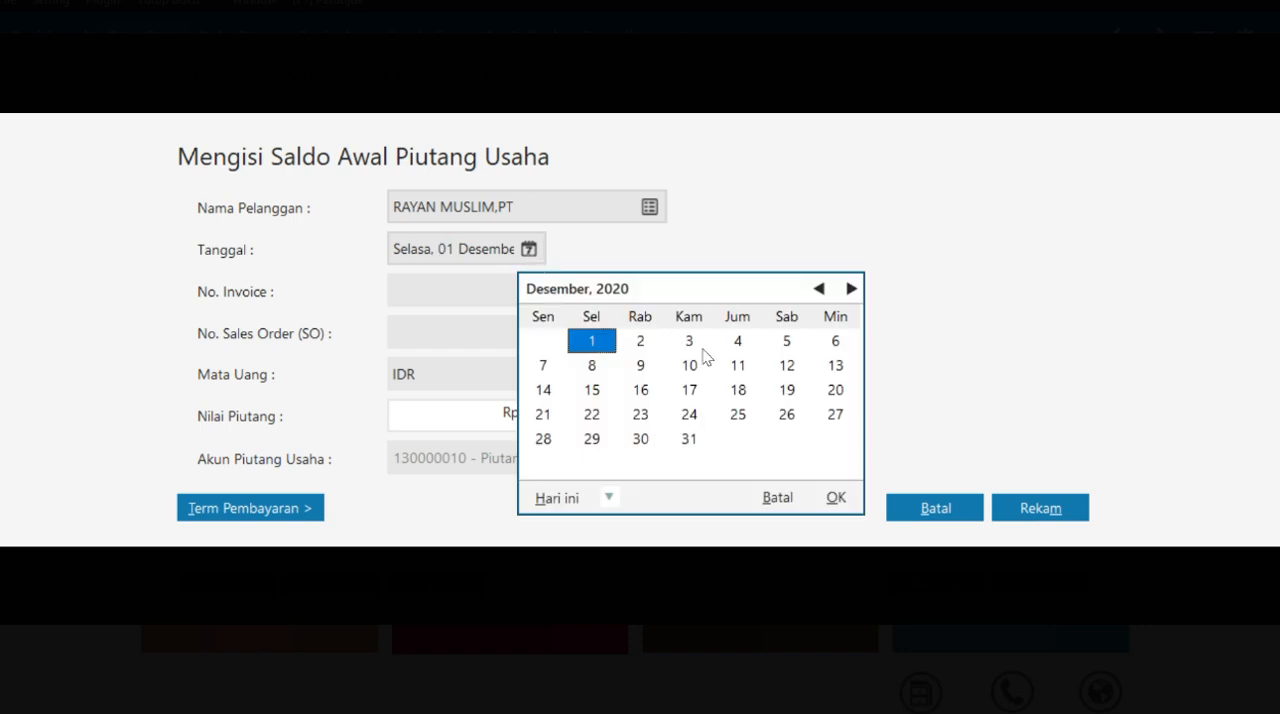
click(788, 367)
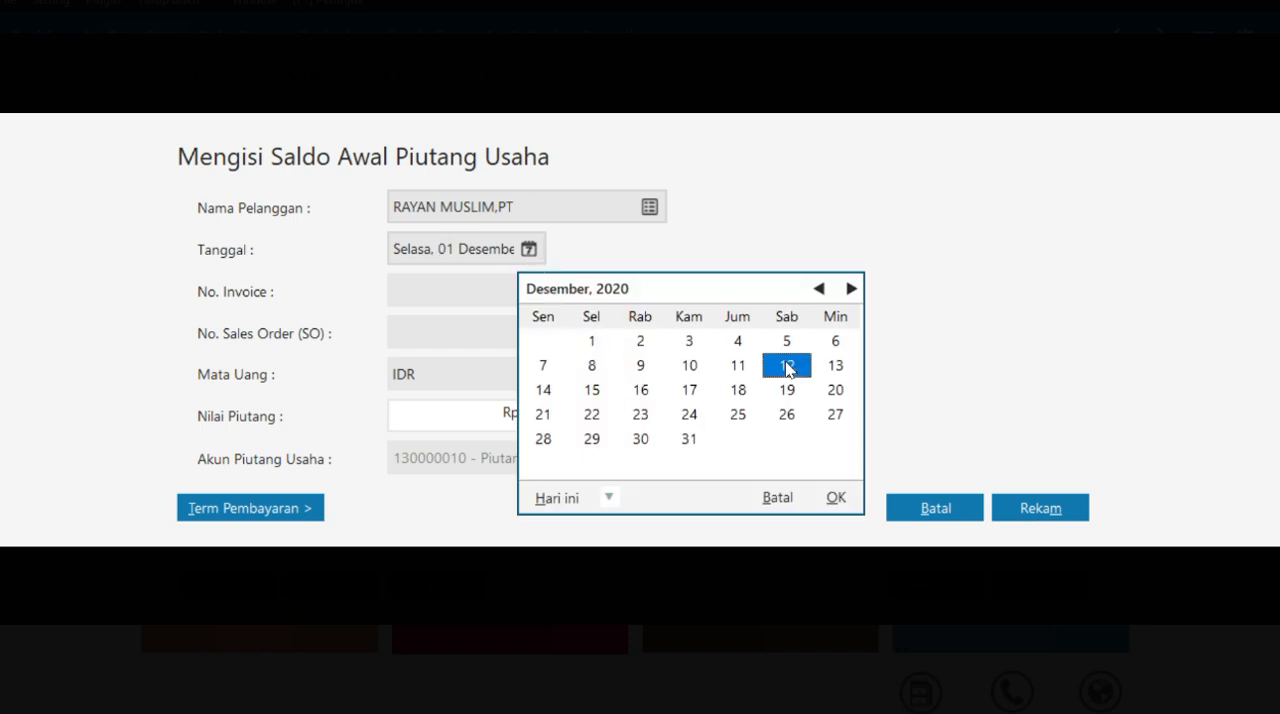
click(643, 440)
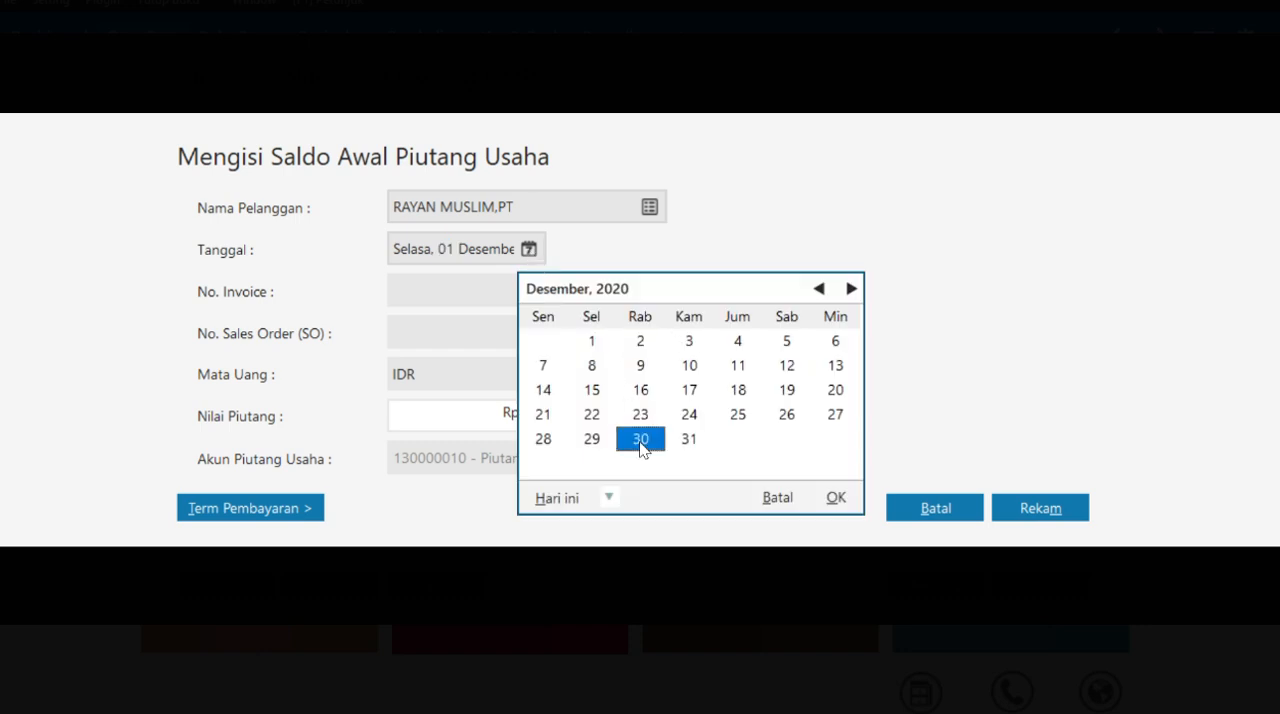
click(835, 497)
- Copy invoice number INV-01 from the Saldo Awal Piutang table in the case PDF into the entry's No. Invoice in Zahir
key(alt+Tab)
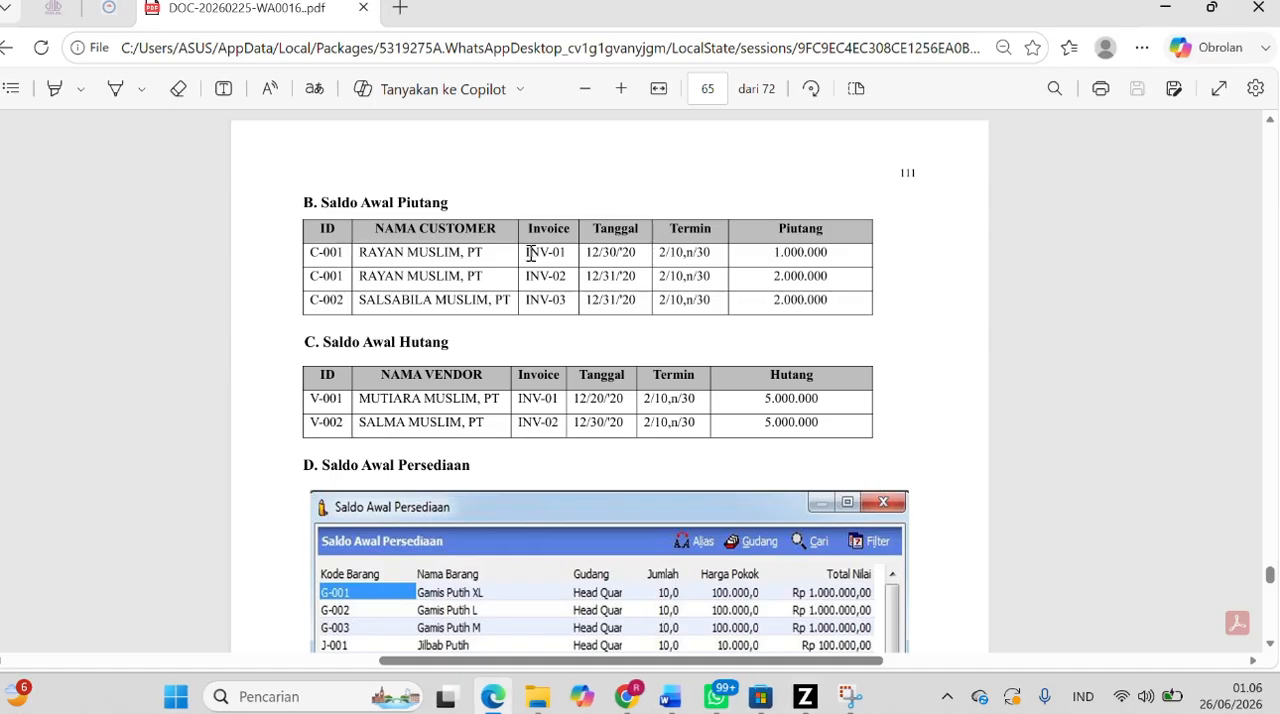
drag(530, 252, 566, 252)
key(ctrl+c)
key(alt+Tab)
key(ctrl+v)
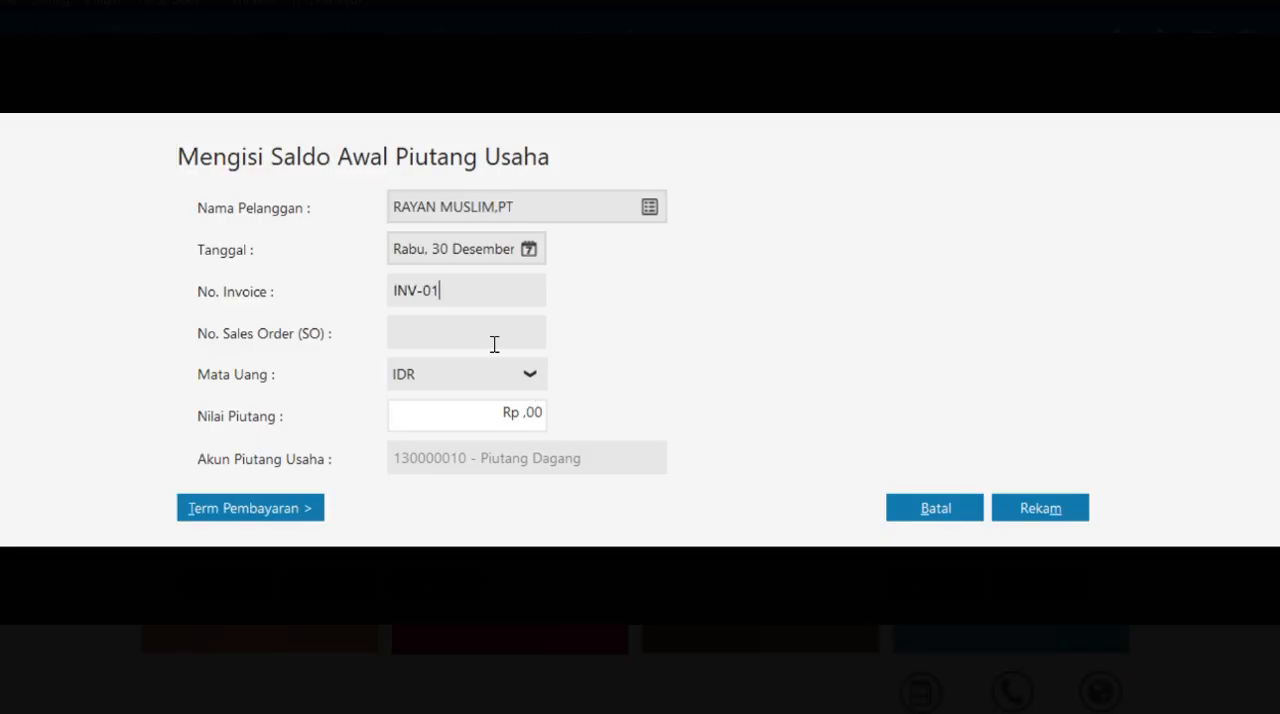
- Copy INV-01's Piutang amount from the case PDF and enter 1.000.000 as the Nilai Piutang in Zahir
click(523, 413)
key(alt+Tab)
drag(775, 252, 828, 254)
key(ctrl+c)
key(alt+Tab)
key(ctrl+v)
- Expand the entry's payment terms, check INV-01's Termin in the case PDF and return to Zahir
click(296, 510)
key(alt+Tab)
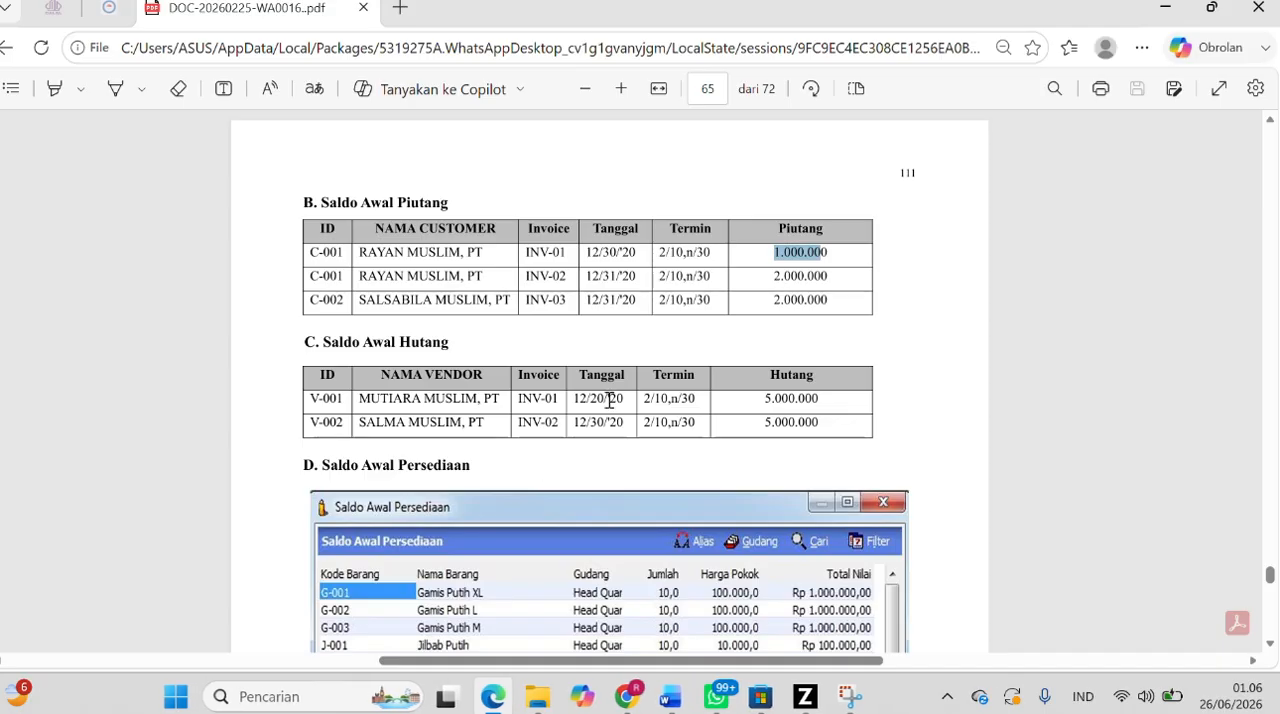
click(529, 16)
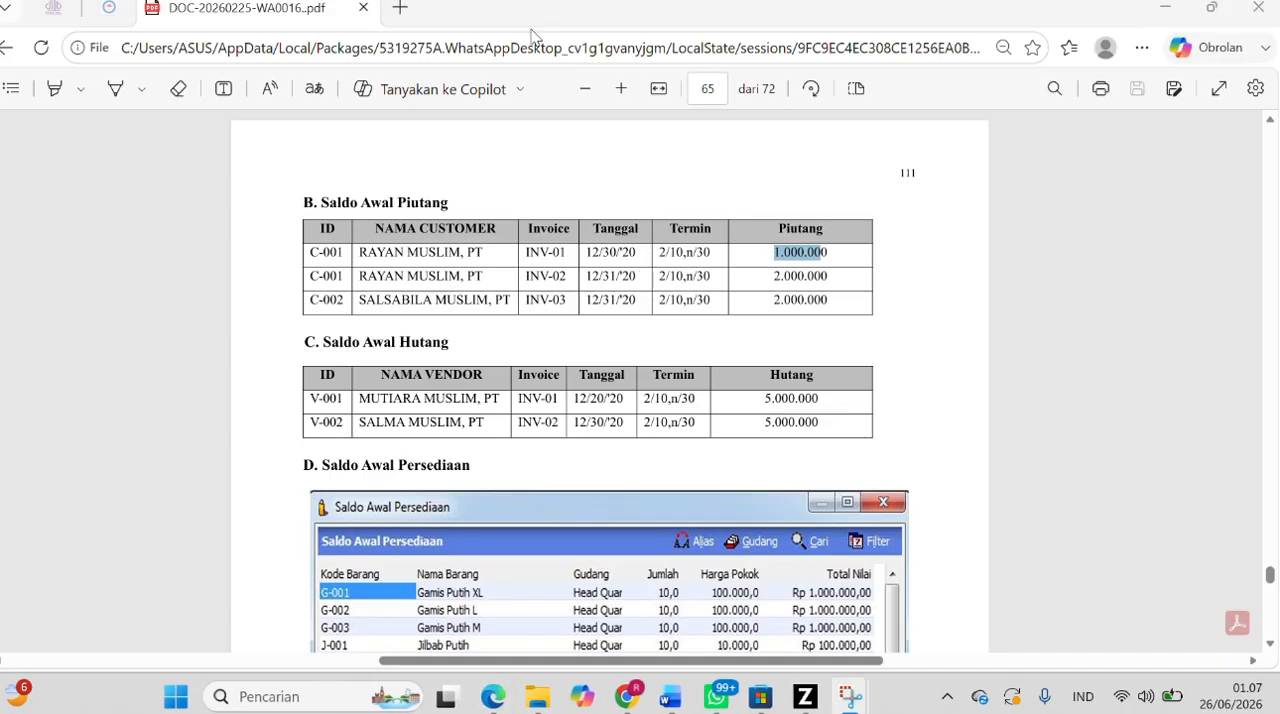
drag(655, 258, 715, 252)
click(677, 254)
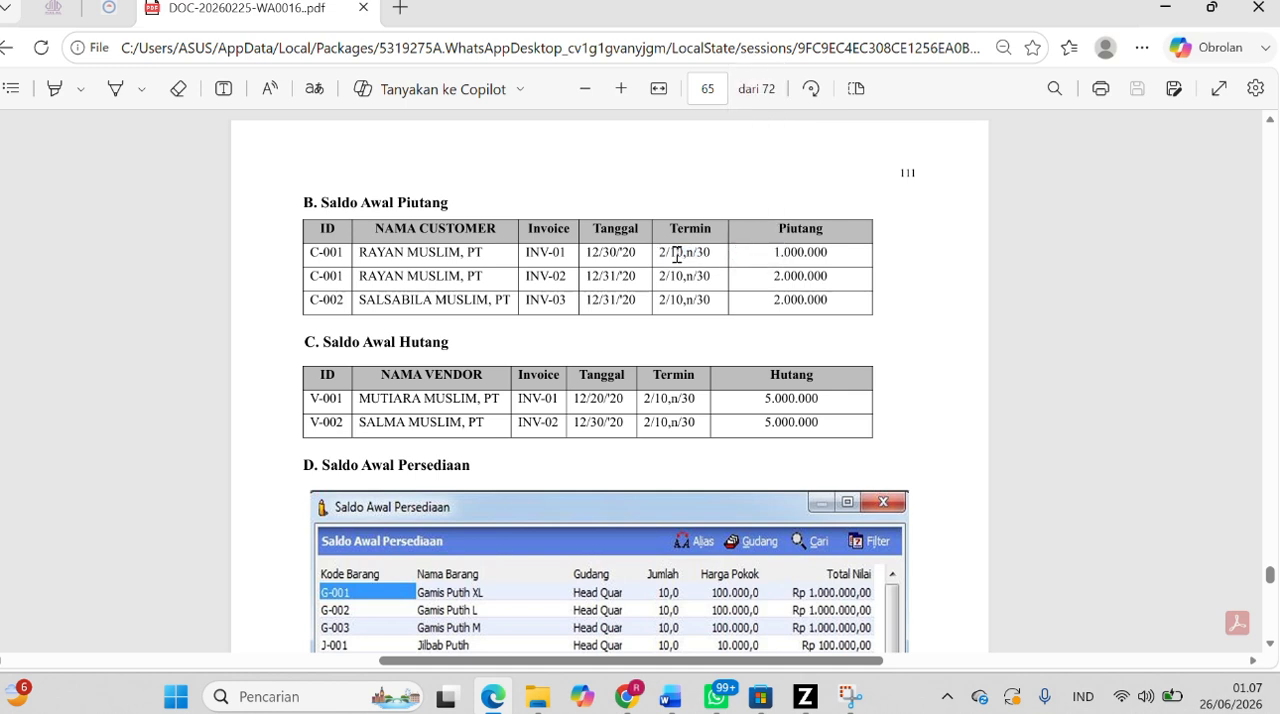
click(764, 692)
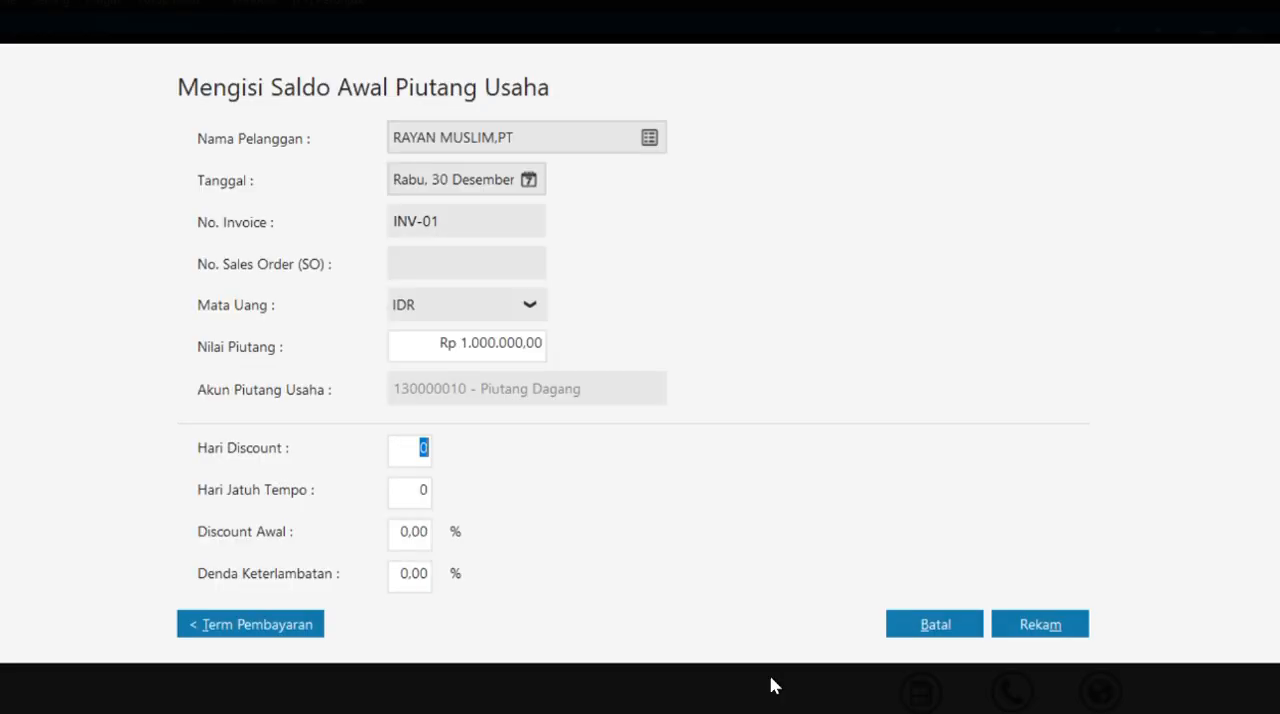
- Set INV-01's Hari Discount to 10, Hari Jatuh Tempo to 30 and Discount Awal to 2%, and record the entry
text(10)
click(417, 494)
text(30)
click(404, 532)
text(2)
click(1036, 620)
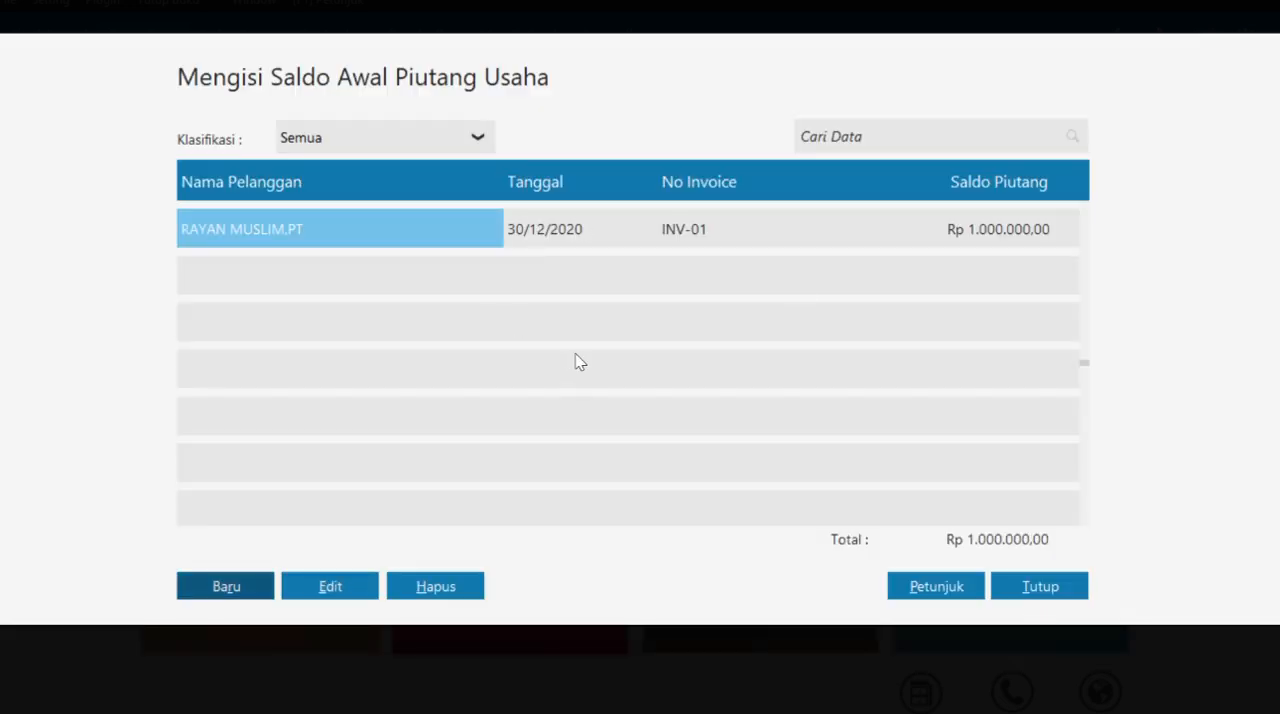
- Start a new Saldo Awal Piutang Usaha entry with SALSABILA MUSLIM,PT as the customer
click(237, 590)
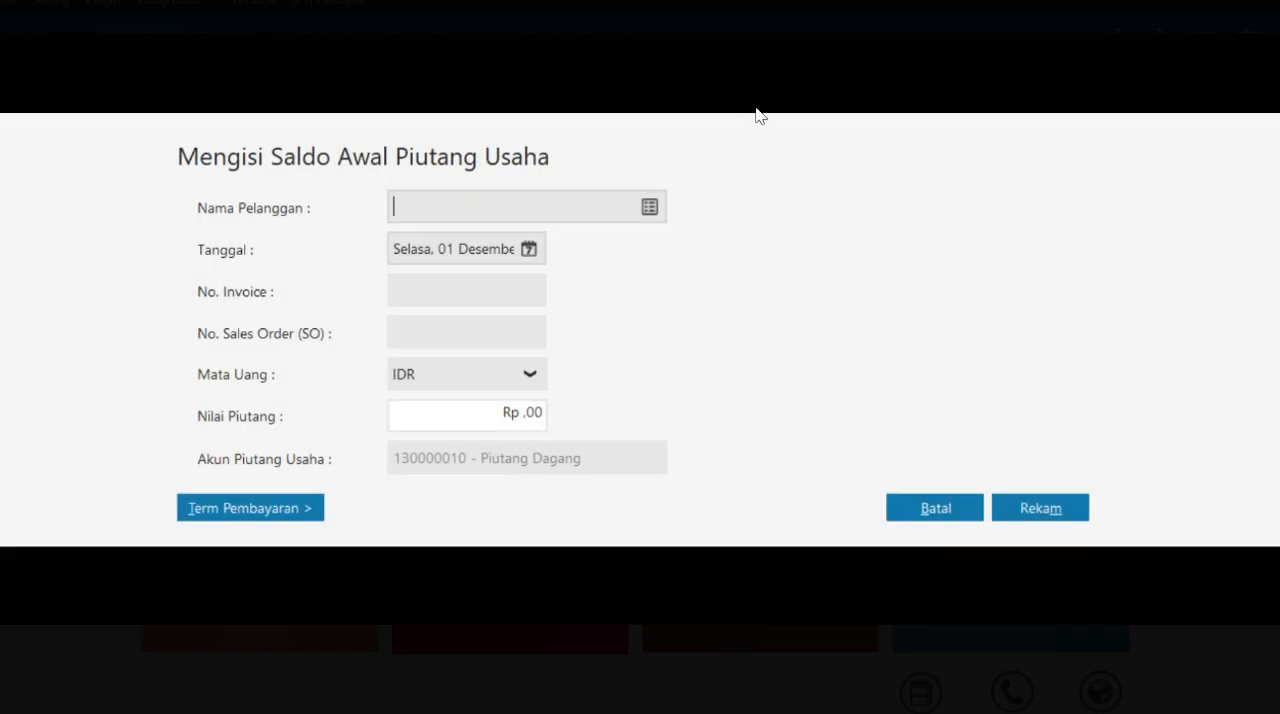
click(646, 206)
double_click(410, 277)
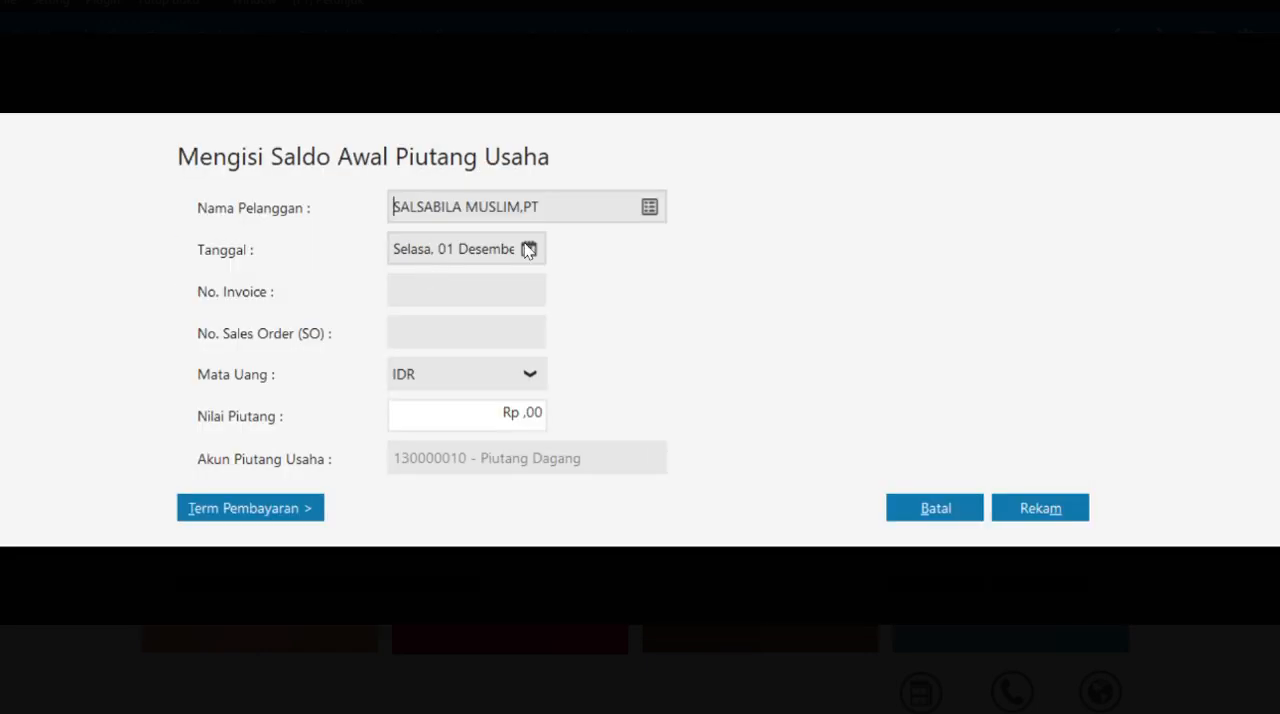
- Copy invoice number INV-02 from the case PDF and change the entry's customer to RAYAN MUSLIM,PT in Zahir
key(alt+Tab)
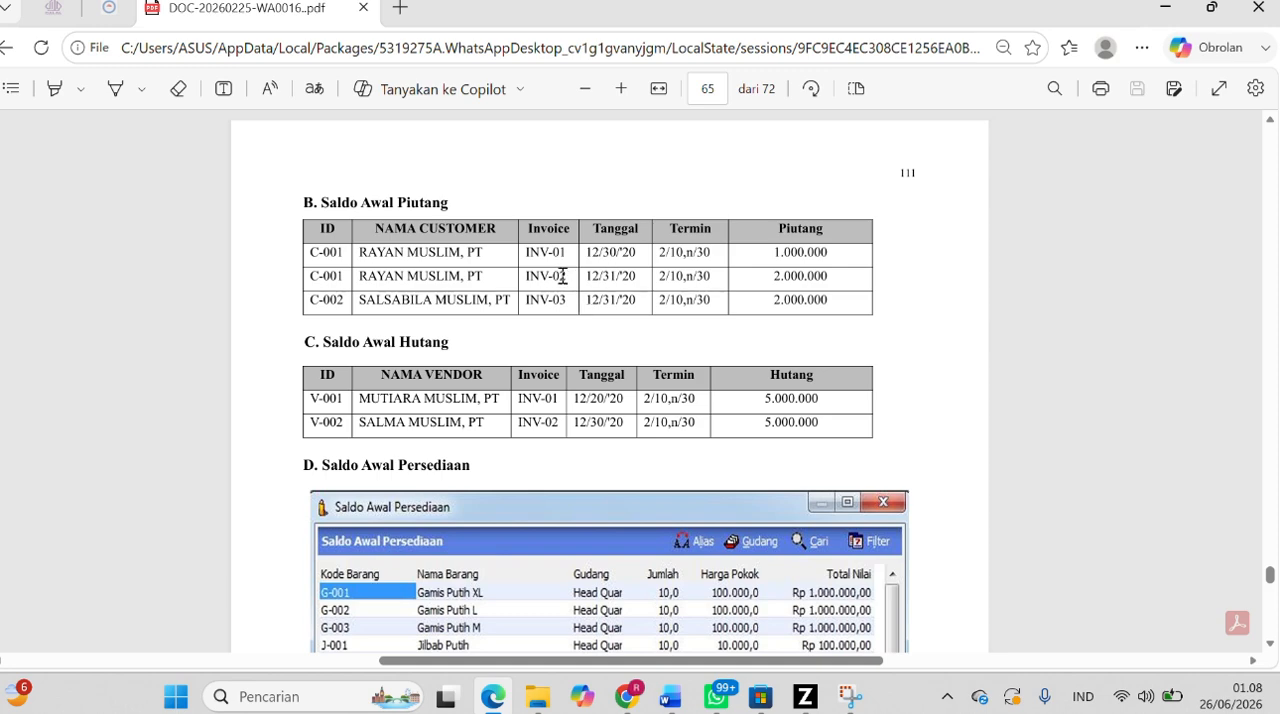
drag(566, 276, 527, 276)
key(alt+Tab)
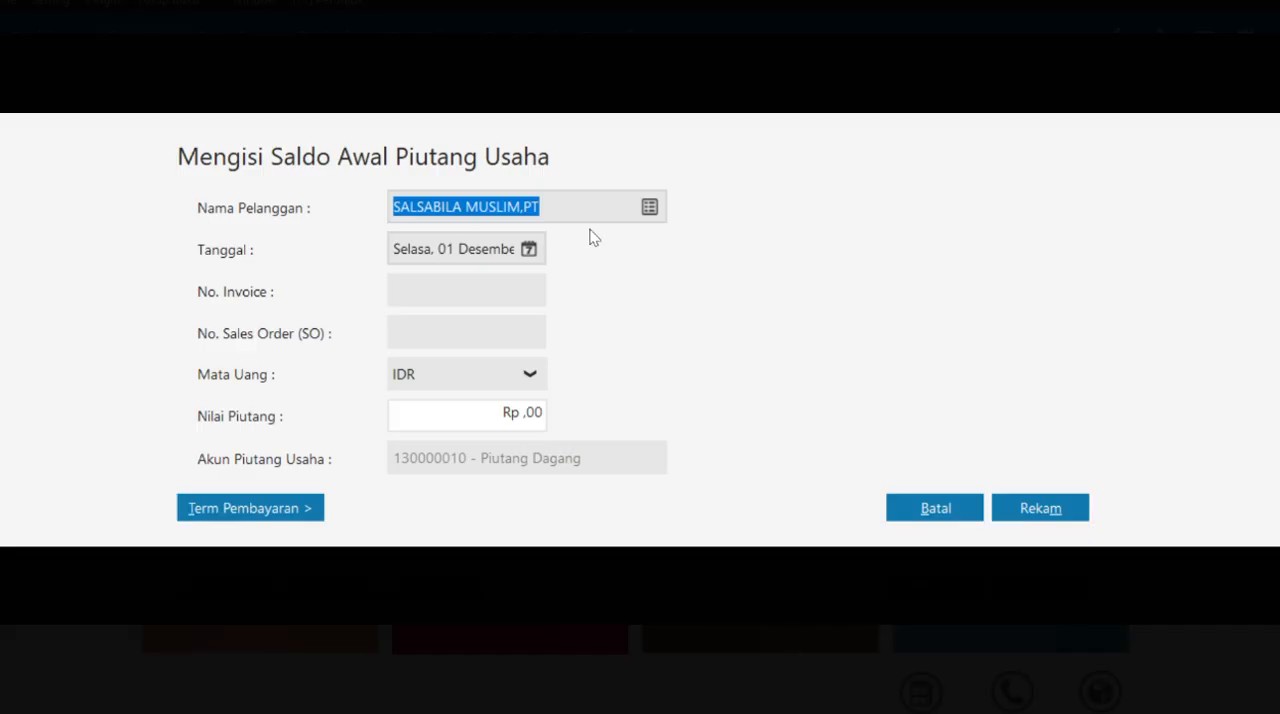
click(648, 205)
click(648, 205)
click(1000, 588)
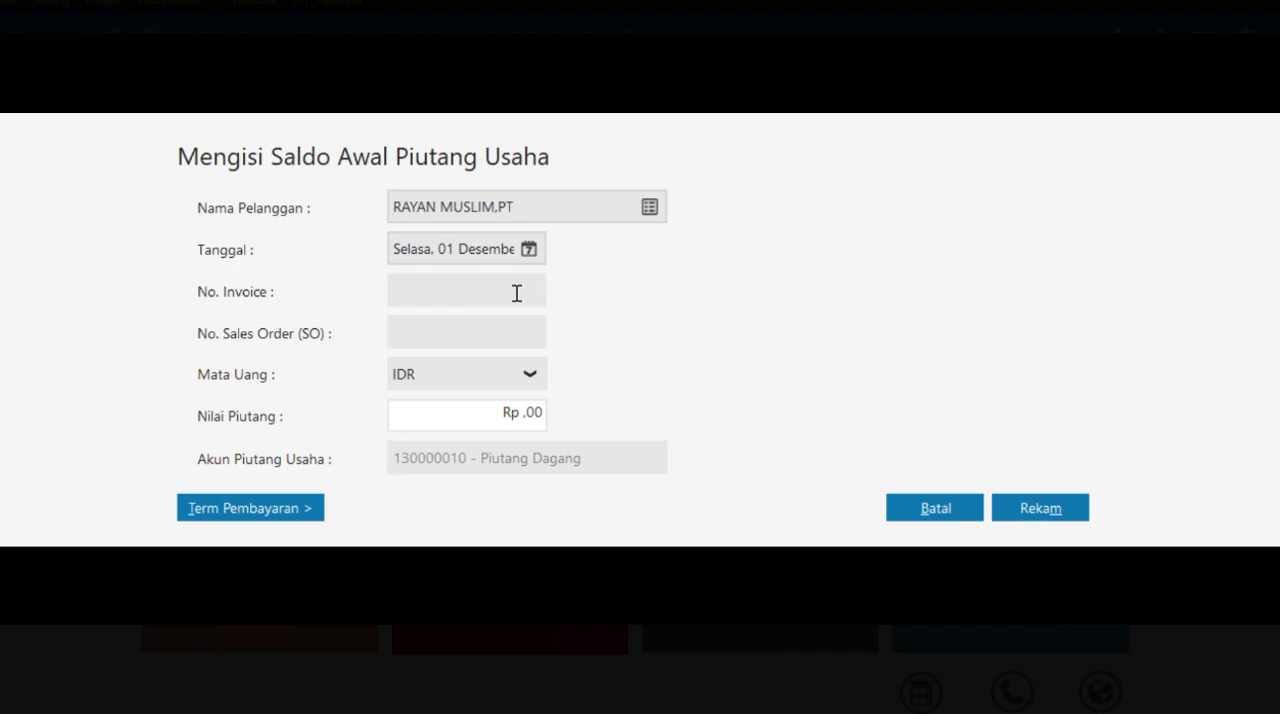
- Check the invoice date in the case PDF, then set the entry's date to 31 December 2020 and its invoice number to INV-02
key(alt+Tab)
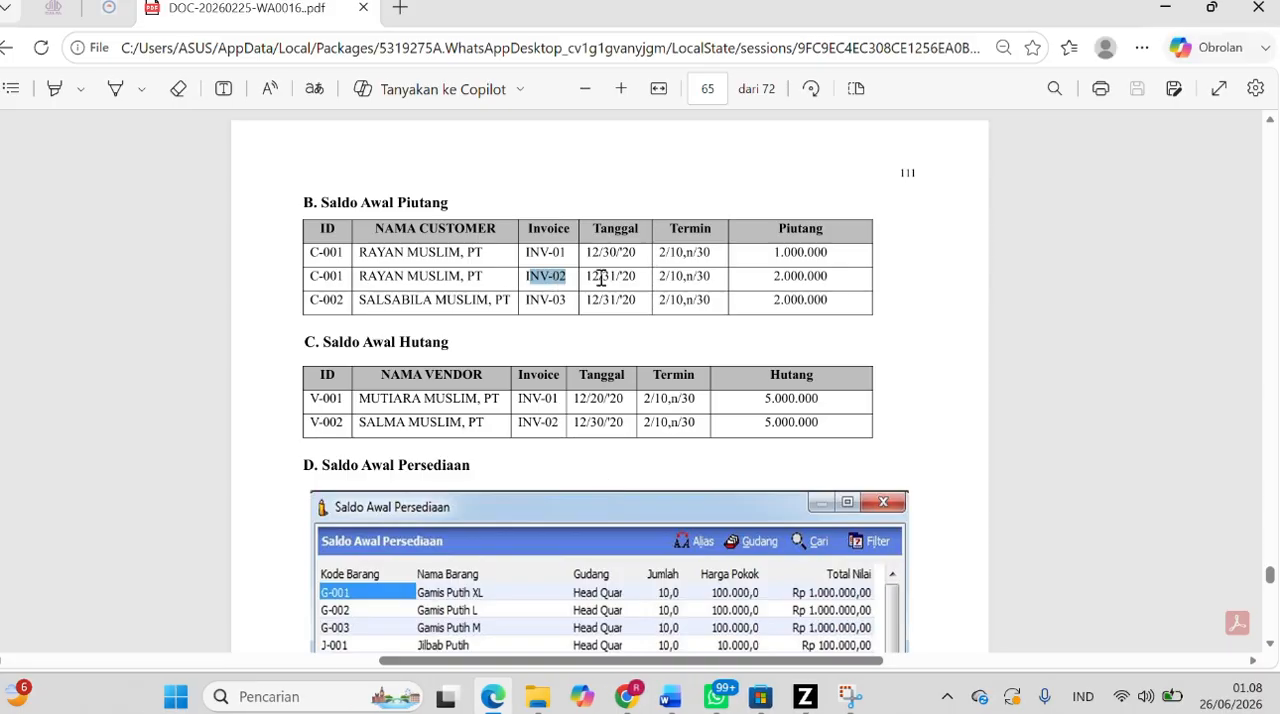
key(alt+Tab)
click(528, 249)
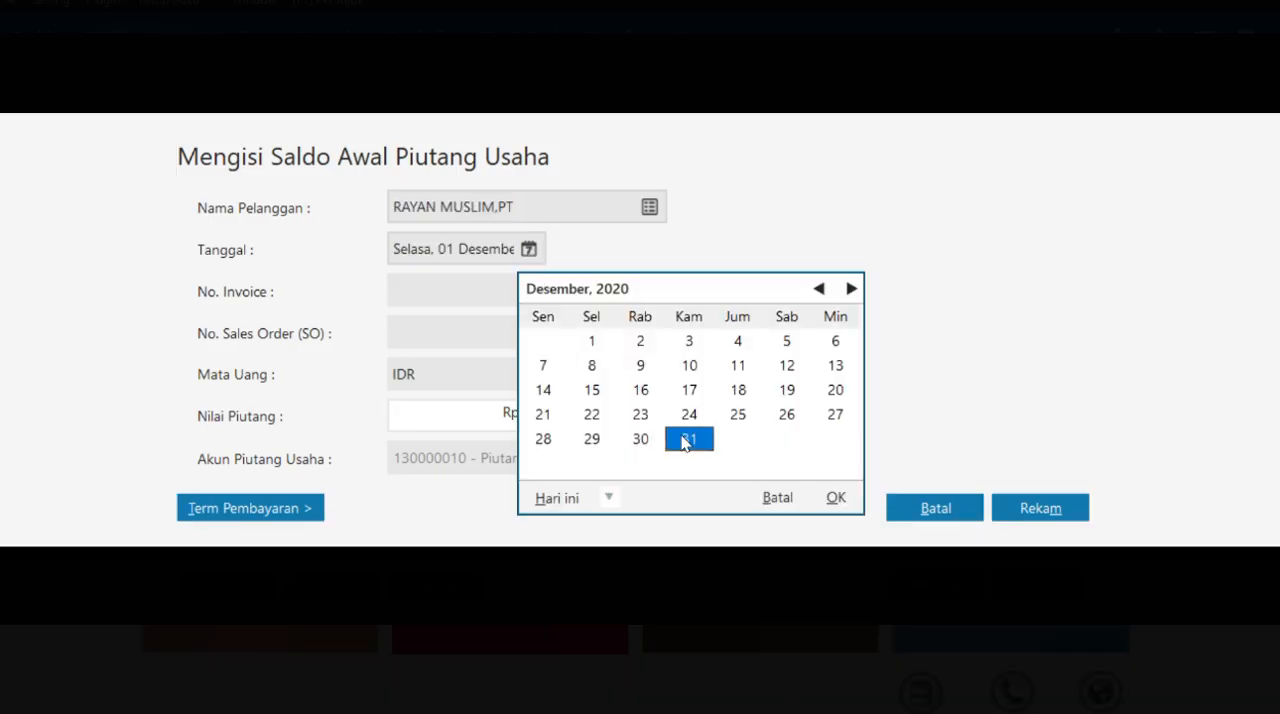
click(832, 497)
click(502, 295)
key(ctrl+v)
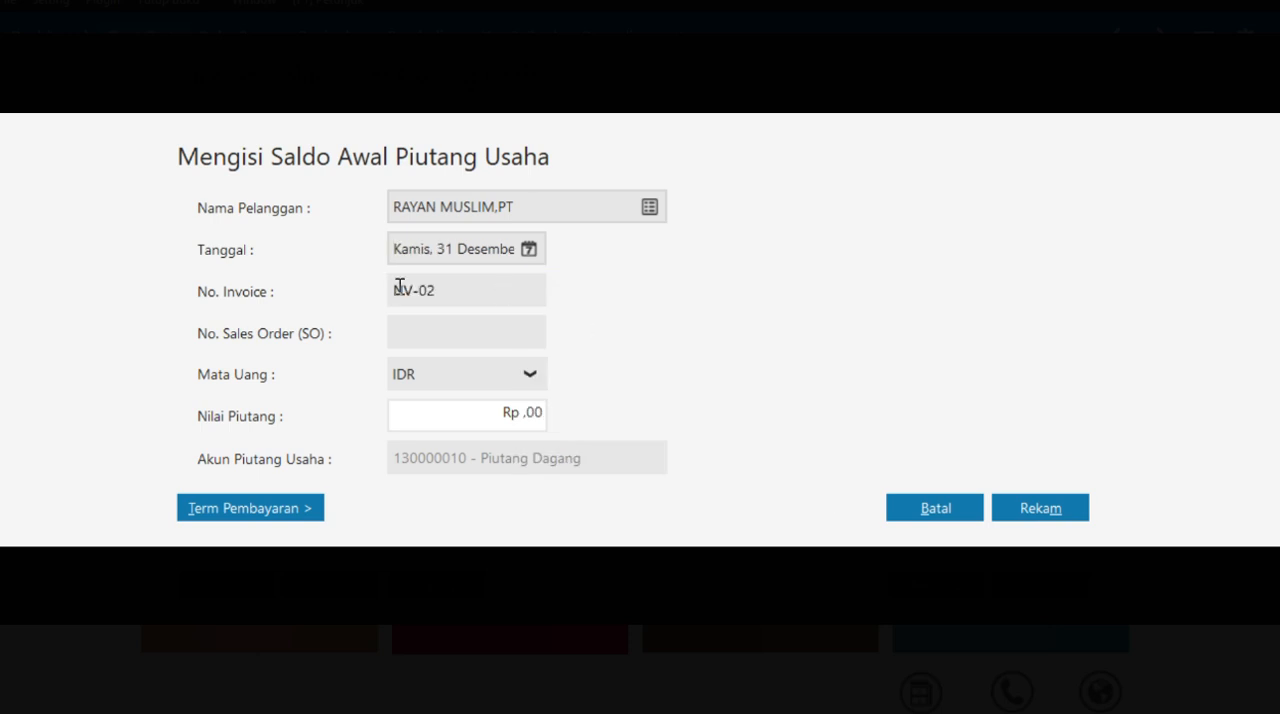
text(I)
- Enter a Nilai Piutang of 2.000.000 for INV-02 with 10 discount days, 30 due days and 2% discount, and record it
click(527, 415)
text(2000000)
click(294, 510)
text(10)
key(Tab)
text(30)
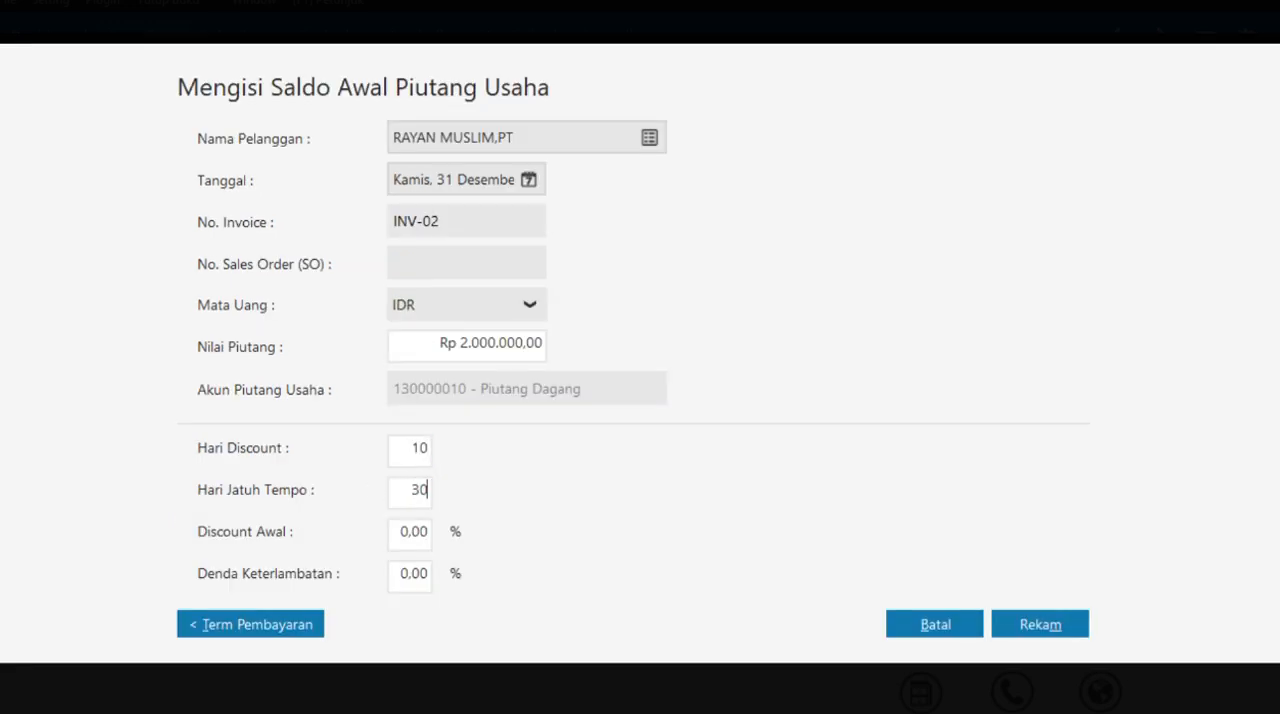
key(Tab)
text(2)
click(1018, 624)
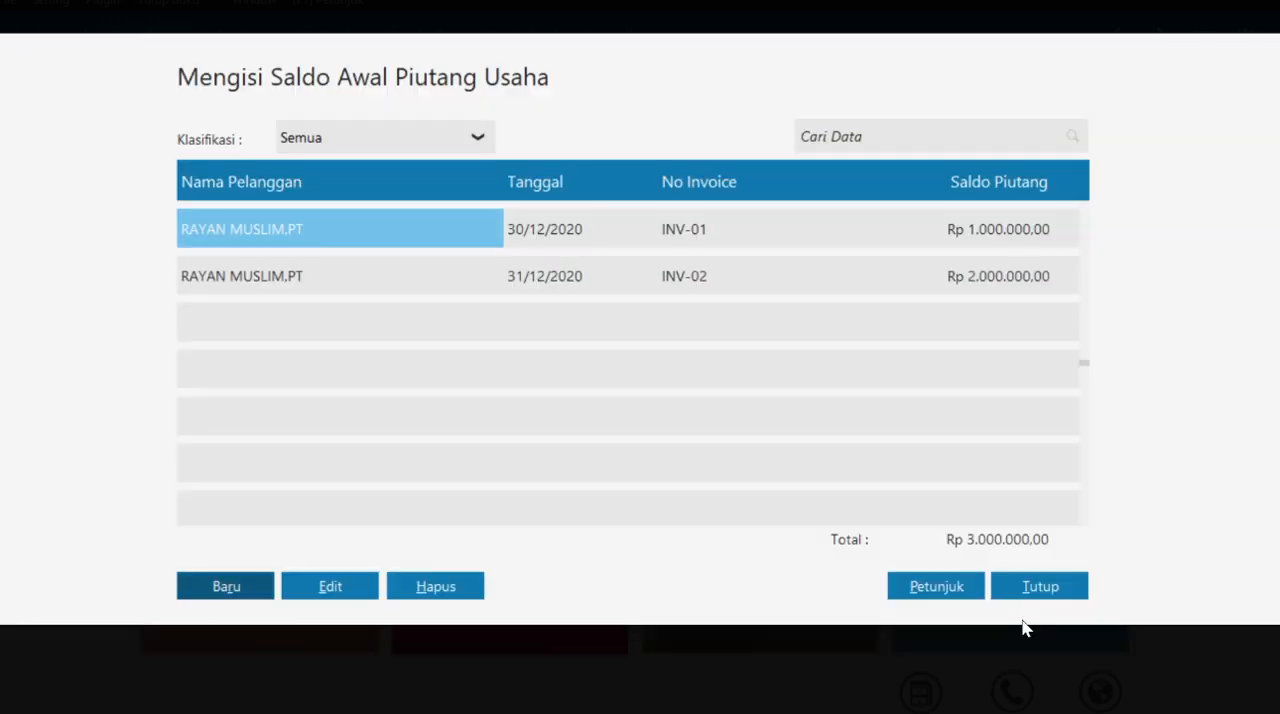
- Start another Saldo Awal Piutang Usaha entry for customer SALSABILA MUSLIM,PT
click(237, 584)
click(652, 206)
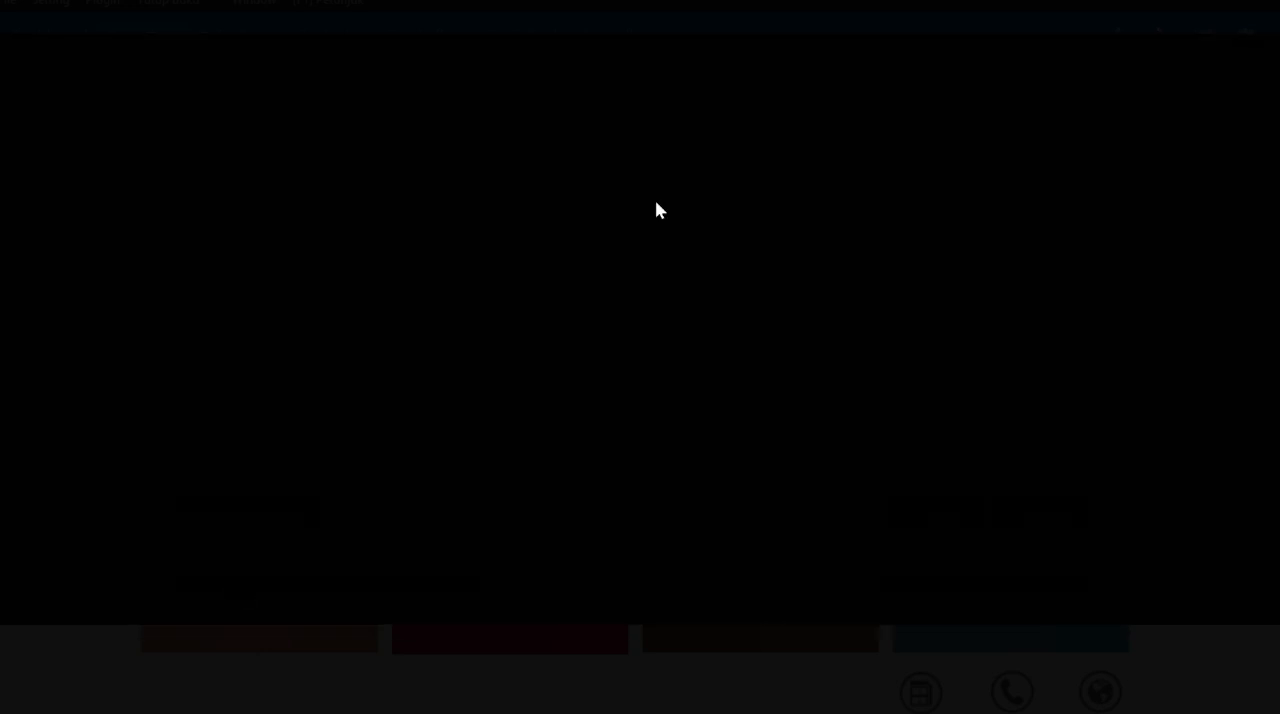
click(549, 265)
click(1040, 588)
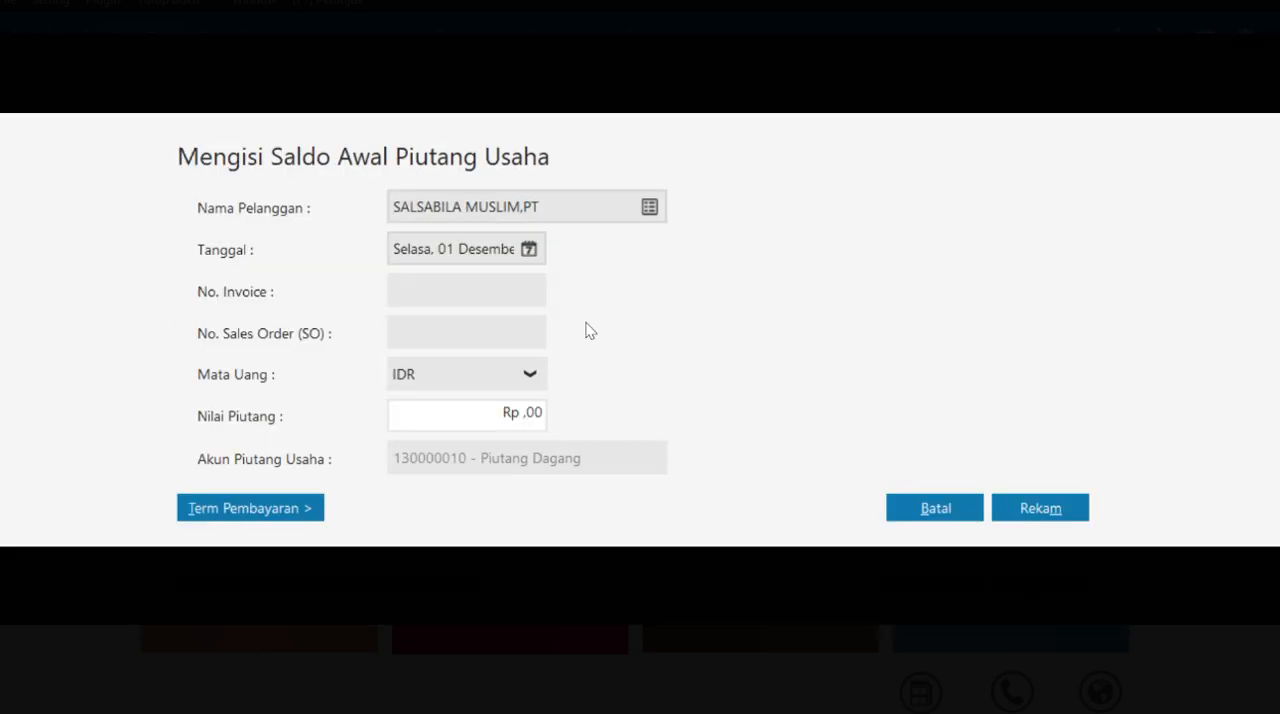
- Copy INV-03 from the case PDF and give SALSABILA MUSLIM,PT's entry that invoice number and the date 31 December 2020
key(alt+Tab)
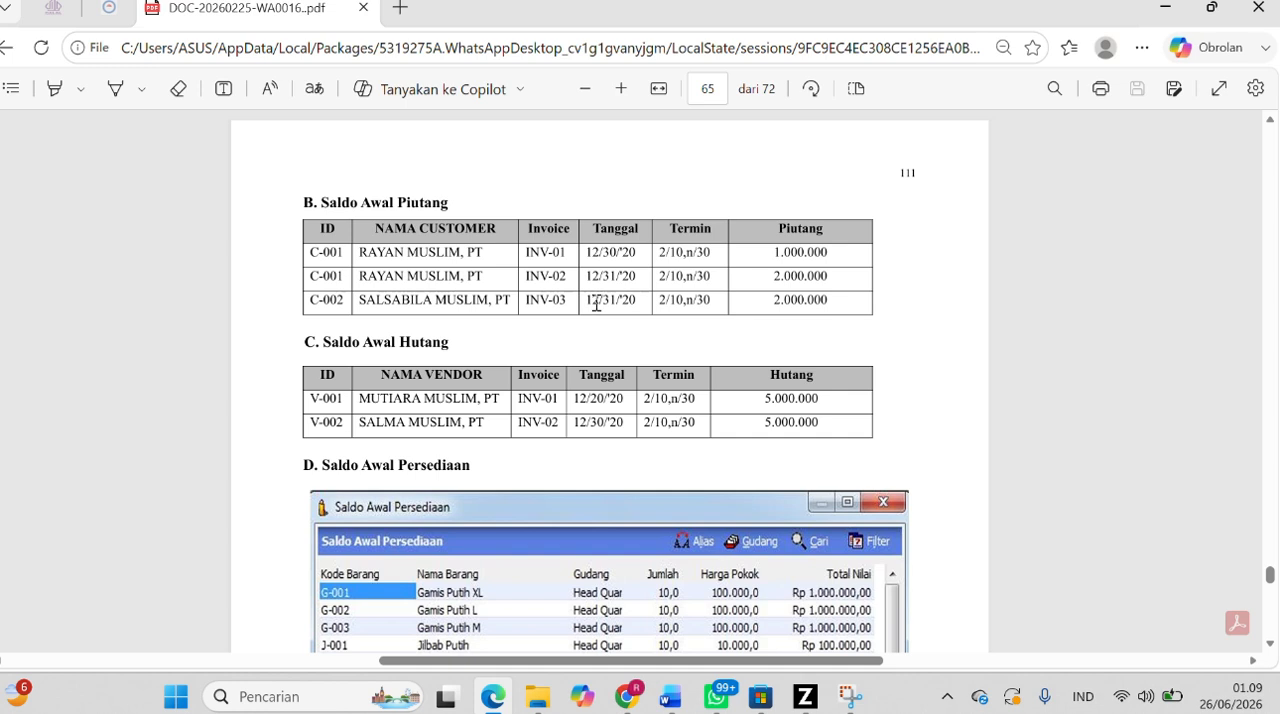
drag(580, 302, 523, 300)
key(ctrl+c)
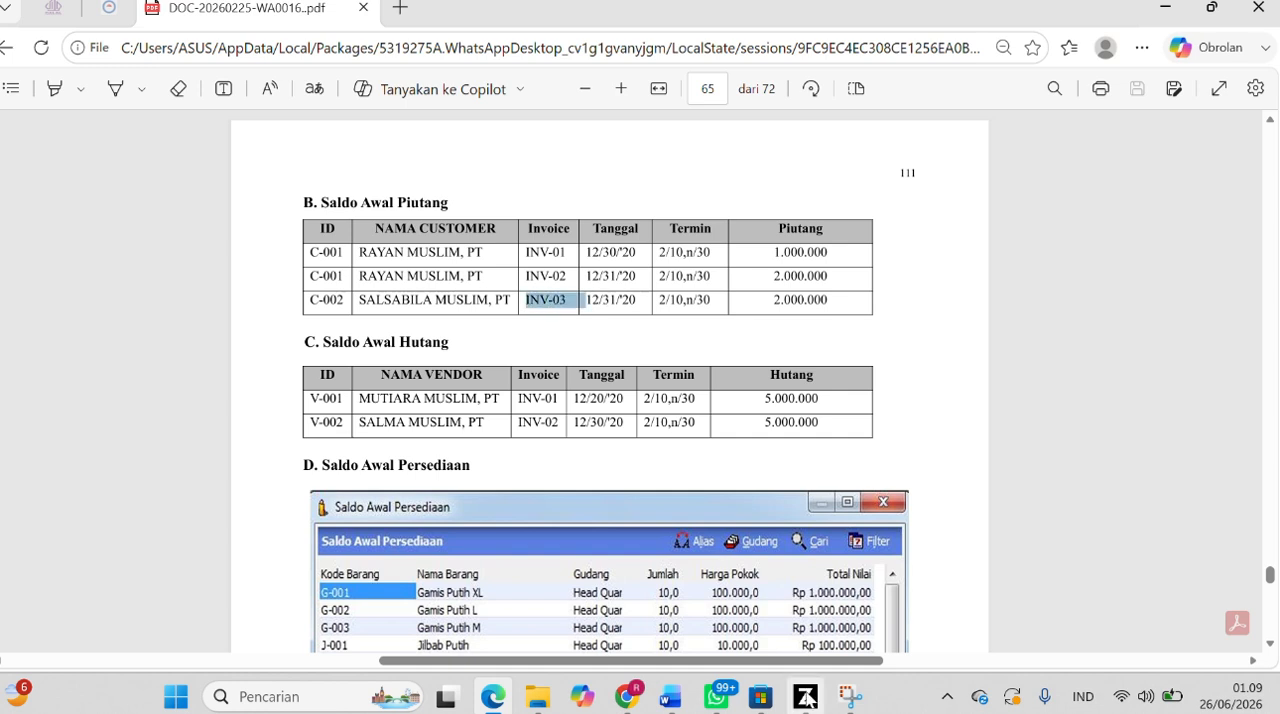
key(alt+Tab)
click(528, 251)
click(689, 439)
click(836, 497)
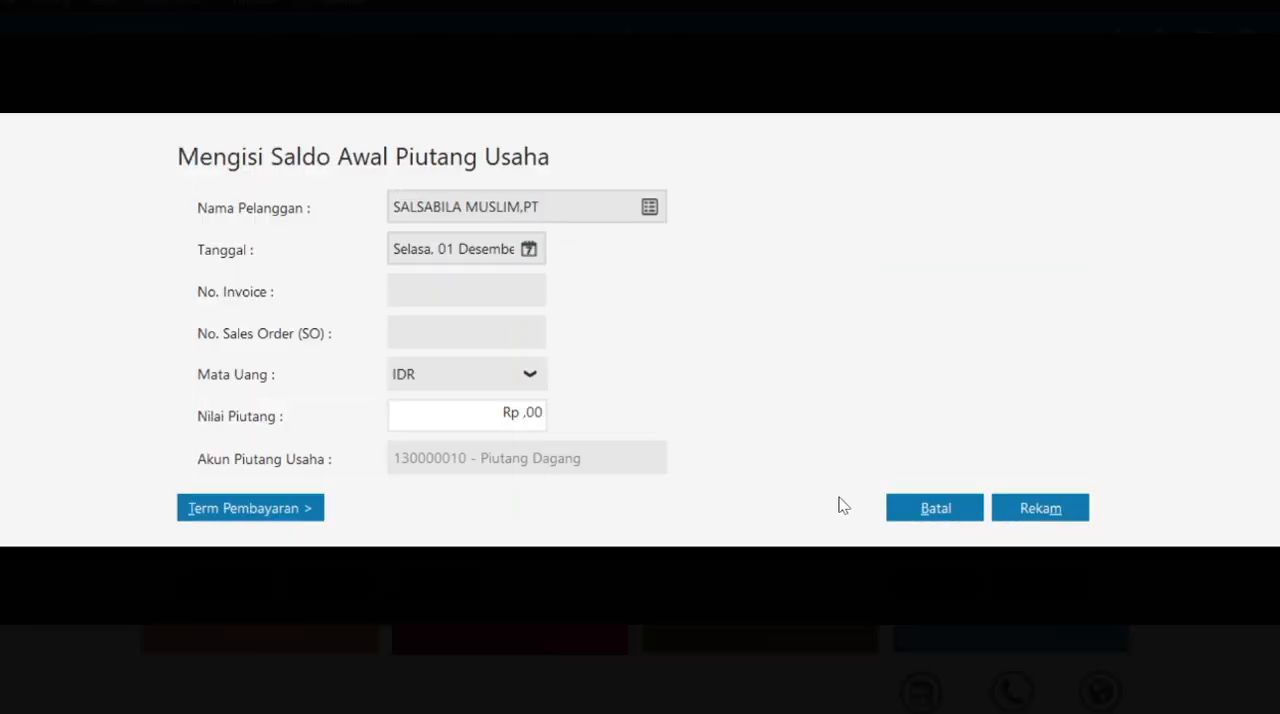
click(480, 297)
key(ctrl+v)
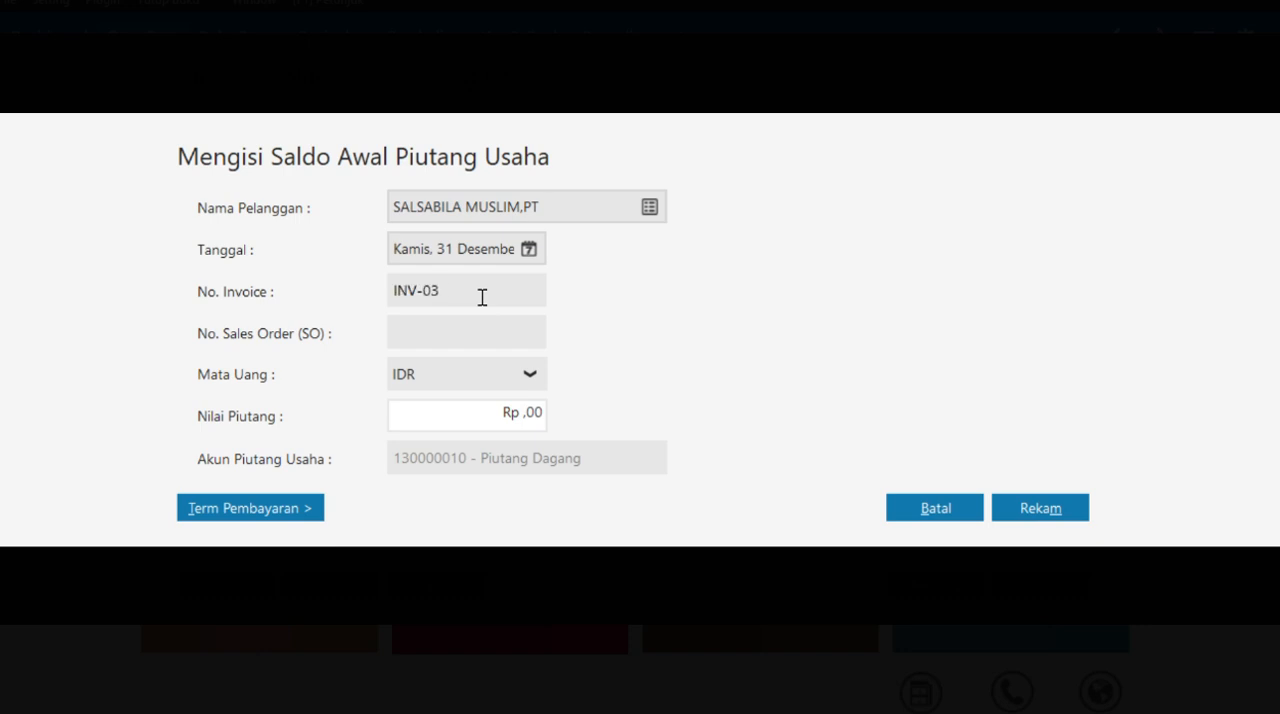
- Keep IDR as the currency and enter 2.000.000 as INV-03's Nilai Piutang
click(499, 378)
key(Return)
key(Tab)
text(2.000.000)
- Set INV-03's payment terms to 10 discount days, 30 due days and a 2% Discount Awal, and record the entry
click(291, 508)
click(423, 452)
text(10)
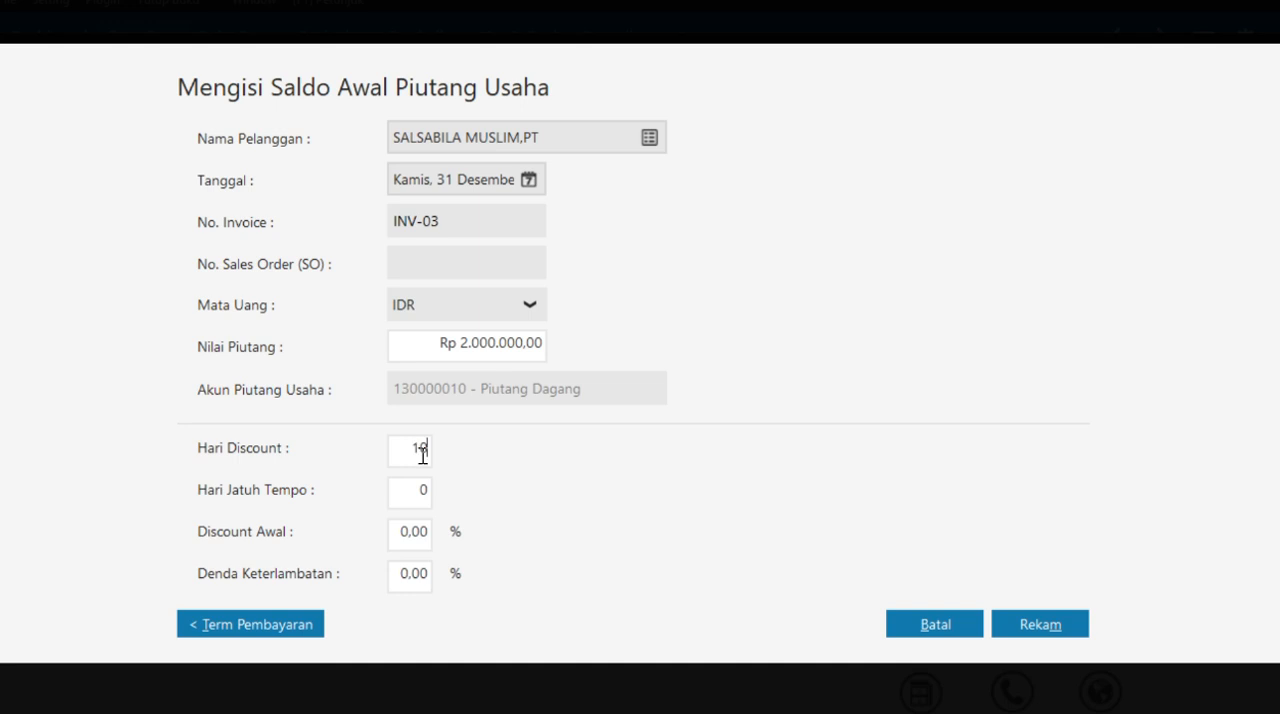
key(Tab)
text(30)
key(Tab)
text(2)
click(1020, 624)
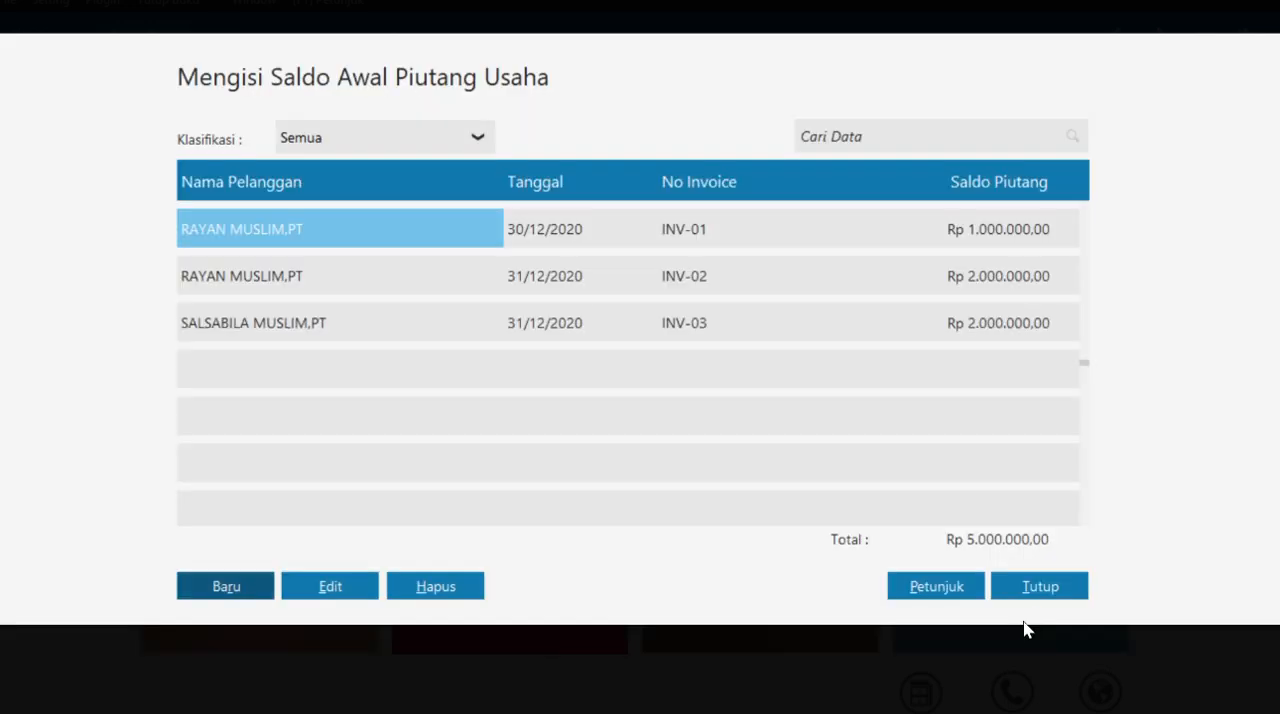
- Close the receivables list, open Saldo Awal Hutang Usaha and start a new entry for vendor MUTIARA MUSLIM,PT
click(1050, 600)
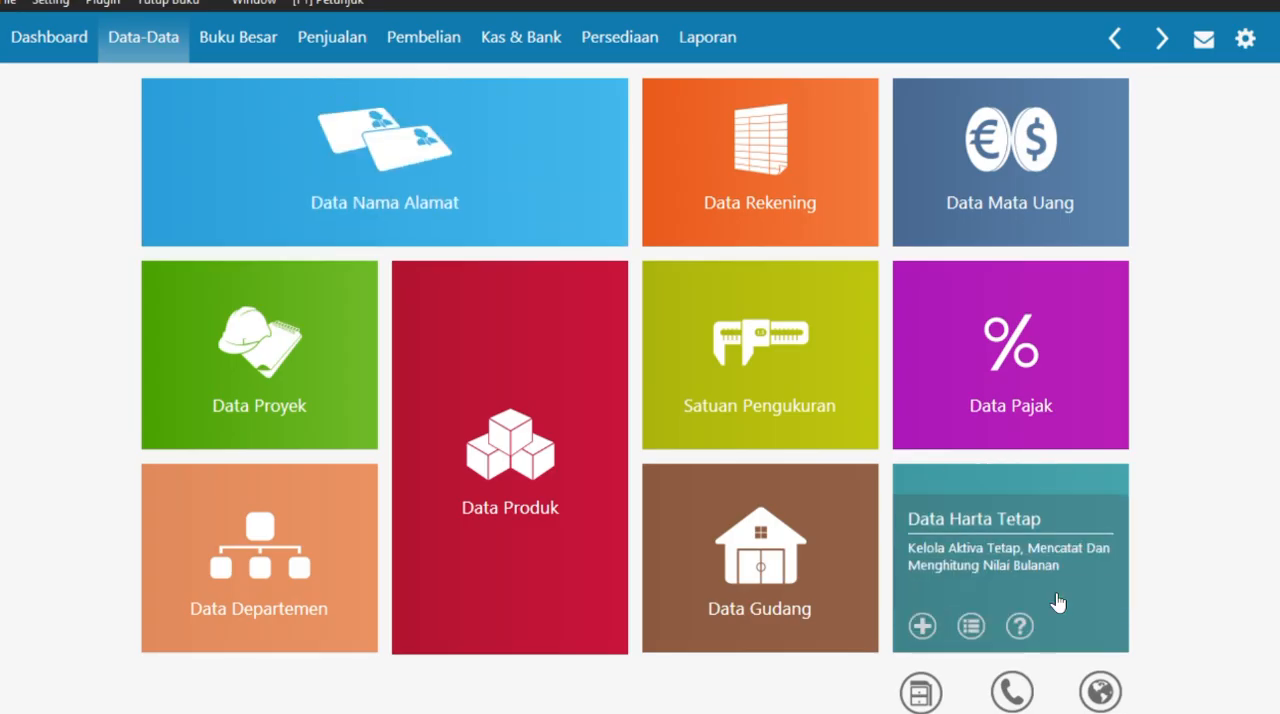
mouse_move(527, 143)
click(60, 3)
mouse_move(94, 82)
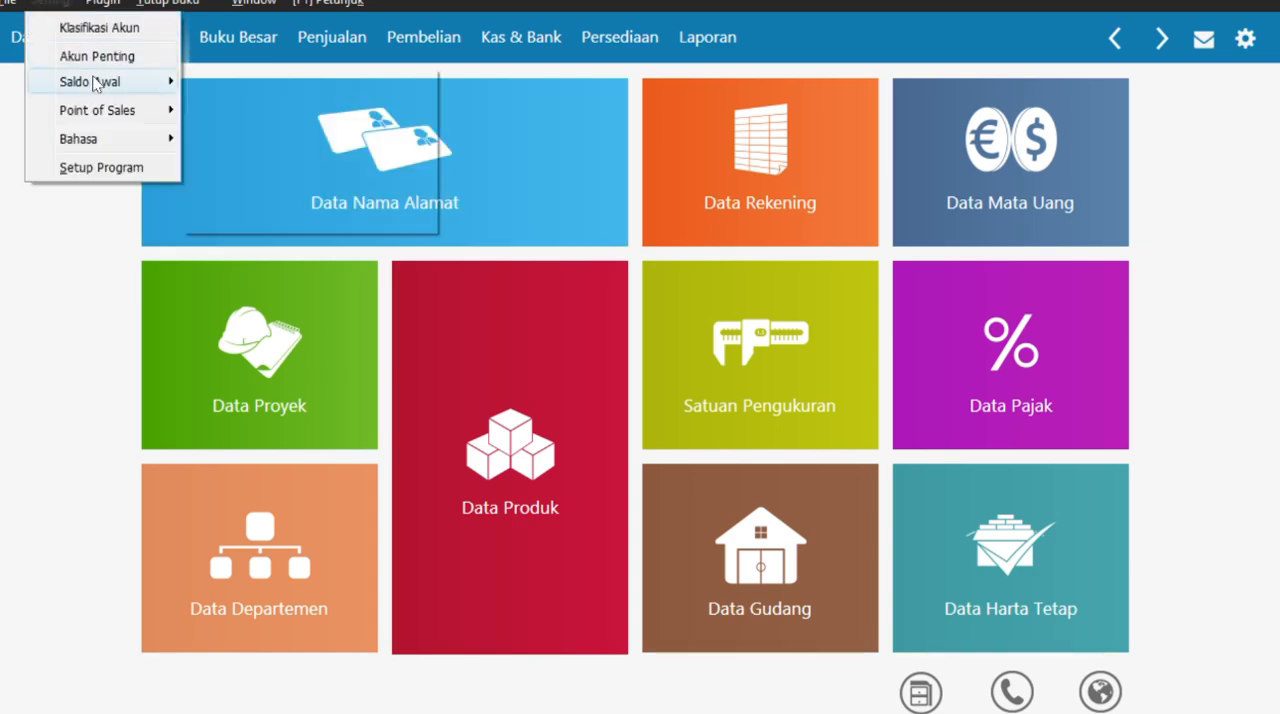
click(242, 134)
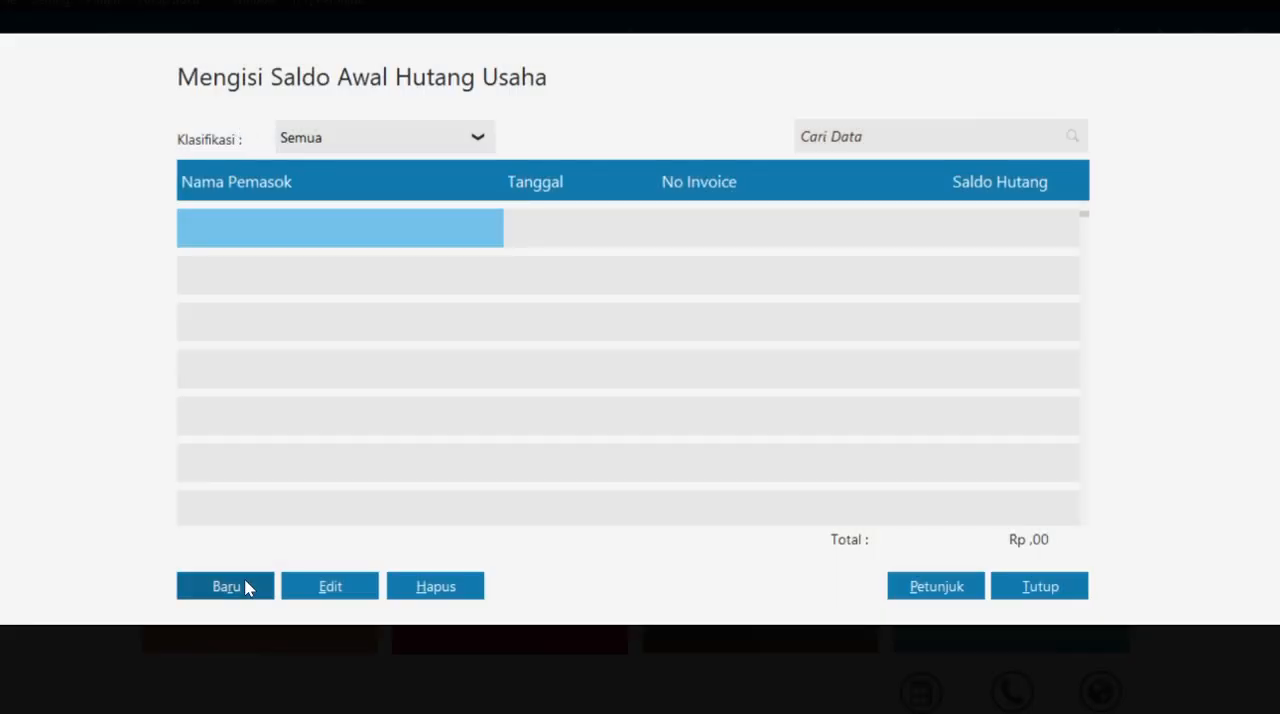
click(254, 588)
click(650, 208)
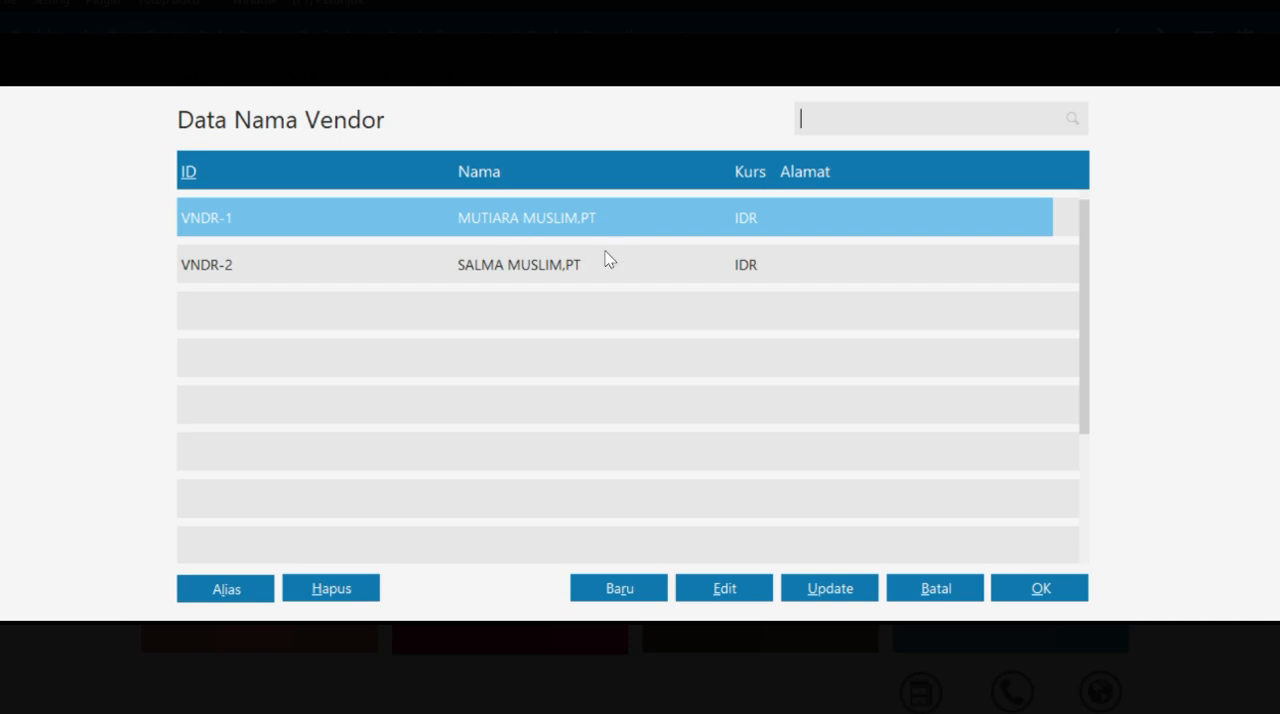
click(1000, 588)
- Look up MUTIARA MUSLIM, PT's opening payable in the case PDF, return to Zahir and set the entry's date to 20 December 2020
key(alt+Tab)
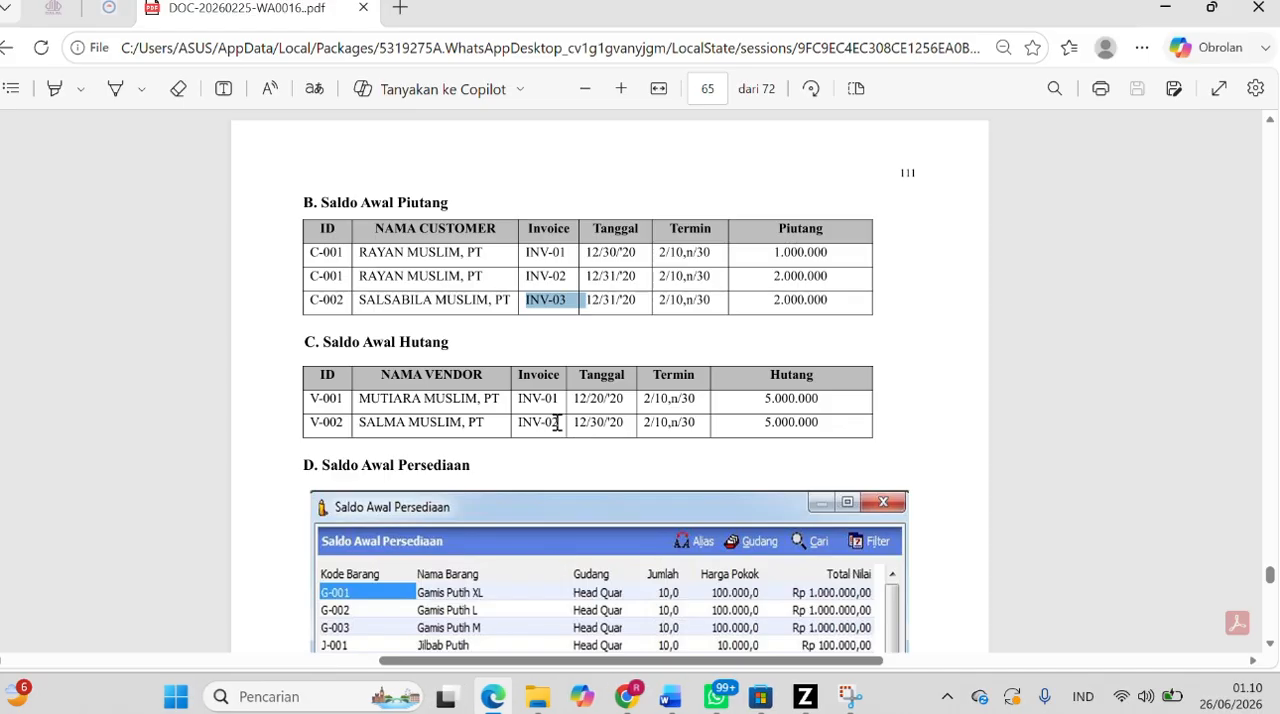
scroll(557, 422, down, 1)
click(459, 343)
drag(521, 338, 559, 340)
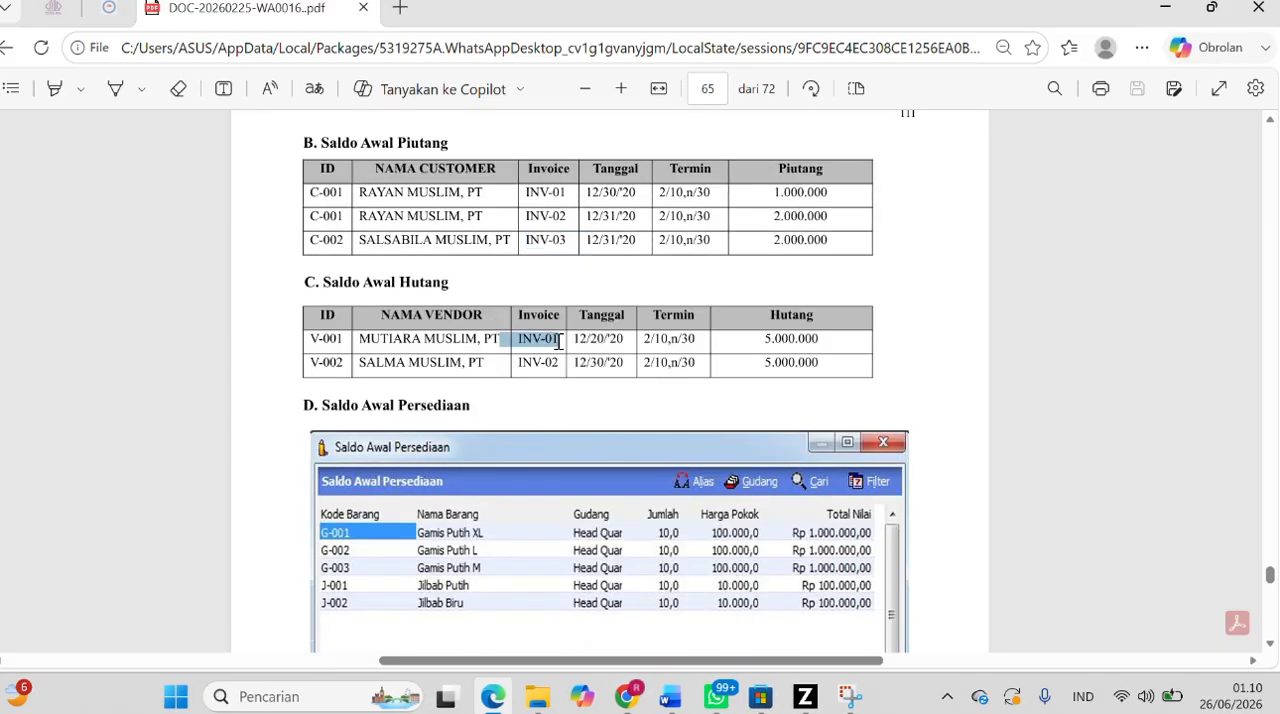
click(624, 340)
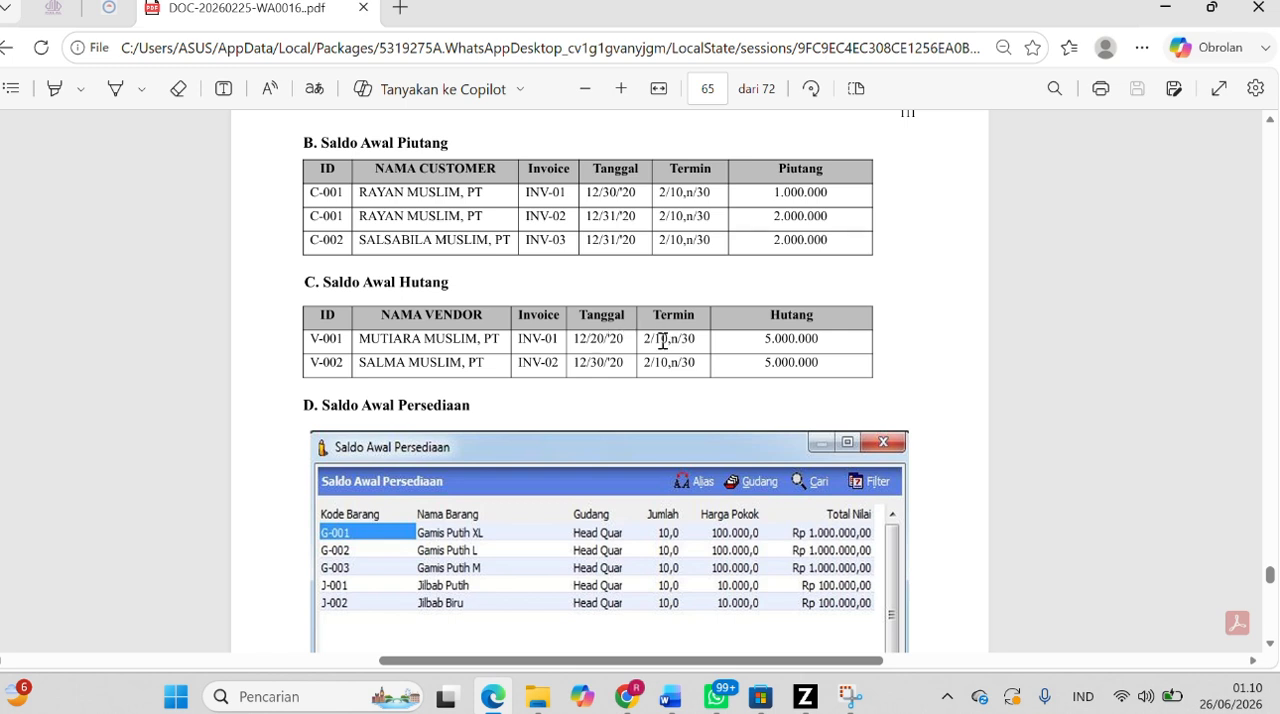
drag(766, 340, 818, 342)
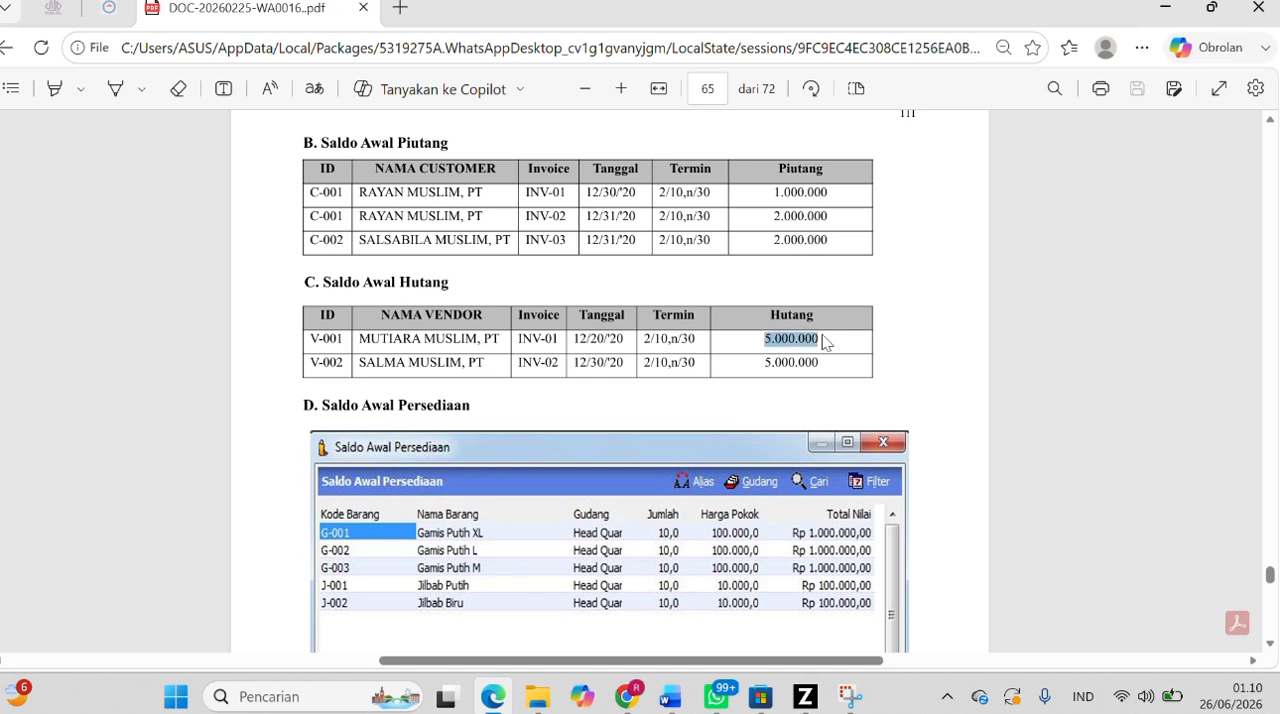
click(805, 696)
click(528, 249)
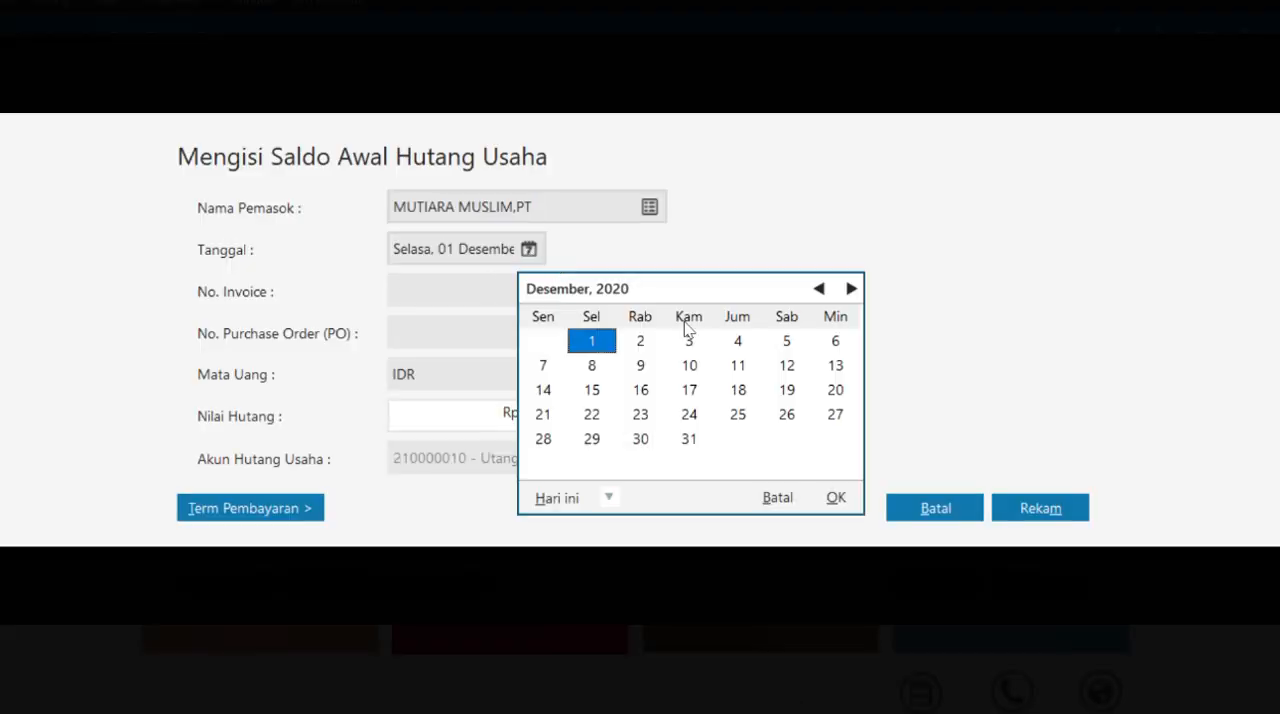
click(835, 393)
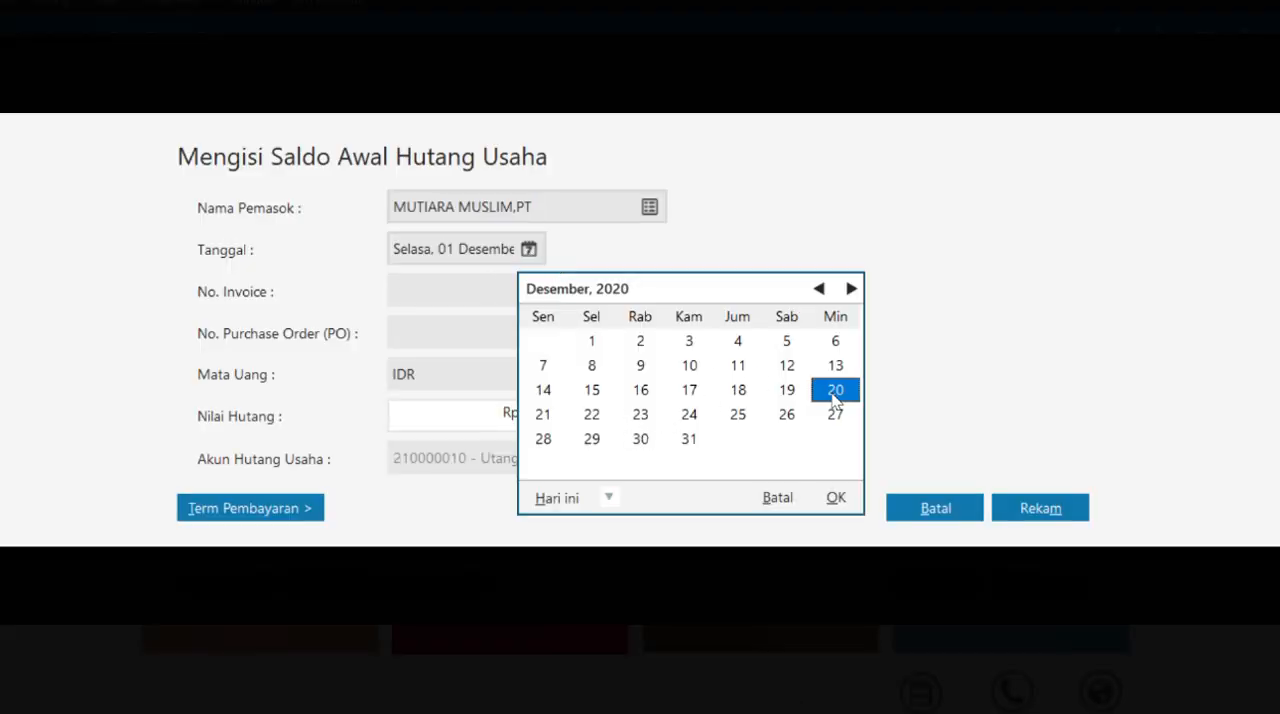
click(834, 498)
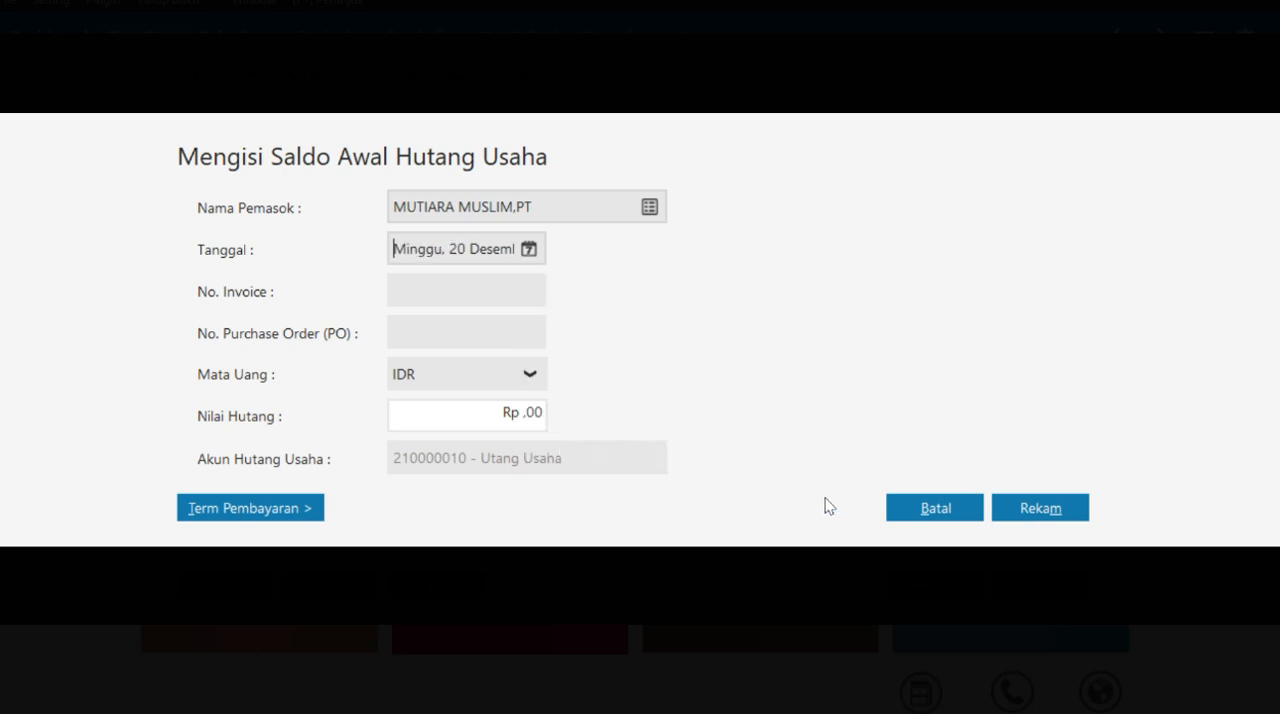
- Enter INV-01 as the invoice number and 5.000.000 as Nilai Hutang for MUTIARA MUSLIM,PT
click(493, 289)
text(INV-01)
click(516, 412)
text(5000000)
- Set the payable's payment terms to 10 discount days, 30 due days and a 2% Discount Awal, and record the entry
click(286, 515)
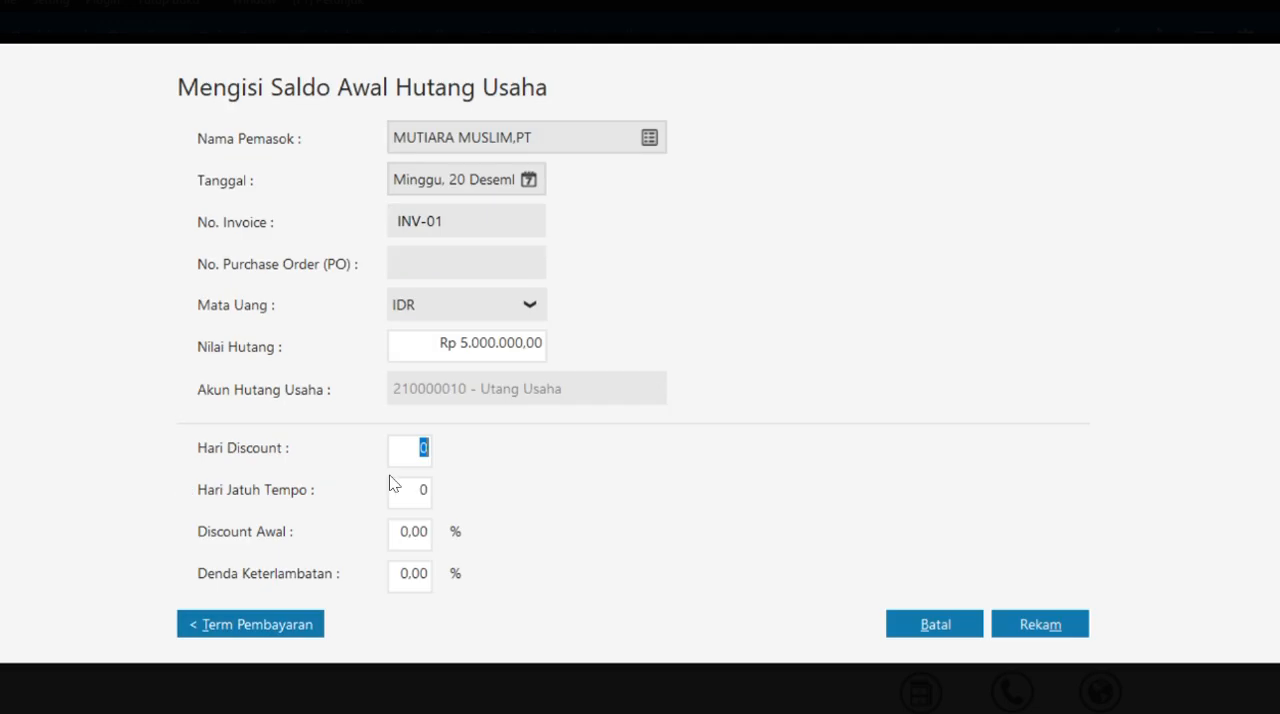
text(10)
key(Tab)
text(30)
key(Tab)
text(2)
click(1027, 620)
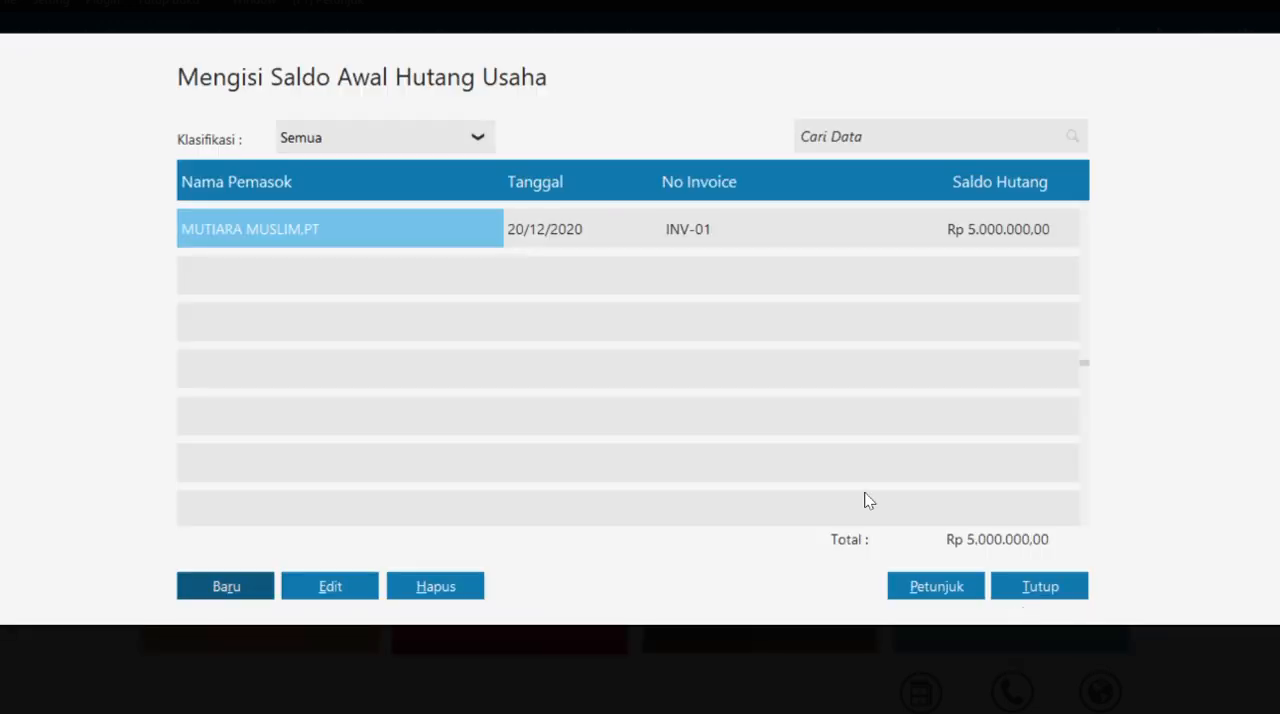
- Start a new Saldo Awal Hutang Usaha entry for vendor SALMA MUSLIM,PT and switch to the payables table in the case PDF
click(227, 586)
click(646, 205)
click(469, 266)
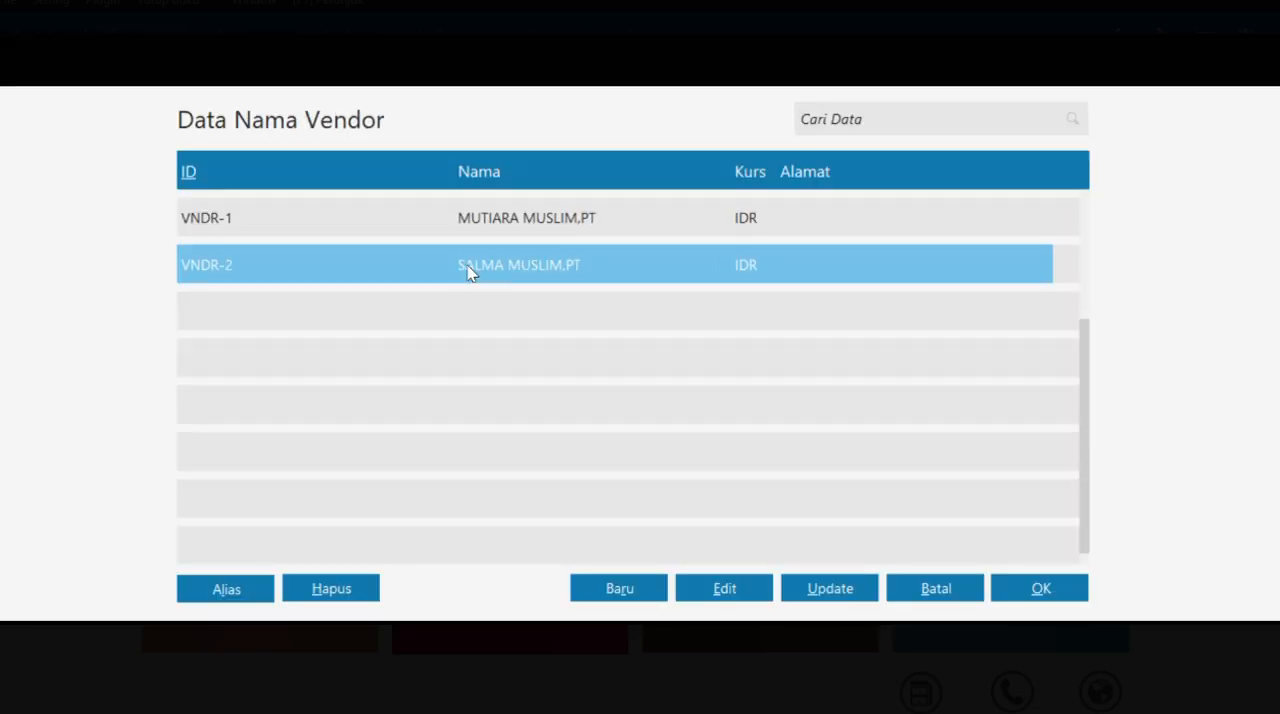
click(1040, 588)
key(alt+Tab)
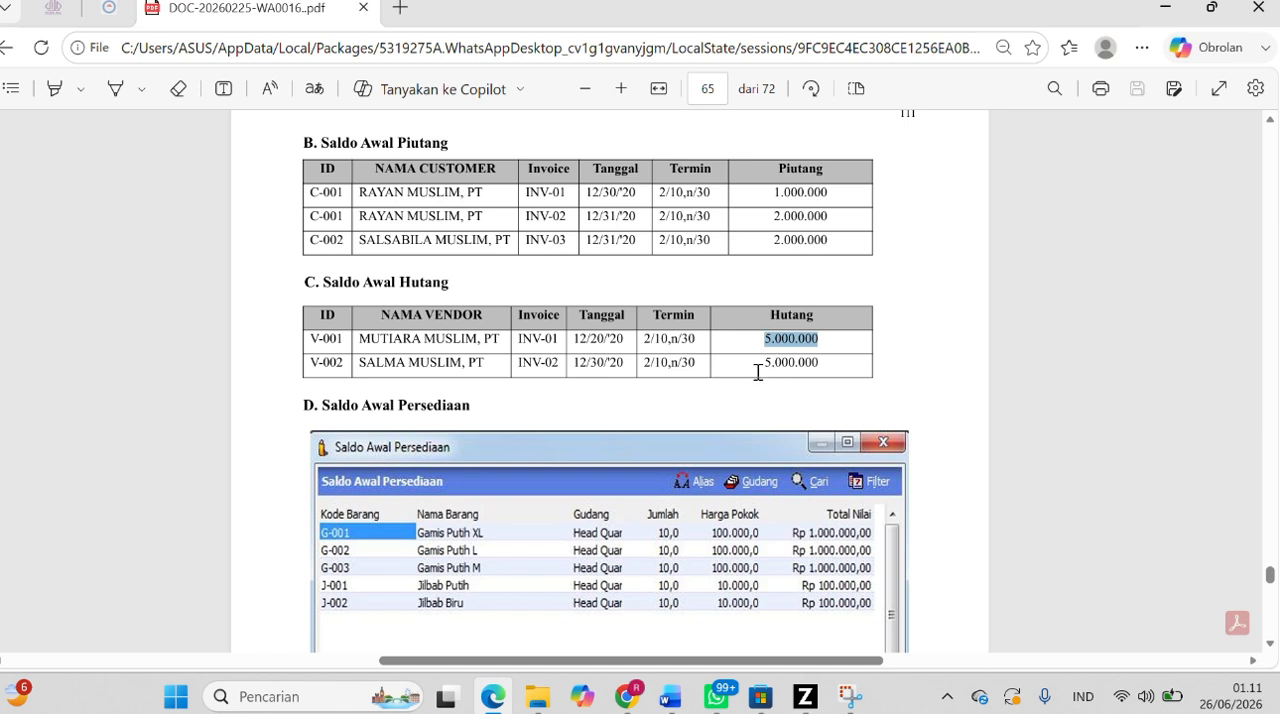
- Copy SALMA MUSLIM, PT's invoice number from the case PDF, return to Zahir and set the payable's date to 30 December 2020
drag(519, 362, 567, 369)
key(ctrl+c)
key(alt+Tab)
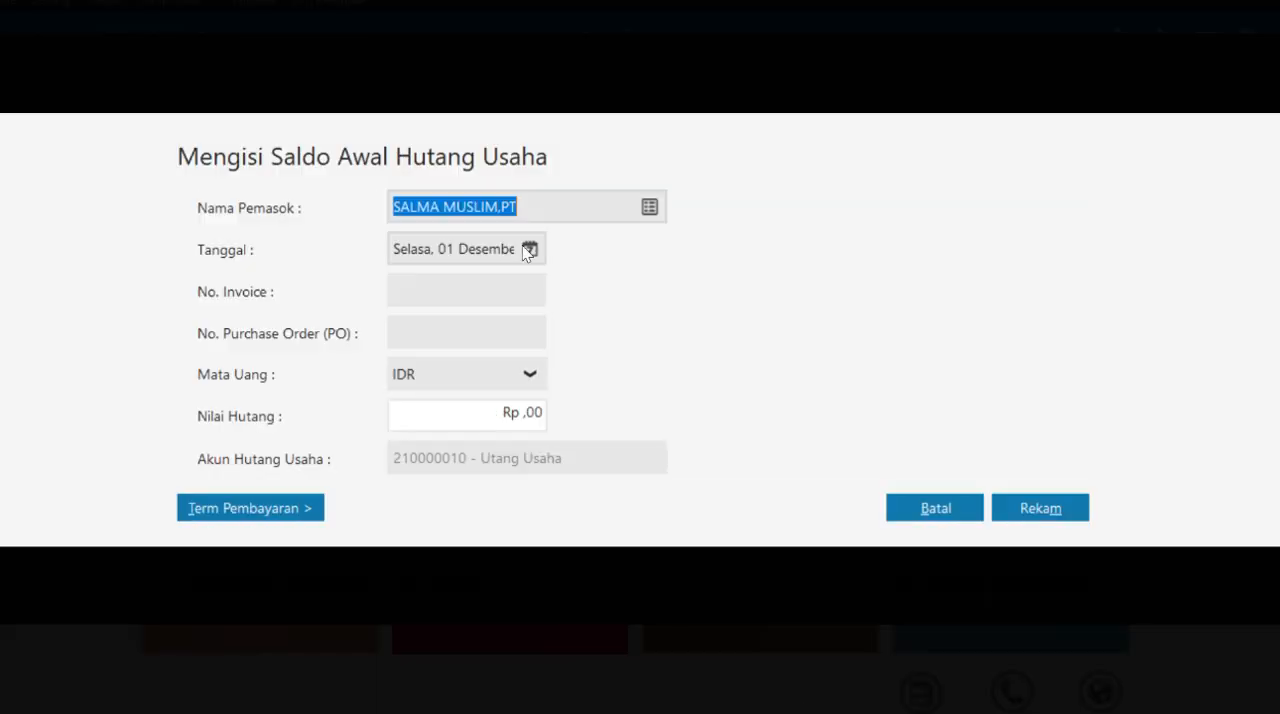
click(527, 249)
click(689, 438)
click(836, 497)
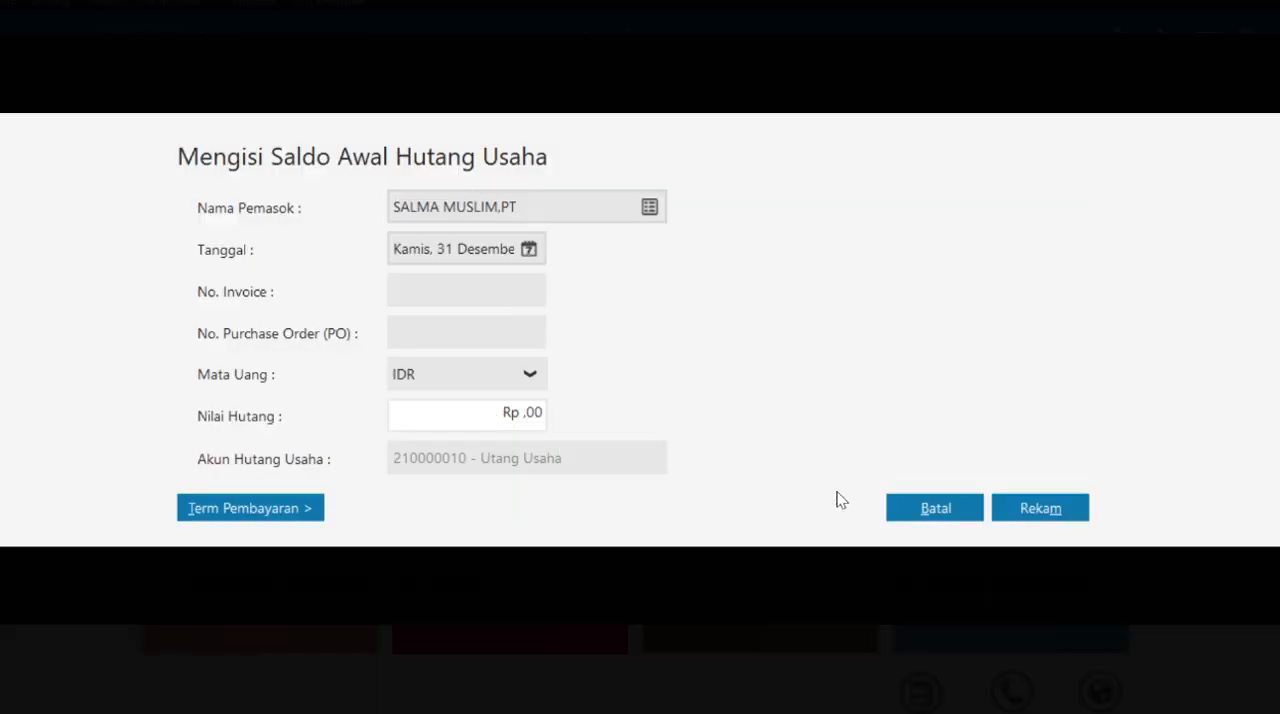
click(528, 249)
click(640, 438)
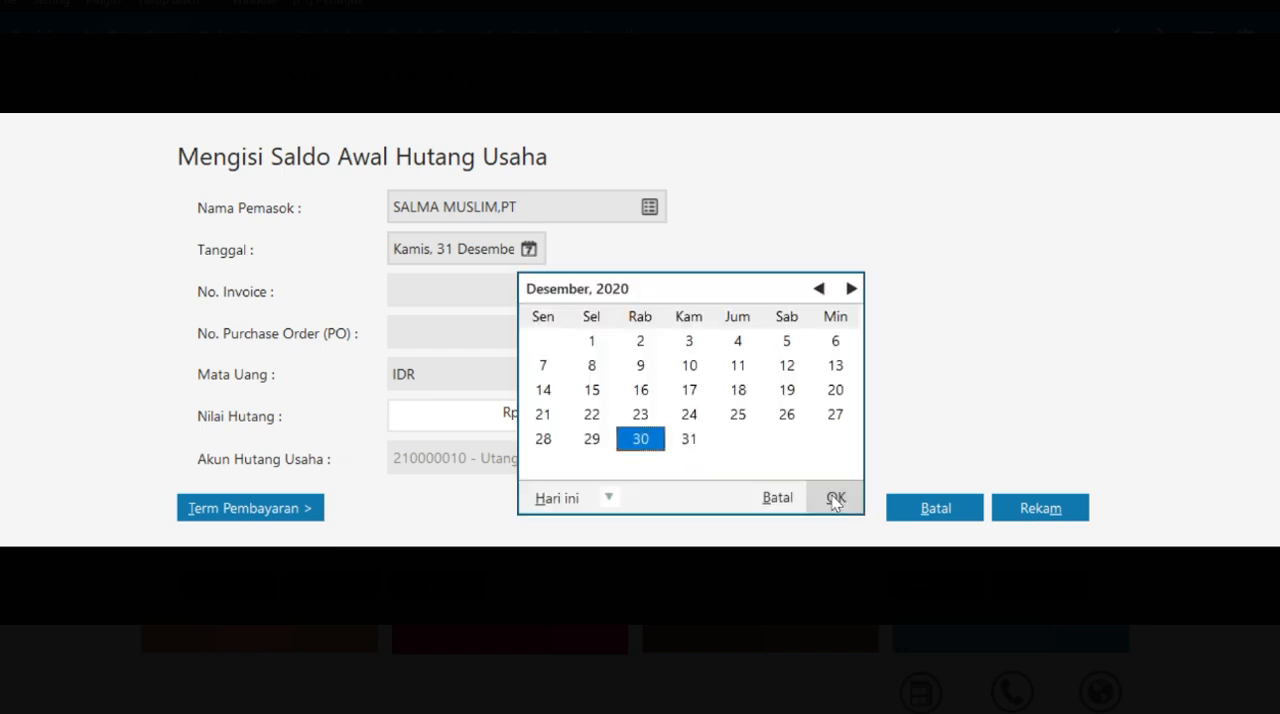
click(835, 497)
- Enter INV-02 as the invoice number and 5.000.000 as Nilai Hutang for SALMA MUSLIM,PT
click(486, 292)
key(ctrl+v)
key(Tab)
key(Tab)
key(Tab)
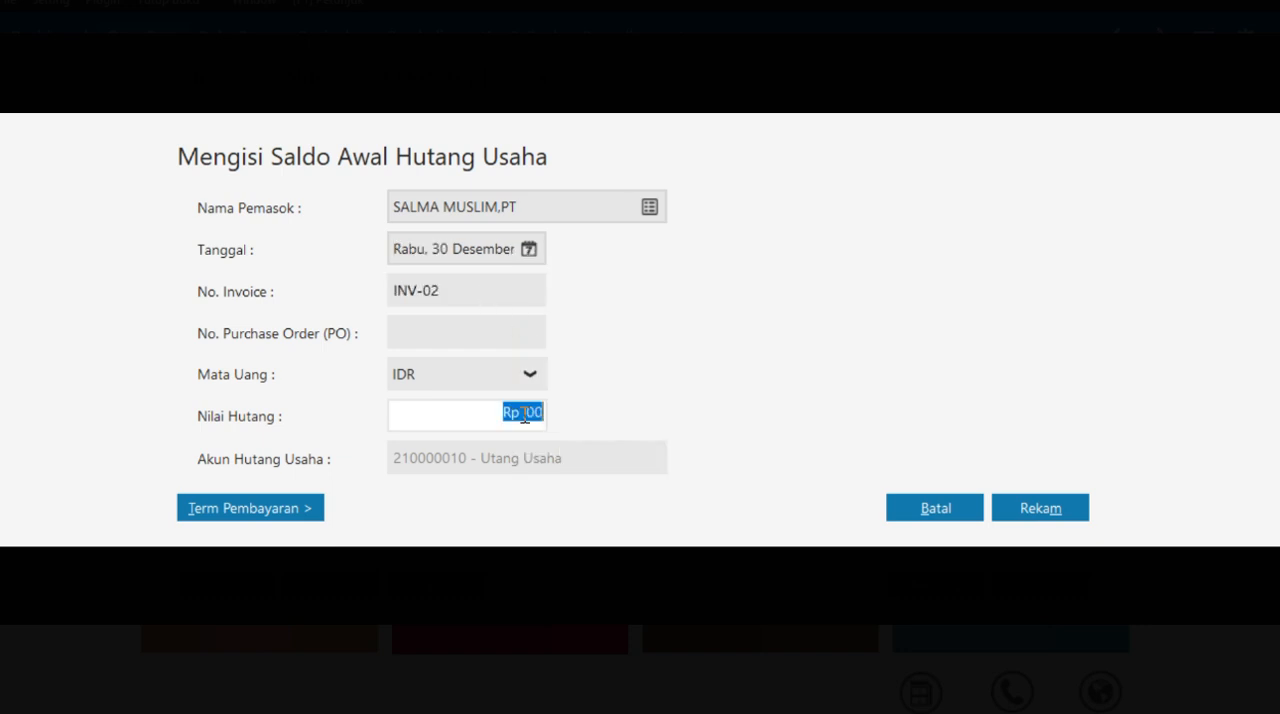
text(5.000.0)
text(00)
- Set the payment terms to 10 discount days, 30 due days and 2% Discount Awal, record the payable and close the payables list
click(281, 508)
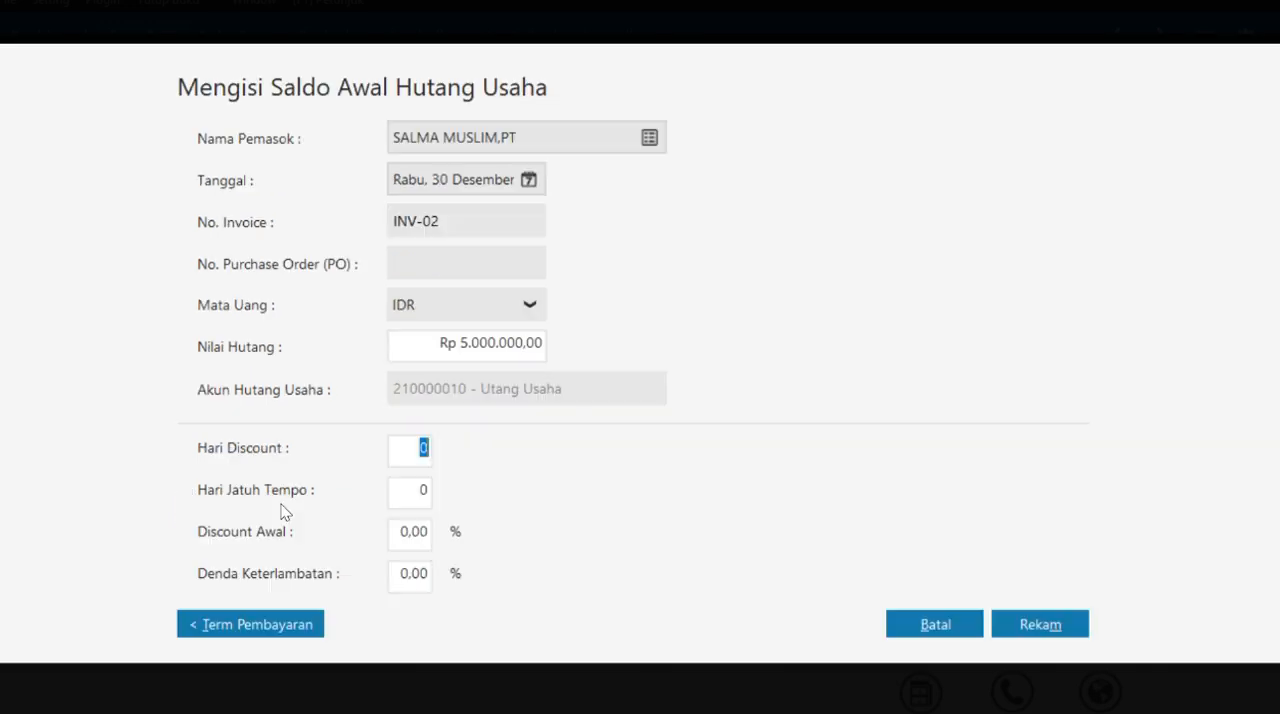
text(10)
key(Tab)
text(30)
key(Tab)
text(2,00)
click(1033, 627)
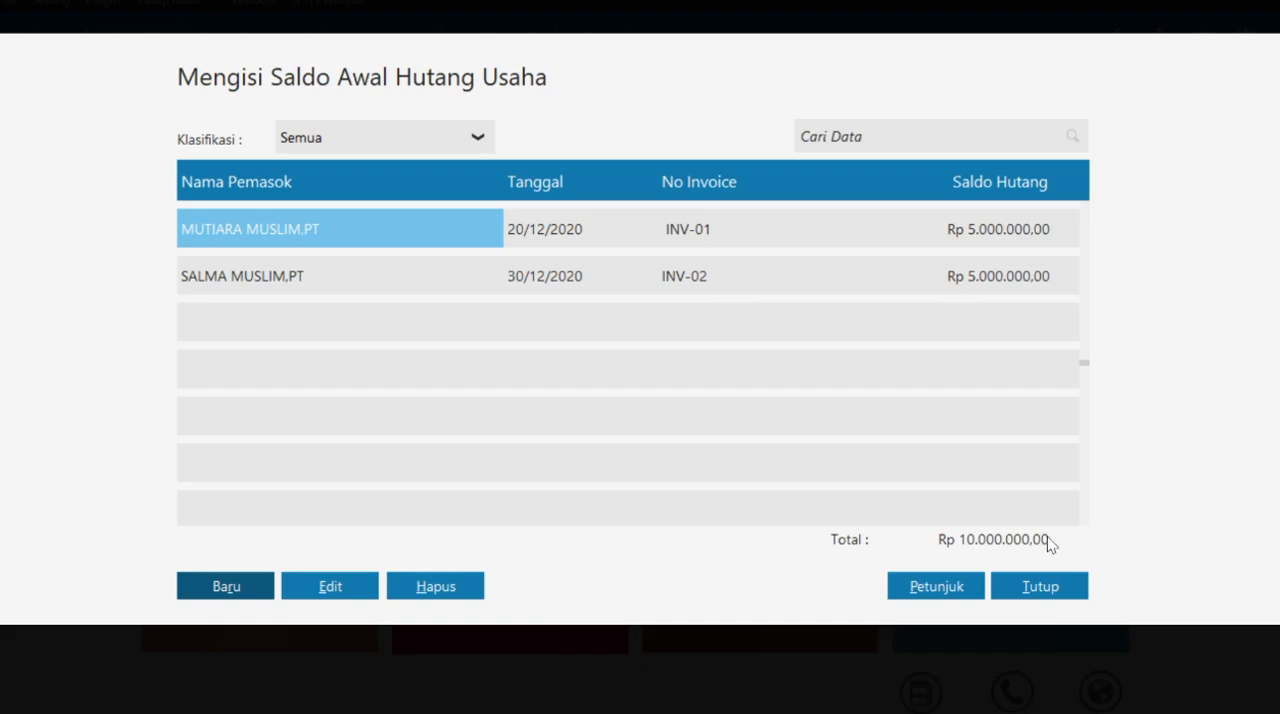
click(1045, 584)
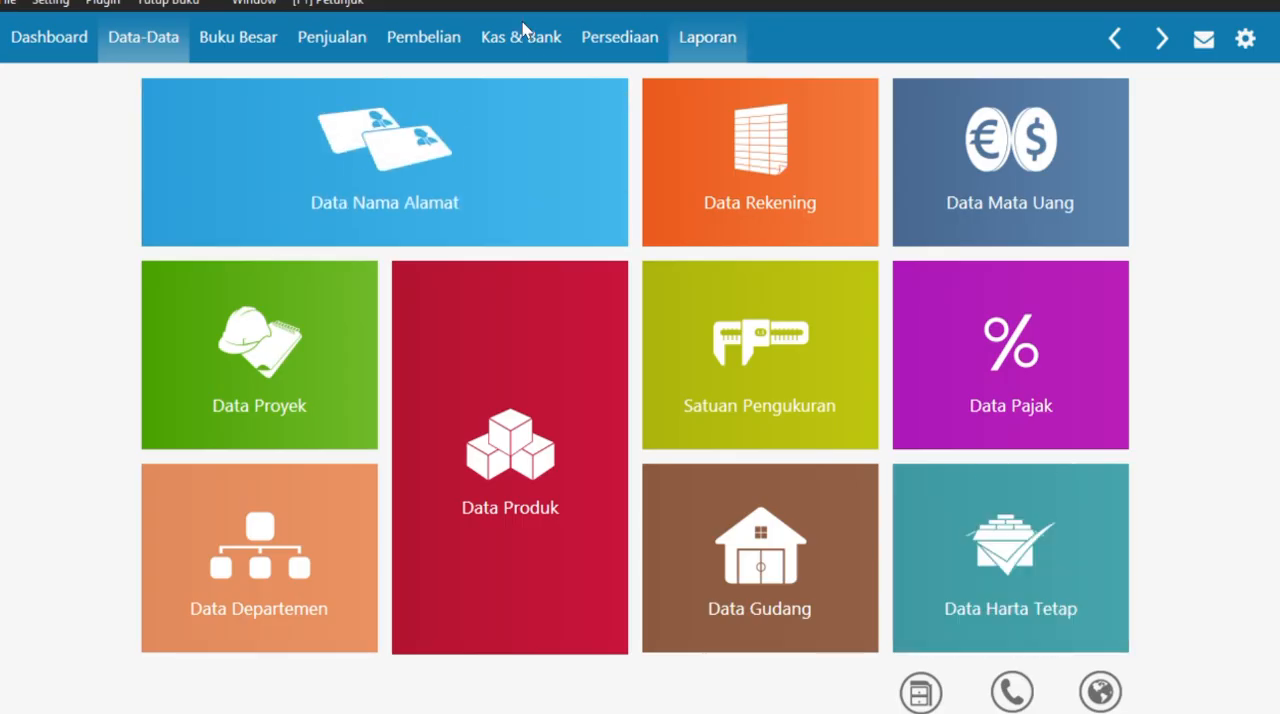
- Switch to the case PDF and look up the Saldo Awal Persediaan table
key(alt+Tab)
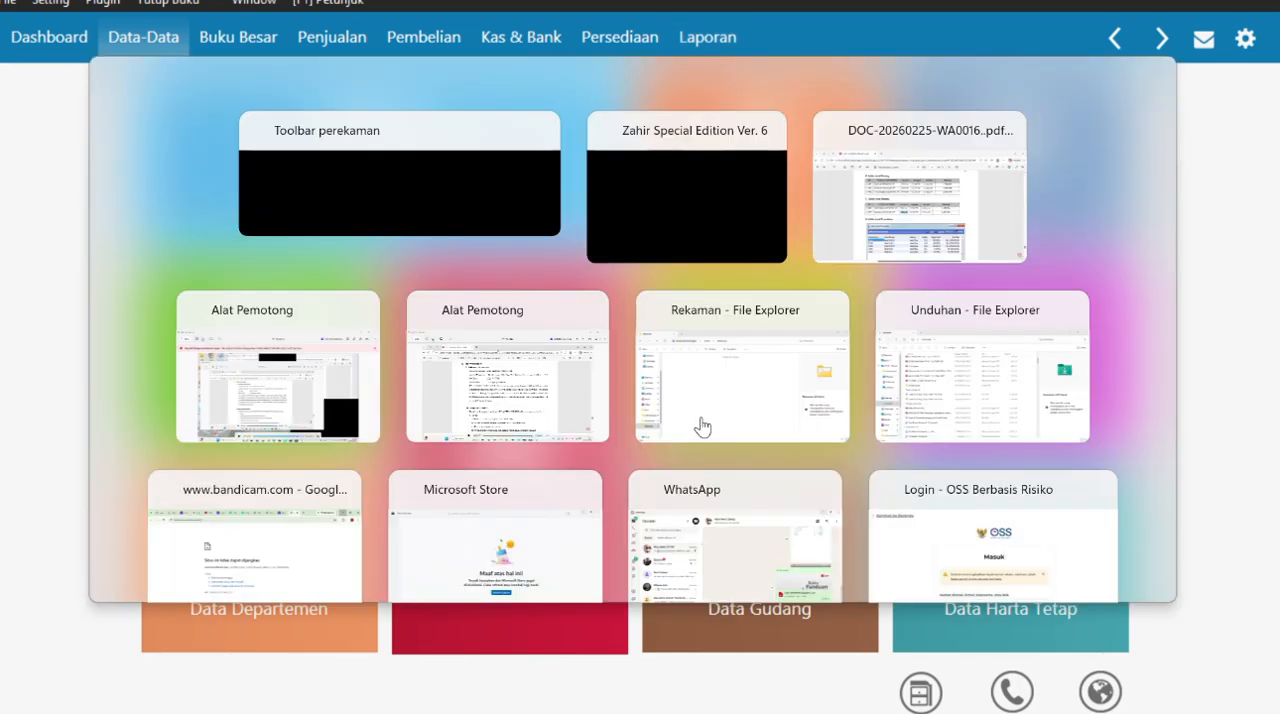
key(super+Tab)
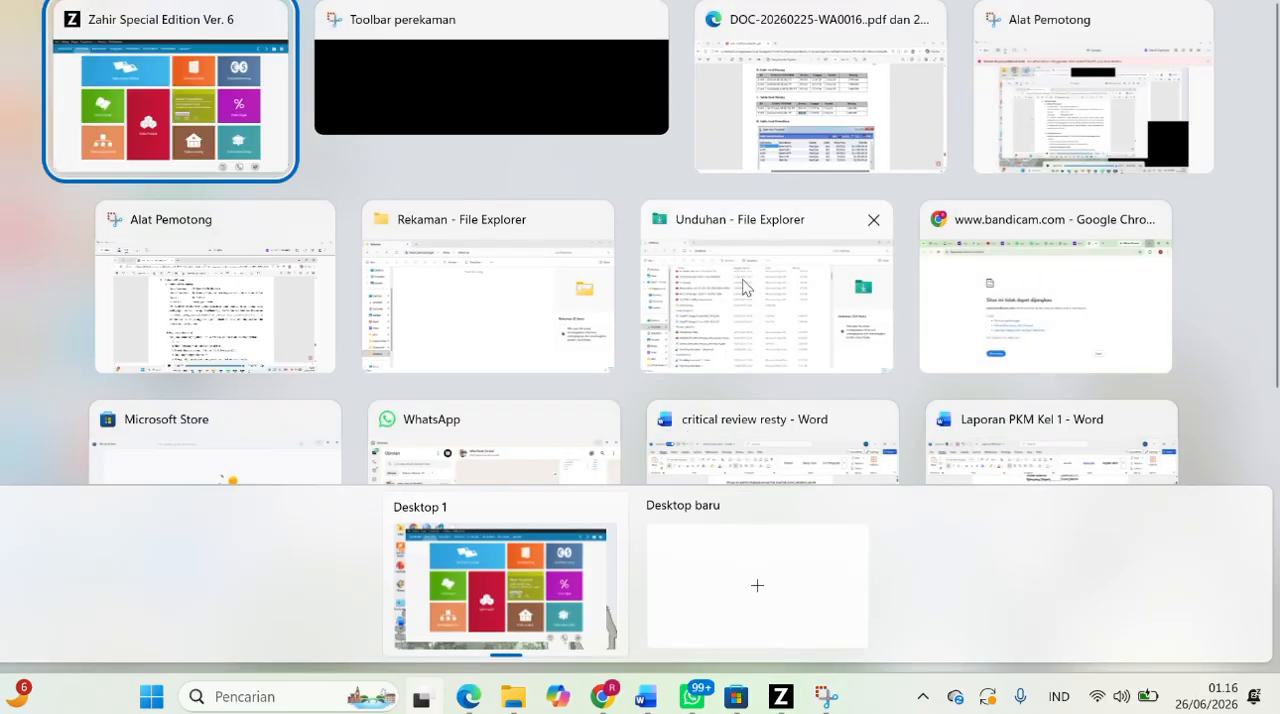
click(246, 299)
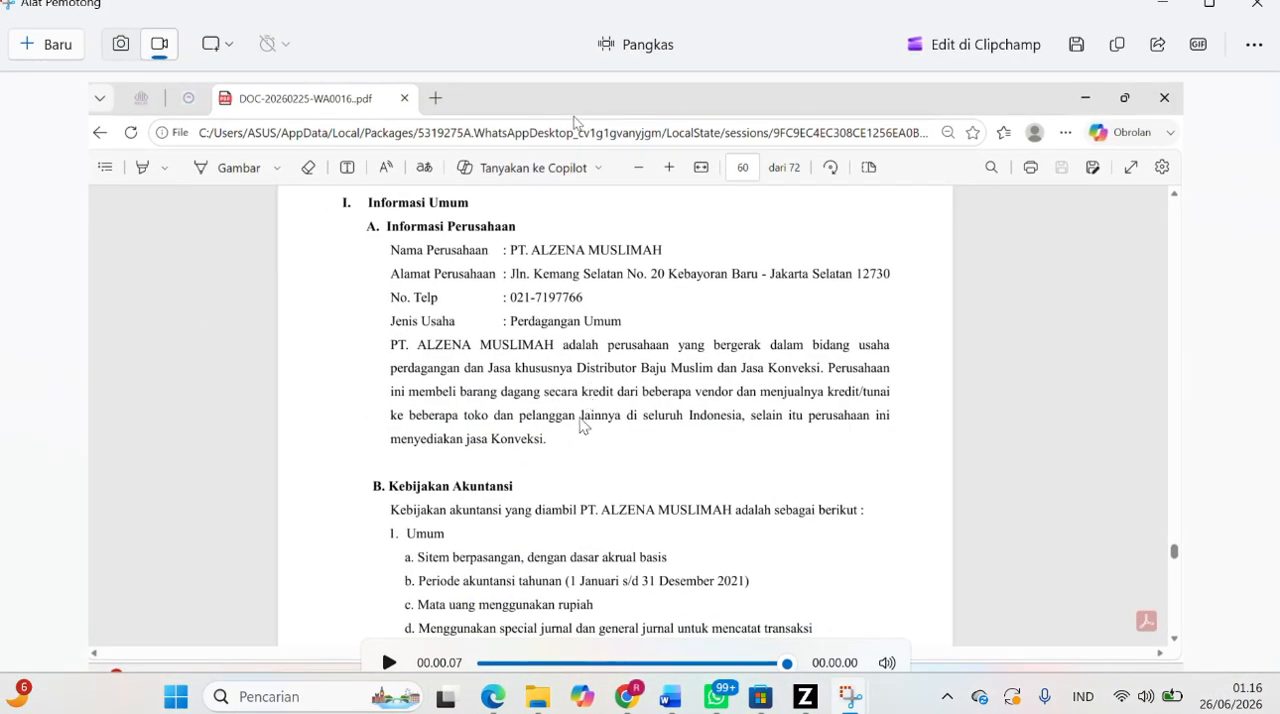
key(super+Tab)
click(1050, 120)
scroll(658, 259, down, 3)
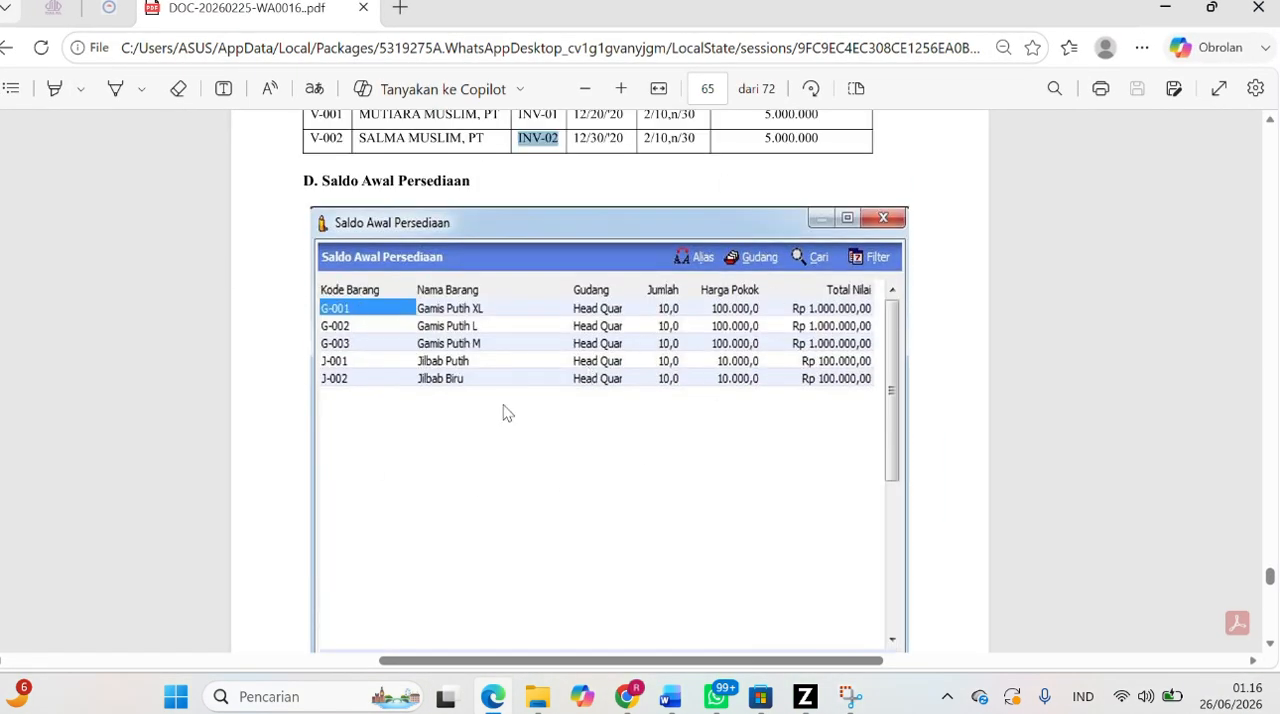
- Return to Zahir, cancel the blank Data Satuan Pengukuran form and open the Saldo Awal Persediaan list
click(805, 696)
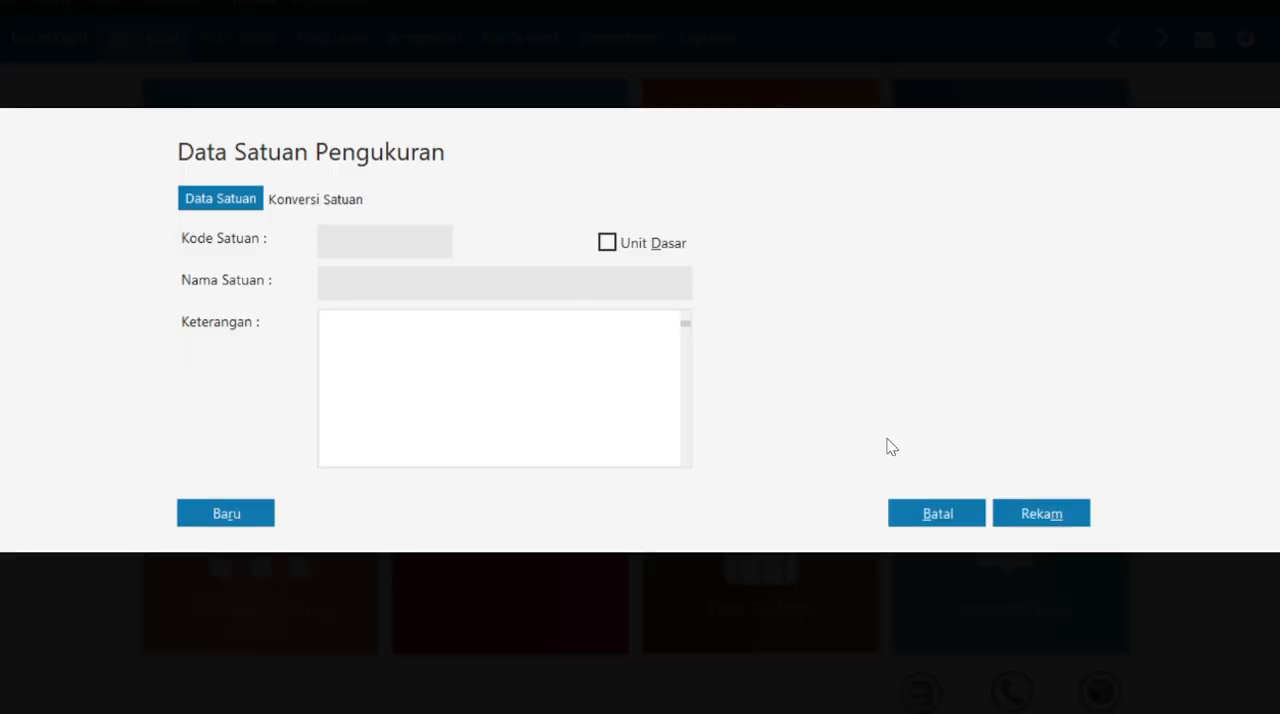
click(957, 508)
click(951, 508)
click(50, 3)
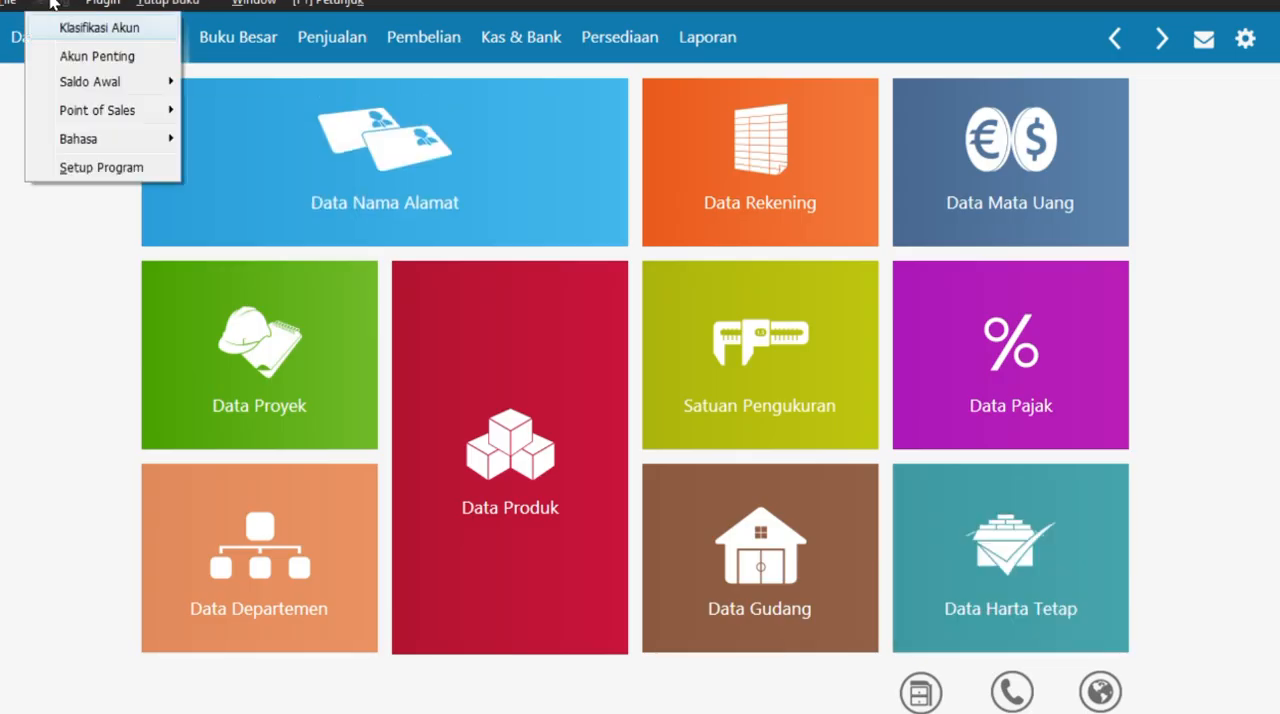
mouse_move(95, 81)
click(312, 169)
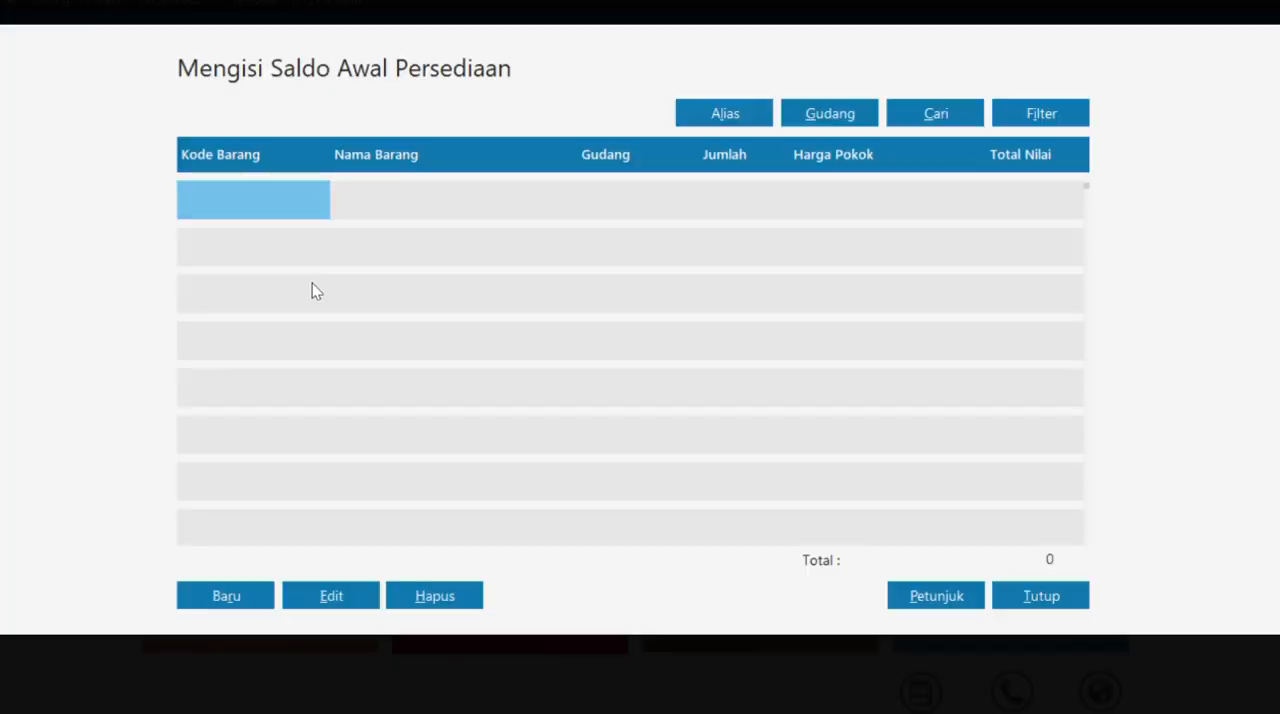
- Record the opening inventory of item G-001 (GAMIS PUTIH XL) in Head Quarter with a stock of 10 and a unit cost of 100.000
click(243, 595)
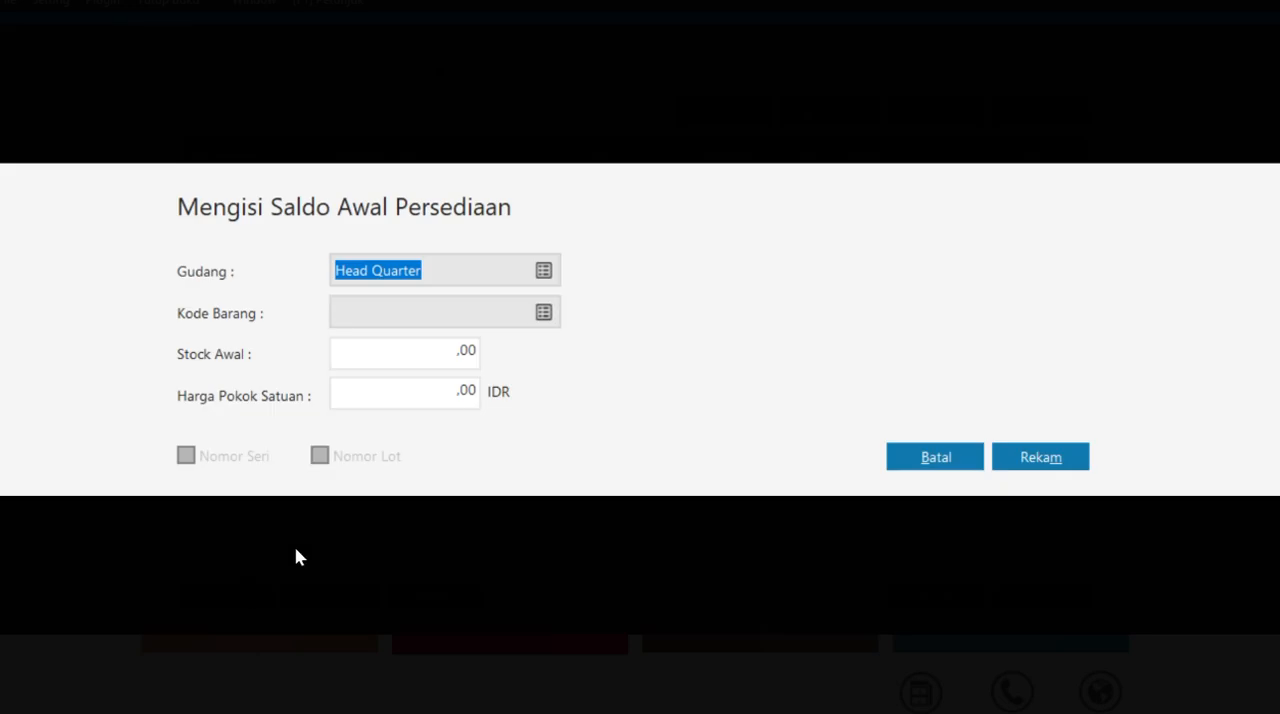
click(541, 311)
click(665, 326)
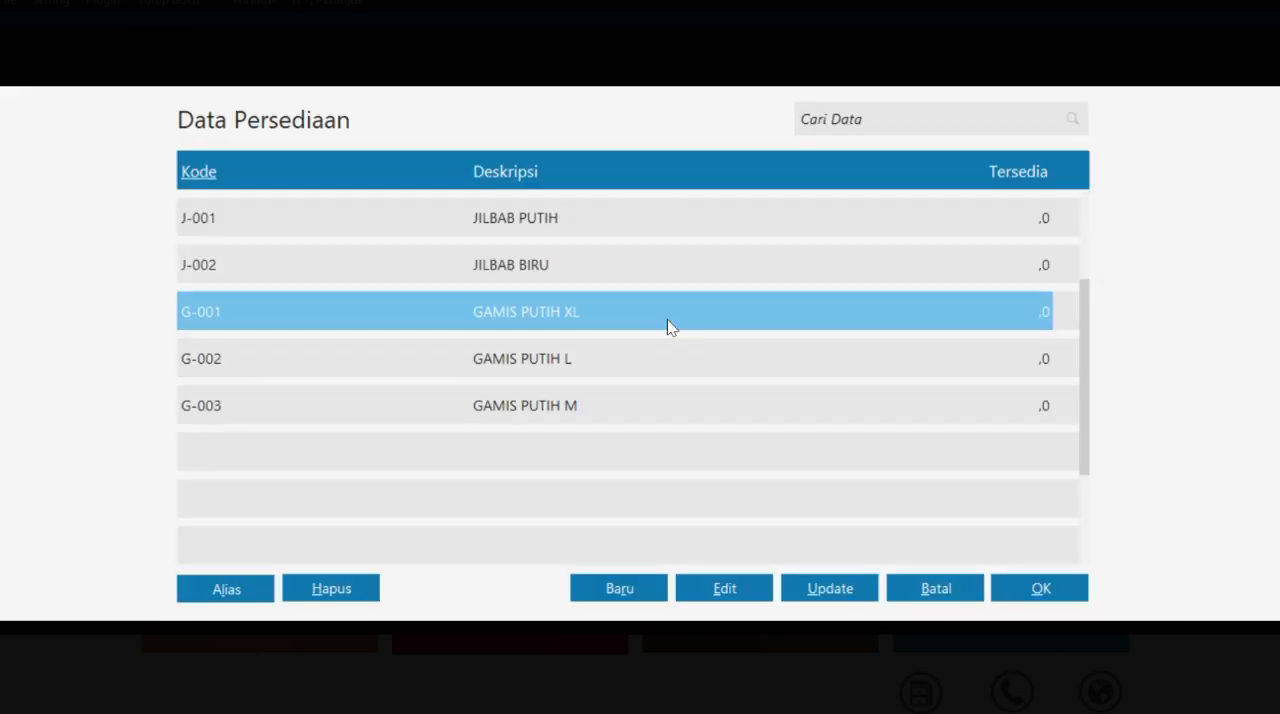
click(1035, 580)
click(469, 362)
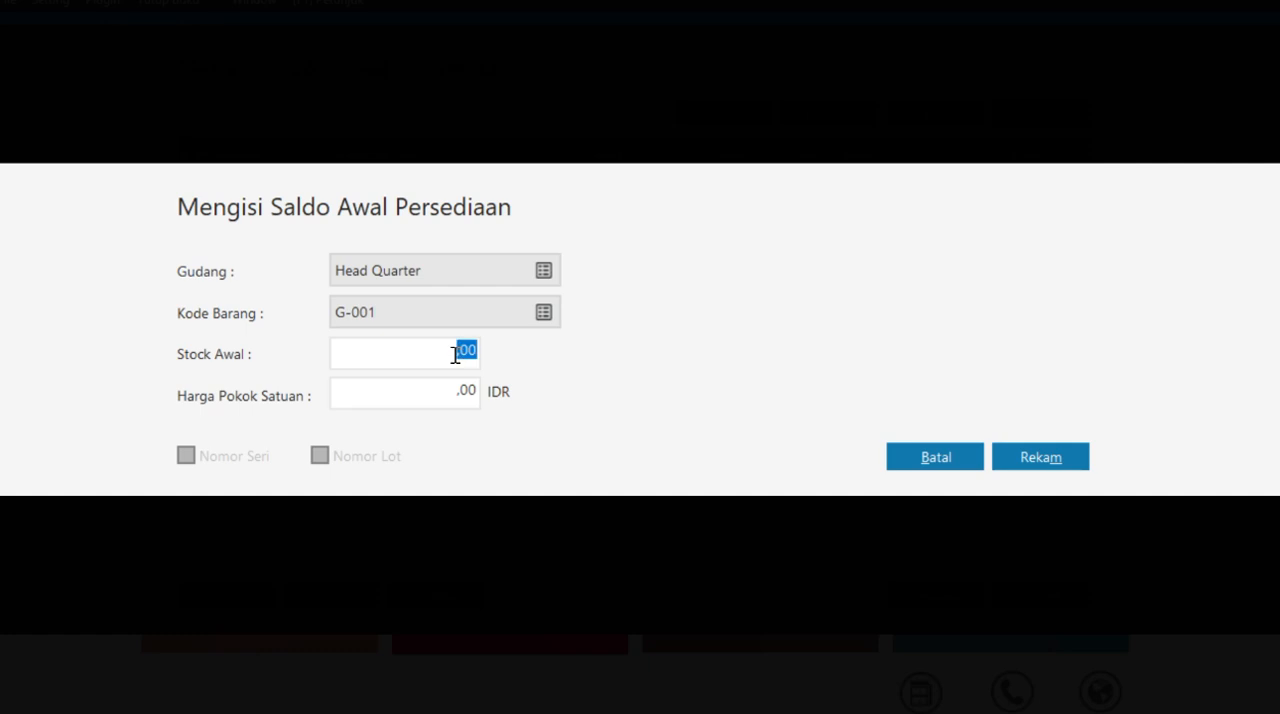
text(10)
click(443, 391)
text(100.000)
click(1065, 462)
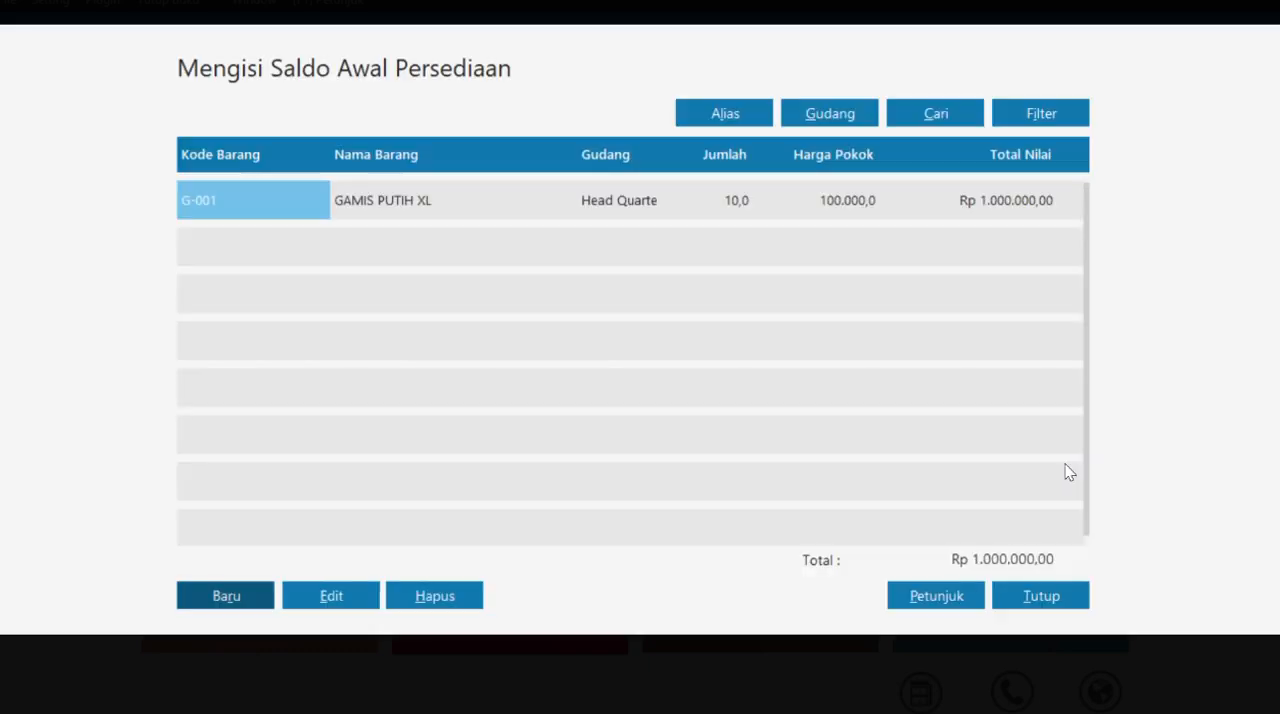
- Record the opening inventory of item G-002 (GAMIS PUTIH L) with a stock of 10 and a unit cost of 100.000
click(235, 590)
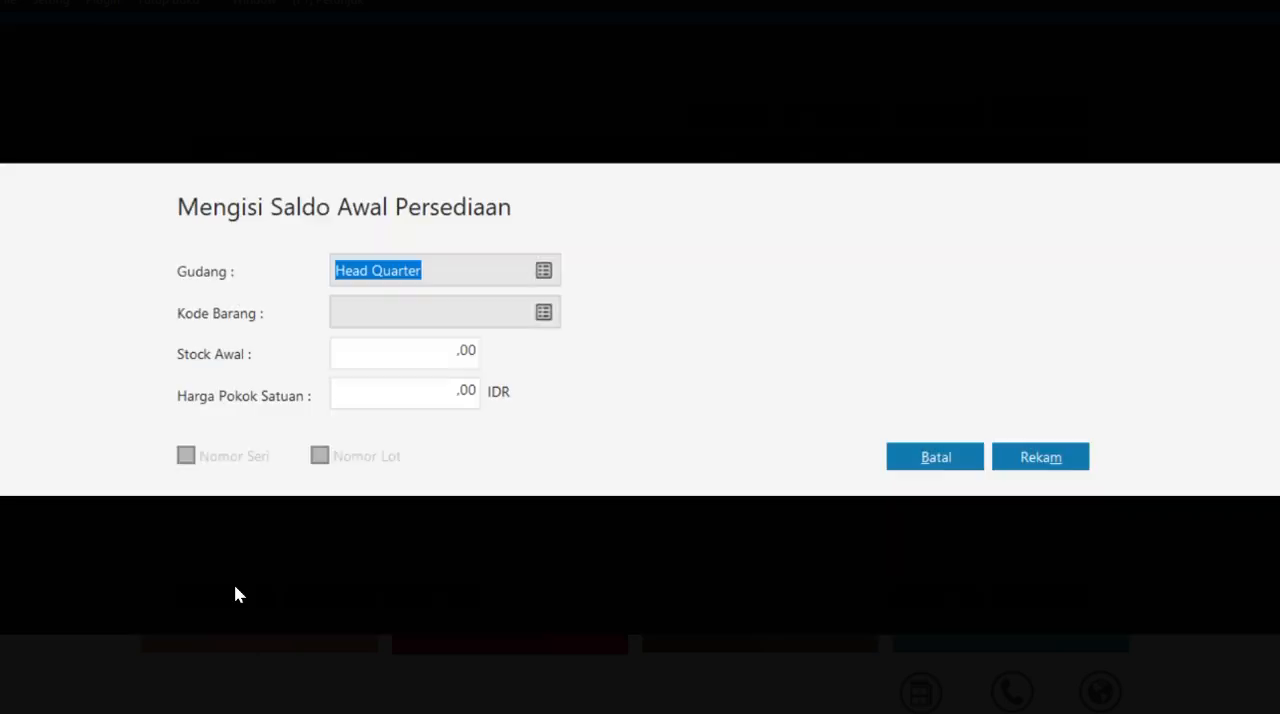
click(537, 319)
click(520, 370)
click(1038, 590)
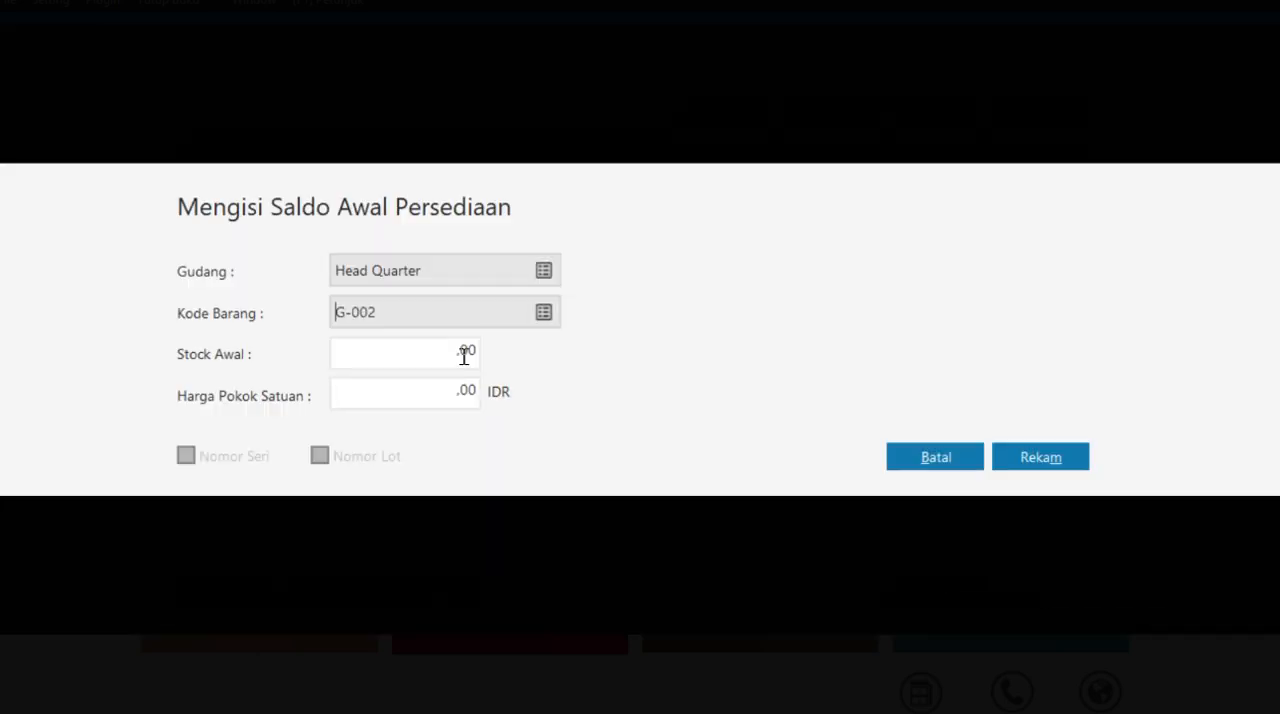
click(463, 349)
text(10)
text(100000)
click(1026, 456)
- Record the opening inventory of item G-003 (GAMIS PUTIH M) with a stock of 10 and a unit cost of 100.000
click(226, 596)
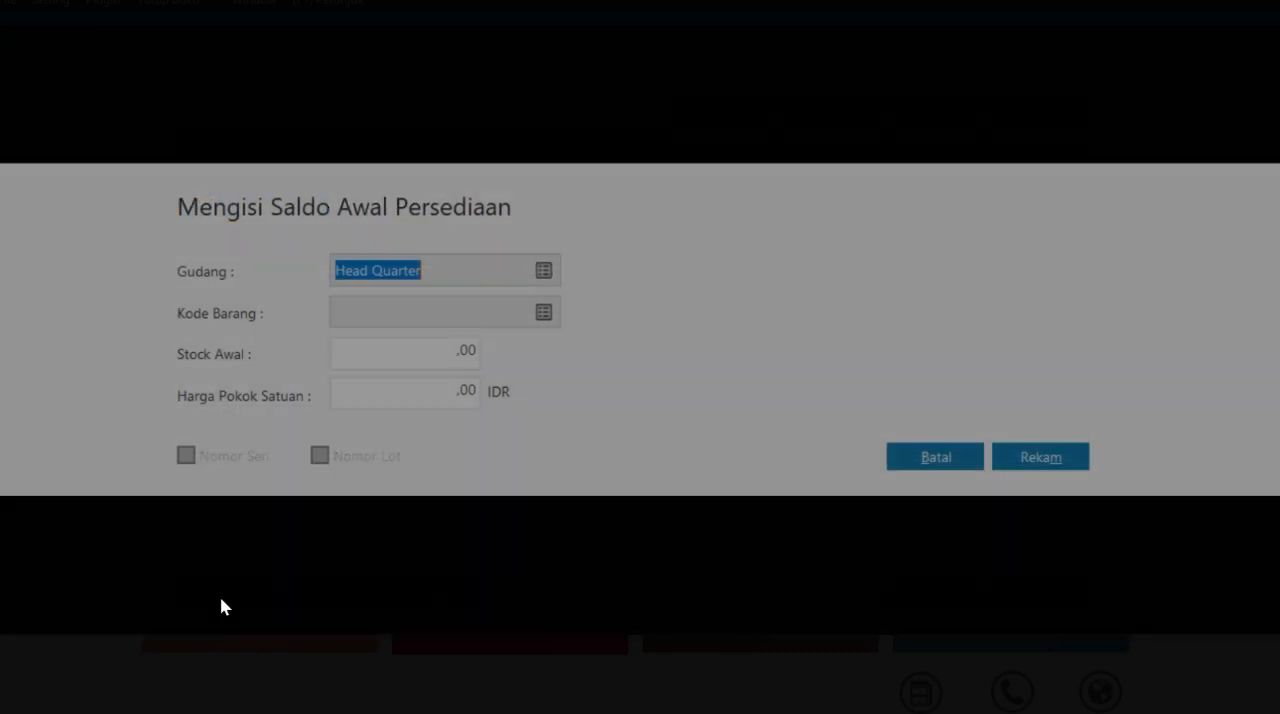
click(540, 309)
click(595, 405)
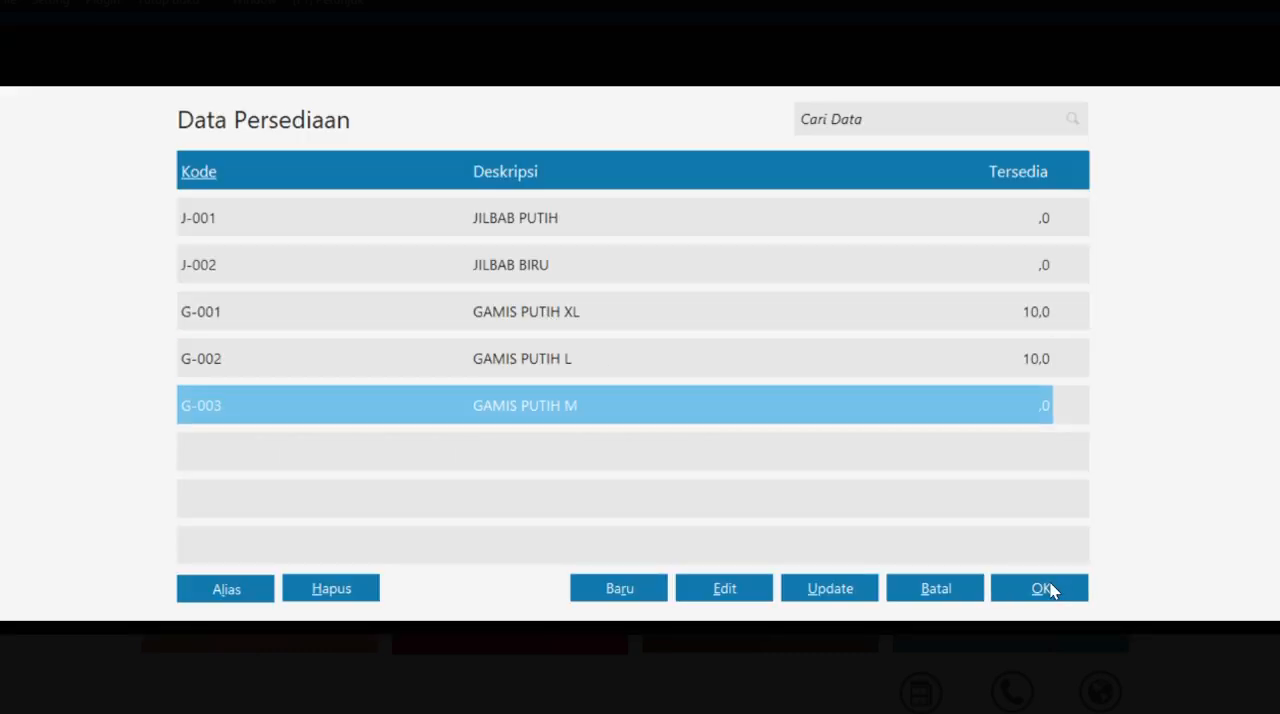
click(1041, 588)
click(448, 340)
text(10100)
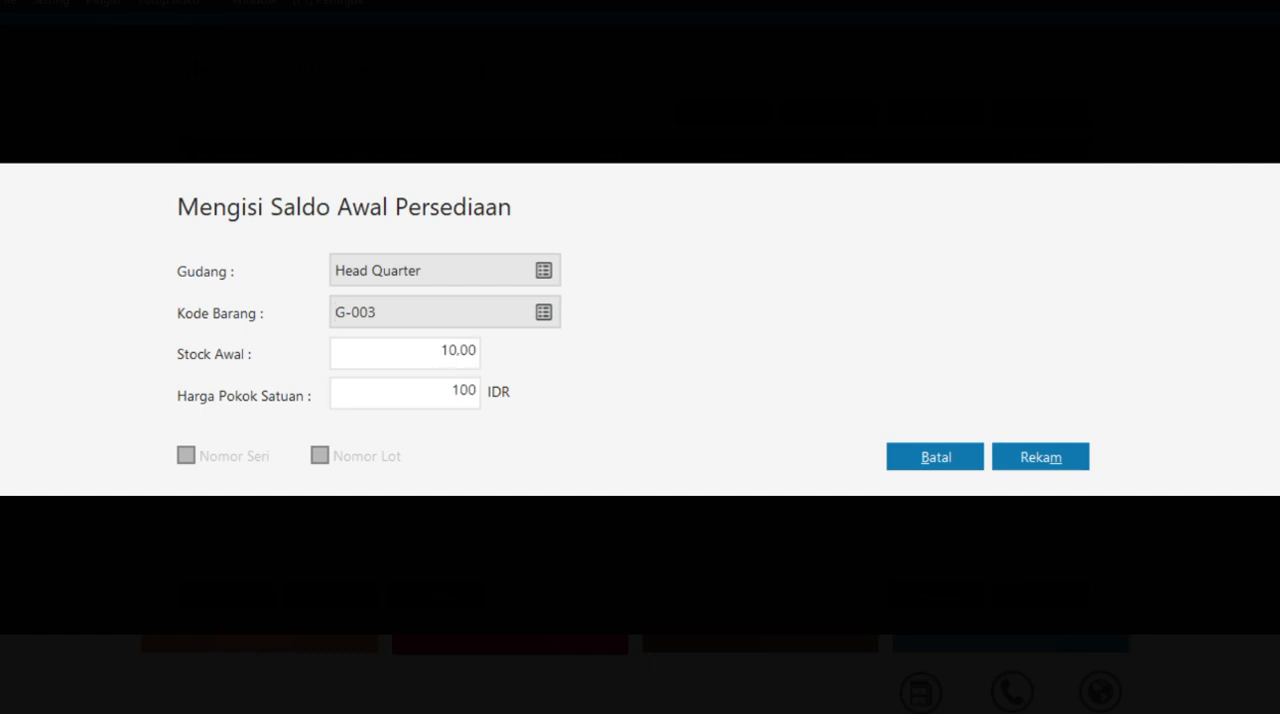
text(000)
click(1052, 464)
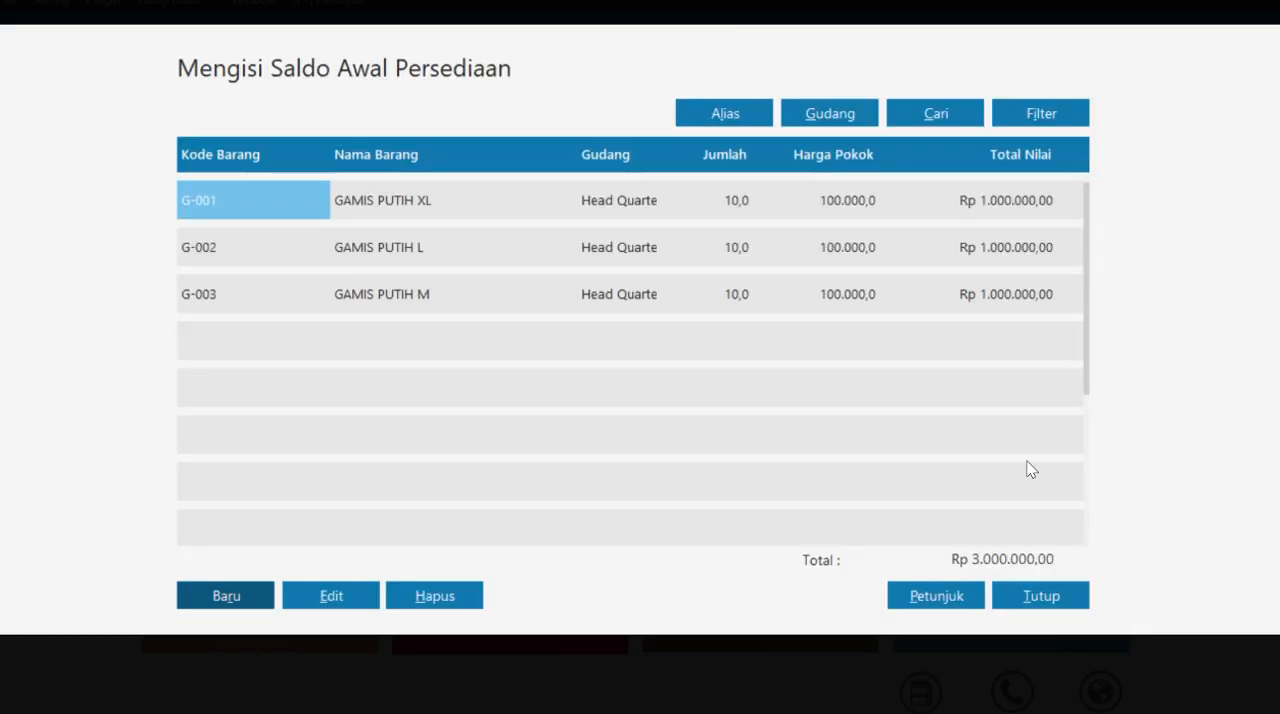
- Record the opening inventory of item J-001 (JILBAB PUTIH) with a stock of 10 and a unit cost of 10.000
click(226, 596)
click(543, 309)
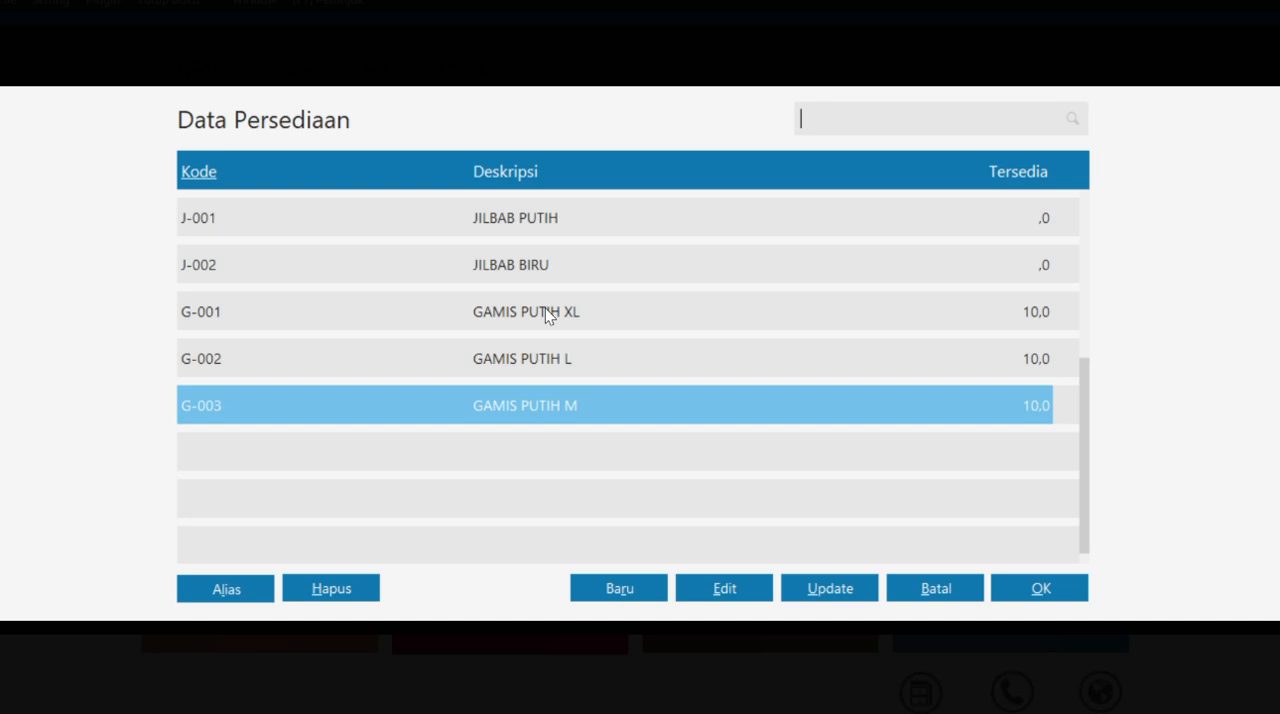
click(529, 222)
click(1040, 590)
click(465, 349)
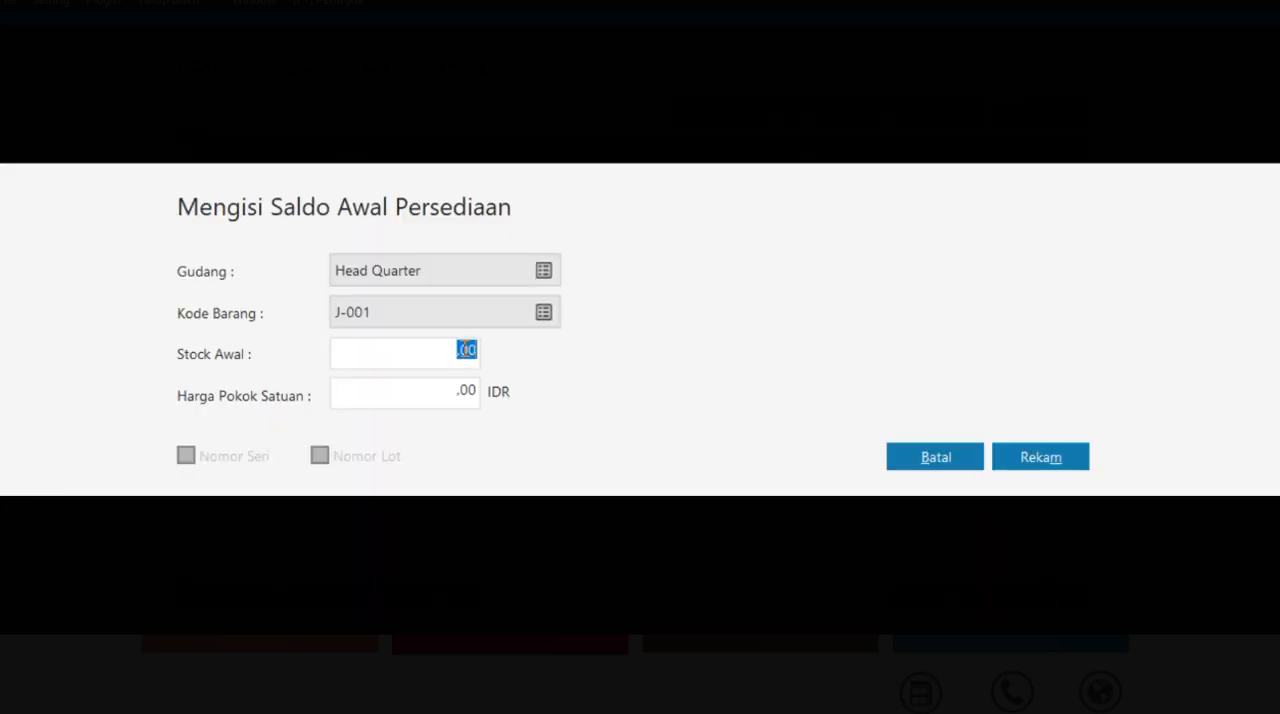
text(10)
key(Tab)
text(10000)
click(1000, 457)
- Record the opening inventory of item J-002 (JILBAB BIRU) with a stock of 10 and a unit cost of 10.000
click(259, 590)
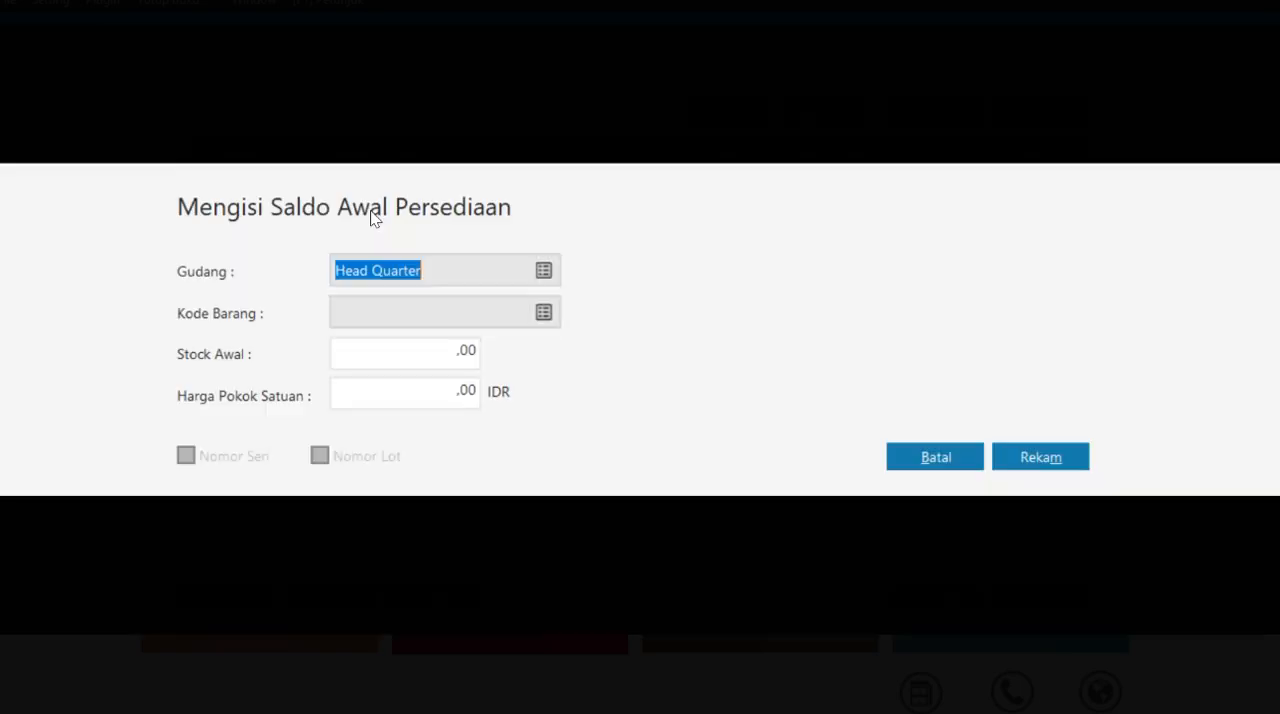
click(545, 313)
click(634, 256)
click(1040, 590)
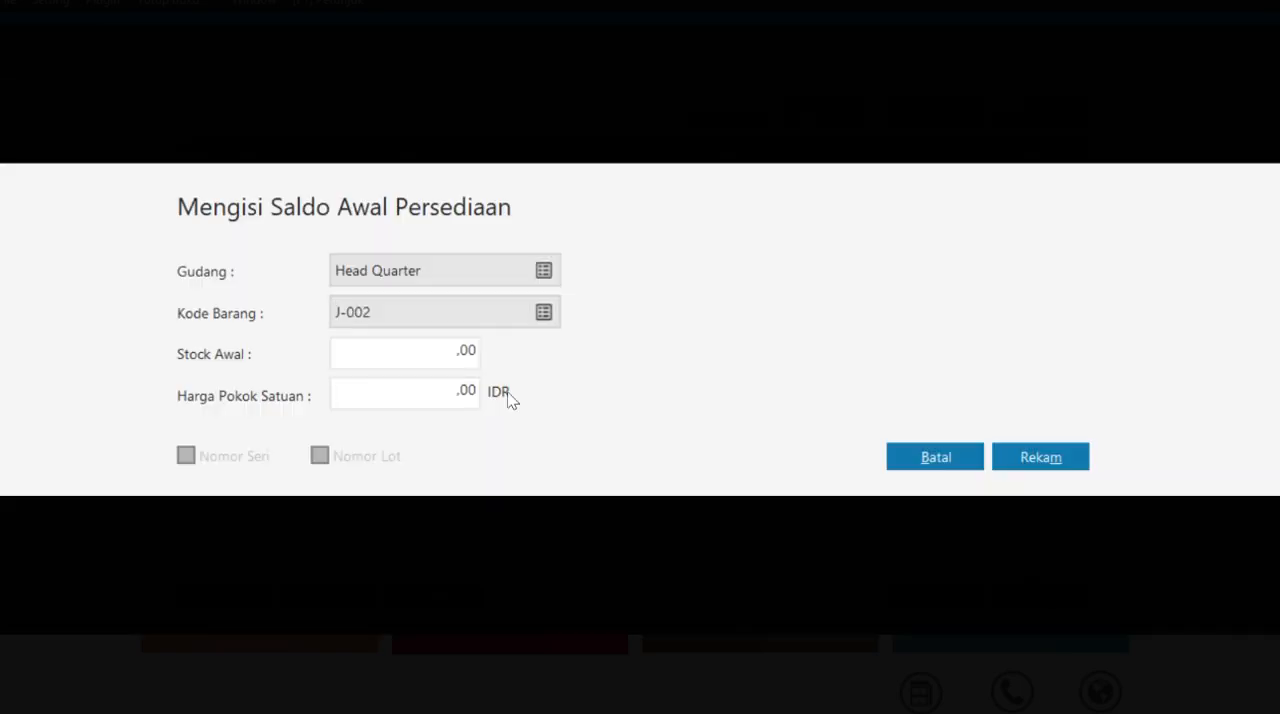
text(10)
key(Tab)
text(10000)
click(1040, 457)
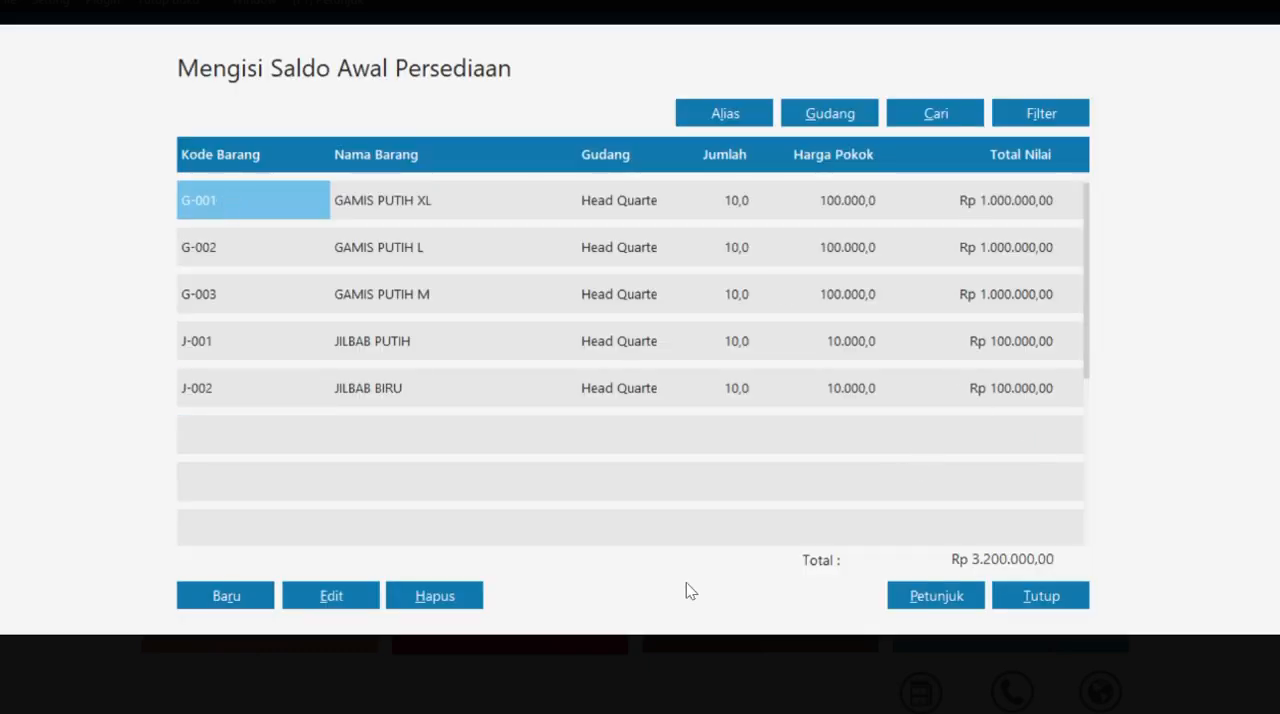
- Close the Saldo Awal Persediaan list, run the recalculation of ending inventory balances and close its report
click(1048, 603)
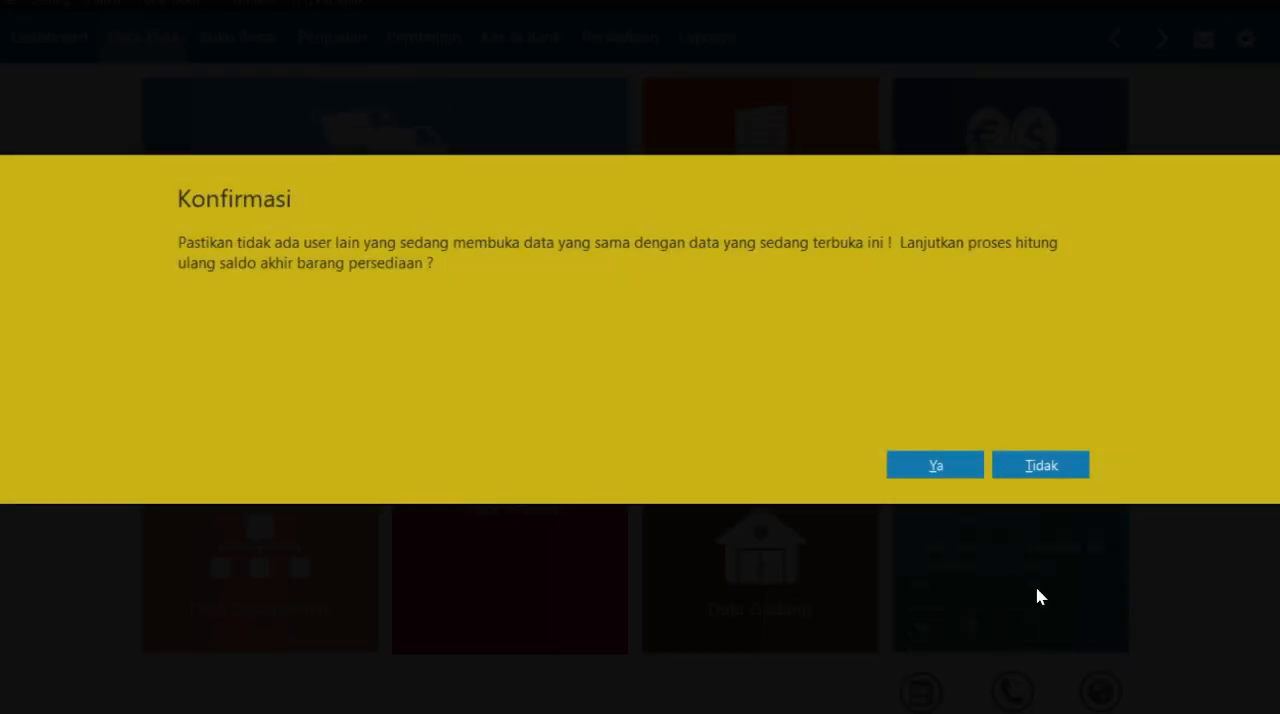
click(933, 468)
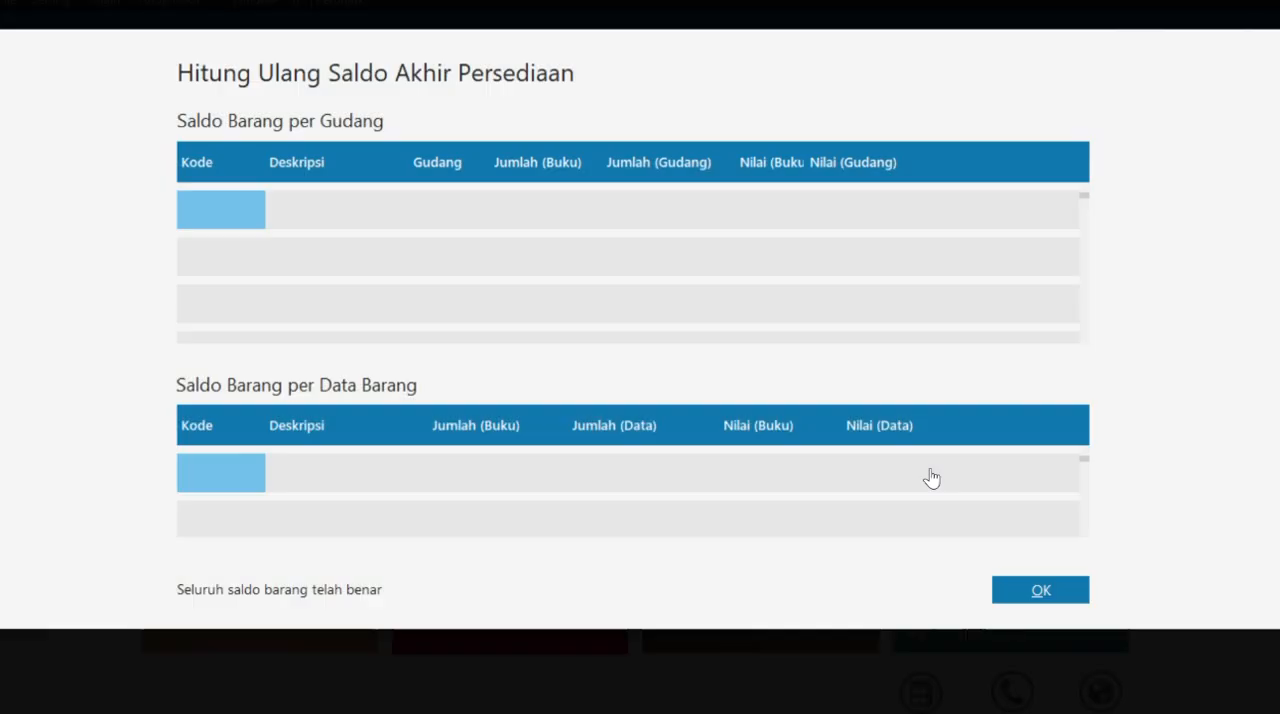
click(1041, 589)
- Switch to the case PDF and look up the Data Harta Tetap section, highlighting the operational vehicle's description
key(alt+Tab)
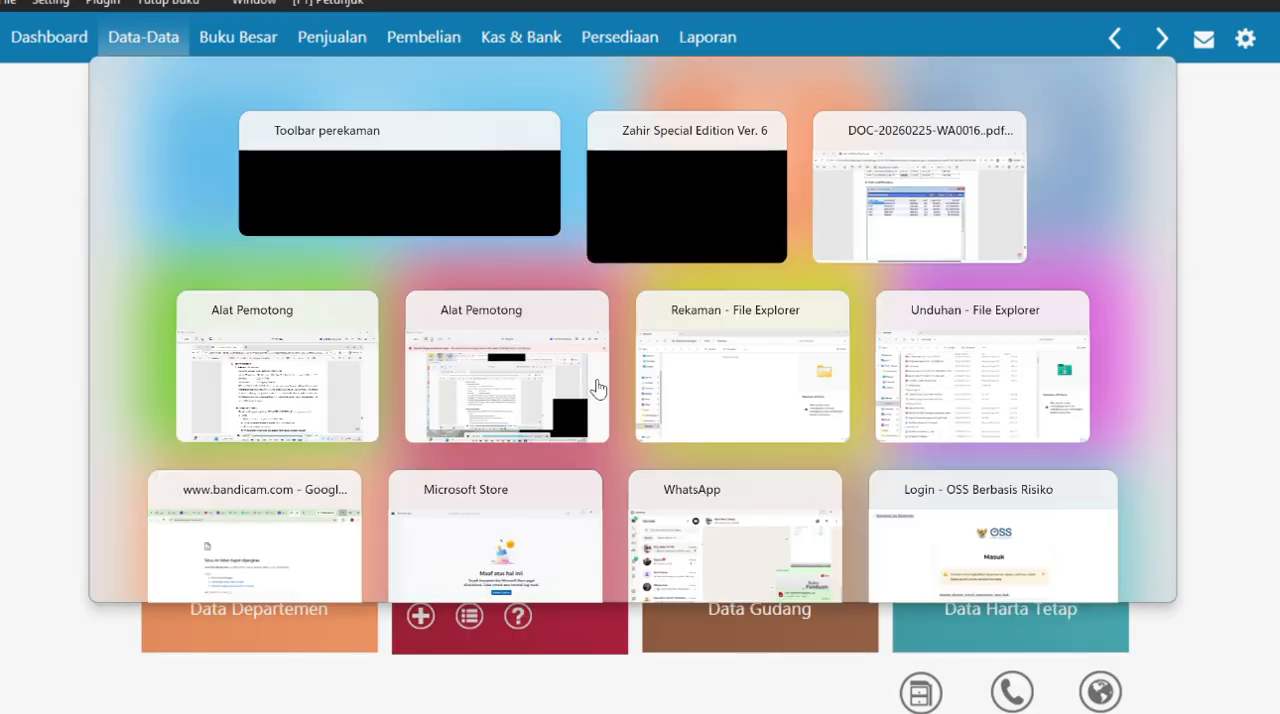
key(super+Tab)
click(878, 151)
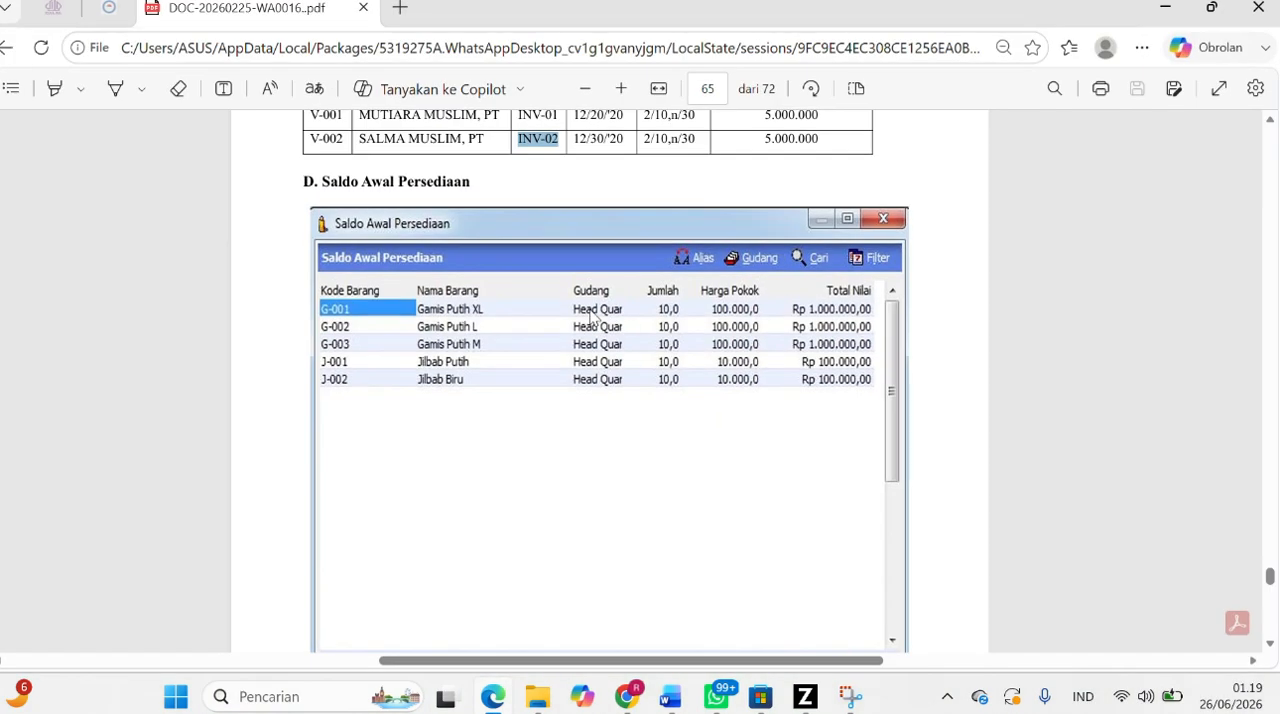
scroll(590, 315, up, 15)
scroll(590, 315, up, 6)
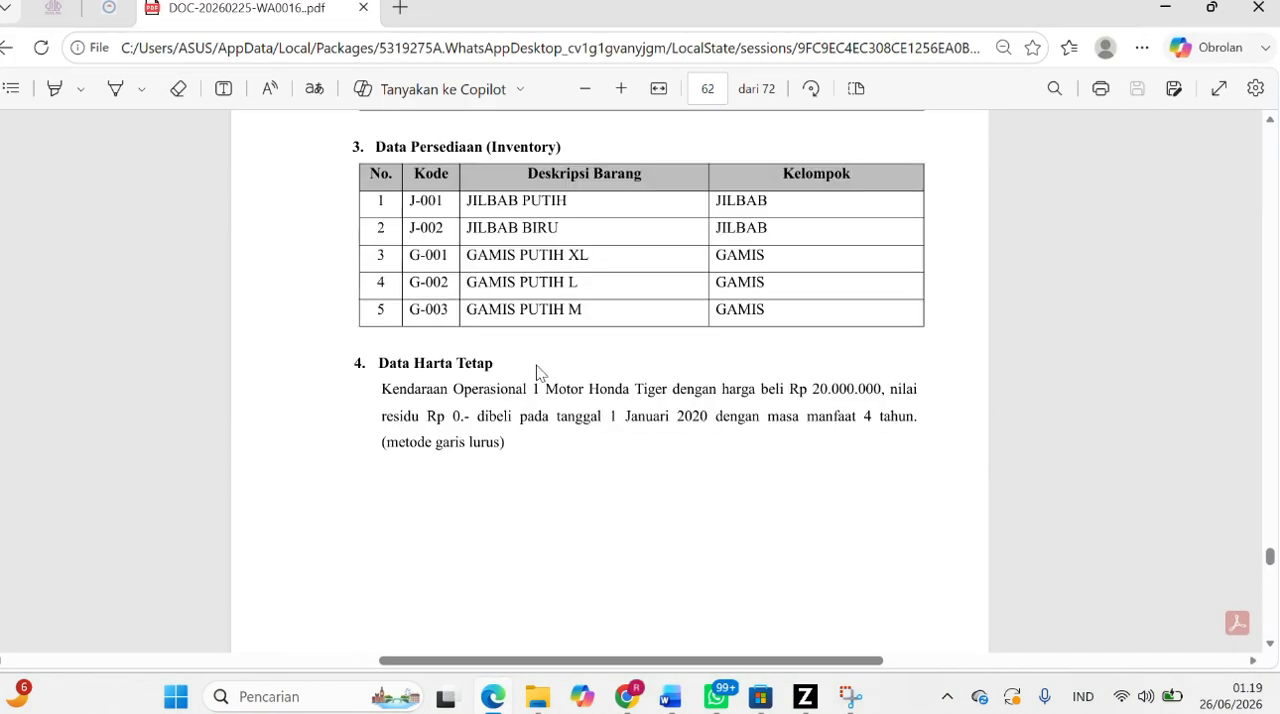
drag(381, 384, 516, 443)
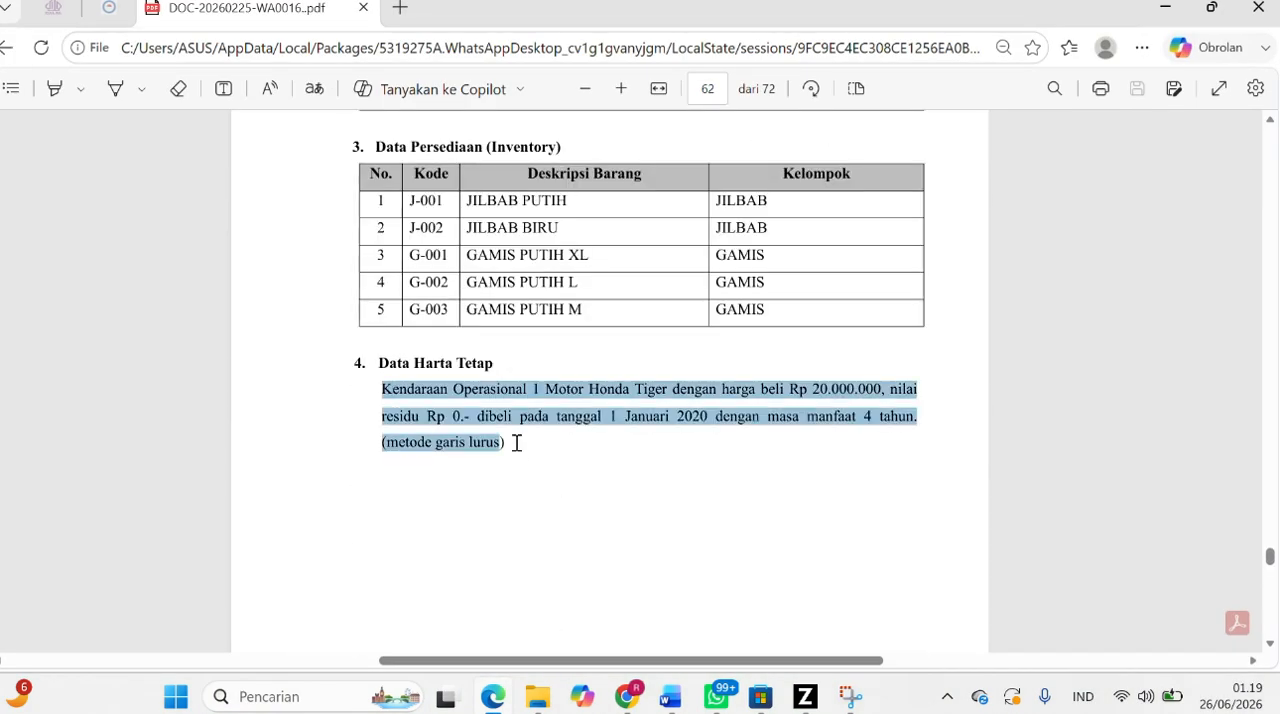
- Switch to Zahir and start a new Data Harta Tetap record named Motor Honda Tiger
click(760, 565)
click(805, 697)
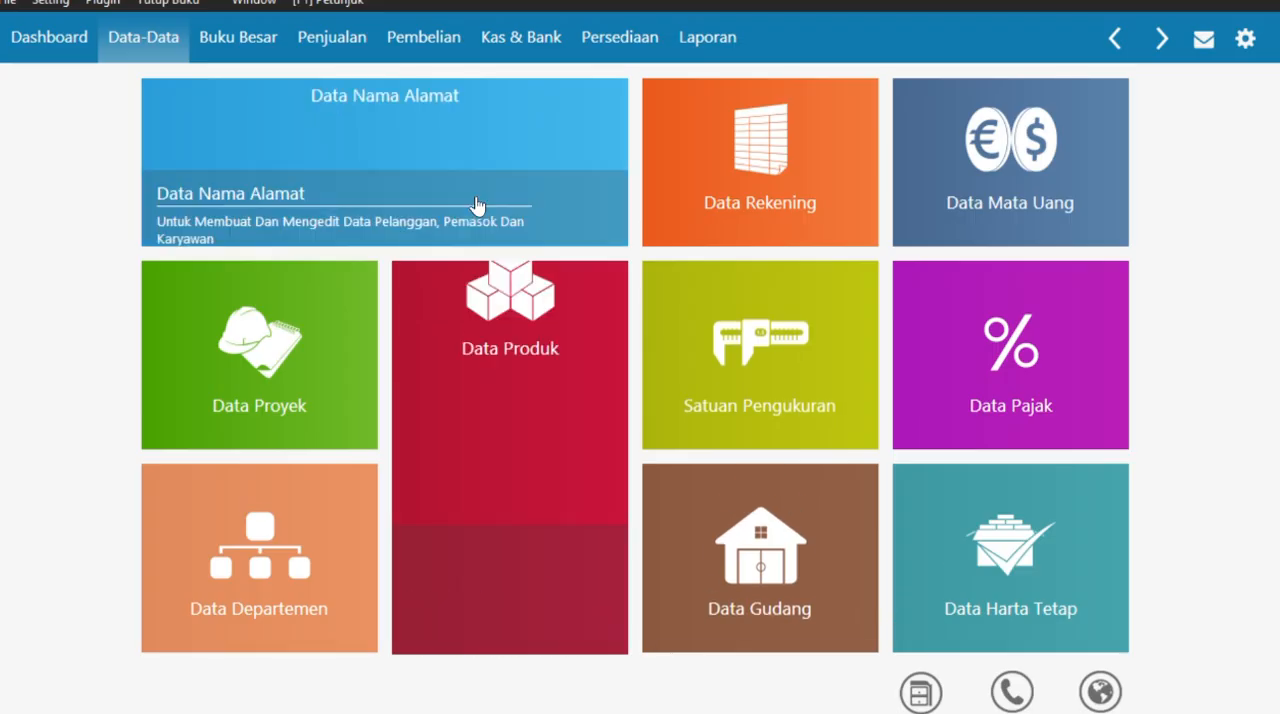
click(996, 528)
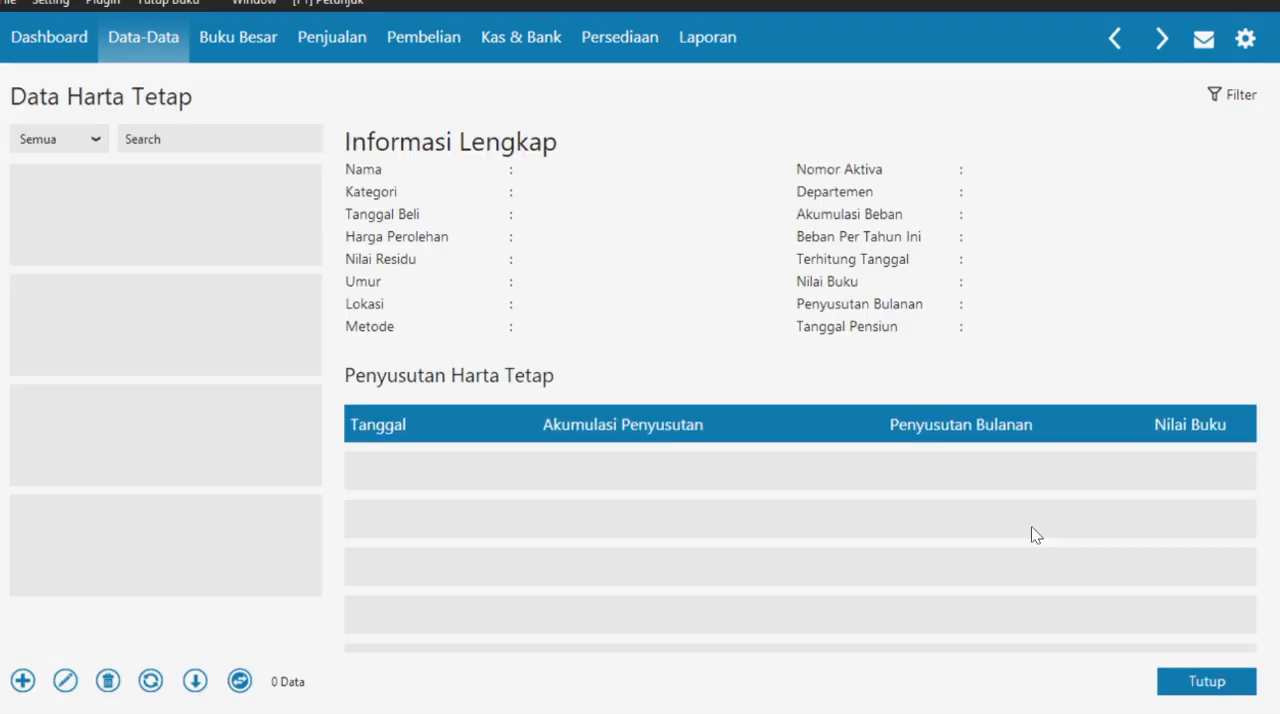
click(21, 682)
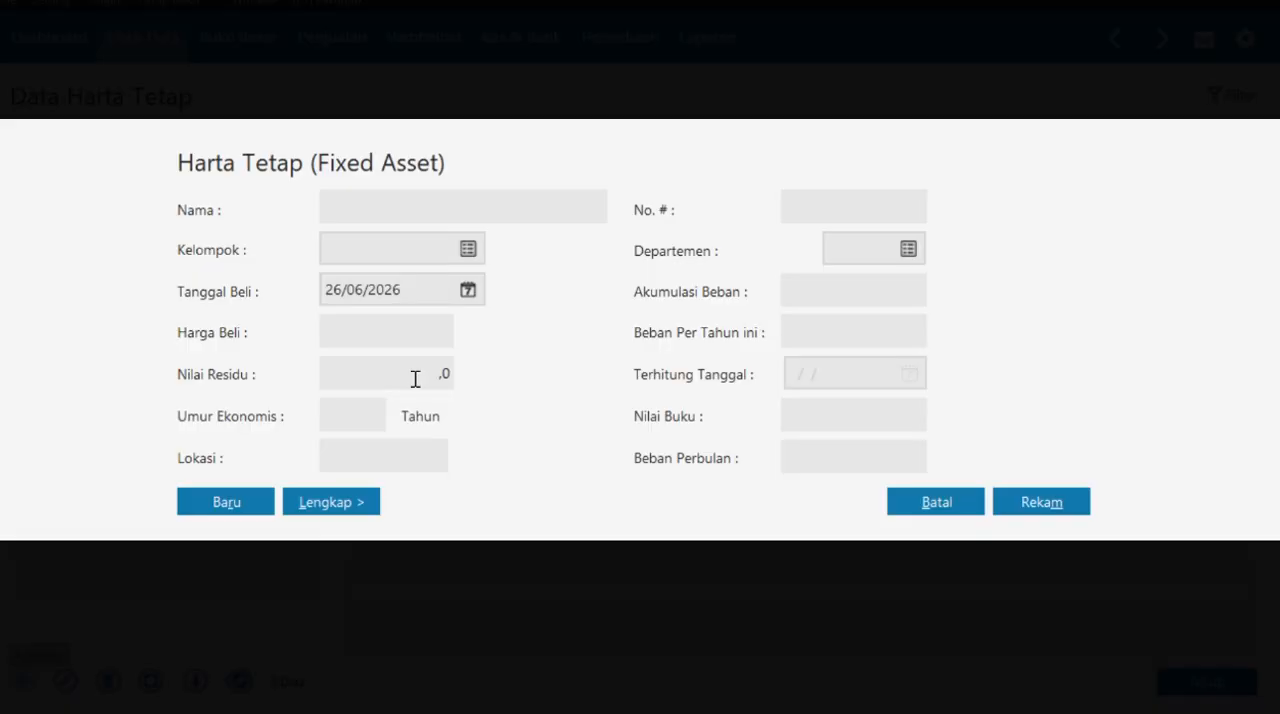
text(Motor Honda Tiger)
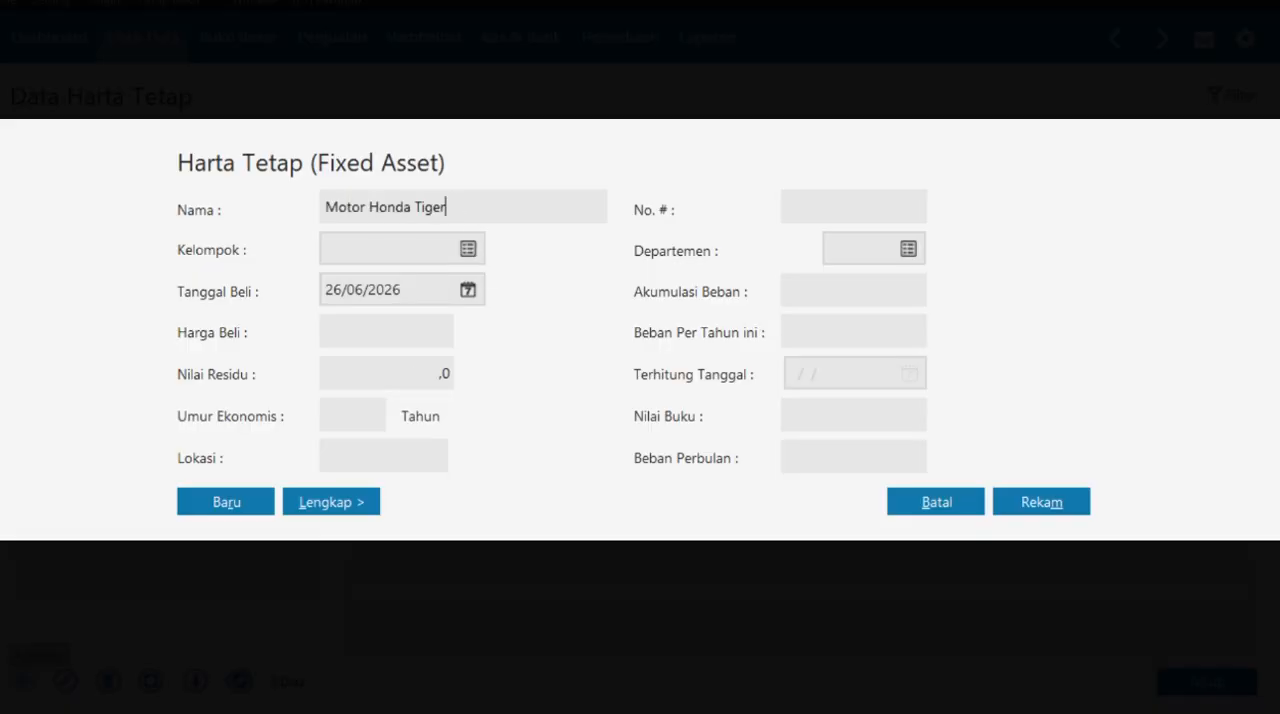
- Check the asset's useful life and depreciation method in the case PDF and assign the fixed asset to the group Kendaraan Roda Dua
click(468, 249)
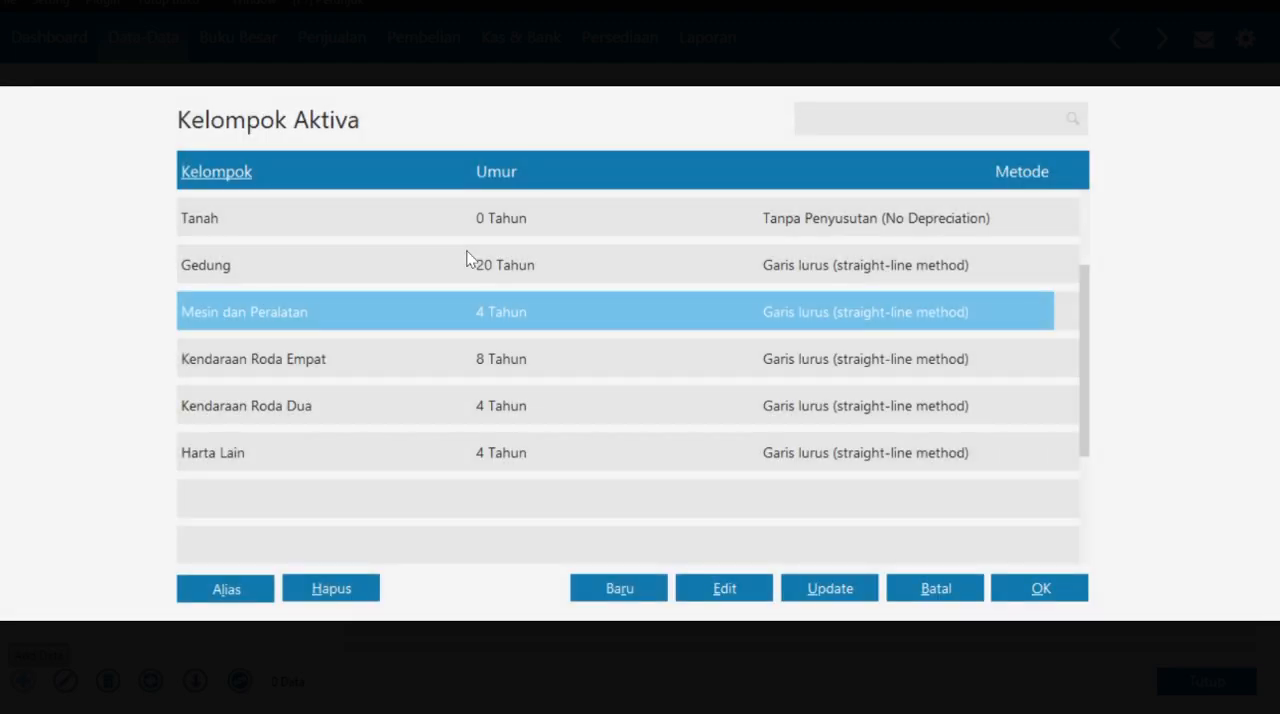
key(super+Tab)
click(371, 137)
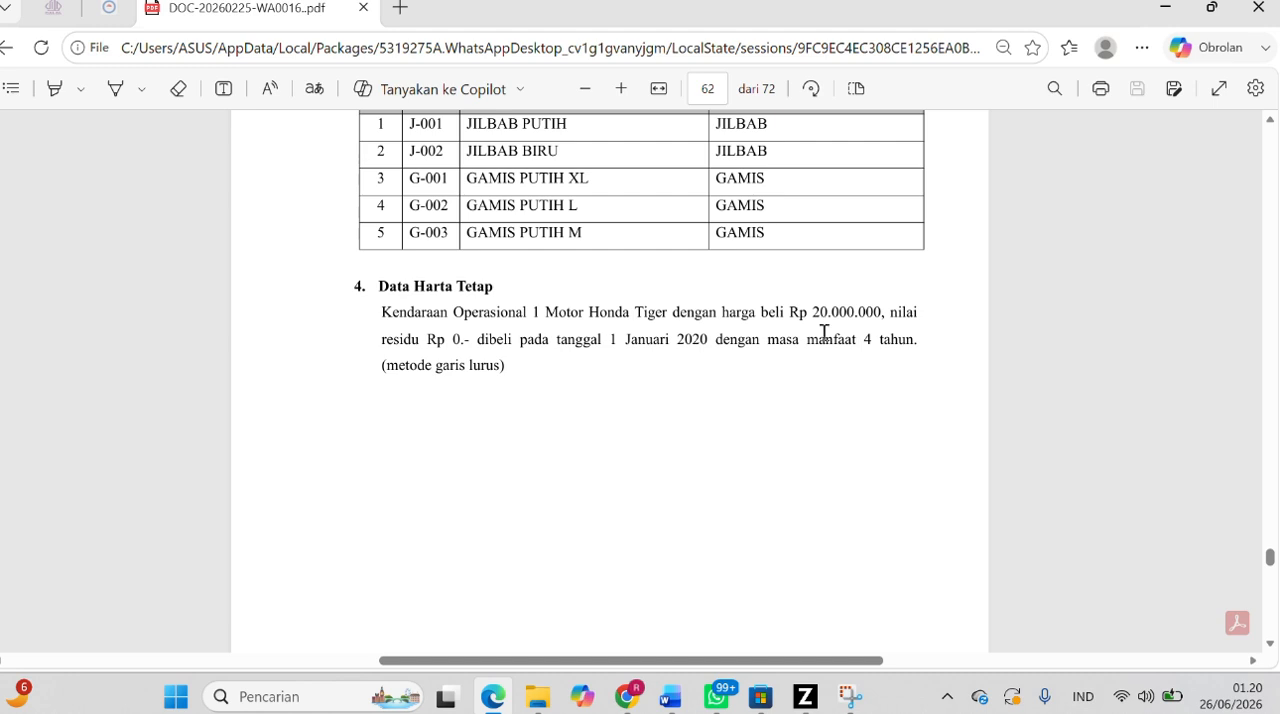
drag(808, 338, 526, 374)
click(805, 696)
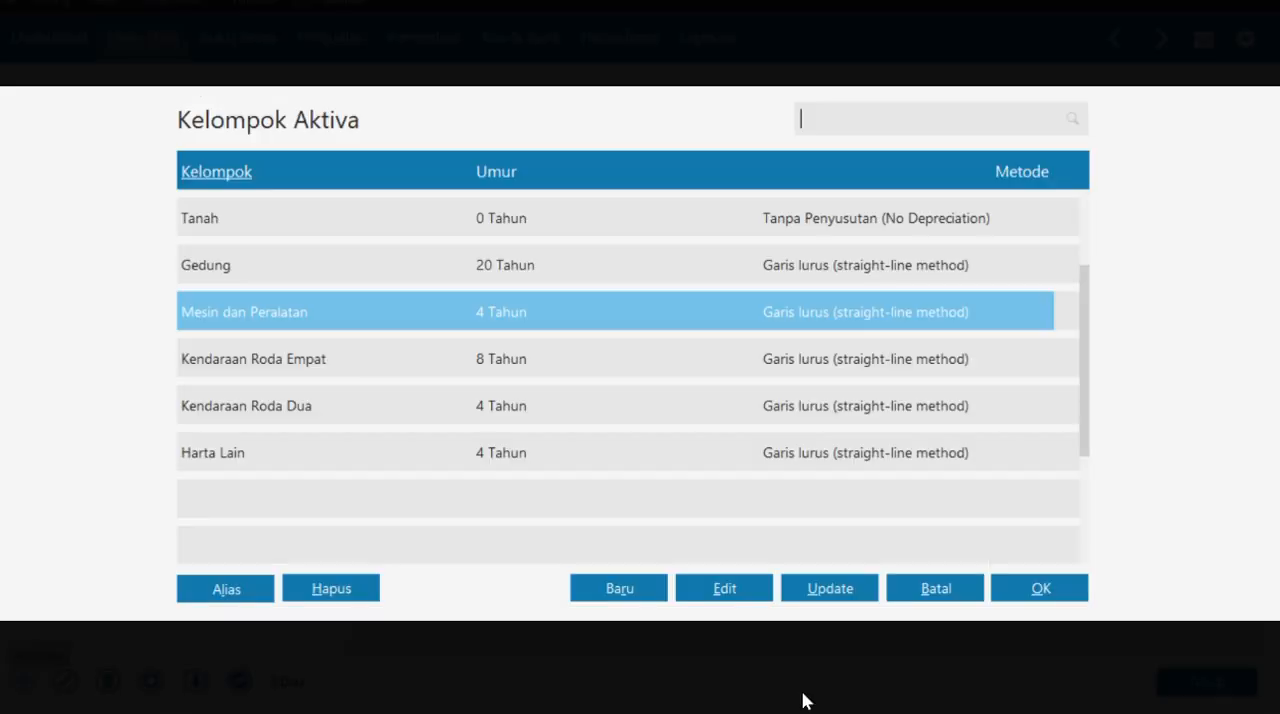
click(530, 401)
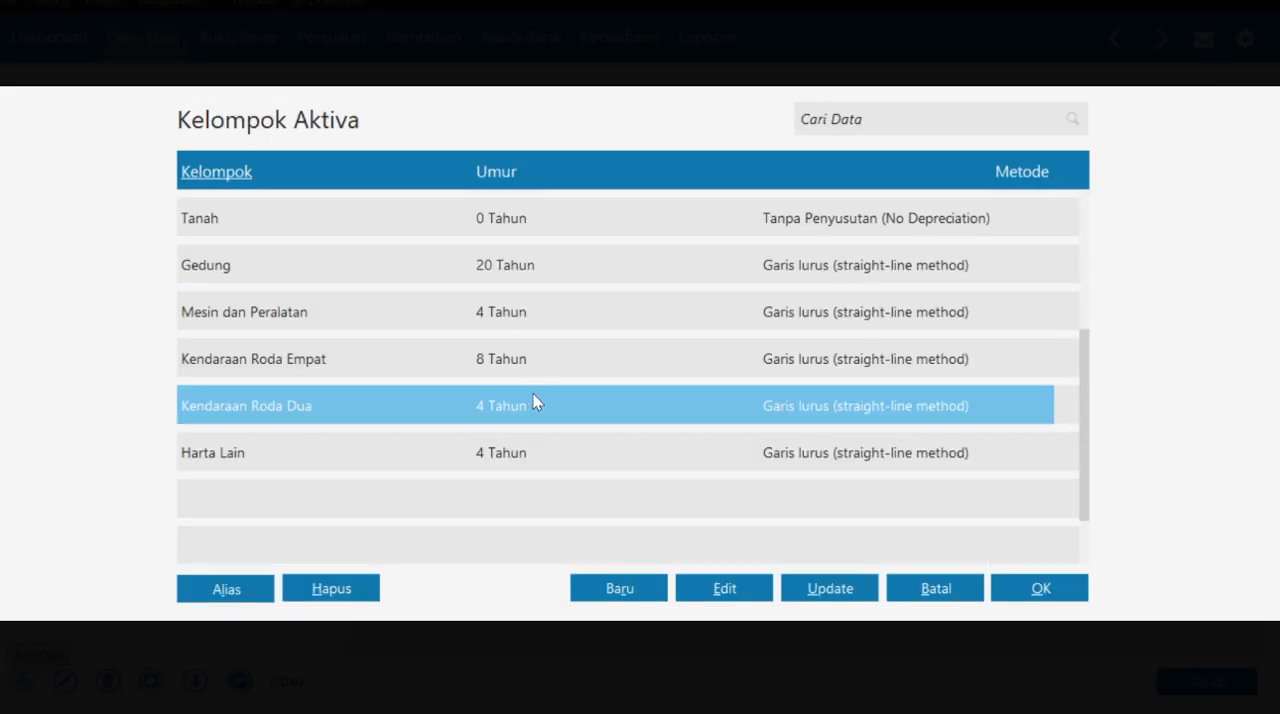
click(1025, 590)
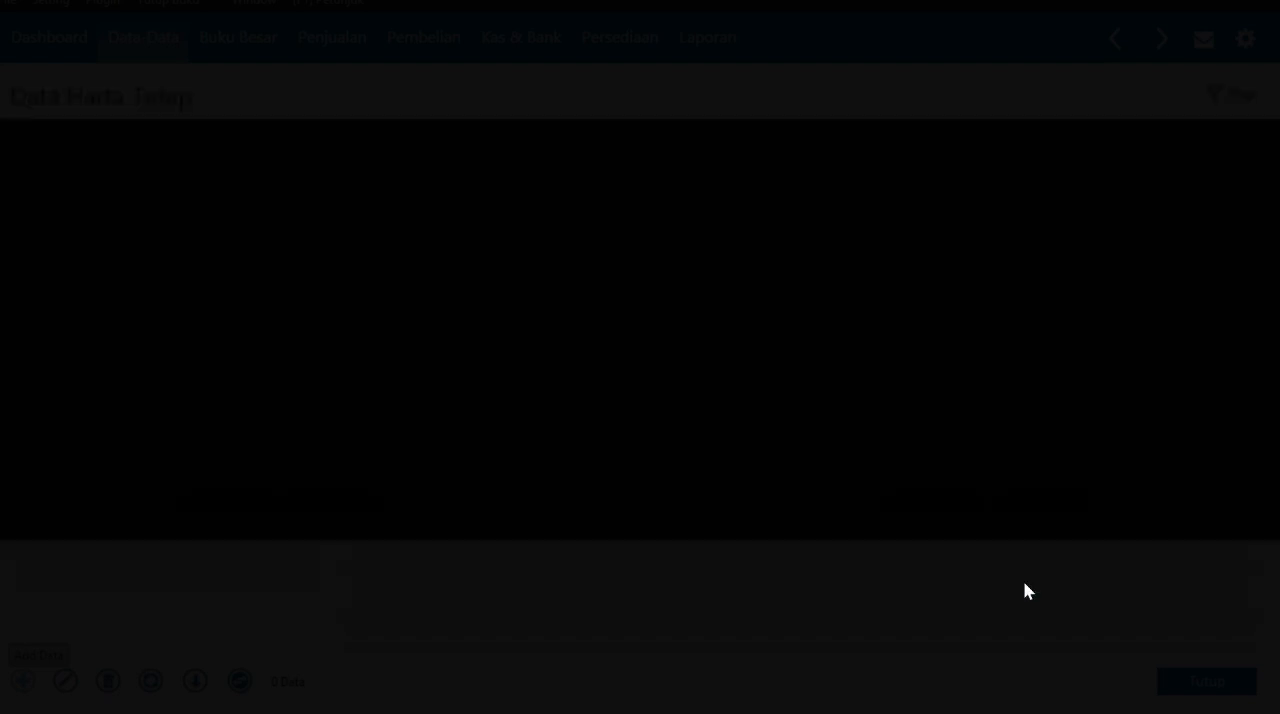
- Set the asset's purchase date to 01/01/2020, its purchase price to 20.000.000 and its residual value to 0
click(402, 290)
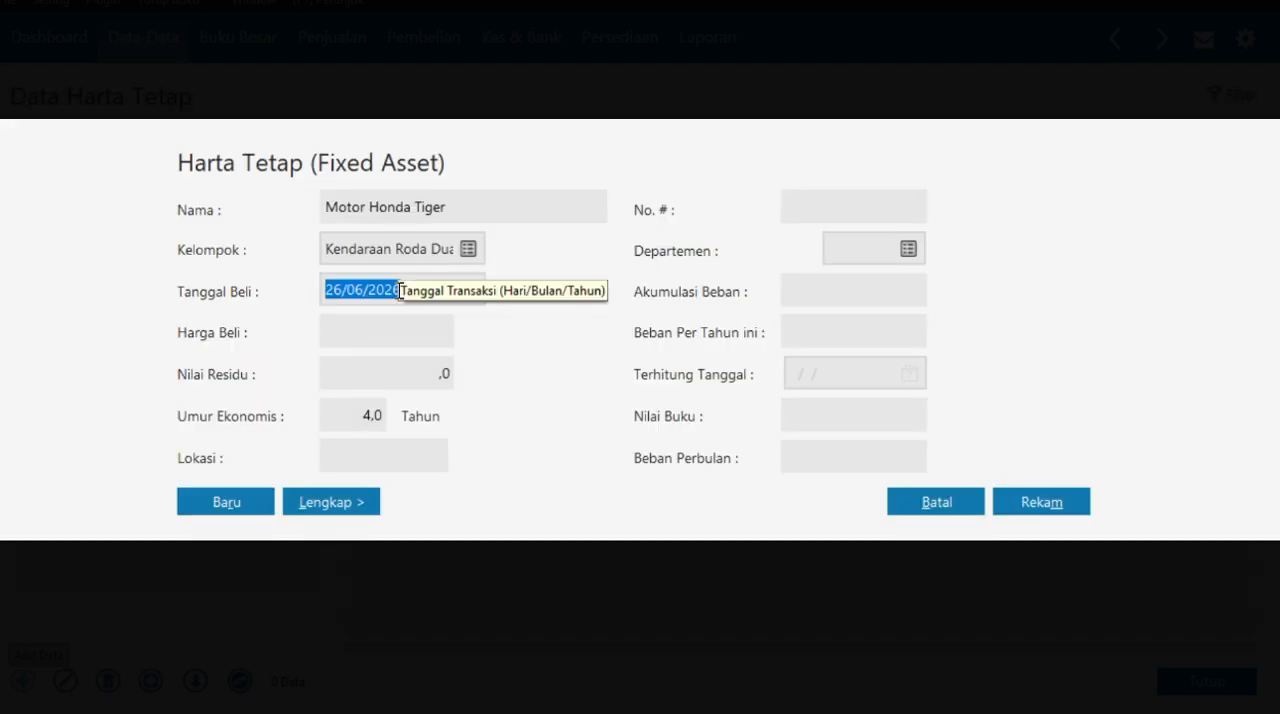
key(BackSpace)
text(01/01/2020)
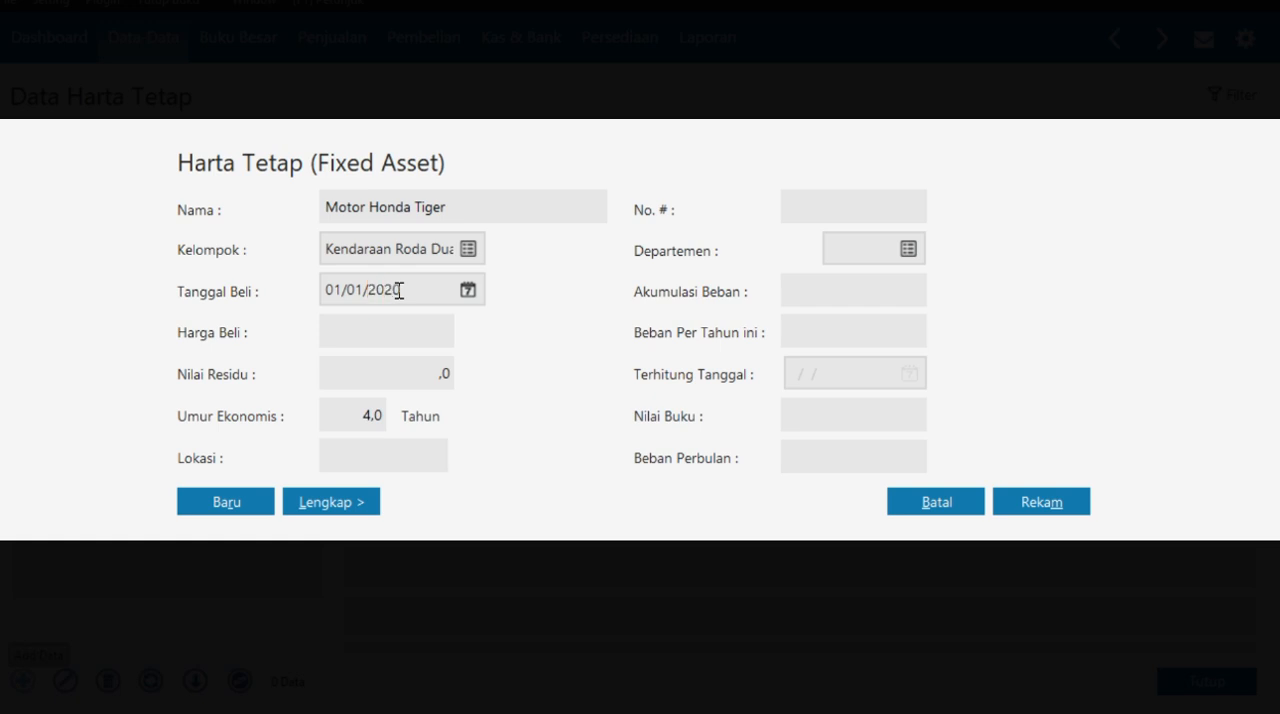
click(398, 334)
text(20000000)
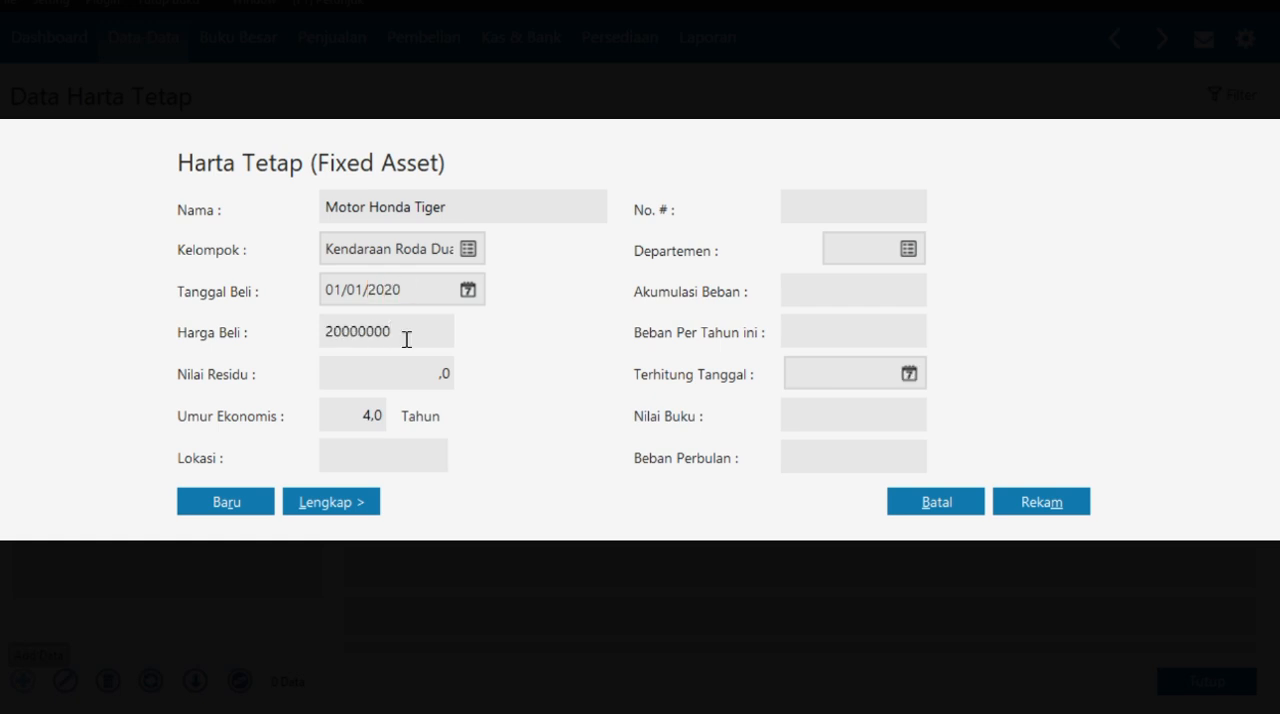
click(415, 369)
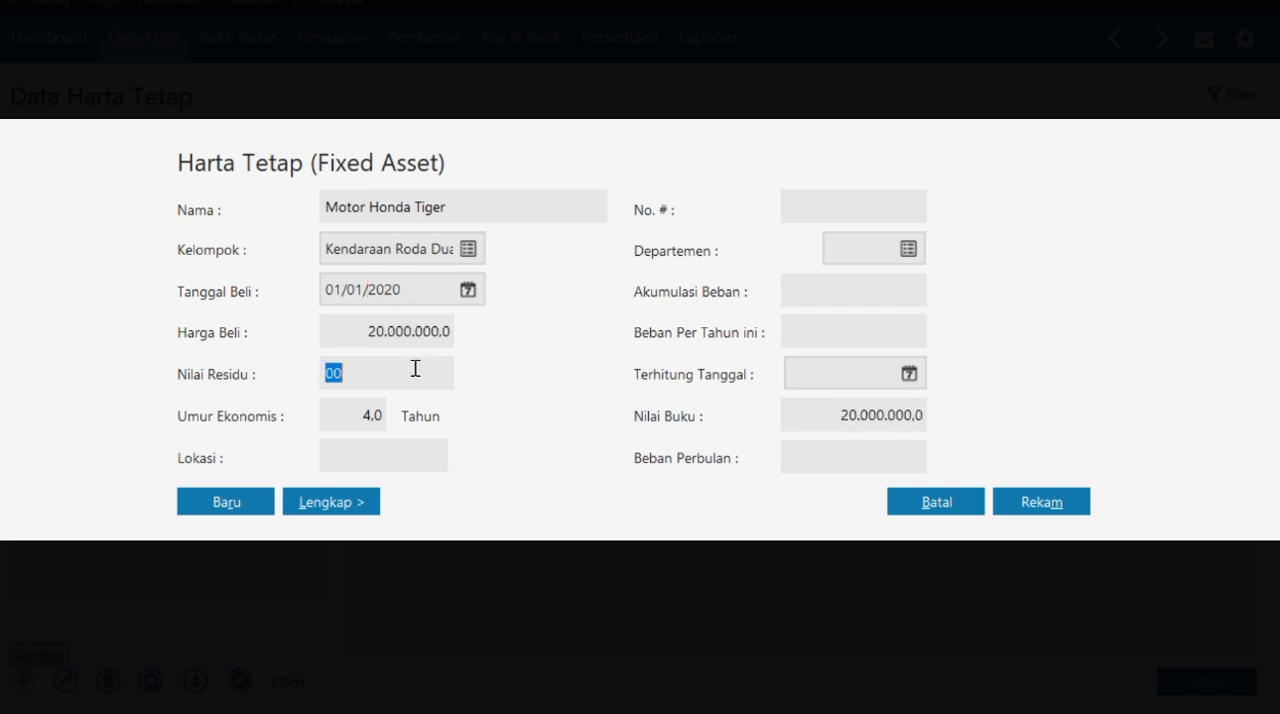
text(0)
- Record the Motor Honda Tiger asset and look through its monthly depreciation schedule
click(357, 422)
click(377, 461)
click(1032, 499)
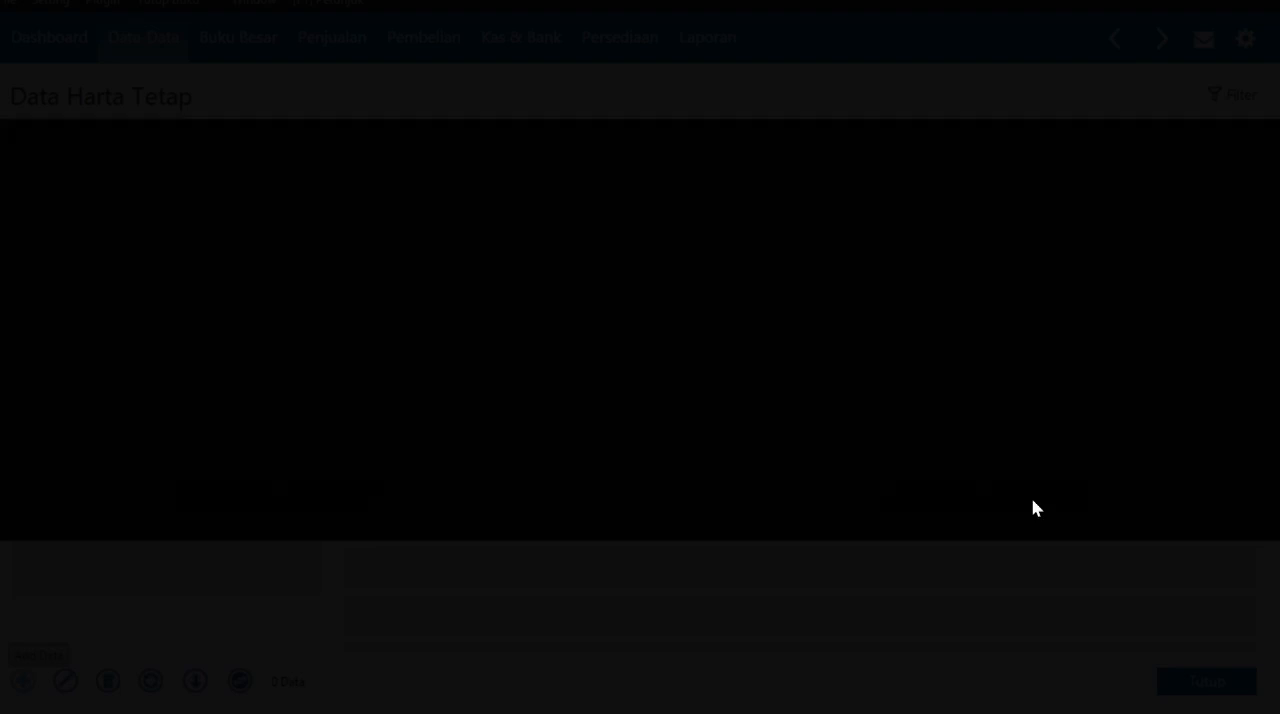
click(1033, 499)
click(935, 466)
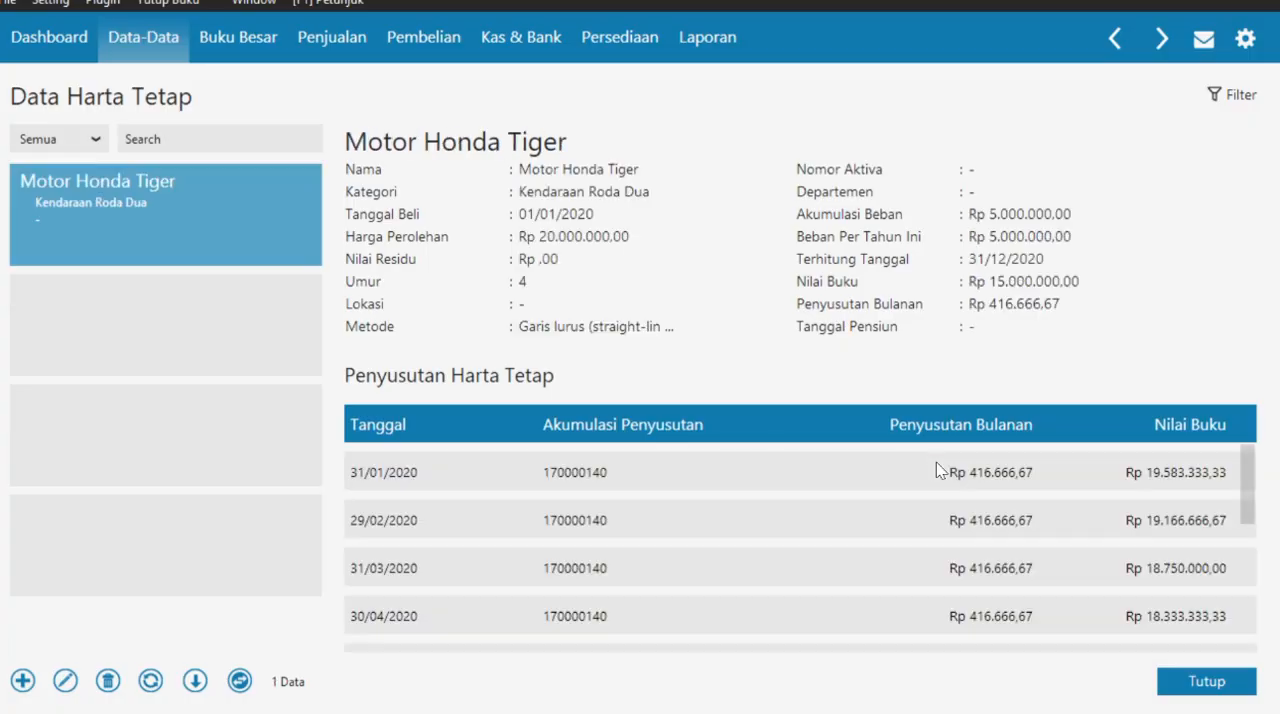
scroll(900, 480, down, 1)
scroll(885, 480, down, 5)
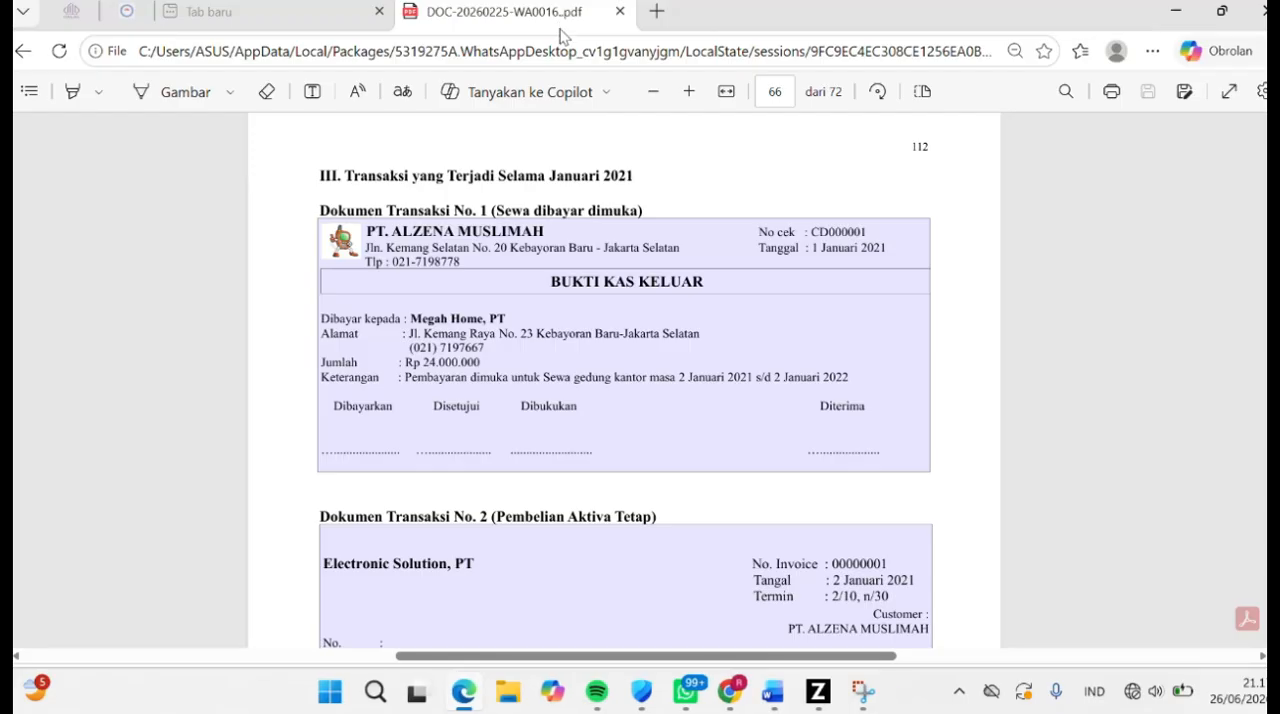
- Look up Dokumen Transaksi No. 1 (Sewa dibayar dimuka) in the case PDF and start a new Kas Keluar entry in Zahir
drag(484, 210, 648, 211)
click(412, 318)
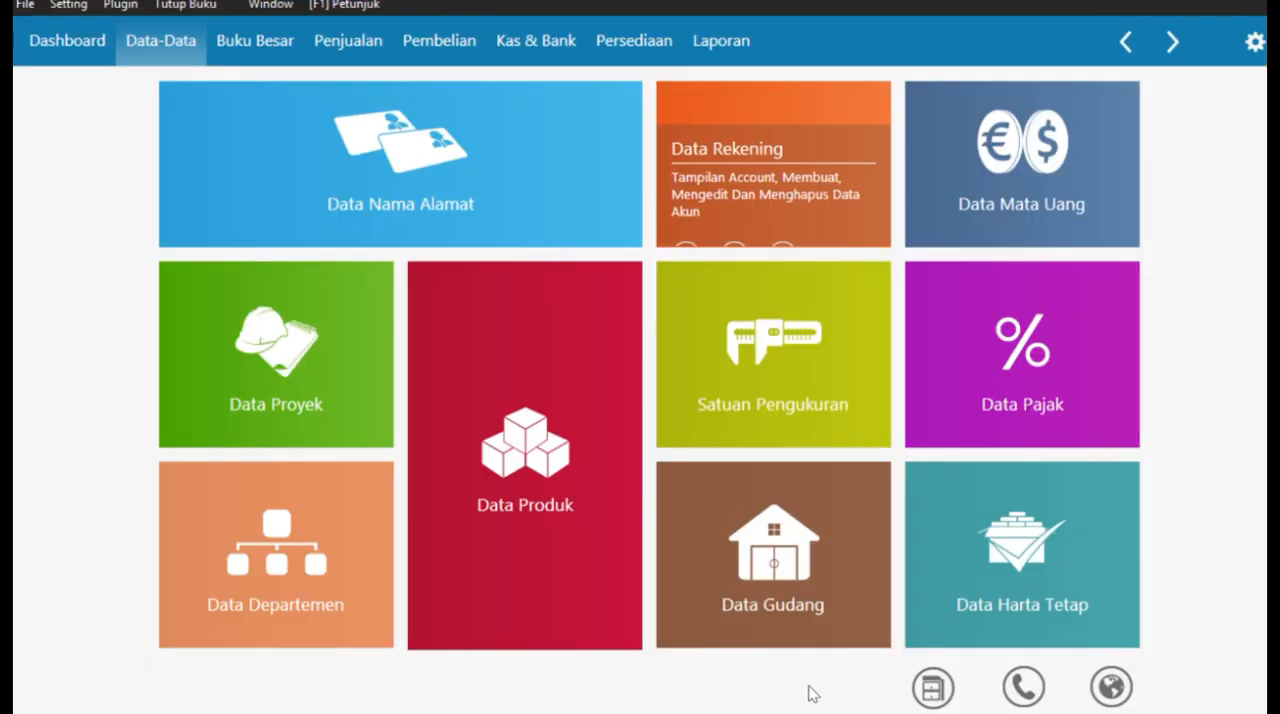
click(495, 42)
click(296, 289)
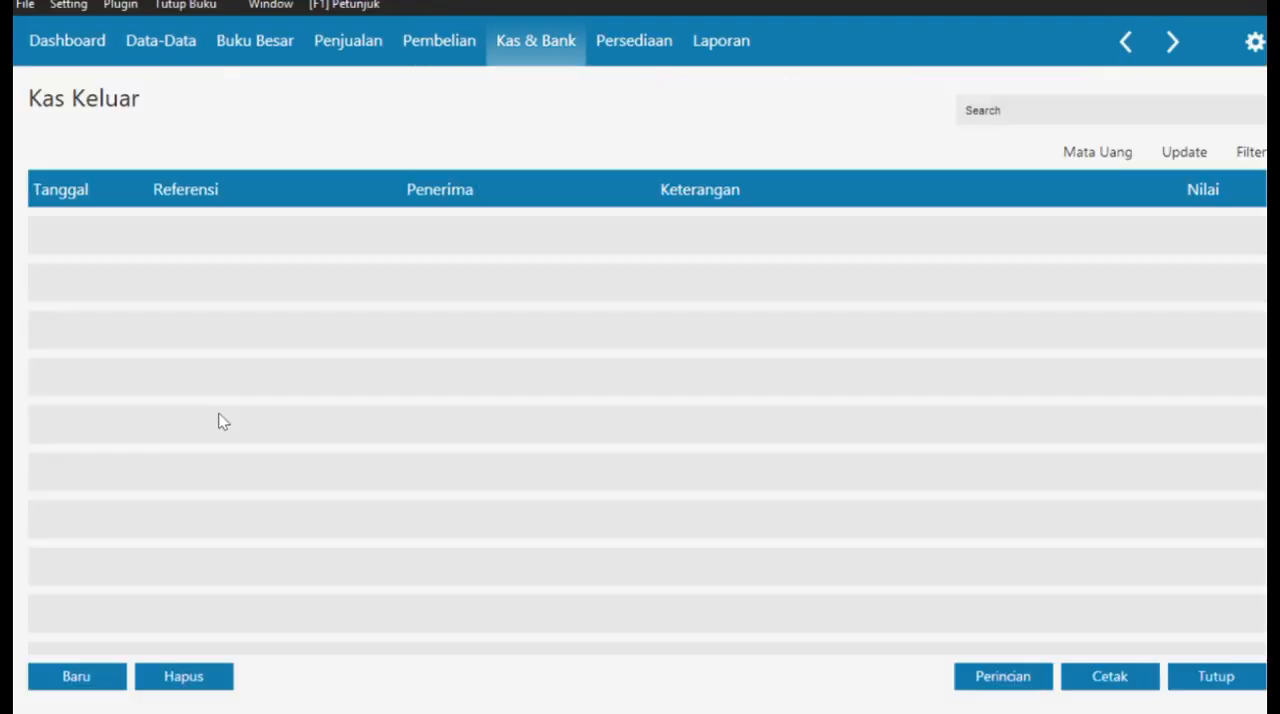
click(84, 677)
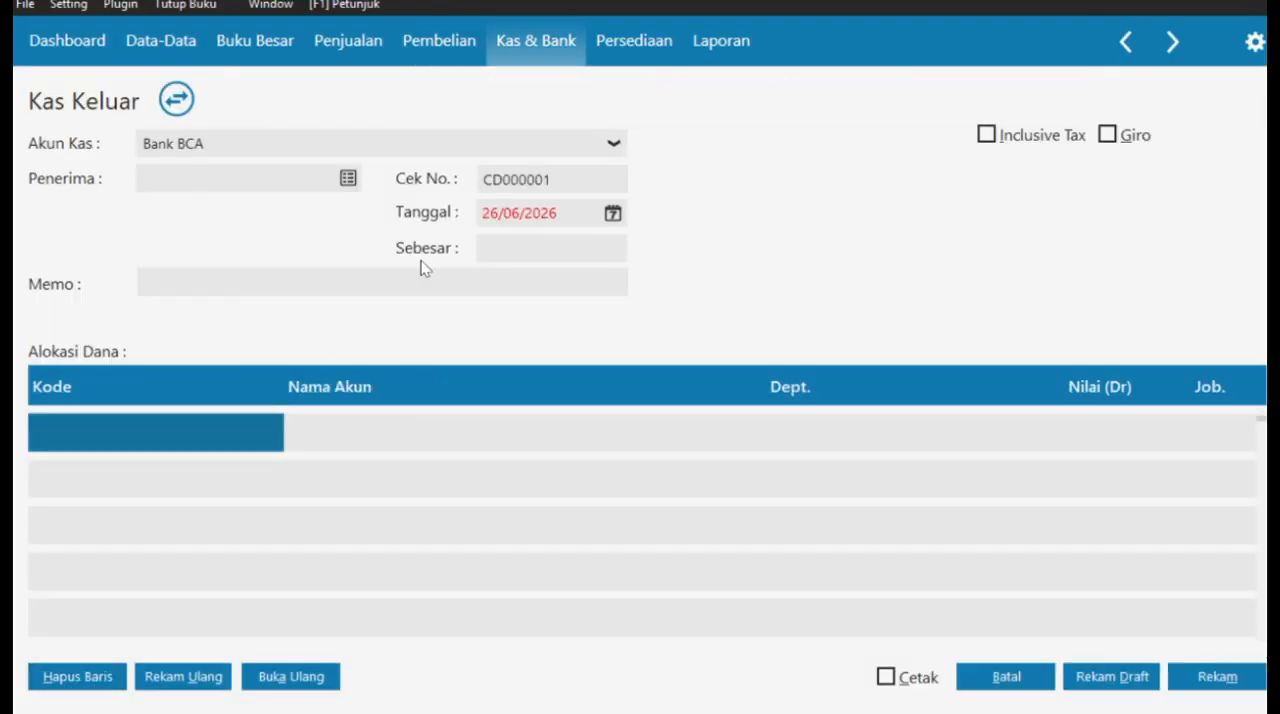
- Create the contact MEGAH HOME.PT with ID CUST-1, accept the missing tax number and choose it as the payment's recipient
click(348, 179)
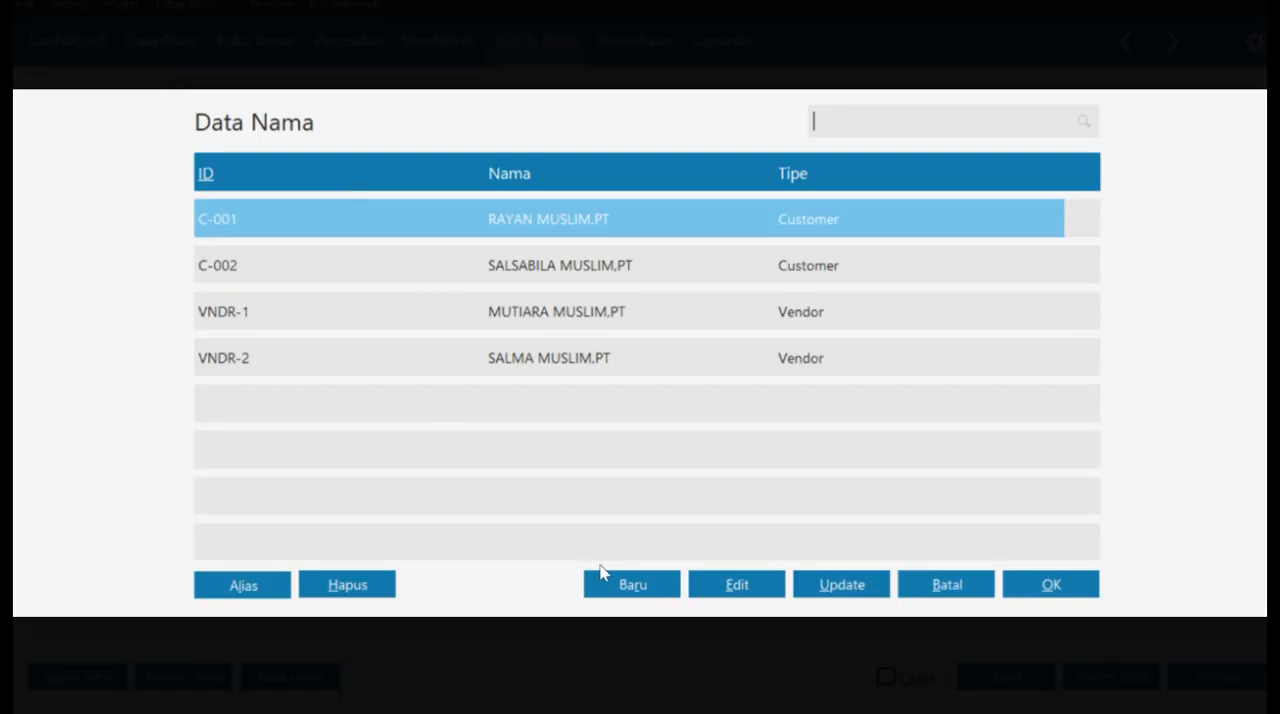
click(630, 587)
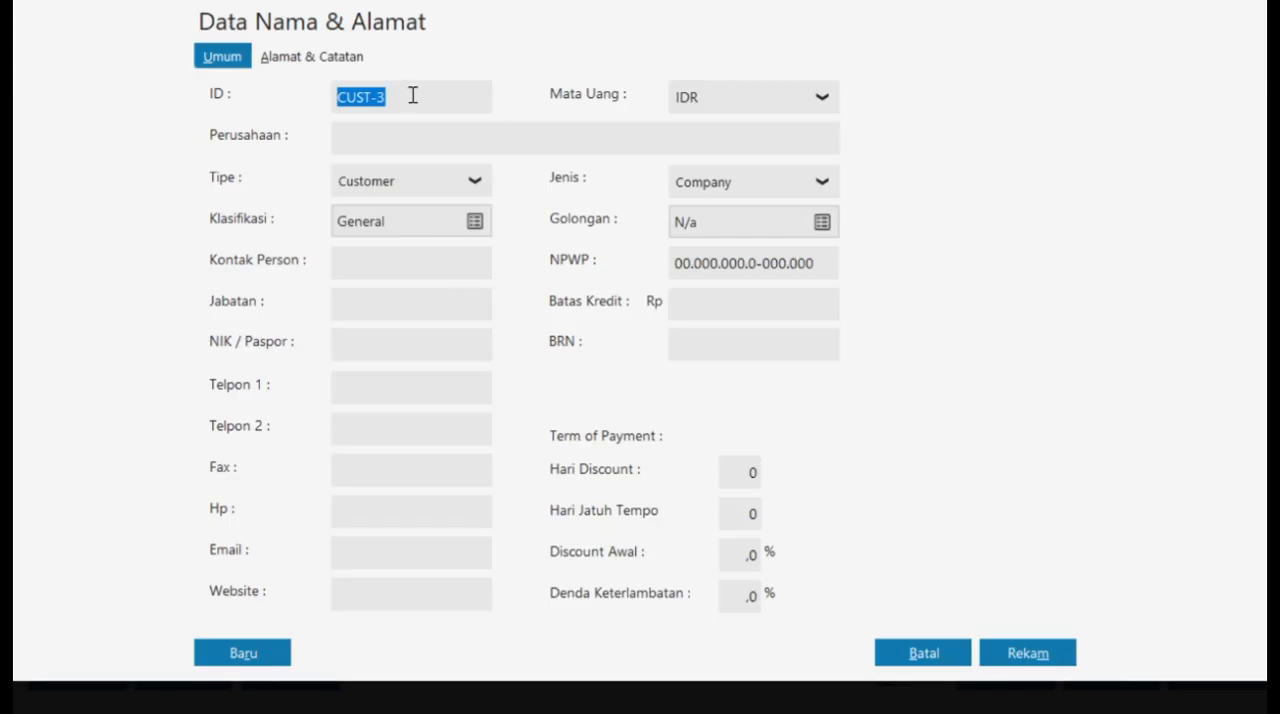
click(410, 94)
key(BackSpace)
text(MEGAH HOME.PT)
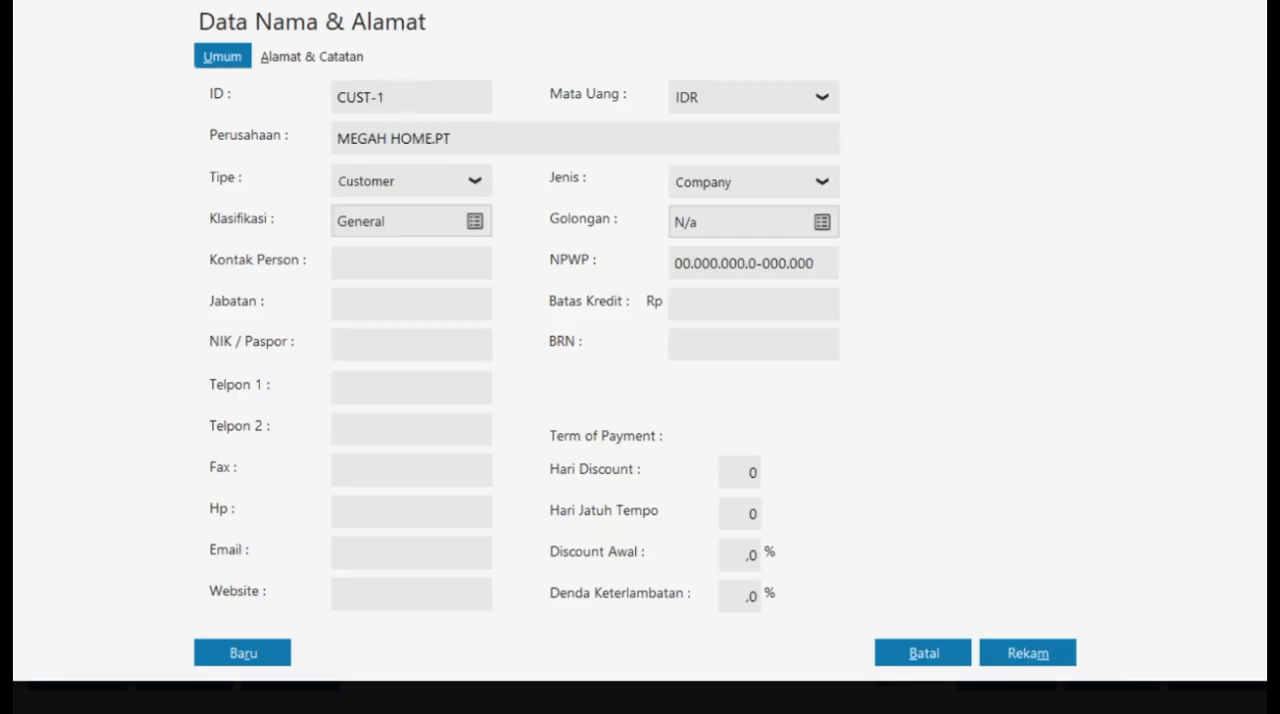
click(1024, 653)
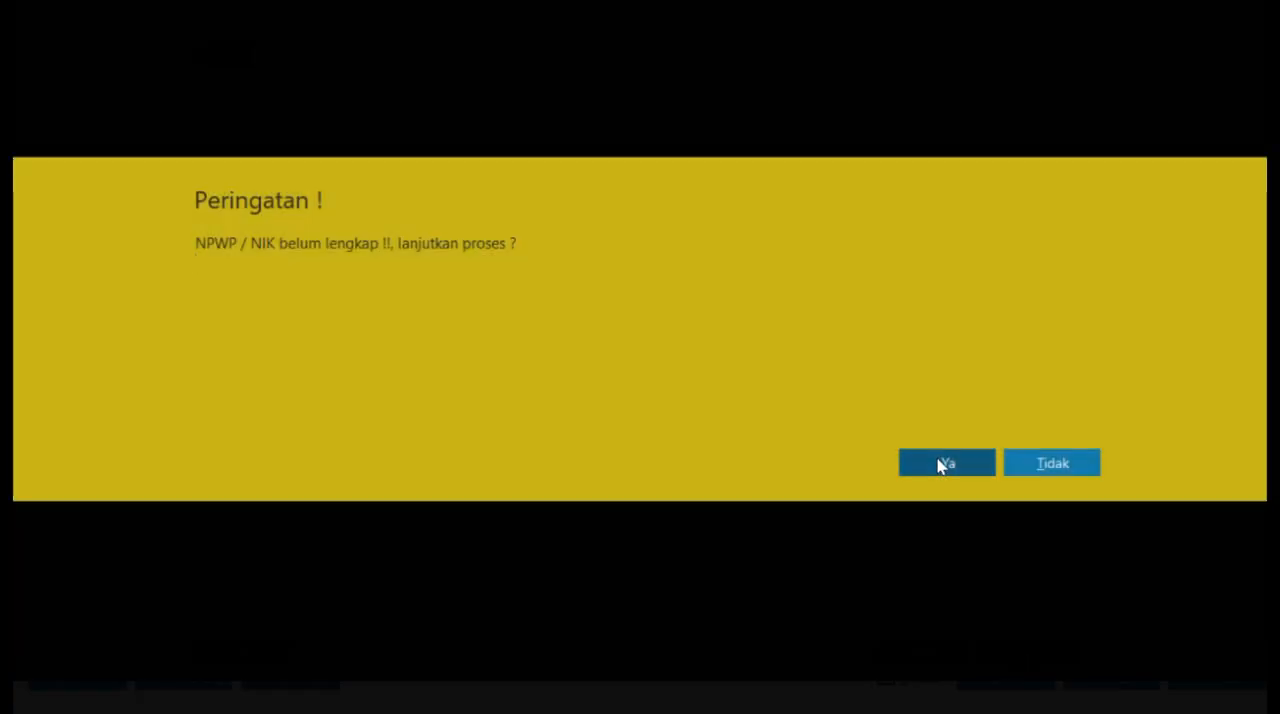
click(945, 462)
double_click(682, 406)
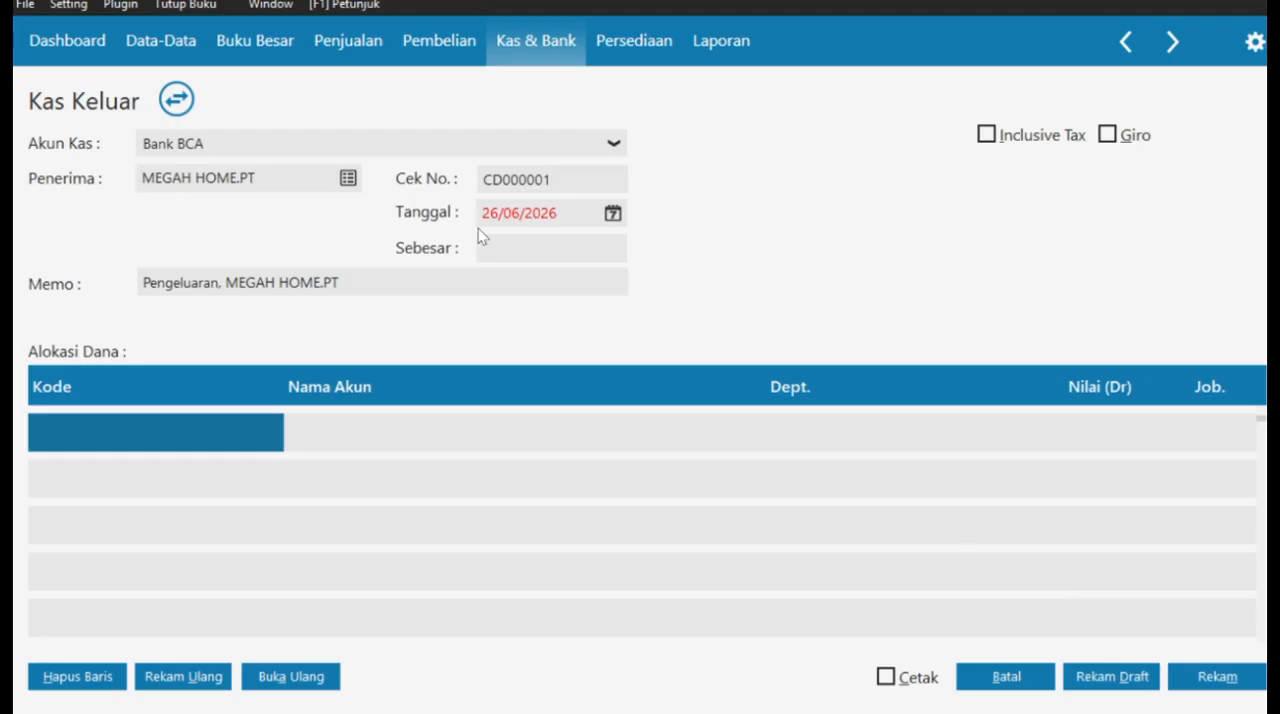
- Set the date of the Kas Keluar entry to 01/01/2021
click(613, 213)
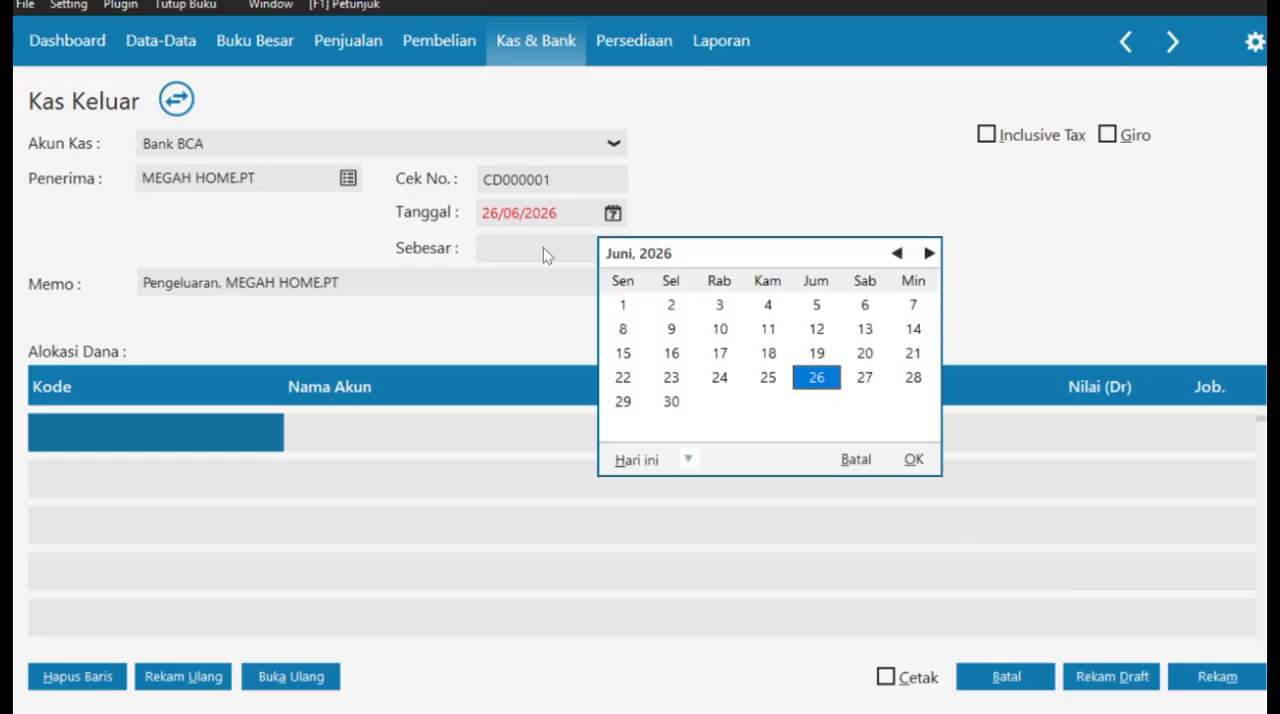
click(858, 459)
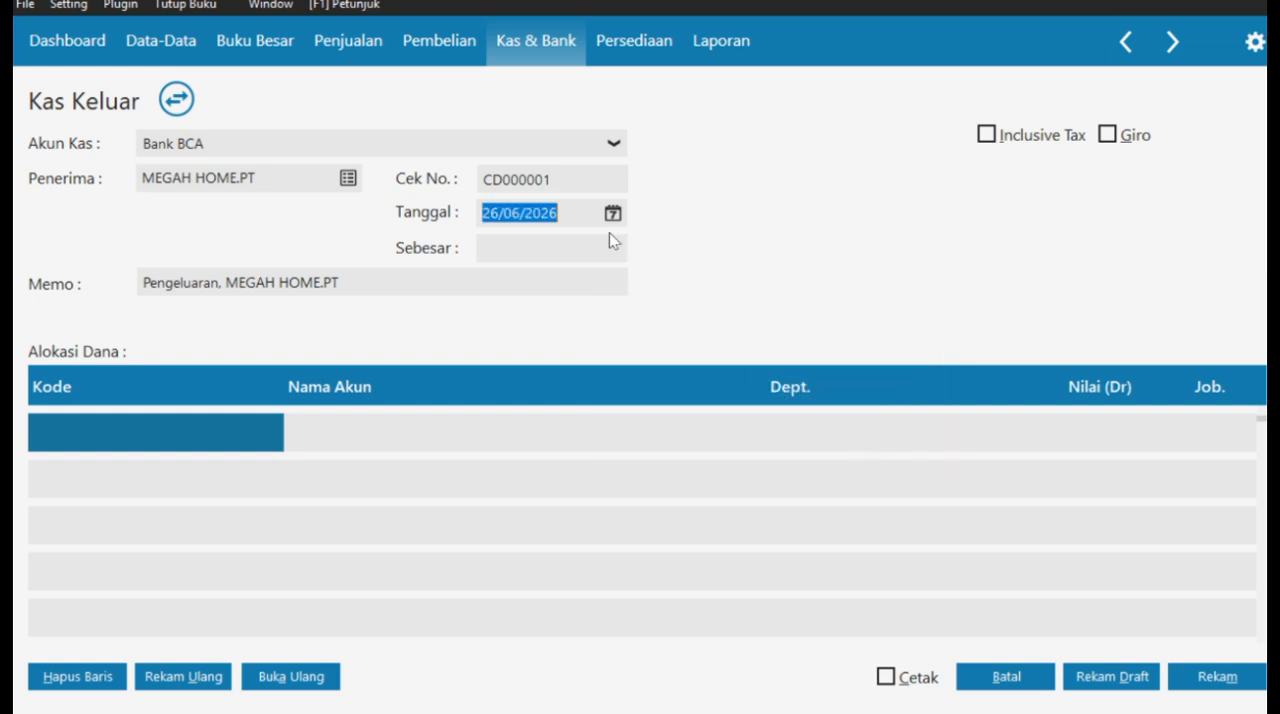
text(01/01/2021)
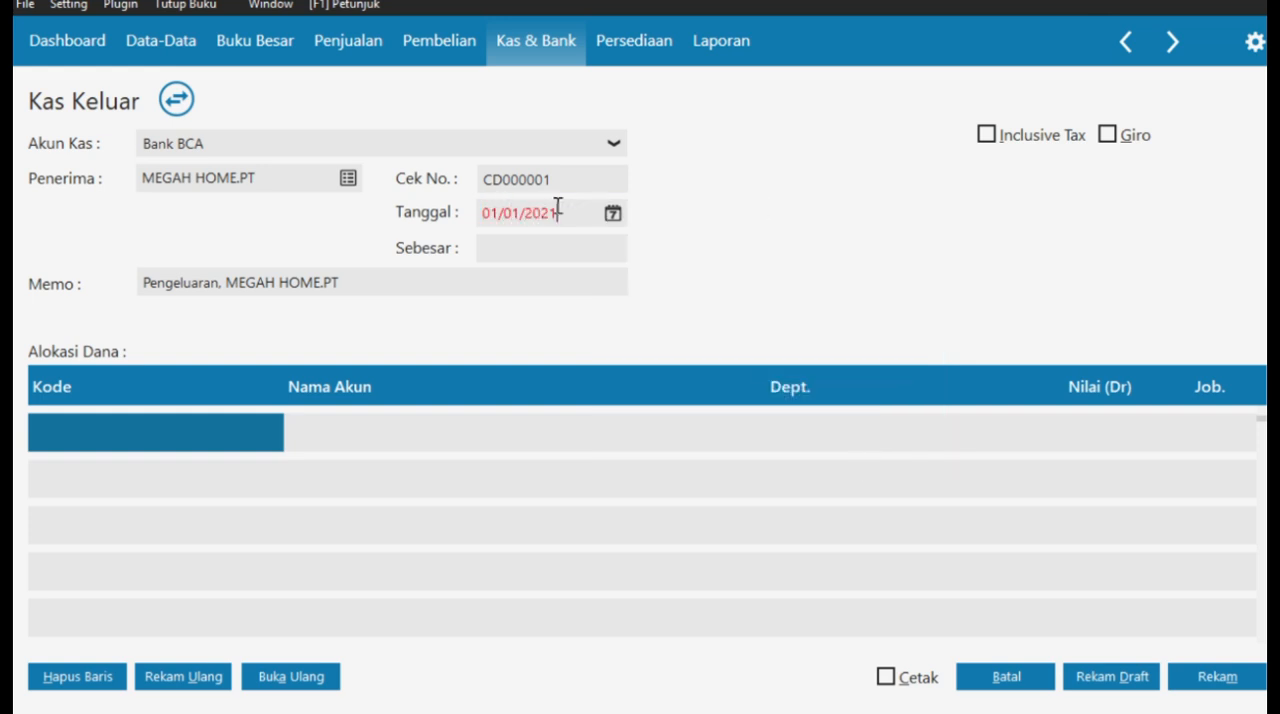
- Change the memo's opening text to "Pembayaran Sewa di bayar dimuka", keeping the recipient MEGAH HOME.PT after it
click(223, 283)
click(223, 283)
key(BackSpace)
key(BackSpace)
key(BackSpace)
key(BackSpace)
key(BackSpace)
key(BackSpace)
key(BackSpace)
key(BackSpace)
key(BackSpace)
text(mbay)
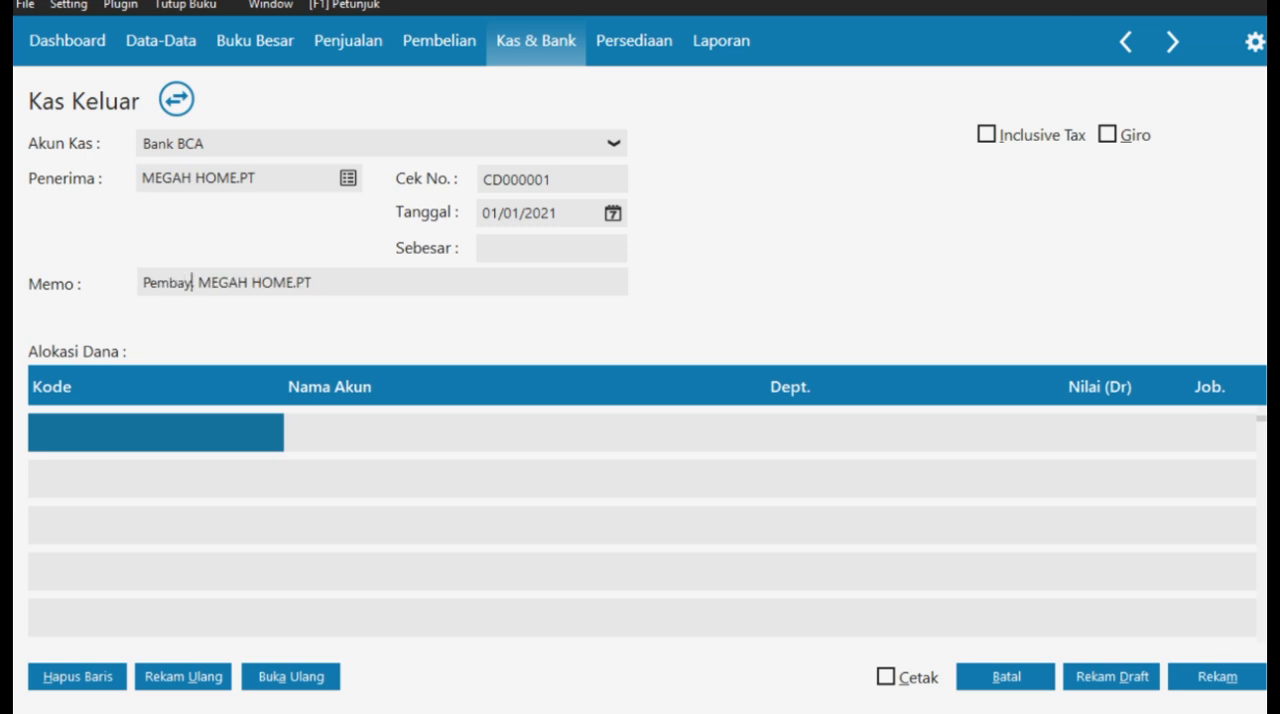
text(aran)
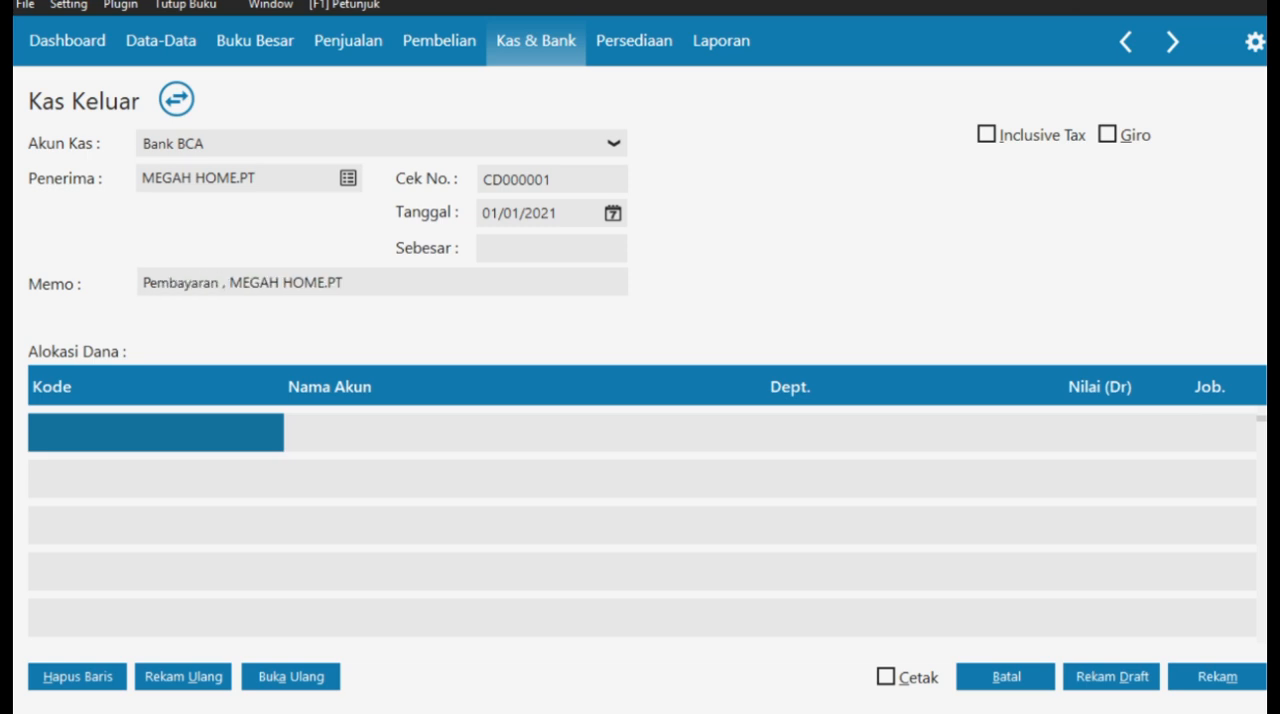
text( Sewa di bayar)
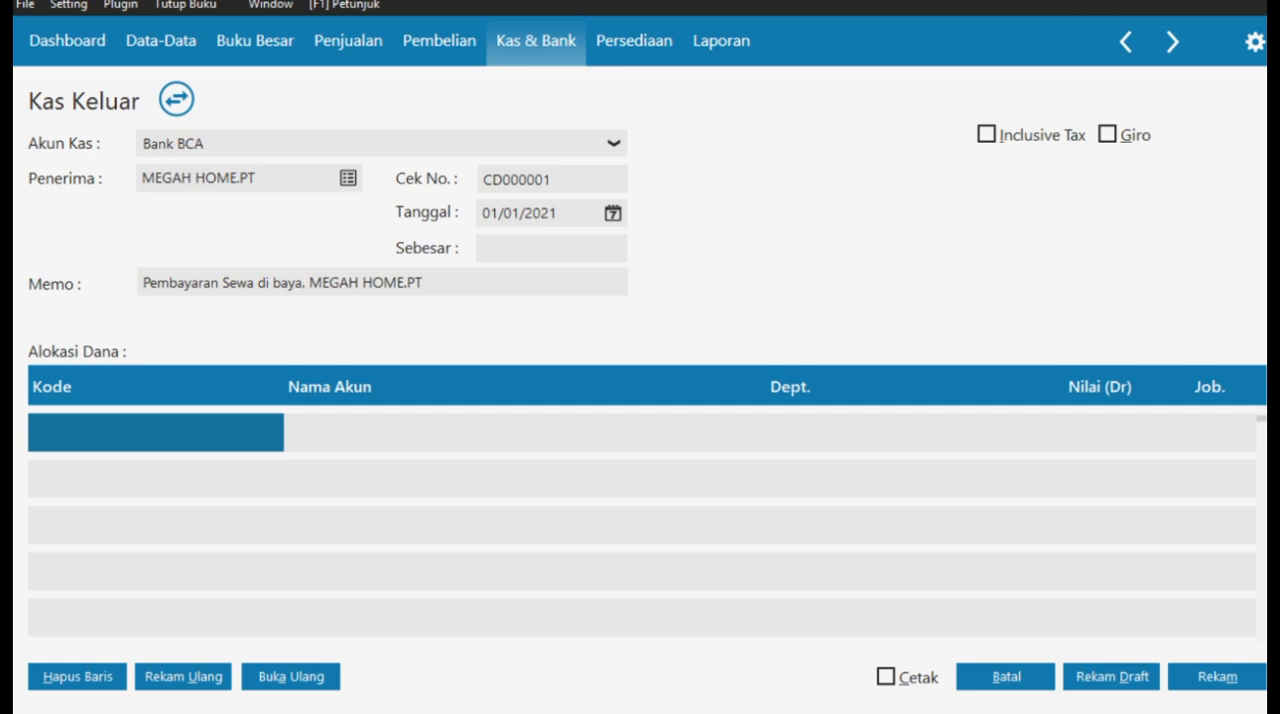
text( dimuka)
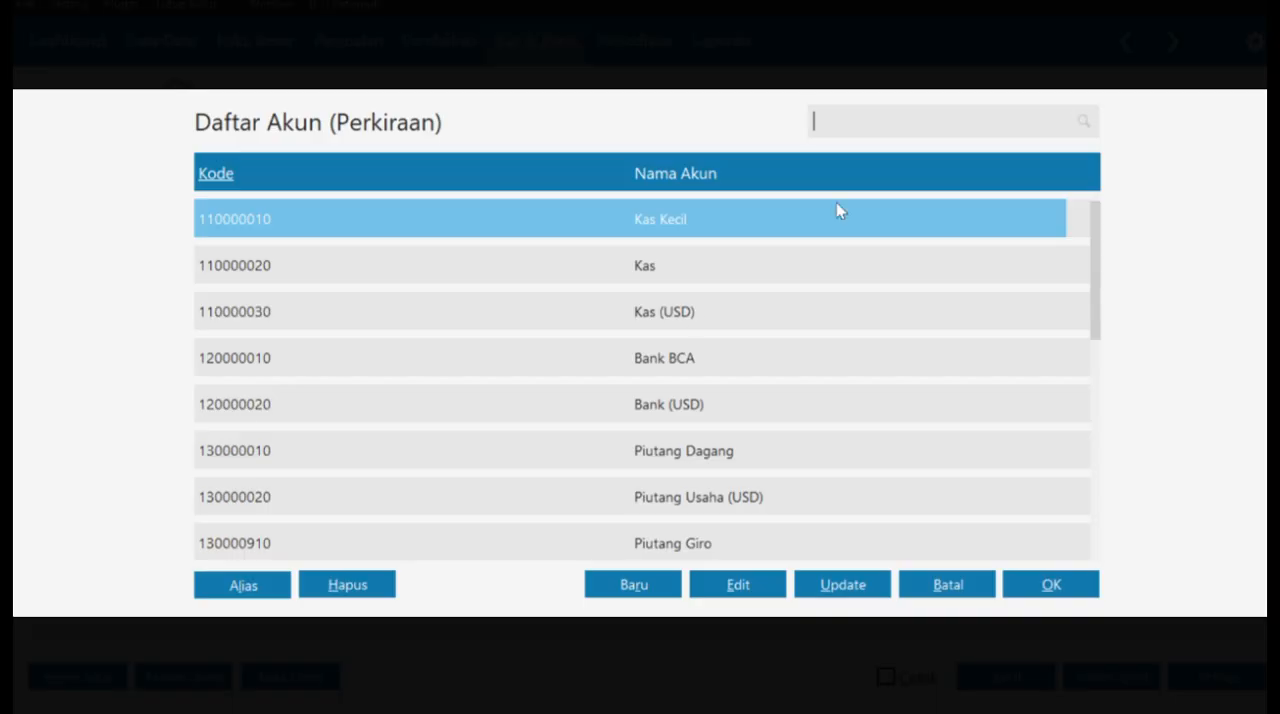
- Find account 150000310 Sewa Dibayar di Muka in the account list and enter it in the first fund allocation row
scroll(851, 309, down, 20)
scroll(854, 309, down, 10)
scroll(960, 443, up, 1)
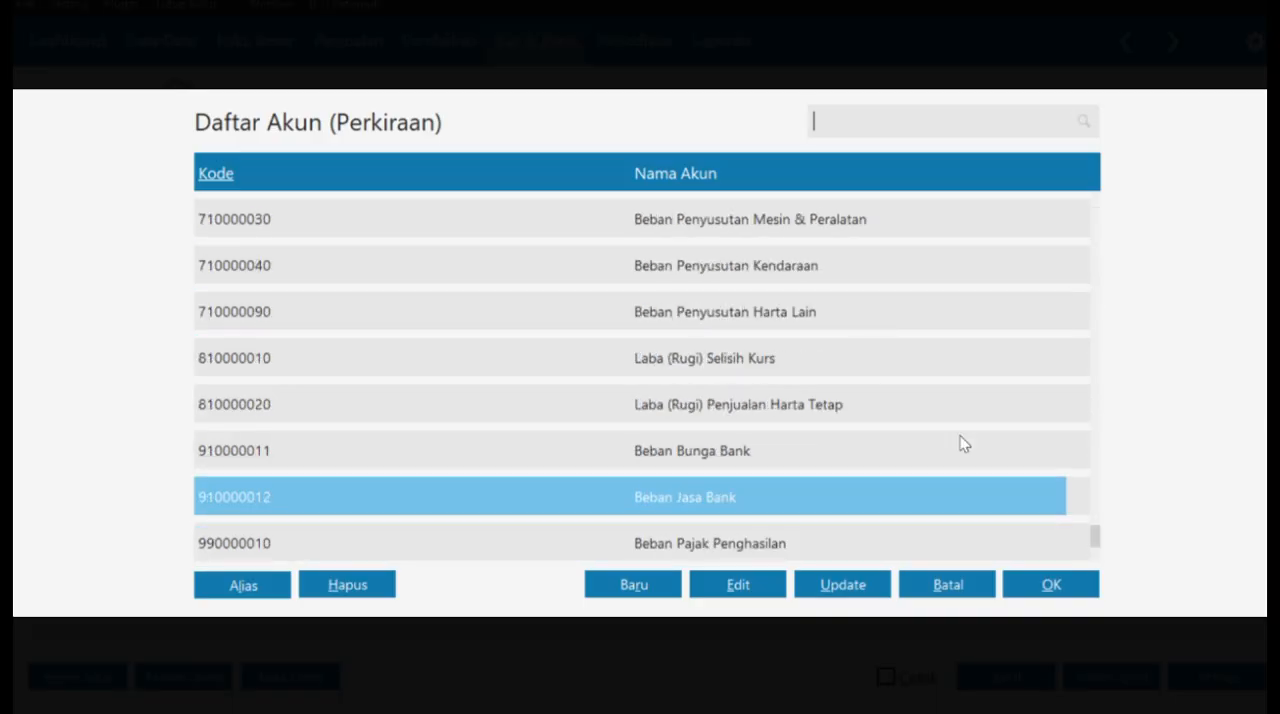
click(869, 128)
text(sewa)
scroll(754, 292, up, 15)
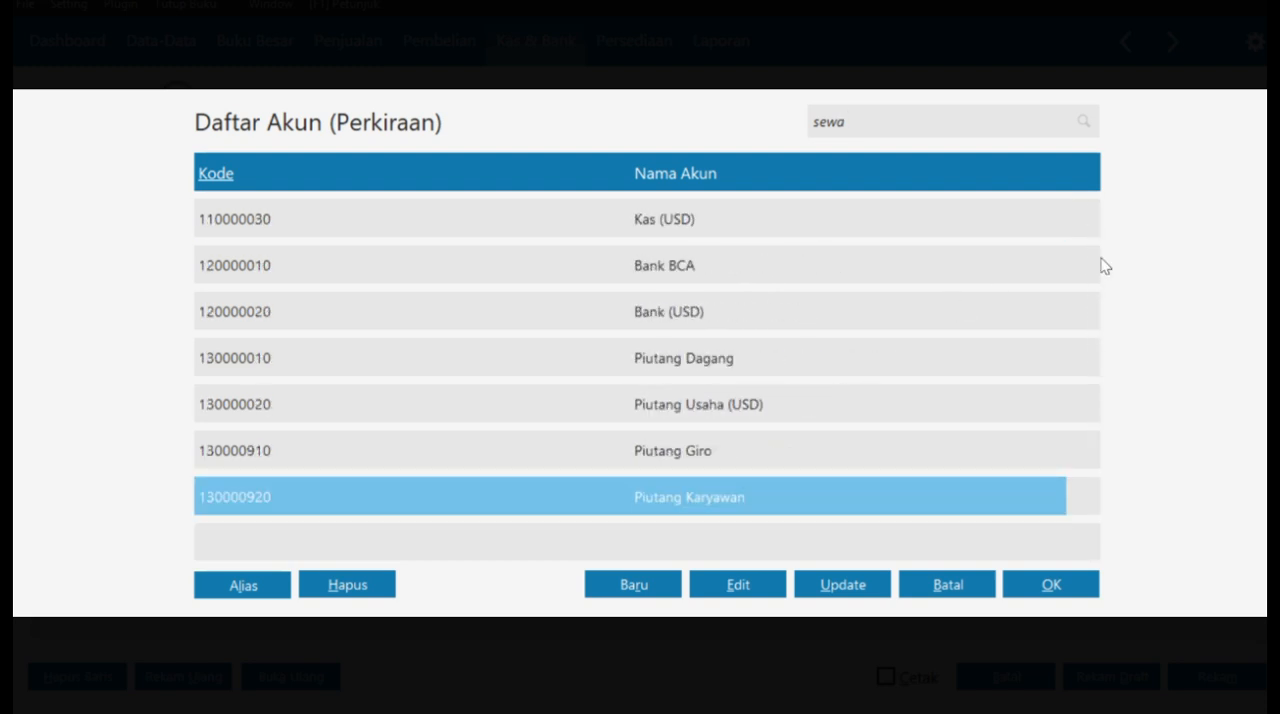
scroll(957, 328, down, 10)
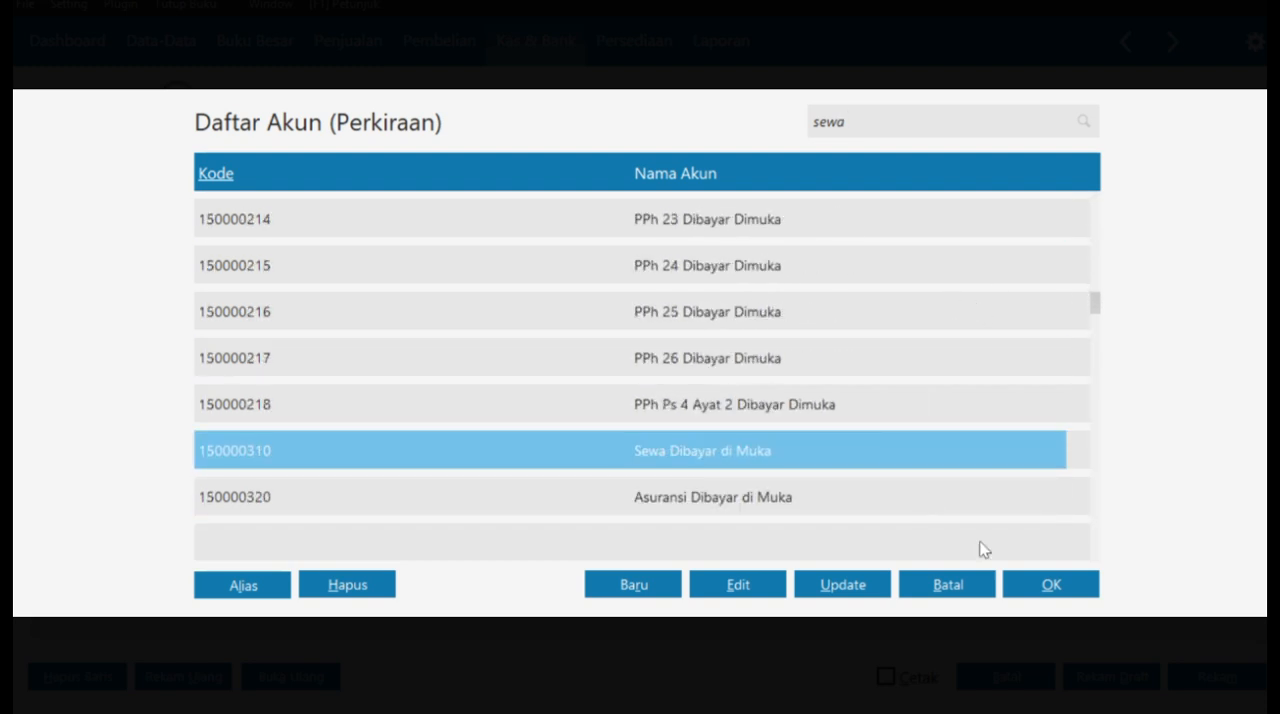
click(1040, 580)
double_click(807, 434)
click(1051, 588)
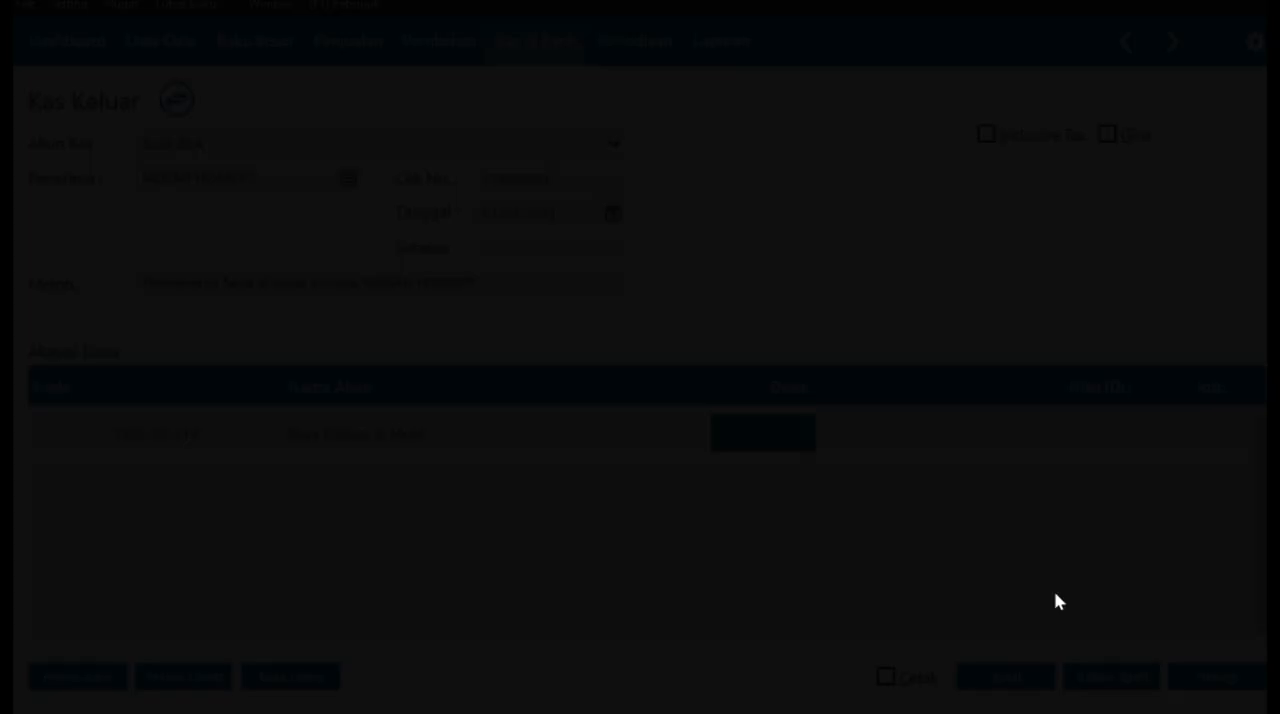
- Enter 24.000.000 as the debit amount of the Sewa Dibayar di Muka row and record the Kas Keluar entry
click(1108, 426)
text(24)
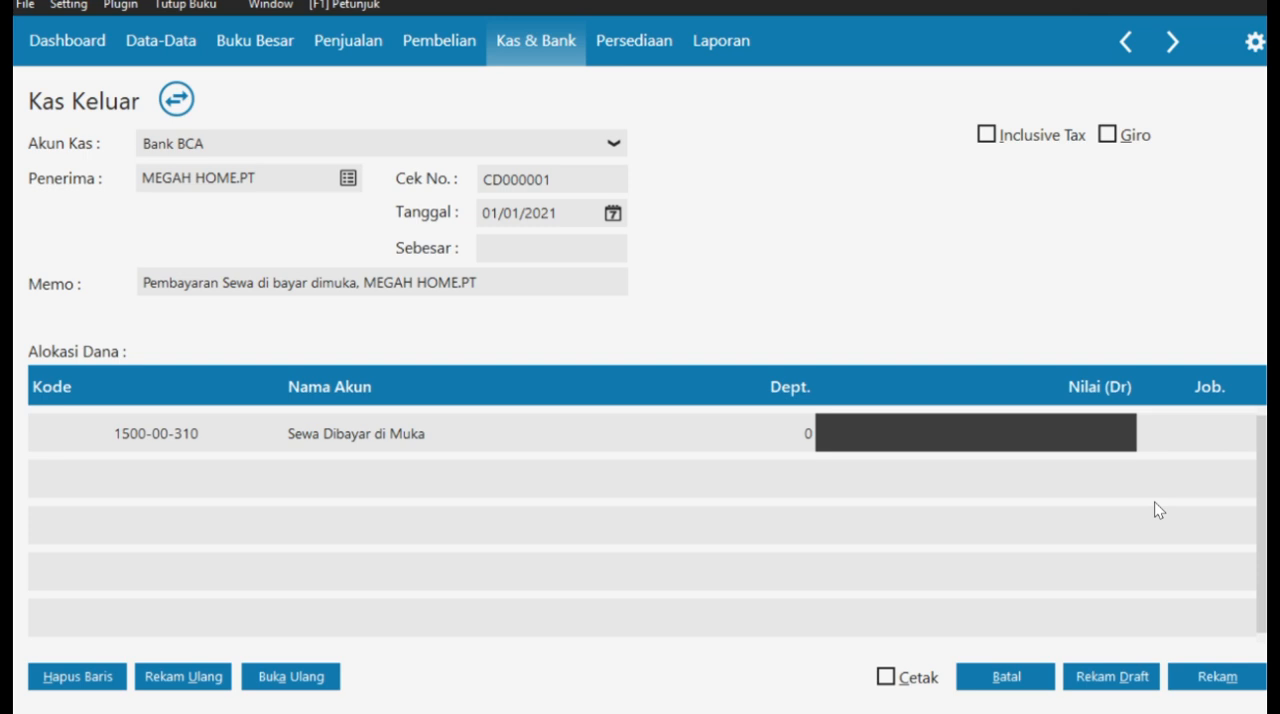
click(1104, 432)
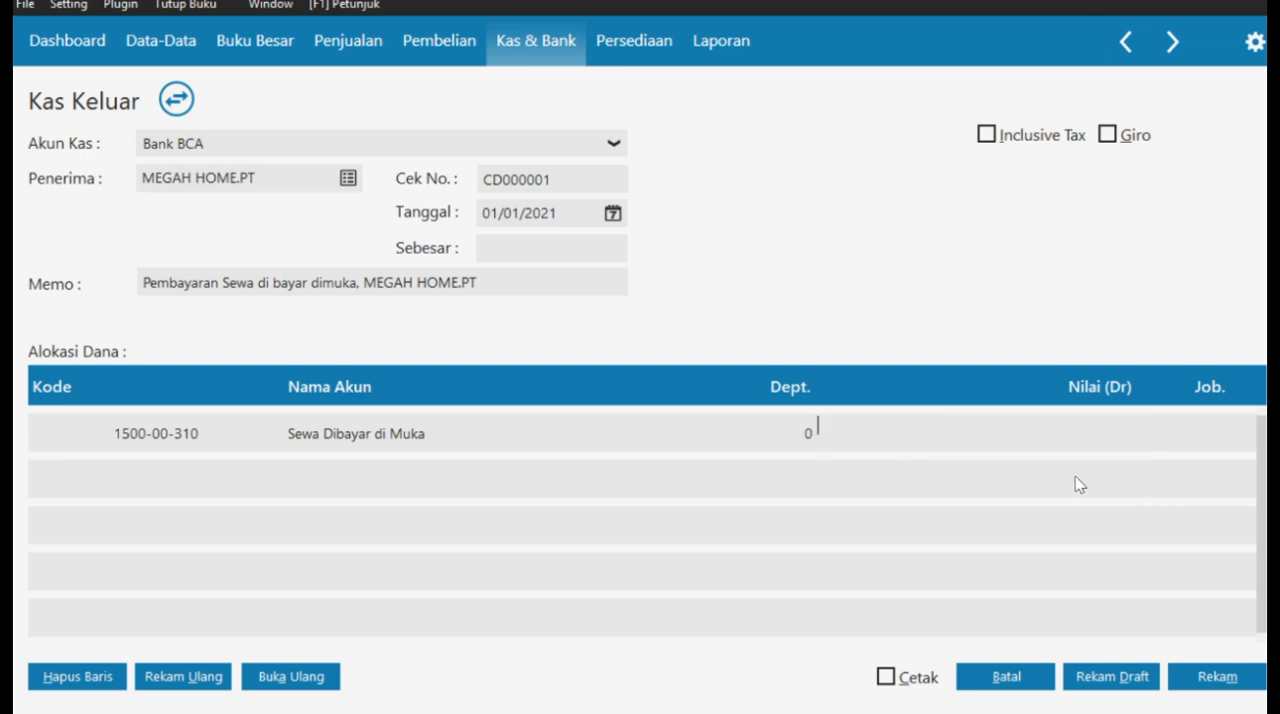
text(24000000)
key(BackSpace)
key(BackSpace)
key(BackSpace)
key(BackSpace)
key(BackSpace)
key(BackSpace)
key(BackSpace)
key(BackSpace)
text(24.000.000)
click(786, 444)
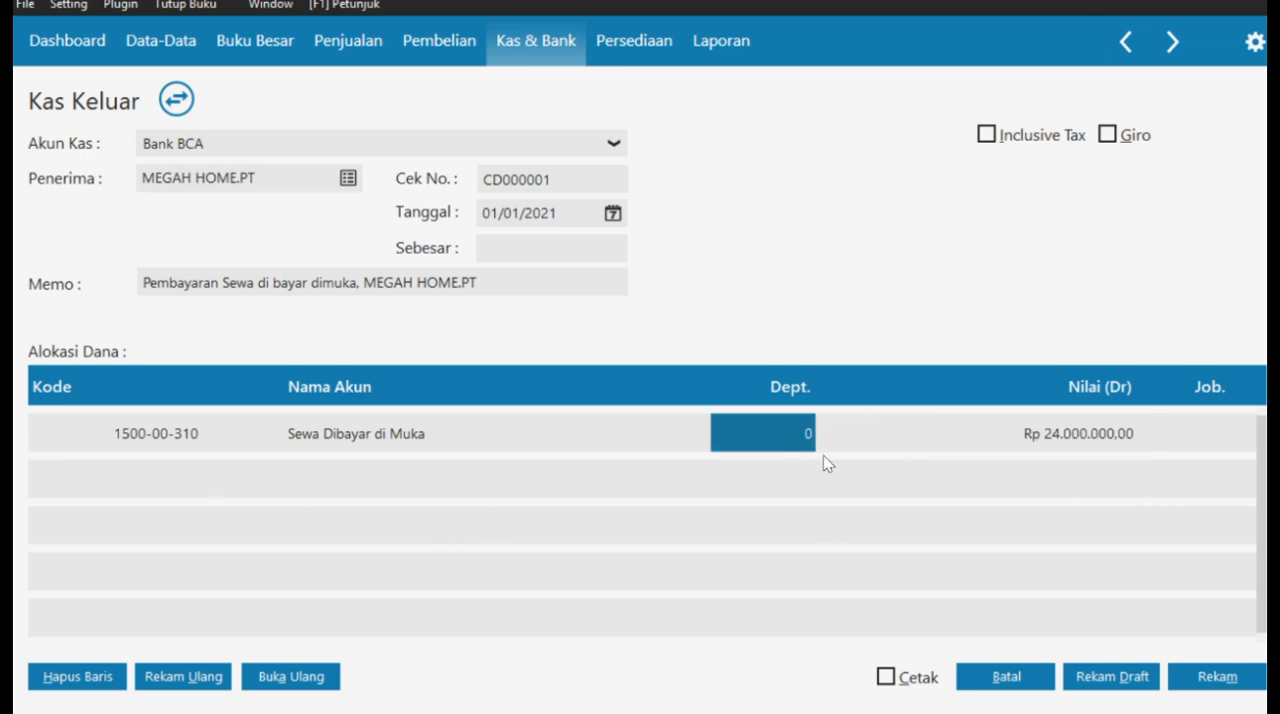
click(1208, 681)
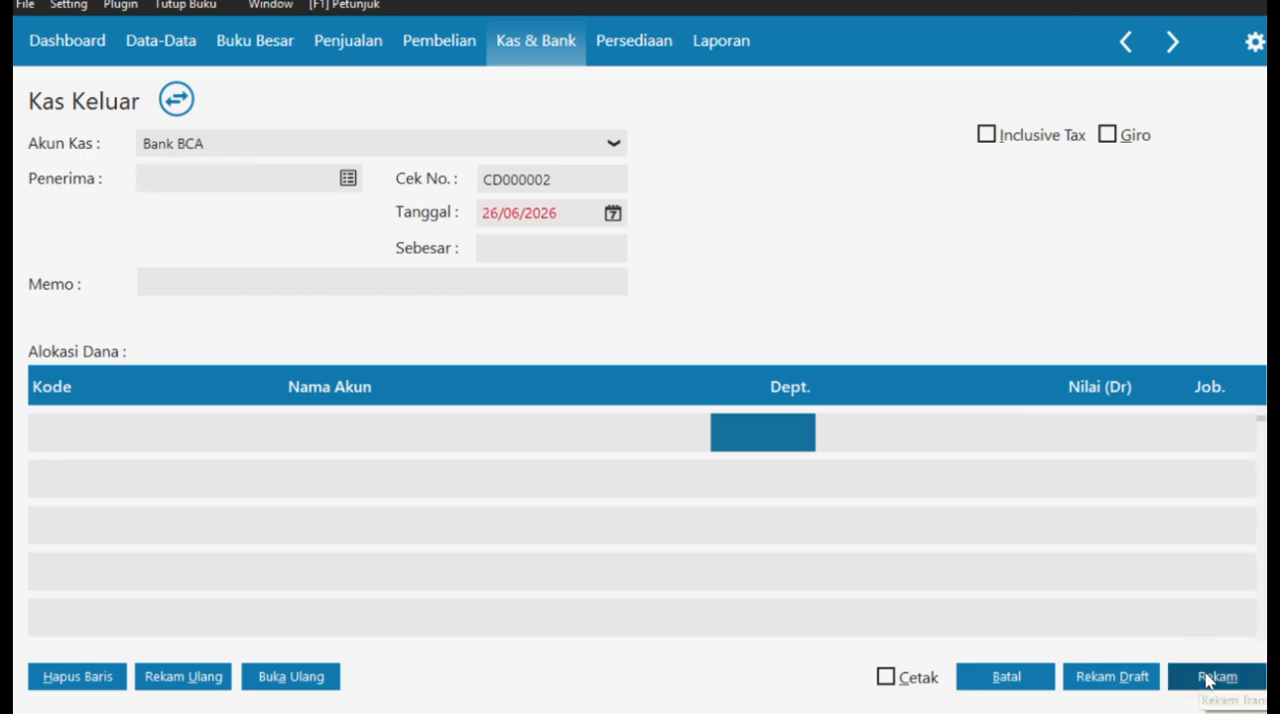
- Review the journal of the recorded MEGAH HOME.PT rent payment from the Kas Keluar list and close it
click(549, 37)
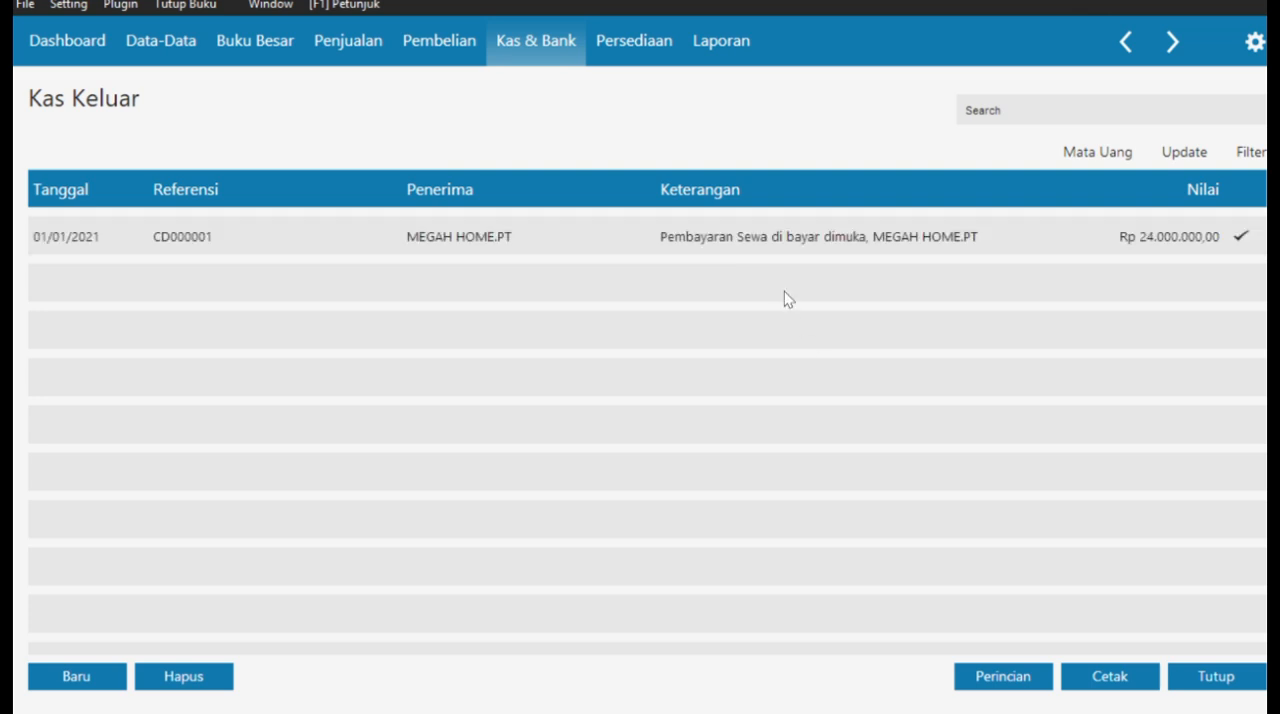
right_click(766, 246)
click(834, 416)
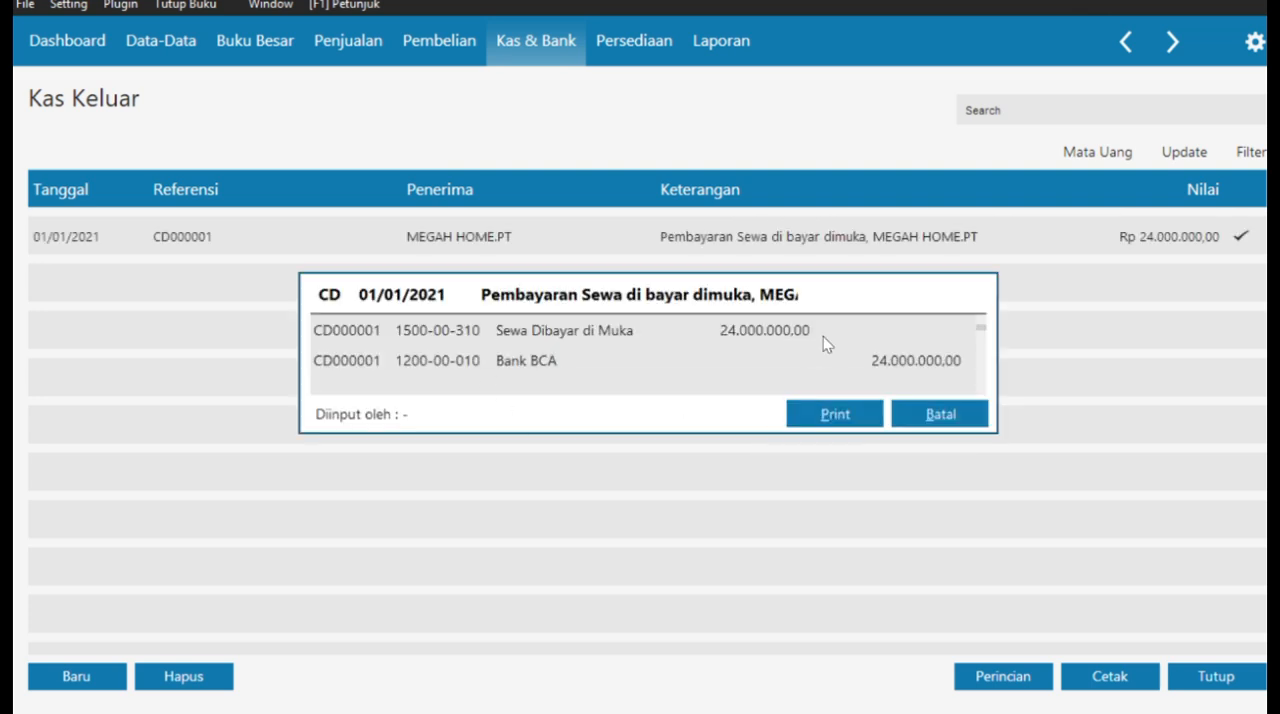
click(938, 414)
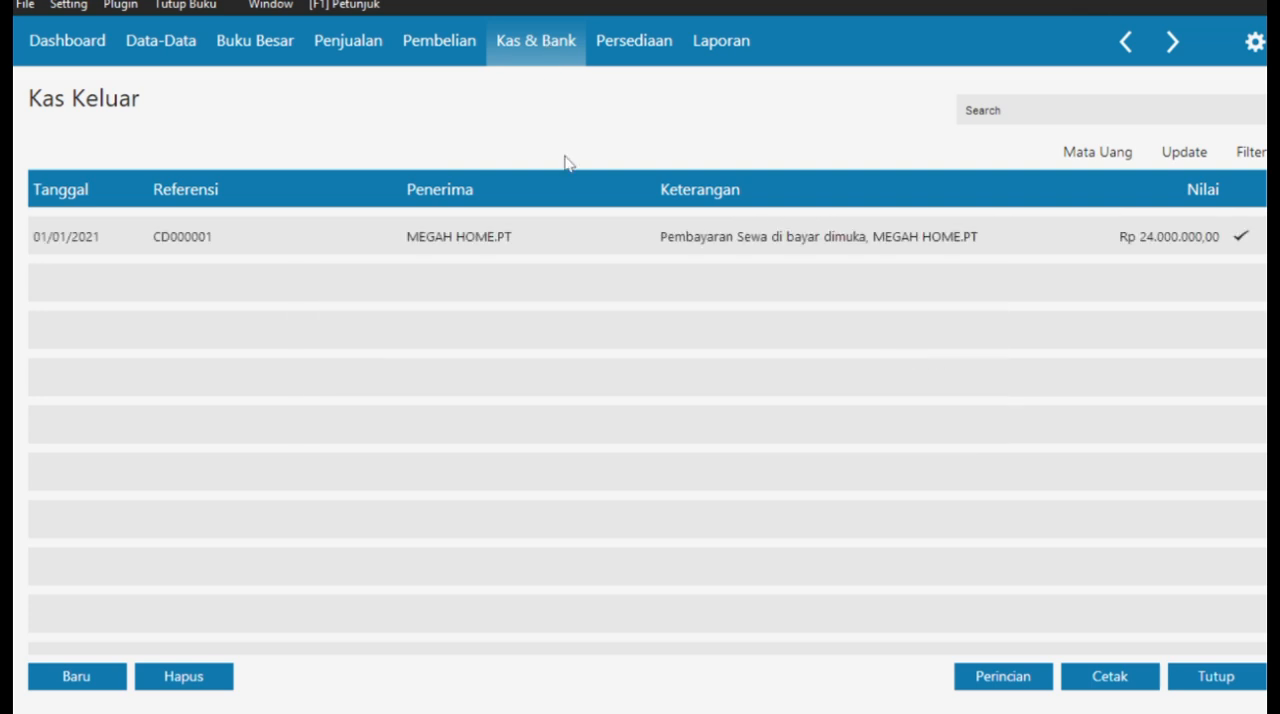
- Switch to the case PDF, examine Dokumen Transaksi No. 2 (Pembelian Aktiva Tetap) from Electronic Solution, PT, and return to Zahir
key(alt+Tab)
scroll(594, 317, down, 5)
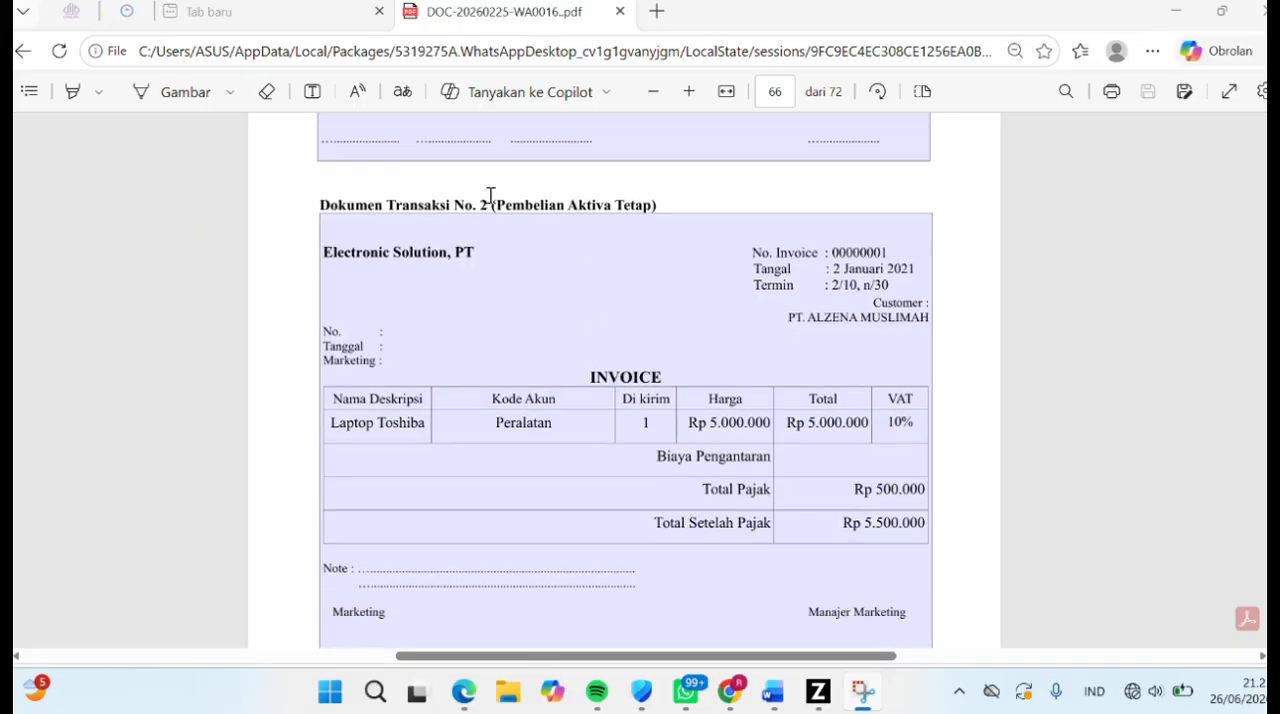
drag(482, 205, 671, 203)
click(676, 210)
click(818, 691)
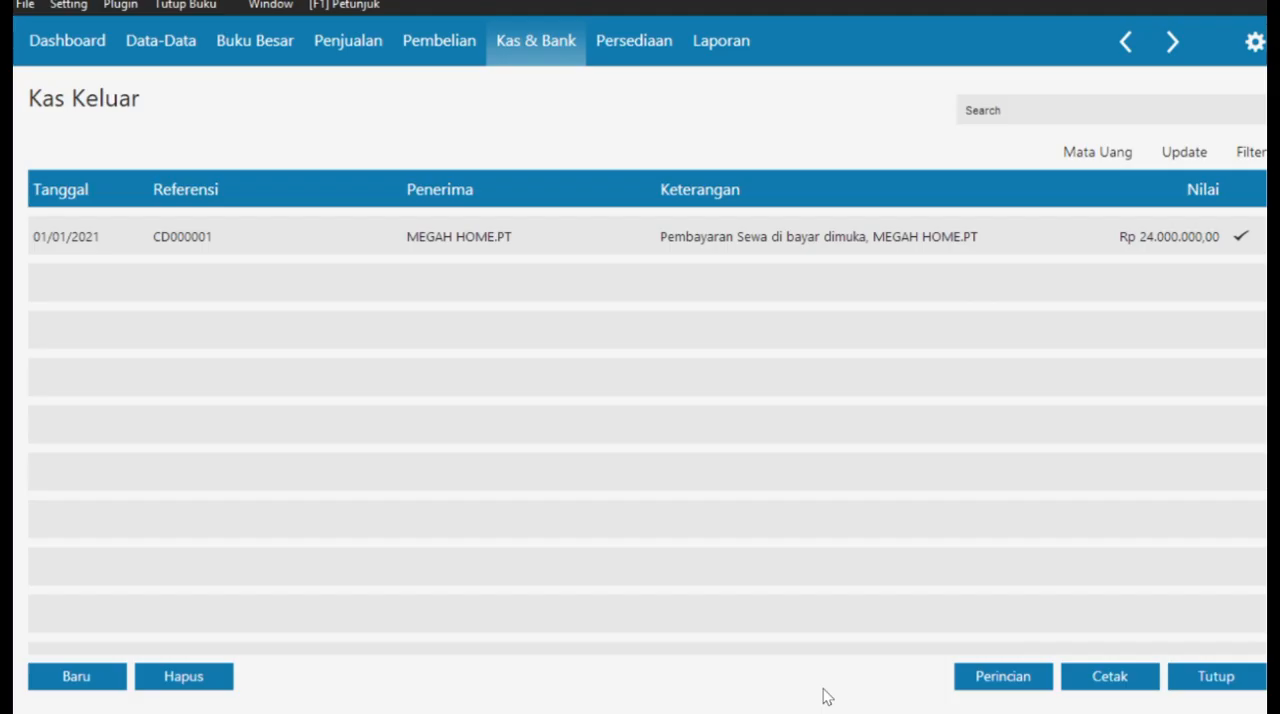
- Start a new purchase invoice (Penerimaan Barang)
click(430, 41)
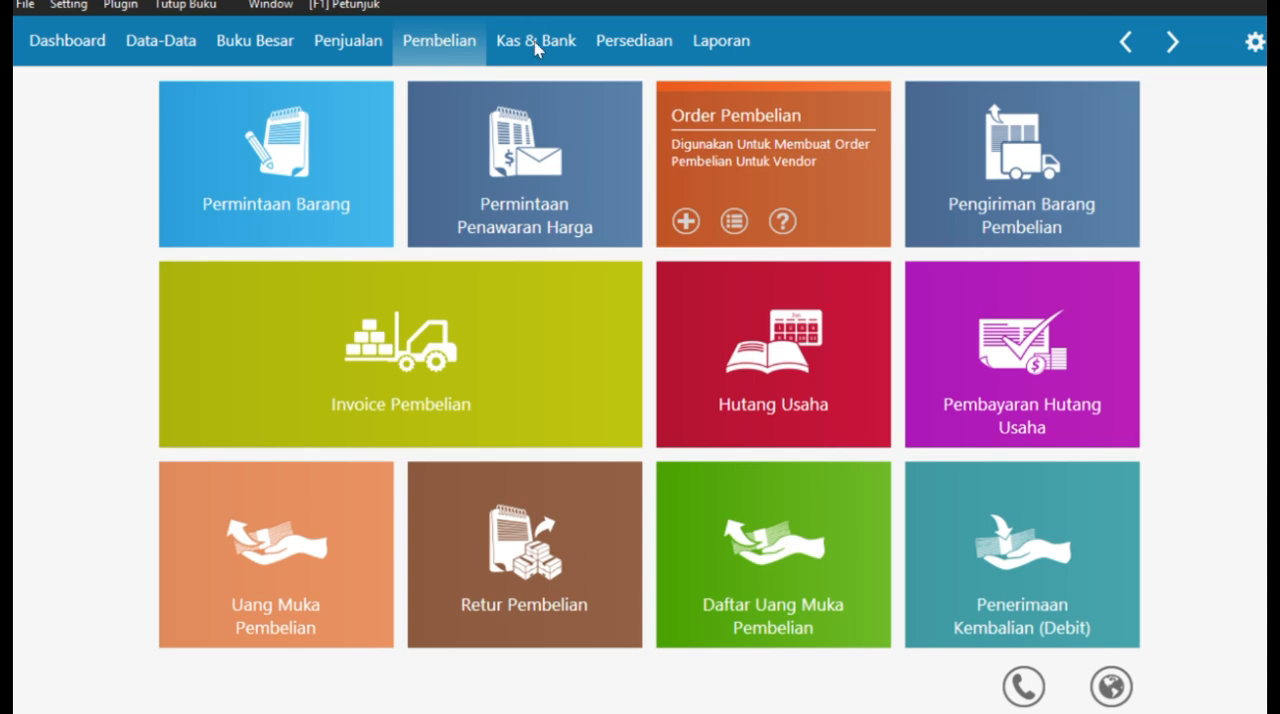
click(434, 356)
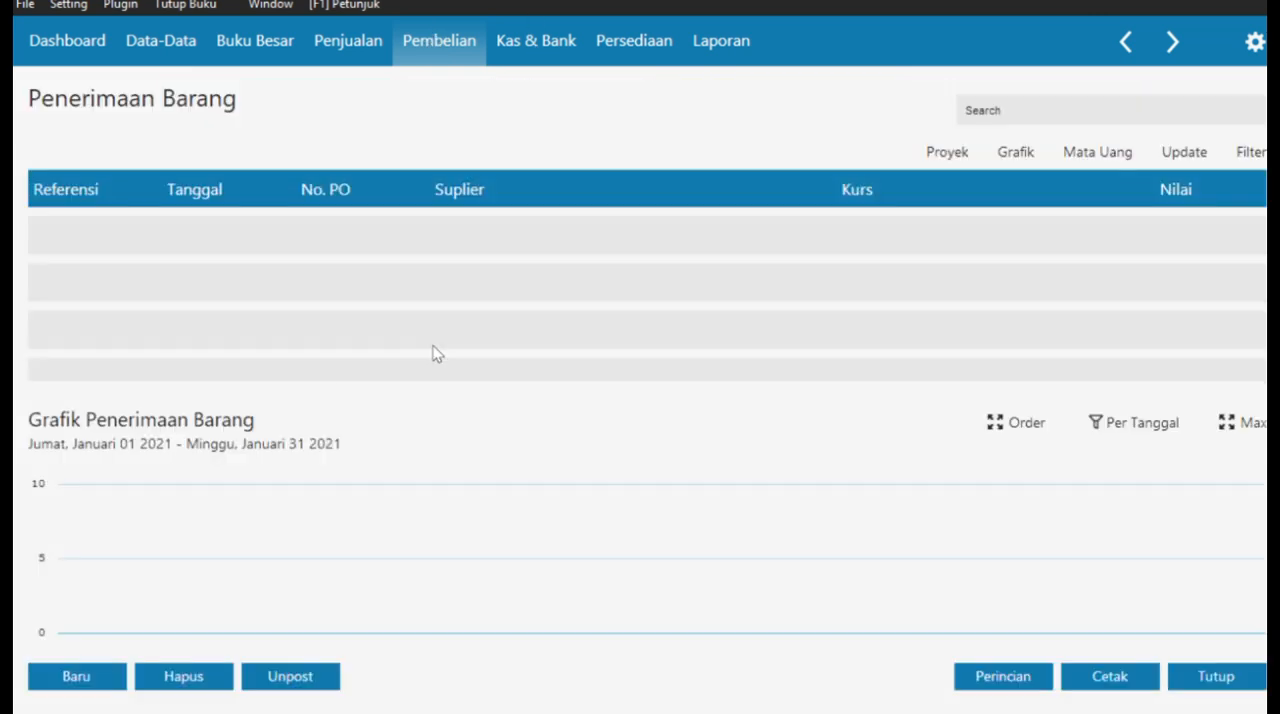
click(89, 673)
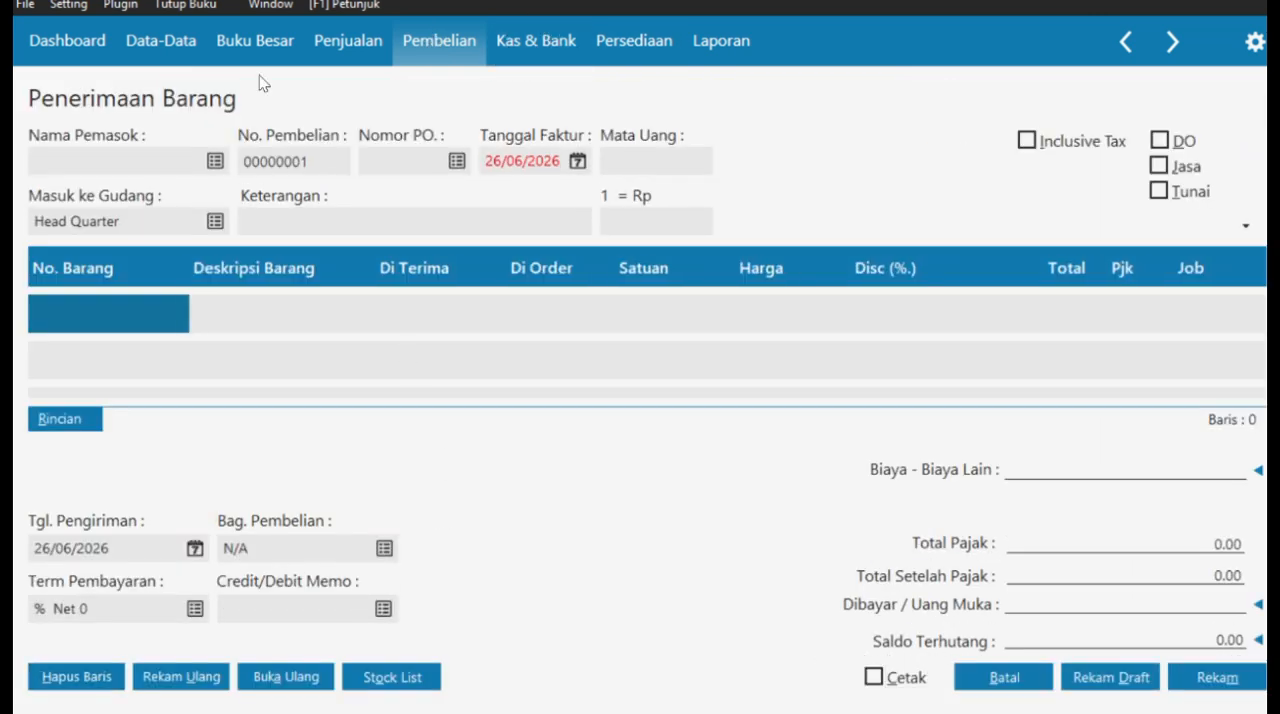
- Create the vendor Electronic Solution, PT with ID VNDR-1, accept the missing tax number and choose it as the invoice's supplier
click(215, 161)
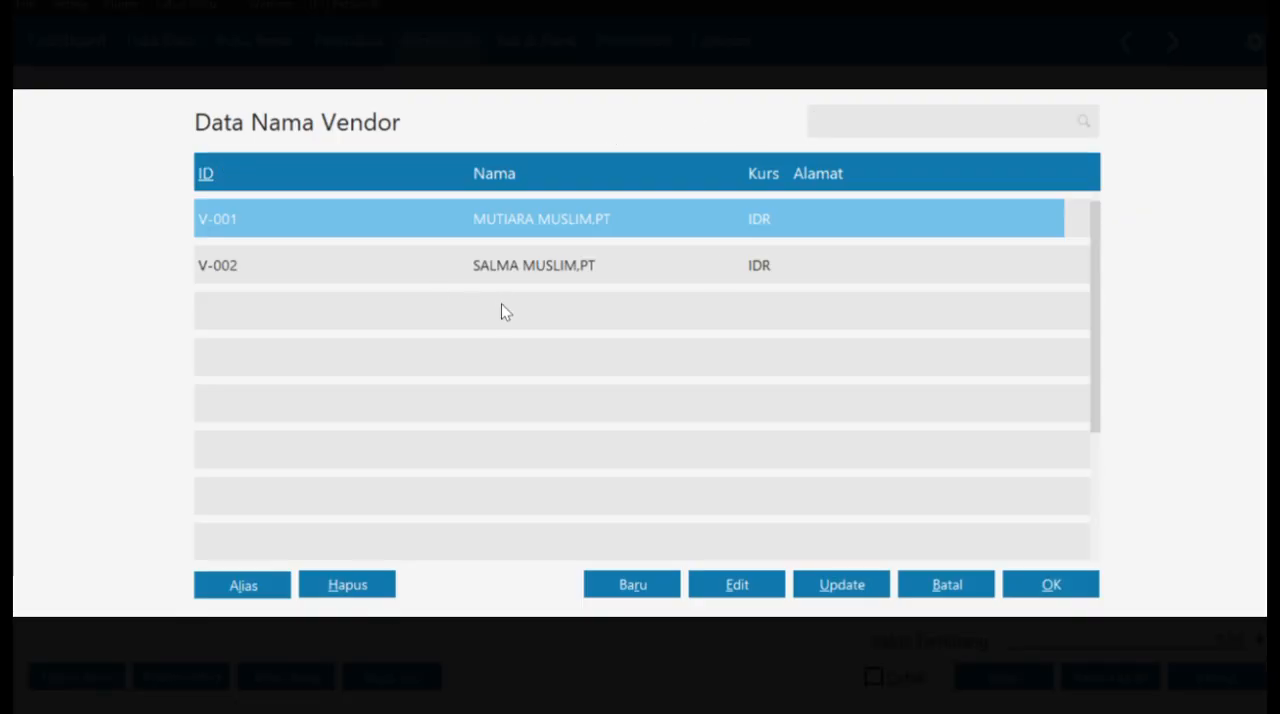
click(649, 585)
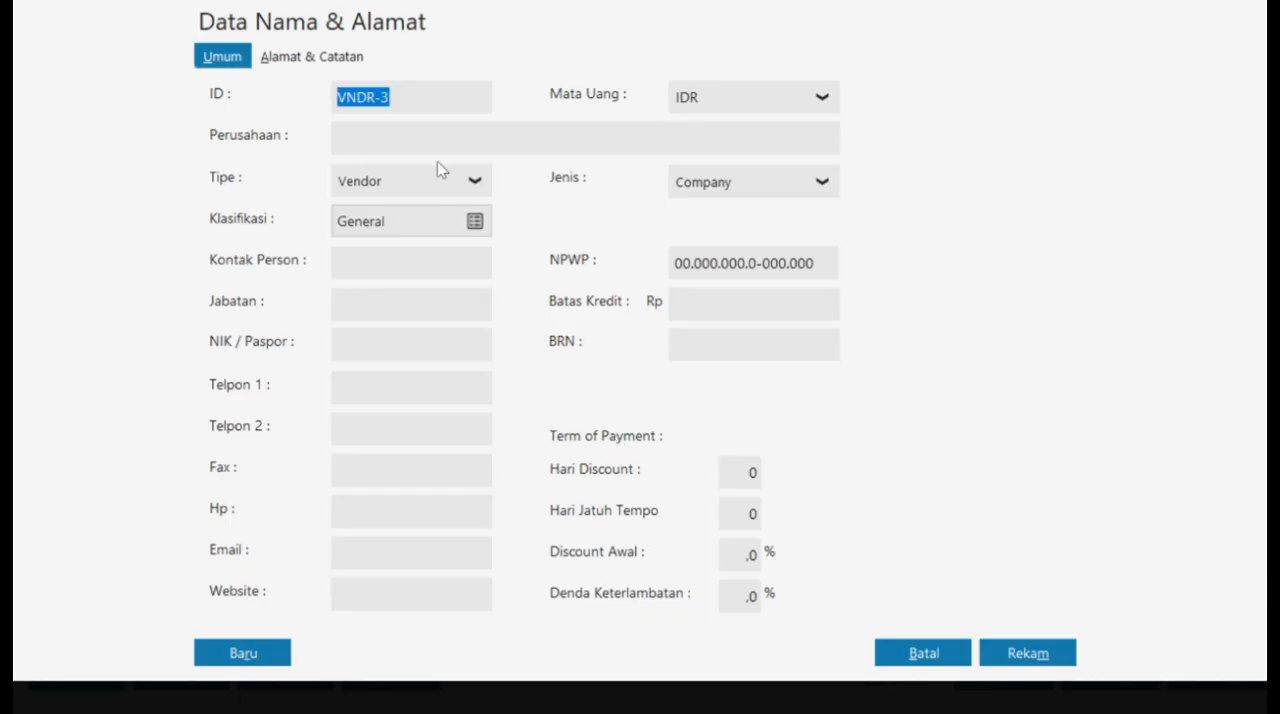
click(414, 94)
key(BackSpace)
text(1)
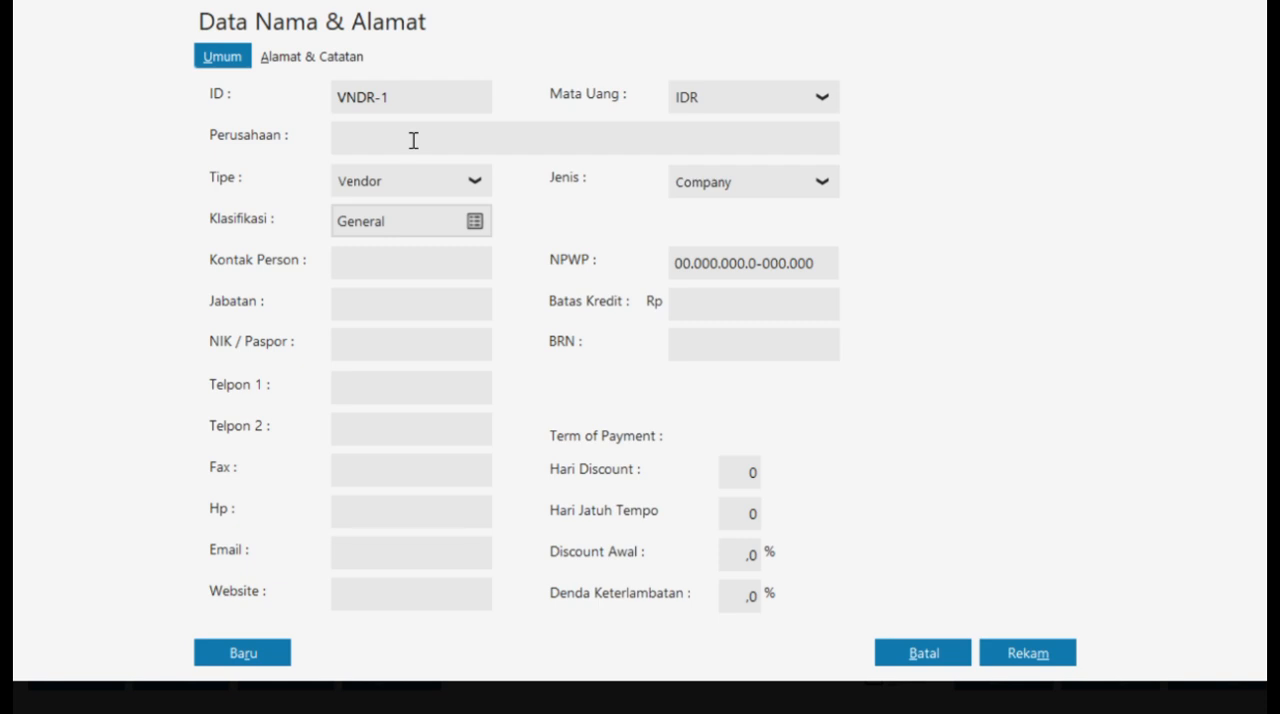
text(Electronic Solution, PT)
click(1040, 654)
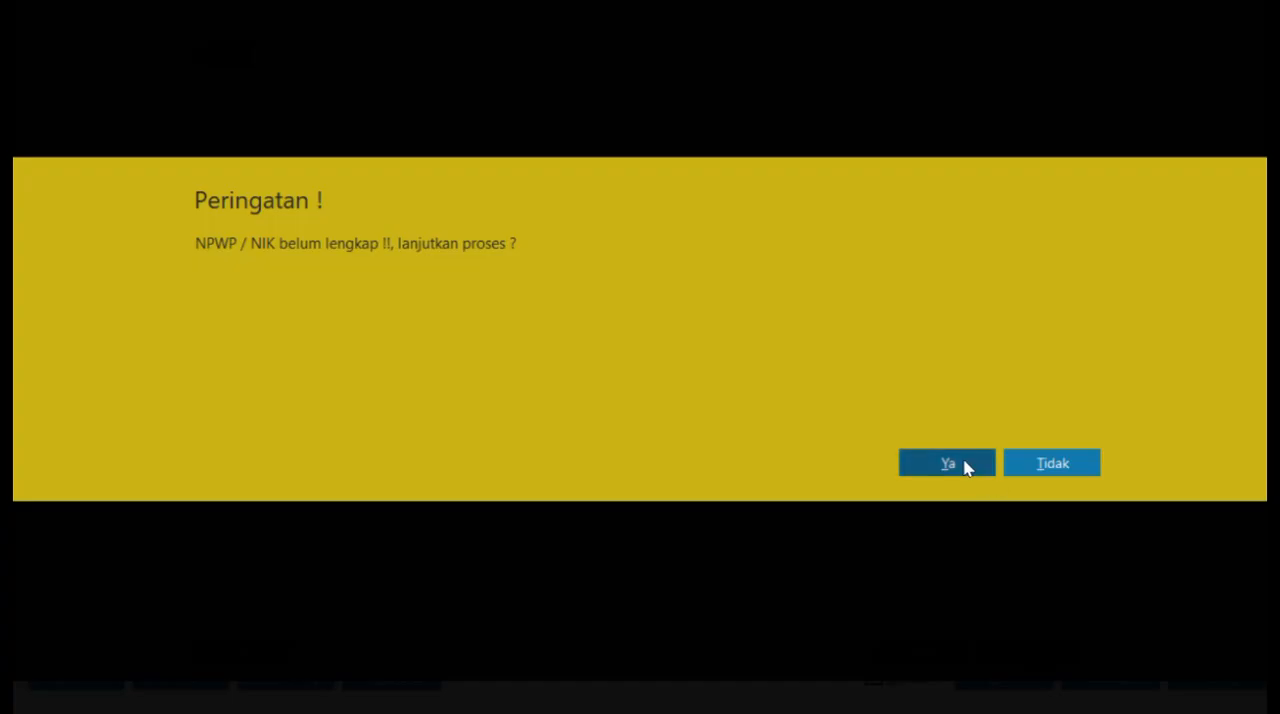
click(930, 470)
click(618, 311)
click(1050, 585)
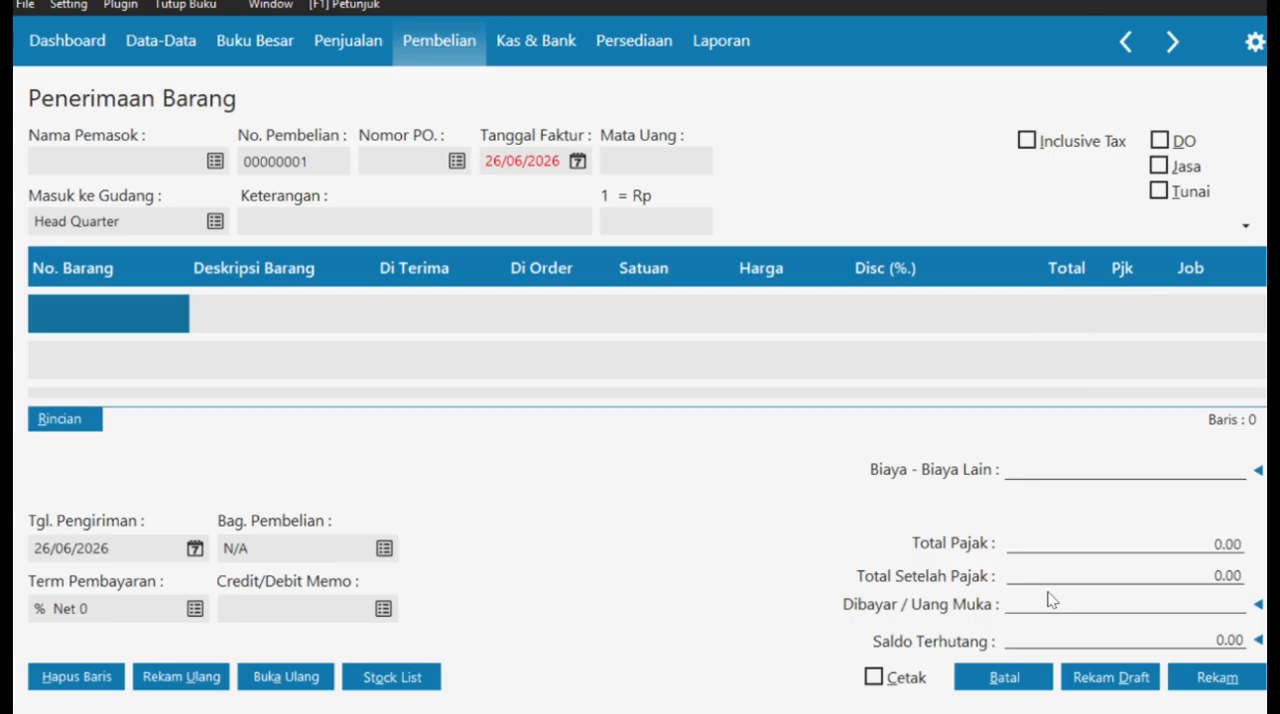
- Mark the purchase as Jasa and set its invoice date to 02/01/2021
click(1159, 166)
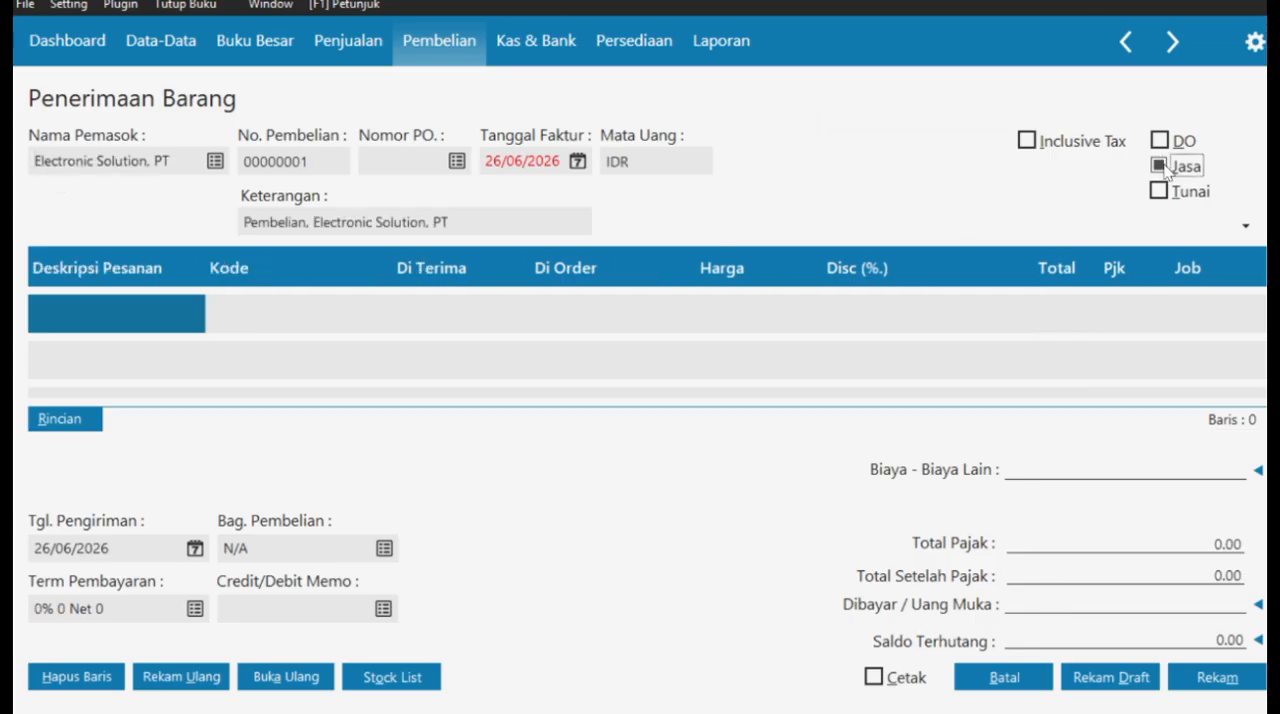
click(578, 161)
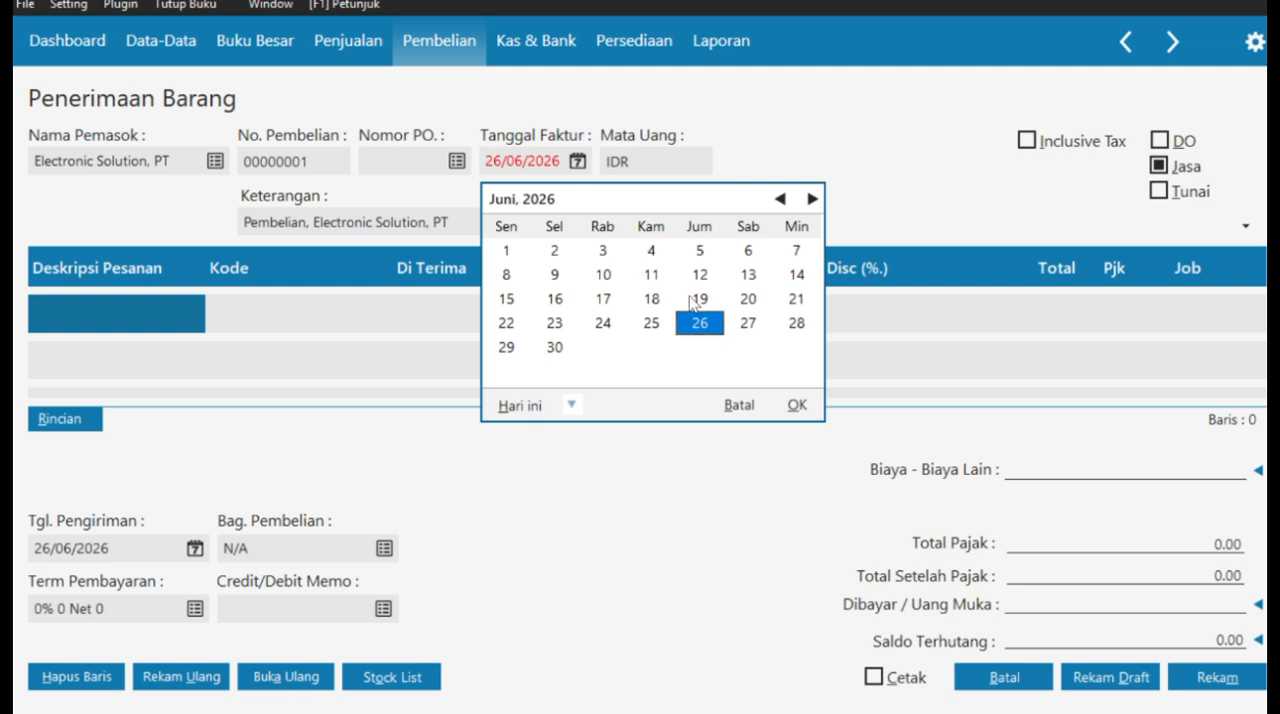
click(797, 405)
key(Delete)
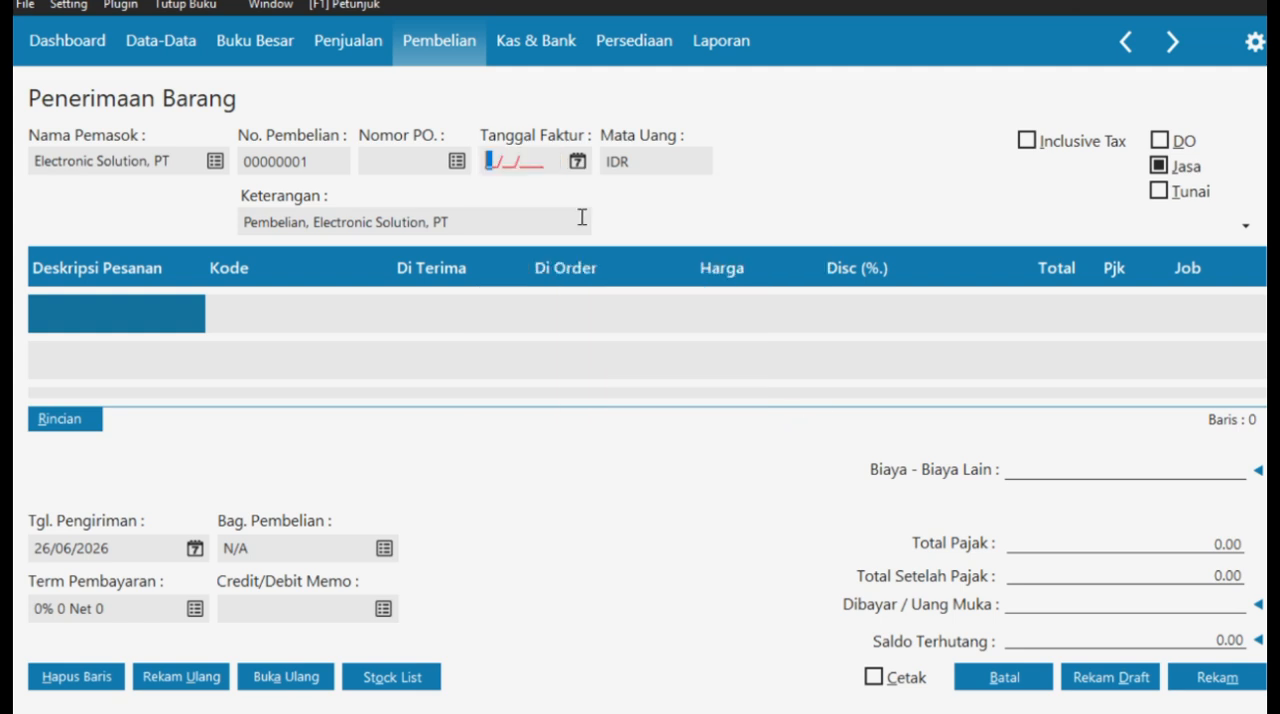
text(02012021)
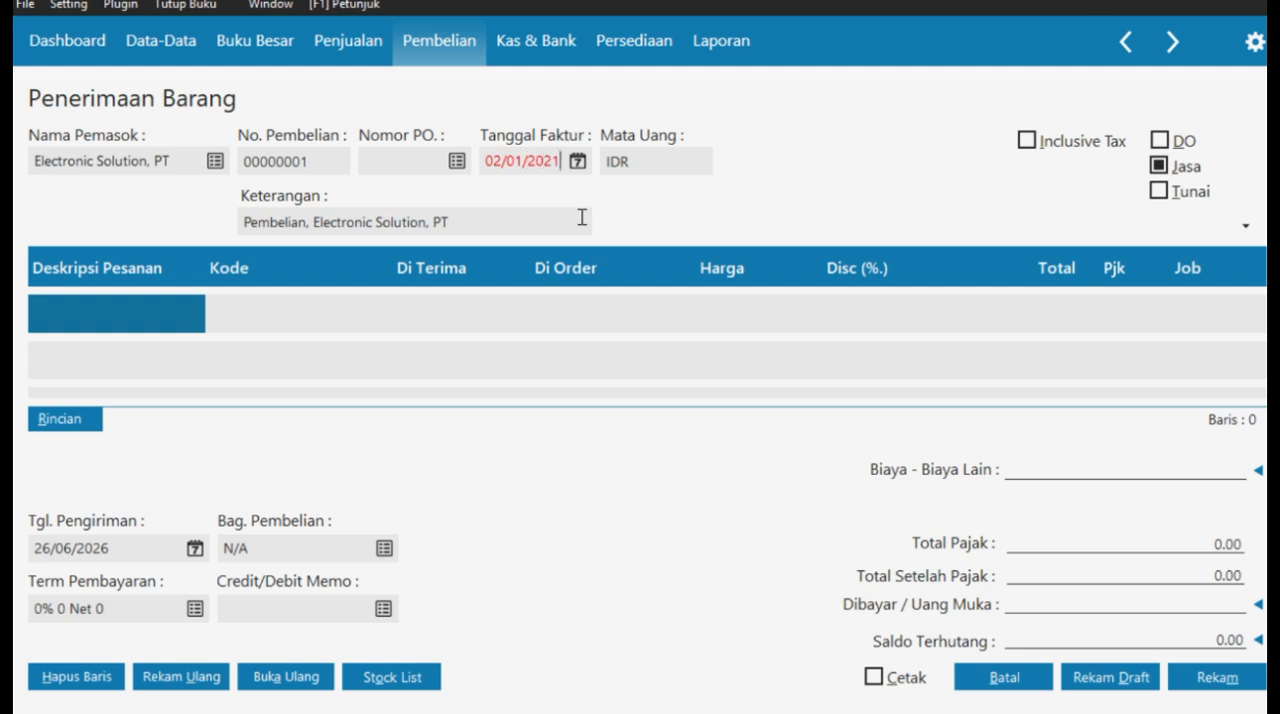
click(249, 94)
- Extend the invoice description to read "Pembelian Aktiva Tetap, Electronic Solution, PT"
double_click(304, 217)
key(Right)
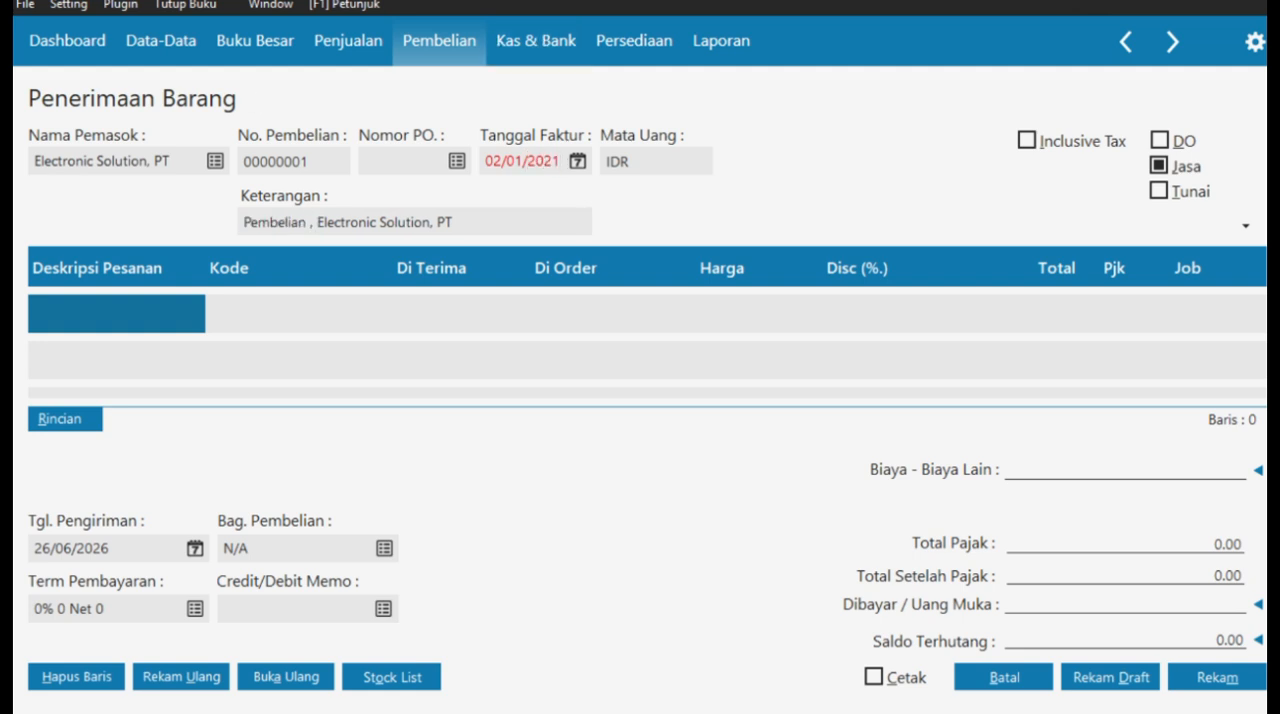
text(Aktiva Tetap)
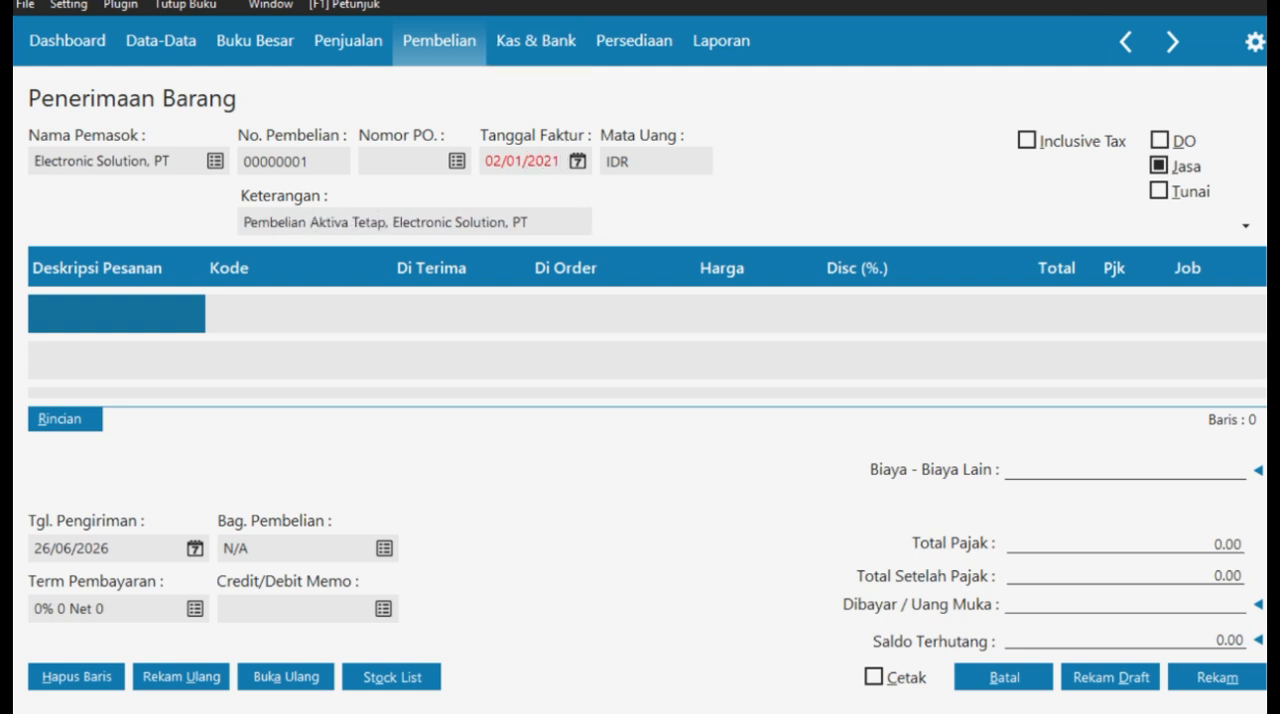
- Set the payment terms to 10 discount days, 30 days until due and a 2% early discount
click(195, 608)
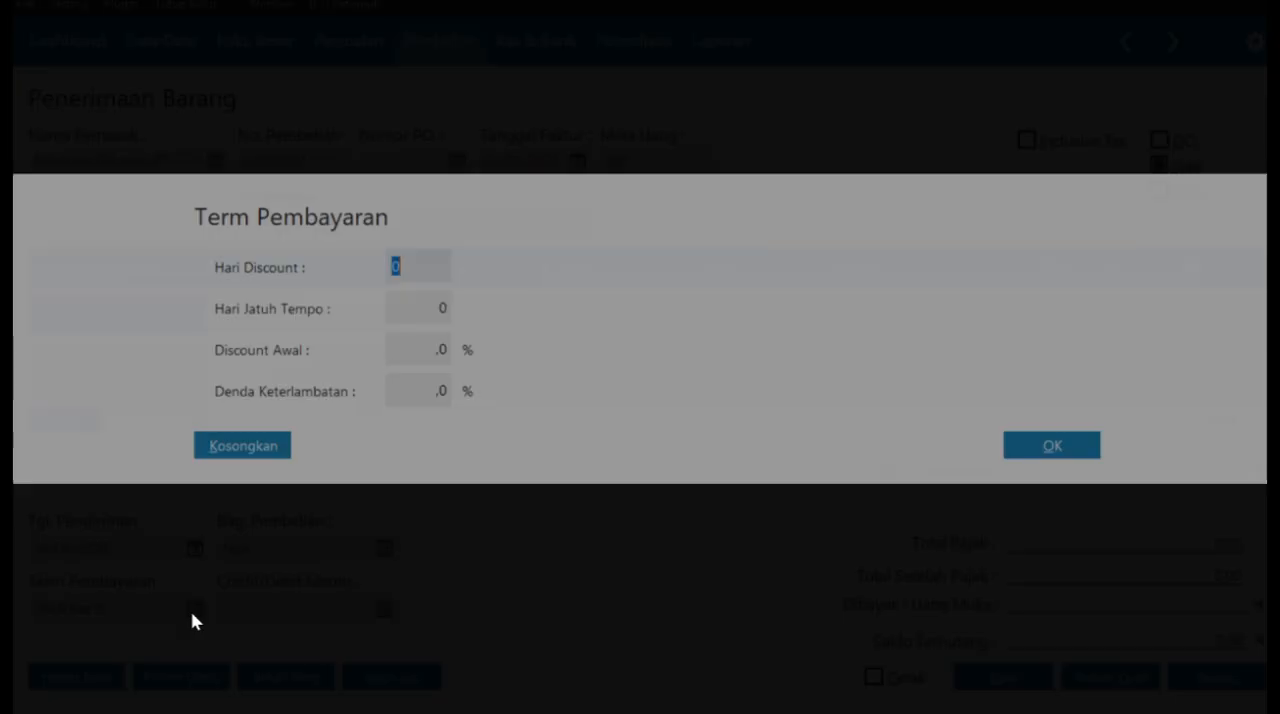
text(10)
click(433, 300)
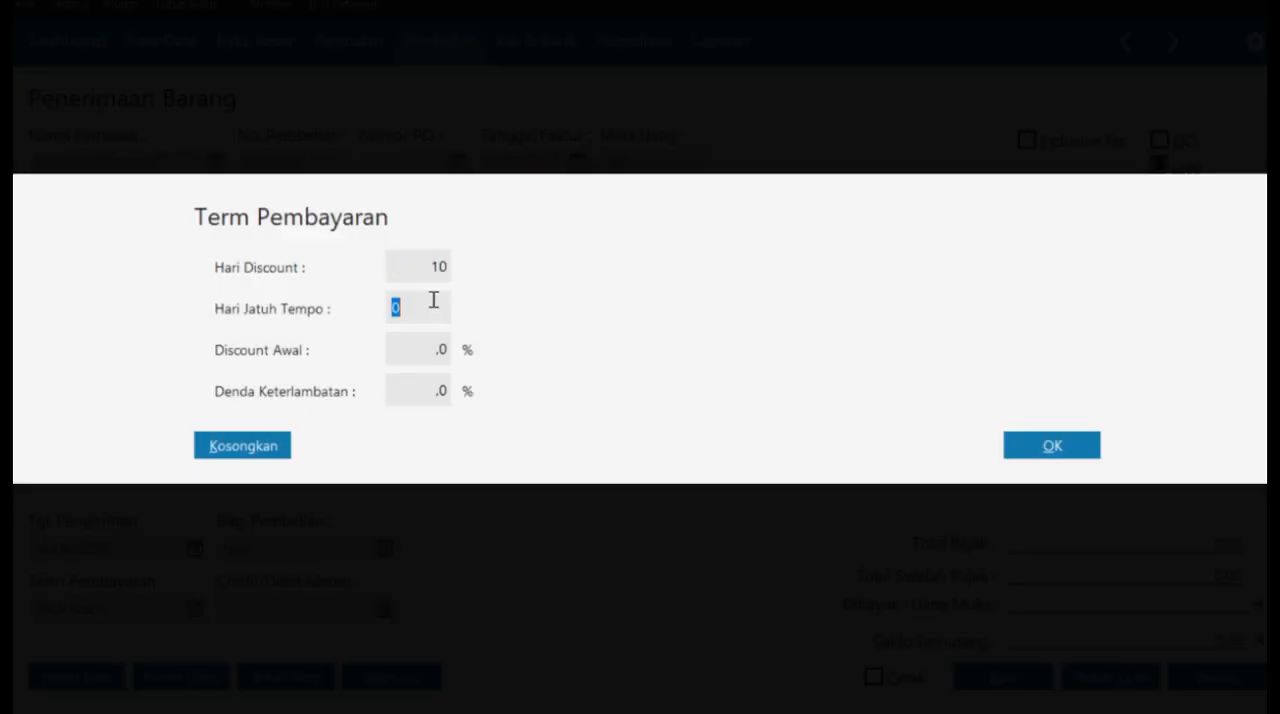
text(30)
click(440, 352)
text(2)
click(1031, 447)
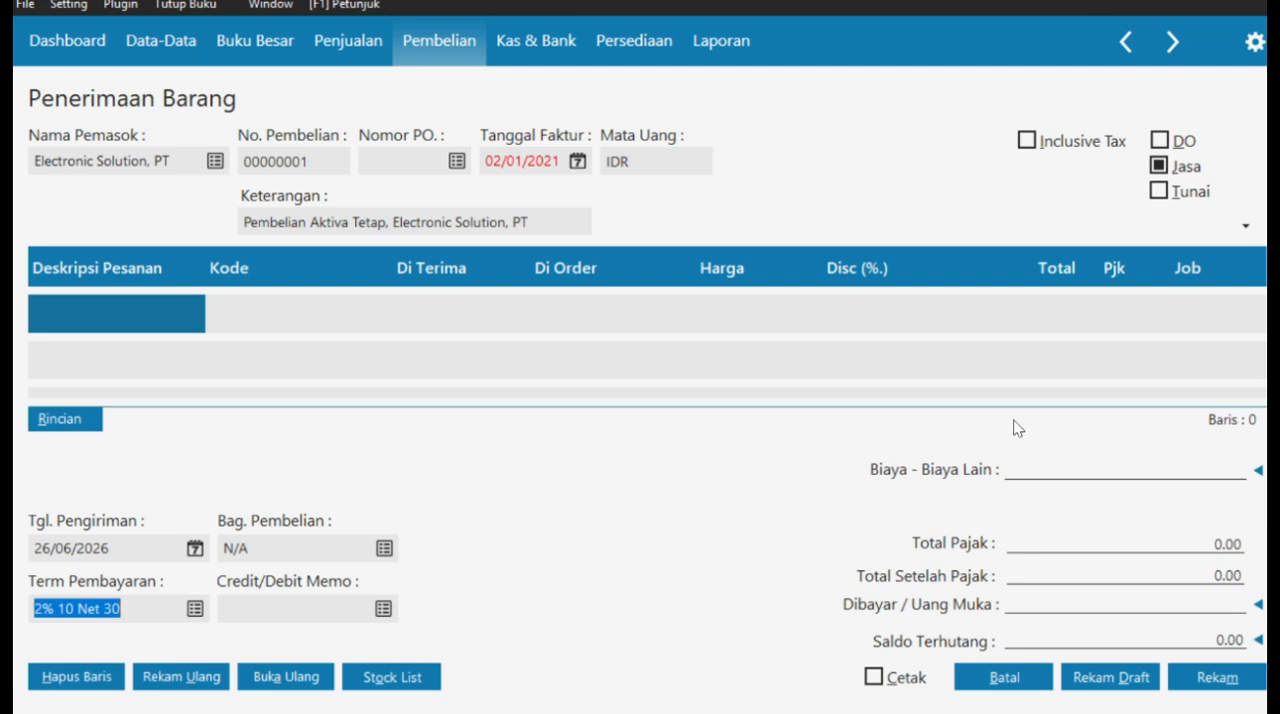
- Set the purchase's delivery date (Tgl. Pengiriman) to 03/01/2021
click(195, 549)
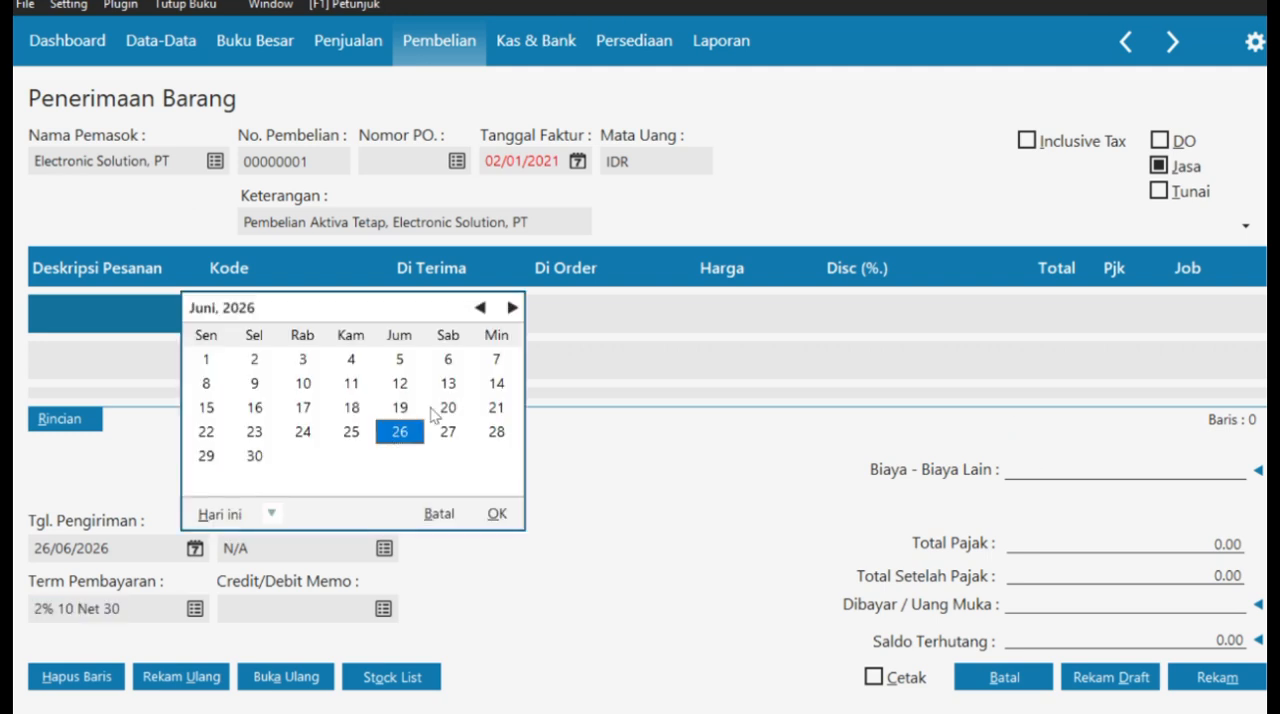
click(494, 514)
key(BackSpace)
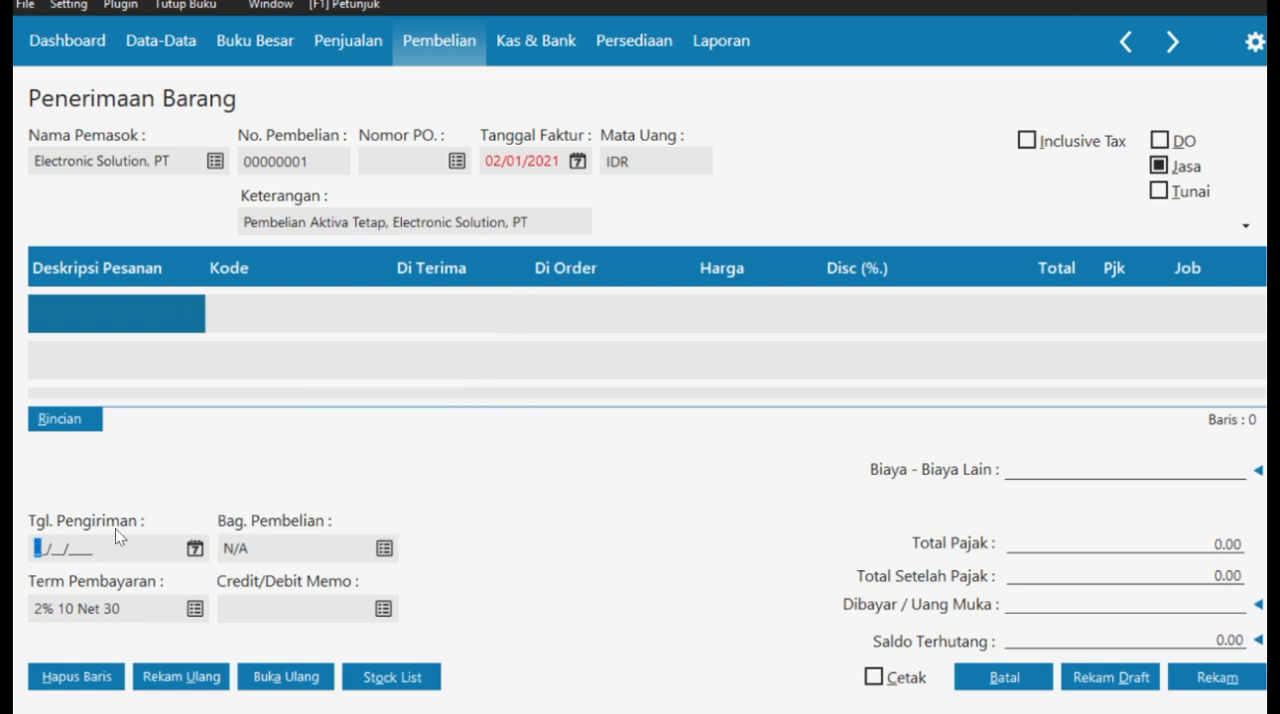
text(03/01/2021)
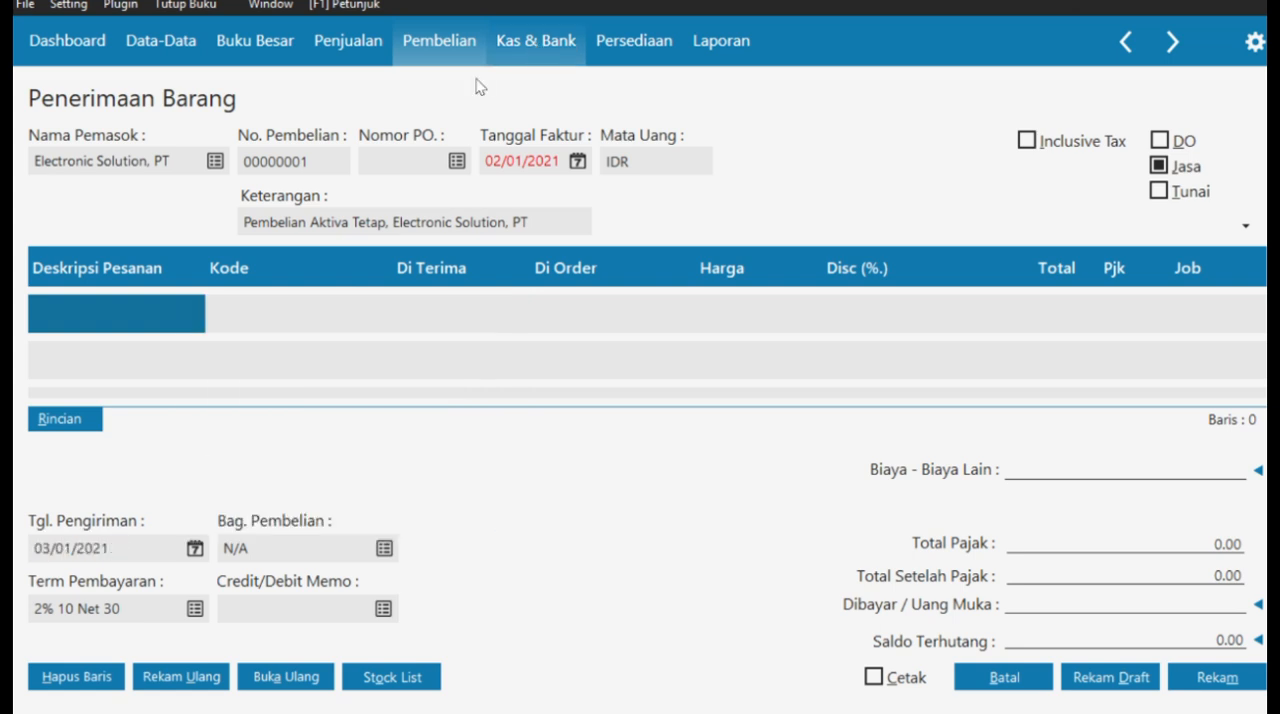
- Enter "Laptop Toshiba" as the order description in the first item row
click(124, 313)
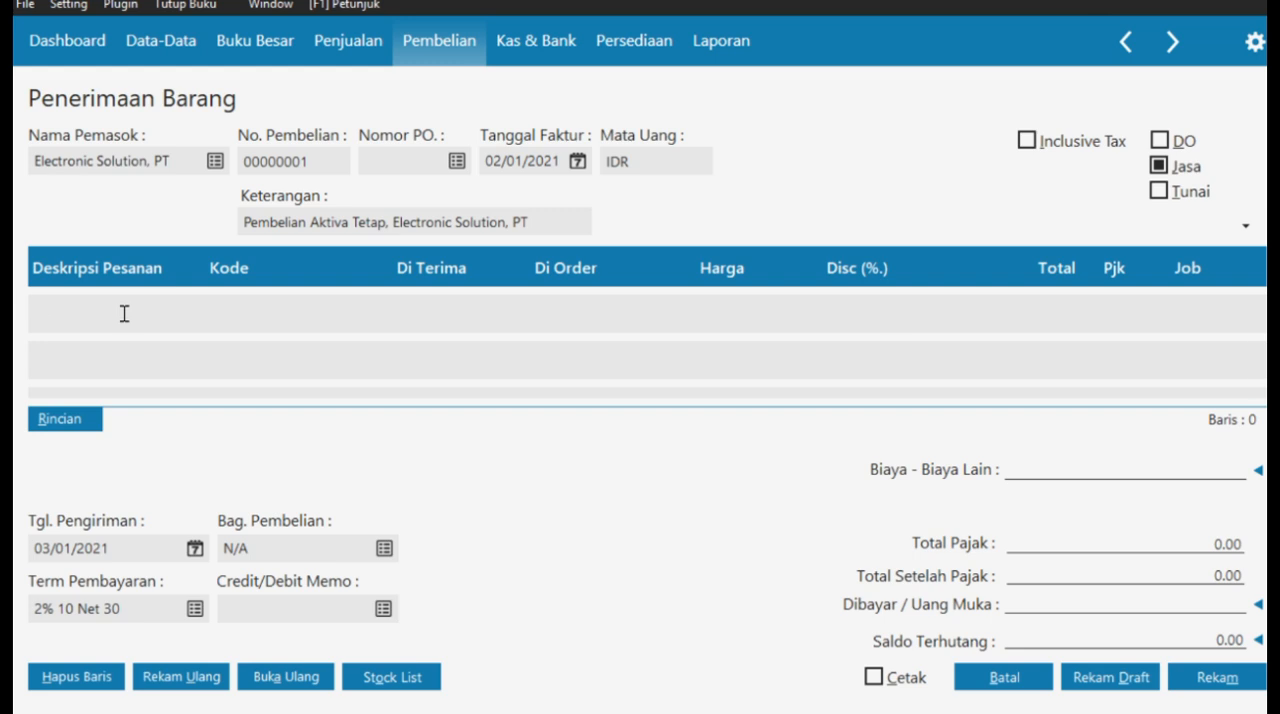
text(Laptop)
key(Tab)
double_click(102, 316)
click(102, 316)
text(Toshiba)
- Assign account 170000030 Mesin & Peralatan to the Laptop Toshiba row and set its received quantity to 1
double_click(237, 315)
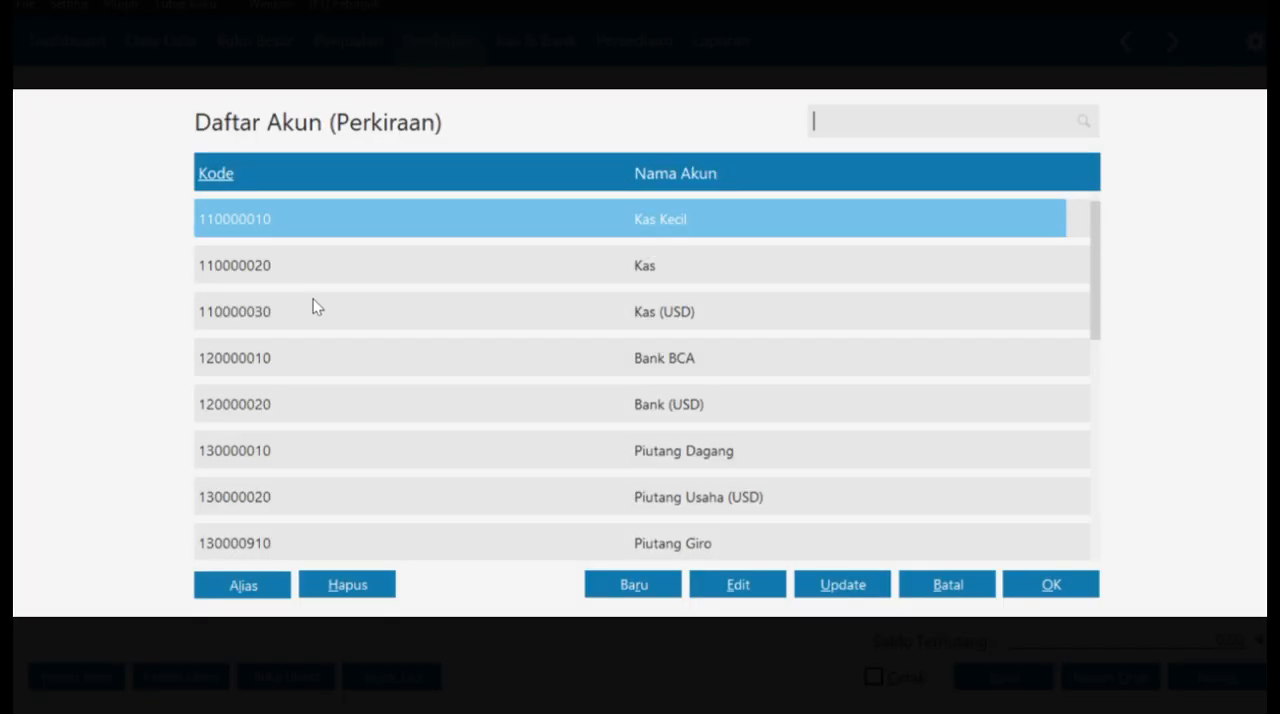
key(Down)
key(Down)
key(Down)
key(Down)
key(Down)
key(Down)
key(Down)
key(Down)
key(Down)
key(Down)
key(Down)
key(Down)
key(Down)
key(Down)
key(Down)
key(Down)
key(Down)
key(Down)
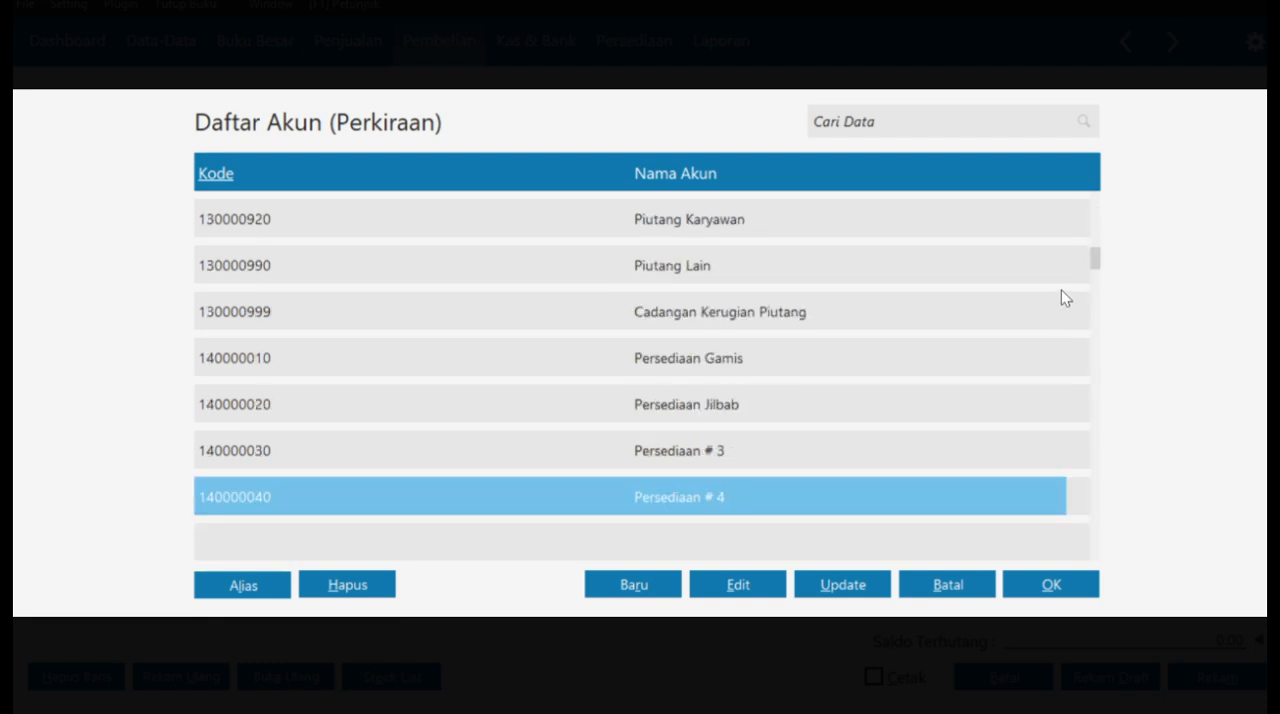
key(Down)
key(Down)
key(Down)
key(Down)
key(Down)
key(Down)
key(Down)
key(Down)
key(Down)
key(Down)
key(Down)
key(Down)
key(Down)
key(Down)
scroll(1061, 290, down, 1)
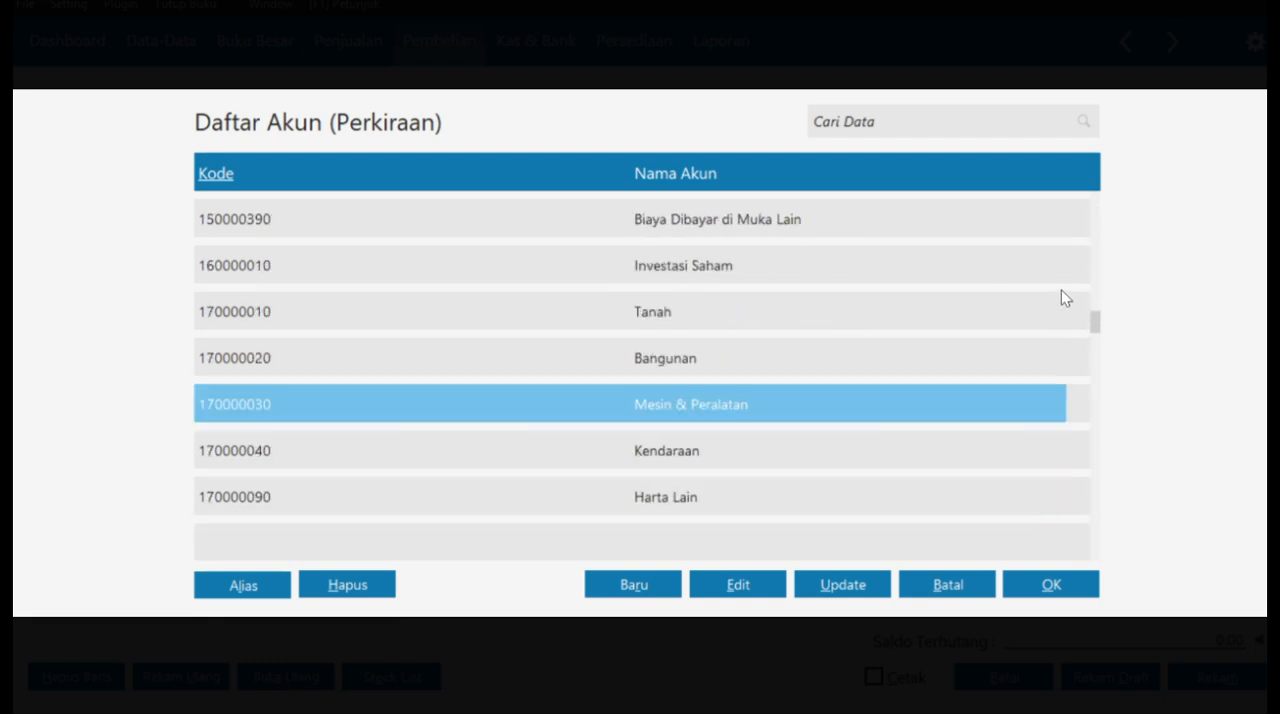
click(1045, 582)
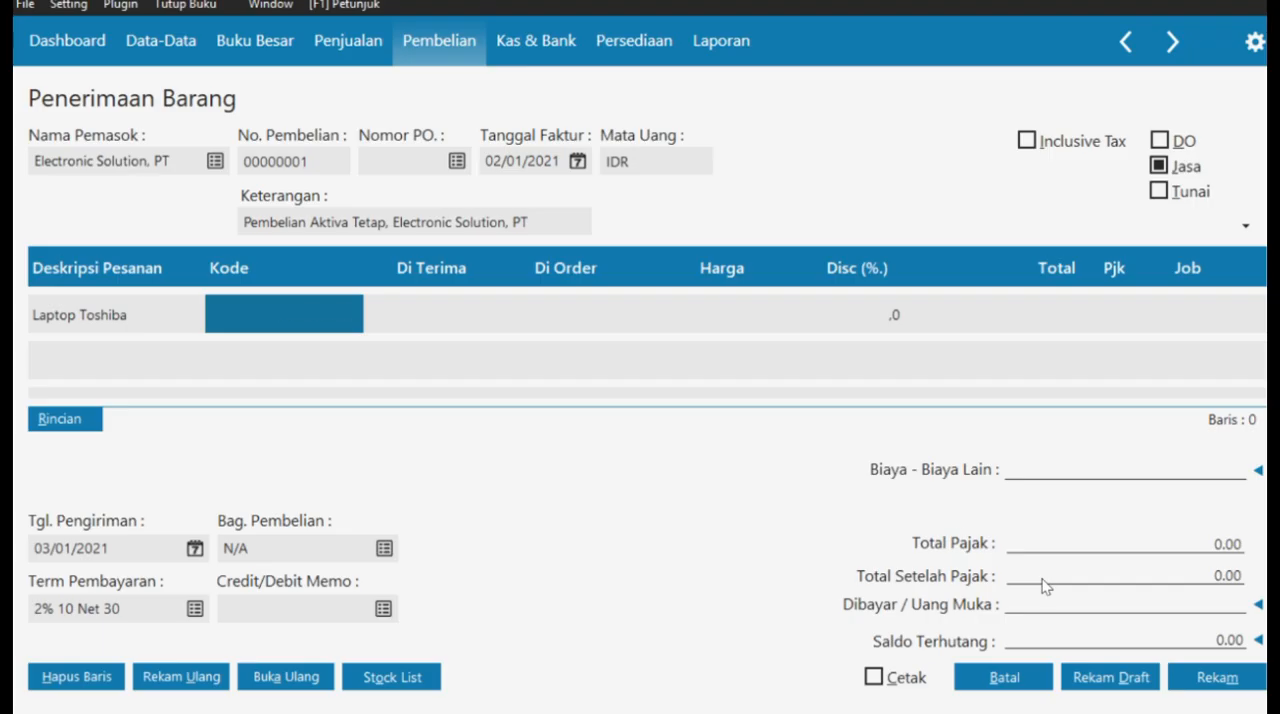
click(426, 310)
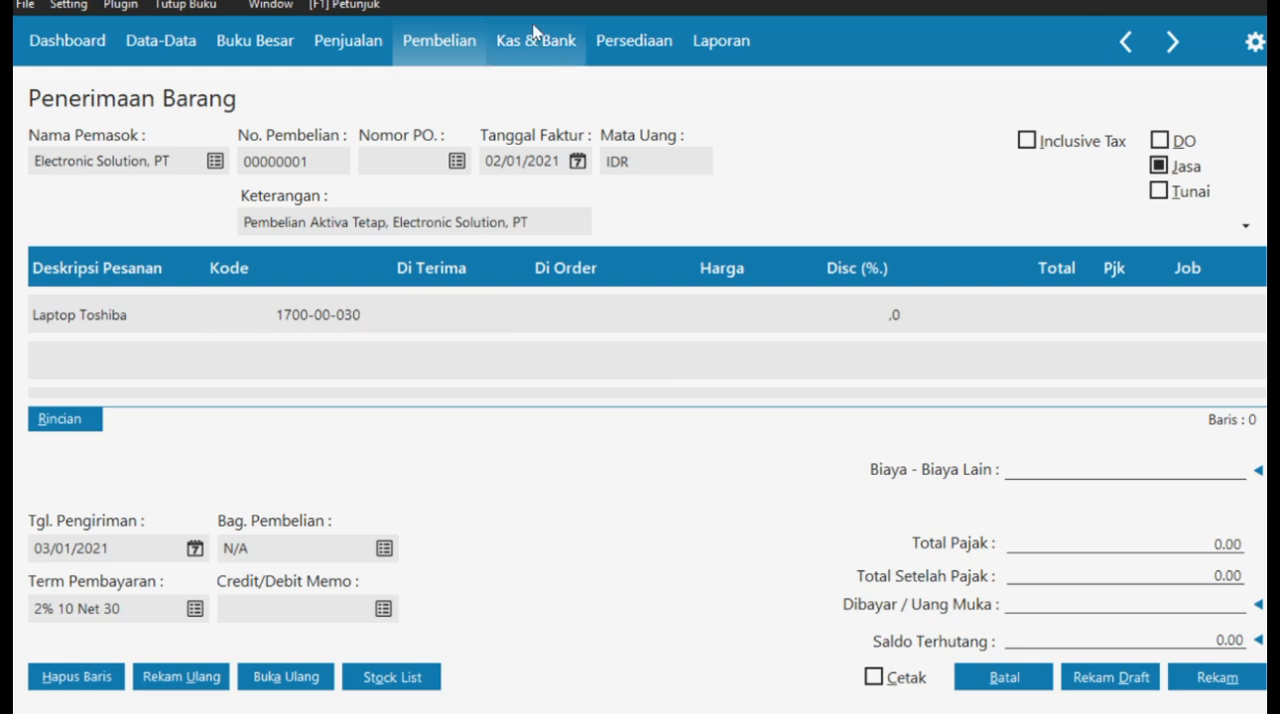
click(723, 303)
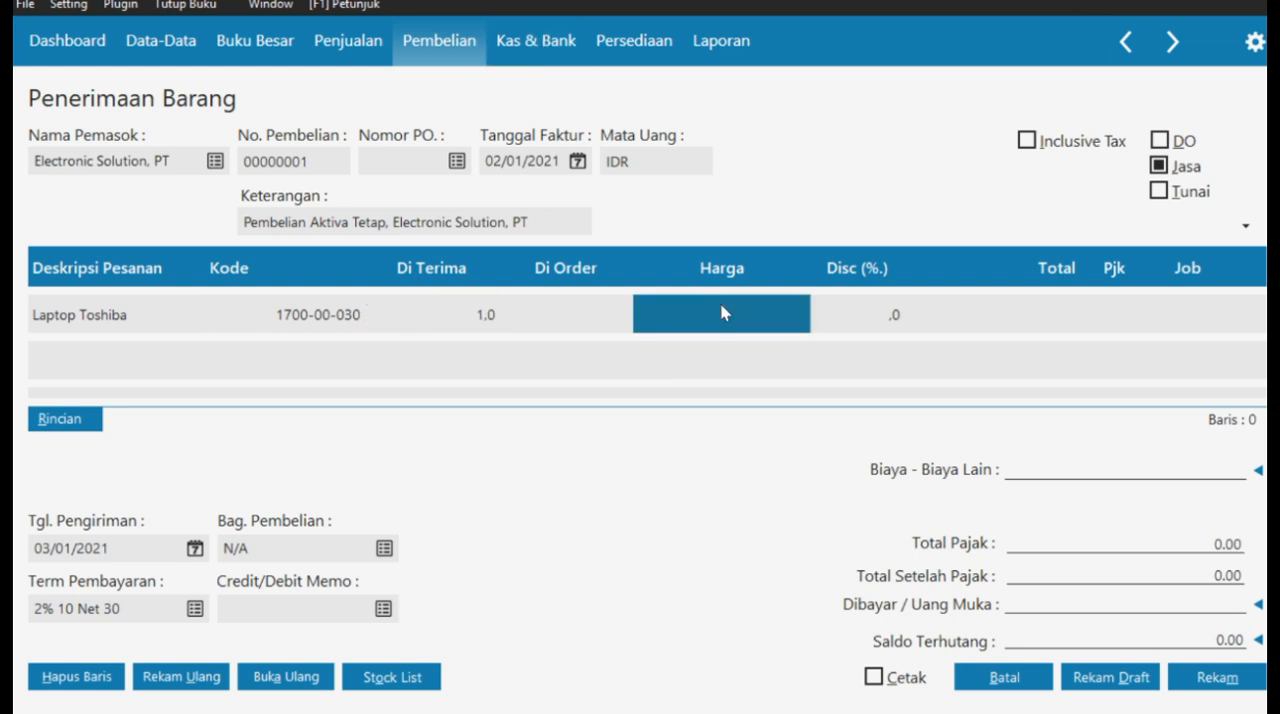
- Set the Laptop Toshiba row's price (Harga) to 5,000,000
click(718, 303)
text(5000000)
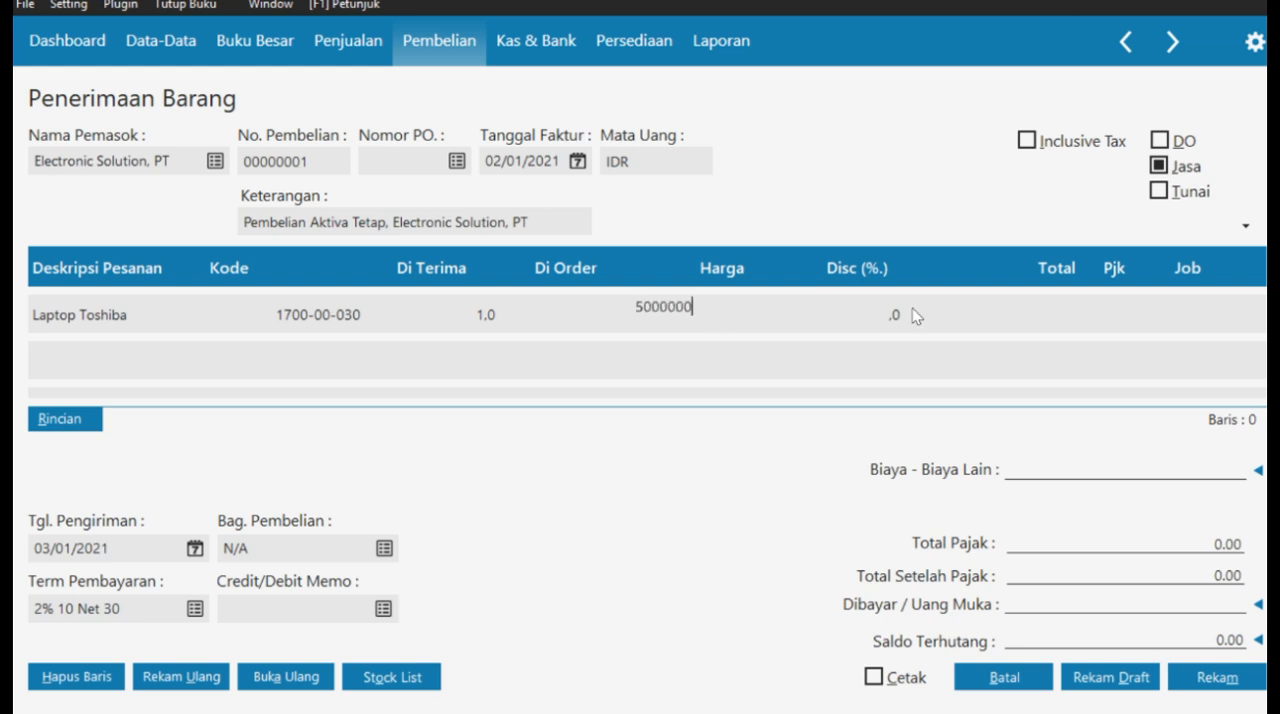
click(899, 322)
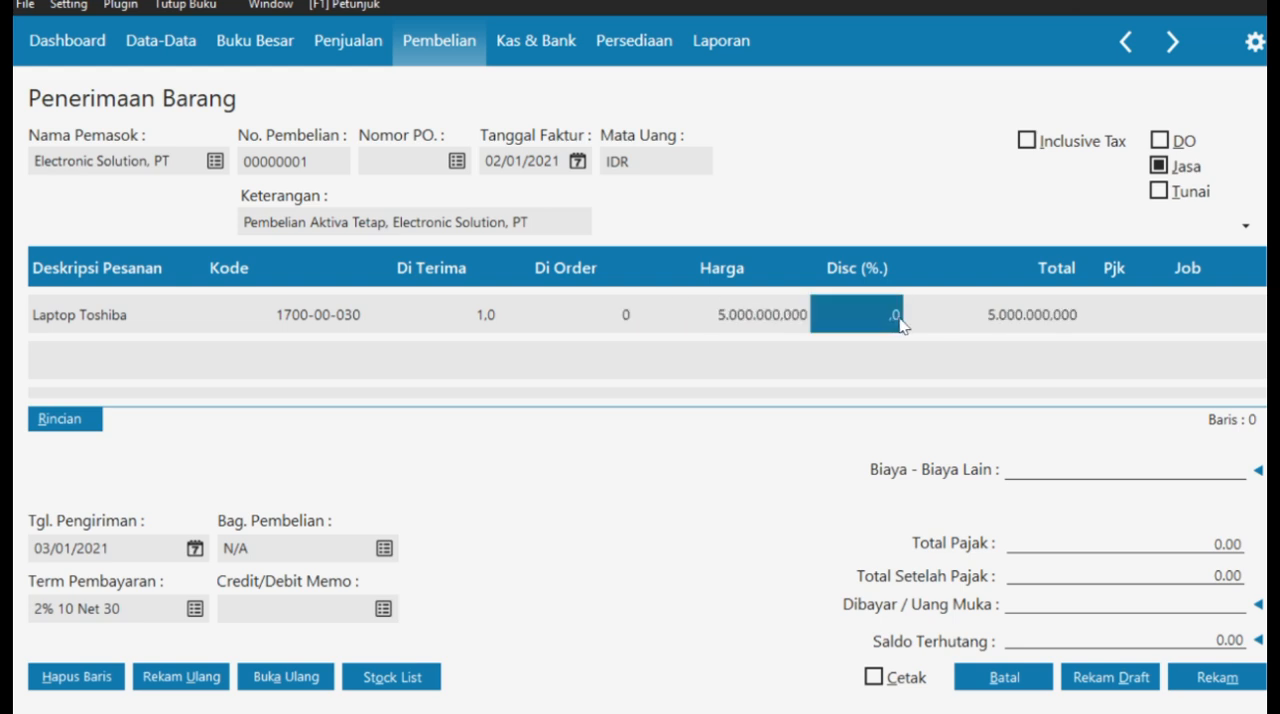
- Apply the VAT tax code to the Laptop Toshiba row and record the Electronic Solution, PT purchase
click(1132, 310)
click(1031, 580)
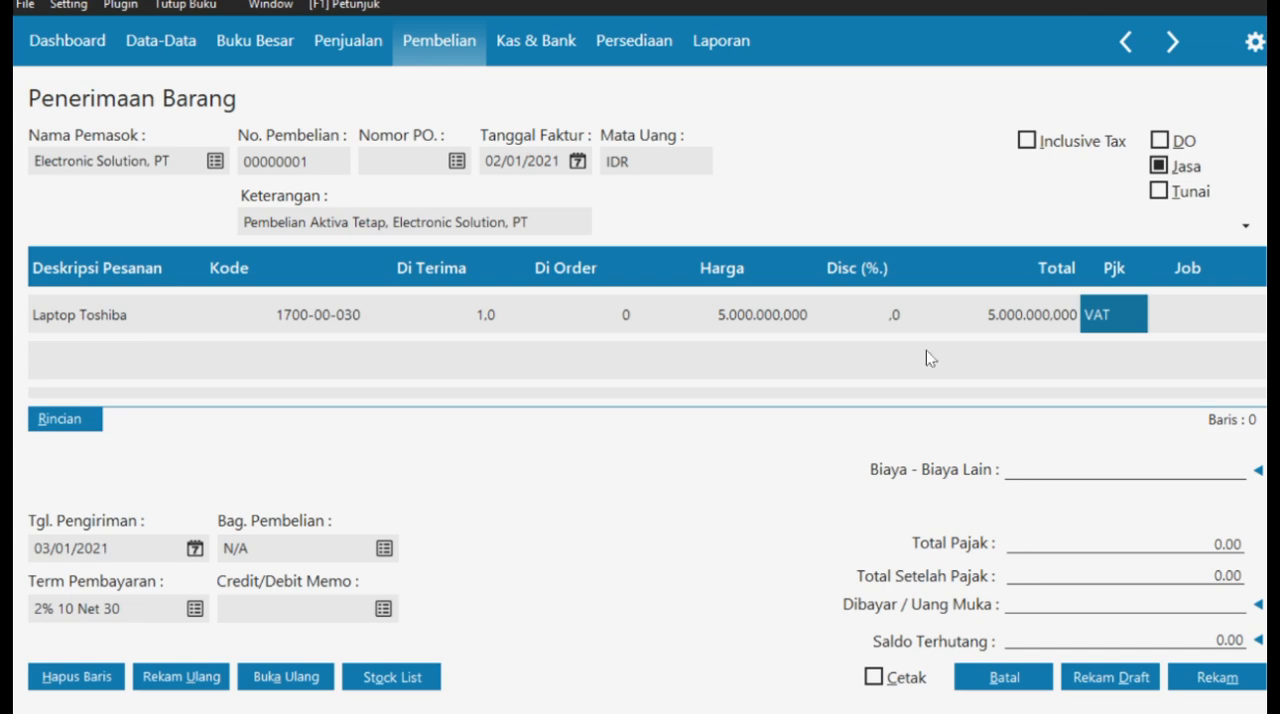
click(1220, 688)
click(955, 449)
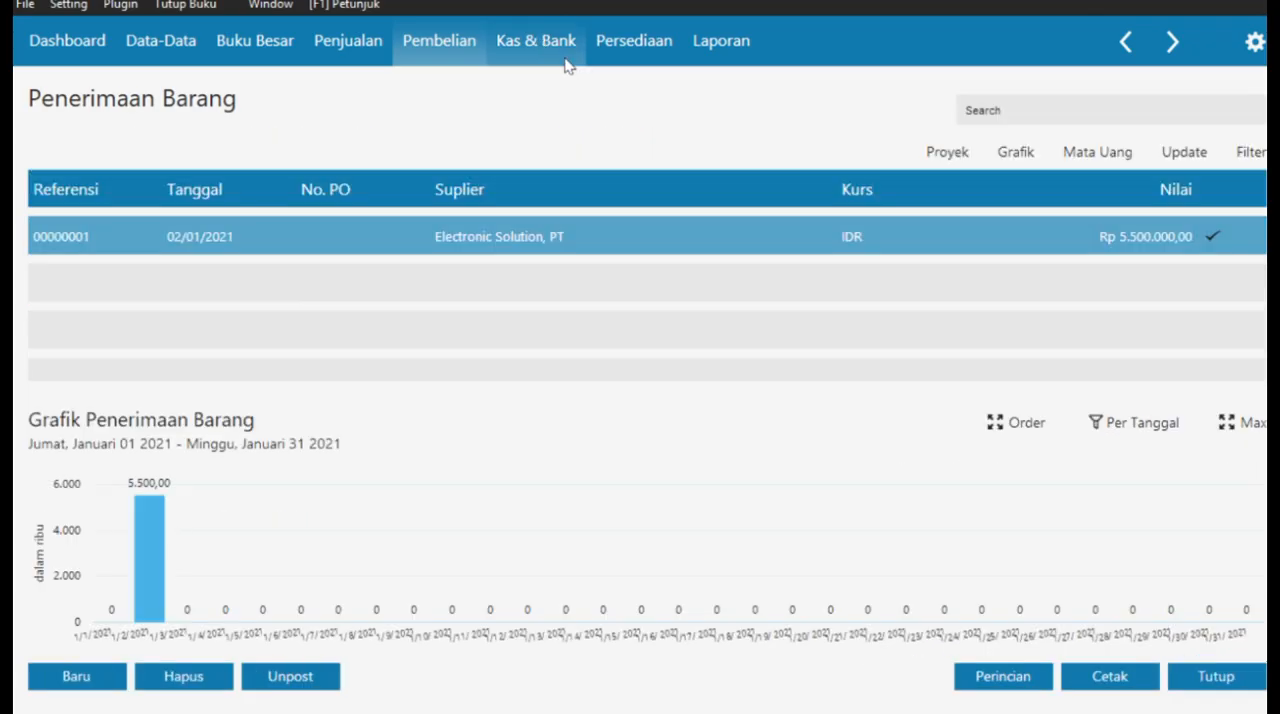
- Check the journal entry of the Electronic Solution, PT purchase dated 02/01/2021
right_click(727, 244)
click(830, 415)
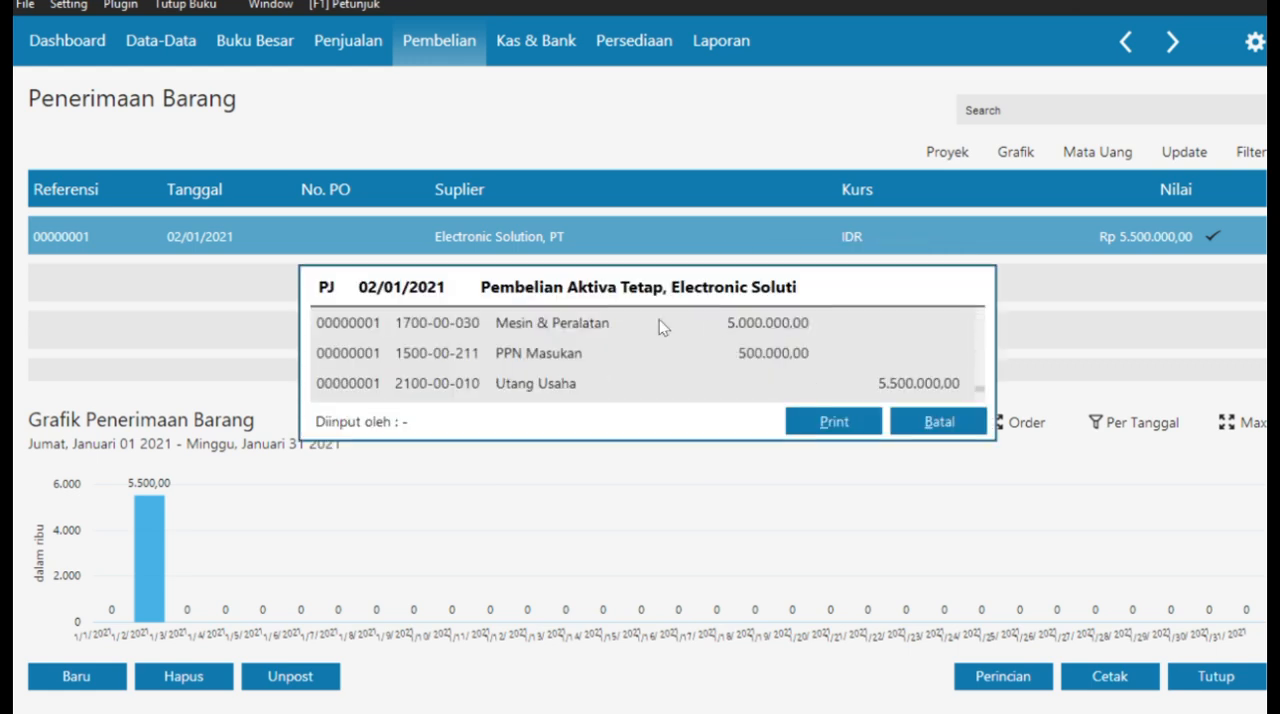
click(939, 422)
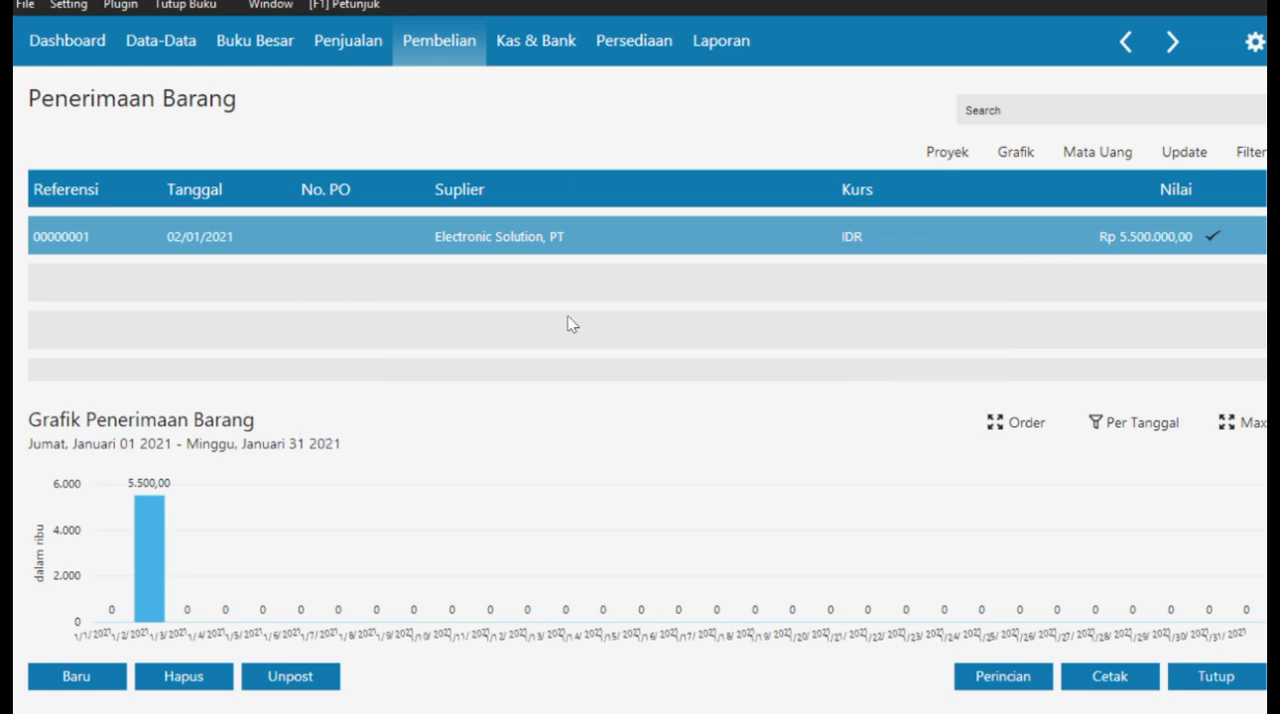
- Switch to the case PDF and read Dokumen Transaksi No. 3 (Pembayaran Piutang)
key(super+Tab)
click(1028, 150)
scroll(664, 441, down, 1)
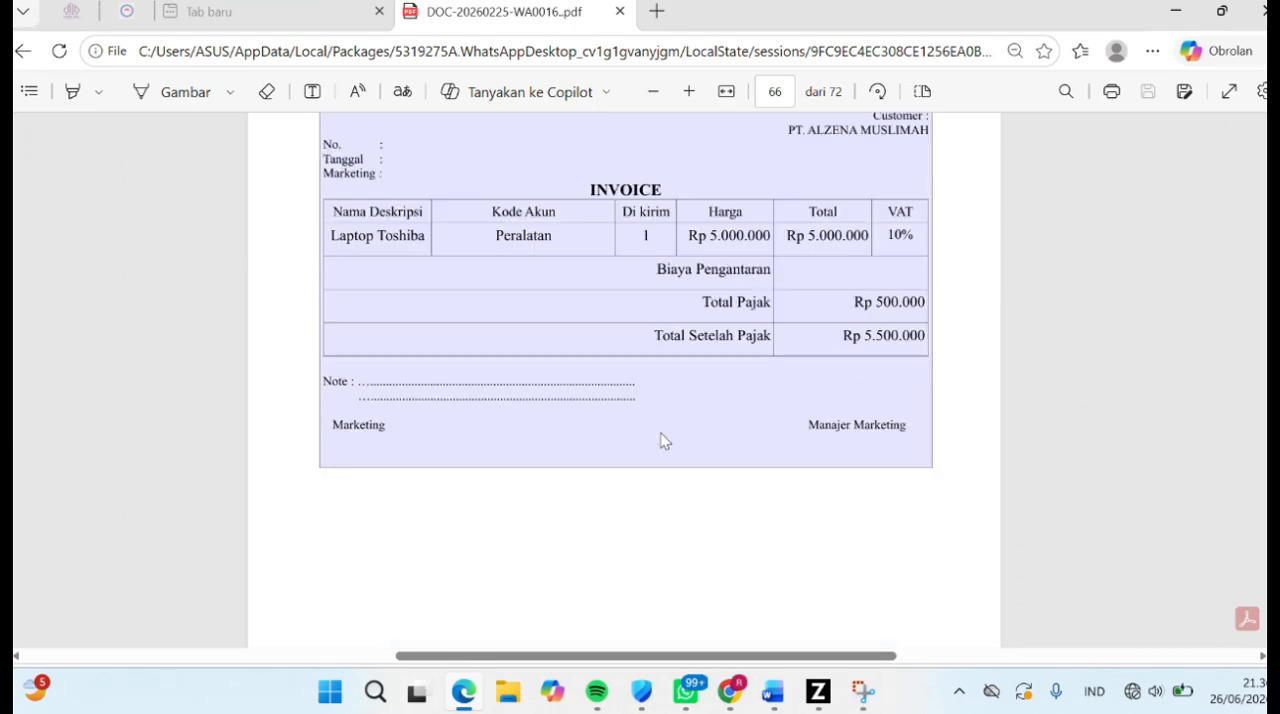
scroll(664, 441, down, 3)
drag(492, 237, 634, 237)
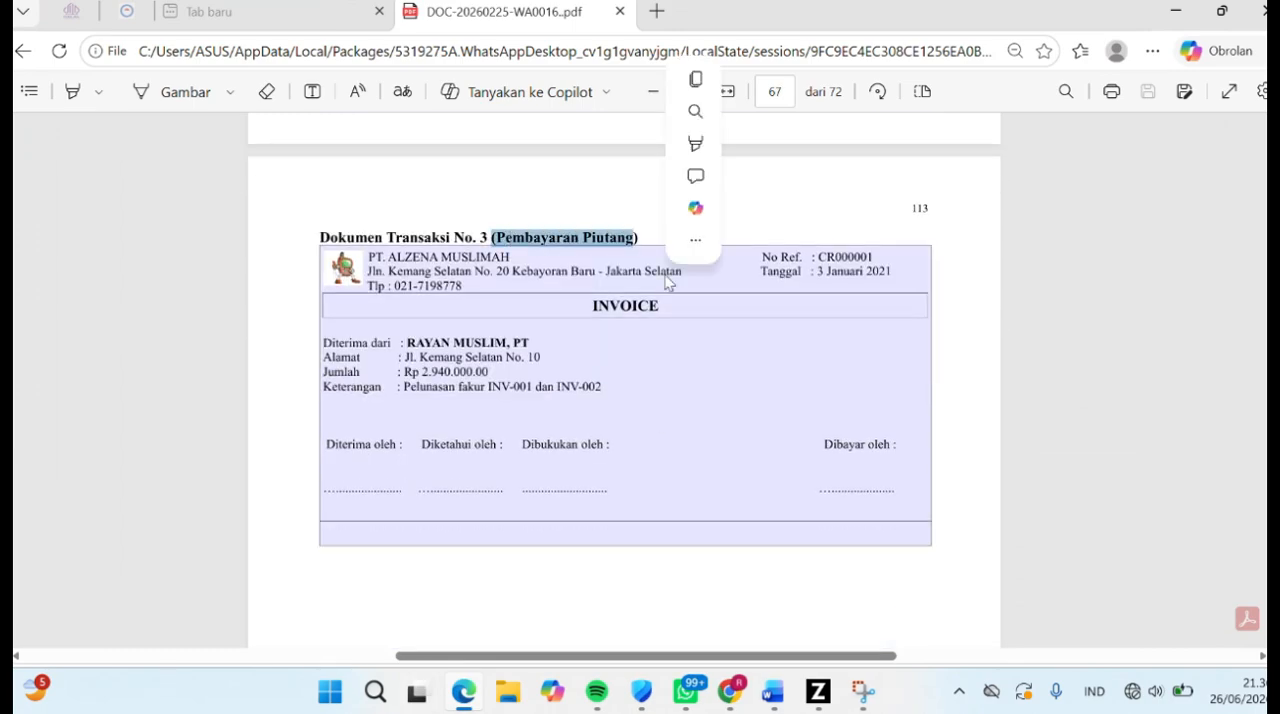
- Switch to Zahir and create a fixed asset named "Laptop Toshiba" in the Mesin dan Peralatan group
click(822, 698)
click(160, 40)
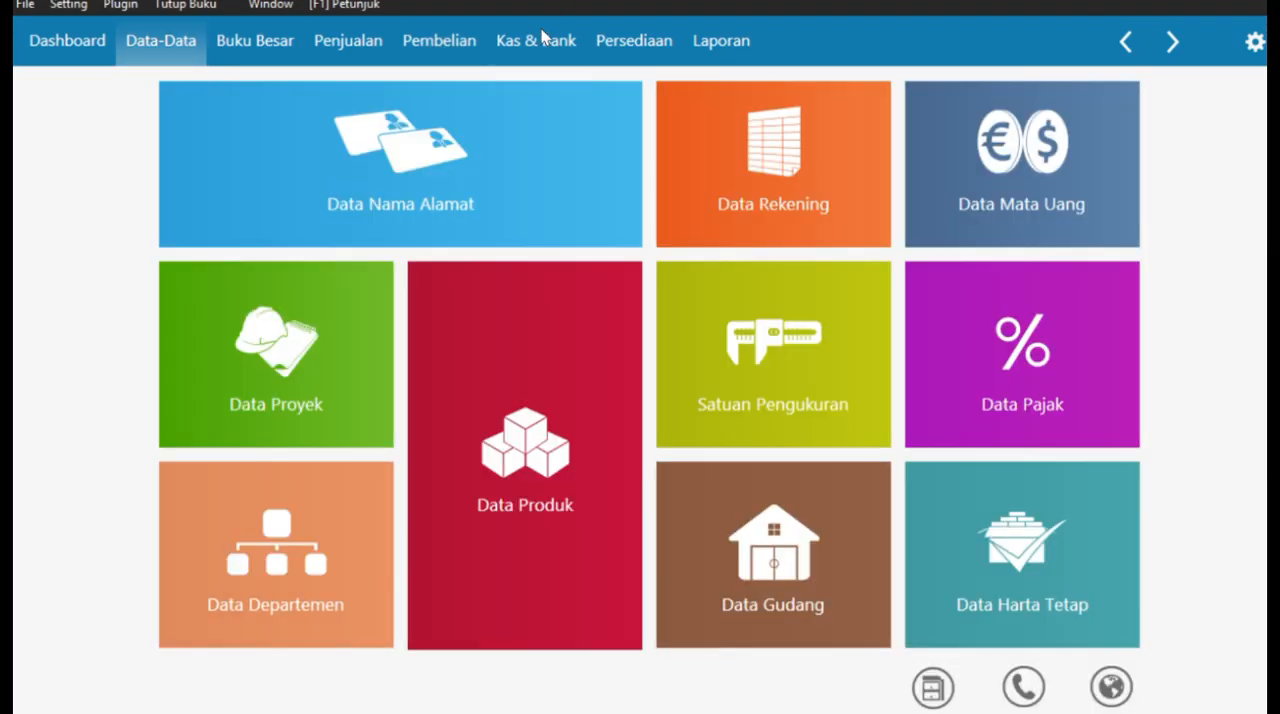
click(1071, 543)
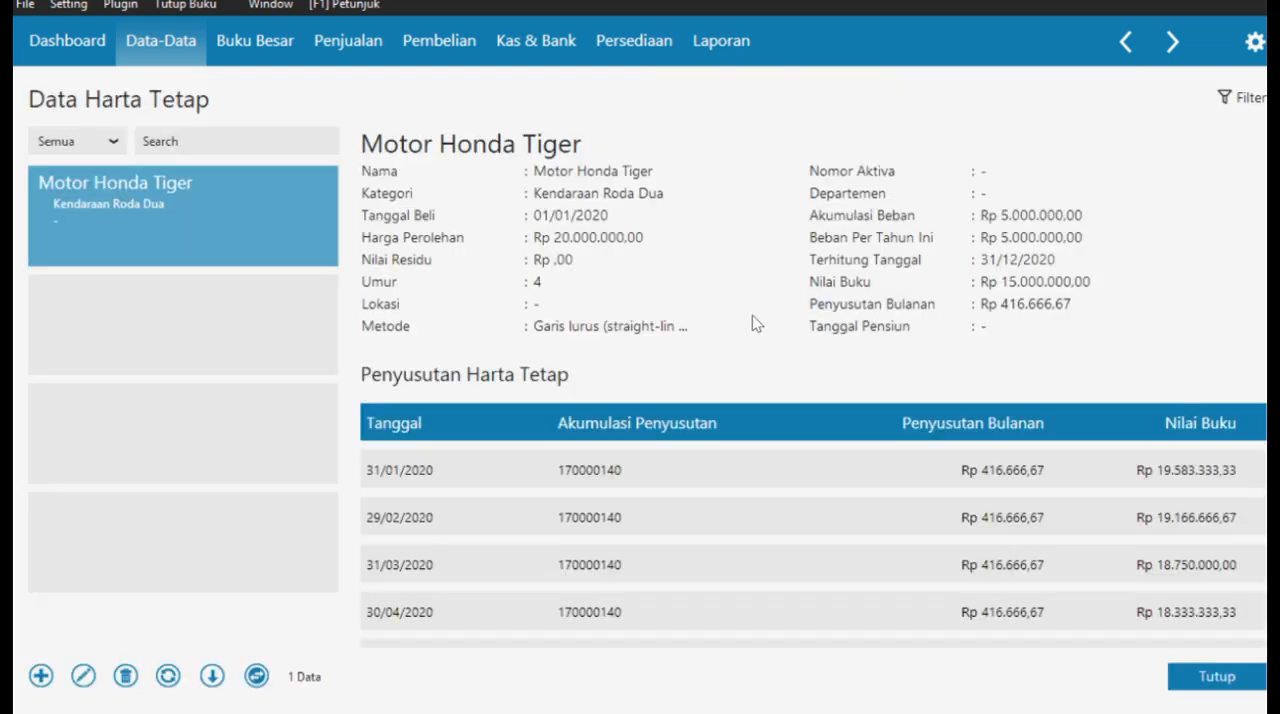
click(41, 677)
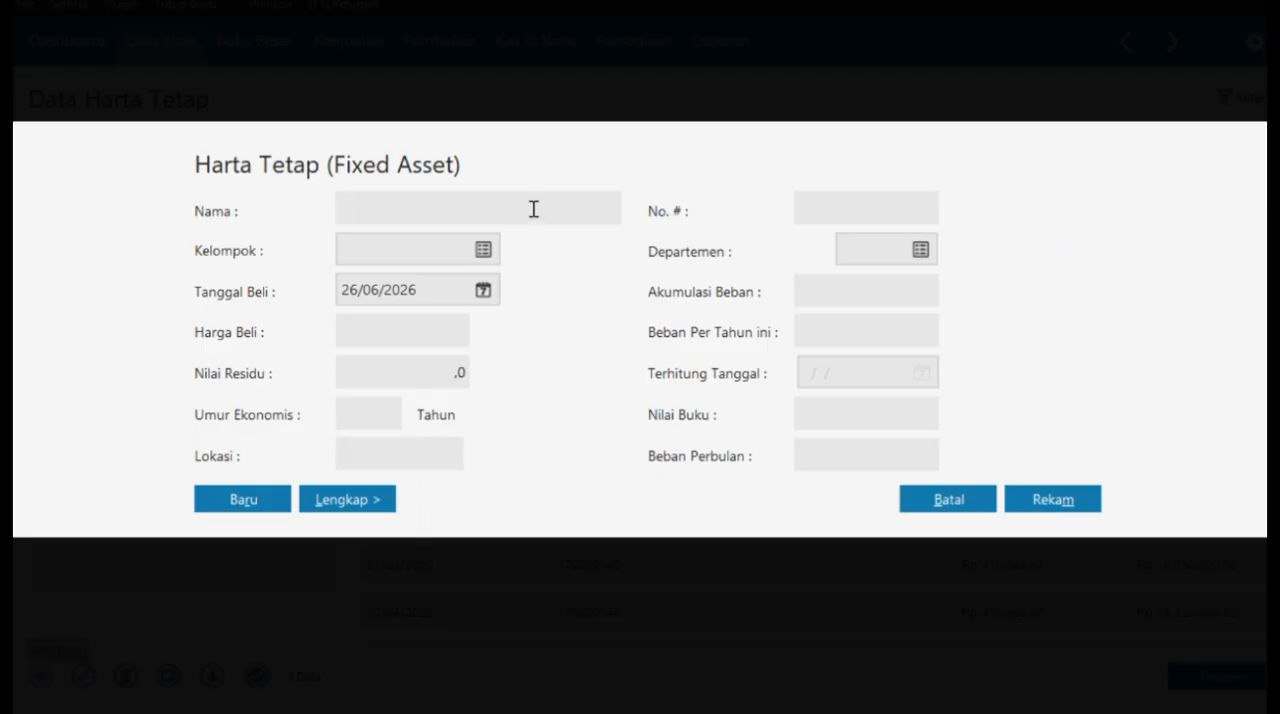
text(Laptop Toshiba)
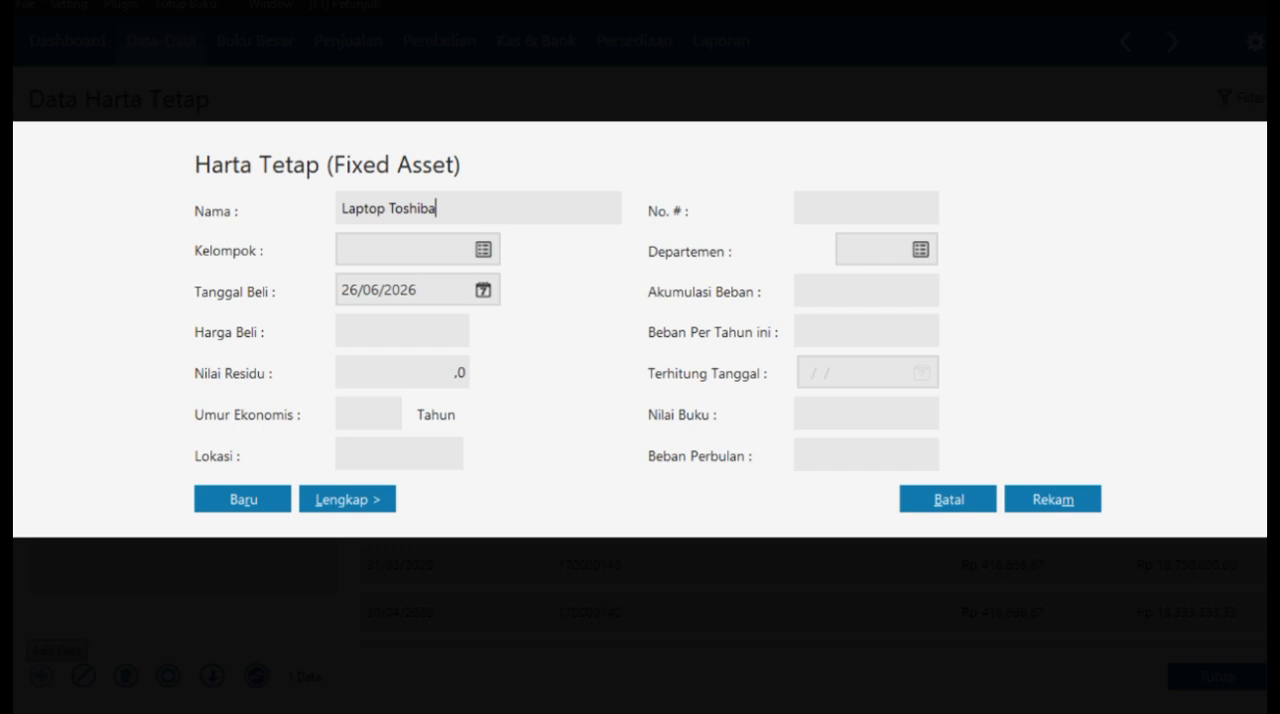
click(483, 250)
click(455, 297)
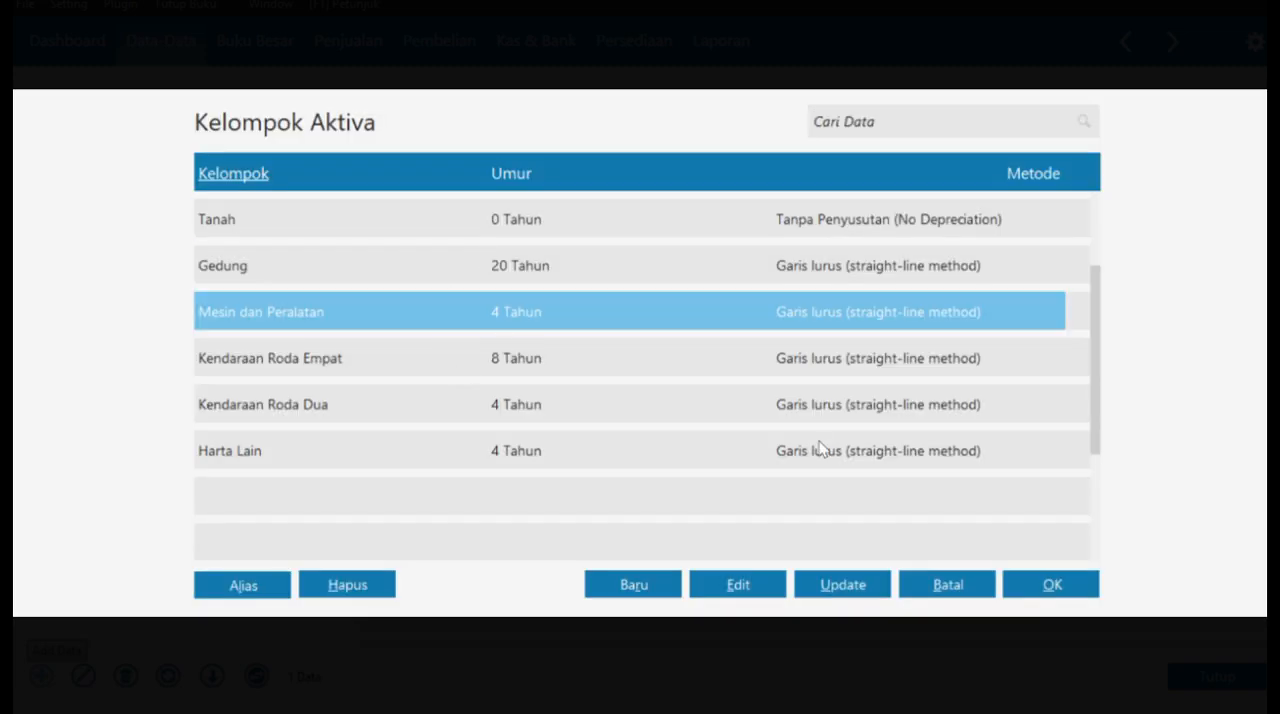
click(1052, 584)
- Set the Laptop Toshiba asset's purchase date (Tanggal Beli) to 02/01/2021
click(483, 291)
click(483, 291)
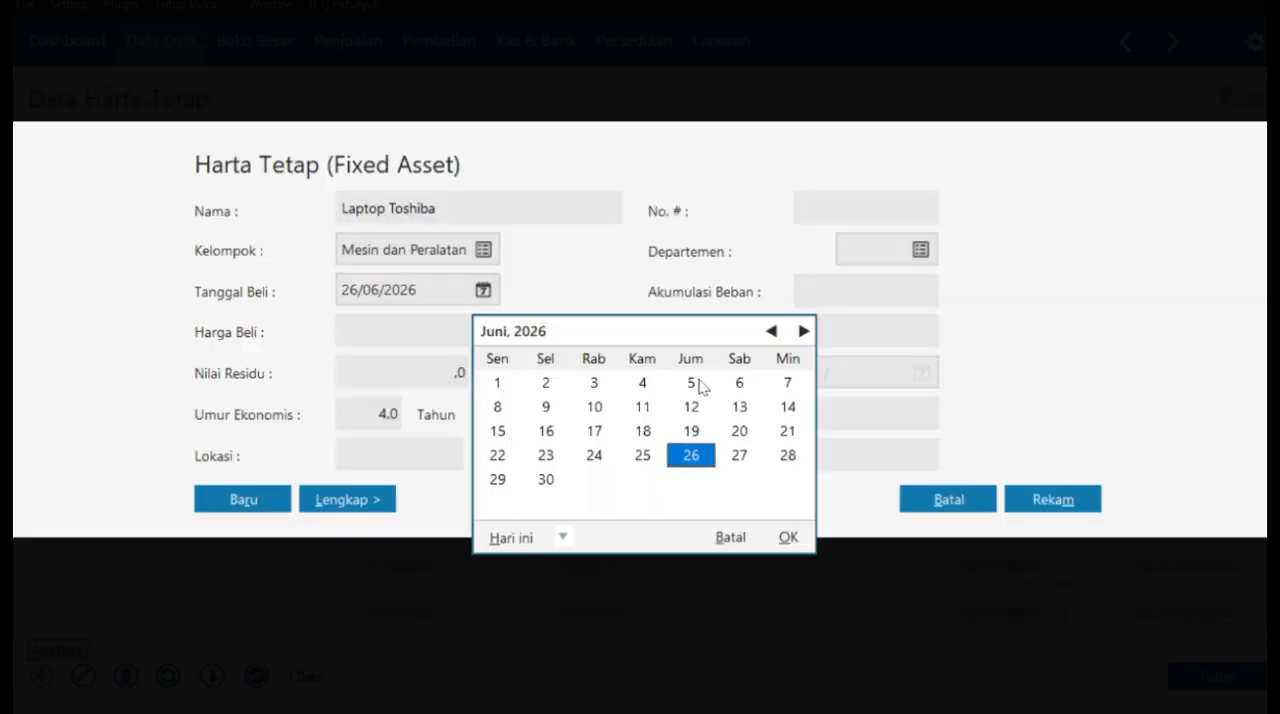
click(788, 537)
text(0201202)
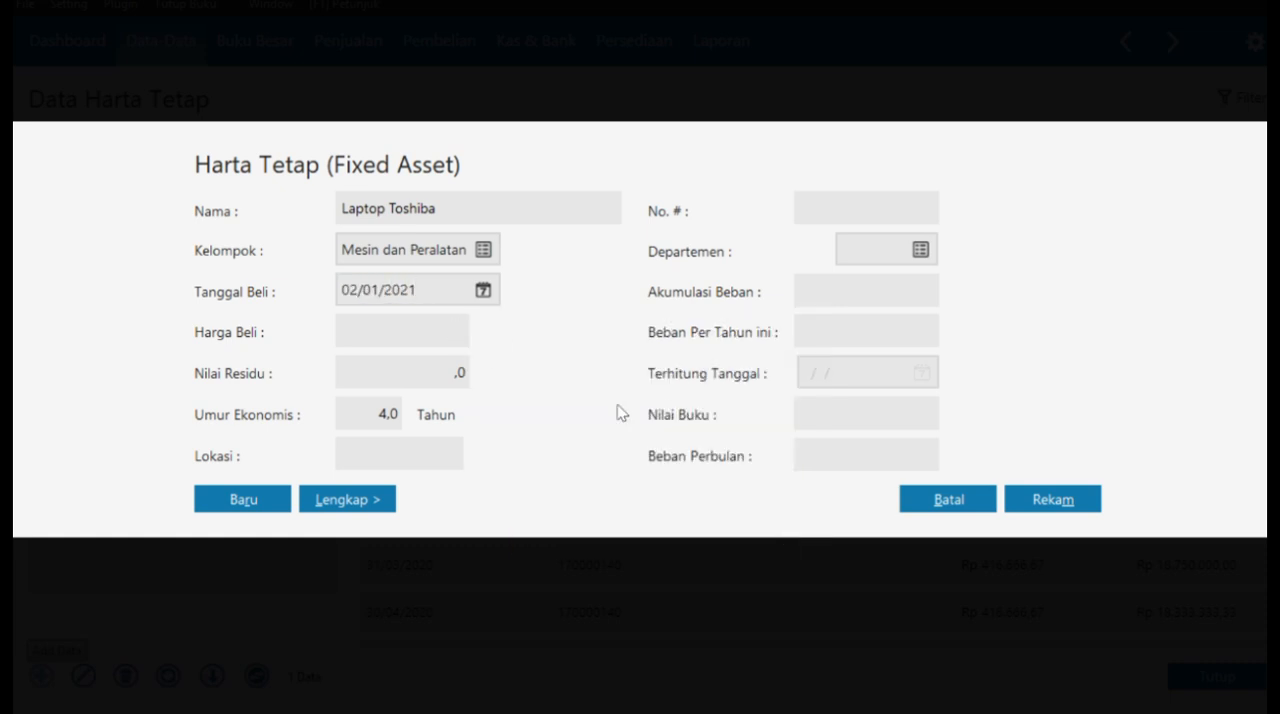
text(5000000)
- Enter a purchase price of 5,000,000 and a residual value of 0, and record the Laptop Toshiba asset
click(406, 374)
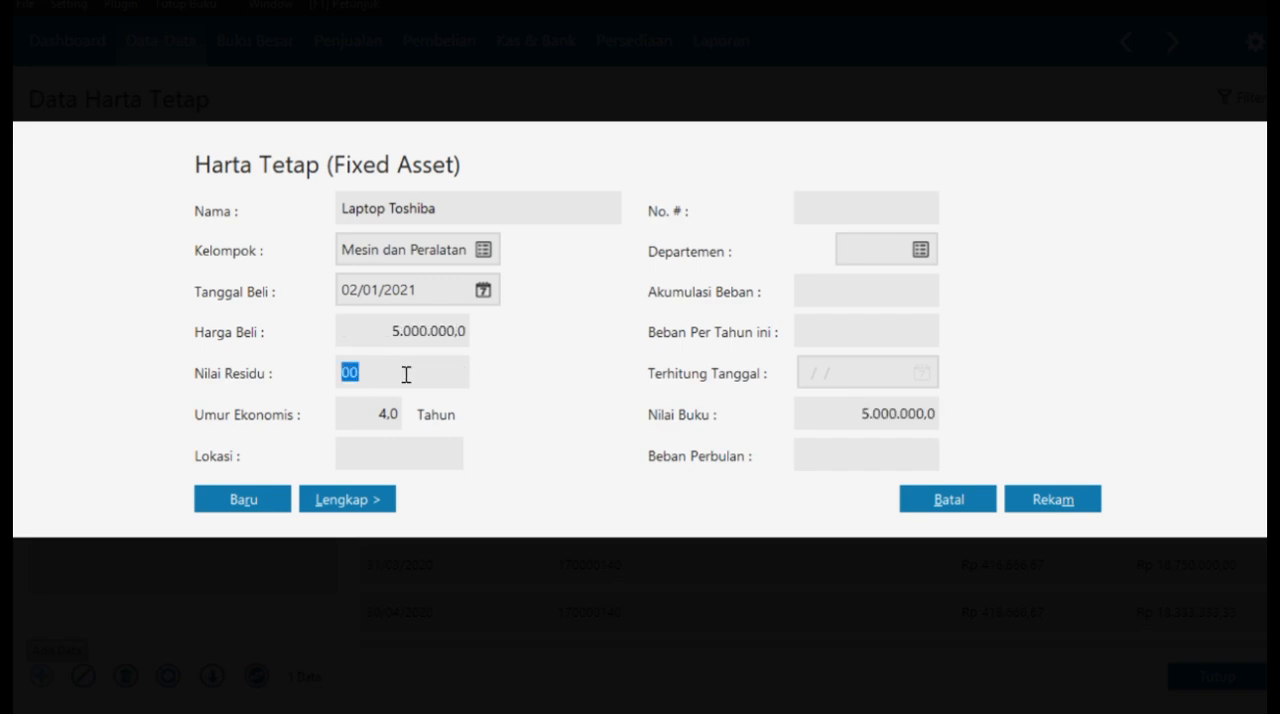
click(1043, 499)
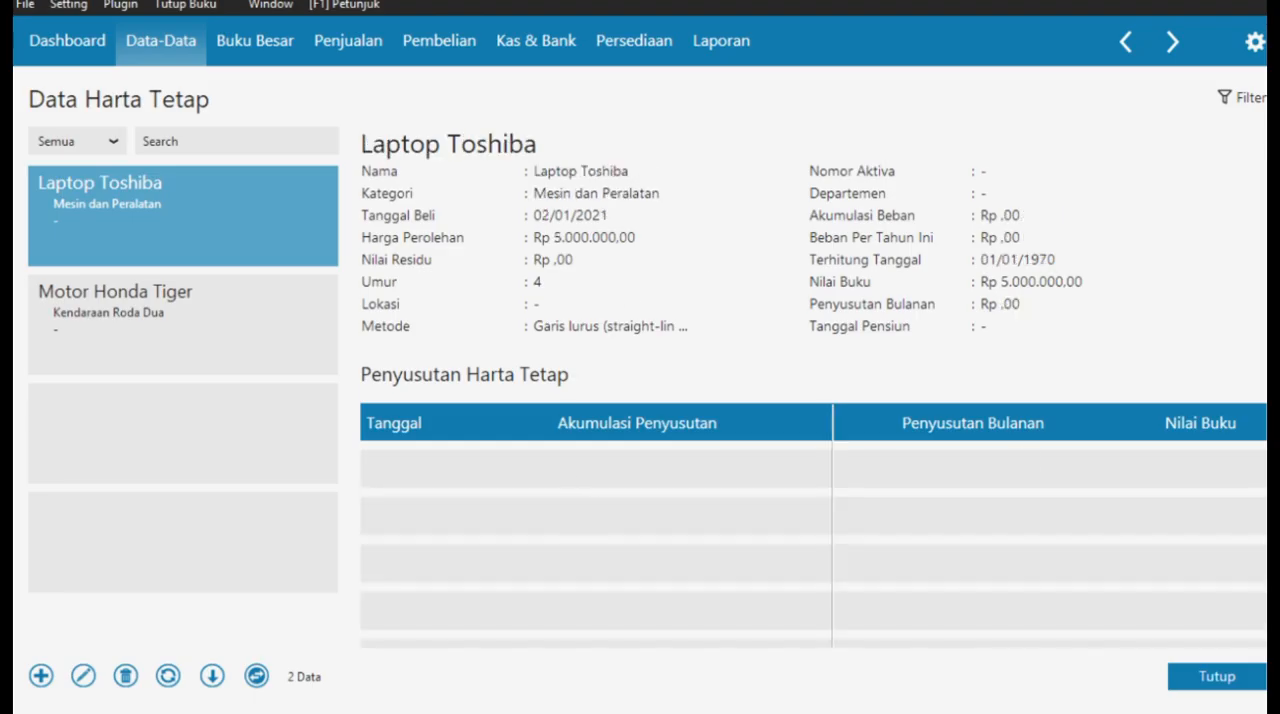
click(1205, 677)
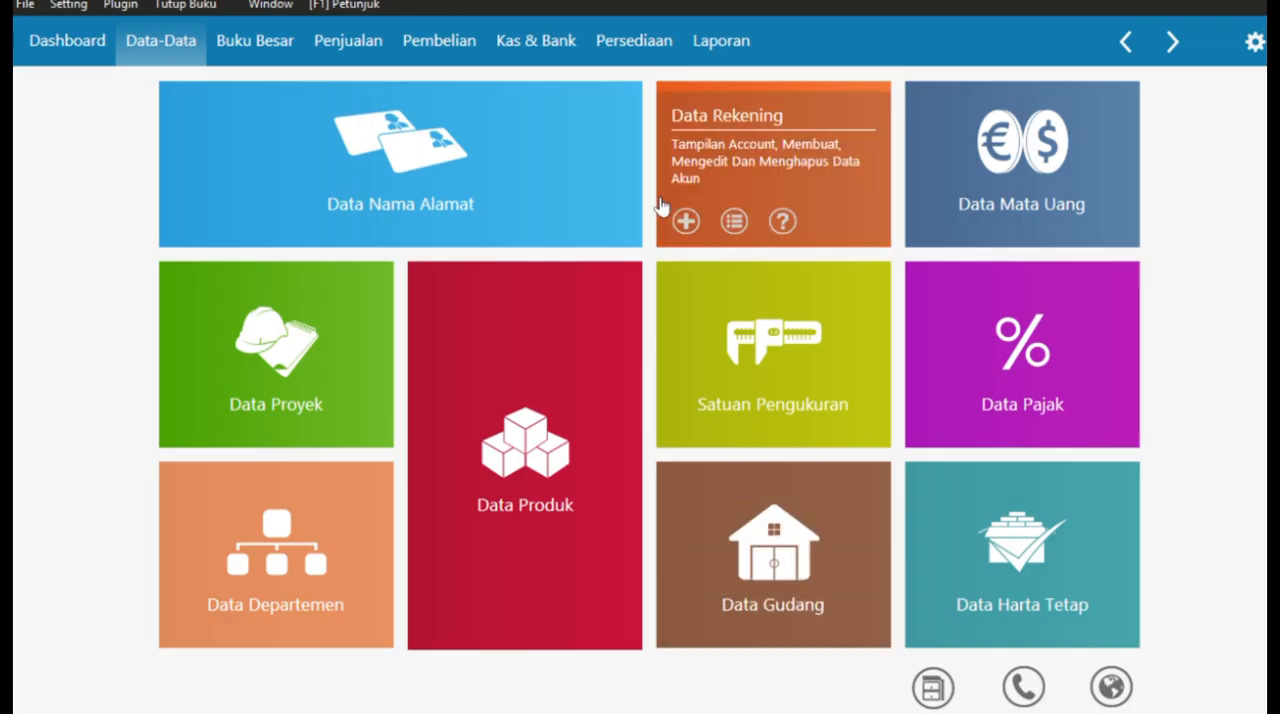
- Create a new receivable payment (Pembayaran Piutang Usaha) received from RAYAN MUSLIM,PT
click(359, 40)
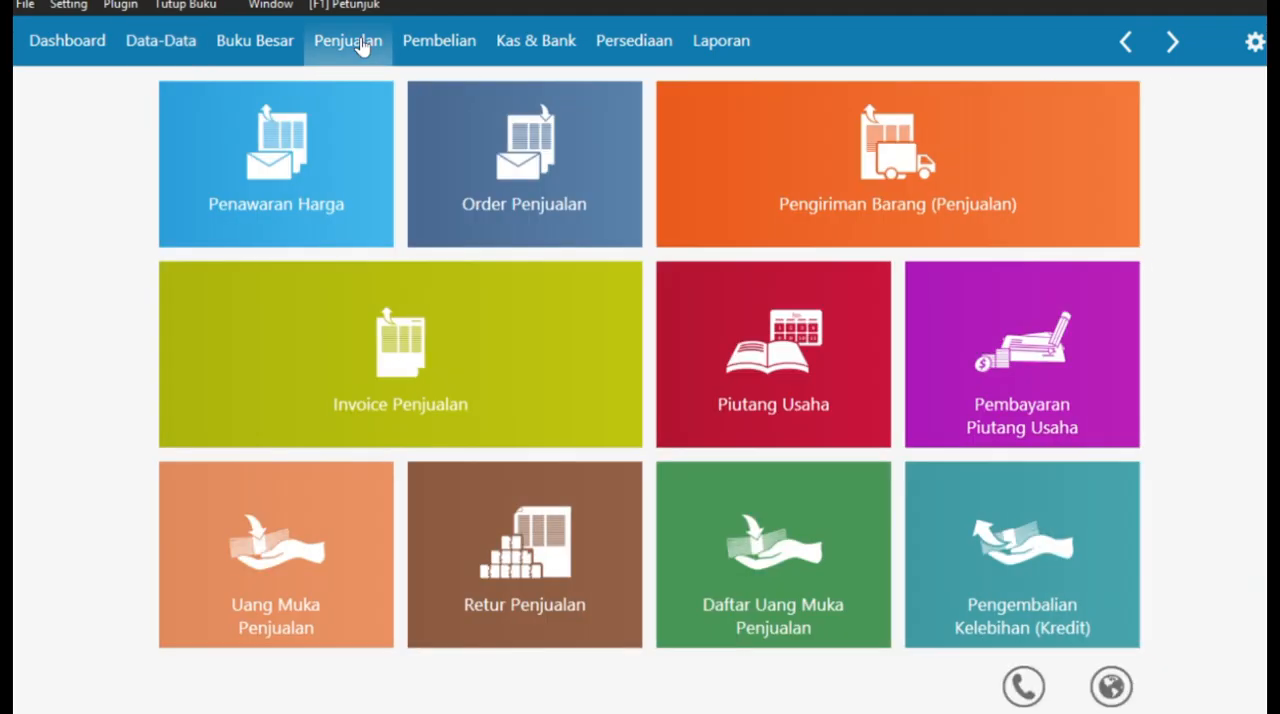
click(1051, 340)
click(92, 680)
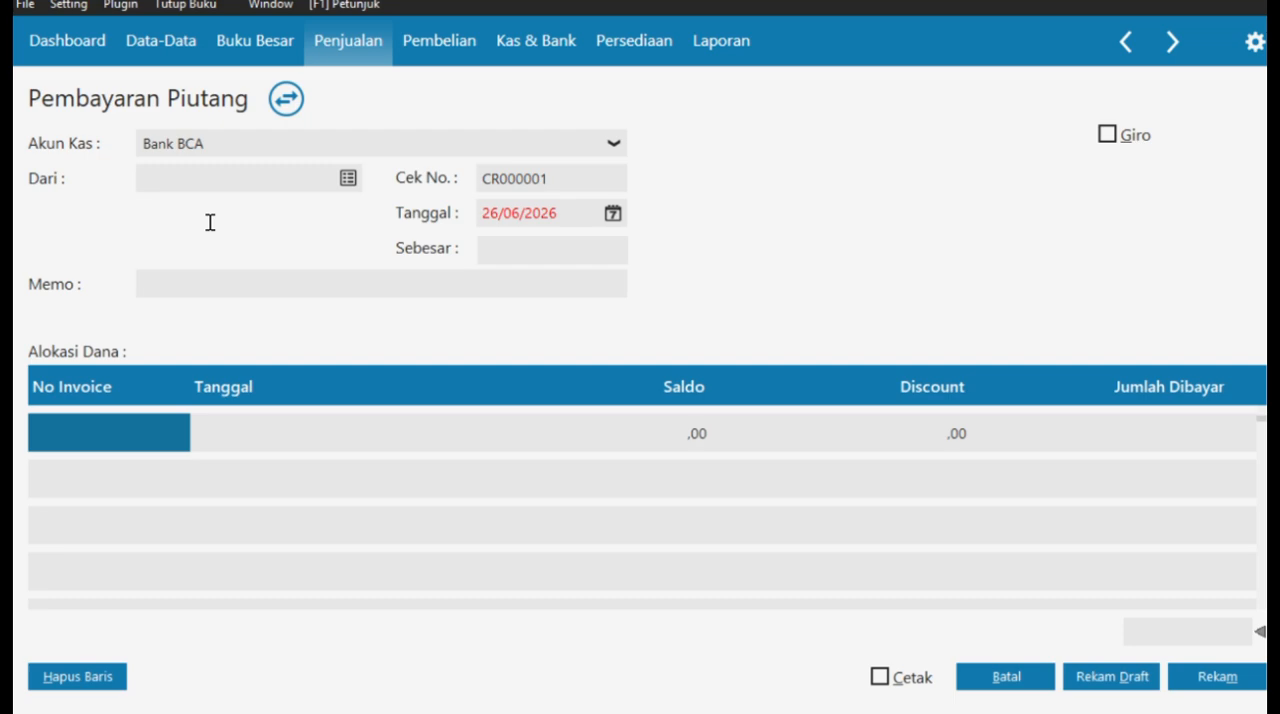
click(348, 179)
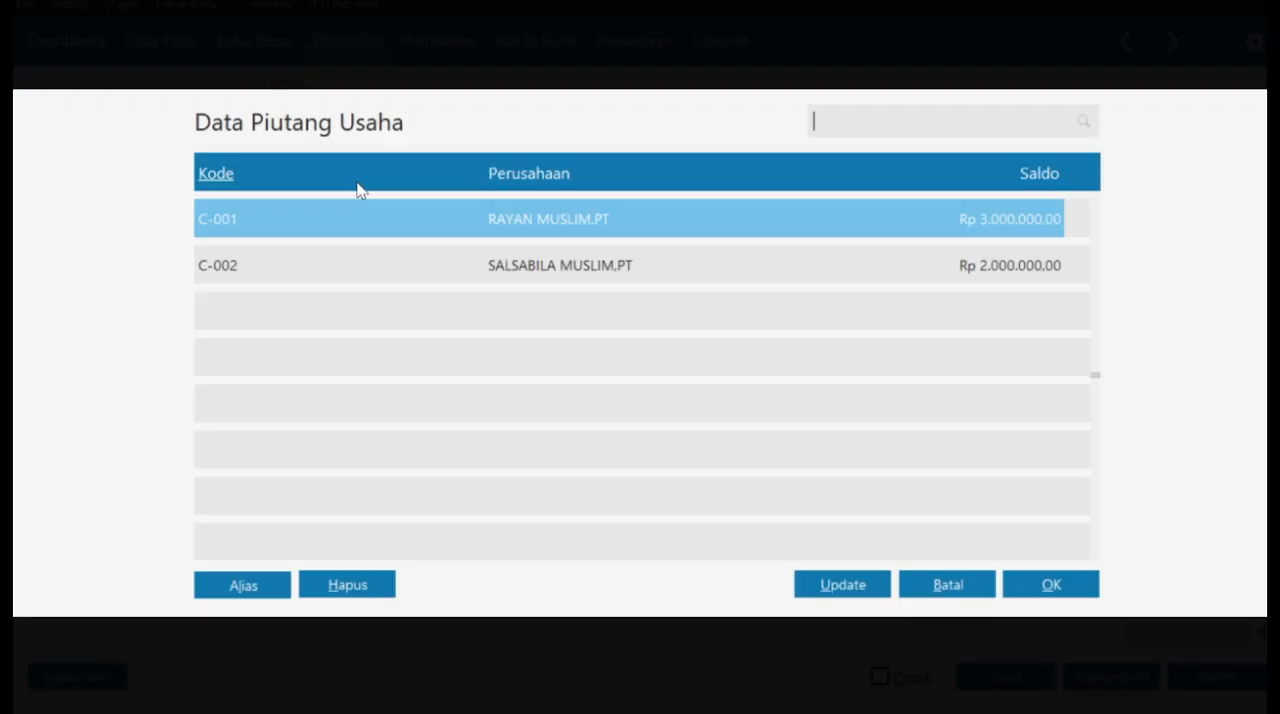
click(1036, 586)
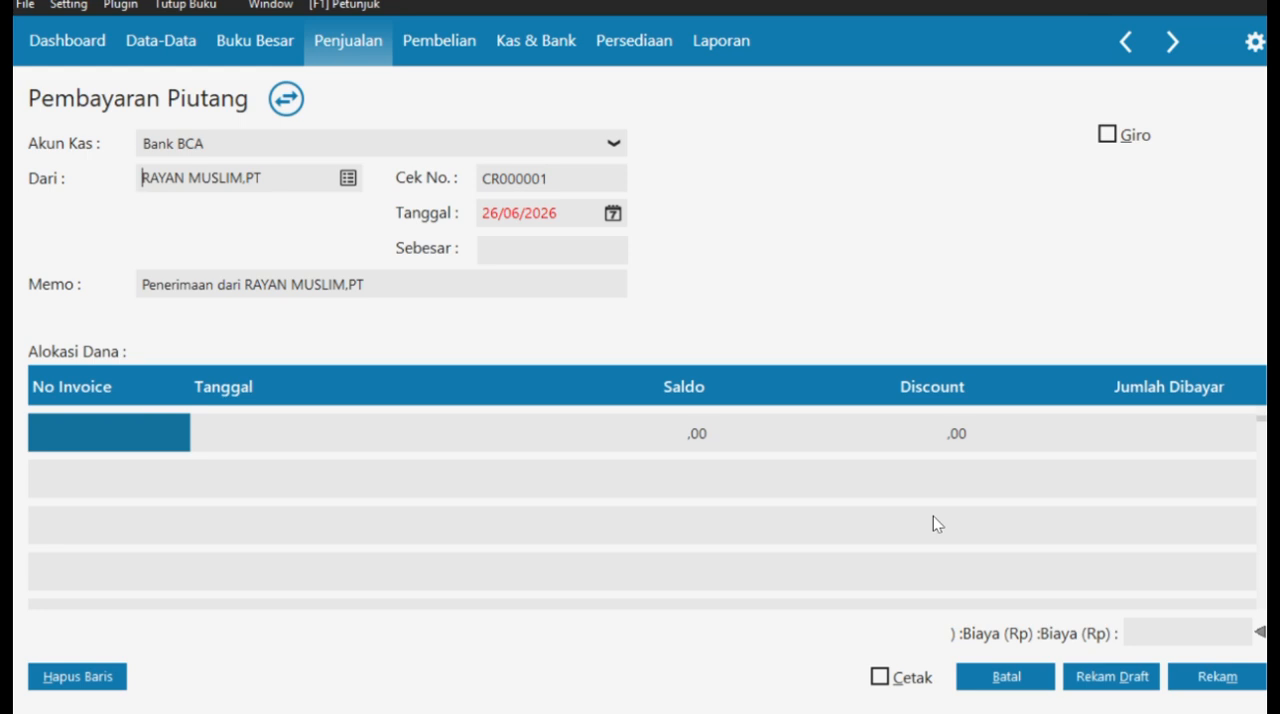
- Set the receivable payment's date (Tanggal) to 03/01/2021
click(613, 213)
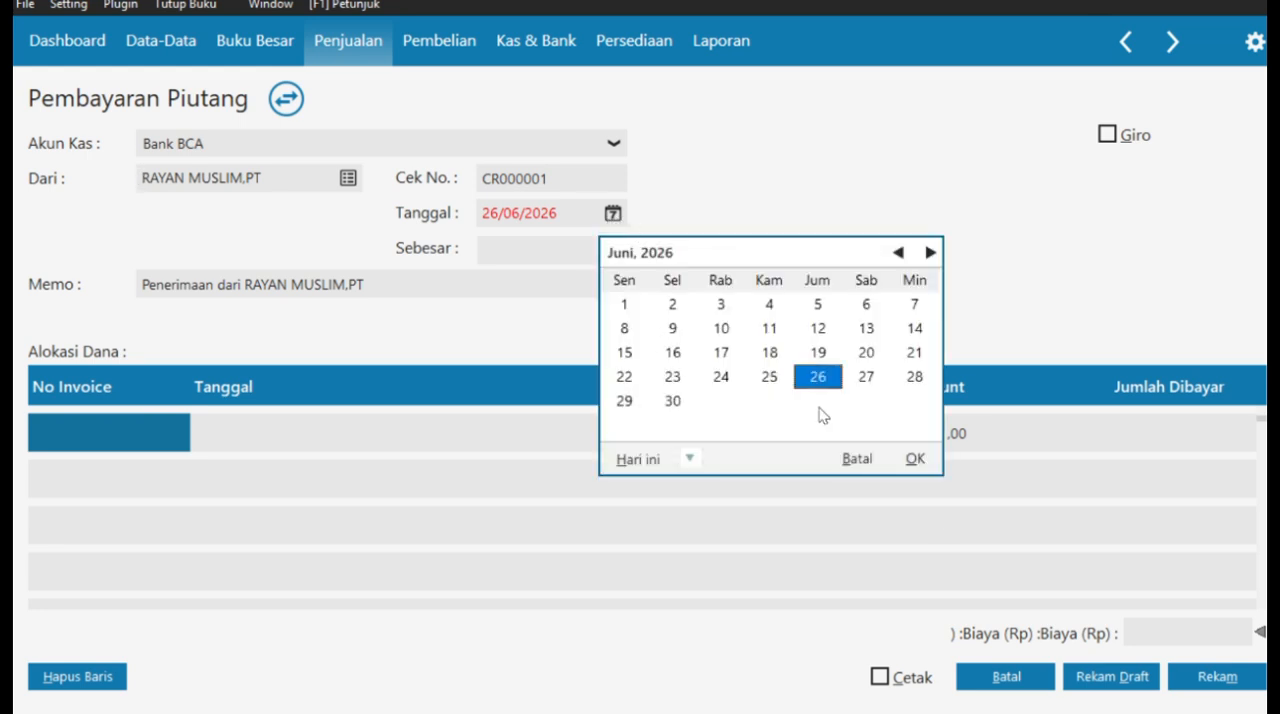
click(880, 458)
text(0301)
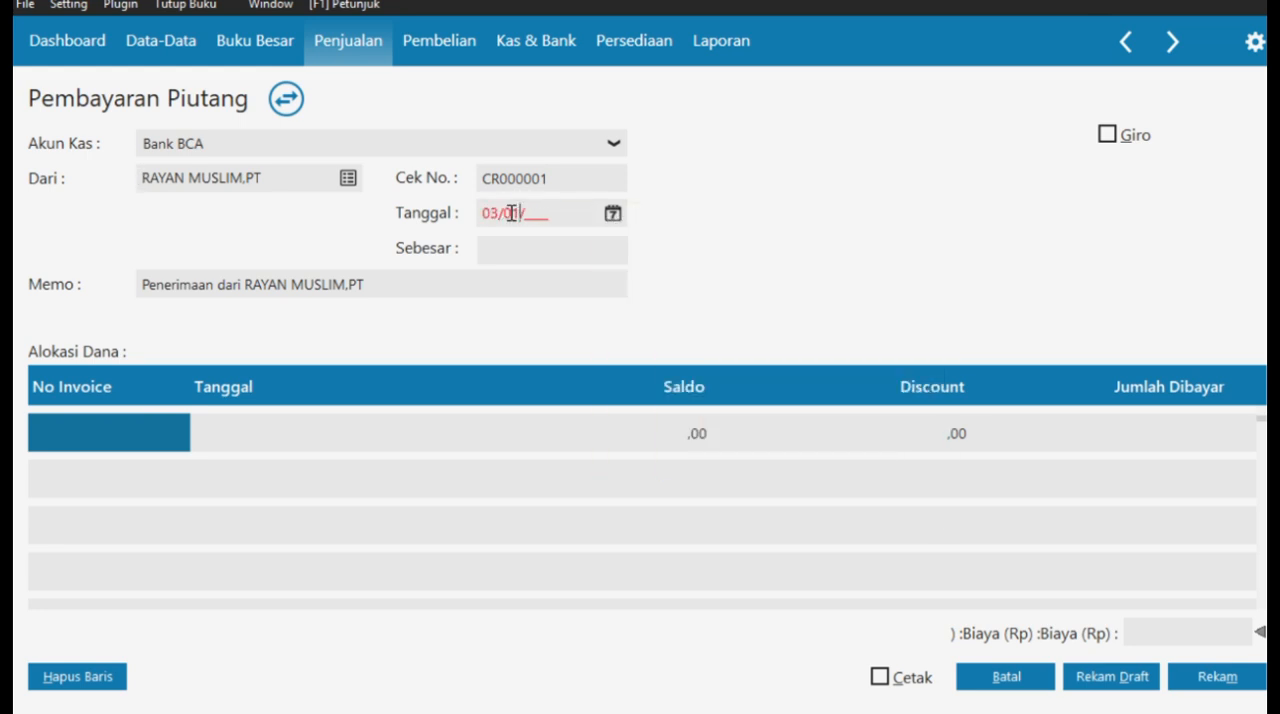
text(2021)
- Allocate the RAYAN MUSLIM,PT payment to invoices INV-01 and INV-02
click(176, 425)
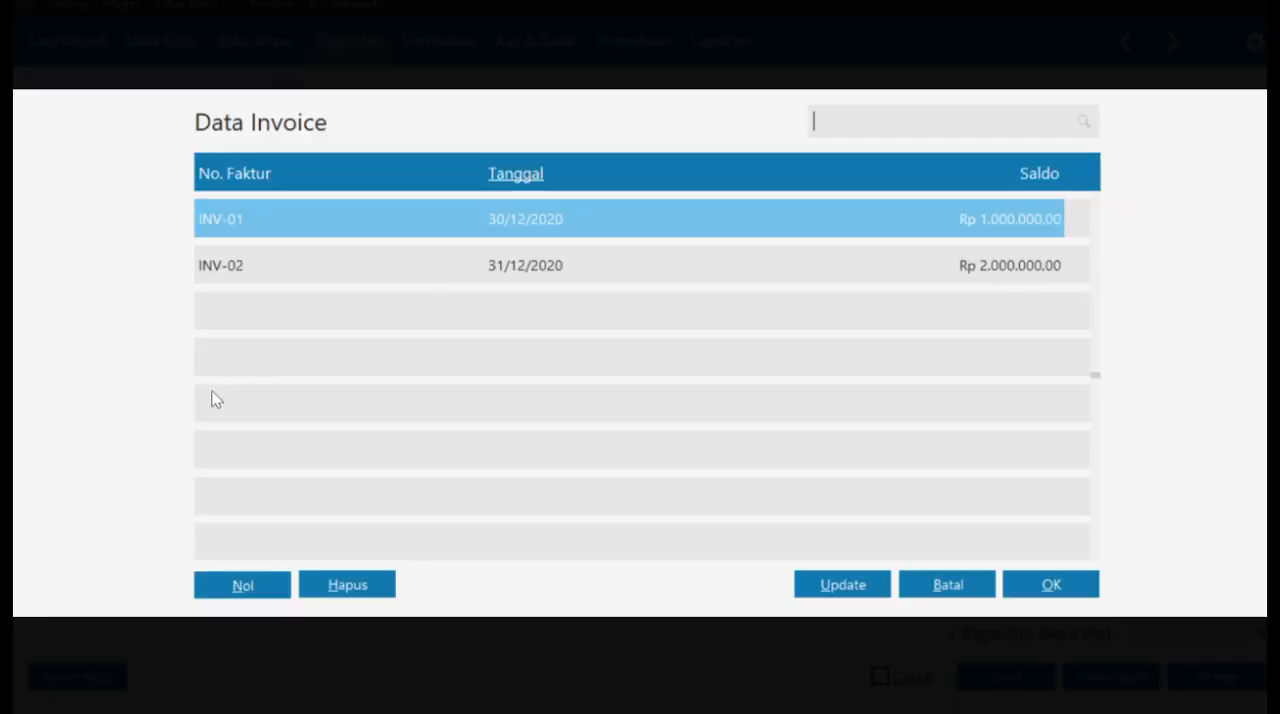
click(1047, 590)
click(342, 486)
click(182, 481)
click(470, 268)
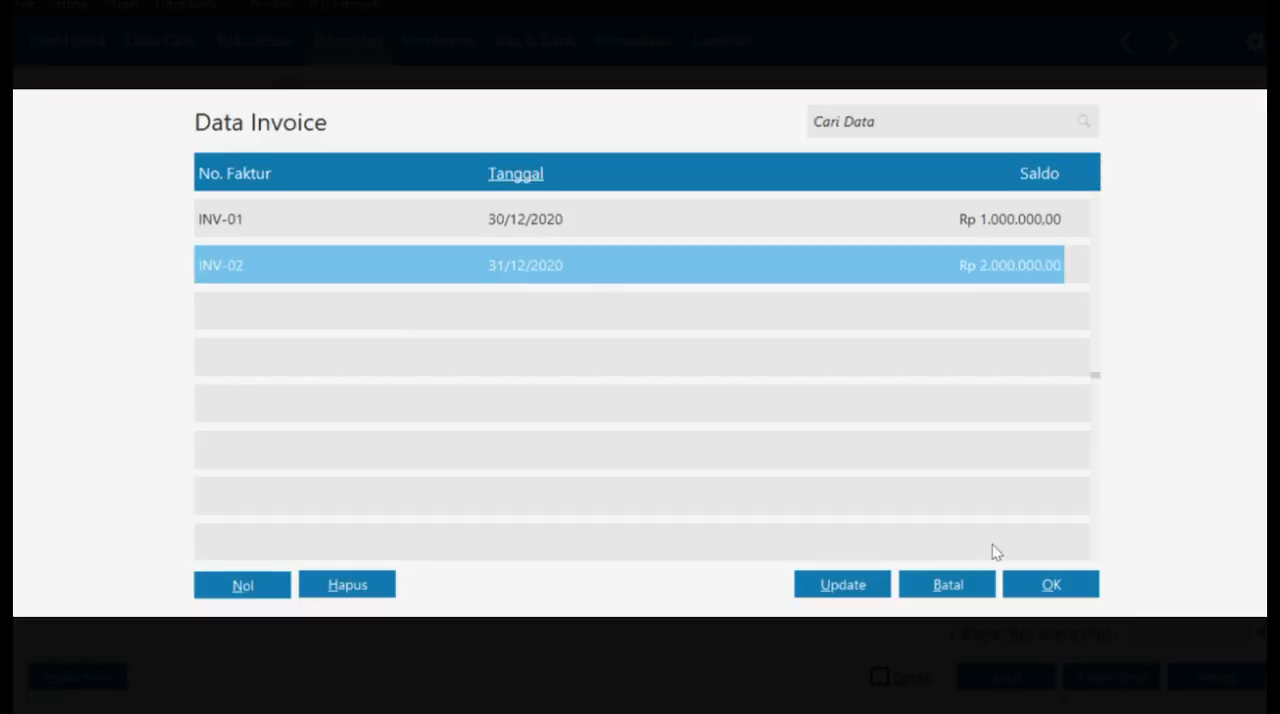
click(1037, 585)
- Fill in the received amount (Sebesar) of Rp 2.940.000,00 and record the receivable payment
click(566, 256)
key(Tab)
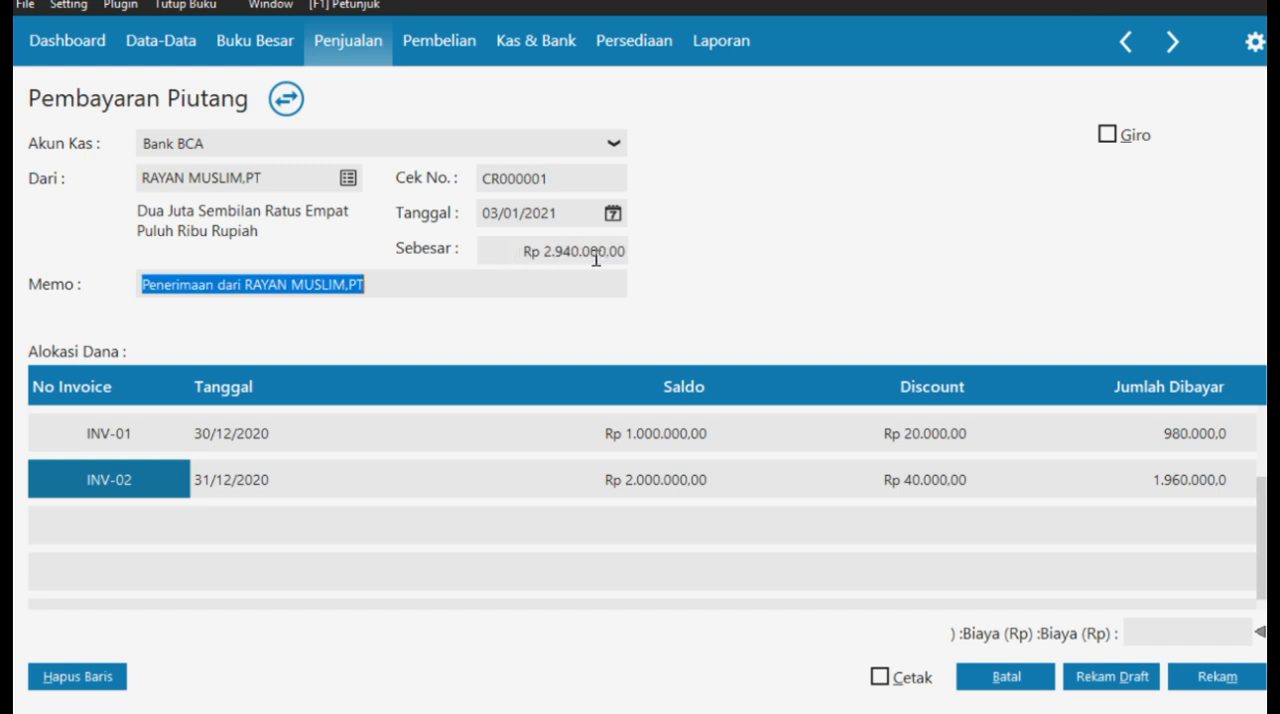
click(418, 276)
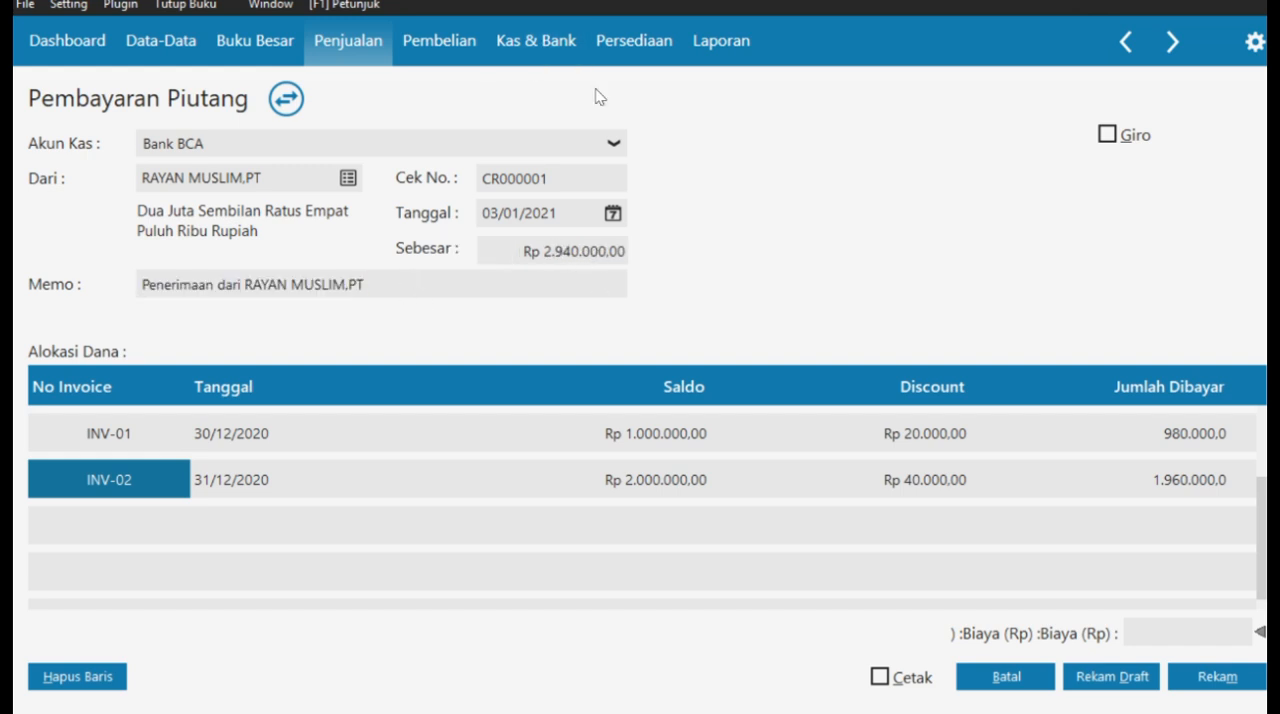
click(1215, 677)
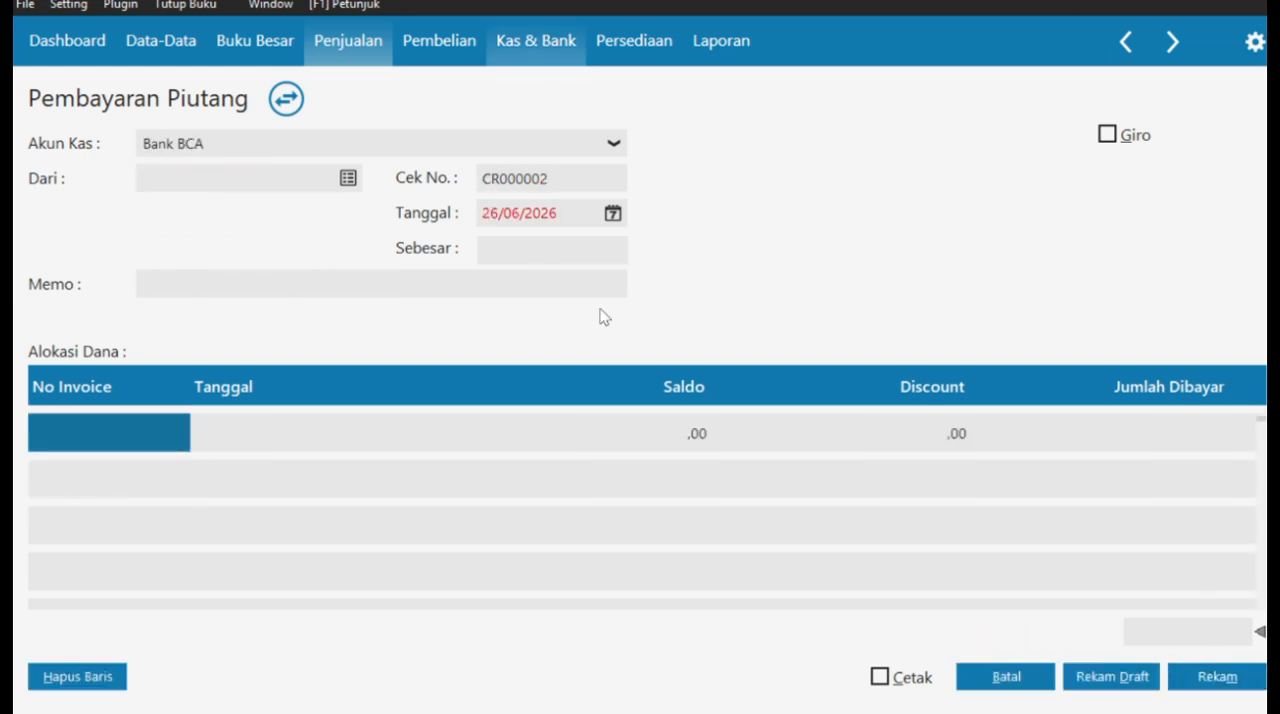
- Switch to the case PDF and read Dokumen Transaksi No. 4 (Pembayaran hutang)
key(super+Tab)
click(911, 220)
scroll(563, 436, down, 4)
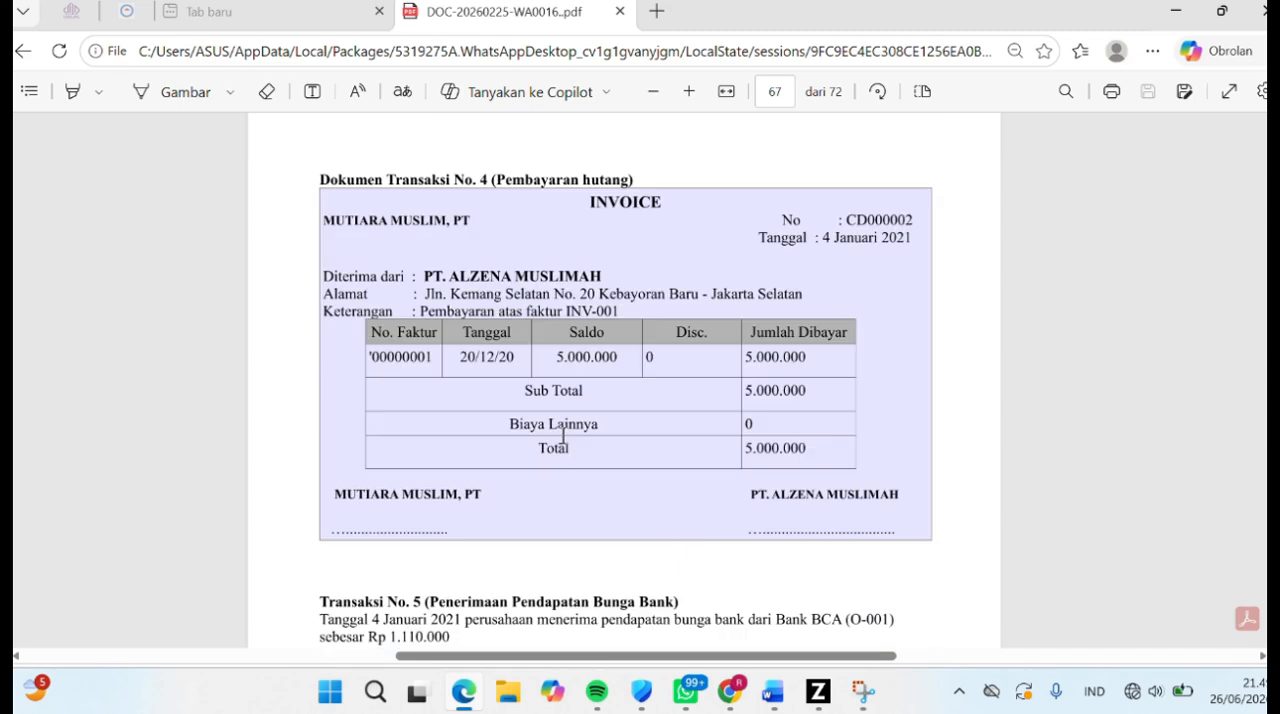
drag(499, 176, 649, 176)
click(649, 176)
- Switch to Zahir and start a new payable payment (Pembayaran Hutang) to MUTIARA MUSLIM,PT
click(811, 702)
click(170, 40)
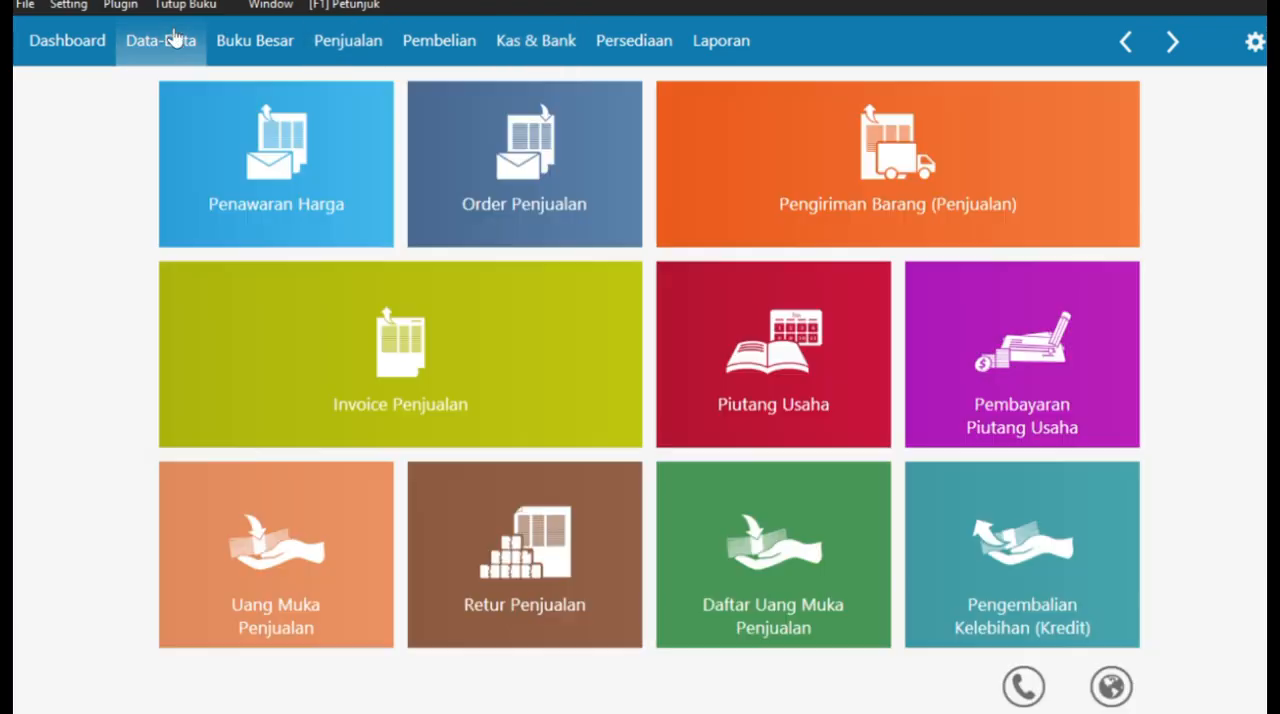
click(415, 42)
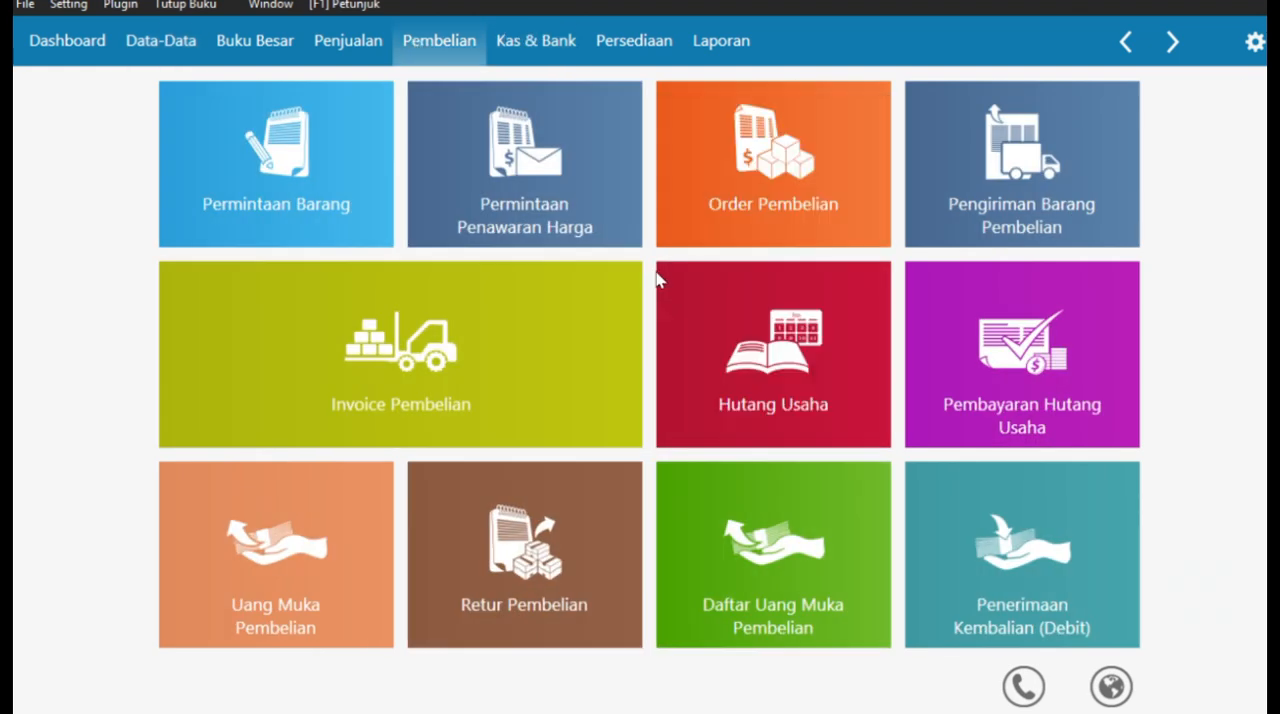
click(1020, 345)
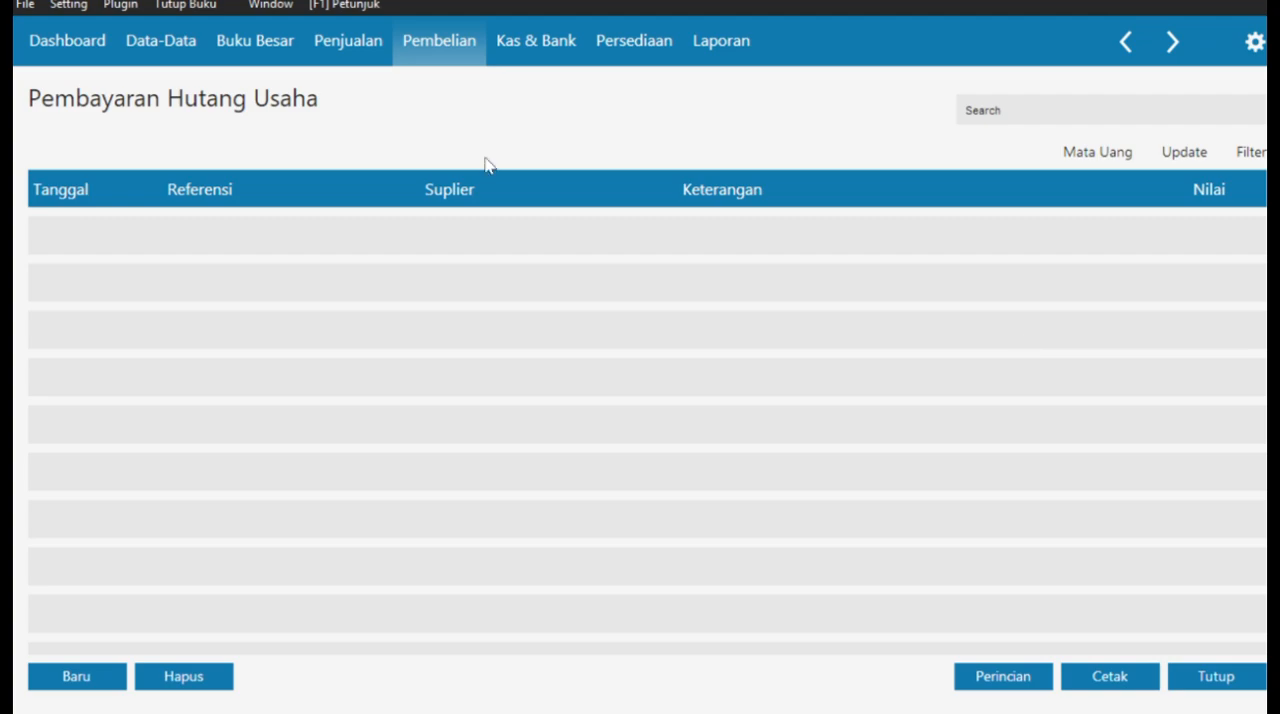
click(88, 674)
click(1060, 500)
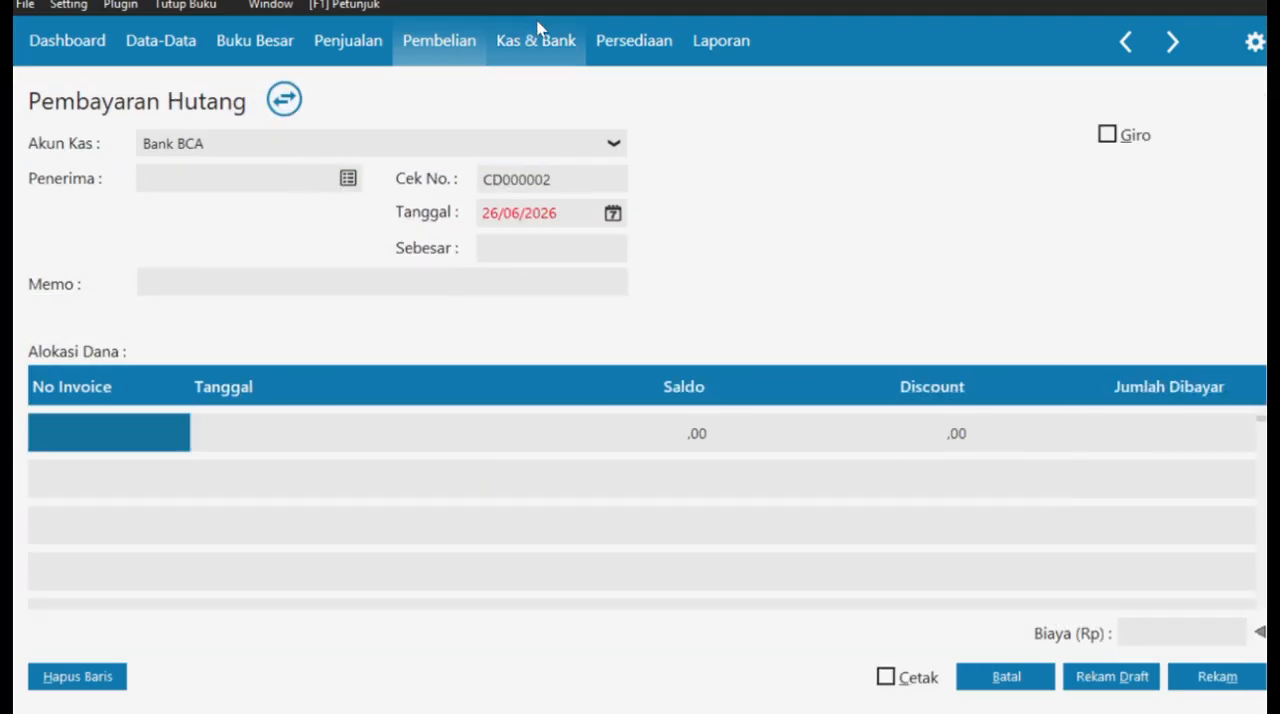
click(348, 180)
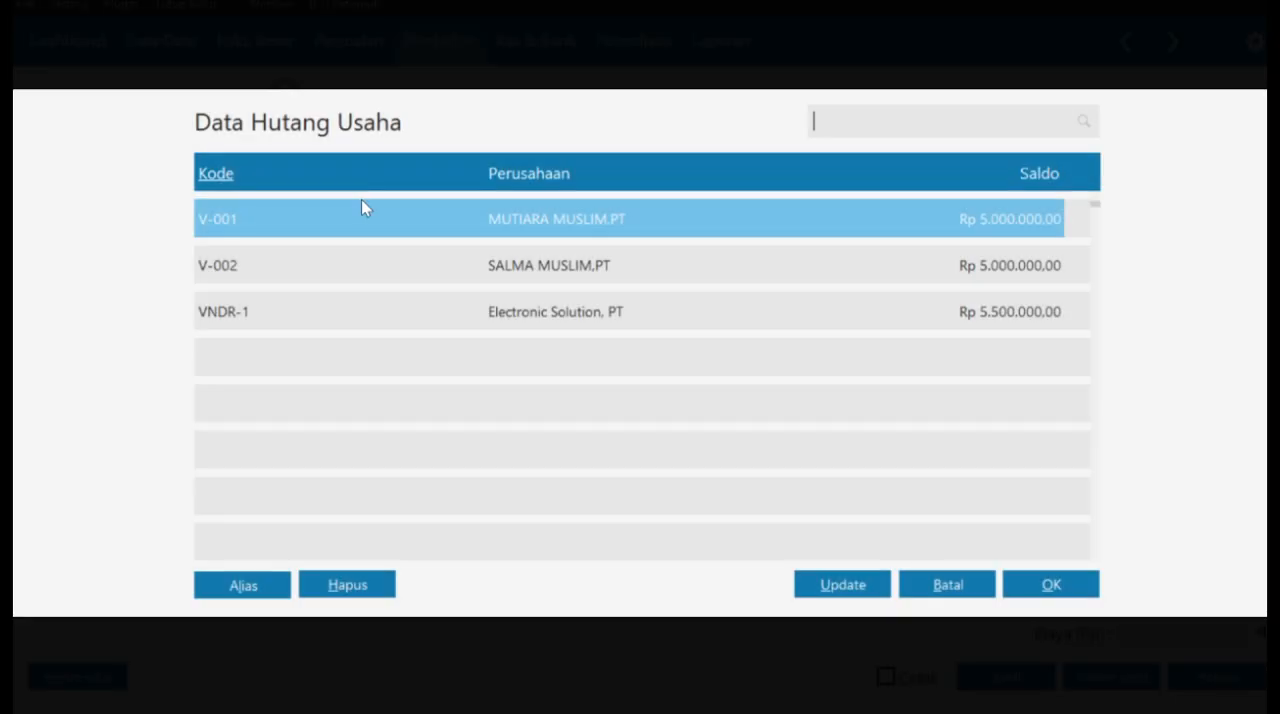
click(1045, 586)
- Set the payable payment's date (Tanggal) to 04/01/2021
click(613, 216)
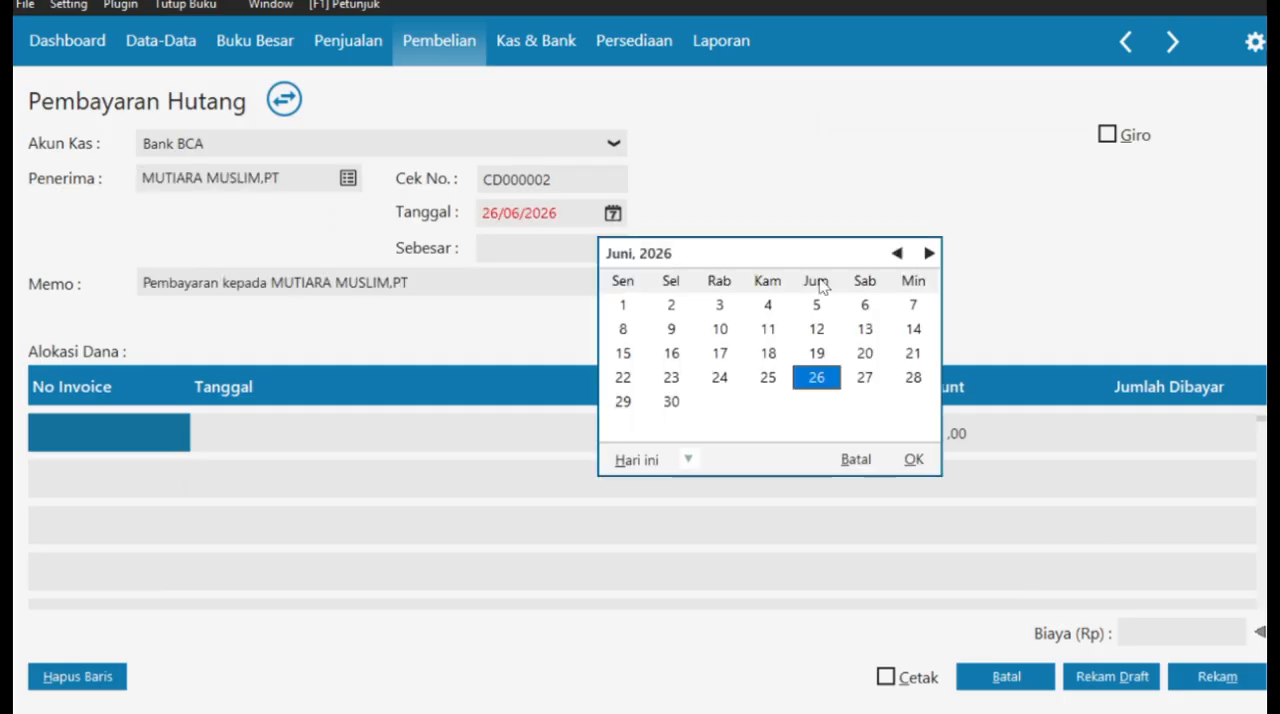
click(912, 460)
text(04/01/2021)
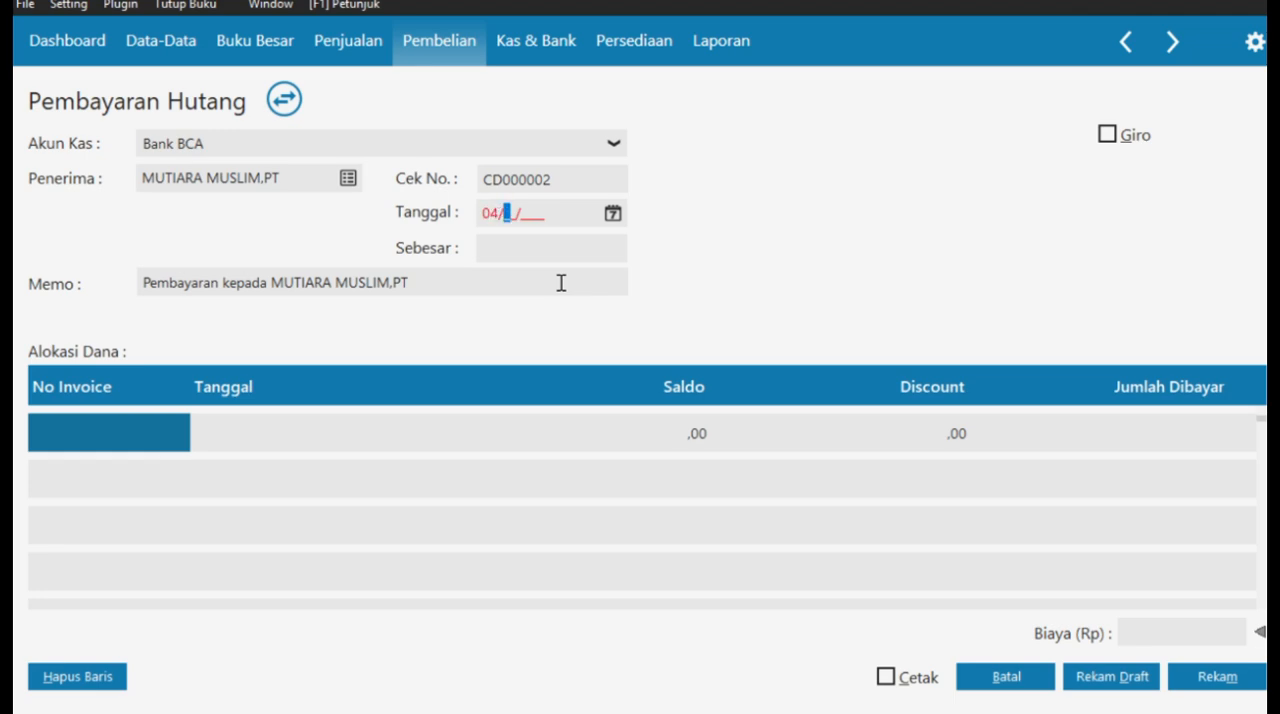
- Allocate Rp 5.000.000,00 to MUTIARA MUSLIM,PT's invoice INV-01 and record the payable payment
click(86, 440)
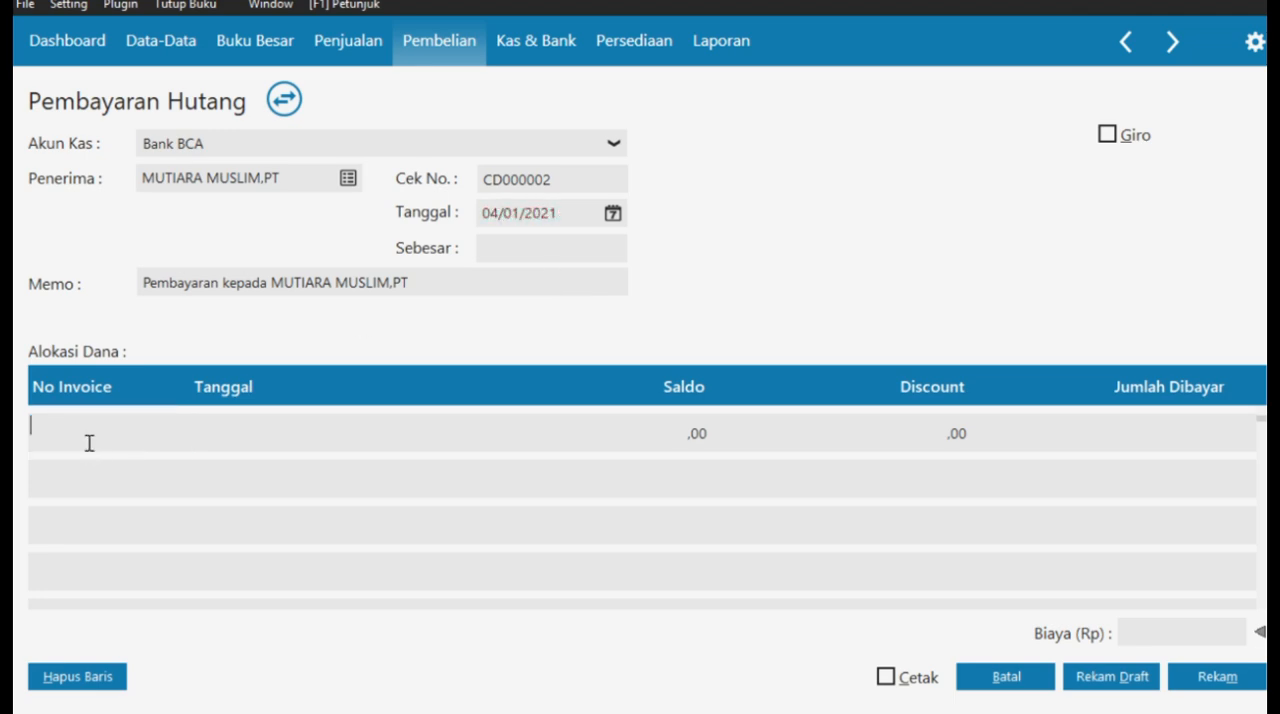
click(1051, 586)
click(538, 247)
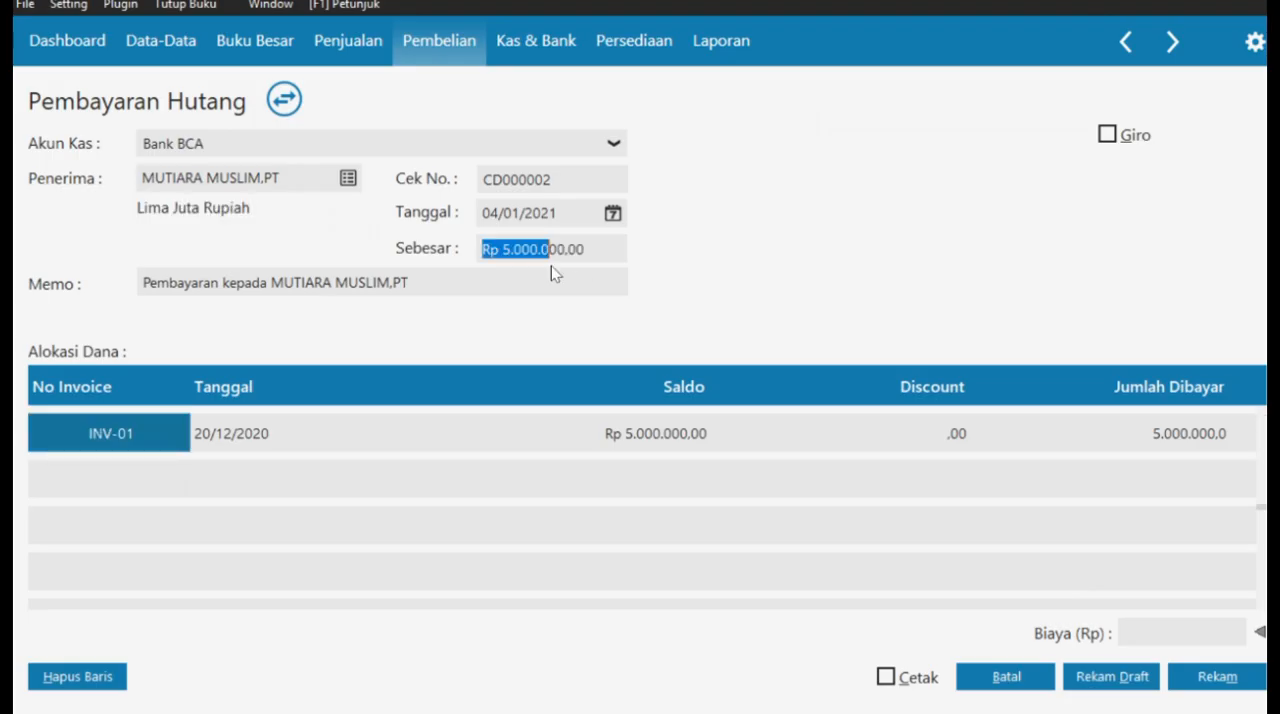
key(Tab)
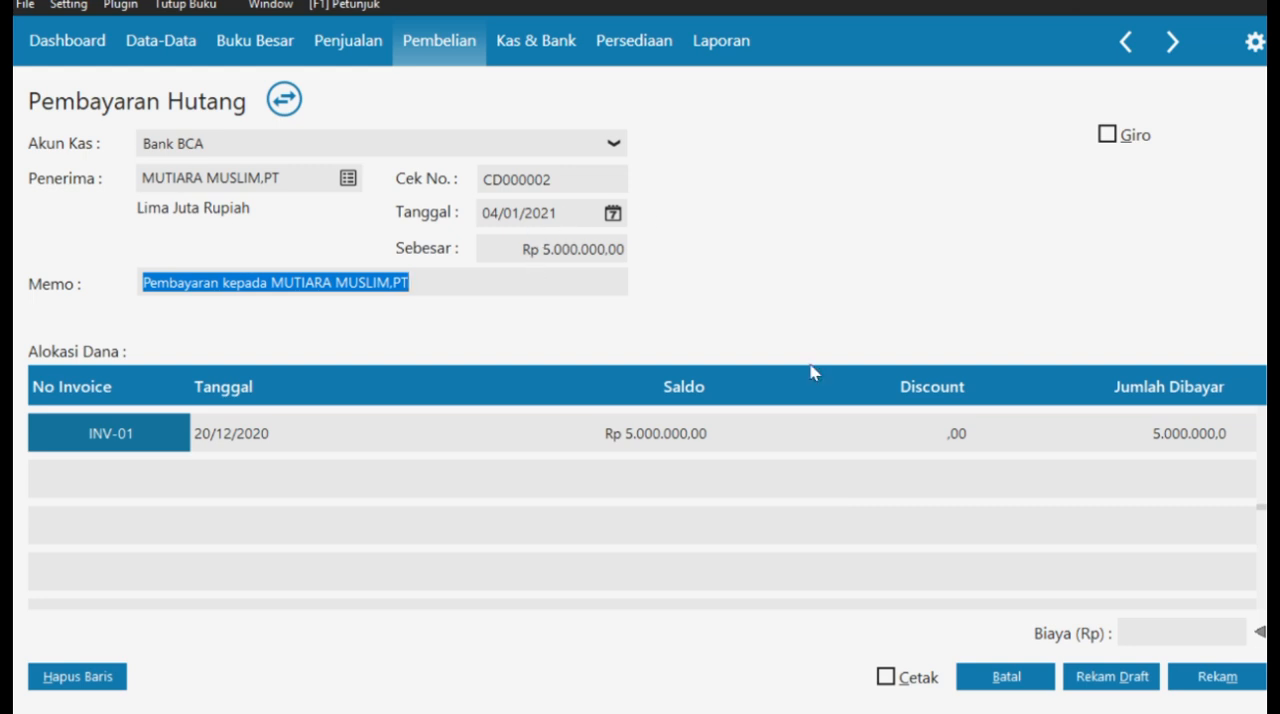
click(1218, 677)
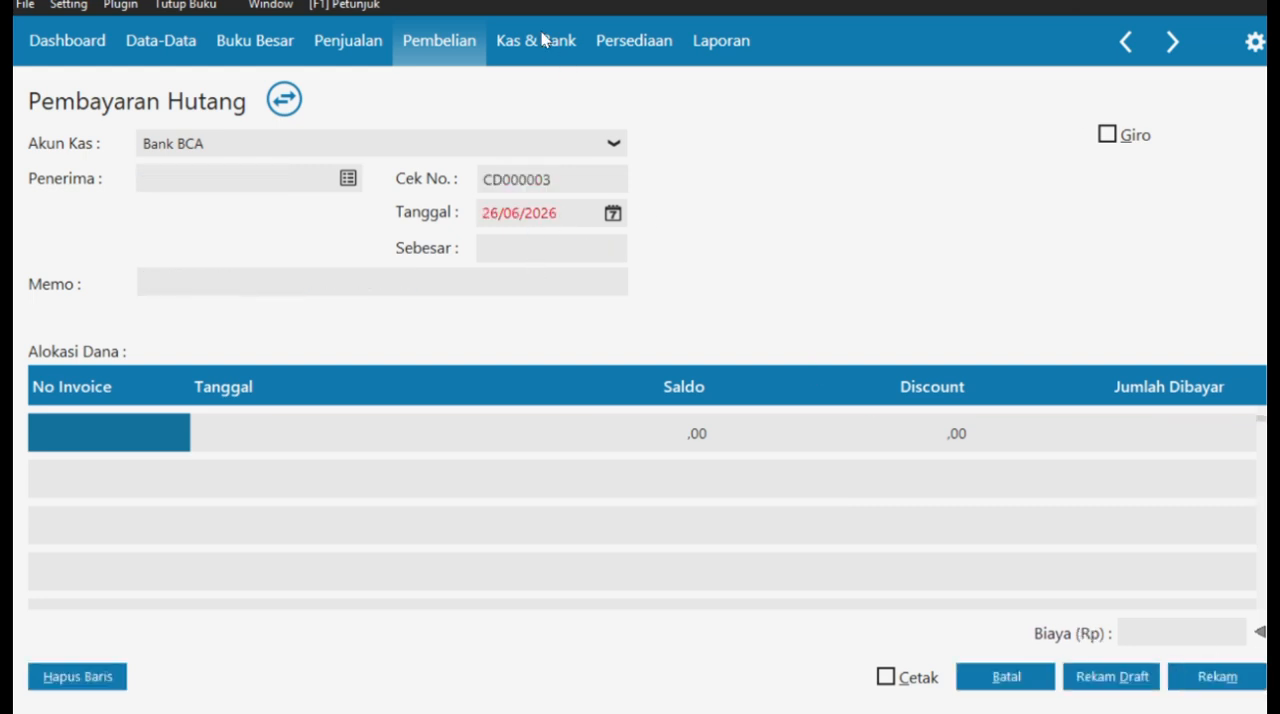
- Switch to the case PDF and read Transaksi No. 5 (Penerimaan Pendapatan Bunga Bank)
key(alt+Tab)
scroll(603, 317, down, 4)
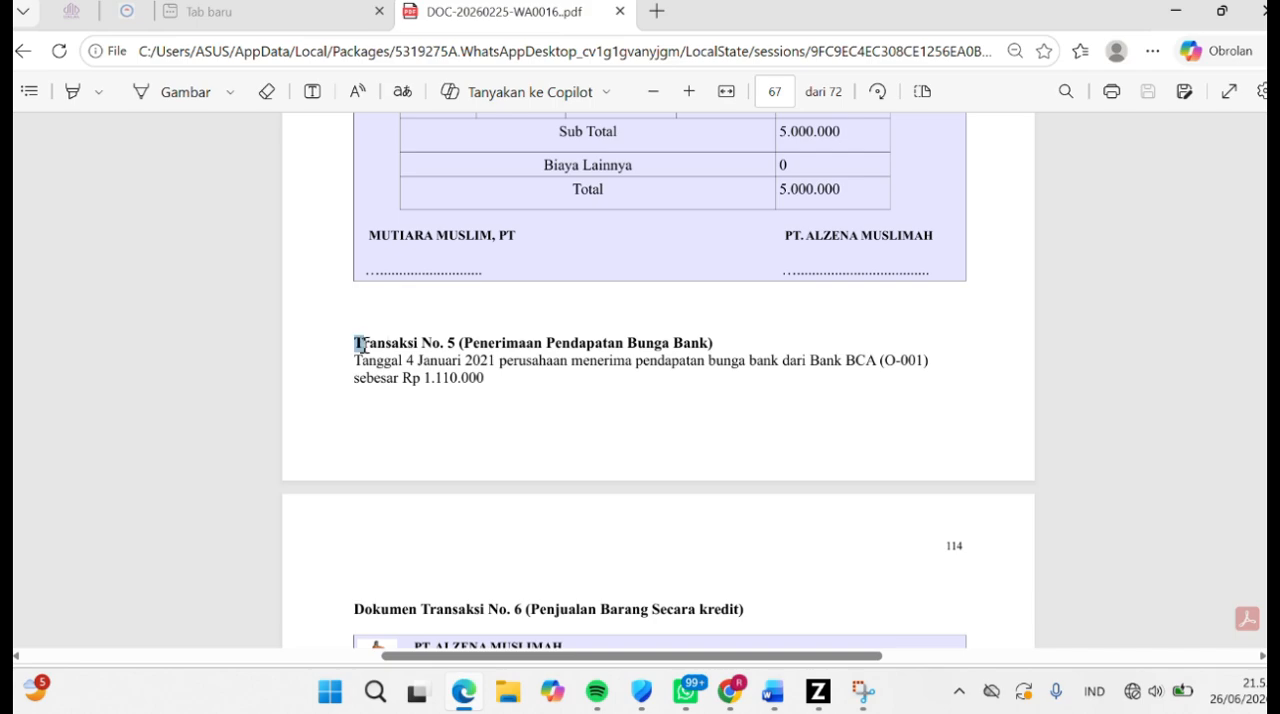
drag(362, 345, 713, 344)
- Switch to Zahir and open a new cash receipt (Kas Masuk) for the bank interest
key(alt+Tab)
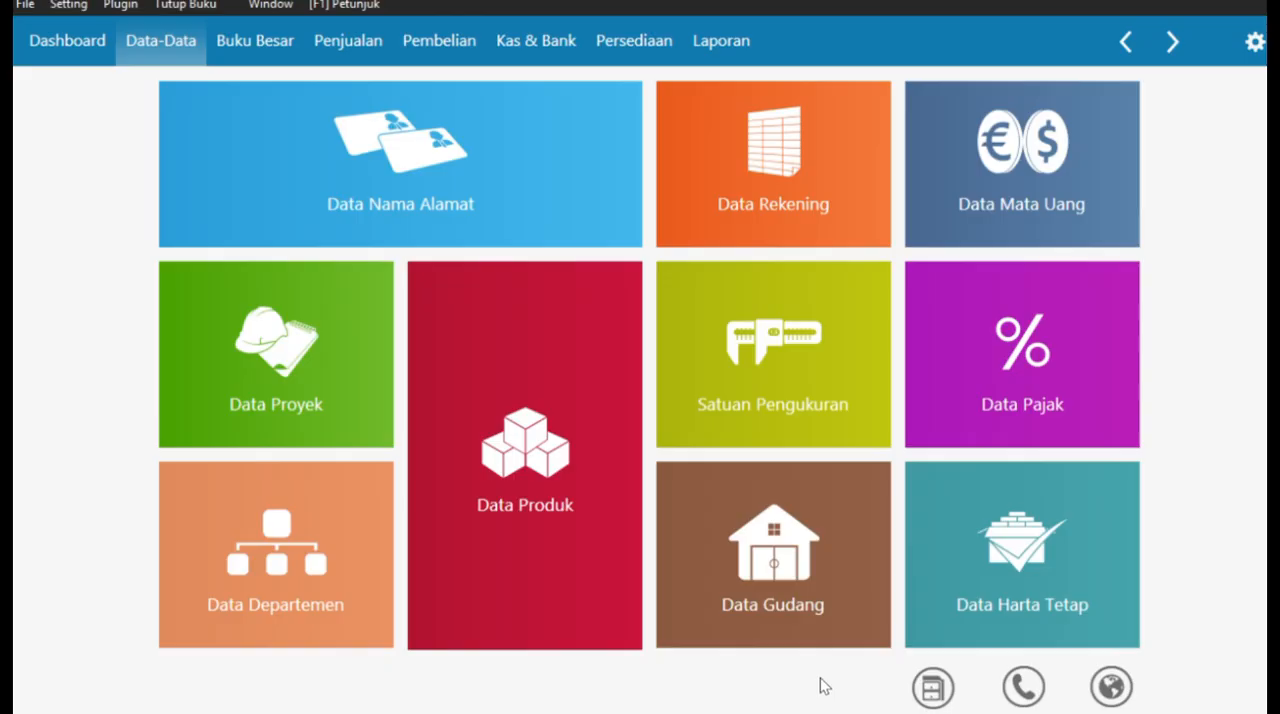
click(505, 59)
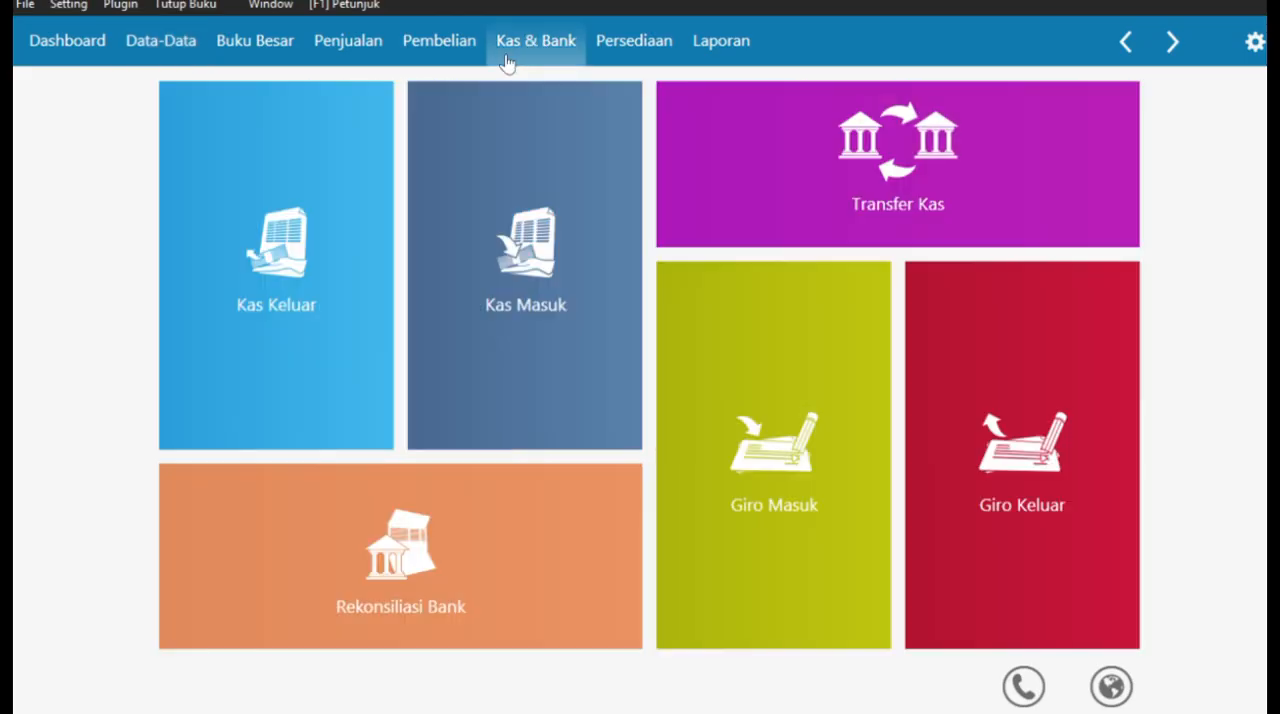
click(538, 302)
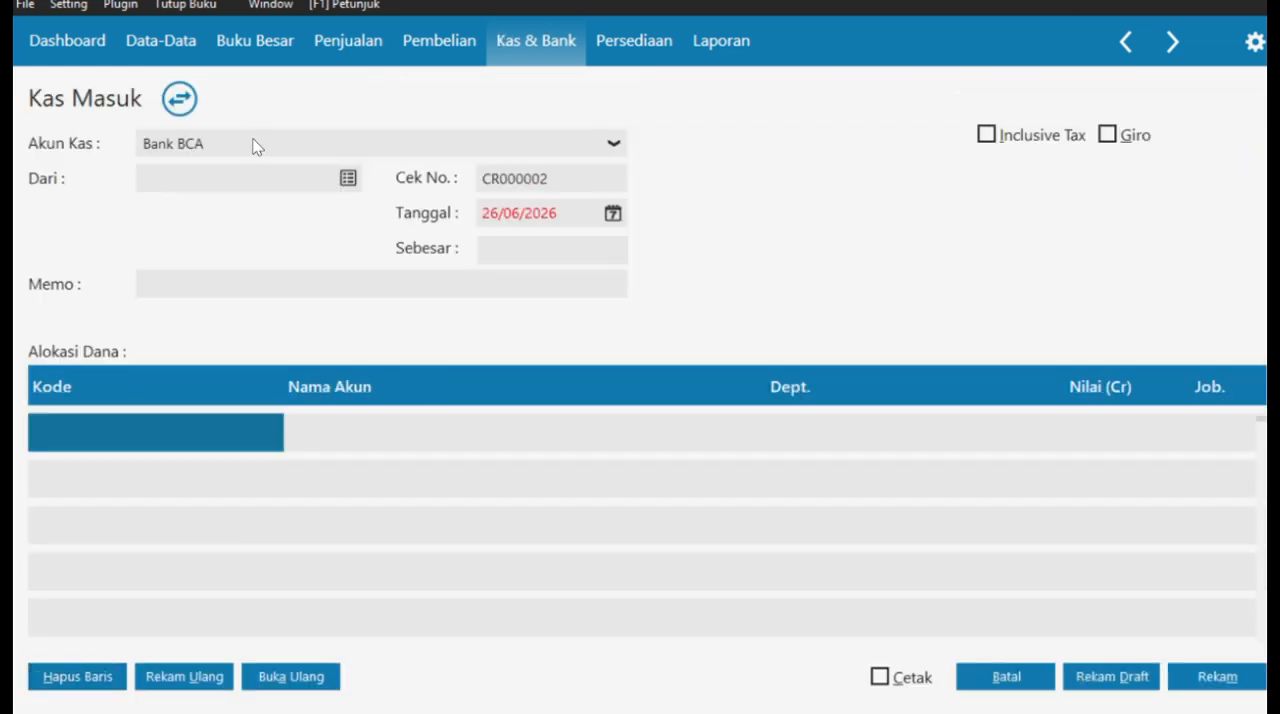
- Create the contact BANK BCA with ID O-001 and type Others, and choose it as the receipt's payer (Dari)
click(349, 180)
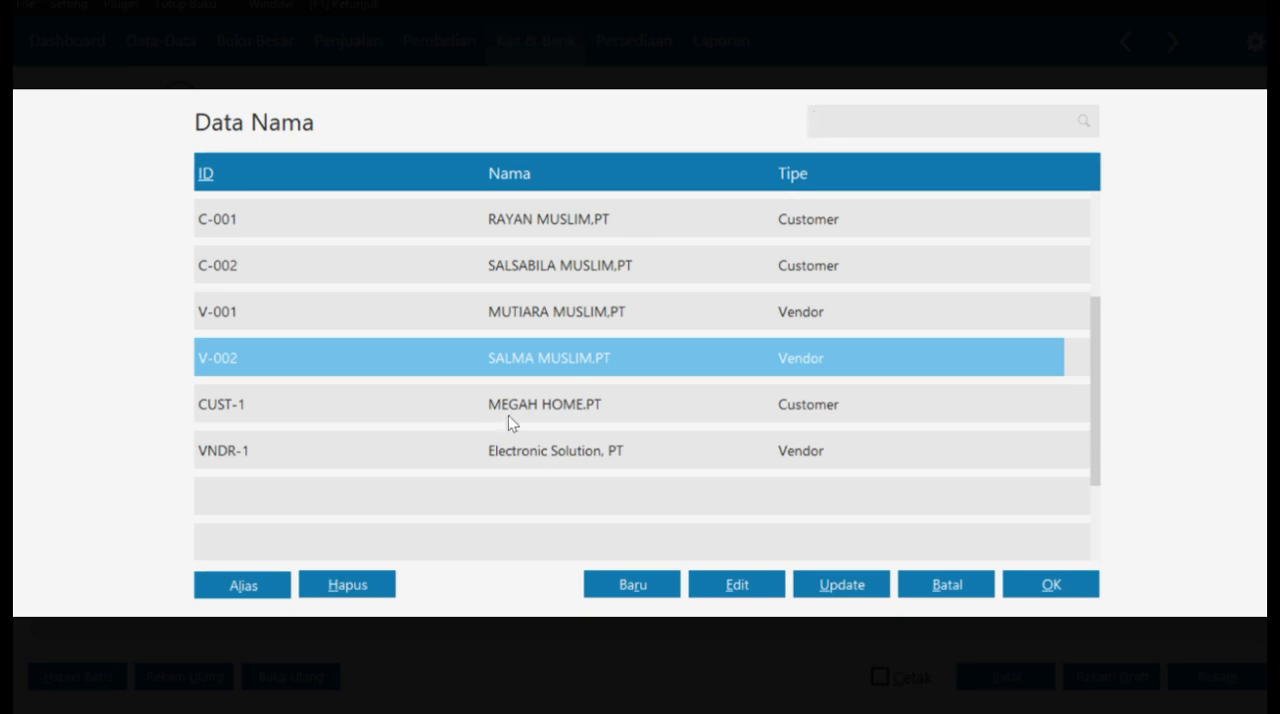
click(640, 589)
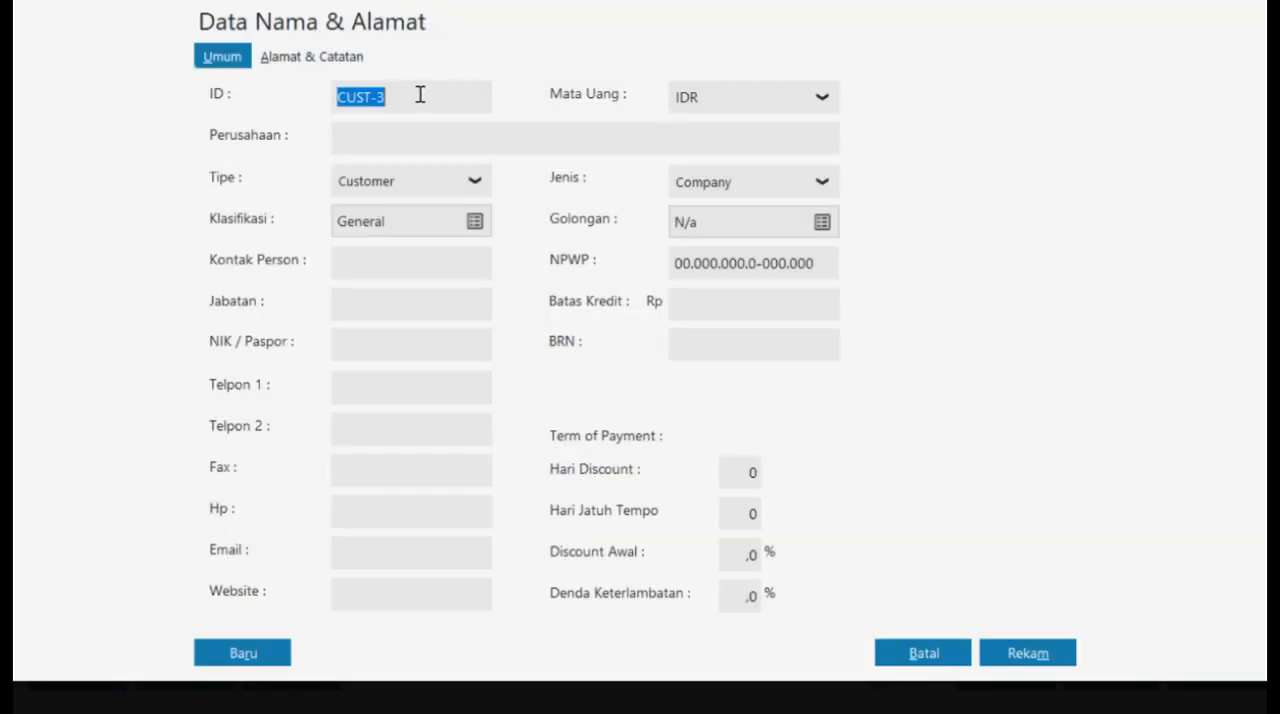
click(435, 190)
click(389, 304)
click(403, 100)
double_click(403, 100)
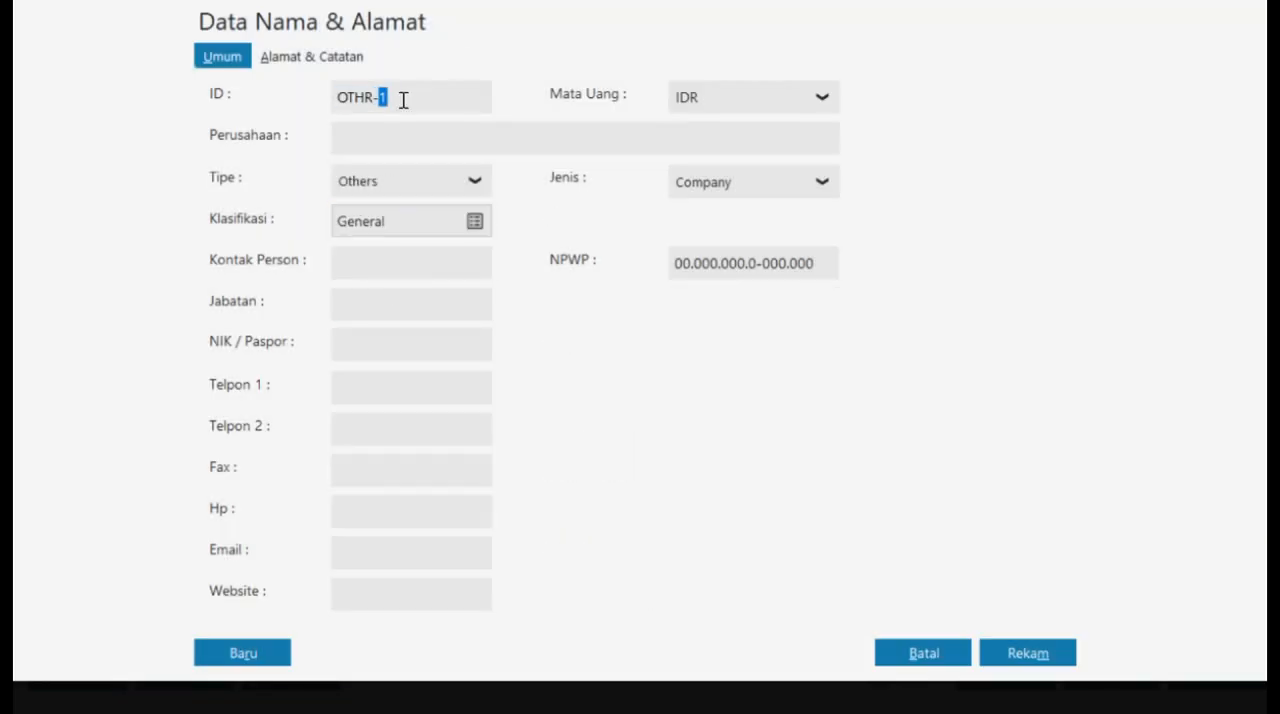
key(BackSpace)
key(BackSpace)
key(BackSpace)
key(BackSpace)
key(BackSpace)
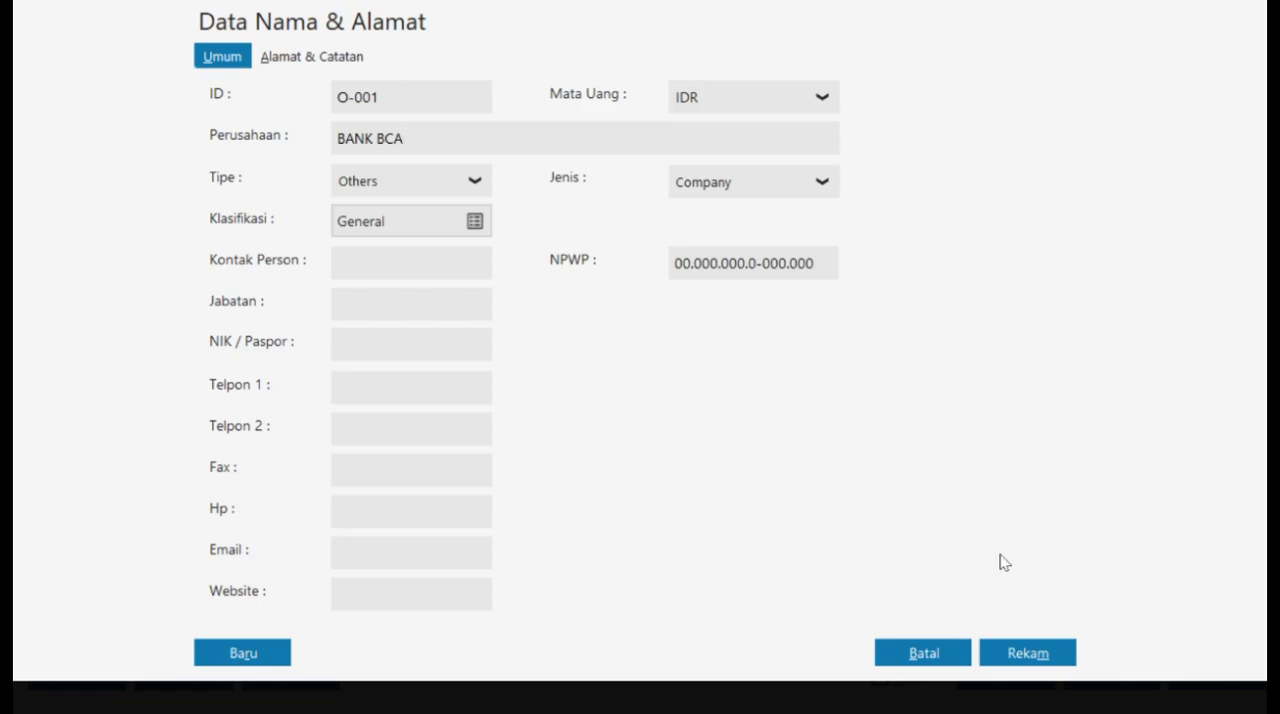
click(1048, 652)
click(945, 462)
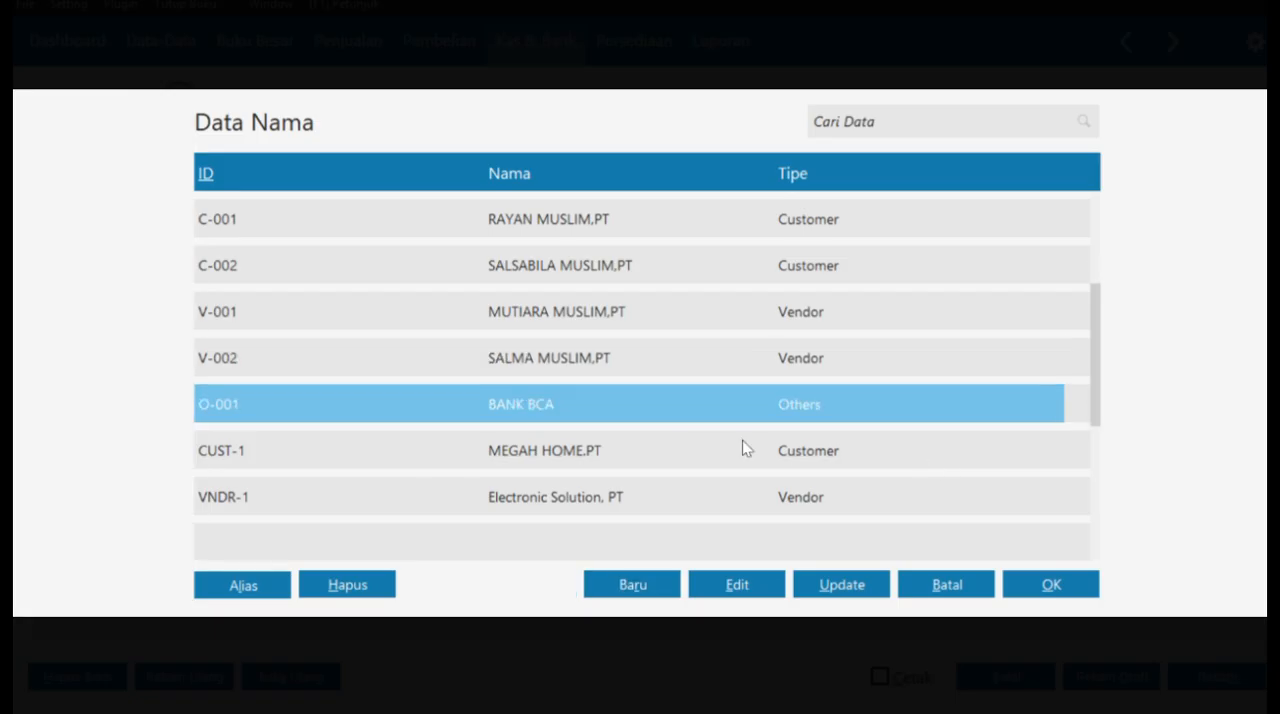
click(1055, 585)
- Set the cash receipt's date (Tanggal) to 04/01/2021
click(613, 214)
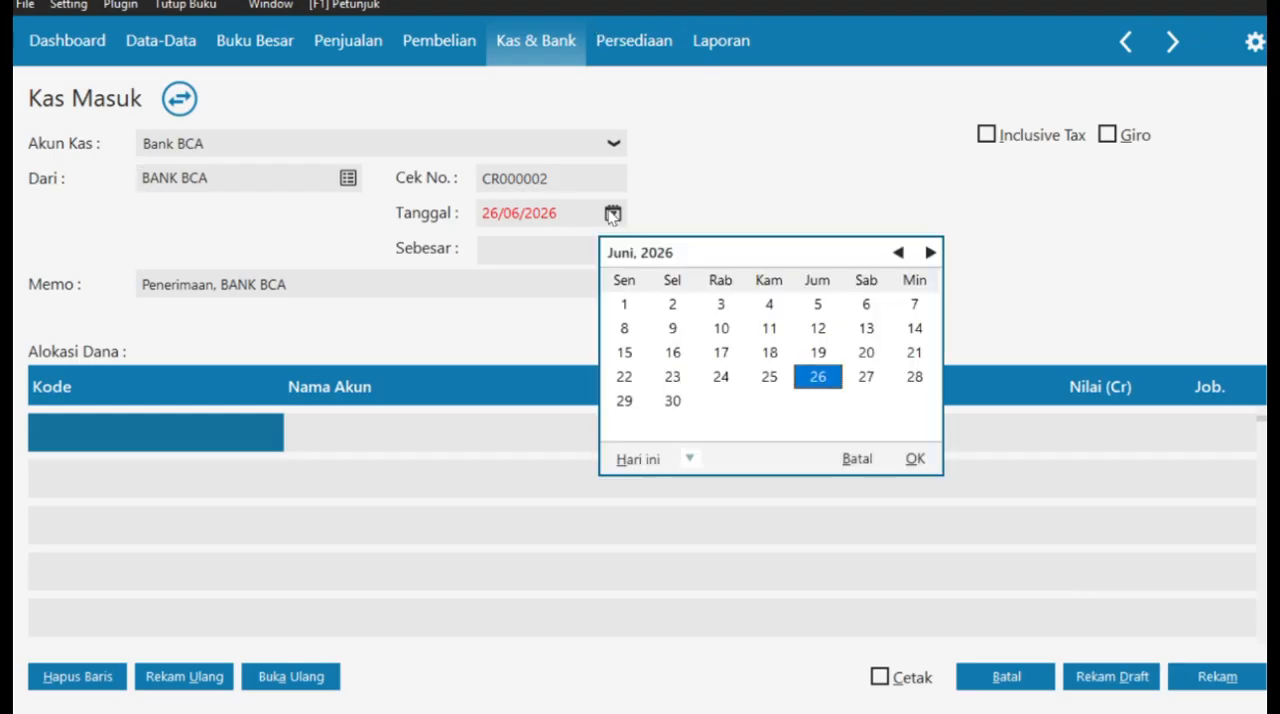
click(857, 458)
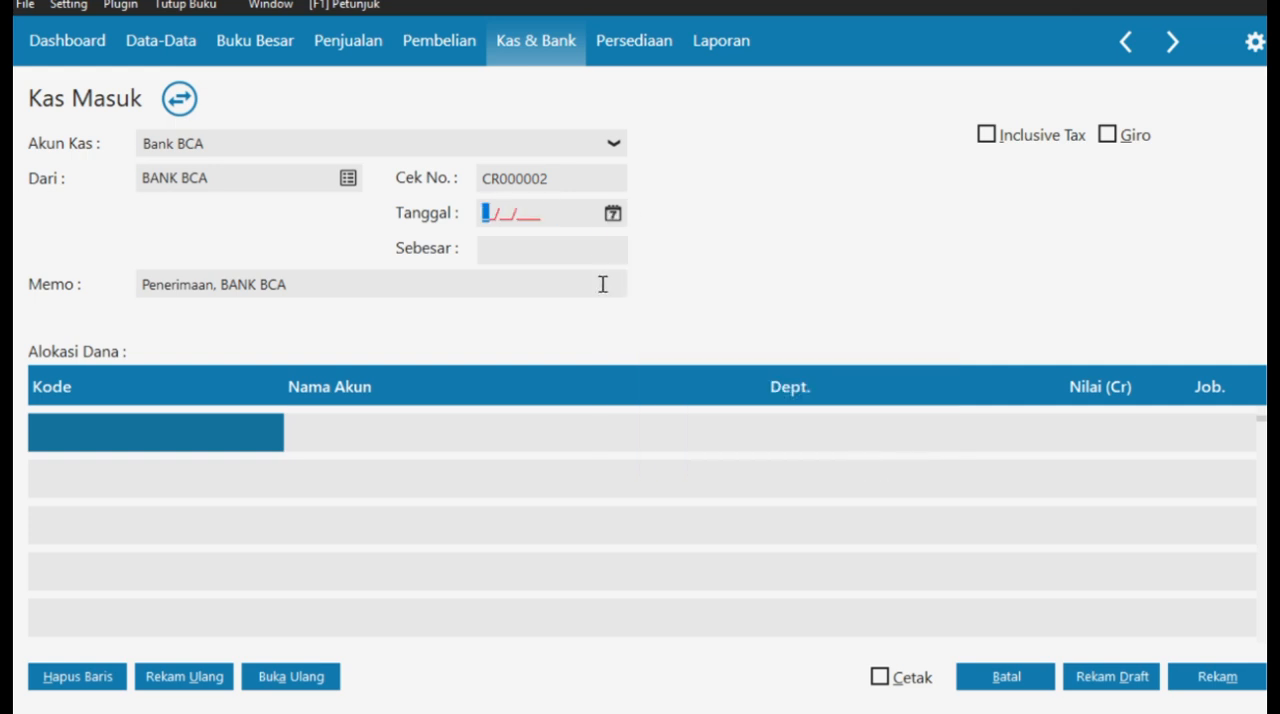
text(04012021)
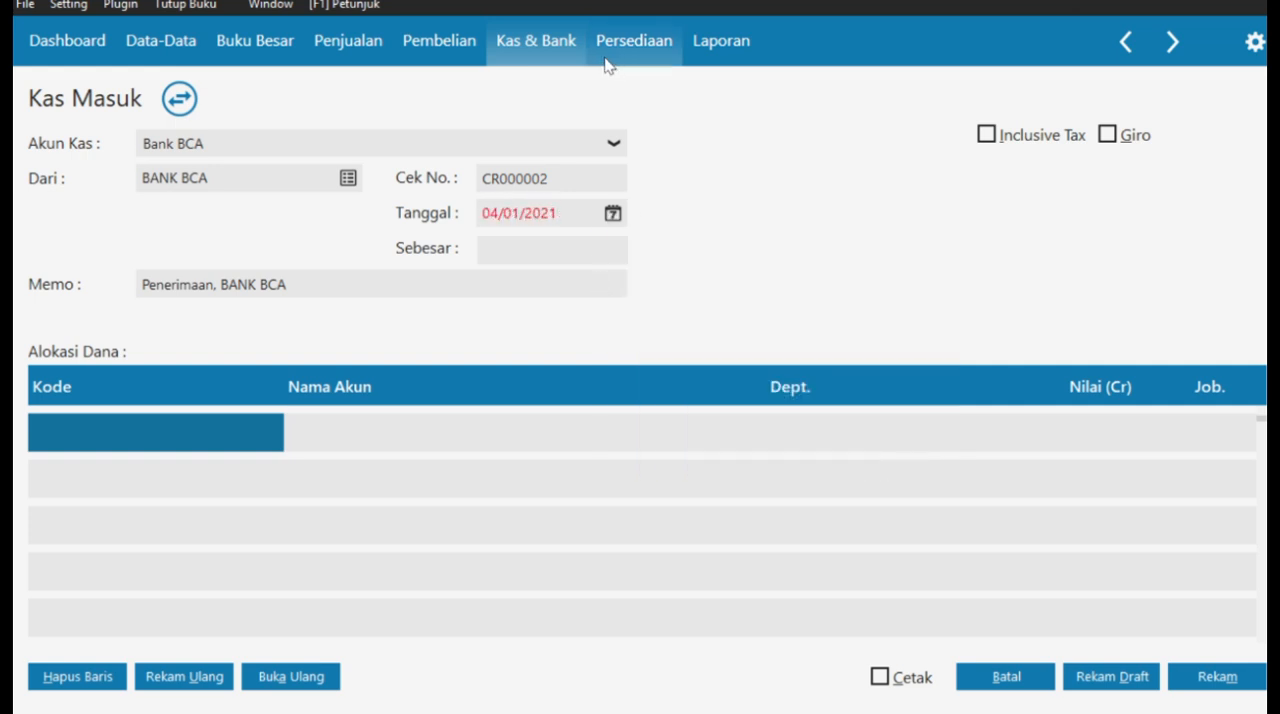
- Rename account 8100-00-010, Laba (Rugi) Selisih Kurs, as Pendapatan Bunga Bank and select it for the receipt's allocation
click(138, 447)
scroll(666, 457, down, 20)
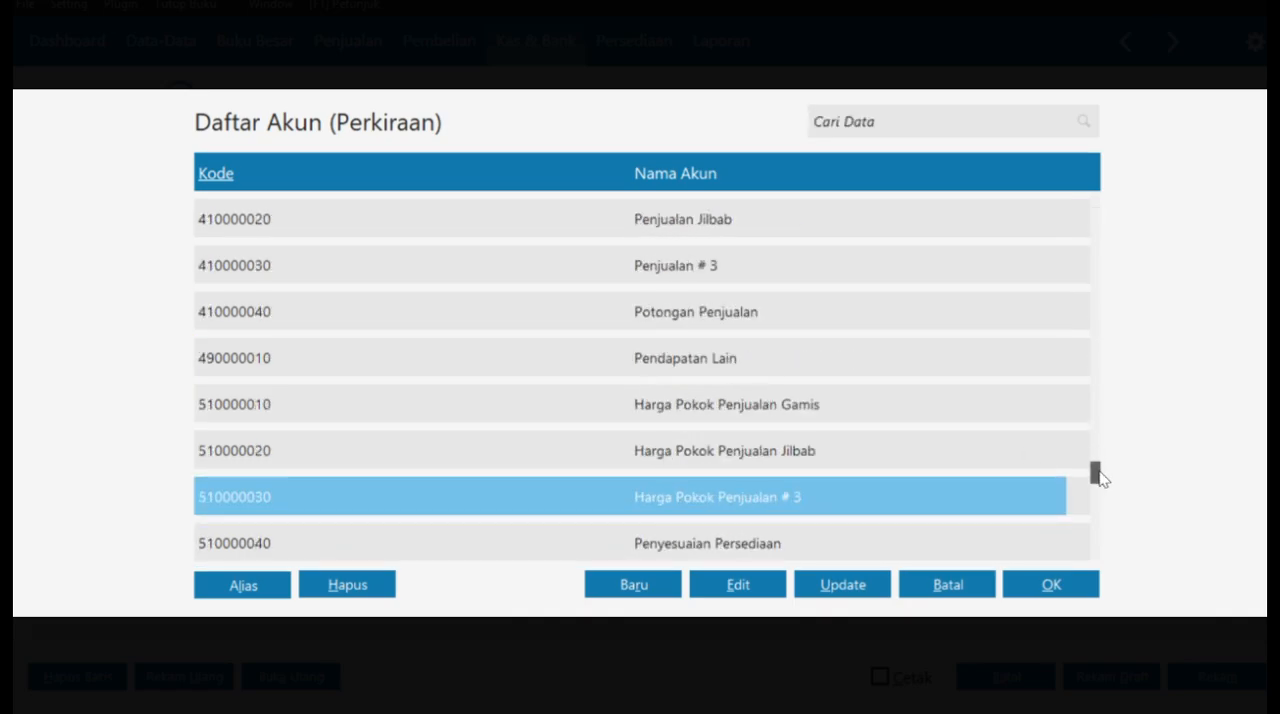
scroll(884, 481, down, 6)
click(783, 497)
click(738, 584)
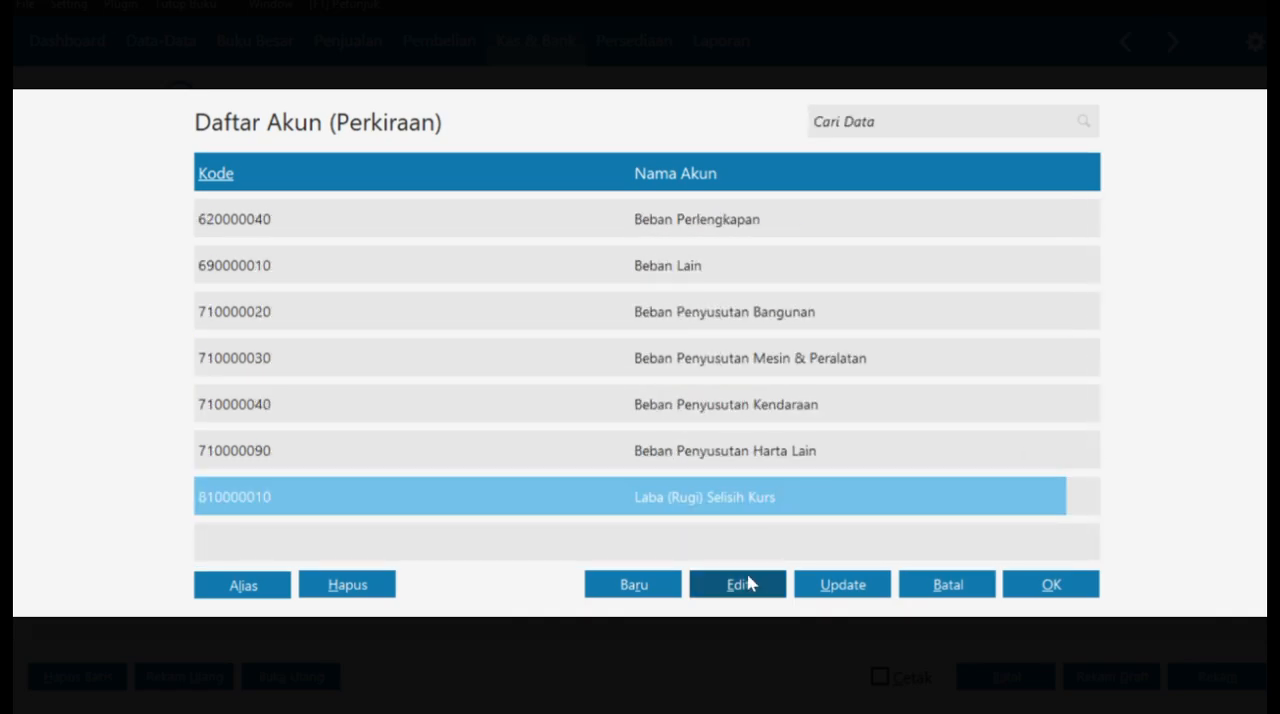
click(514, 320)
key(BackSpace)
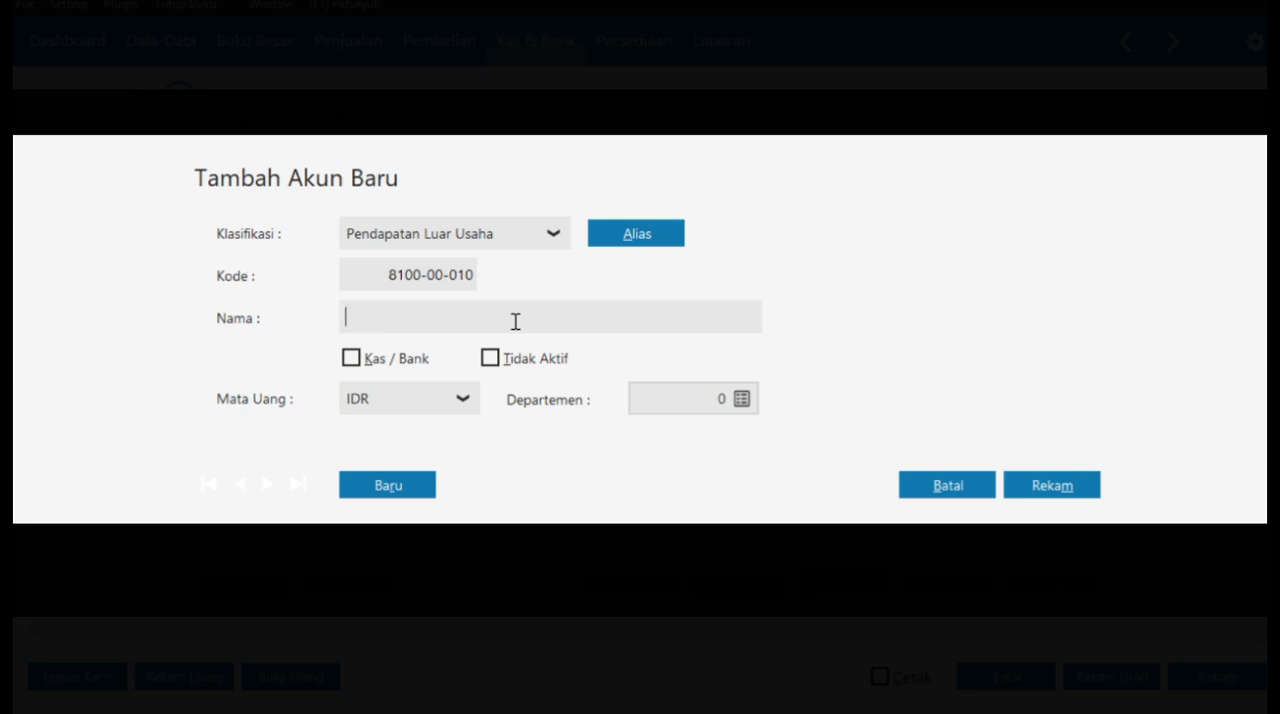
text(Pendapatan Bunga Bank)
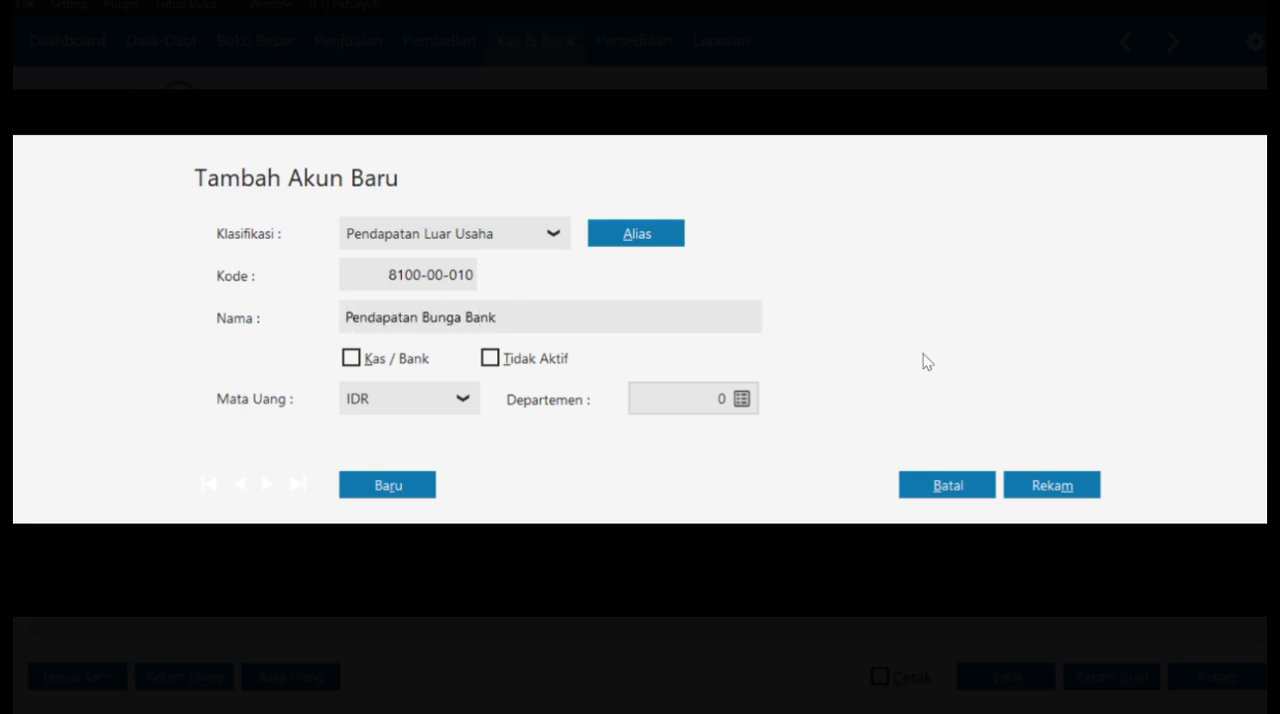
click(1052, 485)
click(1051, 584)
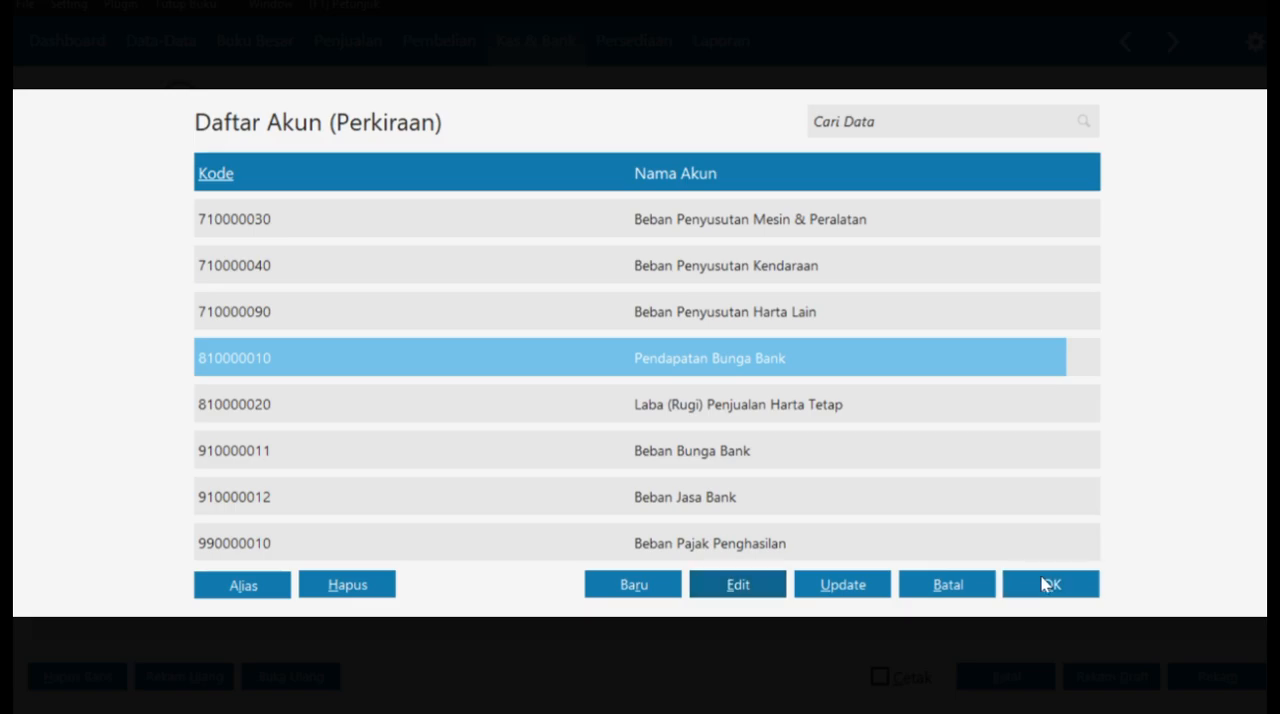
- Enter Rp 1.110.000 for Pendapatan Bunga Bank, record the cash receipt and leave the Kas Masuk form
key(Tab)
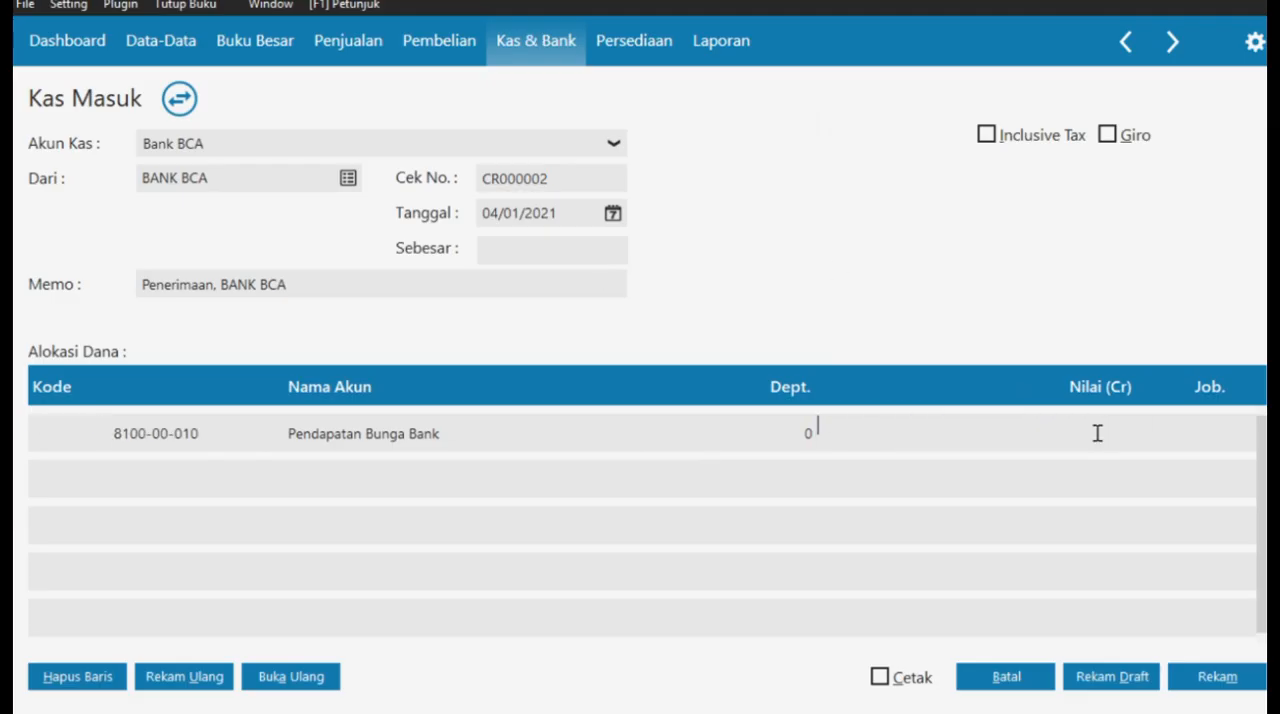
text(1.)
text(110.000)
key(Return)
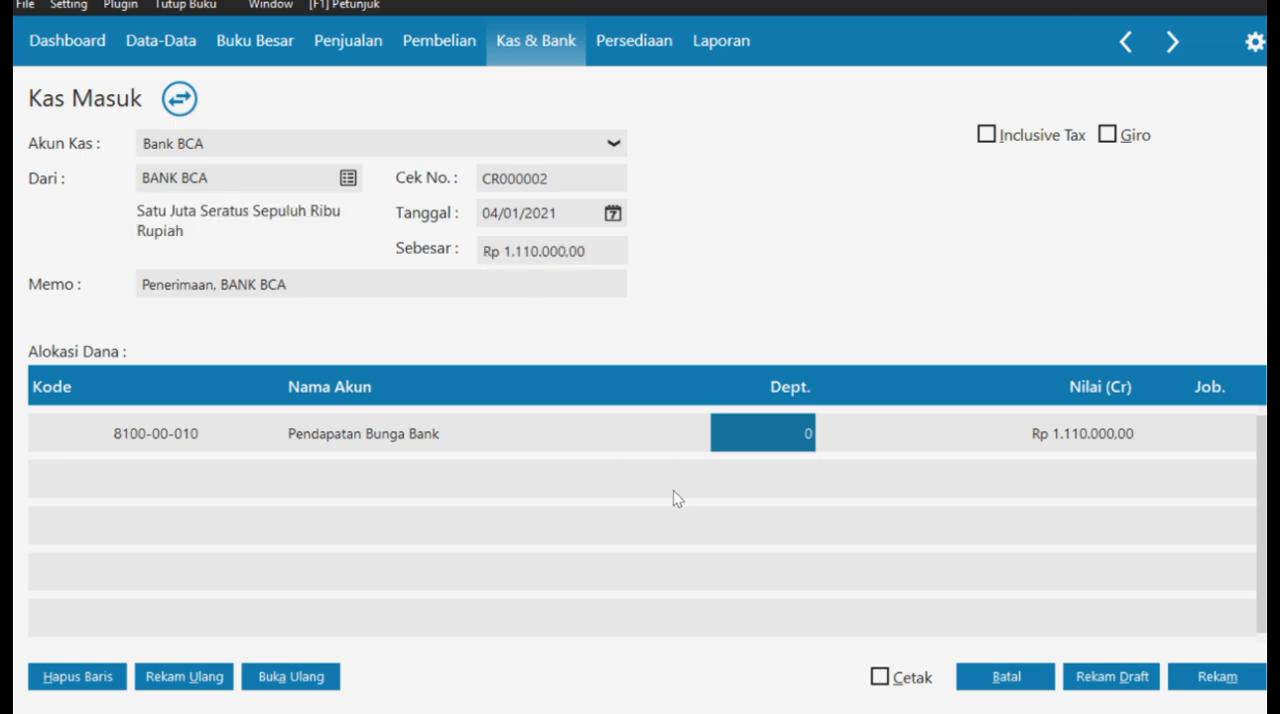
click(1230, 679)
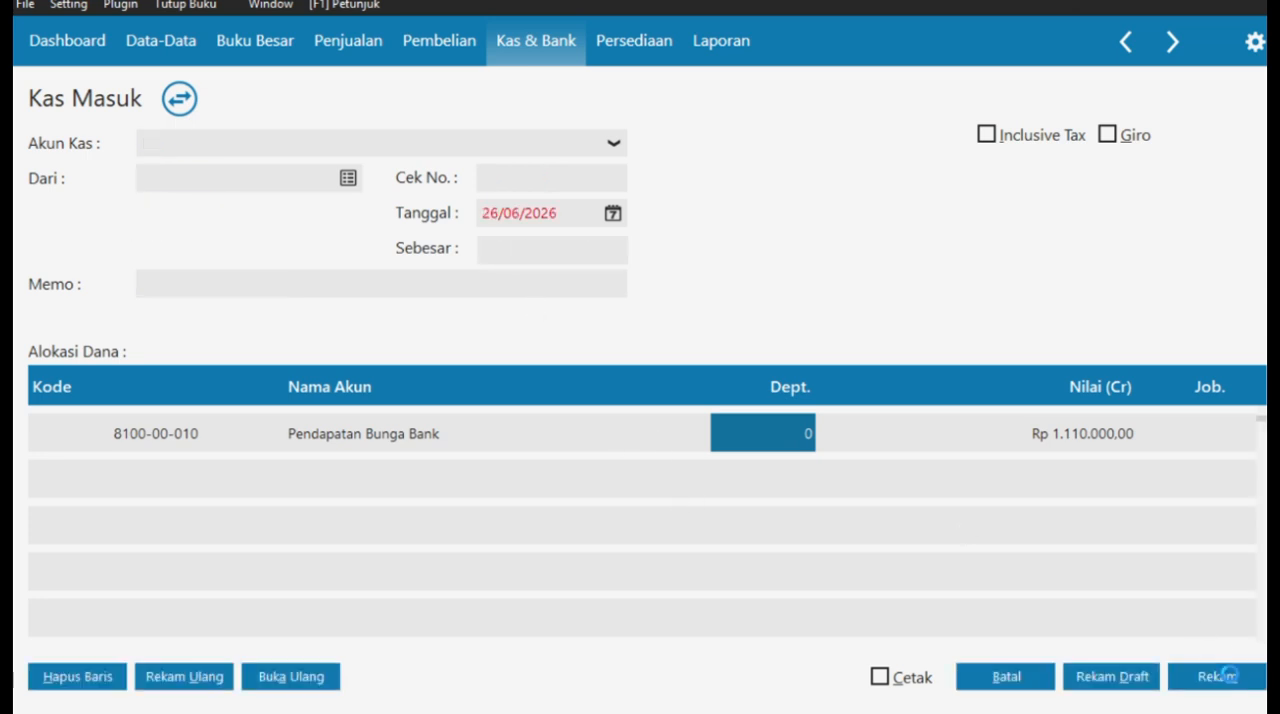
click(1037, 680)
click(1222, 680)
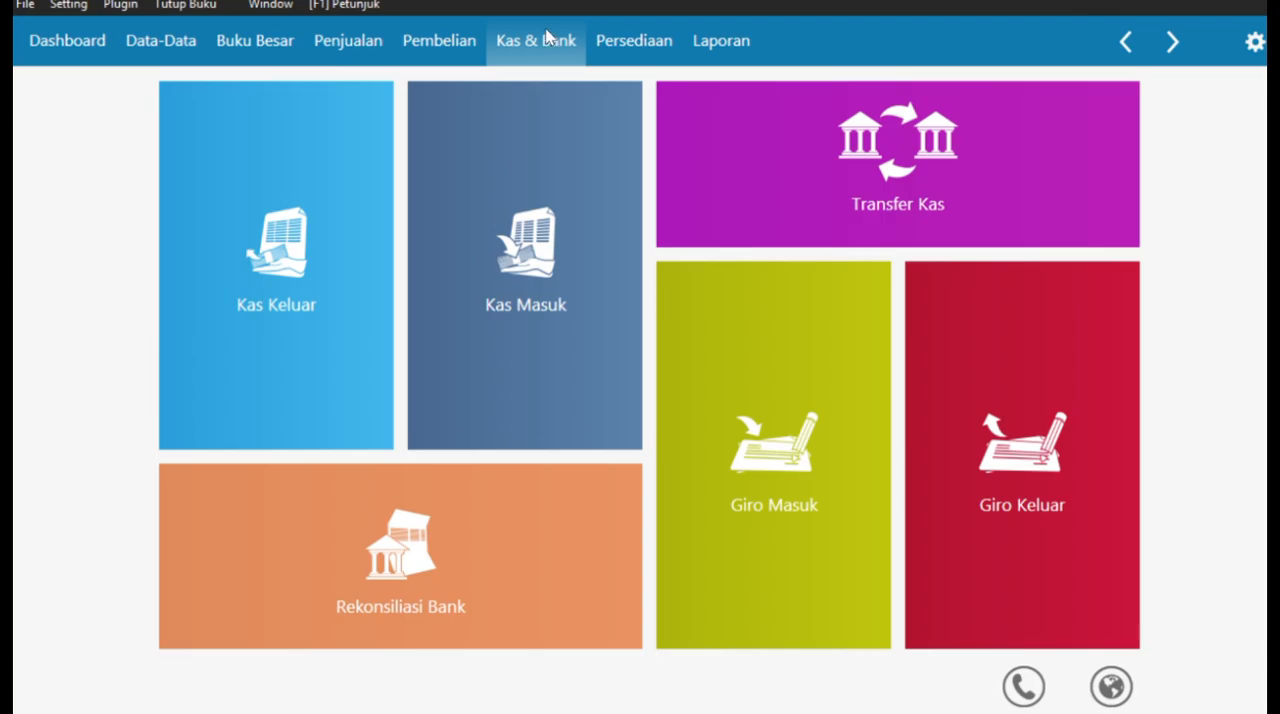
- Read Dokumen Transaksi No. 6 (Penjualan Barang Secara kredit) in the case PDF, including its Uang Muka, and return to Zahir
scroll(622, 357, down, 4)
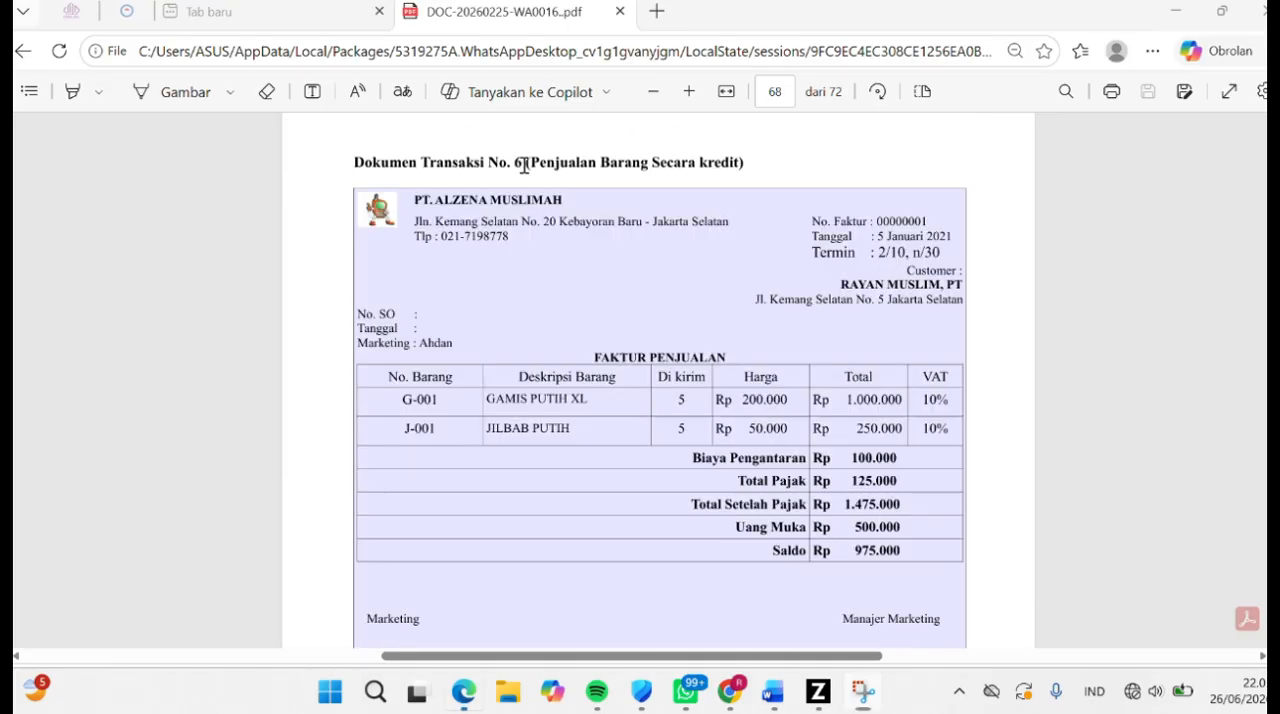
drag(523, 163, 744, 163)
double_click(614, 357)
drag(737, 530, 908, 524)
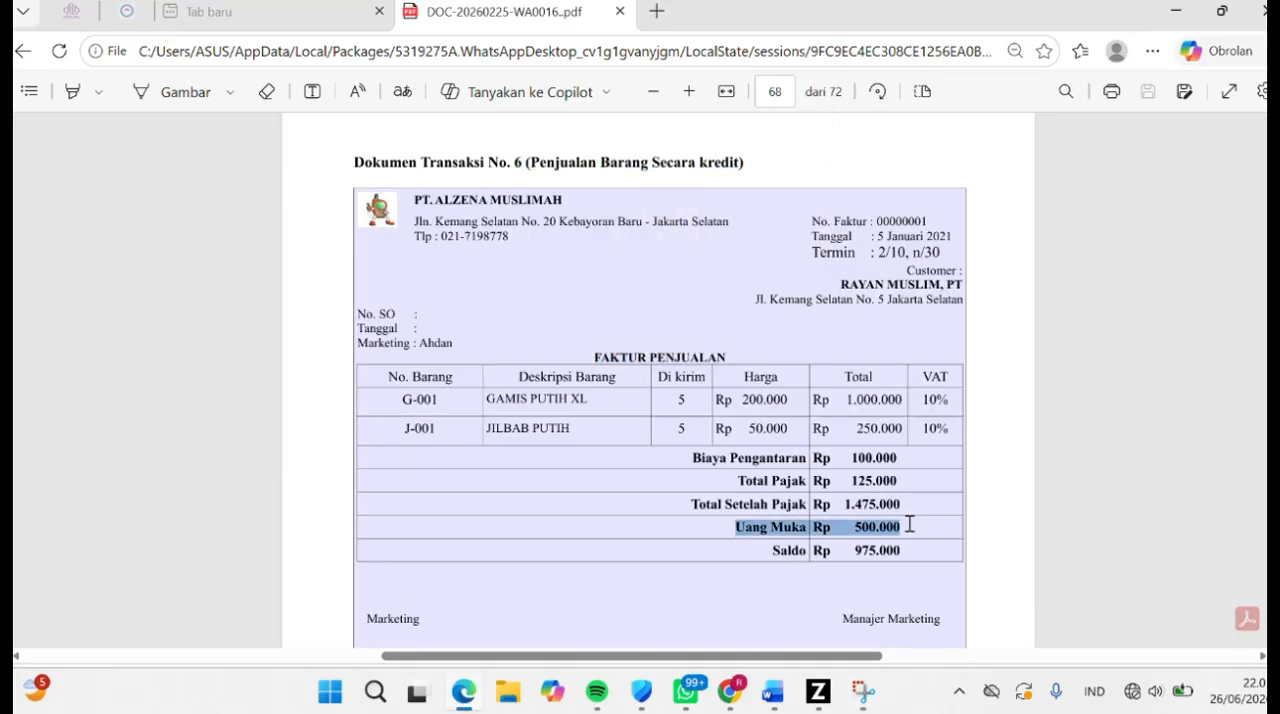
click(818, 691)
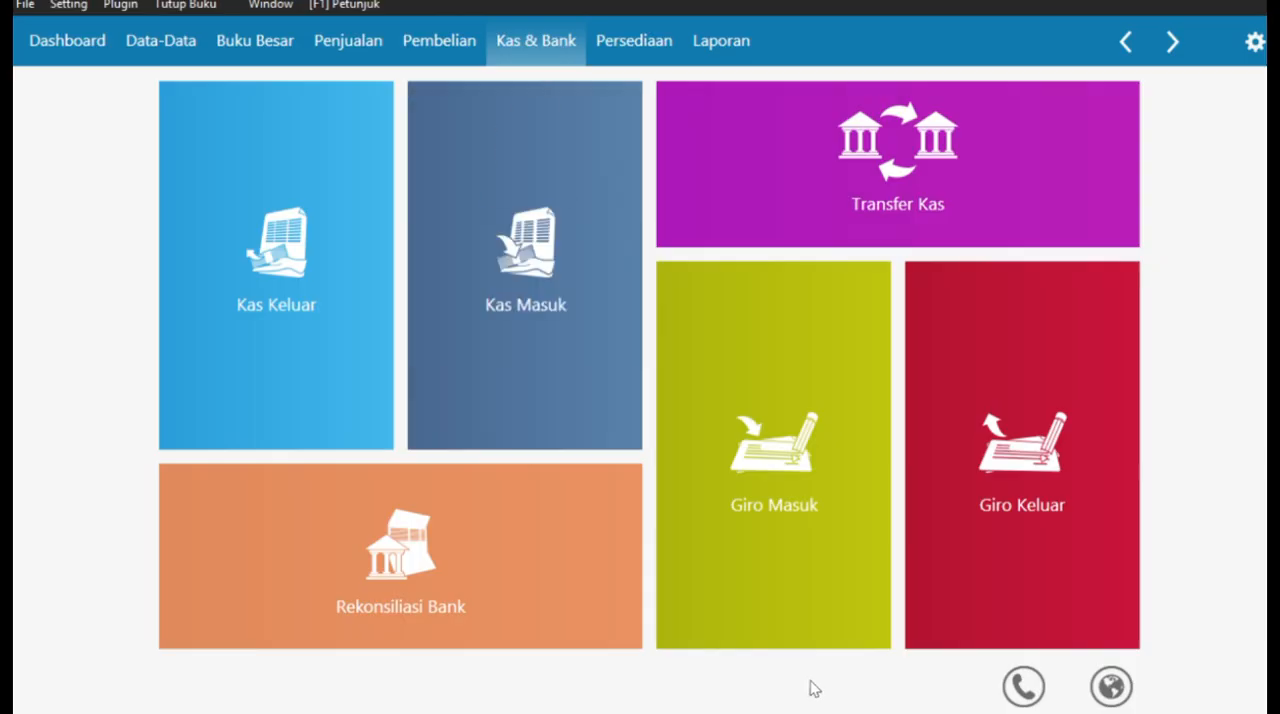
- Start a new Uang Muka Penjualan entry for customer RAYAN MUSLIM.PT
click(343, 42)
mouse_move(337, 543)
click(278, 546)
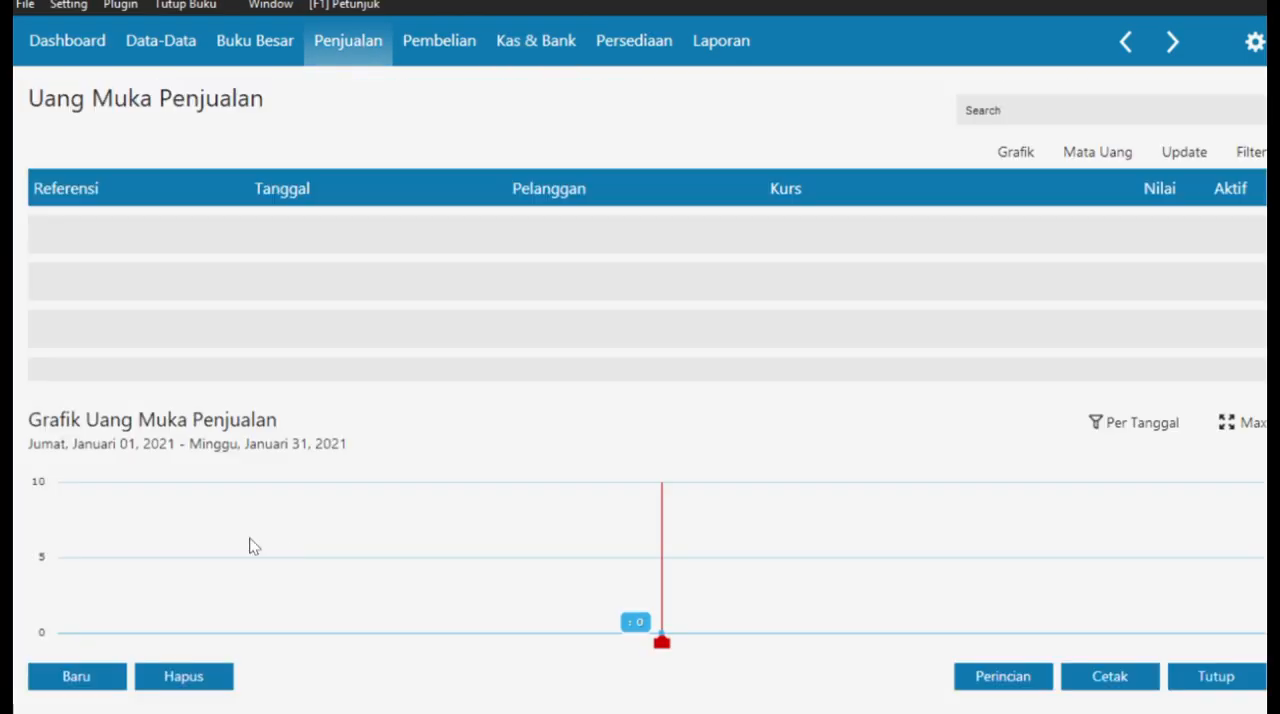
click(79, 678)
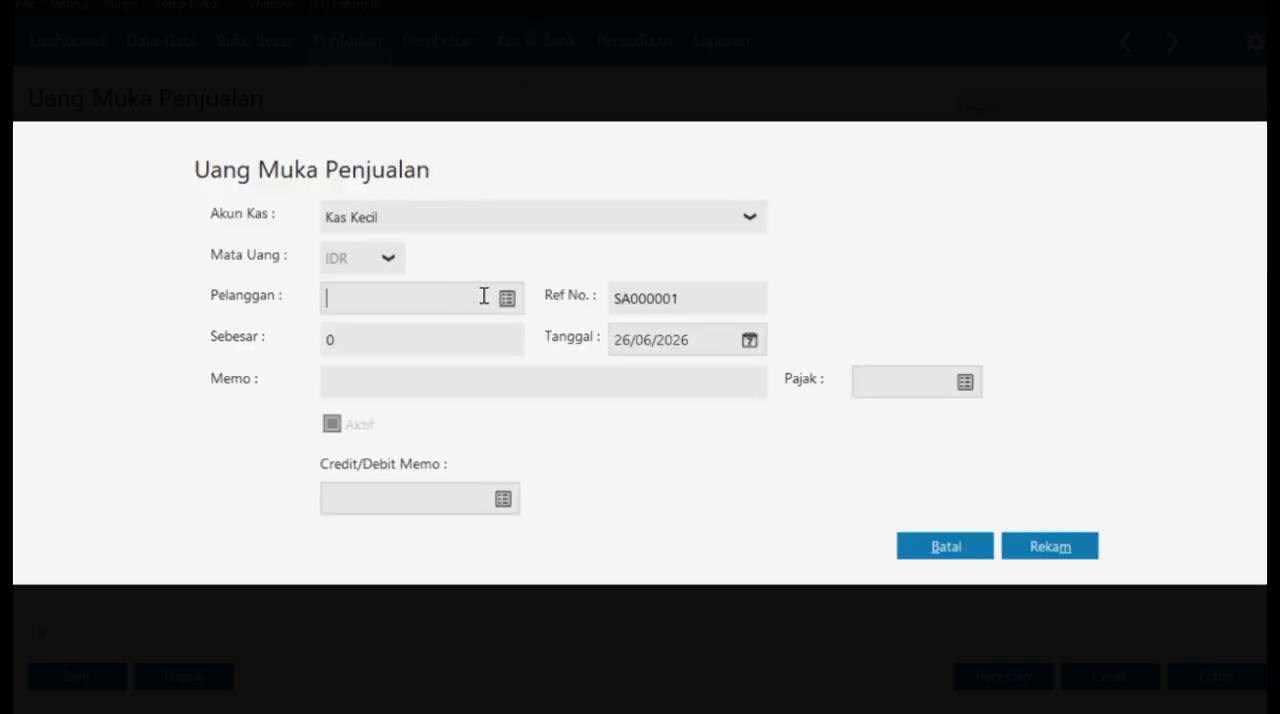
click(514, 301)
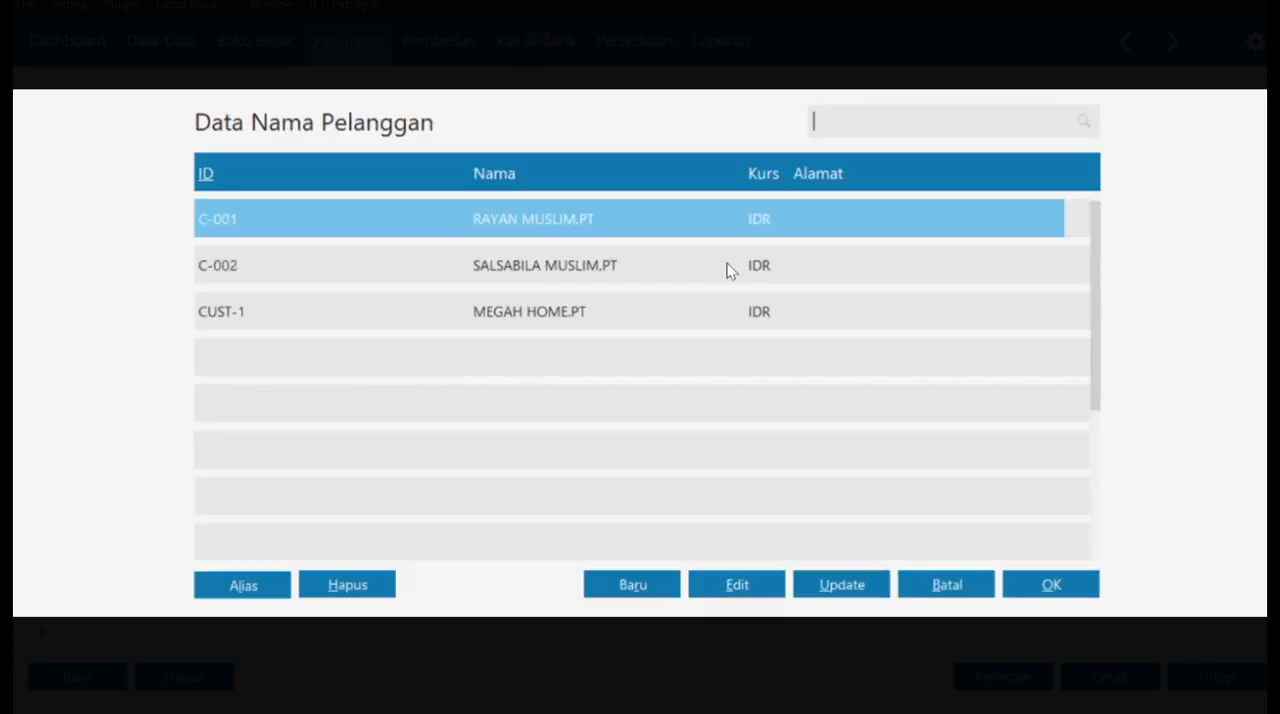
click(1053, 588)
- Set the down payment's date to 05/01/2021 and its amount to 500000, record it and close the Uang Muka Penjualan list
click(750, 341)
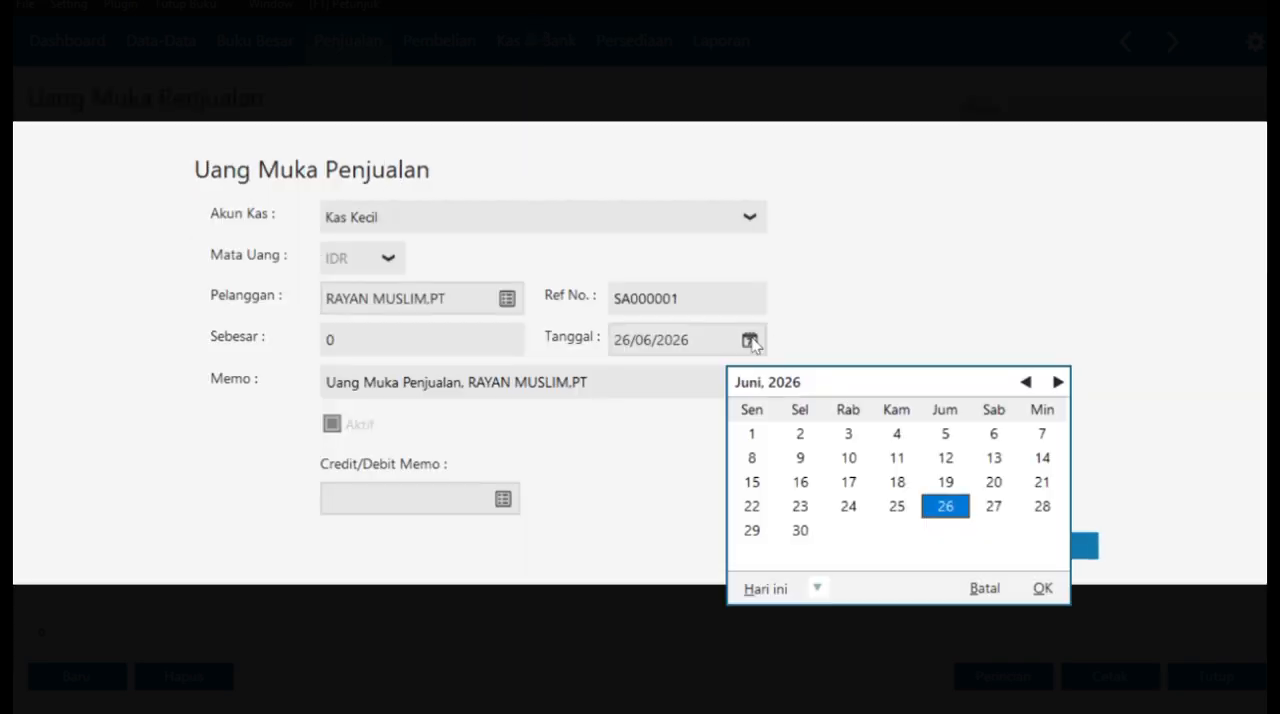
click(984, 588)
text(05012)
text(05)
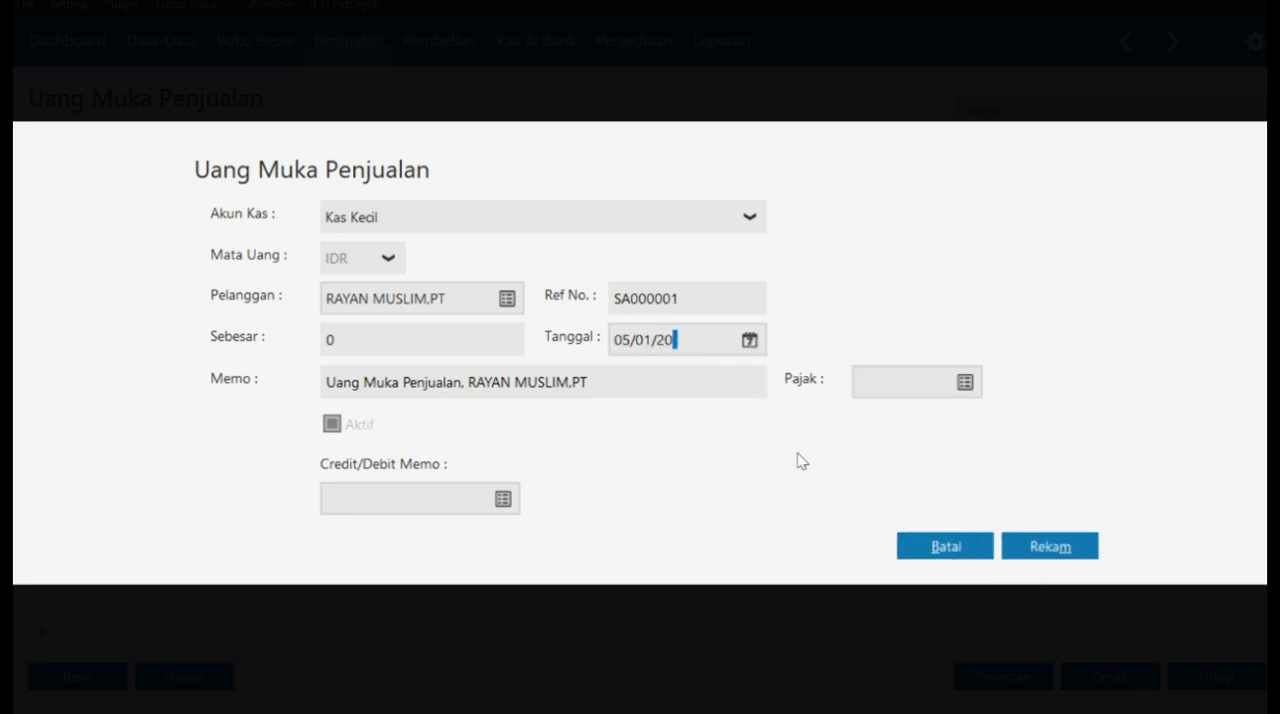
text(21)
text(500000)
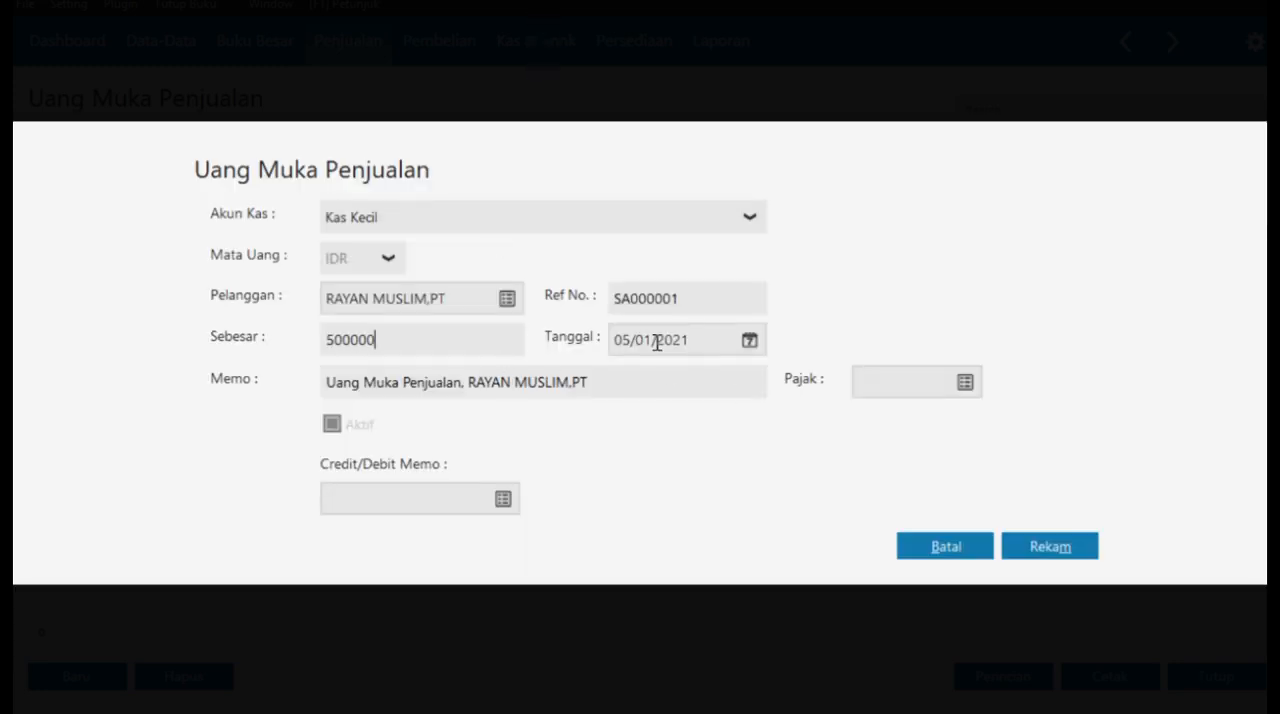
click(1050, 546)
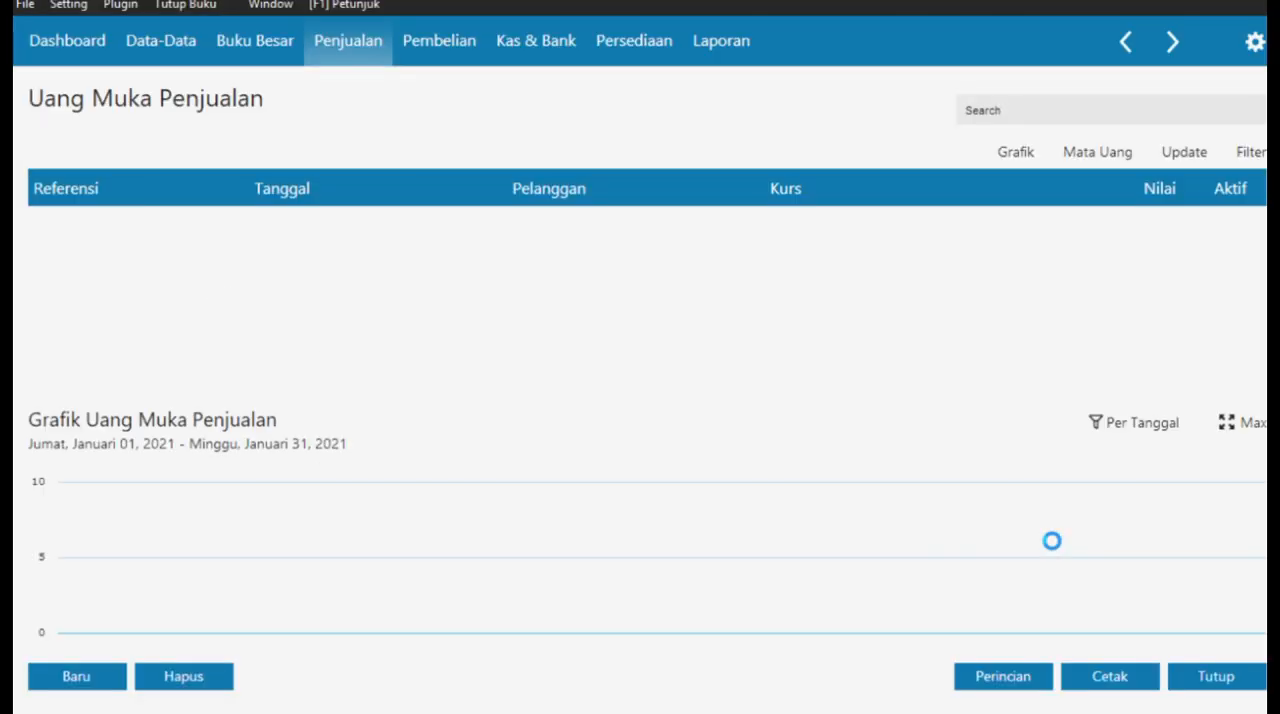
click(1205, 676)
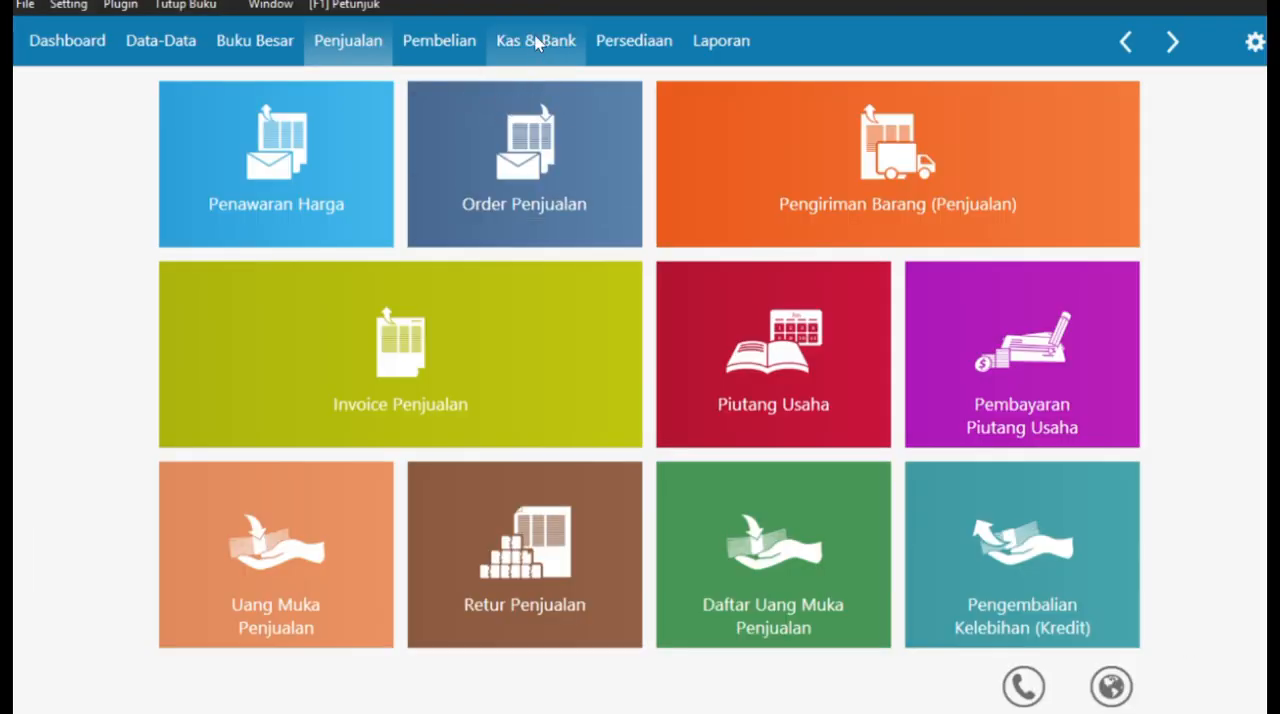
- Start a new Invoice Penjualan for customer RAYAN MUSLIM.PT with Tanggal Faktur 05/01/2021
click(450, 339)
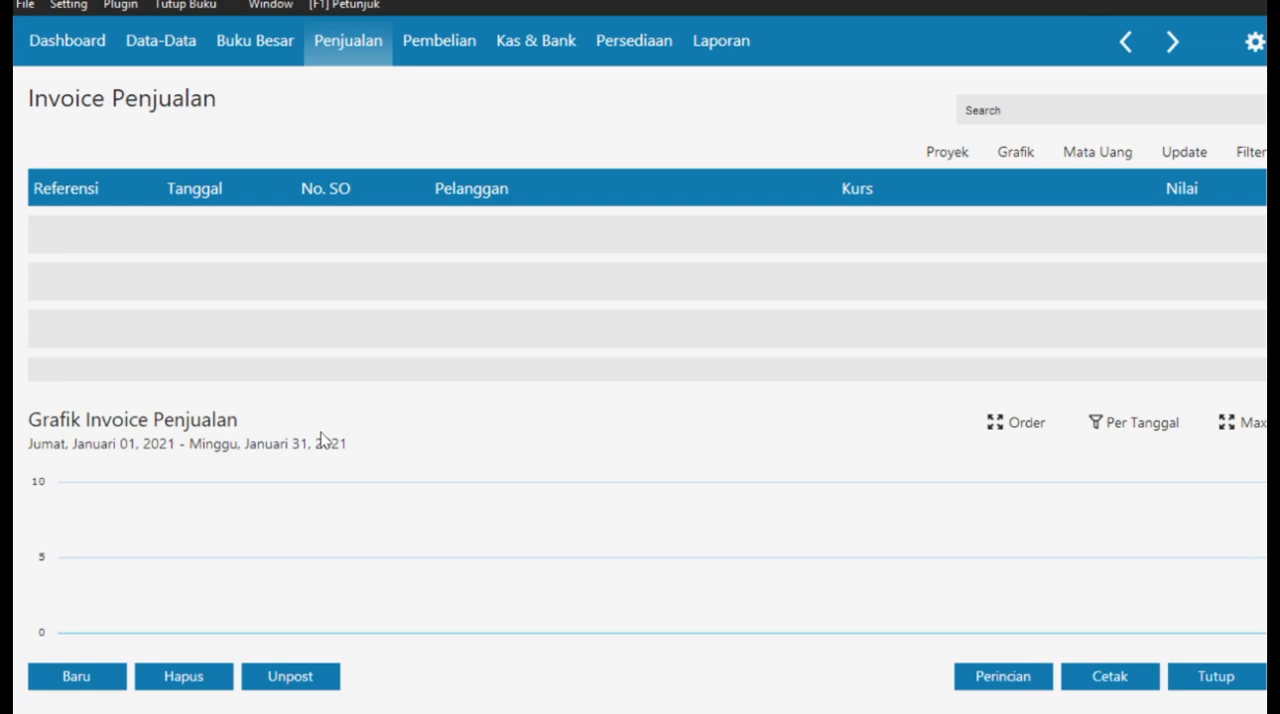
click(60, 672)
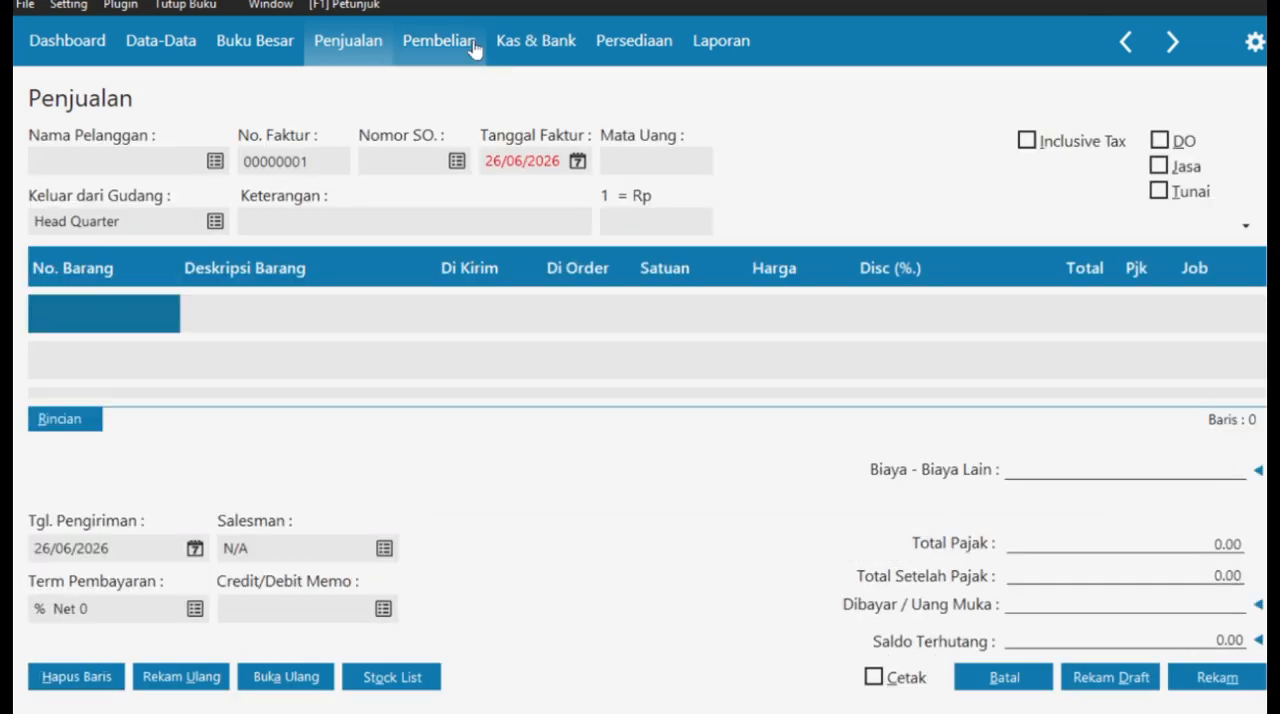
click(215, 160)
click(1051, 583)
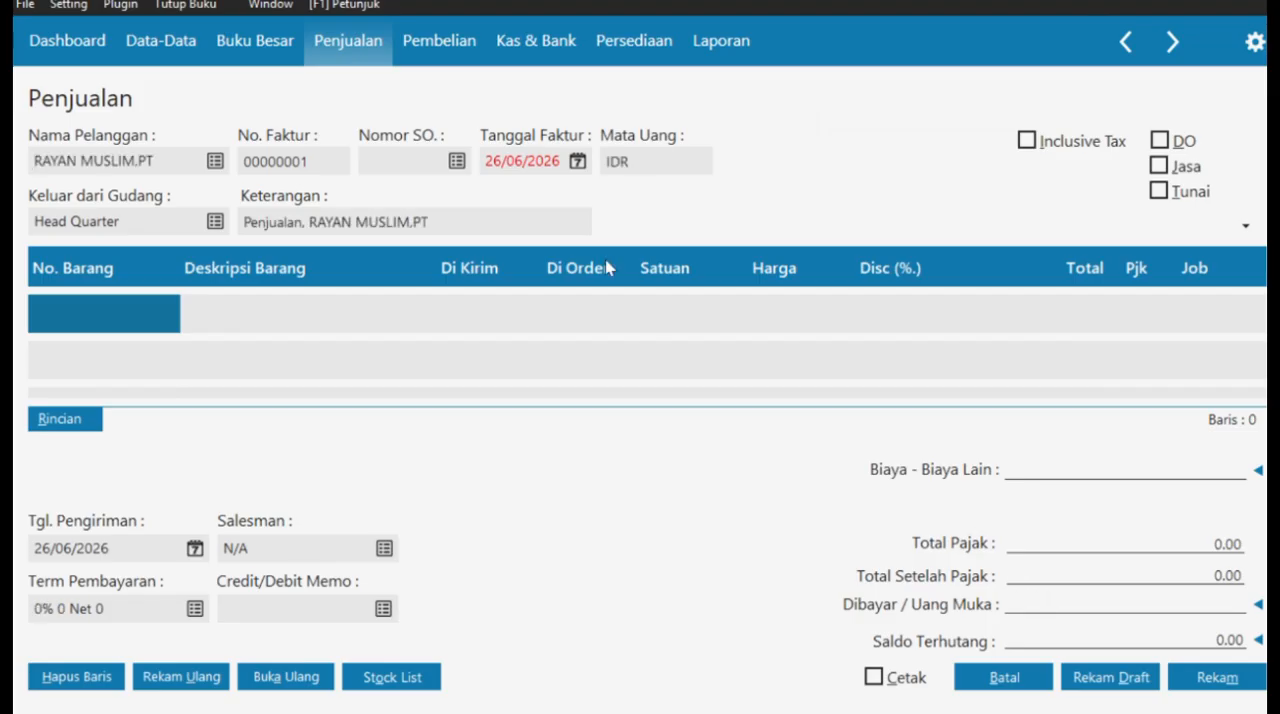
click(577, 161)
click(737, 401)
text(05/01/2021)
- Set the invoice's Term Pembayaran to 10 discount days, 30 days until due and a 2% early discount
click(194, 608)
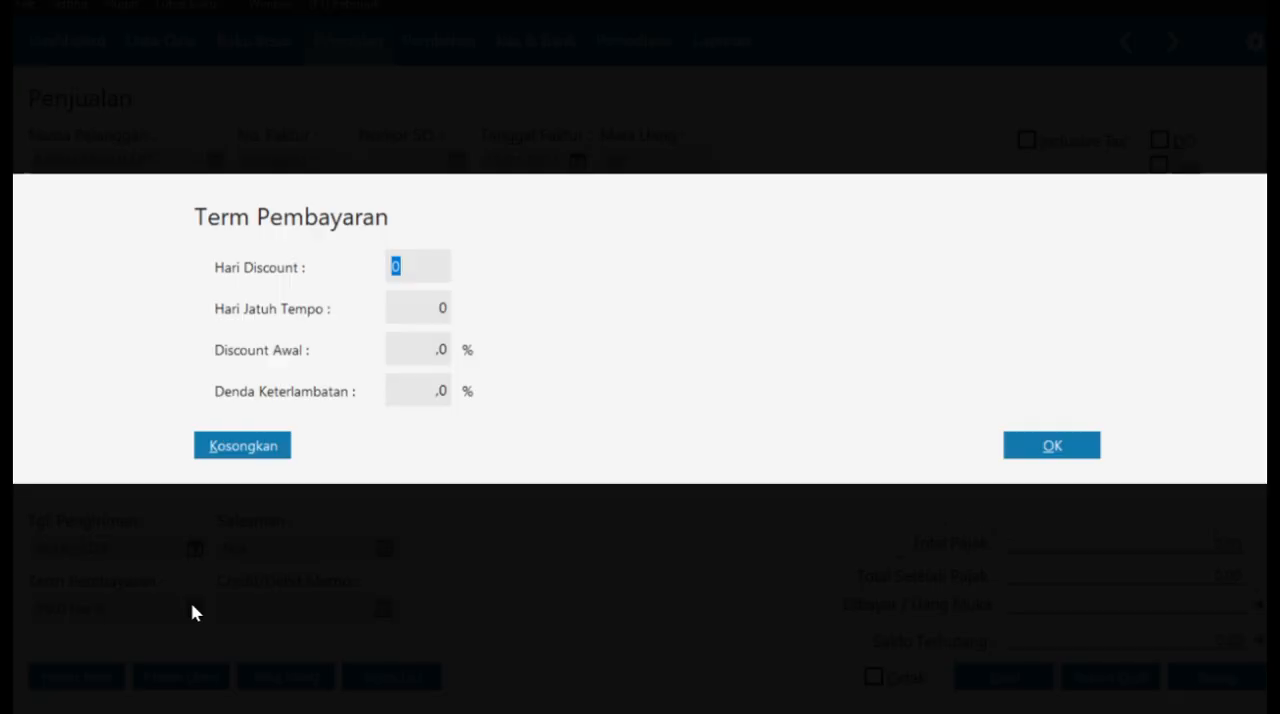
text(10)
click(426, 309)
text(10)
click(394, 346)
text(2)
click(1042, 447)
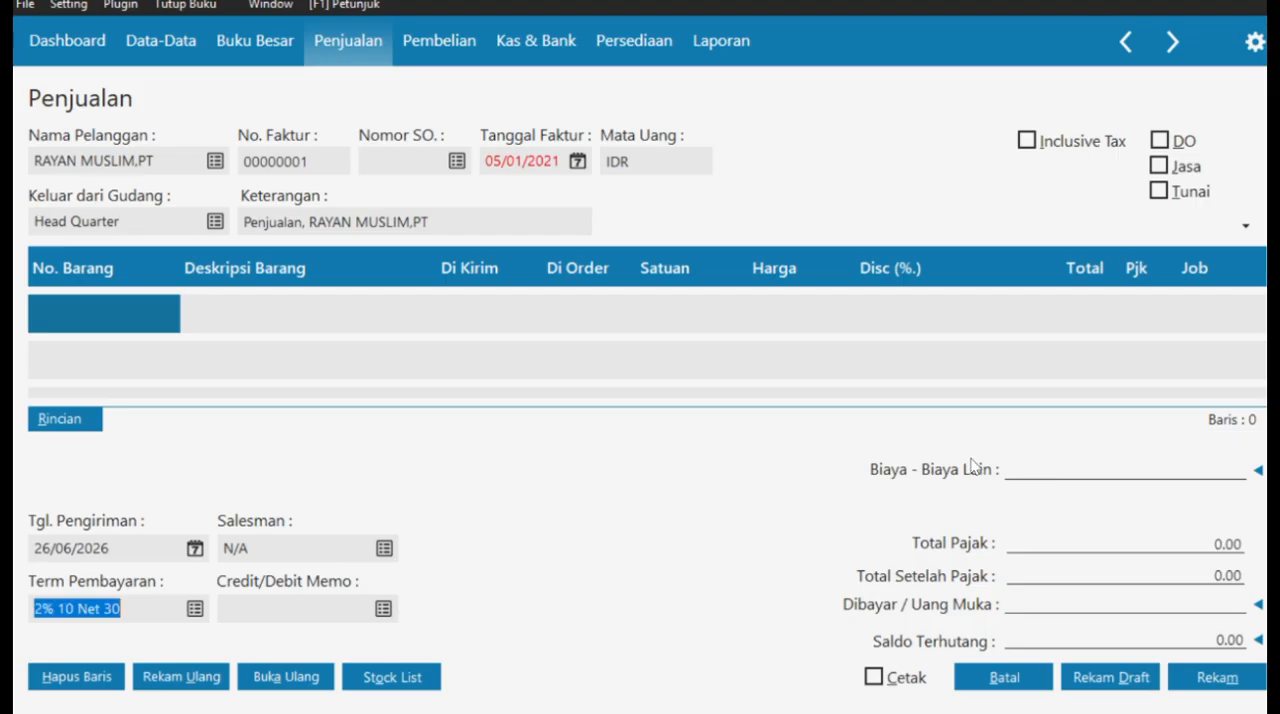
- Set the invoice's delivery date (Tgl. Pengiriman) to 06/01/2021
click(194, 549)
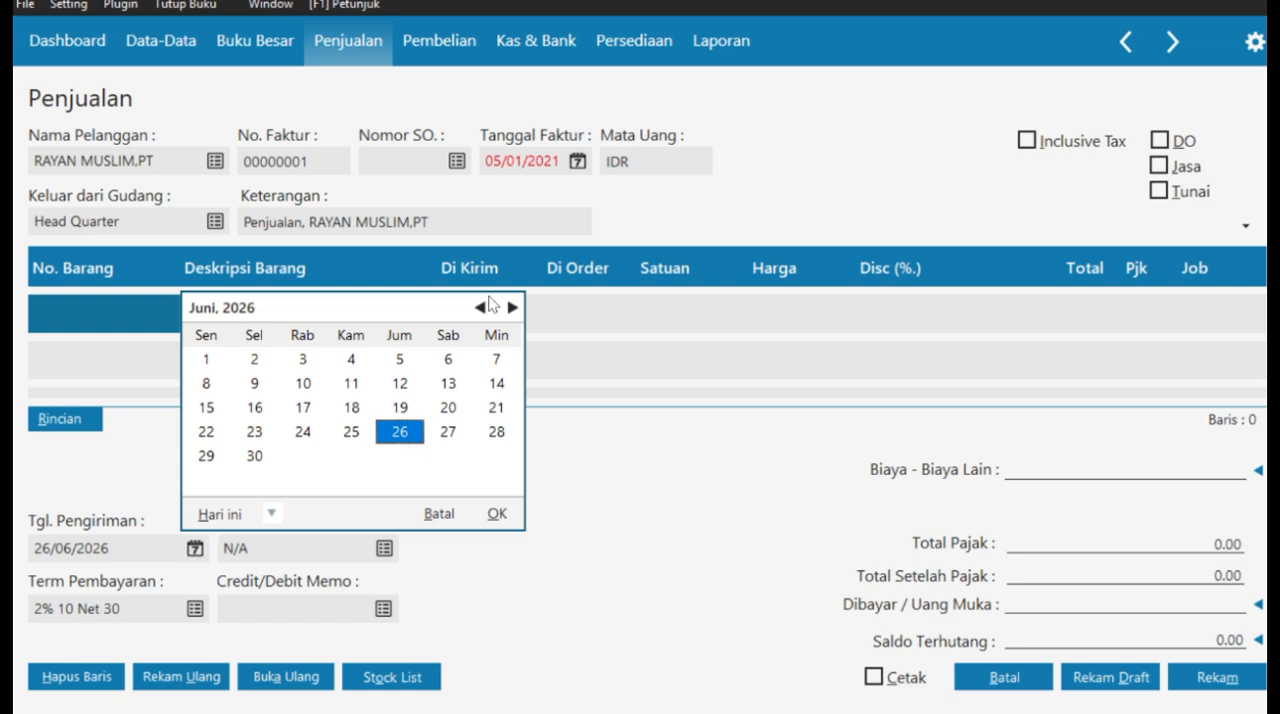
click(441, 515)
text(0601)
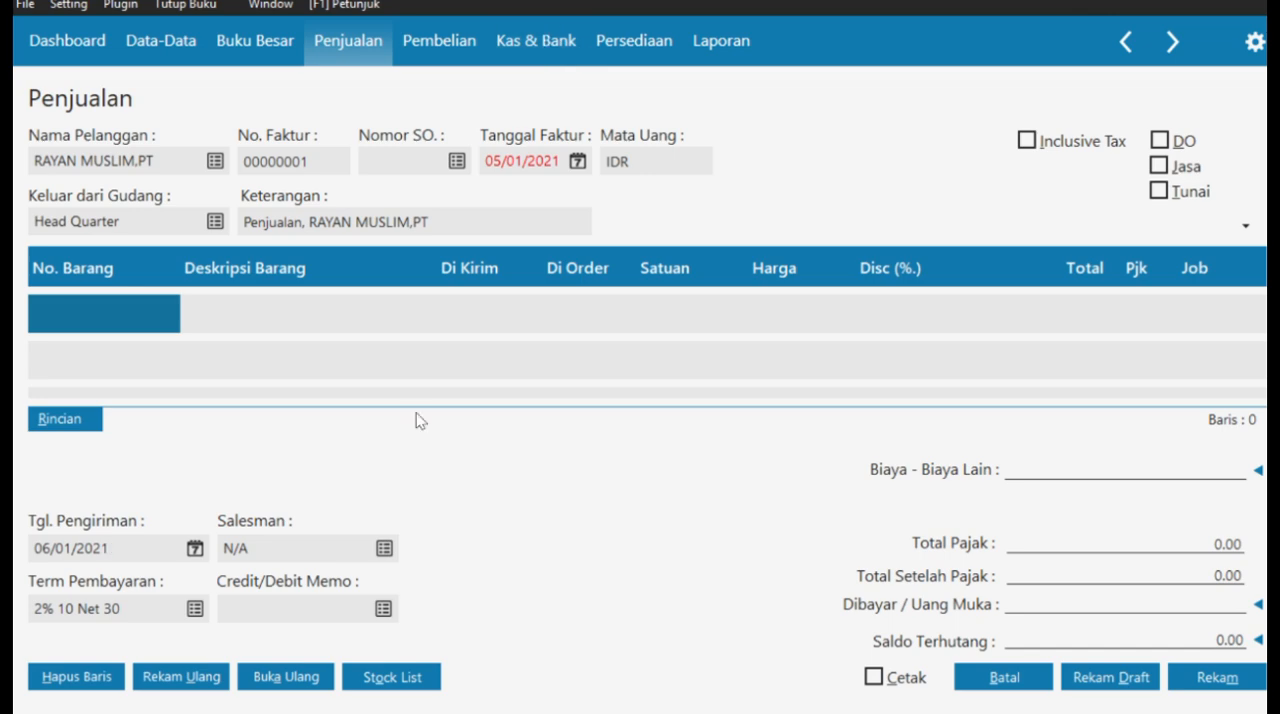
- Create a new employee record with ID EM-001 and the salesman's name, and select it as the invoice's Salesman
click(383, 549)
click(638, 590)
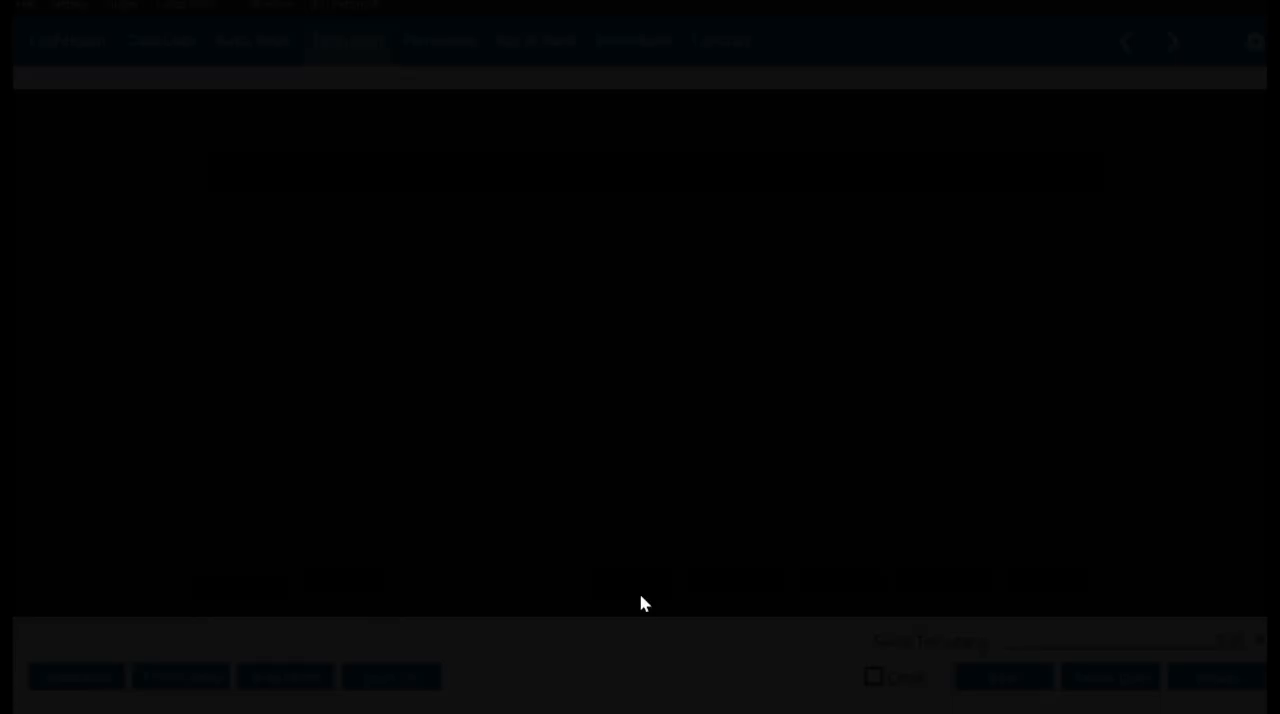
text(EM)
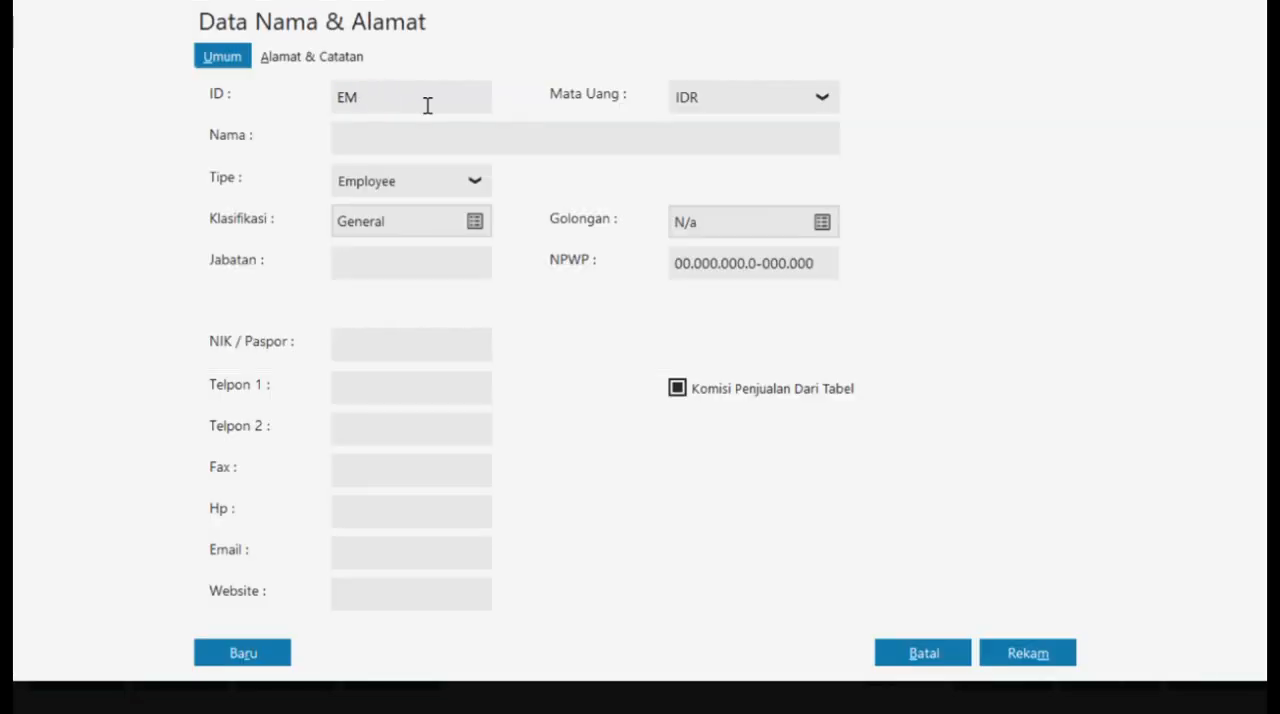
text(-001)
click(1023, 660)
click(946, 463)
click(1048, 585)
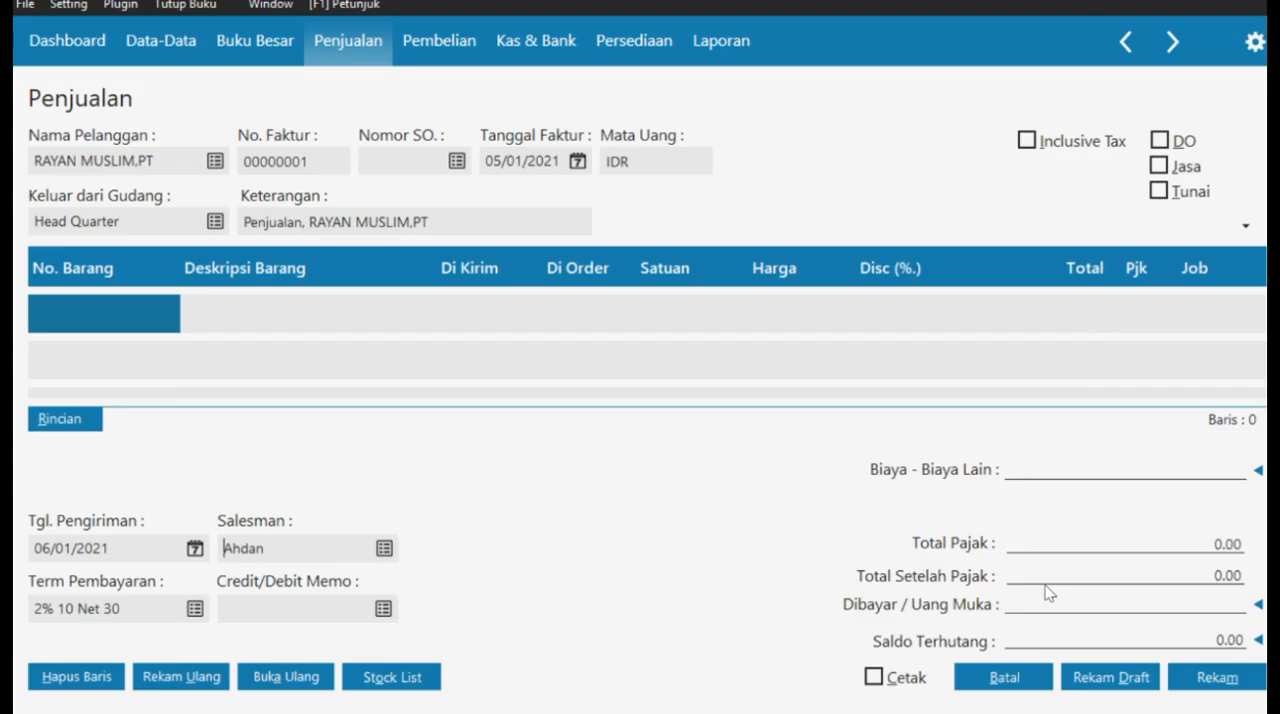
- Add item G-001 GAMIS PUTIH XL to the invoice from the stock list, 5 Pcs at a unit price of 200000
click(80, 320)
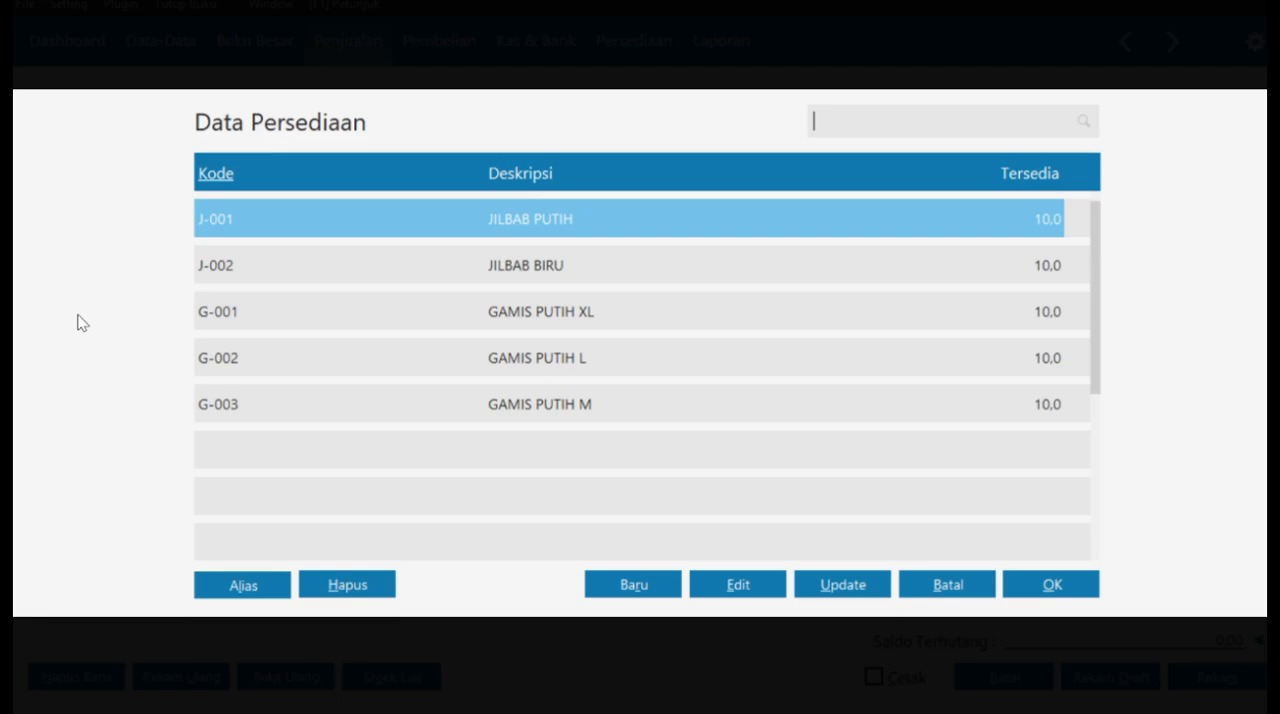
double_click(533, 318)
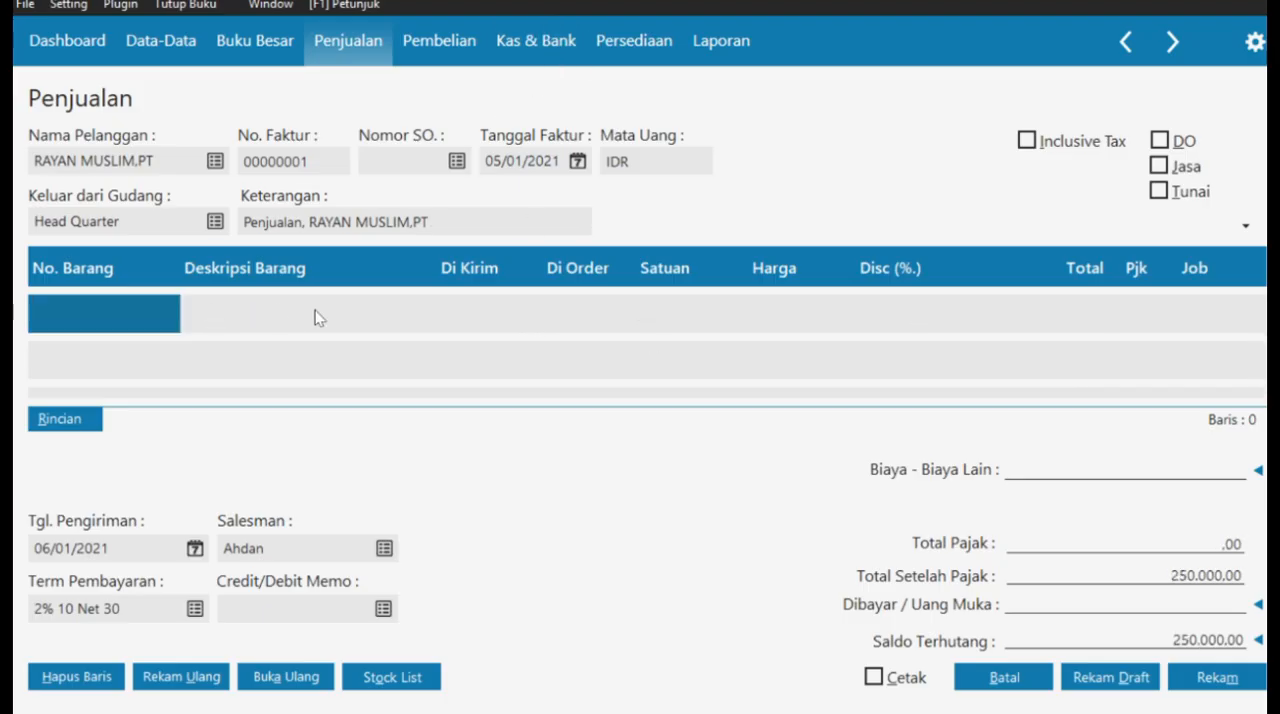
click(391, 677)
click(918, 336)
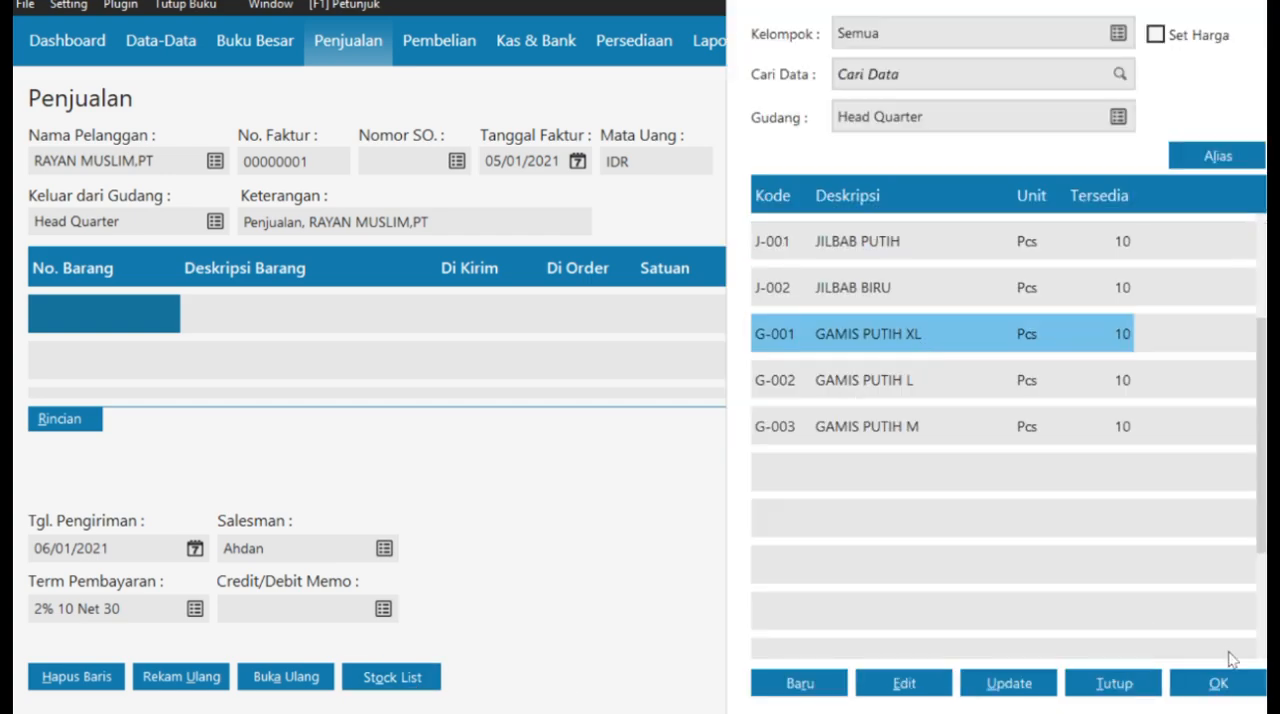
click(1218, 684)
click(436, 316)
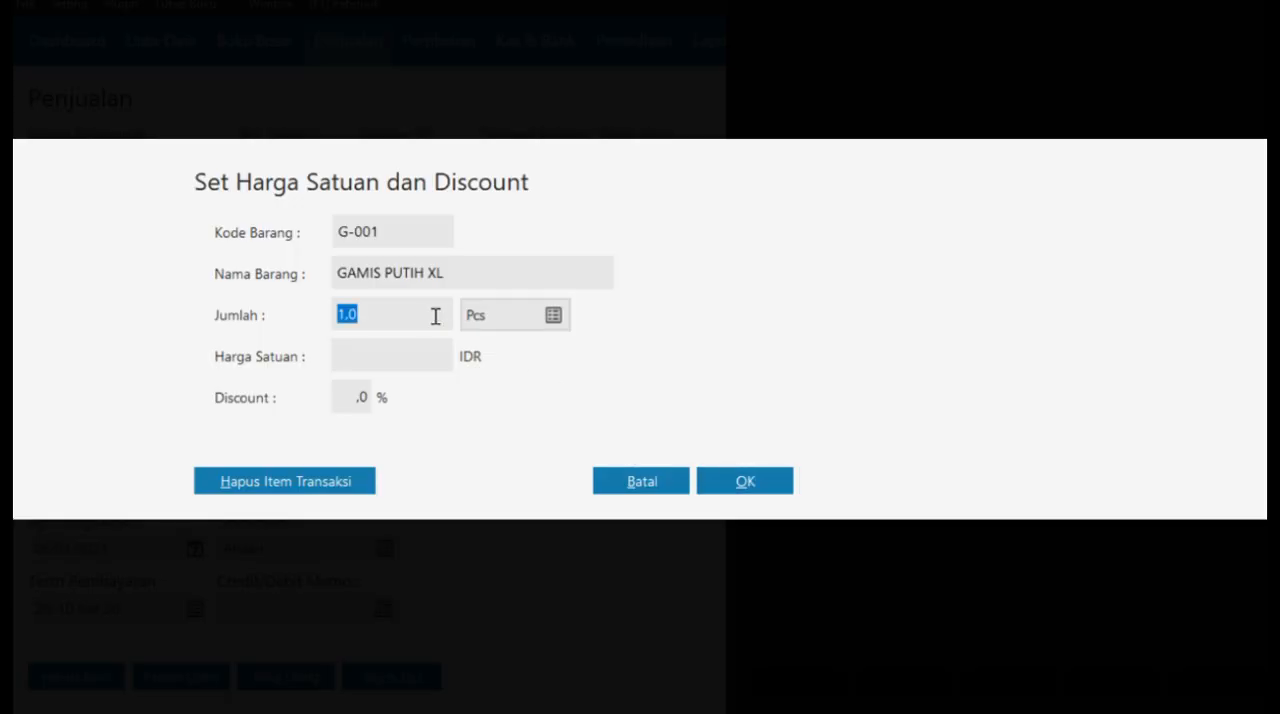
text(5)
click(390, 351)
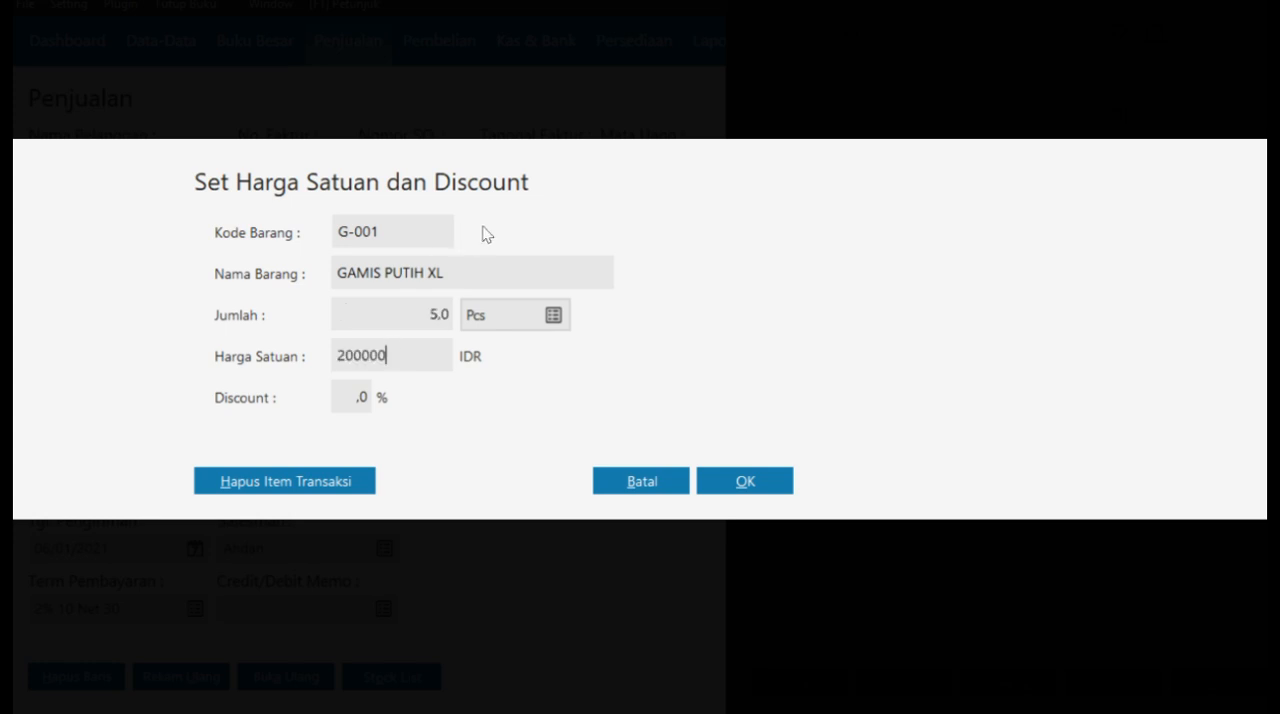
click(745, 481)
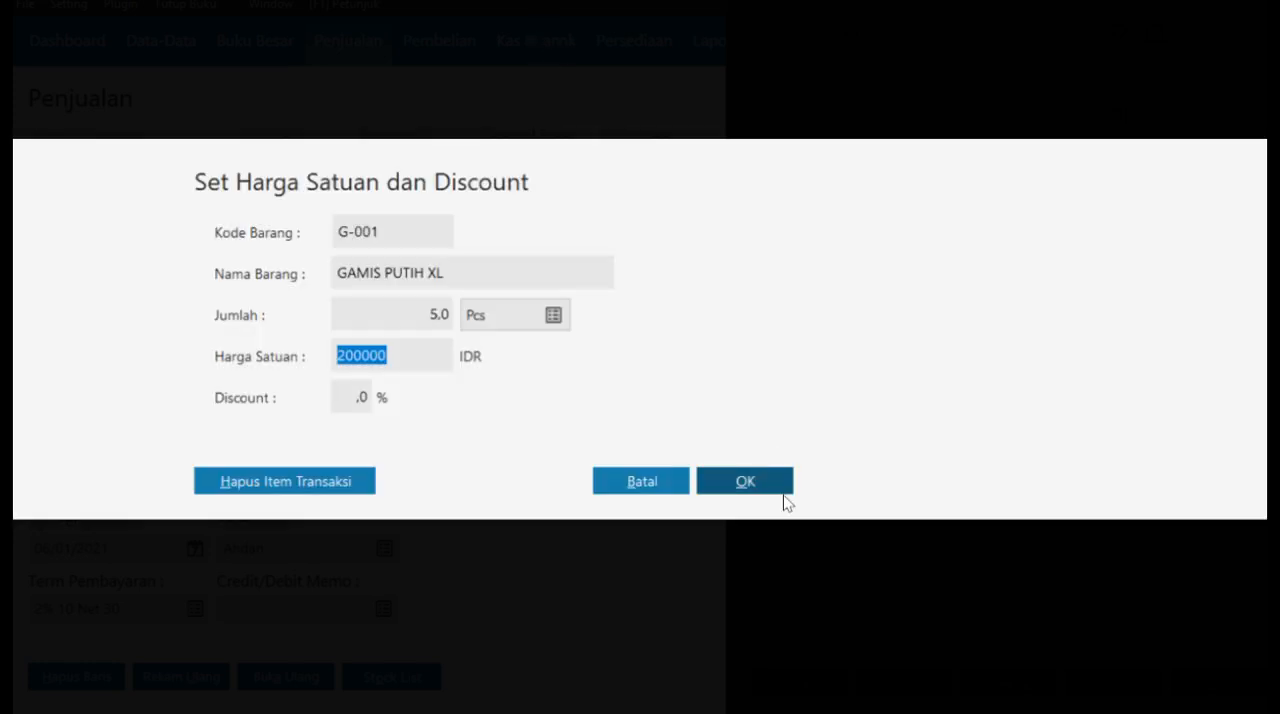
click(768, 487)
- Add item J-001 JILBAB PUTIH to the invoice, 5 Pcs at a unit price of 50000, and close the stock list
click(905, 245)
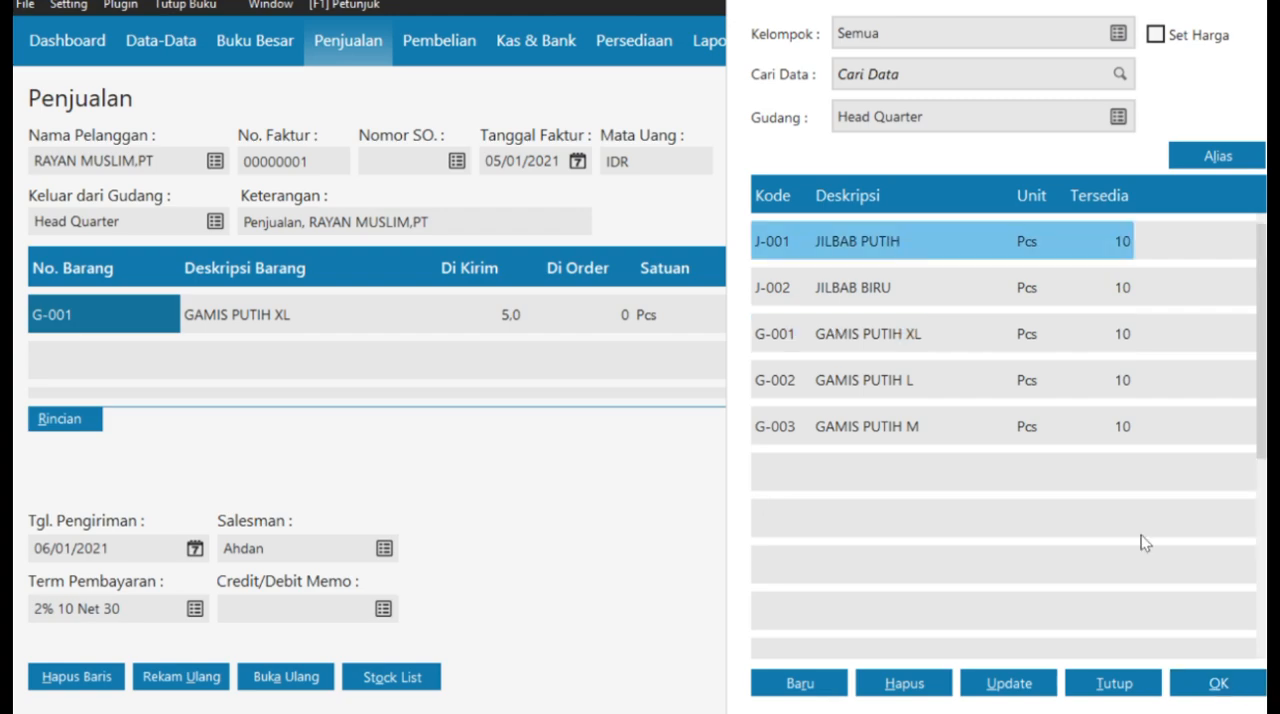
click(1218, 683)
click(420, 314)
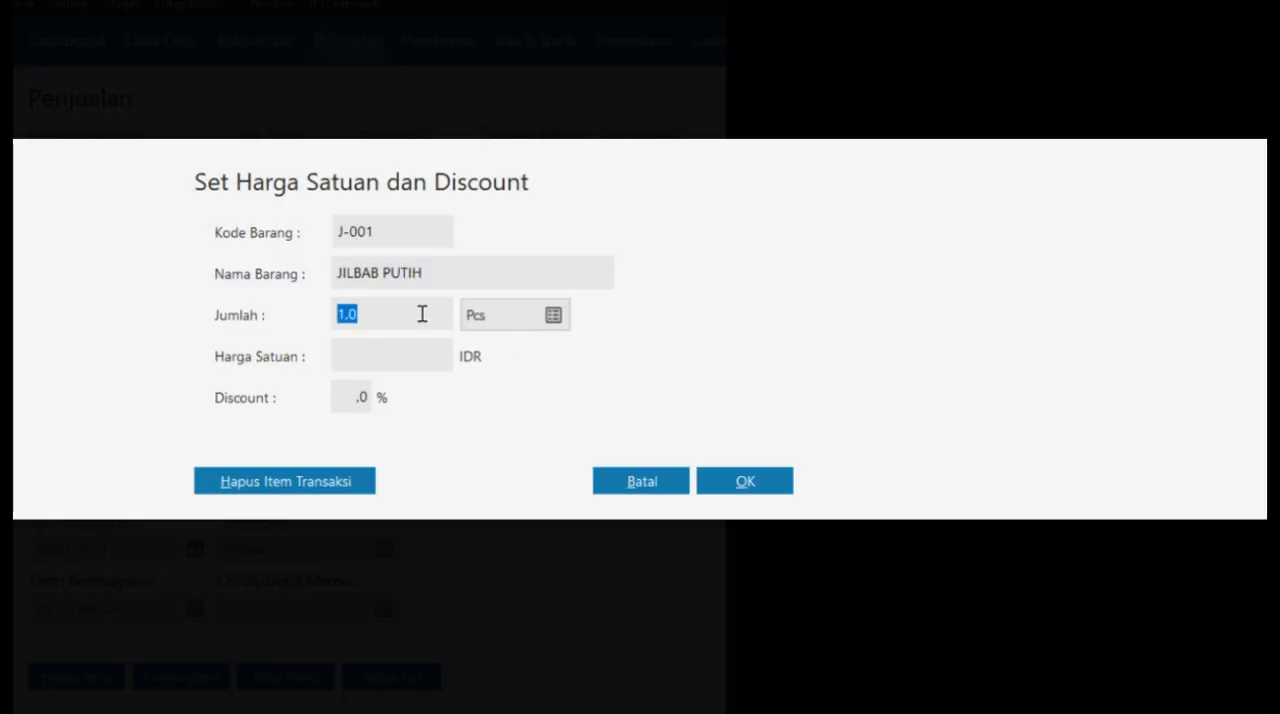
text(5)
text(500)
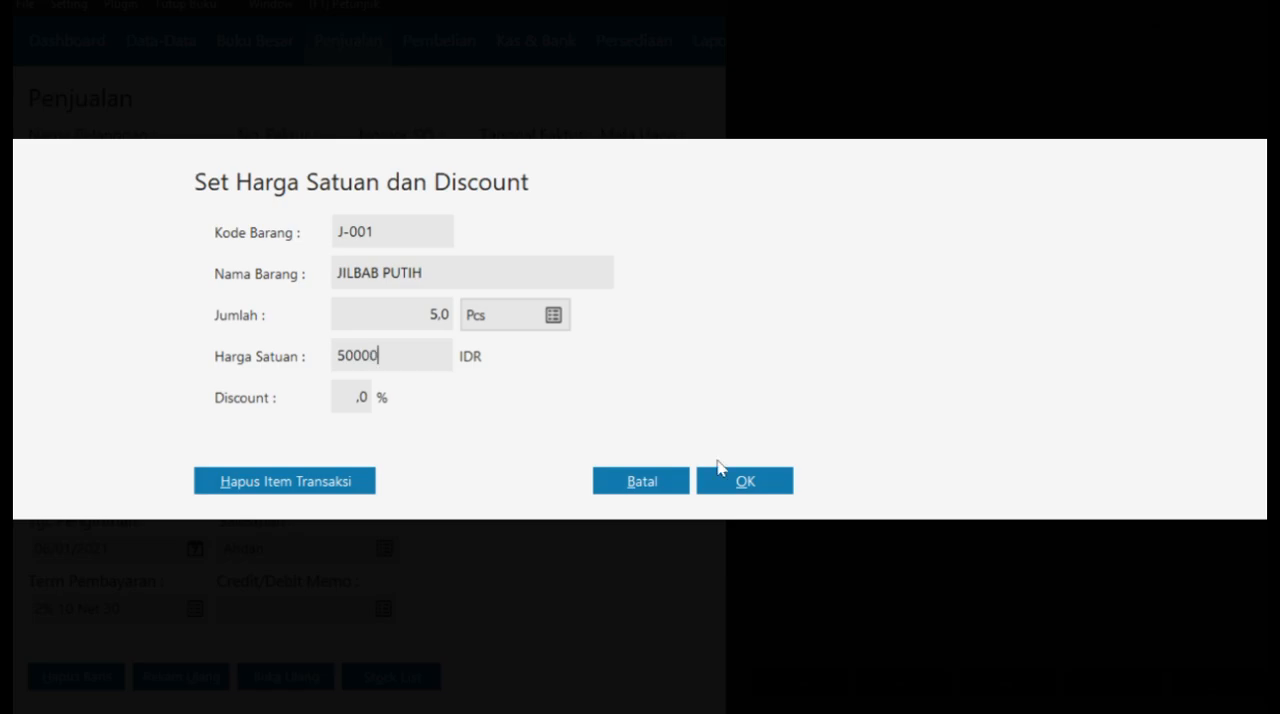
text(00)
click(745, 481)
click(1117, 687)
- Apply the VAT (Value Added Tax) code to both the JILBAB PUTIH and GAMIS PUTIH XL lines
click(1148, 316)
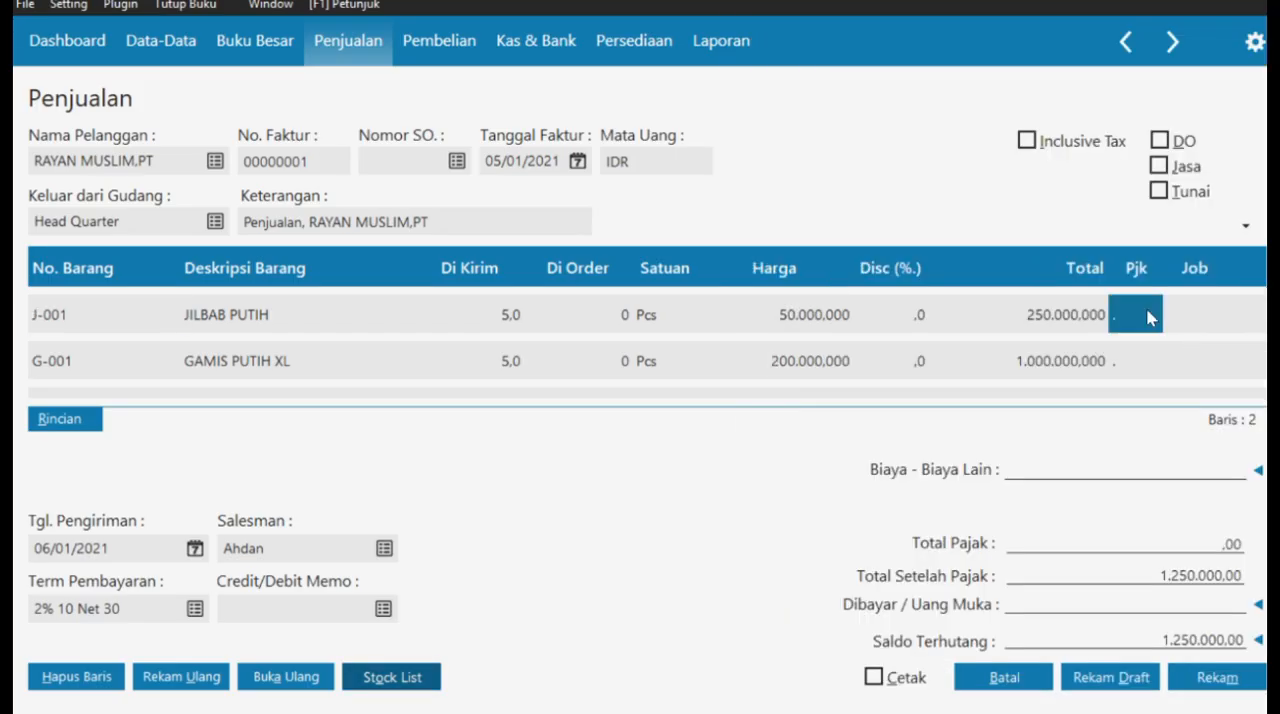
double_click(1148, 316)
click(773, 225)
click(1050, 584)
double_click(1150, 360)
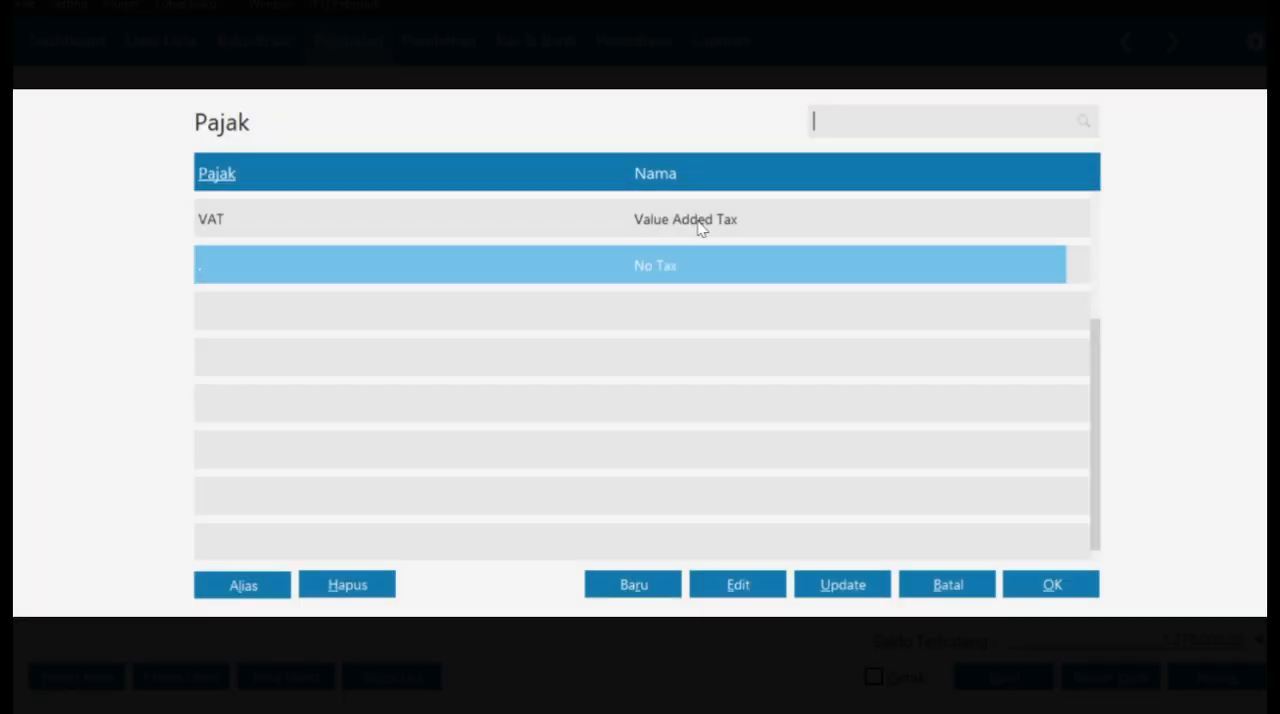
click(700, 226)
click(1045, 584)
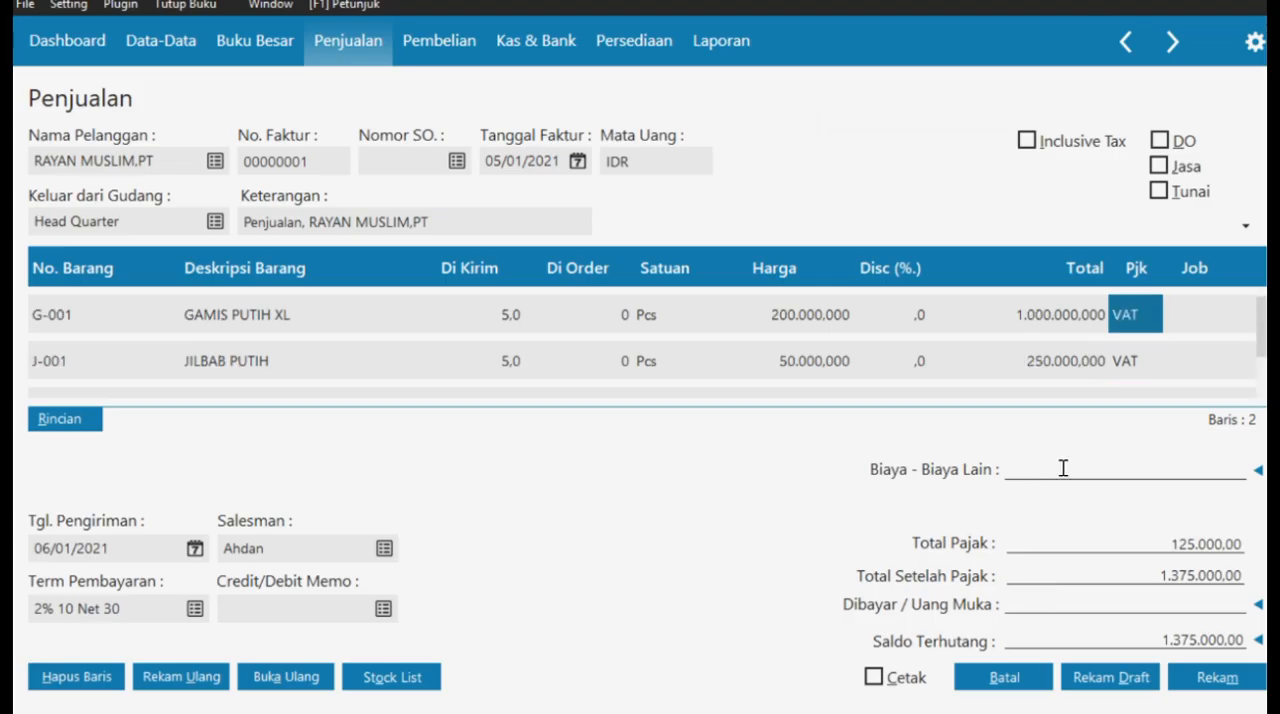
- Enter 100000 as the invoice's Biaya - Biaya Lain and apply the customer's 05/01/2021 down payment as Uang Muka
click(1258, 472)
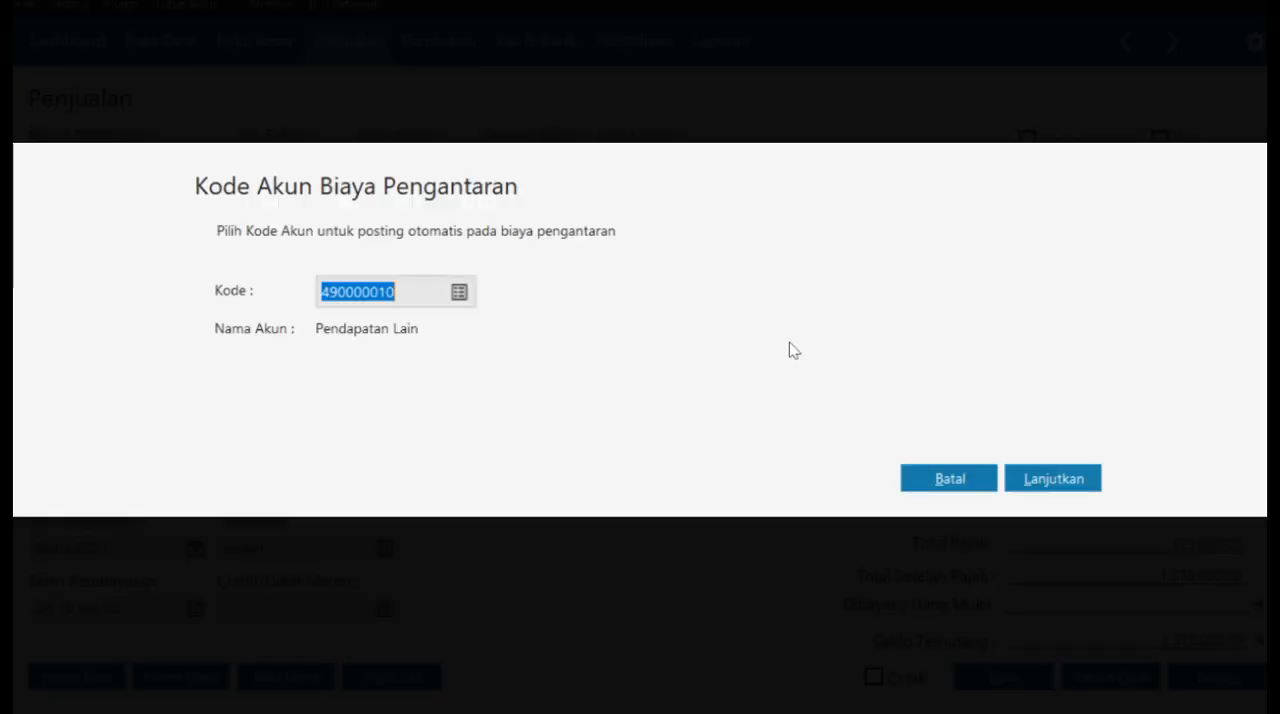
click(949, 478)
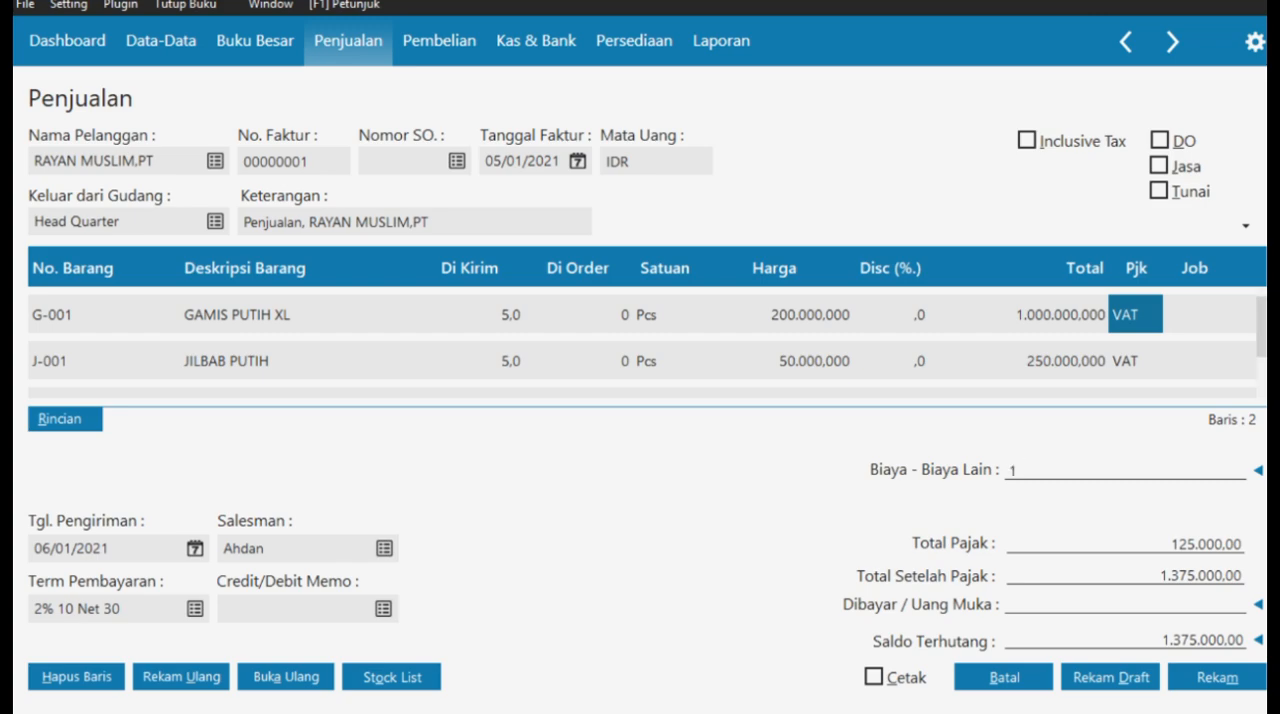
click(1259, 605)
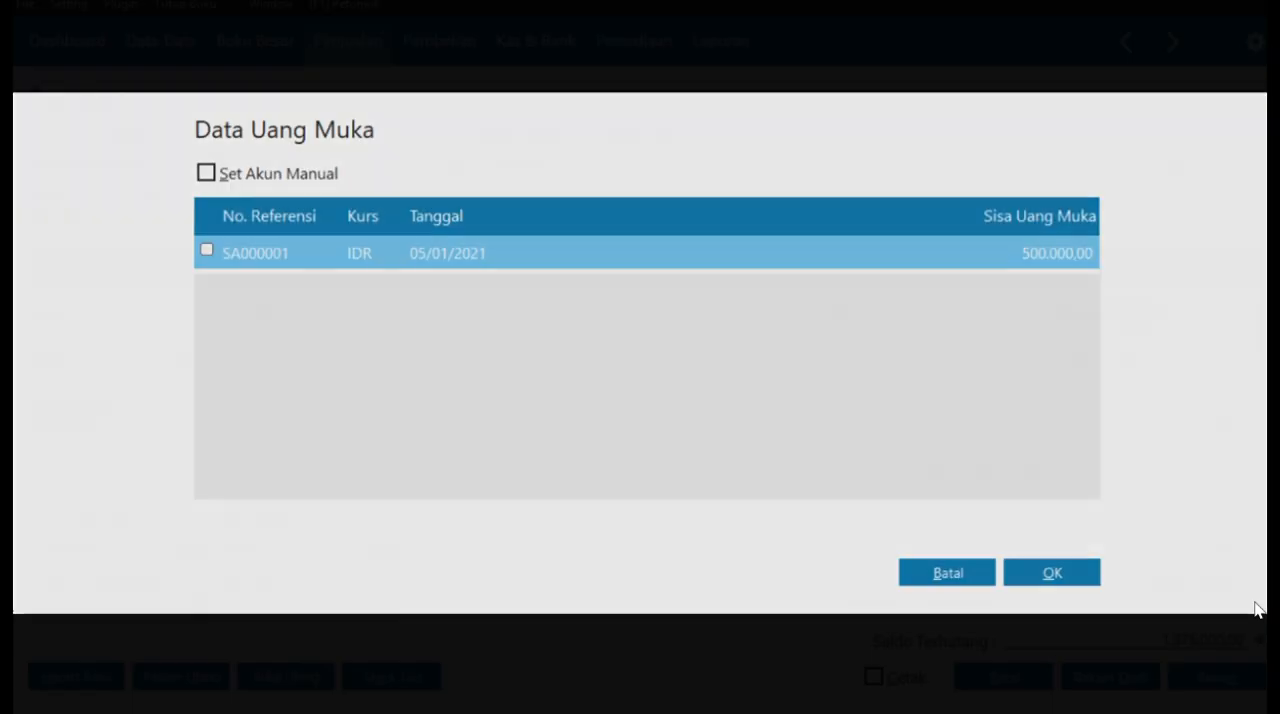
click(204, 252)
click(1066, 574)
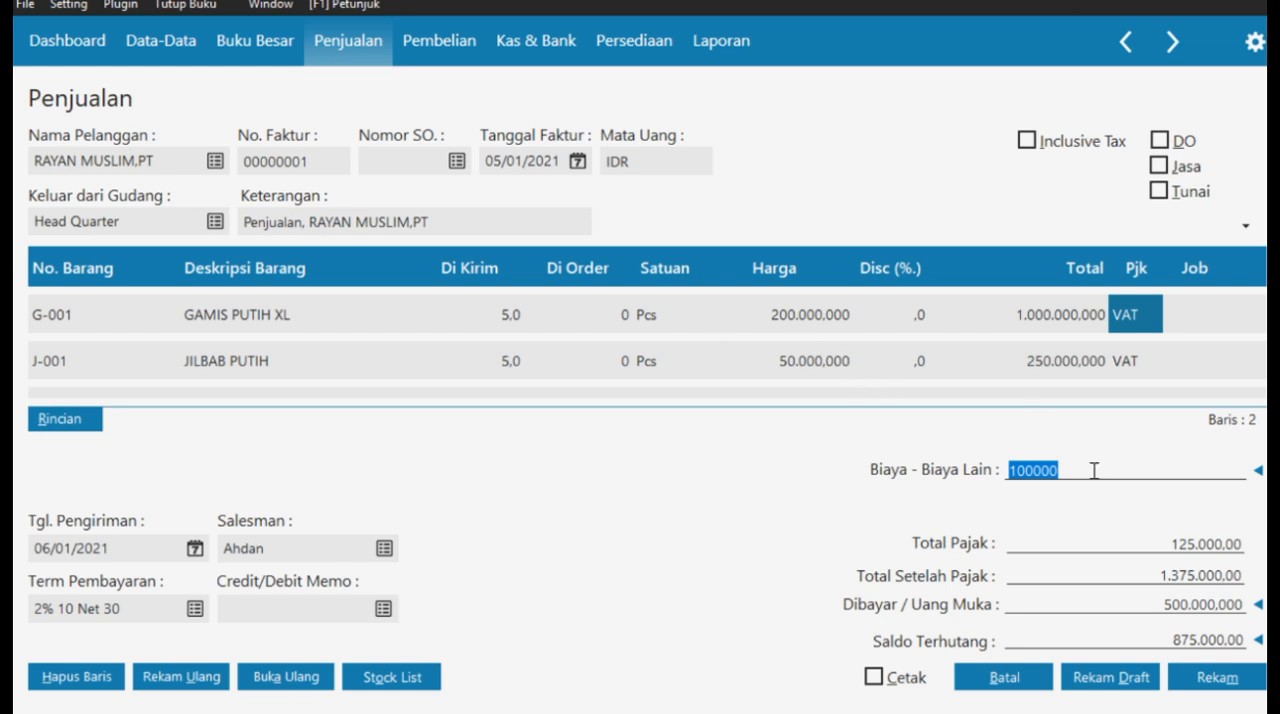
key(Return)
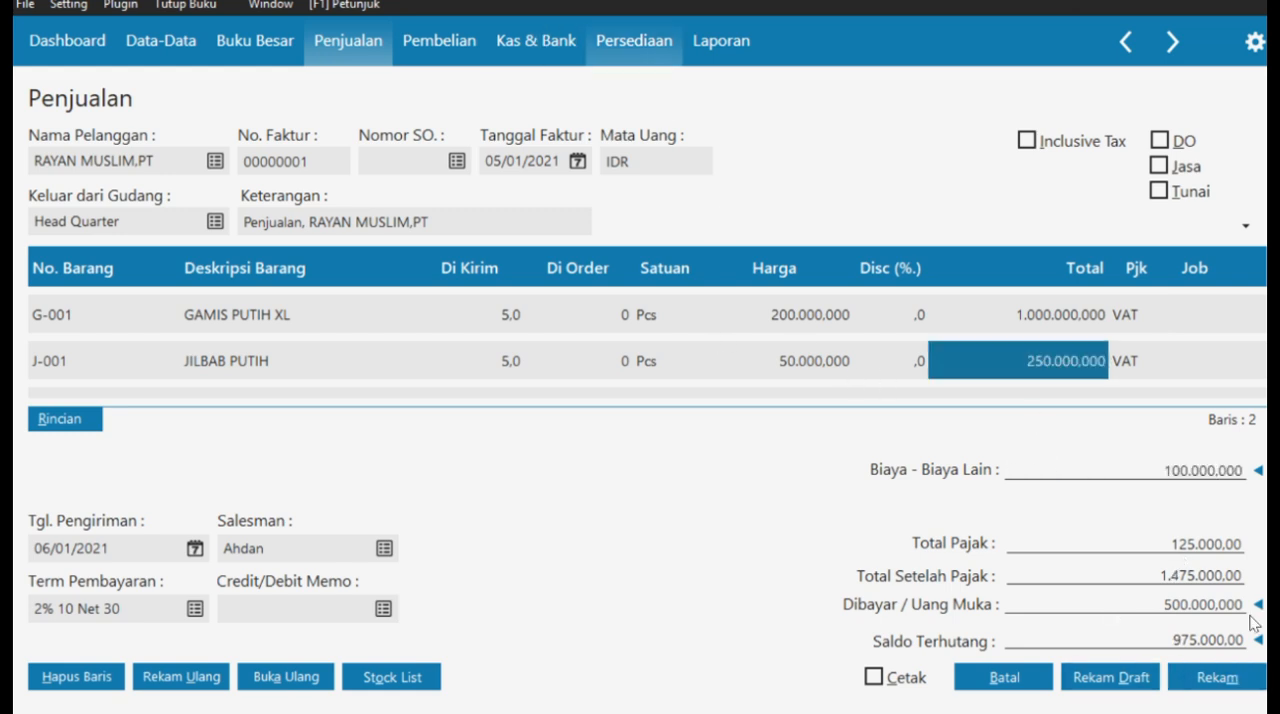
- Record the sales invoice for RAYAN MUSLIM,PT and close the sales invoice list
click(1202, 670)
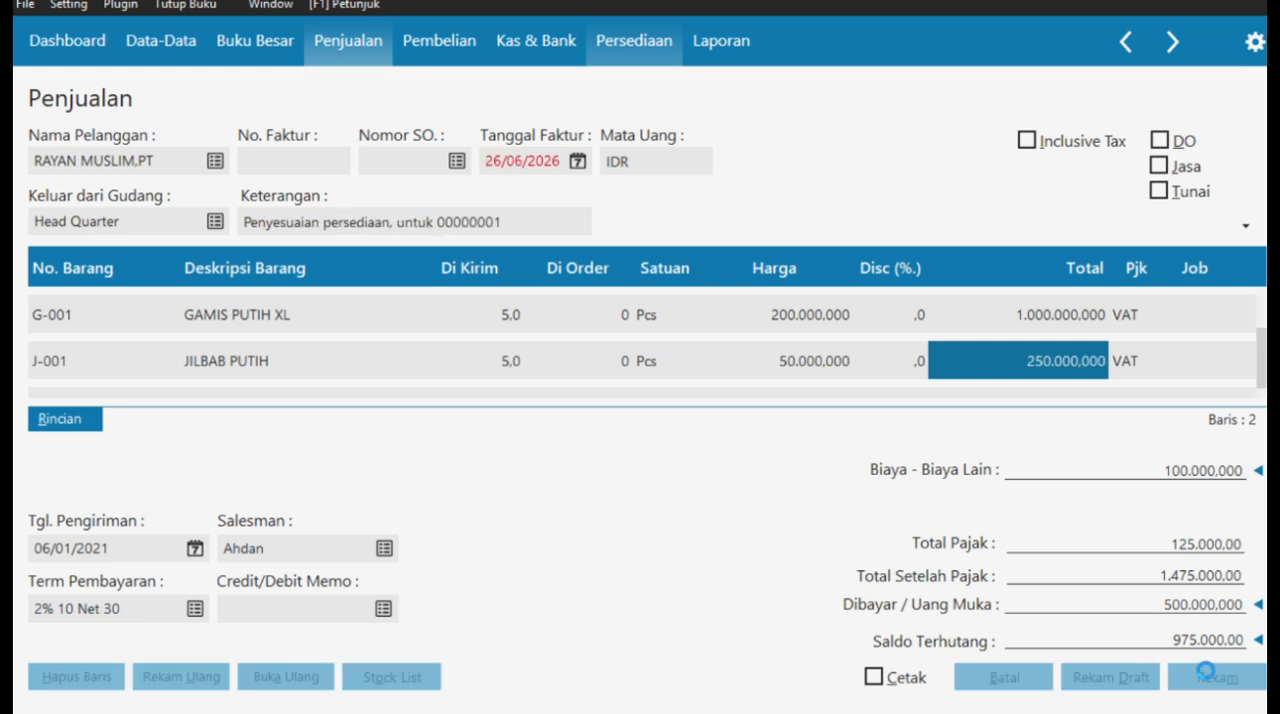
click(1025, 678)
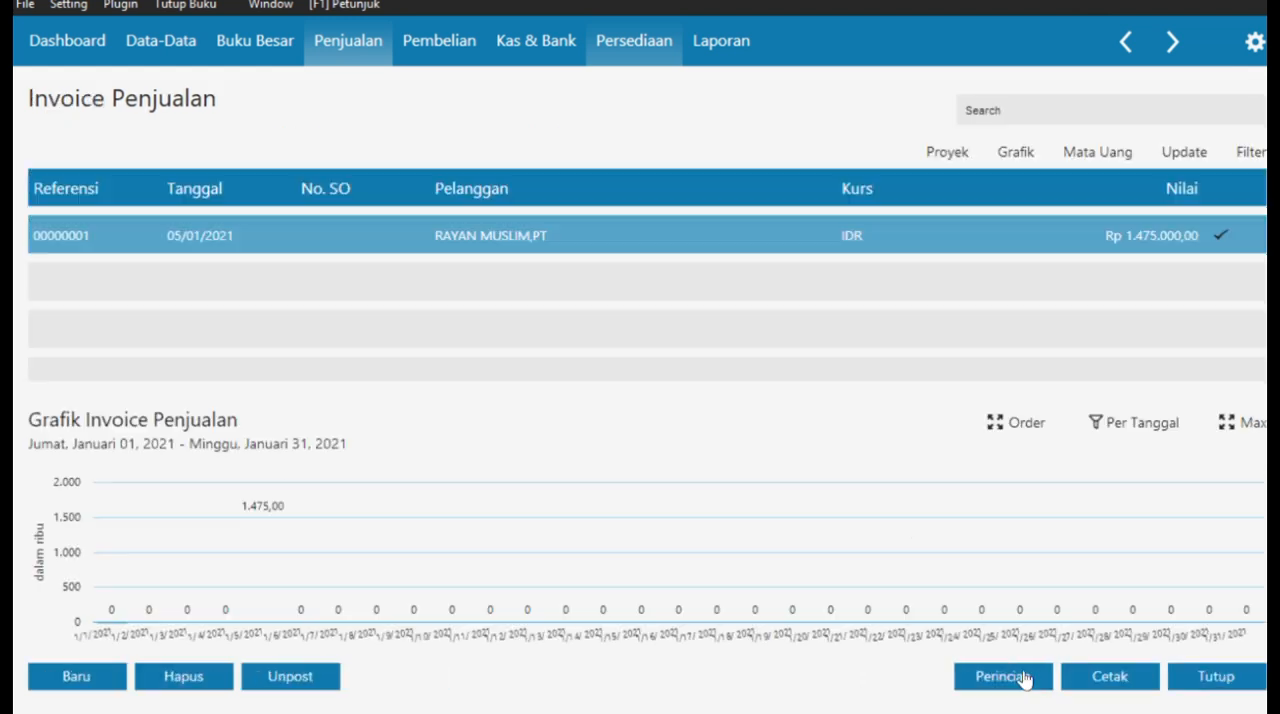
click(1208, 682)
- Switch to the case PDF in the browser and read transaction document No. 7 (Biaya bensin, parkir & tol)
key(super+Tab)
click(1000, 170)
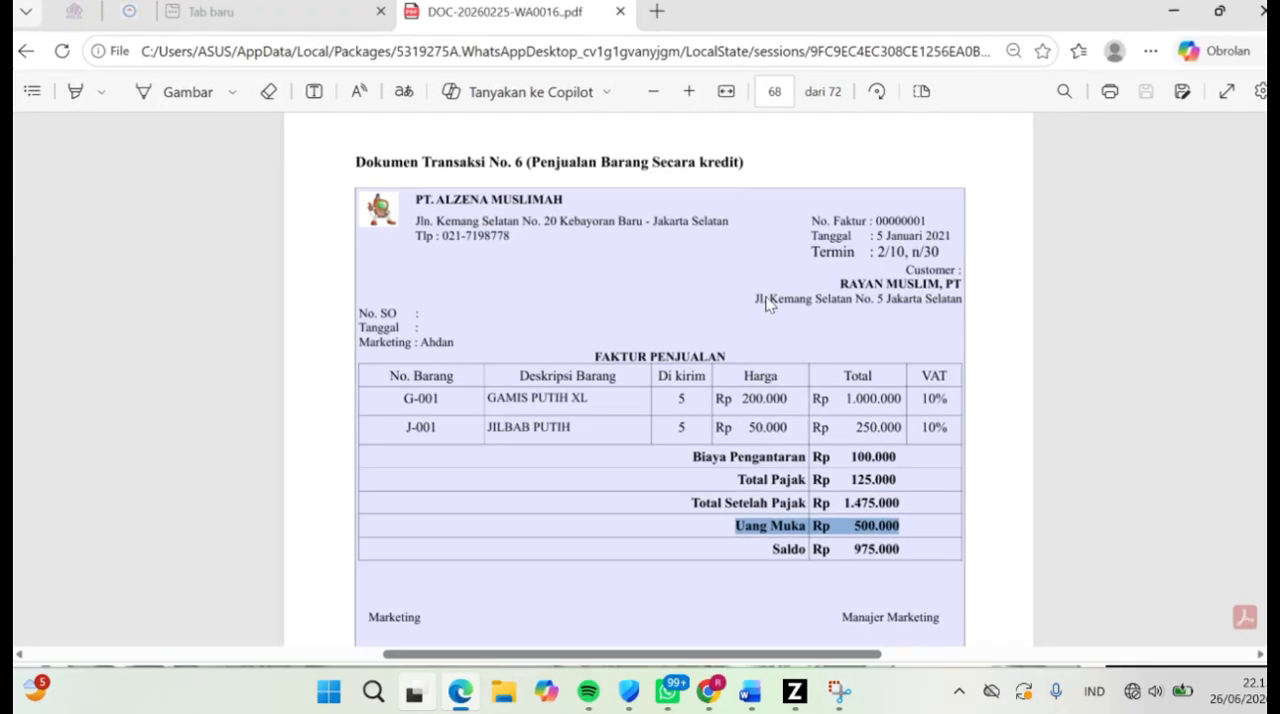
scroll(632, 427, down, 5)
drag(524, 223, 714, 226)
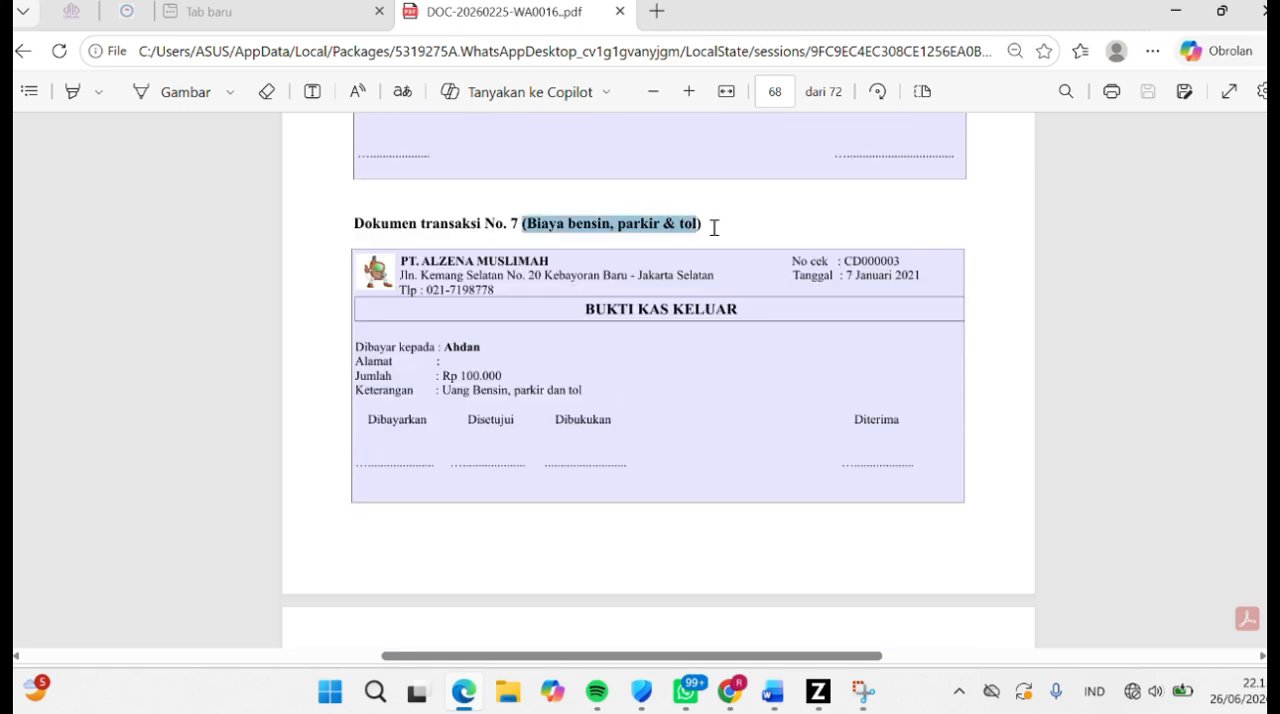
- Switch back to Zahir and create a new Kas Keluar entry with Kas Kecil as the cash account
click(820, 696)
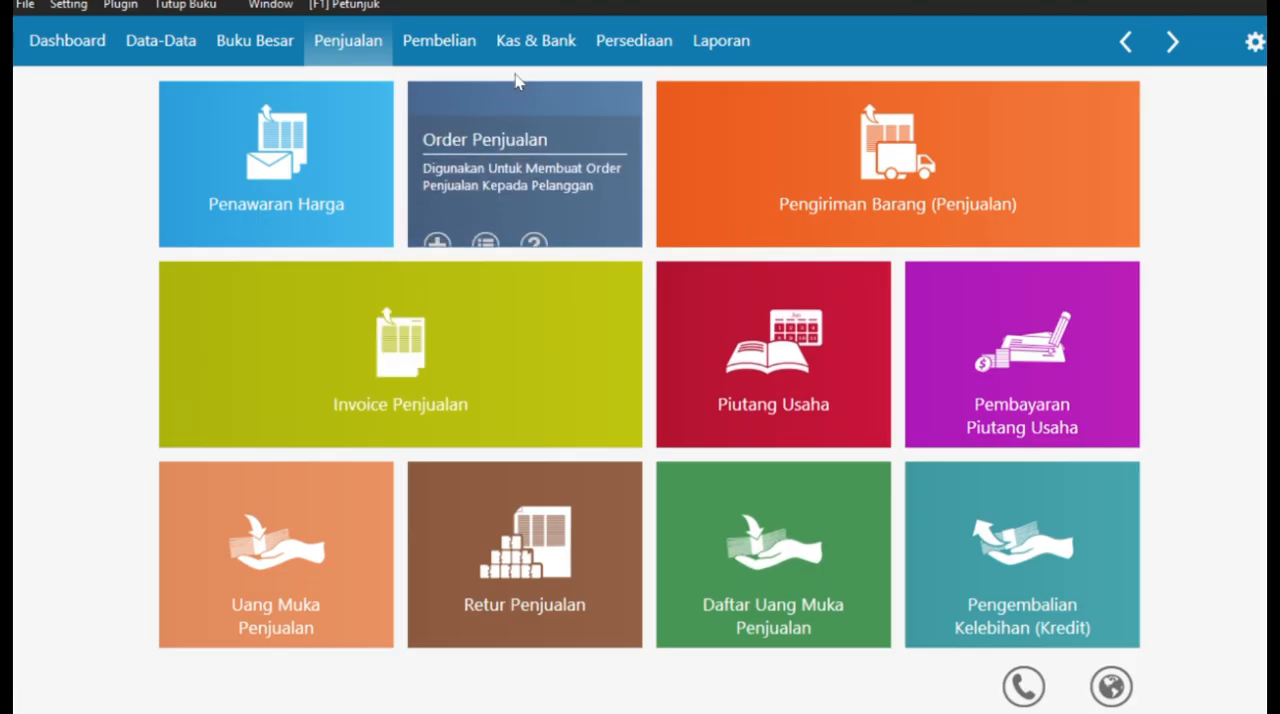
click(514, 58)
click(294, 286)
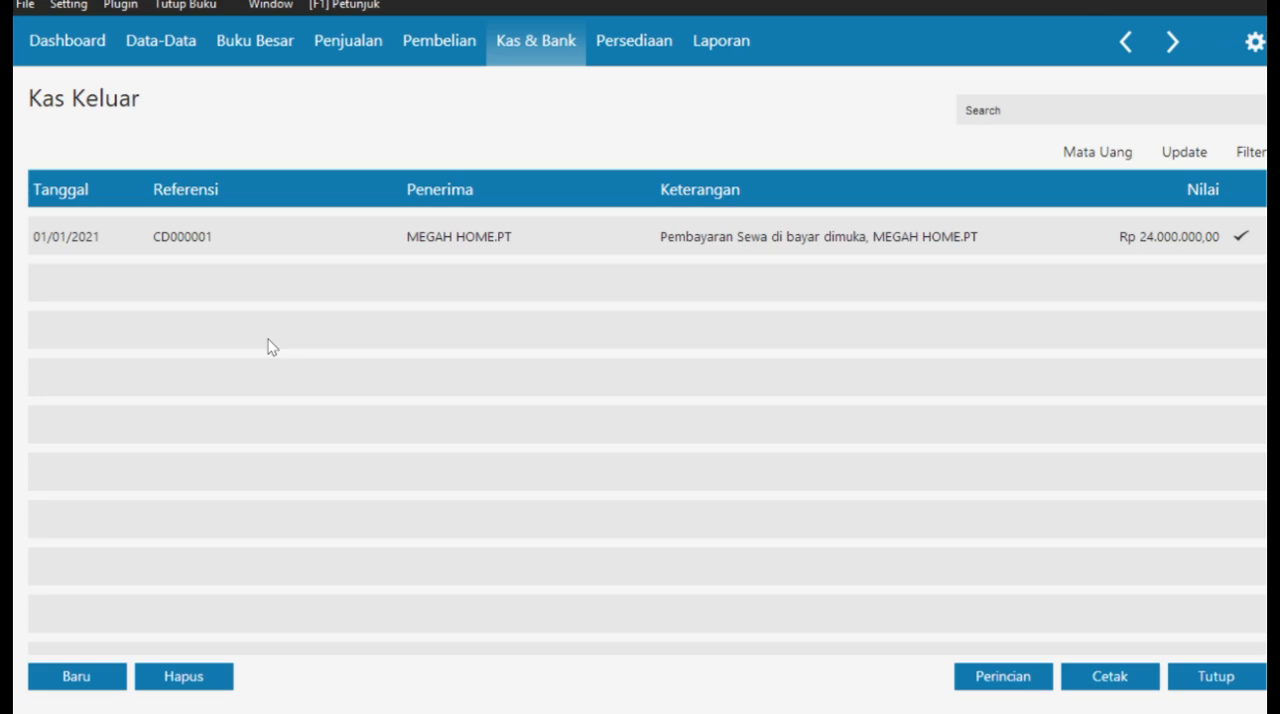
click(92, 676)
click(436, 150)
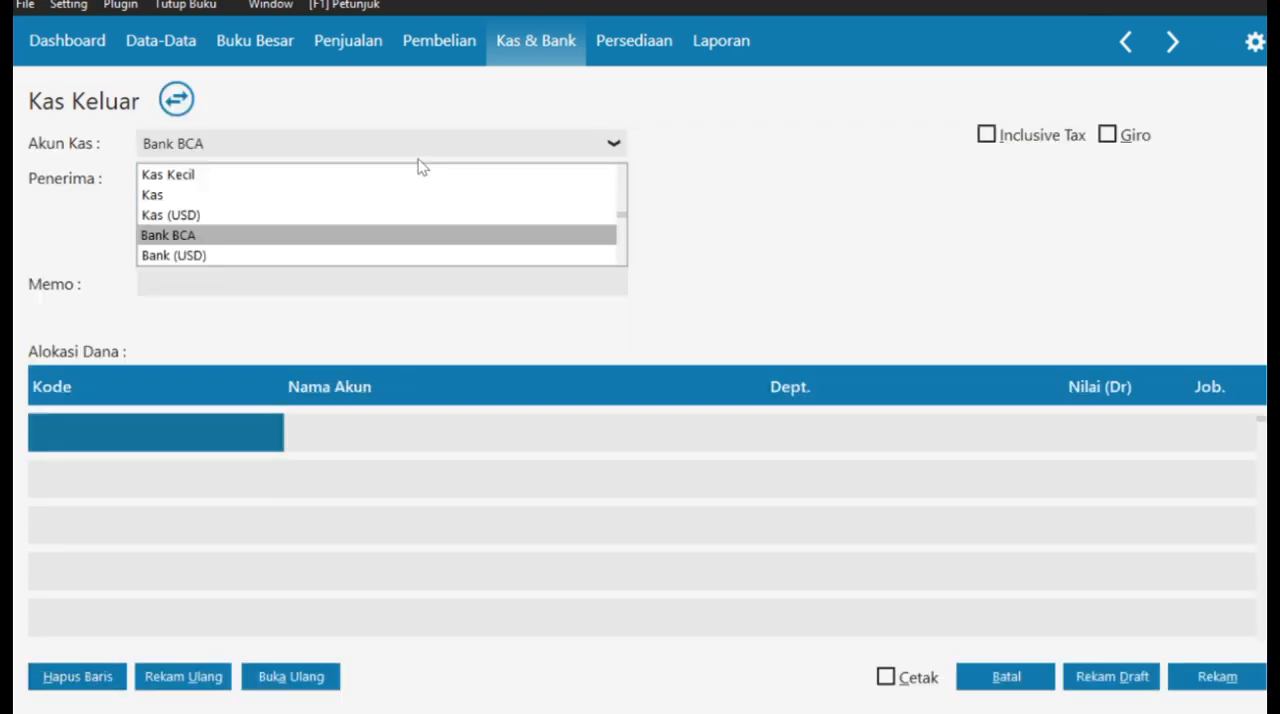
click(419, 172)
- Select employee E-001 as the recipient of the cash payment and set its date to 07/01/2021
click(350, 177)
scroll(355, 216, down, 5)
click(395, 450)
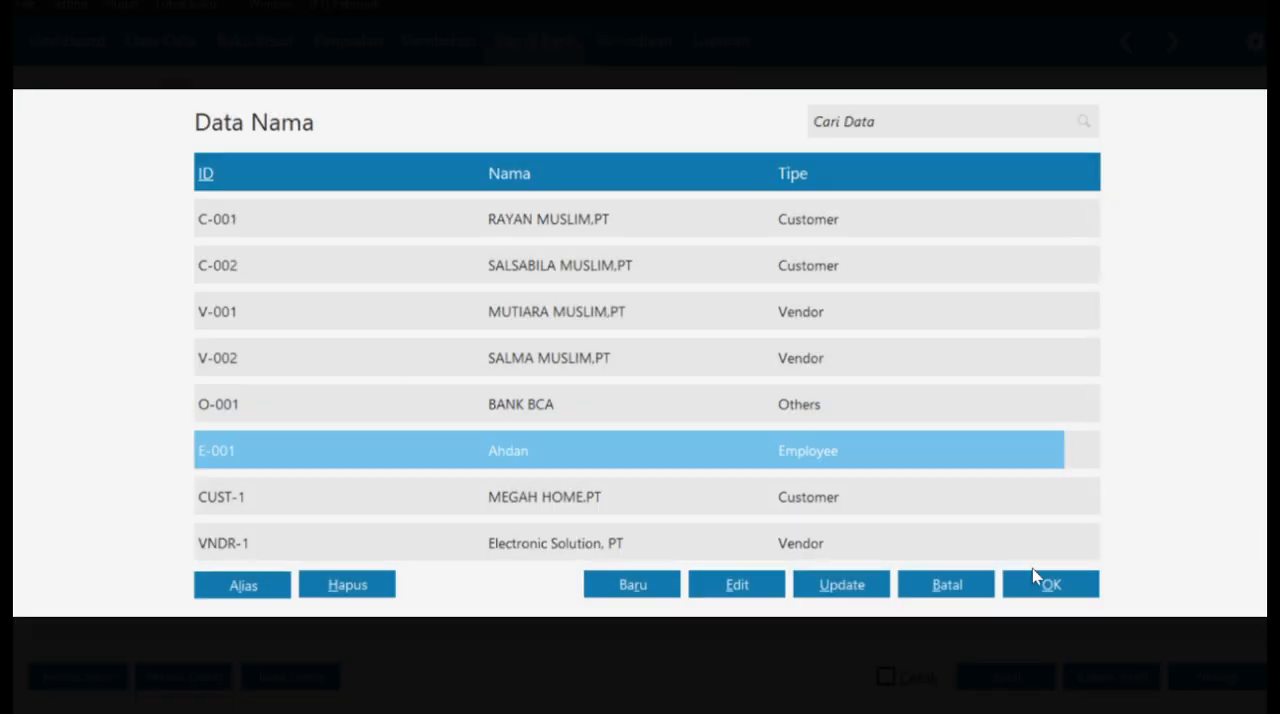
click(1050, 584)
click(613, 212)
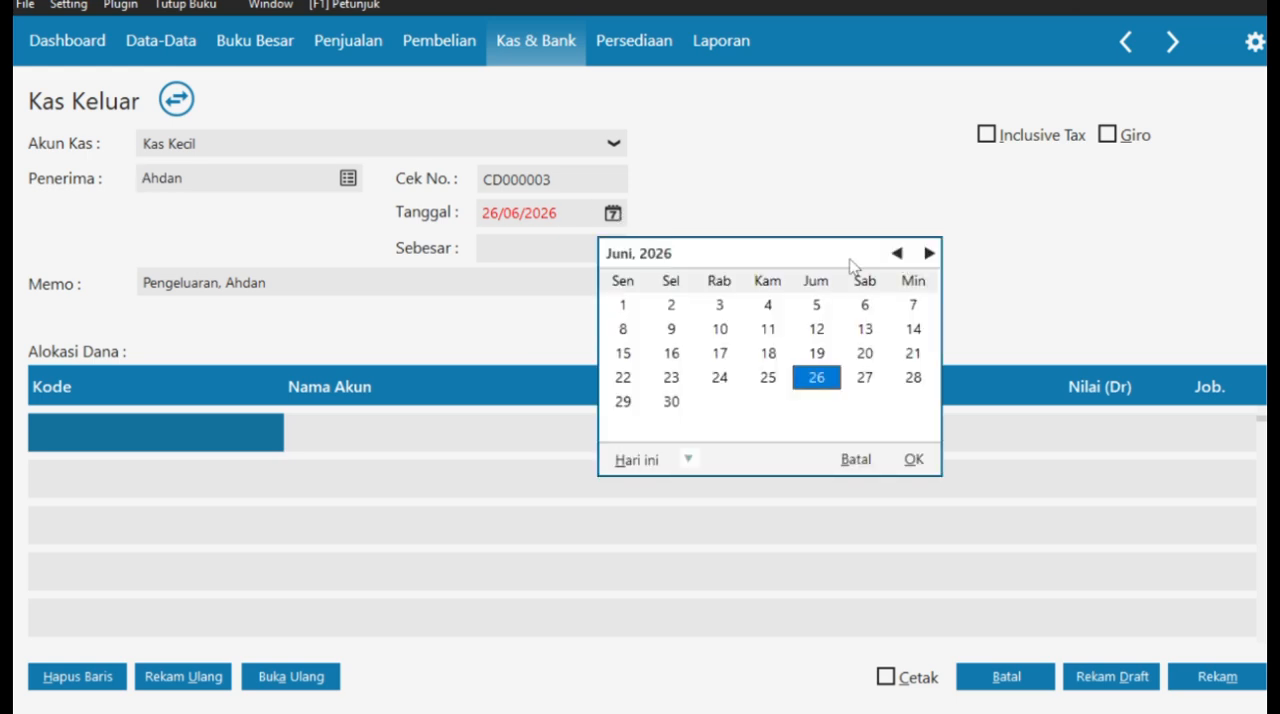
click(855, 459)
text(07/01/2021)
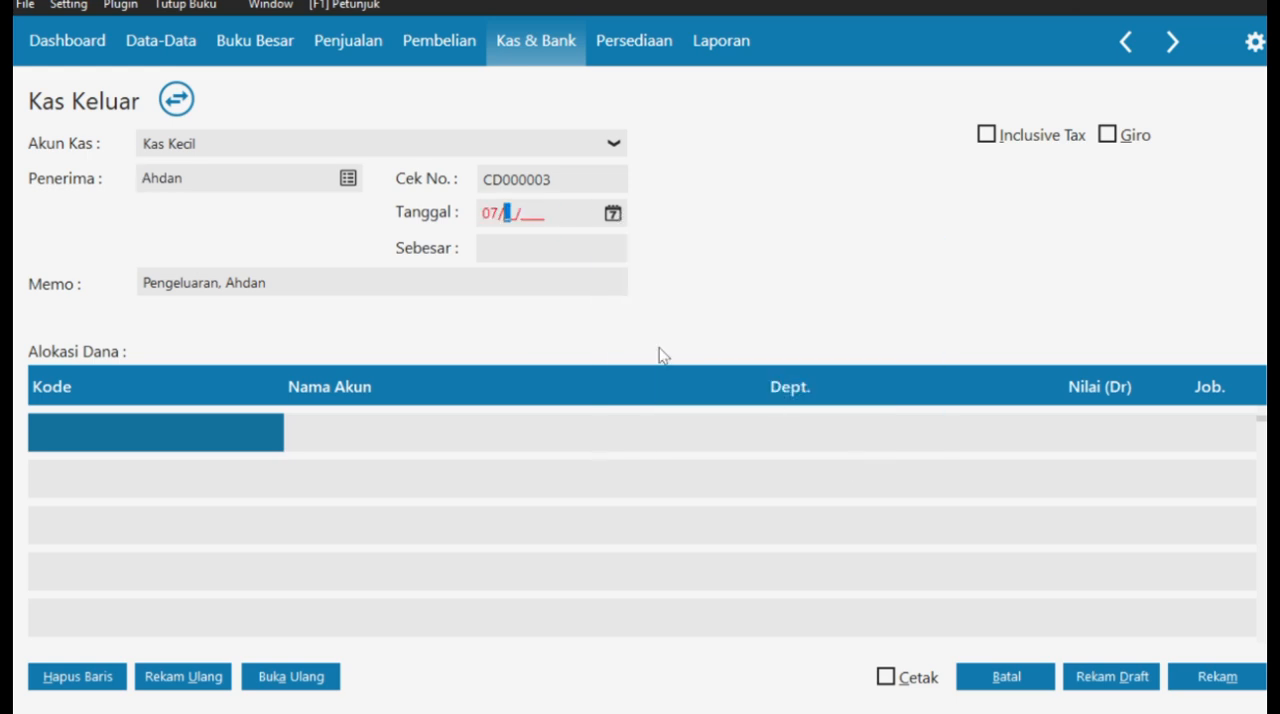
- From the allocation line's account list, open the Beban Listrik account for editing and remove the word Listrik from its name
double_click(148, 438)
scroll(812, 470, down, 20)
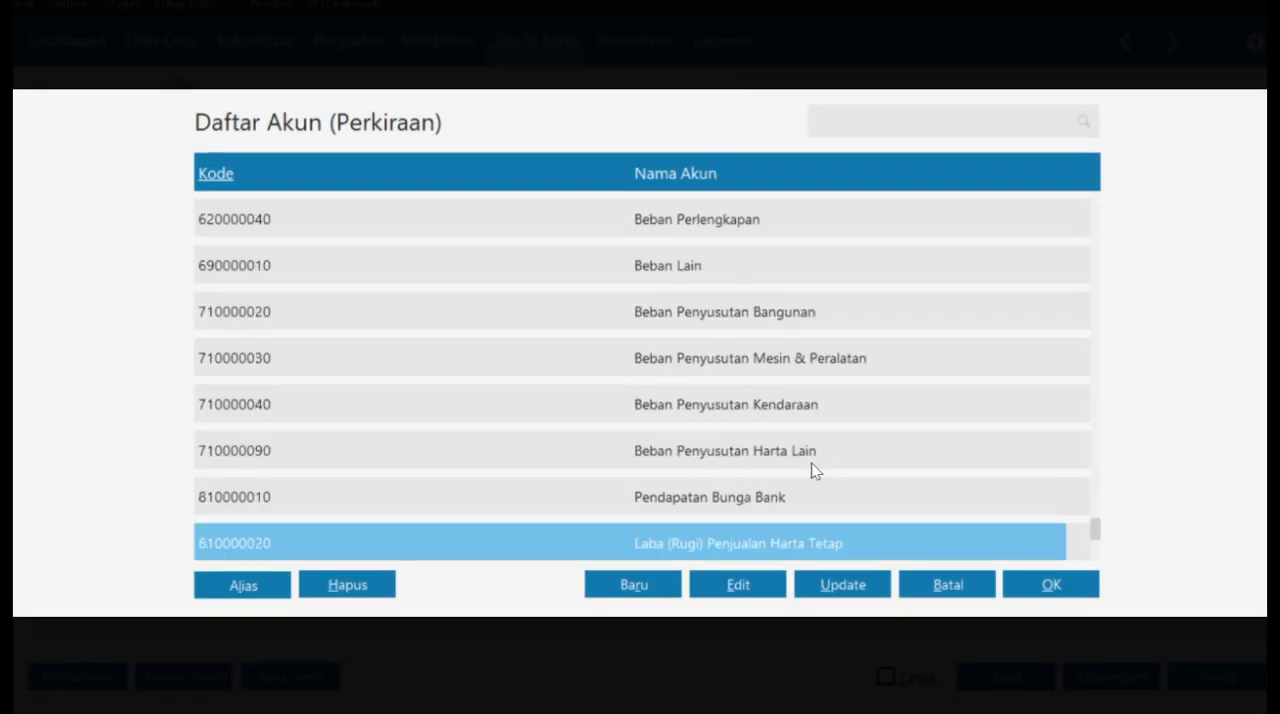
scroll(819, 428, down, 3)
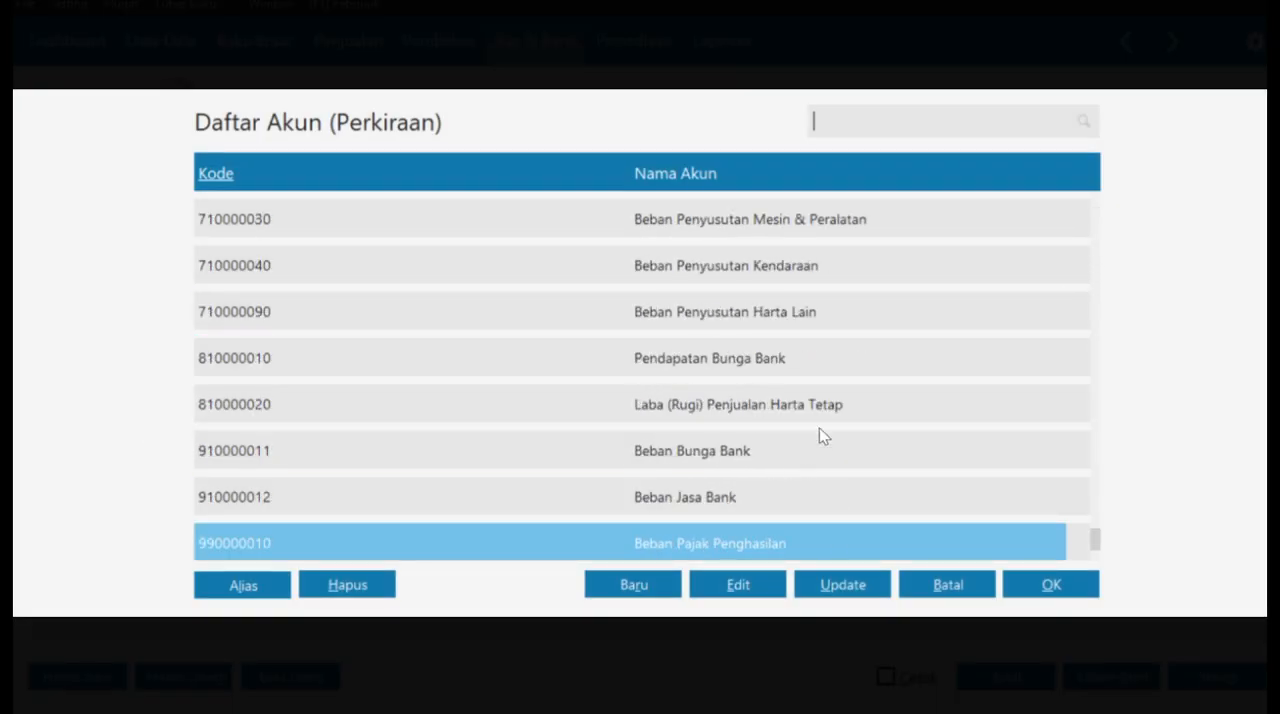
scroll(819, 428, up, 15)
click(738, 585)
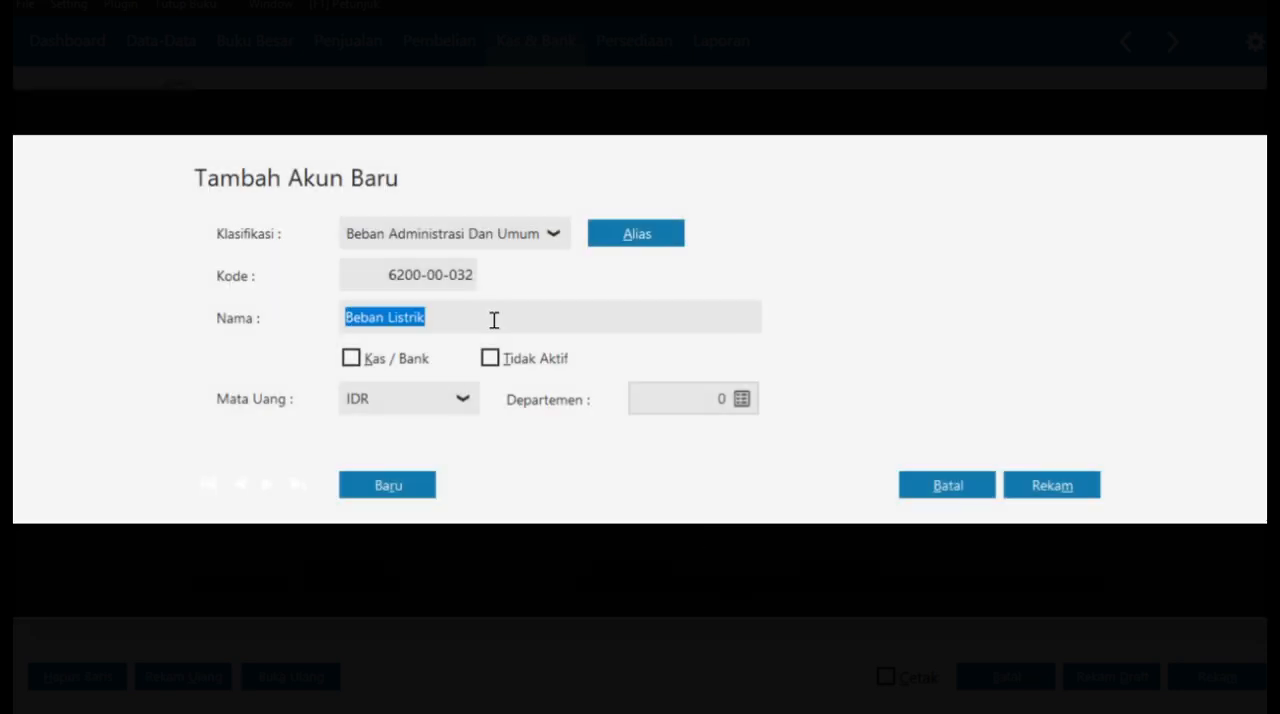
key(End)
key(ctrl+shift+Left)
key(BackSpace)
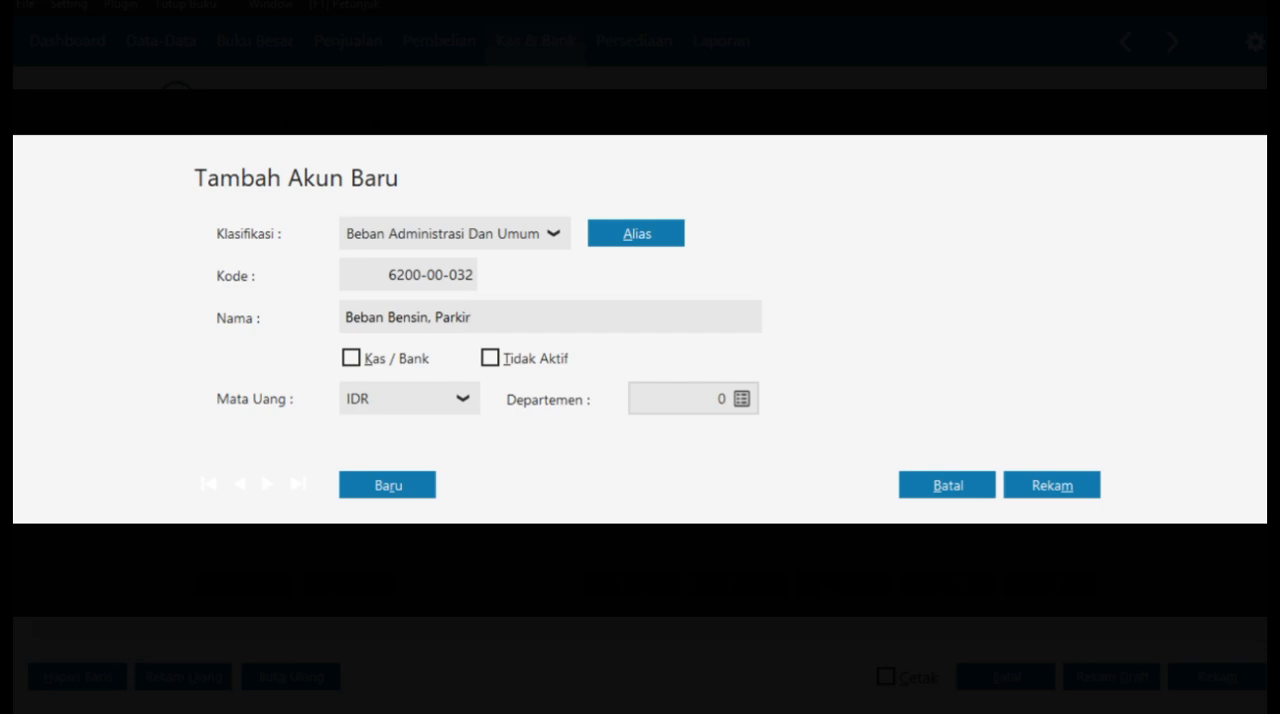
- Name the account Beban Bensin, Parkir & tol, save it and use it for the cash payment's allocation line
text(Bensin, Parkir & tol)
click(1058, 485)
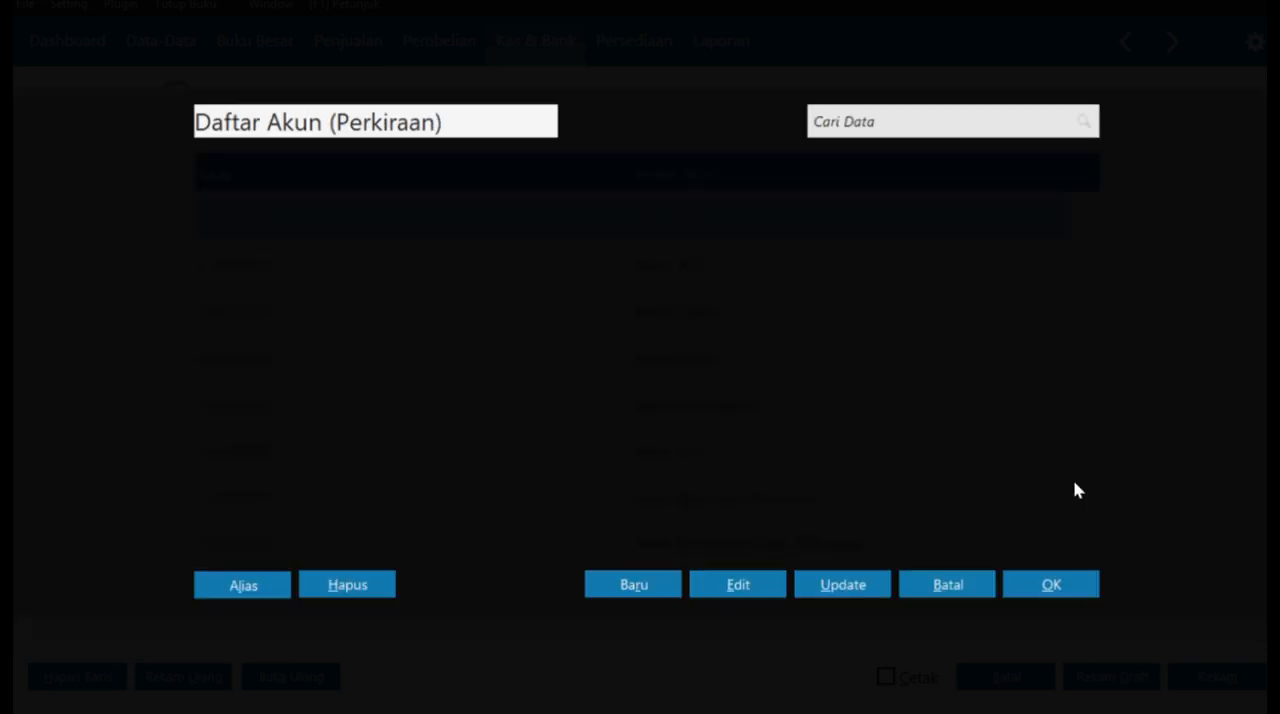
click(1024, 588)
- Allocate Rp 100.000 to the account, fill in the payment total, record the Kas Keluar entry and close the form and its list
click(1071, 447)
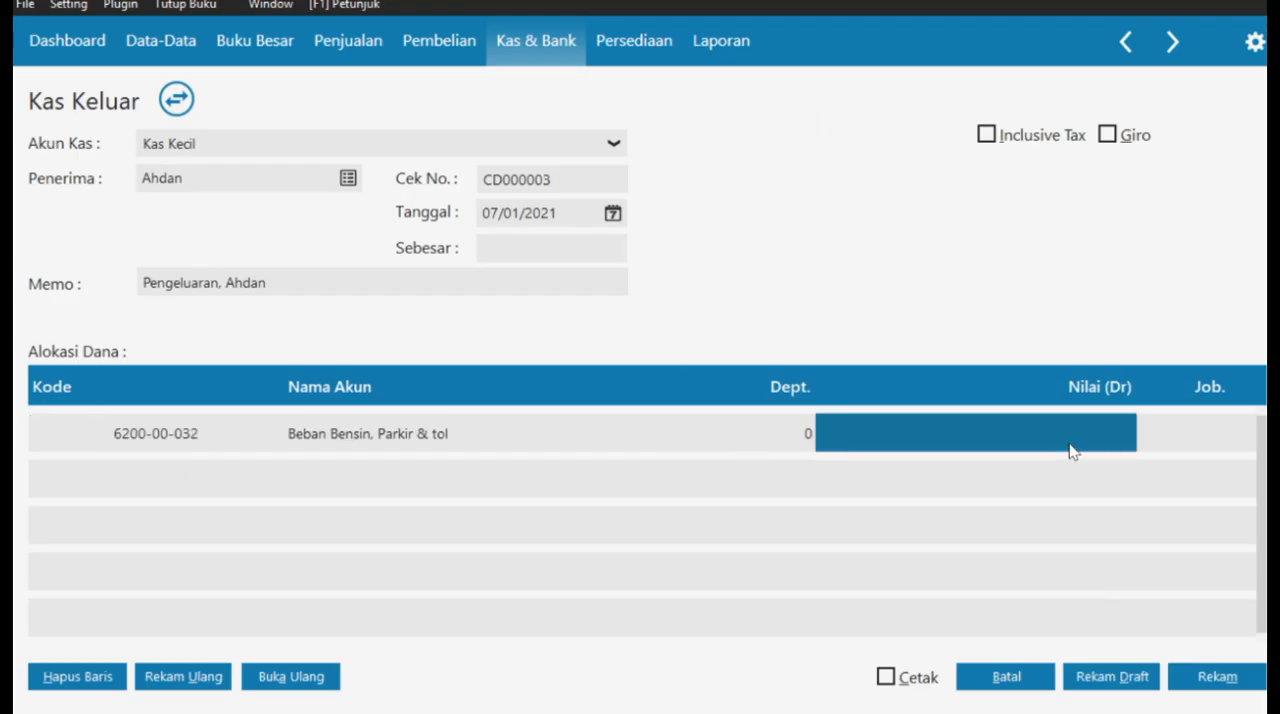
text(100.000)
key(Return)
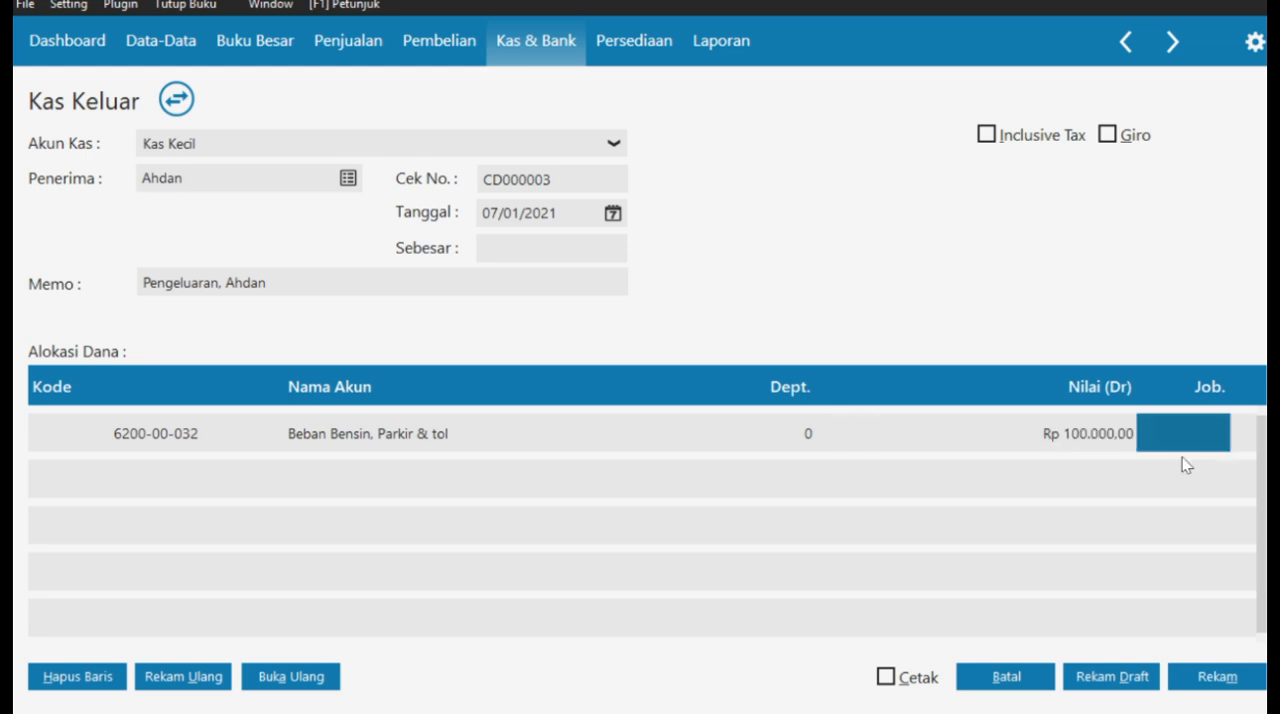
click(523, 257)
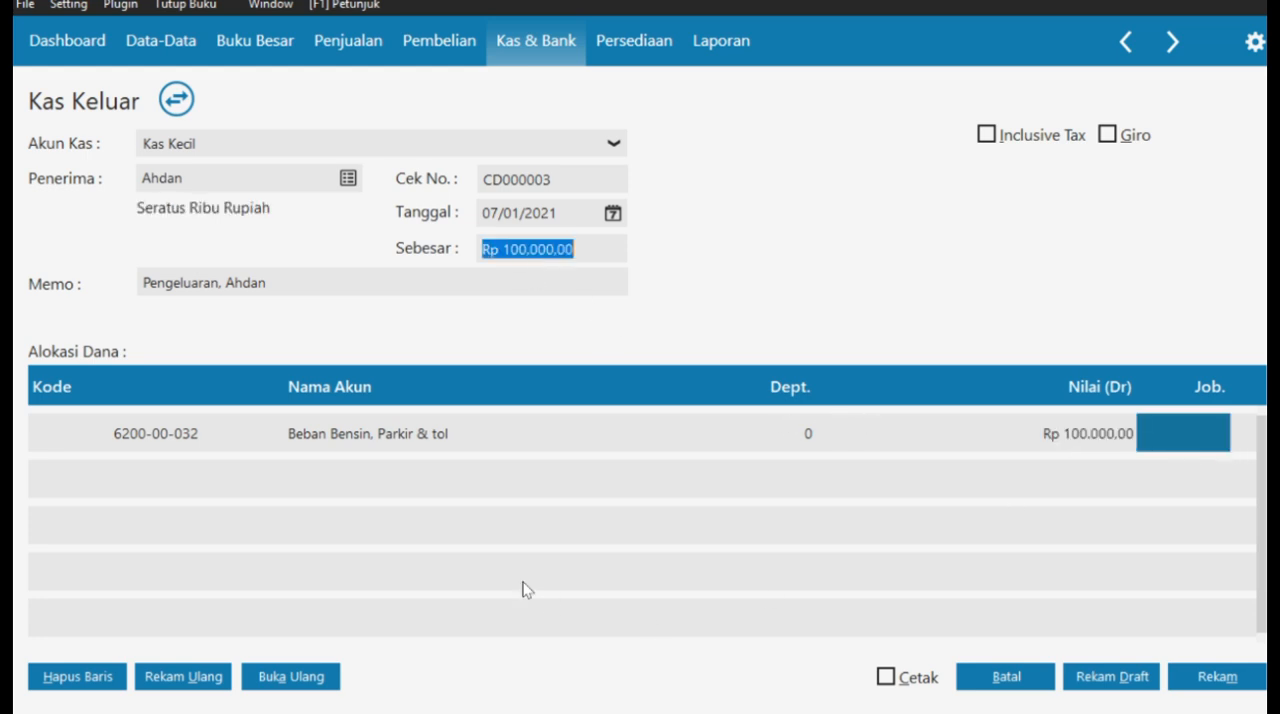
click(1233, 680)
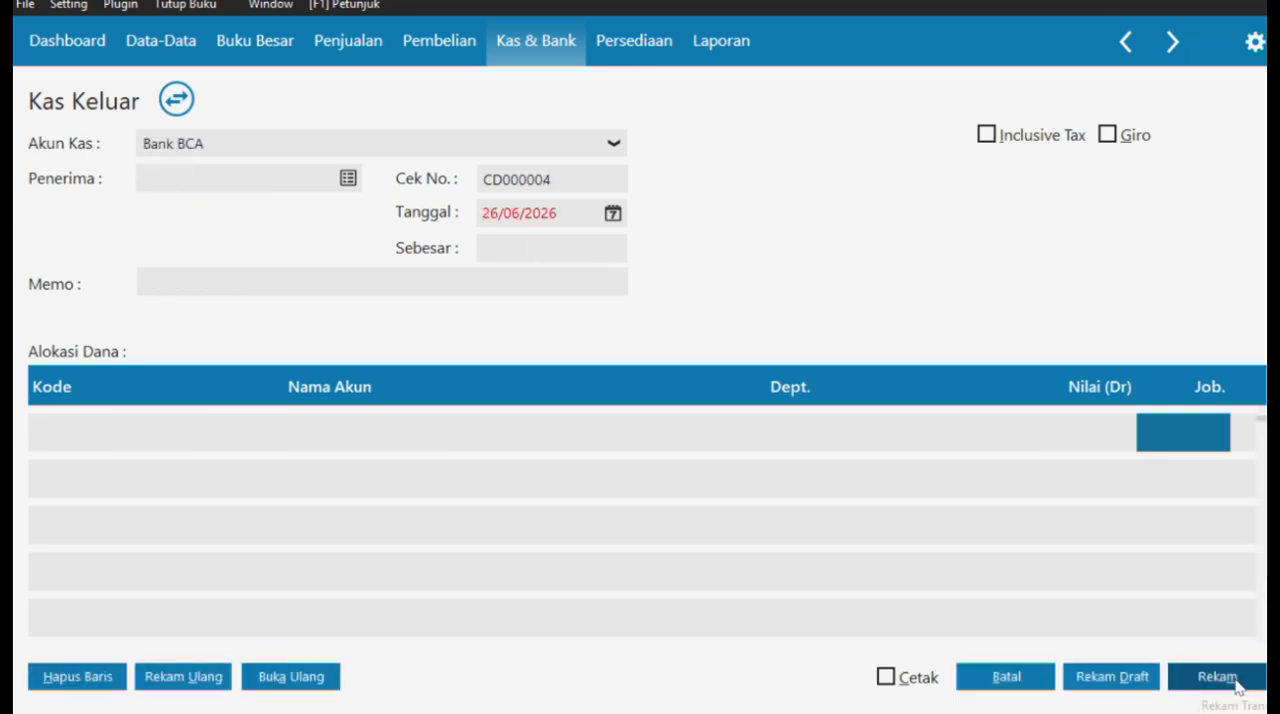
click(1040, 679)
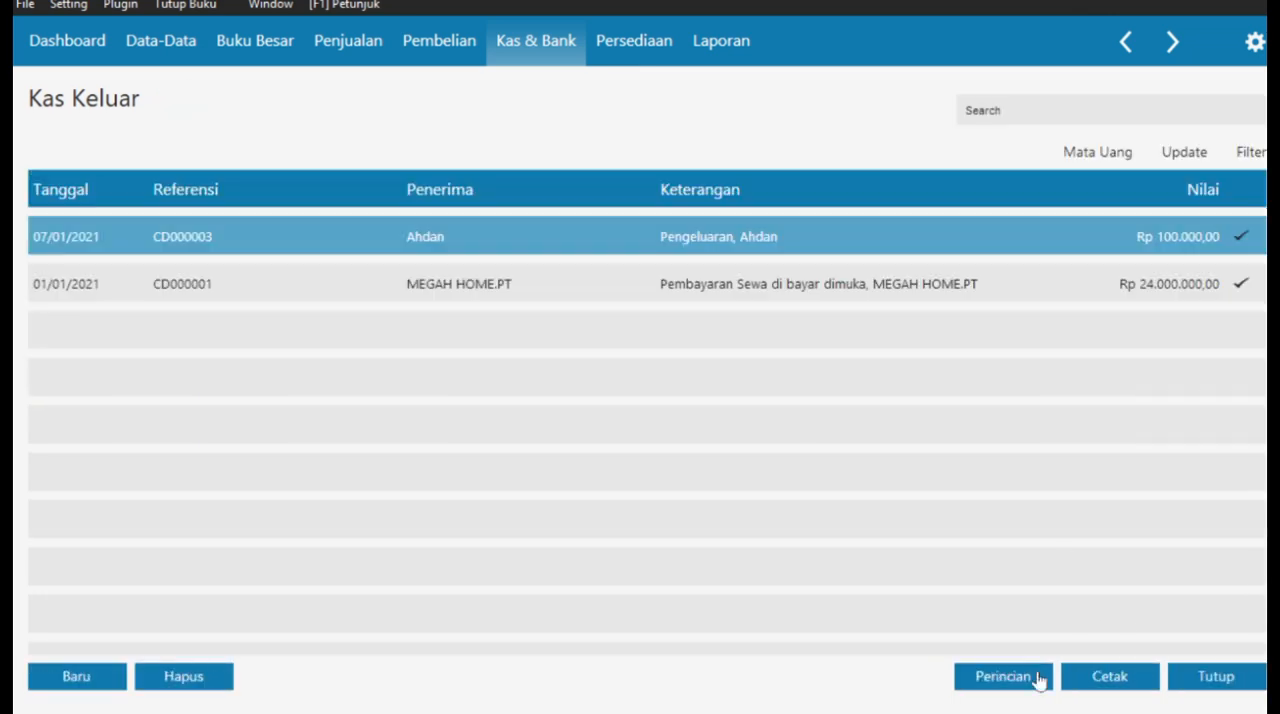
click(1224, 675)
- Switch to the case PDF in the browser and read transaction document No. 8 (Pendapatan Jasa Service)
key(super+Tab)
click(970, 215)
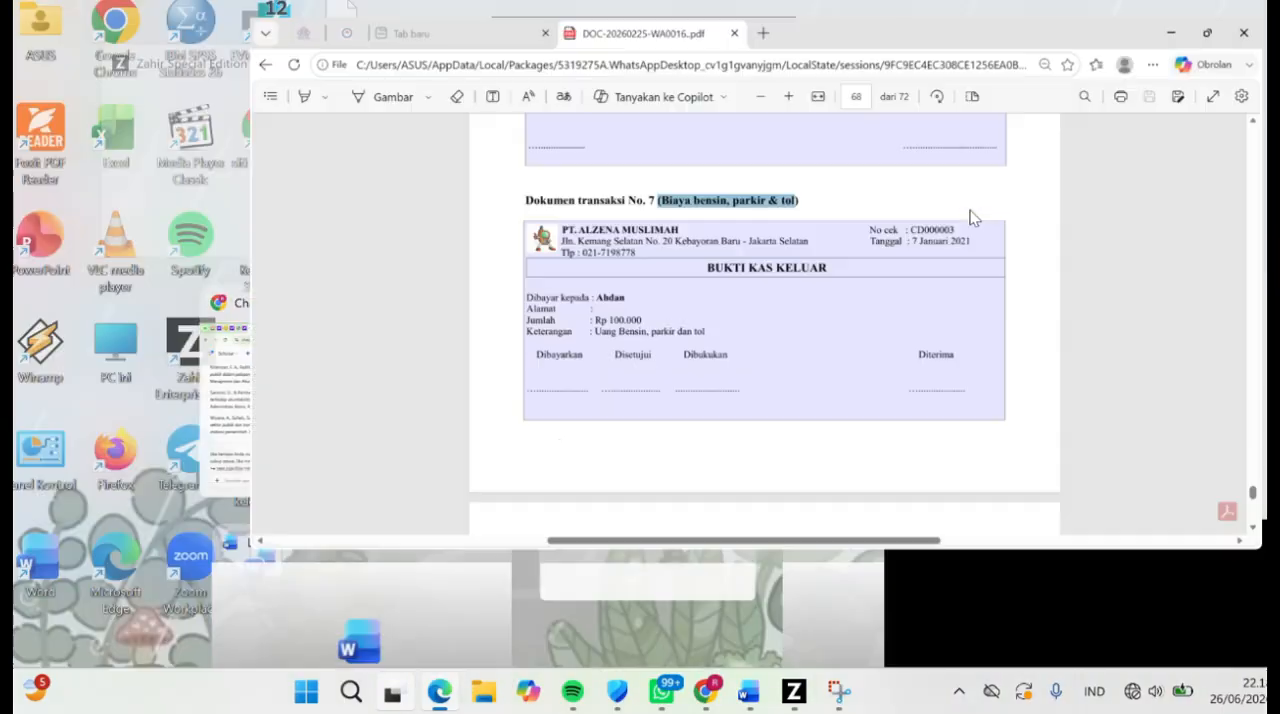
key(super+Tab)
click(338, 158)
scroll(559, 360, down, 5)
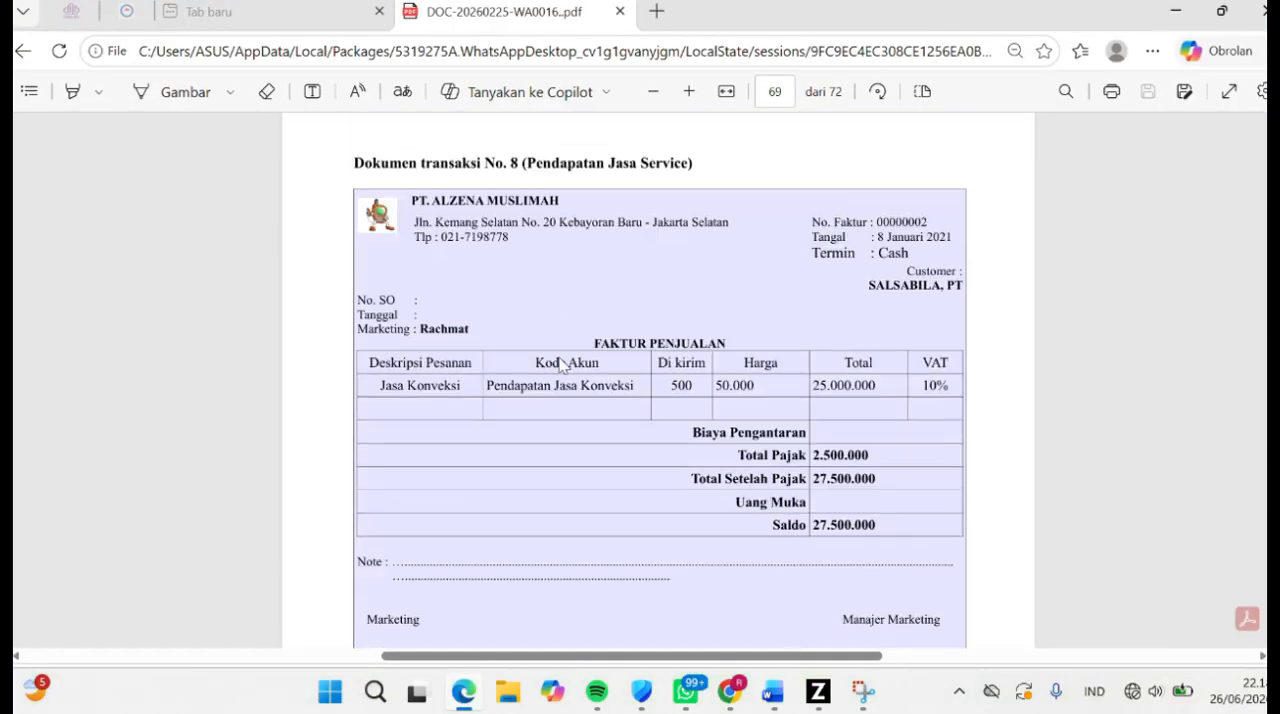
drag(522, 161, 711, 166)
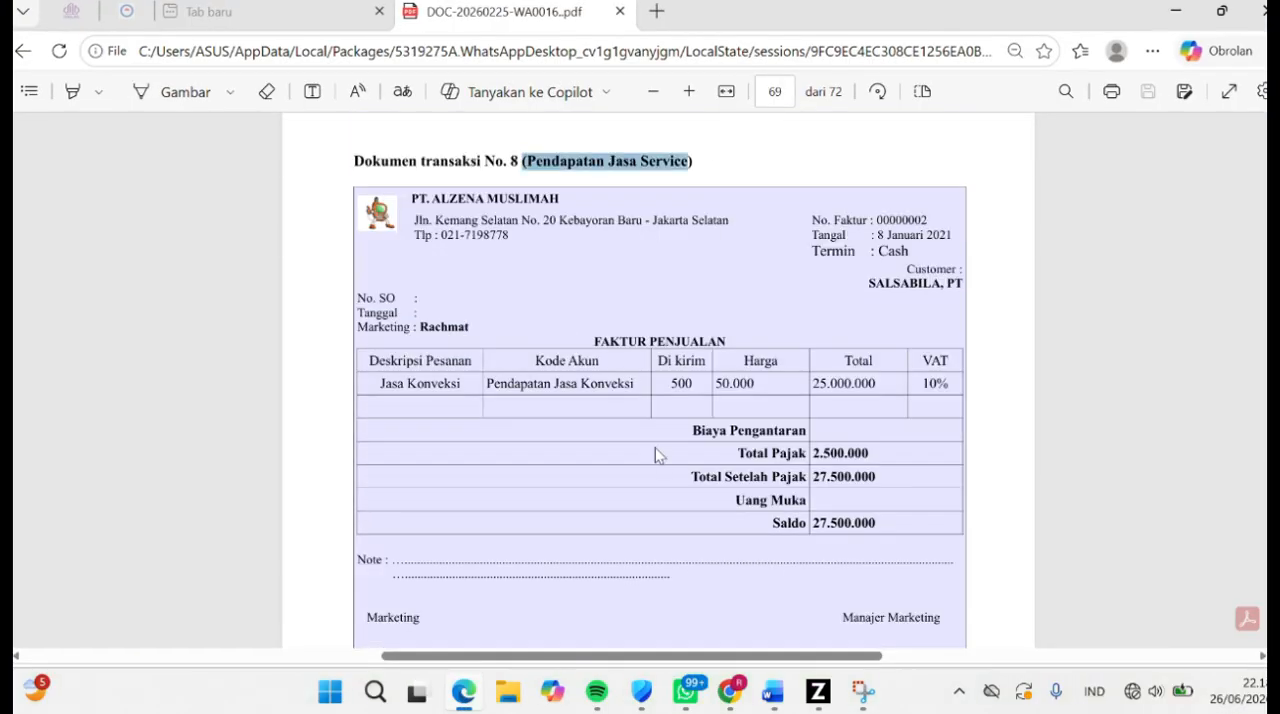
- Switch back to Zahir and create a new sales invoice for customer C-002, SALSABILA MUSLIM,PT, marked as Tunai
click(818, 691)
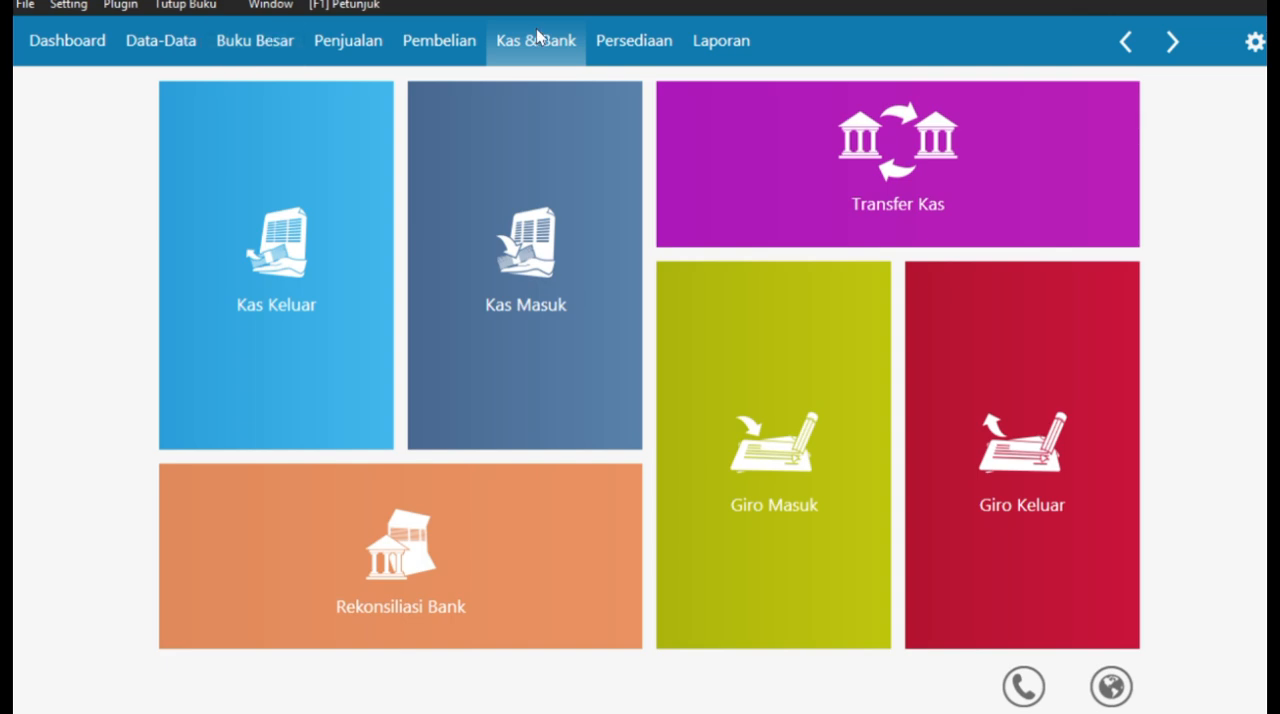
click(348, 40)
click(448, 374)
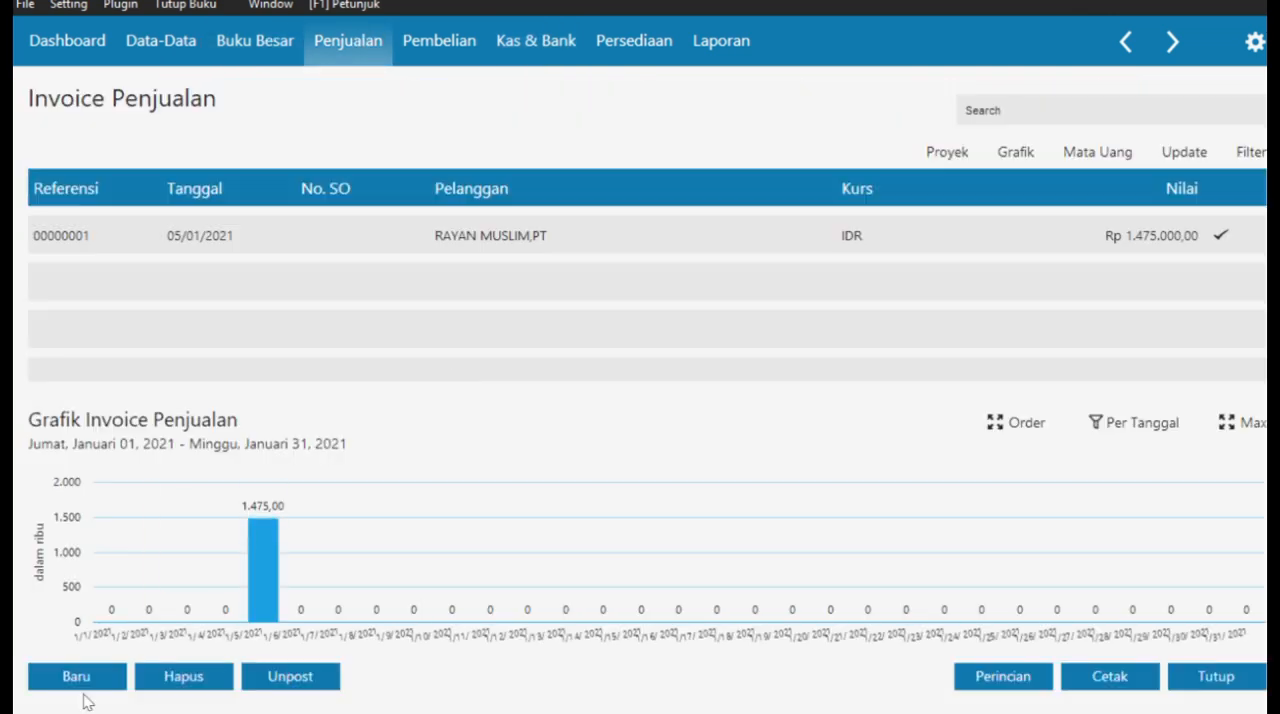
click(79, 678)
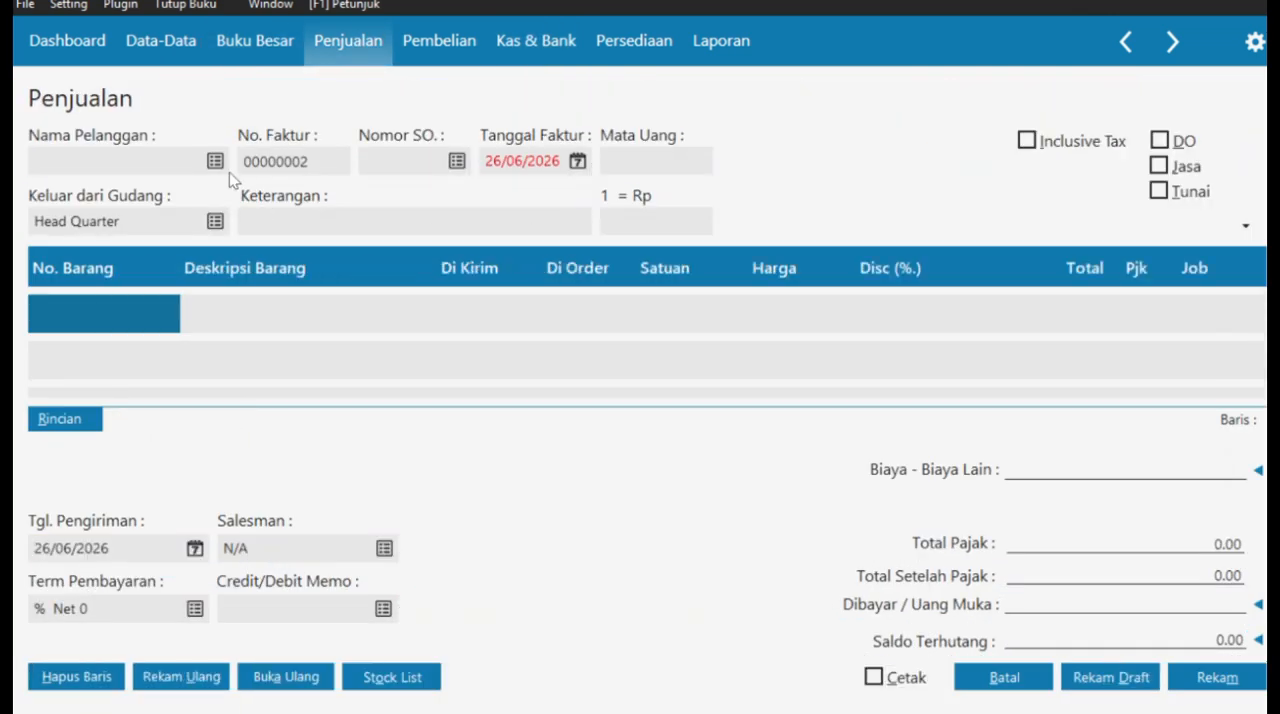
click(216, 162)
click(590, 264)
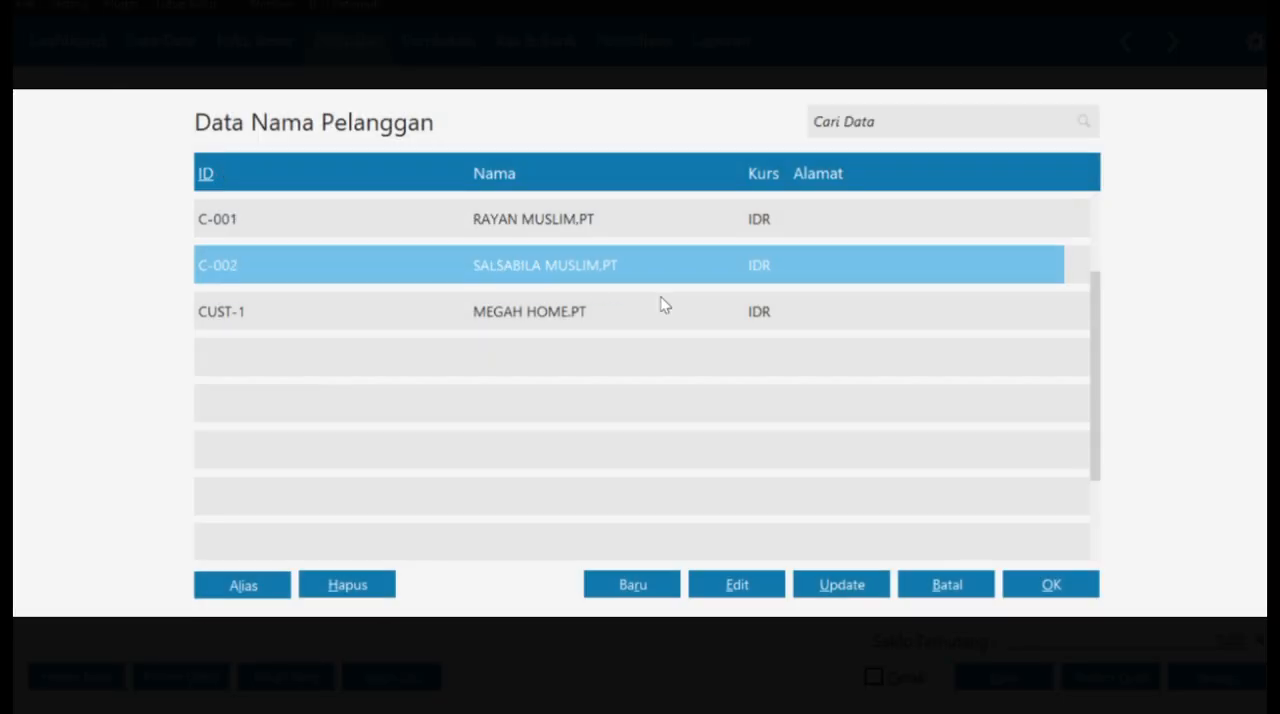
click(1029, 580)
click(1159, 190)
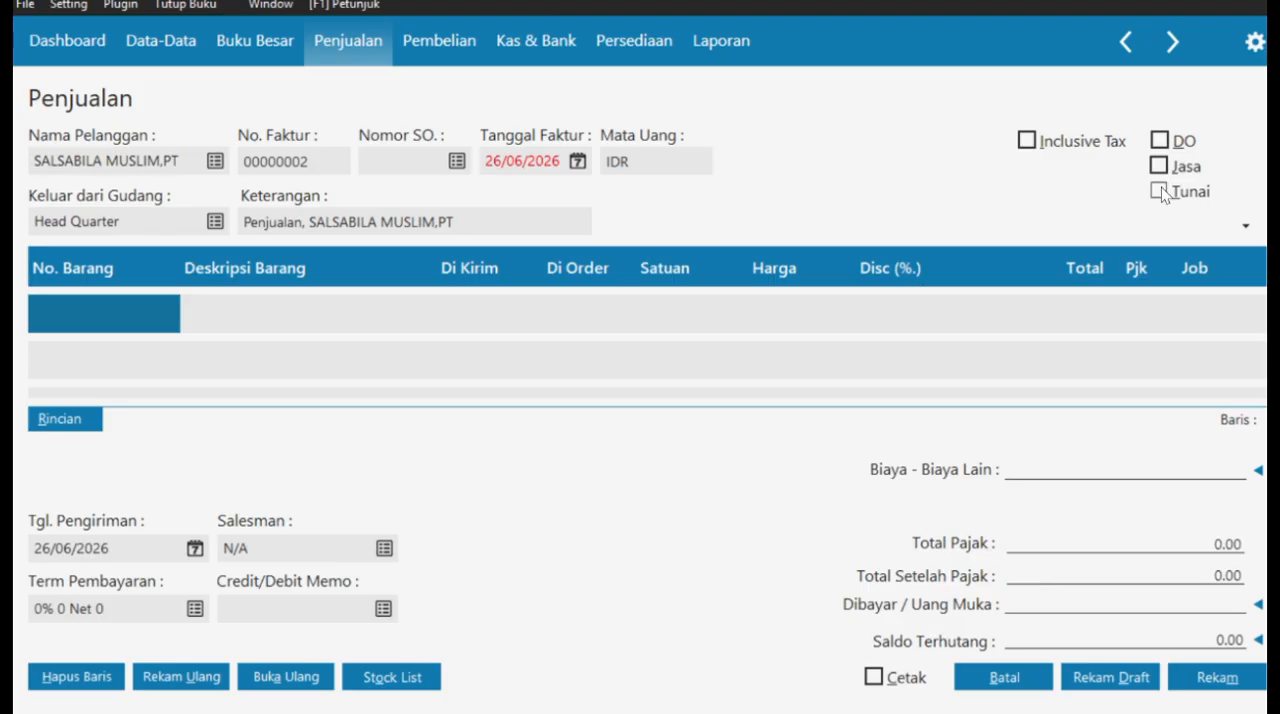
- Set the sales invoice date to 08/01/2021
click(578, 162)
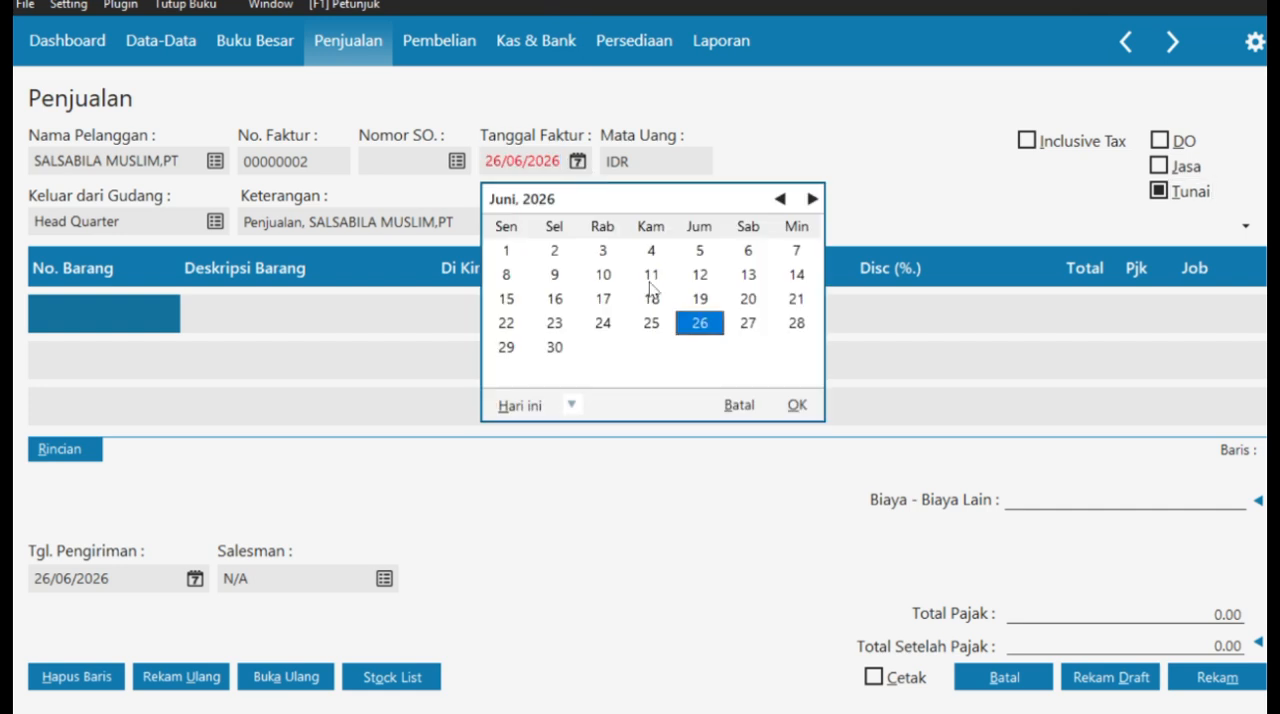
click(739, 405)
text(08012021)
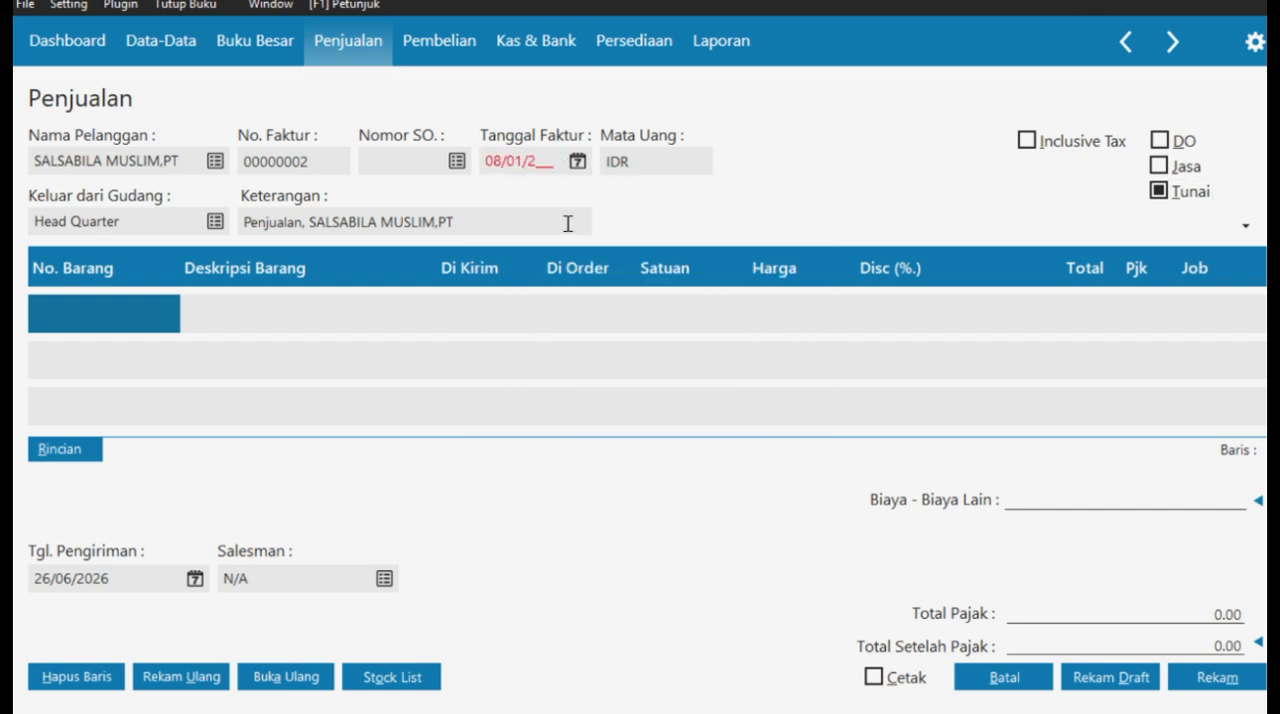
- Change the invoice description to "Pendapatan Jasa Service, SALSABILA MUSLIM,PT"
click(303, 223)
key(BackSpace)
key(BackSpace)
key(BackSpace)
key(BackSpace)
key(BackSpace)
key(BackSpace)
text(dapatan )
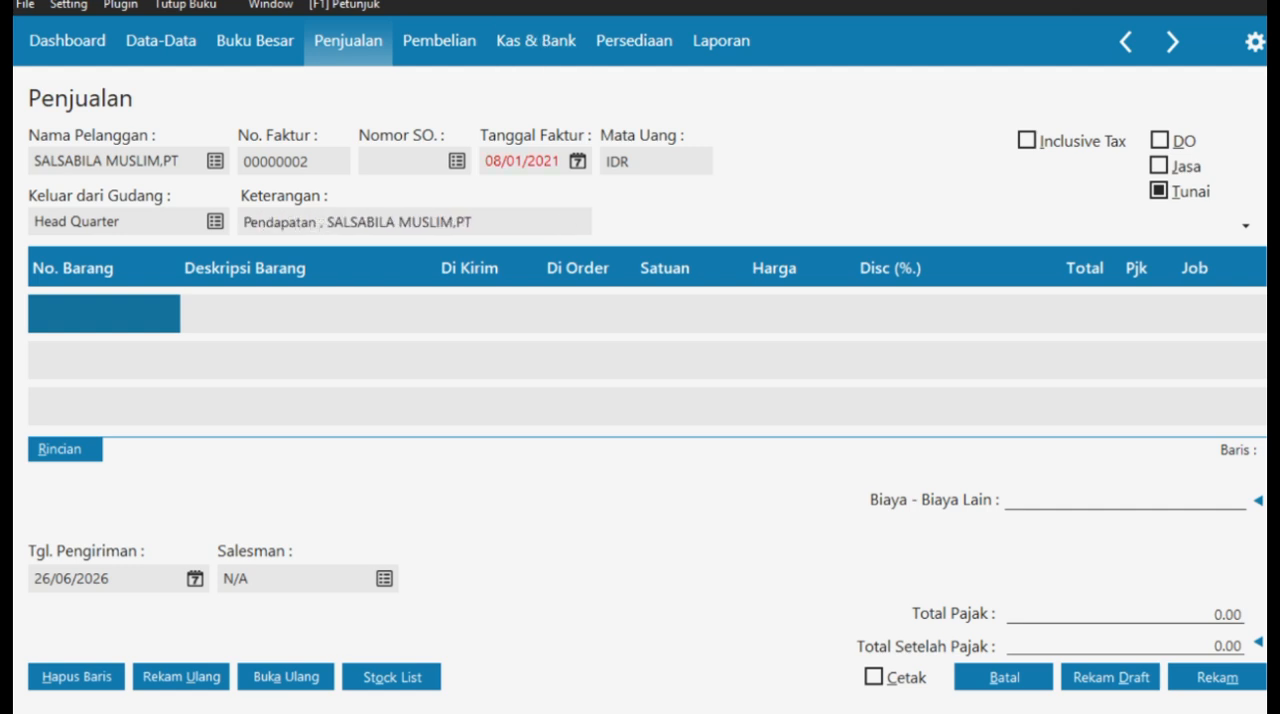
text(Jasa Service)
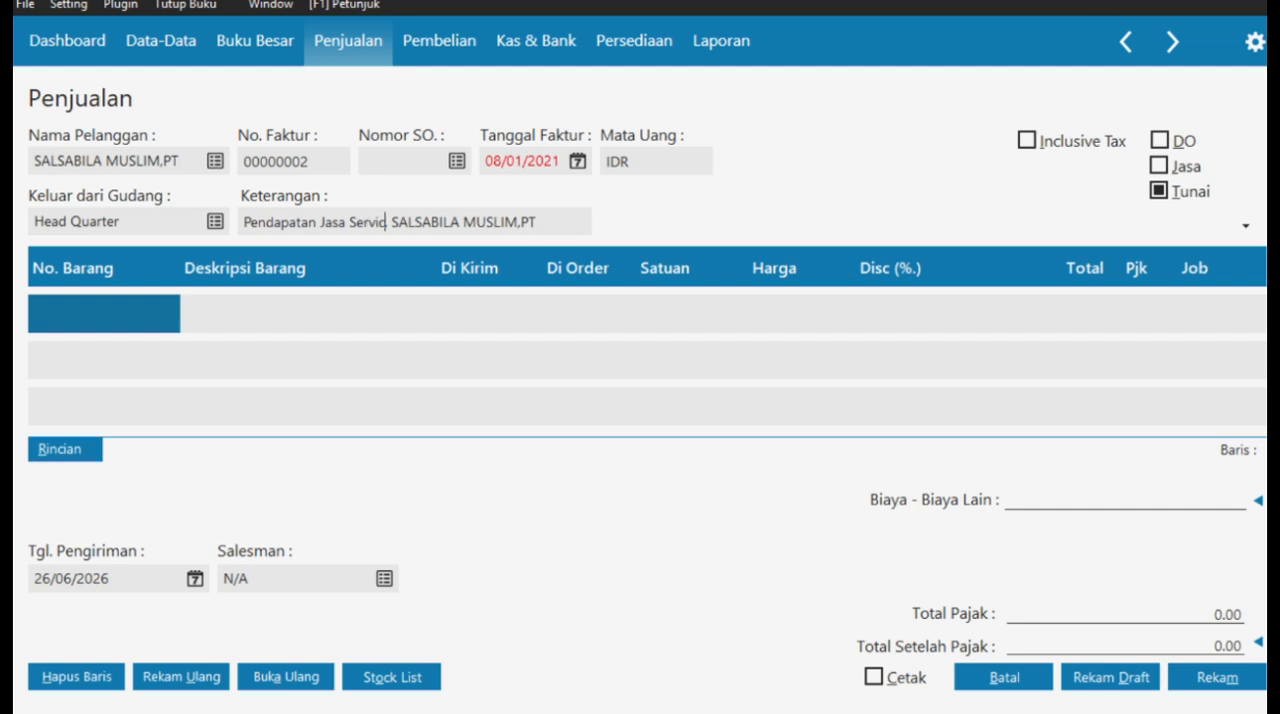
- Set the invoice's delivery date to 08/01/2021
click(195, 579)
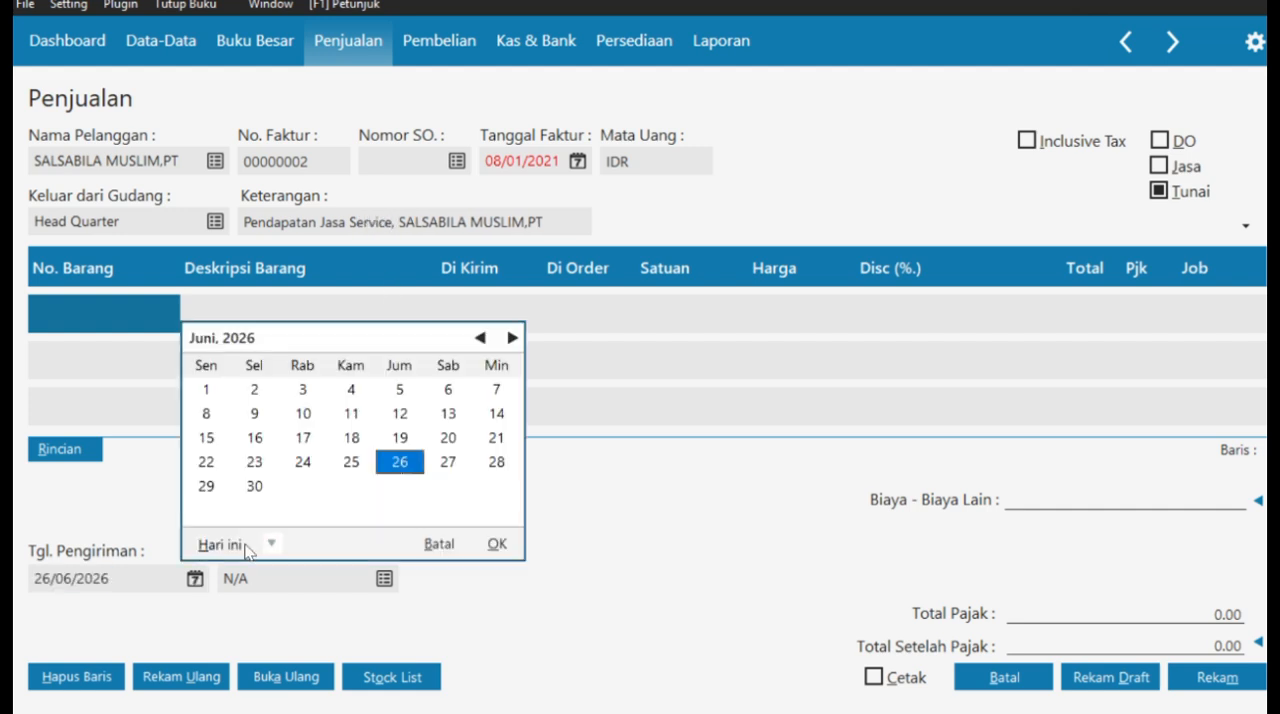
click(444, 536)
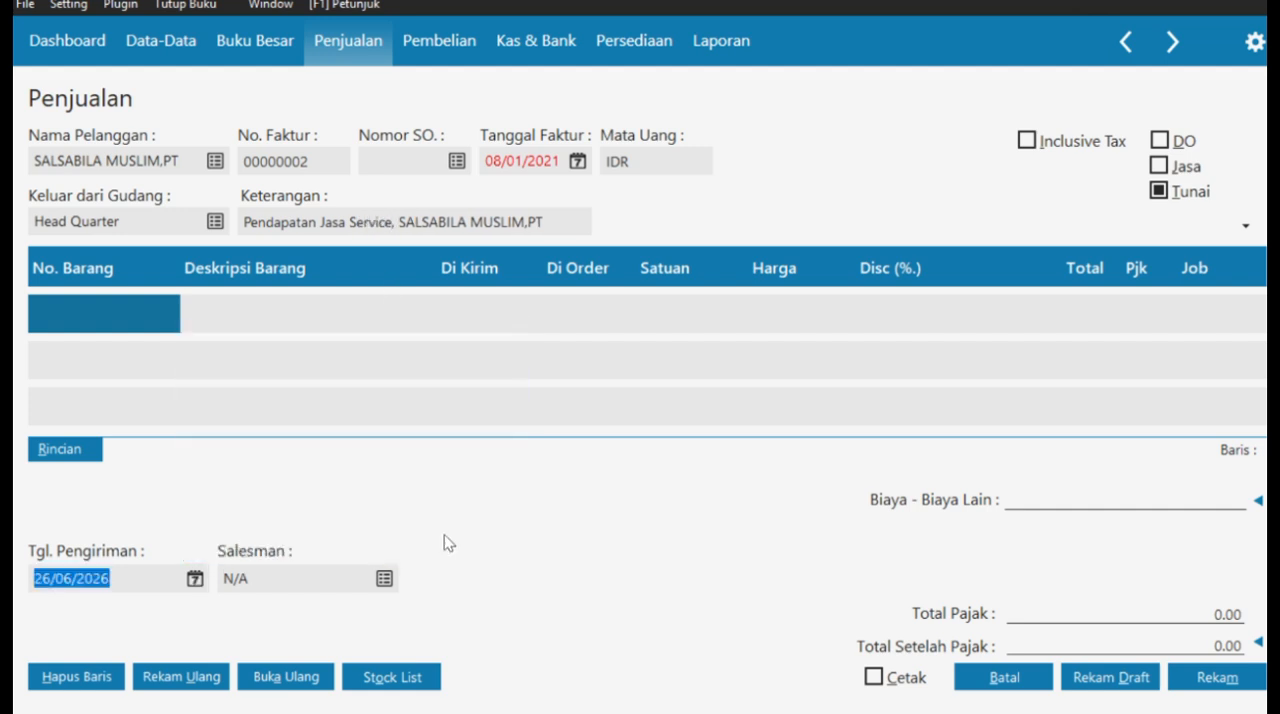
text(08)
text(012021)
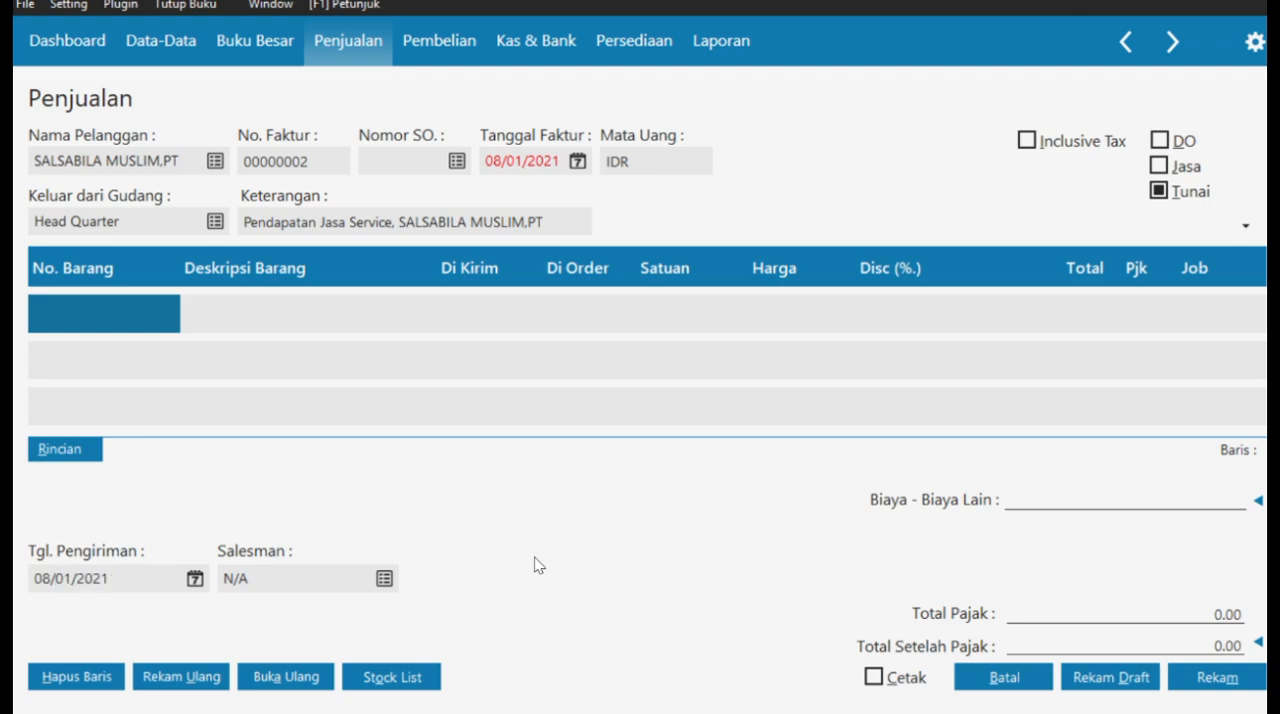
- Add employee E-002 with the marketing employee's name and assign that employee as the invoice's salesman
click(385, 578)
click(652, 584)
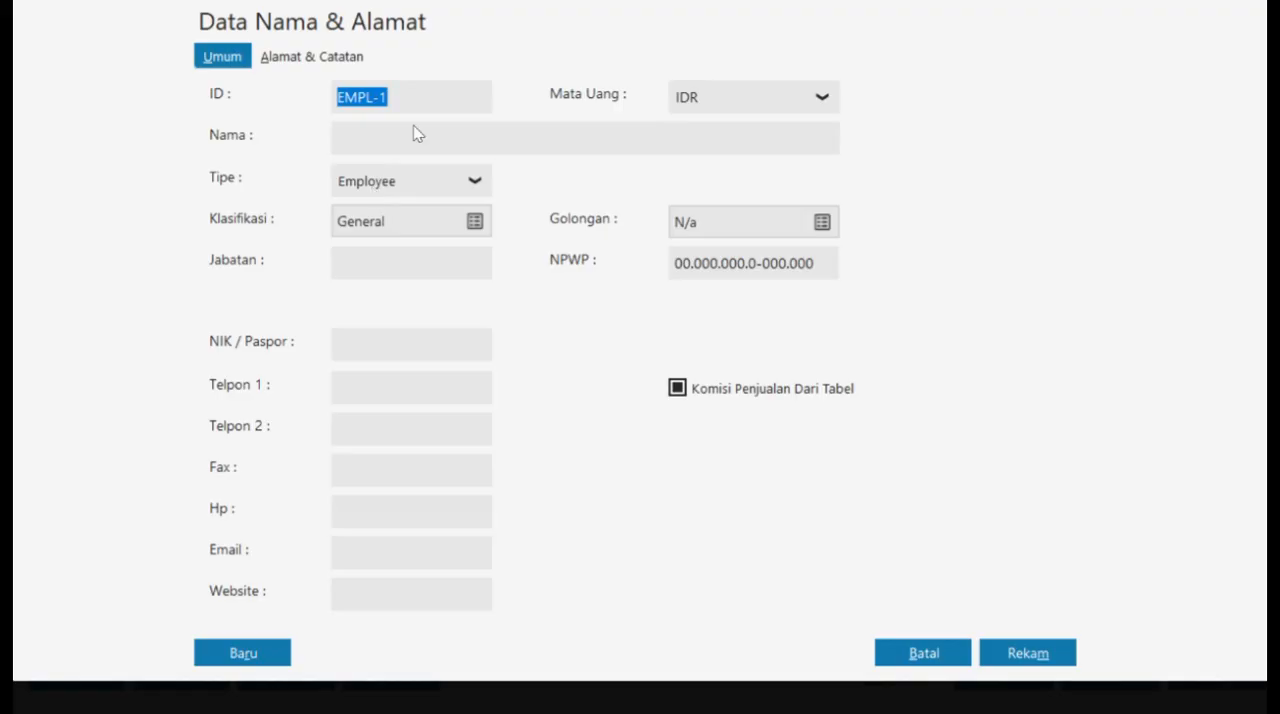
click(406, 91)
key(BackSpace)
key(BackSpace)
key(BackSpace)
key(BackSpace)
key(BackSpace)
key(BackSpace)
text(E)
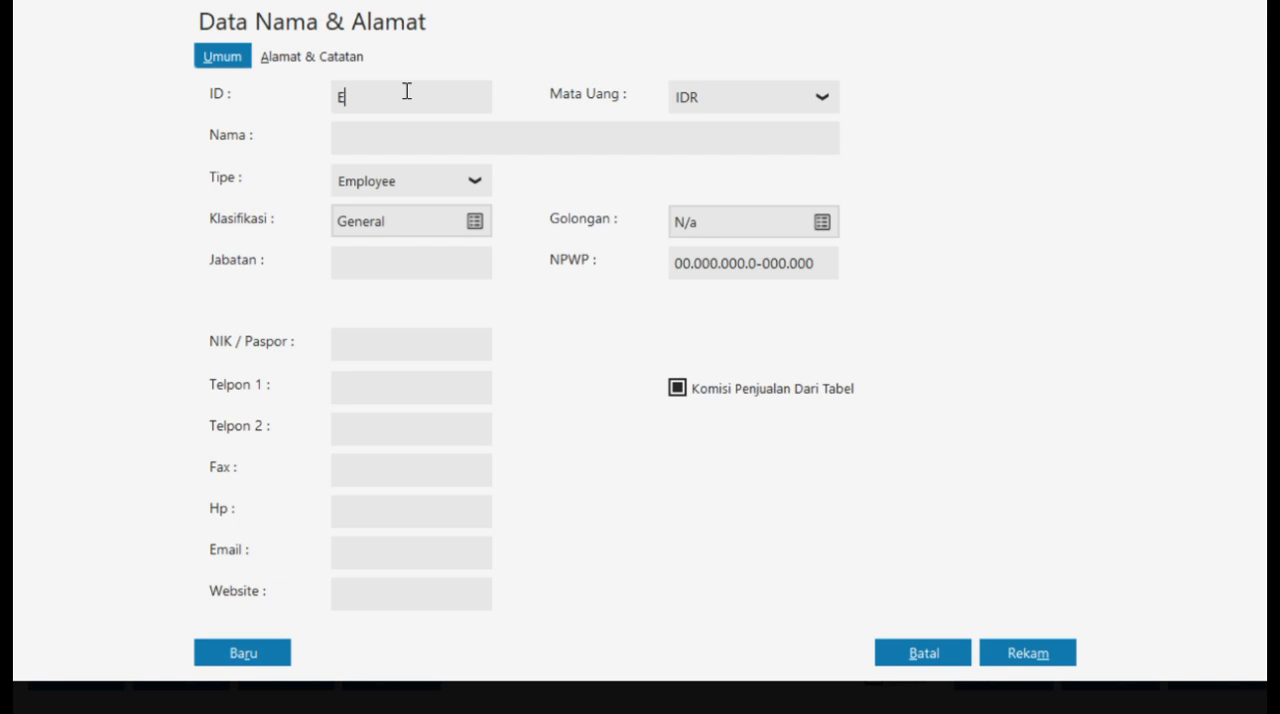
text(-002Rahmat)
click(1028, 654)
key(Return)
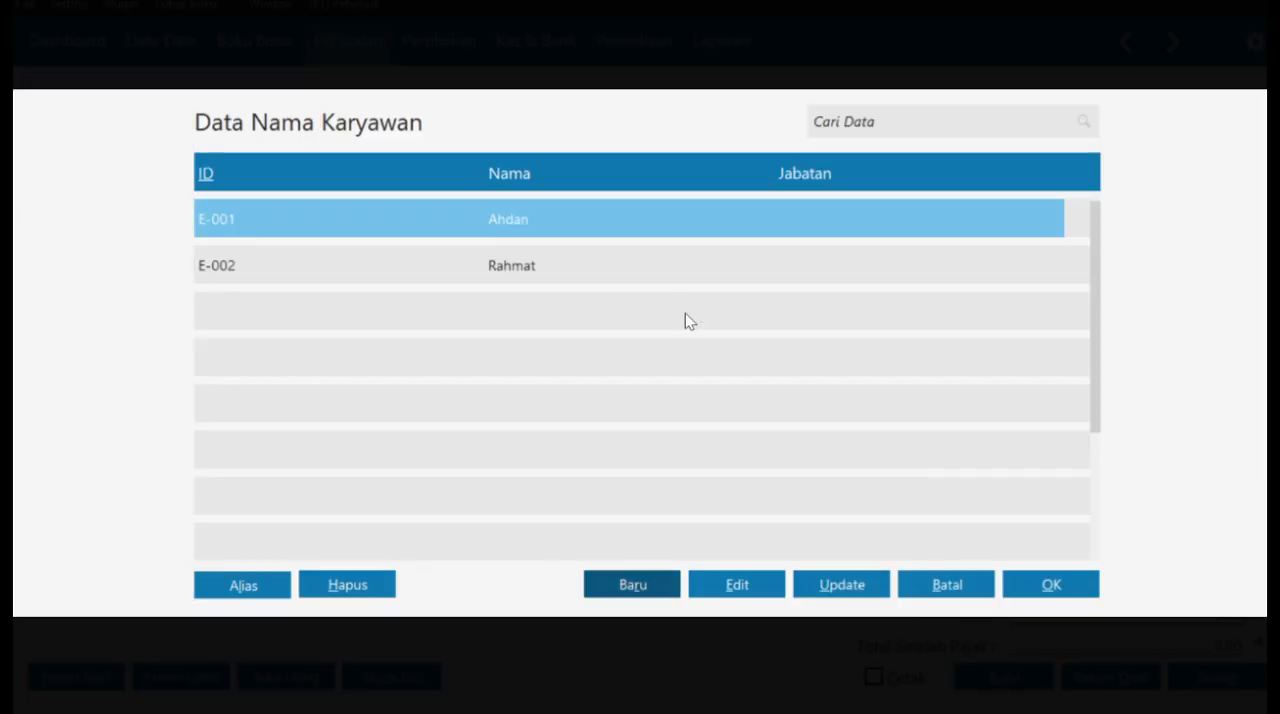
key(Down)
click(1050, 586)
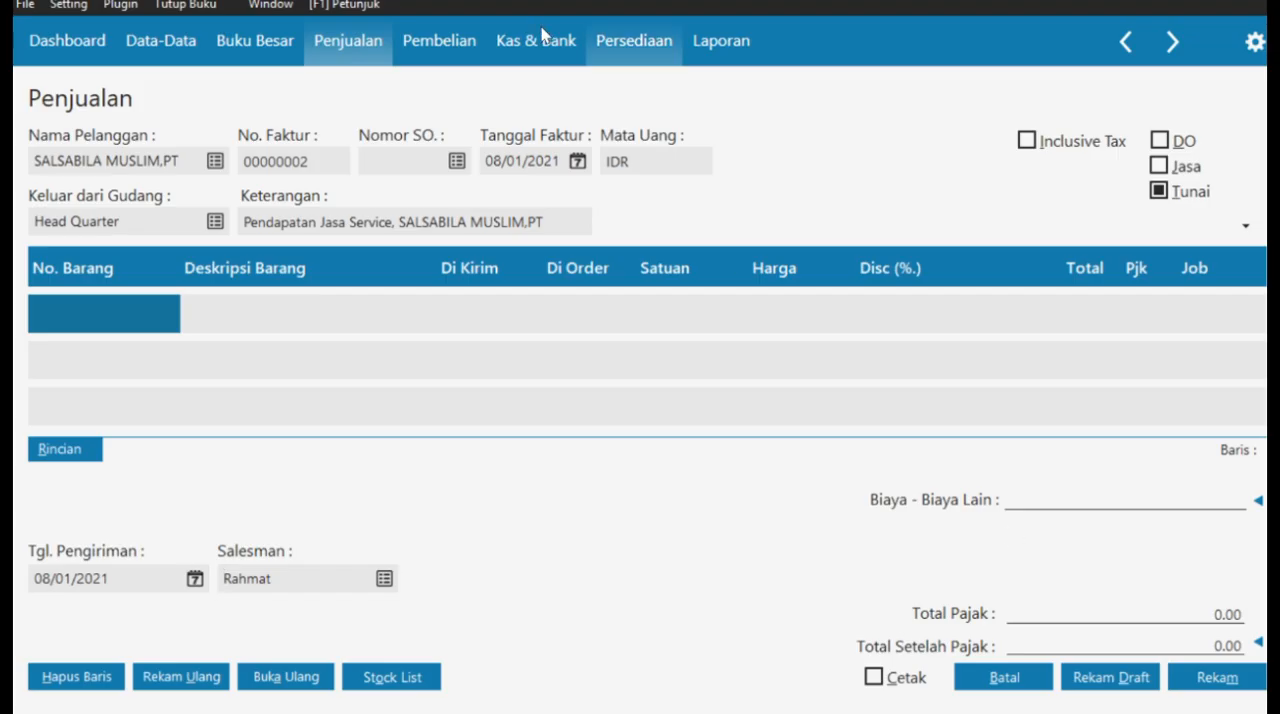
click(244, 313)
click(244, 313)
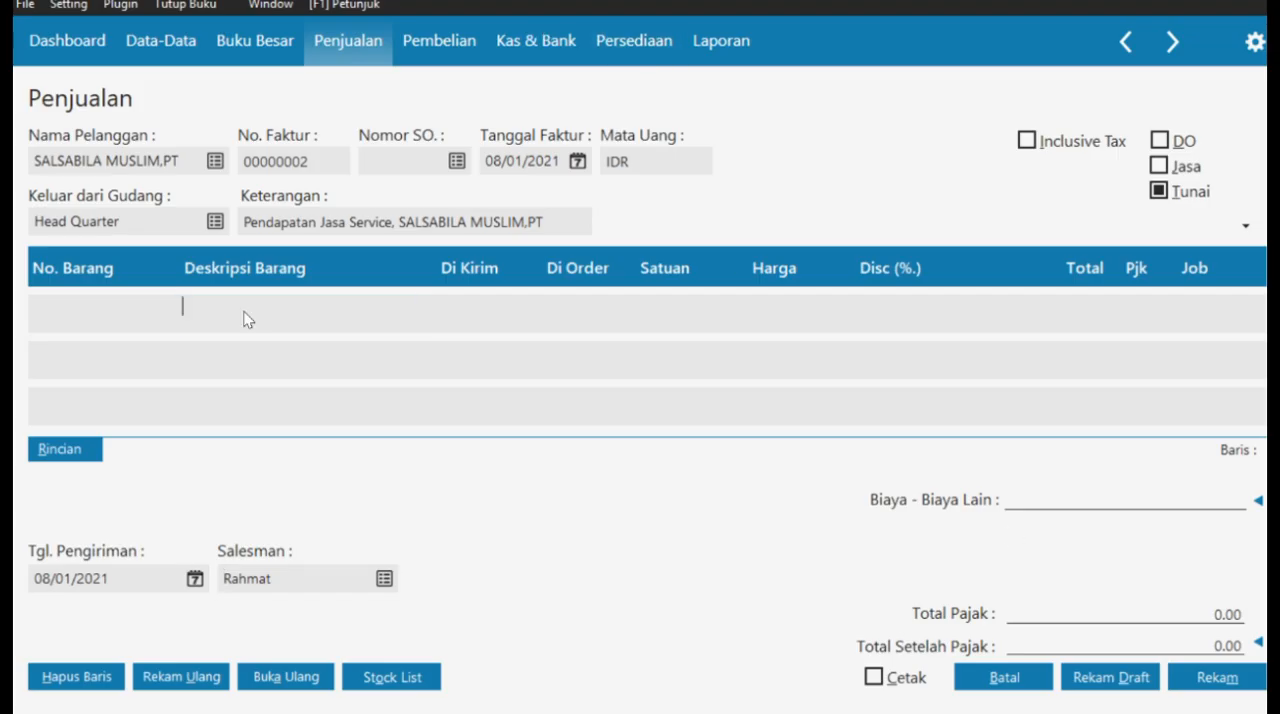
click(99, 314)
click(99, 314)
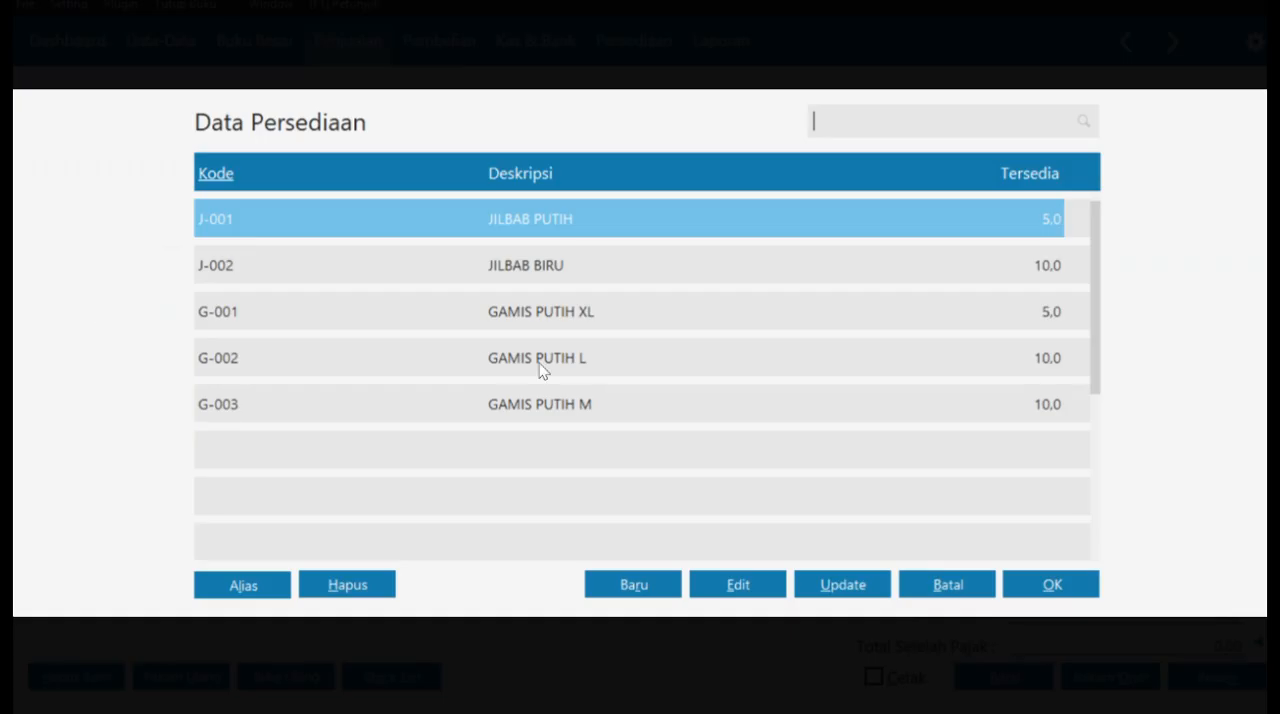
click(948, 585)
- From the invoice's first item line, create a new inventory item with code JK and description Jasa Konveksi
double_click(150, 305)
click(623, 583)
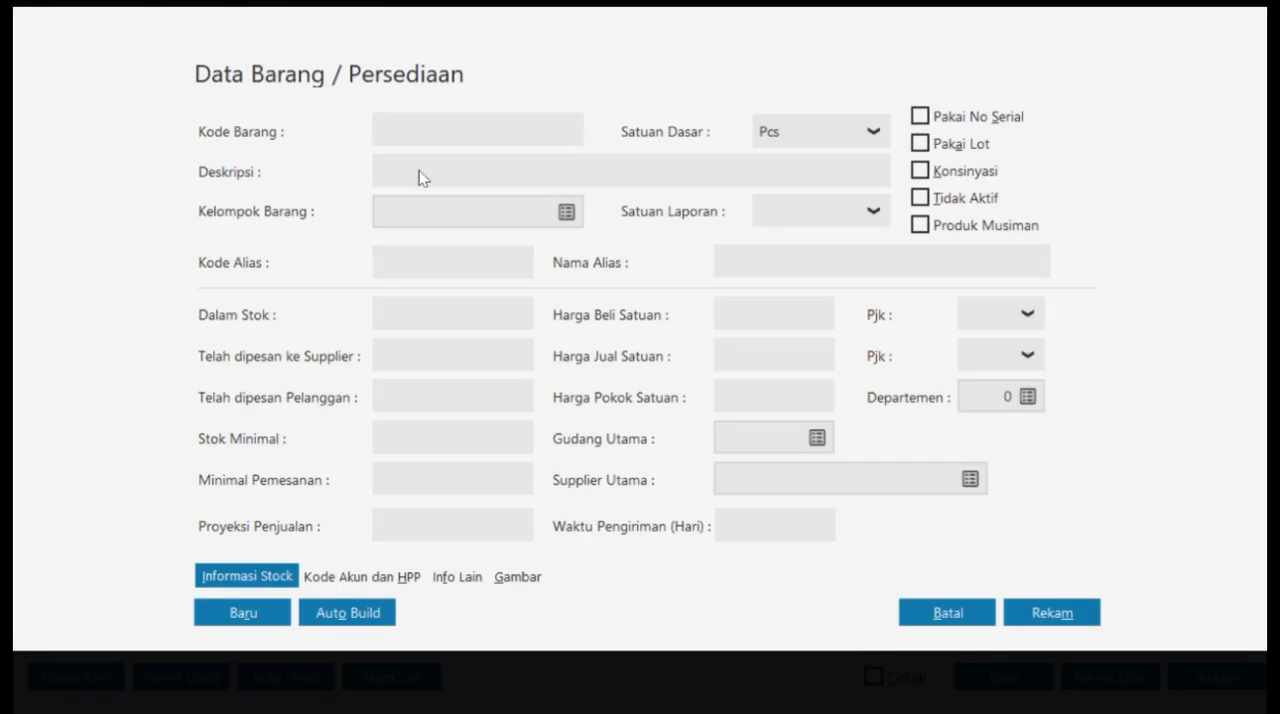
text(JK)
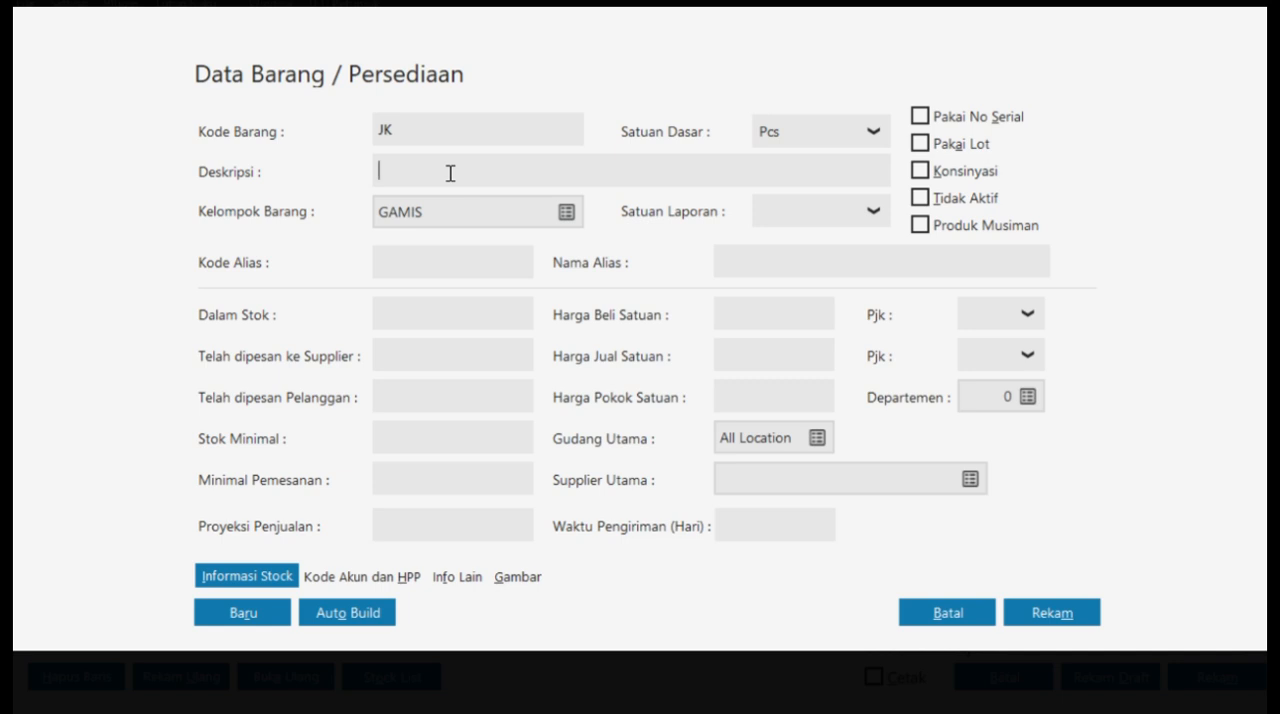
text(Jasa Konveksi)
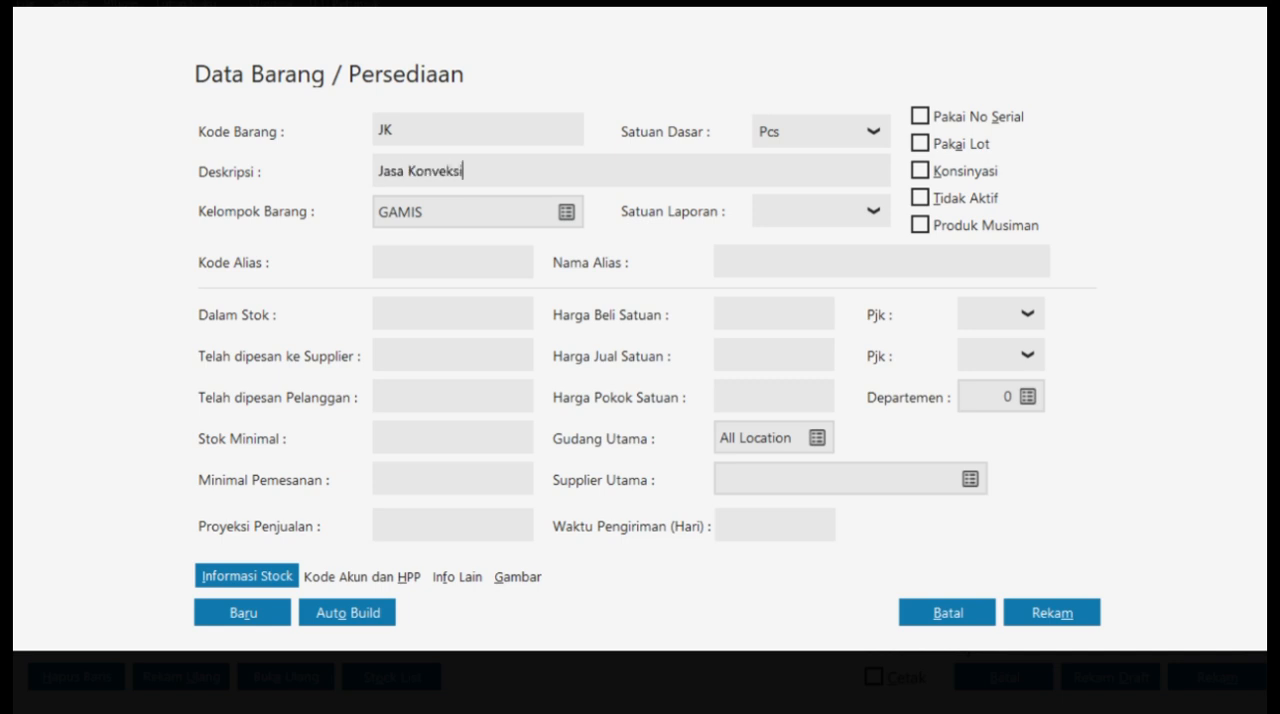
- Open the Product 3 item group for editing and rename it Jasa Konveksi
click(567, 214)
click(461, 318)
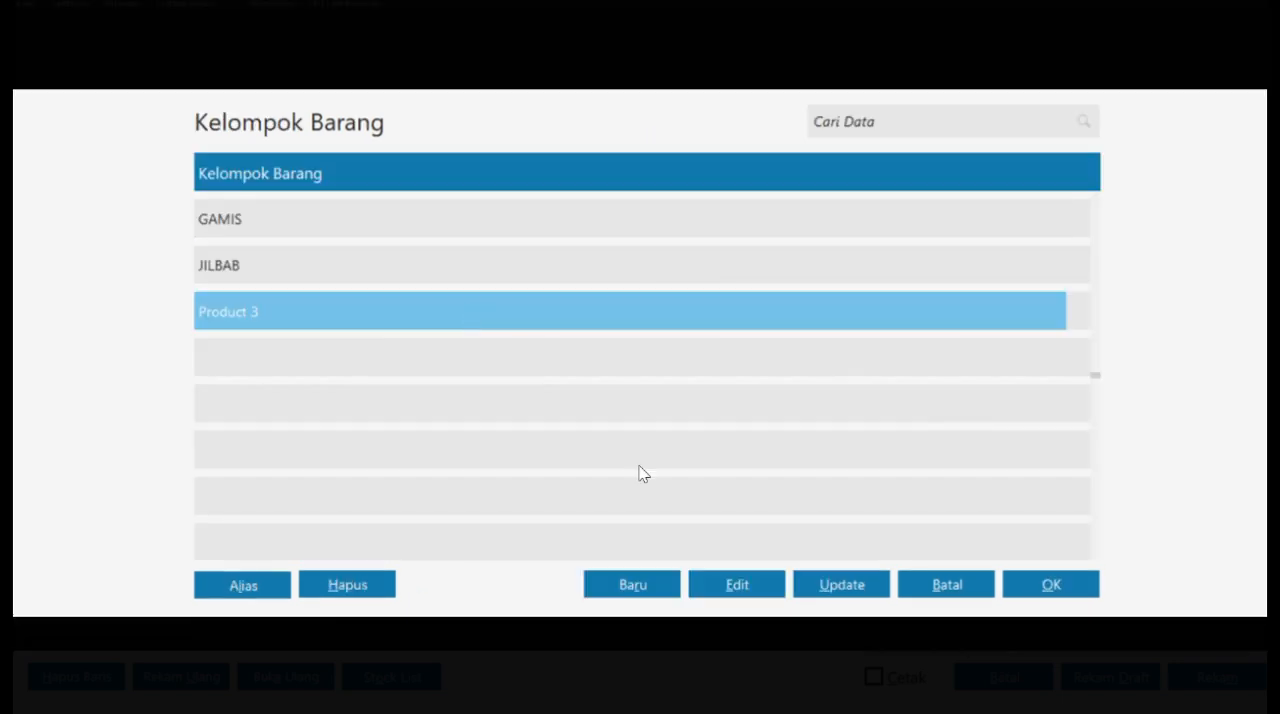
click(737, 585)
key(BackSpace)
text(J)
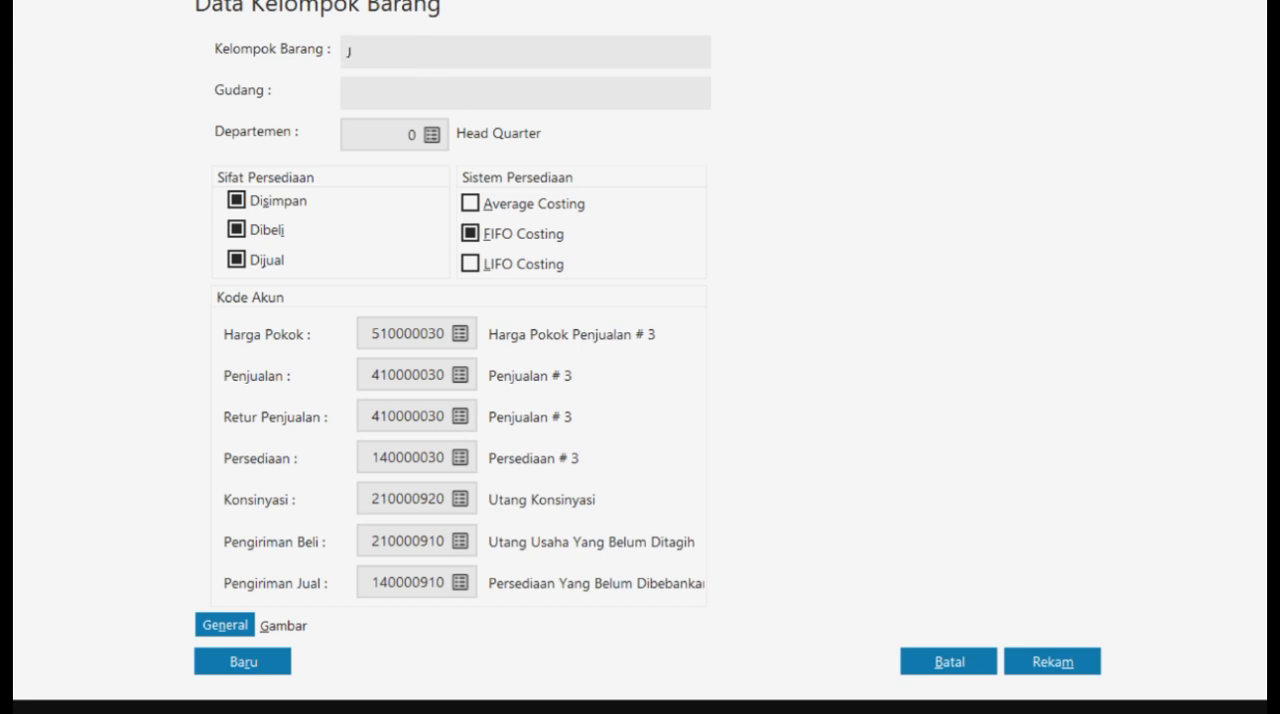
text(asa Konveksi)
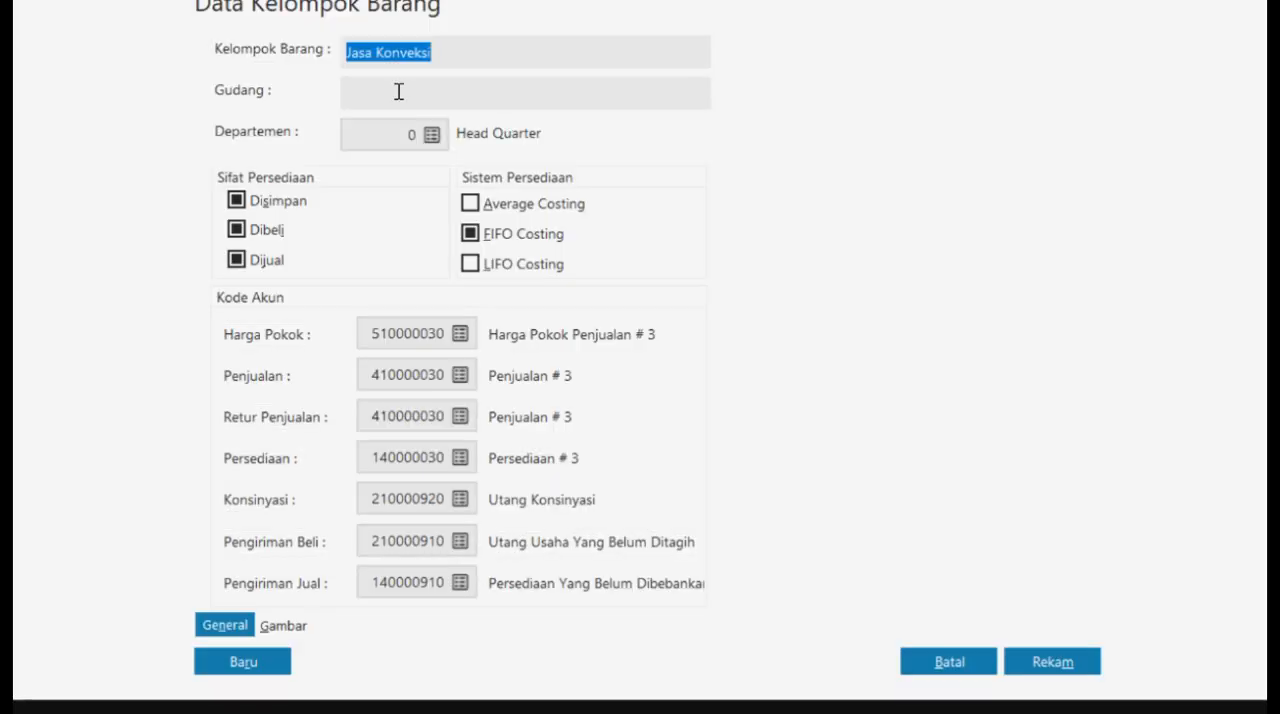
click(397, 91)
- Make the Jasa Konveksi group sold only, not stored or bought, and rename its sales account 410000030 to Pendapatan Jasa
click(237, 201)
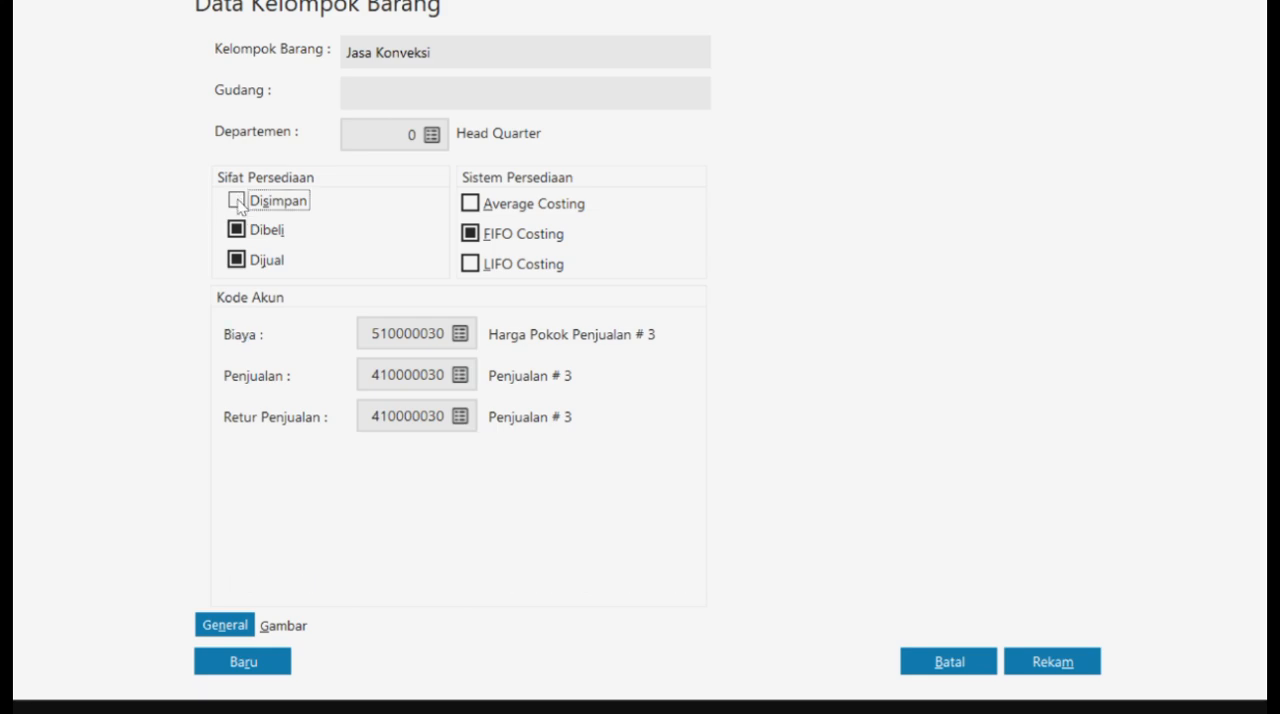
click(237, 230)
click(460, 375)
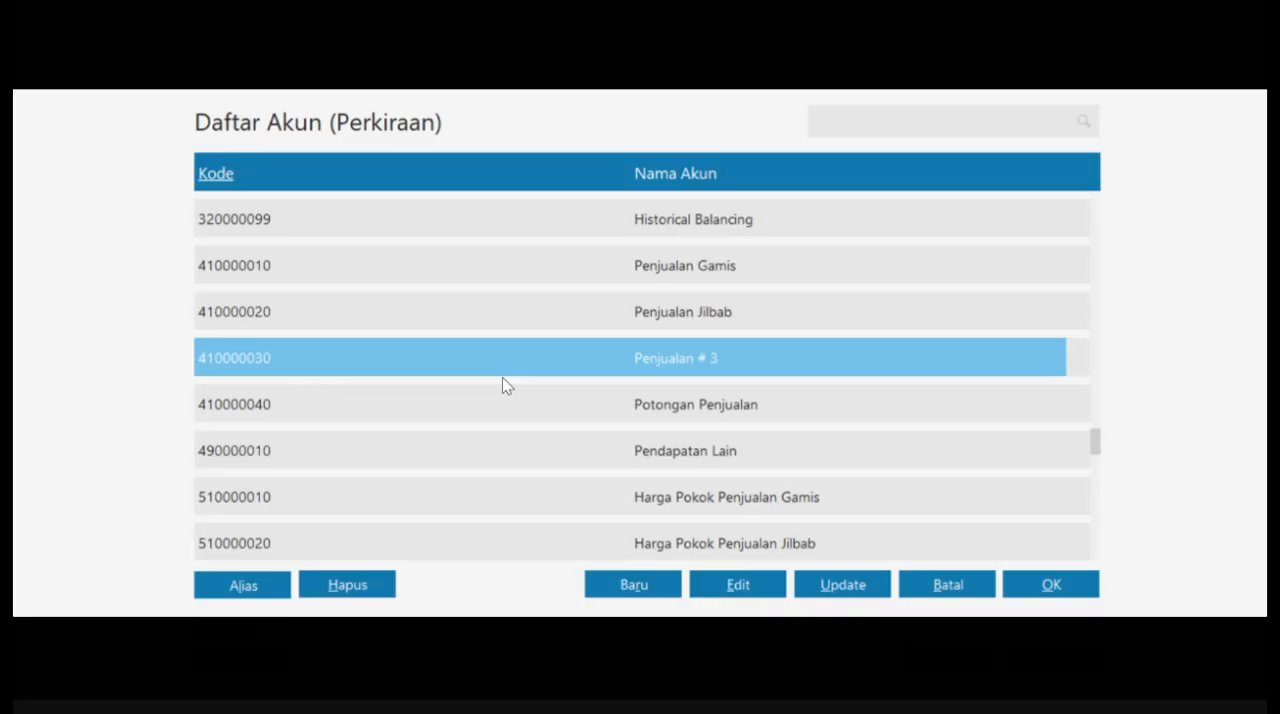
click(738, 585)
click(1051, 494)
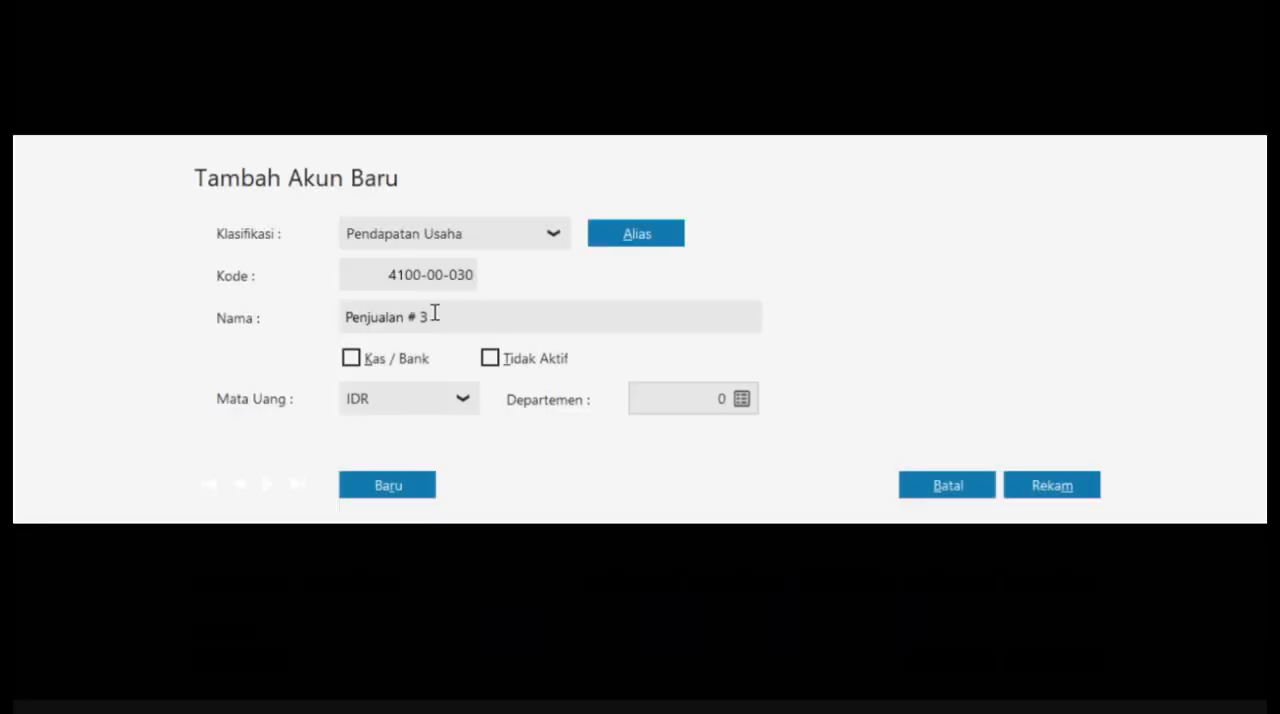
click(434, 313)
key(BackSpace)
key(BackSpace)
key(BackSpace)
key(BackSpace)
key(BackSpace)
key(BackSpace)
key(BackSpace)
key(BackSpace)
key(BackSpace)
key(BackSpace)
text(dapatan Jasa)
click(1052, 485)
click(1036, 580)
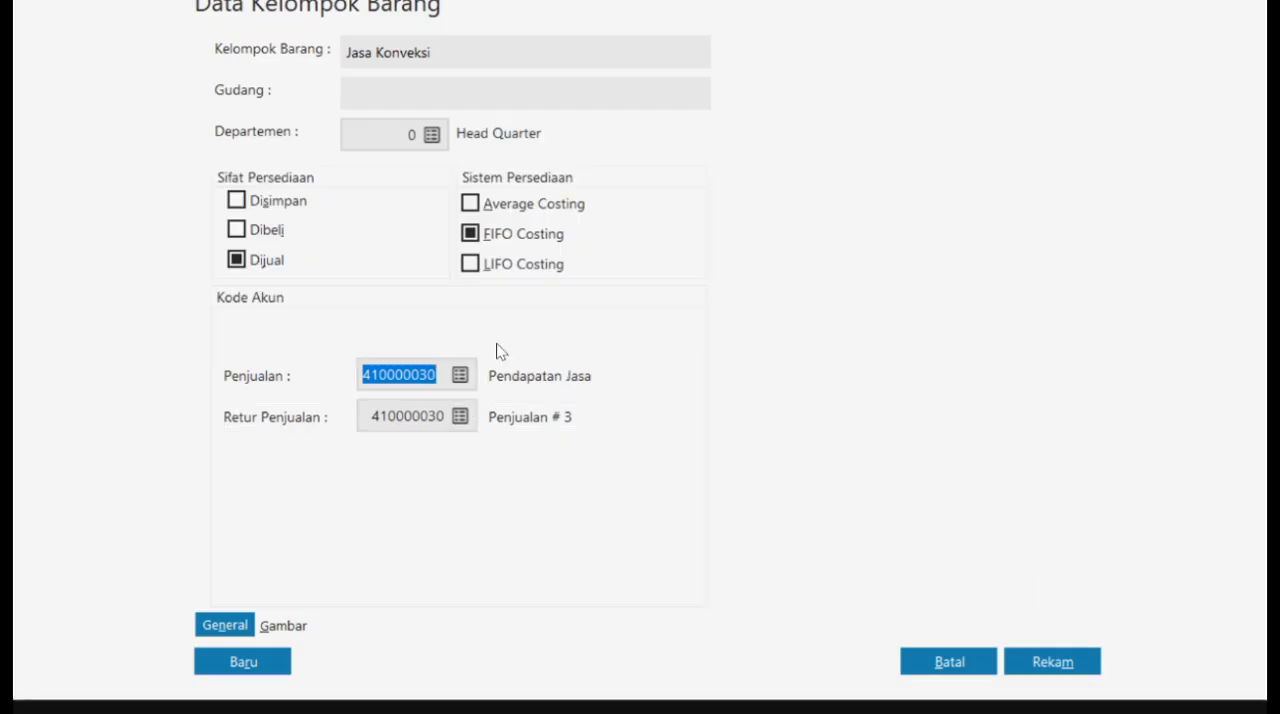
- Assign Pendapatan Jasa as the group's sales return account and save the item group
click(459, 416)
click(1051, 584)
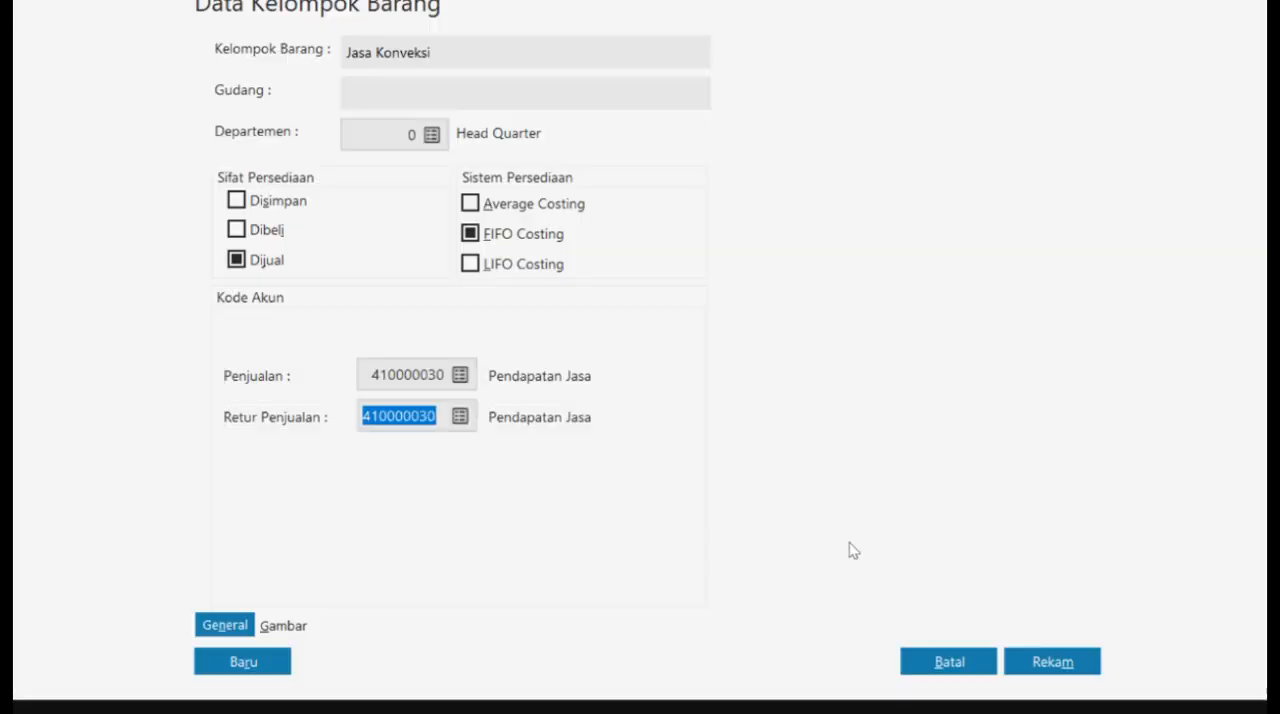
click(1033, 670)
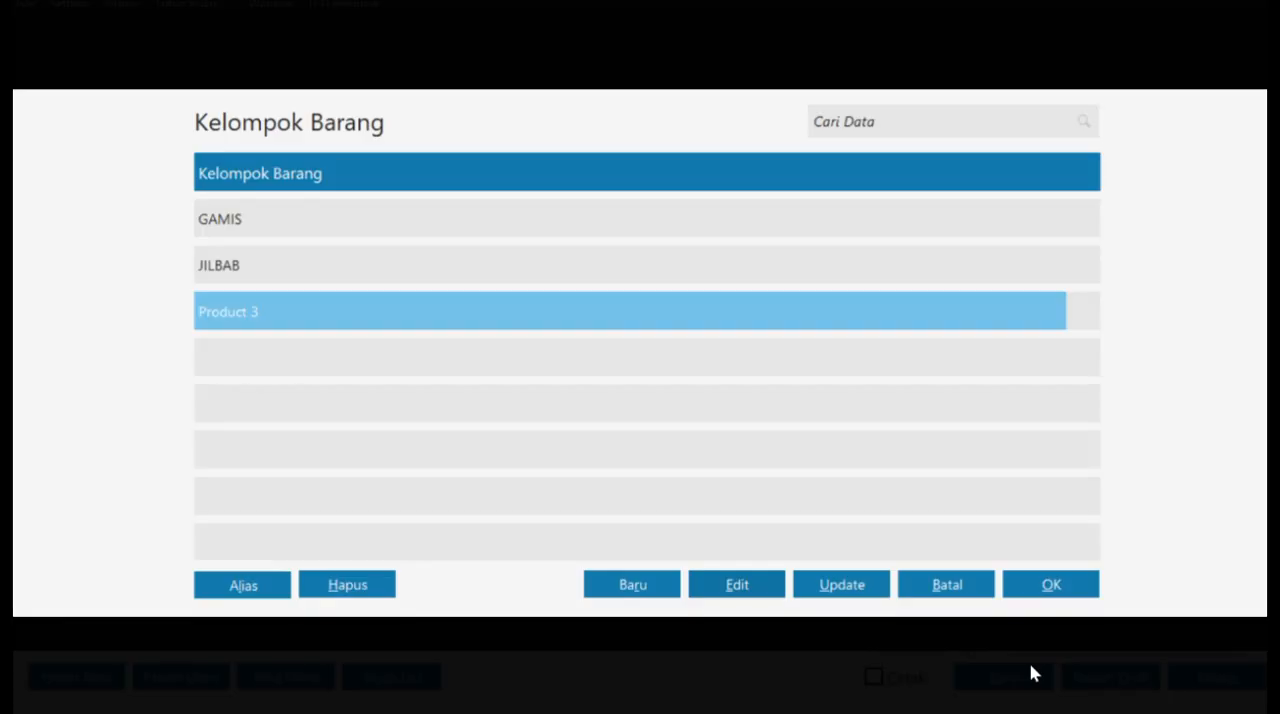
- Assign the Jasa Konveksi group to item JK, save the item and place it on the invoice's first line
click(946, 460)
click(1051, 584)
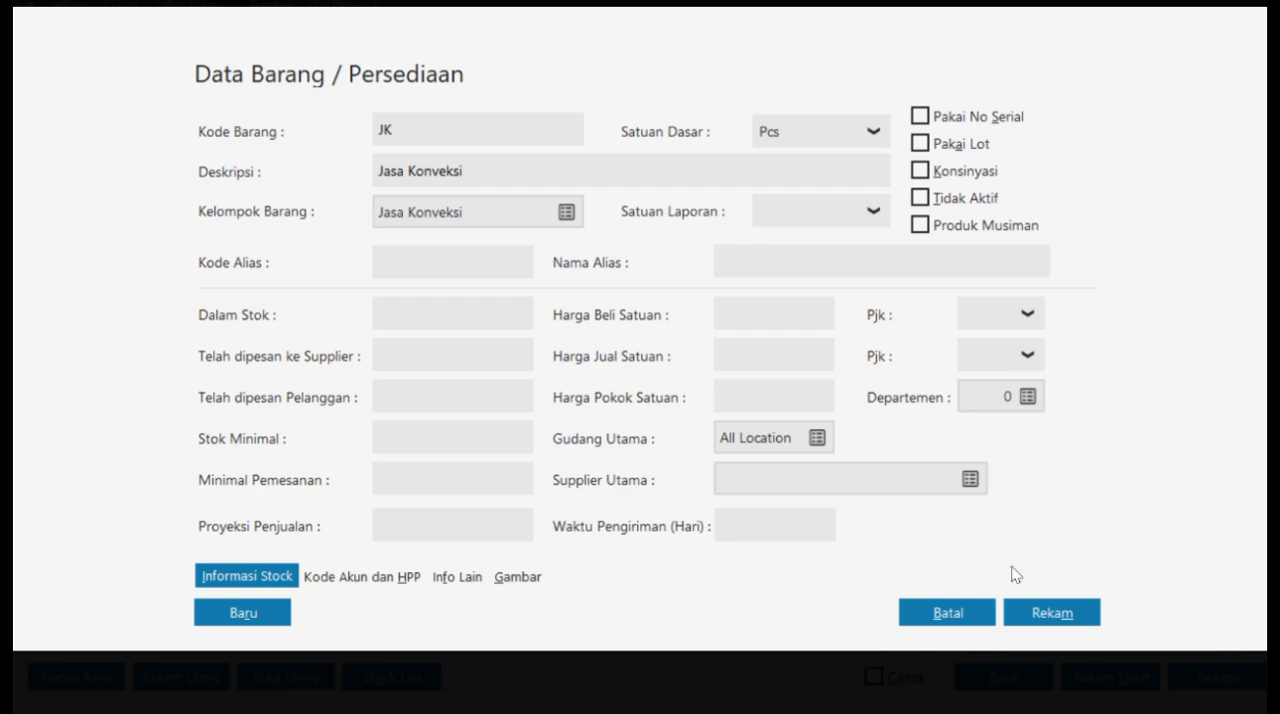
click(1043, 609)
click(1040, 588)
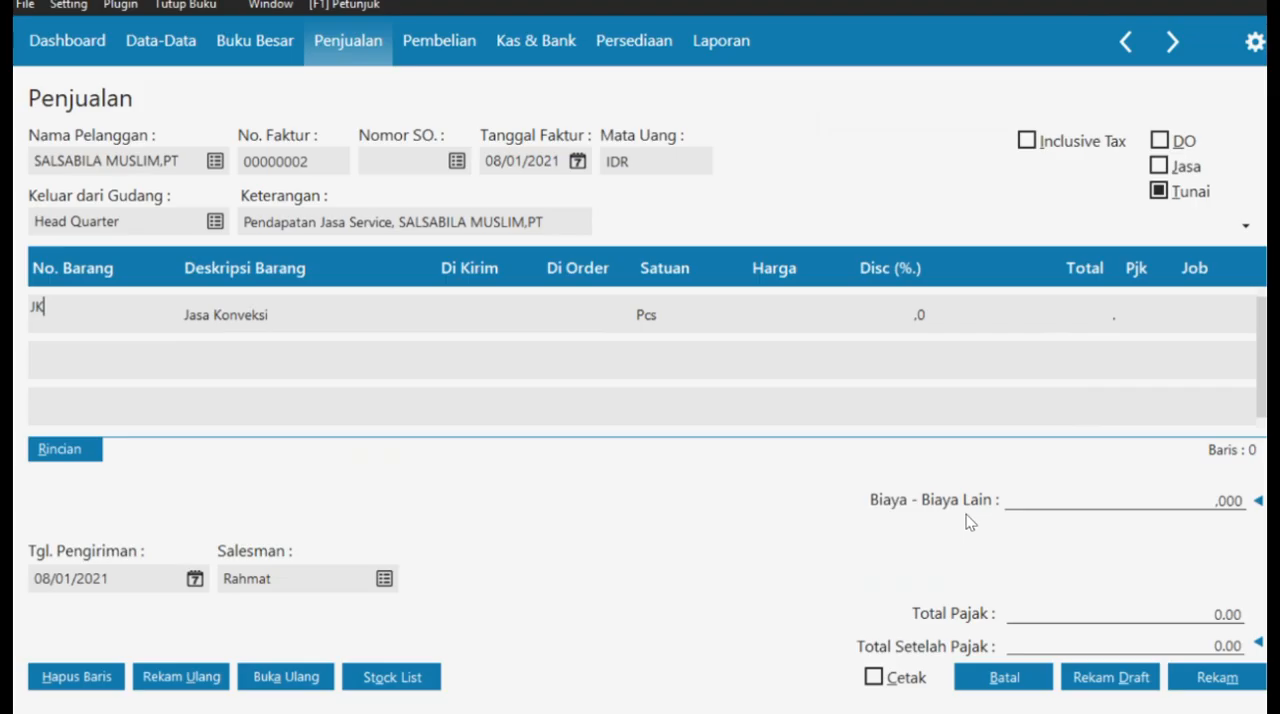
- Complete the Jasa Konveksi line with 500 delivered, a unit price of 50.000 and VAT as its tax
click(462, 318)
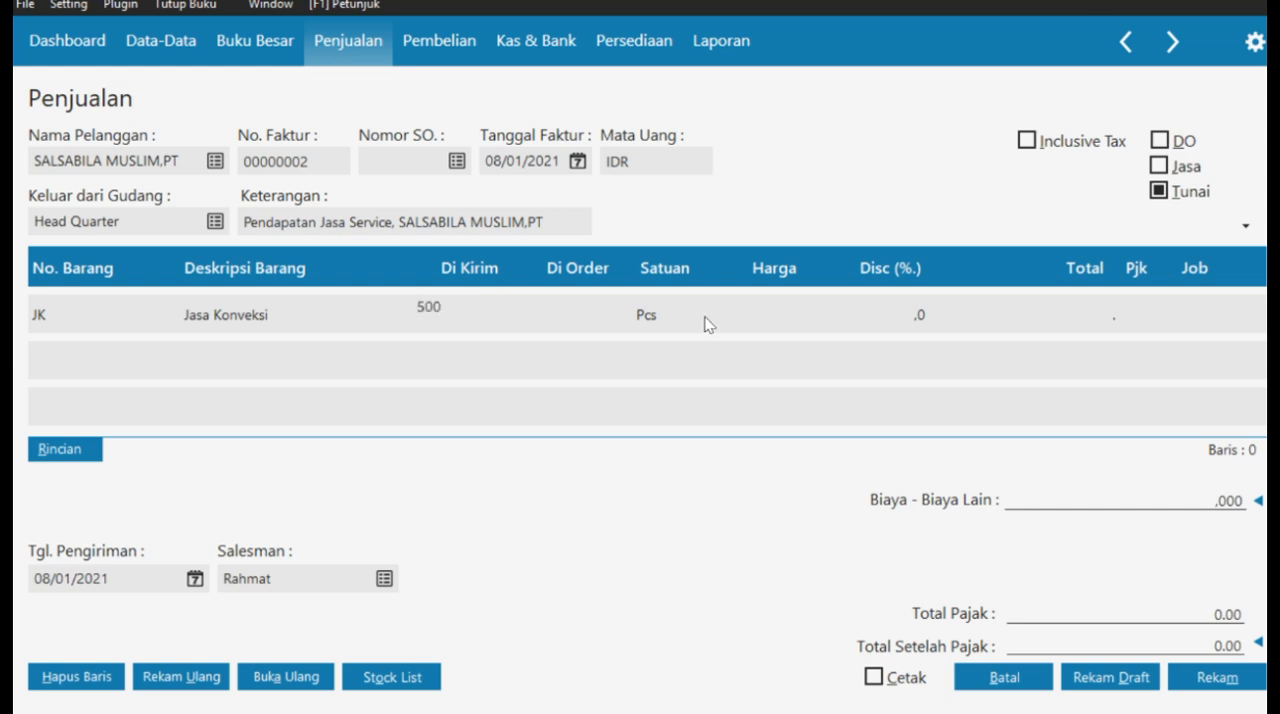
click(770, 310)
click(776, 312)
click(1001, 320)
double_click(1118, 313)
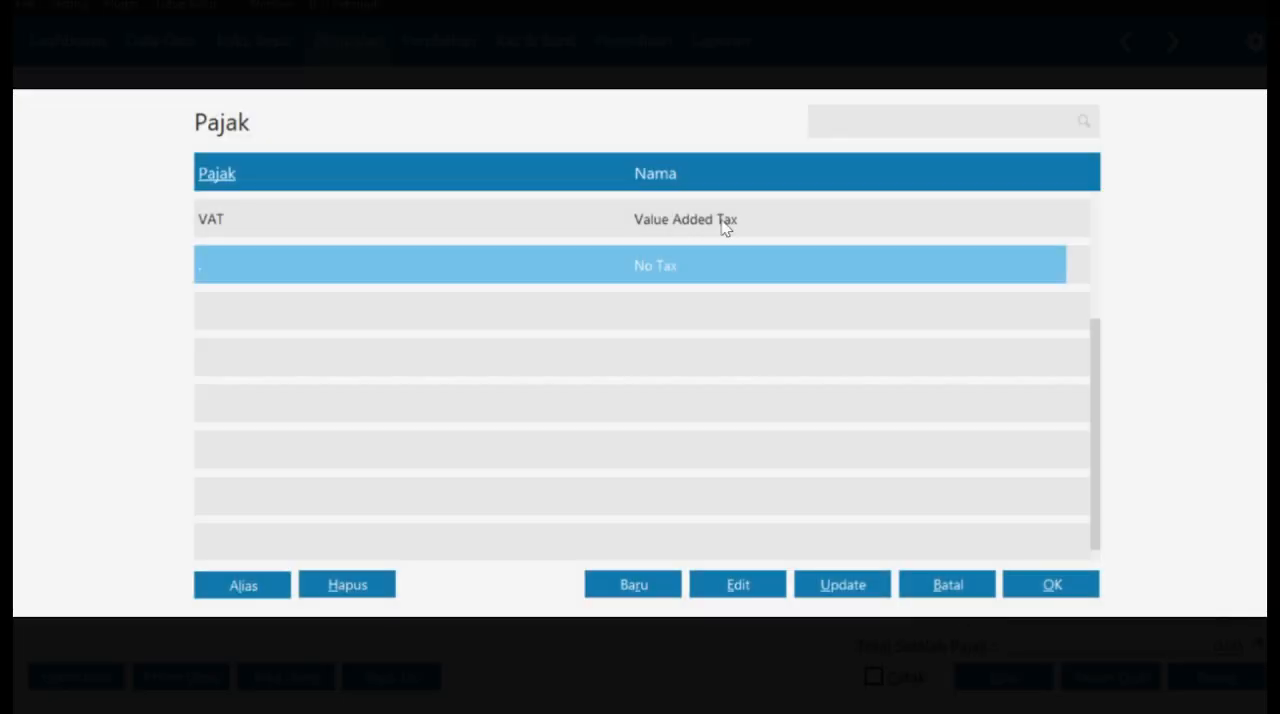
click(722, 221)
click(1037, 580)
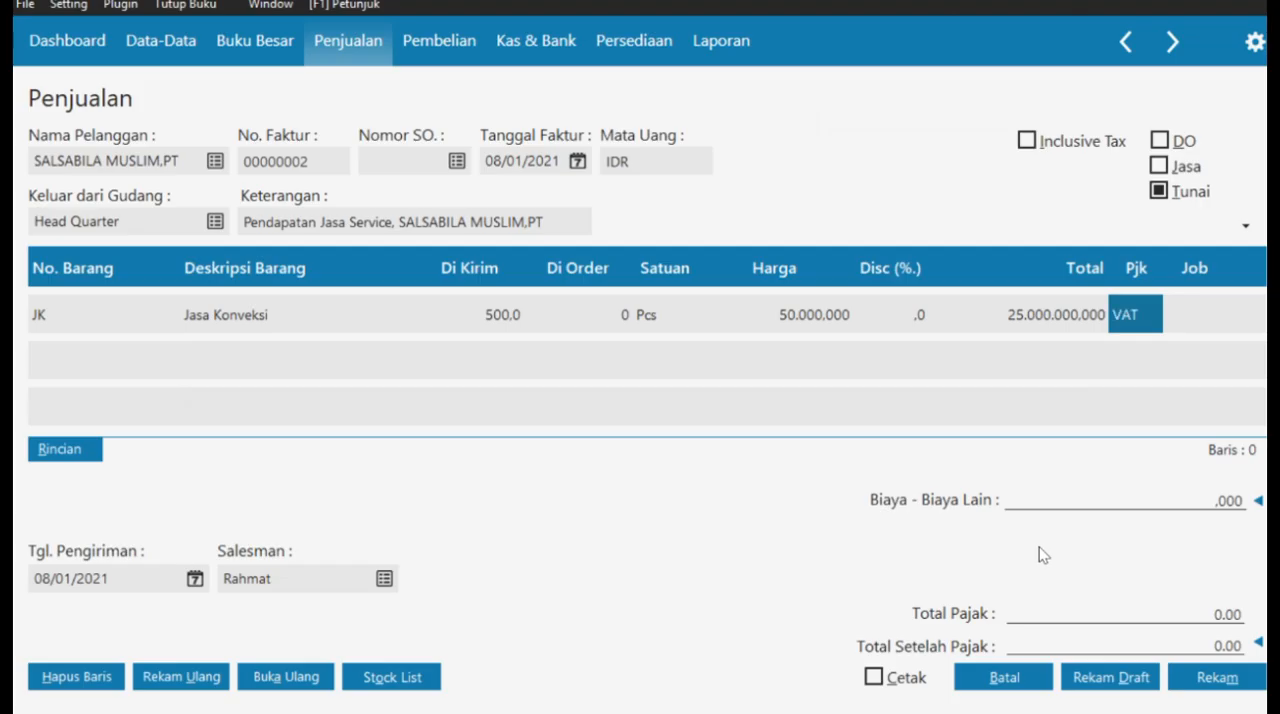
click(1166, 318)
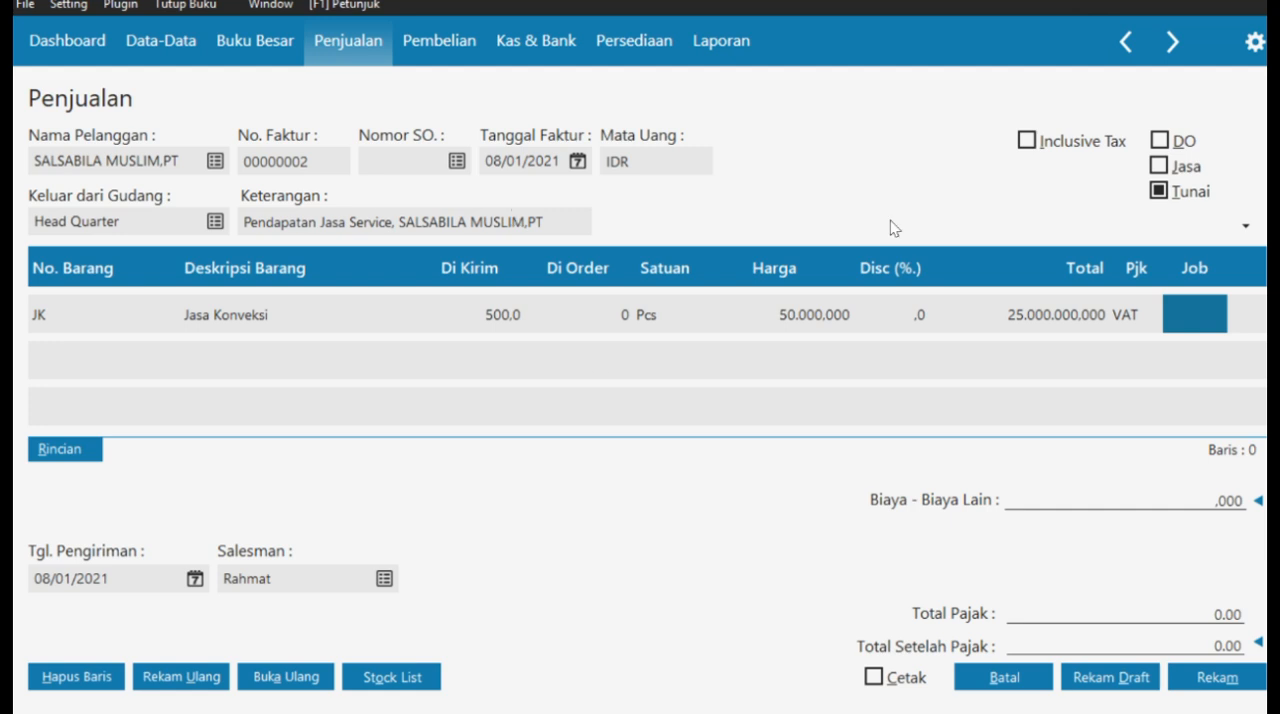
double_click(1071, 312)
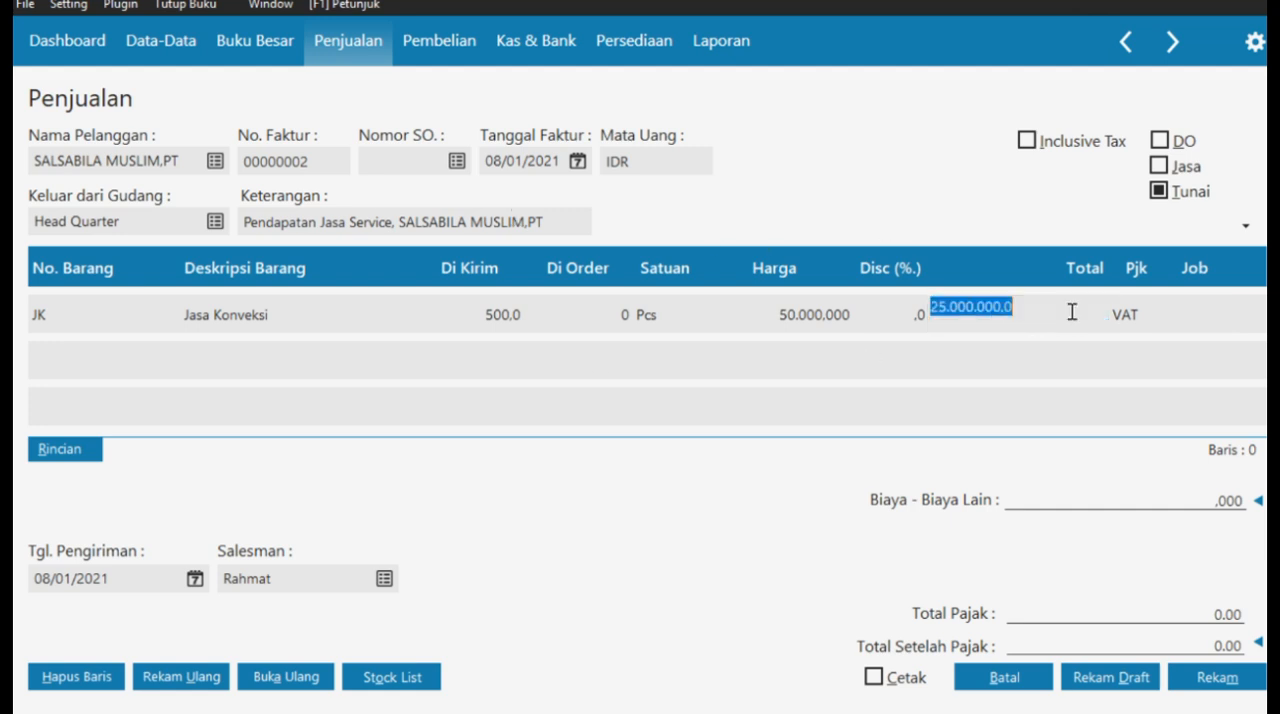
click(1171, 312)
key(Down)
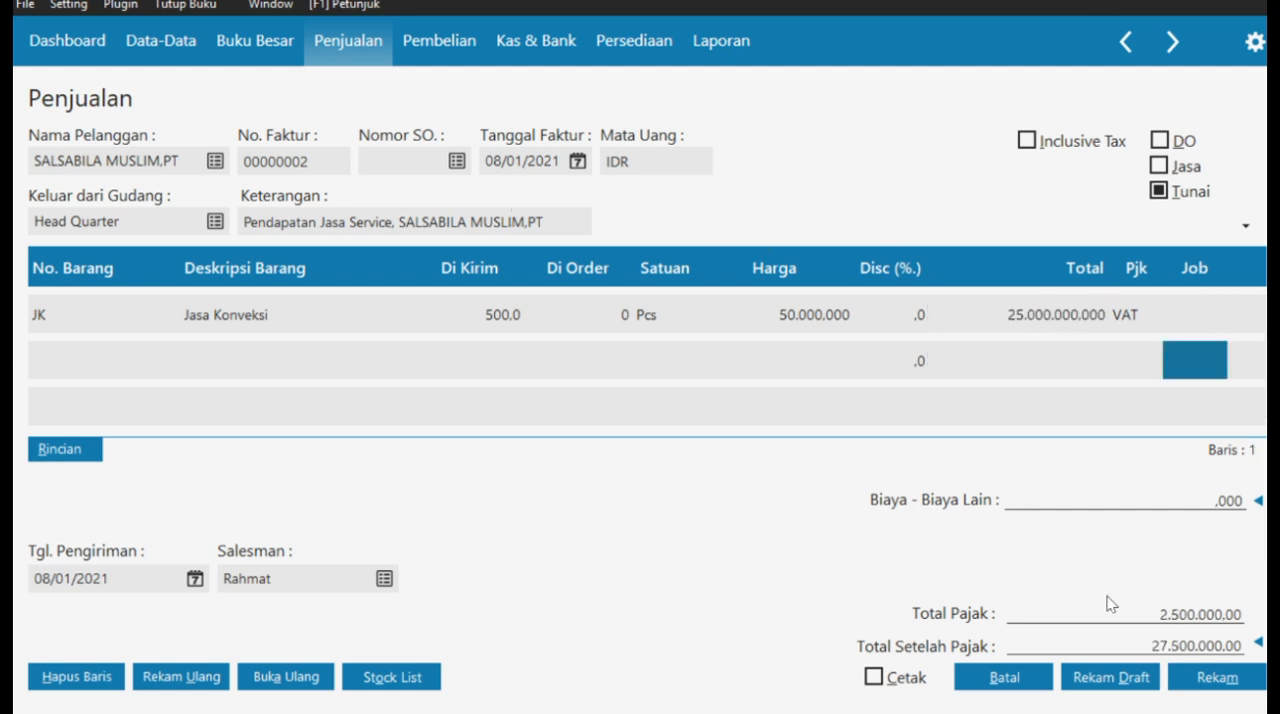
- Record the sales invoice and close the sales invoice list
click(1226, 675)
click(1030, 680)
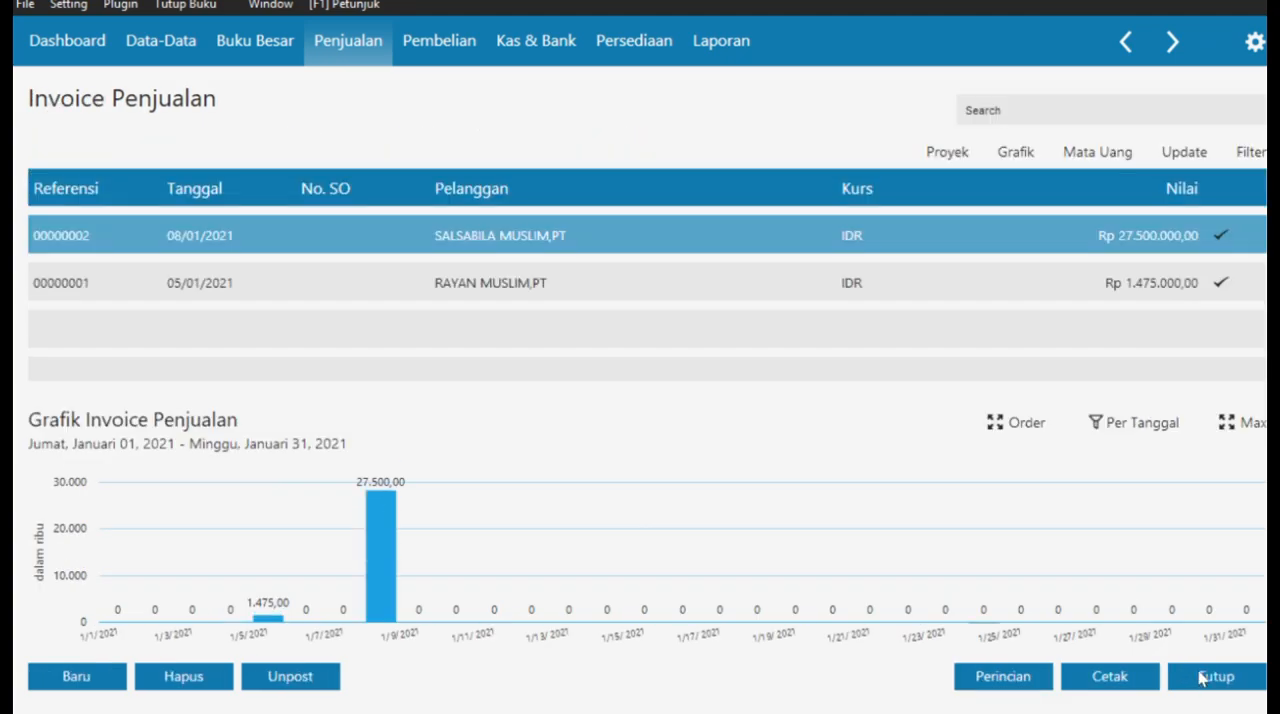
click(1216, 677)
- Switch to the case PDF and read the details of Transaksi No. 9, Penambahan Modal Dari Pemilik
key(super+Tab)
click(955, 185)
scroll(663, 431, down, 2)
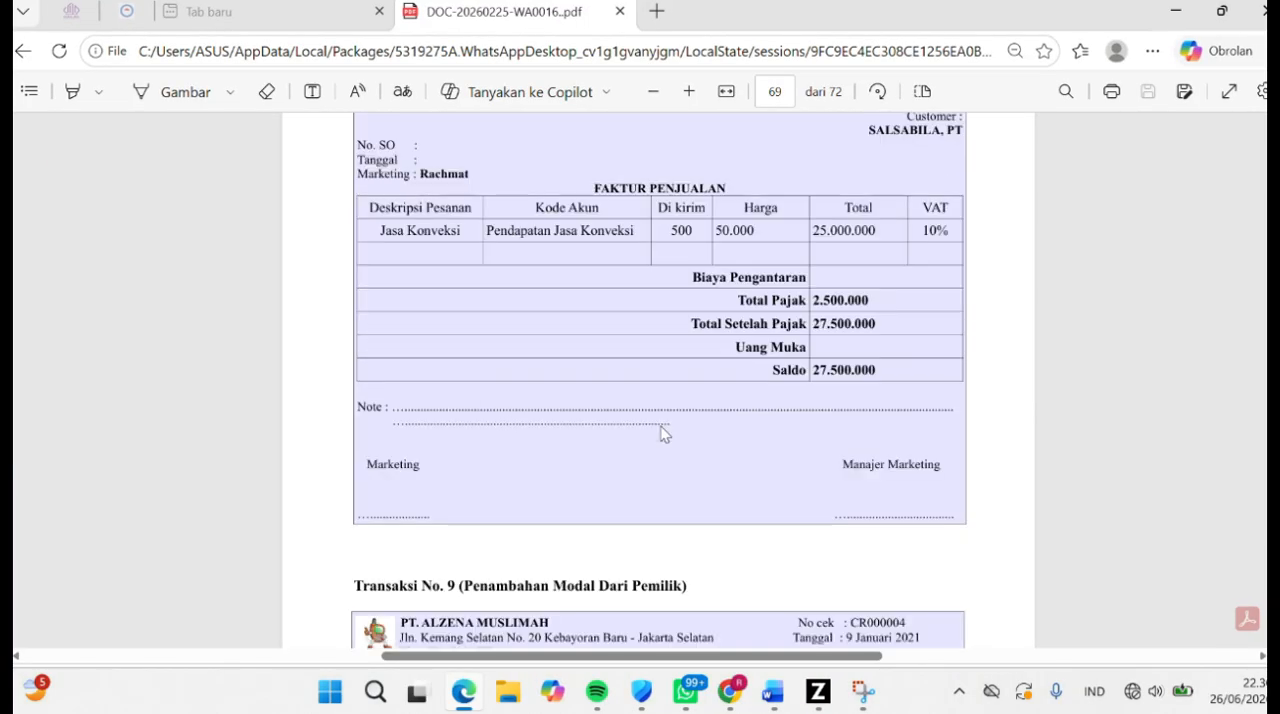
key(super+Tab)
click(380, 238)
scroll(510, 366, down, 3)
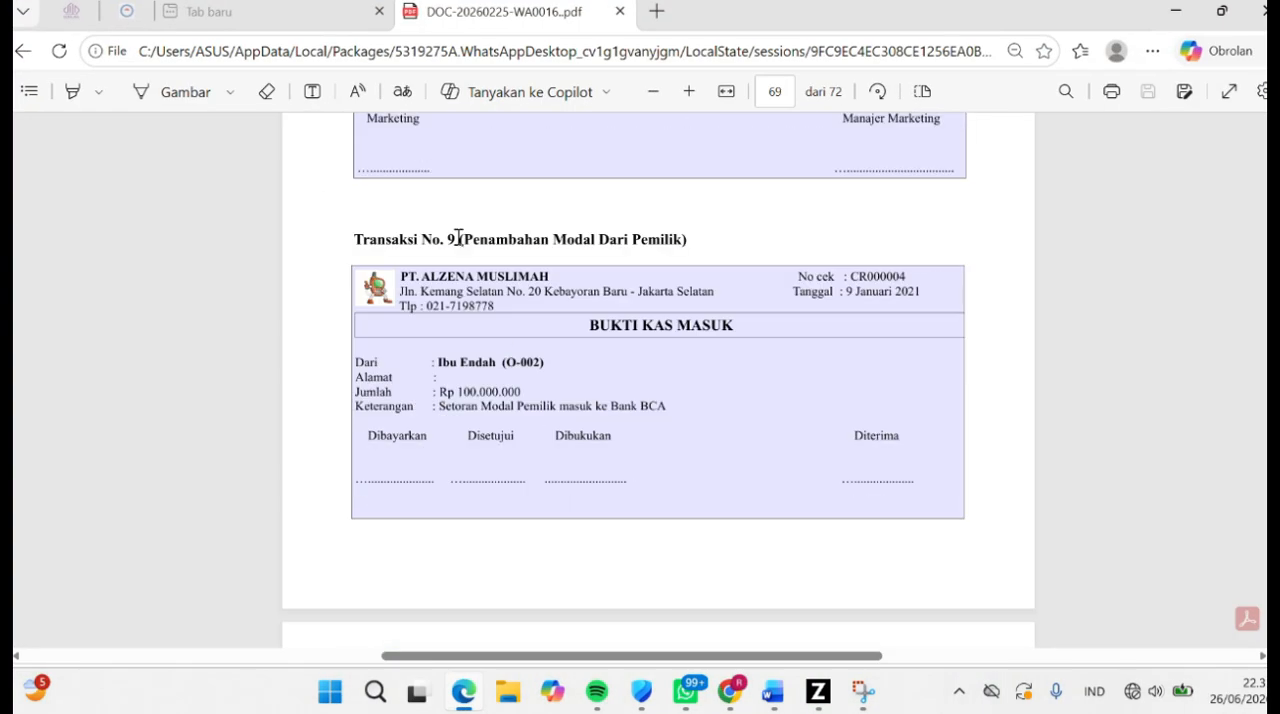
drag(458, 240, 701, 257)
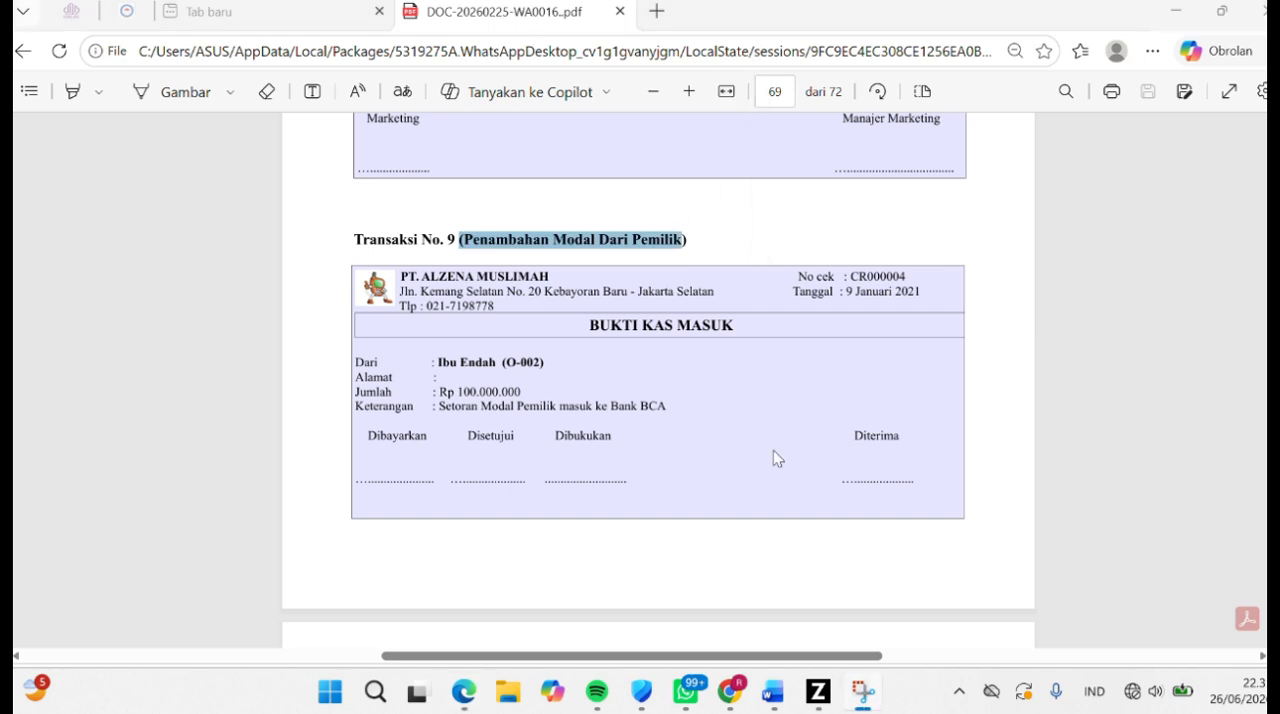
- Switch to Zahir and start a new Kas Masuk cash receipt
click(818, 691)
click(513, 55)
click(545, 280)
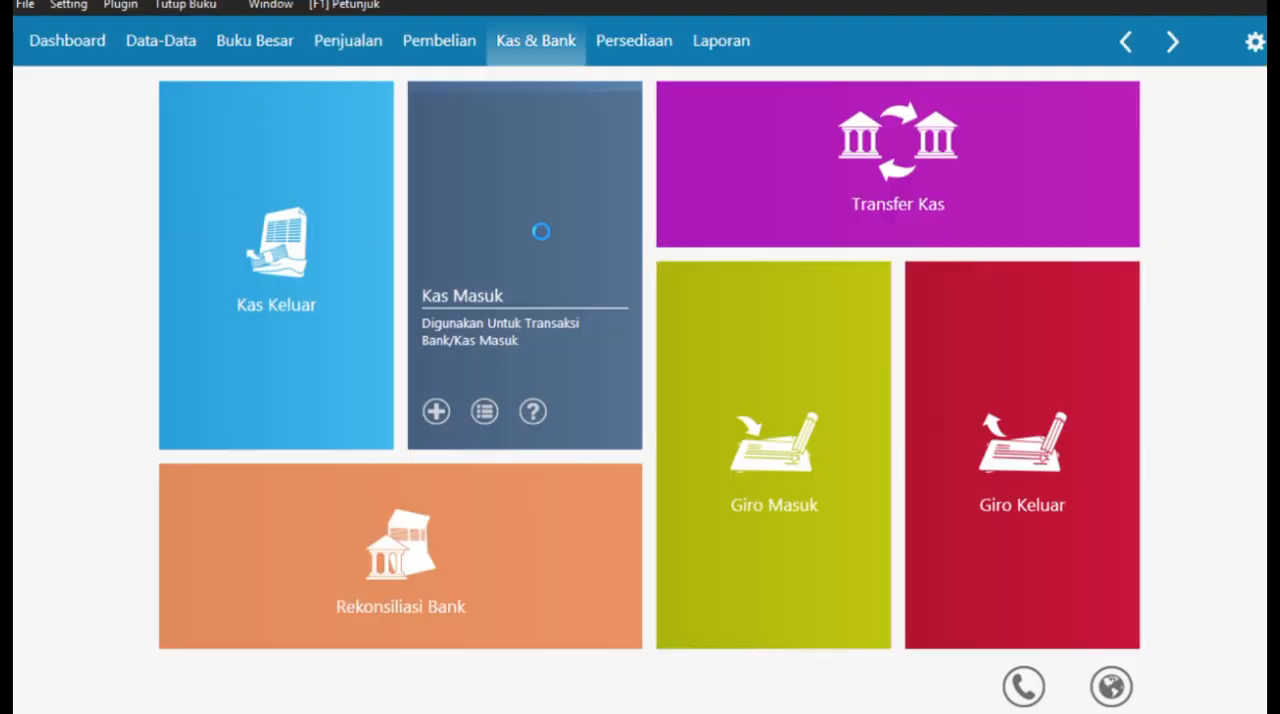
click(86, 677)
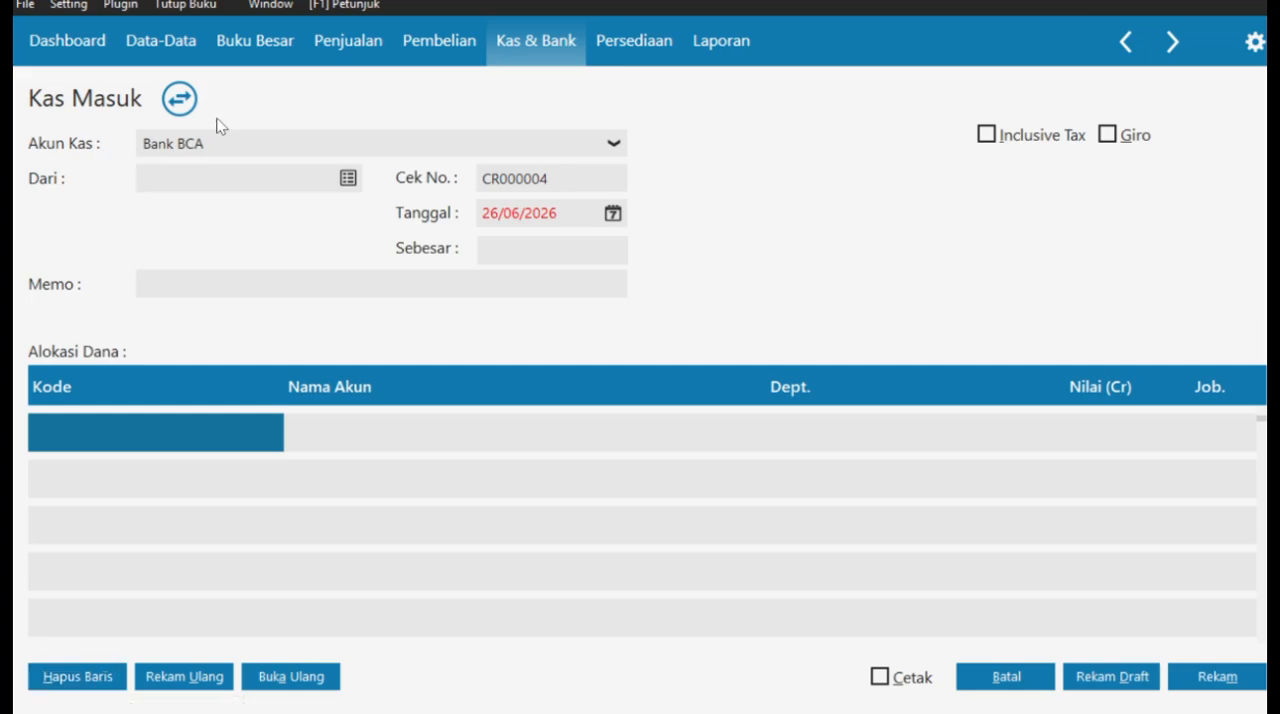
- Create contact O-002 of type Others with the owner's name and select it as the cash receipt's payer
click(350, 178)
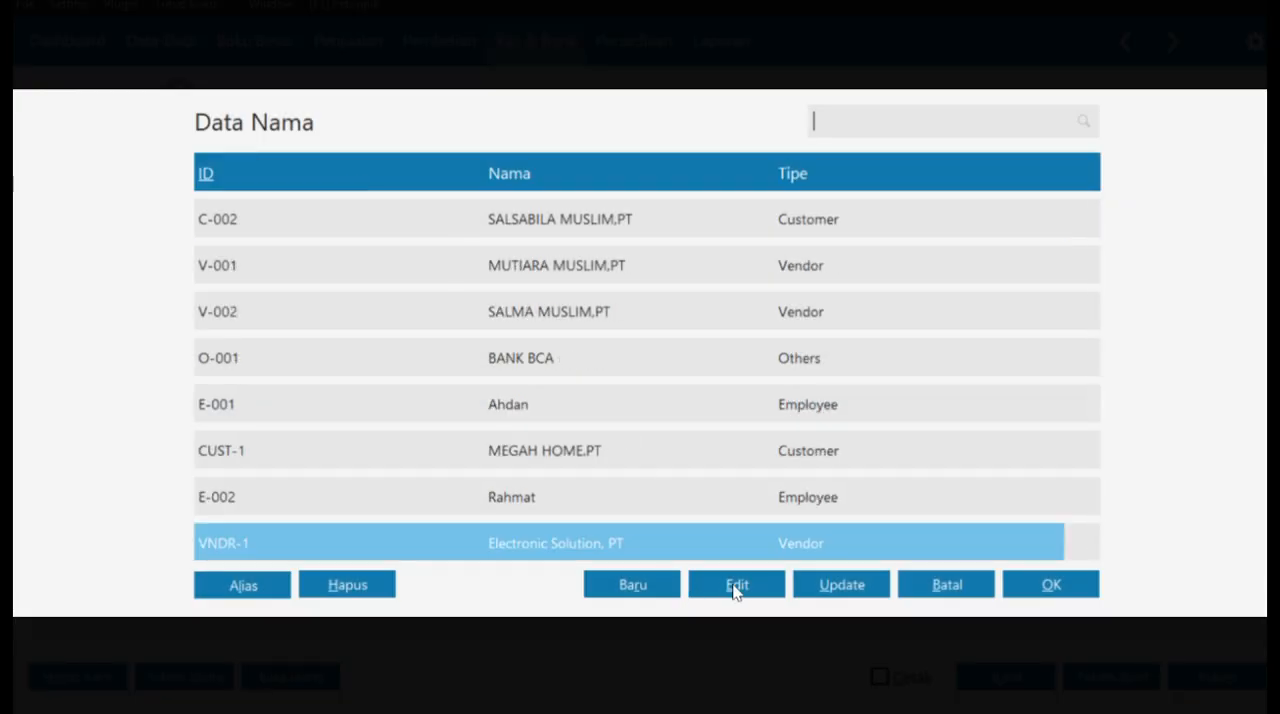
click(659, 587)
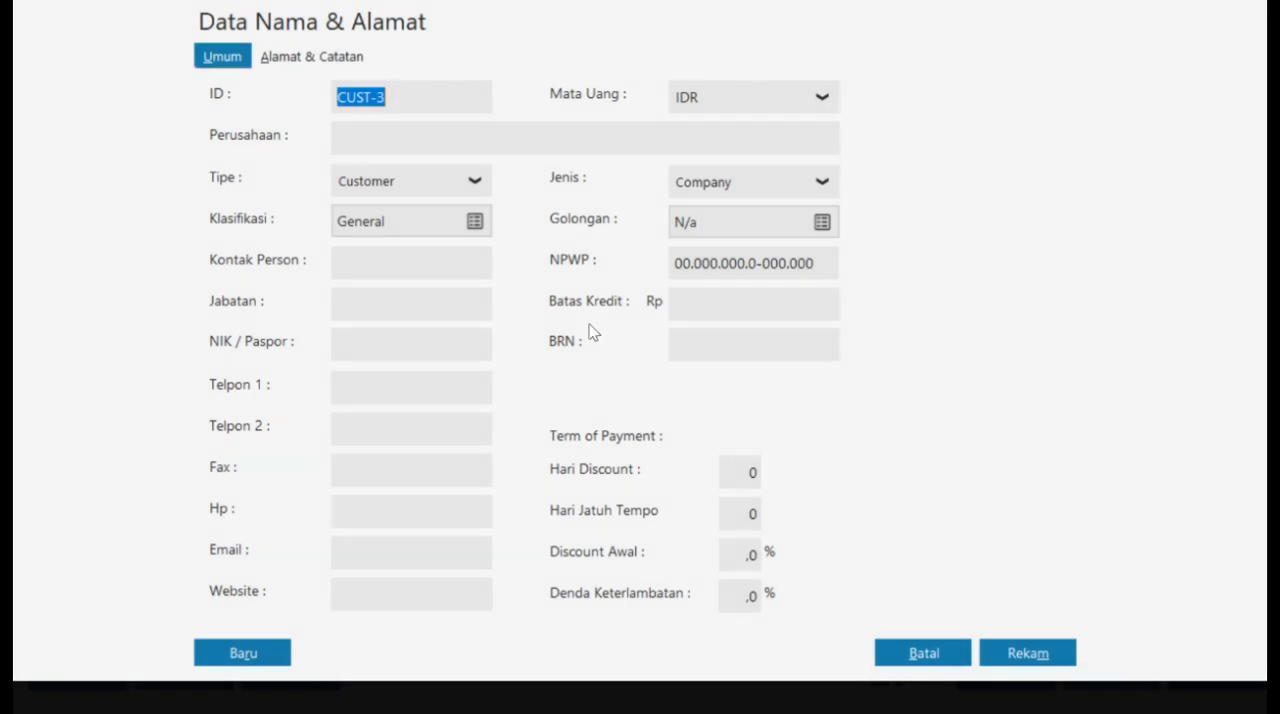
click(449, 189)
click(420, 310)
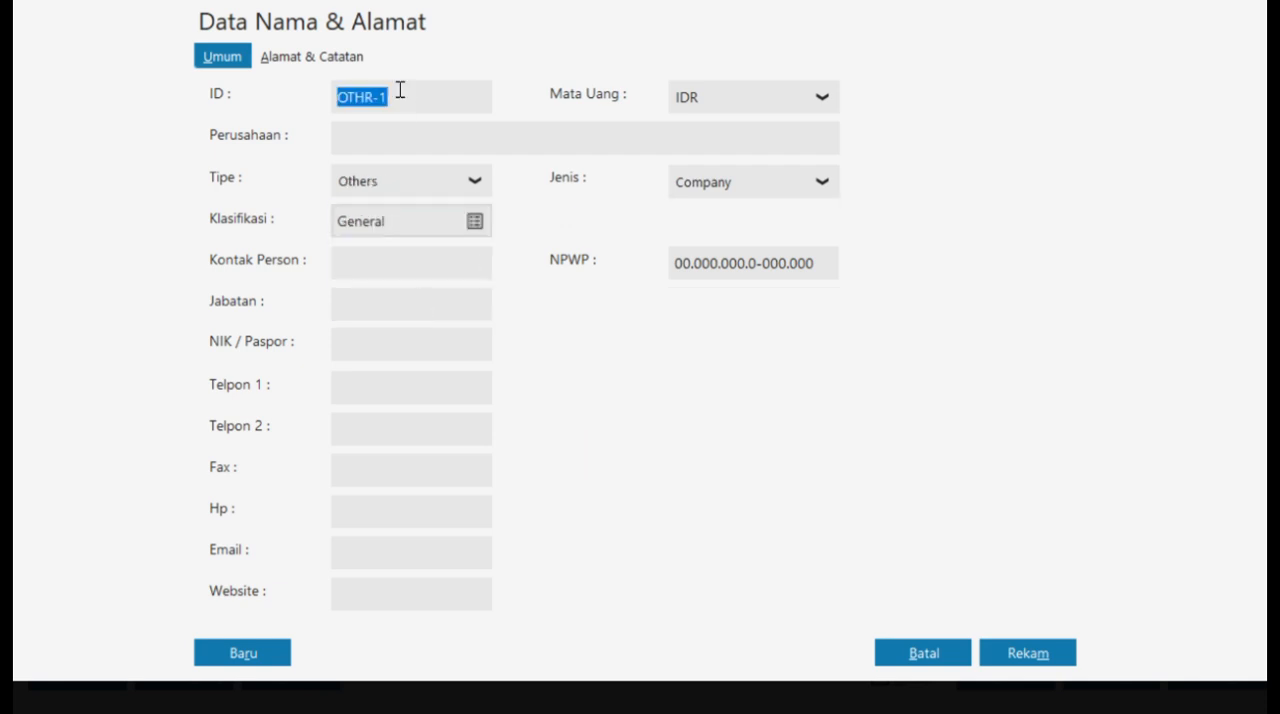
text(O-002)
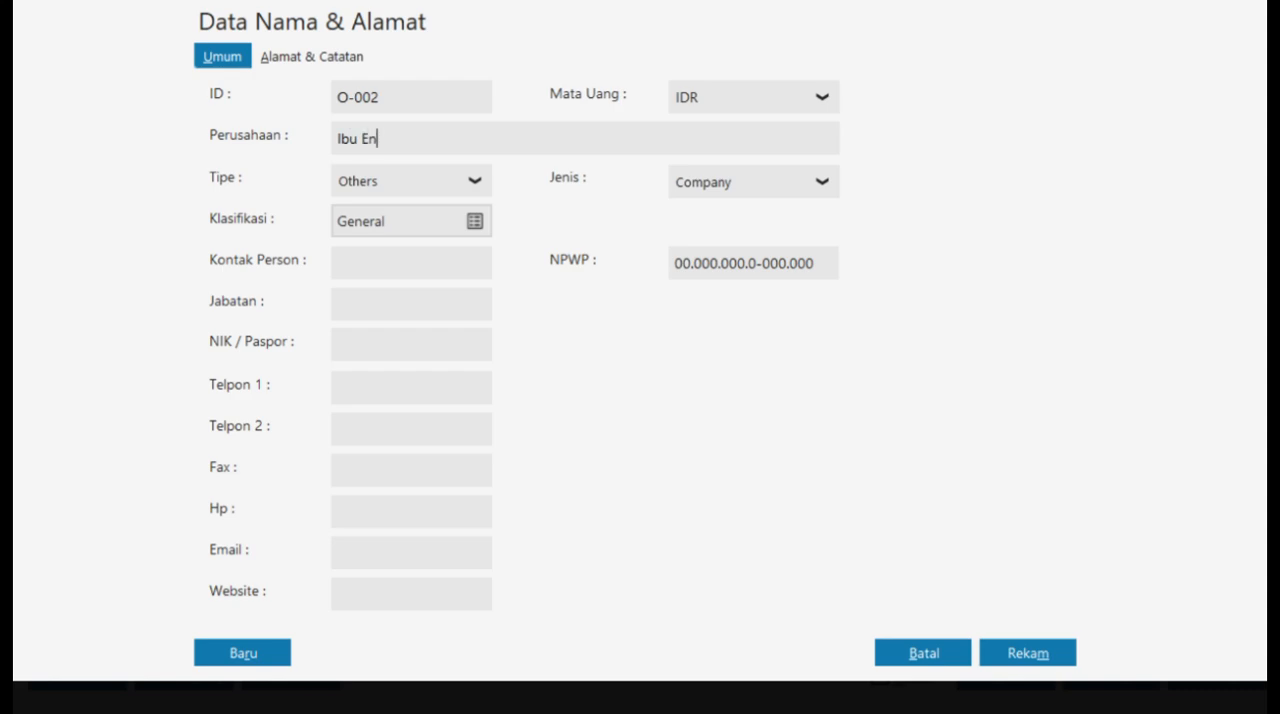
click(1028, 653)
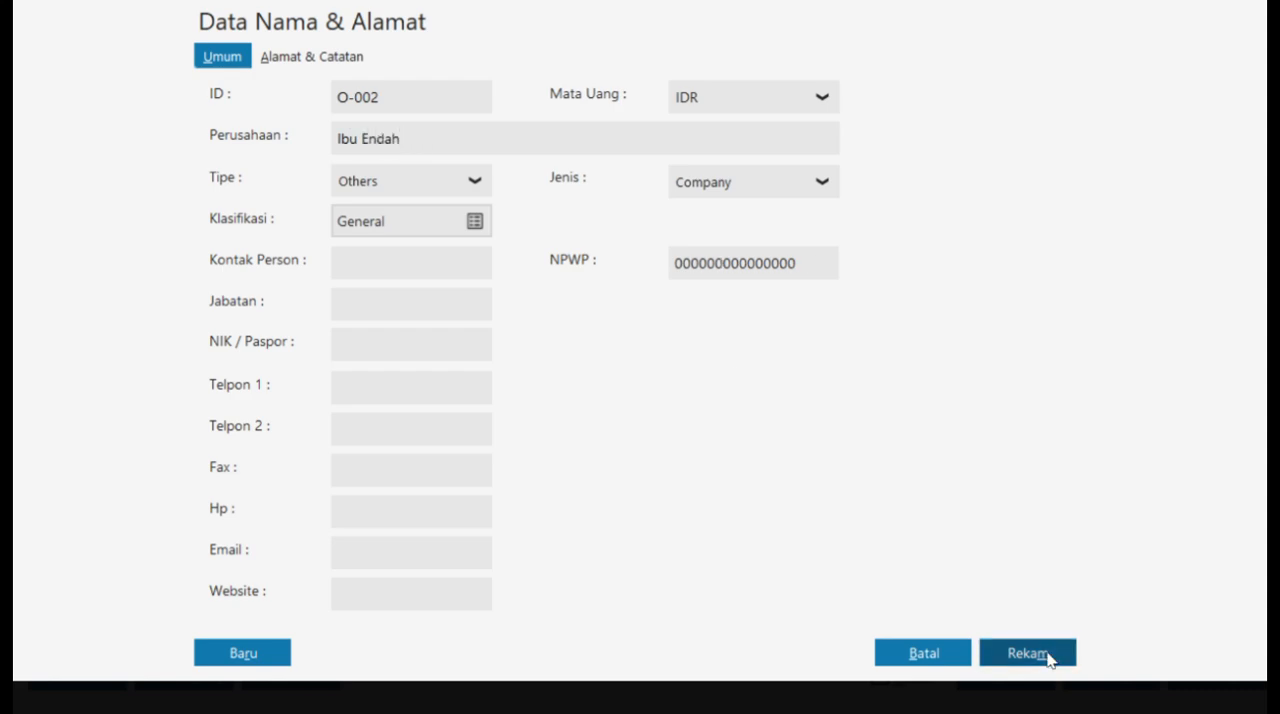
click(952, 463)
click(1030, 583)
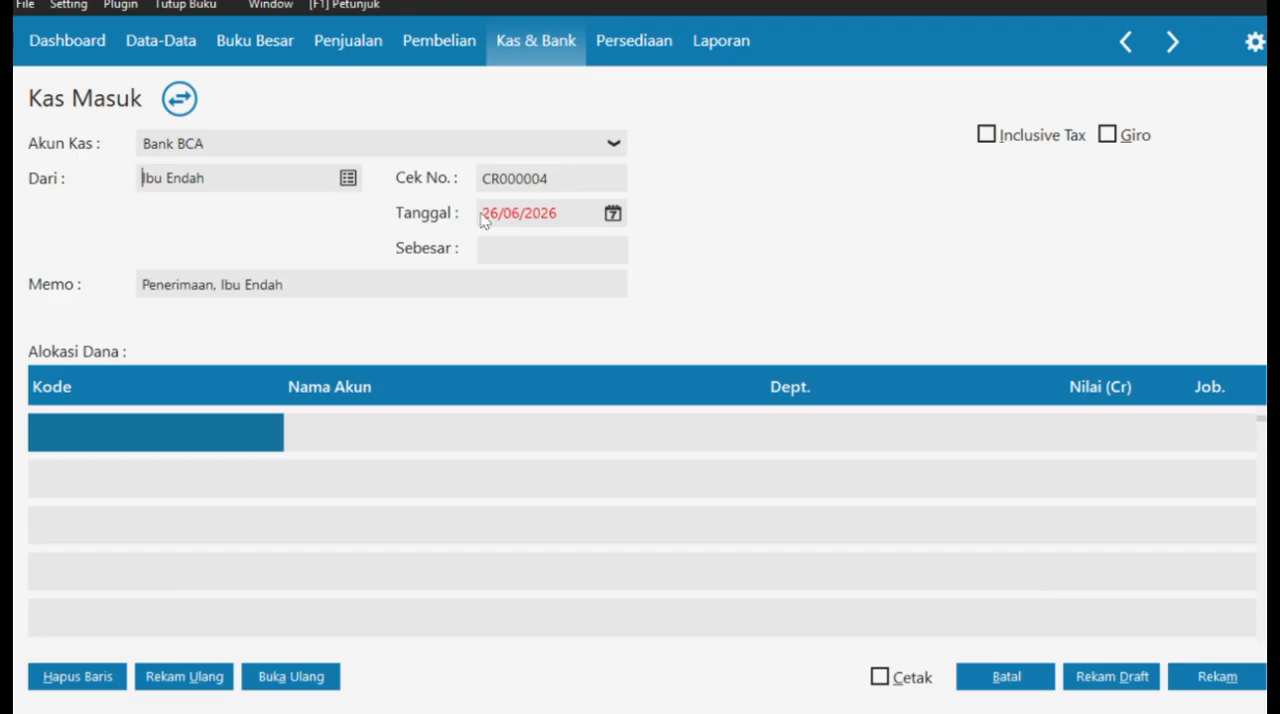
- Set the cash receipt's date to 09/01/2021
click(613, 216)
click(687, 458)
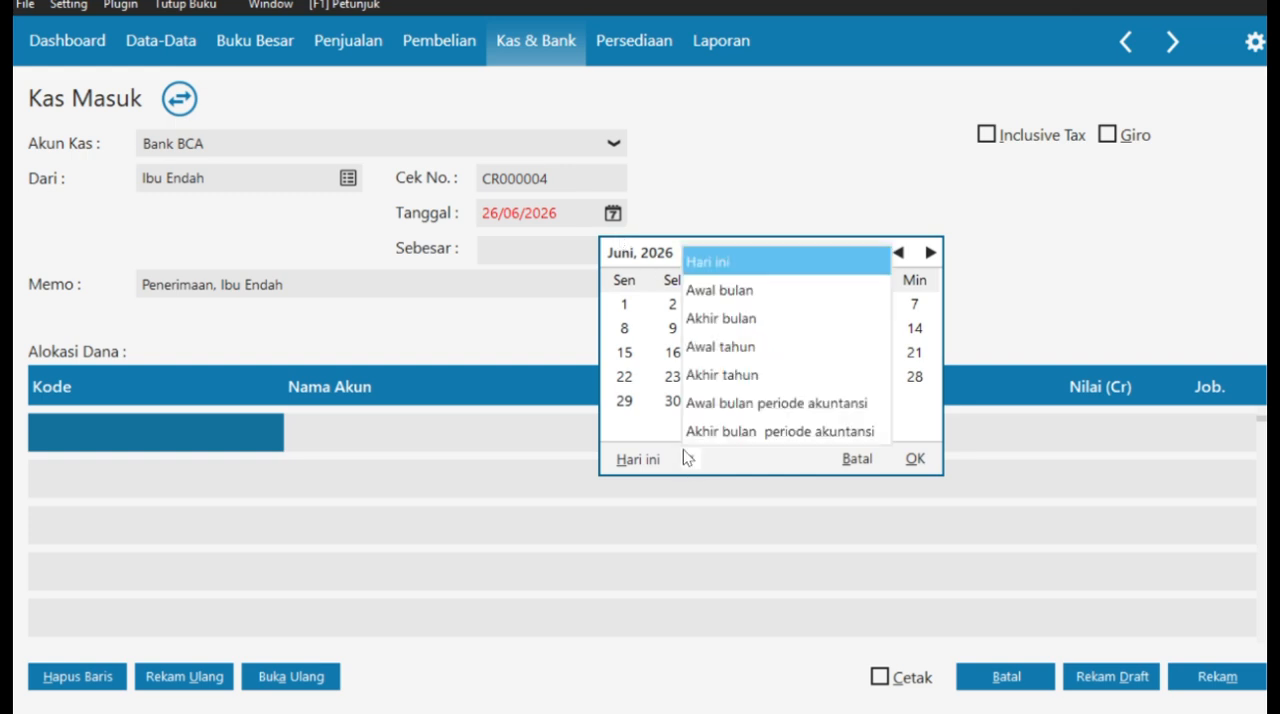
click(711, 290)
key(Escape)
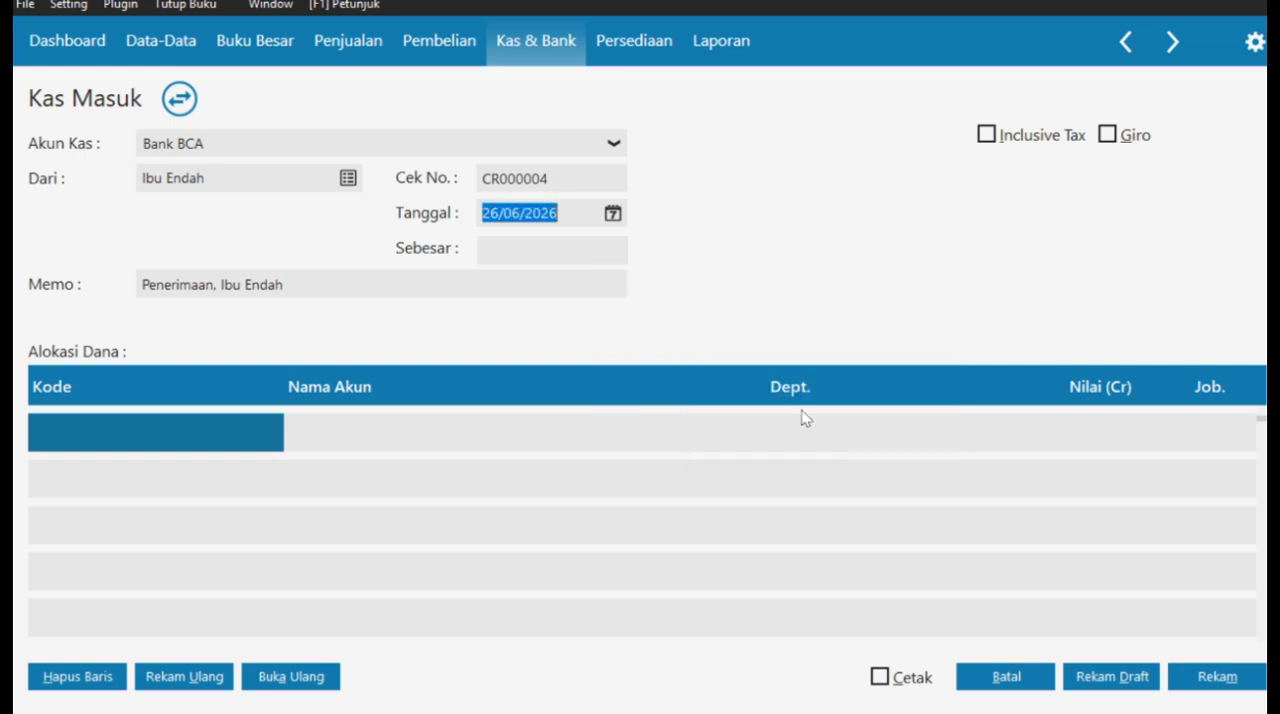
text(09/01/2021)
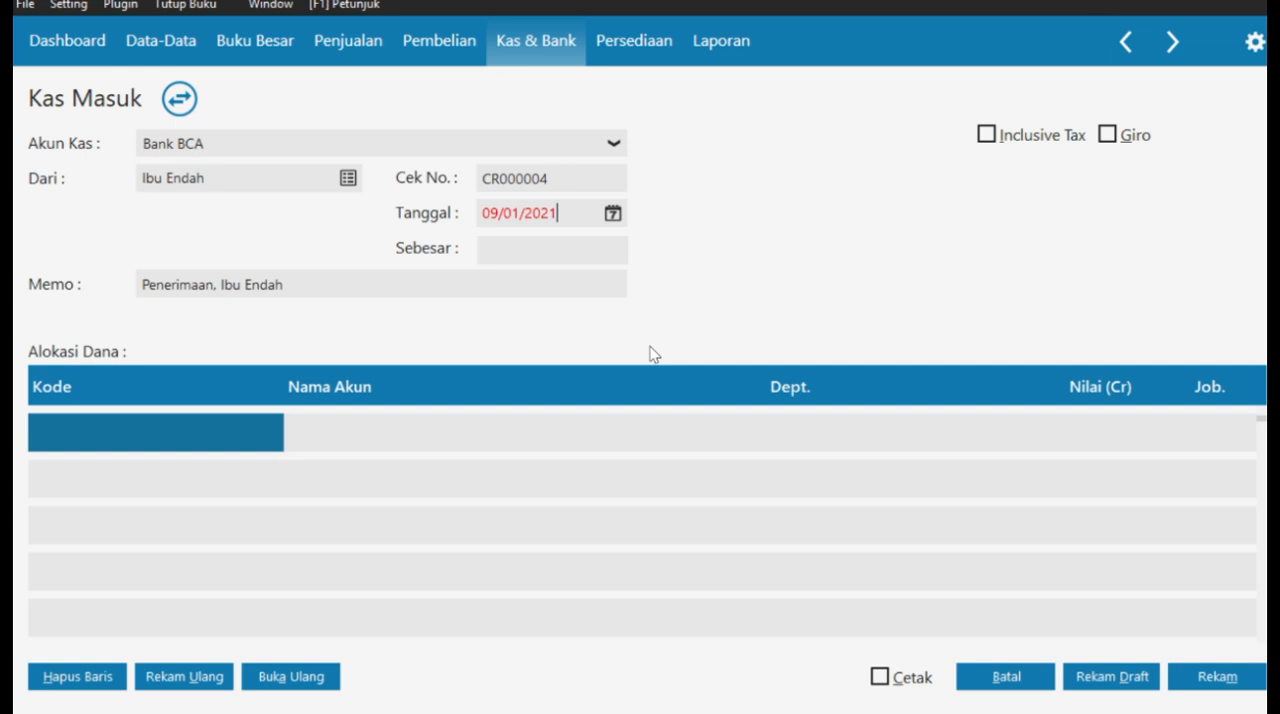
- Replace Penerimaan in the receipt's memo with Setor Modal Pemilik ke bank BCA, keeping the payer's name at the end
click(216, 285)
key(BackSpace)
key(BackSpace)
key(BackSpace)
key(BackSpace)
key(BackSpace)
key(BackSpace)
key(BackSpace)
key(BackSpace)
key(BackSpace)
key(BackSpace)
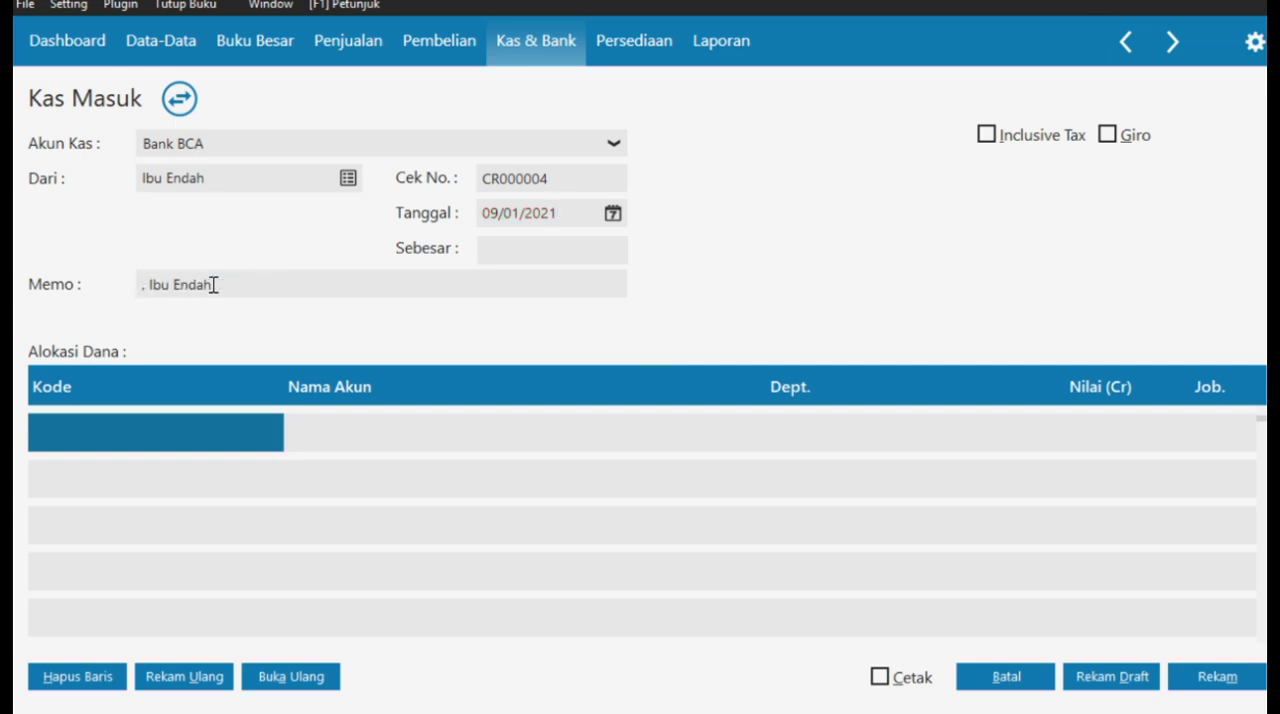
text(Setor)
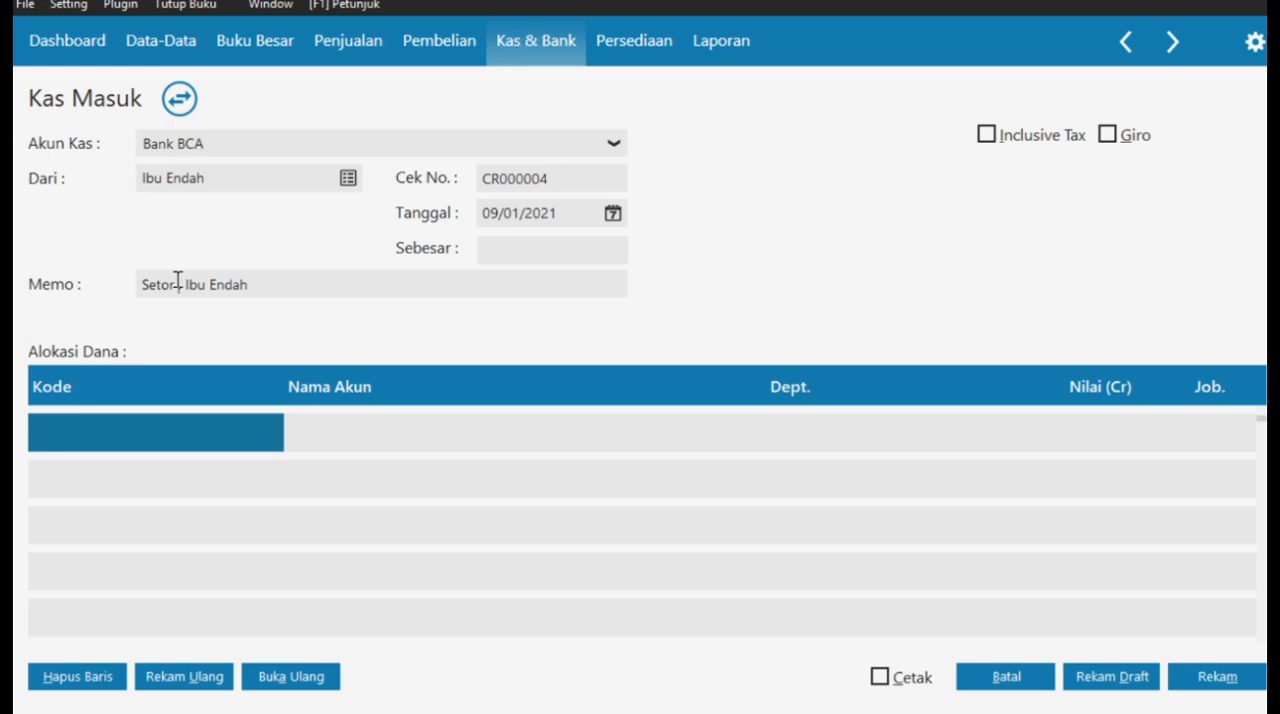
text( Modal Pemilik k)
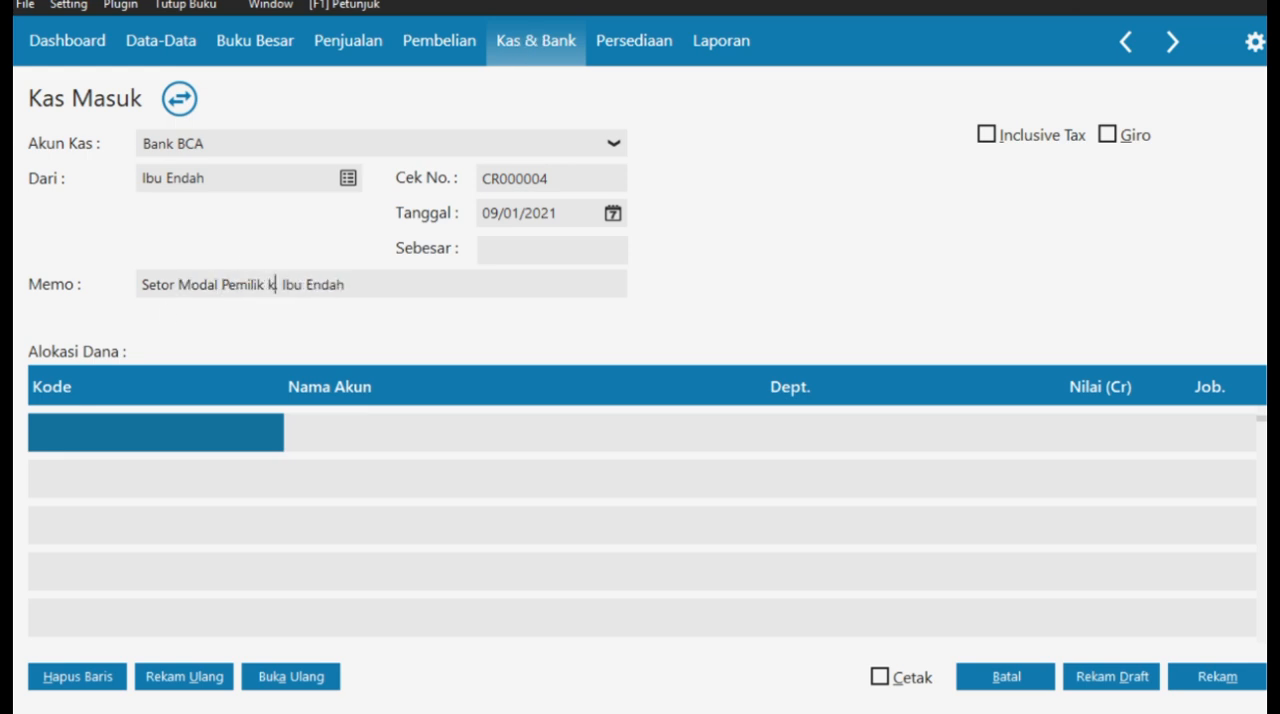
text(e bank BCA,)
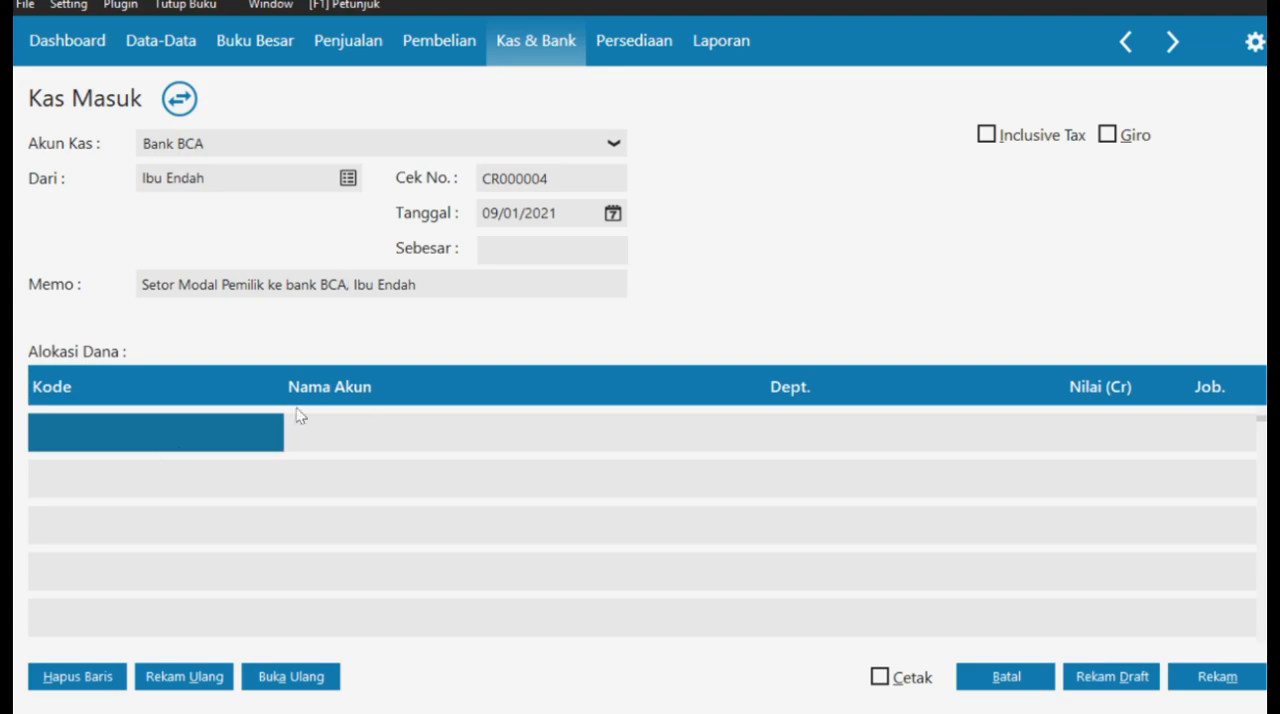
- Allocate 100,000,000 of the cash receipt to the Modal Disetor account
double_click(130, 435)
scroll(853, 402, down, 20)
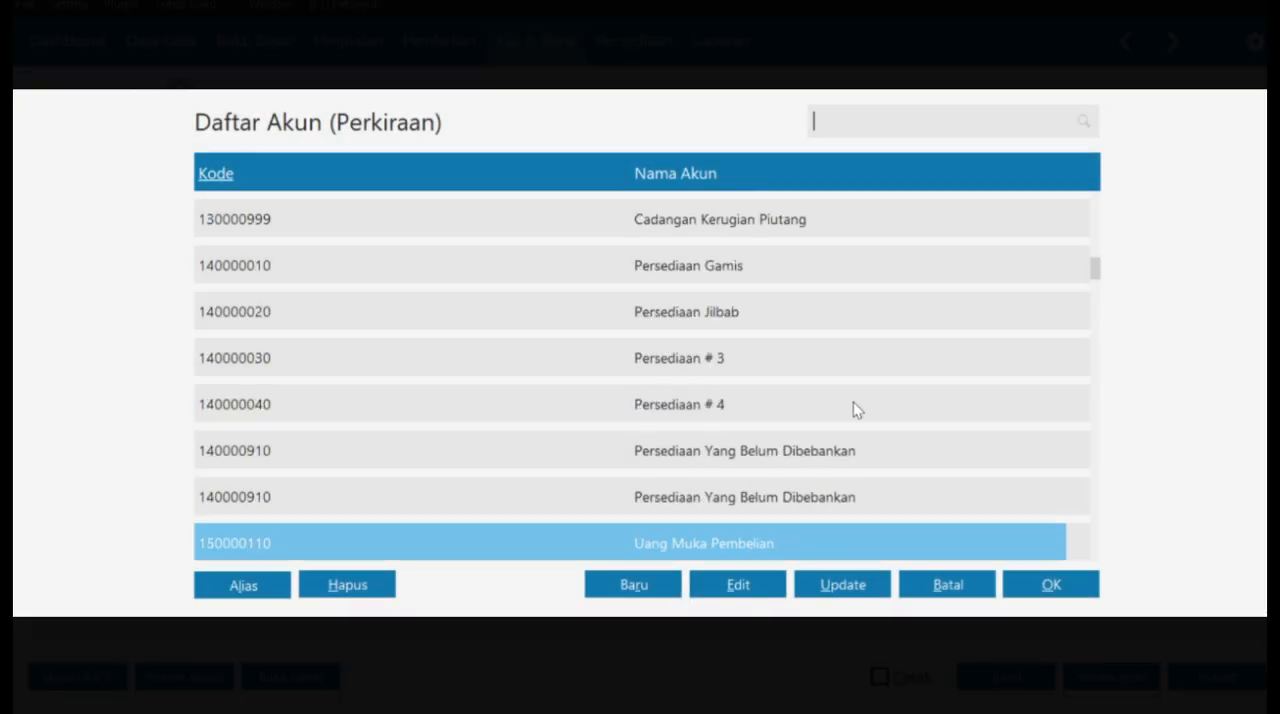
scroll(945, 451, up, 10)
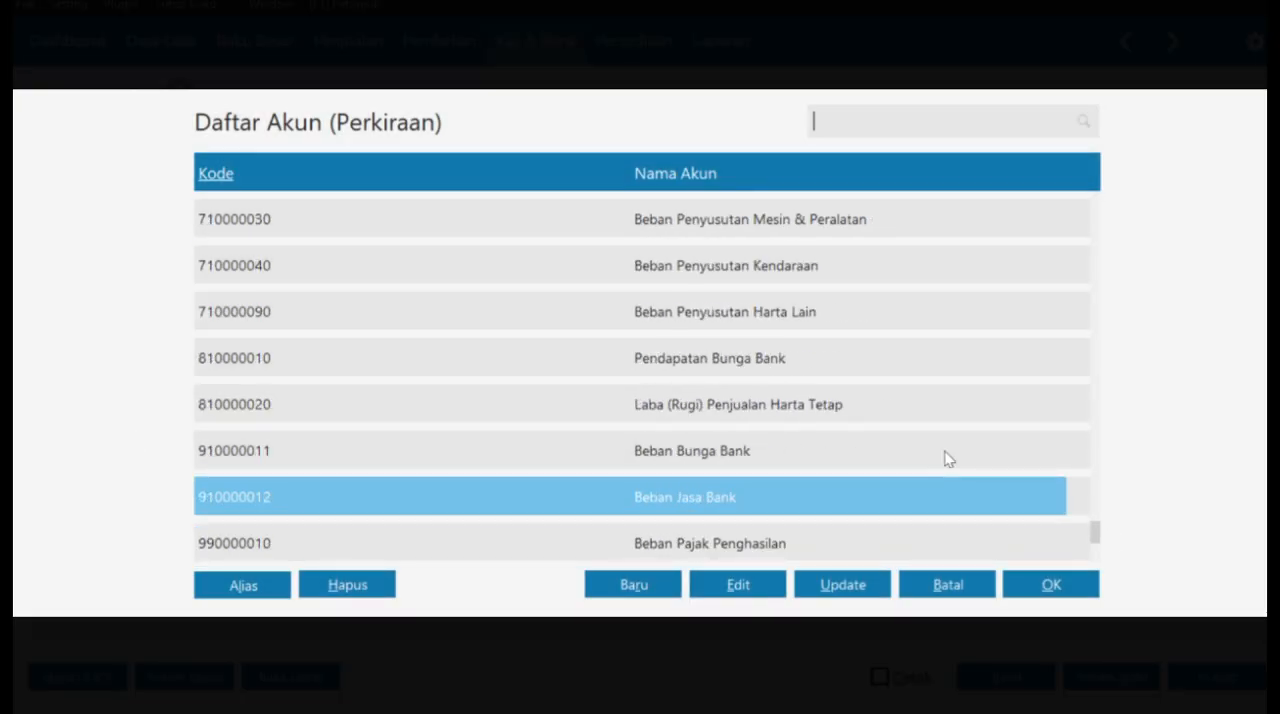
scroll(945, 451, down, 10)
scroll(945, 451, up, 15)
click(848, 368)
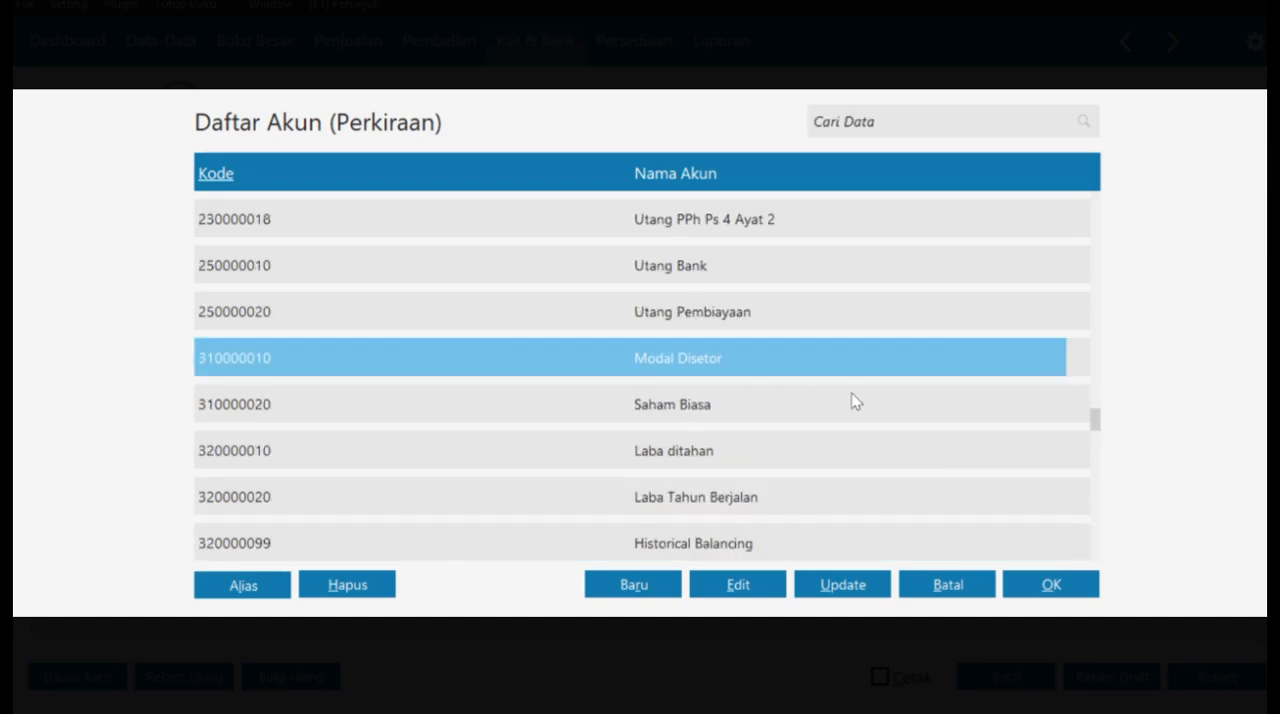
click(1024, 575)
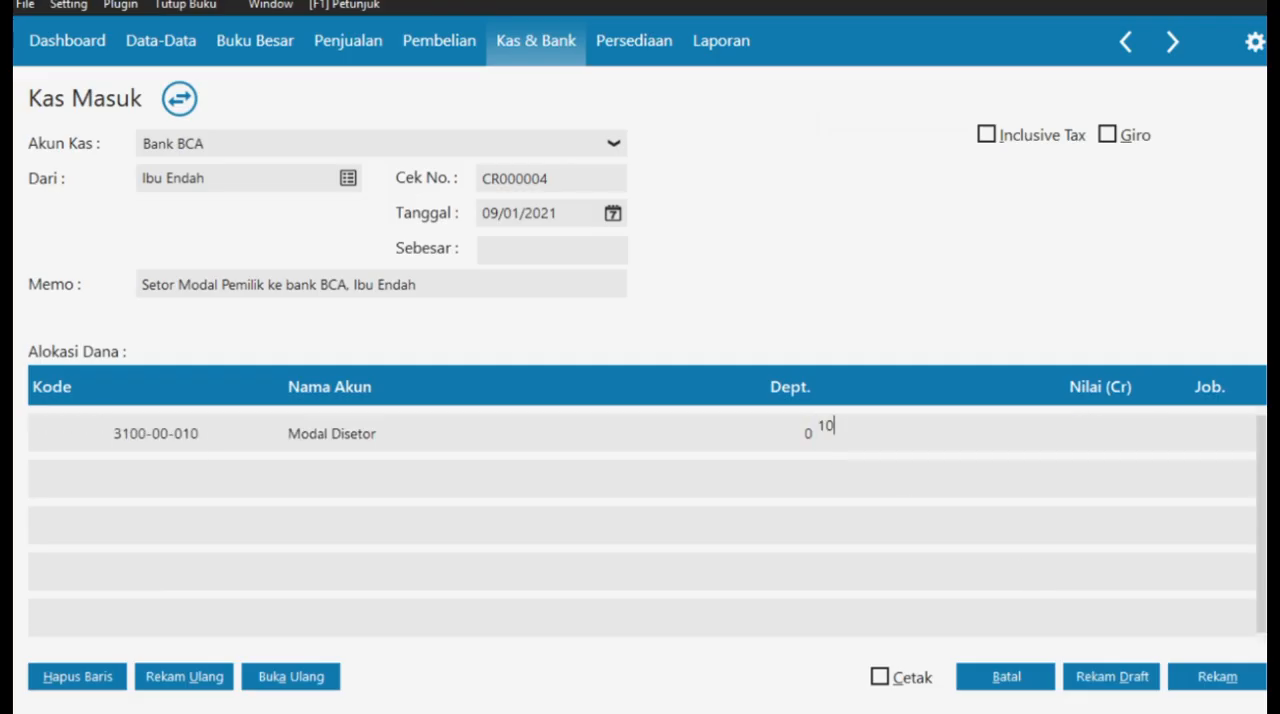
text(100000000)
key(Return)
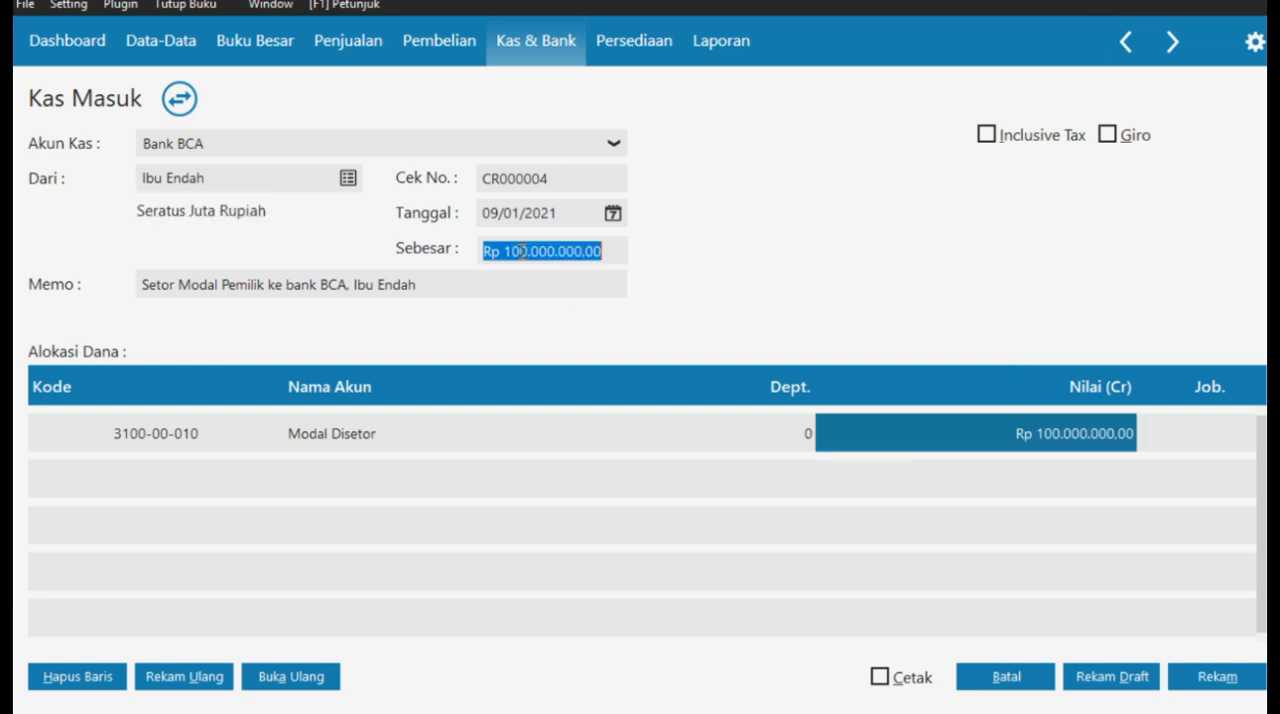
- Record the owner's capital receipt without printing and close the Kas Masuk list
click(1212, 684)
click(1005, 680)
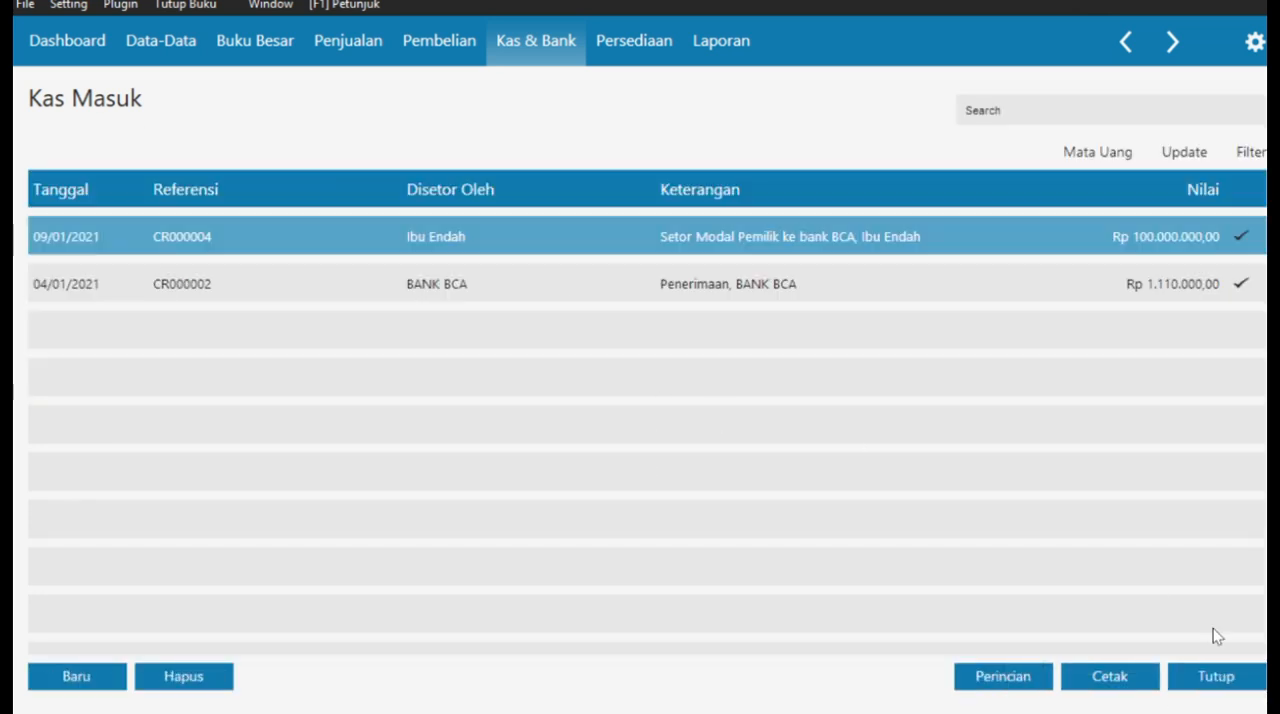
click(1225, 680)
- Switch to the case PDF in Edge and read the Transaksi No. 10 inventory purchase invoice
key(super+Tab)
click(1028, 160)
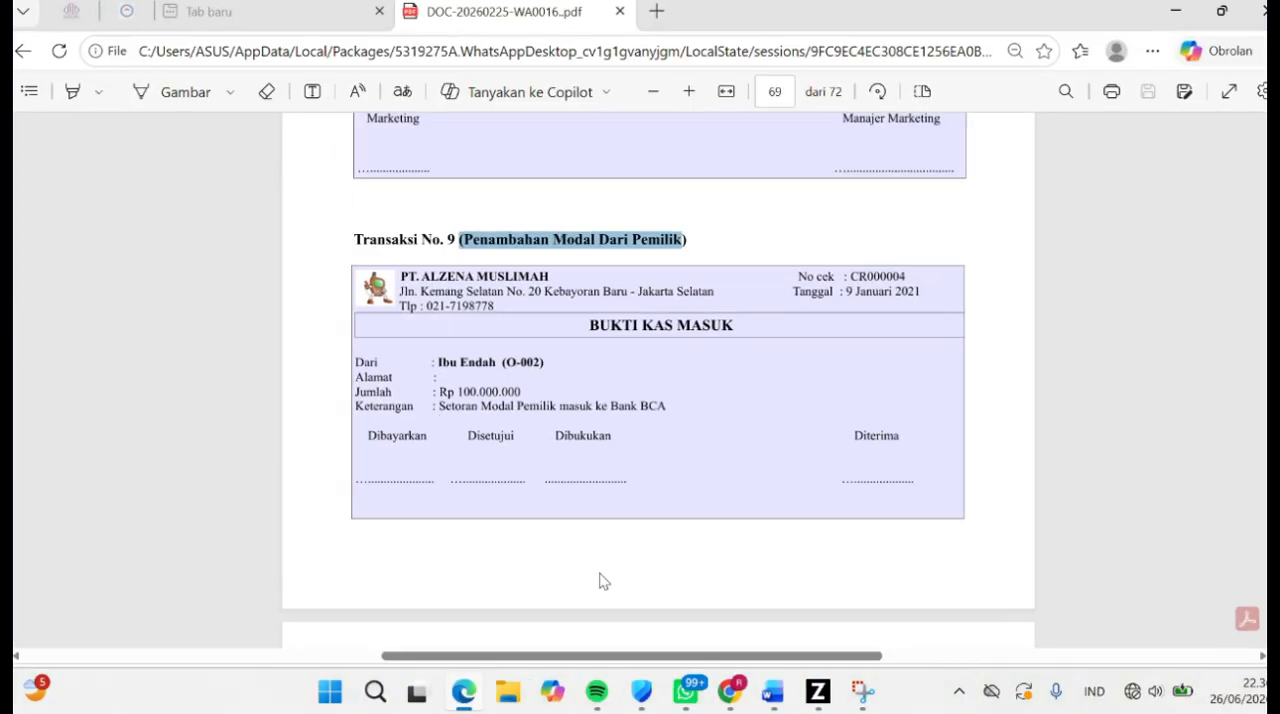
scroll(600, 570, down, 5)
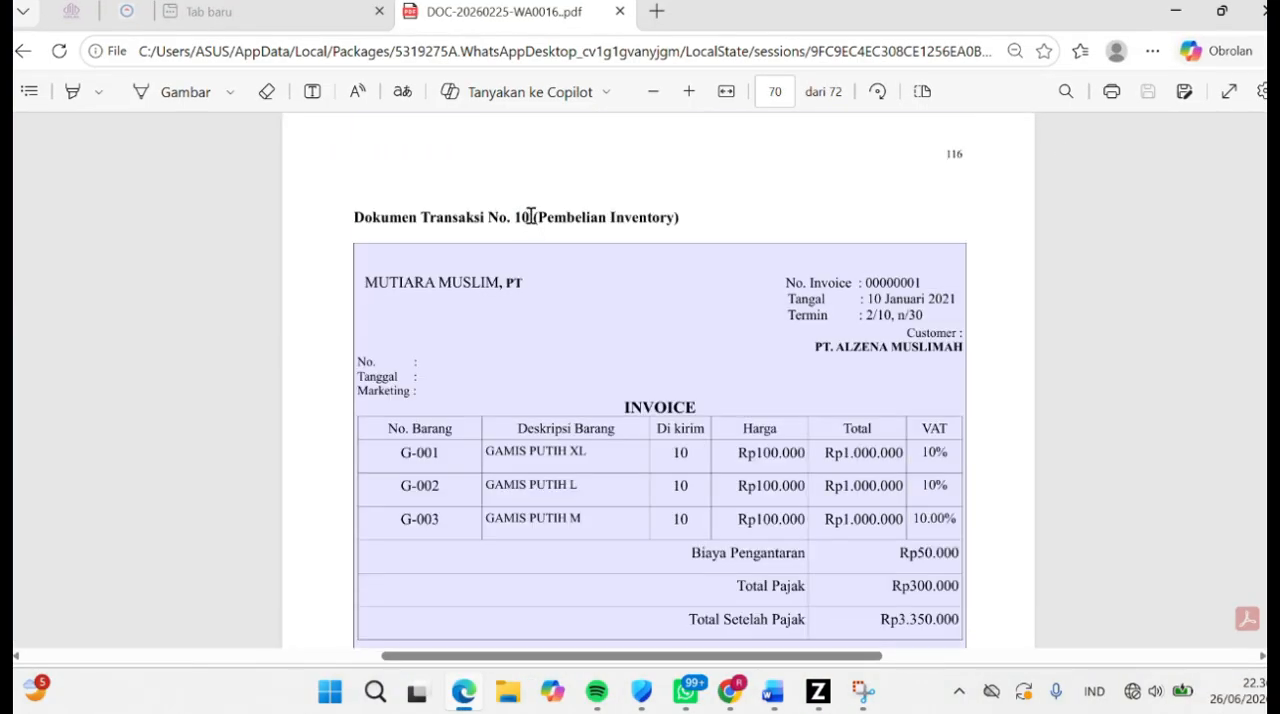
drag(531, 216, 680, 226)
click(580, 280)
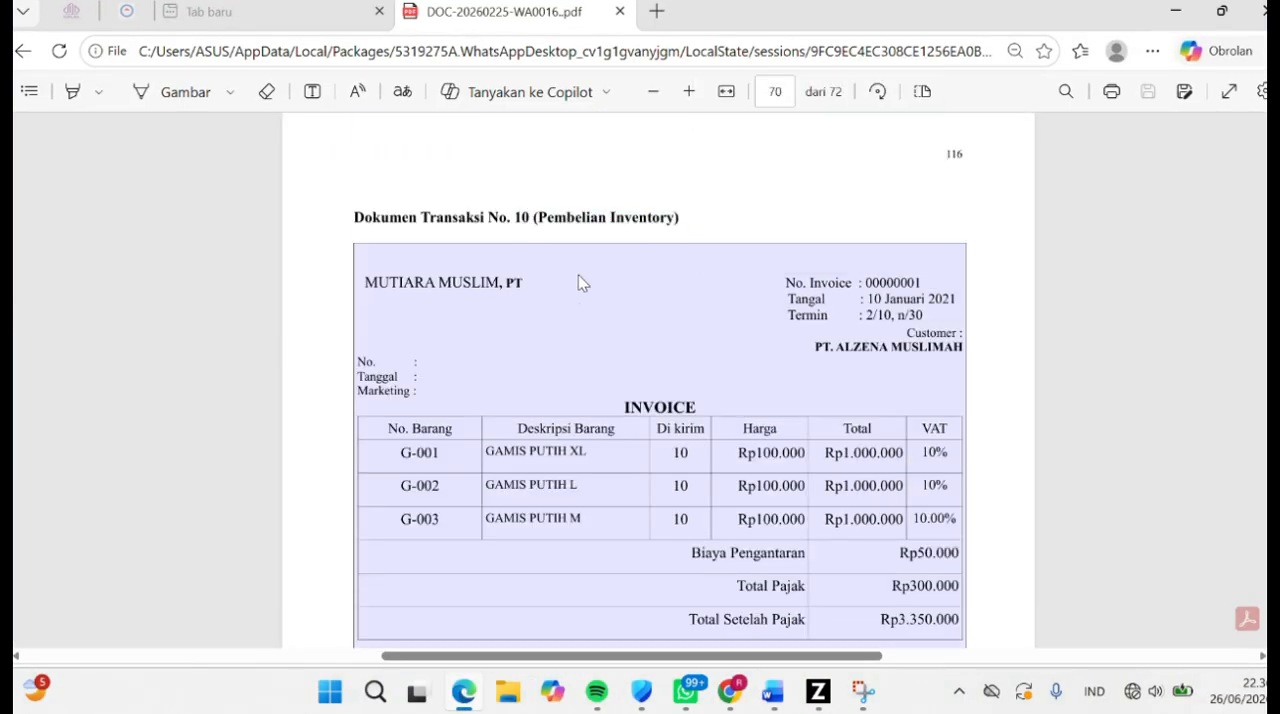
- Switch to Zahir and start a new Penerimaan Barang with MUTIARA MUSLIM,PT as the supplier
click(820, 692)
click(434, 40)
click(445, 378)
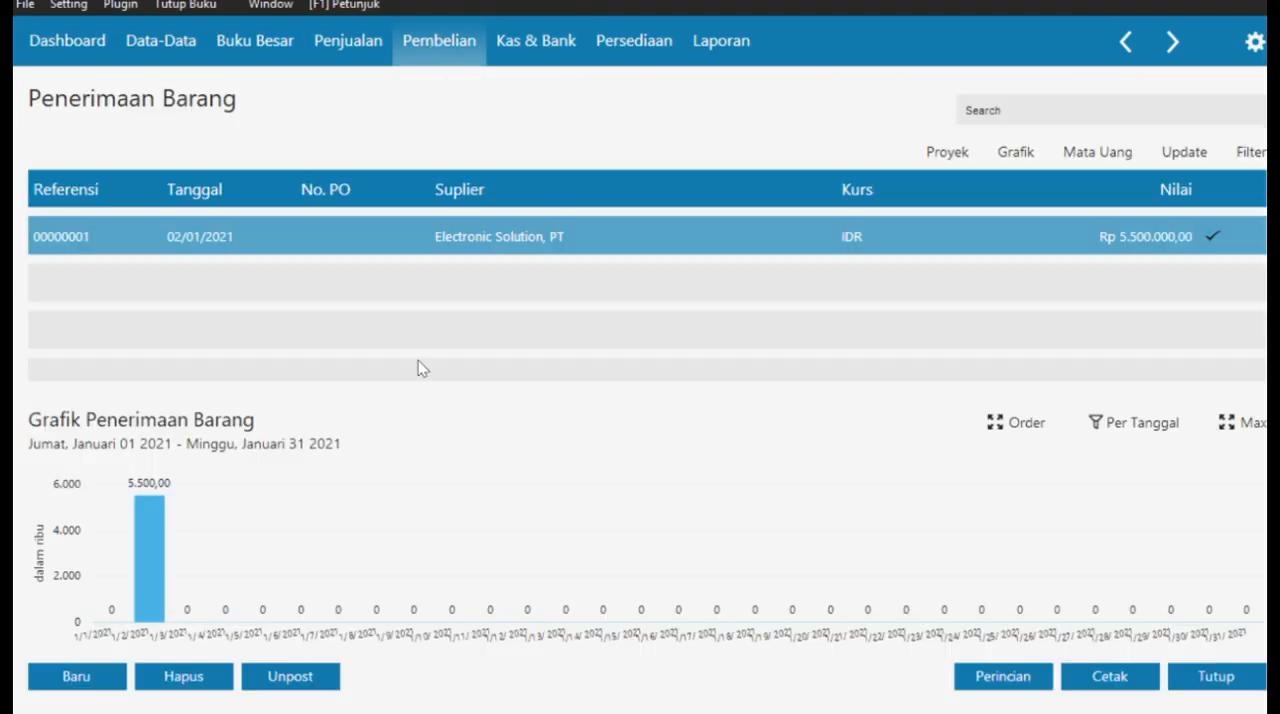
click(86, 676)
click(217, 161)
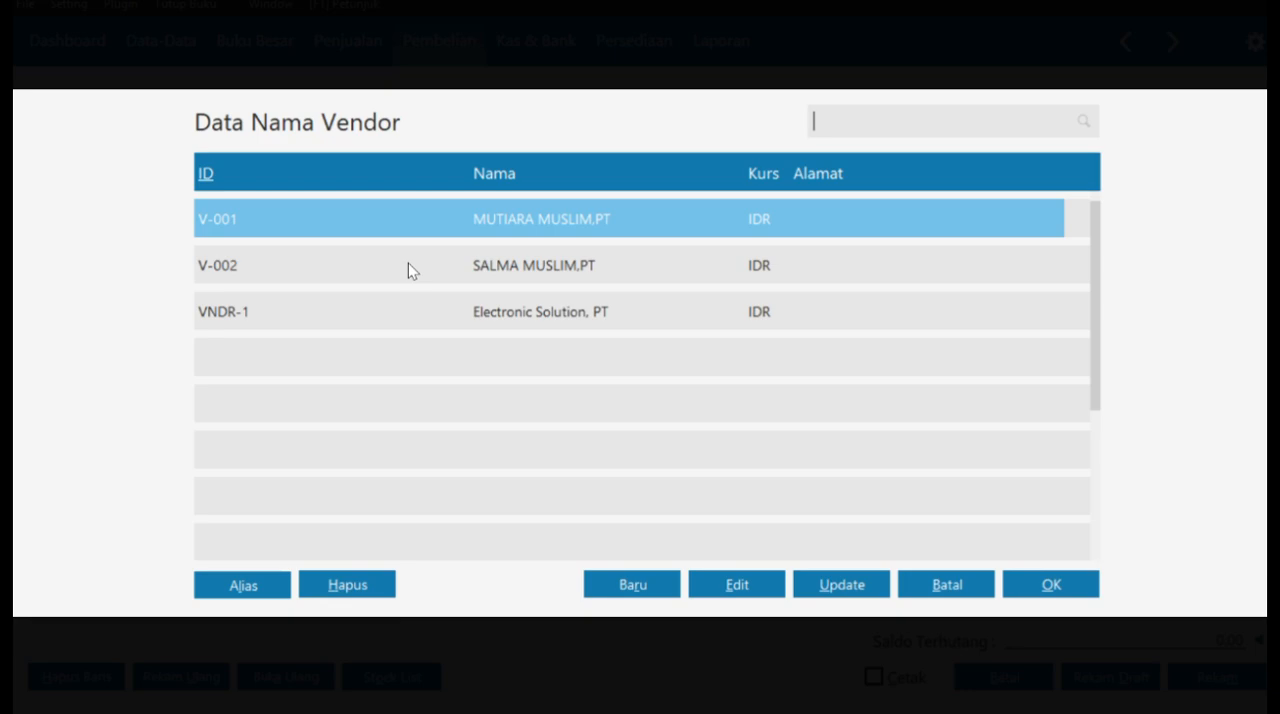
click(1050, 585)
- Set the purchase's invoice date to 10/01/2021 and extend its description to Pembelian Inventory before the supplier name
click(577, 162)
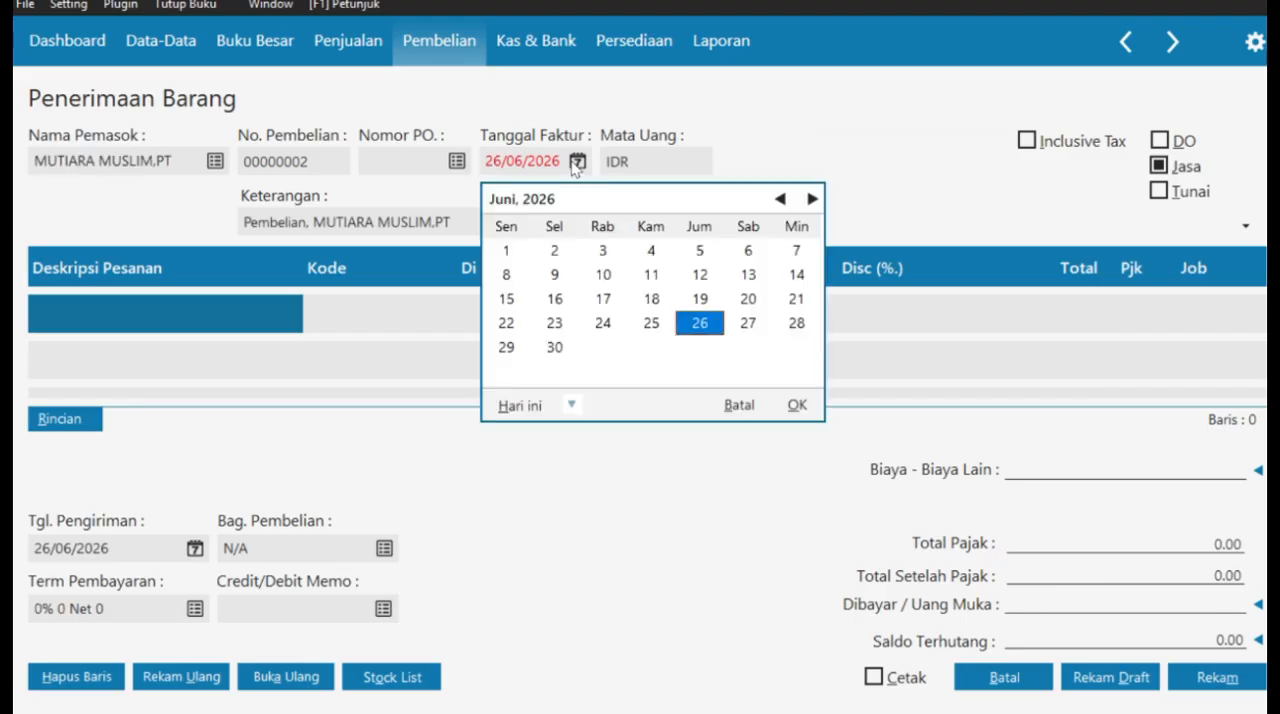
click(748, 406)
text(10/01/2021)
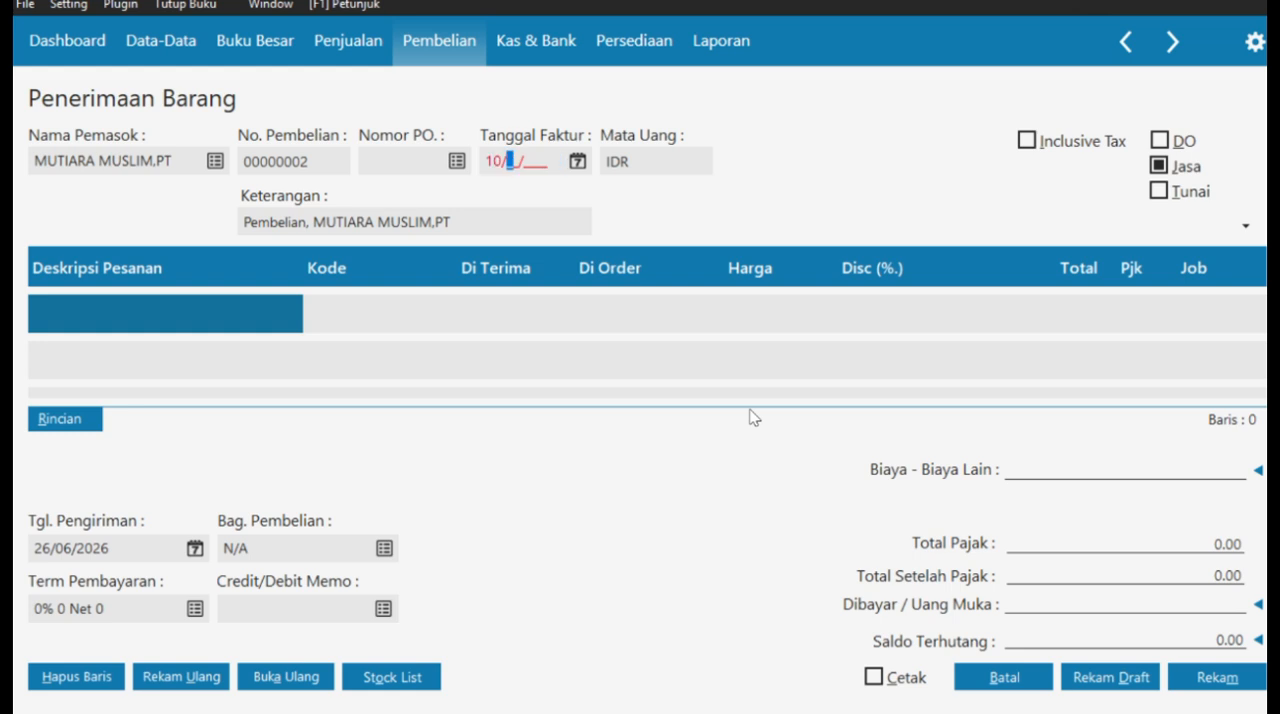
click(307, 222)
click(308, 222)
text(Inventory)
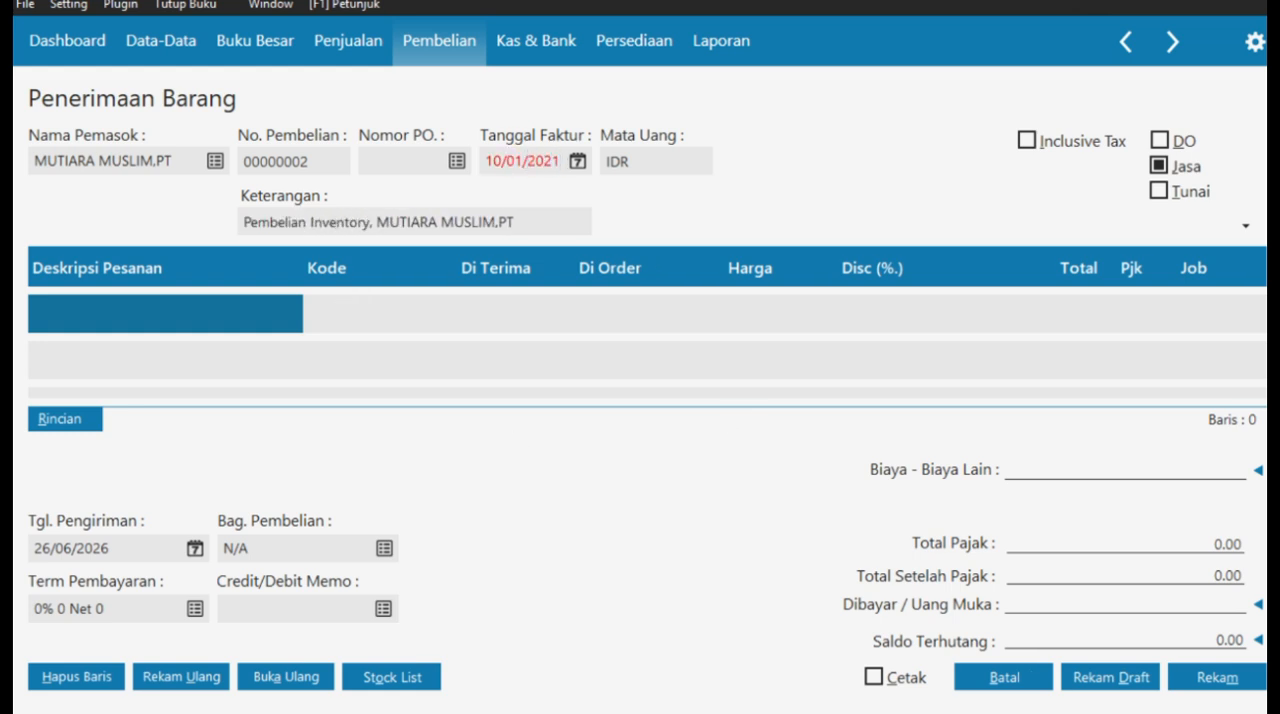
- Set the purchase's delivery date to 11/01/2021
click(196, 549)
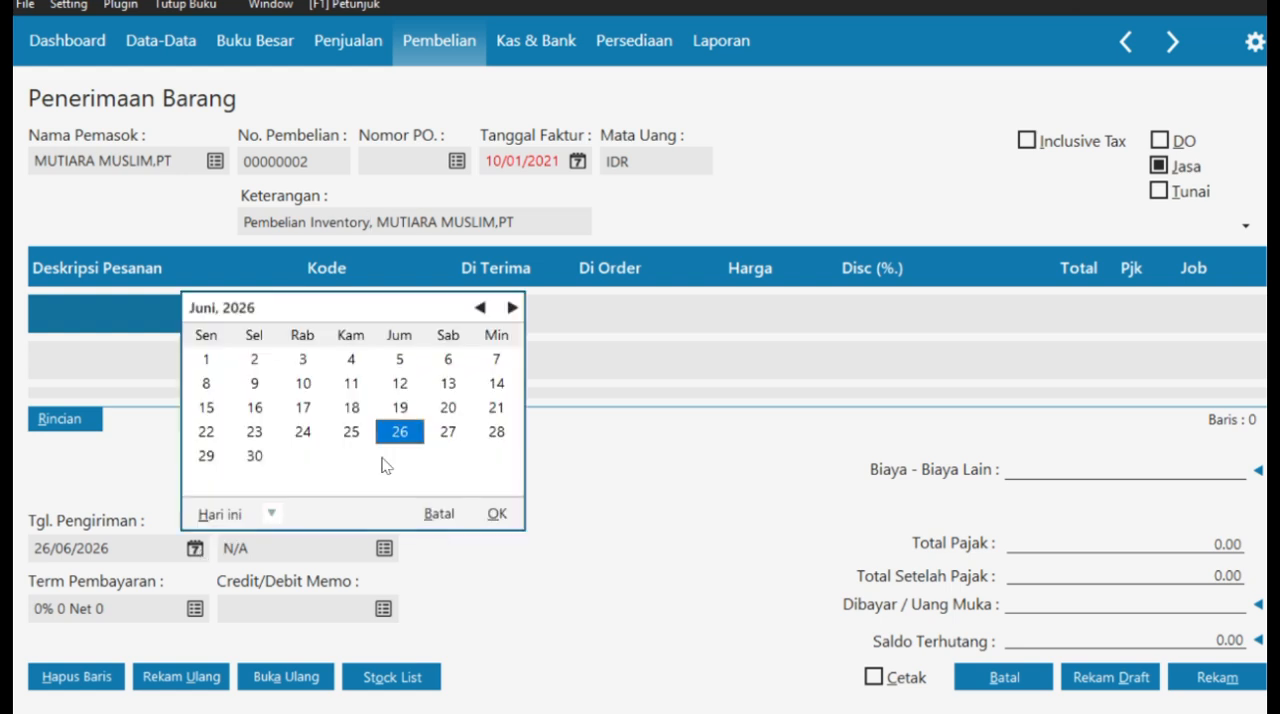
click(432, 516)
text(11/01/2021)
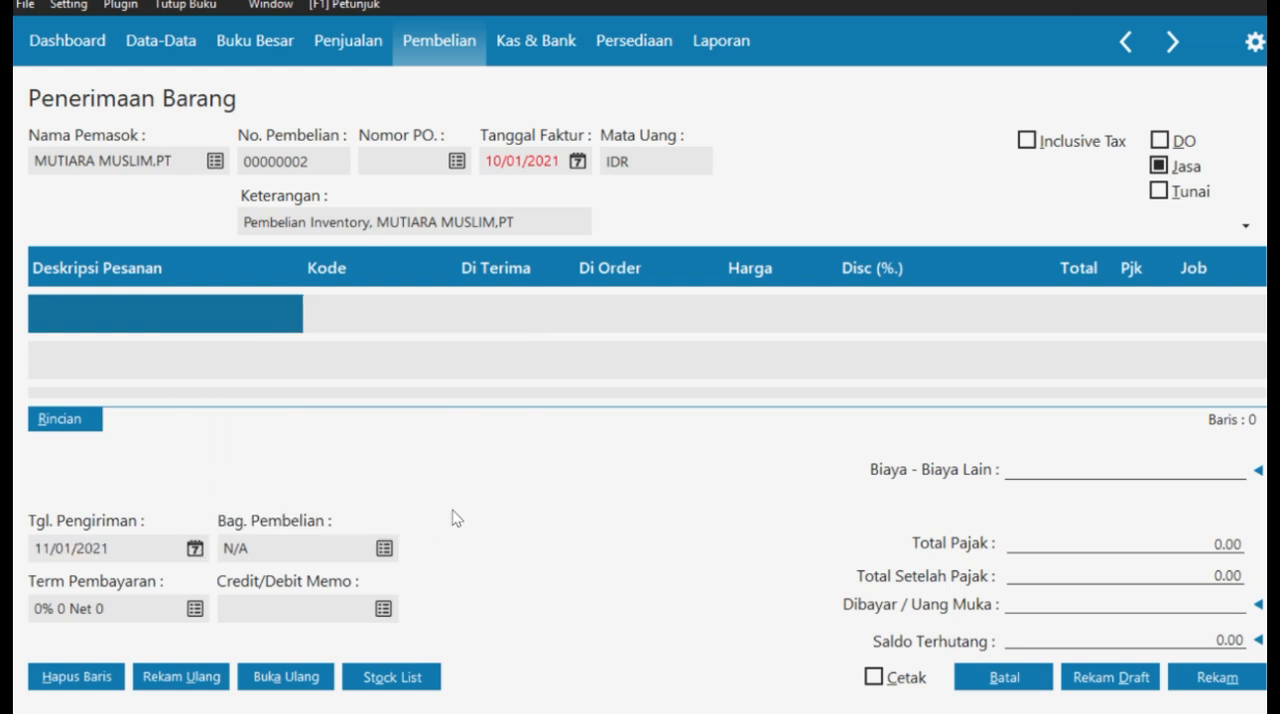
- Set the payment terms to 10 discount days, 30 due days and a 2% early discount
click(194, 608)
text(10)
click(431, 314)
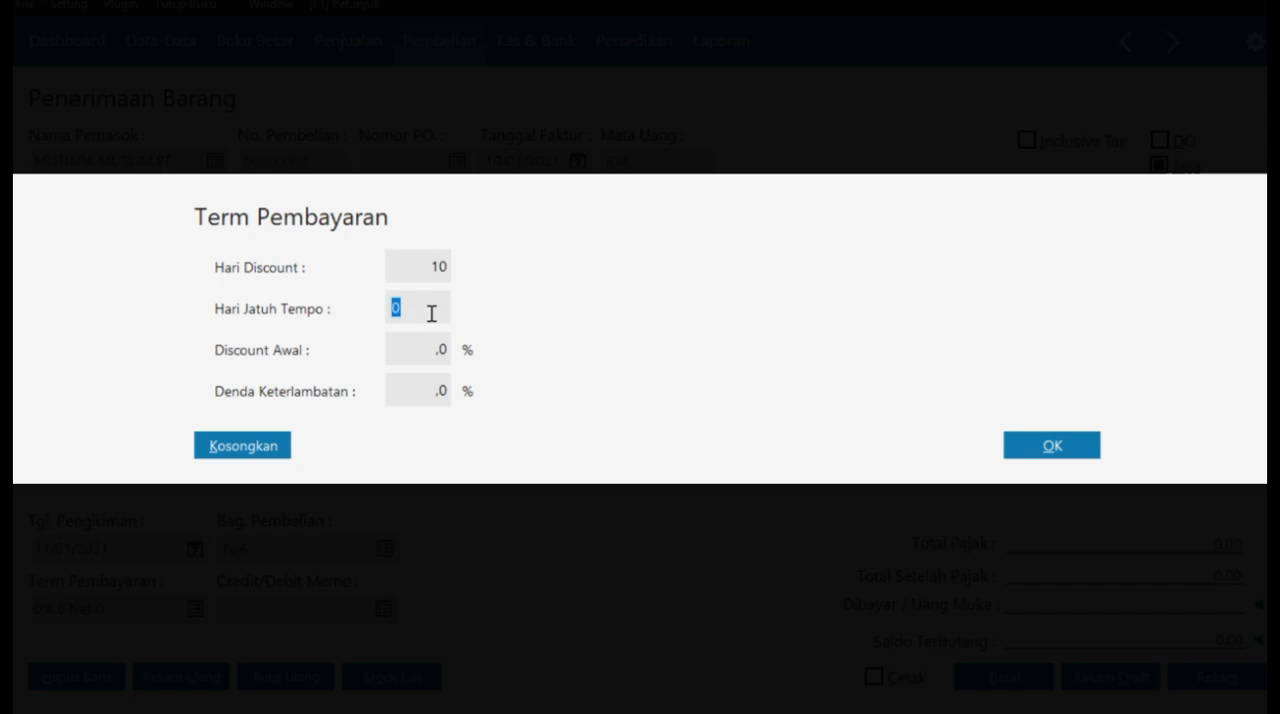
text(30)
click(444, 347)
text(2)
click(1028, 451)
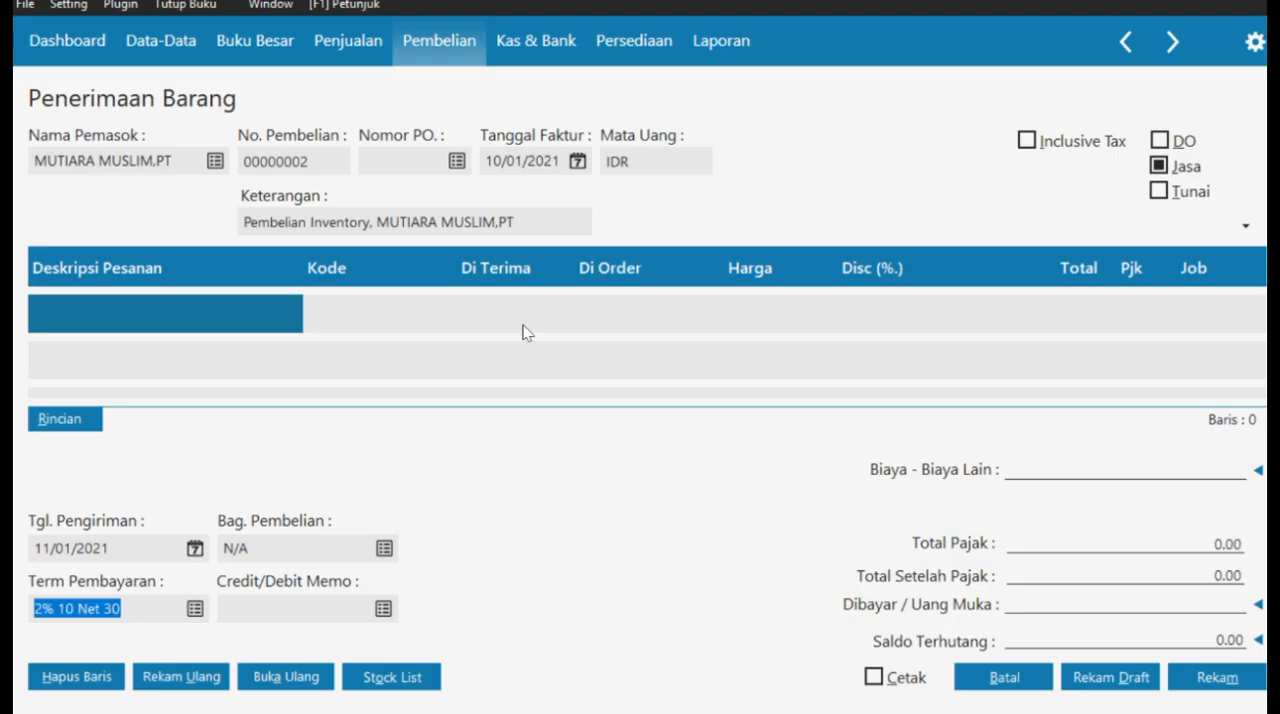
- Turn off the Jasa option and add items G-001, G-002 and G-003 to the purchase from the stock list
key(alt+j)
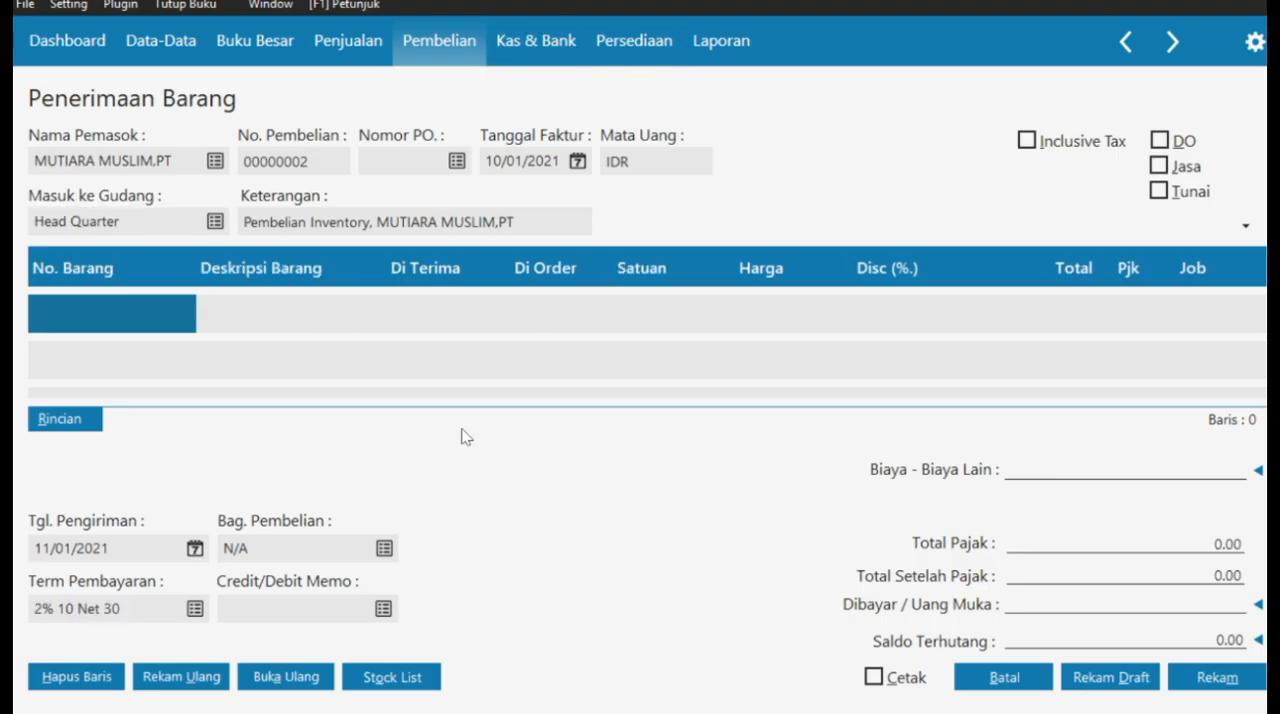
click(391, 677)
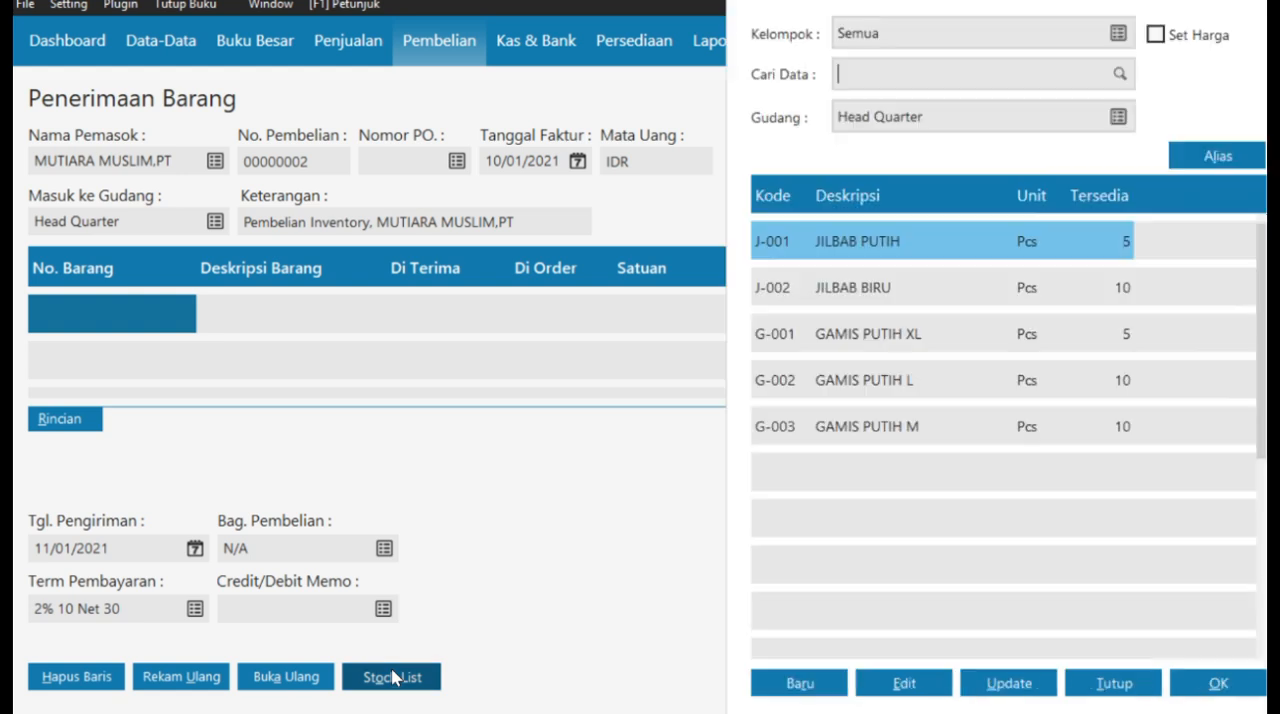
click(938, 347)
click(1222, 686)
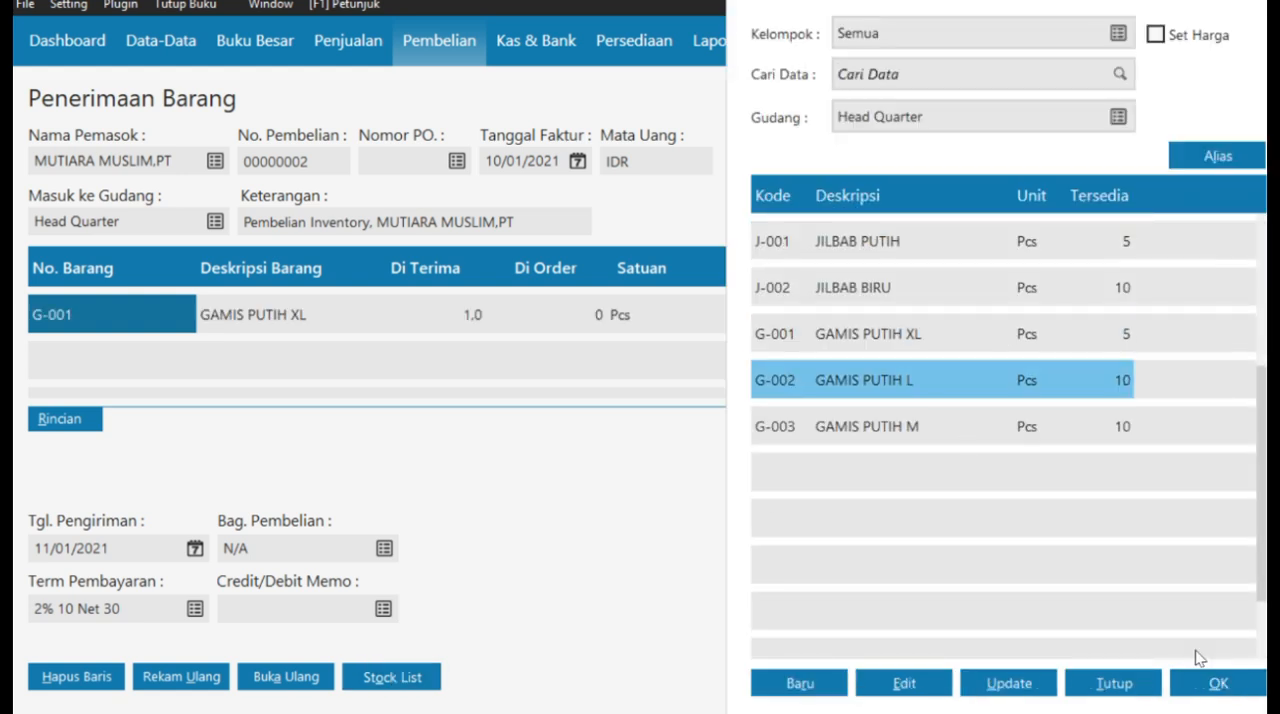
click(1200, 684)
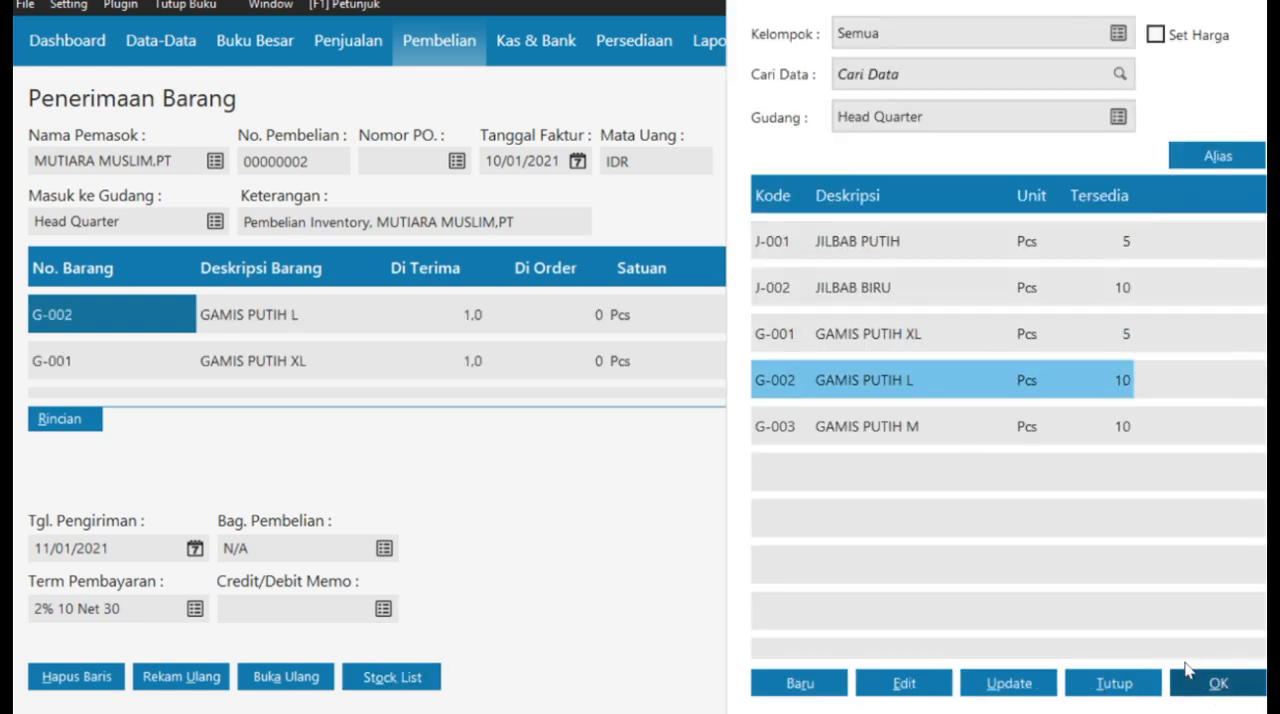
click(1240, 685)
- Set the received quantity of all three Gamis items to 10
click(486, 317)
text(1)
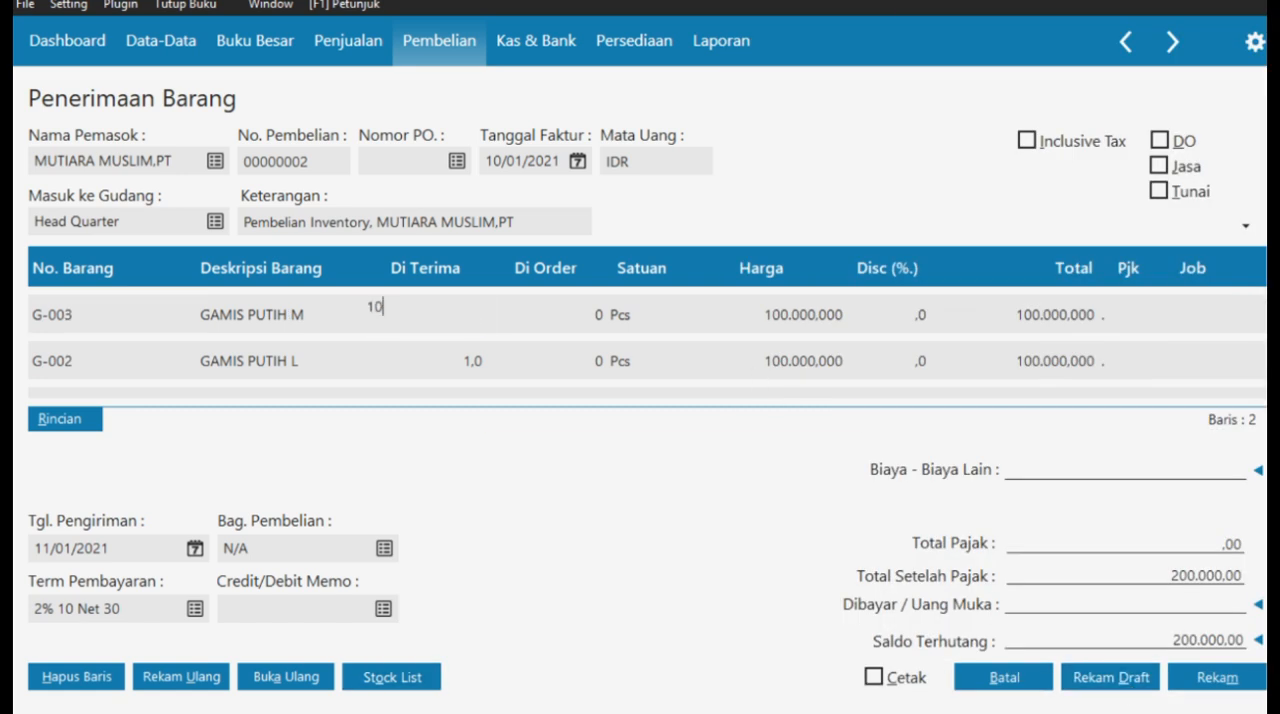
click(473, 360)
text(10)
scroll(480, 368, down, 2)
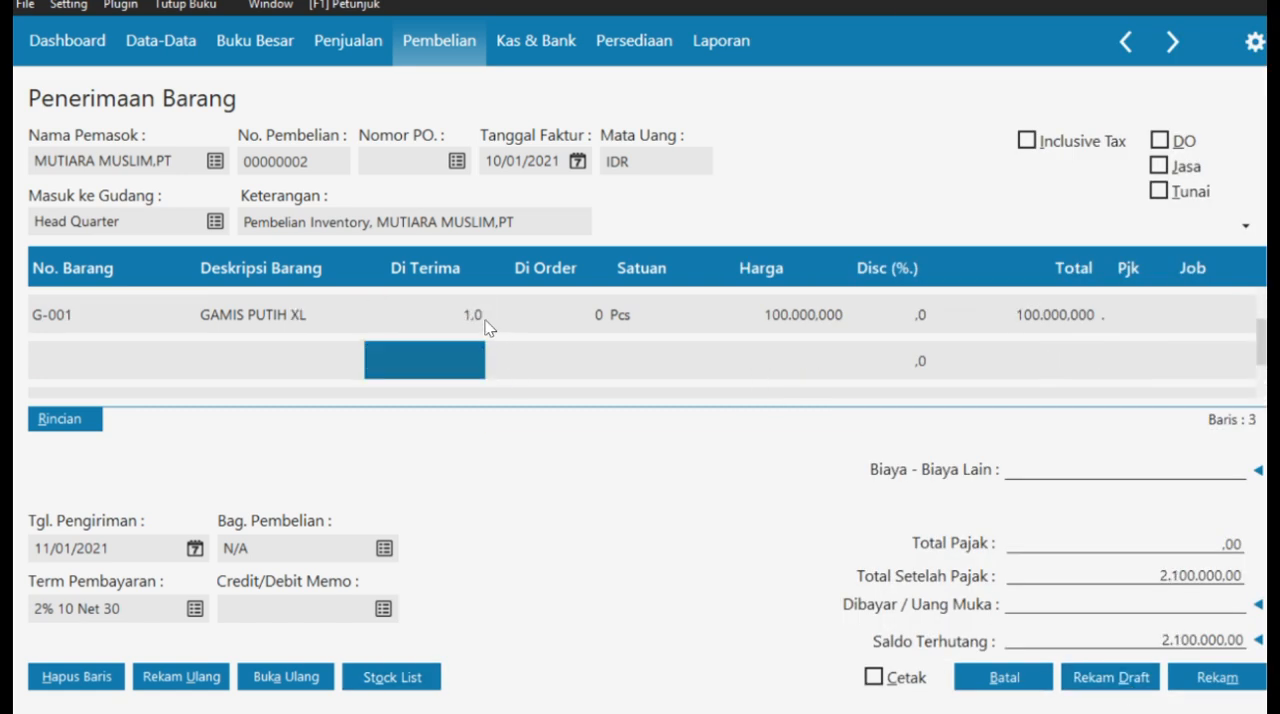
scroll(488, 328, up, 2)
click(468, 352)
text(10)
click(640, 360)
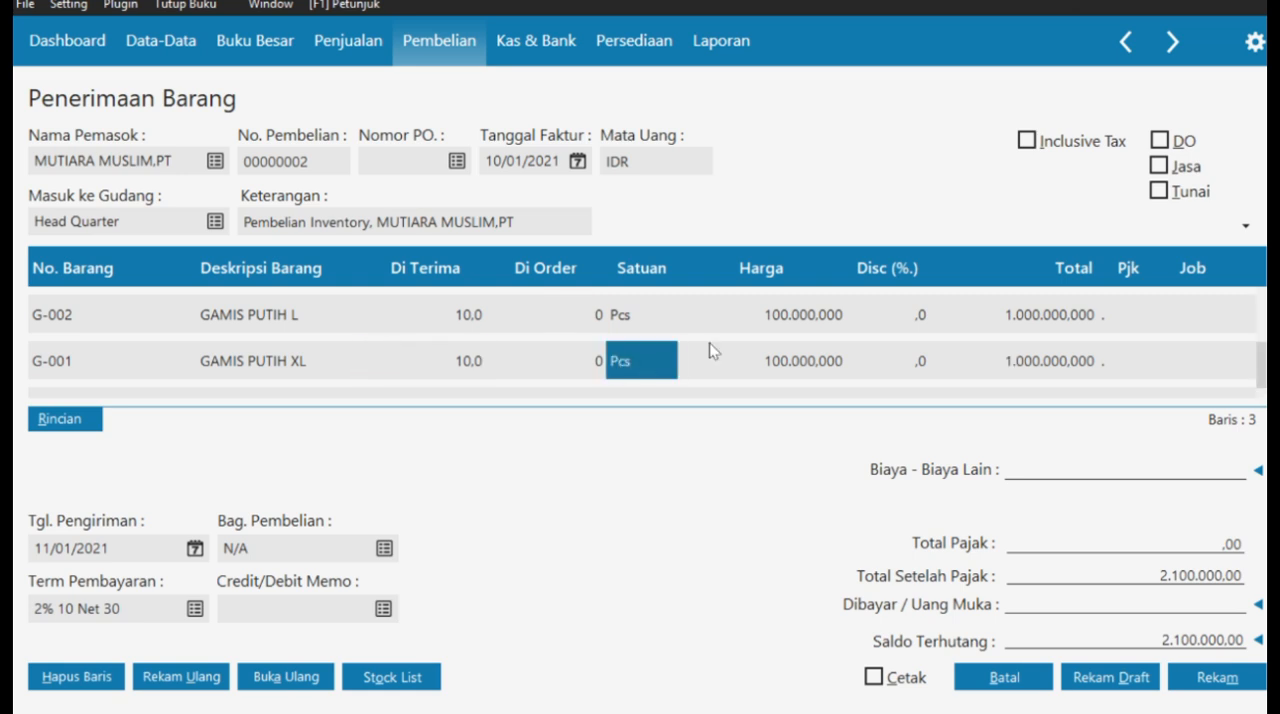
- Apply the VAT tax code to all three Gamis item lines
scroll(803, 332, down, 2)
scroll(803, 332, up, 3)
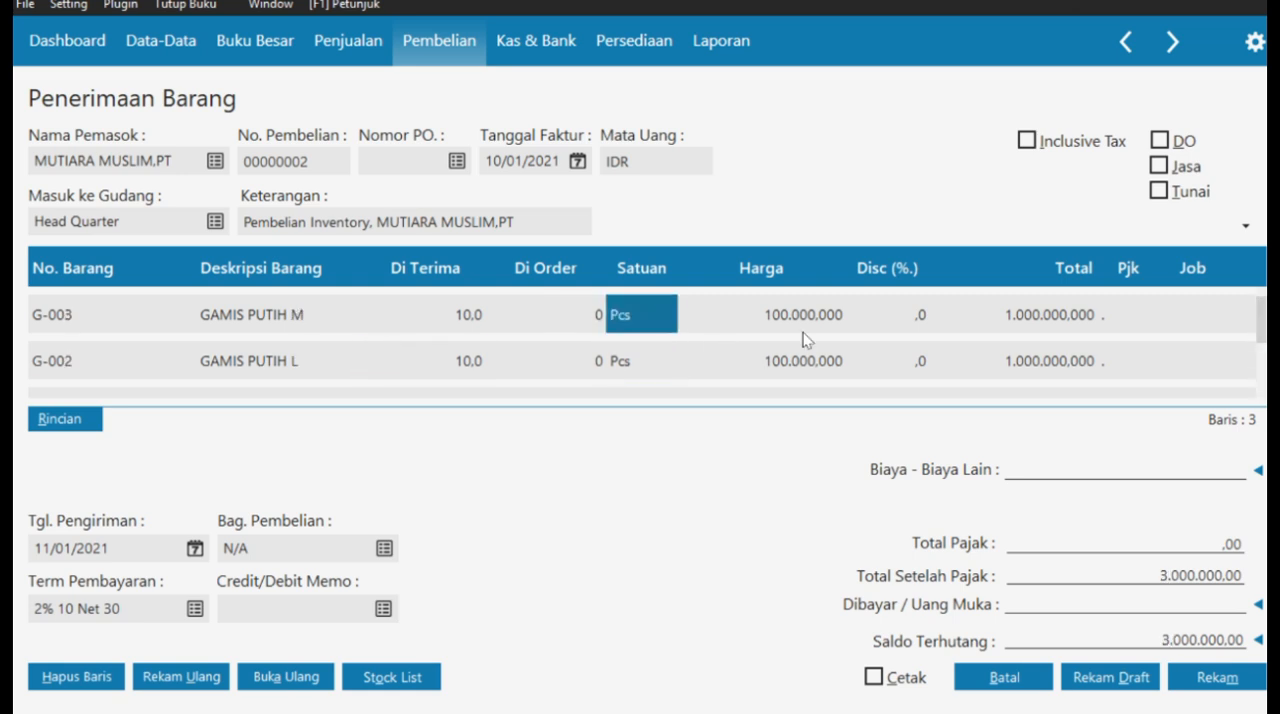
double_click(1131, 316)
click(640, 236)
click(1046, 585)
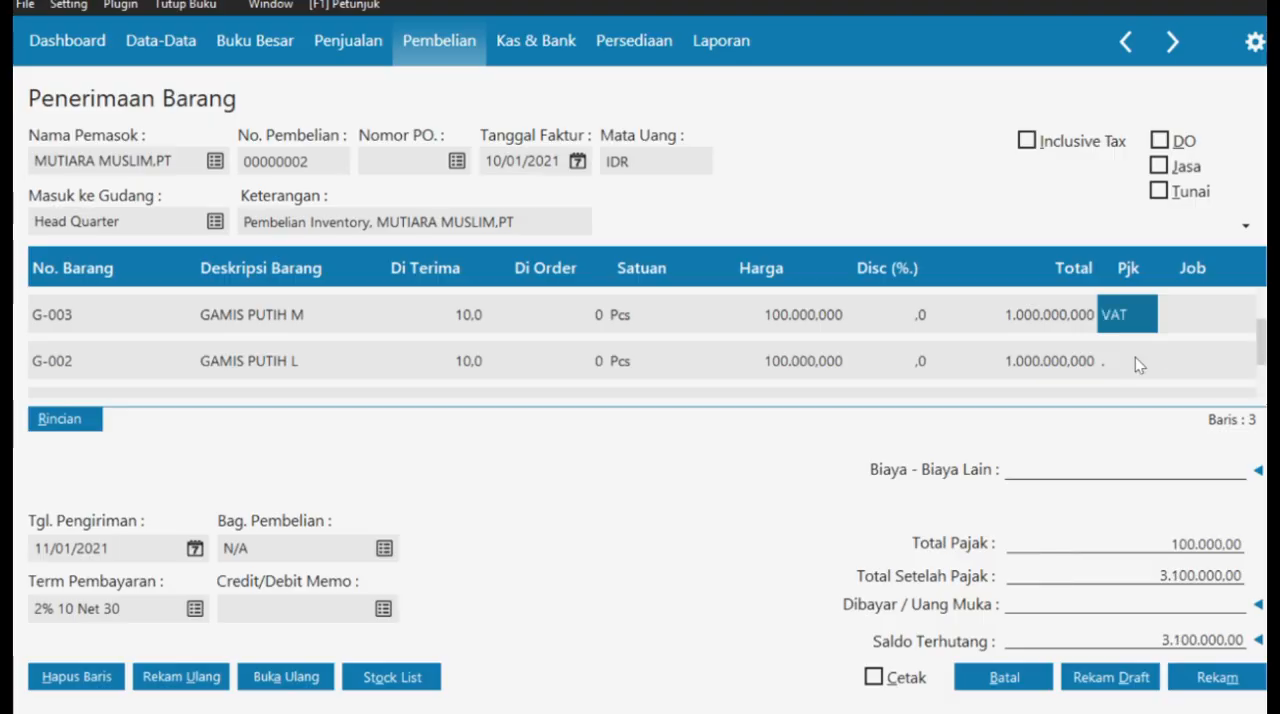
double_click(1135, 357)
click(725, 219)
click(1043, 586)
scroll(1097, 342, down, 2)
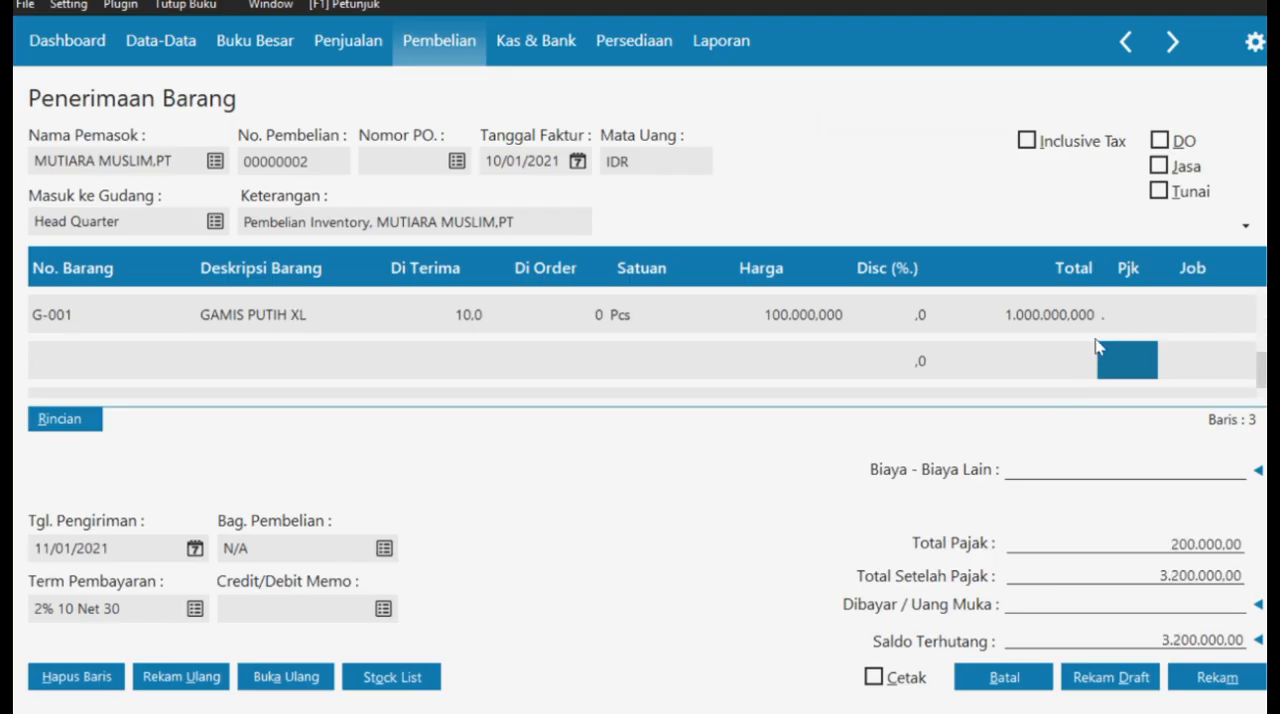
double_click(1116, 318)
click(1041, 580)
double_click(1127, 360)
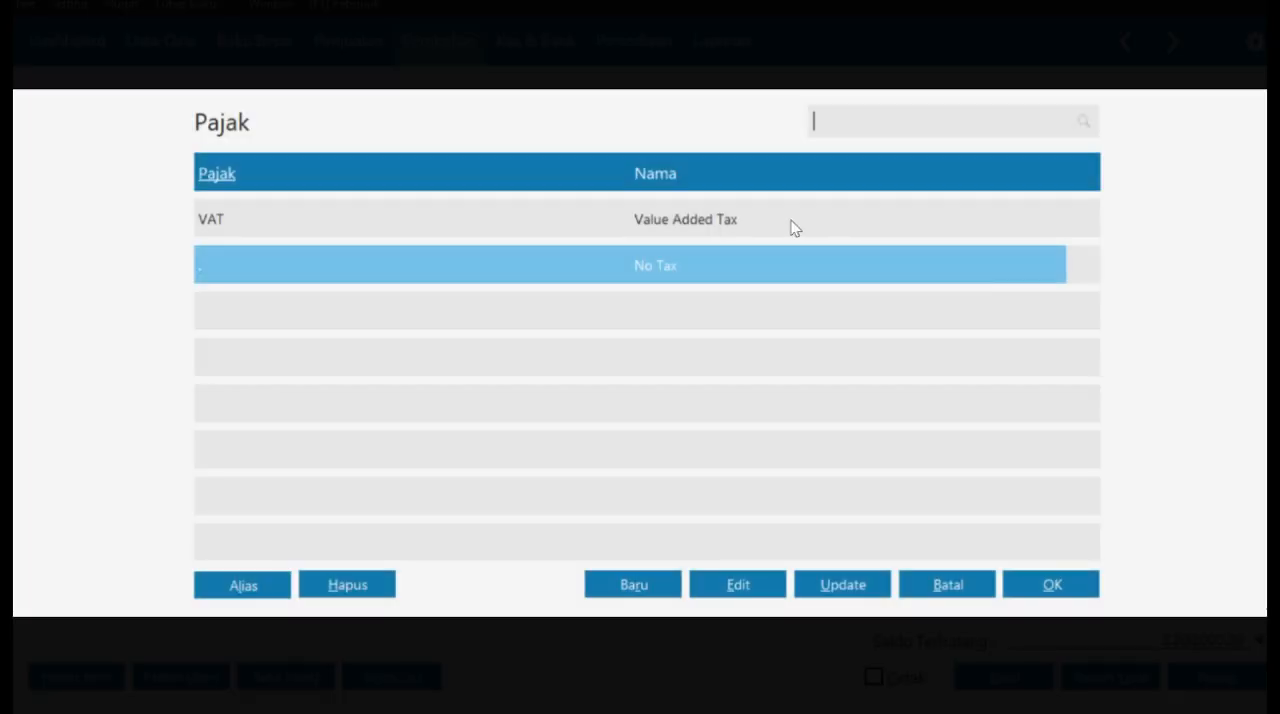
click(791, 223)
click(1041, 576)
click(966, 373)
- Enter 50,000 as the purchase's Biaya - Biaya Lain
scroll(543, 29, up, 2)
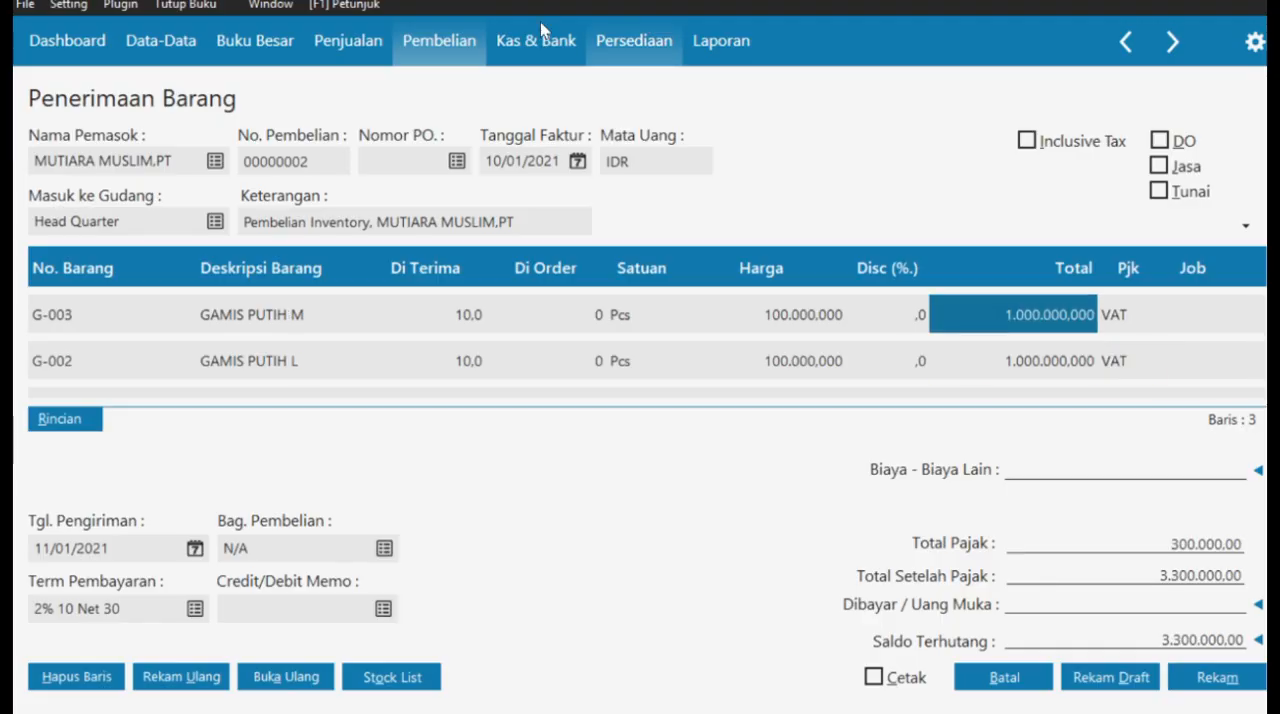
scroll(1020, 467, down, 2)
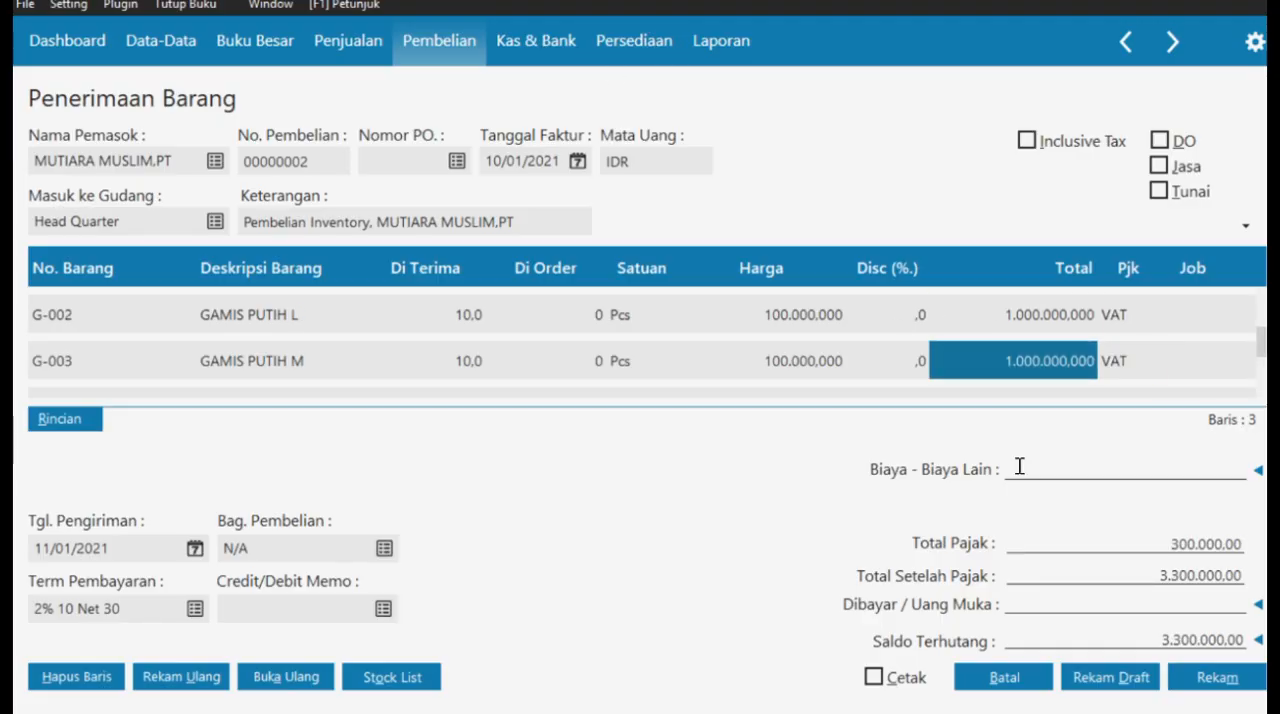
text(0000)
click(784, 376)
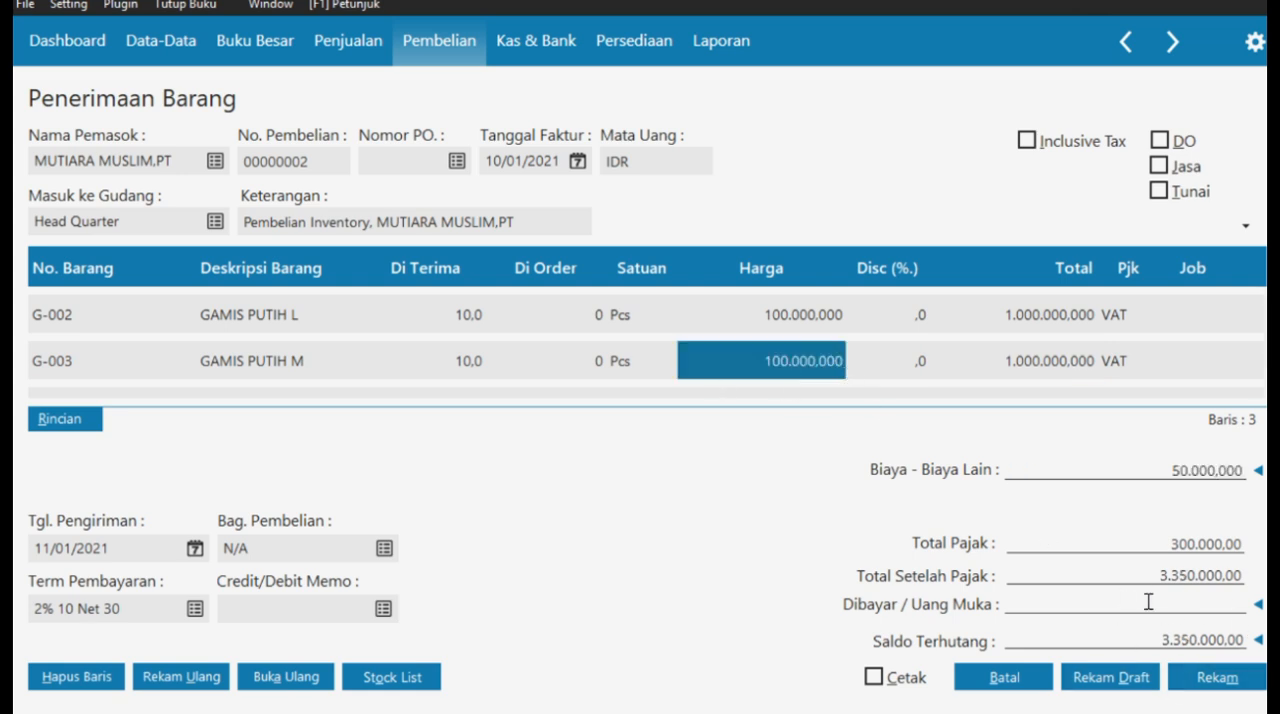
- Record the inventory purchase without printing and close the Penerimaan Barang list
click(1218, 677)
click(1012, 677)
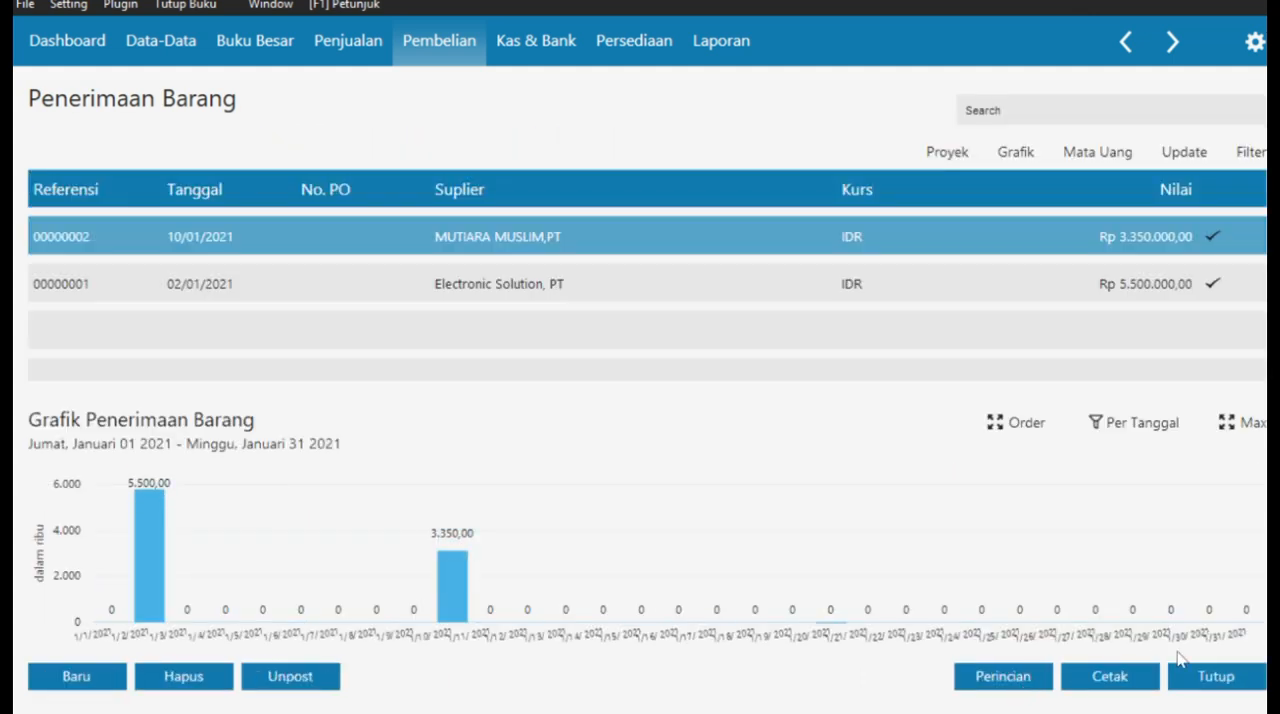
click(1187, 674)
- Switch to the case PDF in Edge and read Transaksi No. 11 on the debt payment by post-dated giro
key(super+Tab)
click(1029, 150)
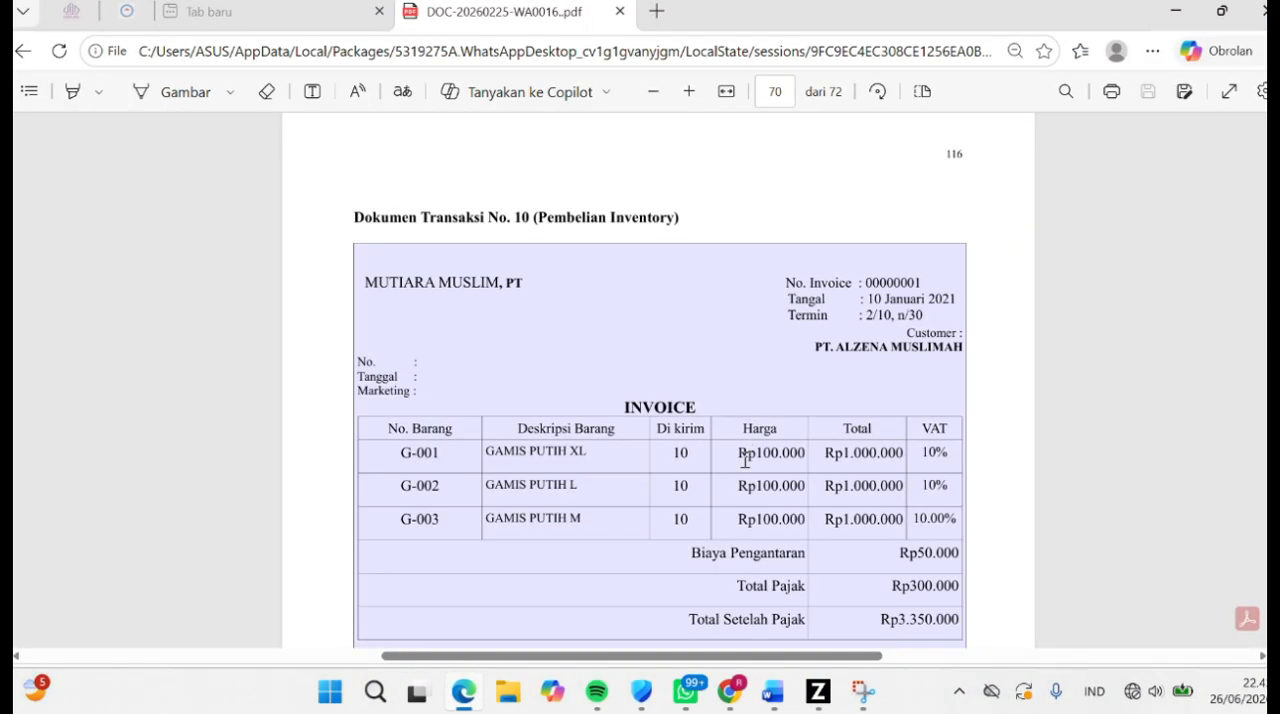
scroll(743, 460, down, 1)
key(super+Tab)
click(404, 132)
scroll(655, 368, down, 6)
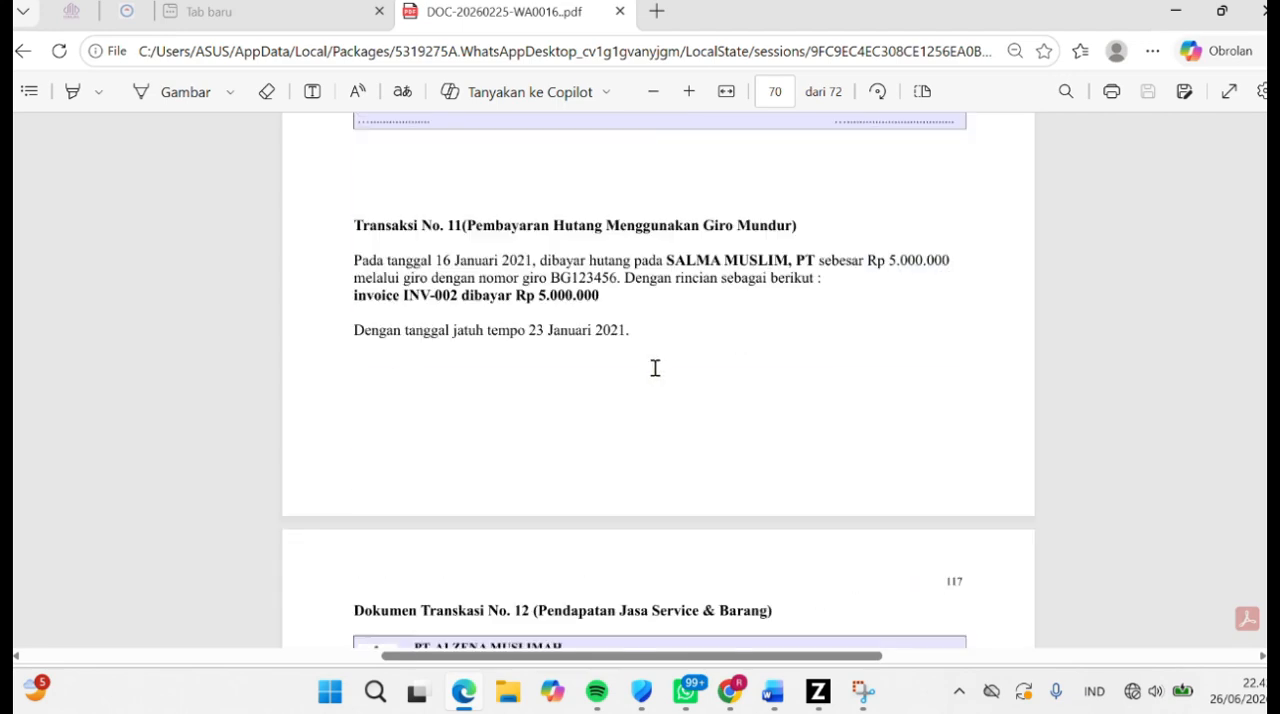
- Switch to Zahir, start a new Pembayaran Hutang from the list, mark it as Giro and set SALMA MUSLIM,PT as the recipient
drag(450, 225, 806, 226)
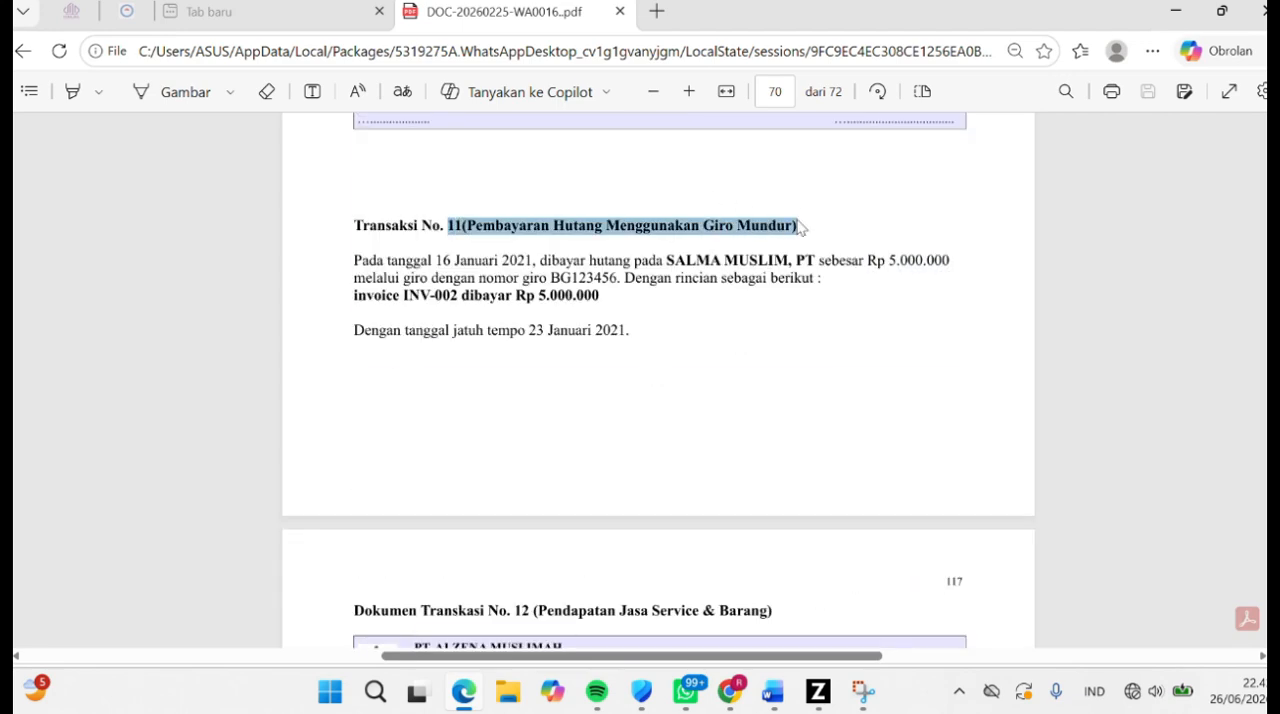
key(alt+Tab)
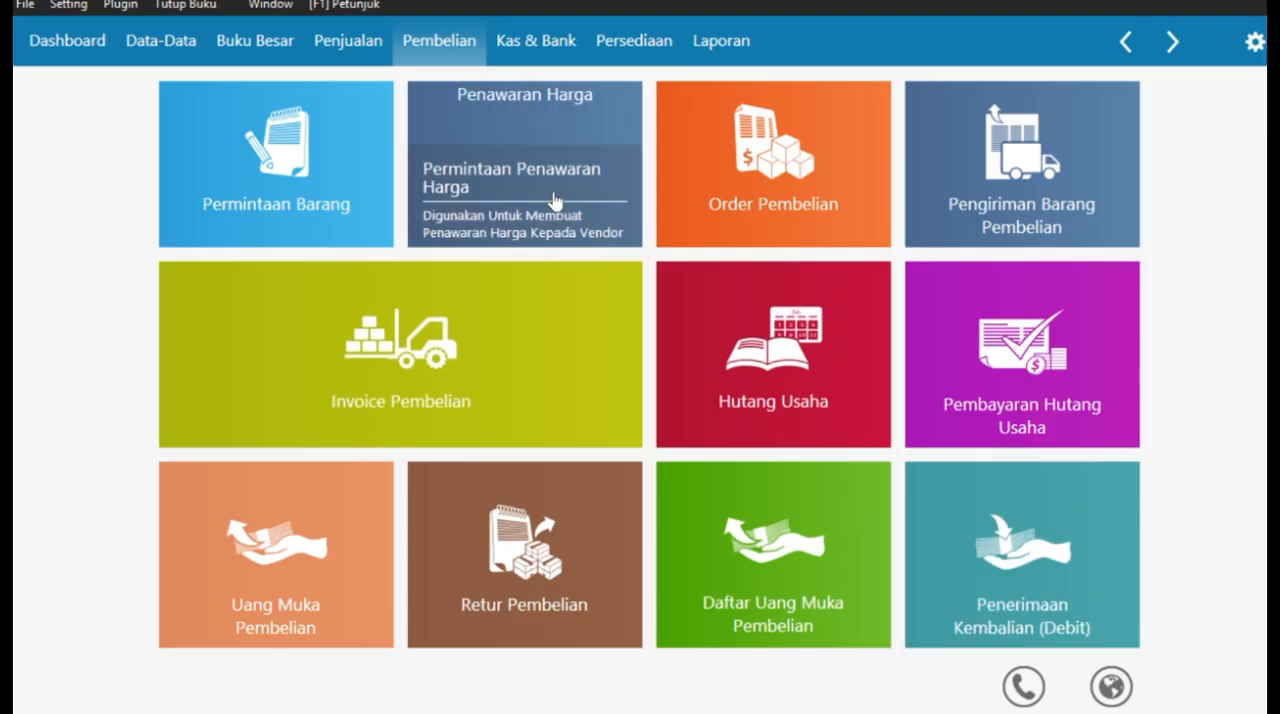
click(1043, 367)
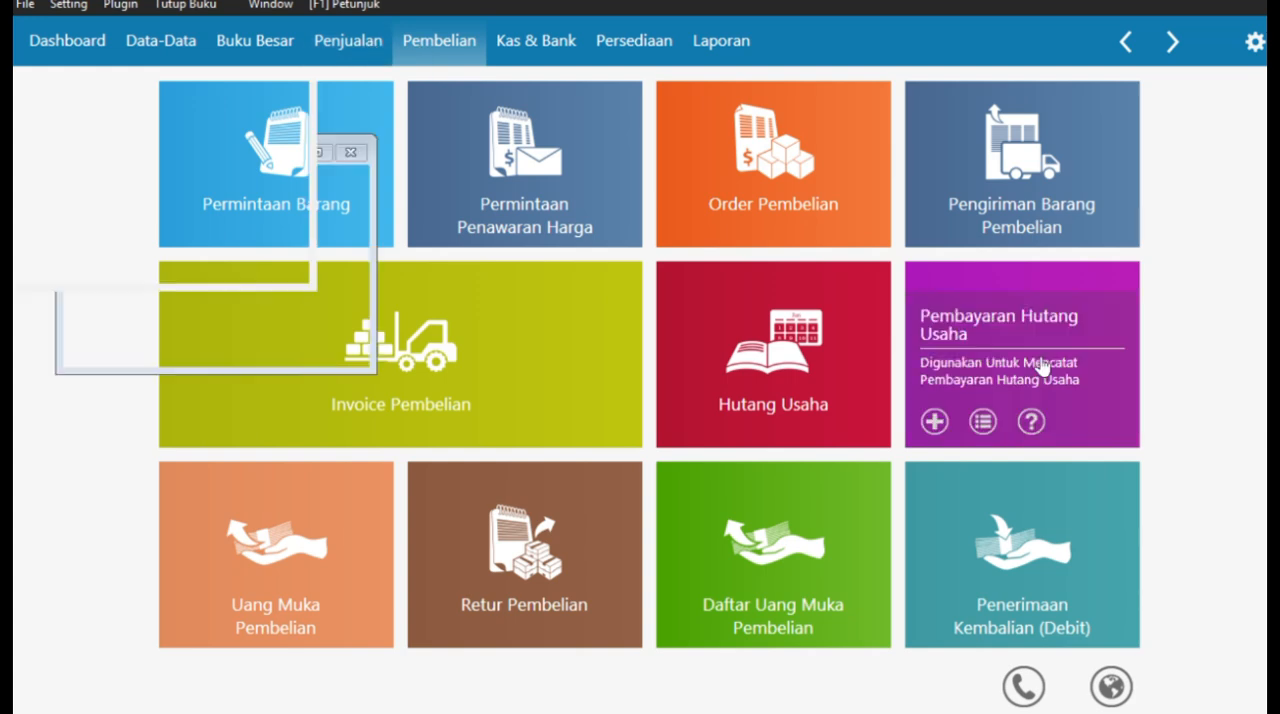
click(90, 676)
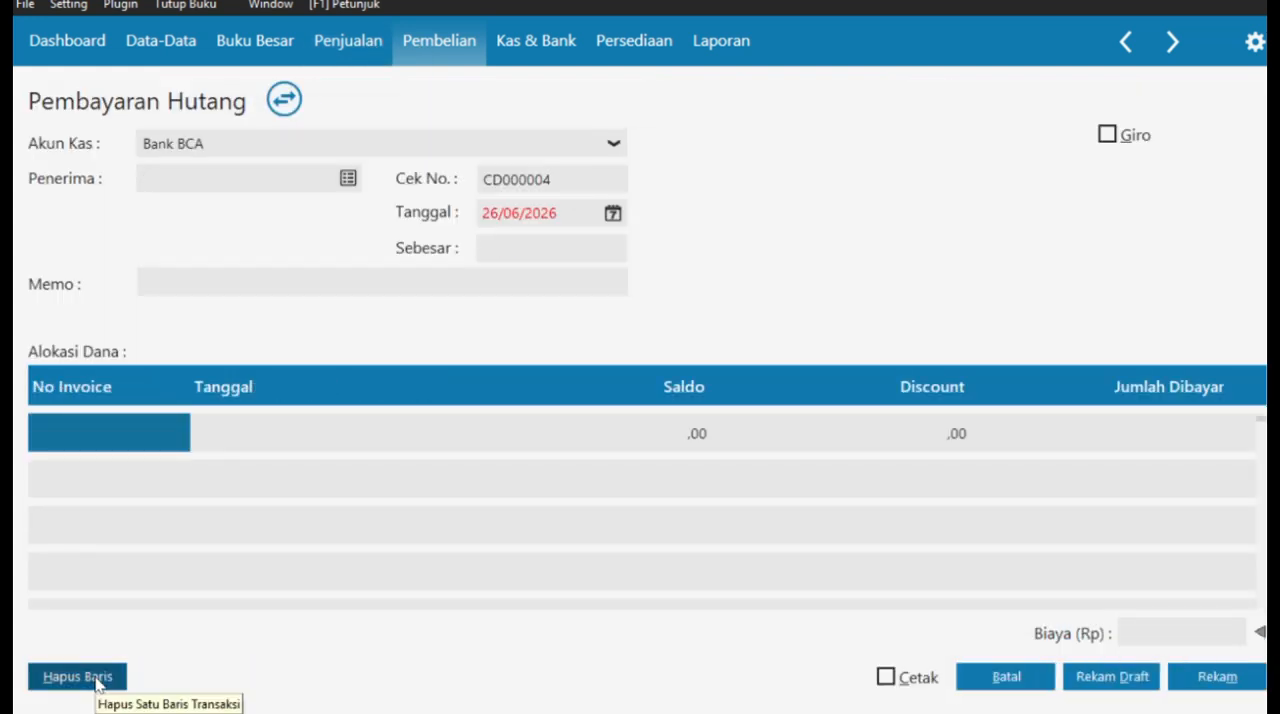
click(1107, 134)
click(347, 178)
click(484, 263)
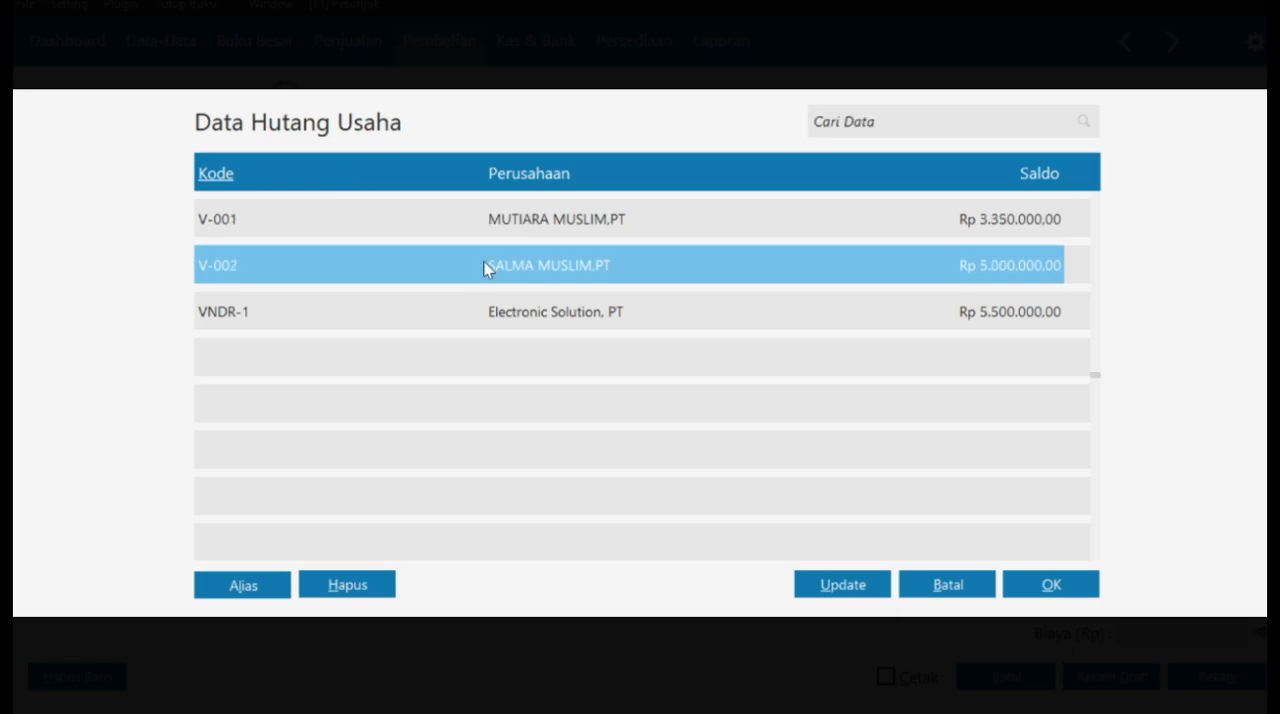
click(1068, 585)
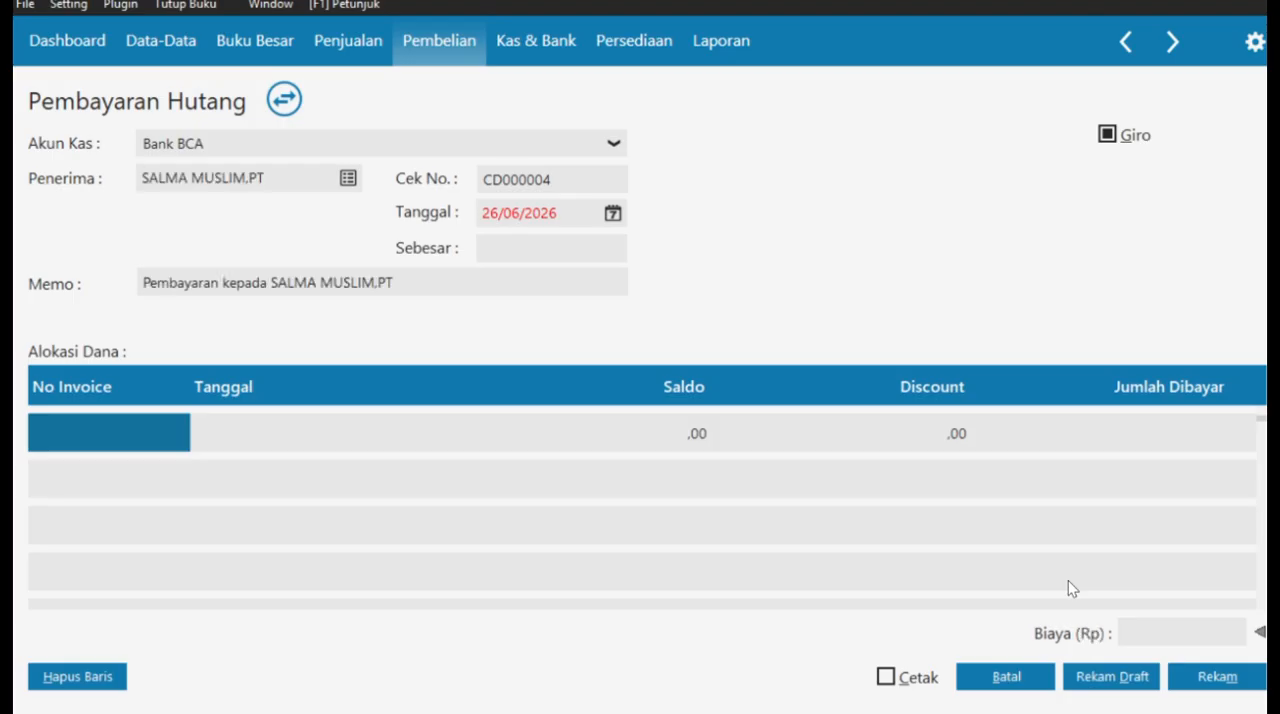
- Date the debt payment 16/01/2021 and allocate Rp 5,000,000 to invoice INV-002
click(610, 215)
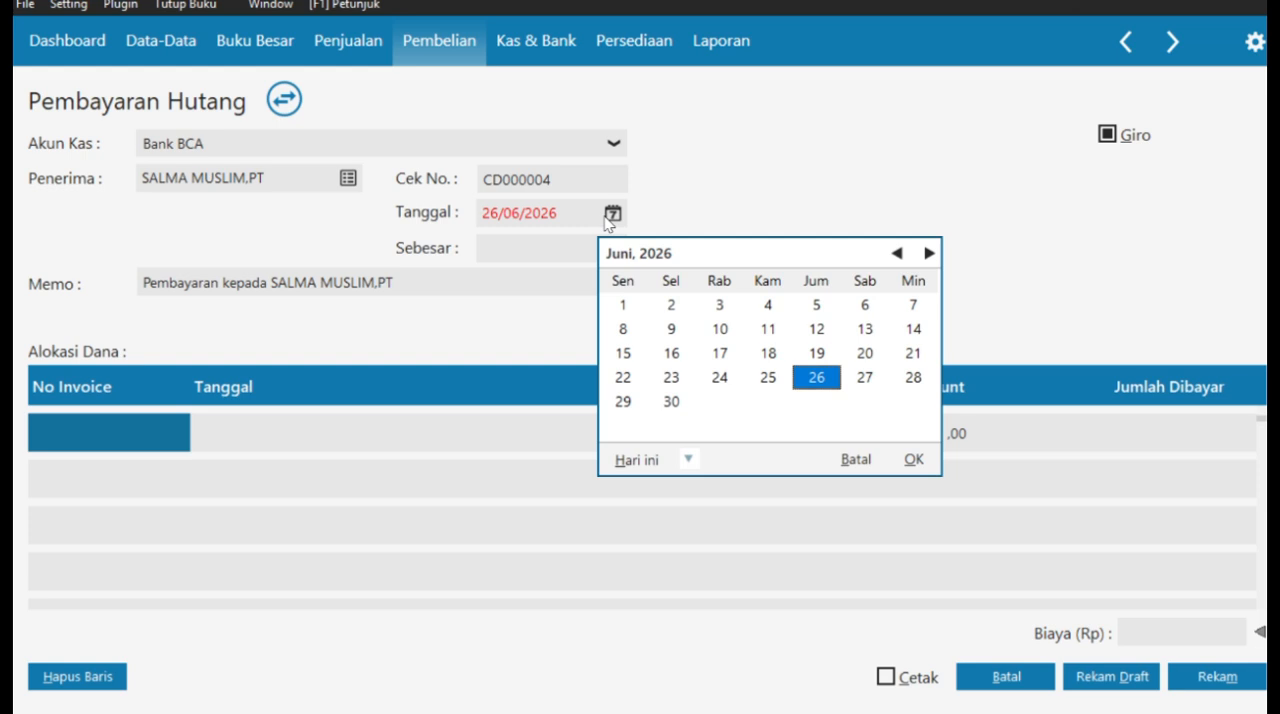
click(855, 459)
text(1601202)
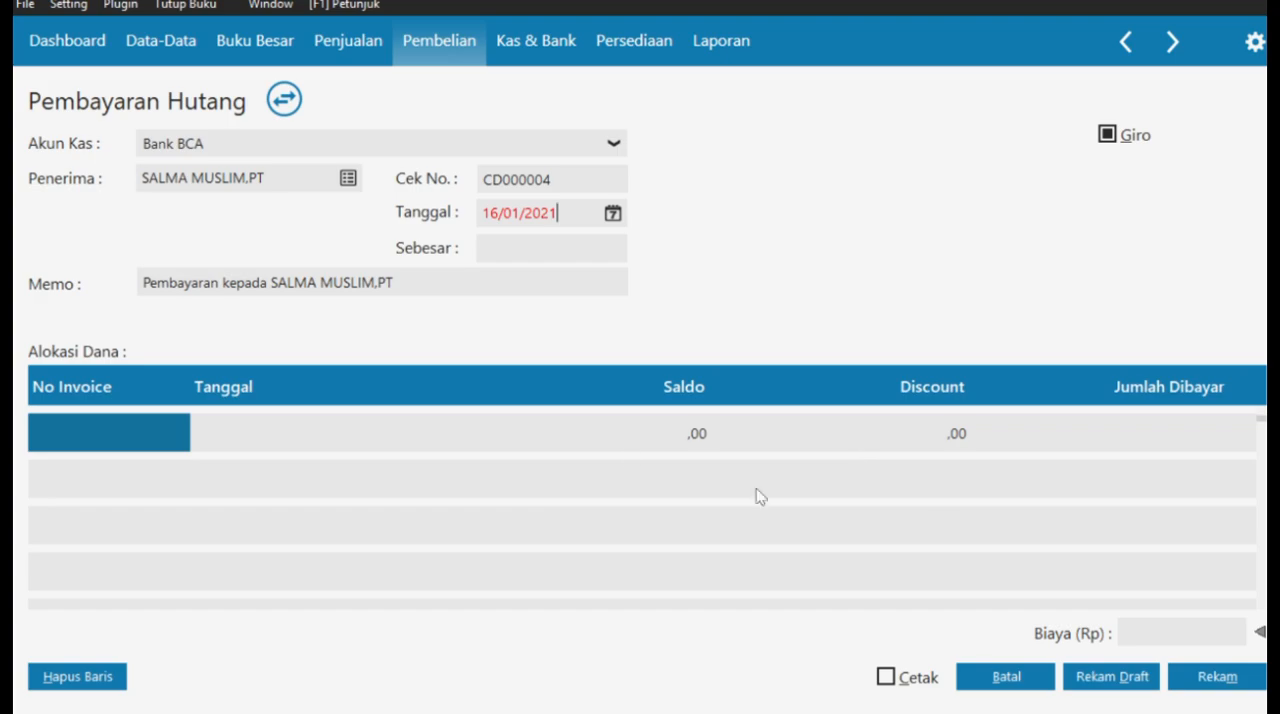
double_click(137, 436)
click(1051, 585)
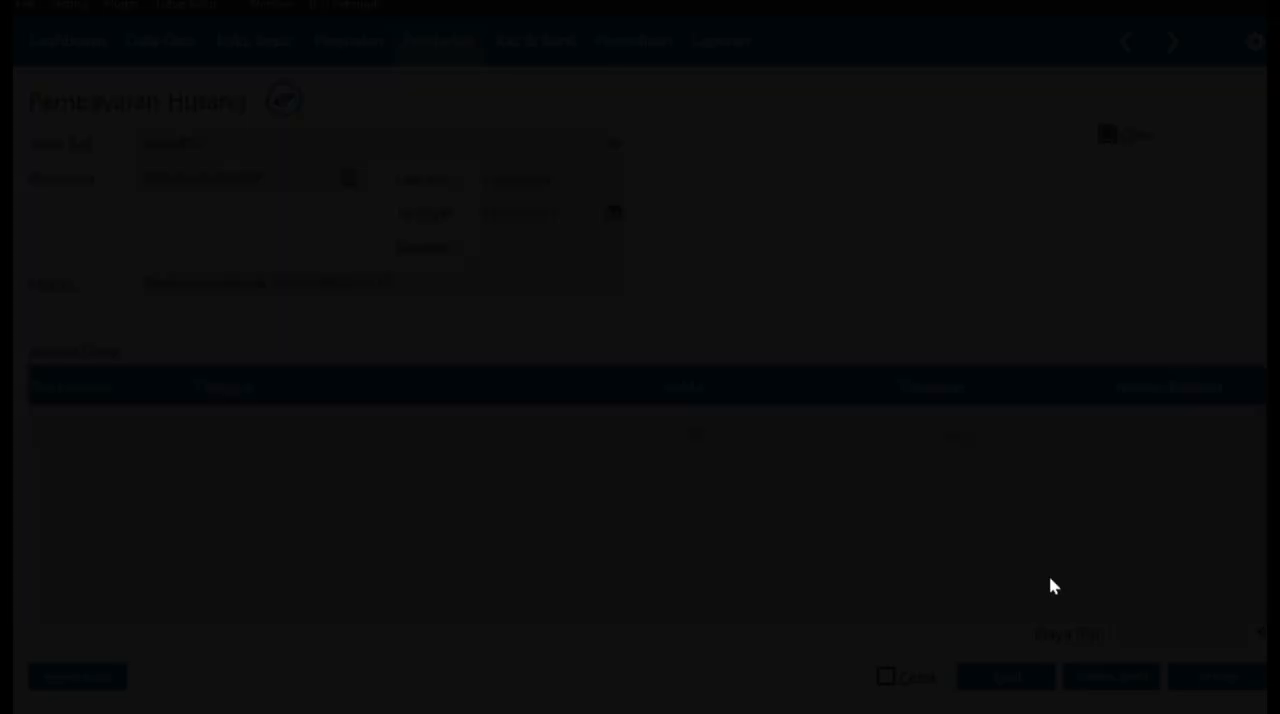
drag(482, 249, 571, 265)
- Submit the payment for recording with giro number BG123456 and due date 23 January 2021
click(1201, 676)
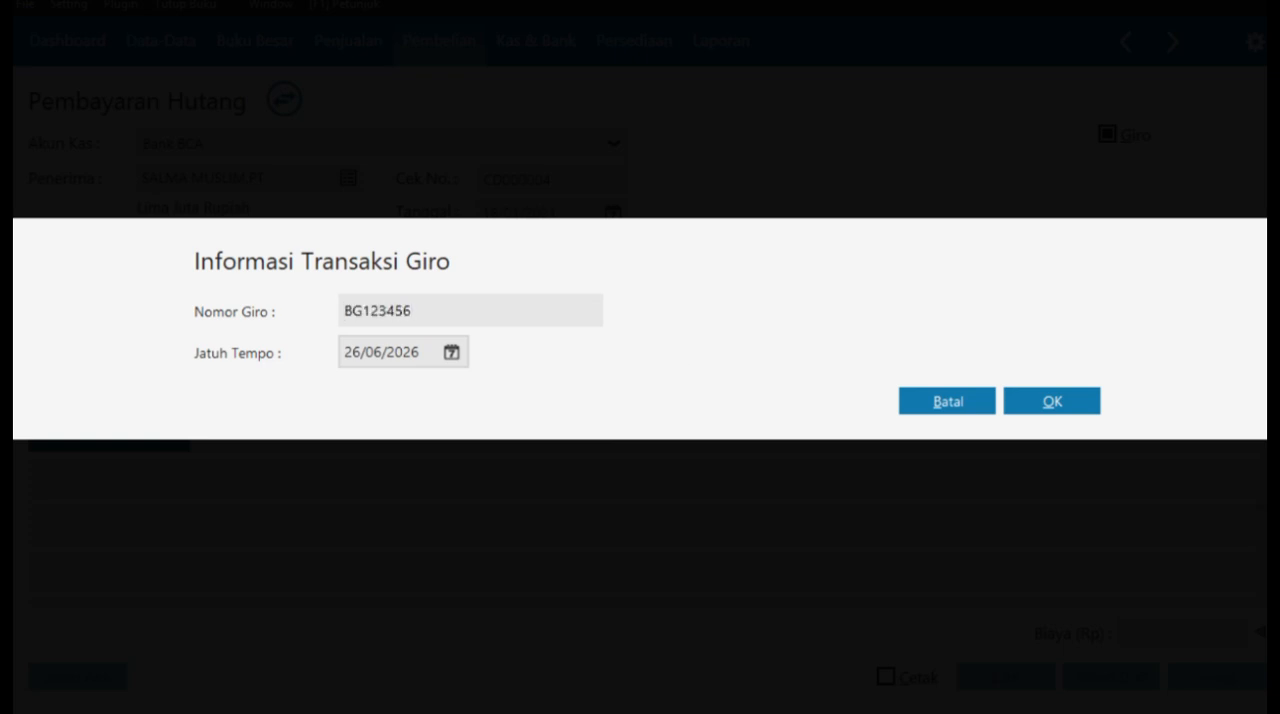
click(452, 352)
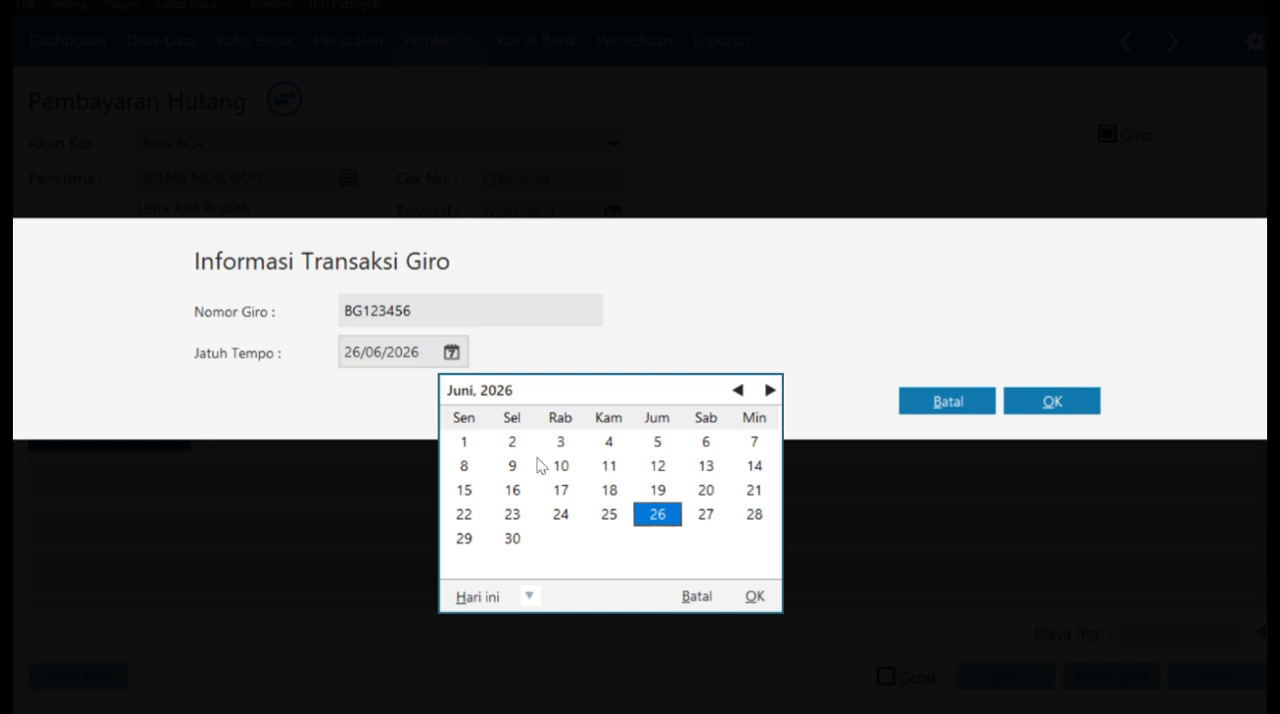
click(698, 596)
text(230)
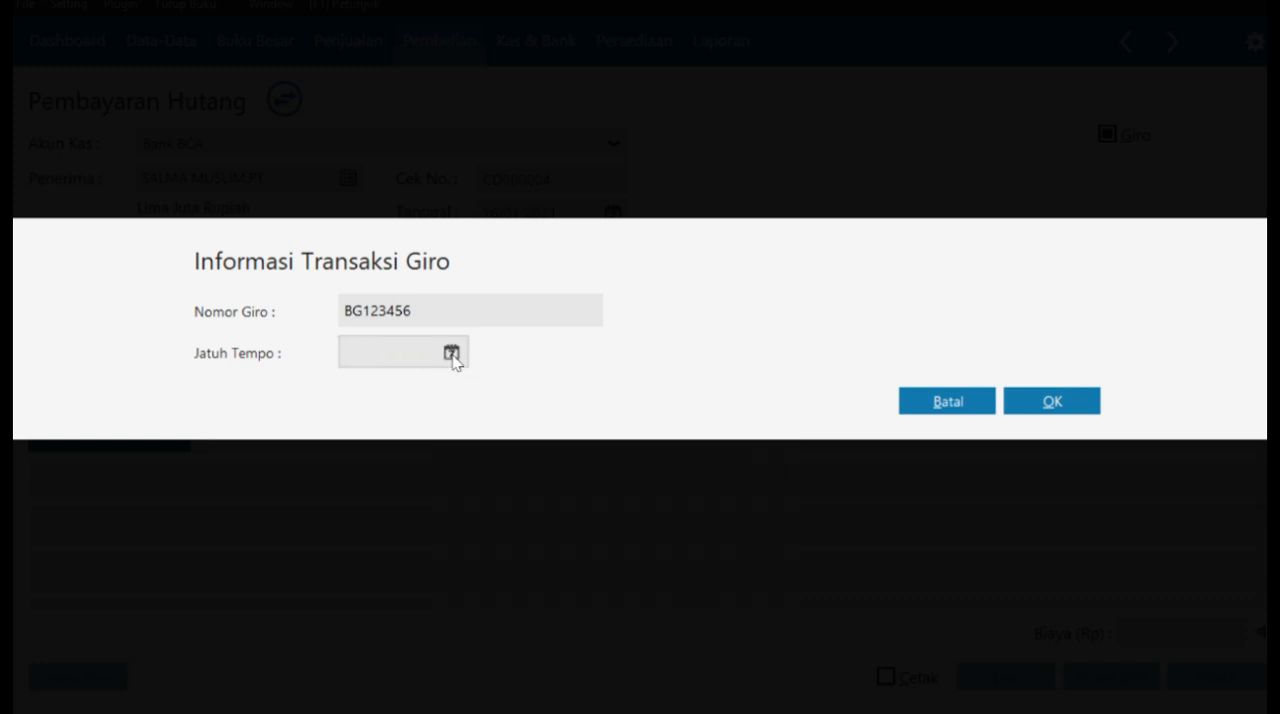
click(452, 354)
click(1068, 463)
click(1034, 405)
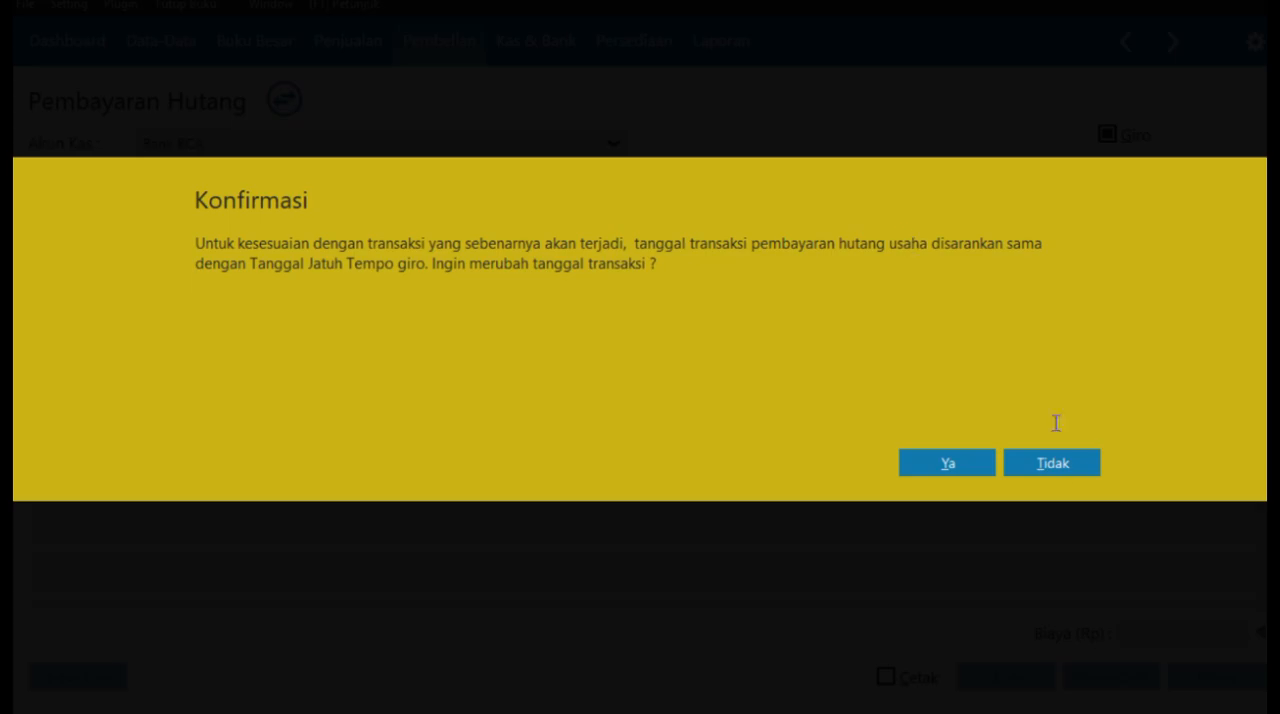
- Decline changing the transaction date, finish recording the giro payment, and close the blank form and the Pembayaran Hutang Usaha list
click(1052, 463)
click(1051, 491)
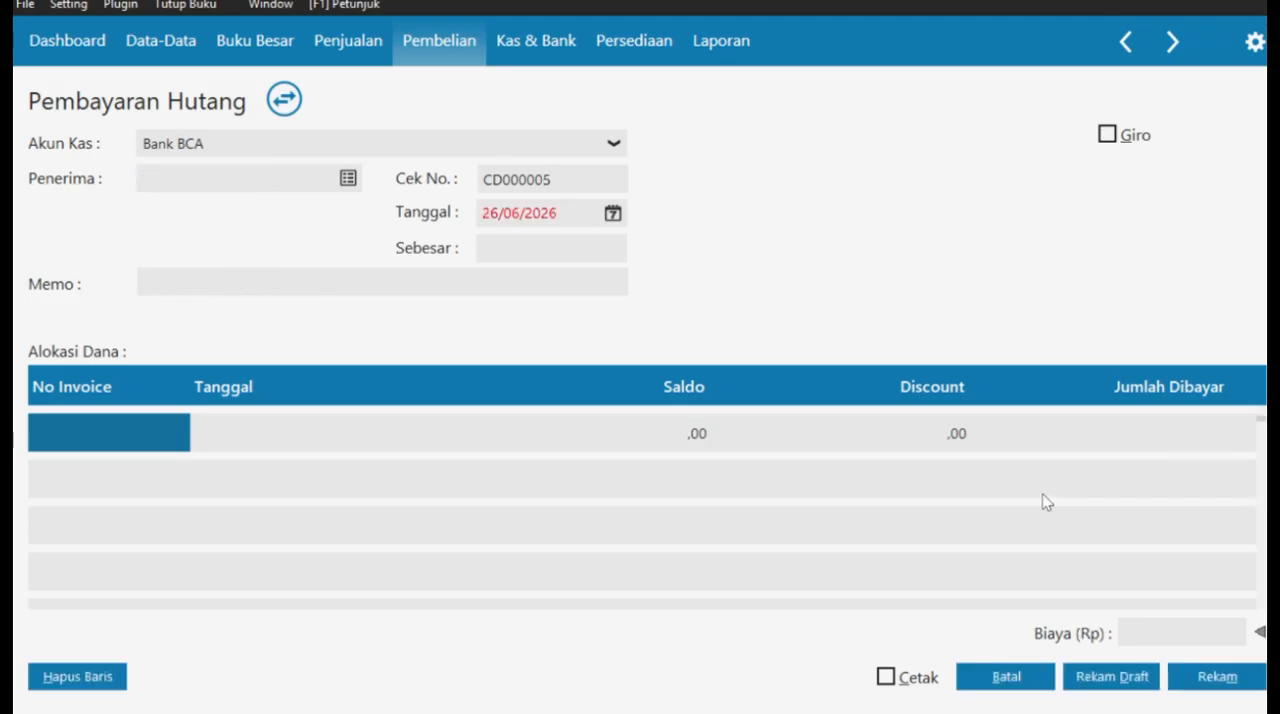
click(1006, 677)
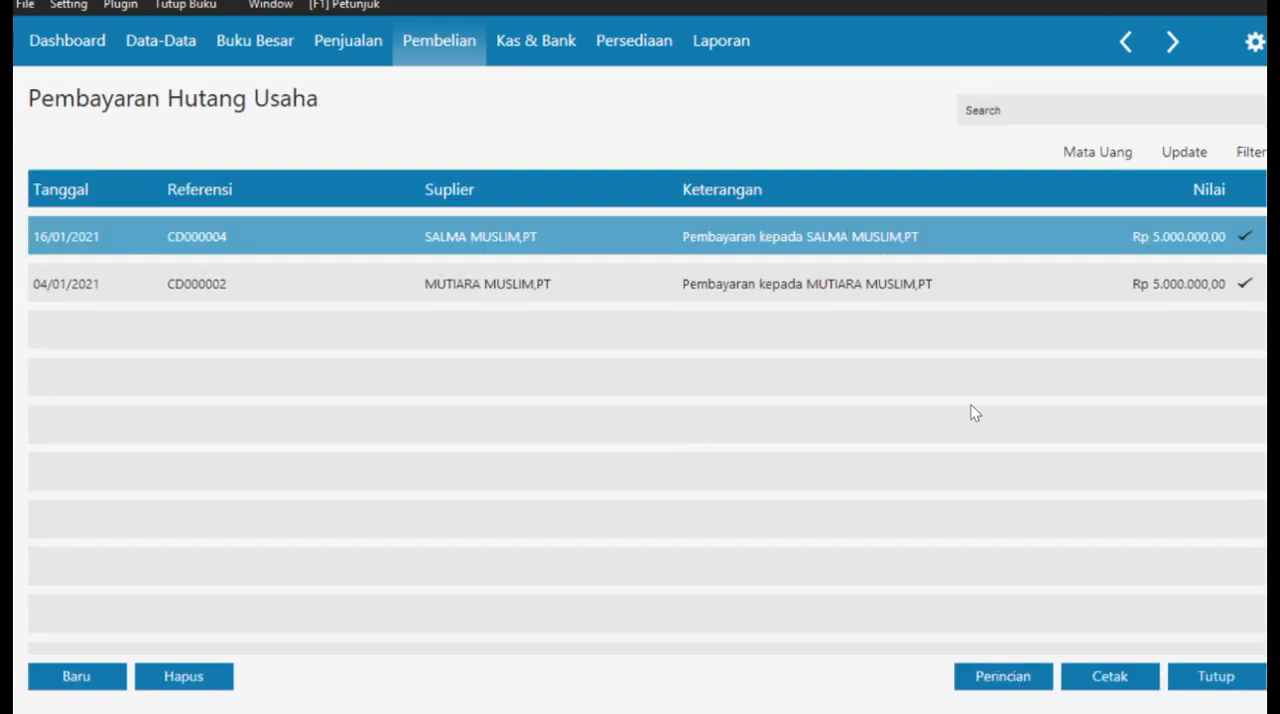
click(1205, 680)
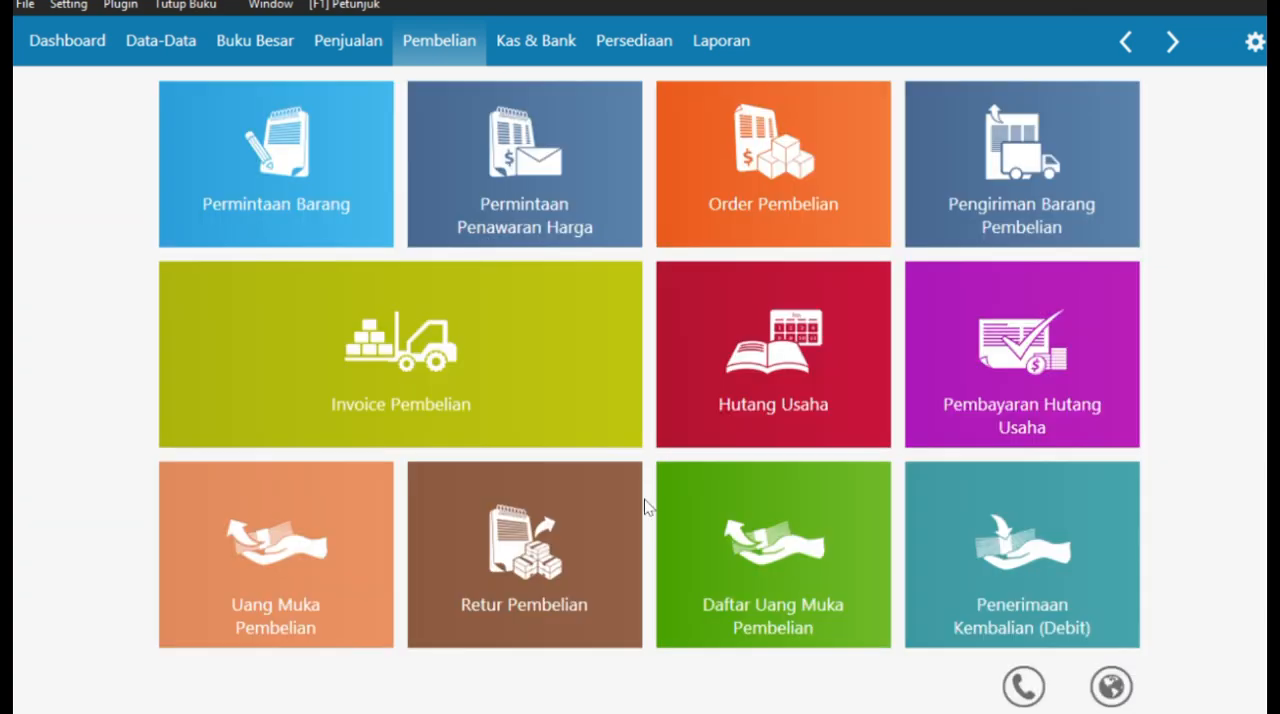
- Switch to the case PDF in Edge and read Transaksi No. 12 on service and goods income
key(super+Tab)
click(926, 220)
scroll(718, 350, down, 5)
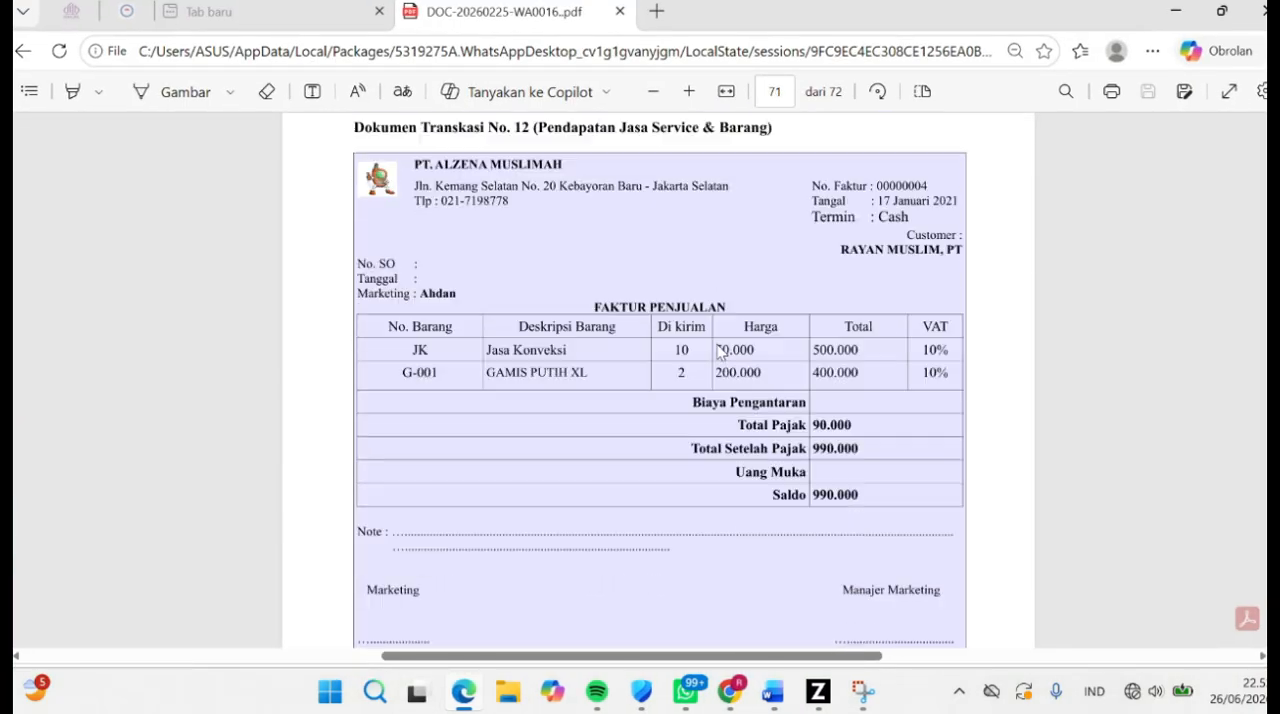
scroll(718, 350, up, 1)
drag(541, 163, 780, 160)
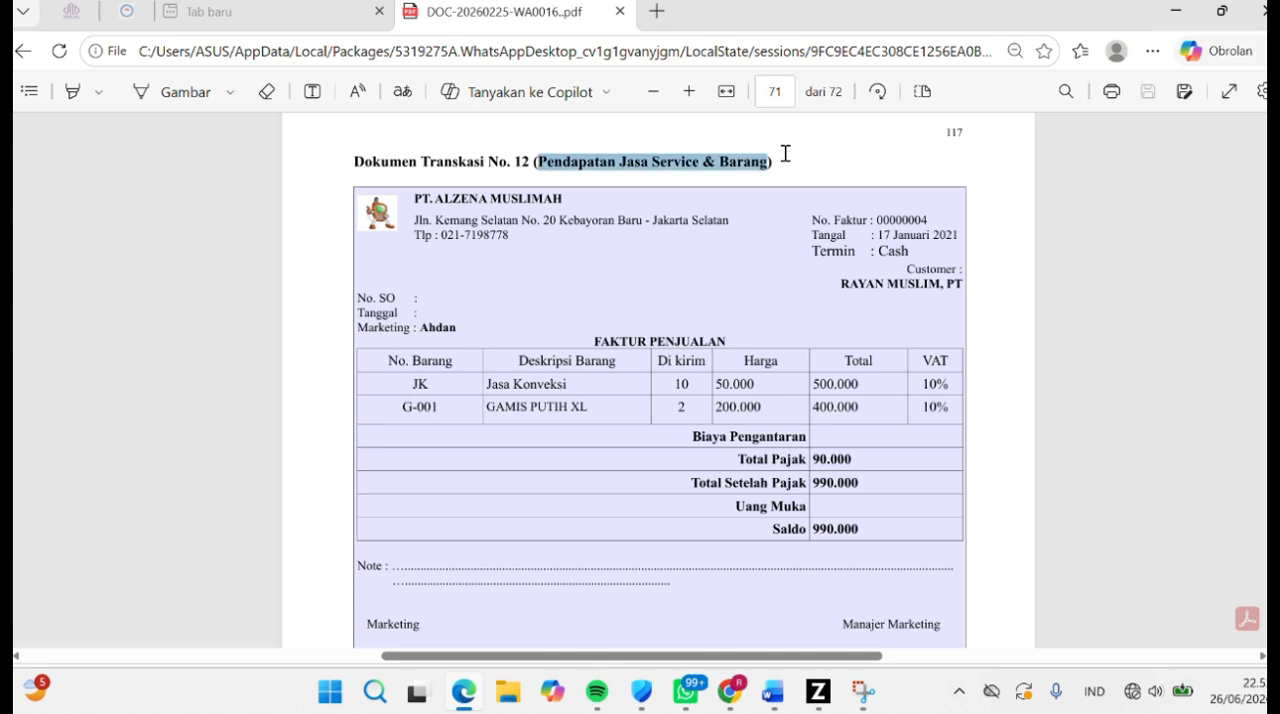
click(754, 416)
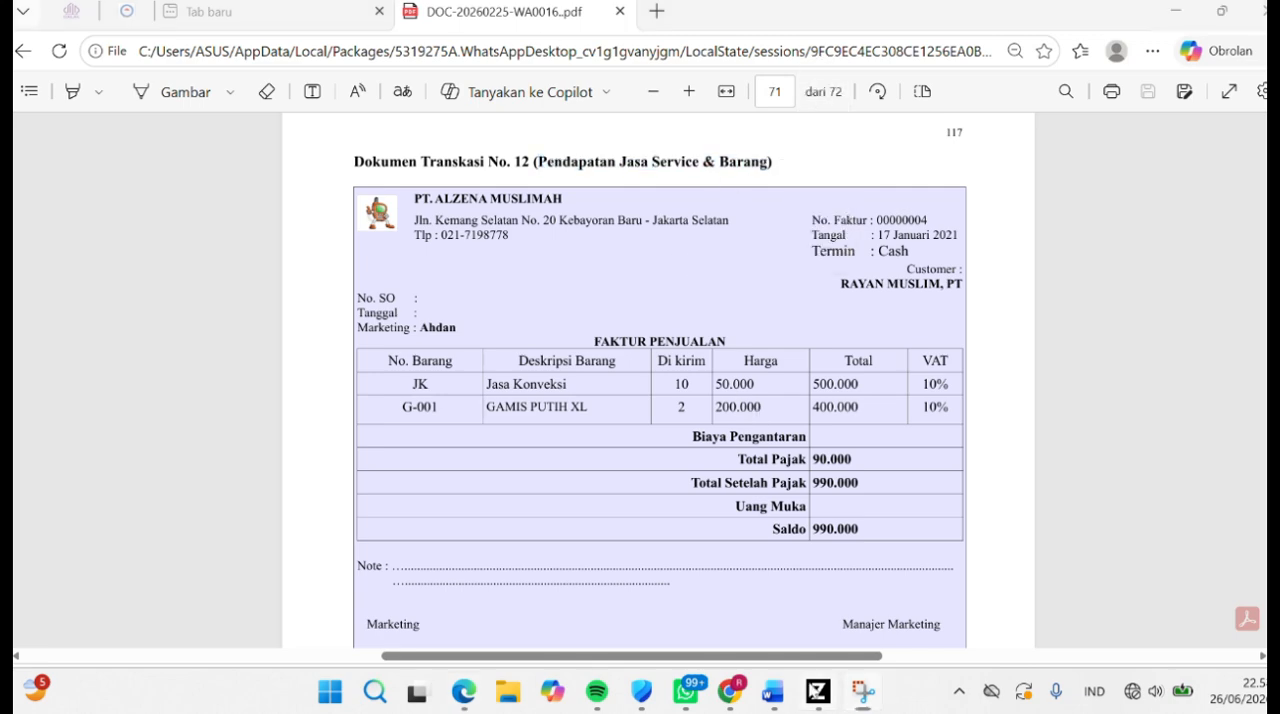
- Switch to Zahir and start a new cash (Tunai) sales invoice for customer RAYAN MUSLIM,PT
click(818, 691)
click(350, 42)
click(422, 348)
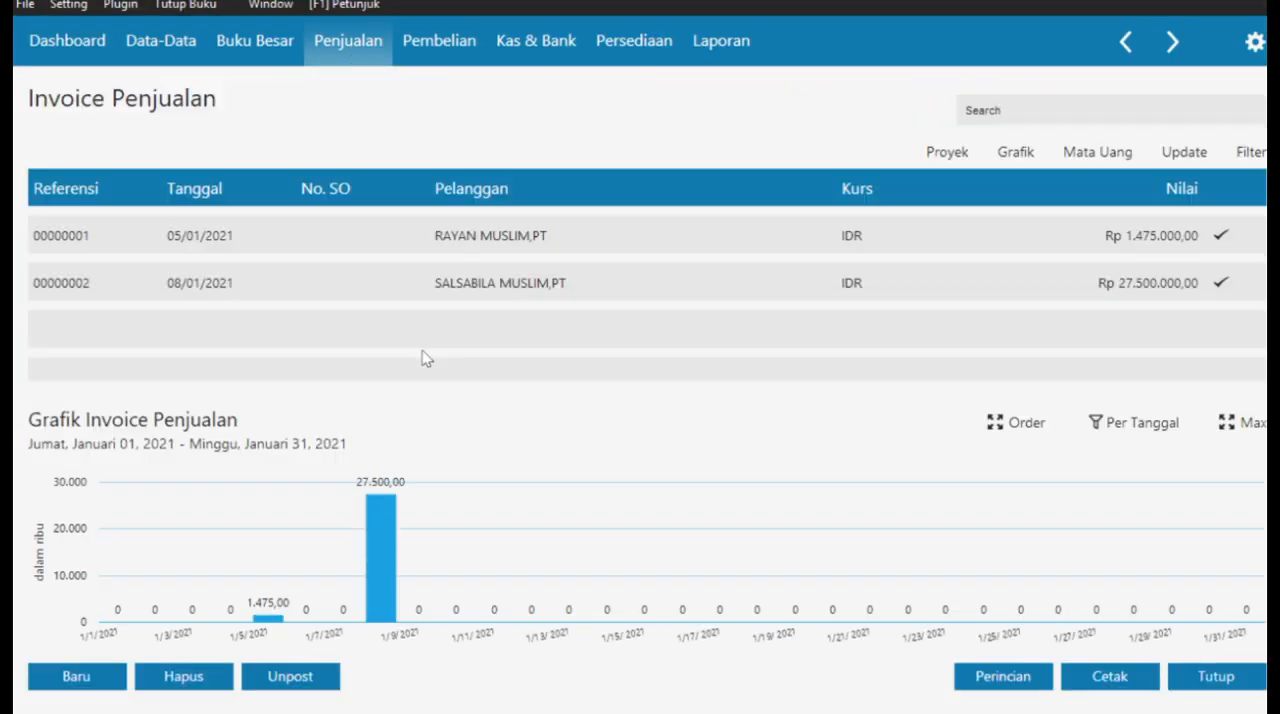
click(78, 675)
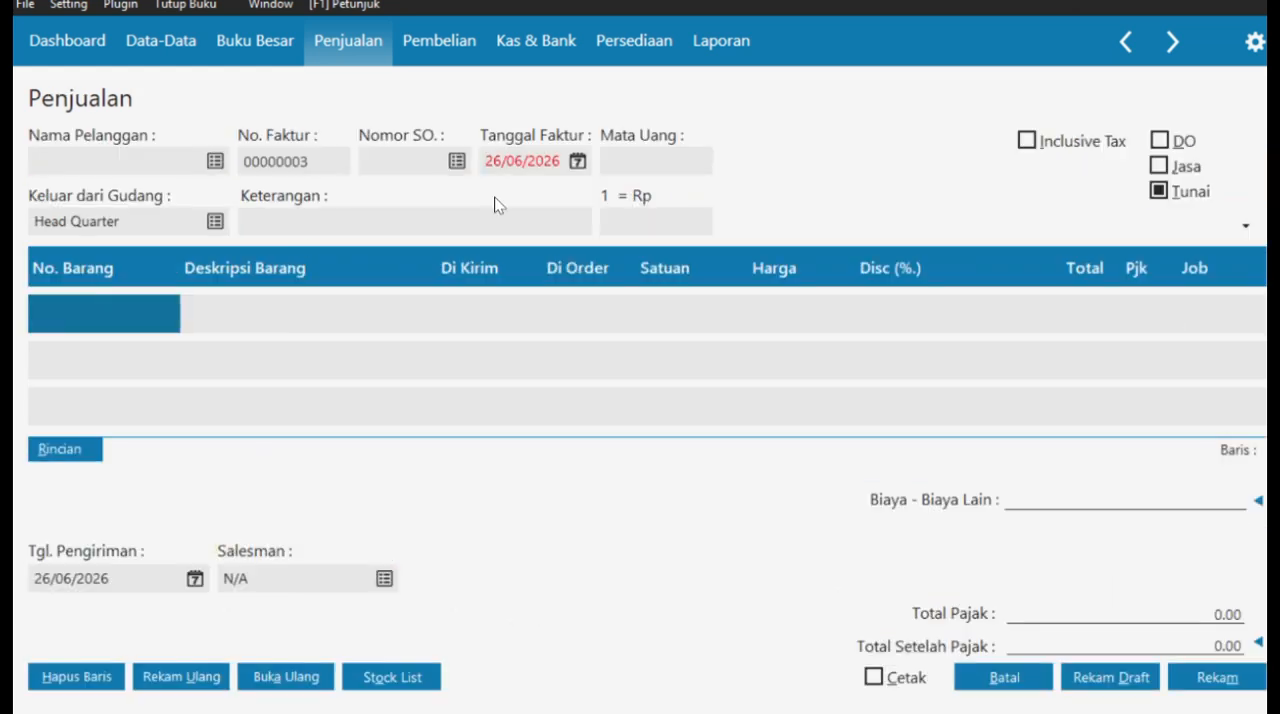
click(1156, 192)
click(1150, 195)
click(215, 161)
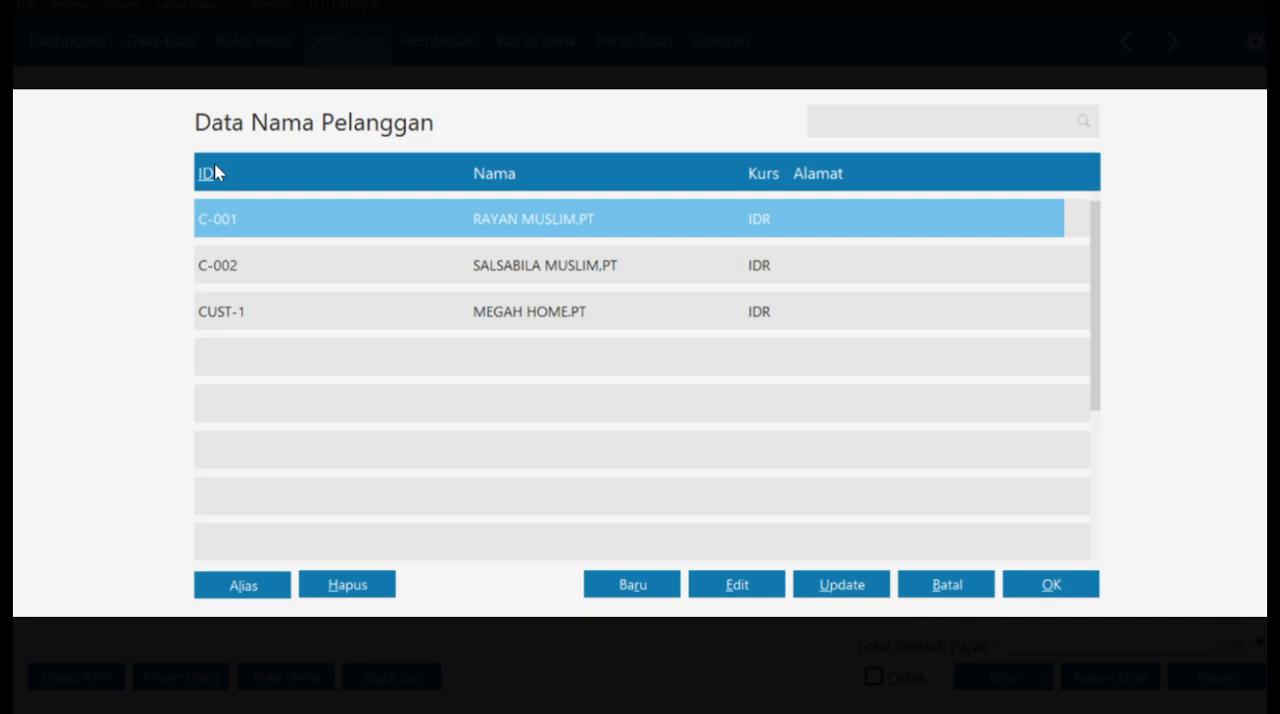
click(1051, 585)
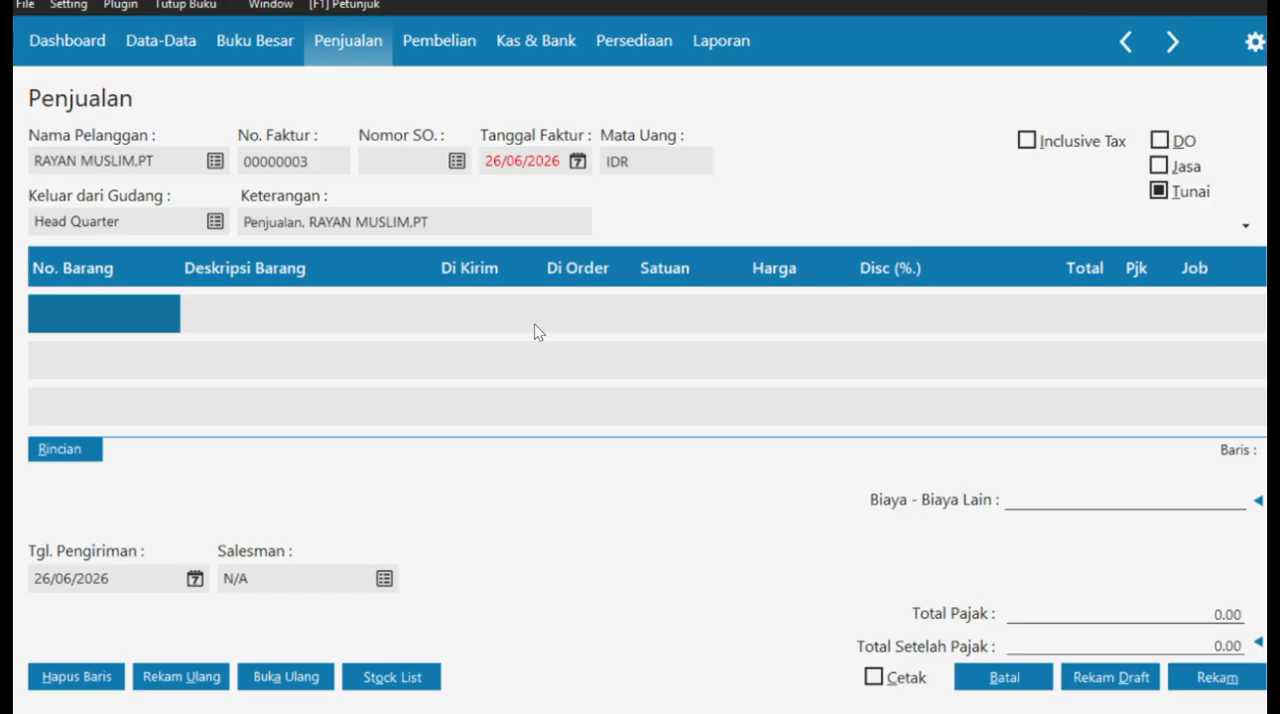
- Date the sales invoice 17/01/2021 and set its Keterangan to "Pendapatan Jasa service & Barang,RAYAN MUSLIM,PT"
click(577, 161)
key(Escape)
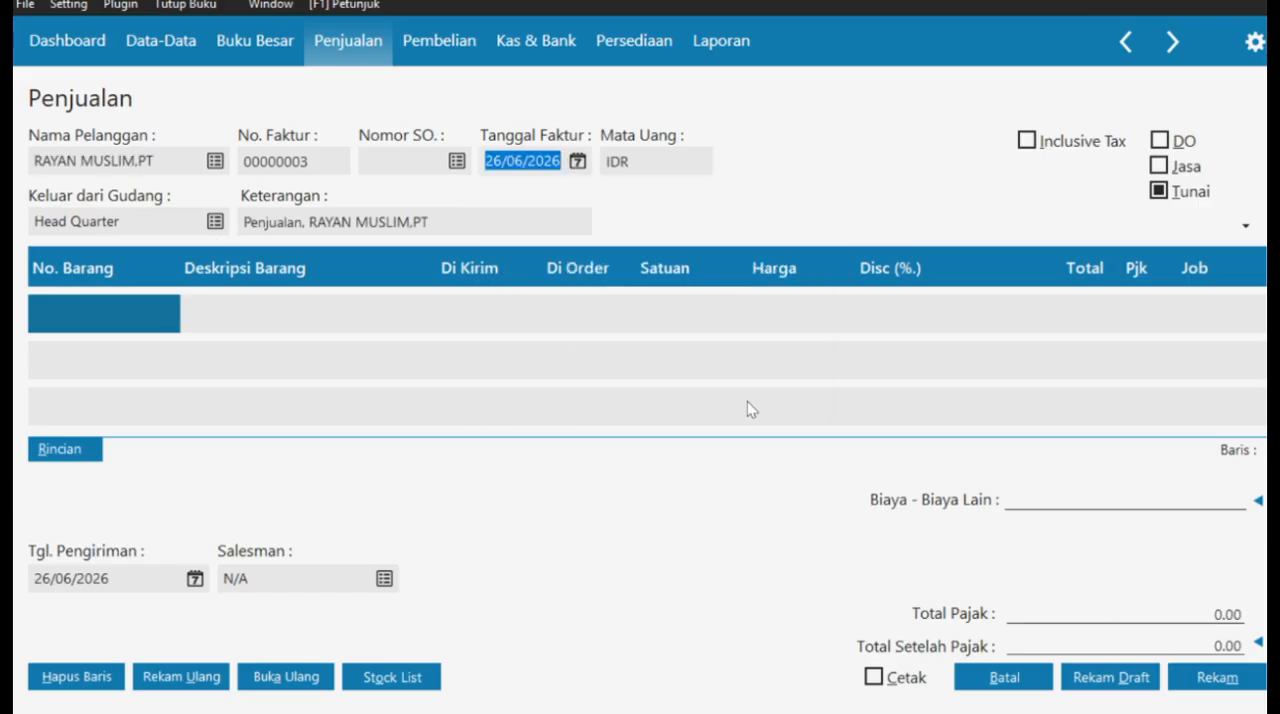
text(17/01/2021)
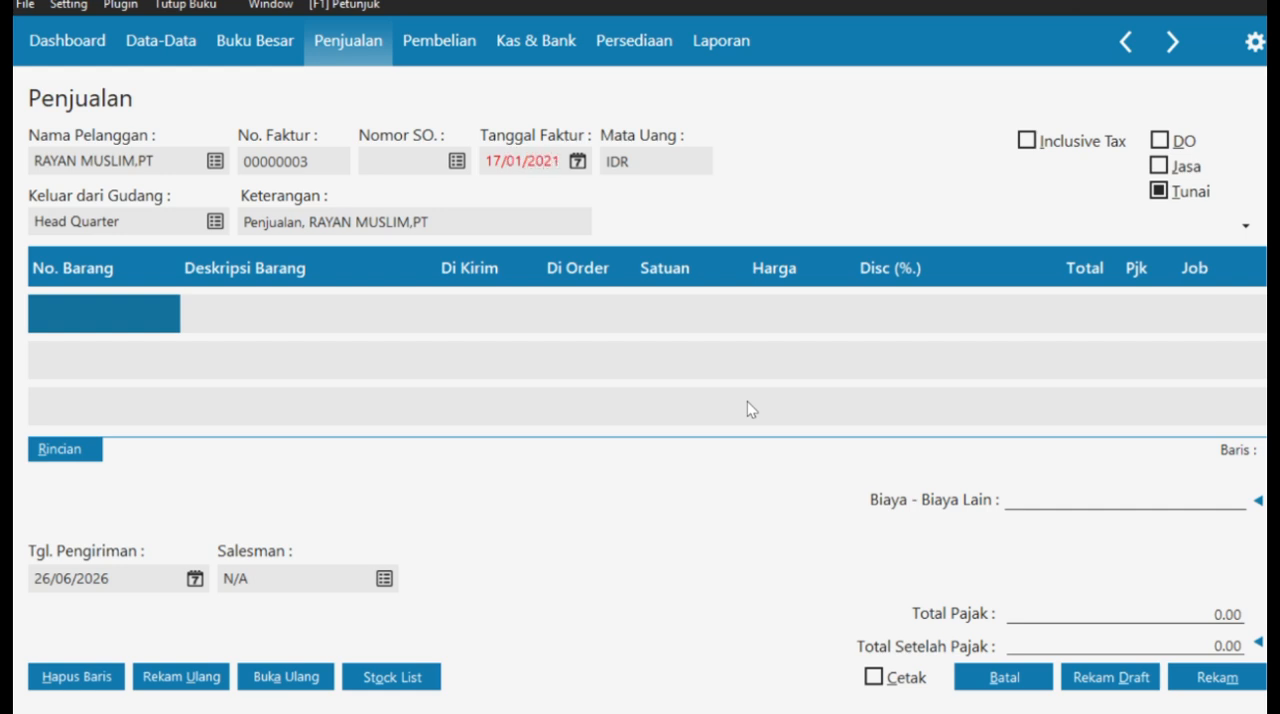
drag(243, 222, 305, 222)
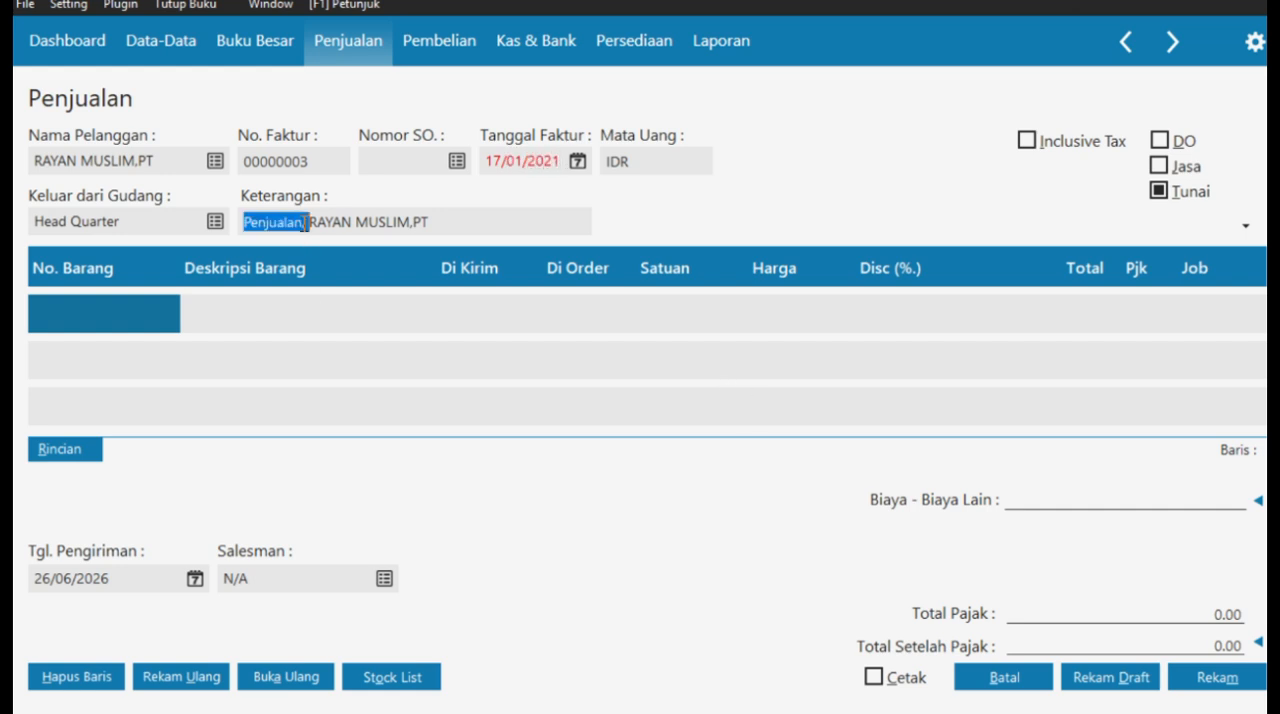
key(BackSpace)
text(Pendapatan Ja)
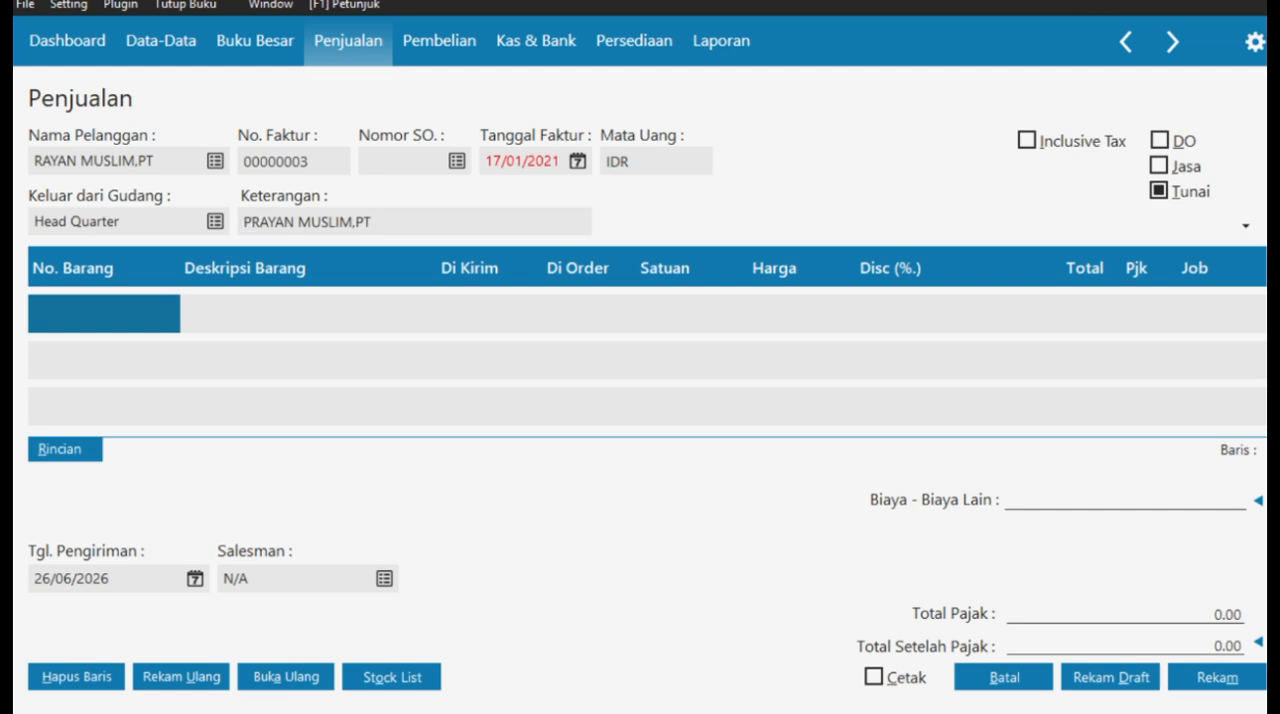
text(sa service )
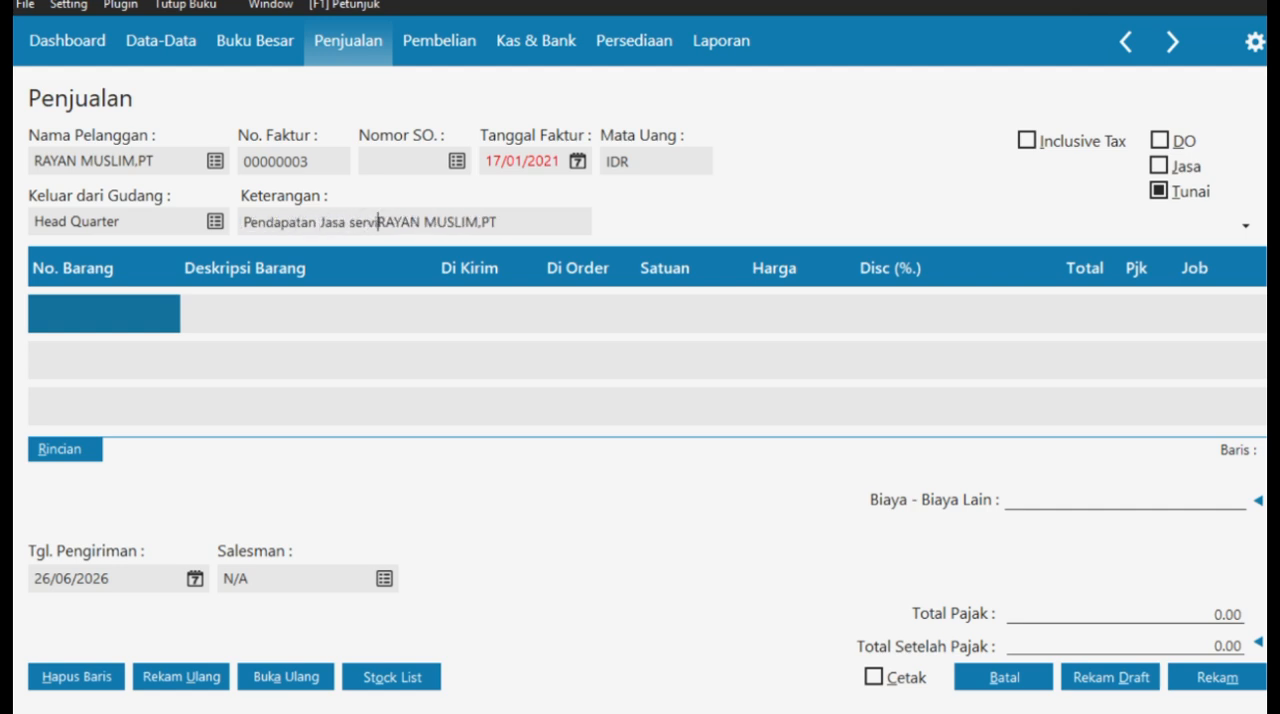
text(& Barang,)
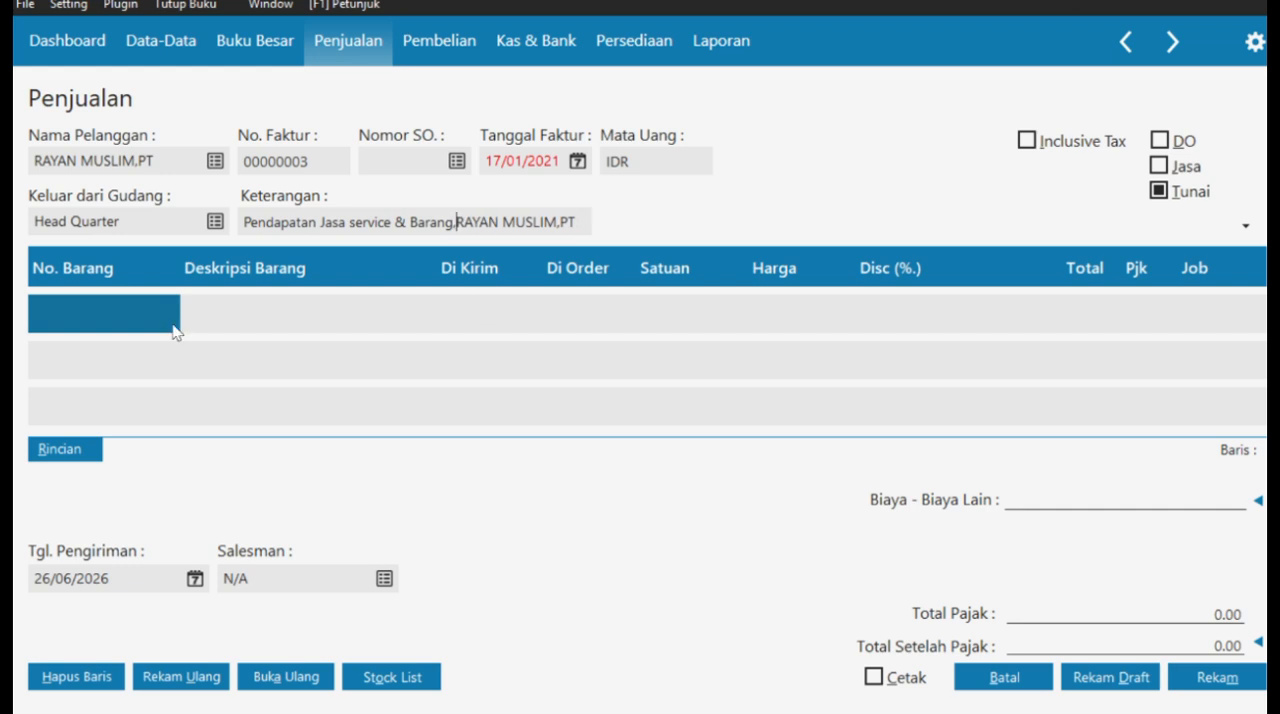
- Set the invoice's delivery date to 17/01/2021 and assign the marketing person named in the case document as Salesman
click(195, 579)
click(446, 543)
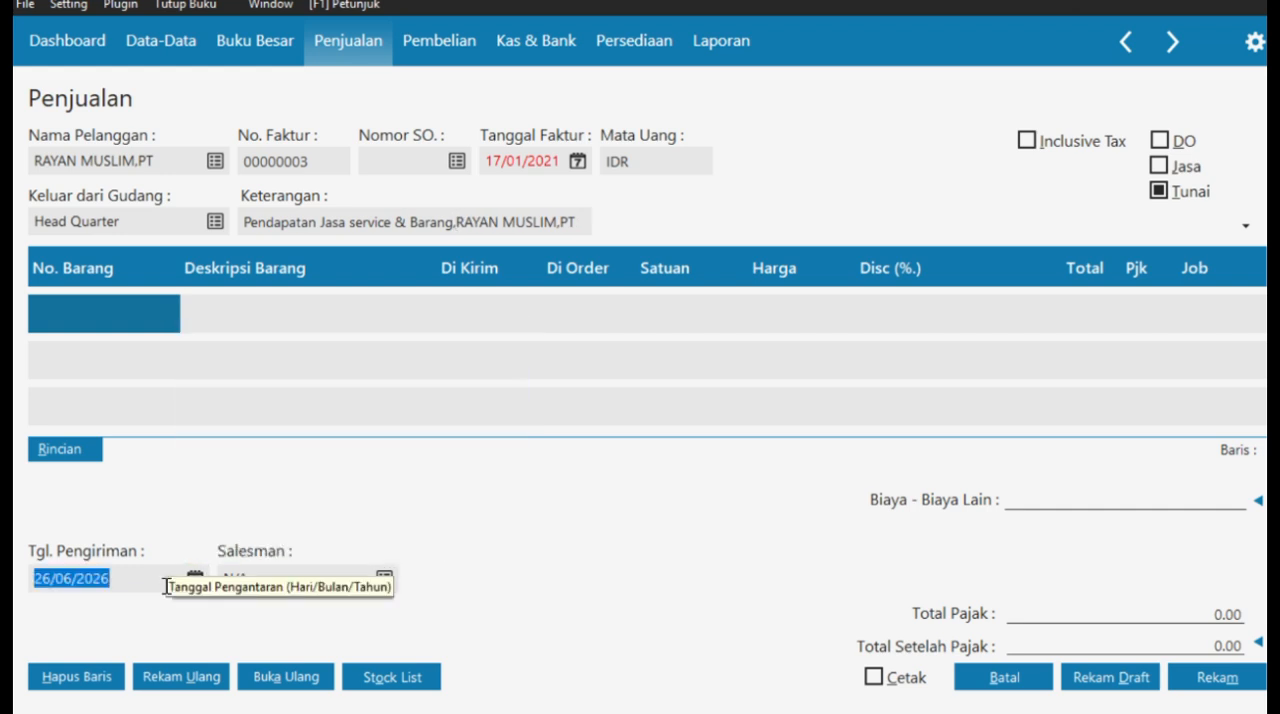
key(BackSpace)
text(17/01/202)
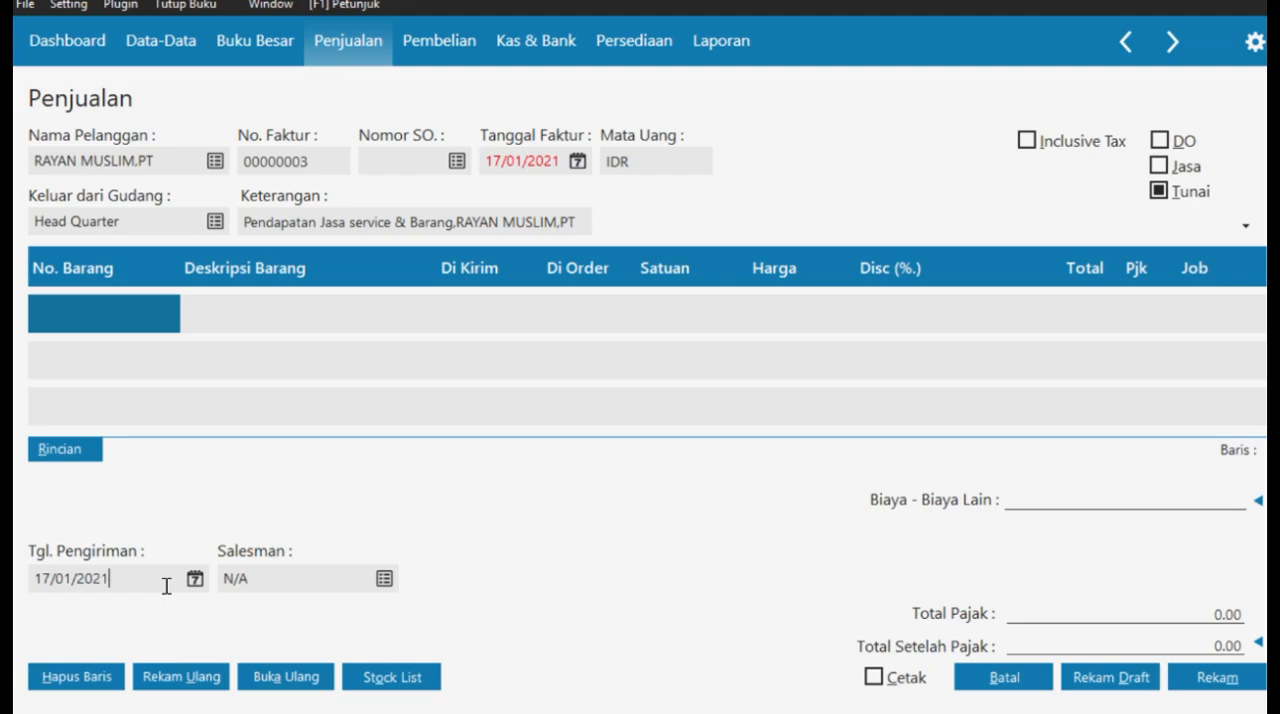
click(385, 579)
click(1045, 590)
- Add item JK Jasa Konveksi to the sales invoice with 10 Pcs delivered, a unit price of Rp 50.000 and VAT
double_click(114, 322)
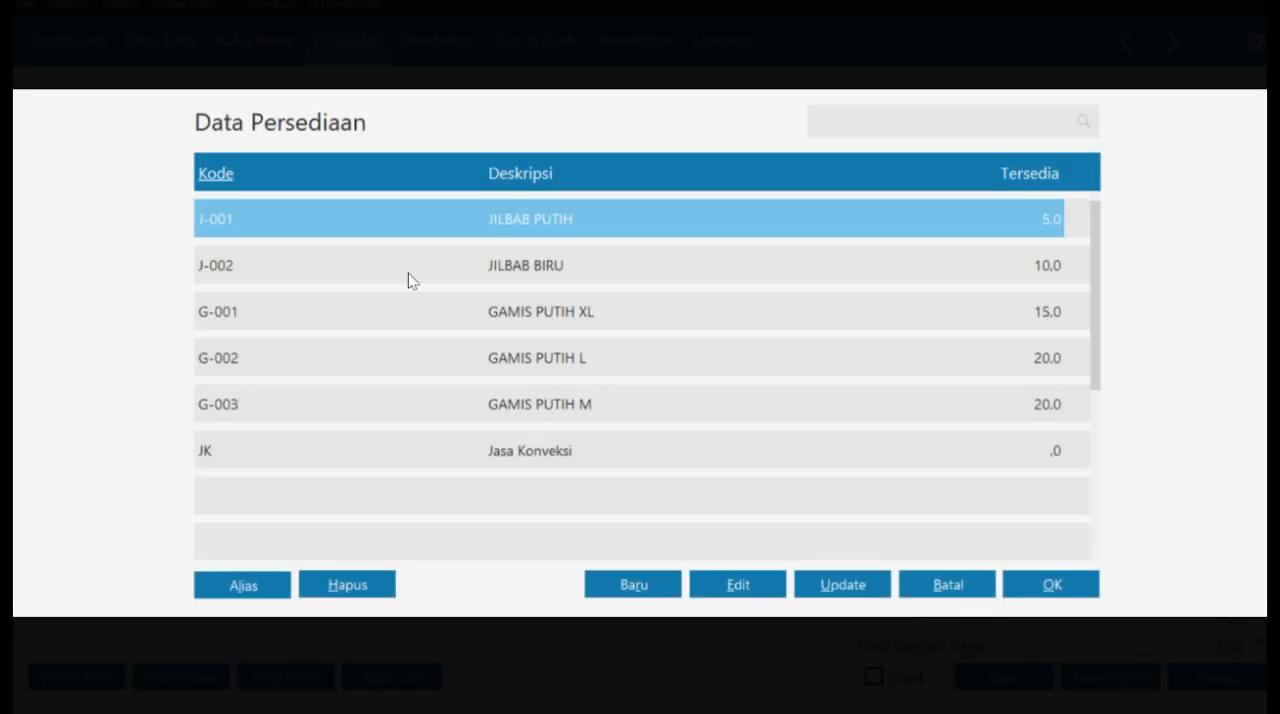
click(586, 451)
click(1051, 585)
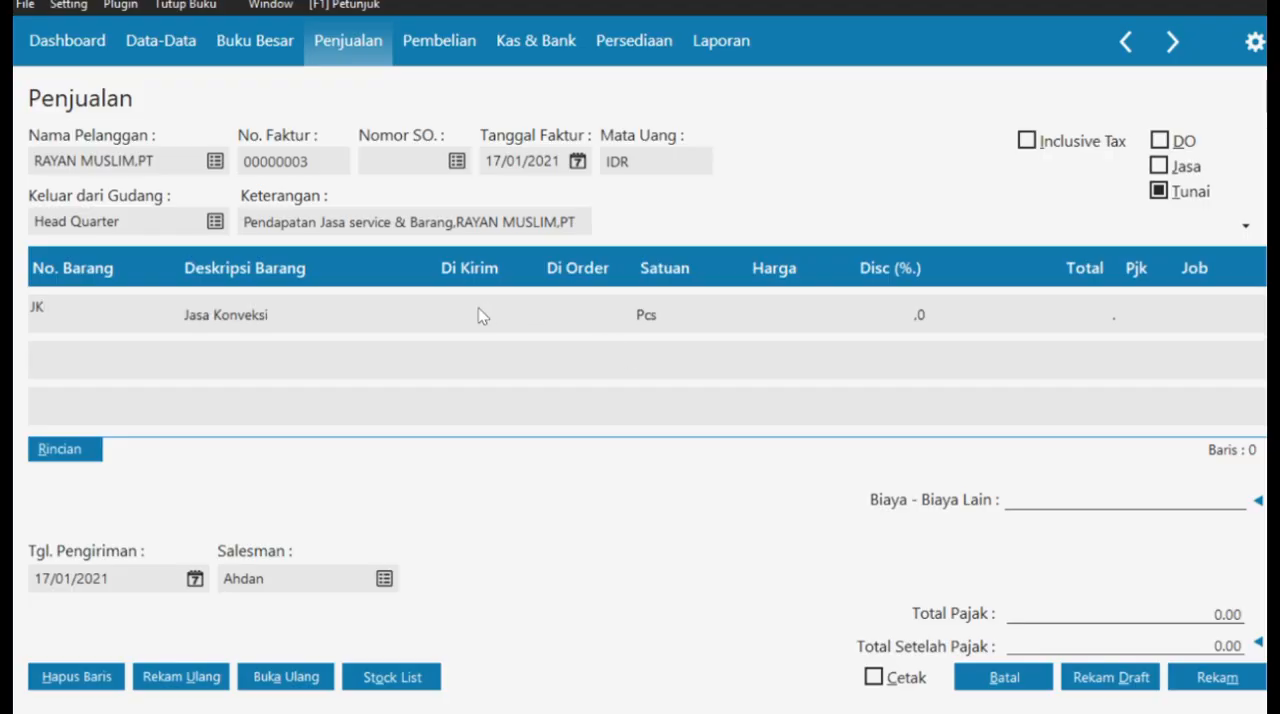
click(781, 312)
text(500000,0)
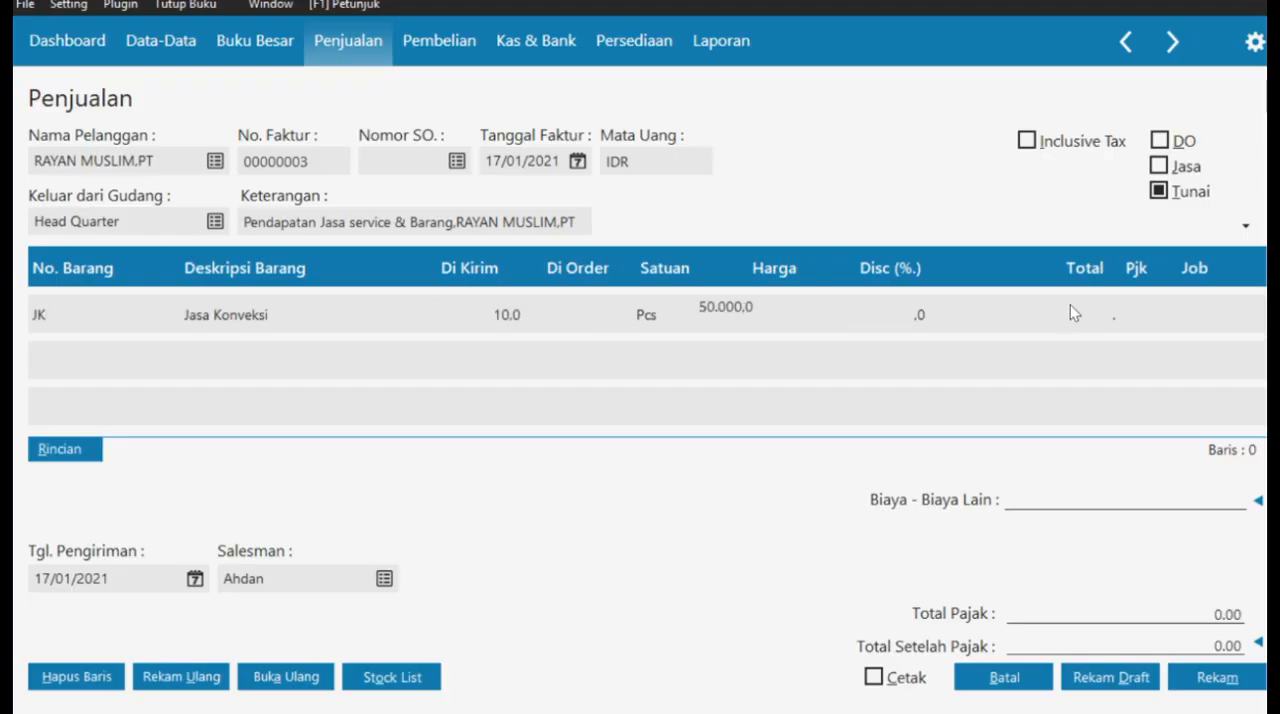
click(1134, 310)
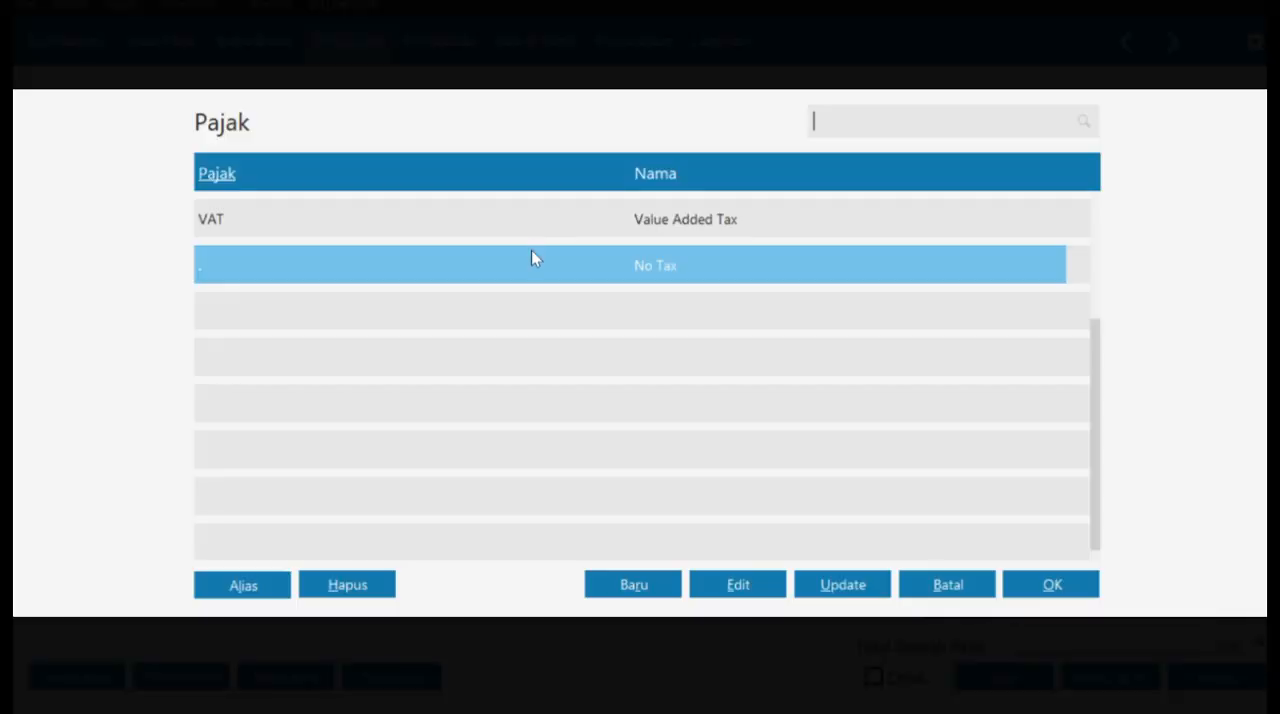
click(540, 218)
click(1029, 590)
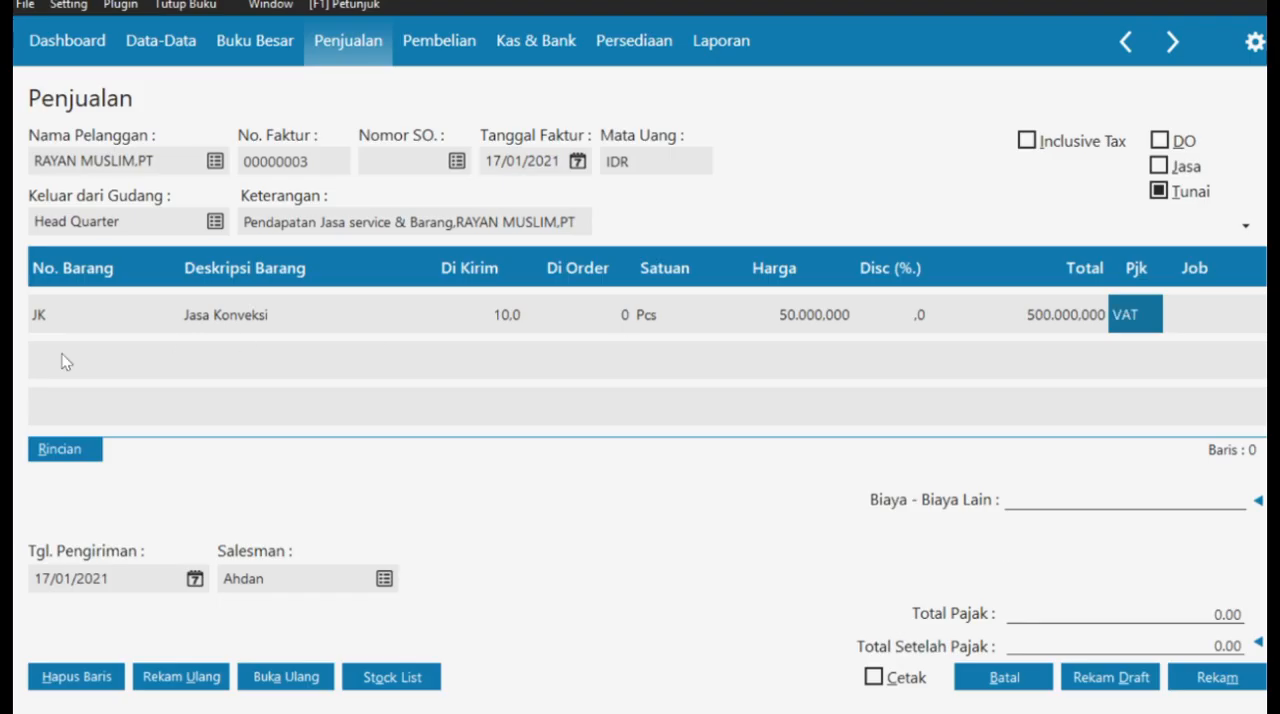
- Add item G-001 GAMIS PUTIH XL to the second invoice line with 2 Pcs delivered, a unit price of Rp 200.000 and VAT
click(86, 374)
double_click(88, 375)
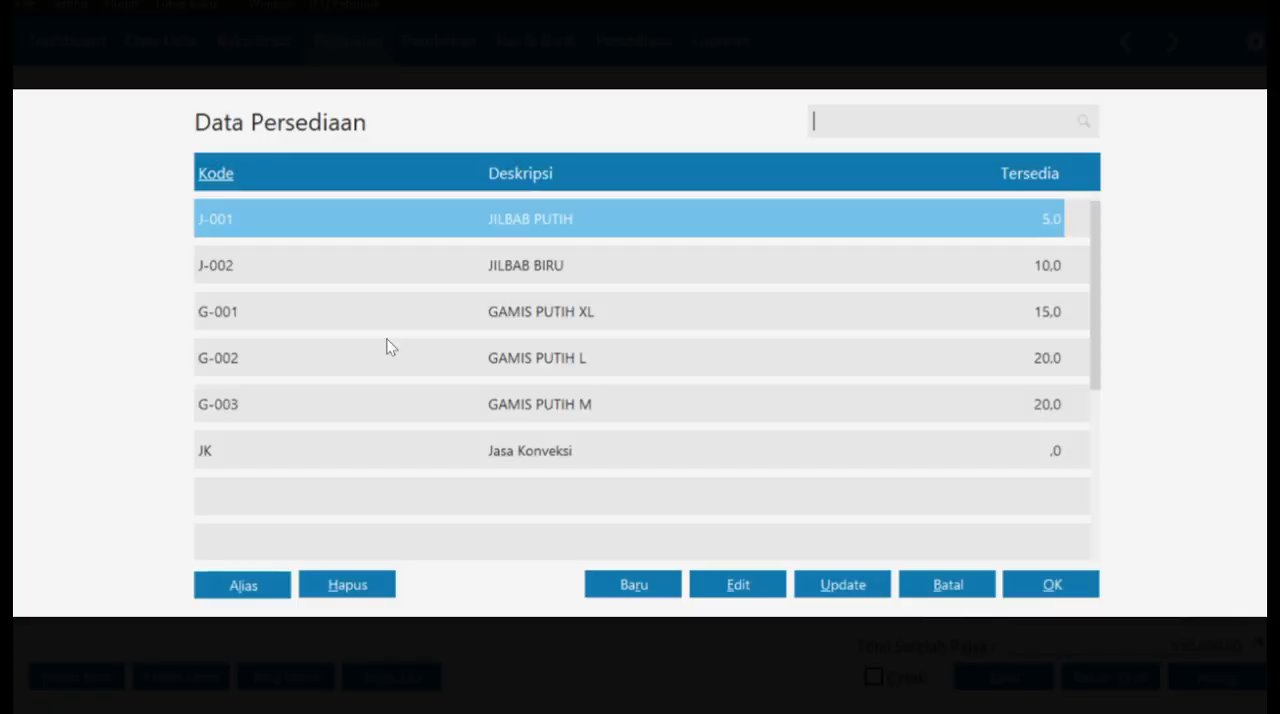
click(545, 318)
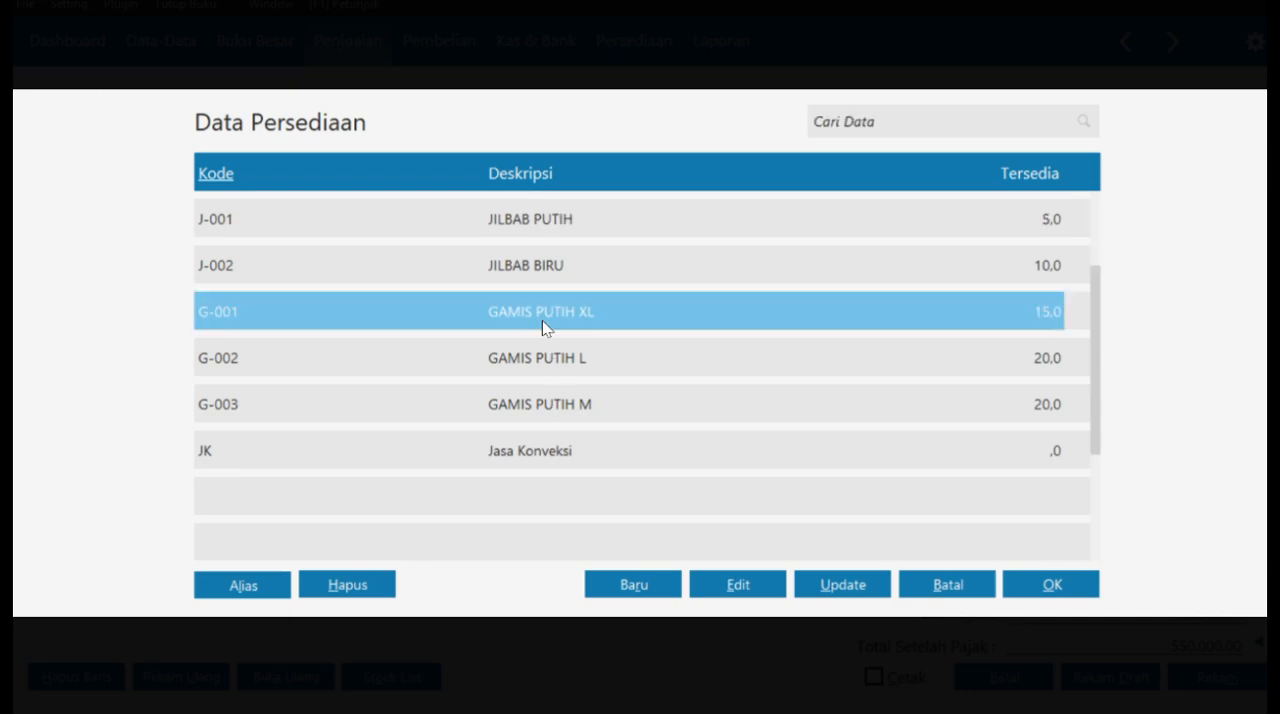
click(1052, 585)
click(520, 367)
text(2)
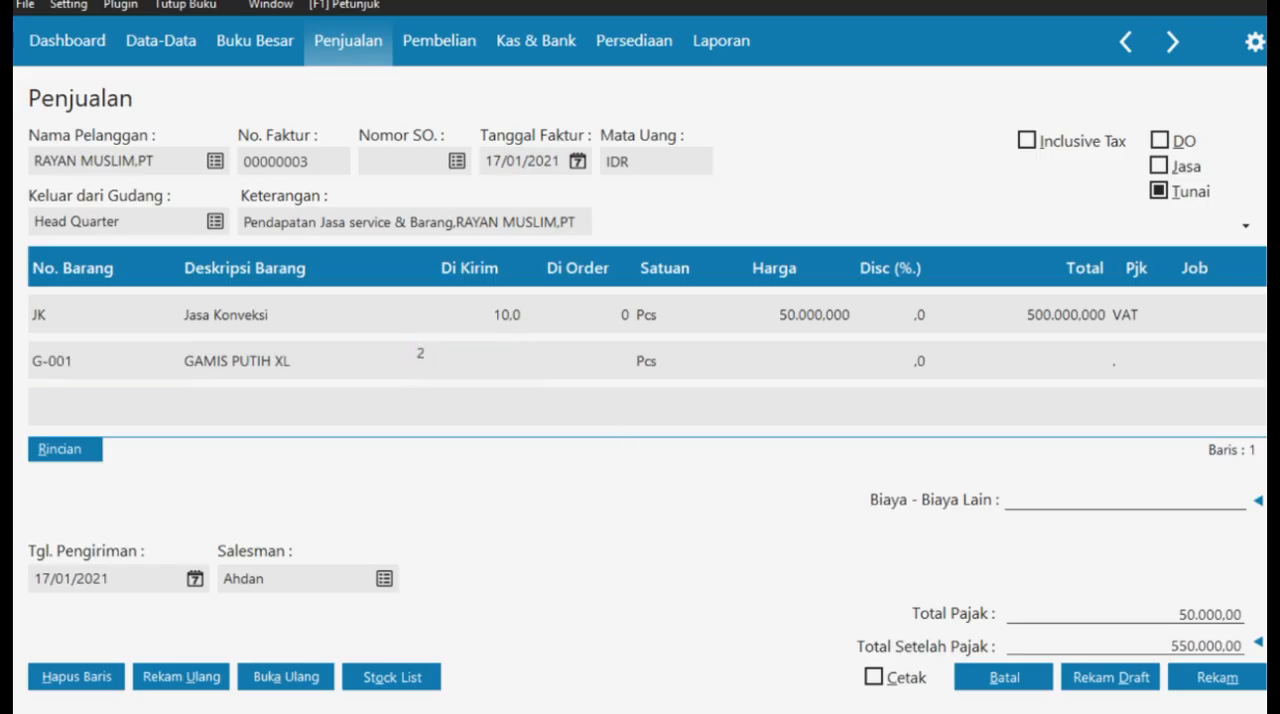
click(792, 357)
text(200000)
double_click(1137, 360)
click(610, 216)
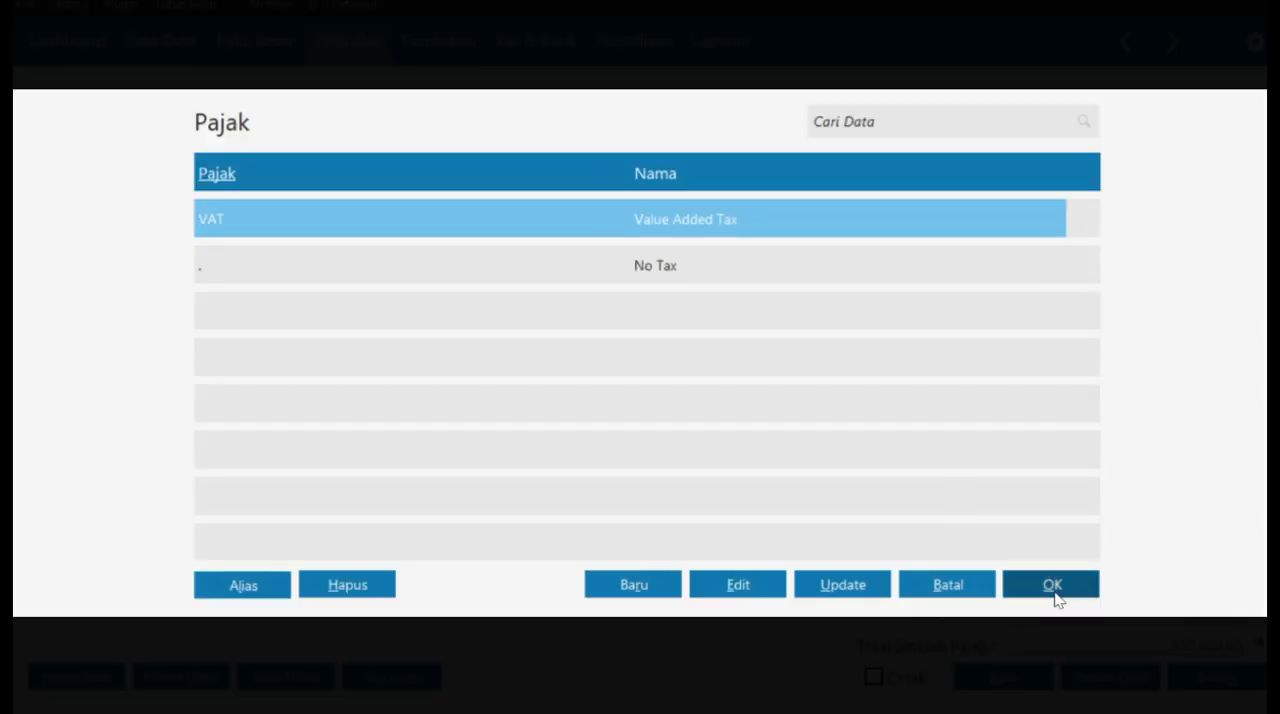
click(1056, 588)
click(1029, 393)
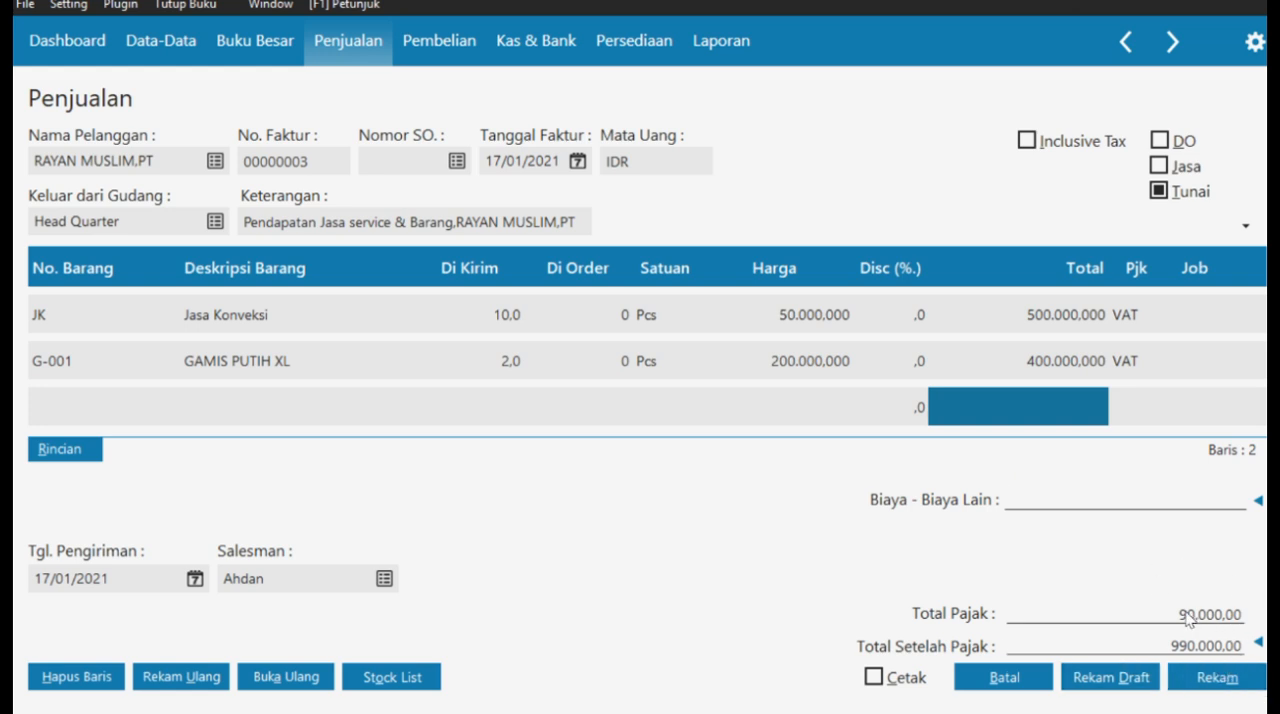
- Record the RAYAN MUSLIM,PT sales invoice and close the sales form and invoice list
click(1203, 676)
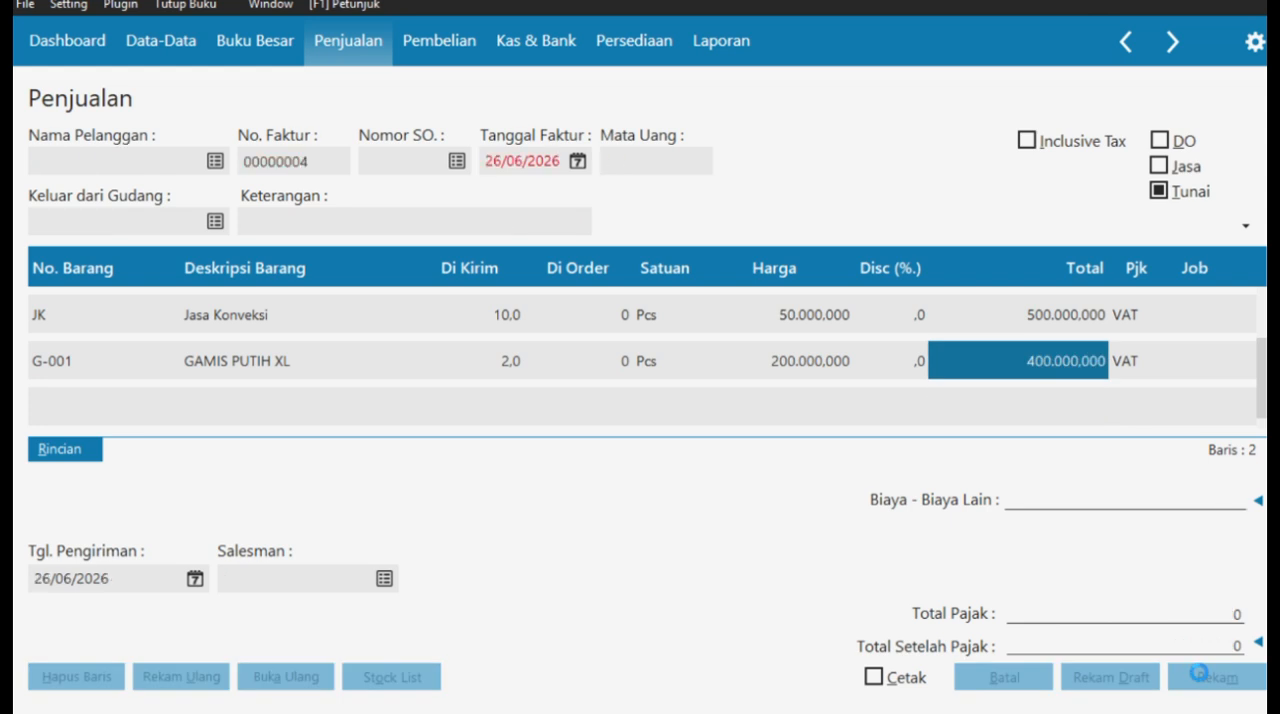
click(1030, 678)
click(1222, 677)
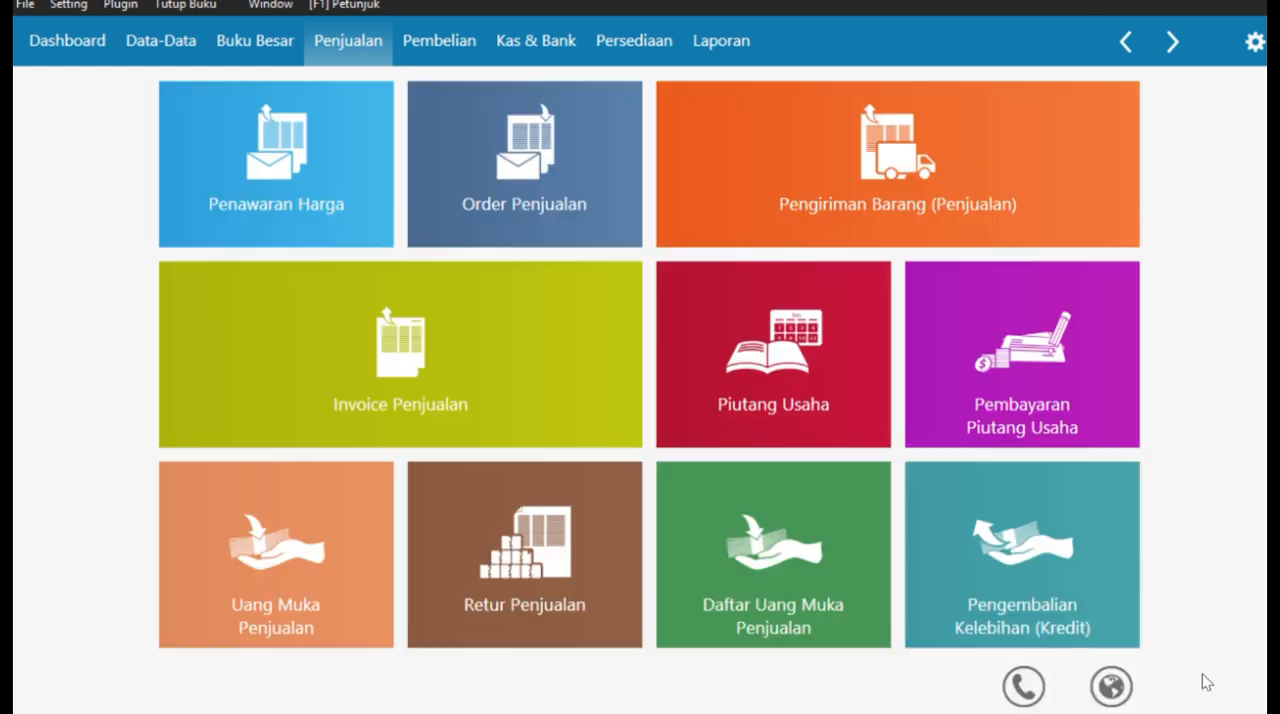
- Switch to the case PDF in Edge and read Transaksi No. 13 on the employee advance loan
key(alt+Tab)
scroll(672, 437, down, 5)
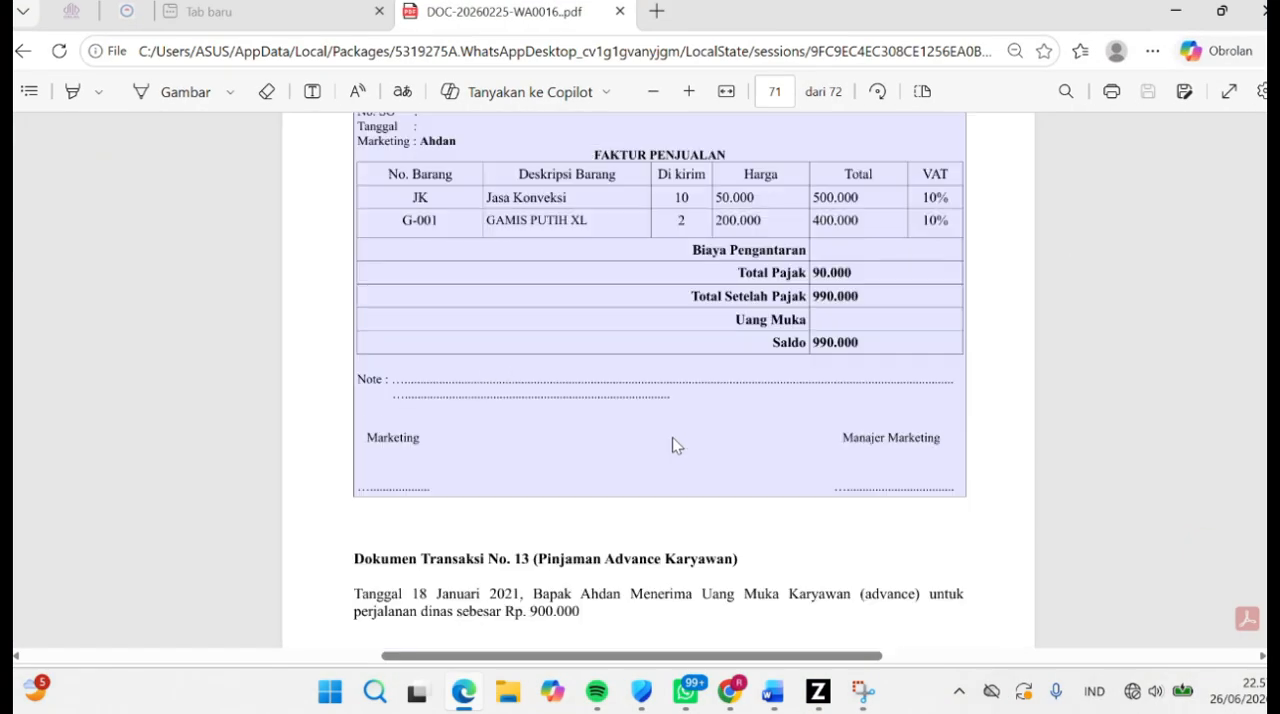
drag(533, 216, 748, 217)
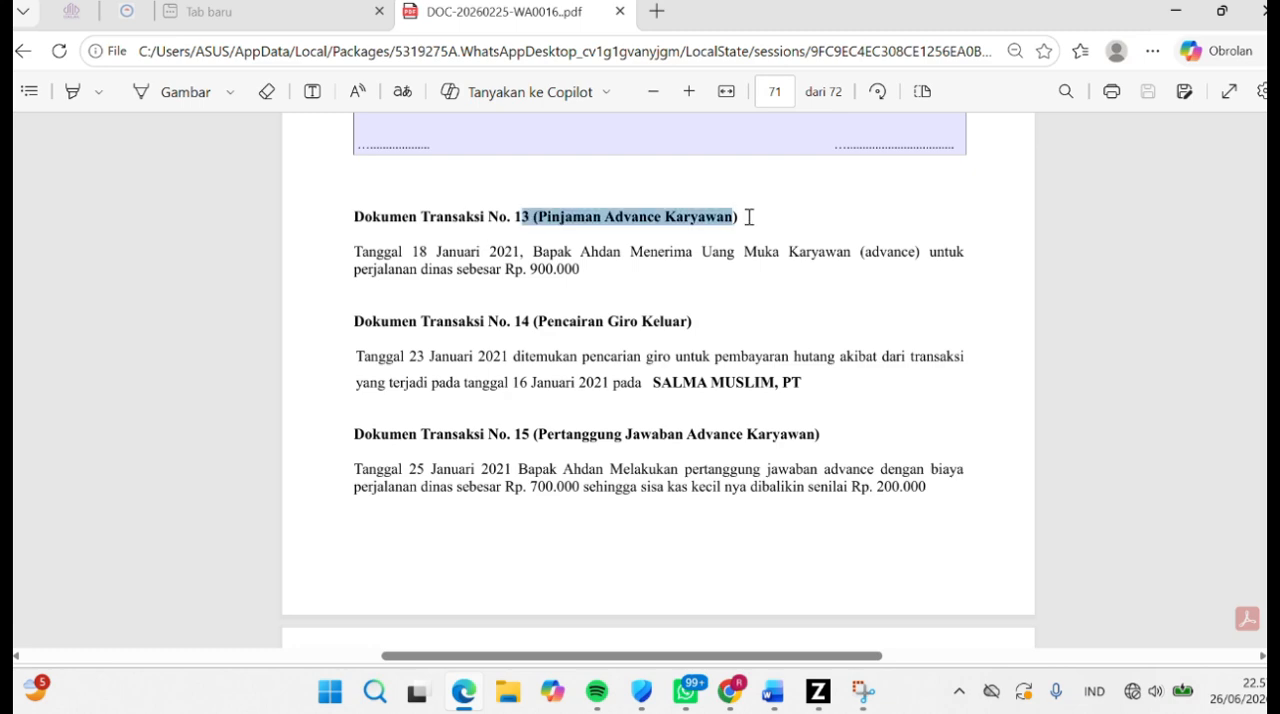
click(634, 271)
- Switch to Zahir and start a new Kas Keluar entry
click(817, 692)
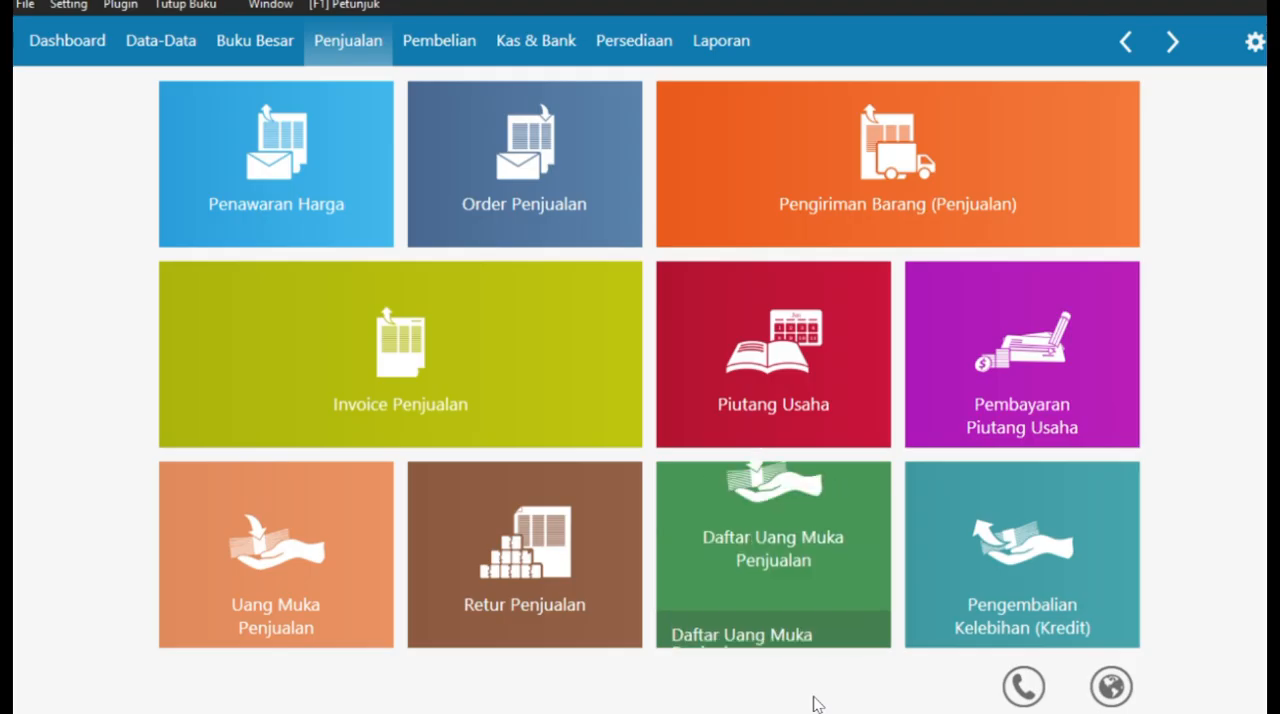
click(570, 45)
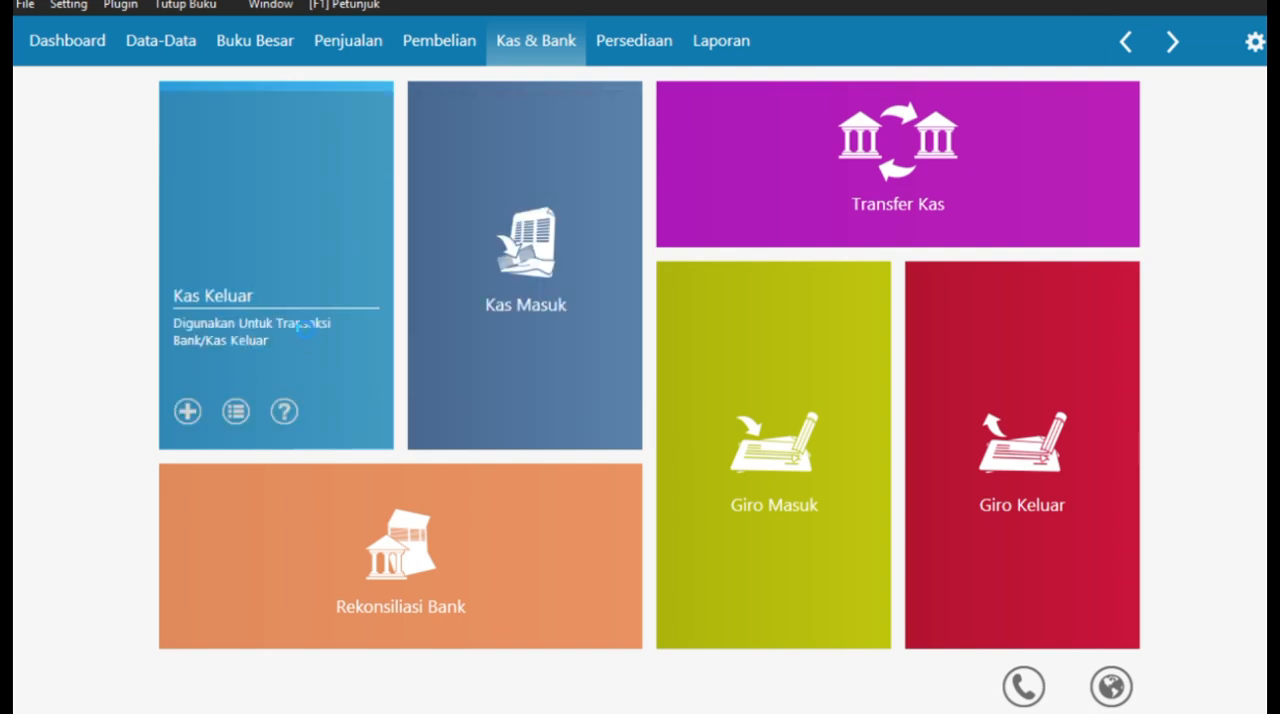
click(303, 328)
click(76, 676)
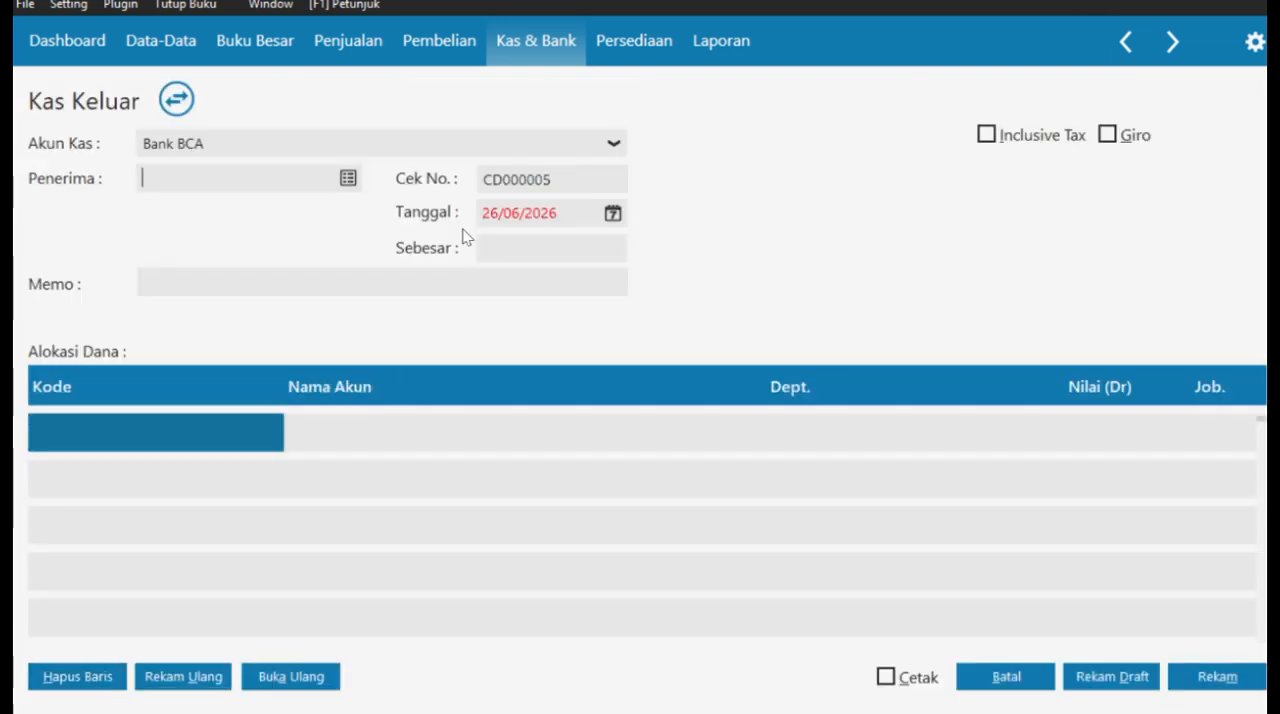
- Set the cash account to Kas Kecil and choose employee E-001 as the recipient of the payment
click(528, 150)
click(306, 178)
click(345, 178)
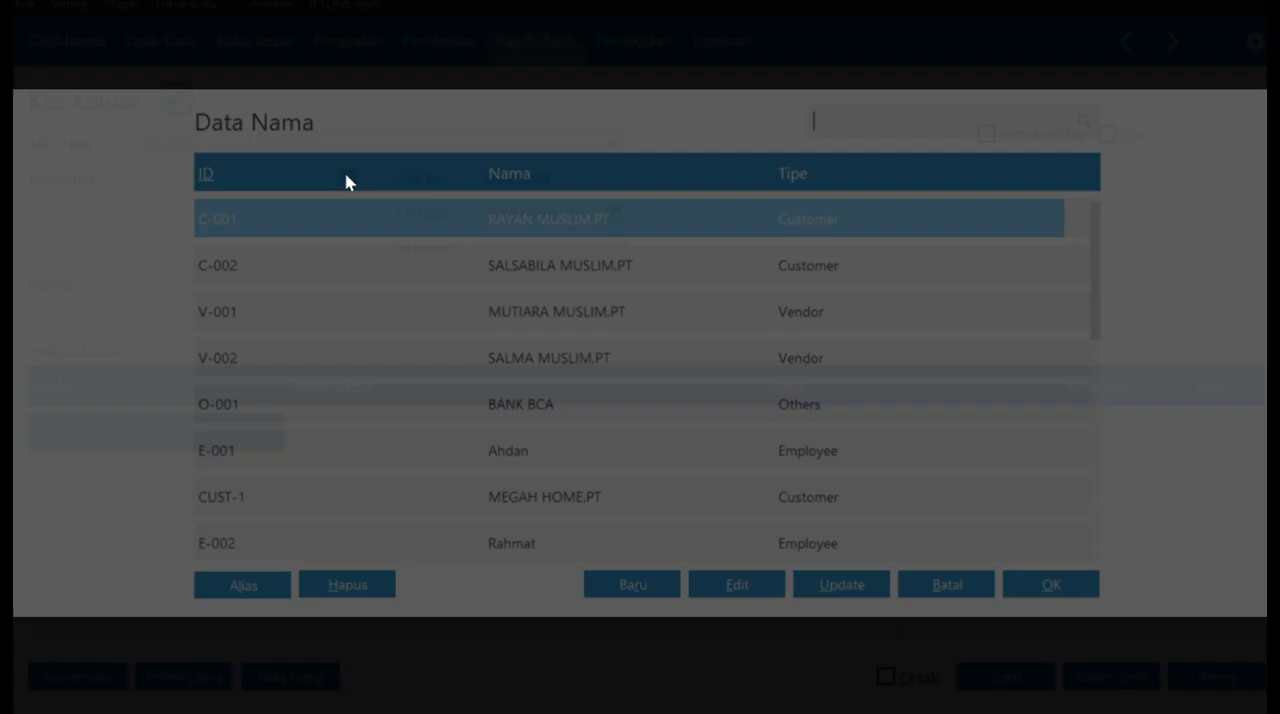
click(501, 462)
click(1051, 585)
- Date the cash payment 18/01/2021 and add "Pinjaman Advance Karyawan" after "Pengeluaran" in its memo
click(613, 213)
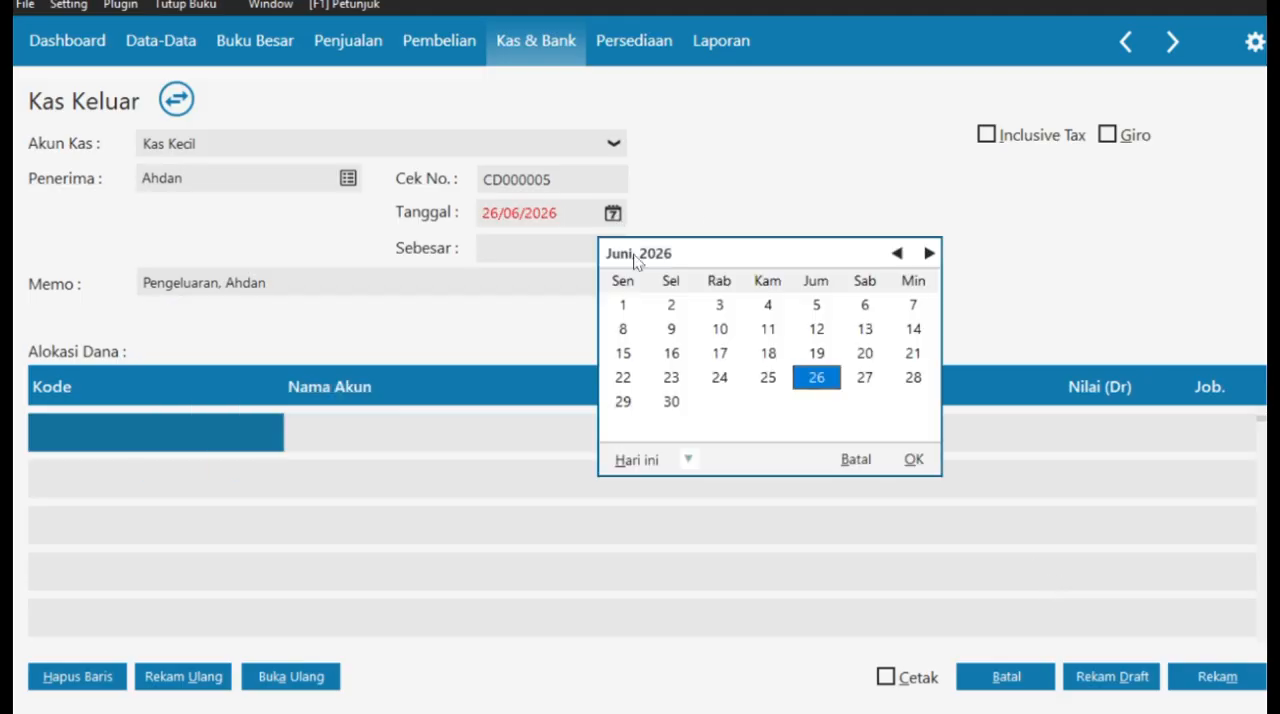
click(853, 459)
text(180120)
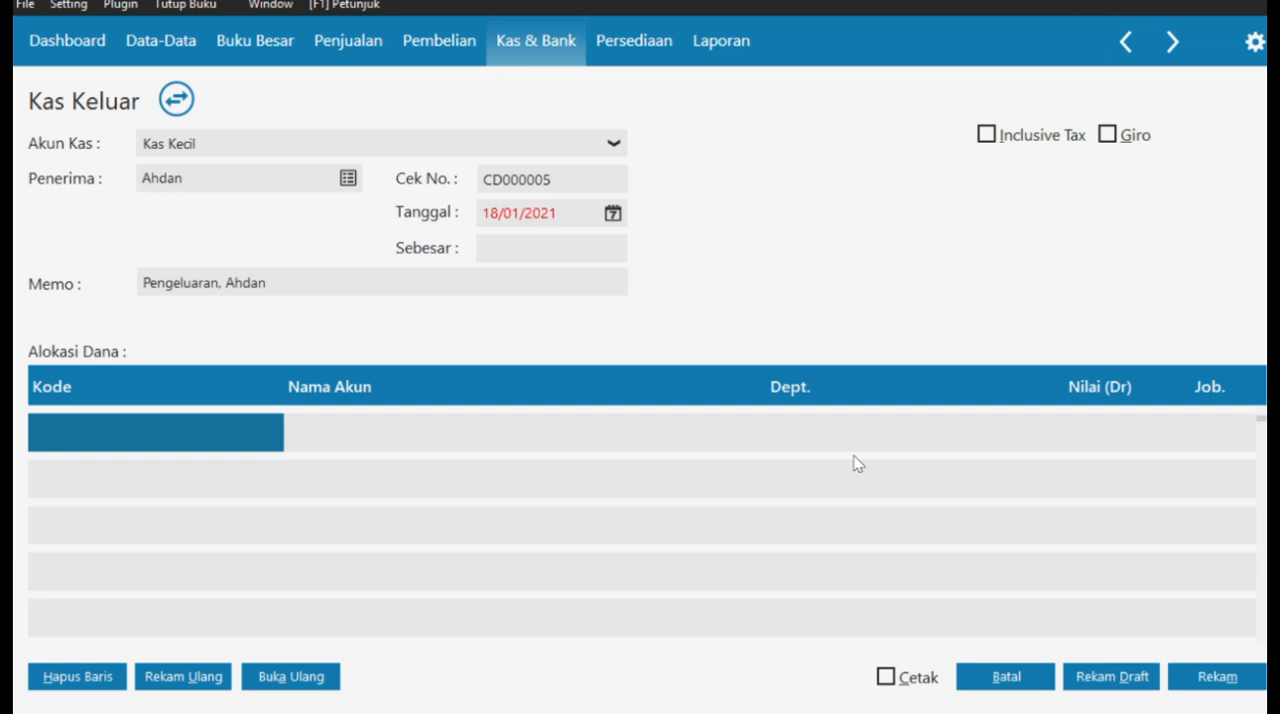
click(203, 282)
click(218, 283)
text(Pinjaman Ad)
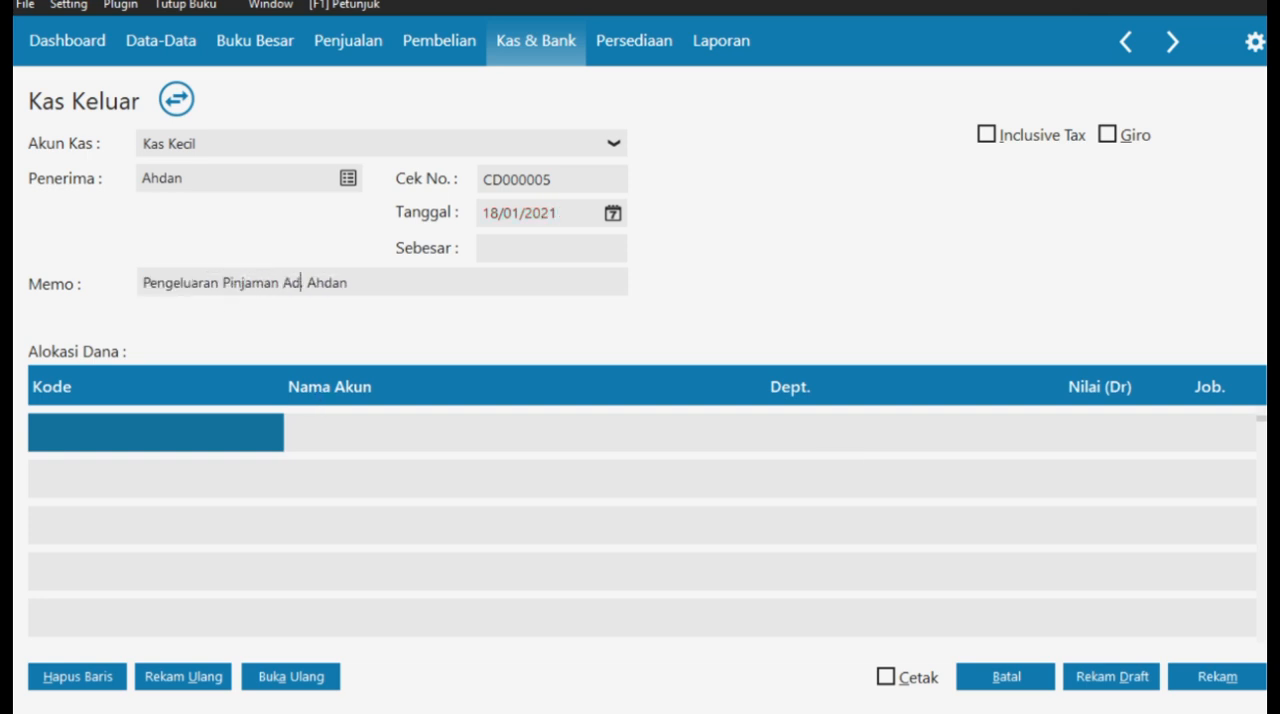
text(vance Karyawan)
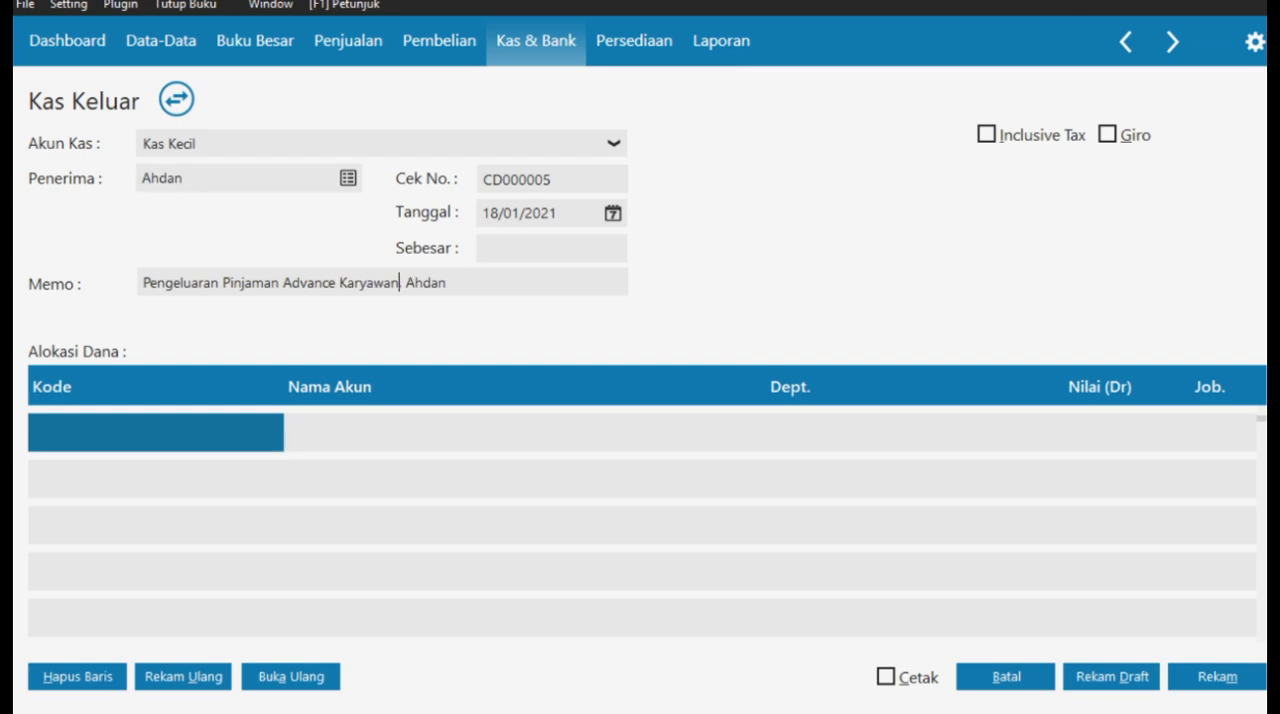
- Allocate Rp 900.000 of the payment to account 1300-00-920 Piutang Karyawan
double_click(155, 446)
key(Down)
key(Down)
key(Down)
key(Down)
key(Down)
key(Down)
key(Down)
key(Down)
key(Down)
key(Down)
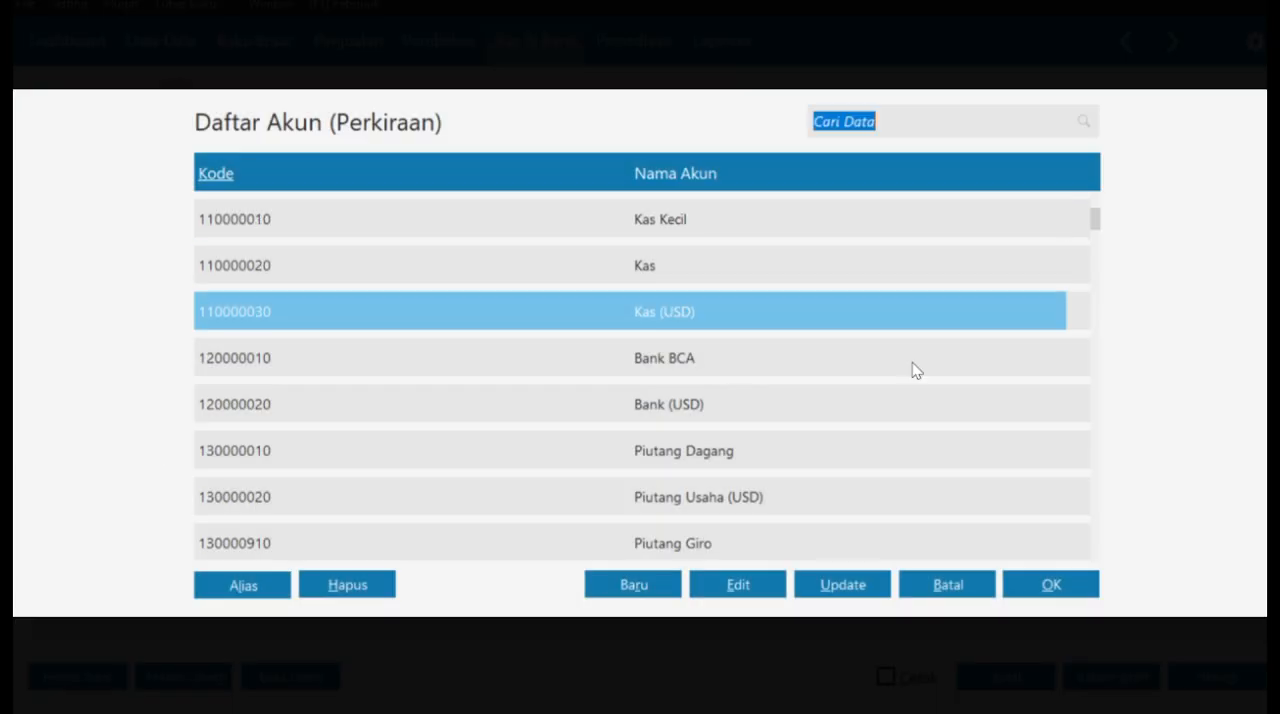
key(Up)
key(Up)
click(1051, 584)
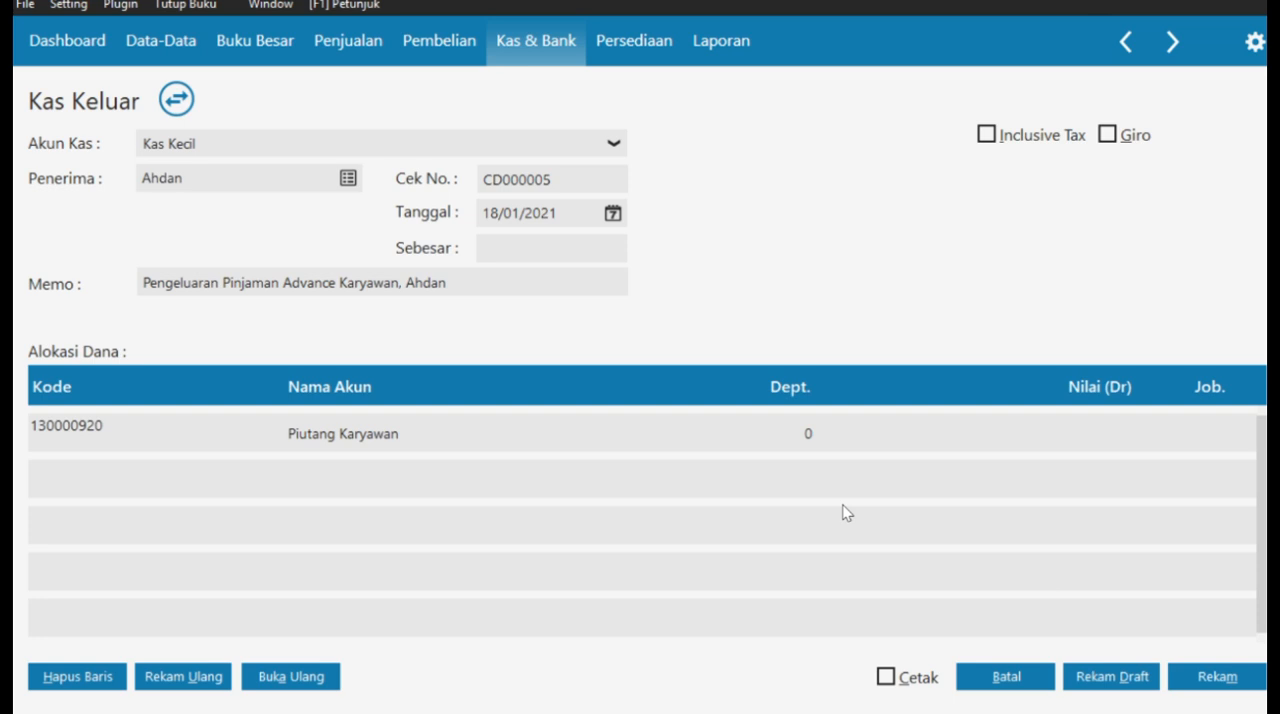
click(1069, 433)
text(900000)
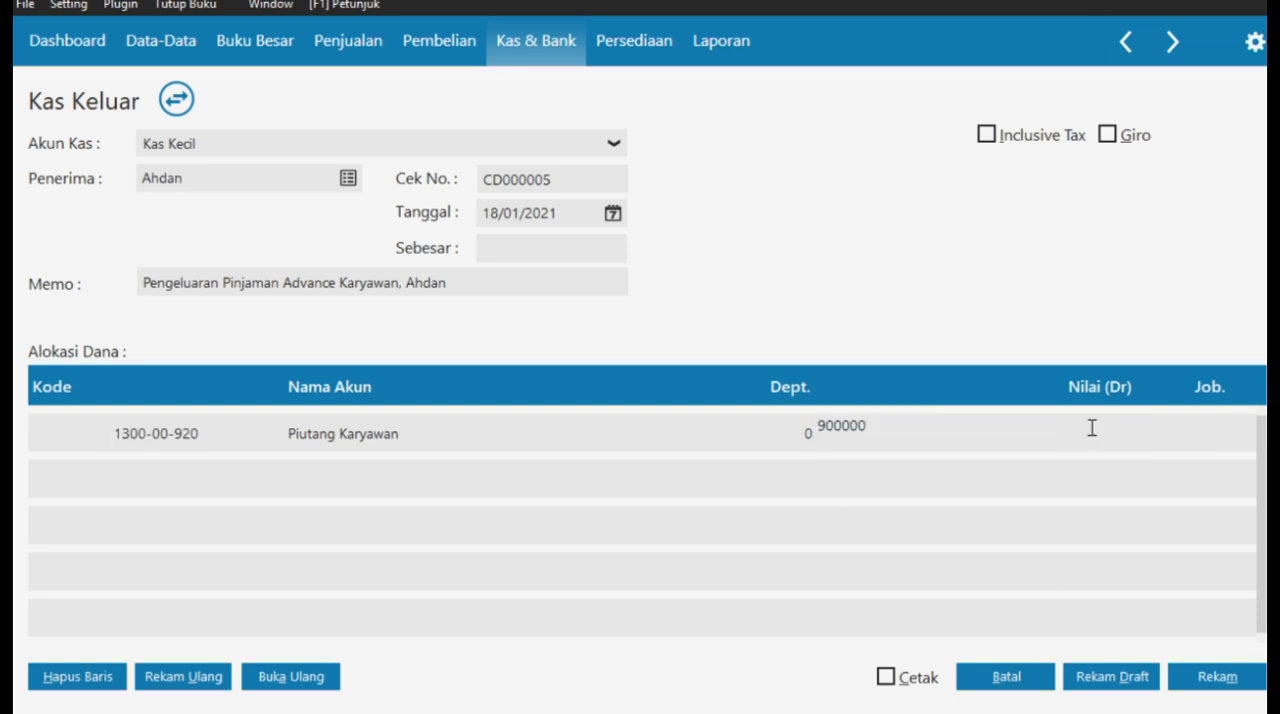
click(1230, 434)
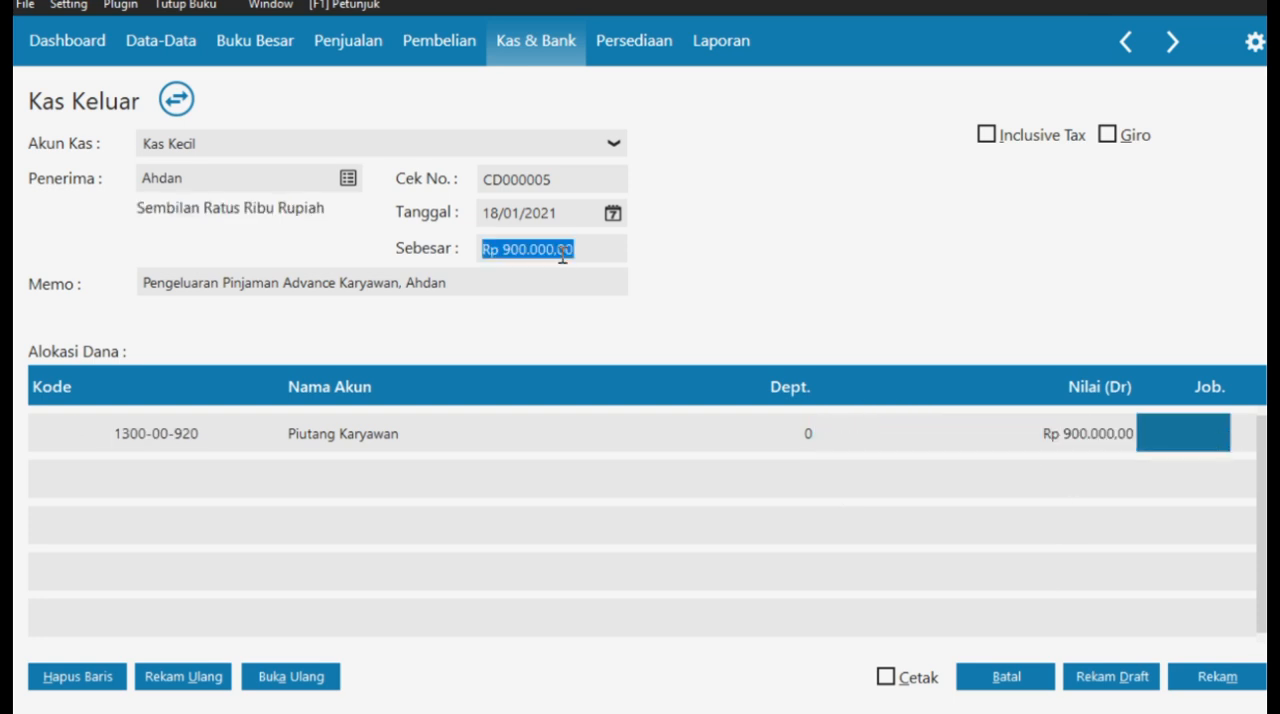
- Record the employee advance payment and close the Kas Keluar form and list
click(1215, 678)
click(1008, 678)
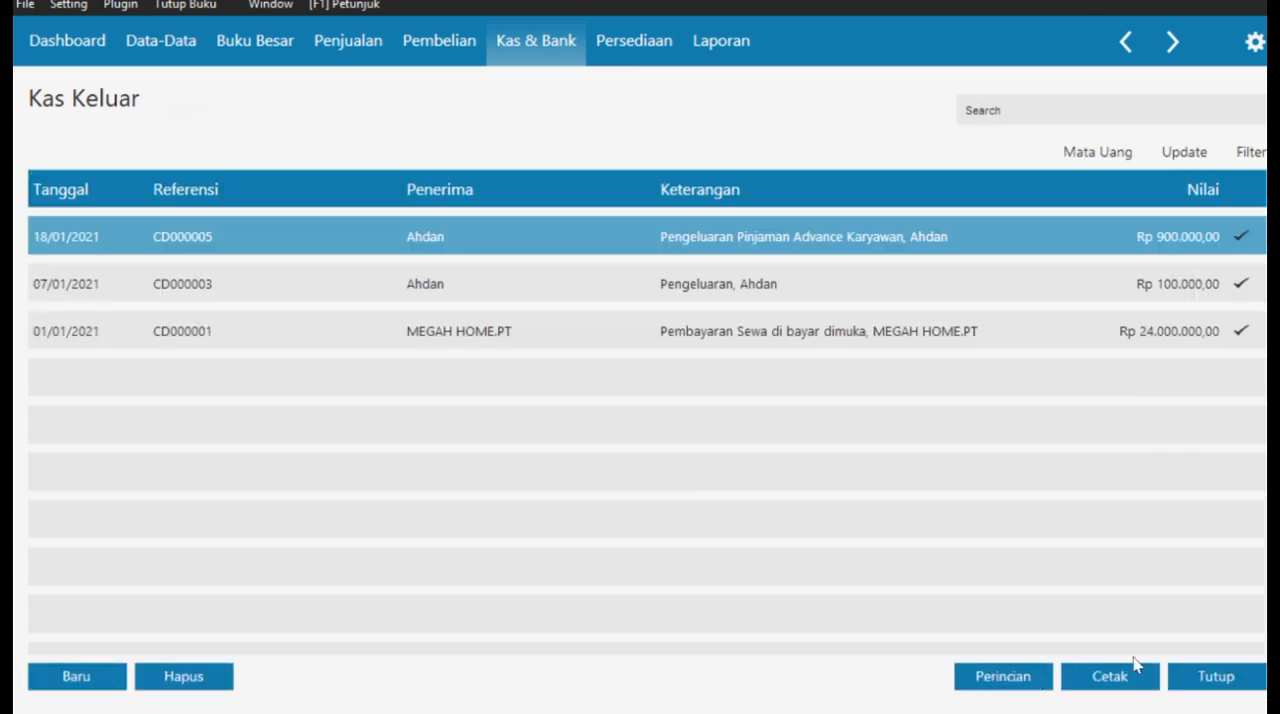
click(1212, 677)
- Switch to the case PDF in Edge and read Transaksi No. 14 on the outgoing giro clearing
key(super+Tab)
click(955, 226)
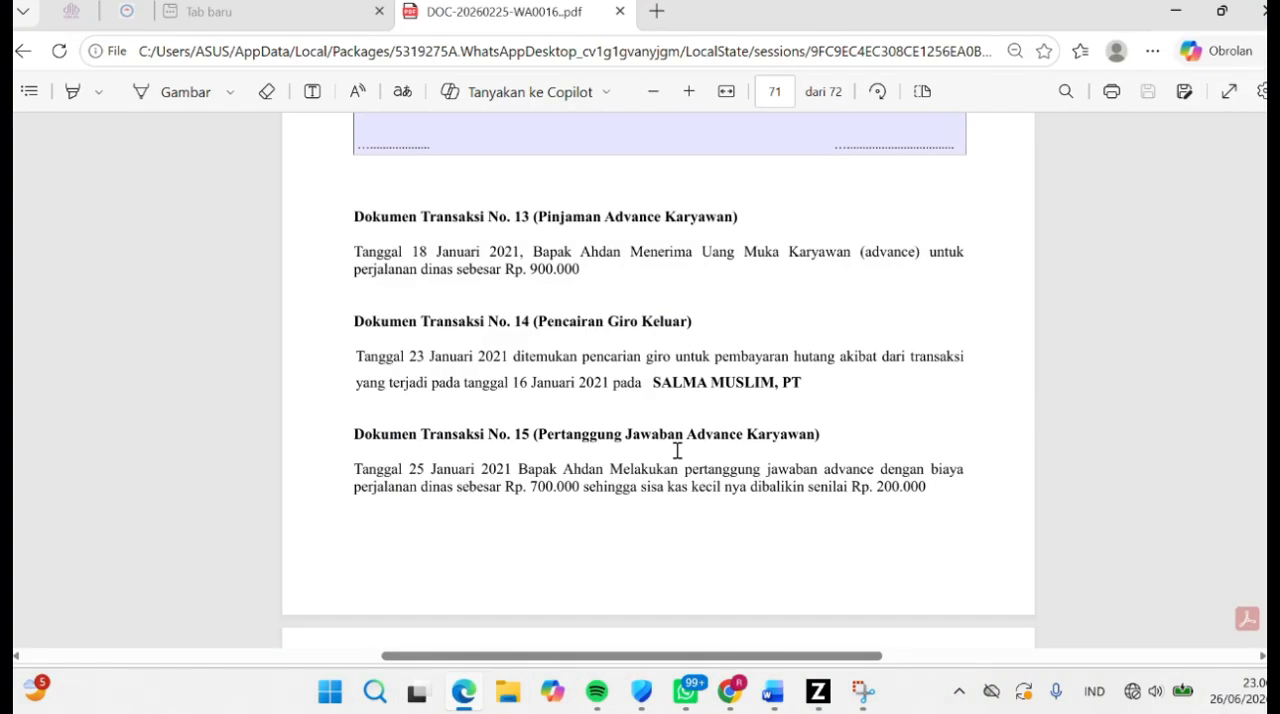
scroll(677, 448, down, 1)
drag(514, 240, 712, 245)
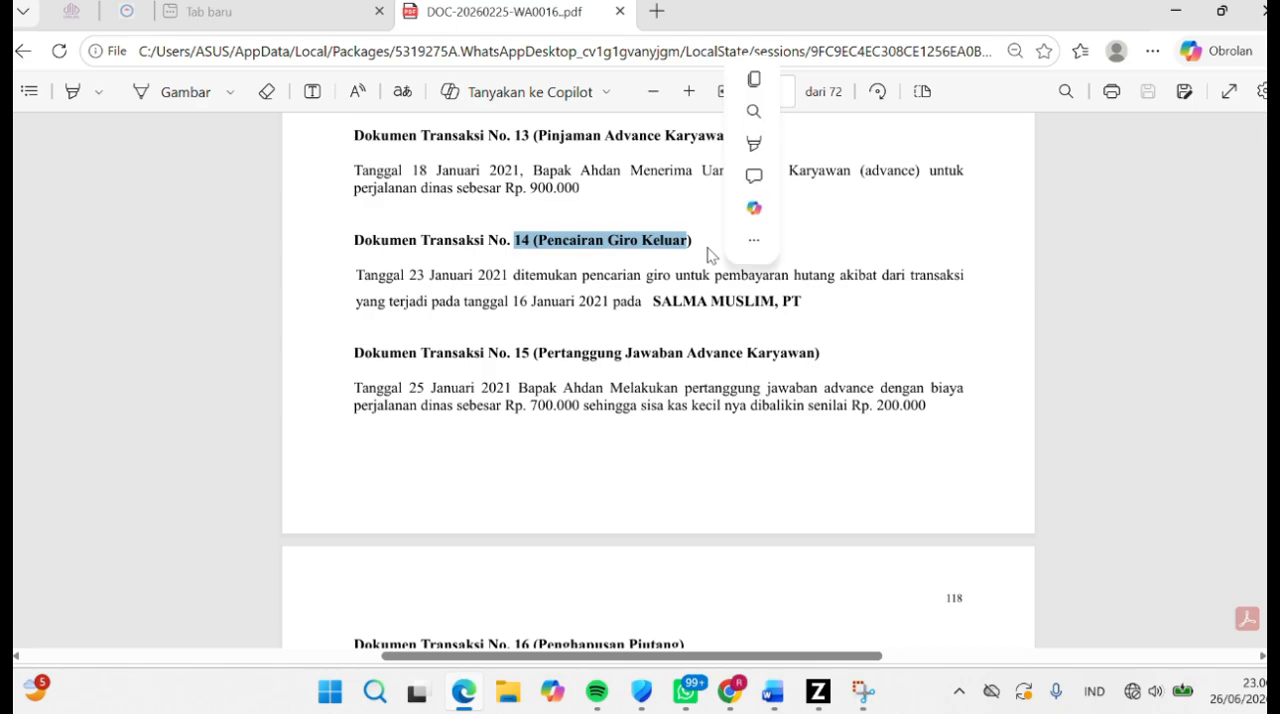
click(637, 277)
scroll(554, 84, left, 1)
- Switch to Zahir and start clearing the outgoing giro BG123456 issued to SALMA MUSLIM,PT
click(816, 690)
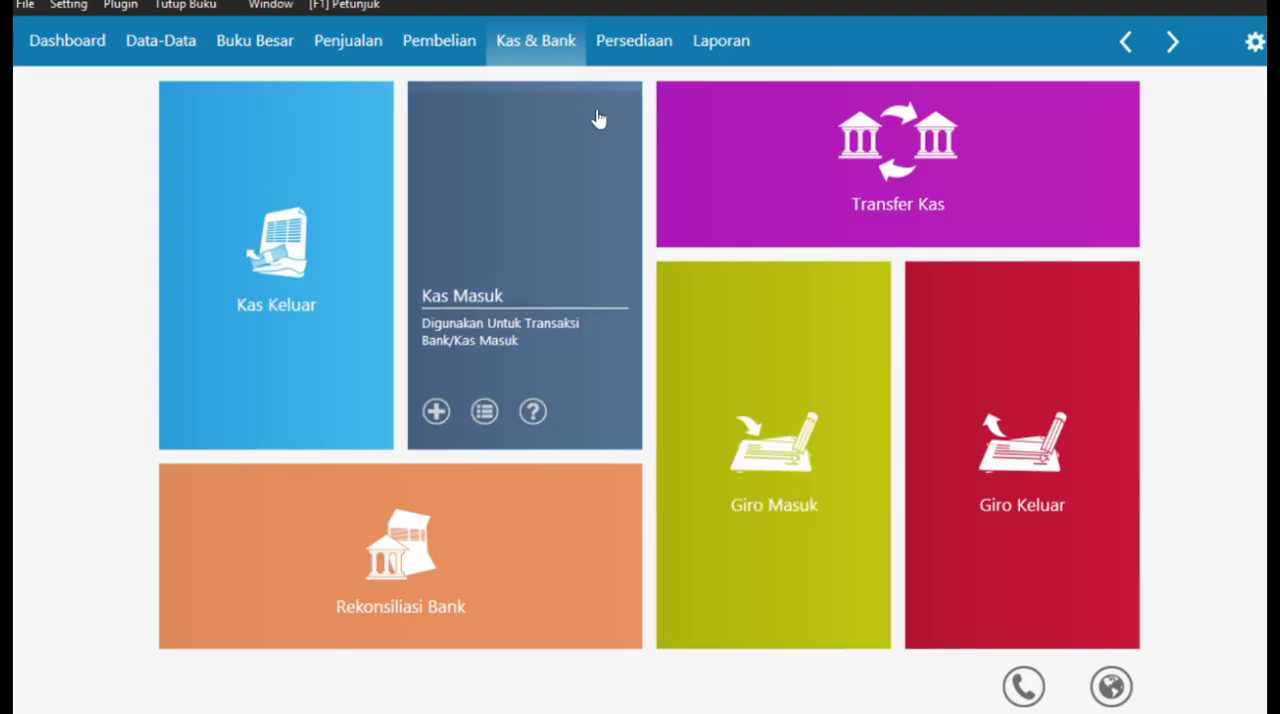
click(972, 414)
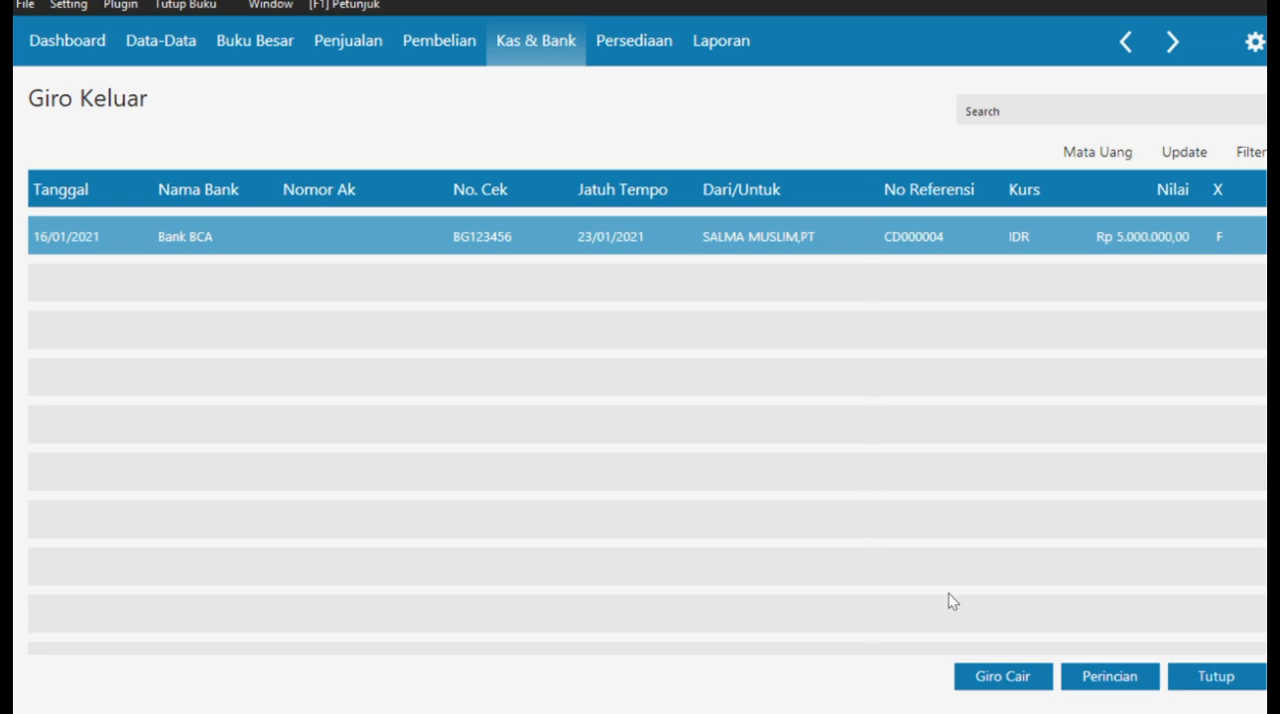
click(993, 680)
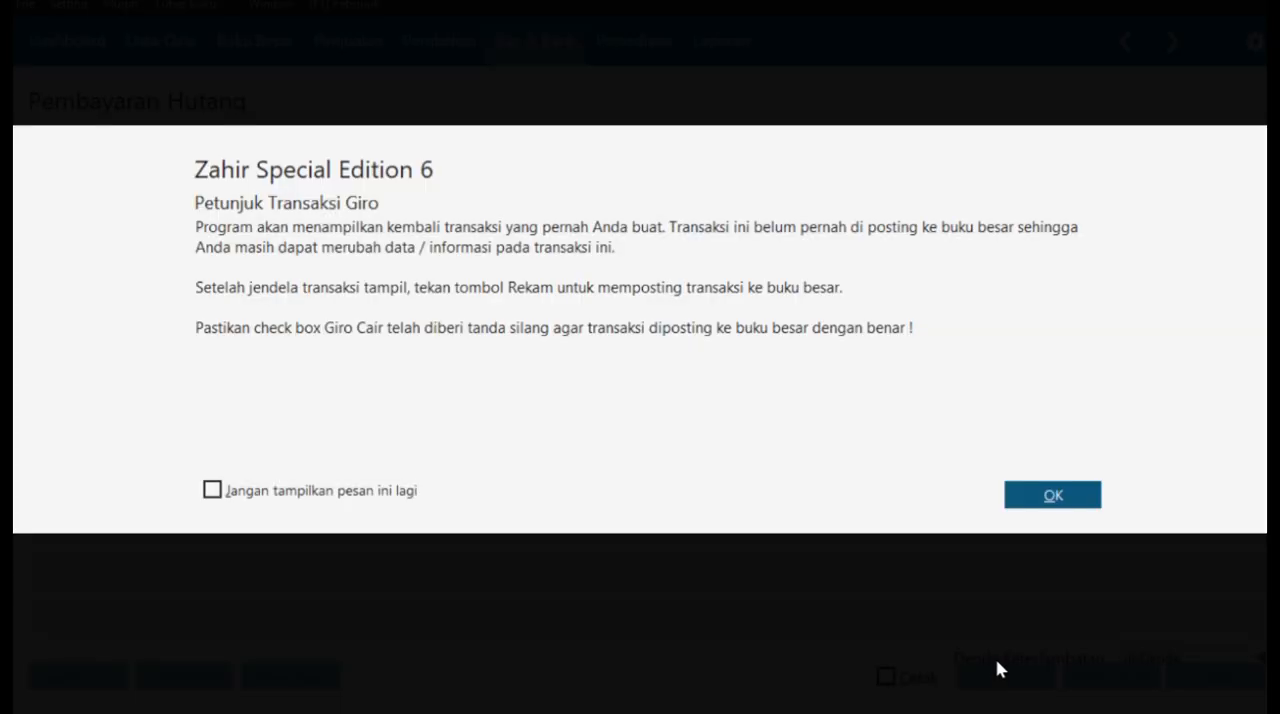
click(1034, 490)
- Set the date of the giro's debt payment to 23/01/2021
click(613, 213)
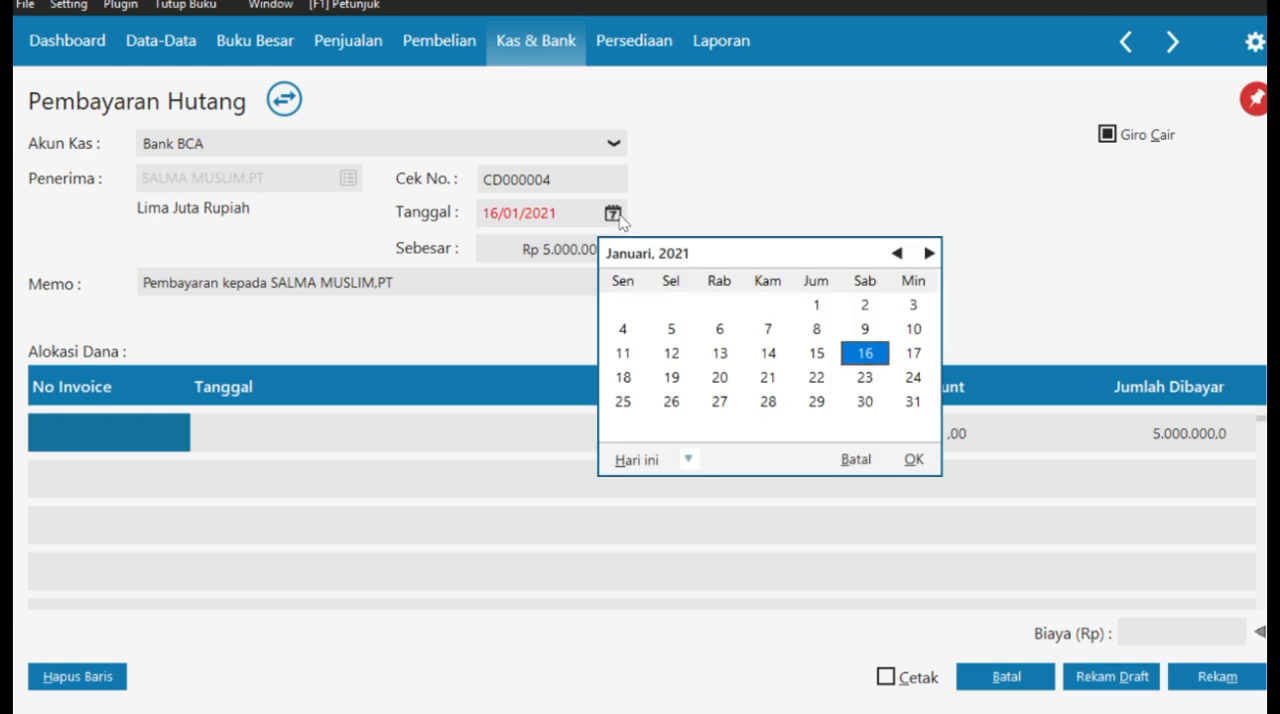
click(855, 465)
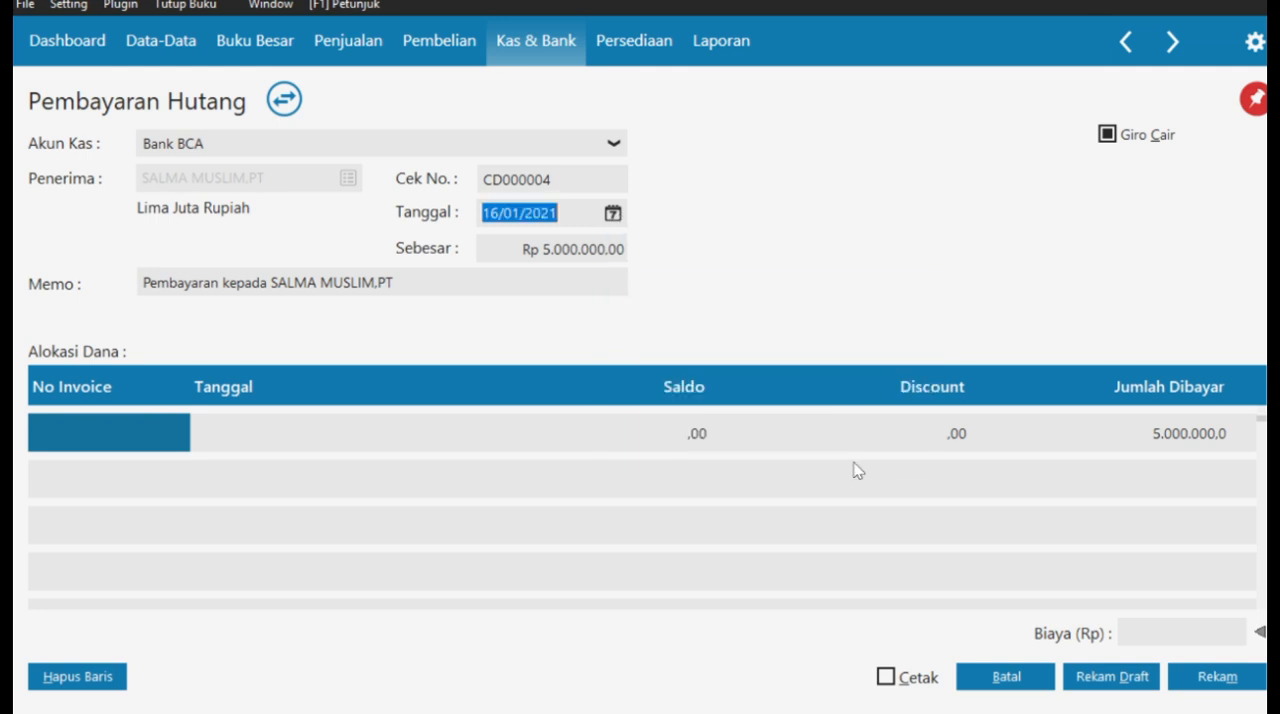
text(23012021)
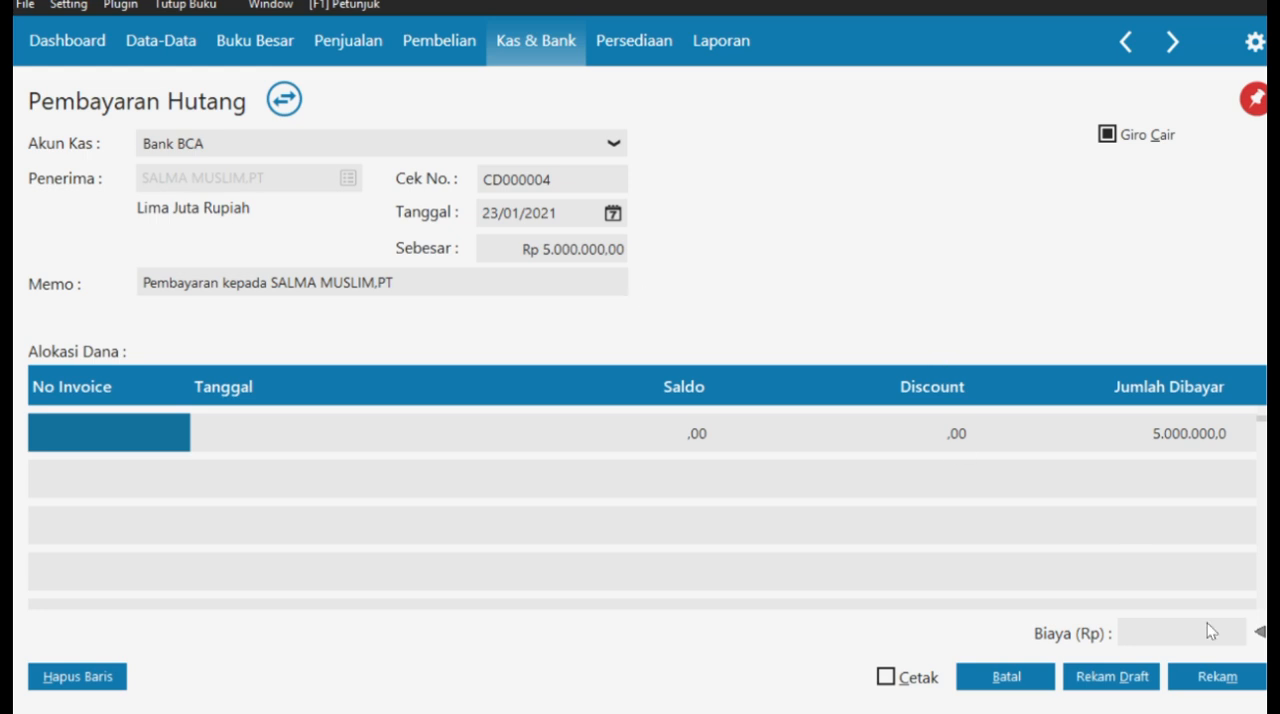
- Record the giro clearing payment, then close the Pembayaran Hutang form and the Giro Keluar list
click(1225, 682)
click(1006, 680)
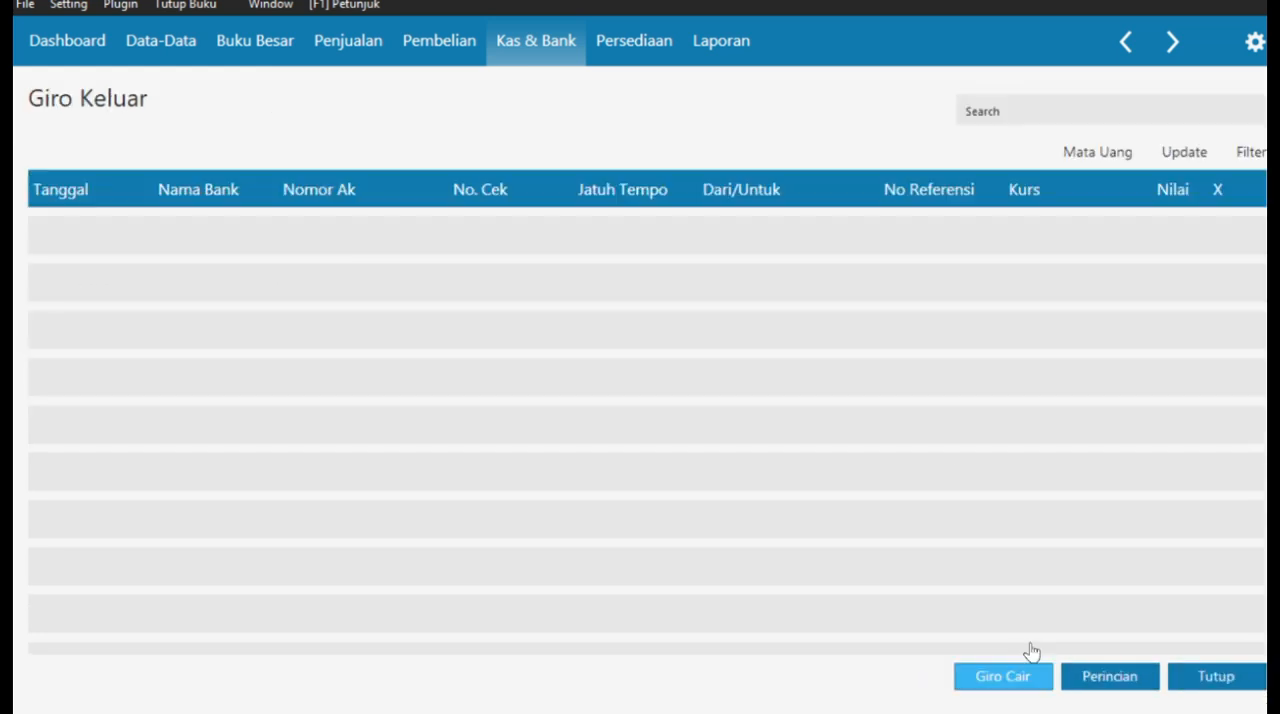
click(1216, 677)
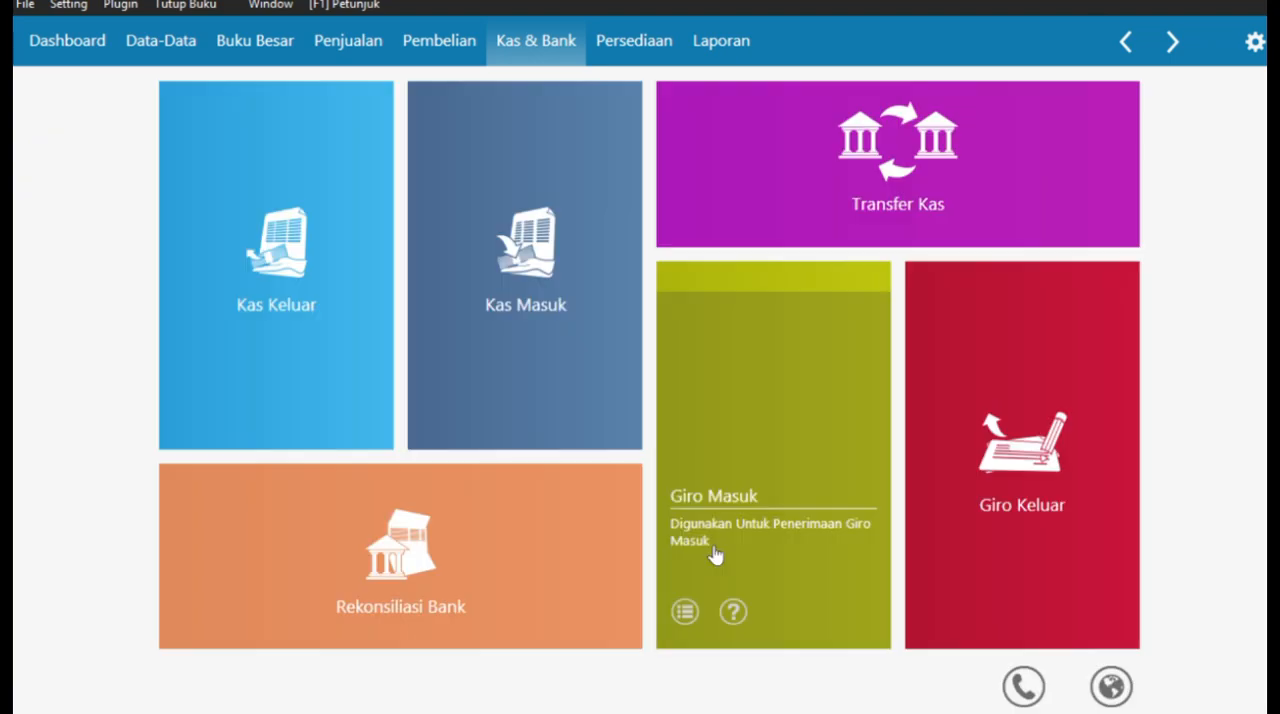
- Switch to the case PDF in Edge and read Transaksi No. 15 on the employee advance settlement
key(super+Tab)
click(1020, 150)
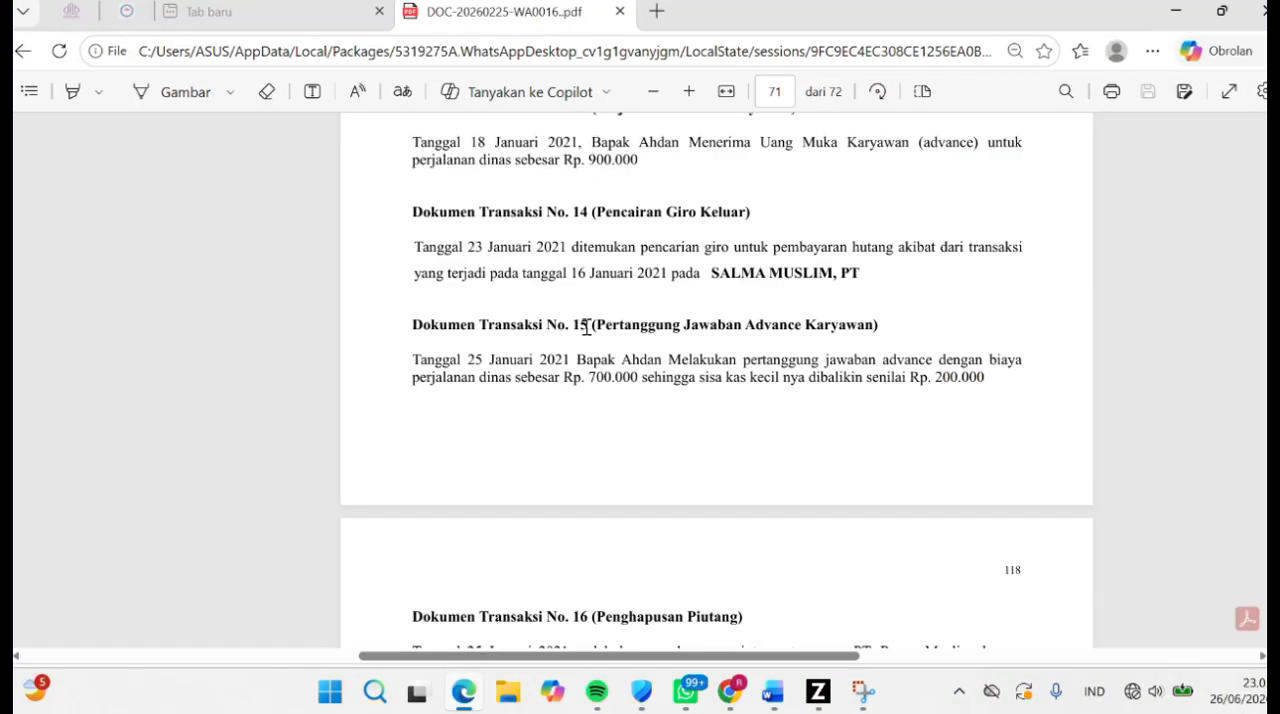
drag(575, 326, 877, 326)
- Switch to Zahir and start a new Kas Masuk entry into Kas Kecil with the employee as the payer
click(818, 691)
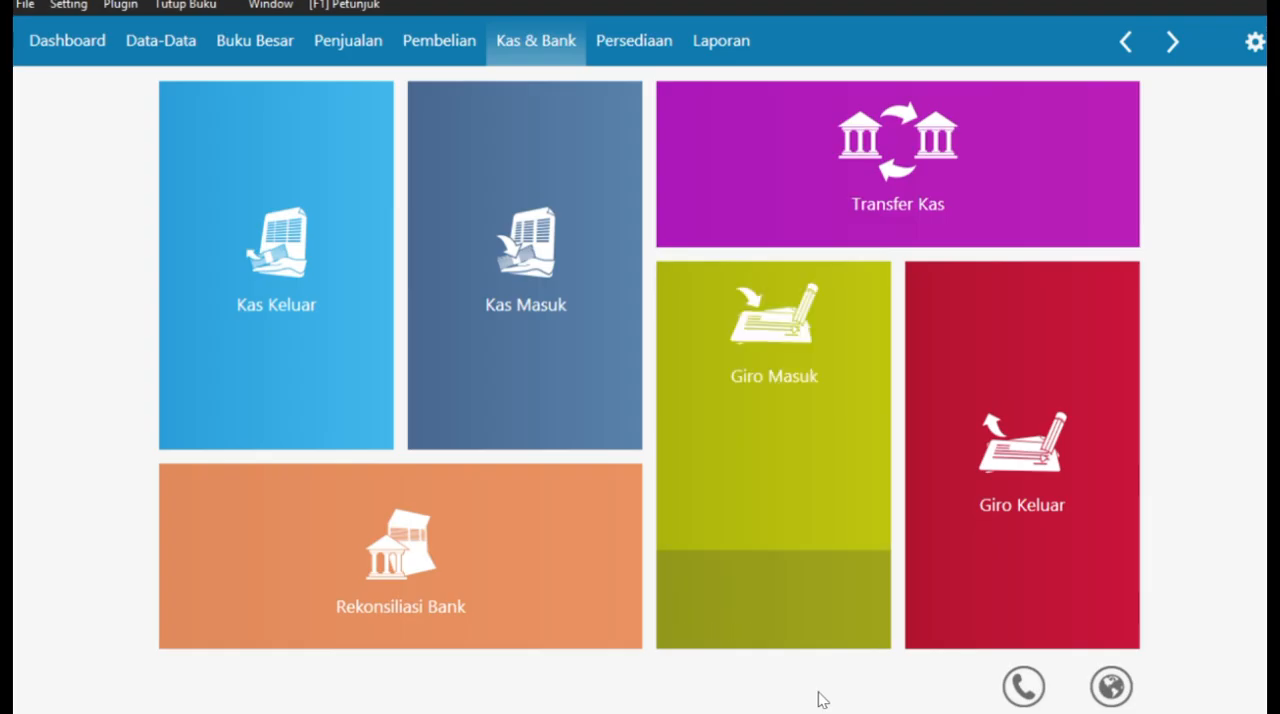
click(537, 292)
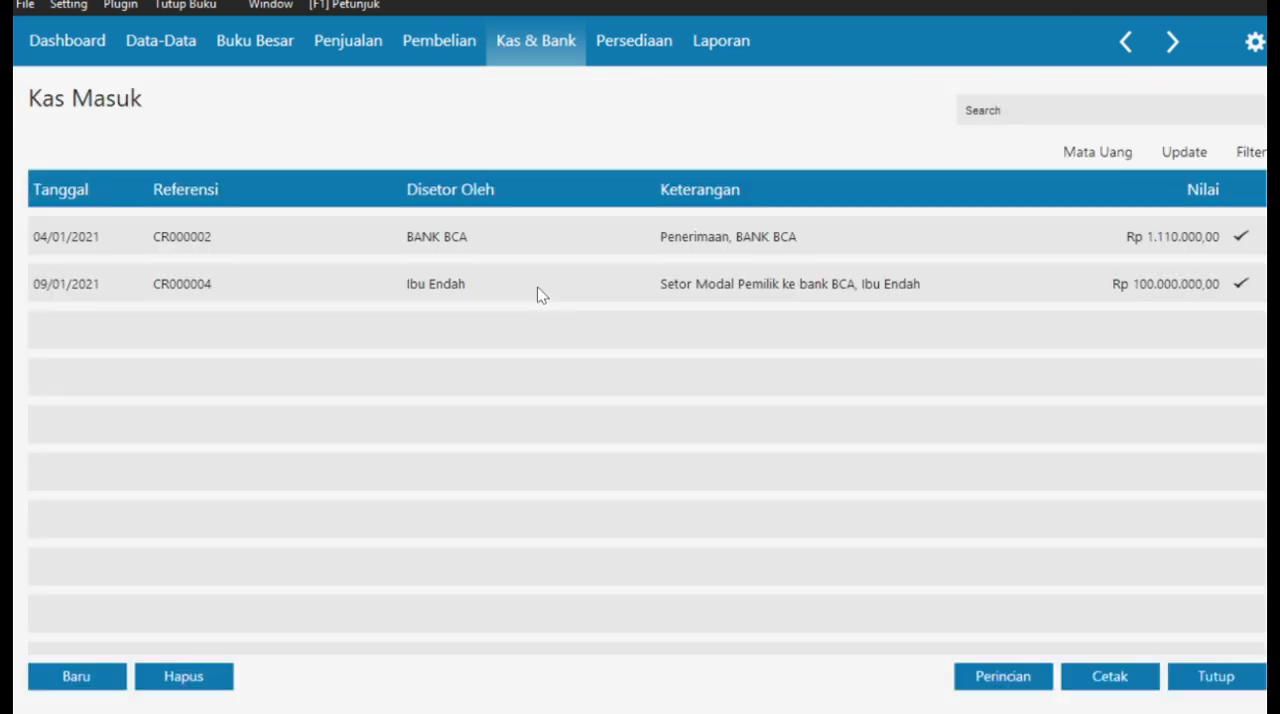
click(100, 677)
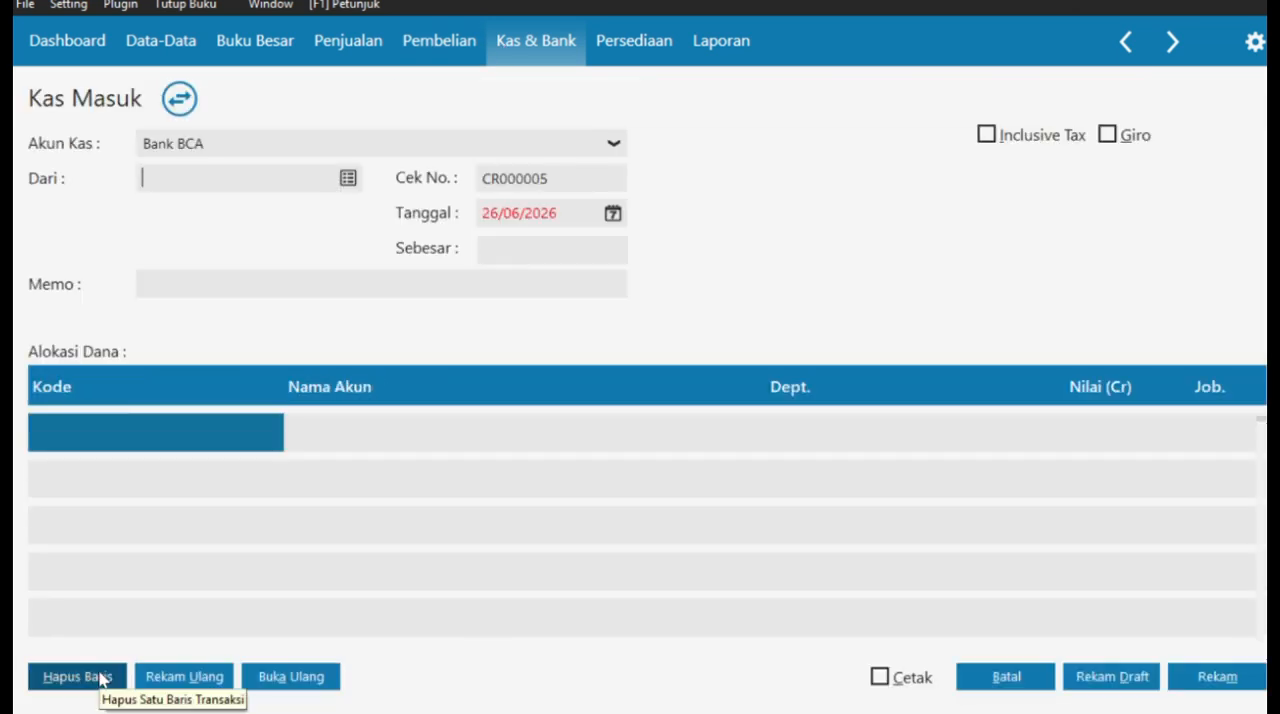
click(597, 150)
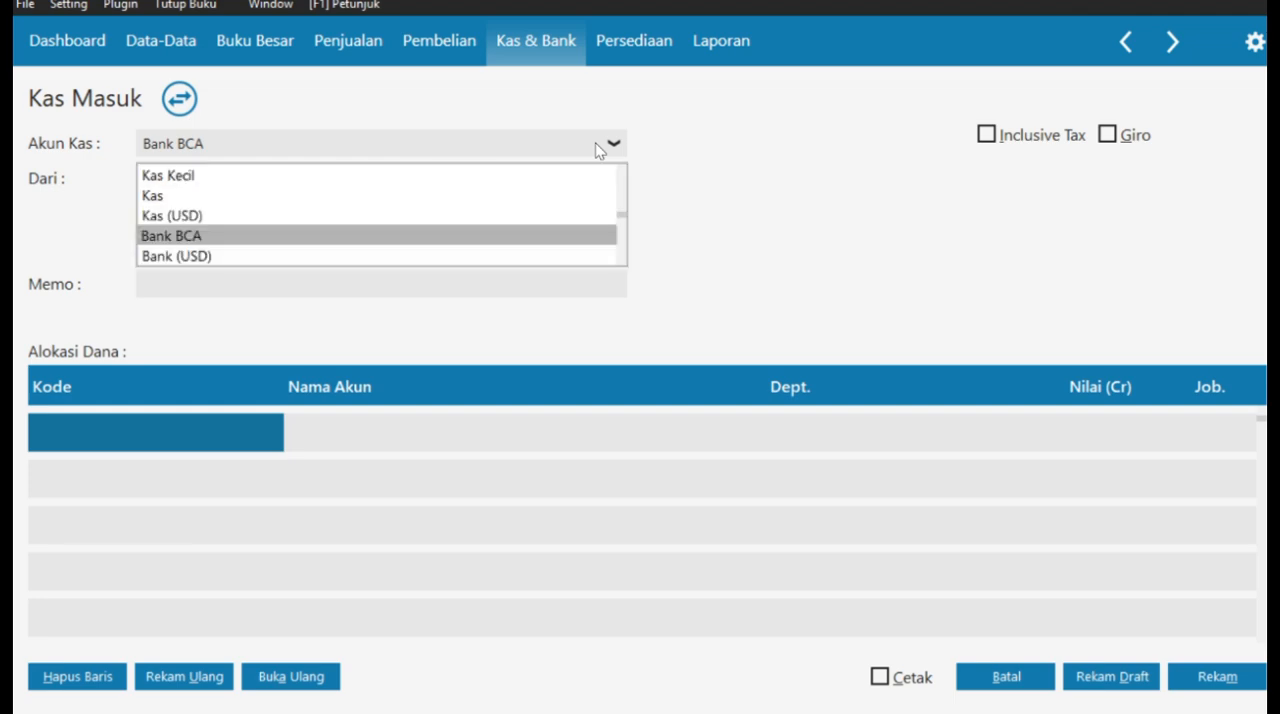
click(450, 176)
click(349, 177)
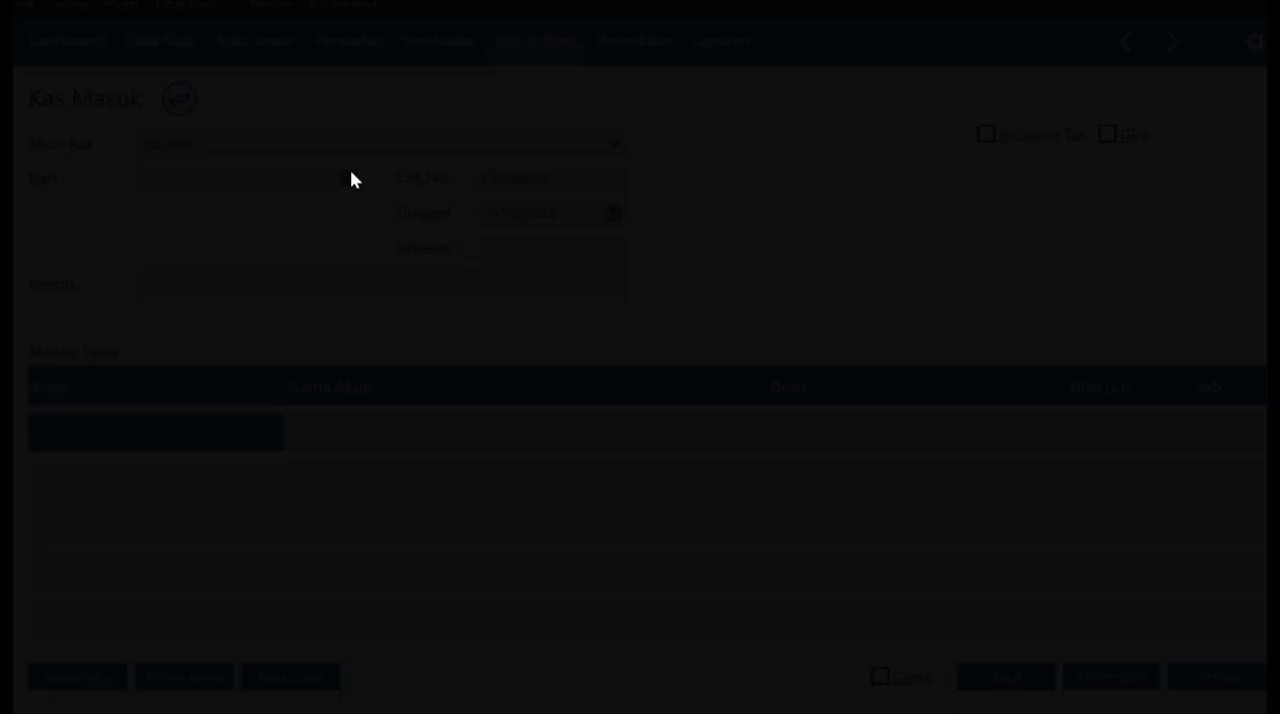
scroll(591, 383, down, 1)
click(615, 357)
click(1046, 585)
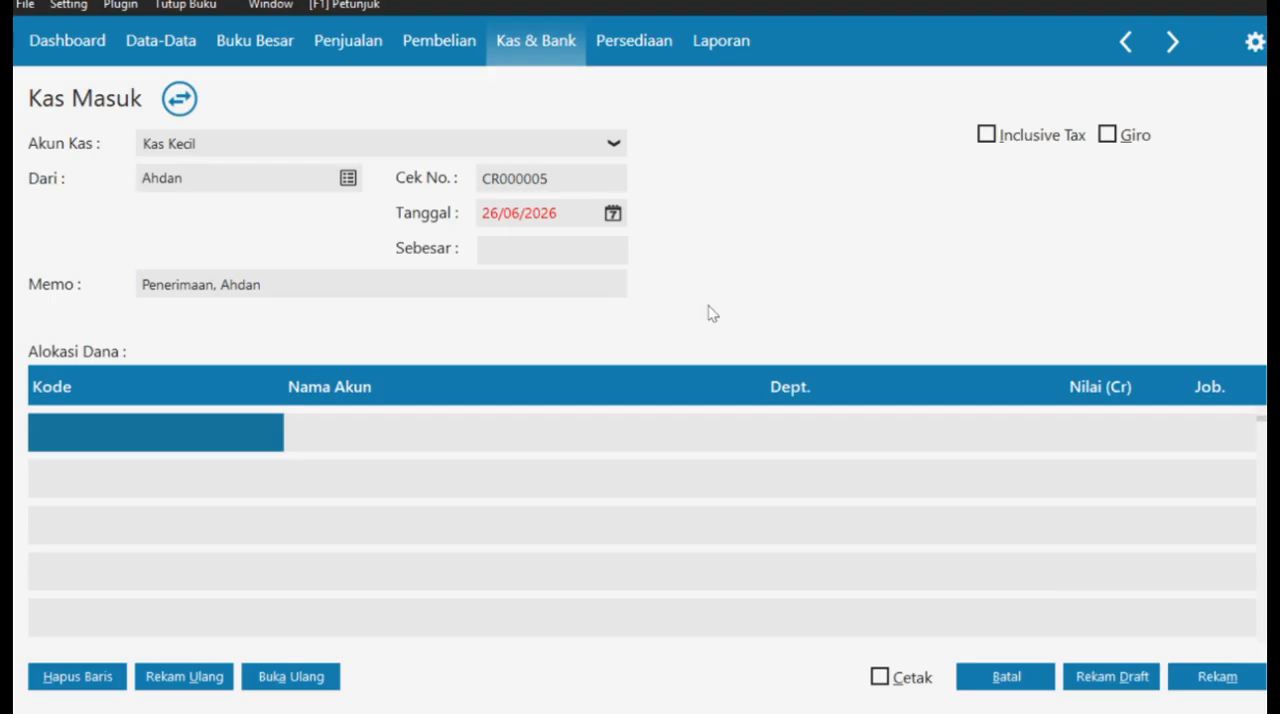
- Set the date of the Kas Masuk entry to 25/01/2021
click(613, 213)
click(852, 468)
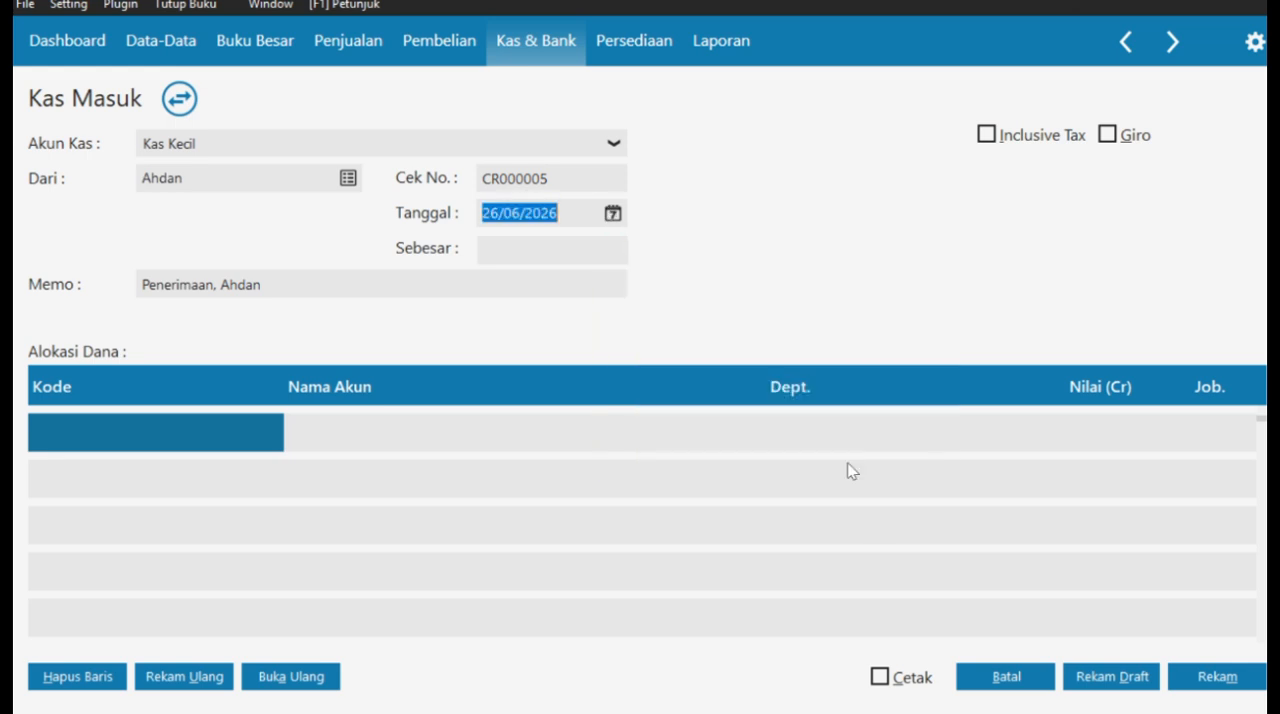
key(Delete)
text(250120)
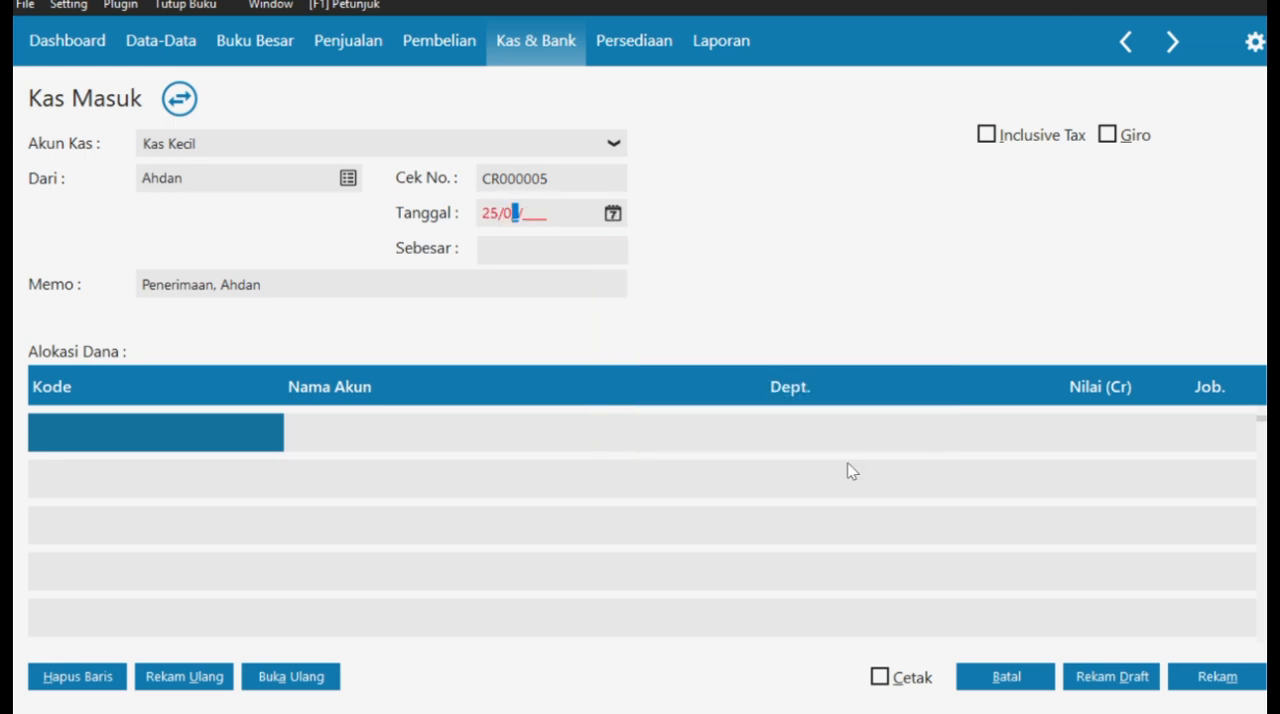
key(Tab)
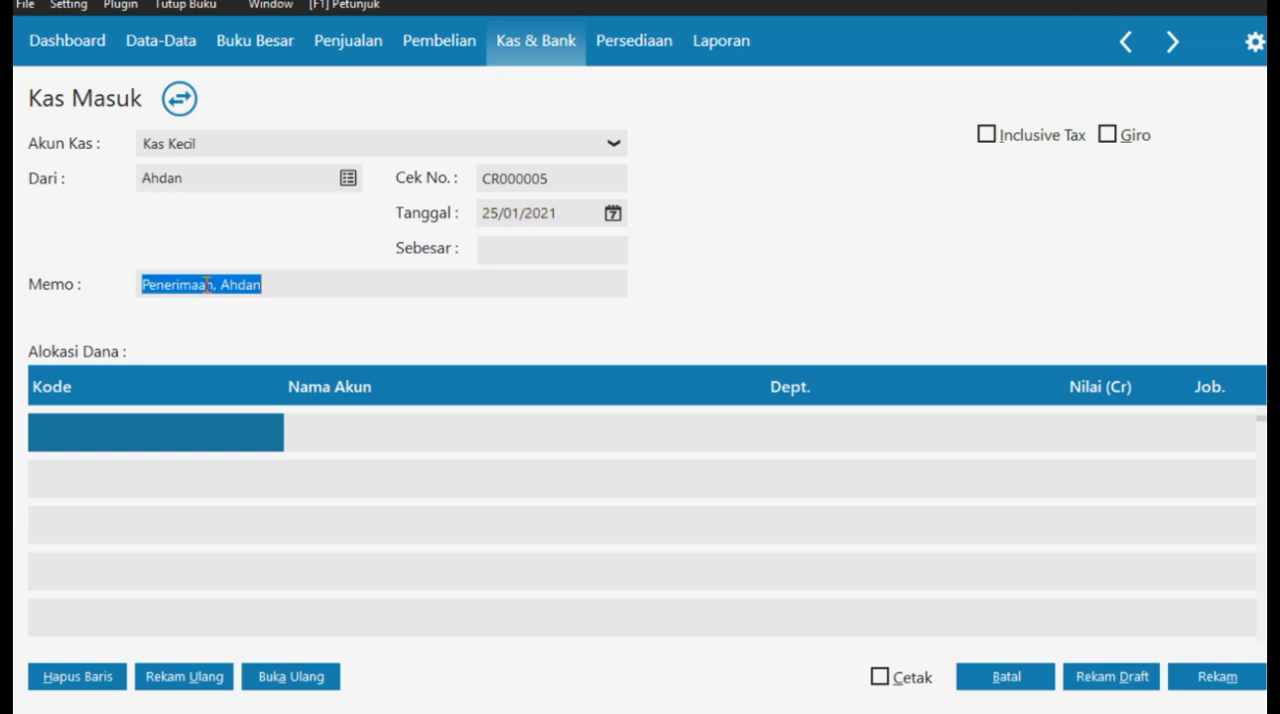
- Replace "Penerimaan" in the memo with "Pertanggung Jawaban Advance", keeping the employee's name
drag(213, 285, 145, 286)
key(BackSpace)
text(Pertanggungja)
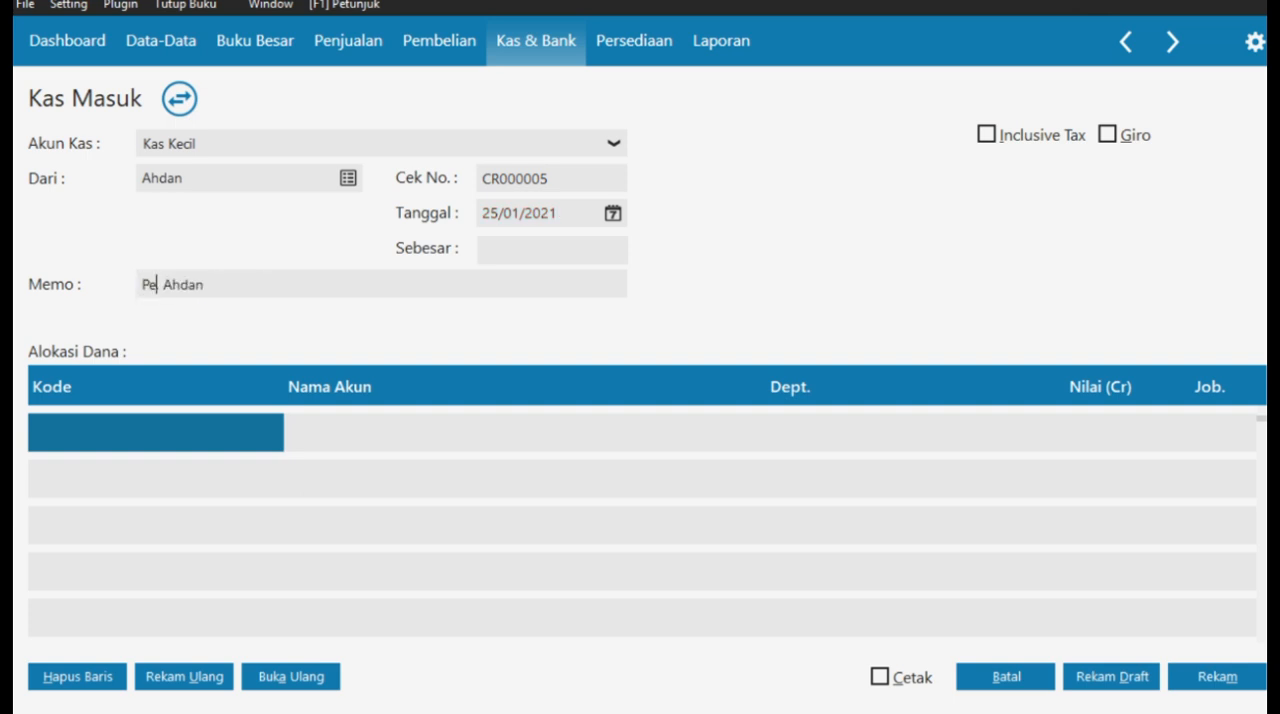
key(BackSpace)
key(BackSpace)
text(Jawaban ,)
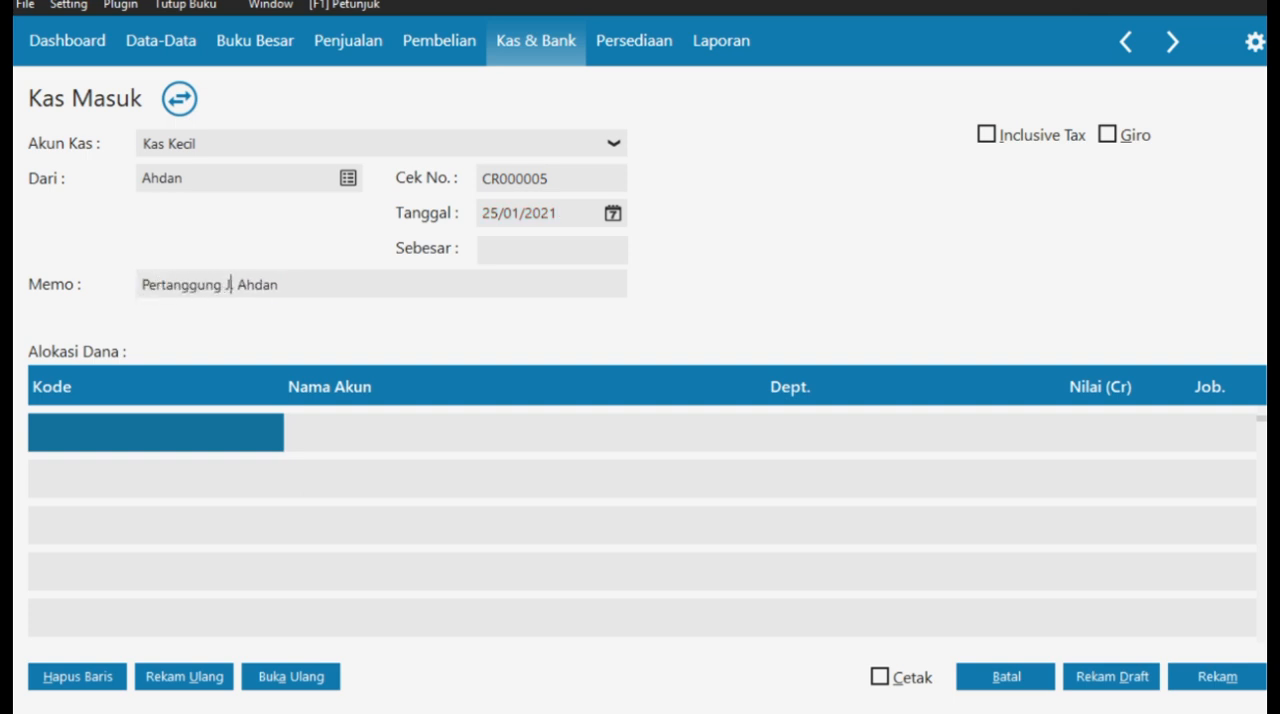
key(BackSpace)
text(Advance)
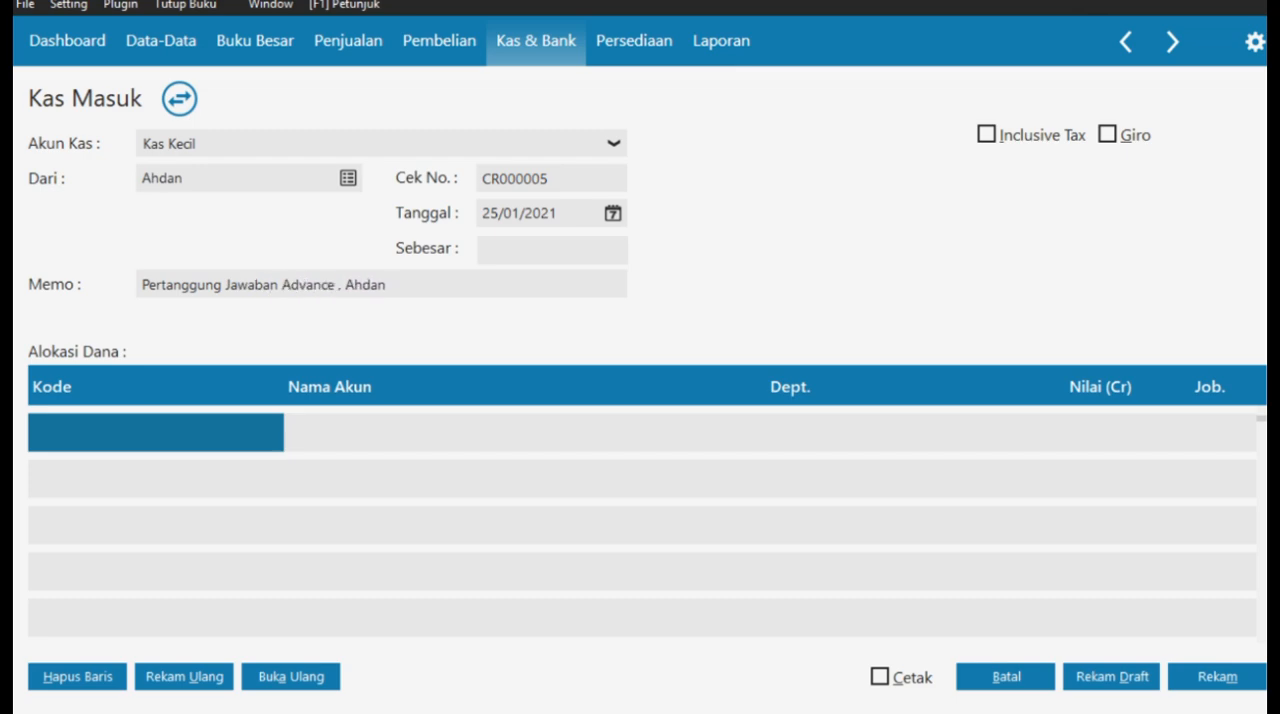
- Allocate Rp 900.000 to the Piutang Karyawan account on the first allocation line
double_click(160, 434)
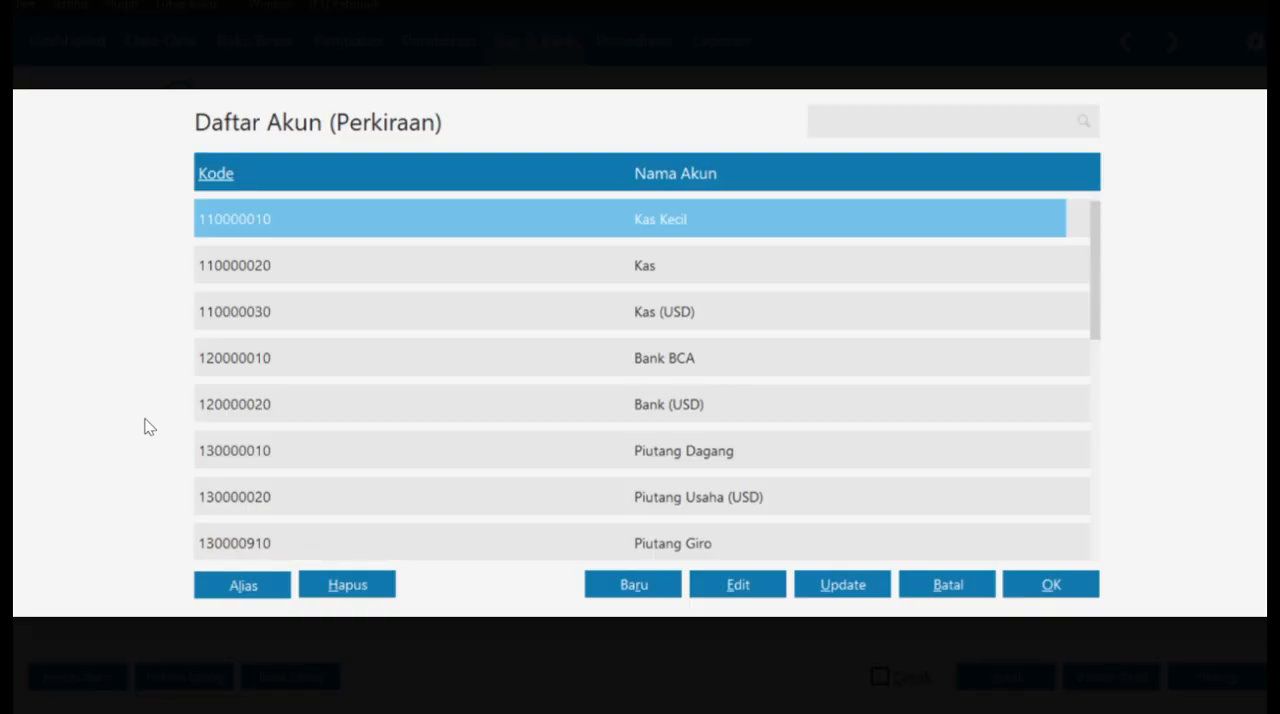
scroll(747, 447, down, 4)
click(873, 412)
click(1058, 584)
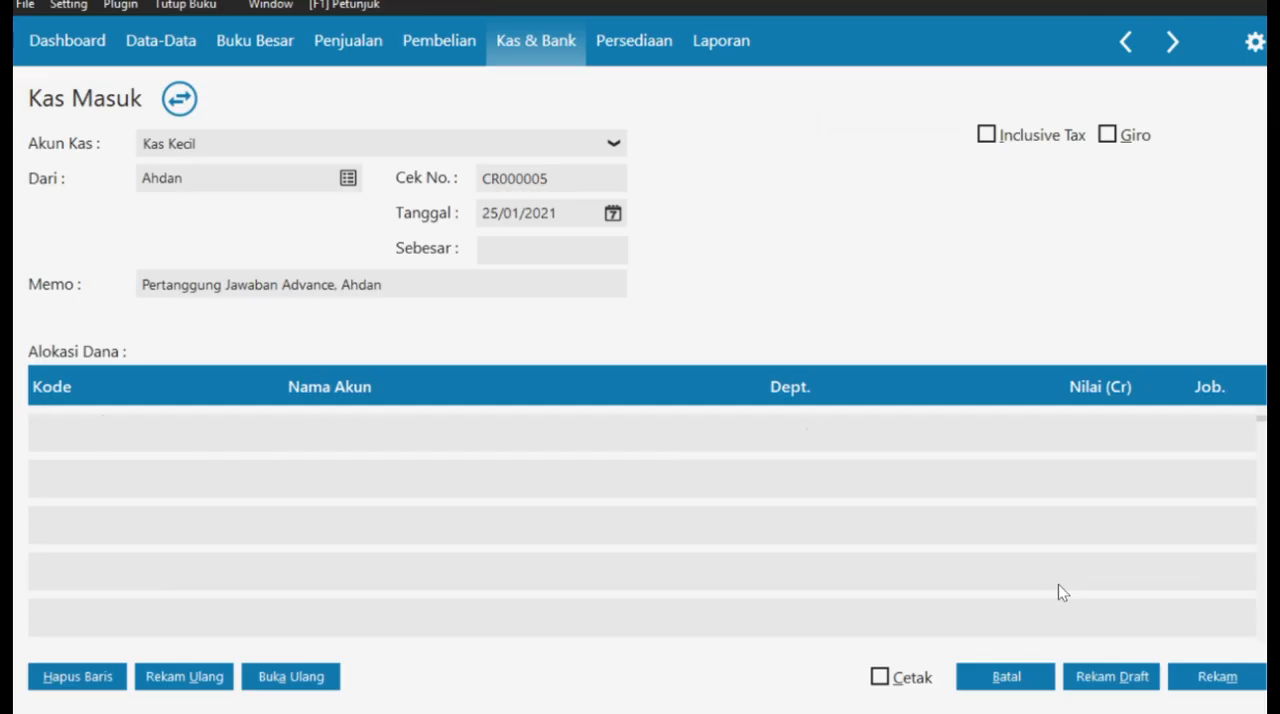
double_click(1106, 427)
text(900)
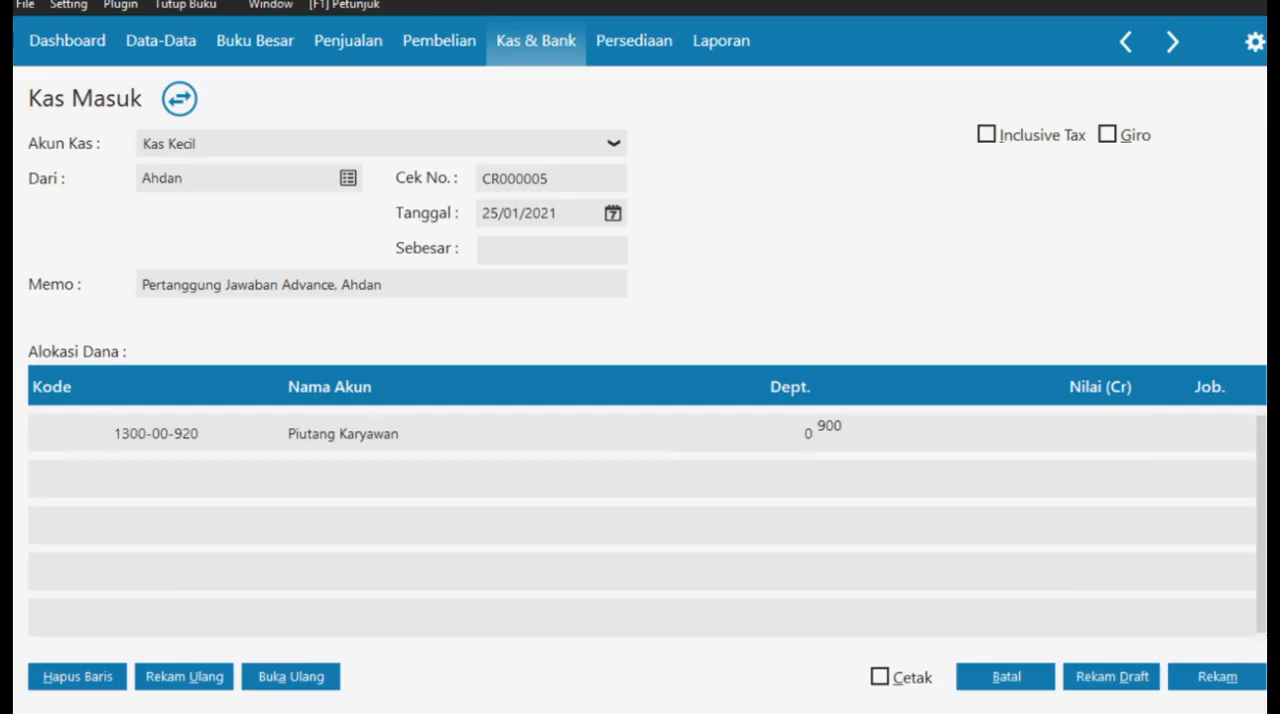
text(000000)
click(493, 469)
click(766, 452)
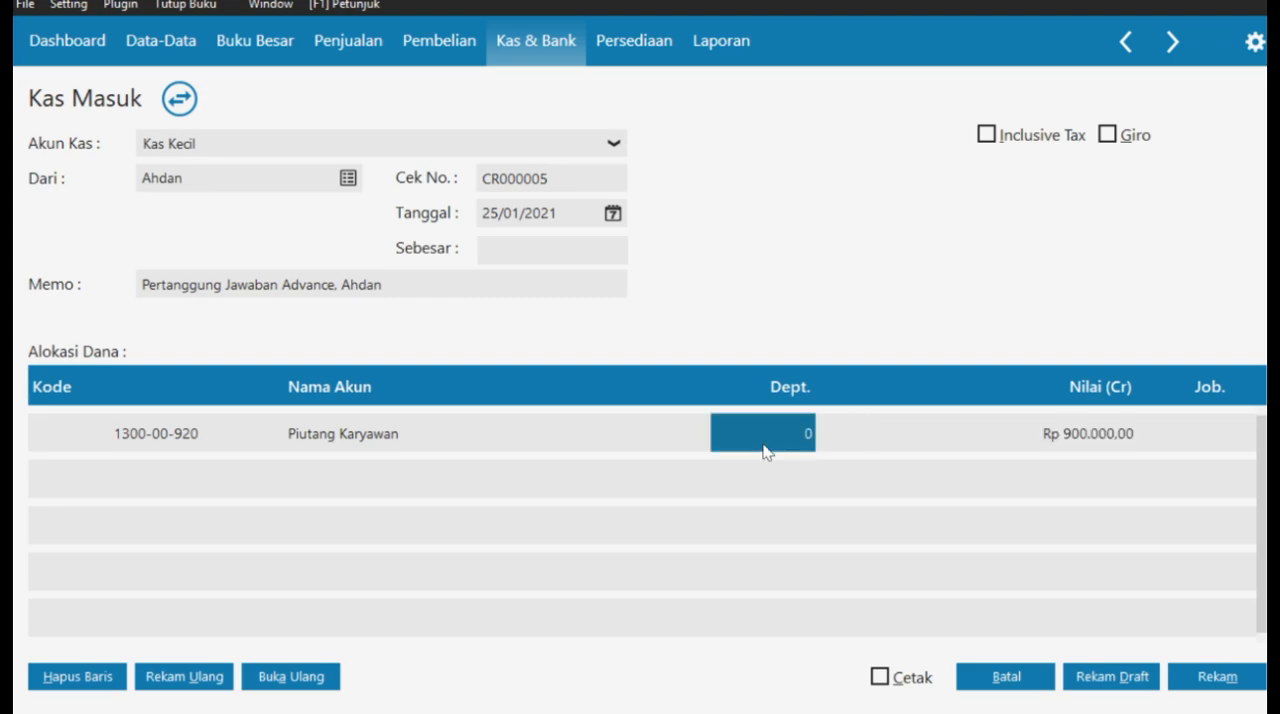
click(766, 452)
click(955, 585)
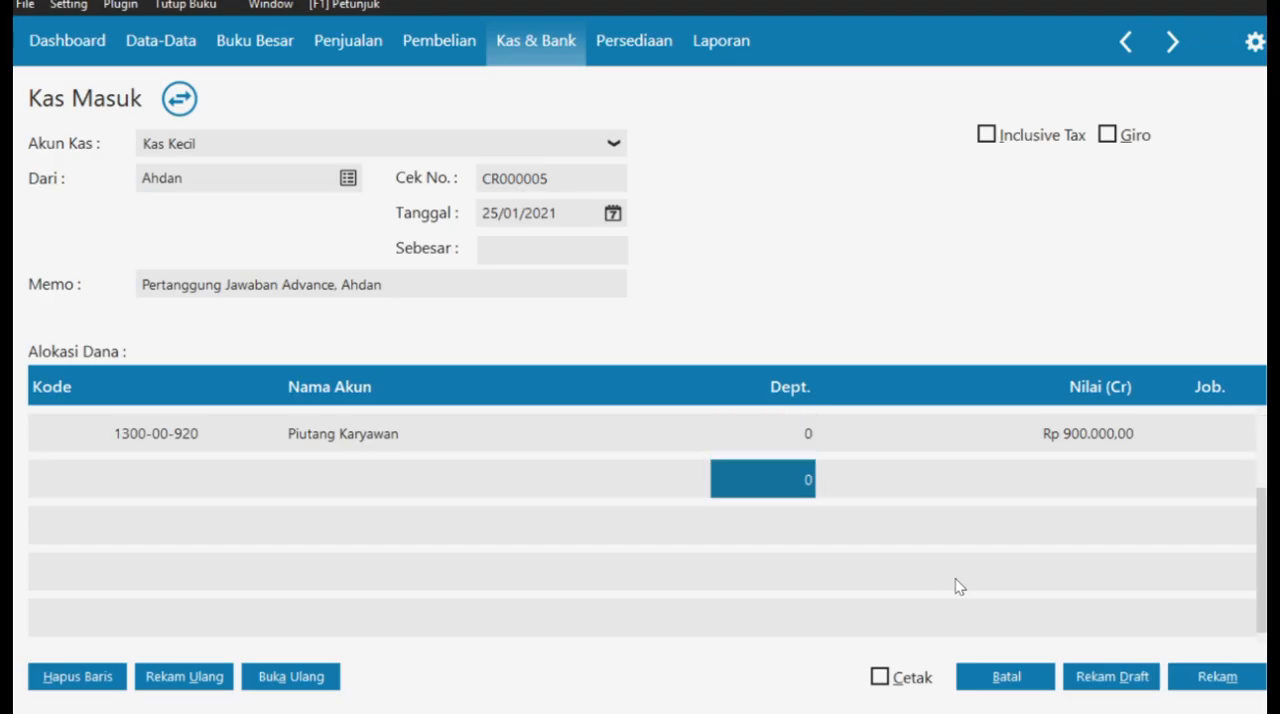
- Rename the Beban Air account to "Beban Perjalanan Dinas" and choose it for the second allocation line
double_click(285, 502)
scroll(837, 371, down, 10)
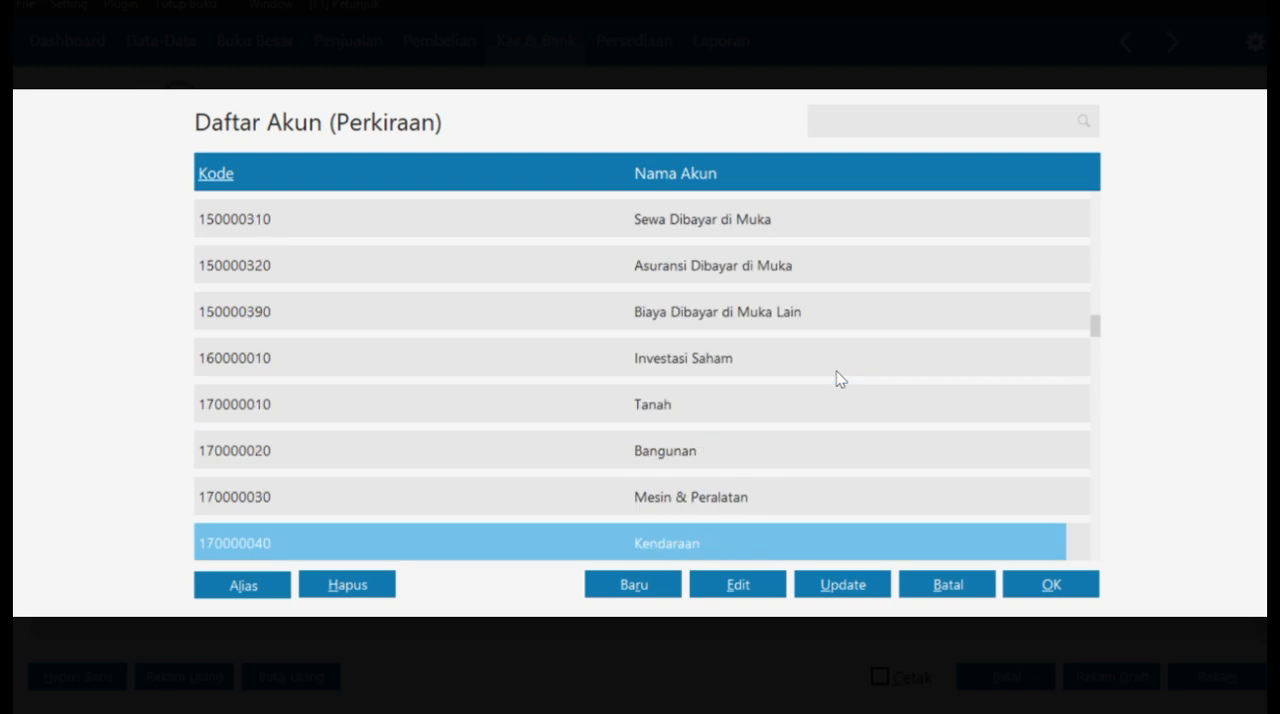
scroll(835, 380, down, 15)
click(734, 585)
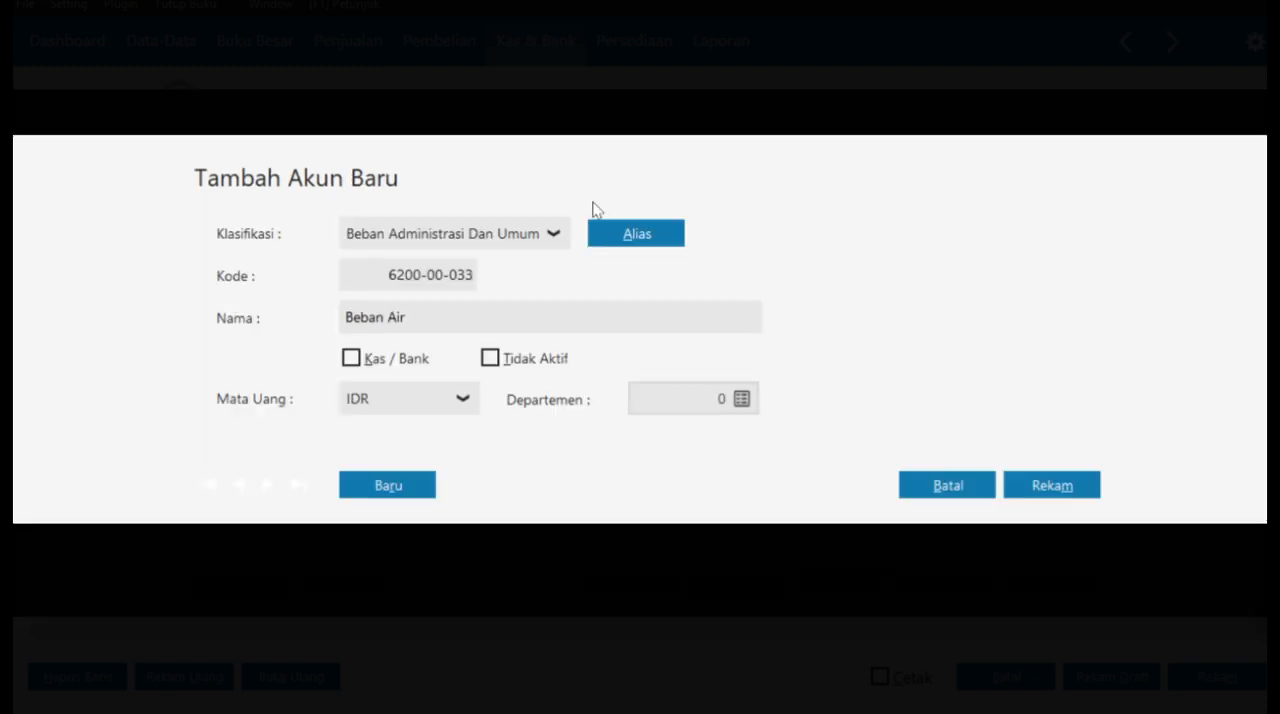
double_click(438, 313)
key(BackSpace)
text(Perjalanan Dinas)
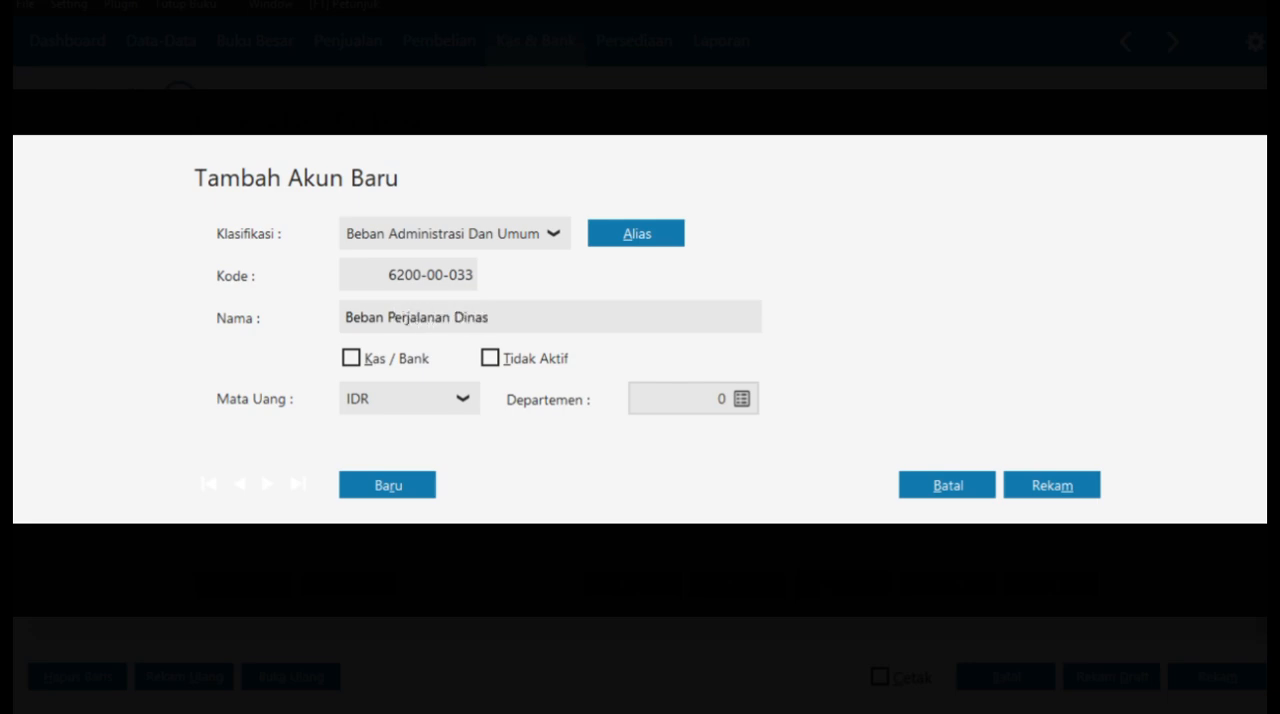
click(1019, 485)
click(1059, 593)
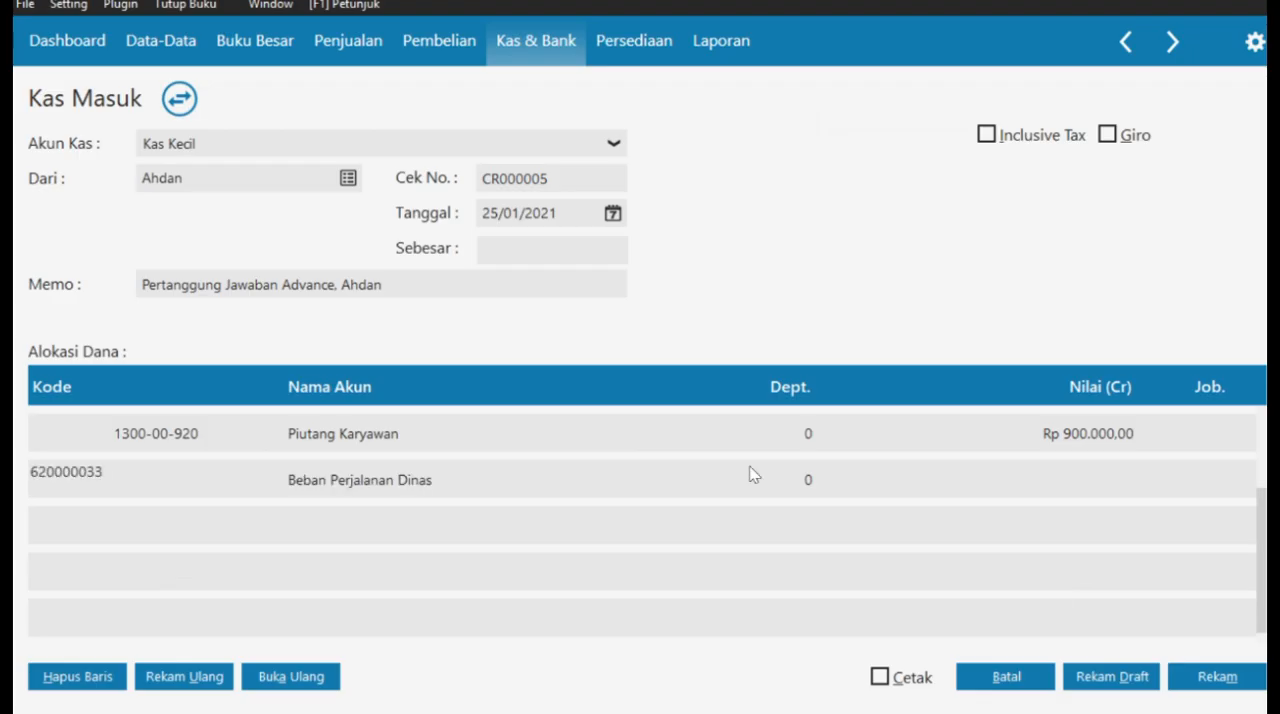
- Set the Beban Perjalanan Dinas line's amount to -Rp 700.000
click(1026, 482)
text(-700)
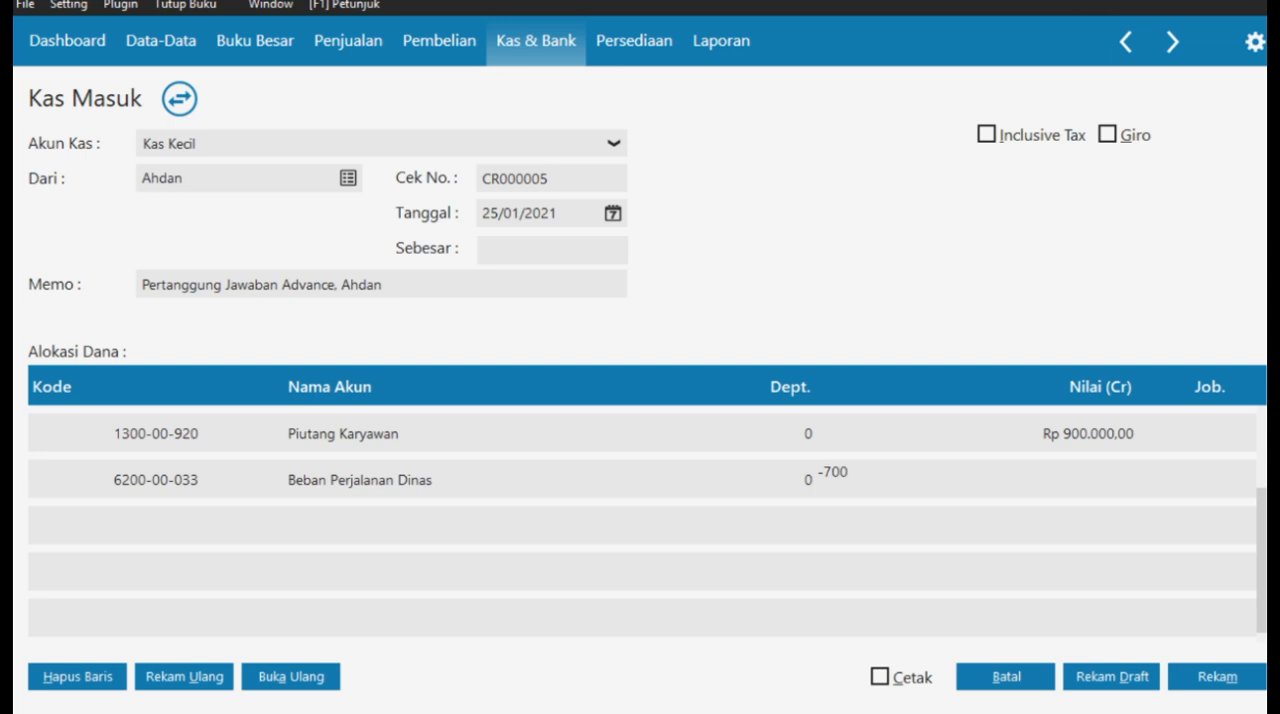
text(000)
key(BackSpace)
key(BackSpace)
key(BackSpace)
key(BackSpace)
key(BackSpace)
key(BackSpace)
key(BackSpace)
text(-Rp 700.000)
click(785, 480)
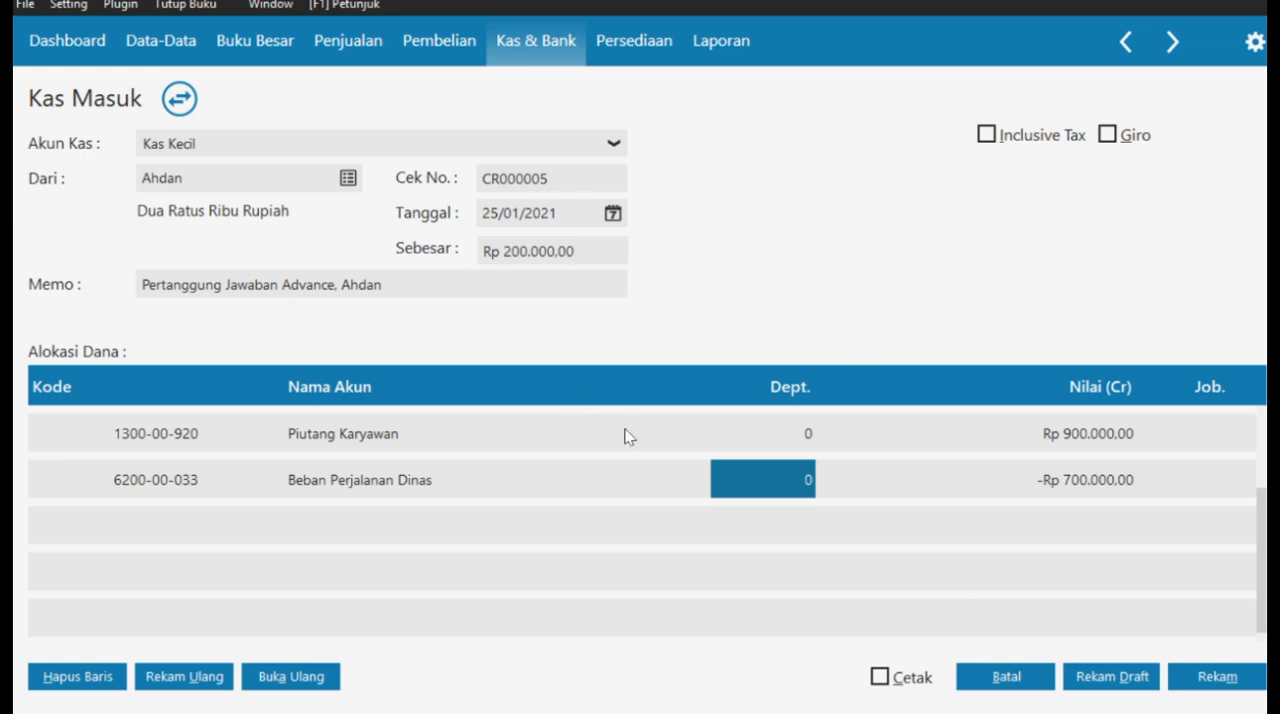
- Record the advance settlement and close the Kas Masuk form and list
click(1203, 677)
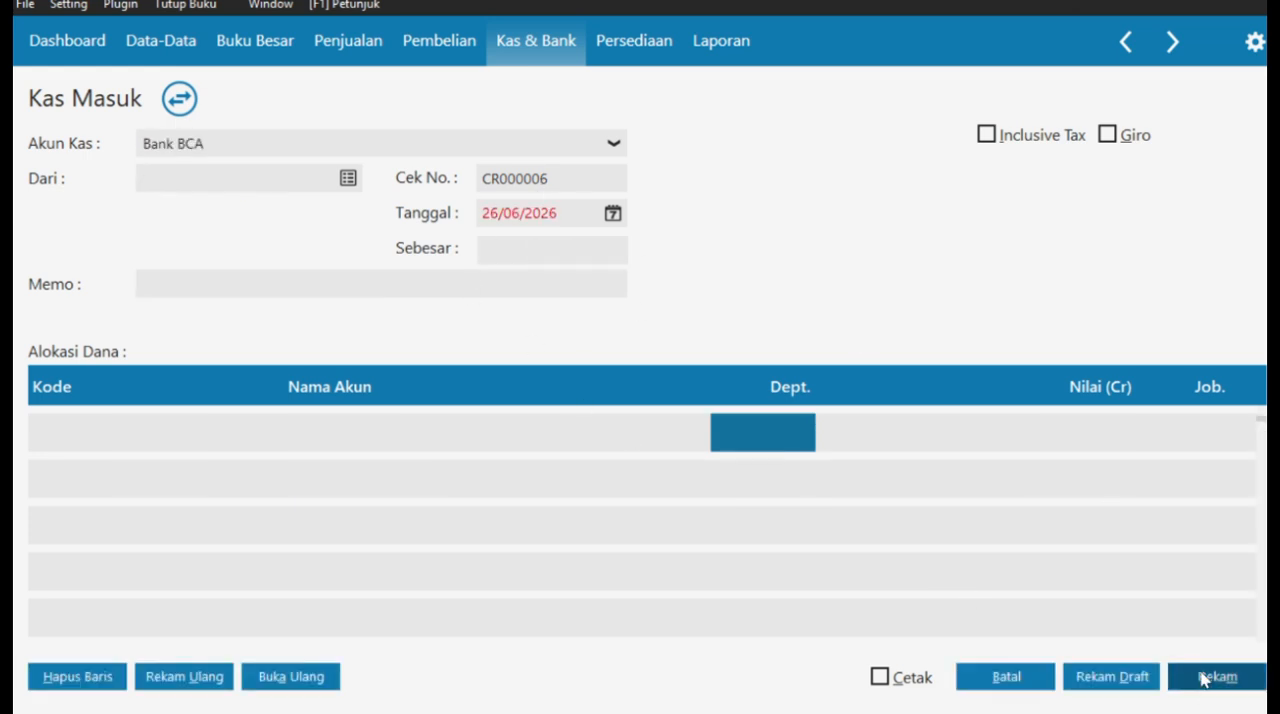
click(1024, 679)
click(1195, 678)
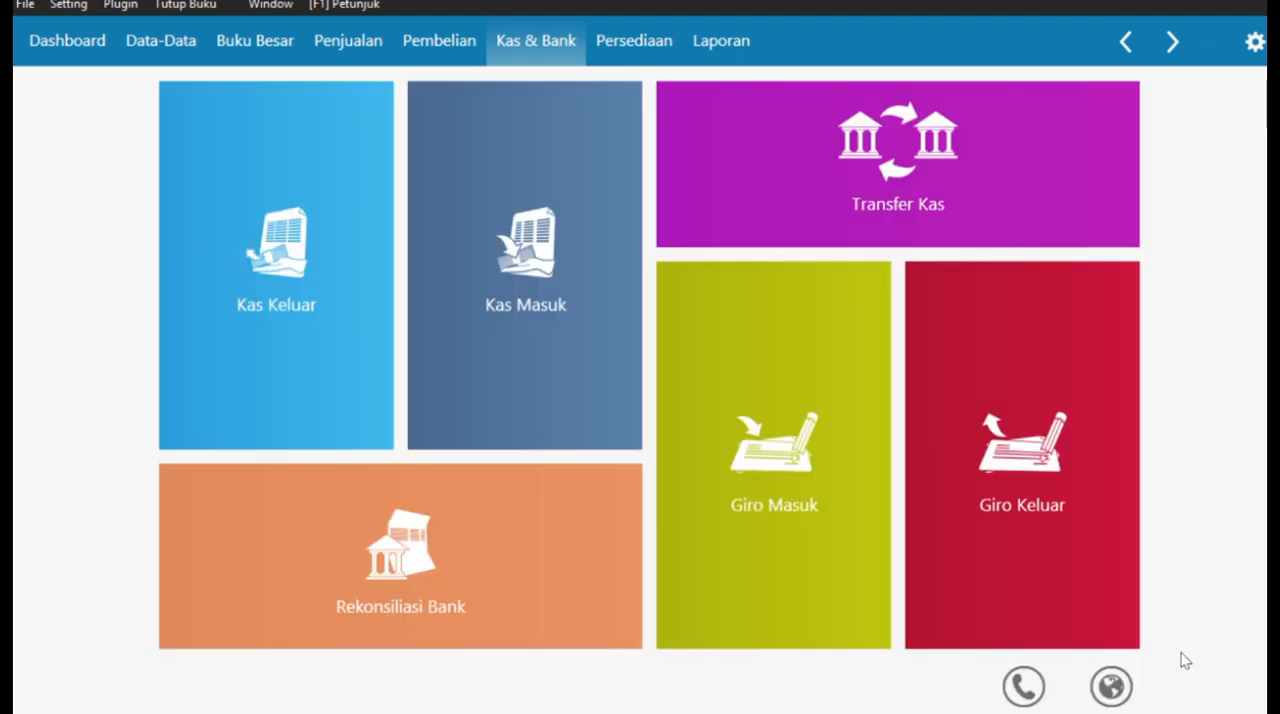
- Switch to the case PDF in Edge and read Transaksi No. 16 on the receivable write-off
key(super+Tab)
click(960, 205)
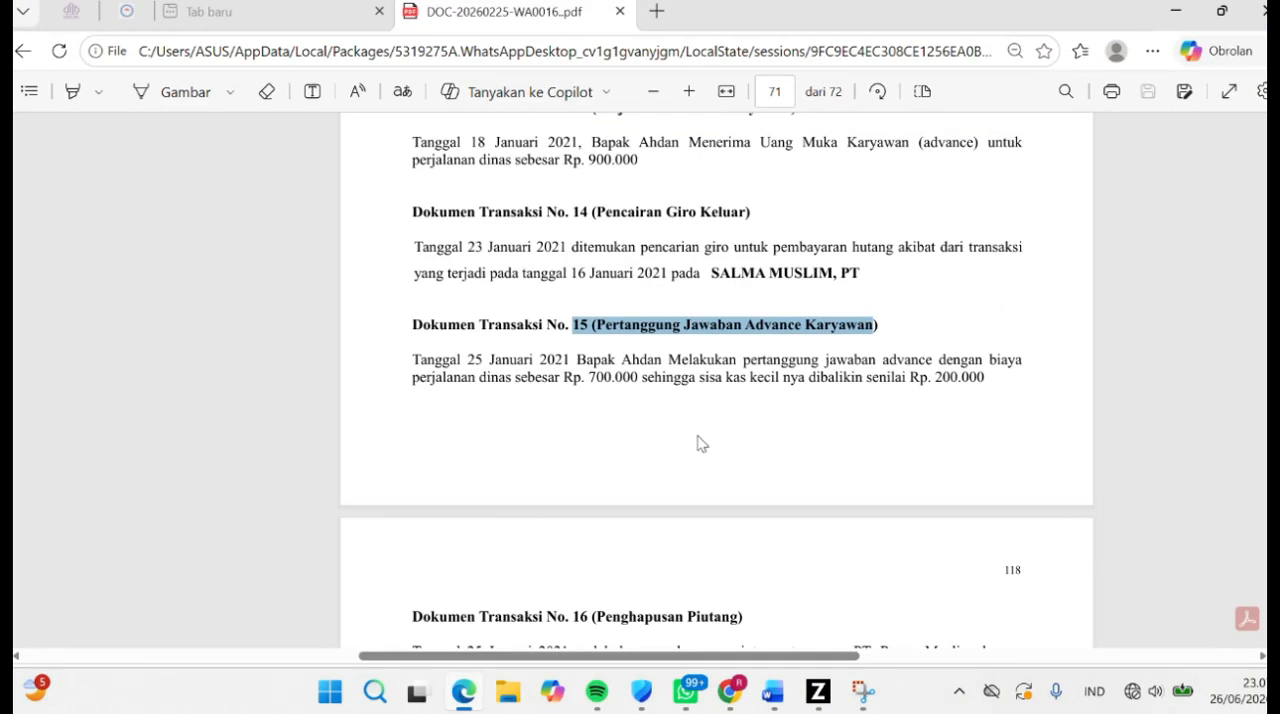
scroll(701, 443, down, 5)
drag(573, 181, 754, 186)
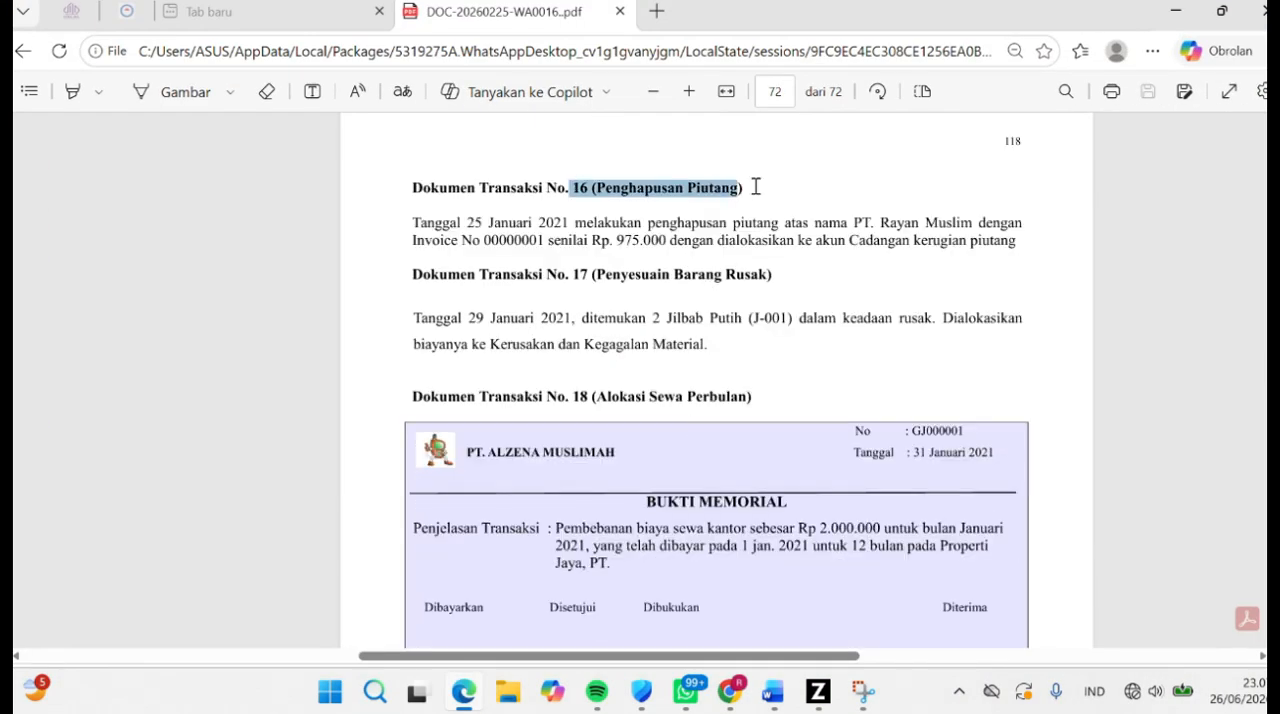
click(504, 226)
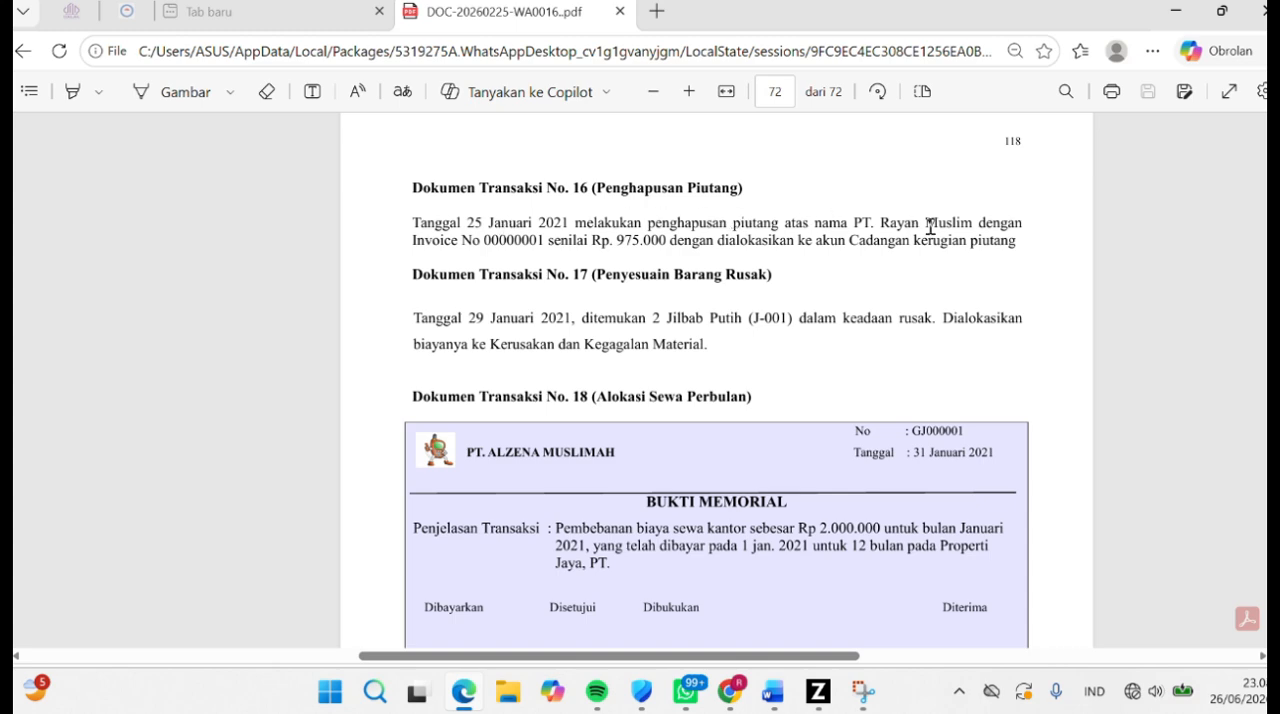
- Switch to Zahir and open the write-off journal for RAYAN MUSLIM,PT's outstanding invoice from the receivables list
key(alt+Tab)
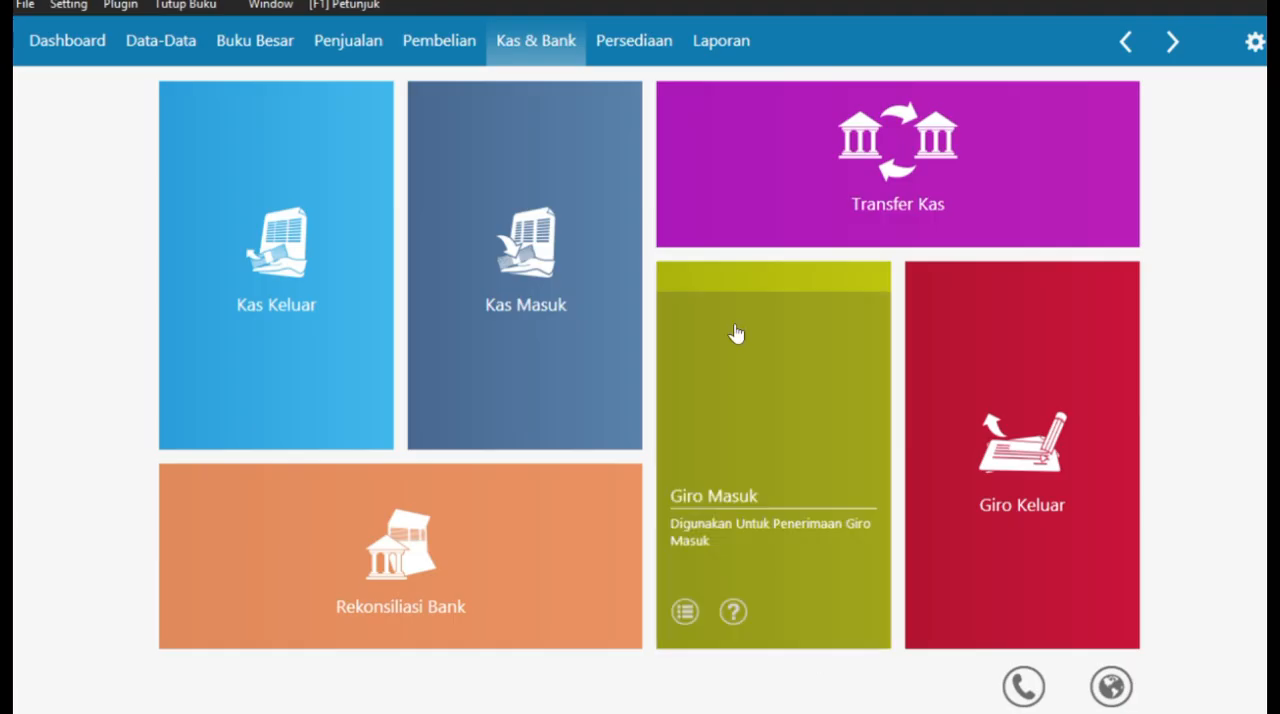
click(362, 42)
click(819, 358)
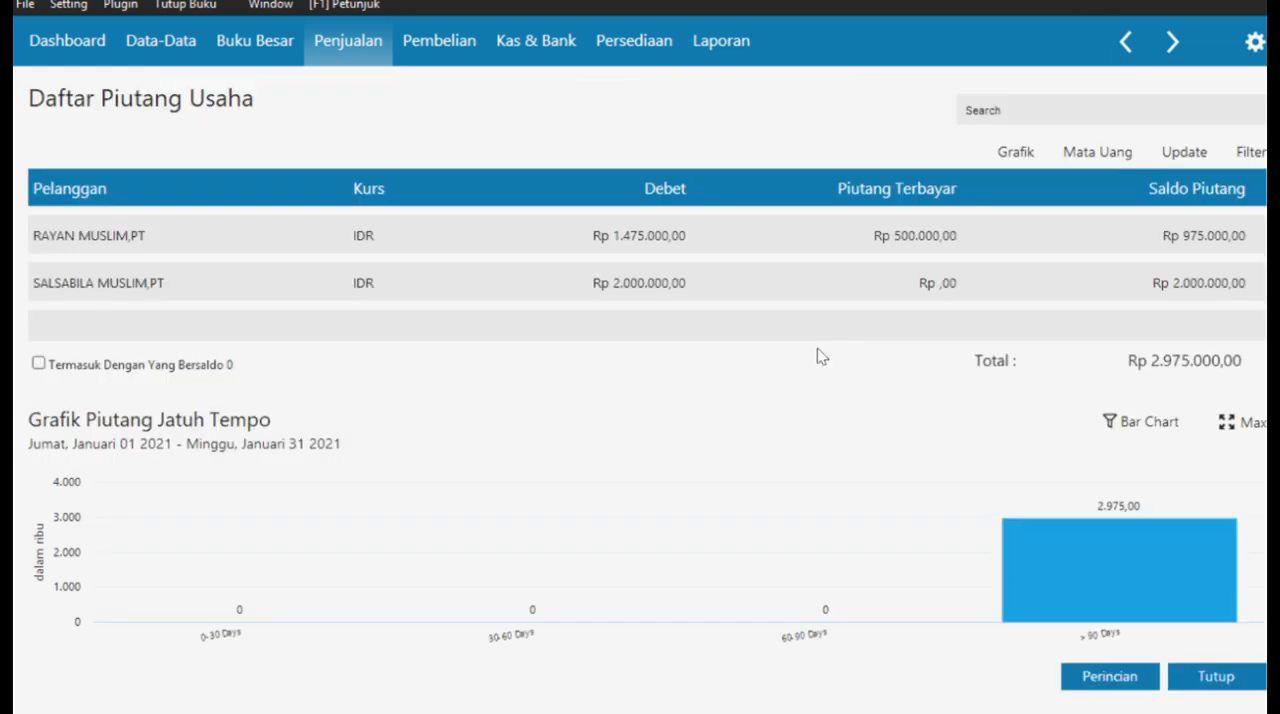
double_click(786, 233)
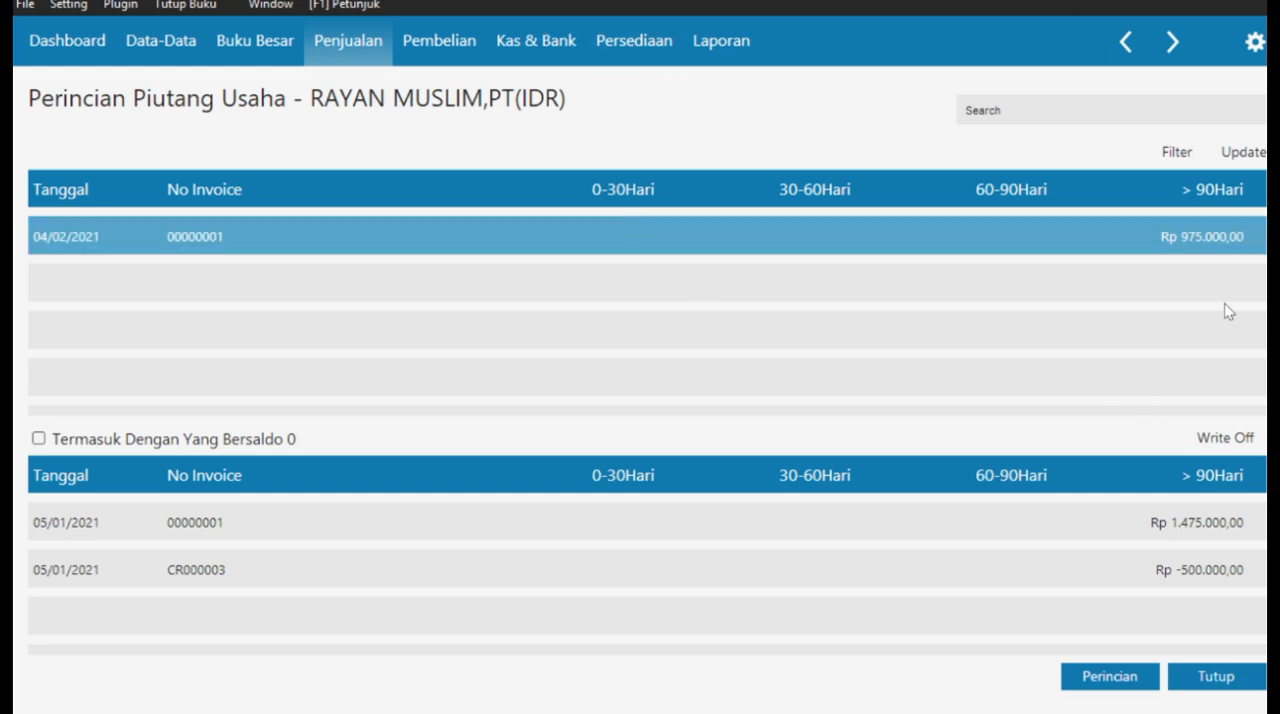
click(1227, 440)
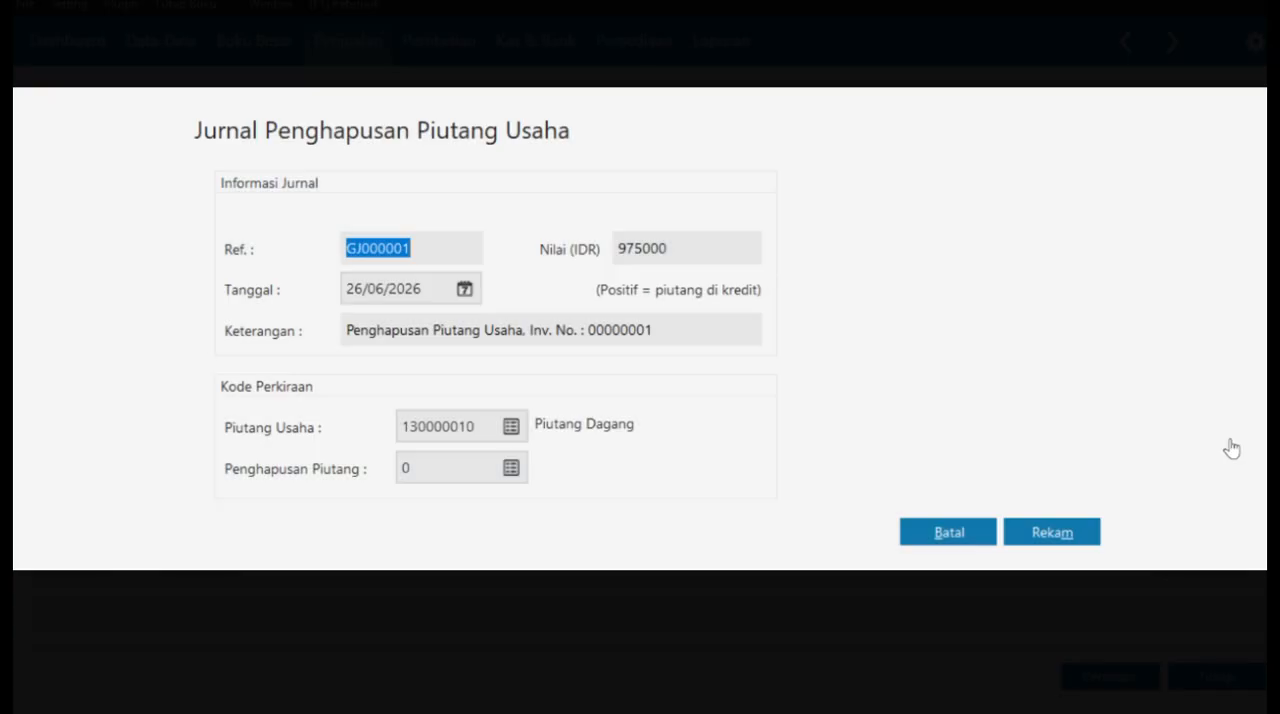
- Set the receivable write-off journal's date to 25/01/2021
click(464, 289)
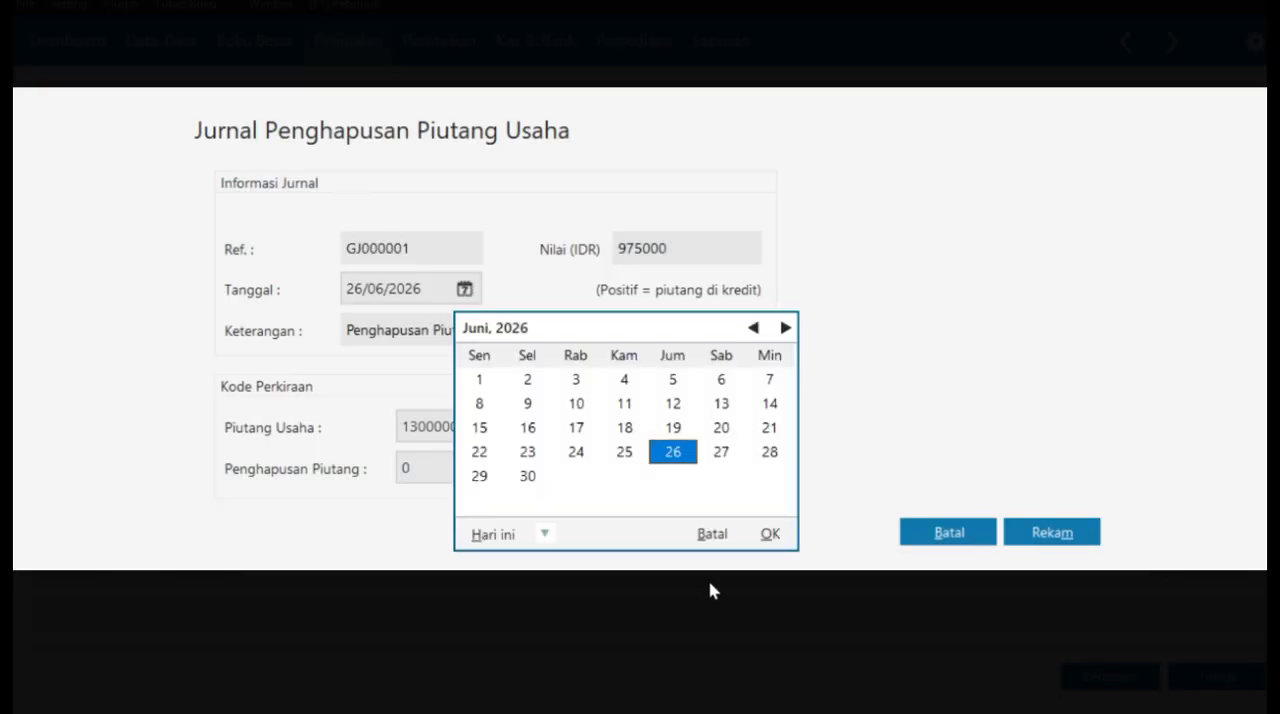
click(711, 533)
text(25012021)
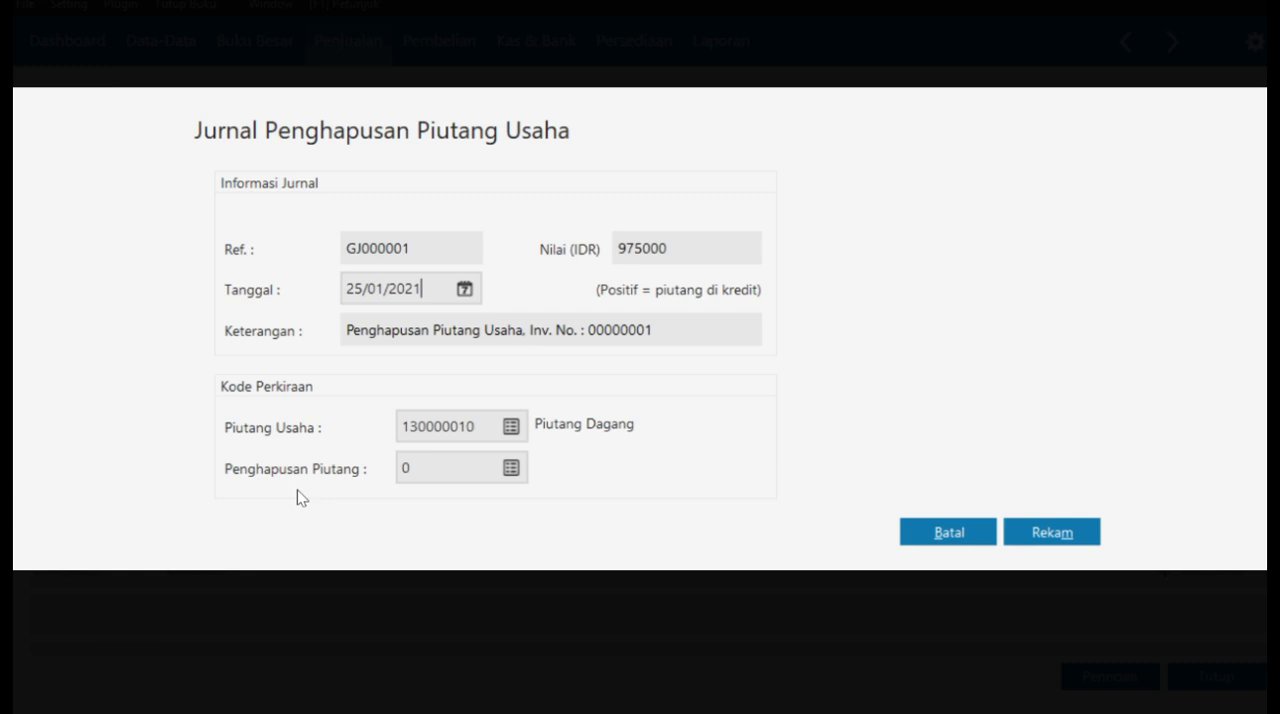
- Choose 130000999 Cadangan Kerugian Piutang as the journal's Penghapusan Piutang account
click(511, 468)
scroll(743, 400, up, 15)
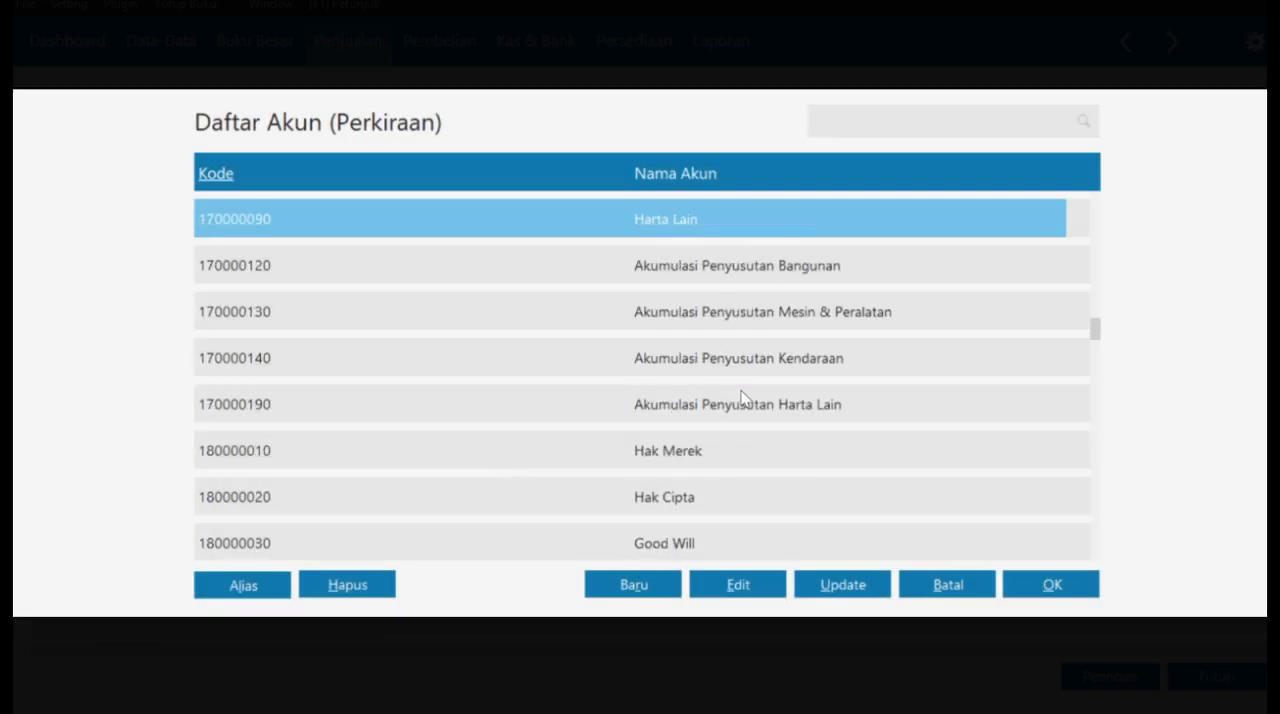
scroll(743, 398, up, 10)
scroll(743, 398, down, 1)
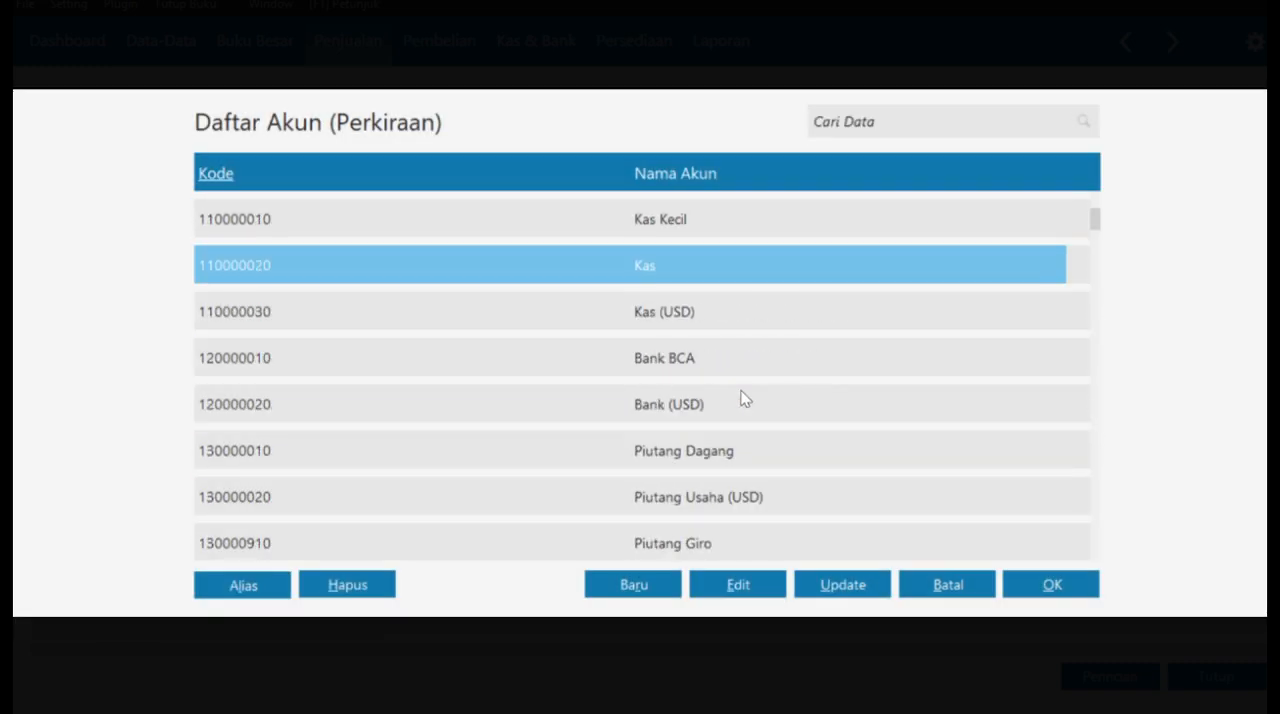
scroll(743, 398, down, 9)
click(1050, 586)
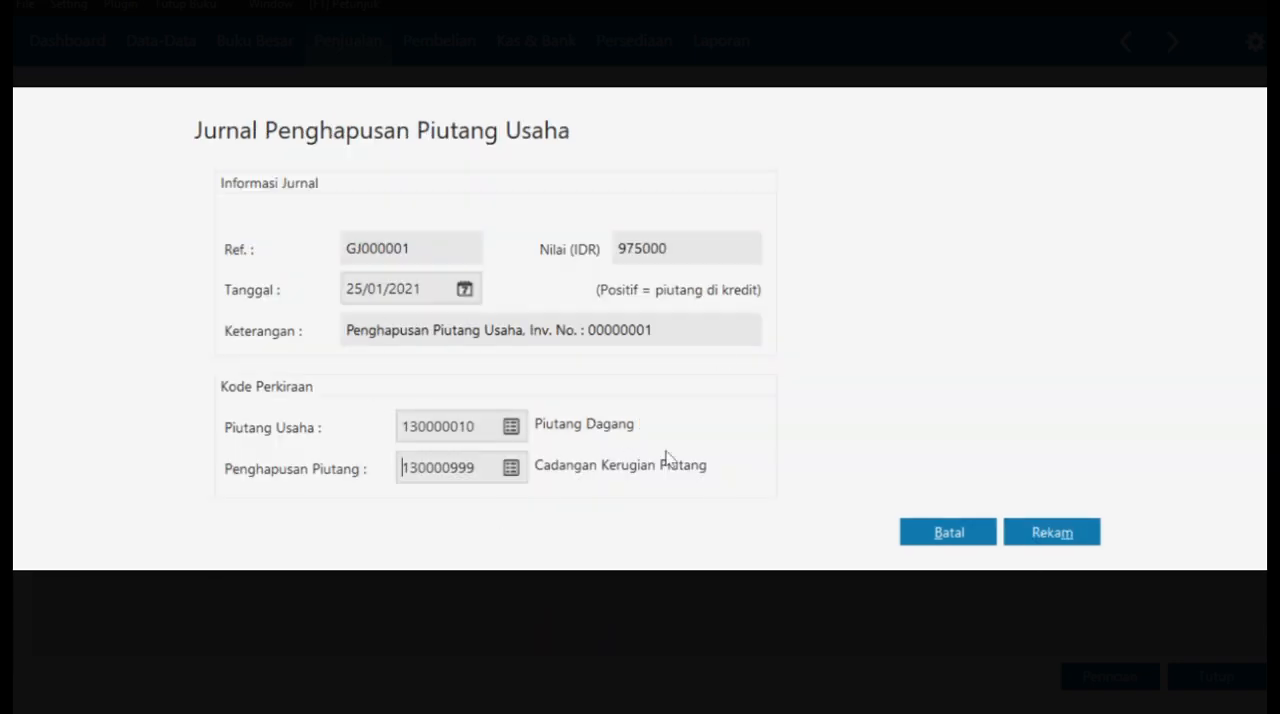
- Record the write-off journal and close RAYAN MUSLIM,PT's receivable details and the receivables list
click(1050, 533)
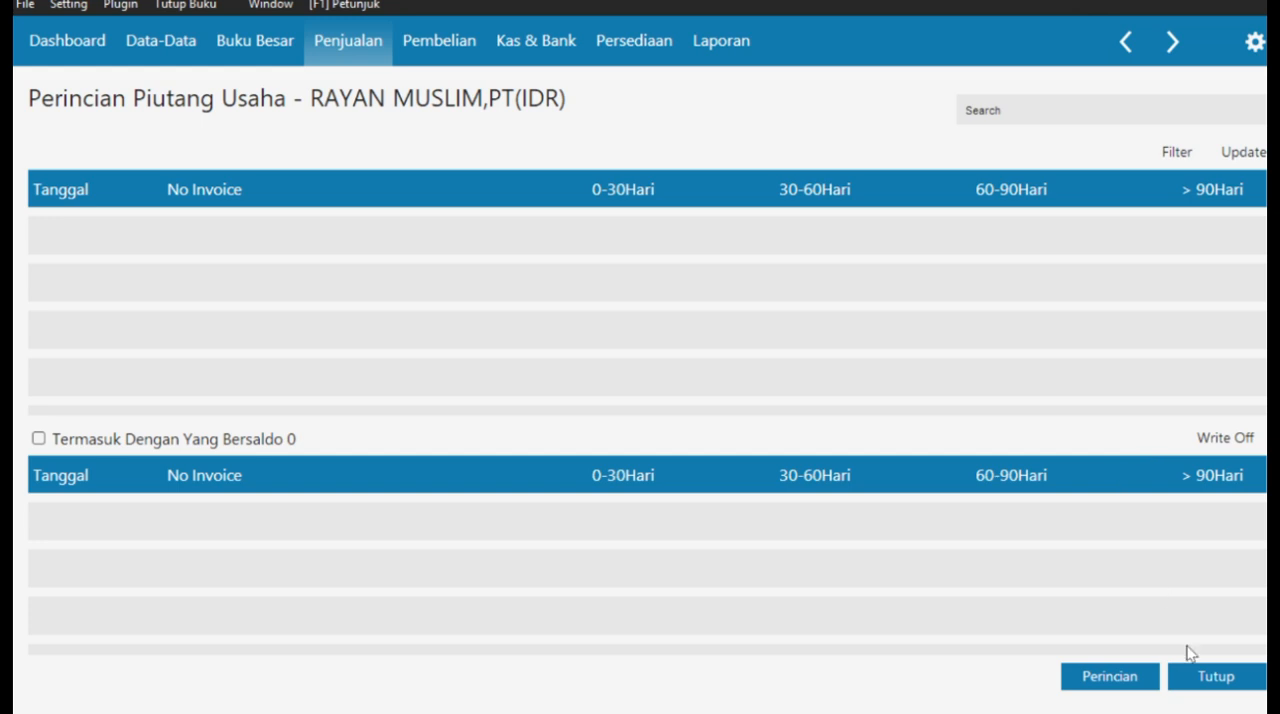
click(1195, 680)
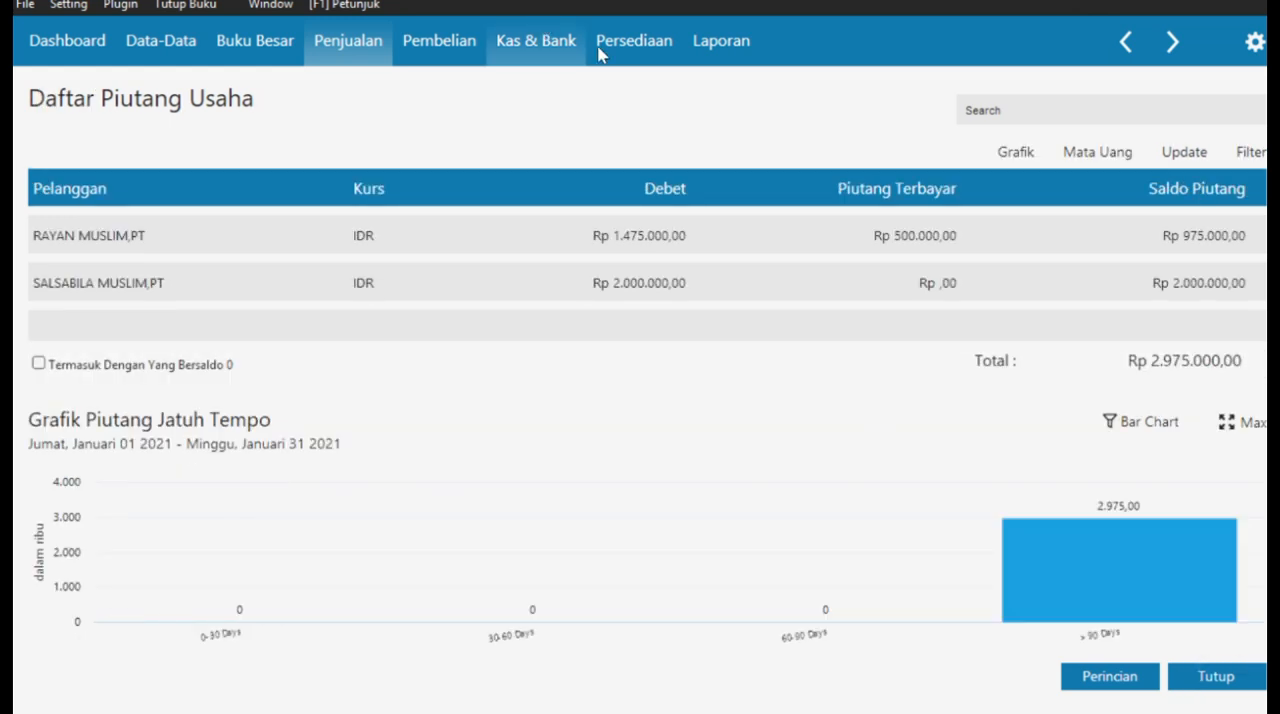
click(1220, 675)
- Switch to the case PDF in Edge, read Transaksi No. 17 on the damaged goods adjustment, and return to Zahir
key(super+Tab)
click(886, 262)
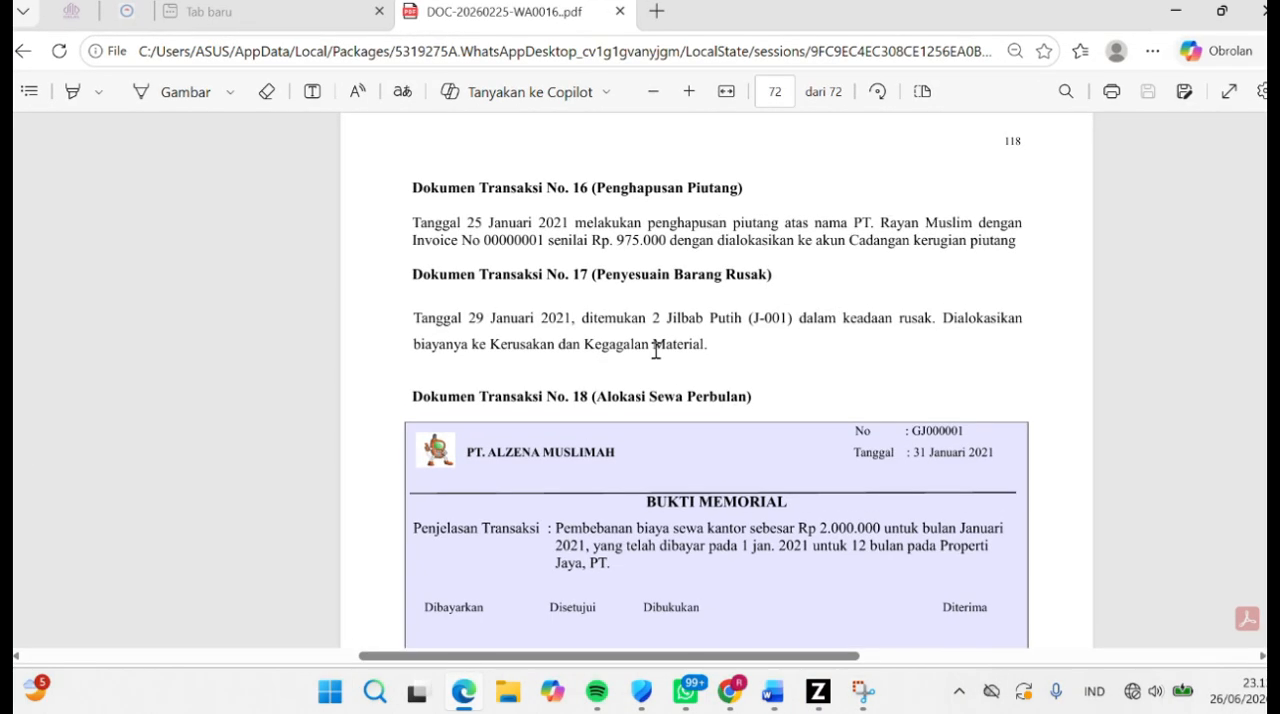
key(alt+Tab)
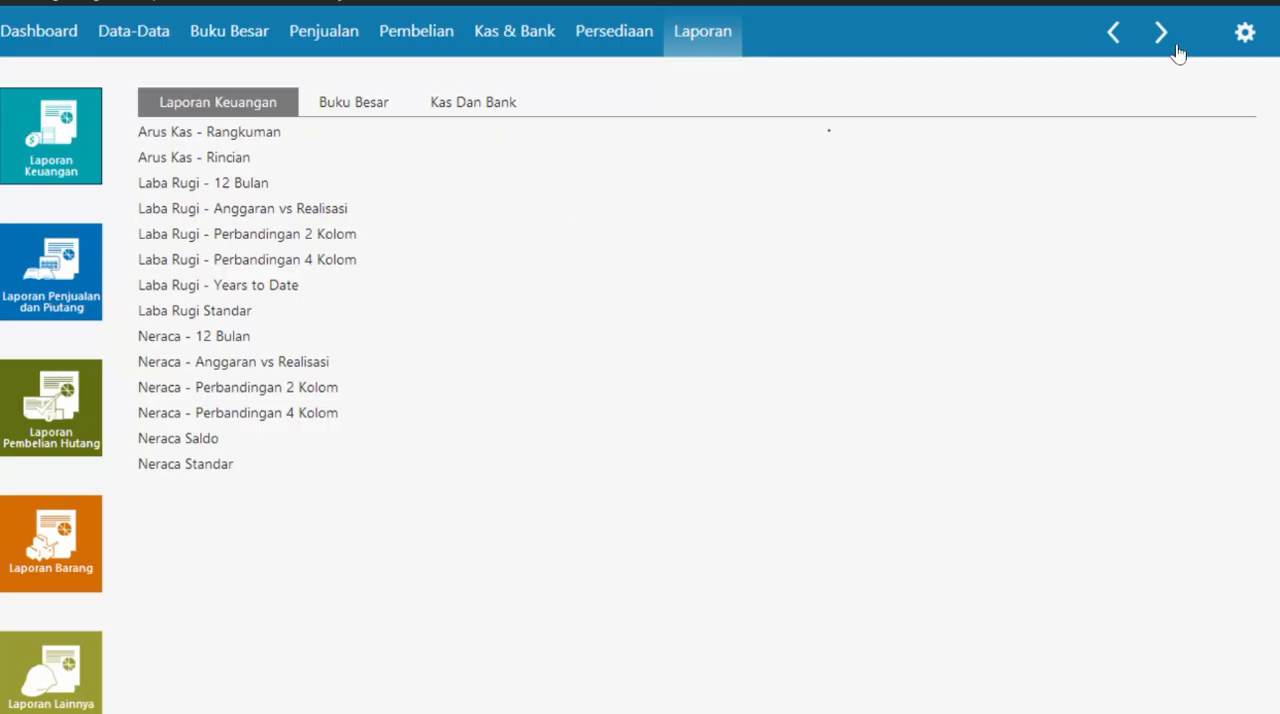
- Generate the Laba Rugi Standar report for Januari 2021 to Februari 2021
click(1238, 44)
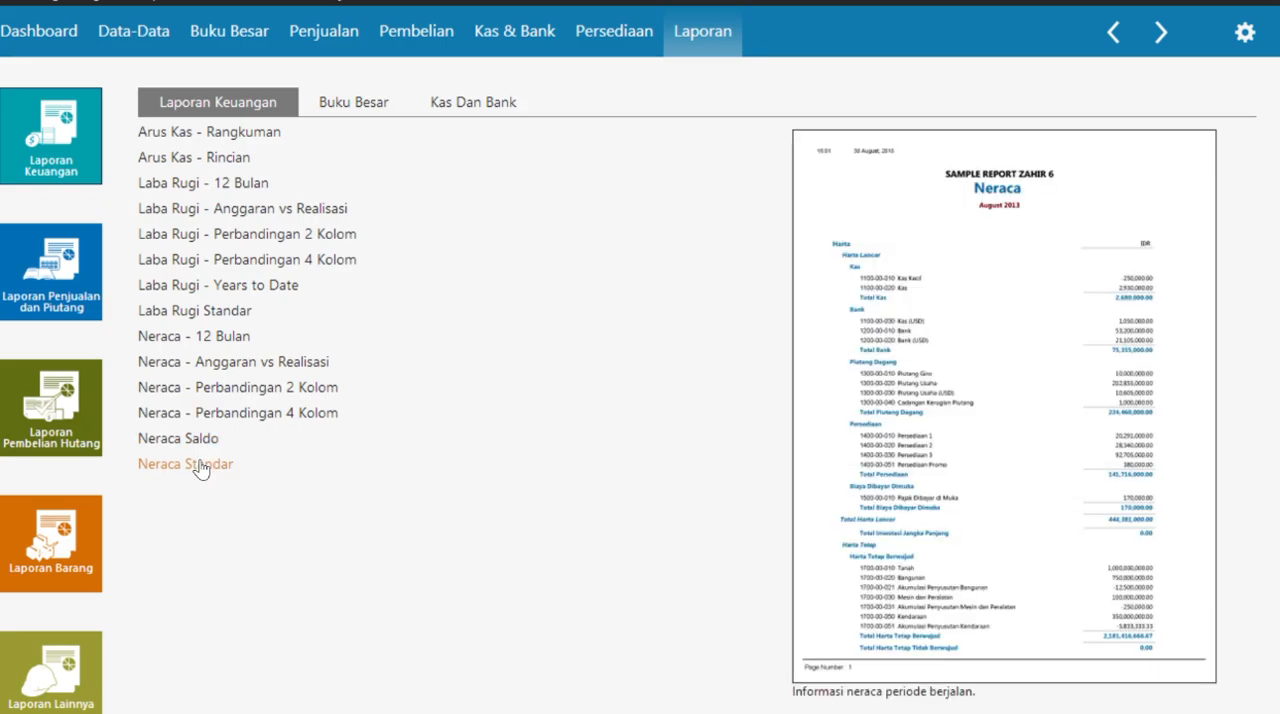
click(200, 310)
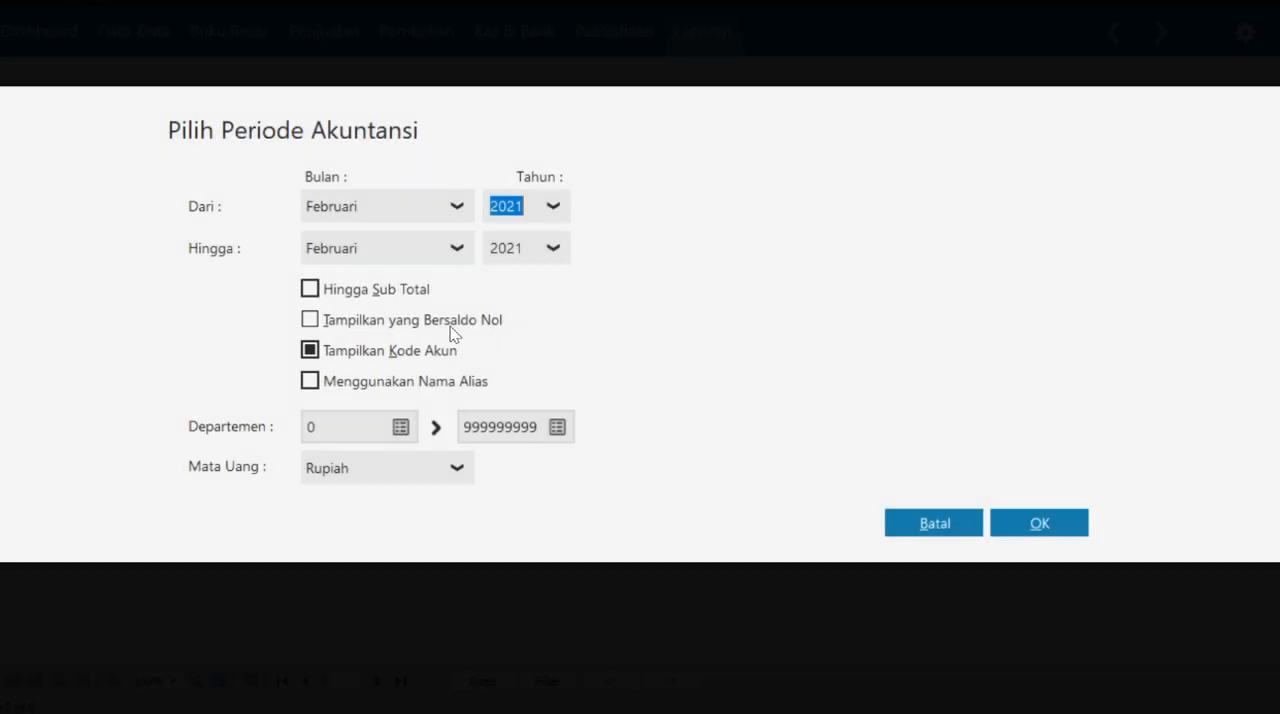
click(450, 215)
scroll(414, 264, up, 1)
click(412, 246)
click(1030, 522)
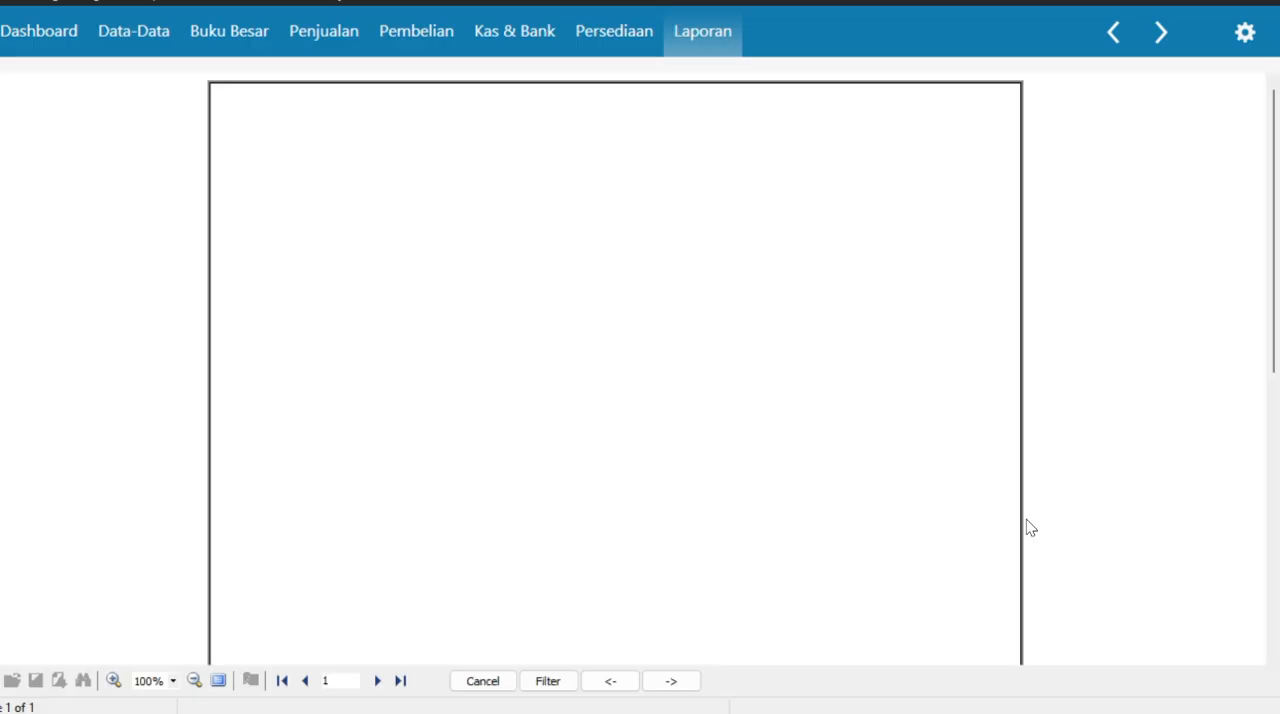
- Read the Laba Rugi report through to Laba/Rugi Bersih and return to the financial report list
drag(891, 423, 895, 317)
scroll(895, 317, down, 10)
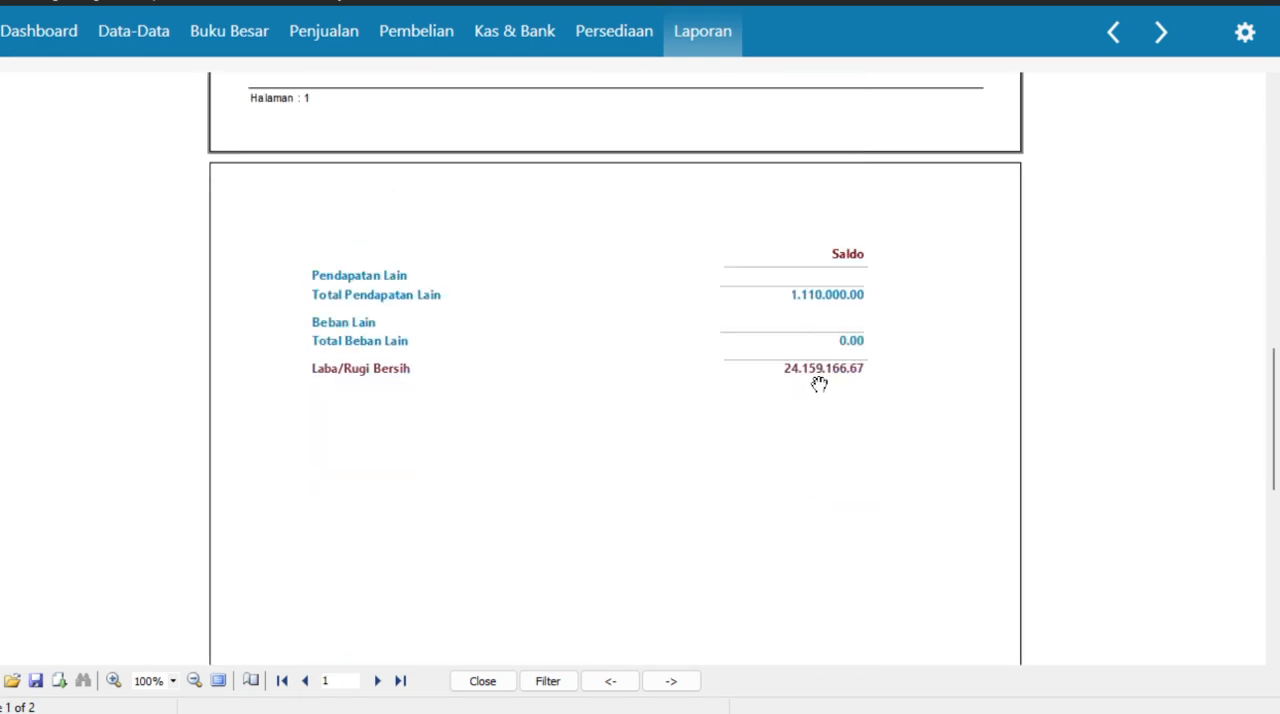
scroll(882, 378, up, 6)
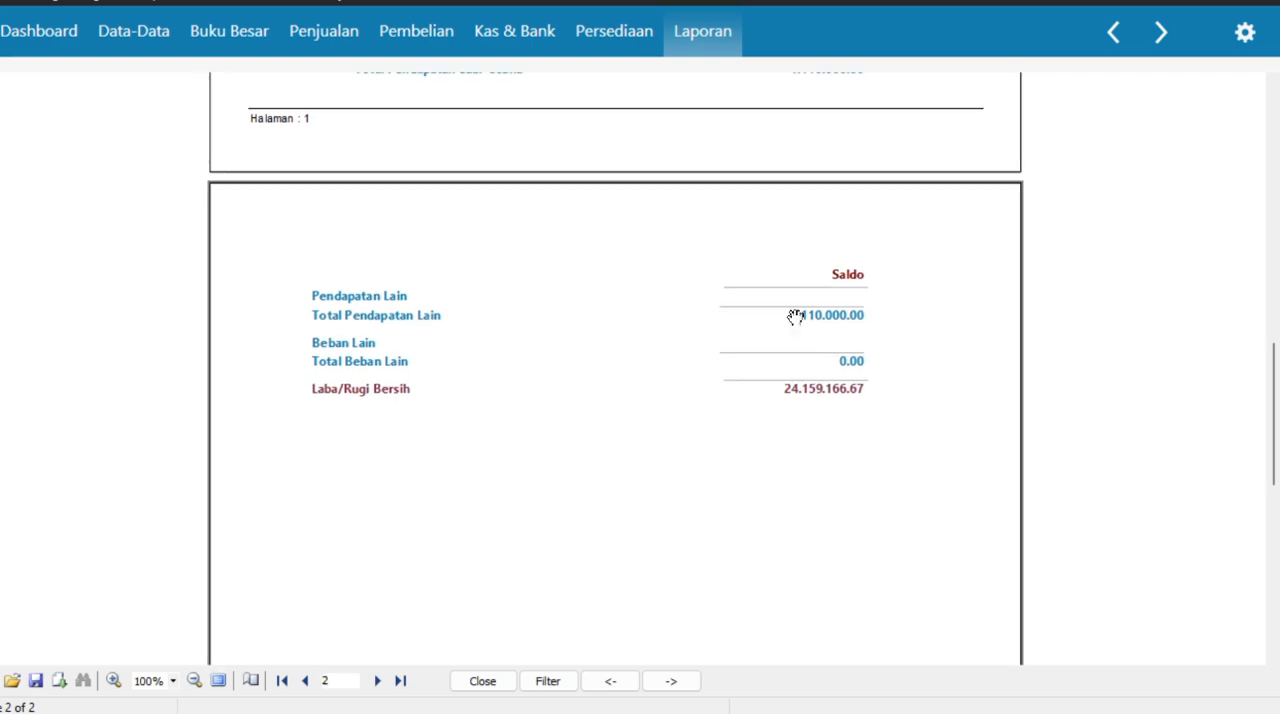
click(1113, 32)
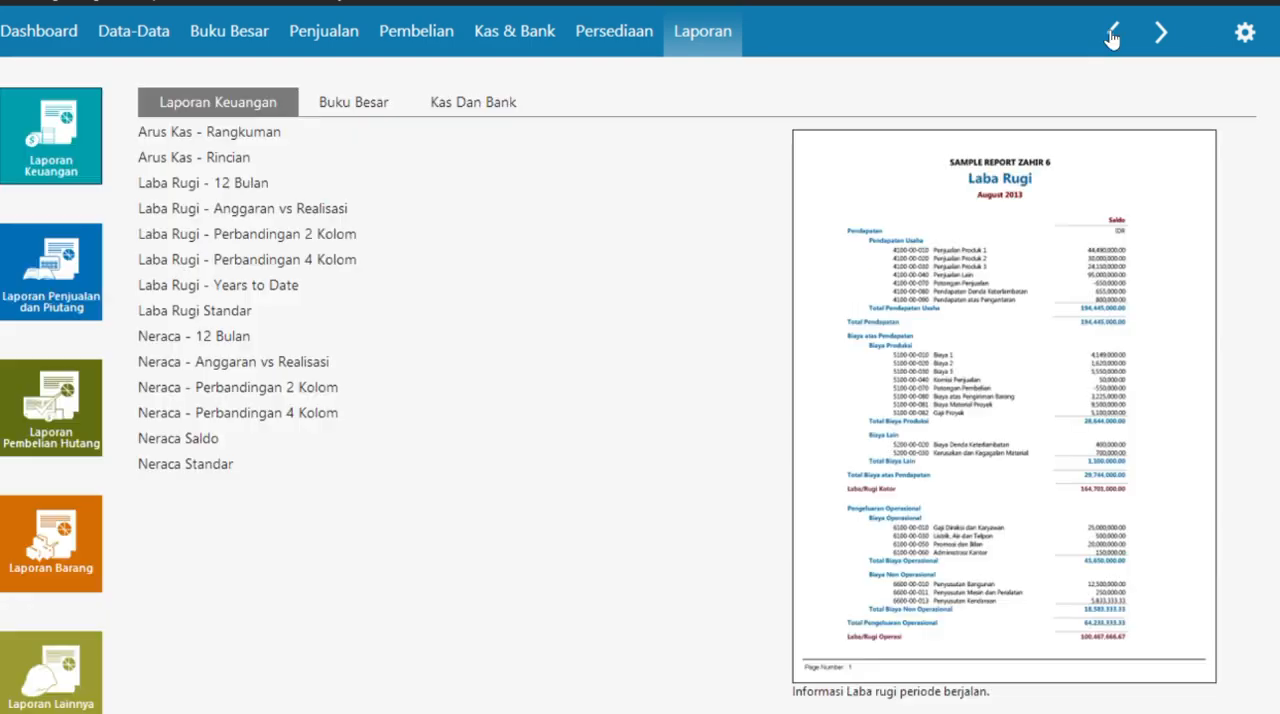
- Generate the Neraca Standar report for the period Januari 2021
click(197, 466)
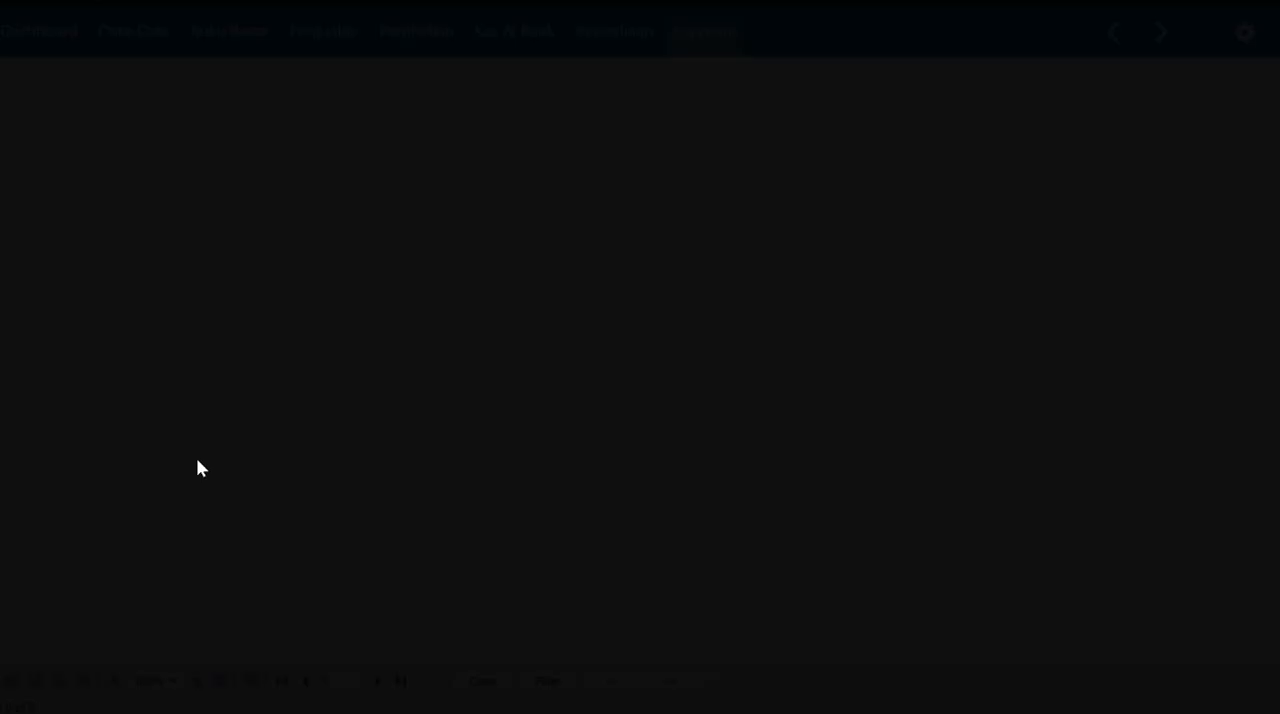
click(464, 208)
drag(465, 379, 464, 320)
click(397, 242)
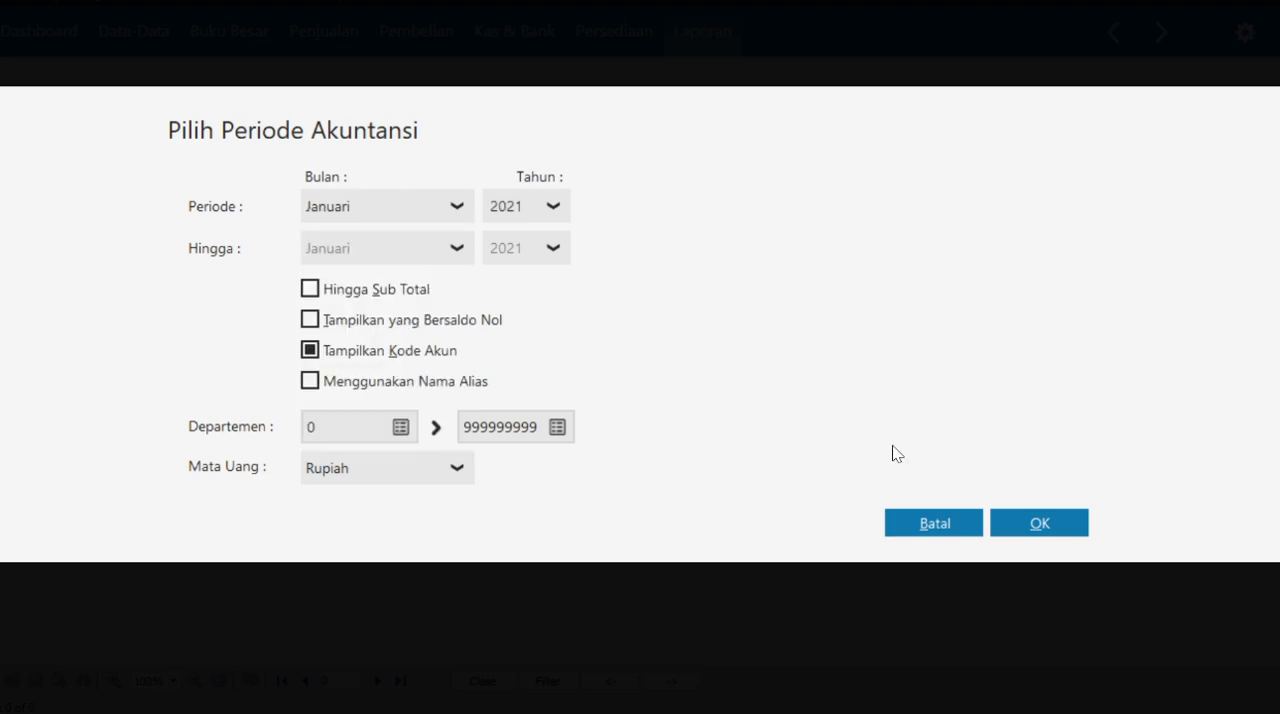
click(1037, 527)
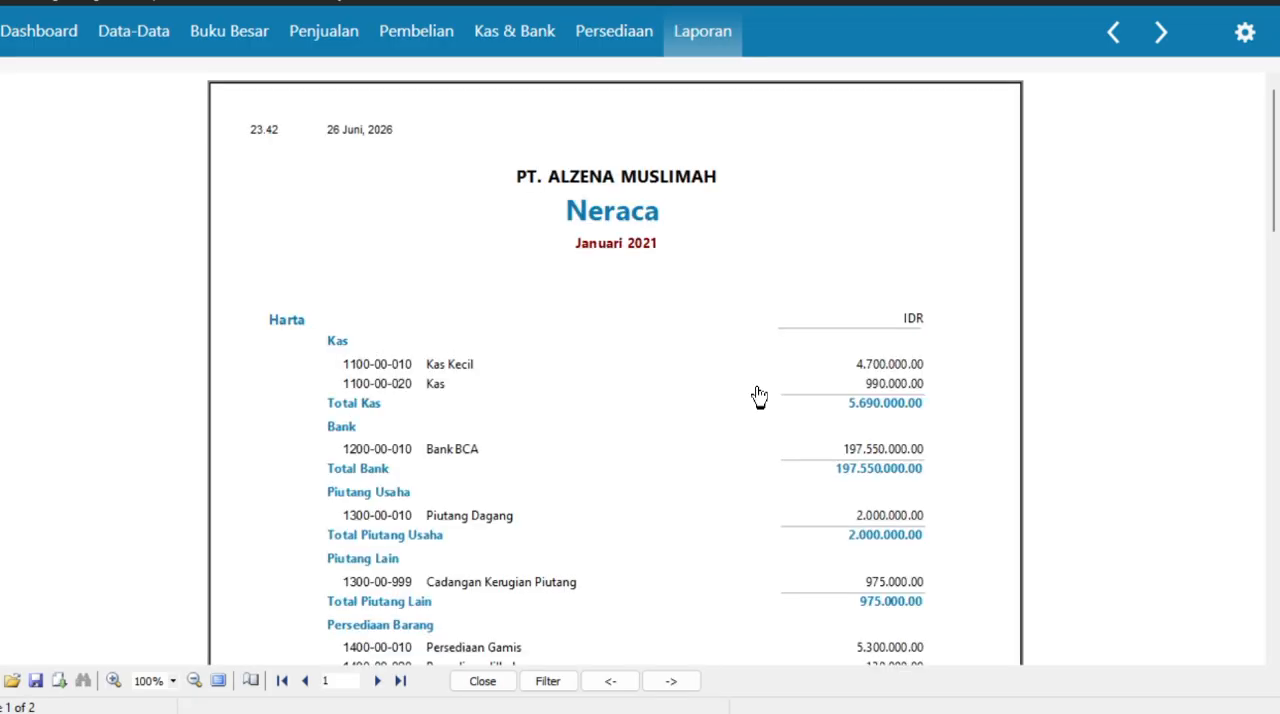
- Open the Kas Kecil account's ledger from the Neraca report, read its entries and leave the ledger
scroll(771, 403, down, 3)
double_click(740, 125)
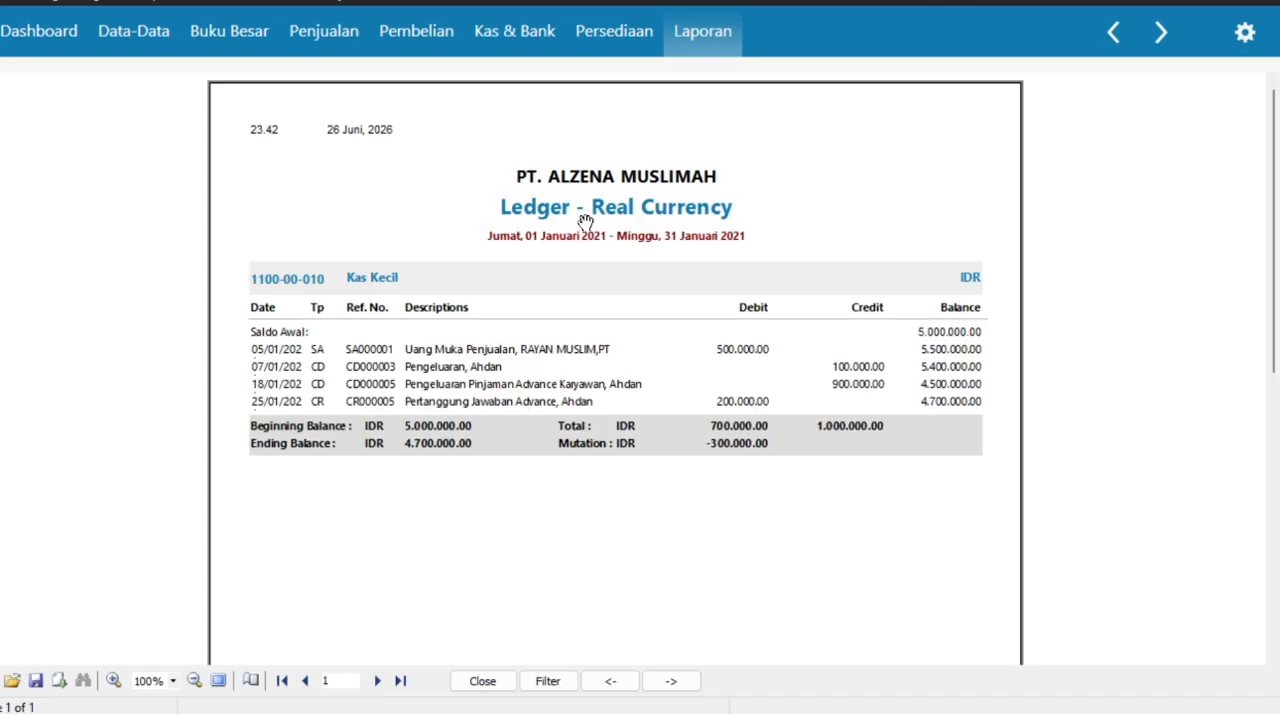
click(1113, 32)
- Review the revenue, expense and net profit sections of the Laba Rugi report, then return to the report list
drag(1271, 288, 1270, 295)
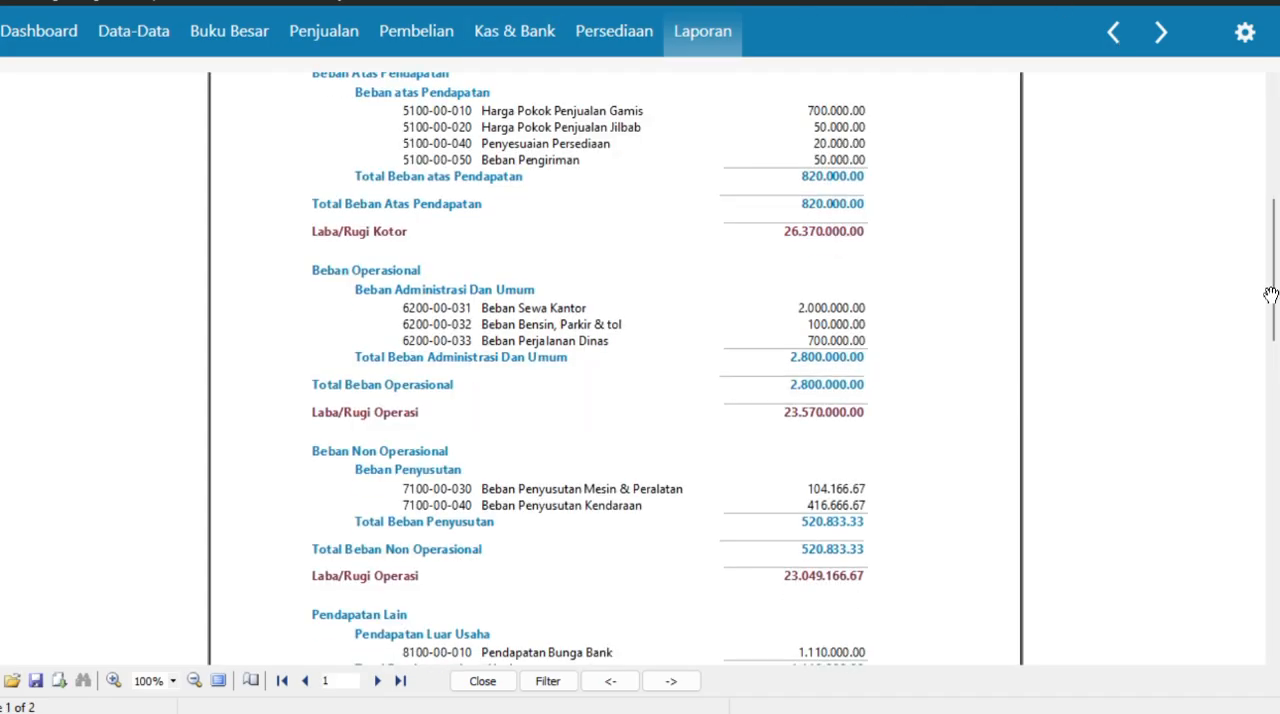
scroll(1270, 295, down, 8)
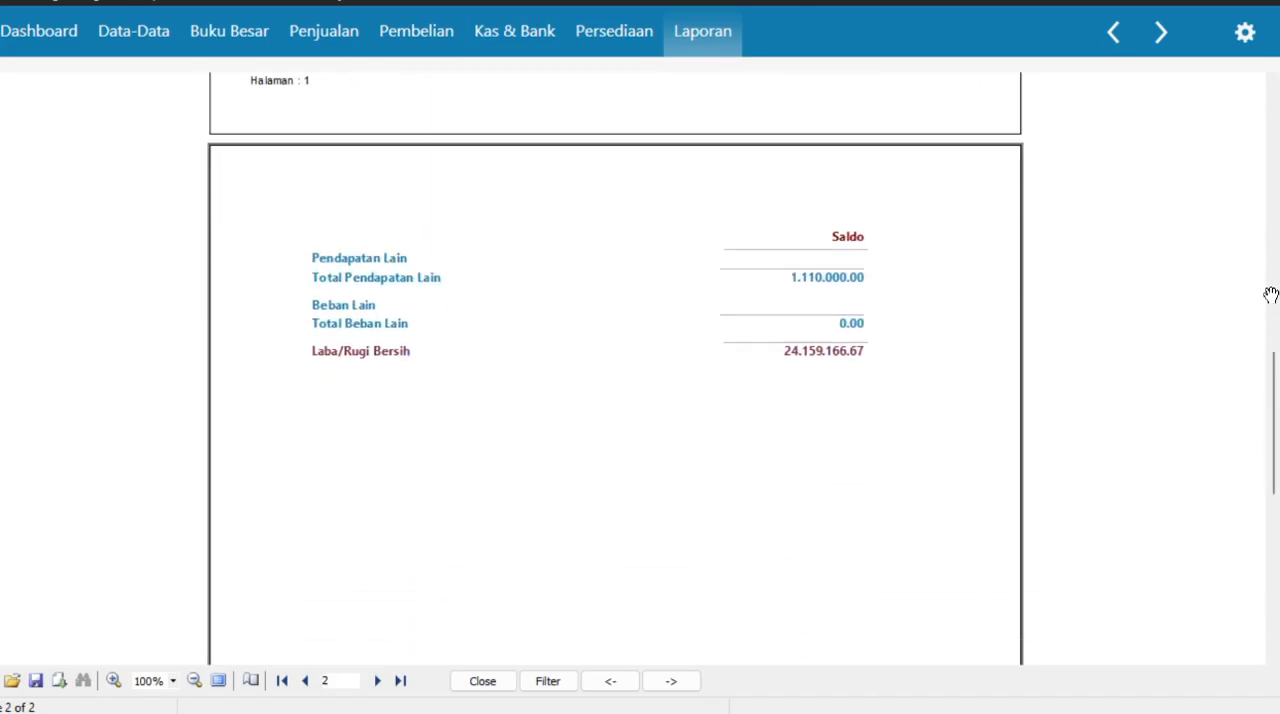
scroll(1270, 295, up, 3)
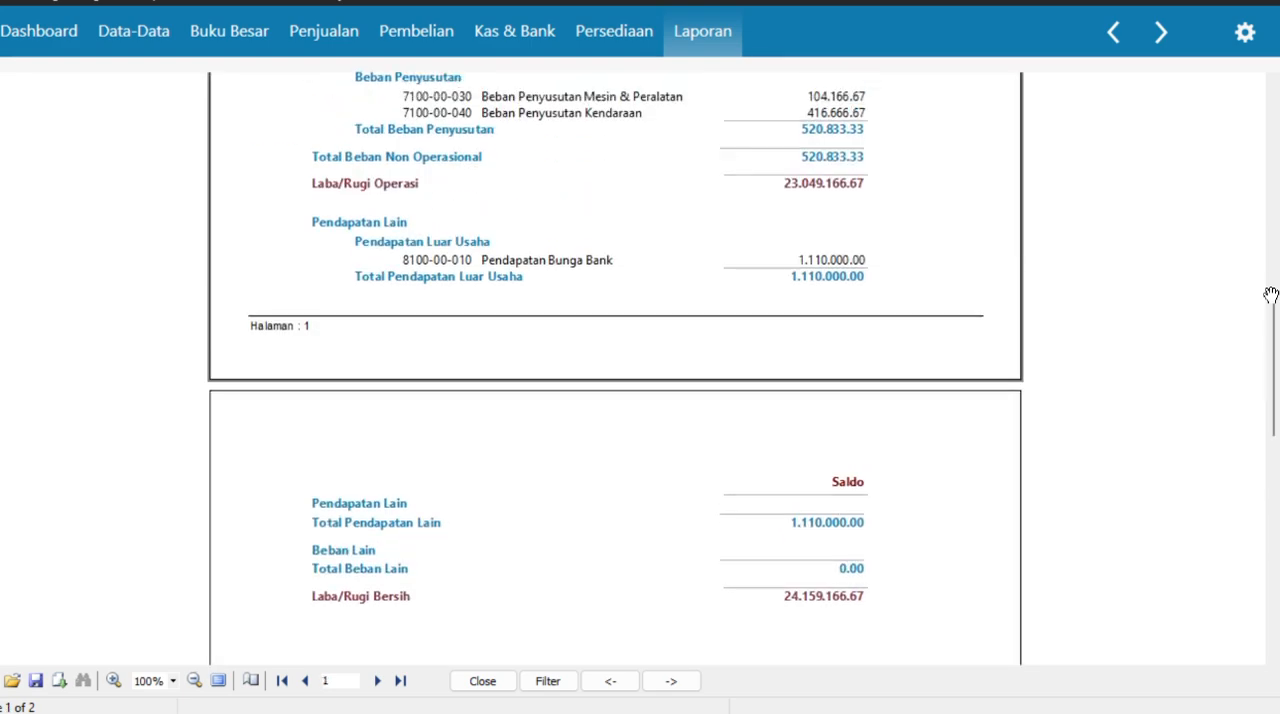
scroll(1270, 295, up, 10)
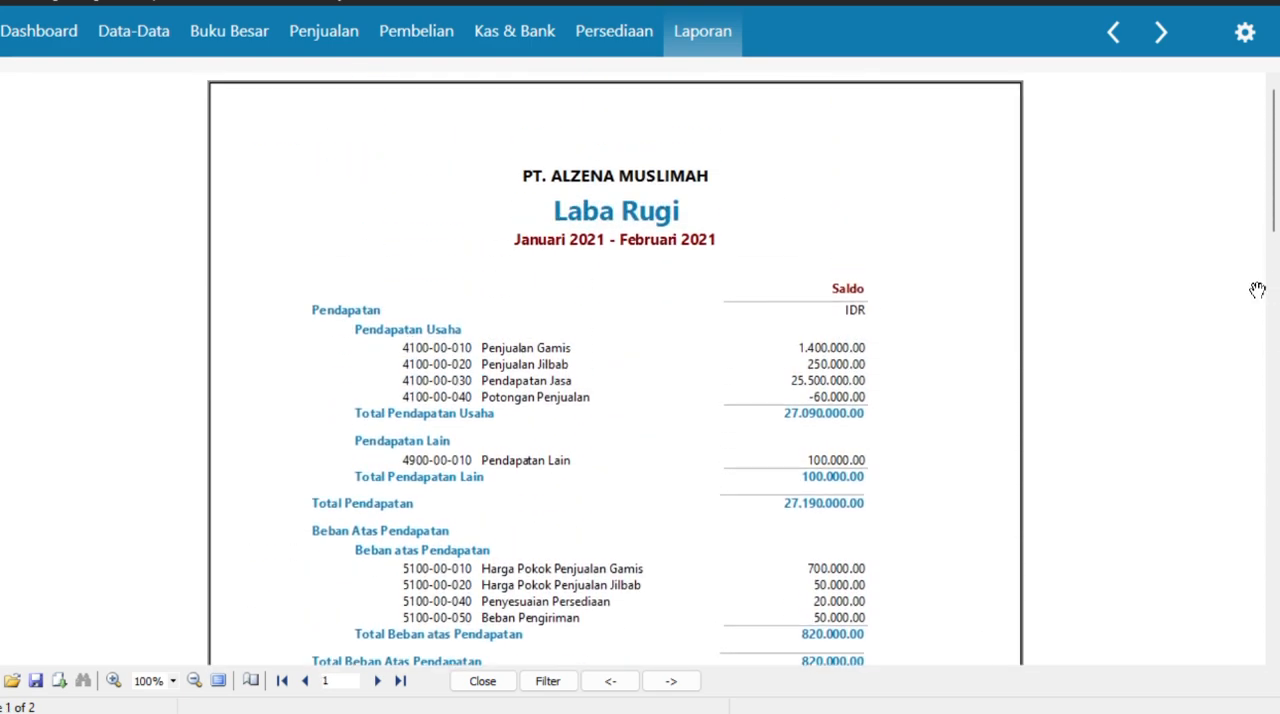
click(1113, 32)
- Generate the Neraca Standar report again after choosing its accounting month
click(200, 463)
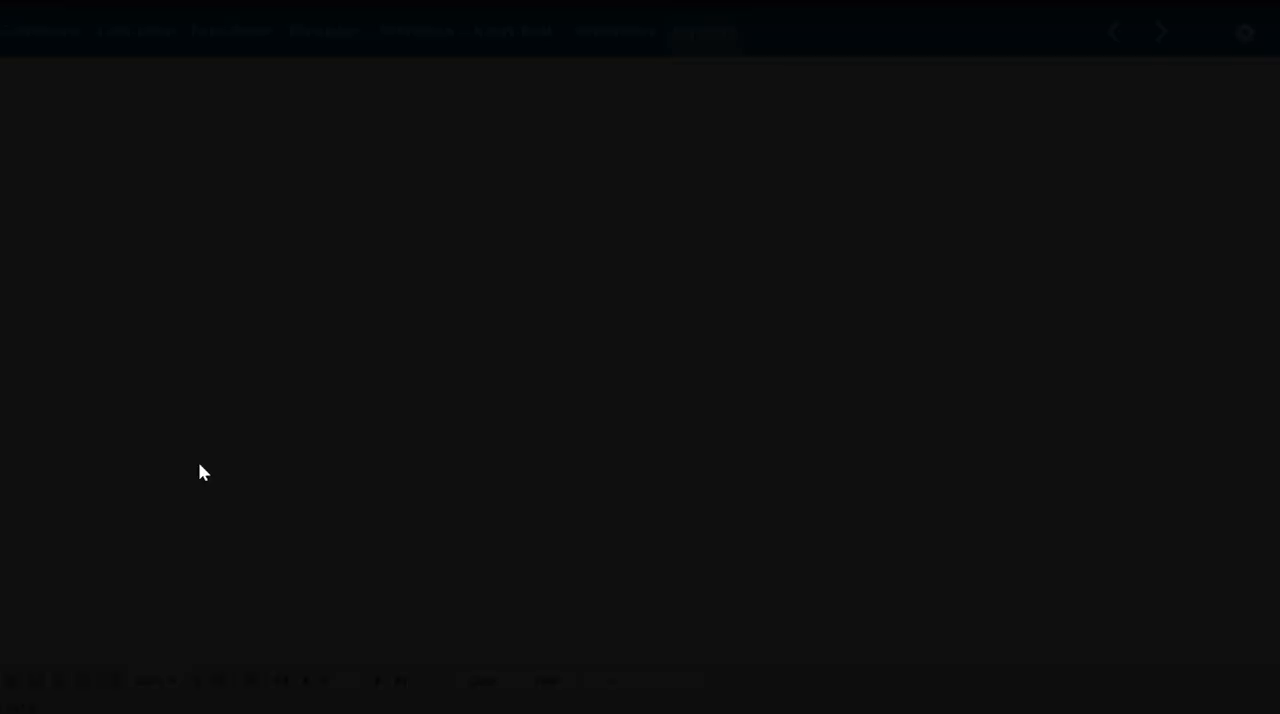
click(449, 209)
click(400, 248)
click(1040, 523)
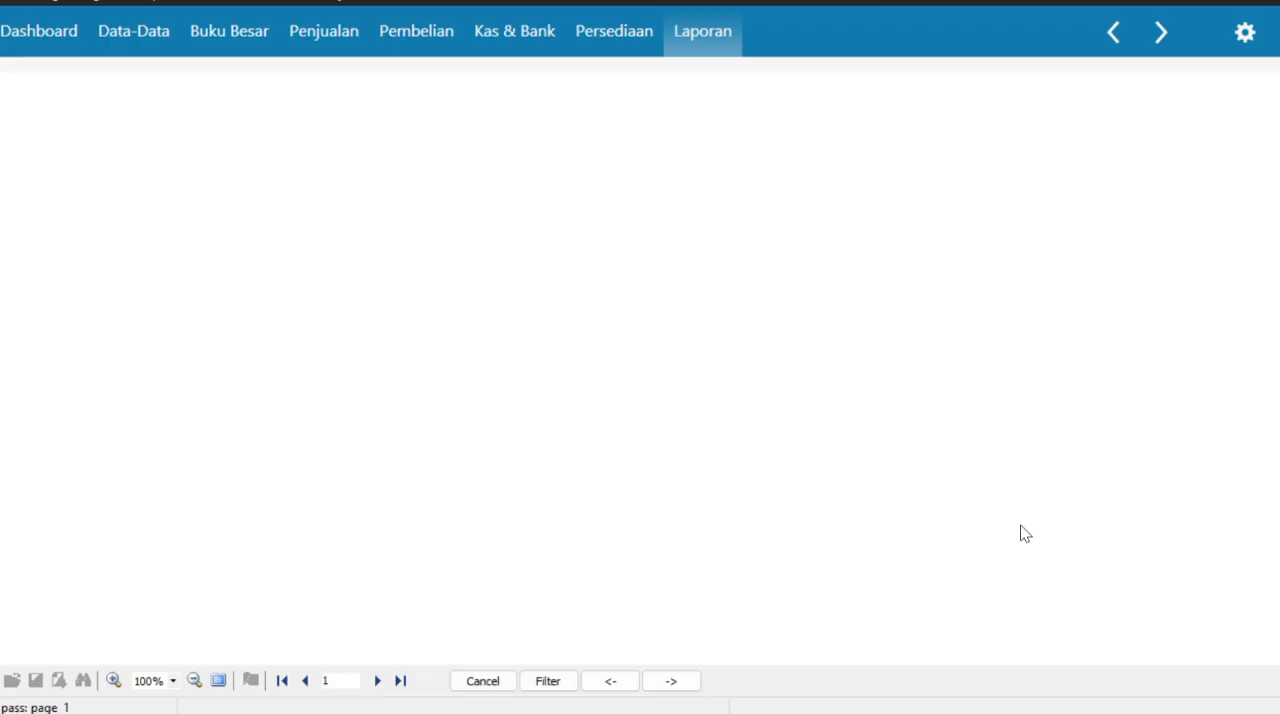
- Compare Total Harta with Total Kewajiban dan Modal in the Neraca report and return to the report list
scroll(1025, 533, down, 5)
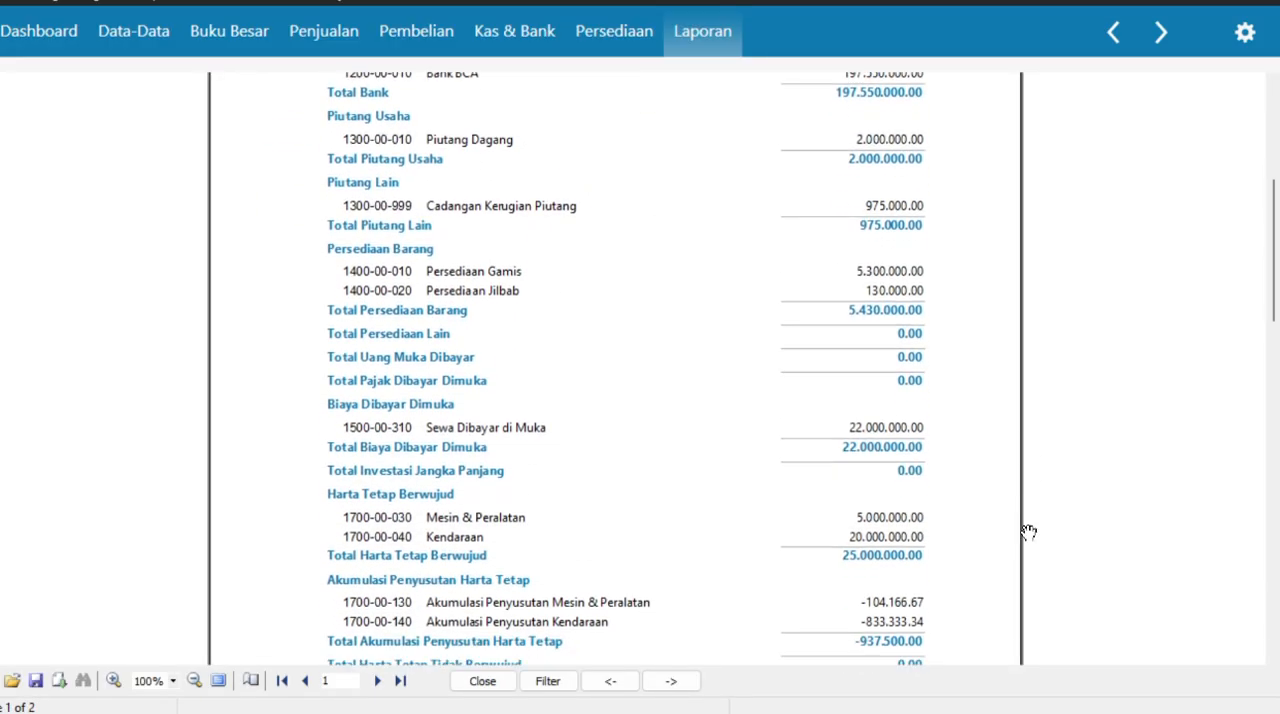
scroll(1028, 532, down, 4)
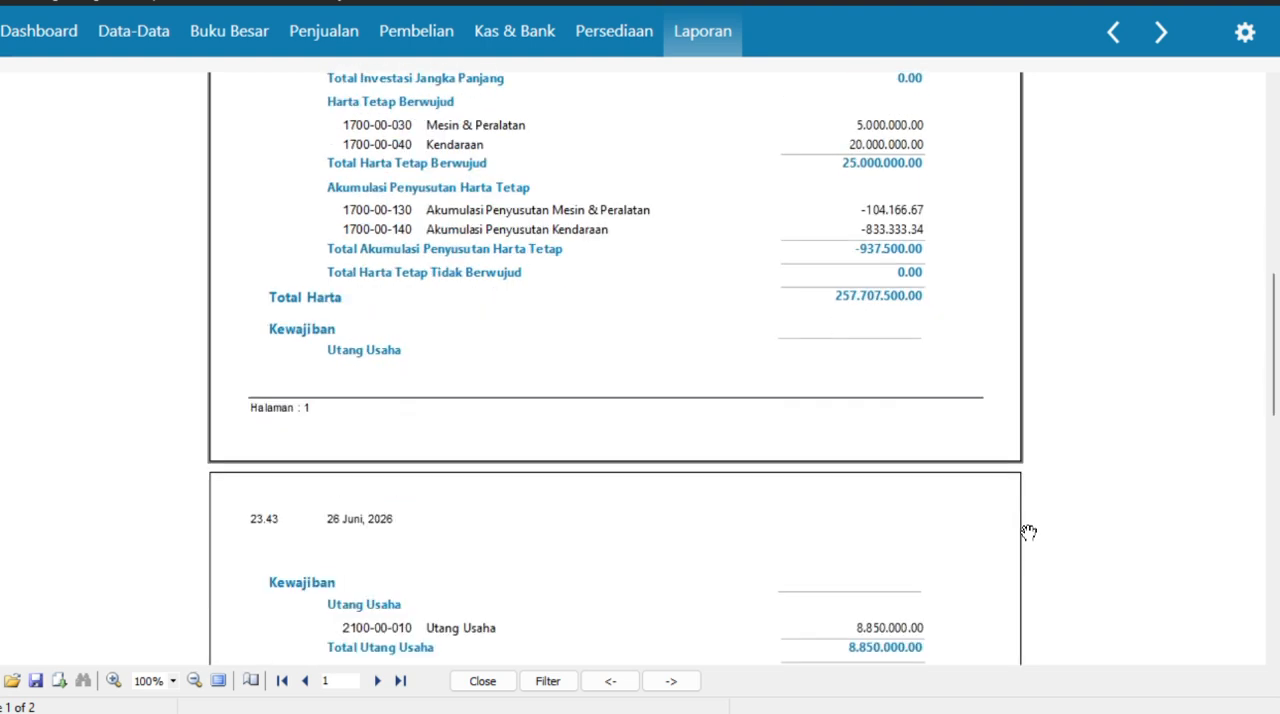
scroll(1029, 532, down, 1)
scroll(1029, 532, down, 9)
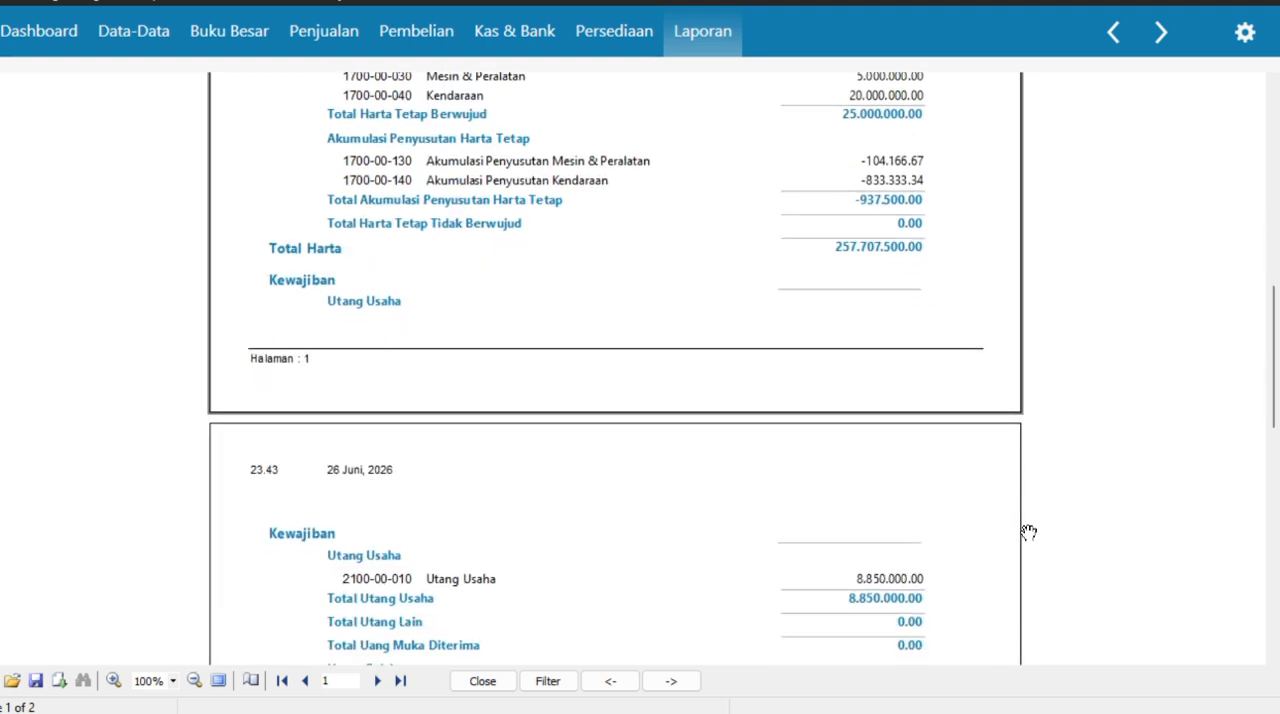
scroll(1029, 532, down, 2)
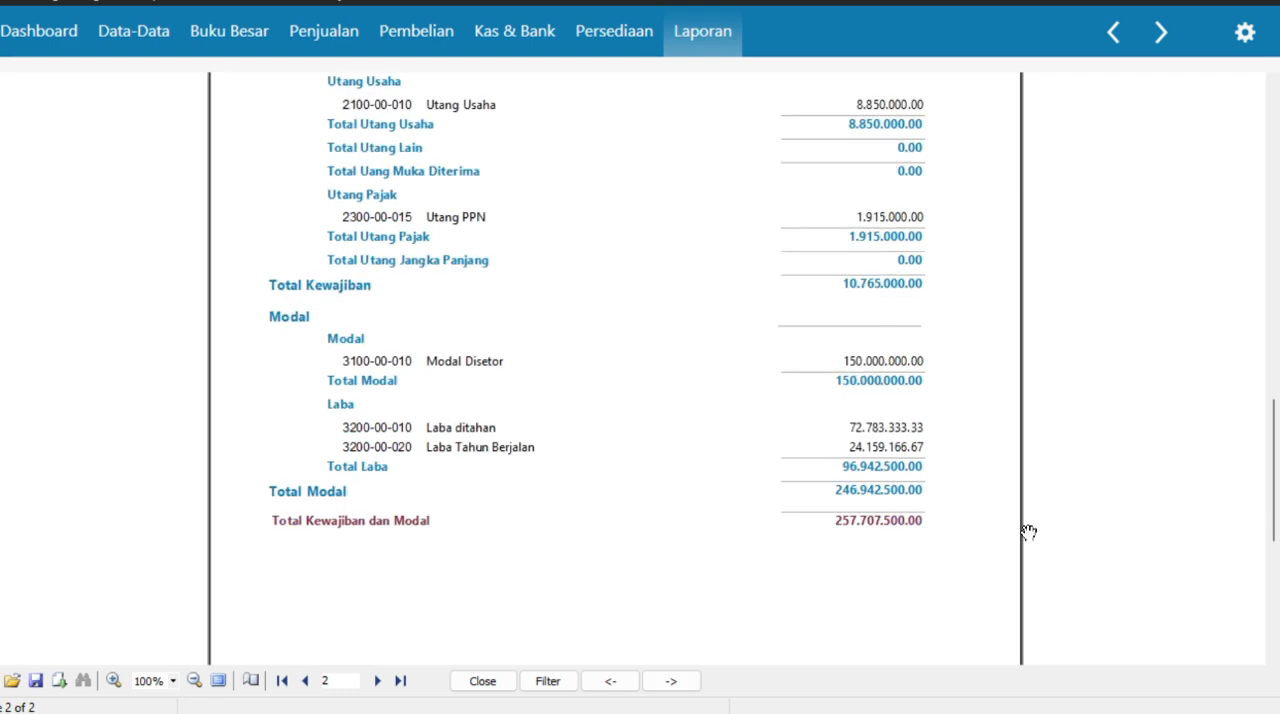
scroll(1029, 532, up, 12)
scroll(1029, 532, up, 10)
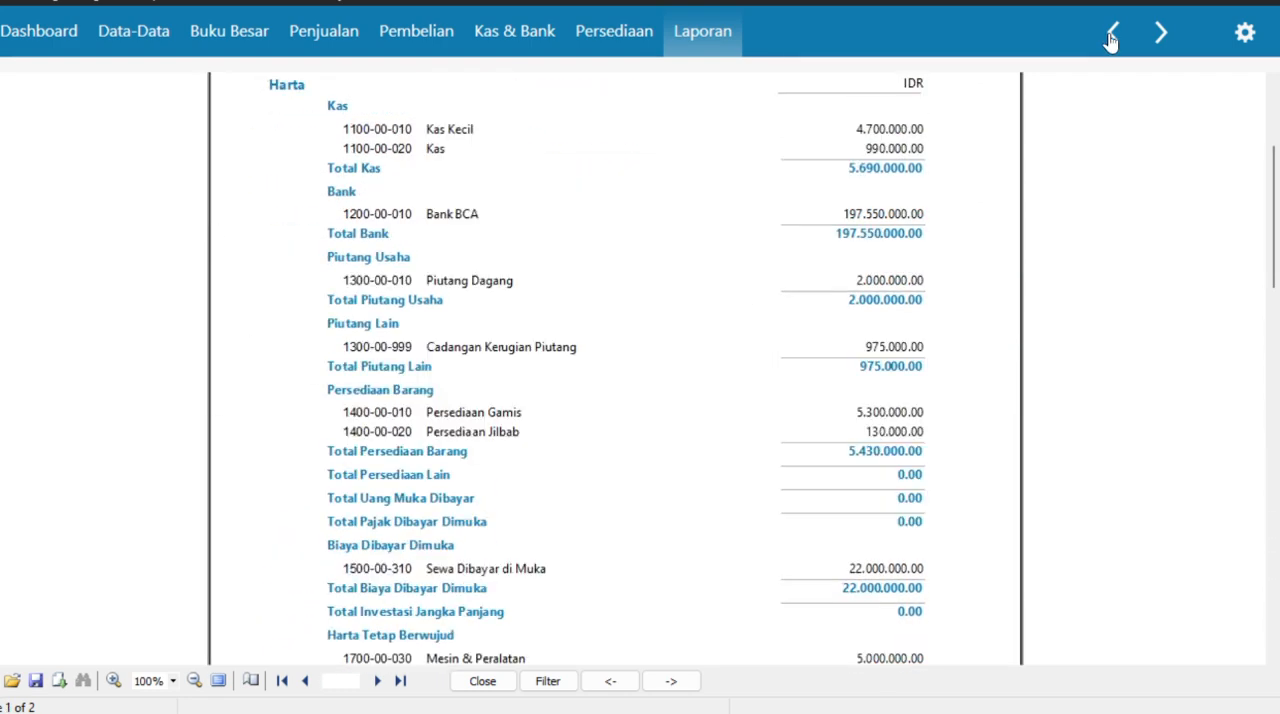
click(1113, 33)
click(1116, 35)
click(1116, 35)
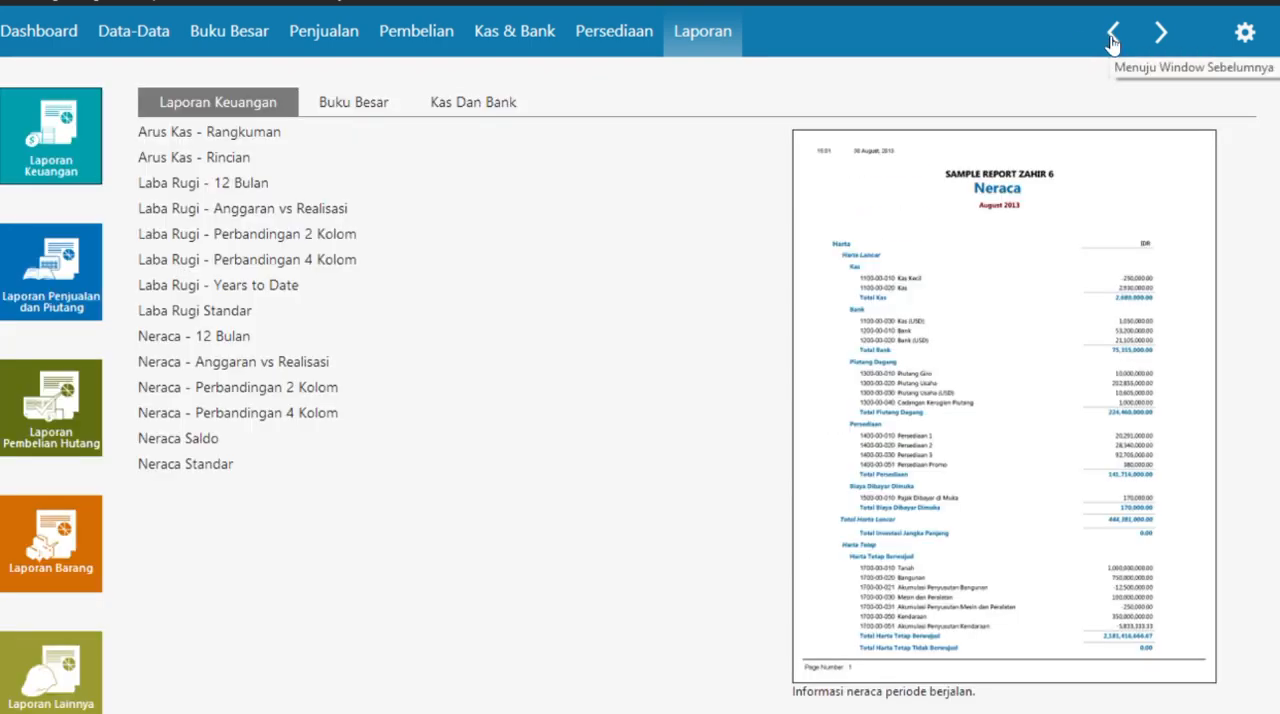
- Generate the Arus Kas - Rincian report for 01/01/2021 to 28/02/2021
click(206, 157)
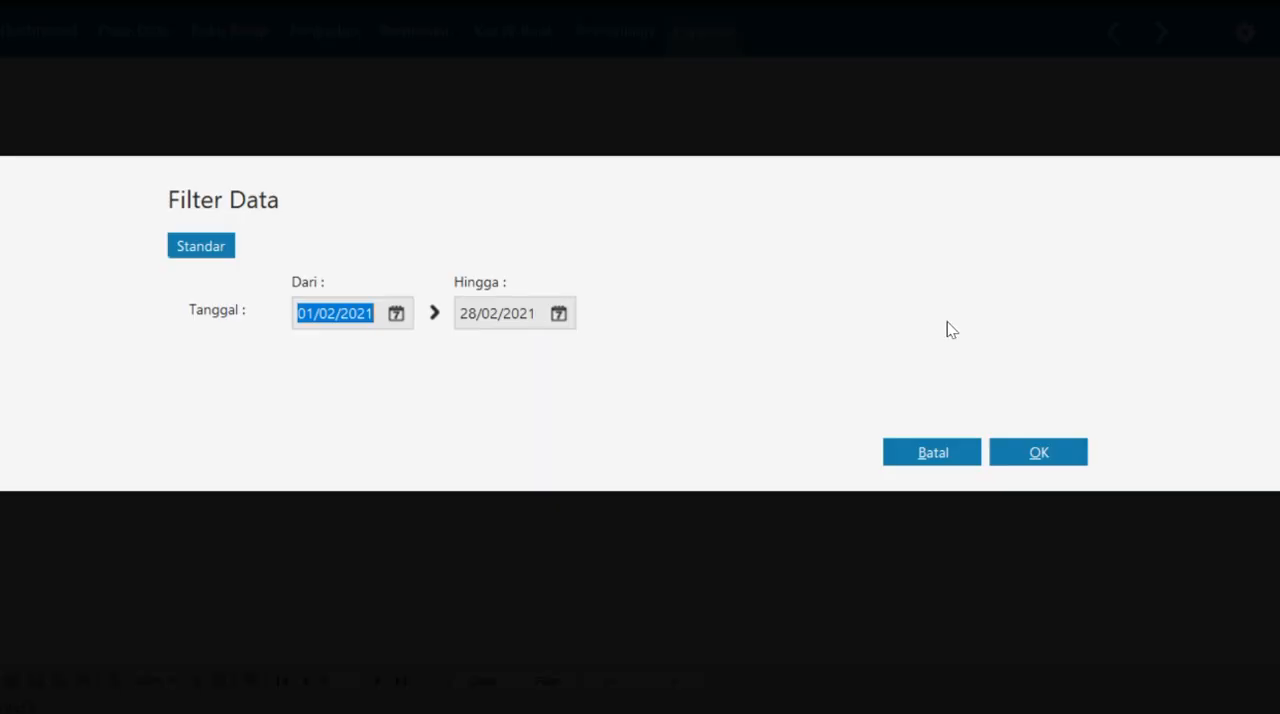
click(397, 314)
click(682, 353)
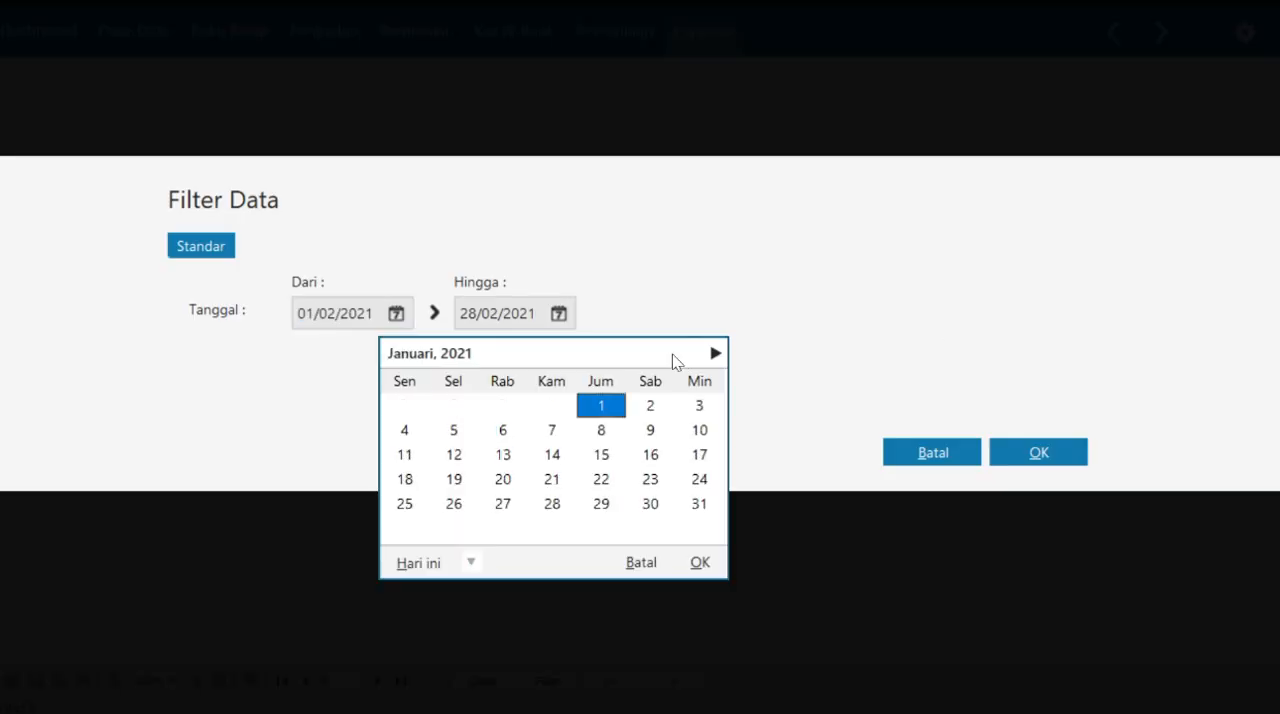
click(698, 562)
click(557, 314)
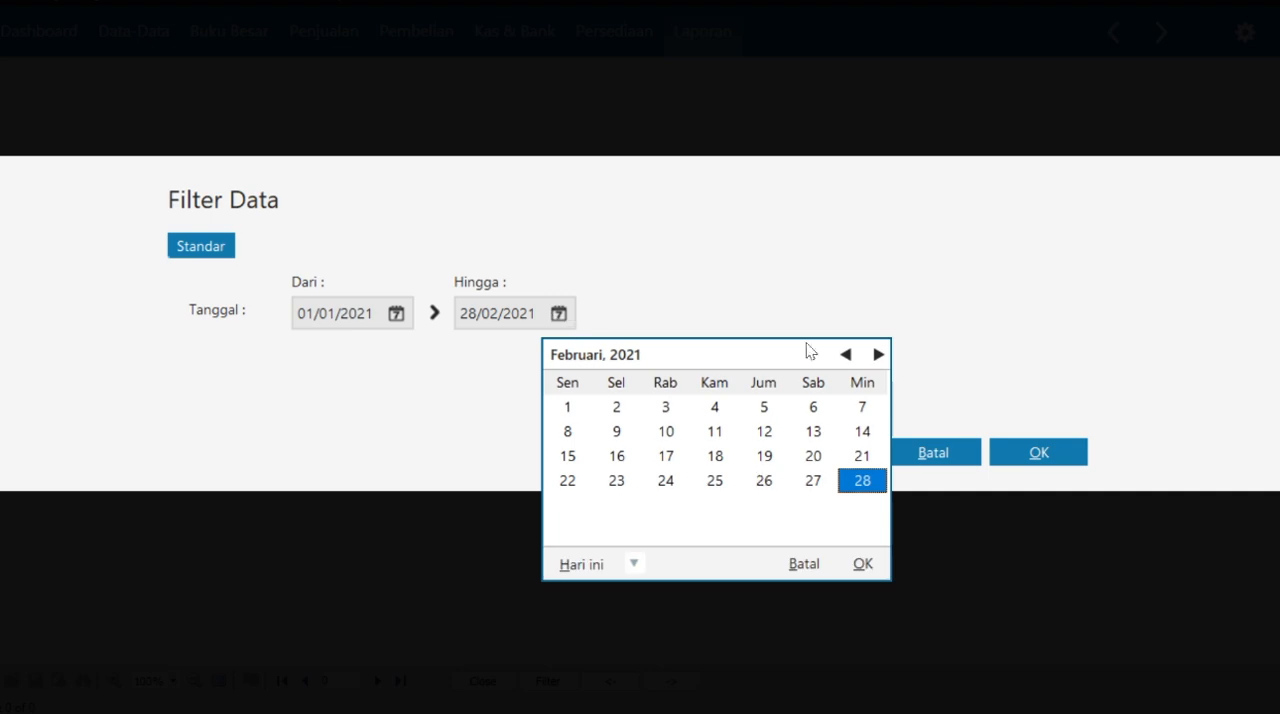
click(860, 562)
click(1038, 452)
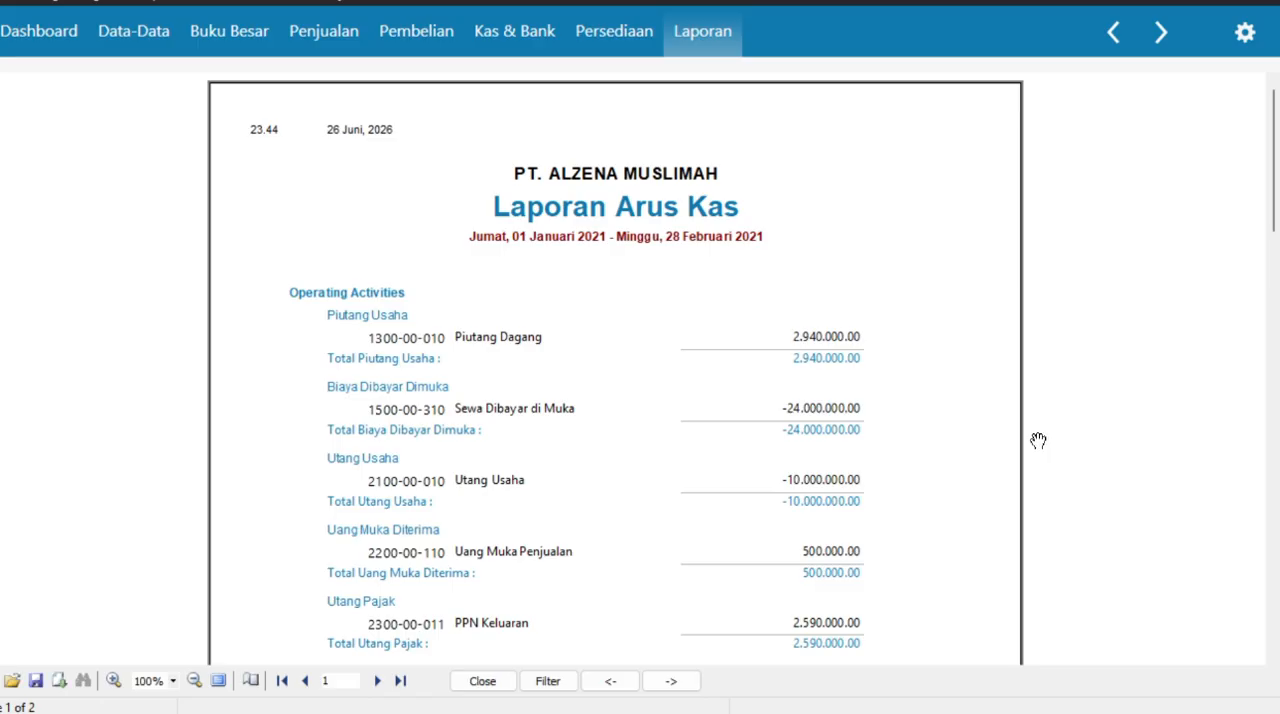
- Review the Laporan Arus Kas down to Saldo Akhir on the second page, then return to the report list
scroll(886, 375, down, 3)
scroll(886, 375, down, 20)
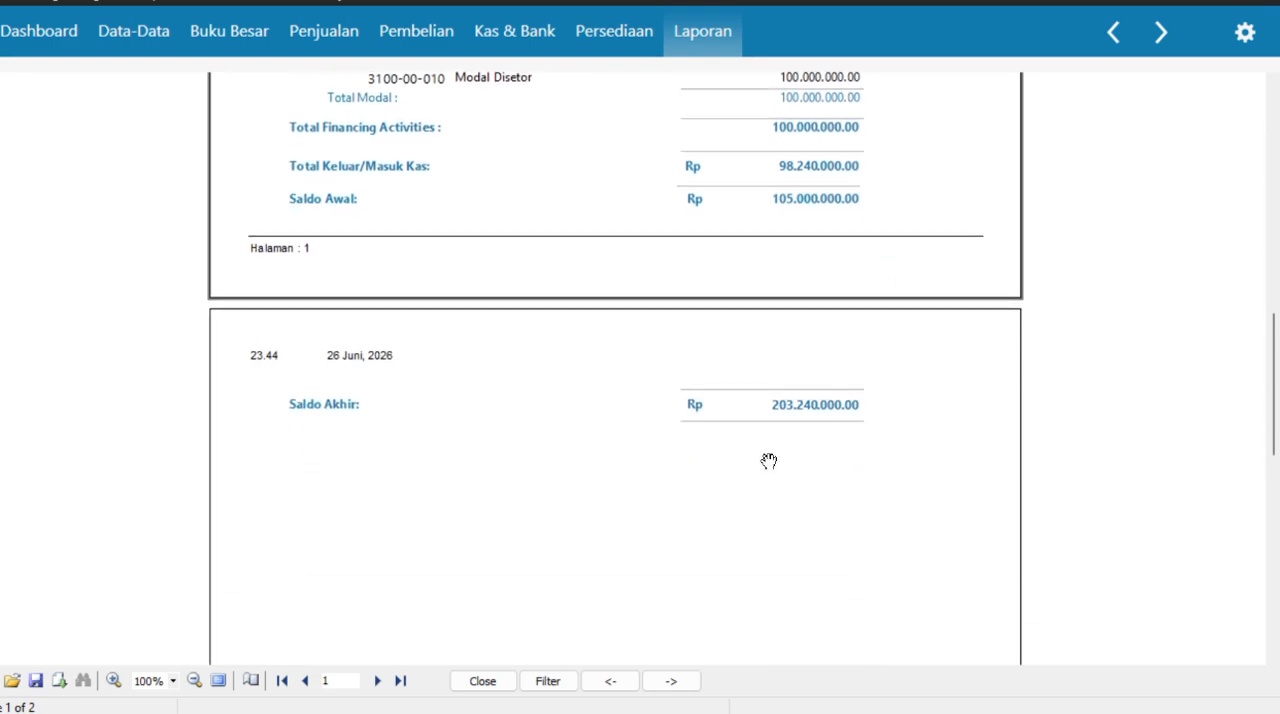
click(1111, 50)
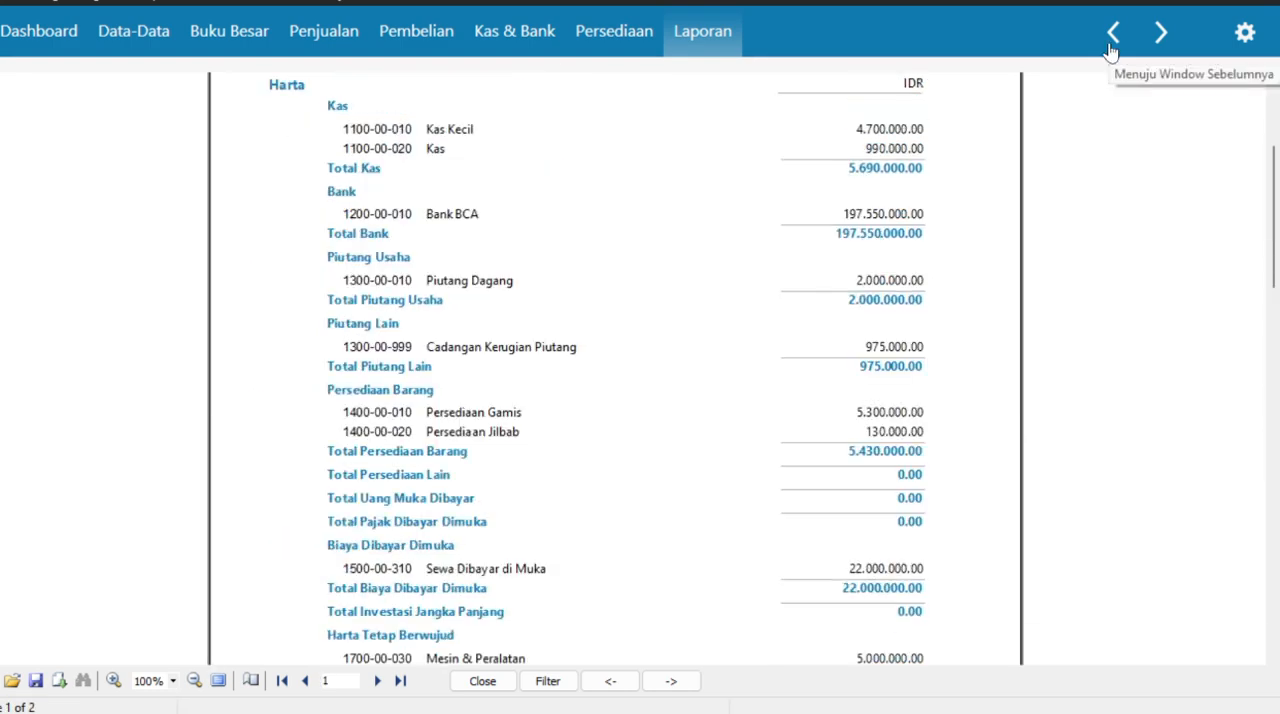
click(1111, 50)
click(1111, 50)
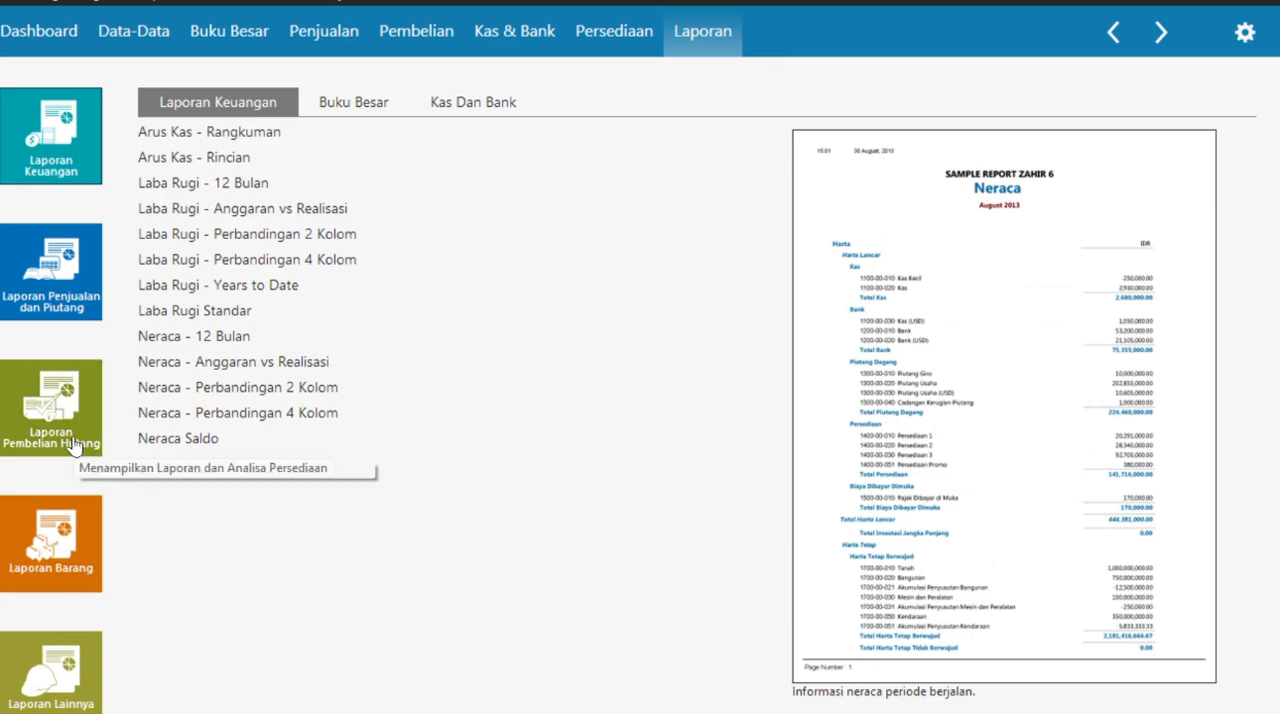
- Generate the Kartu Stok - Umum inventory report for all products from 01/01/2021 to 28/02/2021
click(60, 557)
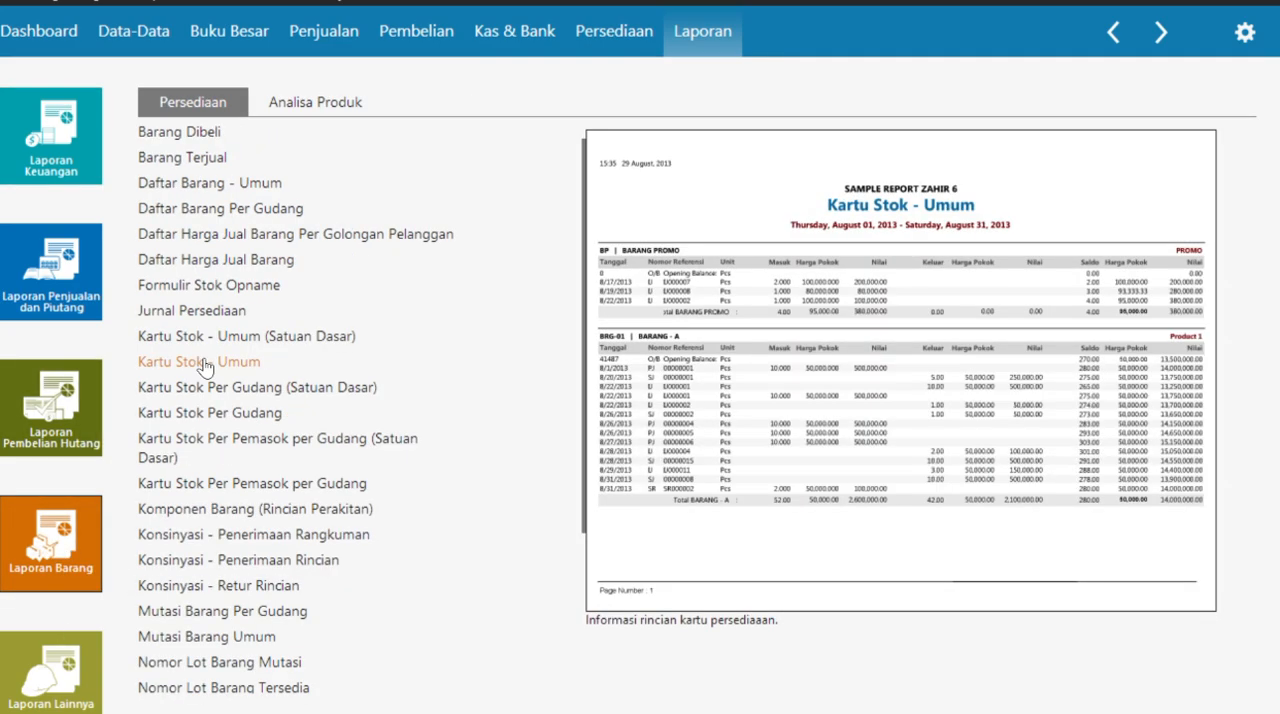
click(203, 363)
click(420, 314)
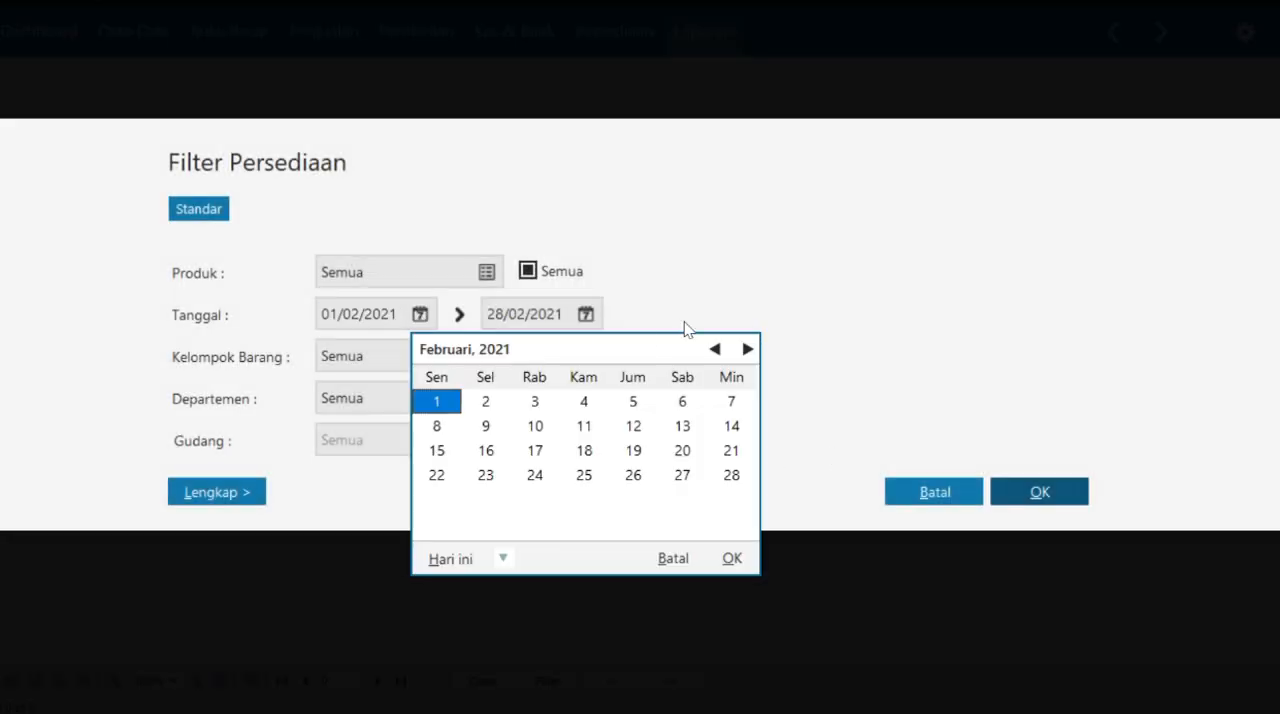
click(715, 349)
click(732, 558)
click(1025, 488)
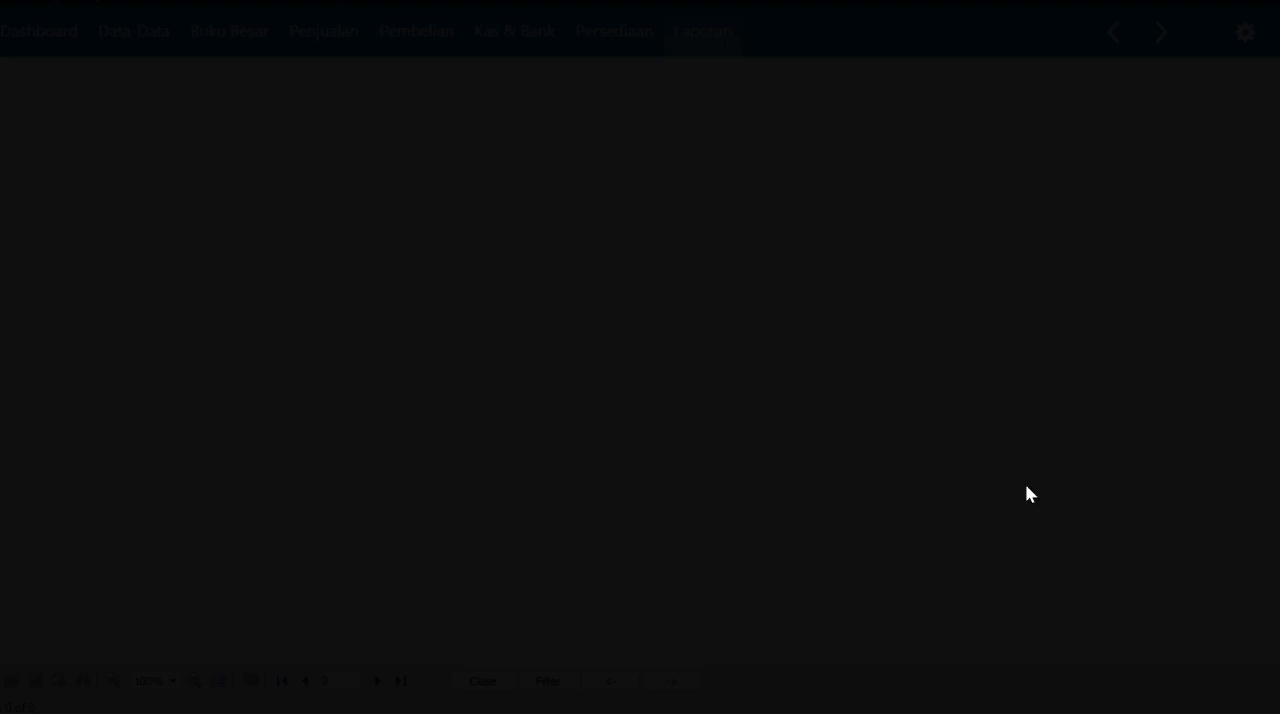
- Review the gamis and jilbab stock movements in the Kartu Stok - Umum report, then go to the Data-Data module
scroll(875, 443, down, 10)
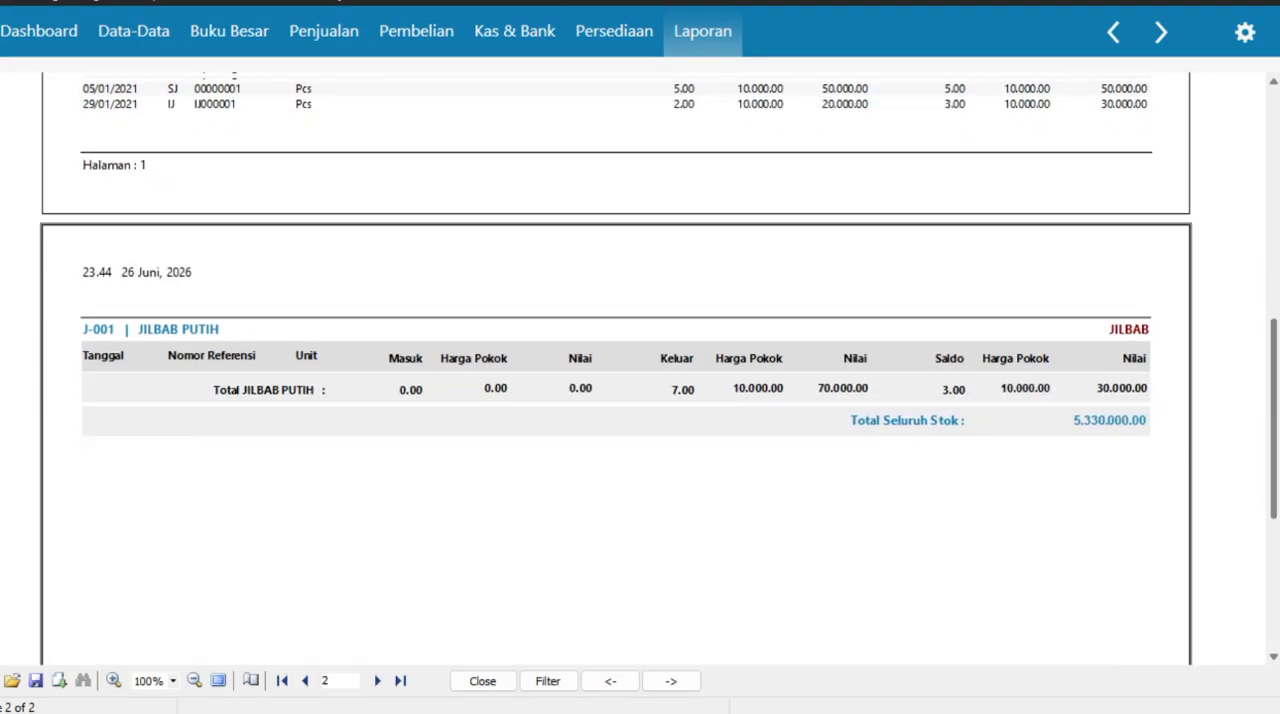
drag(1275, 400, 1275, 130)
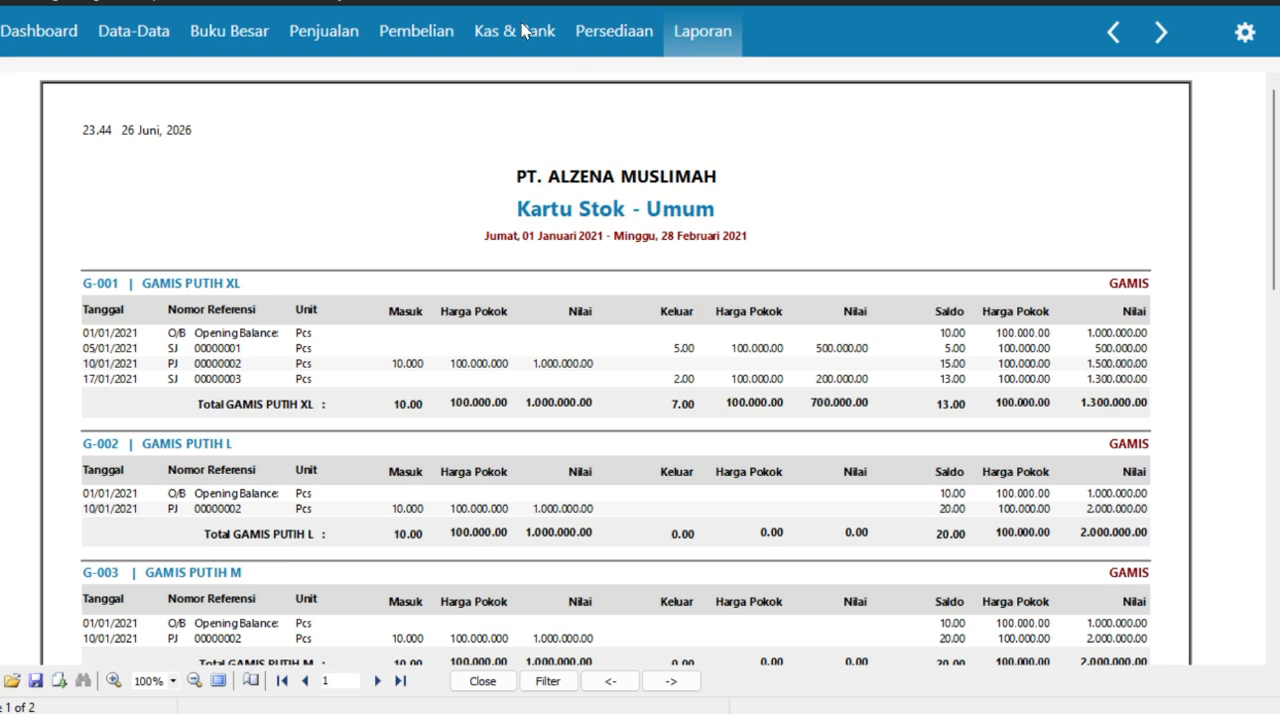
click(165, 42)
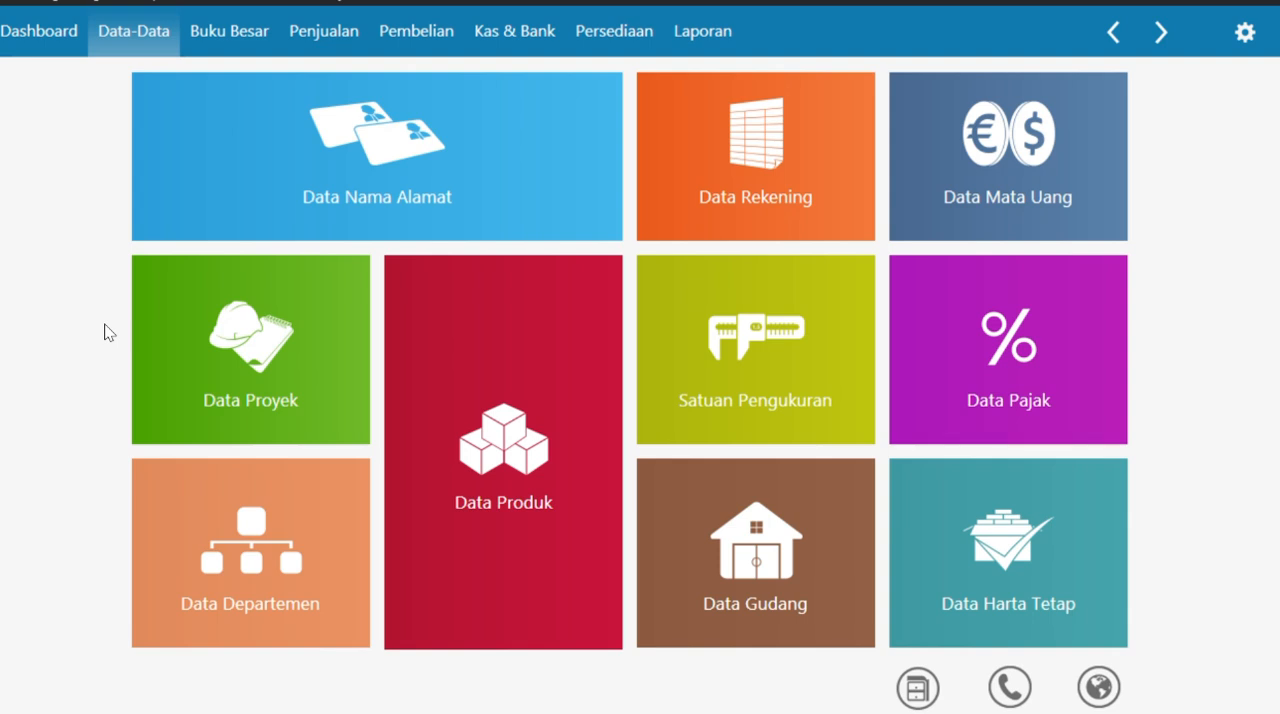
mouse_move(568, 226)
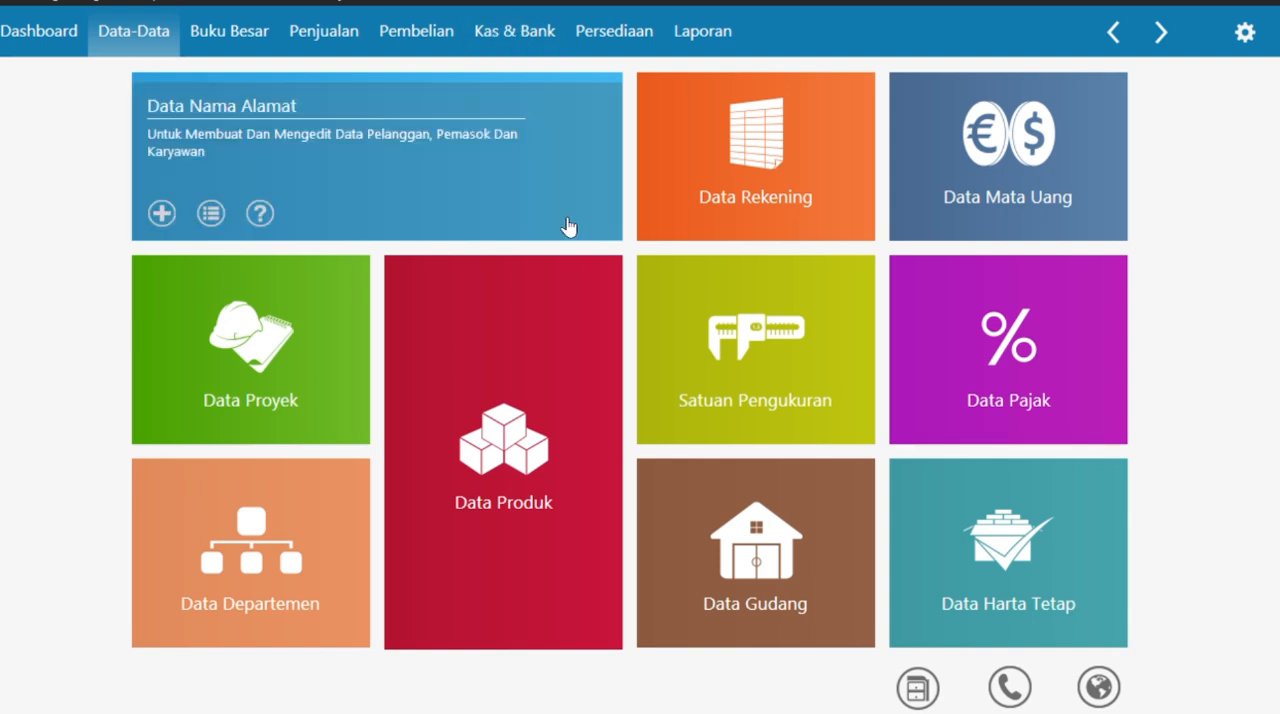
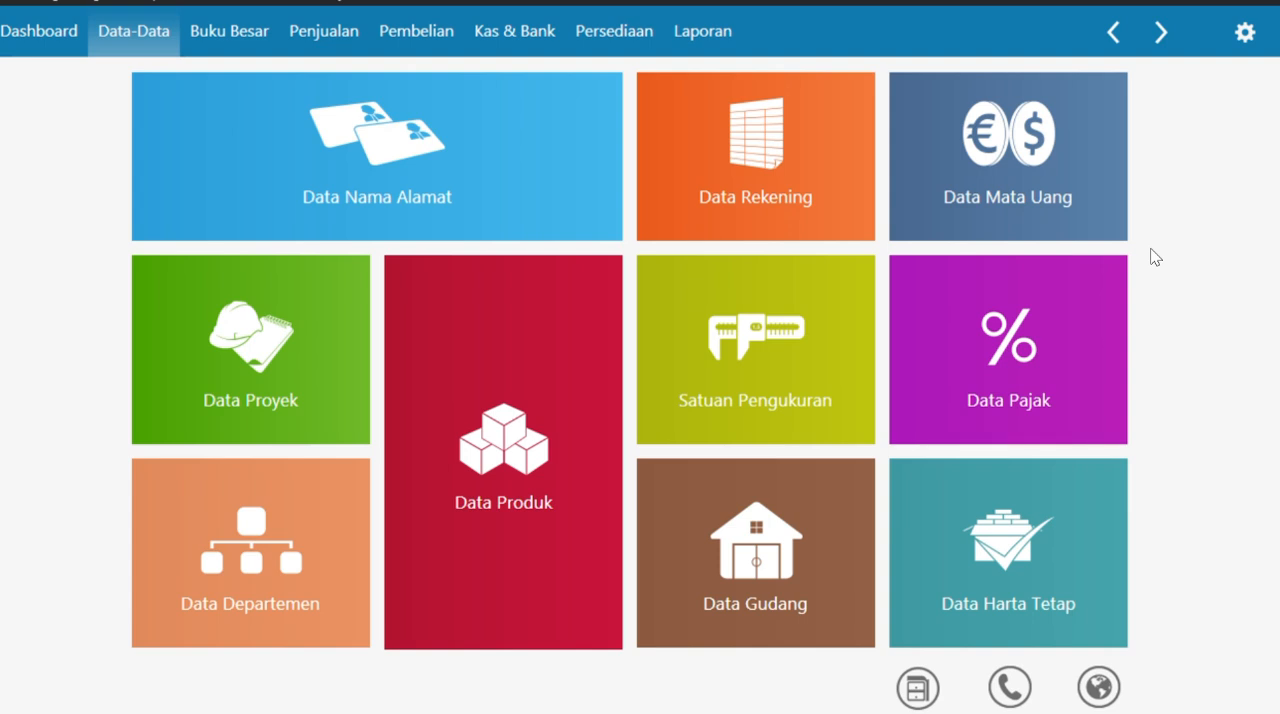
- Start a new Penyesuaian Persediaan entry dated 29/01/2021 with the description "Penyesuaian Barang Rusak"
click(580, 30)
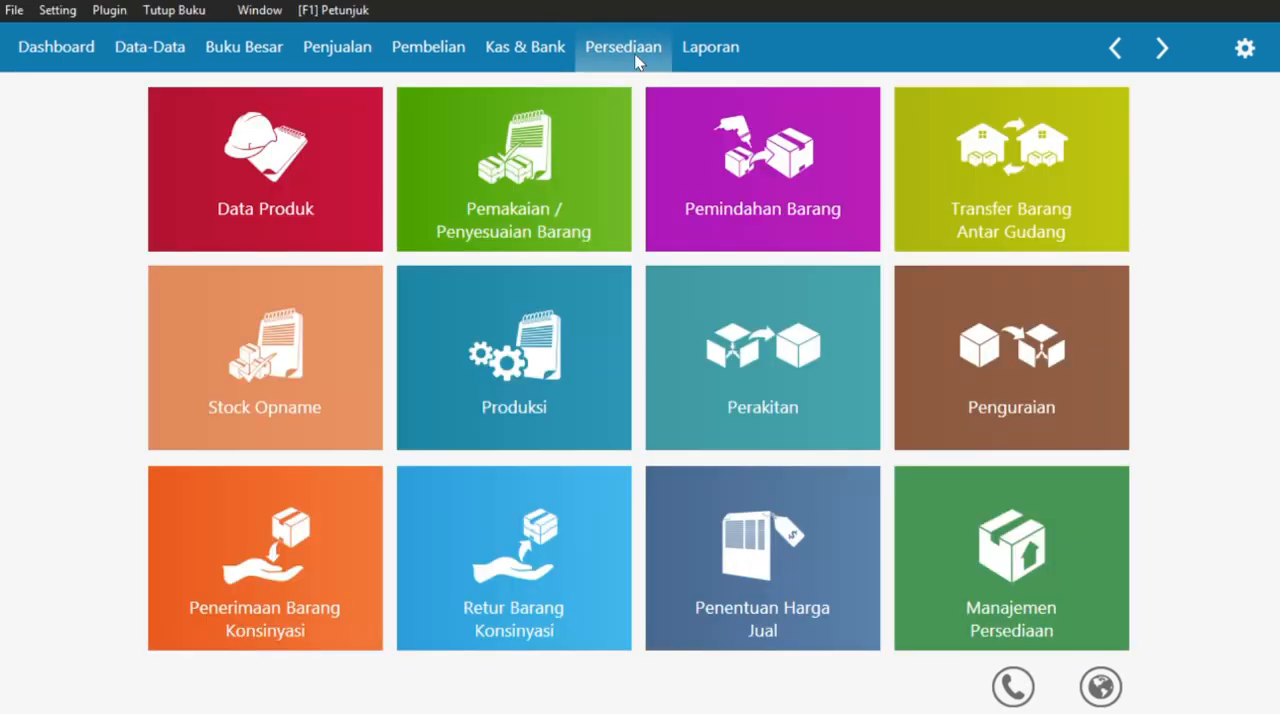
mouse_move(466, 195)
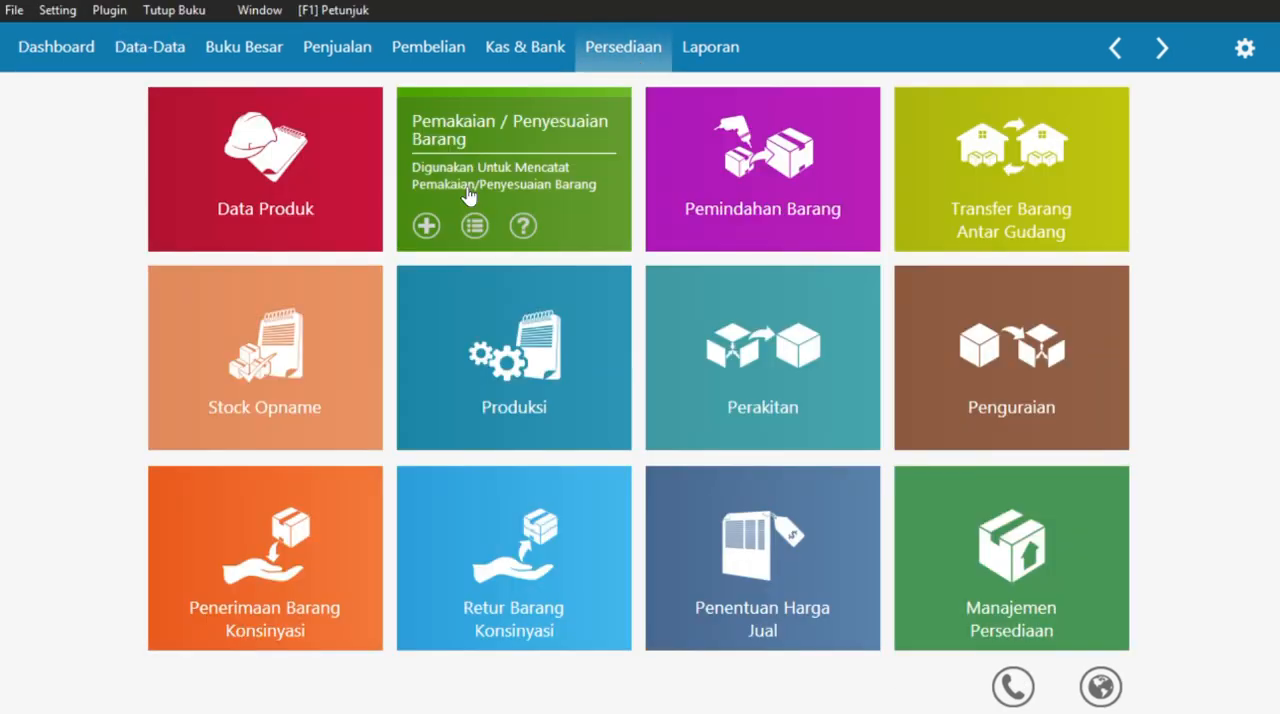
click(545, 178)
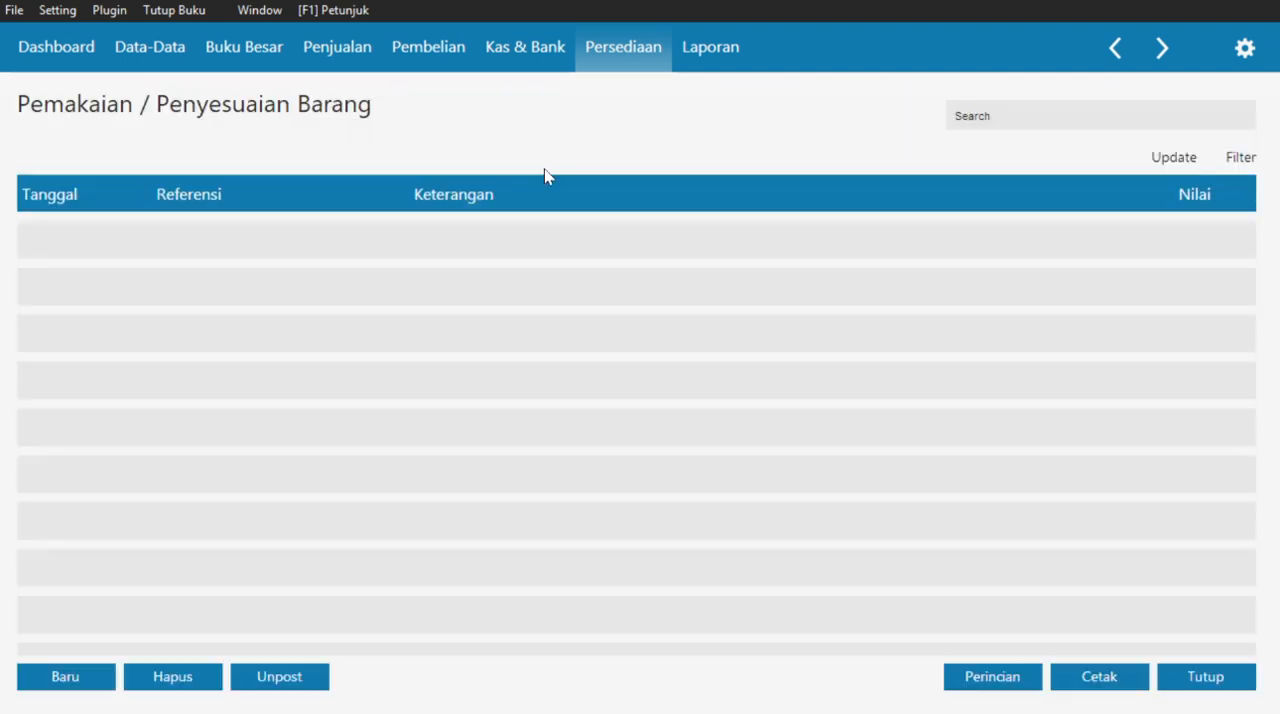
click(80, 677)
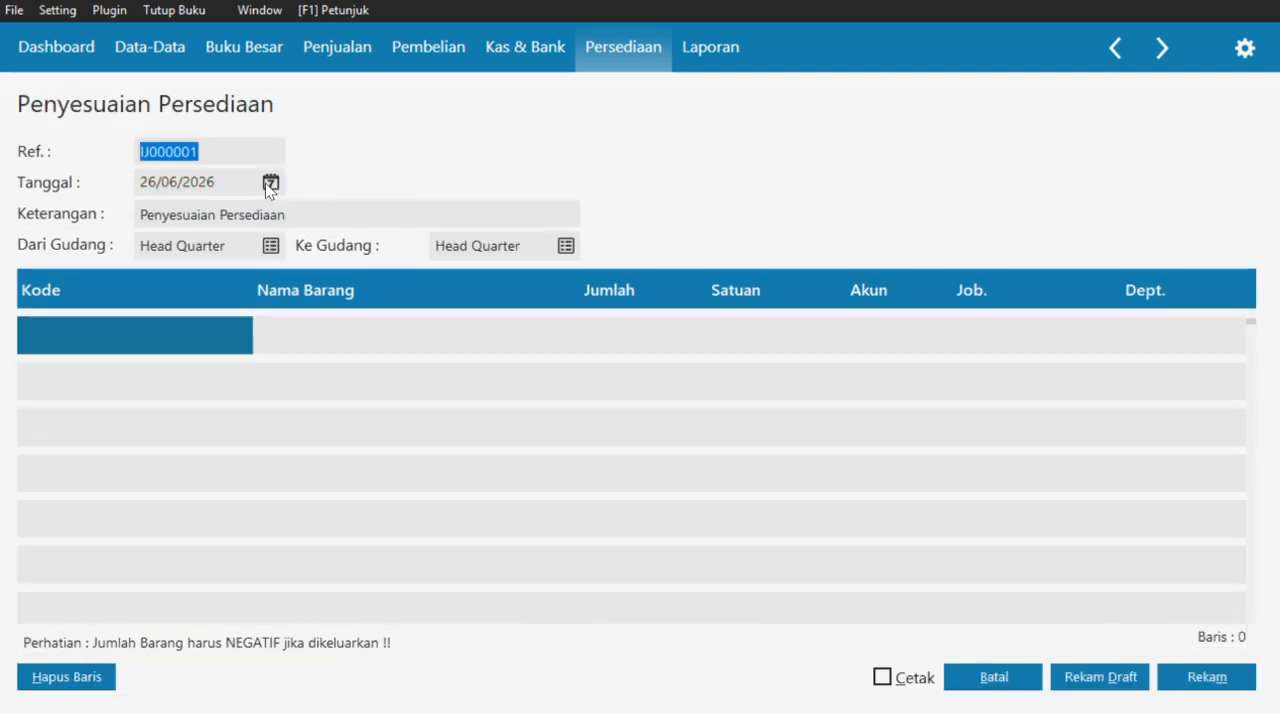
click(271, 182)
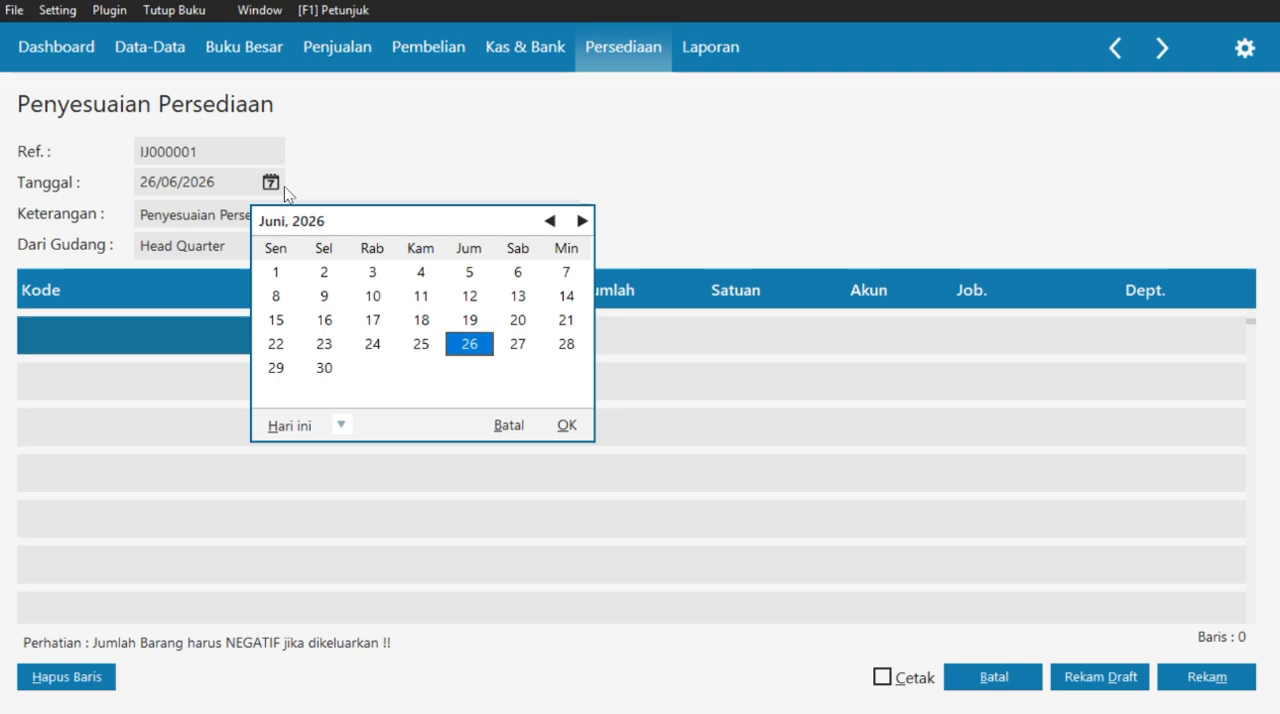
click(506, 420)
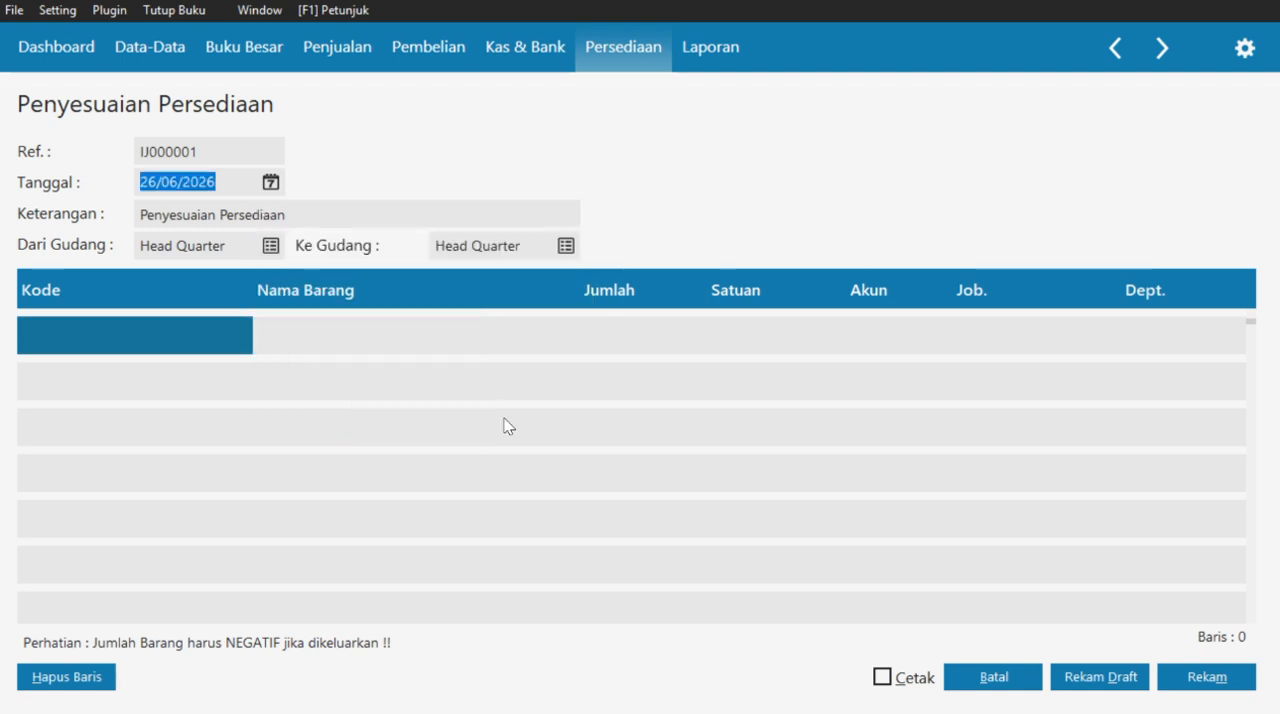
text(29/01/2021)
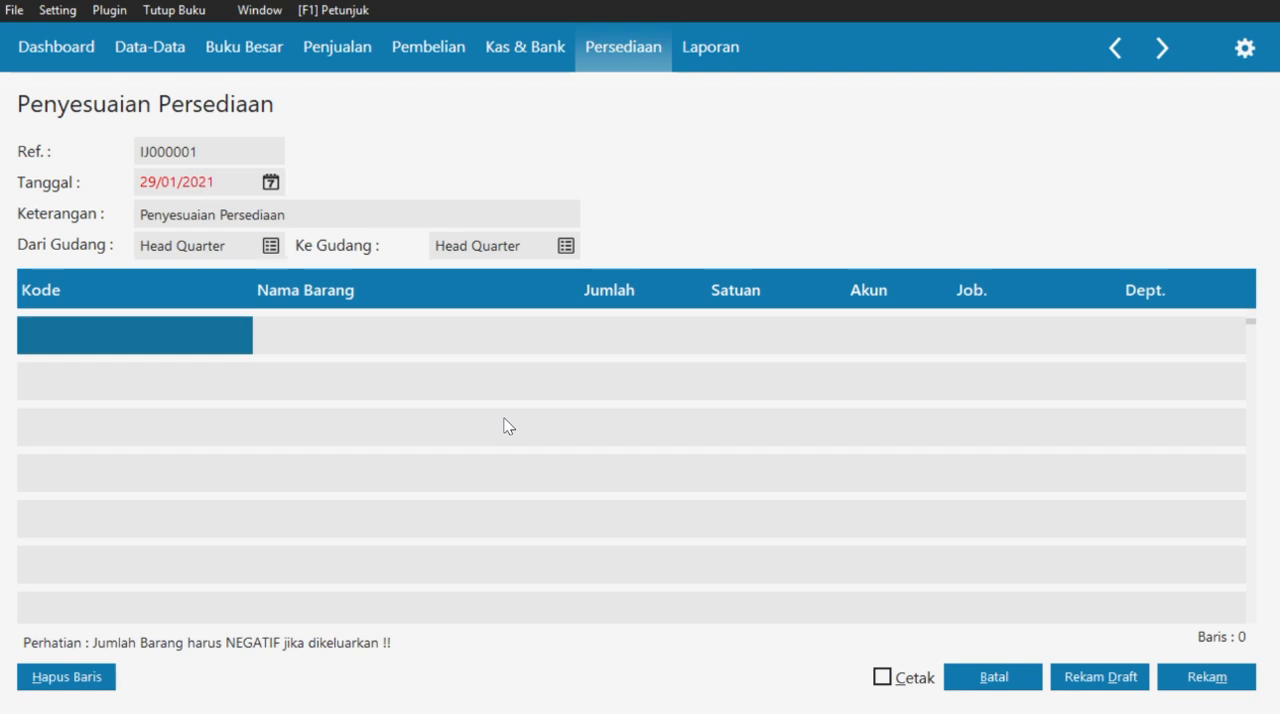
double_click(310, 222)
key(BackSpace)
text(Baran)
- Add item J-001 JILBAB PUTIH to the adjustment with a quantity of -2 Pcs
click(130, 341)
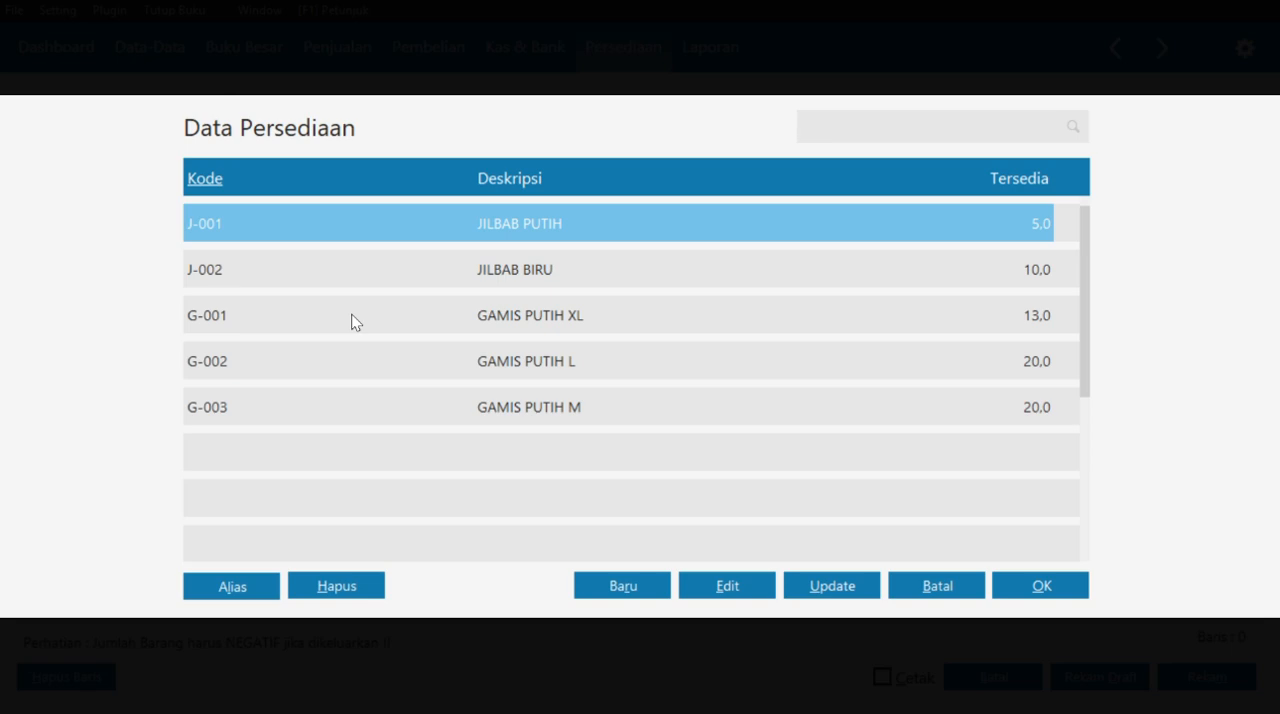
click(1040, 586)
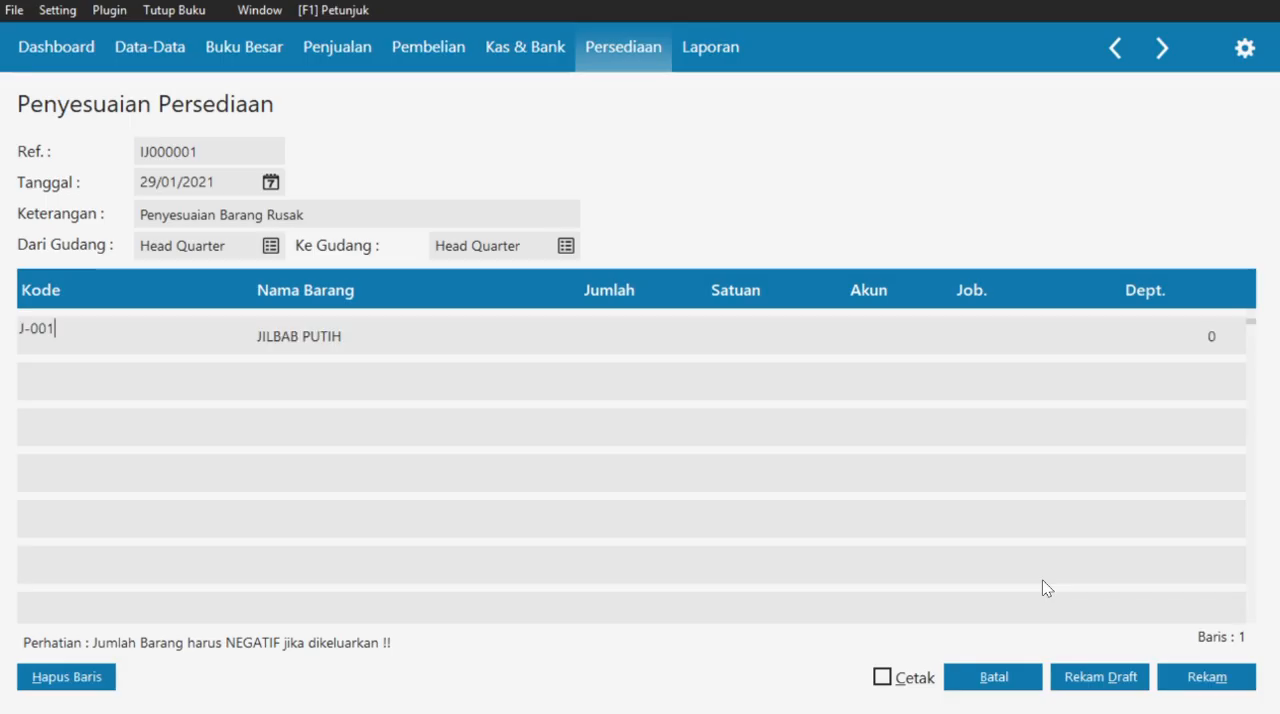
click(605, 347)
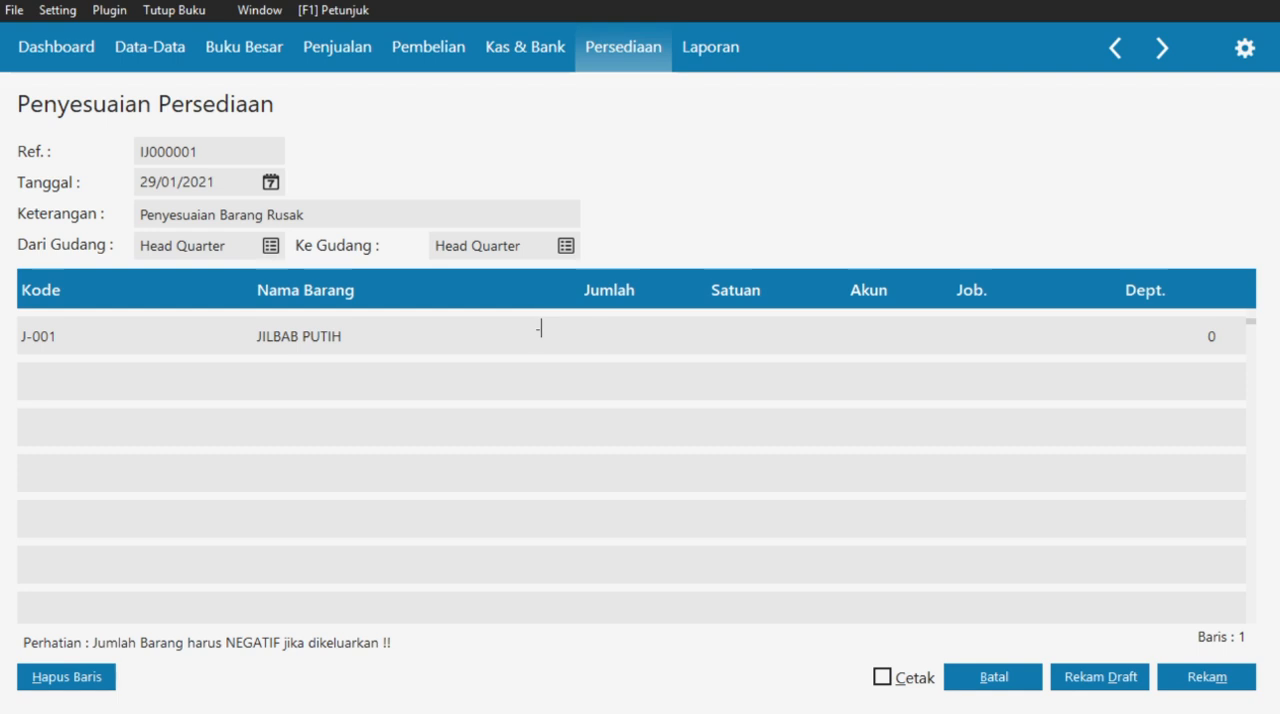
click(734, 348)
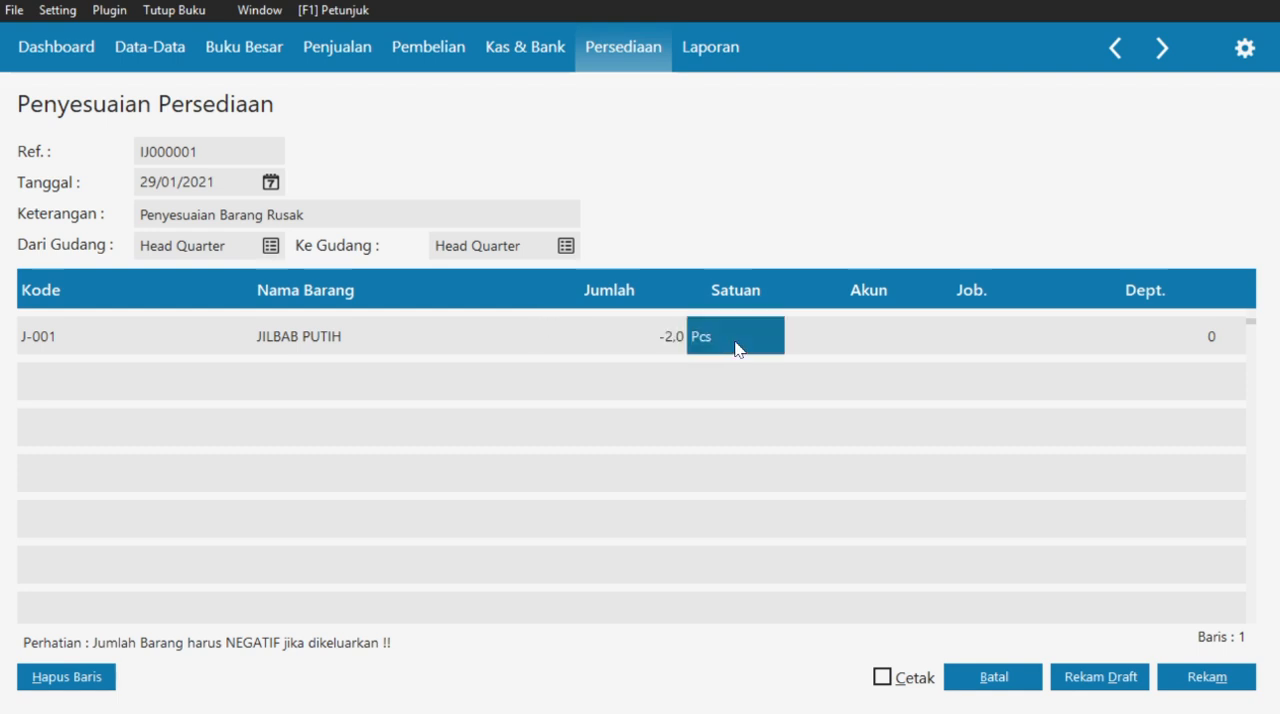
- Assign account 51000-0040 Penyesuaian Persediaan to the JILBAB PUTIH line
double_click(856, 340)
scroll(817, 457, down, 5)
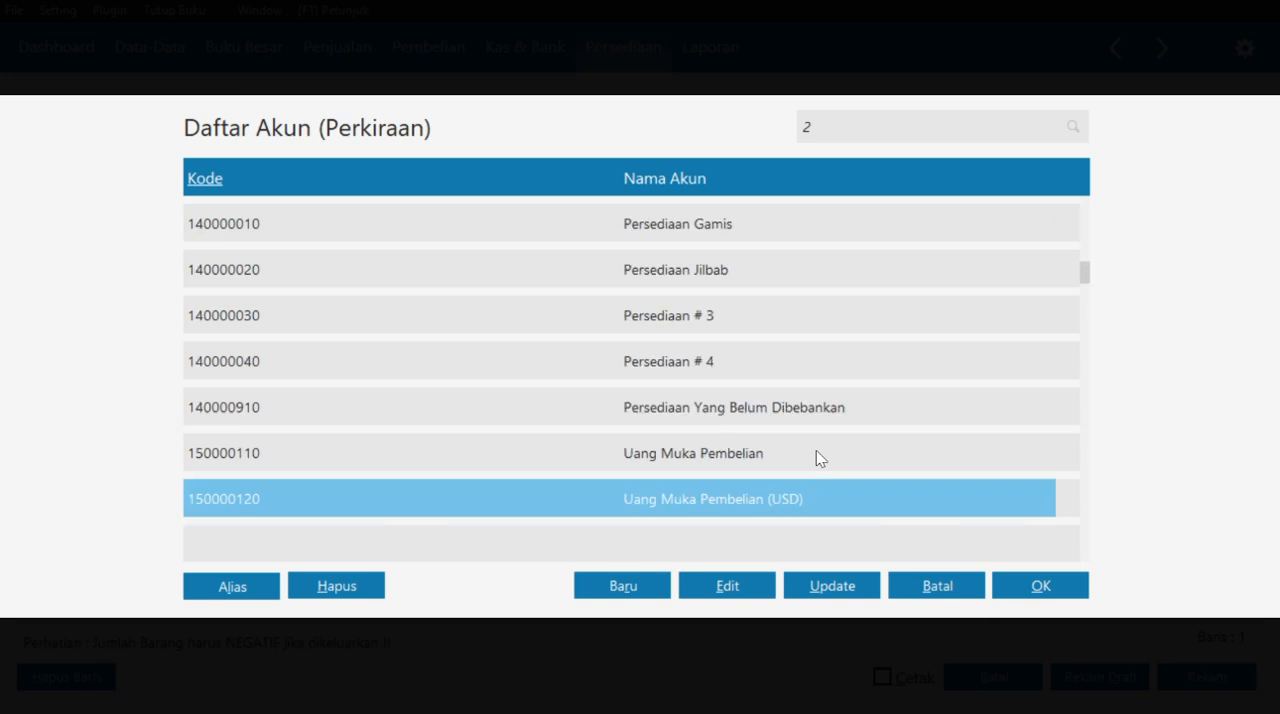
scroll(817, 457, down, 1)
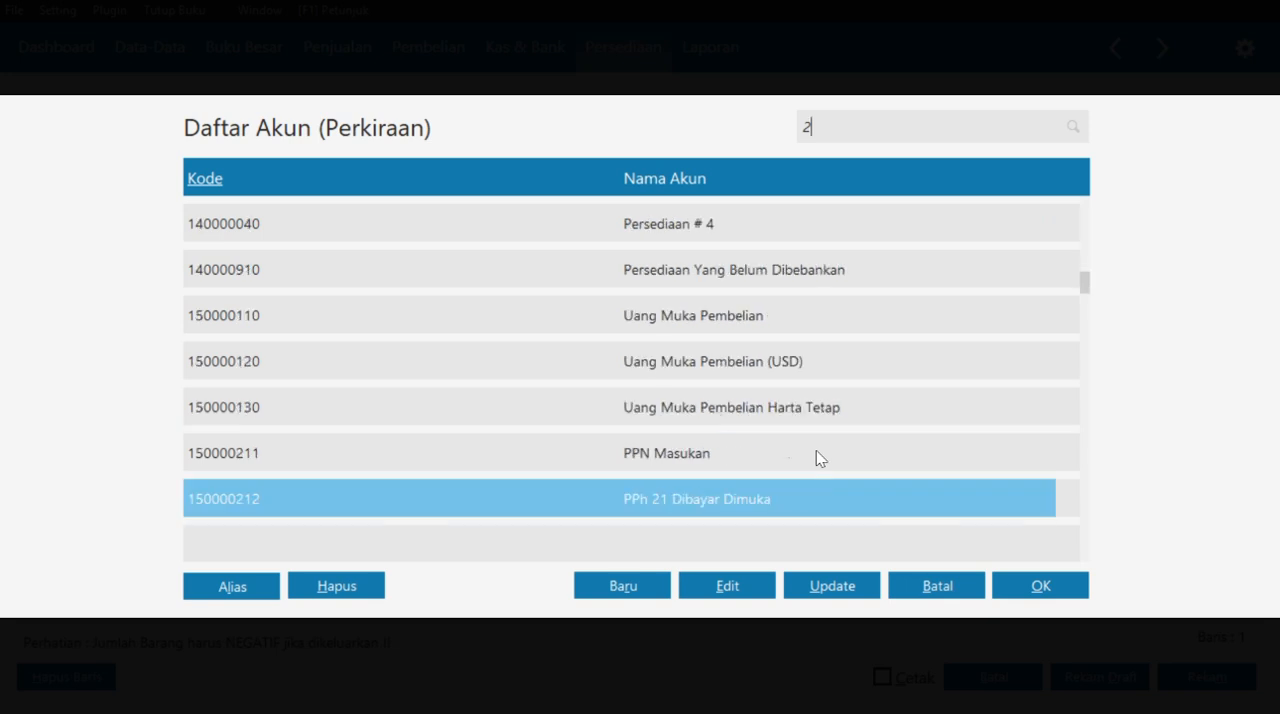
scroll(817, 457, up, 6)
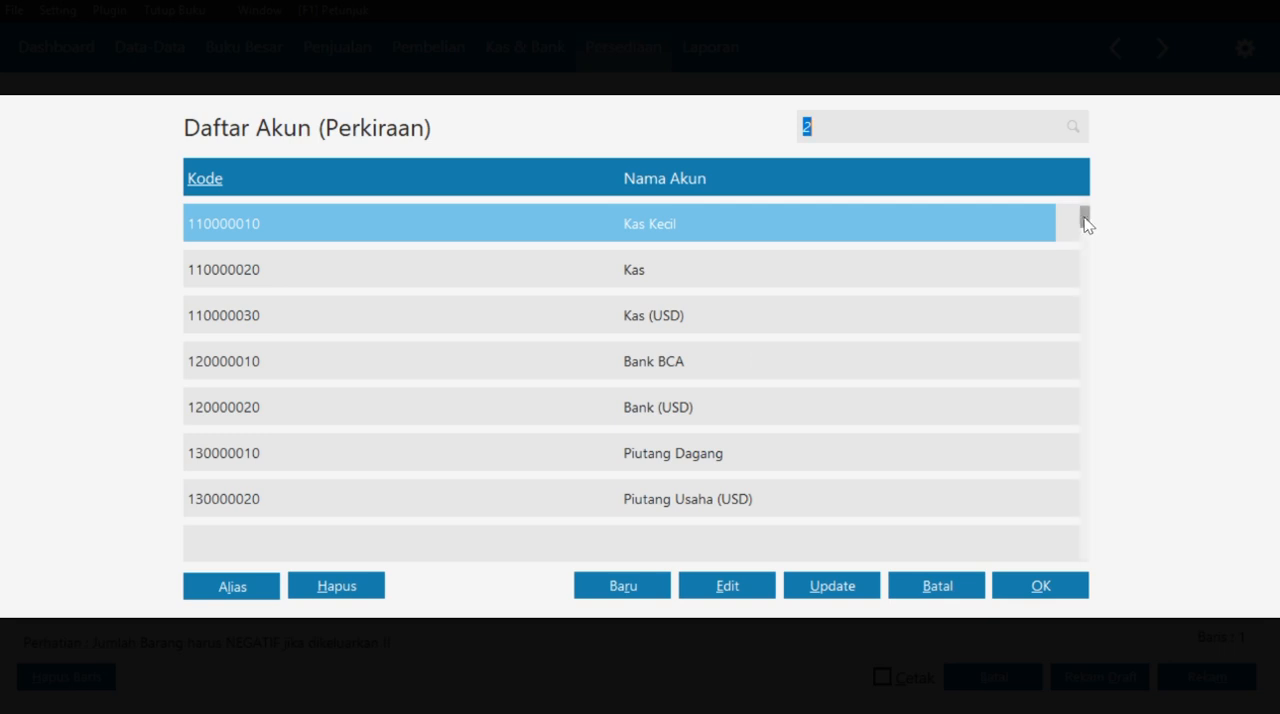
click(1086, 224)
scroll(900, 311, down, 5)
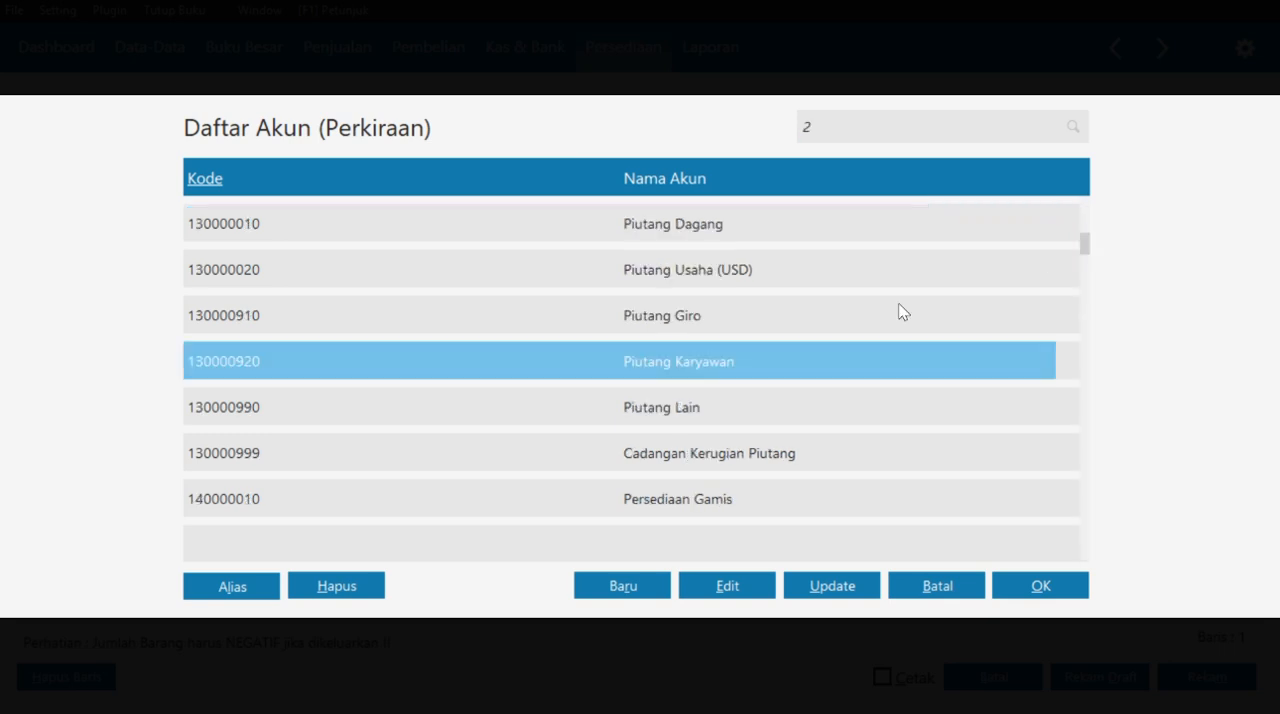
scroll(900, 311, down, 6)
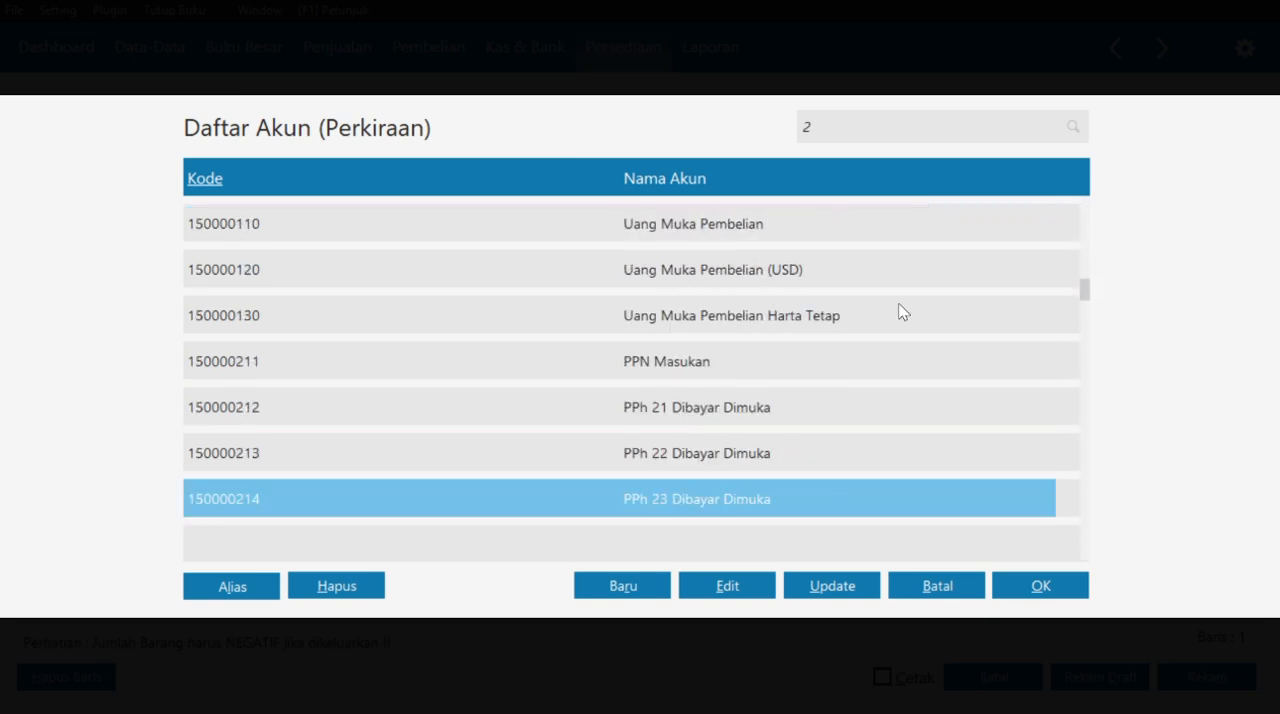
scroll(903, 313, down, 8)
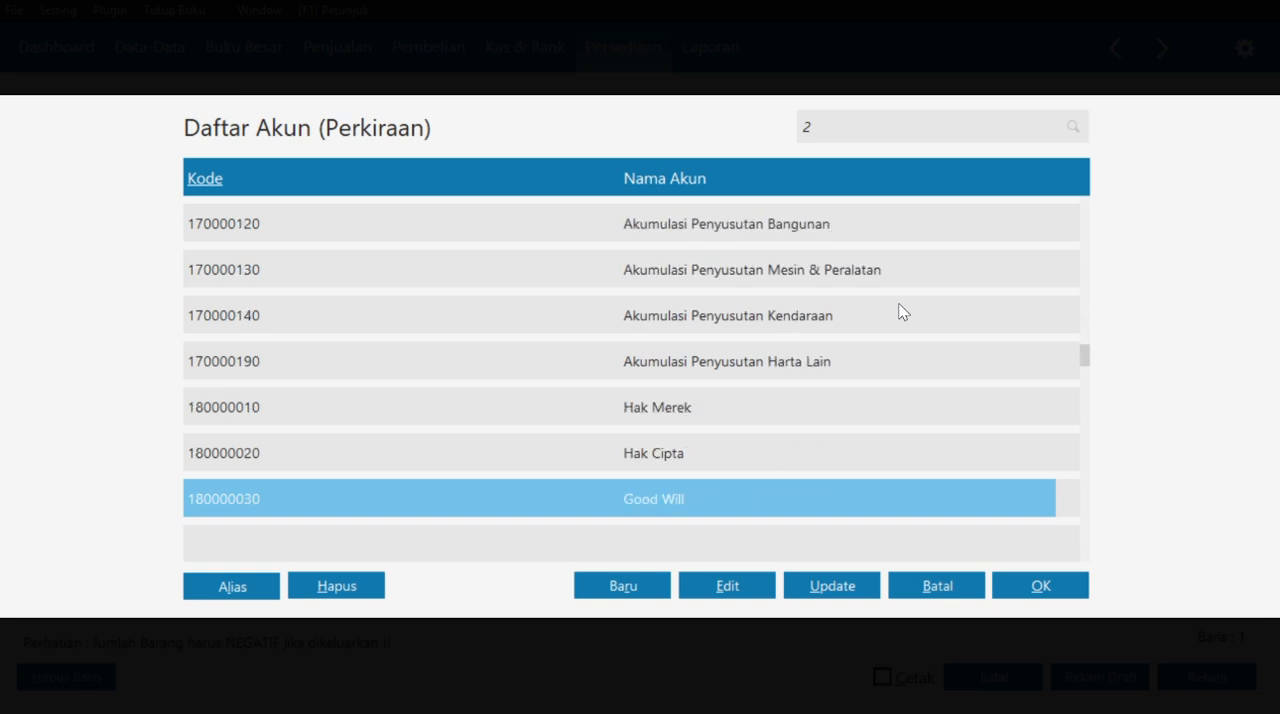
scroll(903, 312, down, 10)
scroll(903, 313, up, 7)
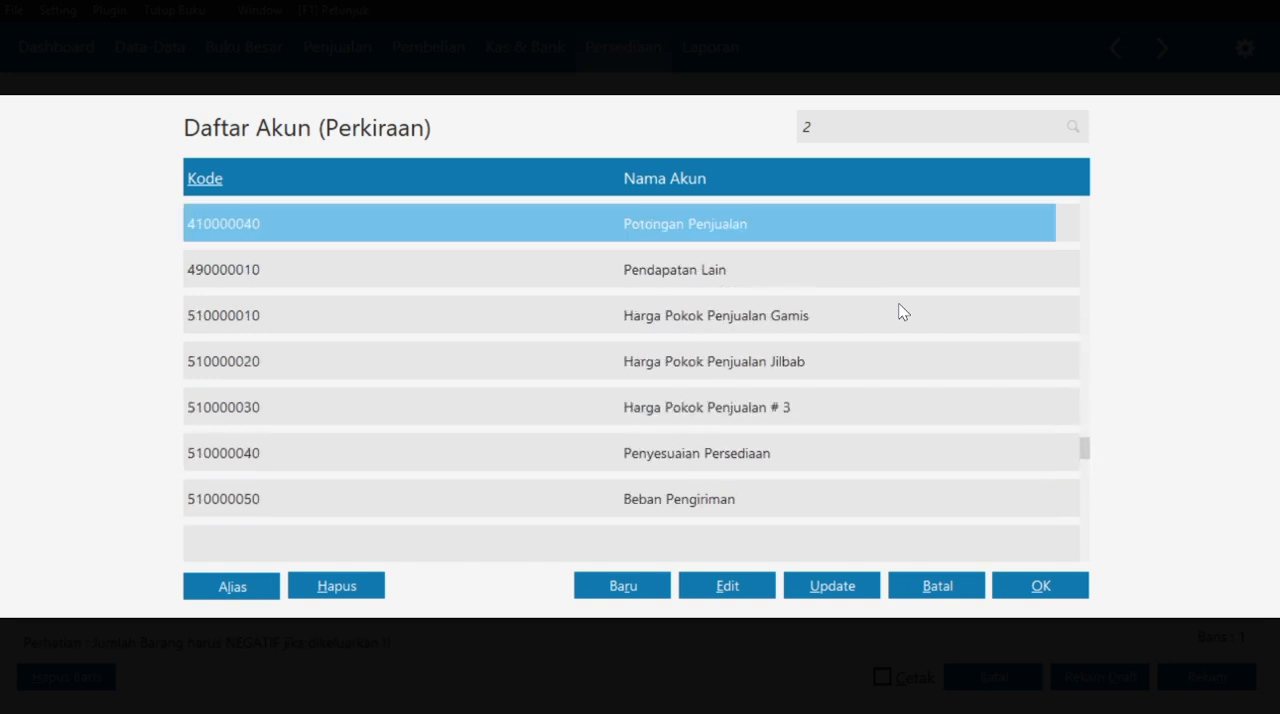
scroll(903, 315, down, 4)
click(1037, 586)
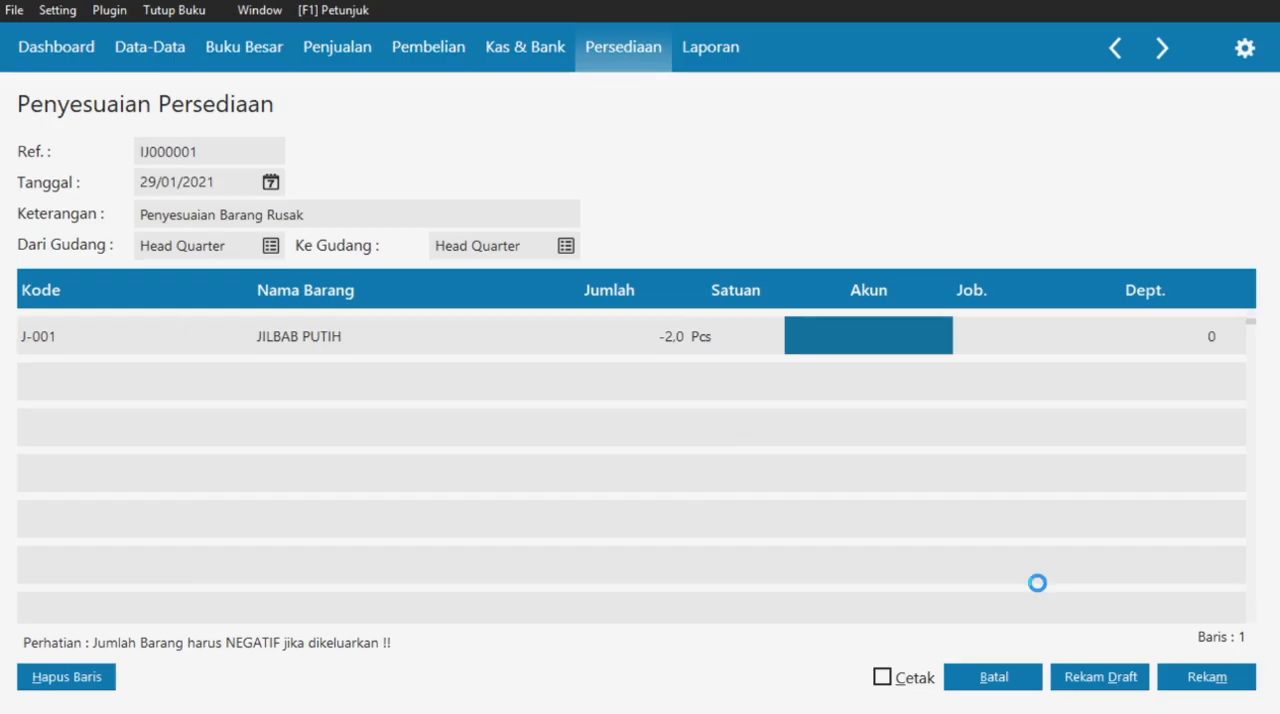
- Record the damaged-goods adjustment, then close the blank form and the adjustment list
click(1020, 336)
key(Down)
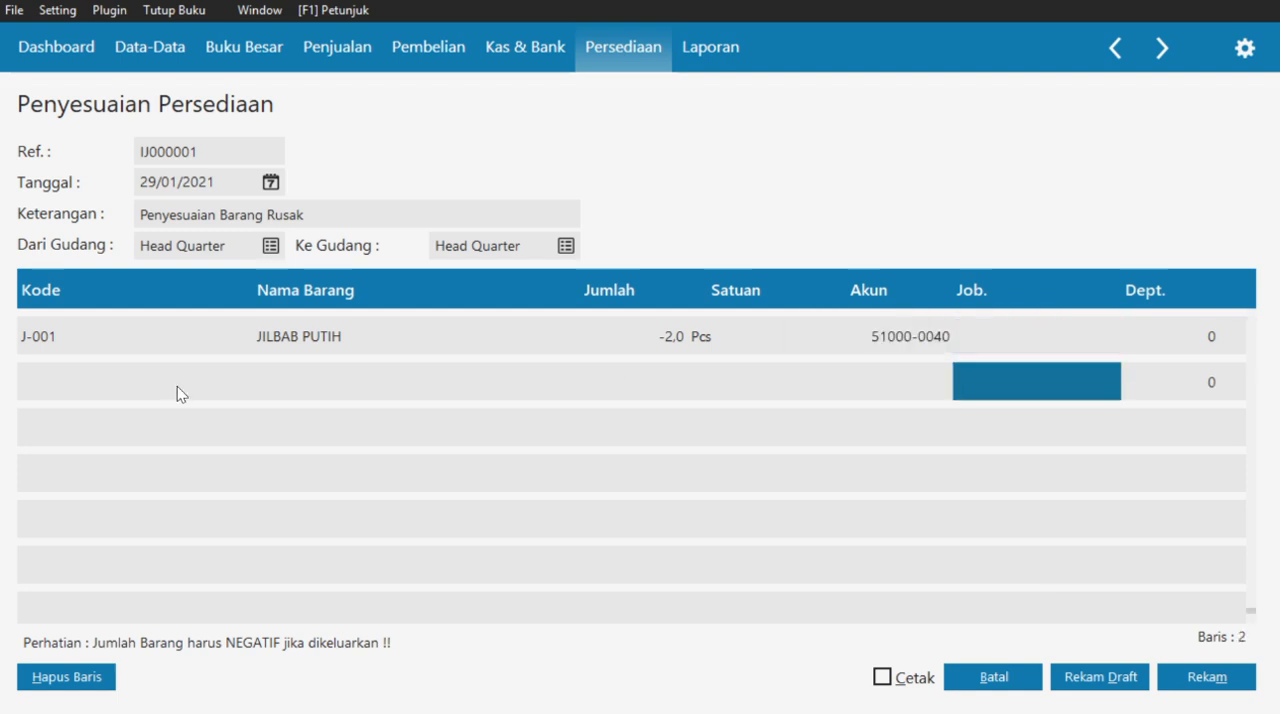
key(Left)
key(Left)
key(Left)
key(Left)
key(Left)
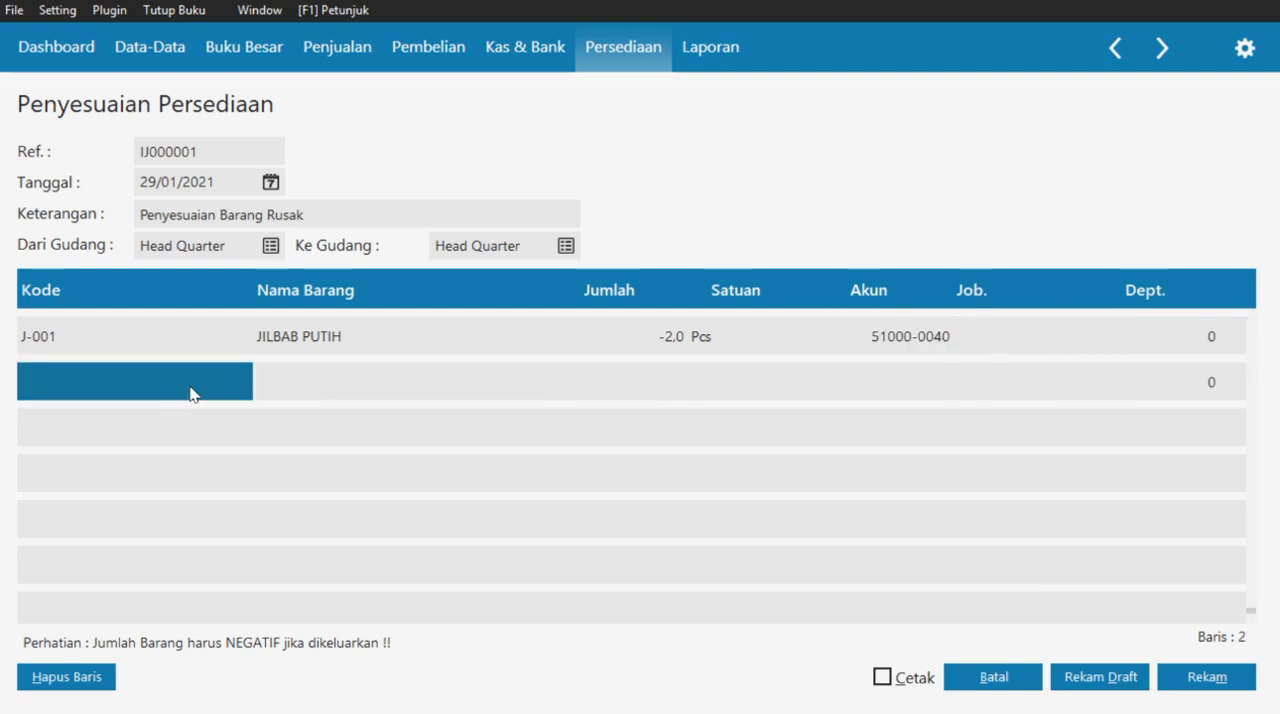
click(957, 384)
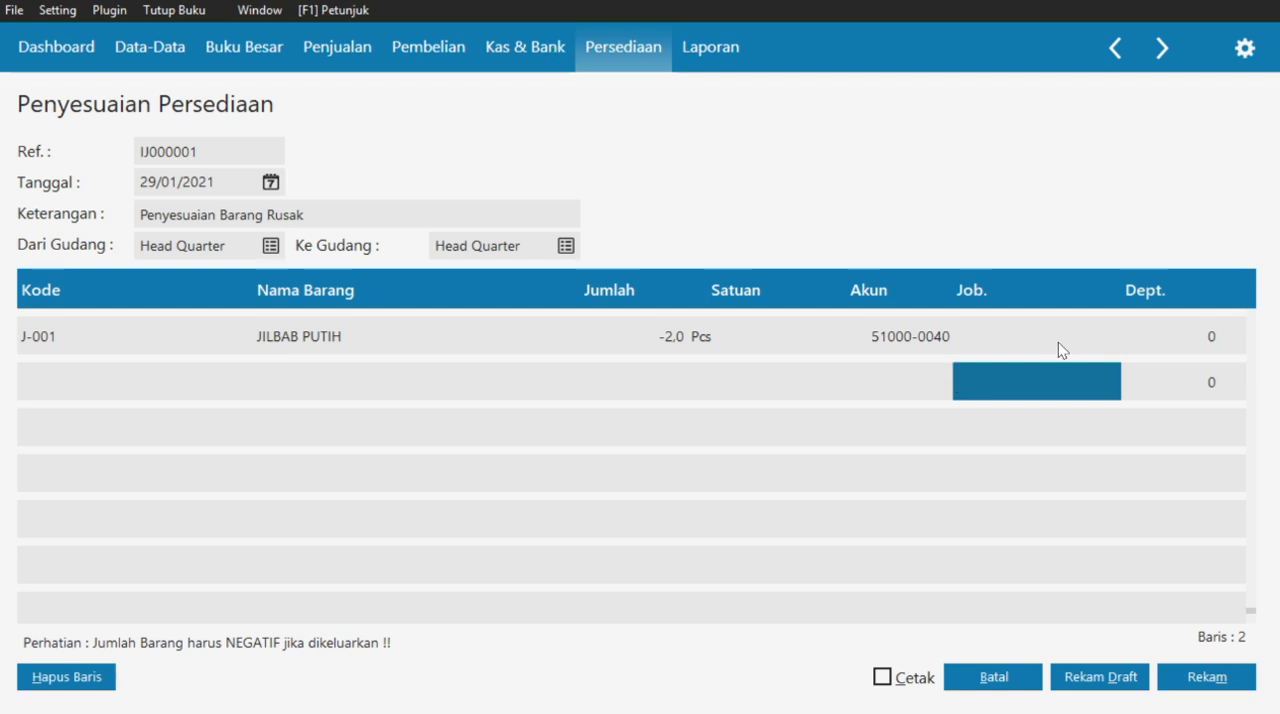
click(1212, 684)
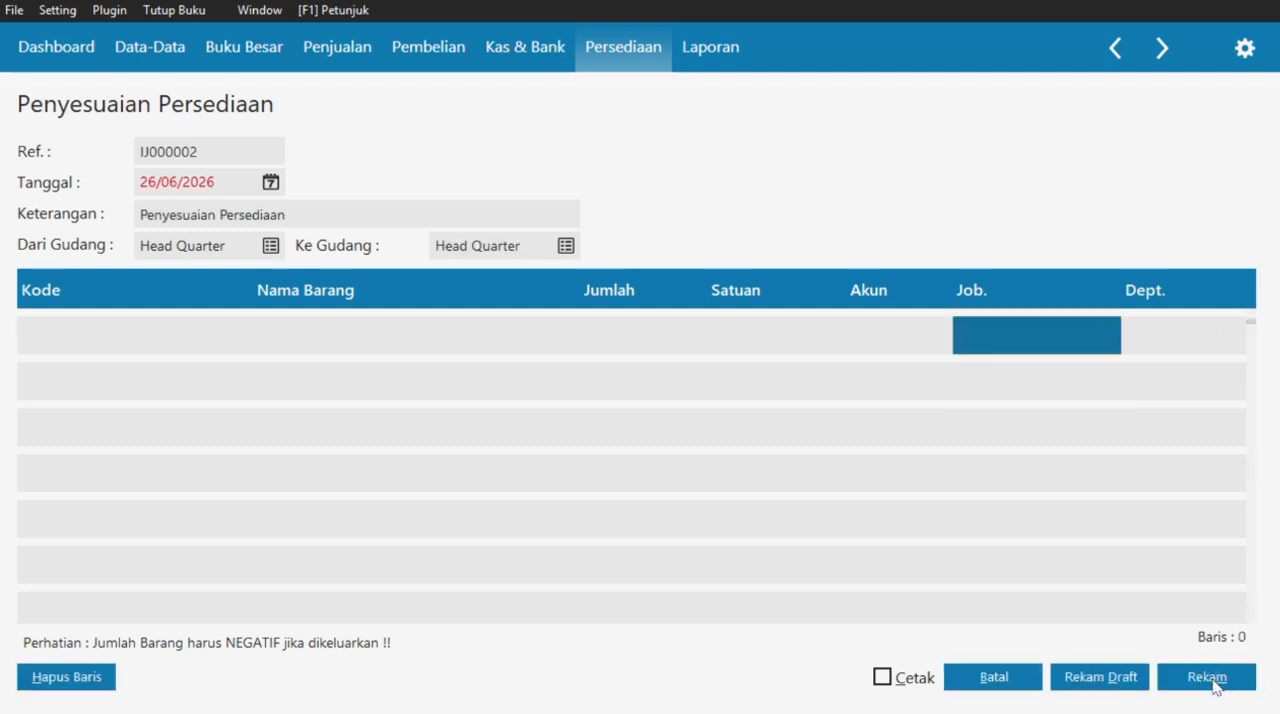
click(984, 676)
click(1188, 679)
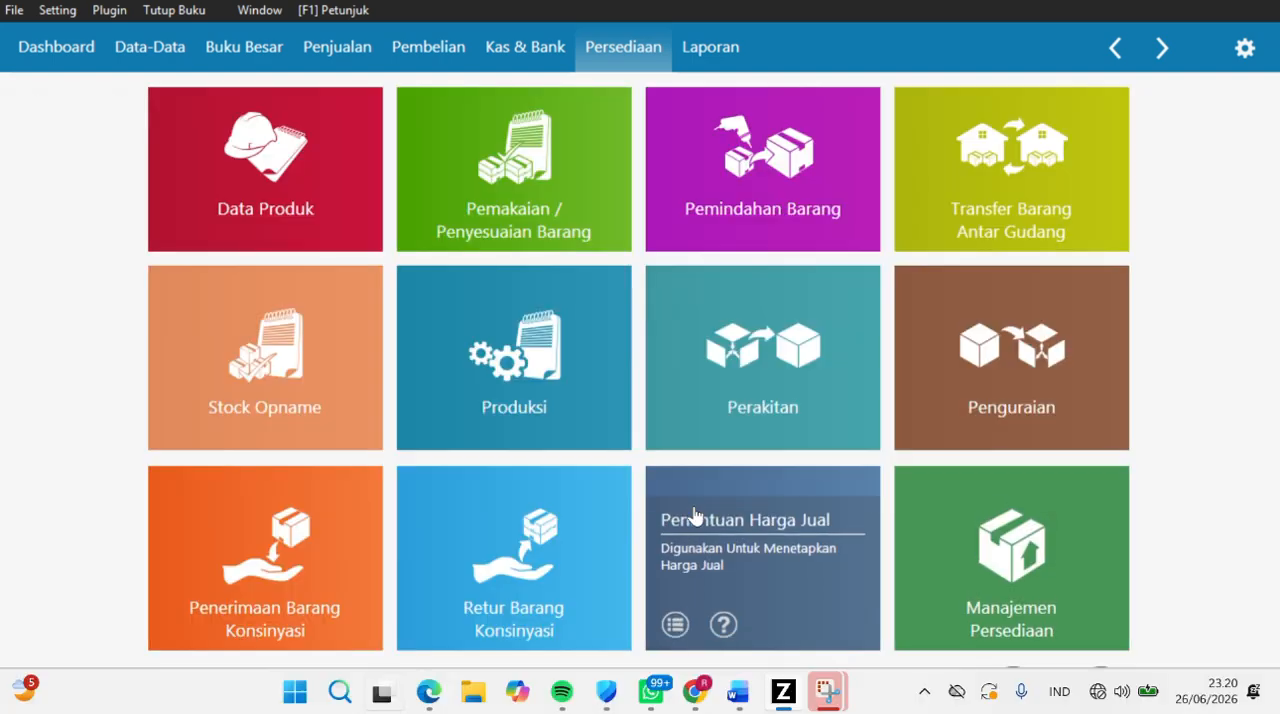
- Switch to the case PDF in Edge and read Dokumen Transaksi No. 18 on the monthly rent allocation
key(super+Tab)
click(685, 423)
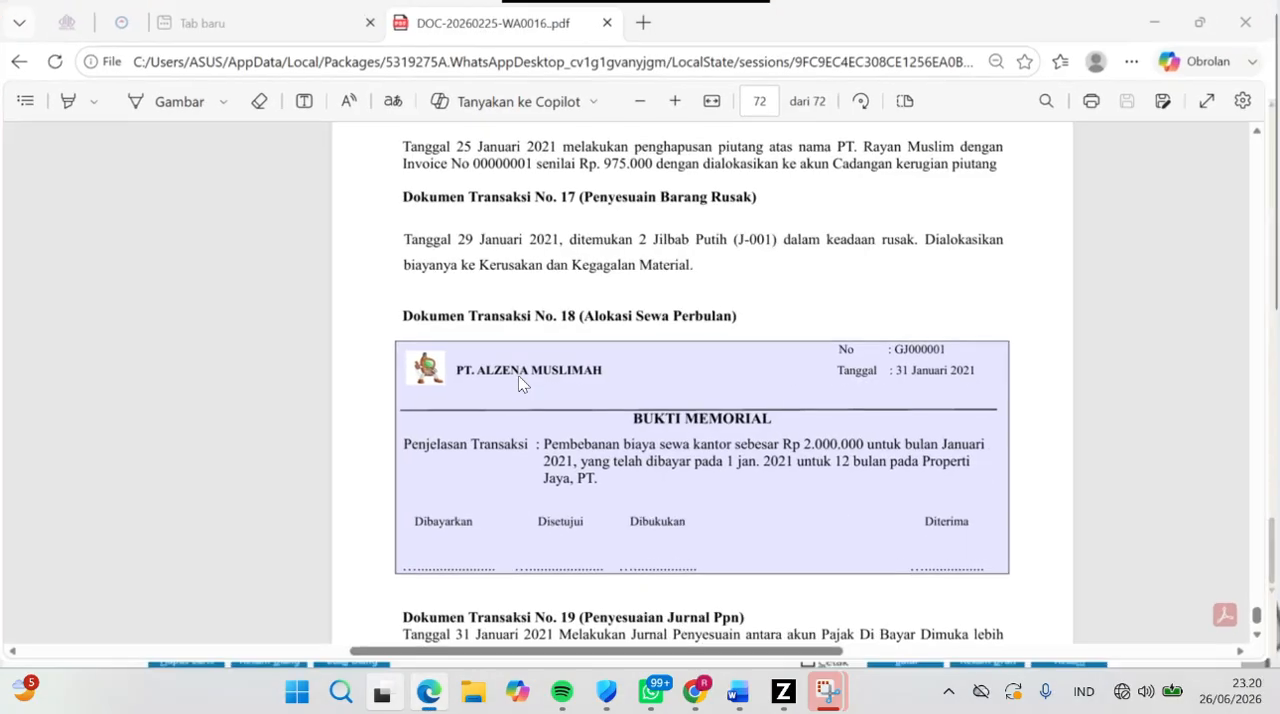
scroll(599, 295, down, 1)
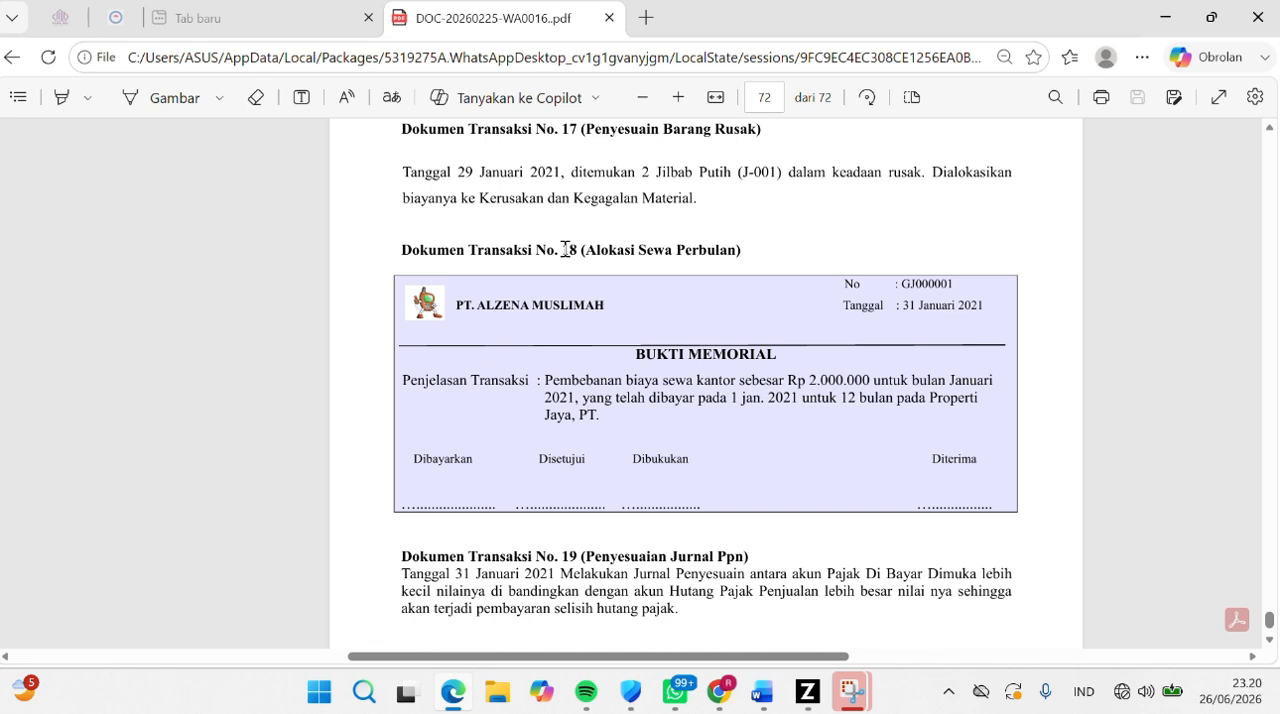
drag(564, 250, 753, 257)
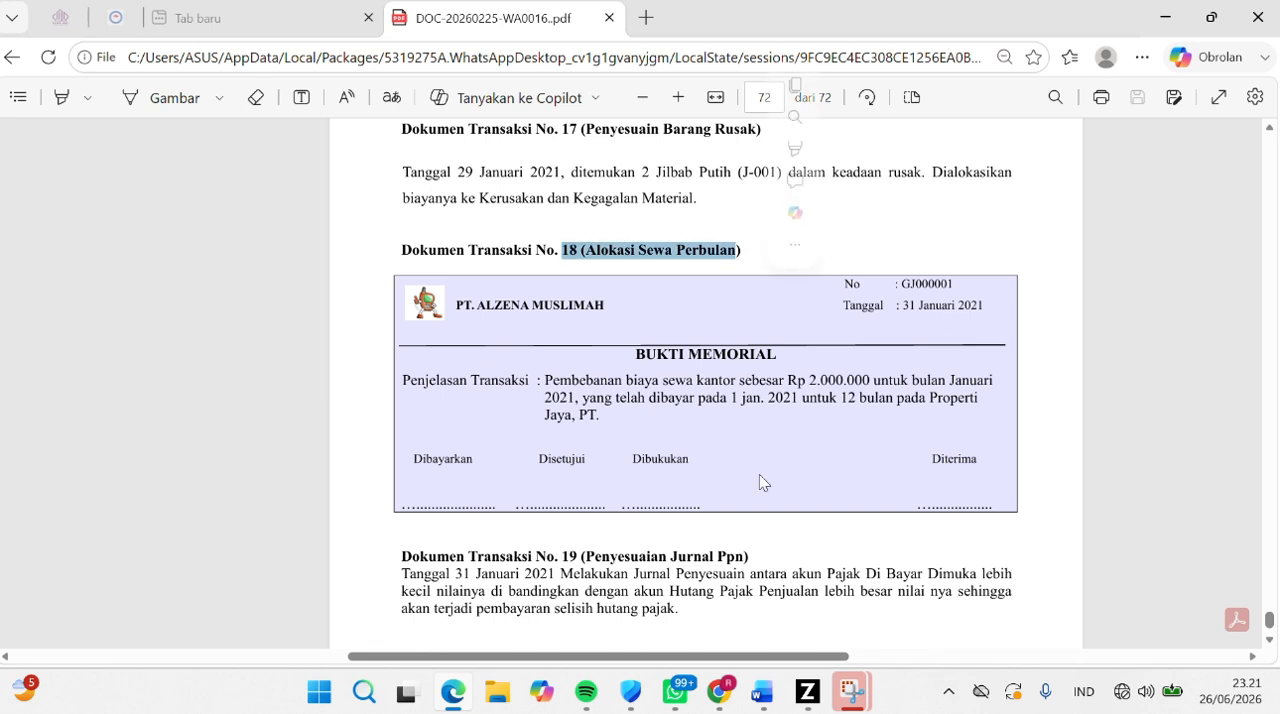
- Switch back to Zahir and start a new Jurnal Umum entry in Buku Besar dated 31/01/2021
click(803, 688)
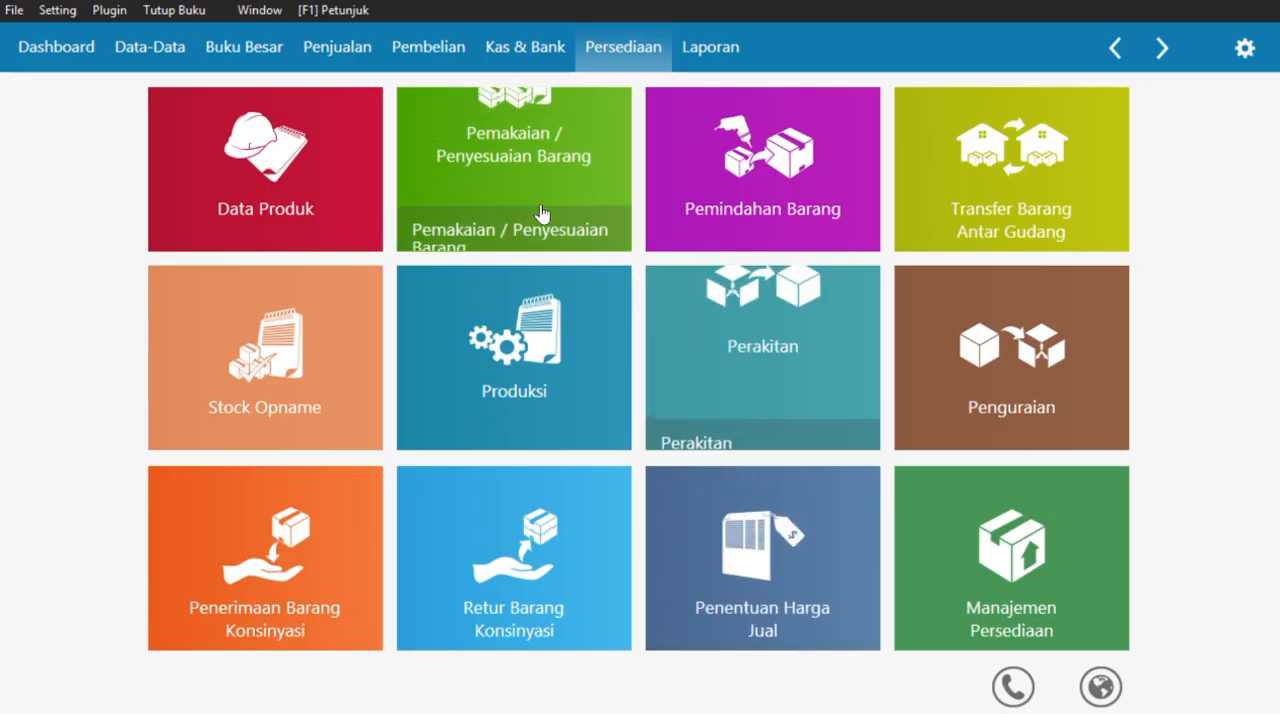
click(150, 47)
click(266, 44)
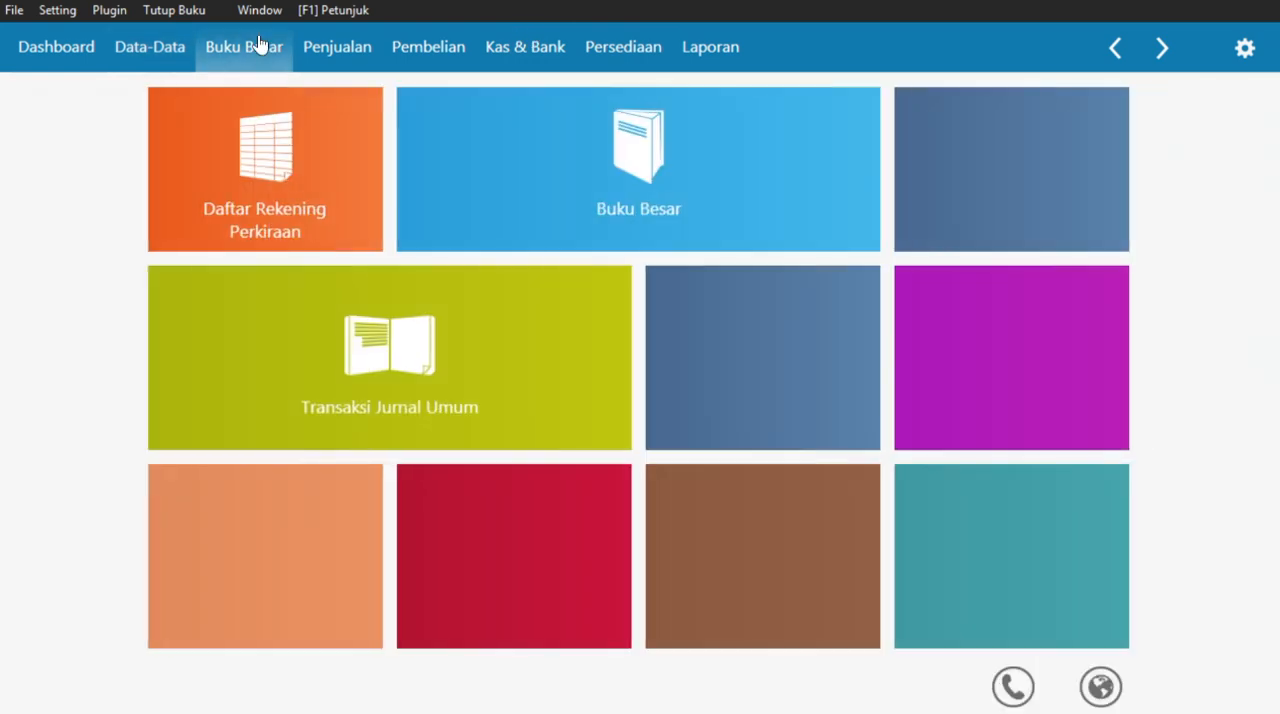
click(393, 345)
click(86, 676)
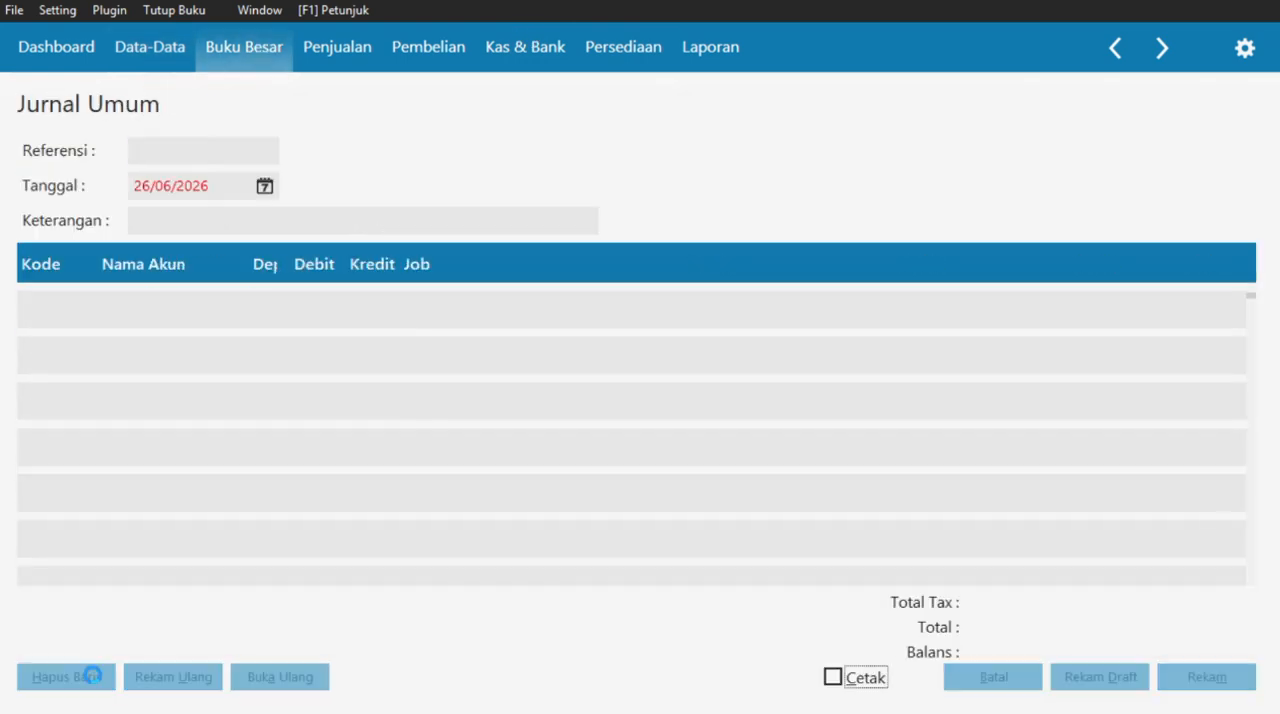
click(265, 186)
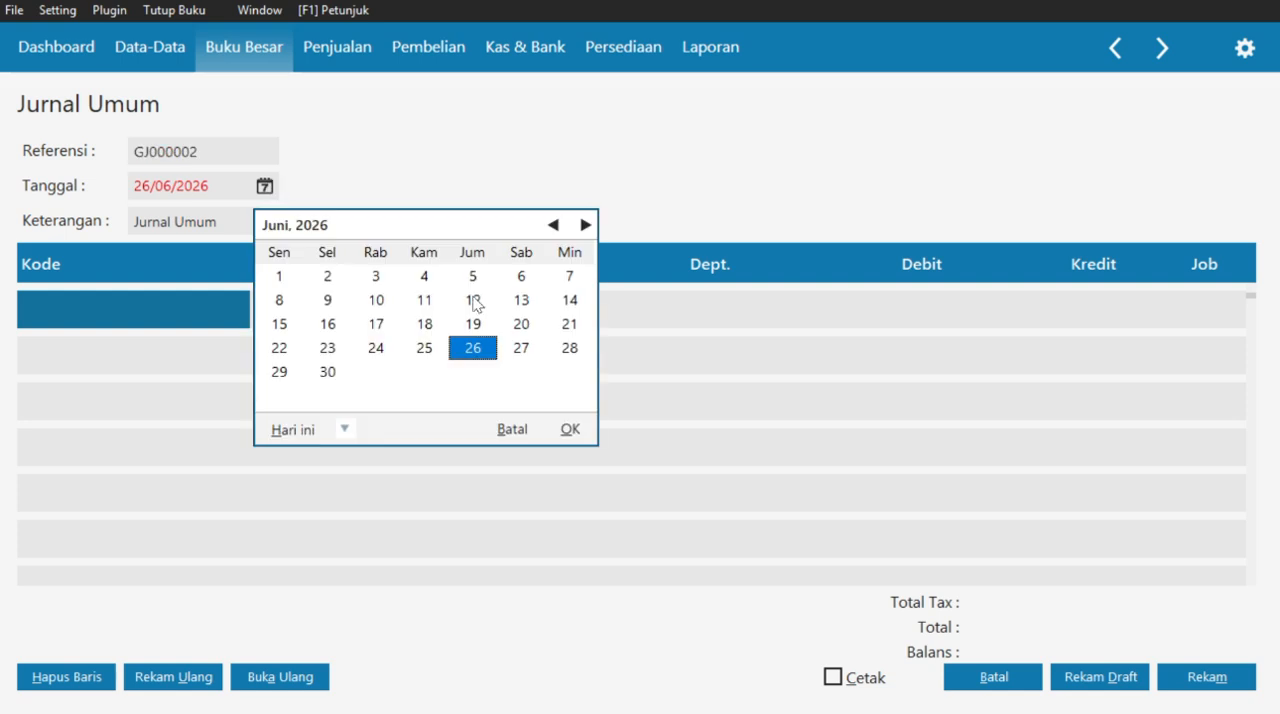
click(511, 431)
text(31/0)
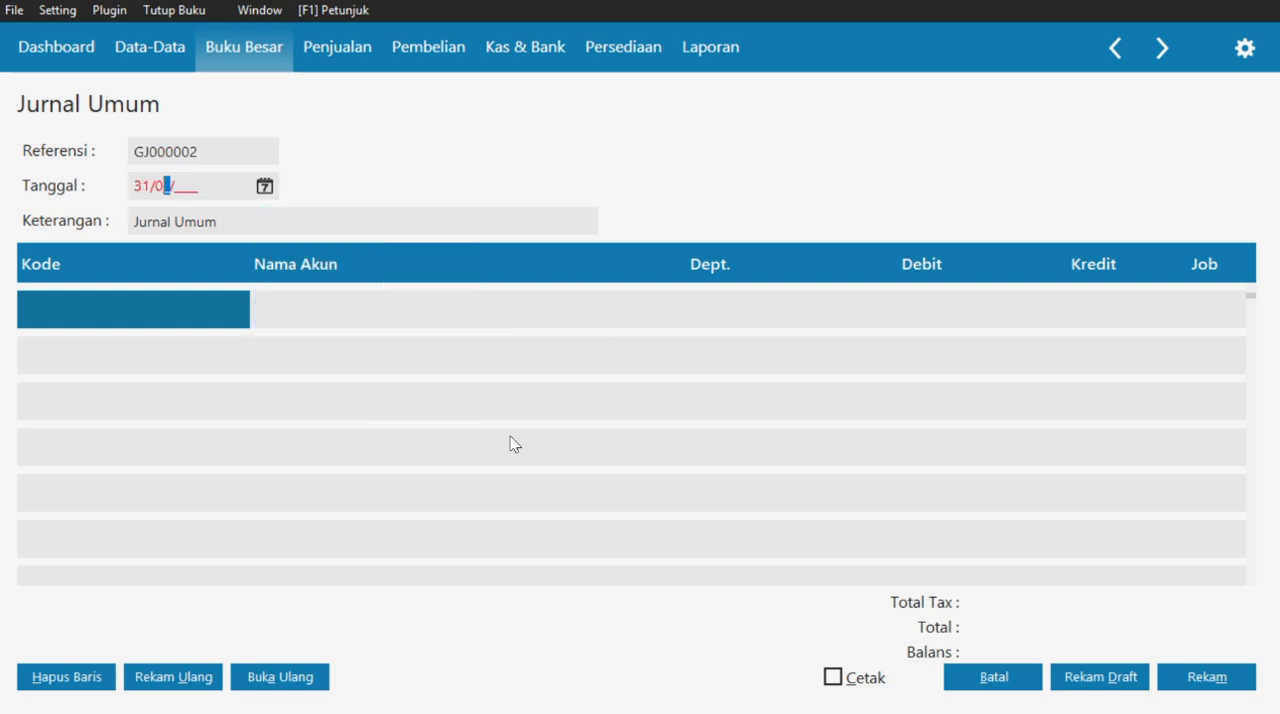
text(1/2021)
- Set the rent journal entry's description to "Alokasi Sewa Perbulan"
click(307, 218)
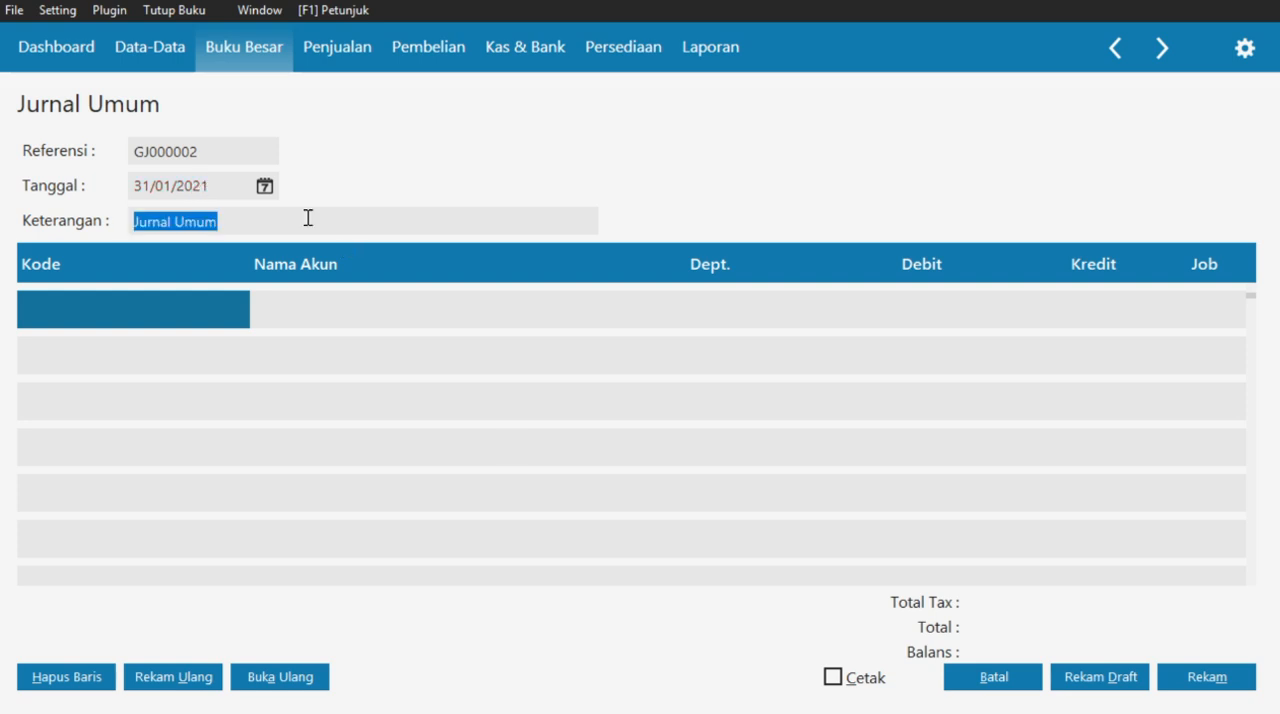
key(BackSpace)
text(Al)
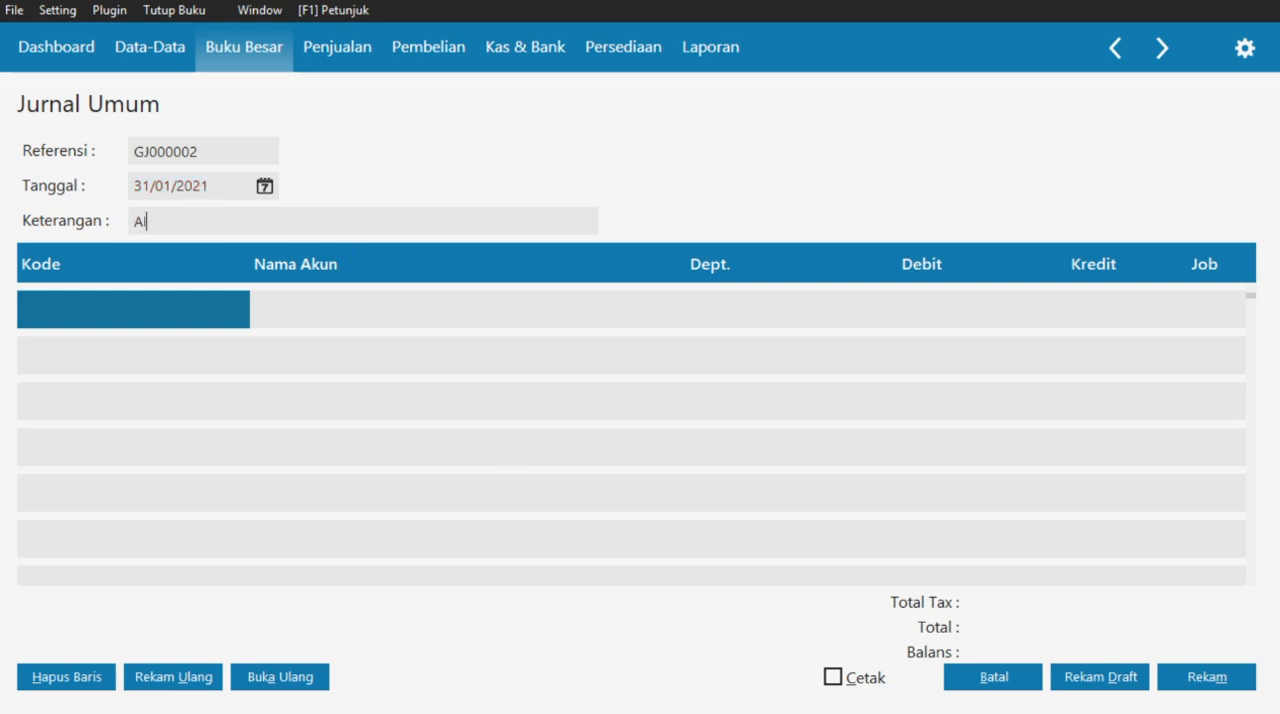
text(okasi Sewa Perbulan)
- Enter account 6200-00-031 Beban Sewa Kantor on the journal's first line with a debit of 2.000.000
double_click(127, 324)
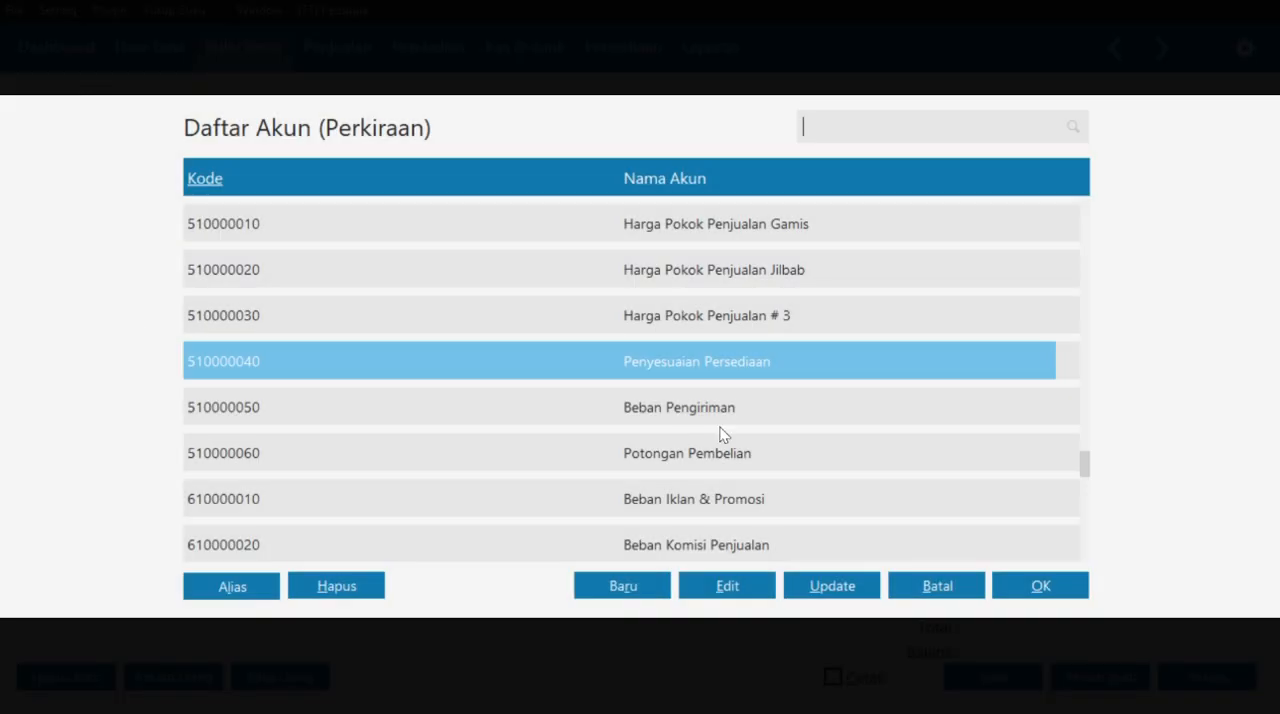
scroll(724, 435, down, 6)
scroll(724, 435, up, 6)
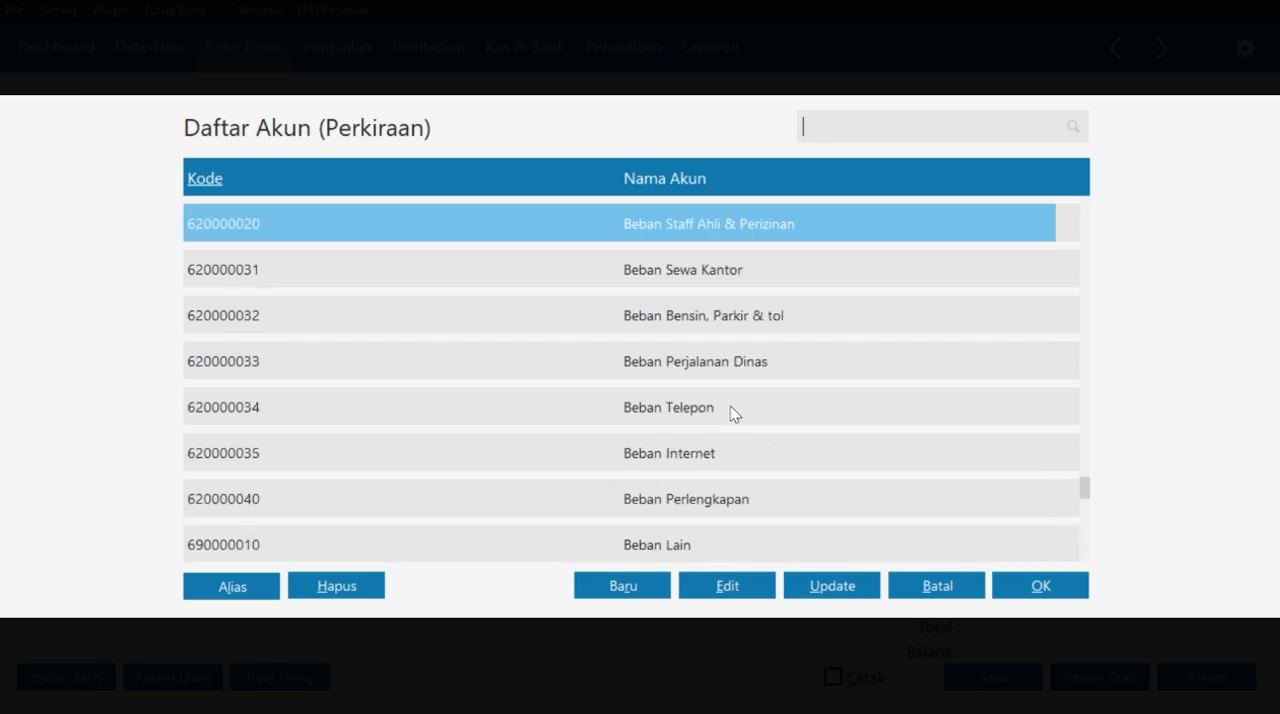
click(771, 272)
click(1024, 595)
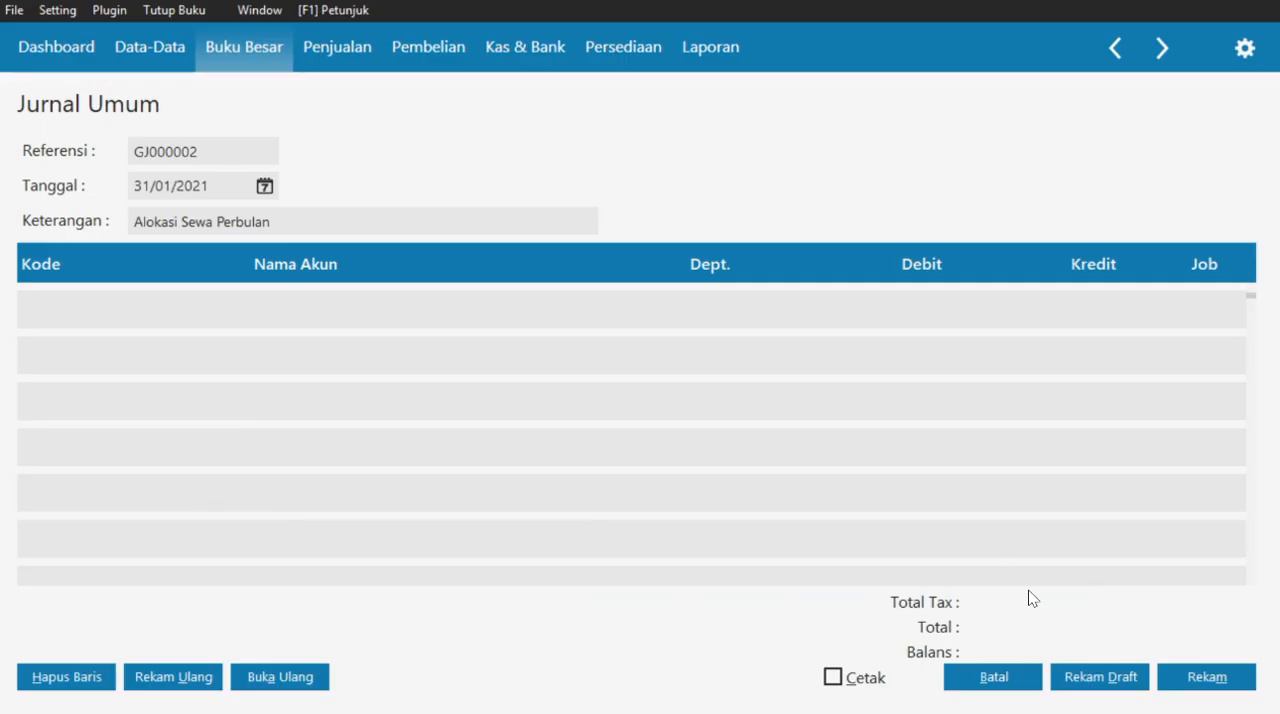
click(896, 322)
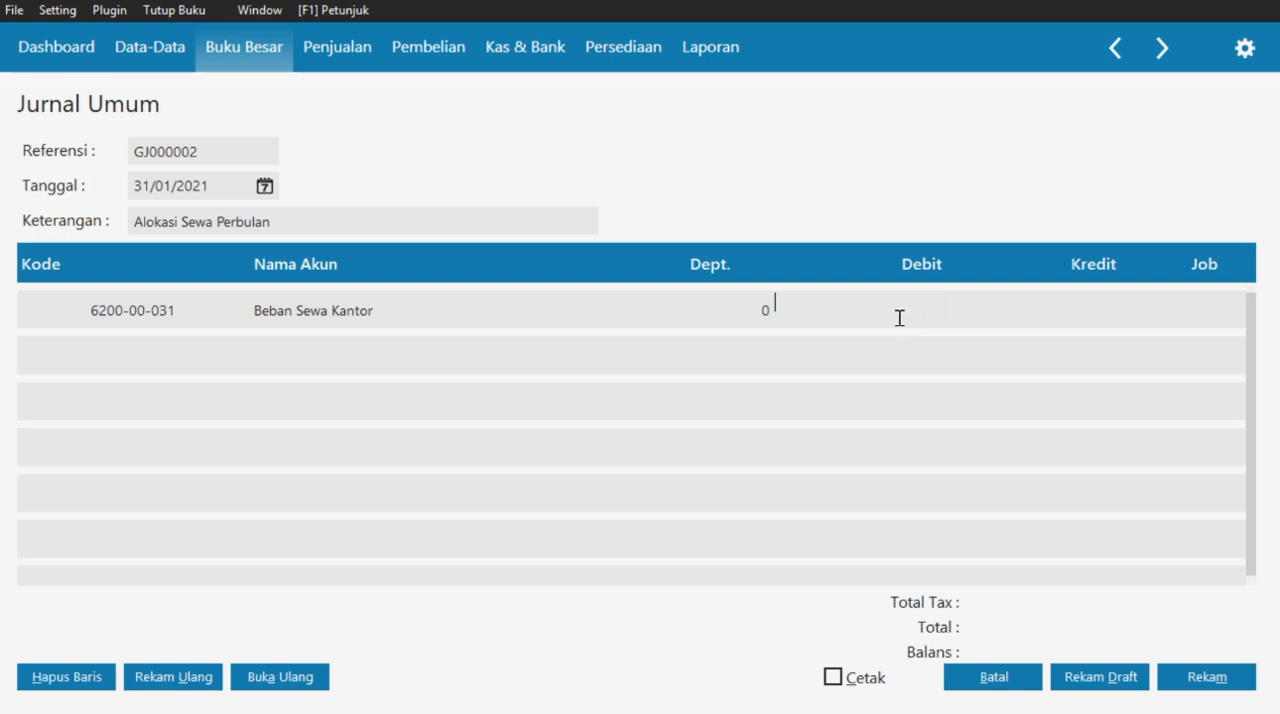
click(985, 318)
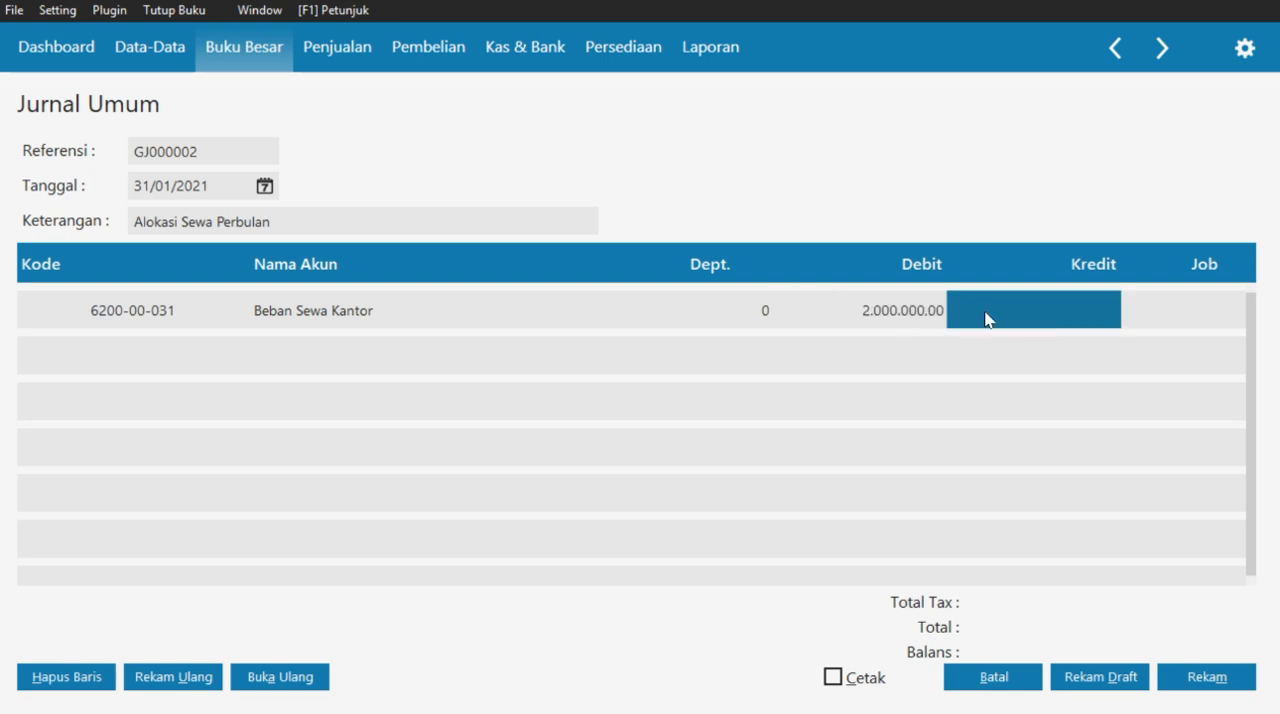
- Enter account 1500-00-310 Sewa Dibayar di Muka on the journal's second line with a credit of 2.000.000
click(285, 356)
click(285, 356)
double_click(180, 360)
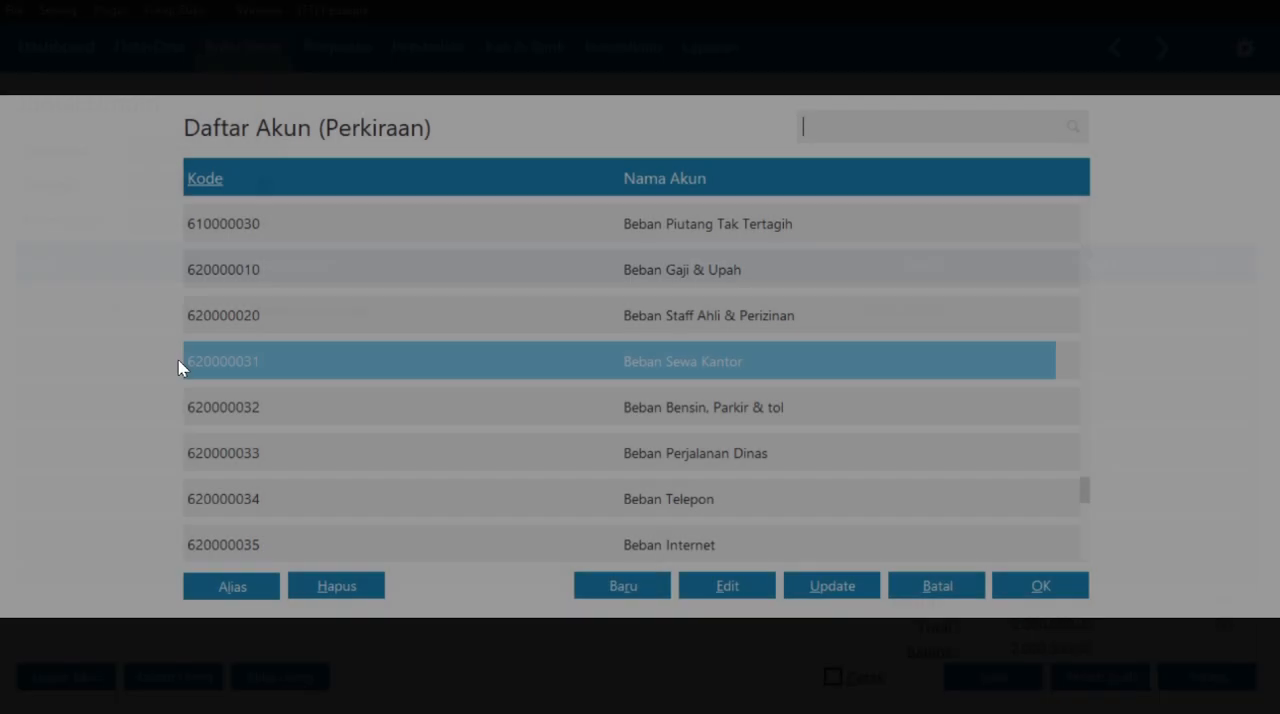
scroll(709, 369, down, 5)
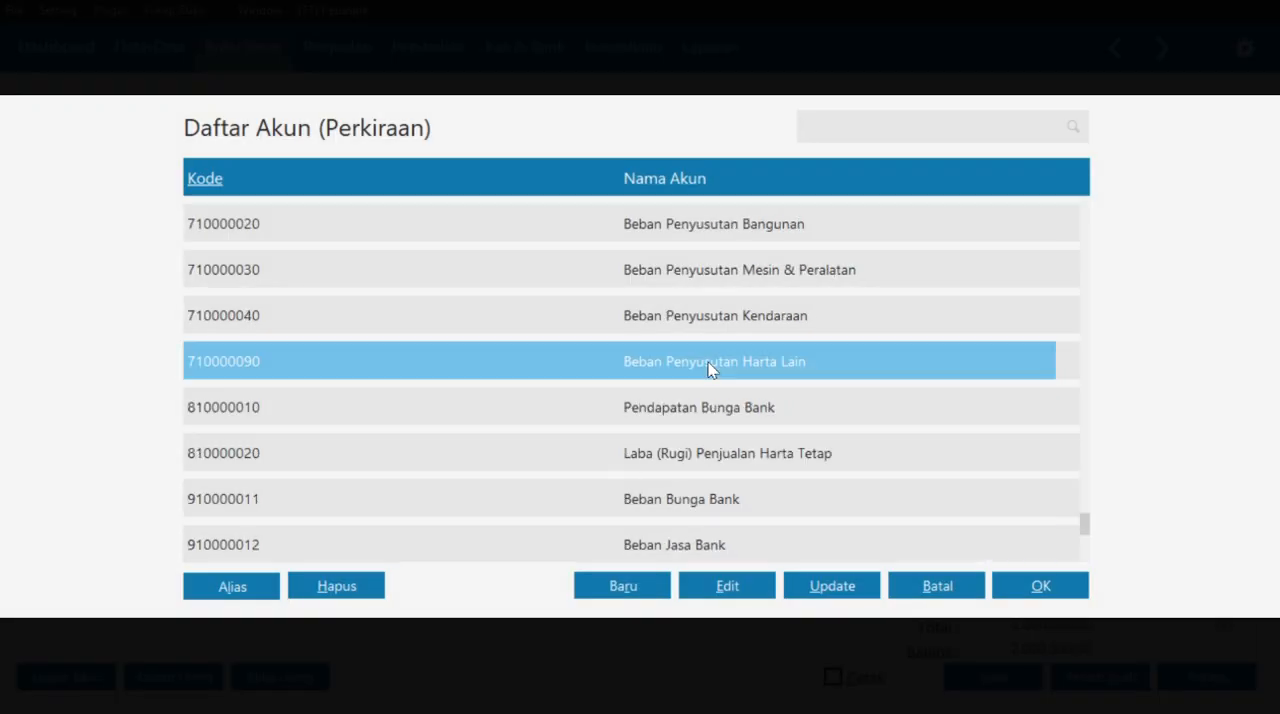
scroll(711, 369, up, 5)
click(548, 45)
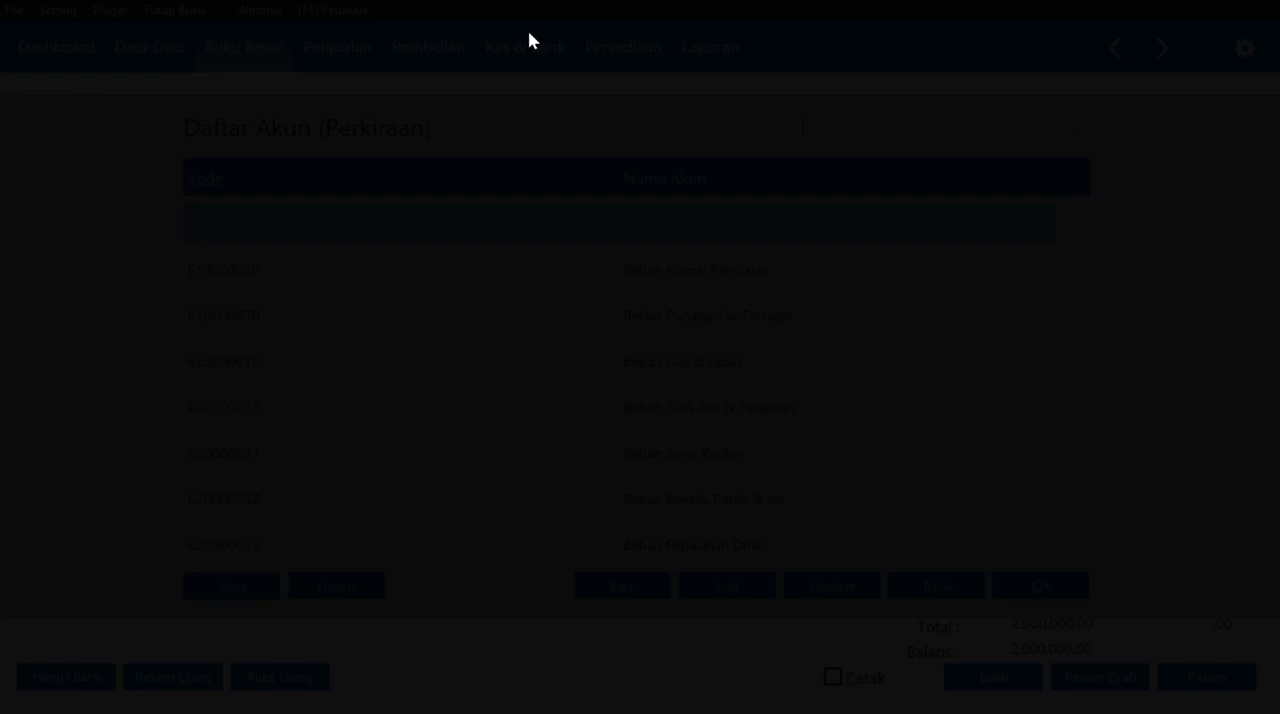
scroll(545, 387, down, 5)
scroll(545, 387, down, 1)
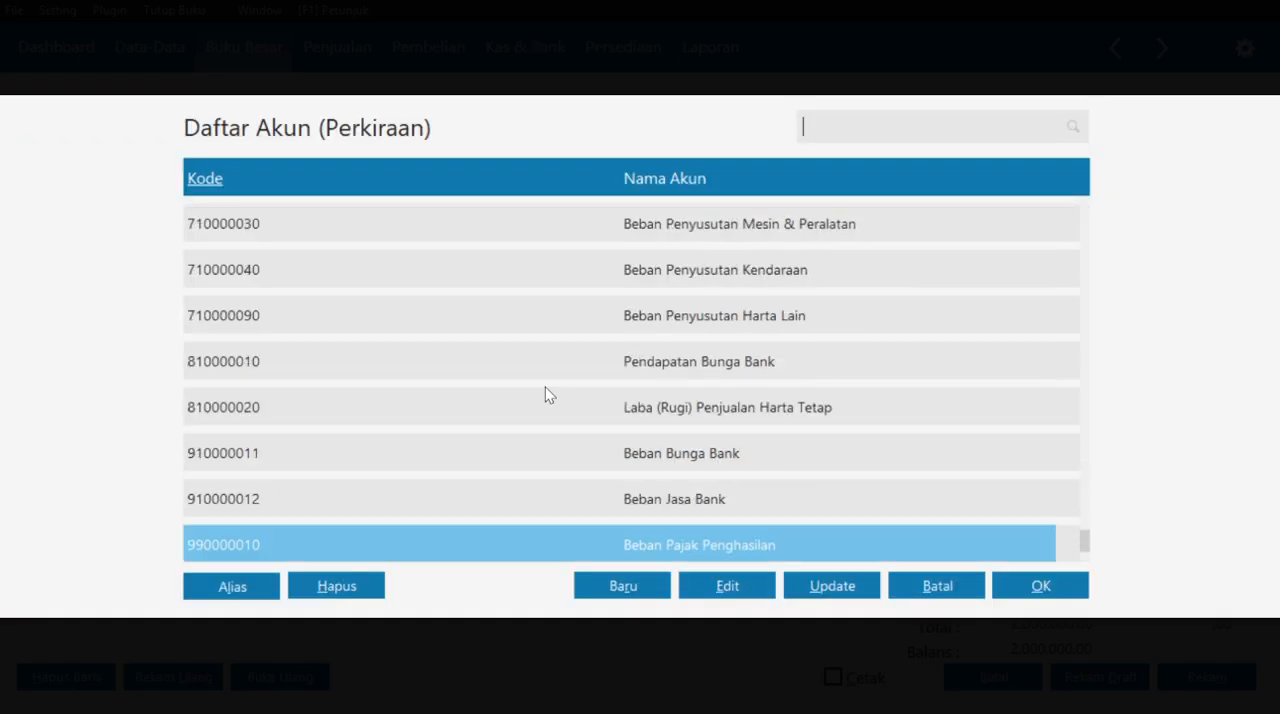
scroll(545, 387, up, 10)
scroll(545, 386, up, 10)
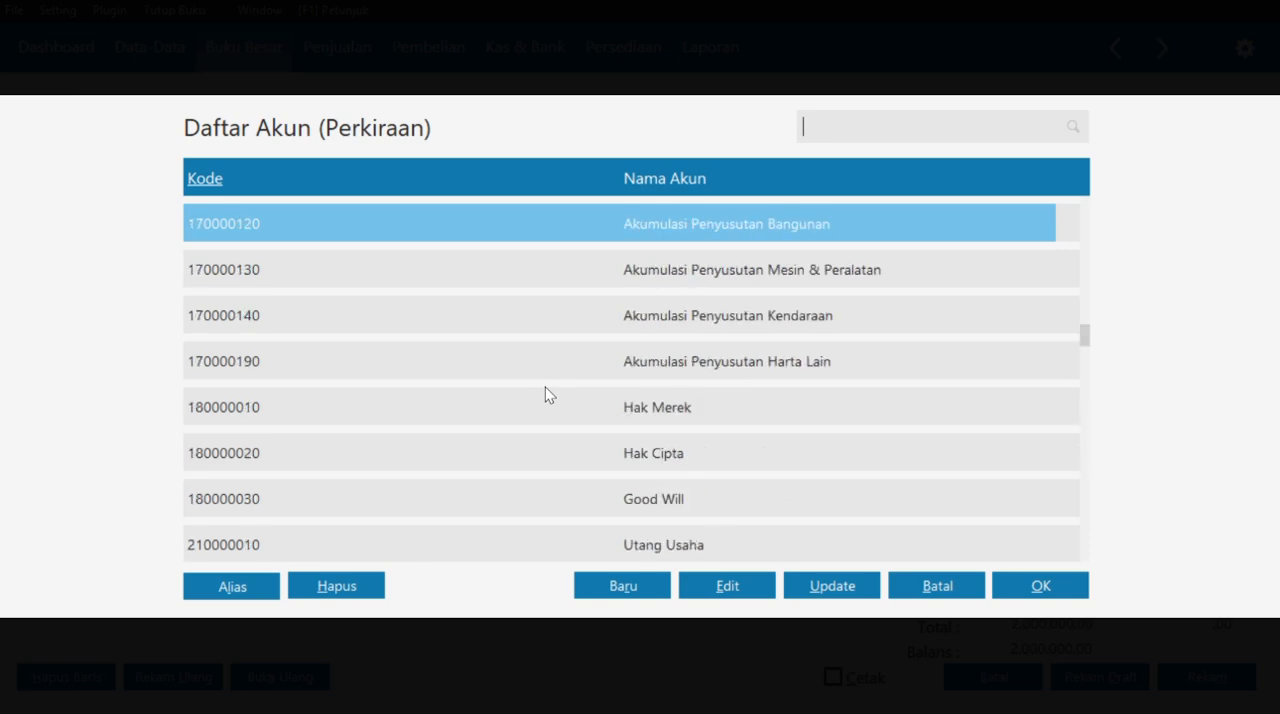
click(678, 503)
click(1021, 586)
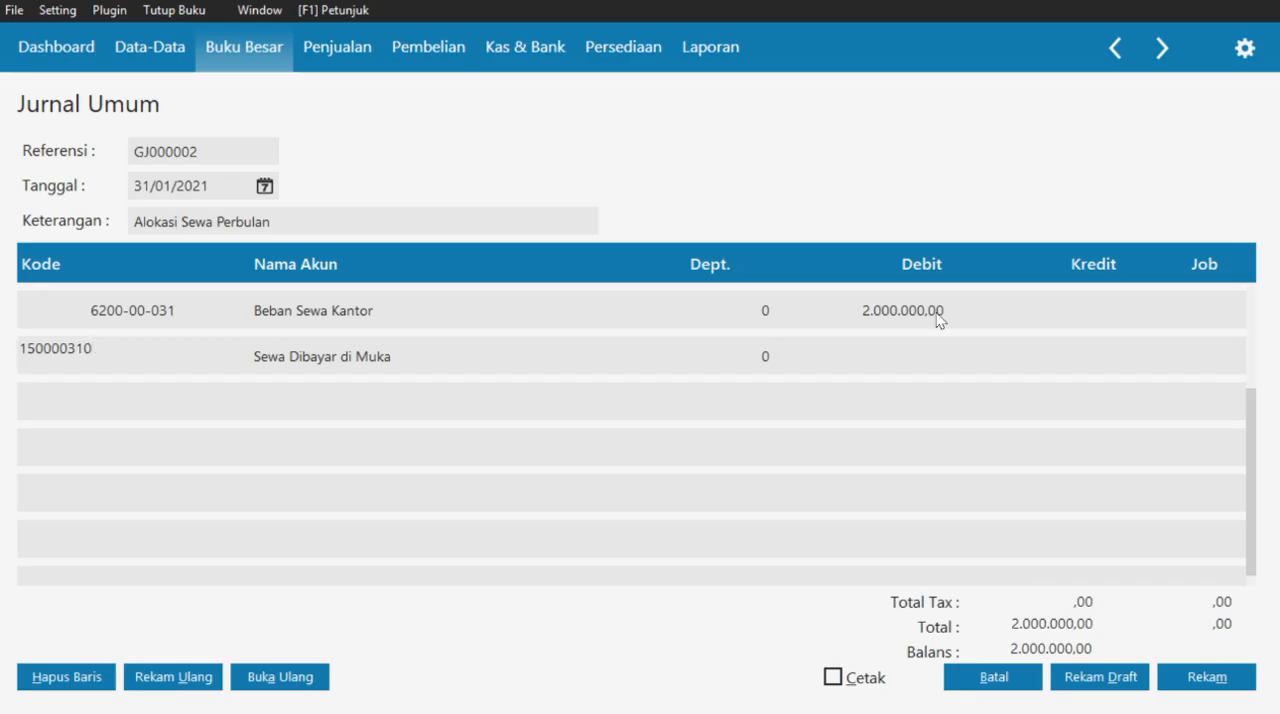
click(1090, 360)
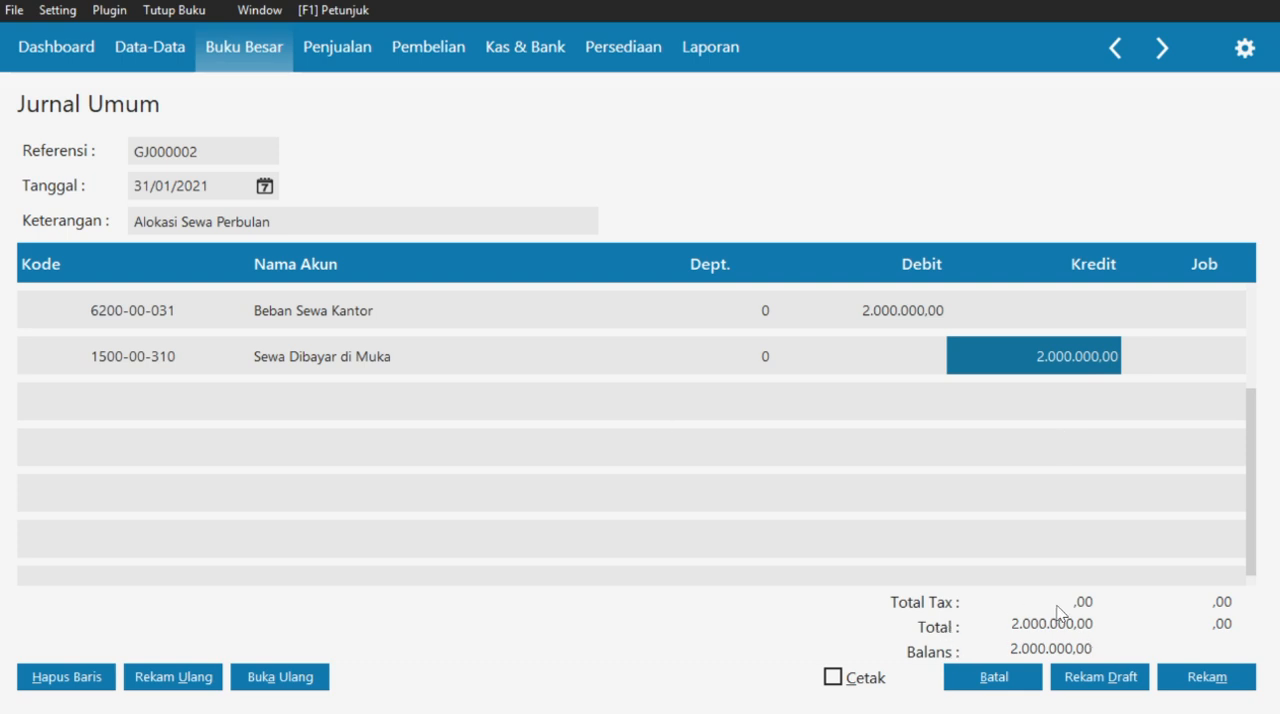
- Record the rent allocation journal, then close the blank form and the journal transaction list
click(1220, 684)
click(1015, 680)
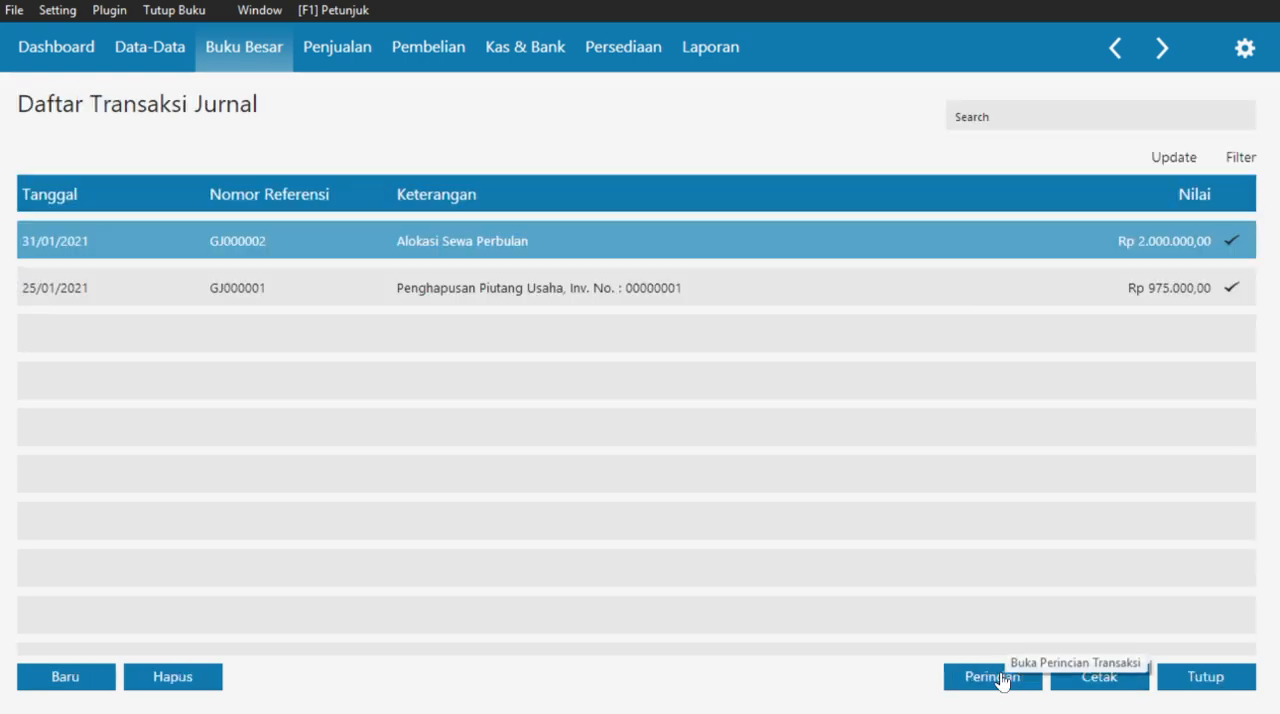
click(1207, 680)
- Switch to the case PDF in Edge and read Dokumen Transaksi No. 19 on the PPN adjusting journal
key(super+Tab)
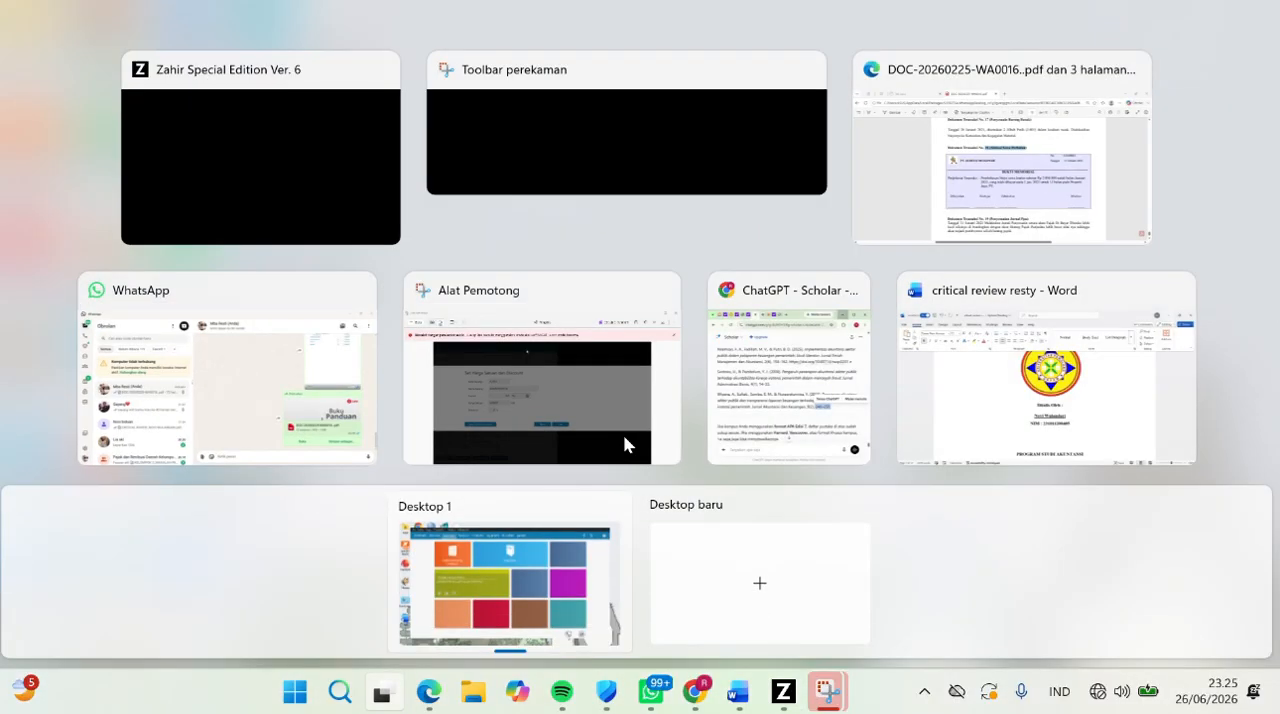
click(1013, 240)
scroll(651, 363, down, 3)
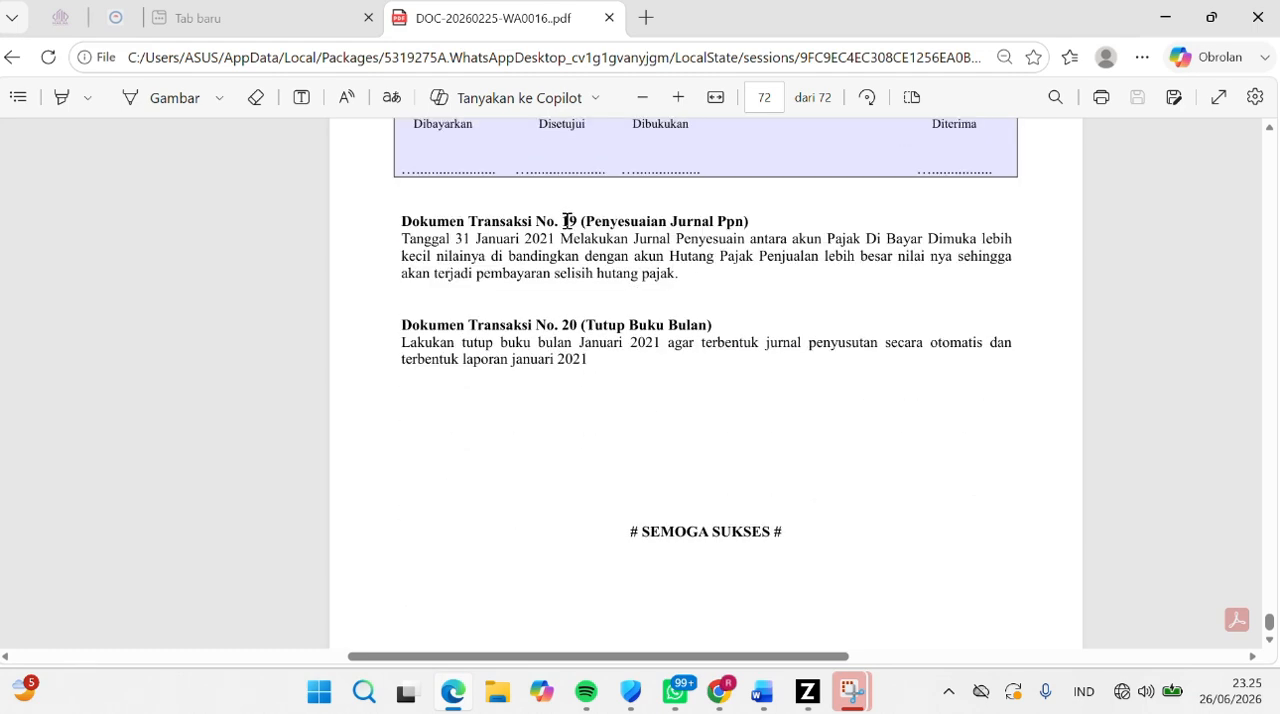
drag(580, 222, 751, 231)
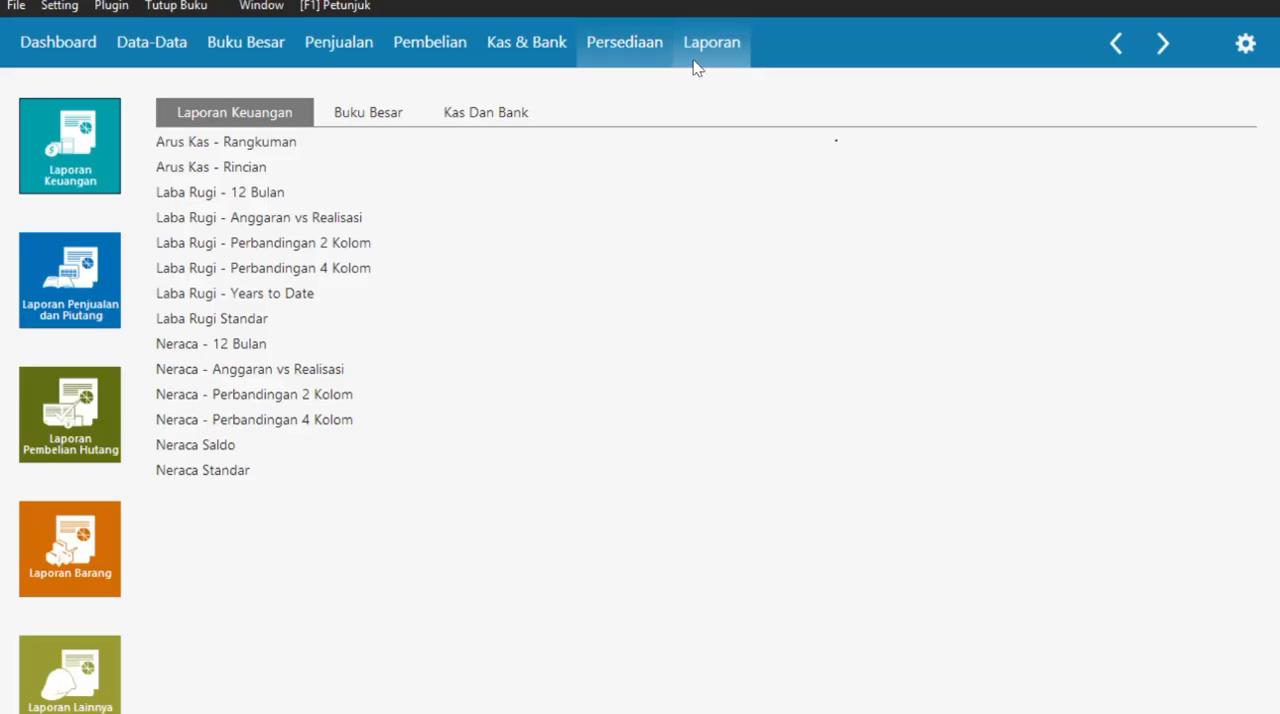
- Switch back to Zahir and check the PPN Masukan and PPN Keluaran balances in the January 2021 Neraca Saldo report
click(200, 450)
click(1042, 504)
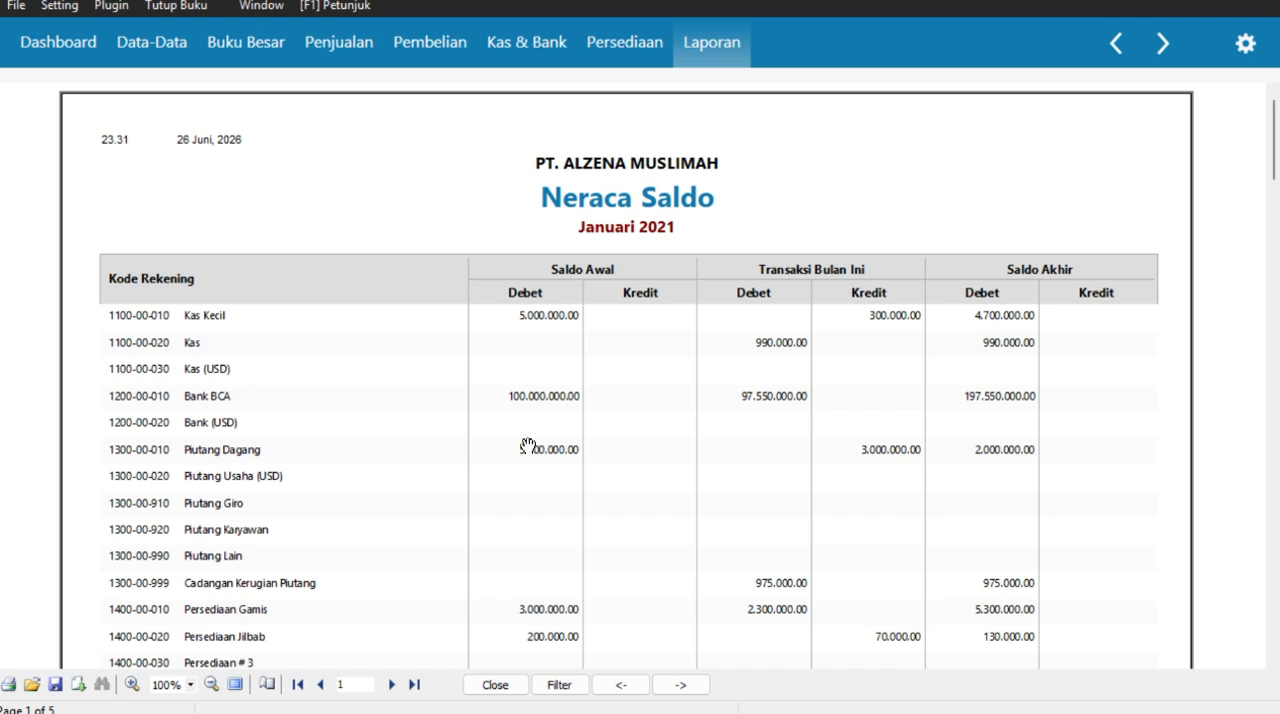
scroll(749, 503, down, 3)
scroll(752, 500, down, 10)
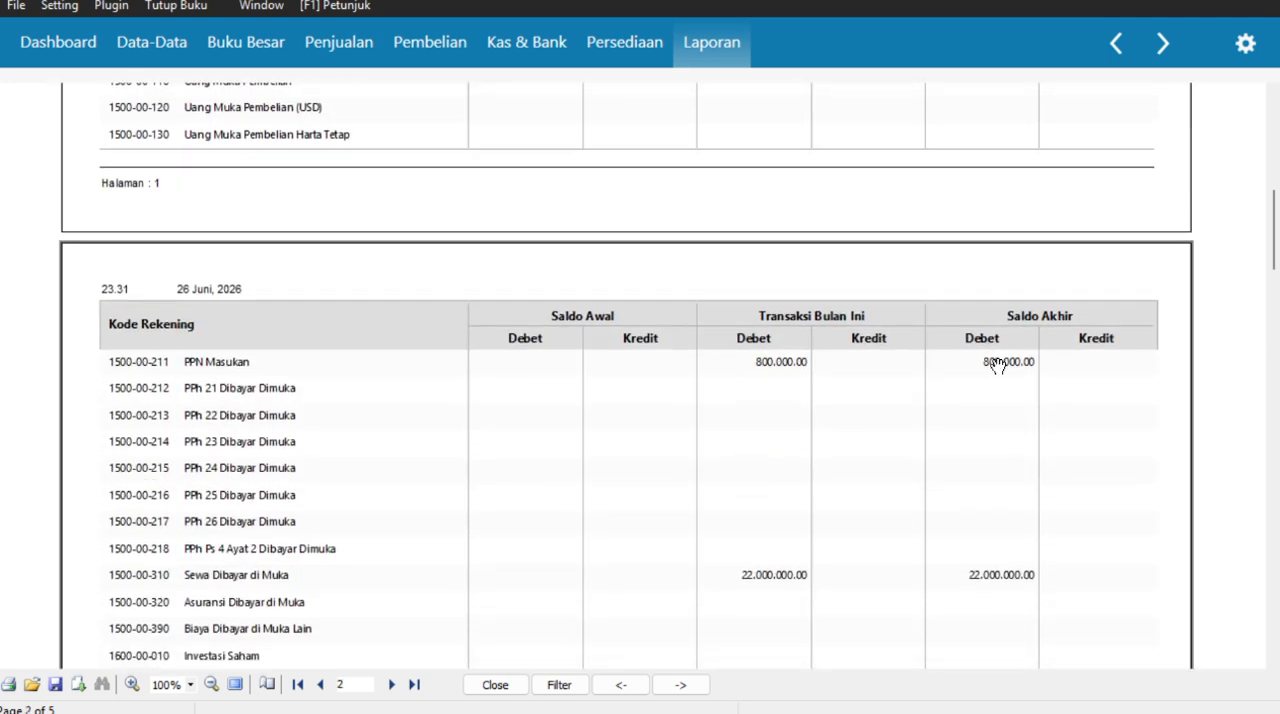
scroll(671, 463, down, 4)
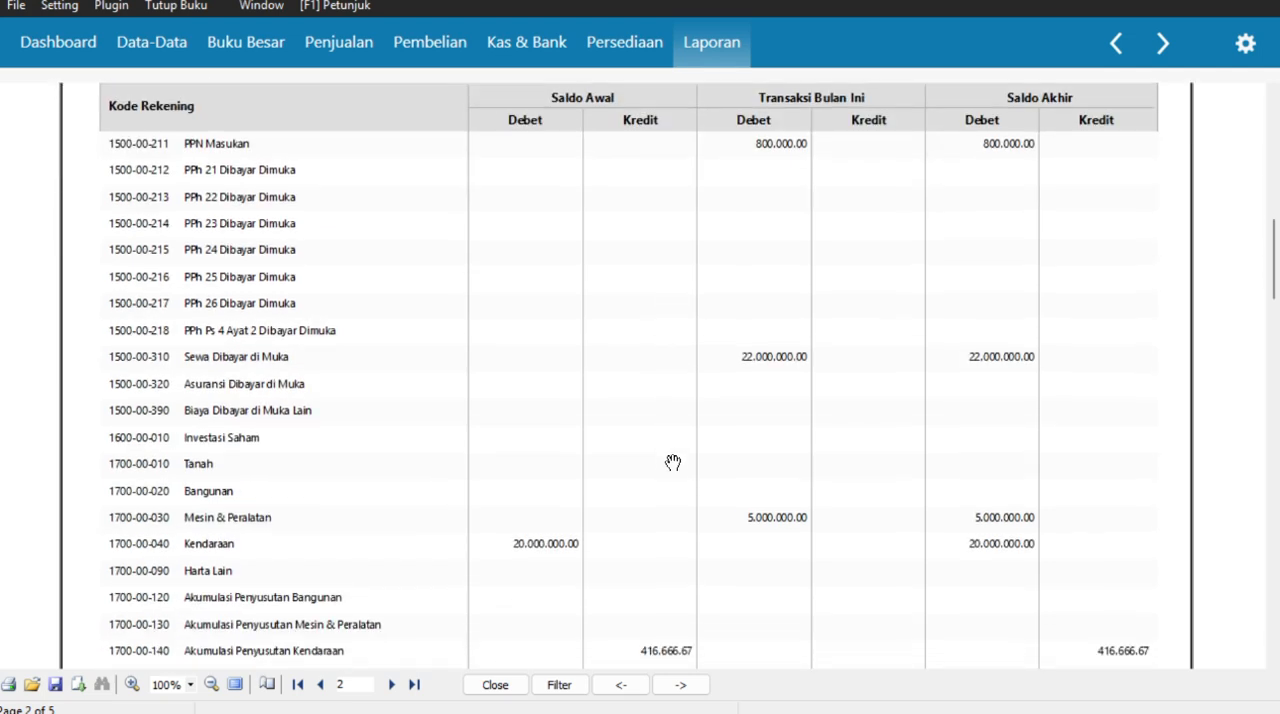
scroll(673, 462, down, 12)
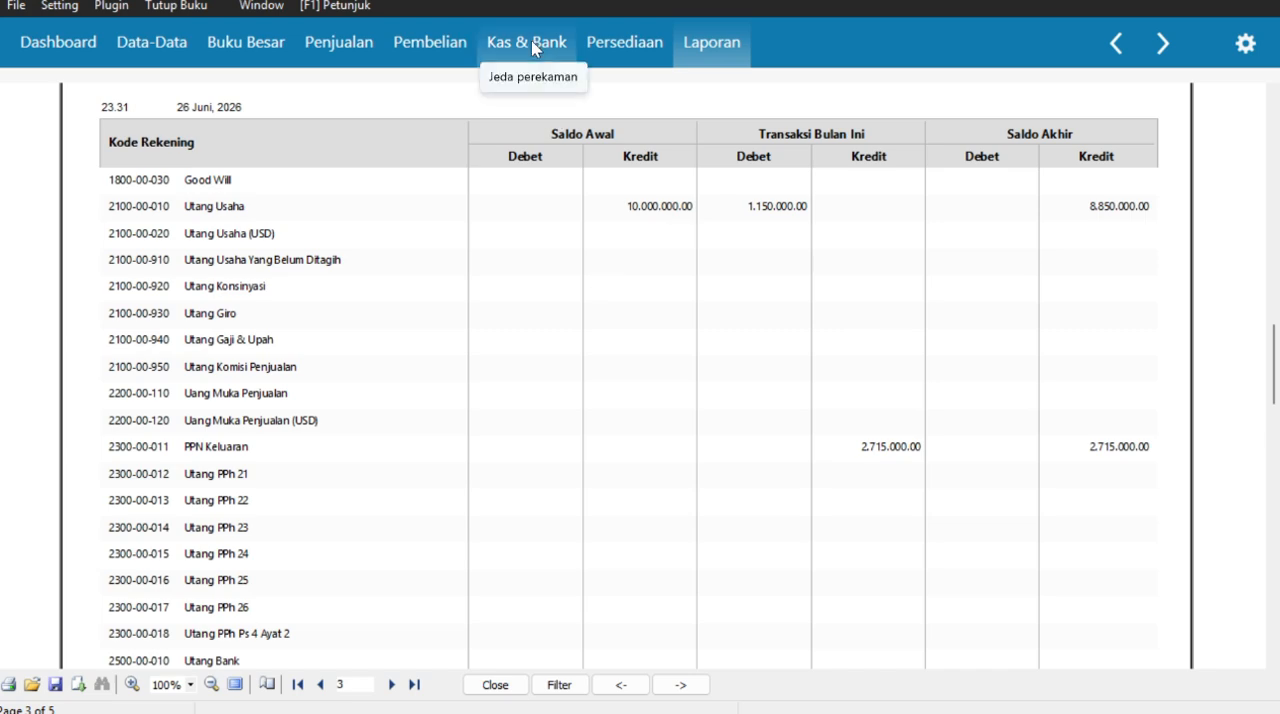
- Start a new Jurnal Umum entry in Buku Besar dated 31/01/2021
click(247, 45)
click(405, 342)
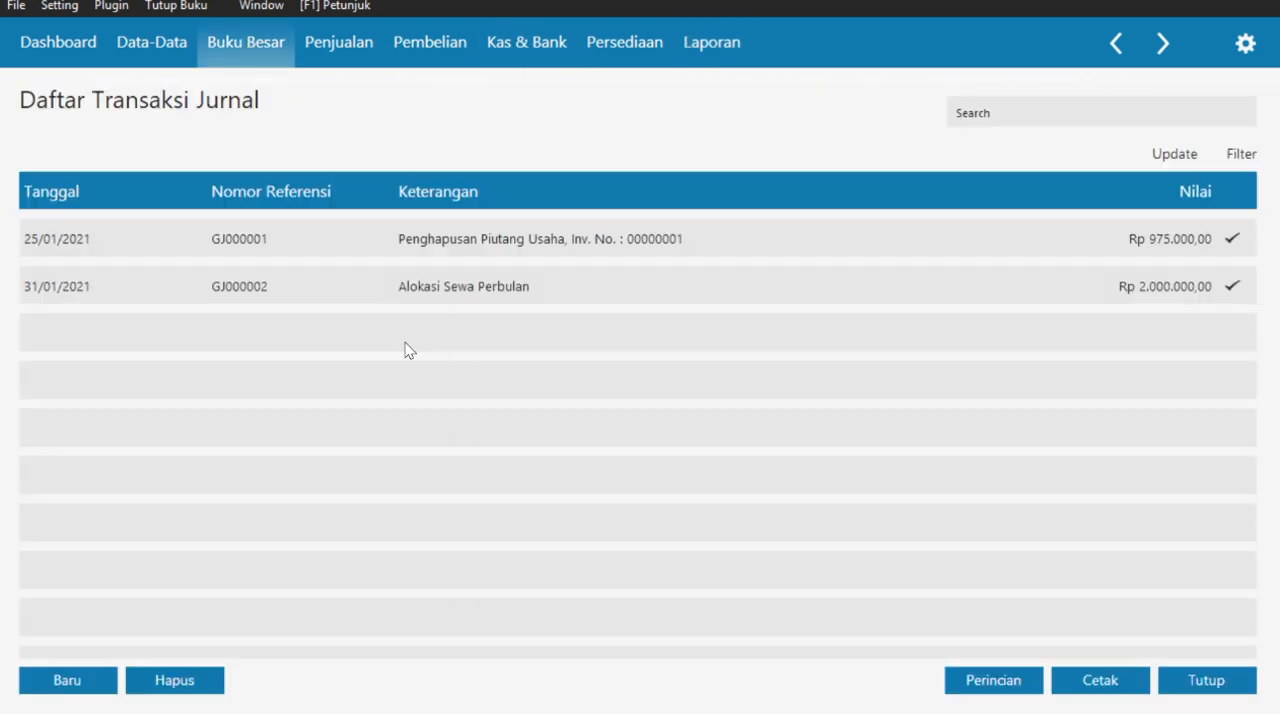
click(76, 686)
click(266, 183)
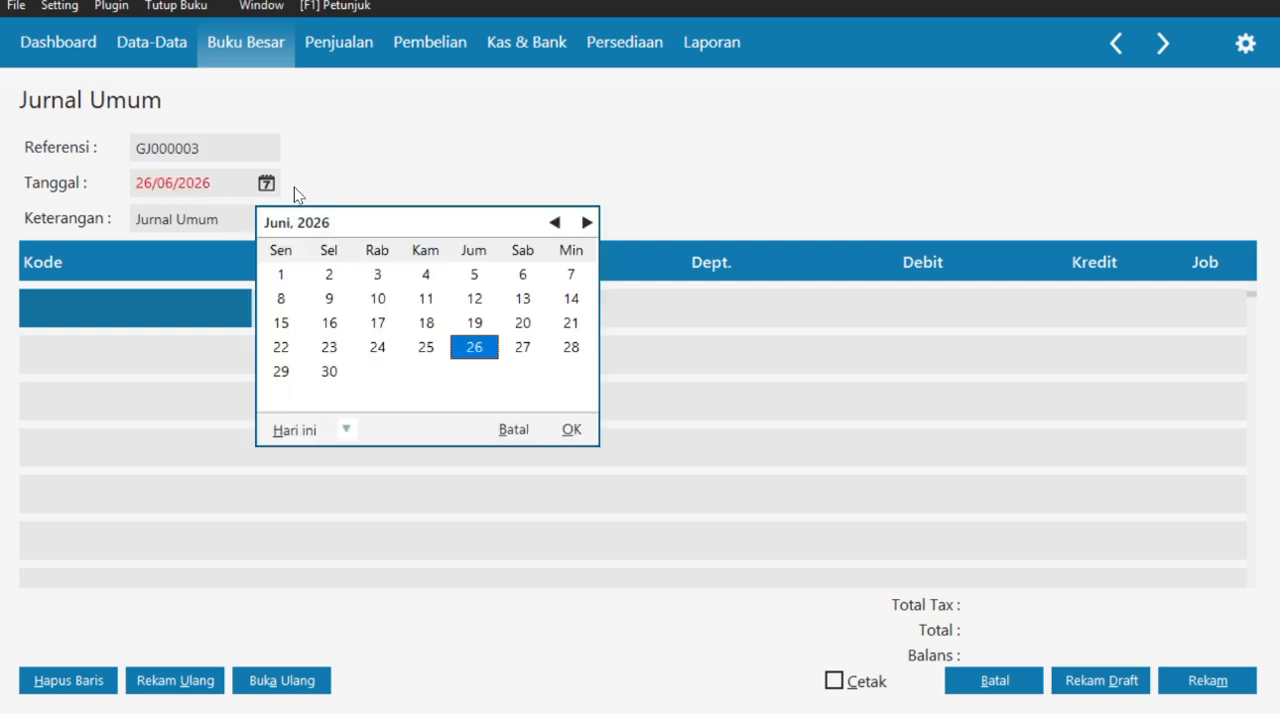
click(568, 430)
text(31/0)
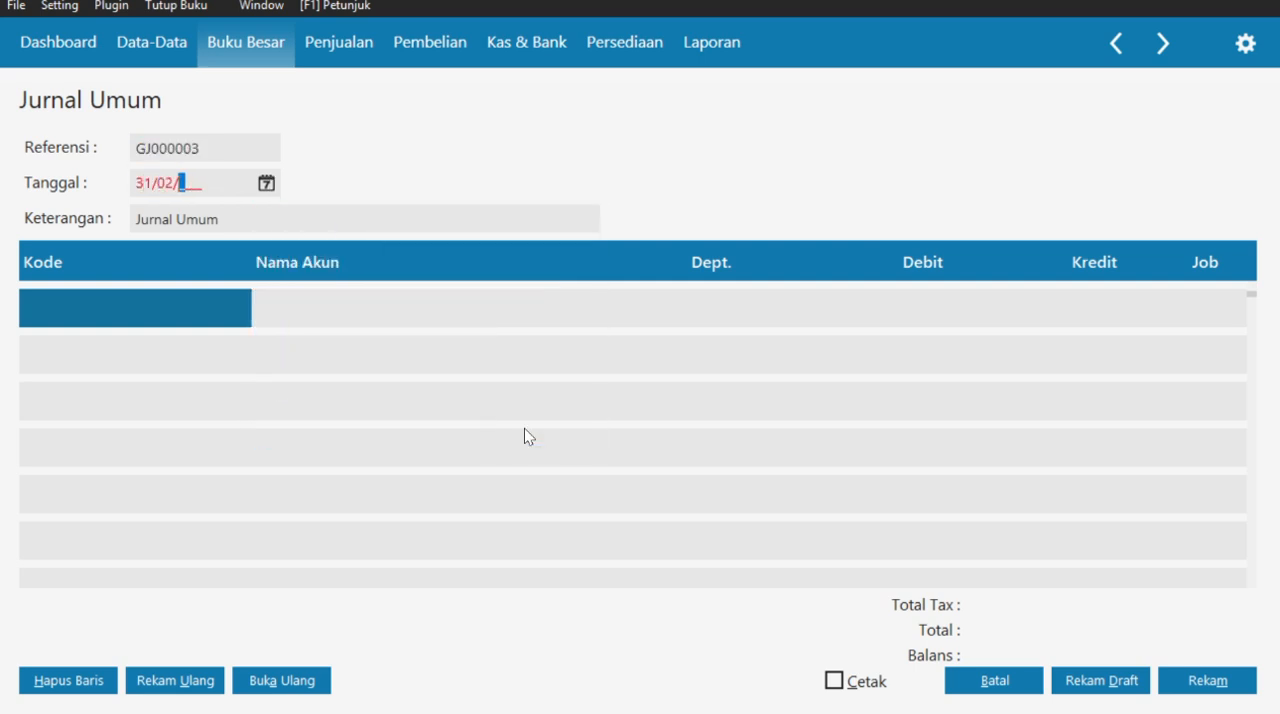
text(1/2021)
- Set the new journal entry's description to "Penyesuaian Jurnal PPN"
click(303, 218)
key(BackSpace)
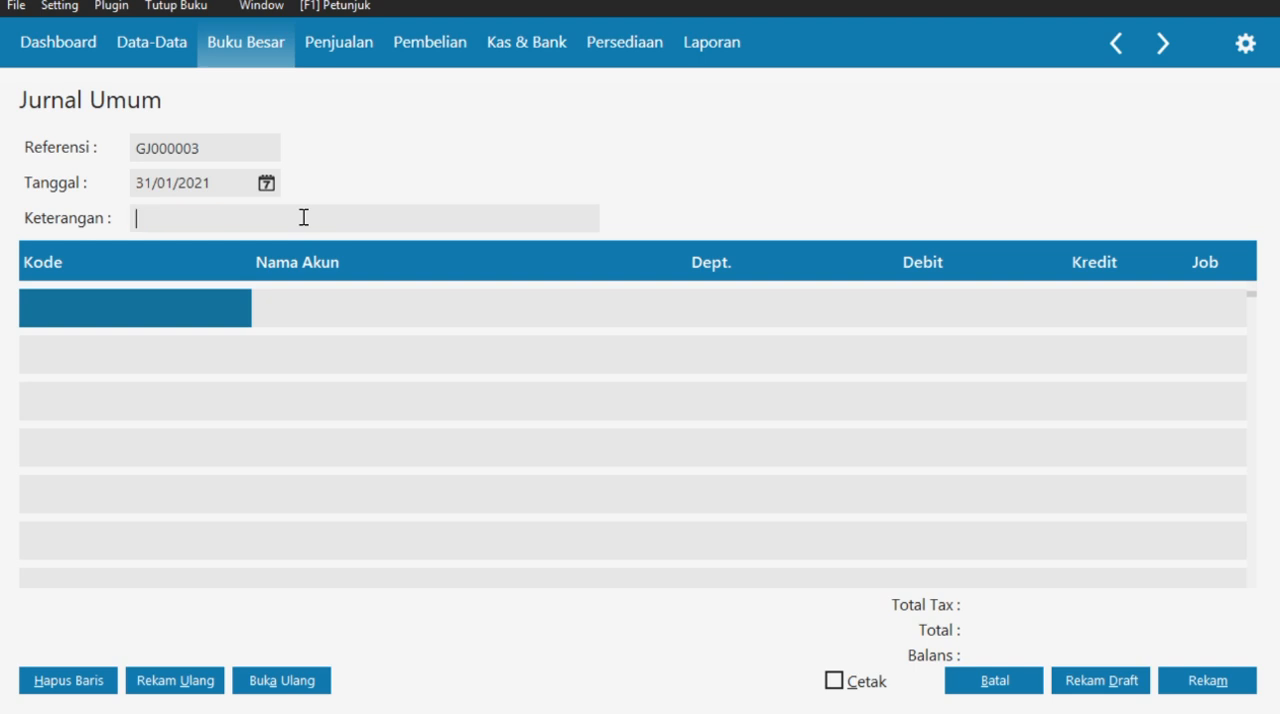
text(Penyesuaian Jurnal PPN)
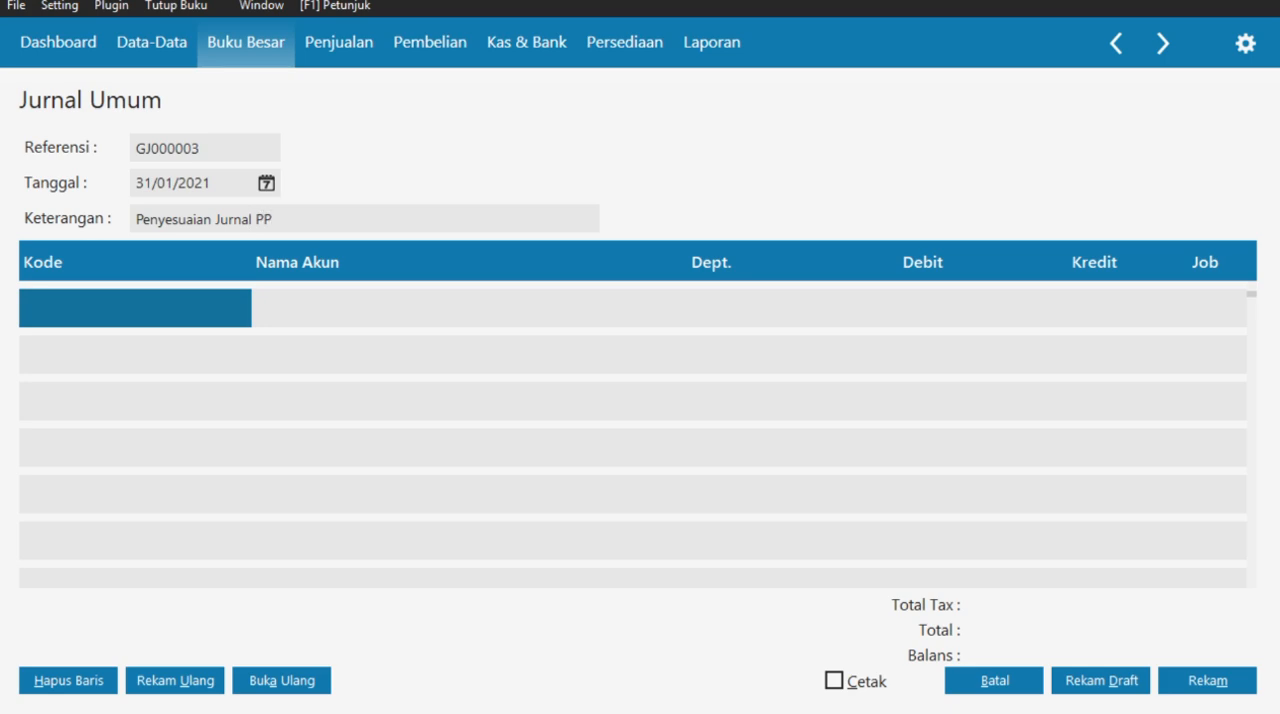
- Enter account 2300-00-011 PPN Keluaran on the journal's first line with a debit of 2.715.000
double_click(103, 306)
scroll(741, 407, up, 4)
scroll(741, 408, down, 10)
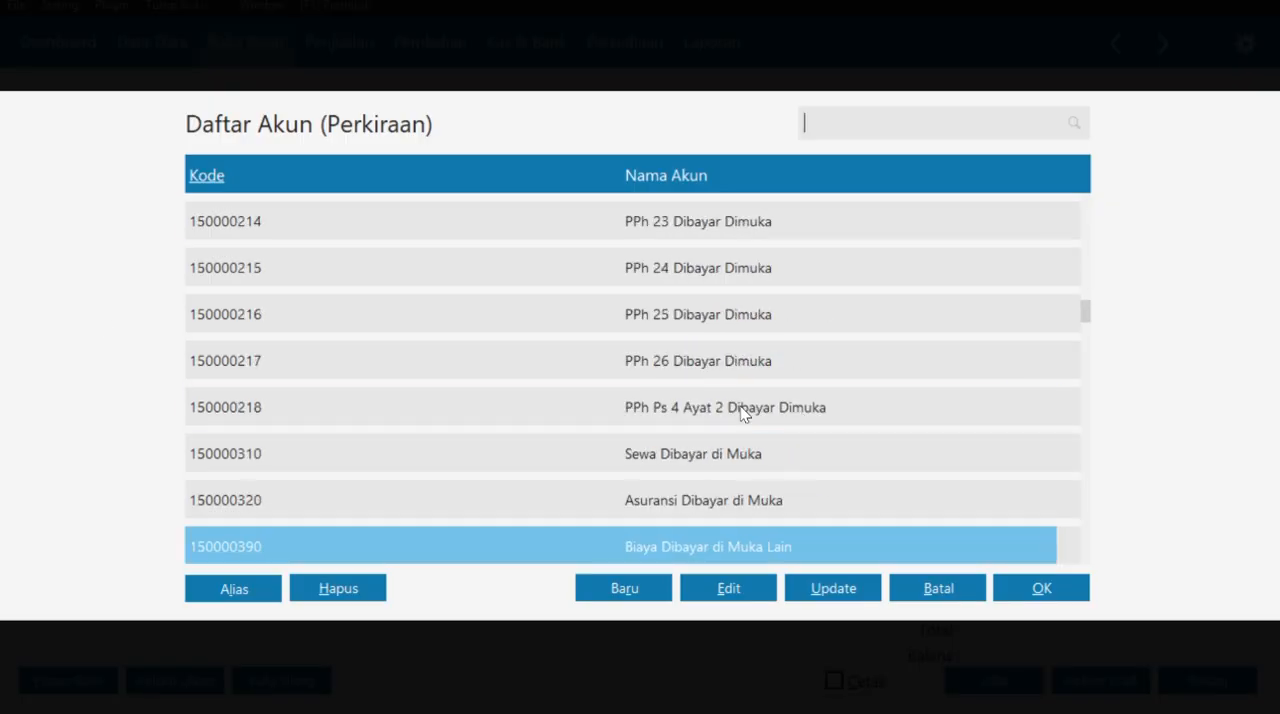
scroll(741, 406, up, 2)
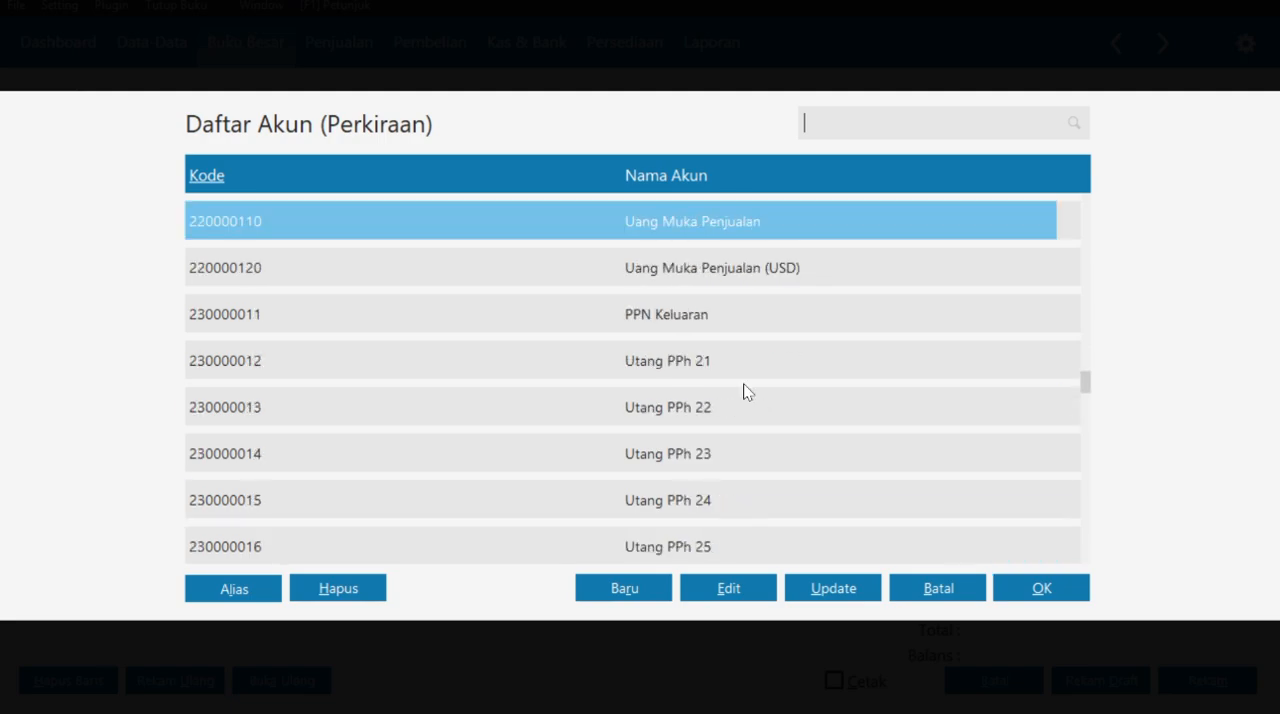
click(744, 318)
click(1021, 582)
click(910, 307)
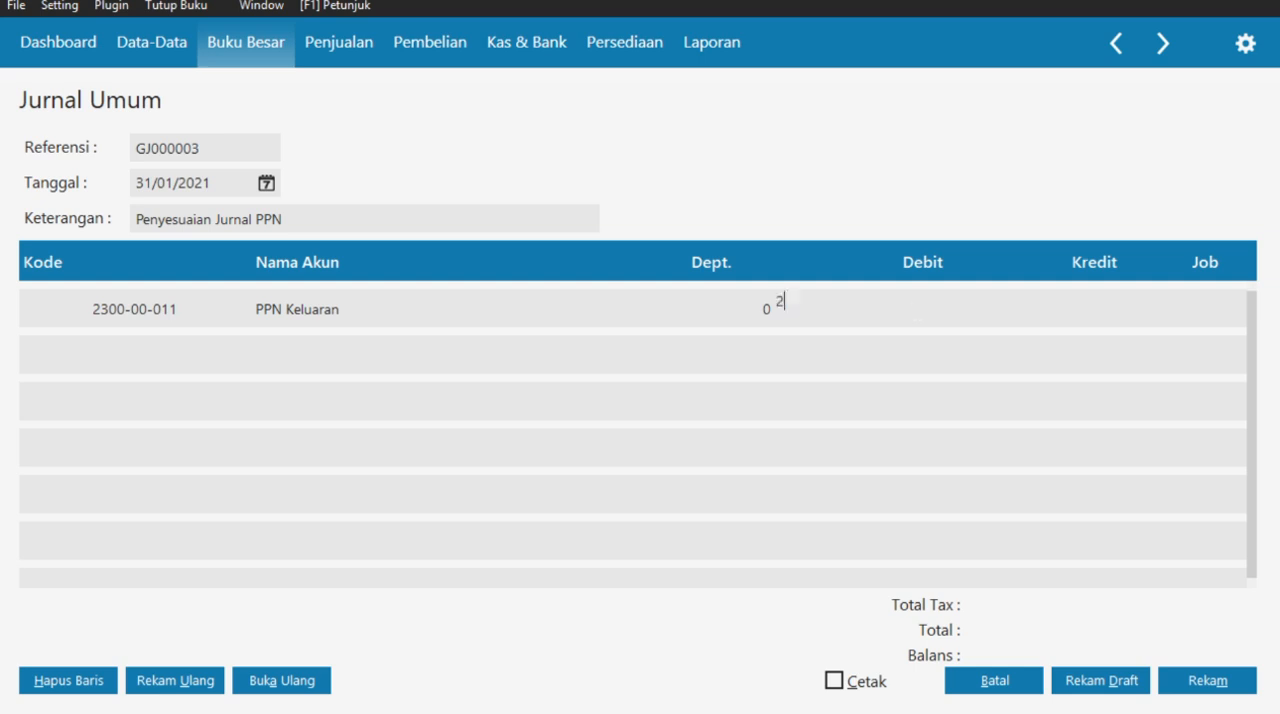
click(687, 298)
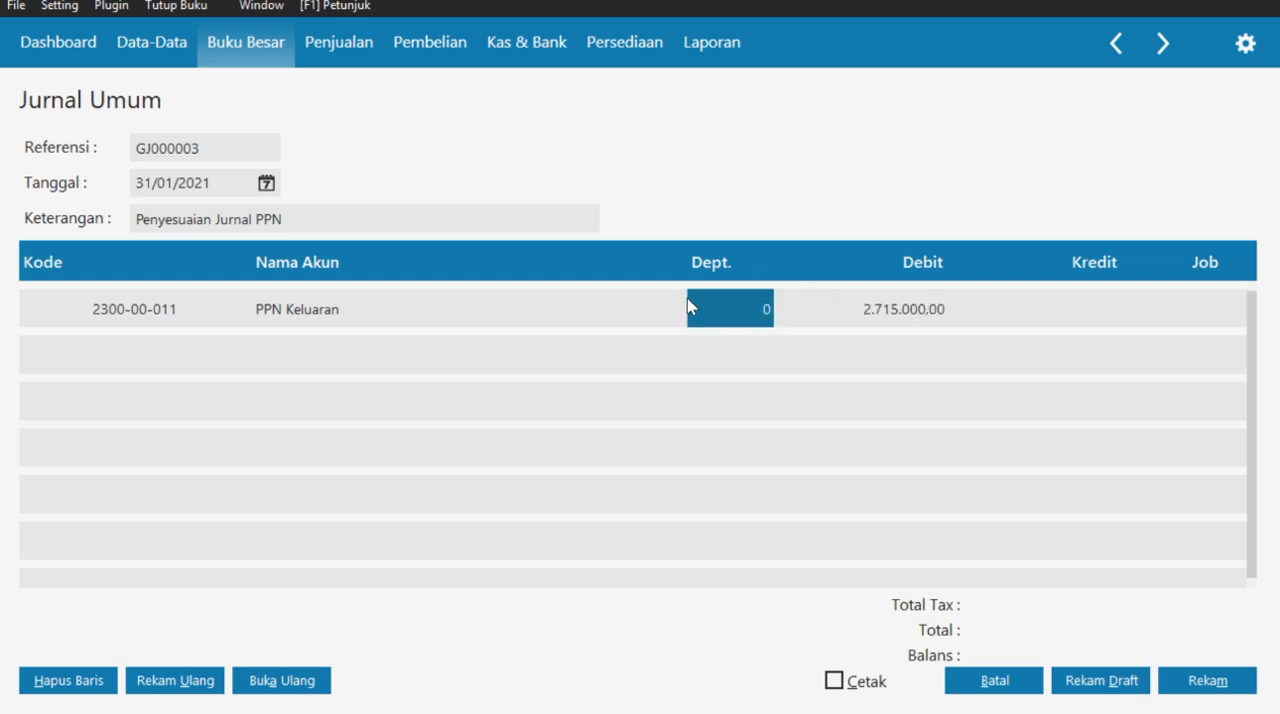
- Enter account 1500-00-211 PPN Masukan on the journal's second line with a credit of 800.000
click(150, 352)
scroll(729, 418, up, 10)
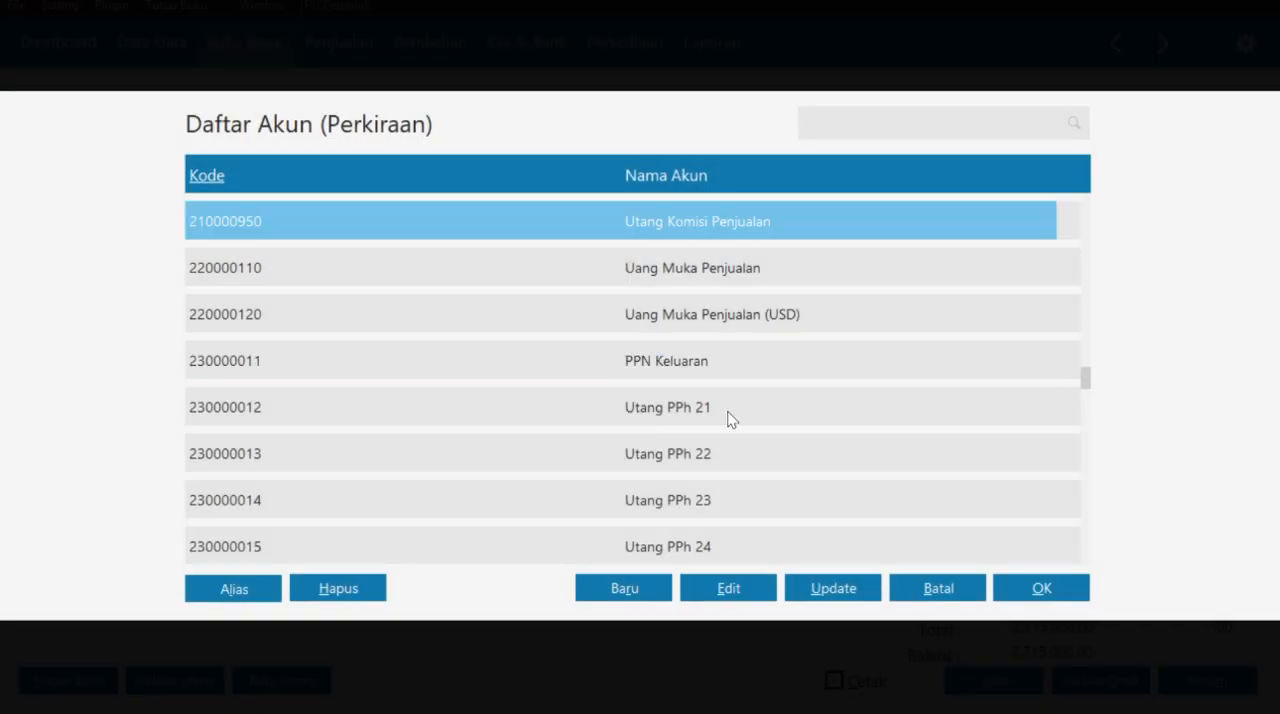
click(750, 455)
click(1030, 592)
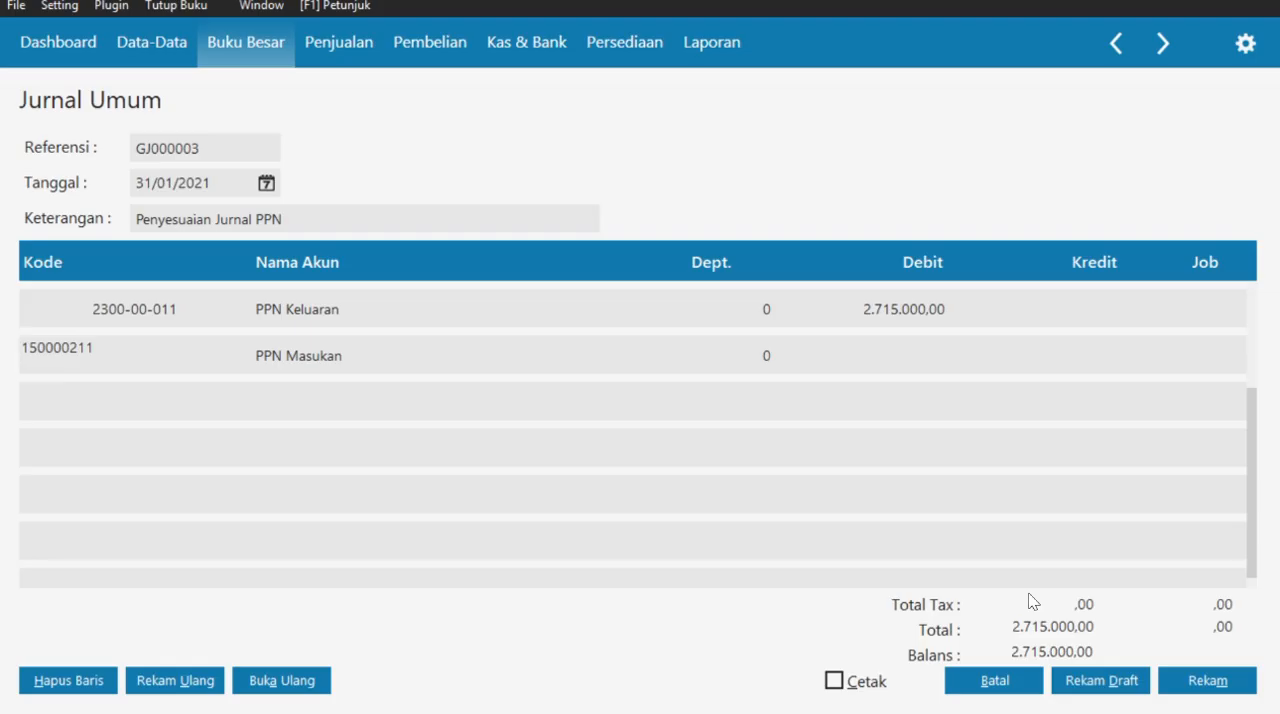
key(Return)
text(8)
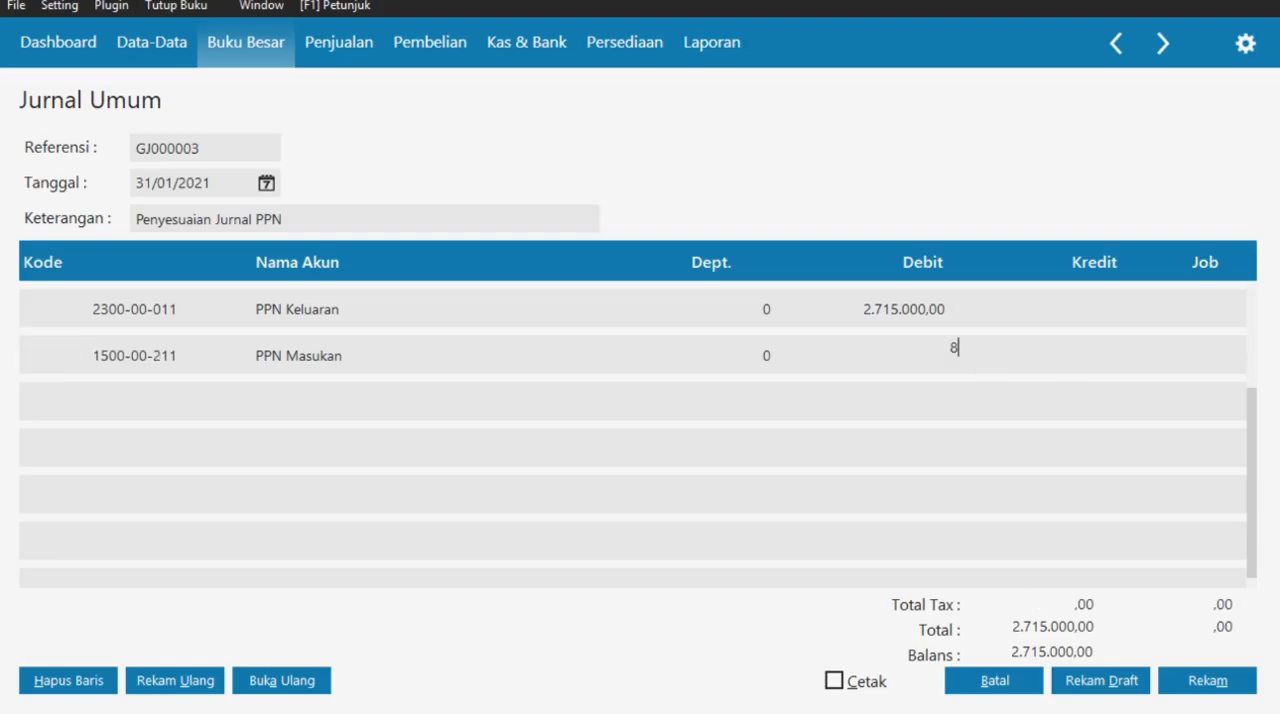
text(00000)
key(Return)
- From the third line's account lookup, rename account 2300-00-015 from the PPh 24 payable to "Utang PPN"
click(171, 400)
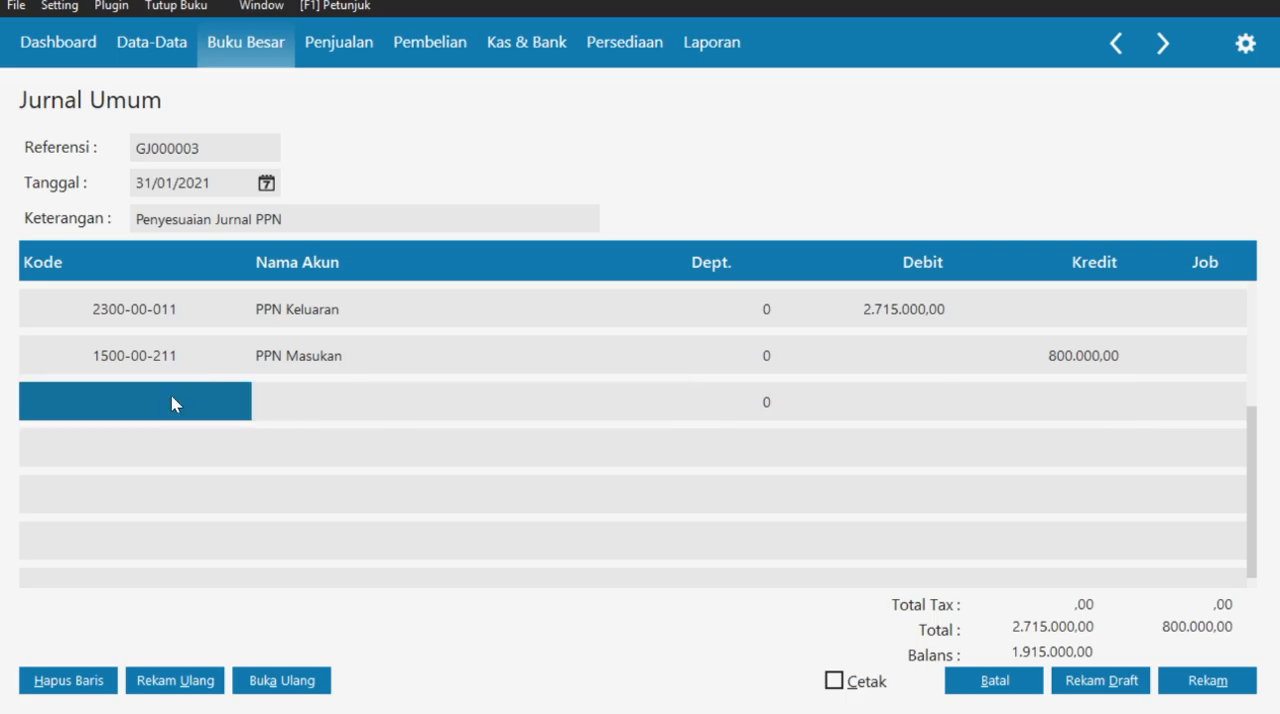
key(Down)
key(Down)
key(Down)
key(Down)
key(Down)
key(Down)
key(Down)
key(Down)
key(Down)
key(Down)
key(Down)
key(Down)
key(Down)
key(Down)
key(Down)
key(Down)
key(Down)
key(Down)
key(Down)
key(Down)
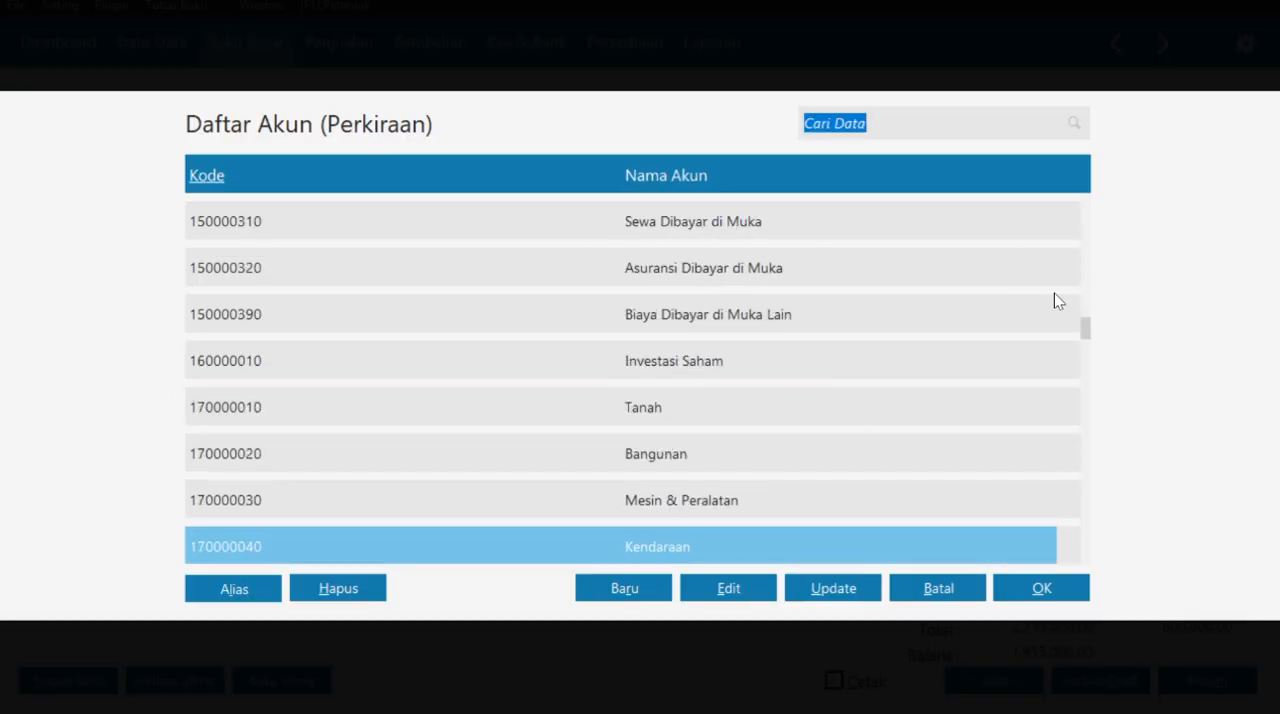
key(Down)
key(Down)
key(Down)
key(Down)
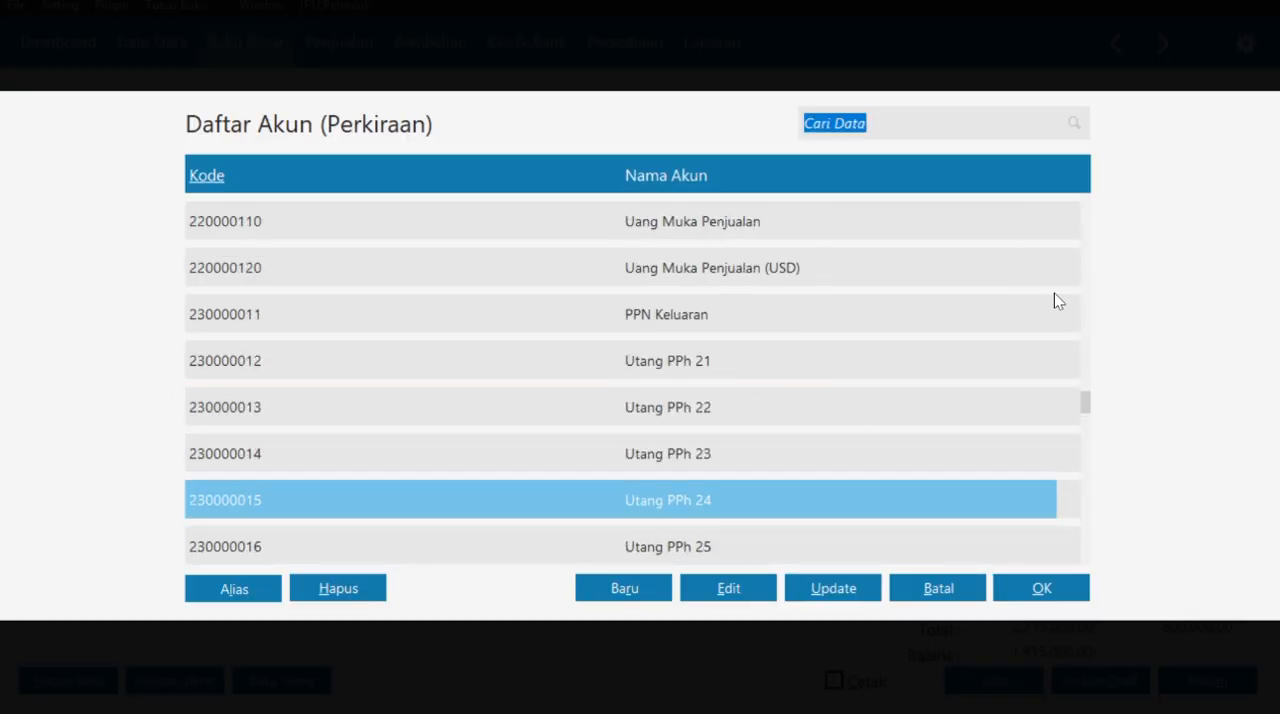
click(728, 588)
triple_click(446, 327)
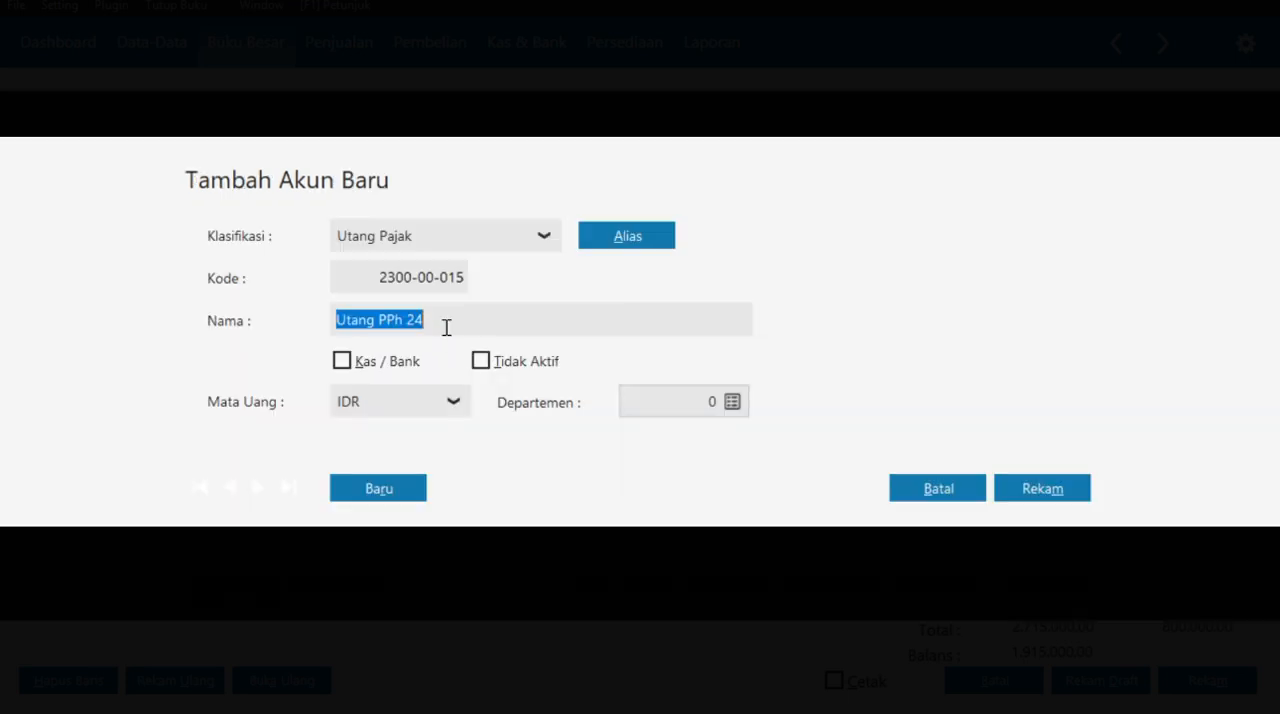
key(End)
key(BackSpace)
key(BackSpace)
click(1031, 488)
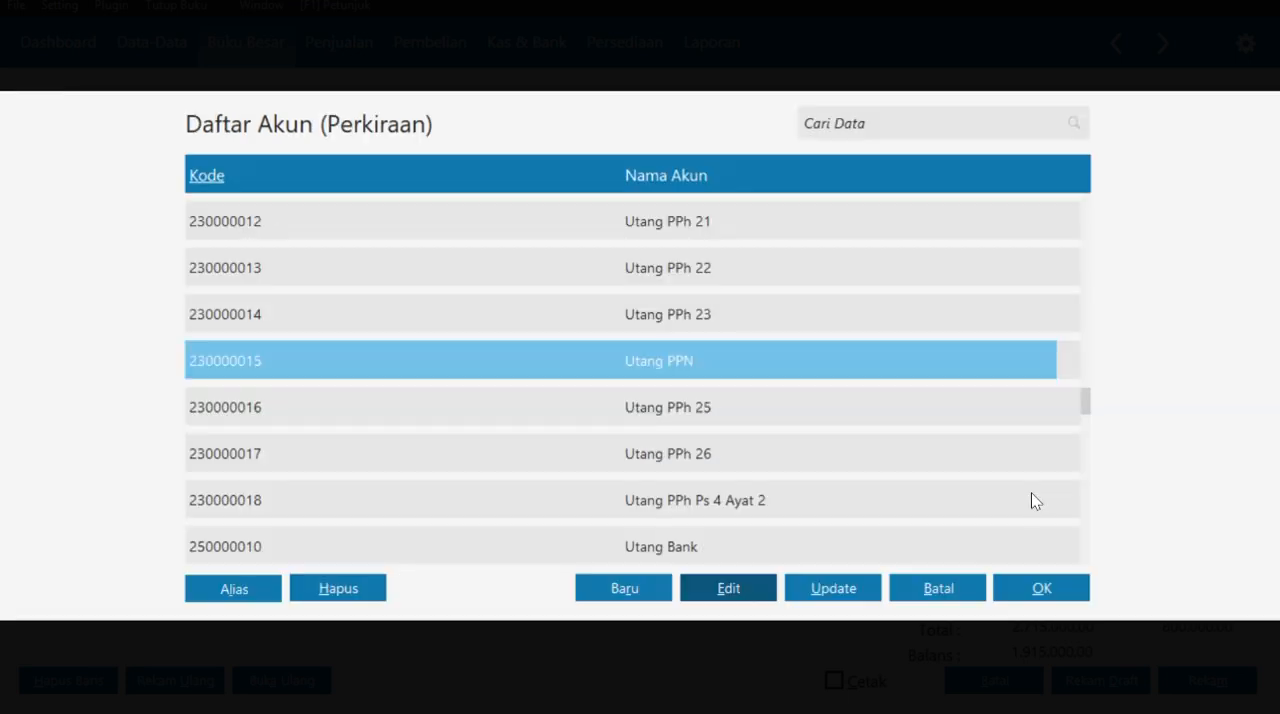
- Enter Utang PPN on the journal's third line with a credit of 1.915.000, record the entry and leave the journal form
click(1032, 580)
click(882, 402)
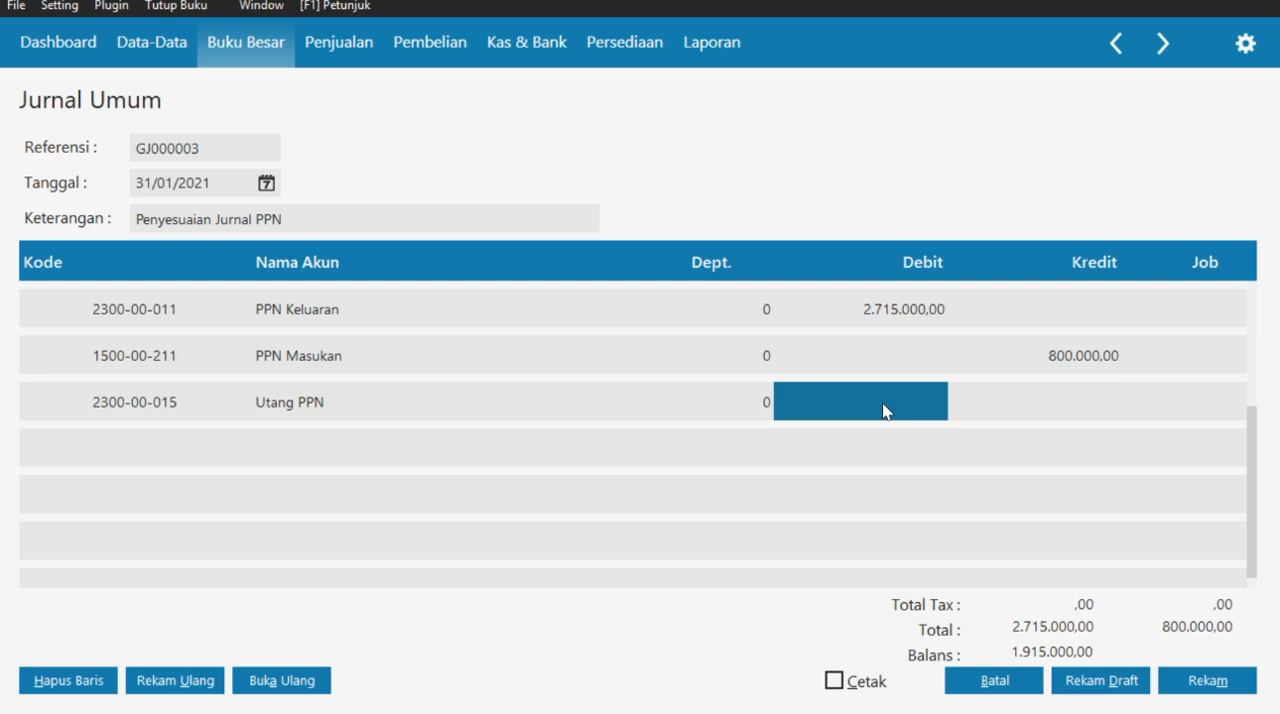
click(1084, 413)
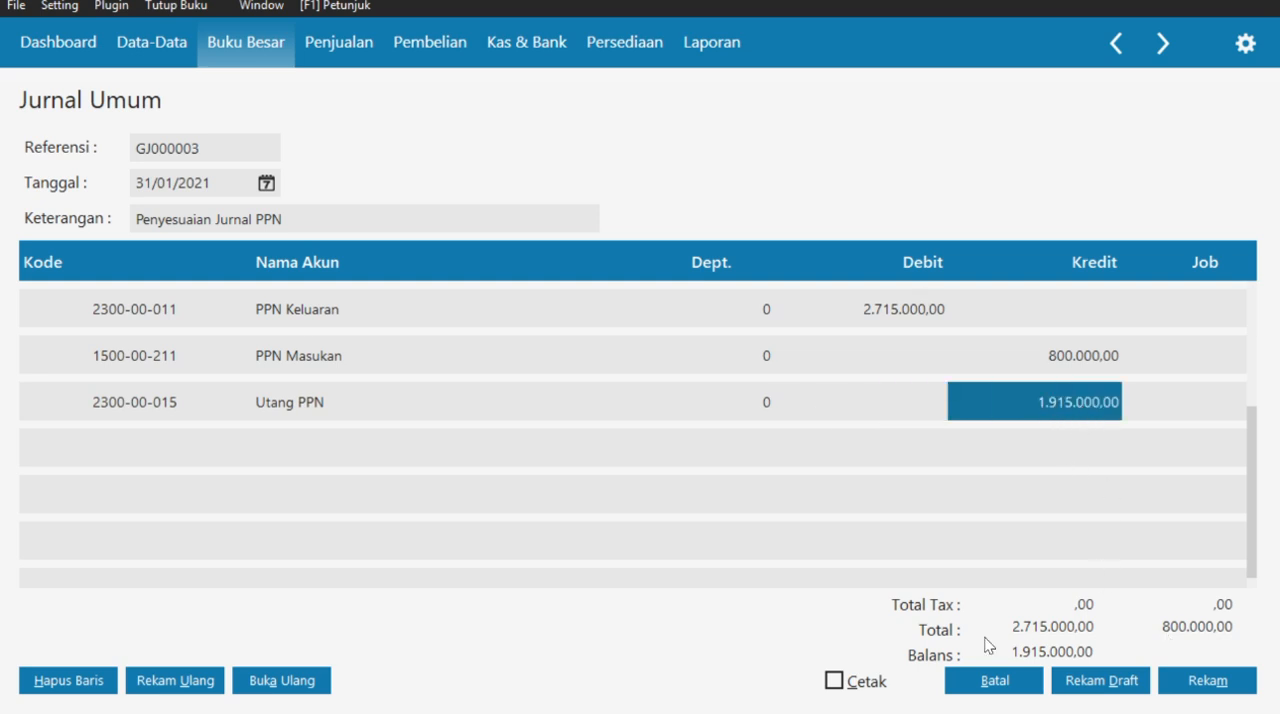
click(1160, 357)
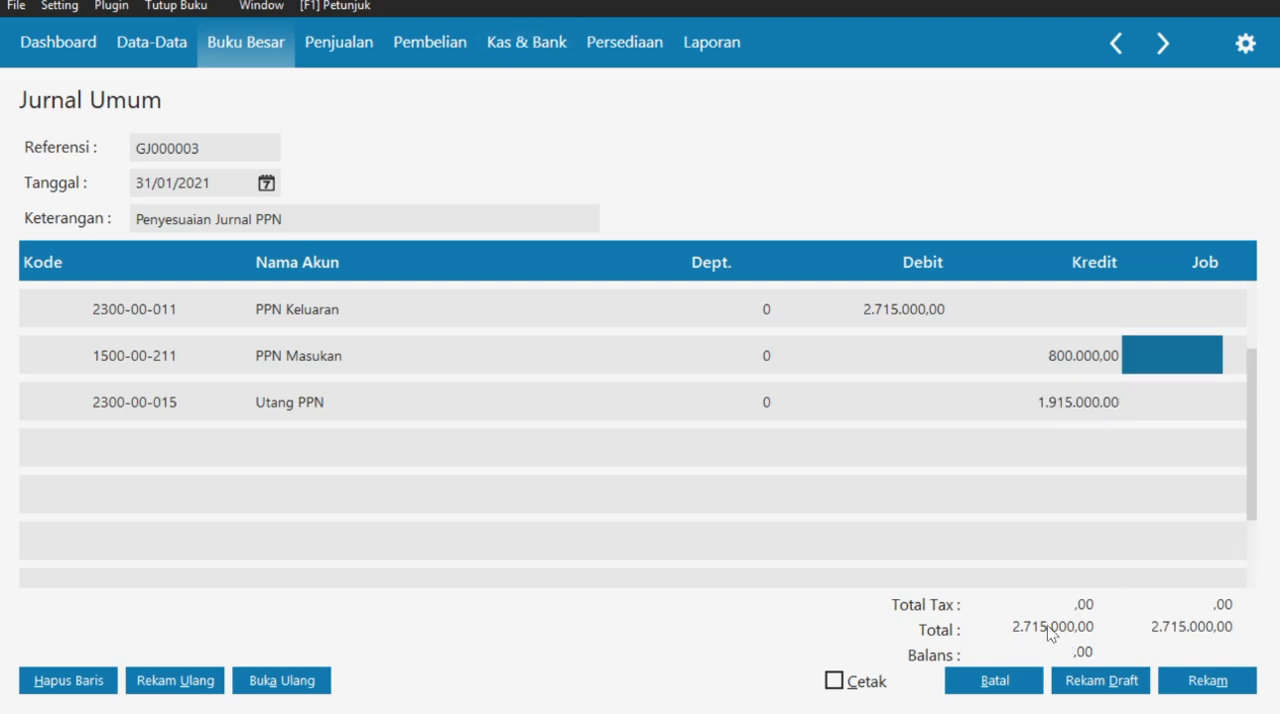
click(1195, 676)
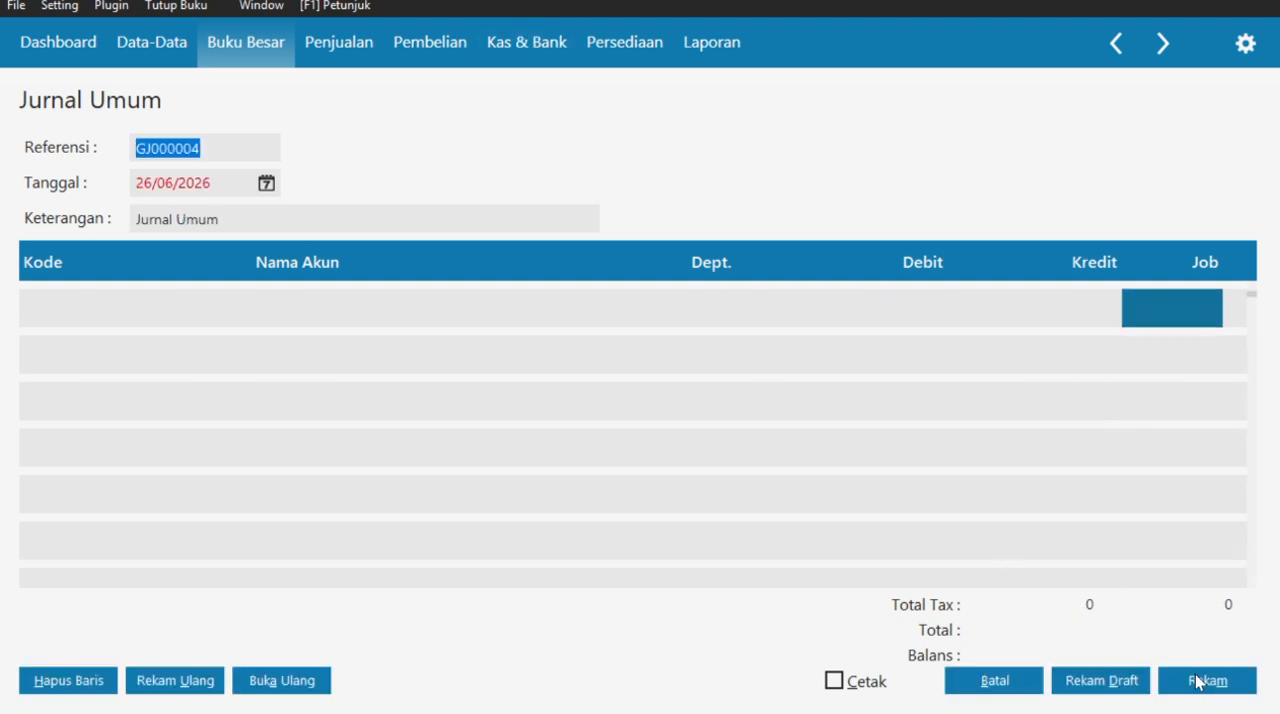
click(982, 676)
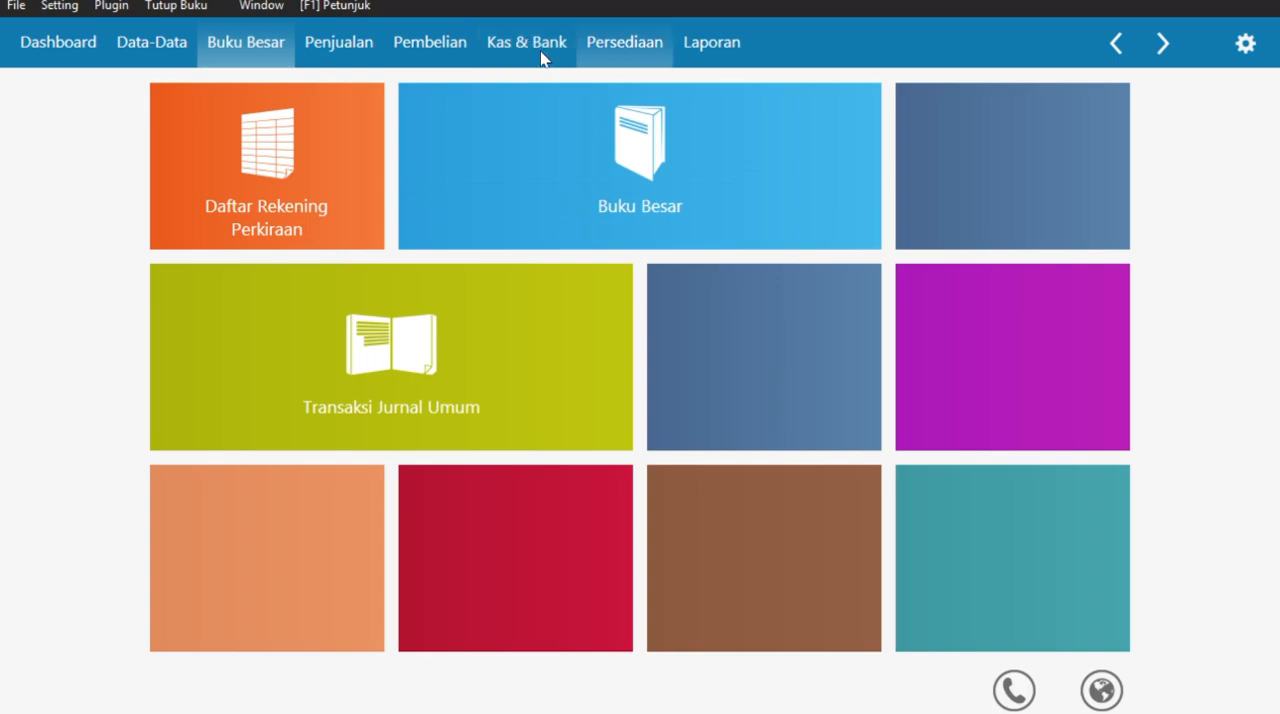
- Look through the open windows for the case document, then return to Zahir
key(super+Tab)
click(527, 330)
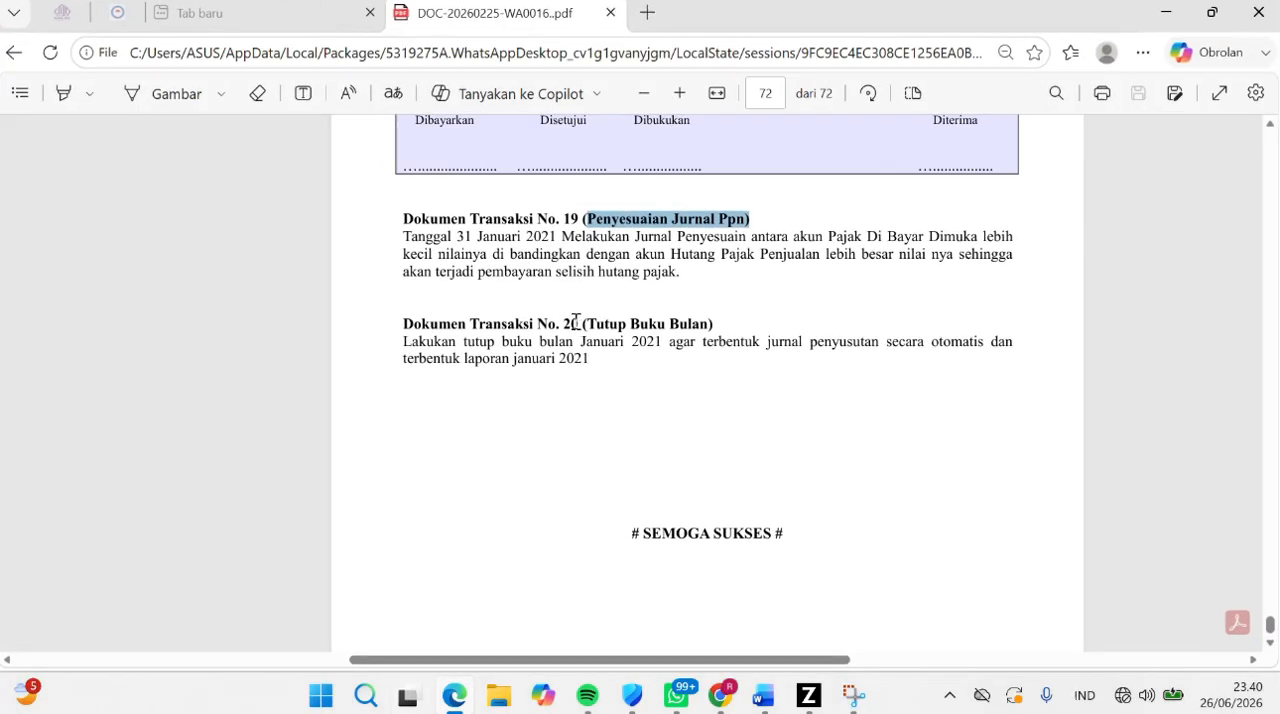
drag(576, 322, 716, 325)
click(808, 695)
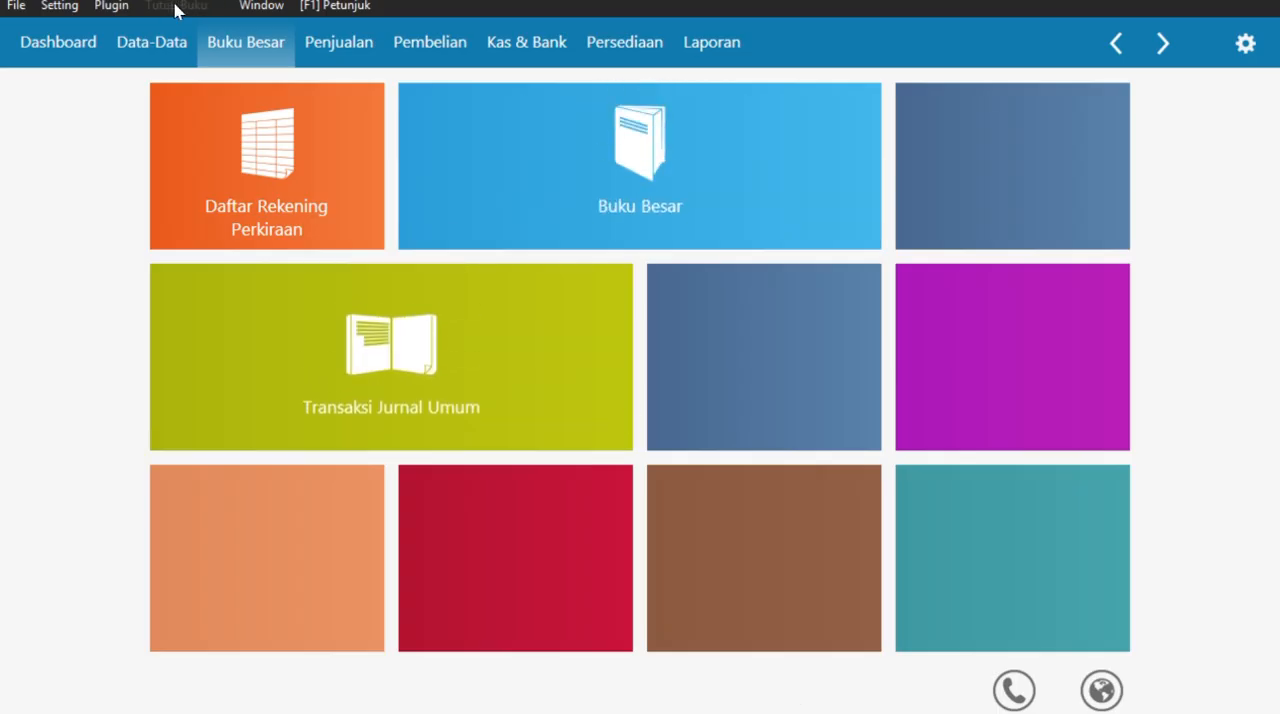
- Start the month-end Tutup Buku and process its automatic facilities with Revaluasi Valuta Asing unchecked
click(174, 7)
click(204, 29)
click(1020, 503)
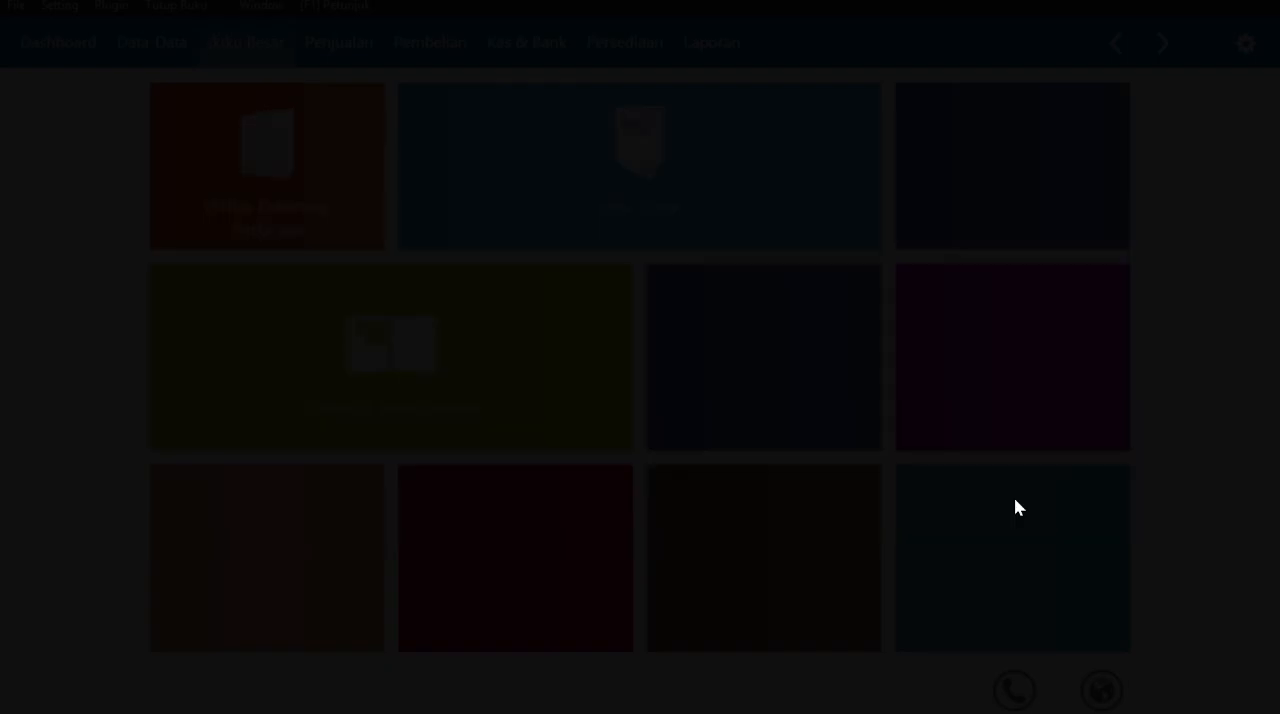
click(940, 466)
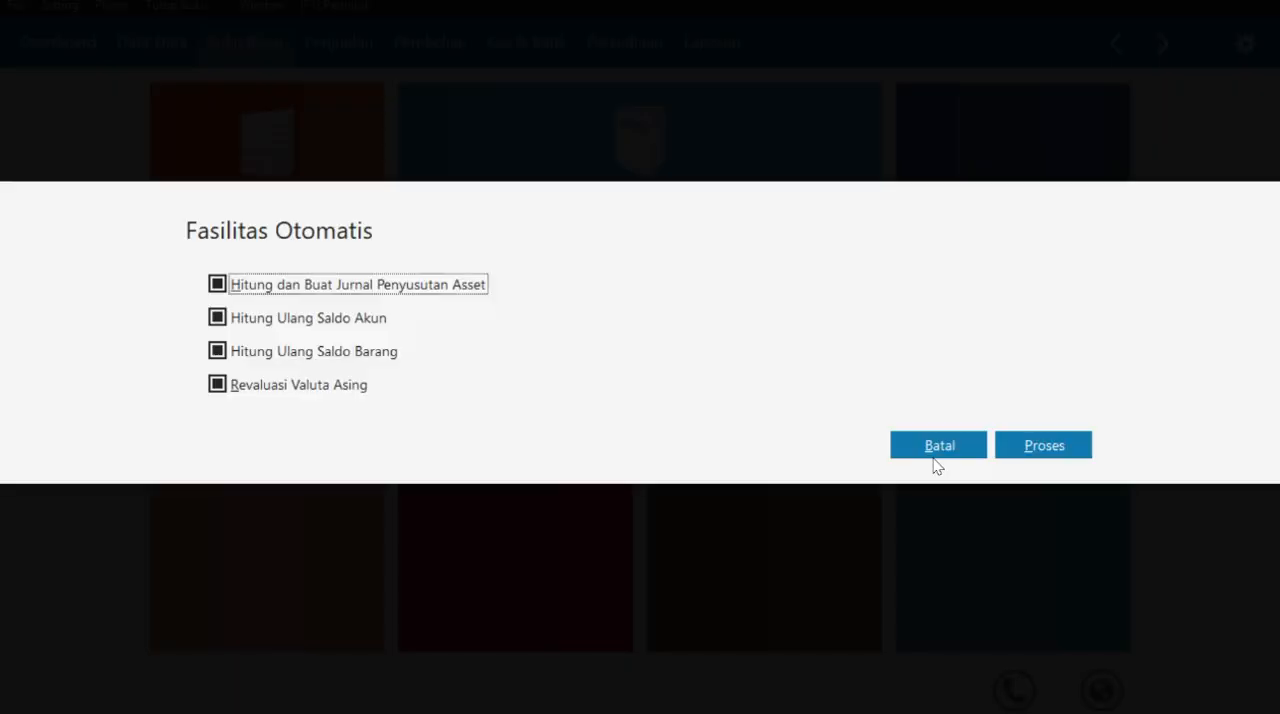
click(228, 388)
click(1031, 445)
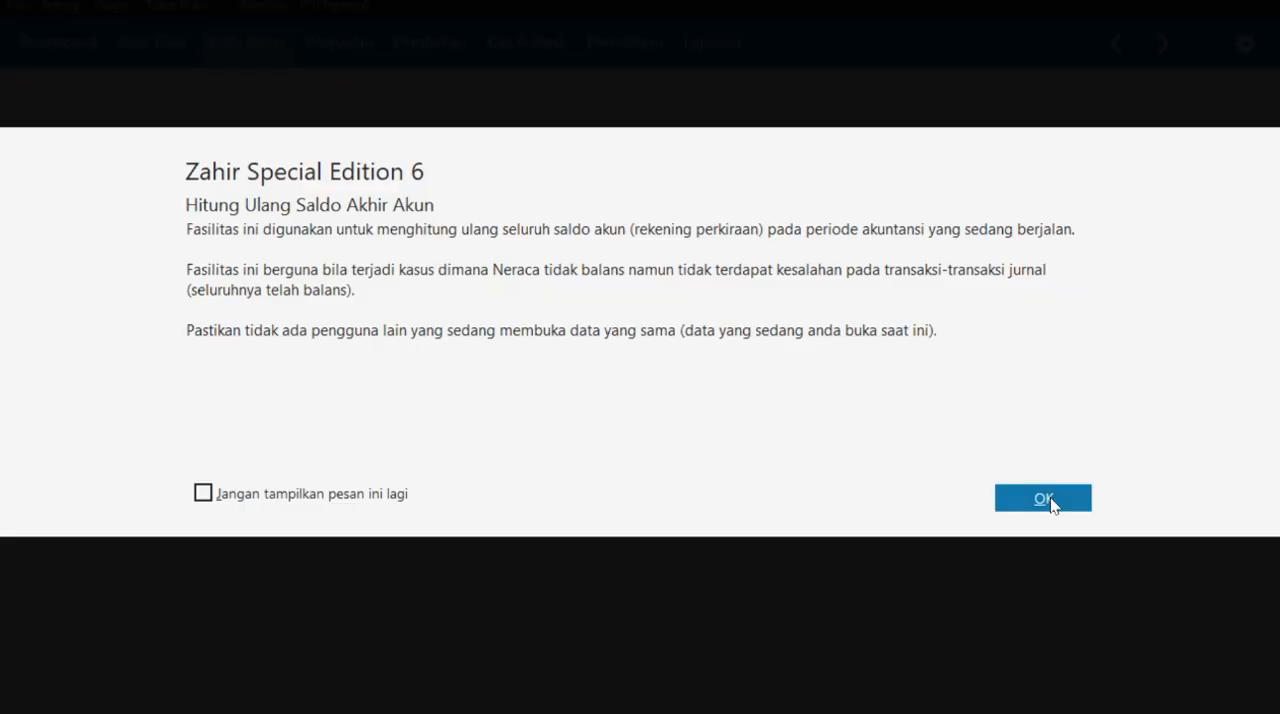
- Run the account and inventory balance recalculations and complete the month-end closing
click(1052, 506)
click(932, 467)
click(1022, 502)
click(958, 470)
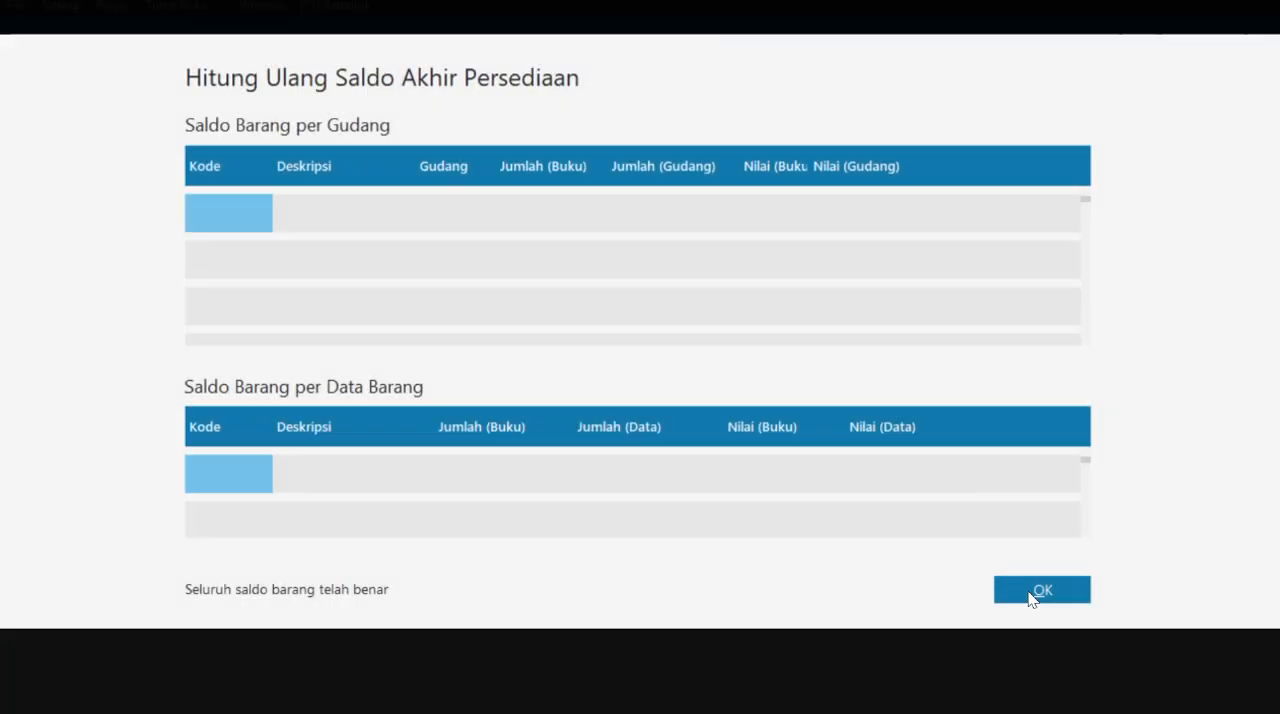
click(1040, 590)
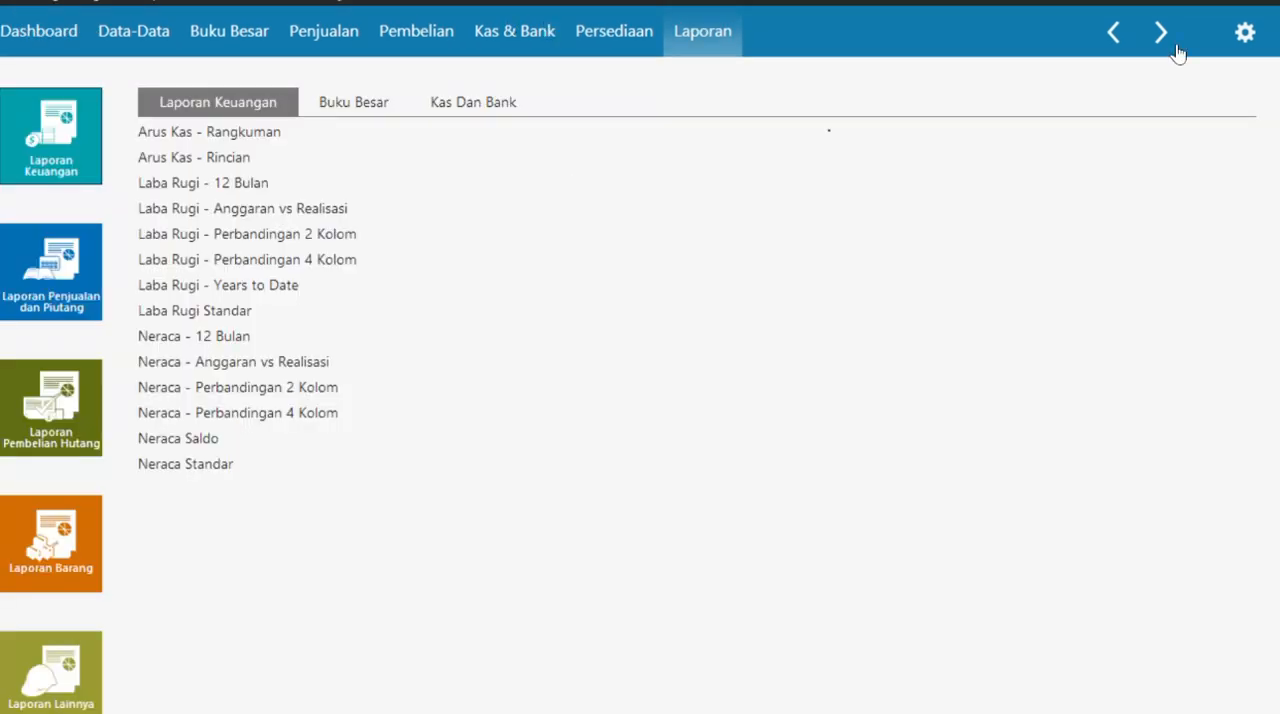
- Open the Laba Rugi Standar report for the period from Januari 2021 to Februari 2021
click(1245, 43)
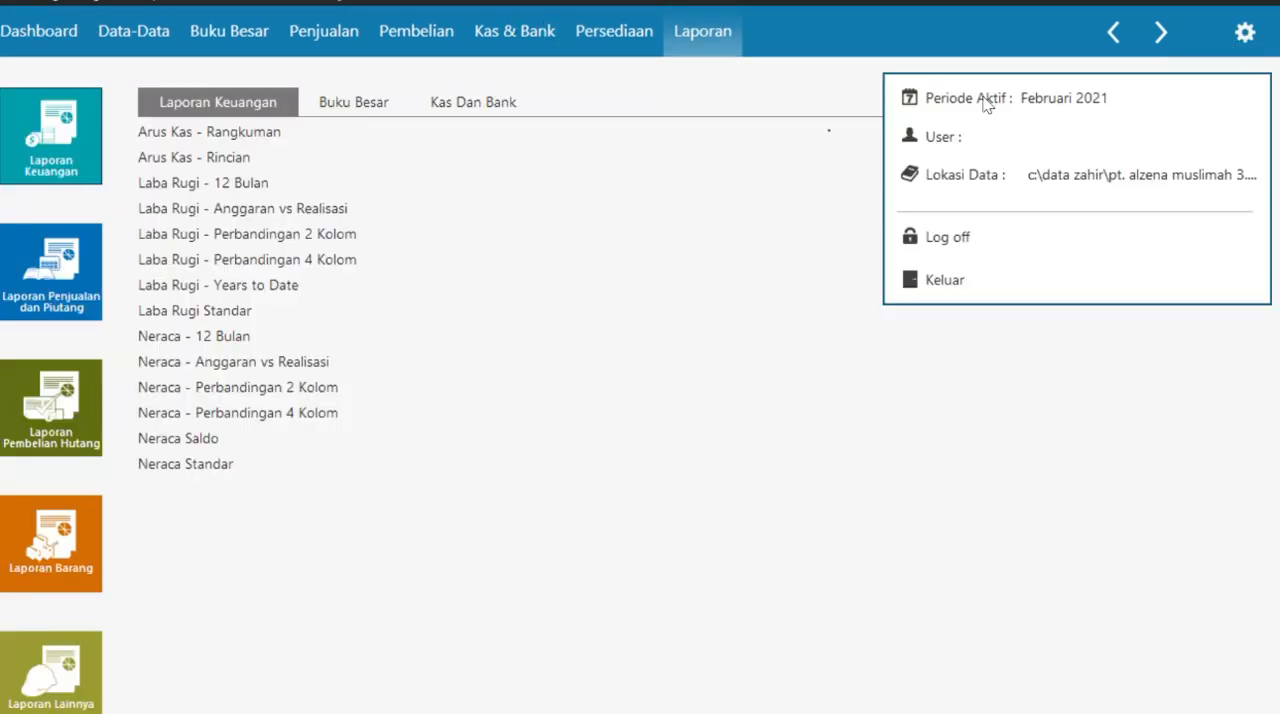
click(217, 311)
click(451, 214)
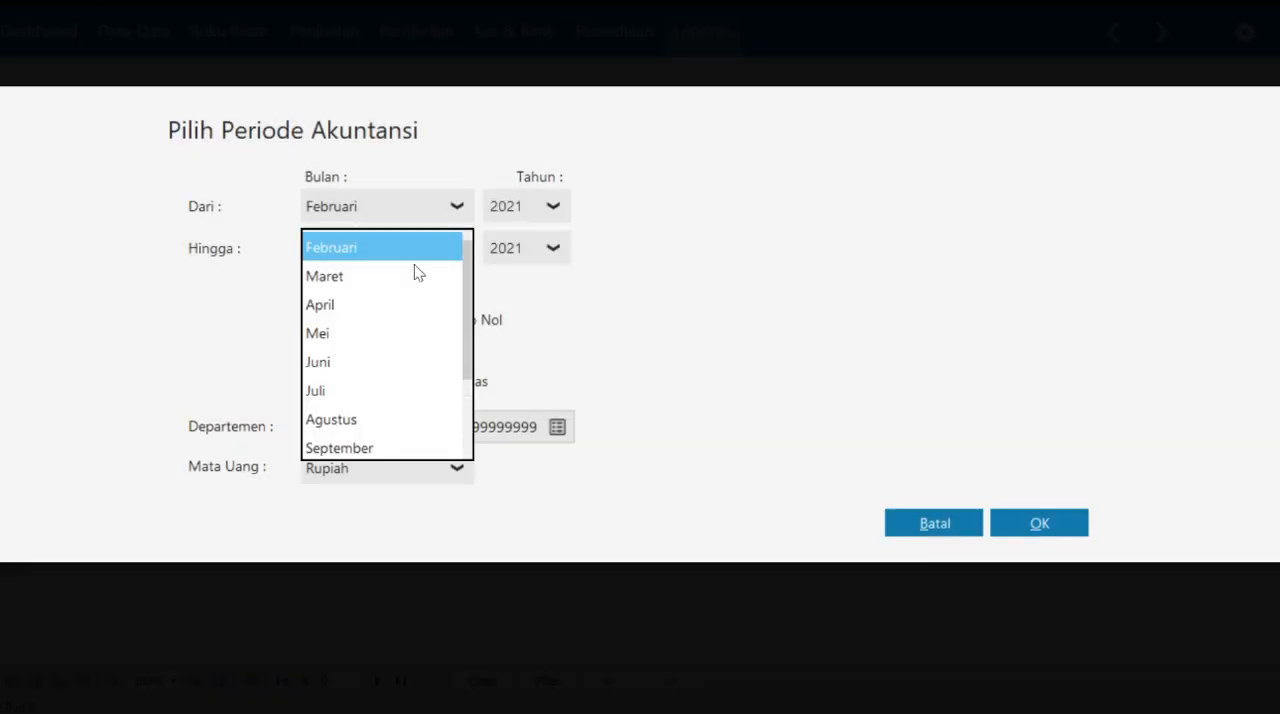
scroll(414, 264, up, 1)
click(416, 248)
click(1026, 519)
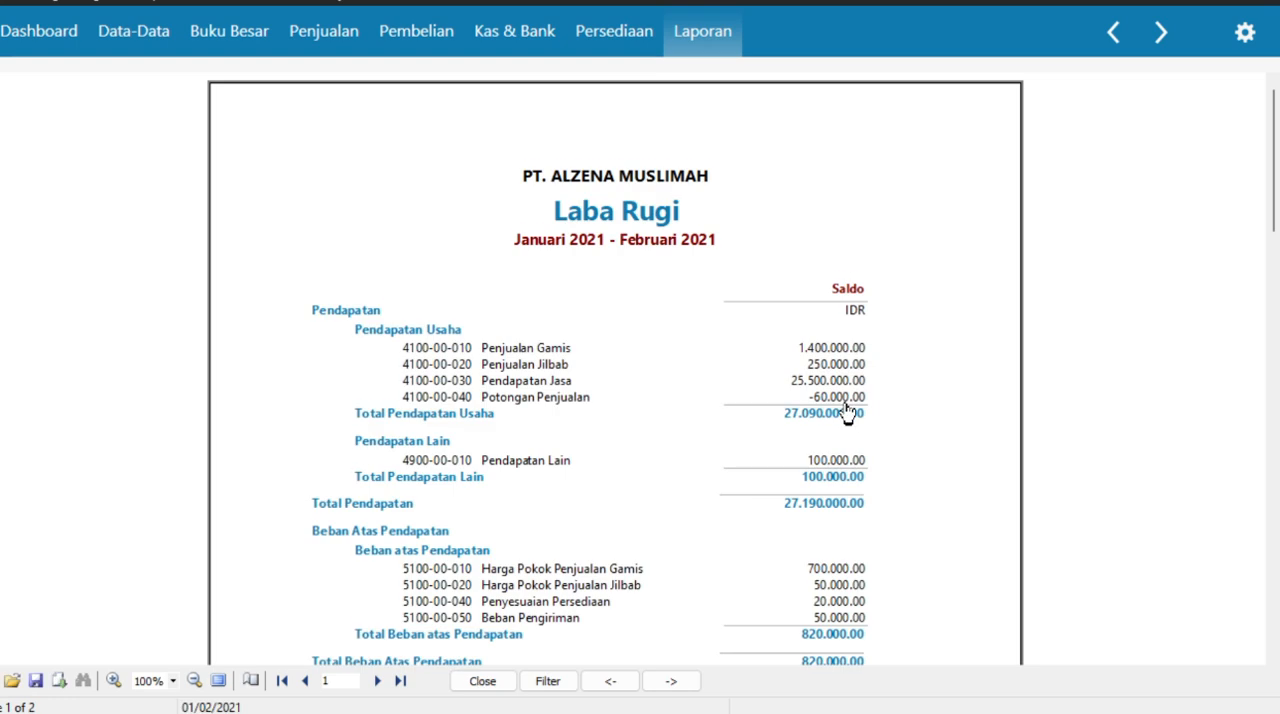
- Review the Laba Rugi report down to Laba/Rugi Bersih and return to the report list
scroll(892, 423, down, 10)
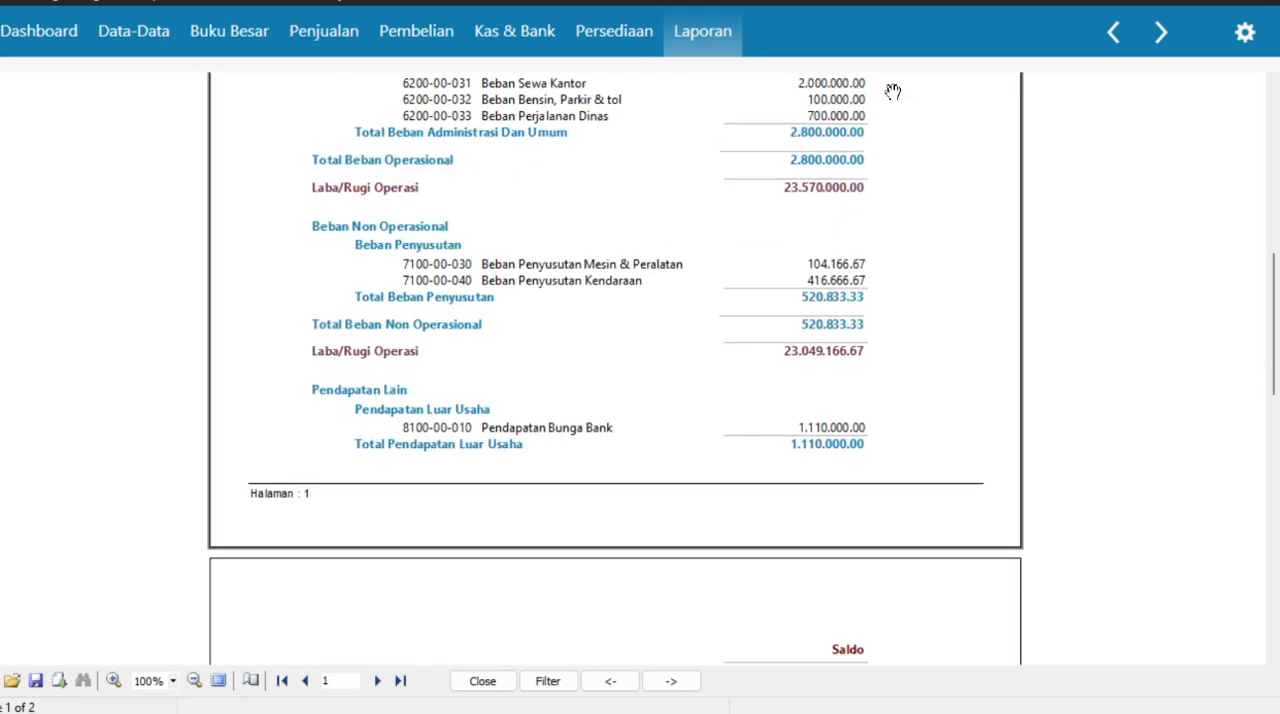
scroll(806, 357, down, 3)
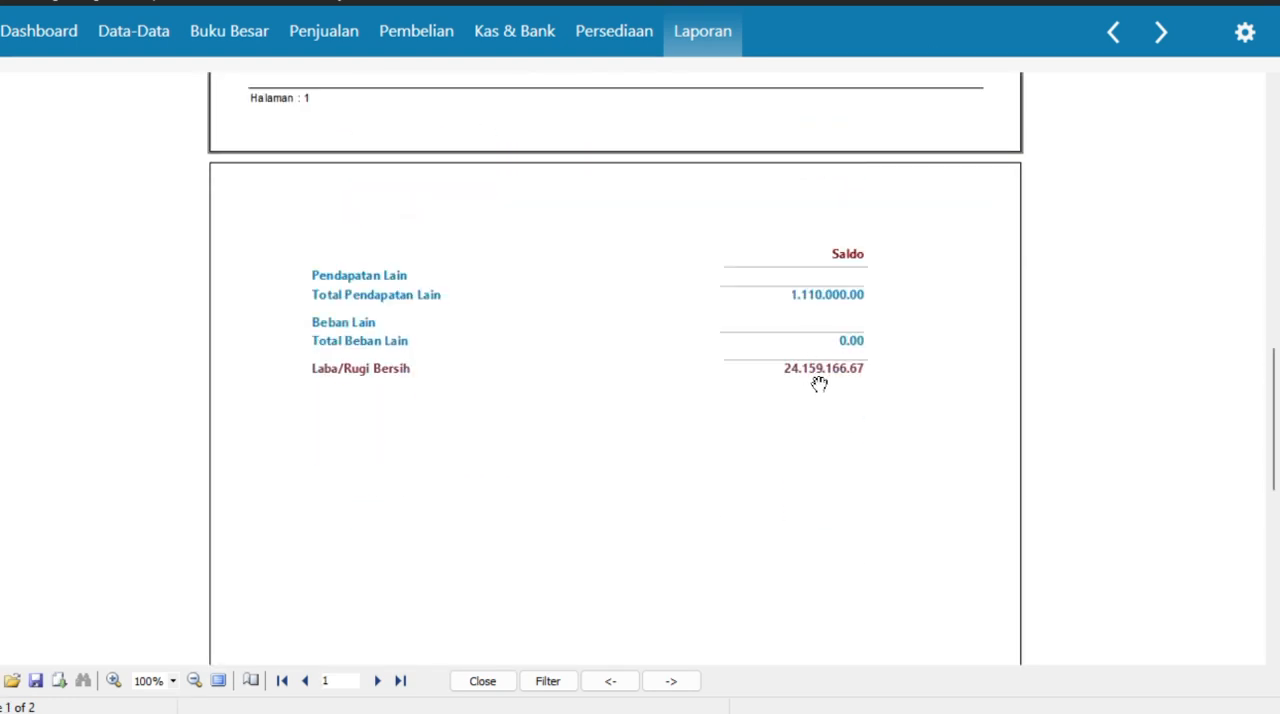
scroll(882, 378, up, 15)
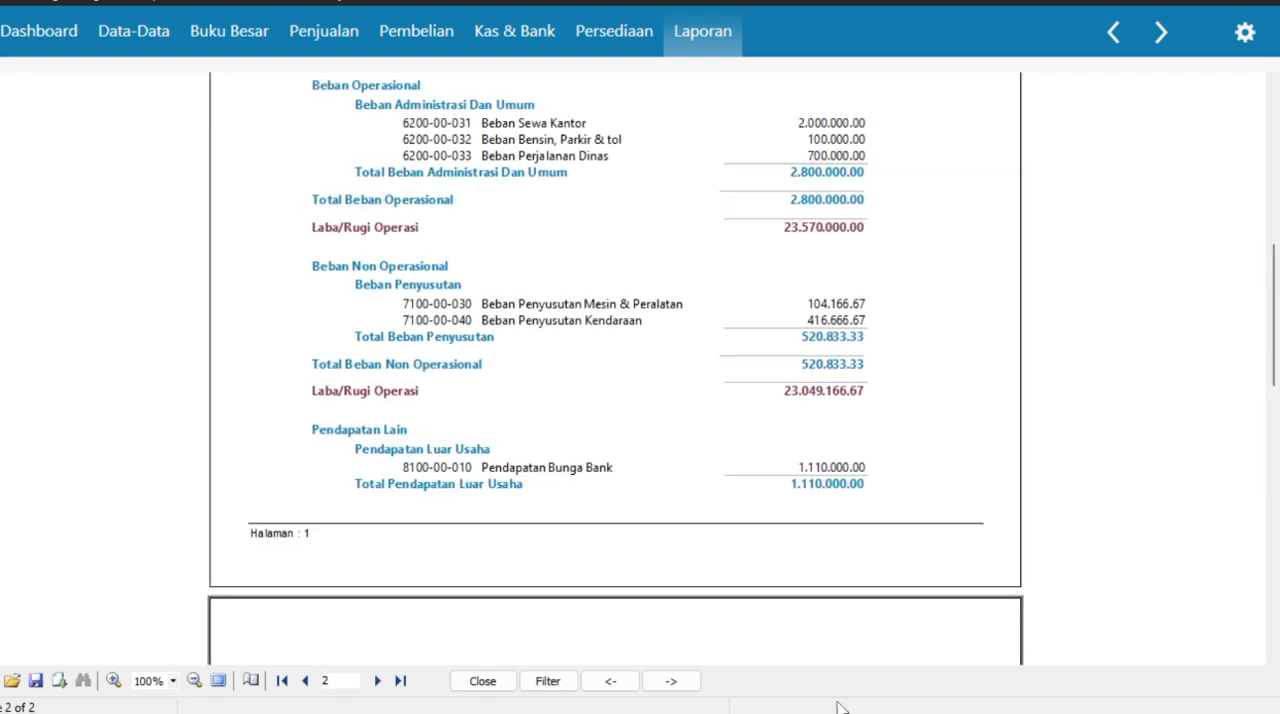
click(1112, 37)
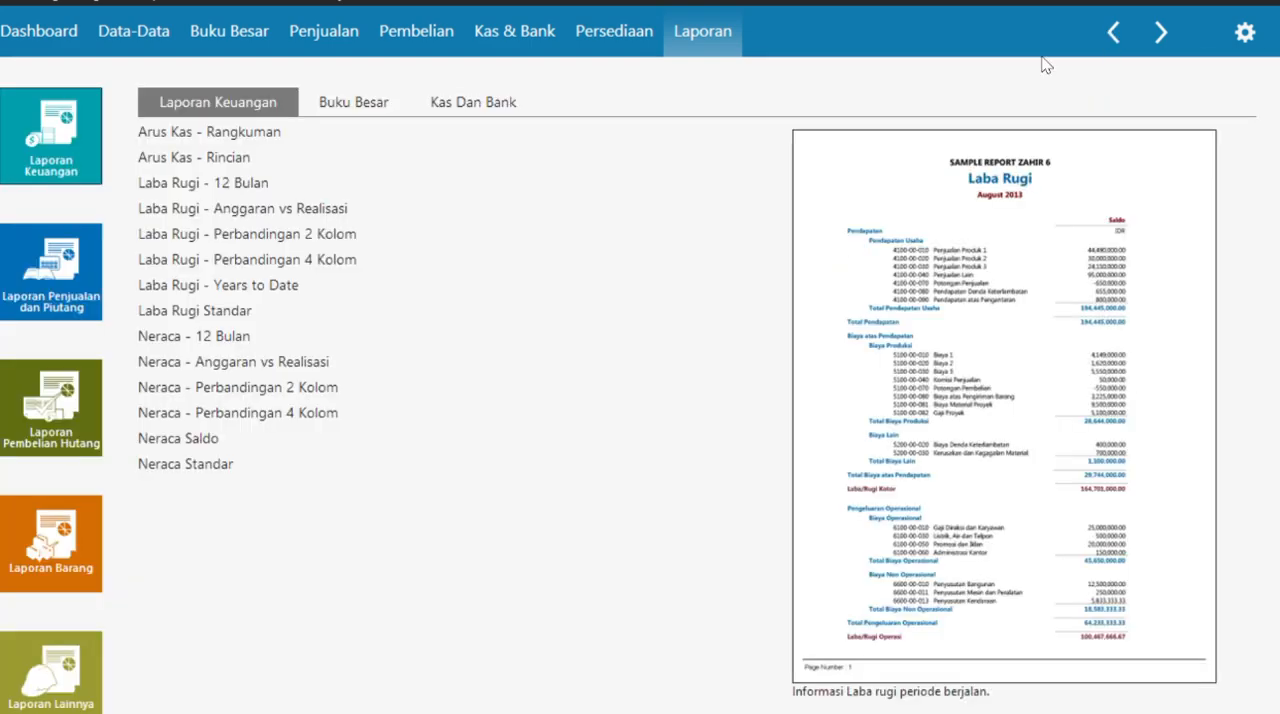
- Open the Neraca Standar report for Januari 2021 and drill down into the Kas Kecil ledger
click(197, 466)
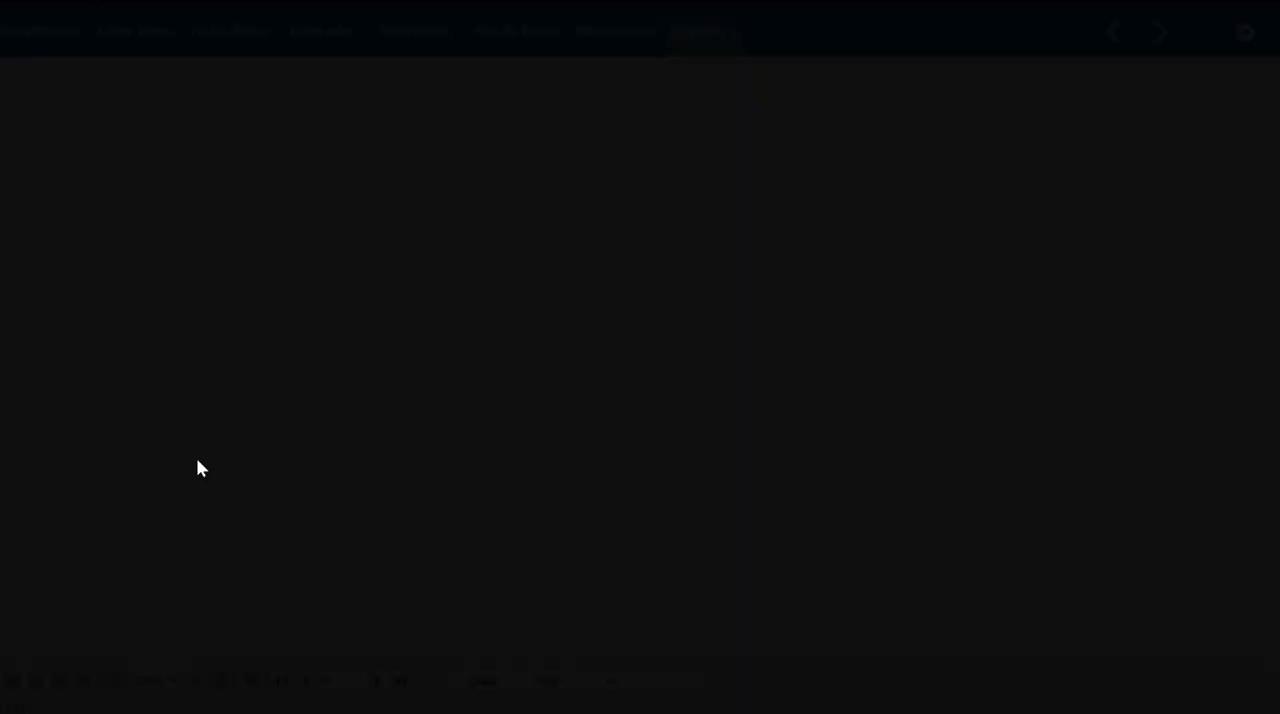
click(400, 206)
scroll(397, 249, up, 1)
click(397, 249)
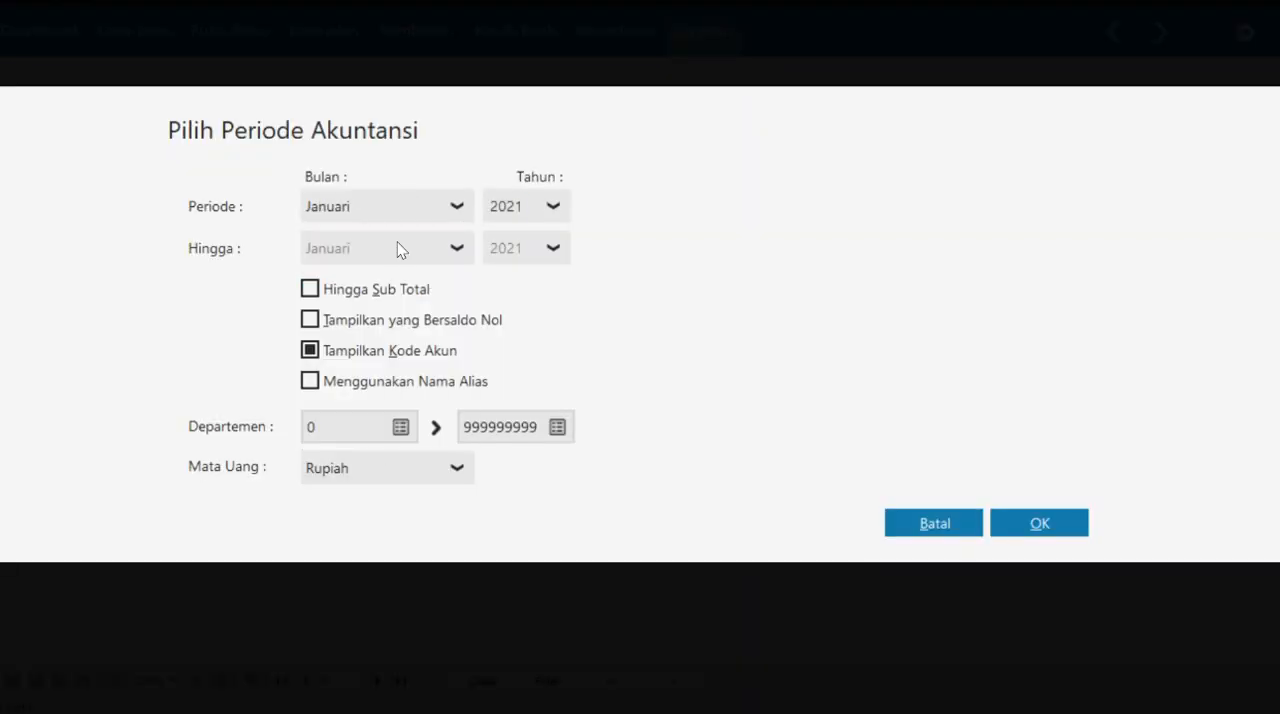
click(1008, 527)
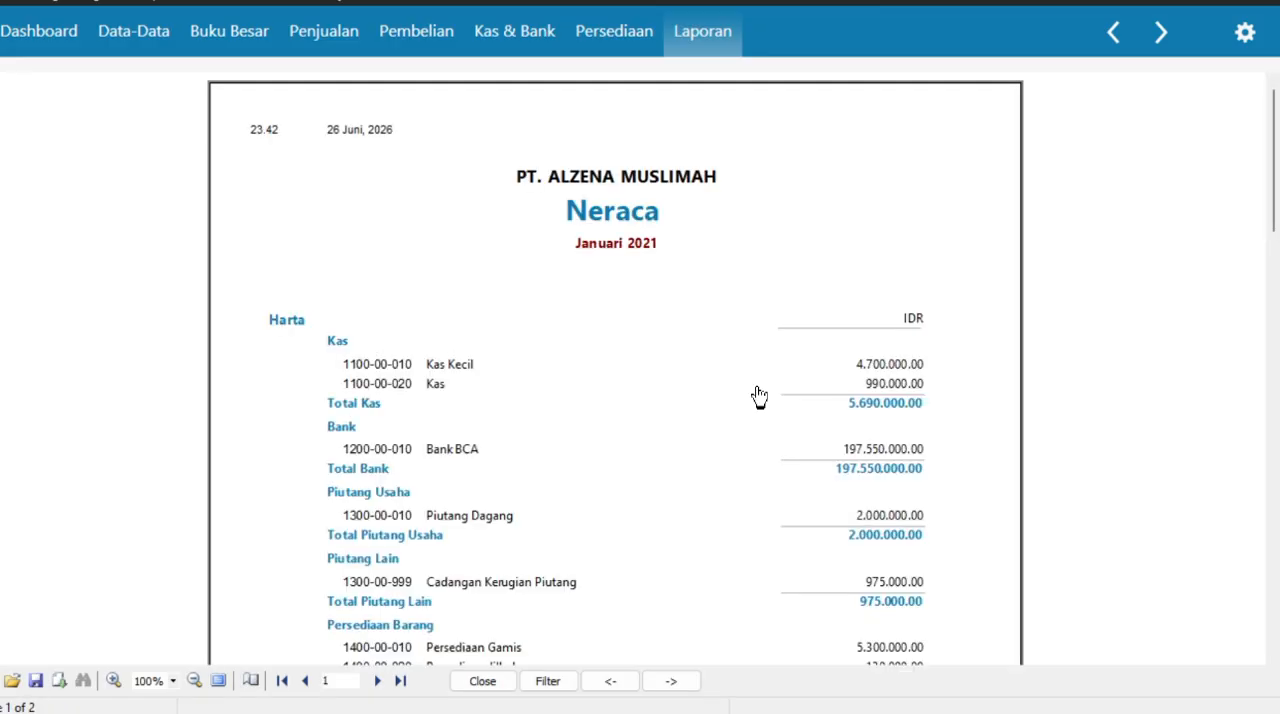
drag(771, 405, 777, 171)
click(741, 123)
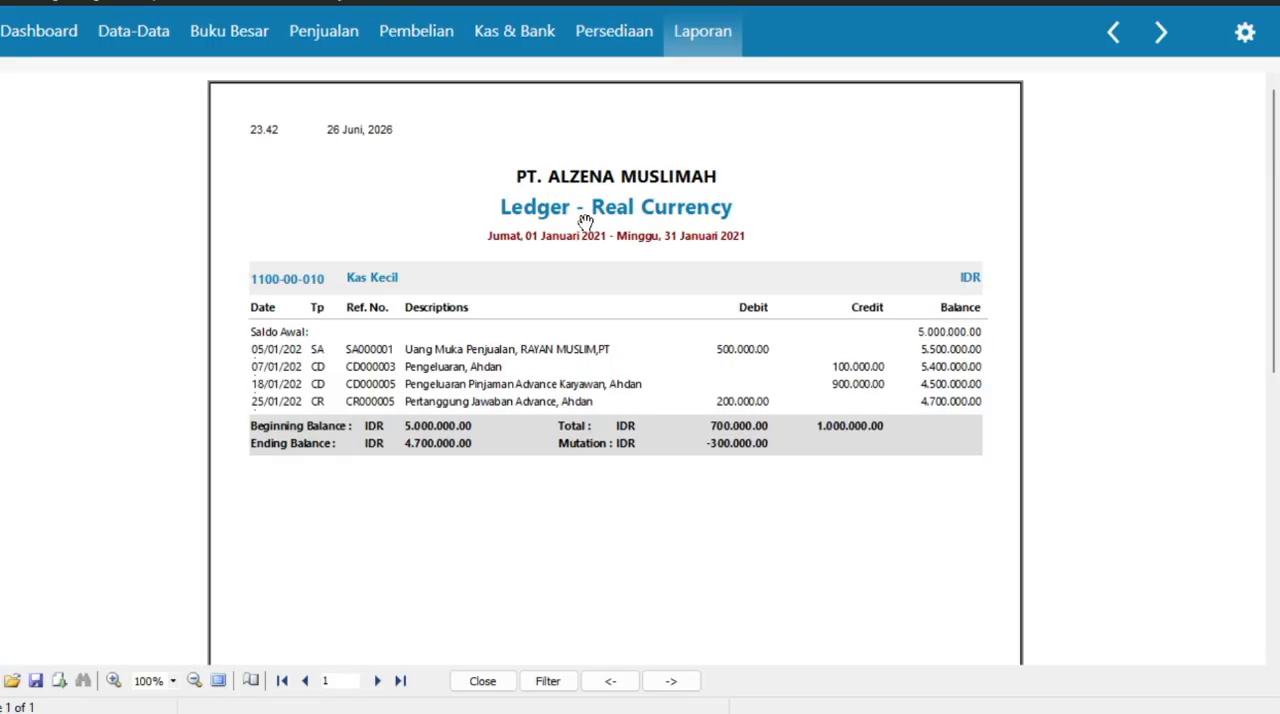
- Leave the Kas Kecil ledger and review the Laba Rugi report's income, expenses and net profit again
click(1118, 31)
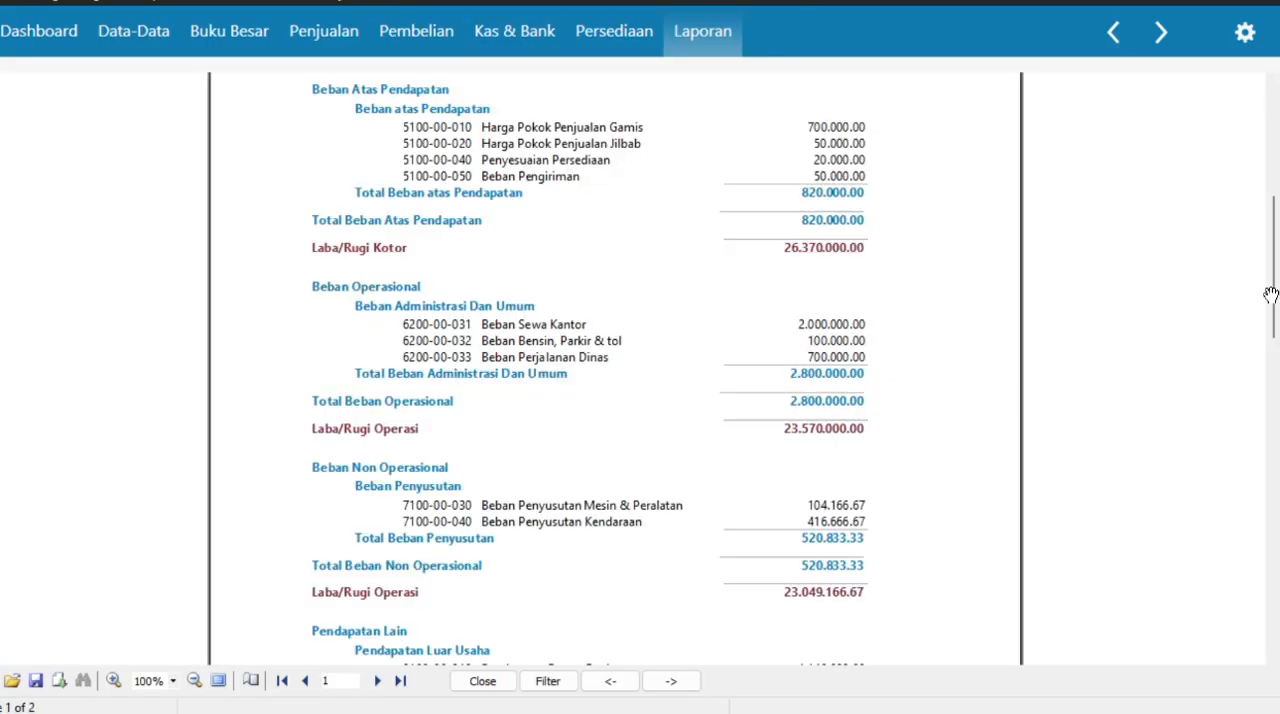
scroll(1270, 295, down, 6)
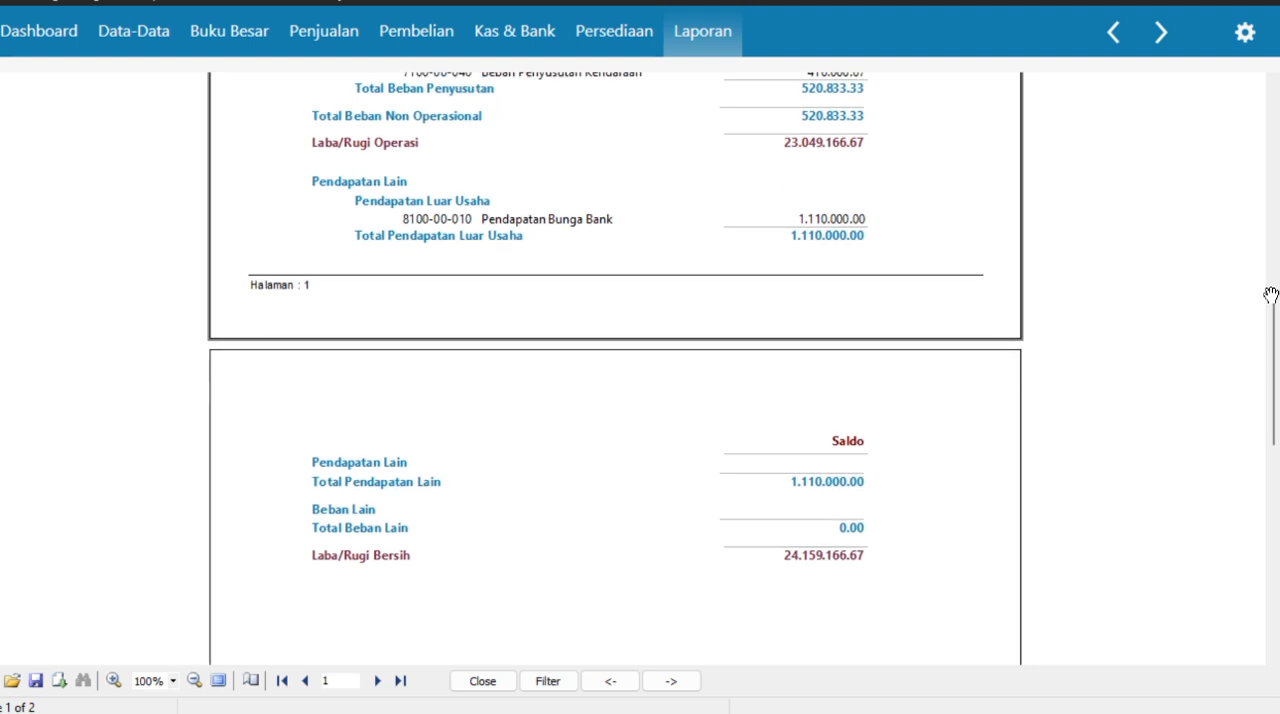
scroll(1270, 295, down, 3)
scroll(1270, 295, up, 4)
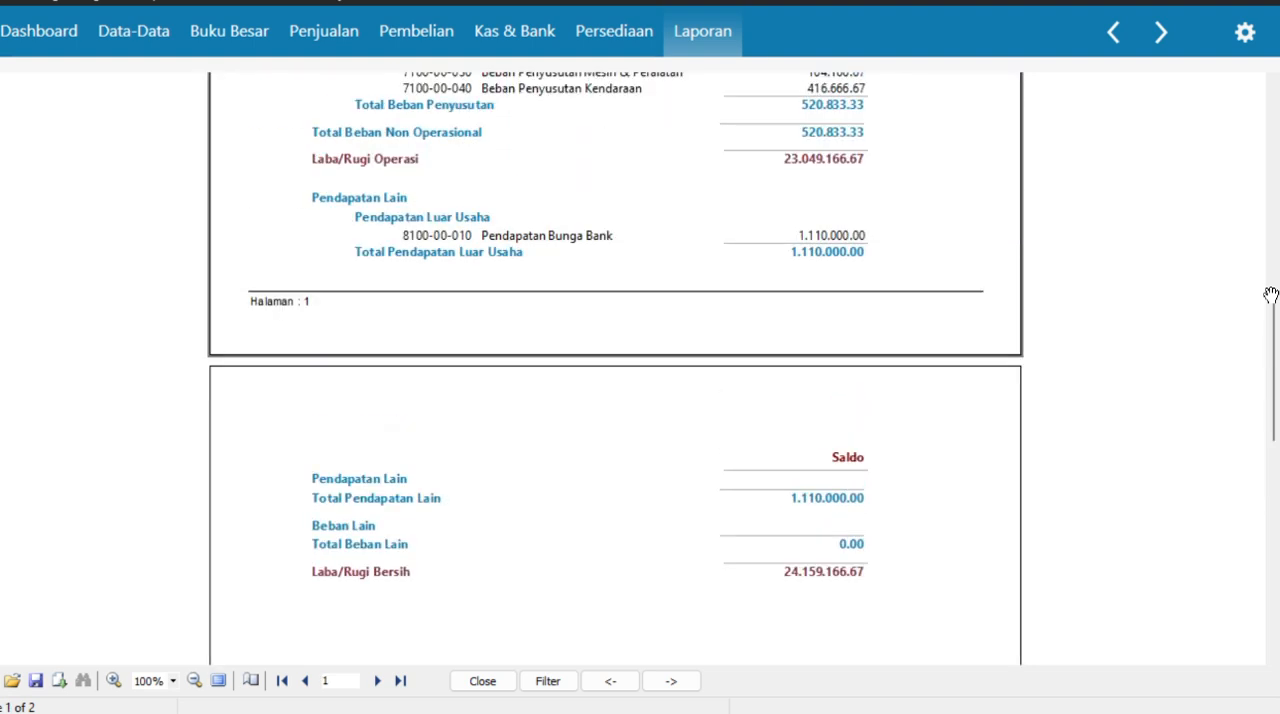
scroll(1270, 295, up, 8)
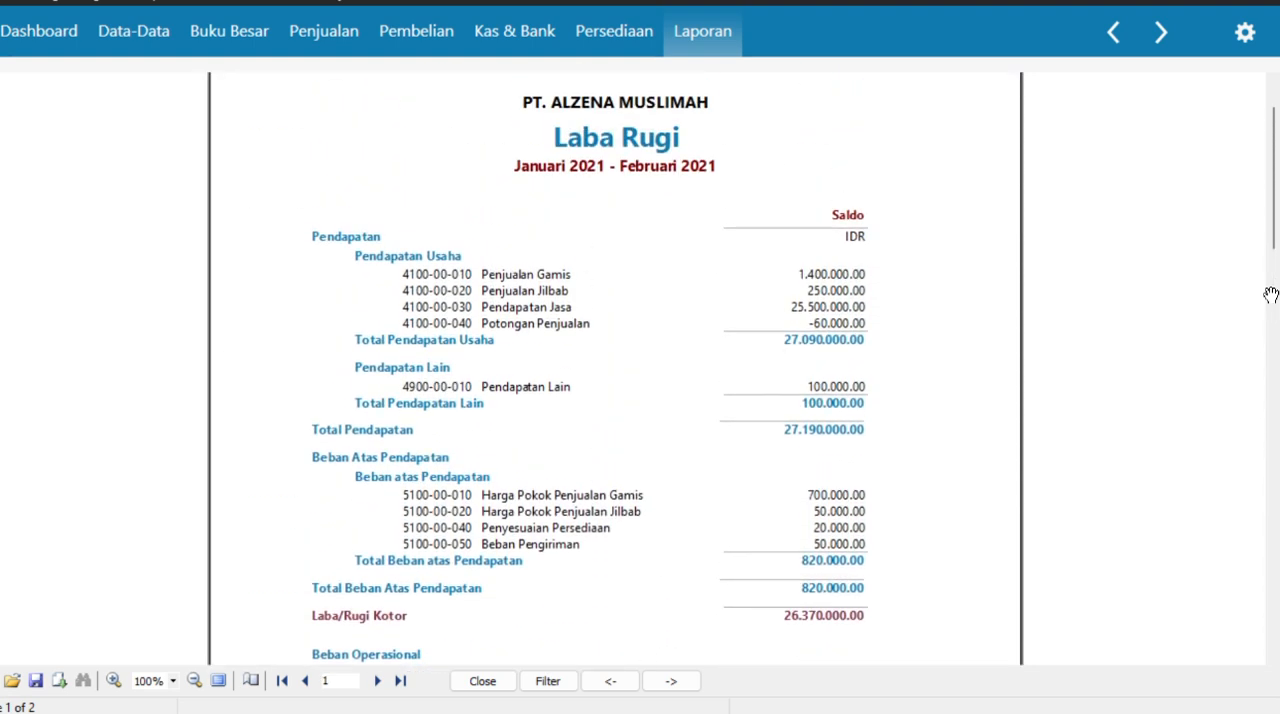
- Return to the report list and open the Neraca Standar report for Januari 2021
click(1116, 31)
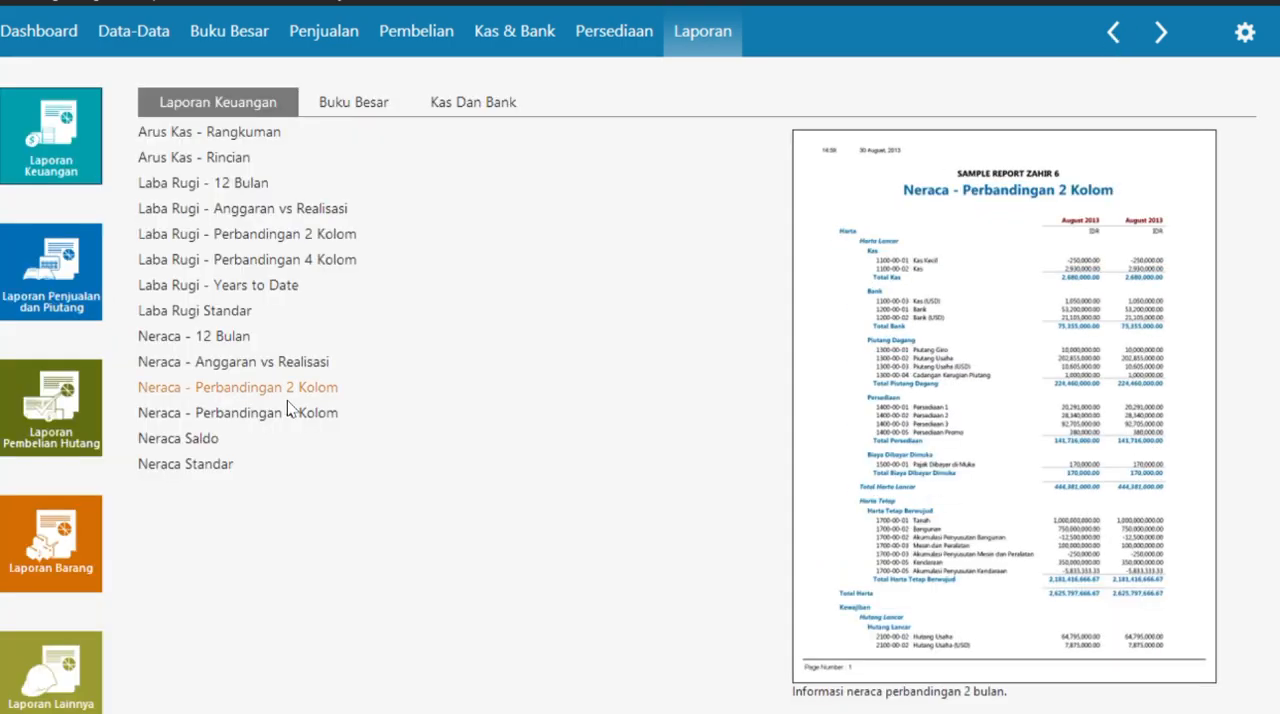
click(200, 471)
click(455, 208)
scroll(402, 270, up, 1)
click(398, 247)
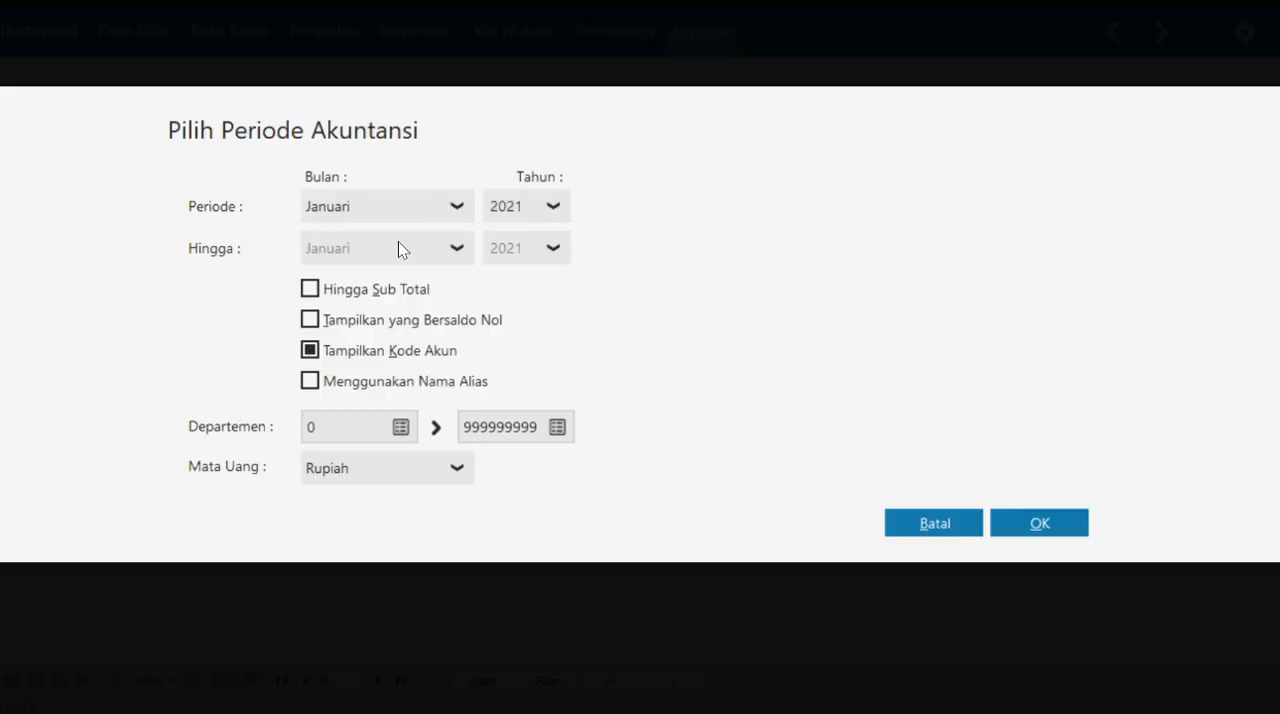
click(1020, 528)
- Review the Neraca report from the assets down to Total Kewajiban dan Modal, then return to the financial report list
scroll(1028, 532, down, 3)
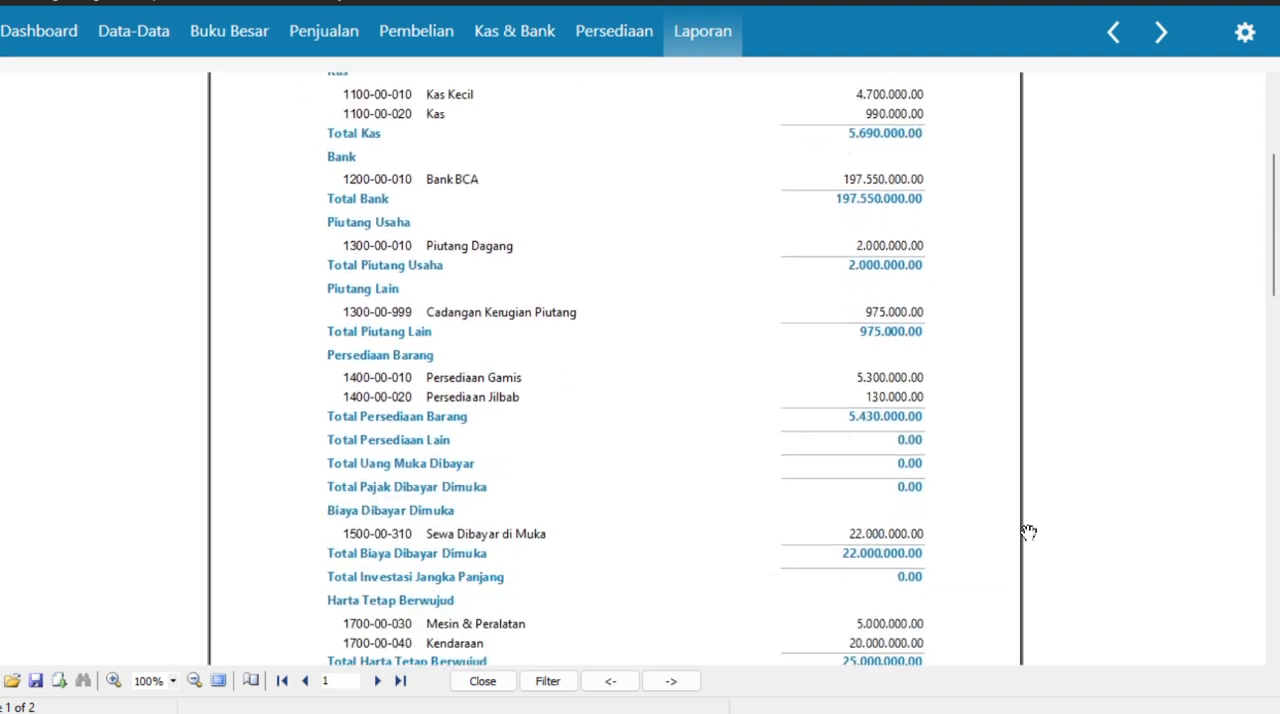
scroll(1029, 532, down, 4)
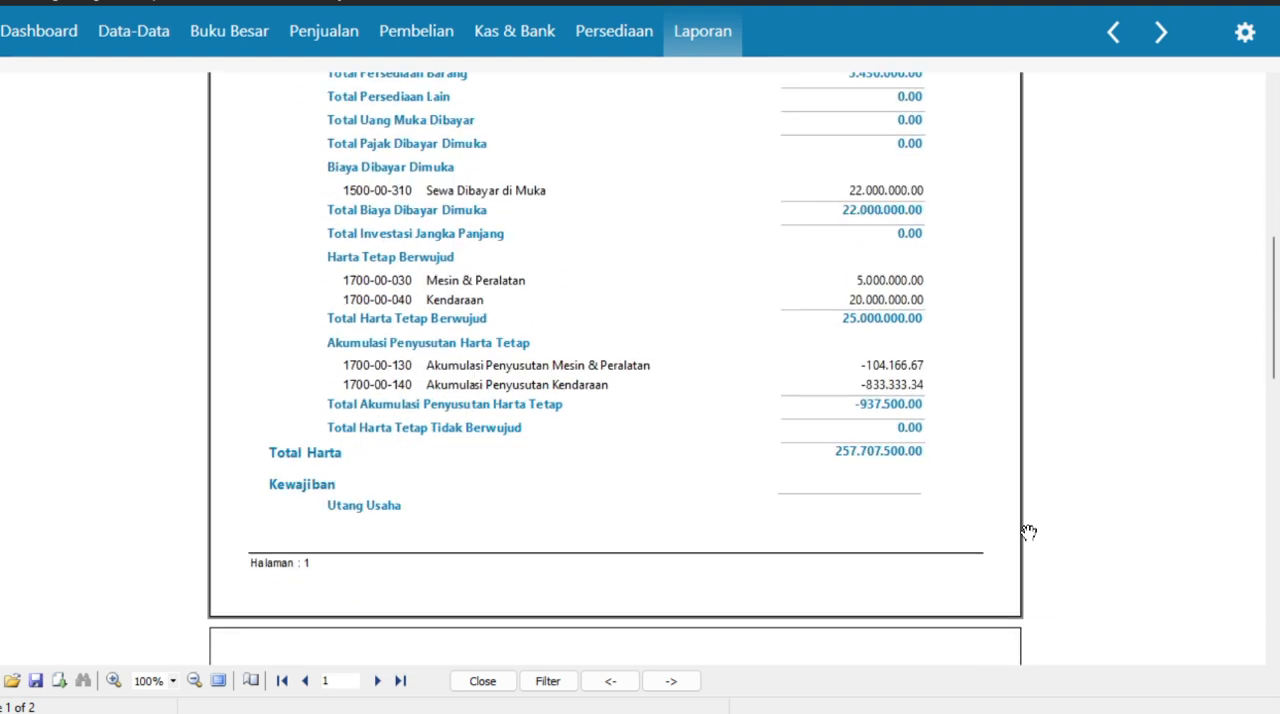
scroll(1029, 532, down, 2)
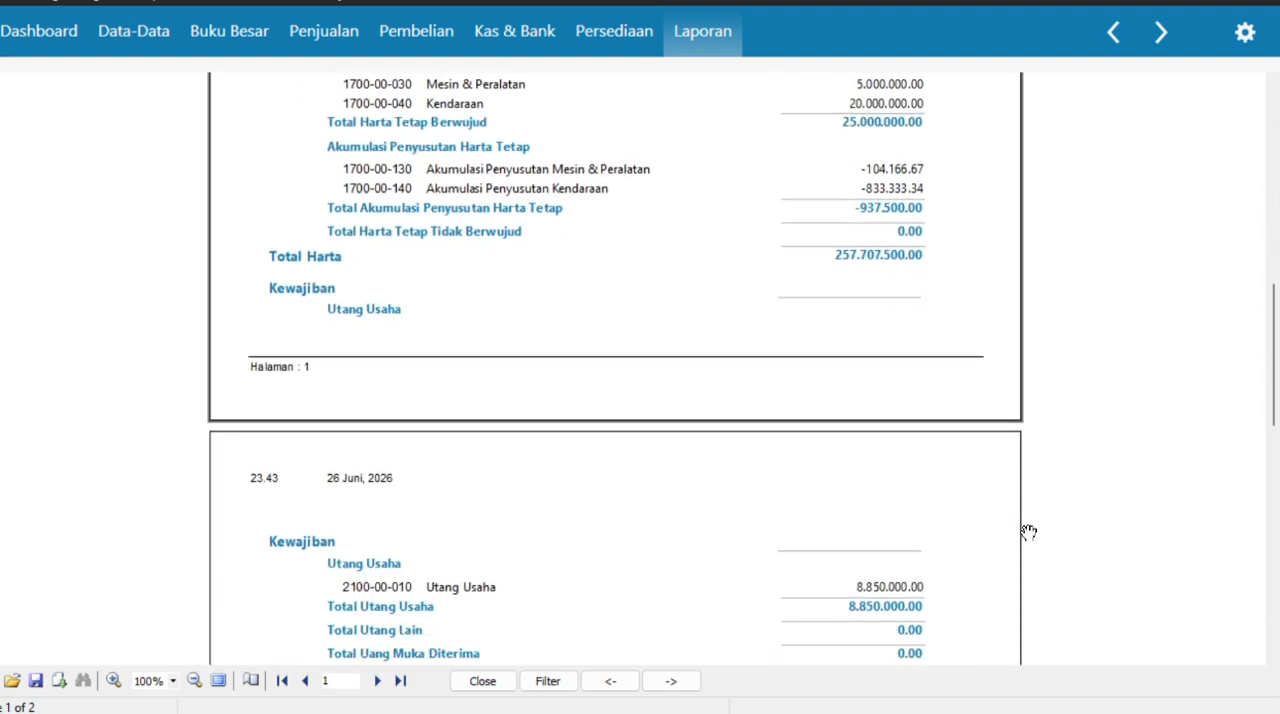
scroll(1029, 532, down, 4)
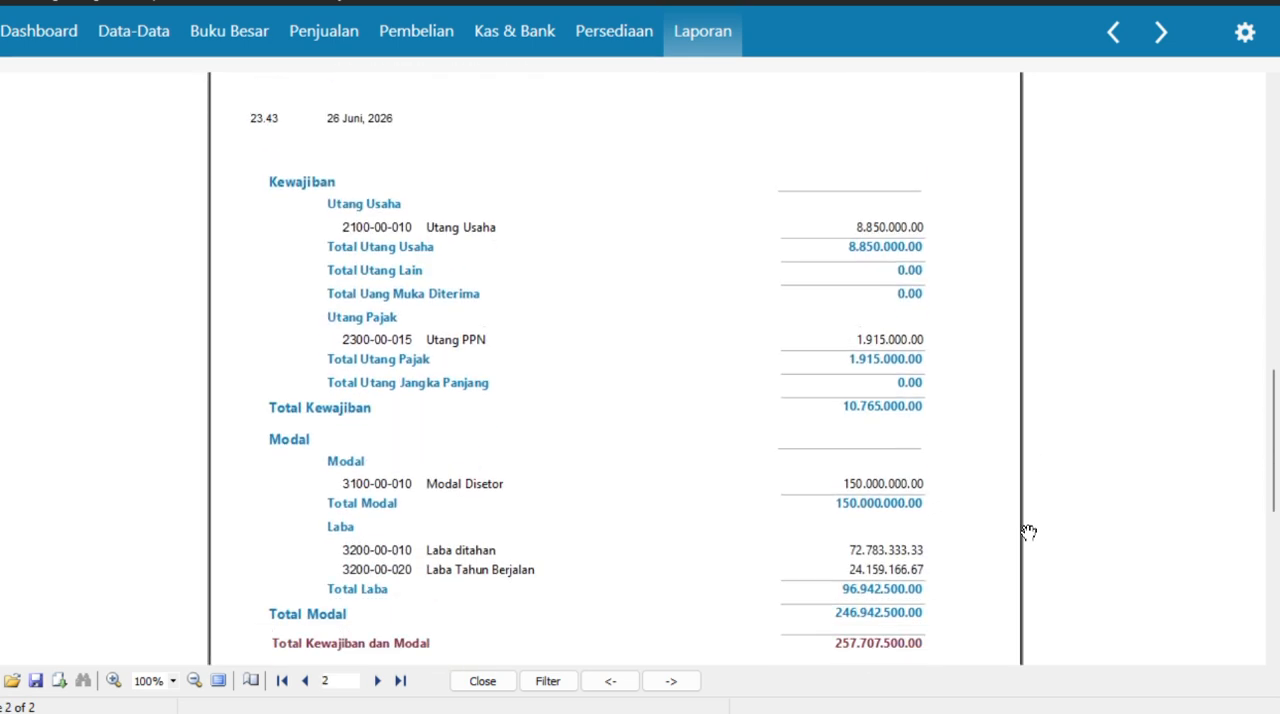
scroll(1029, 532, down, 1)
scroll(1029, 529, up, 5)
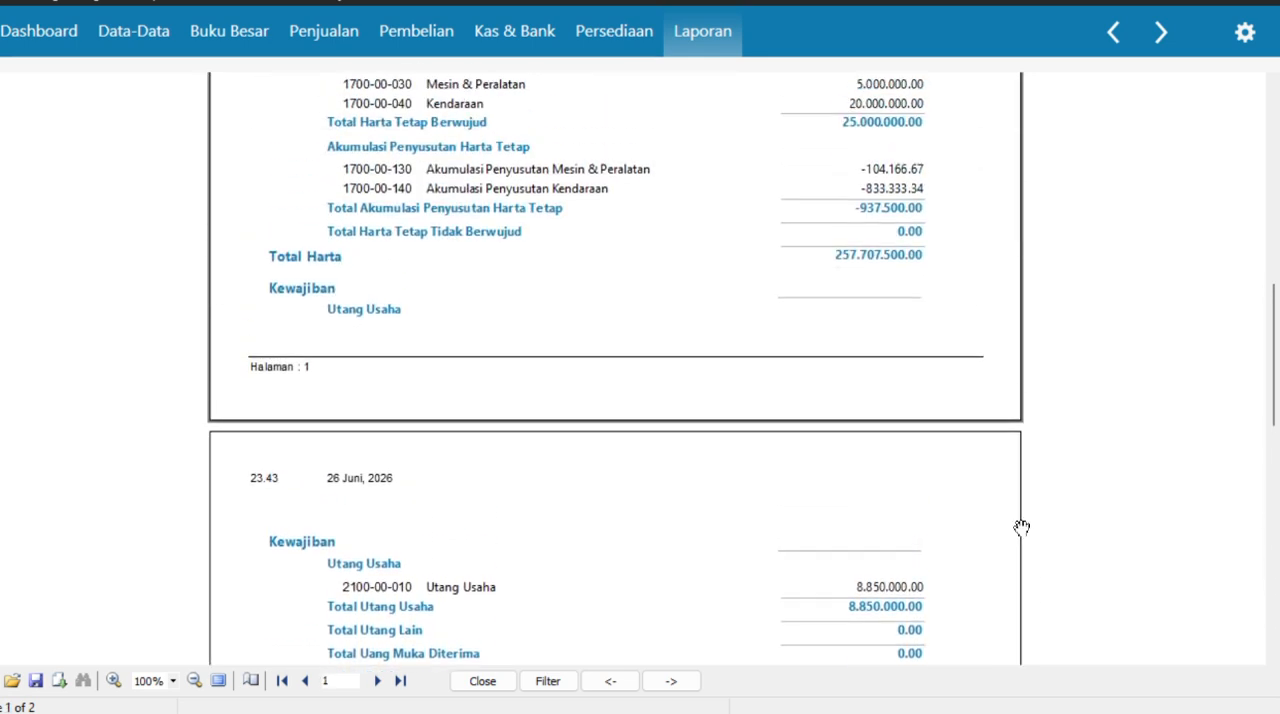
scroll(743, 304, up, 6)
click(1113, 33)
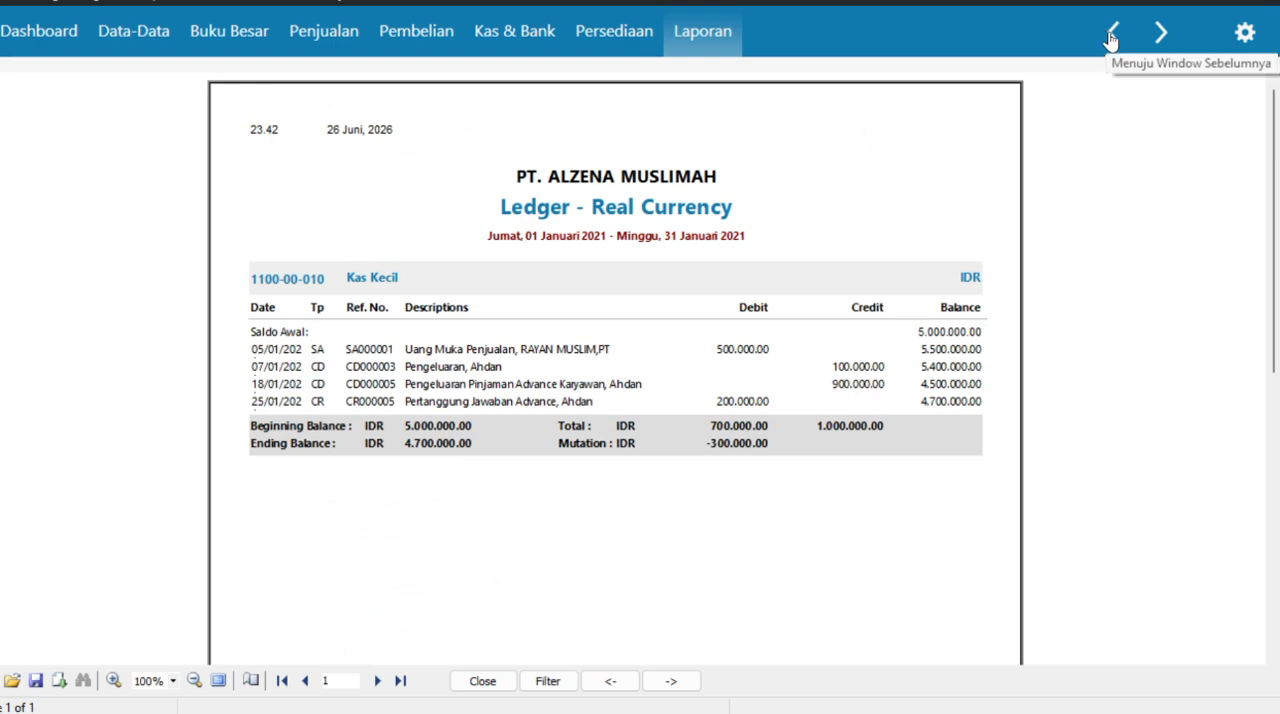
click(1114, 36)
click(1113, 36)
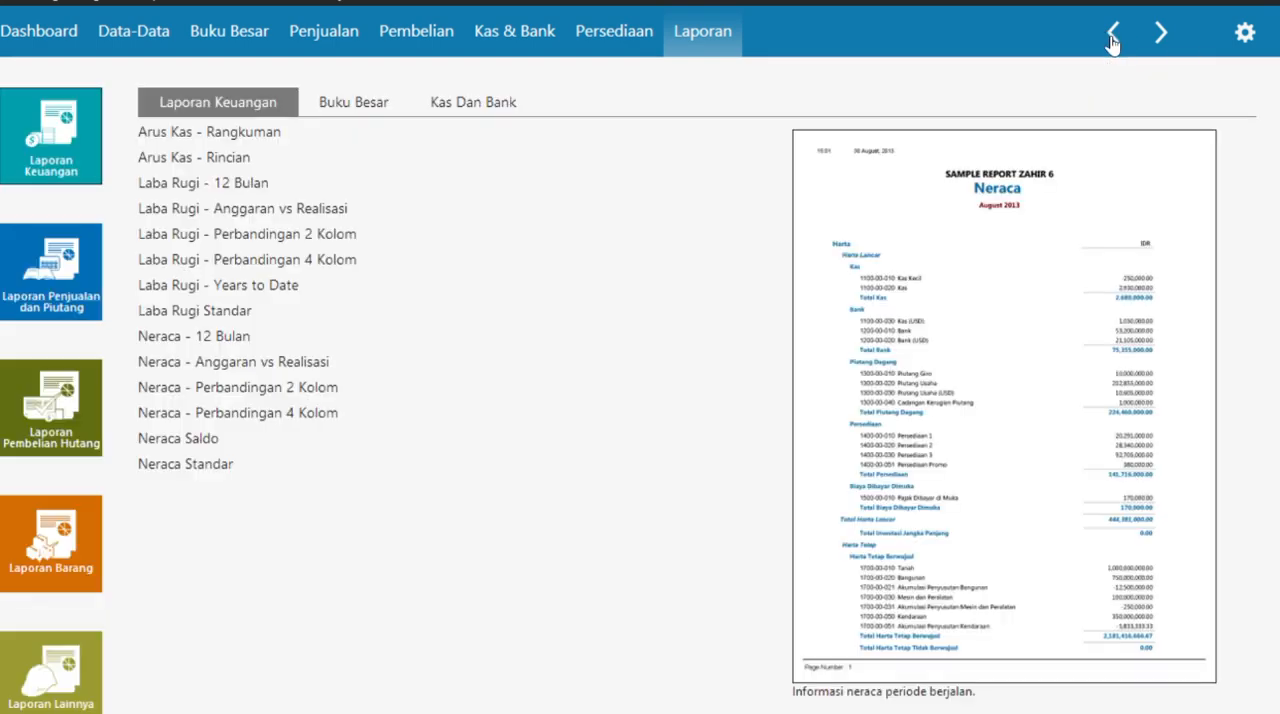
- Open the Arus Kas - Rincian report for 01/01/2021 to 28/02/2021
click(207, 163)
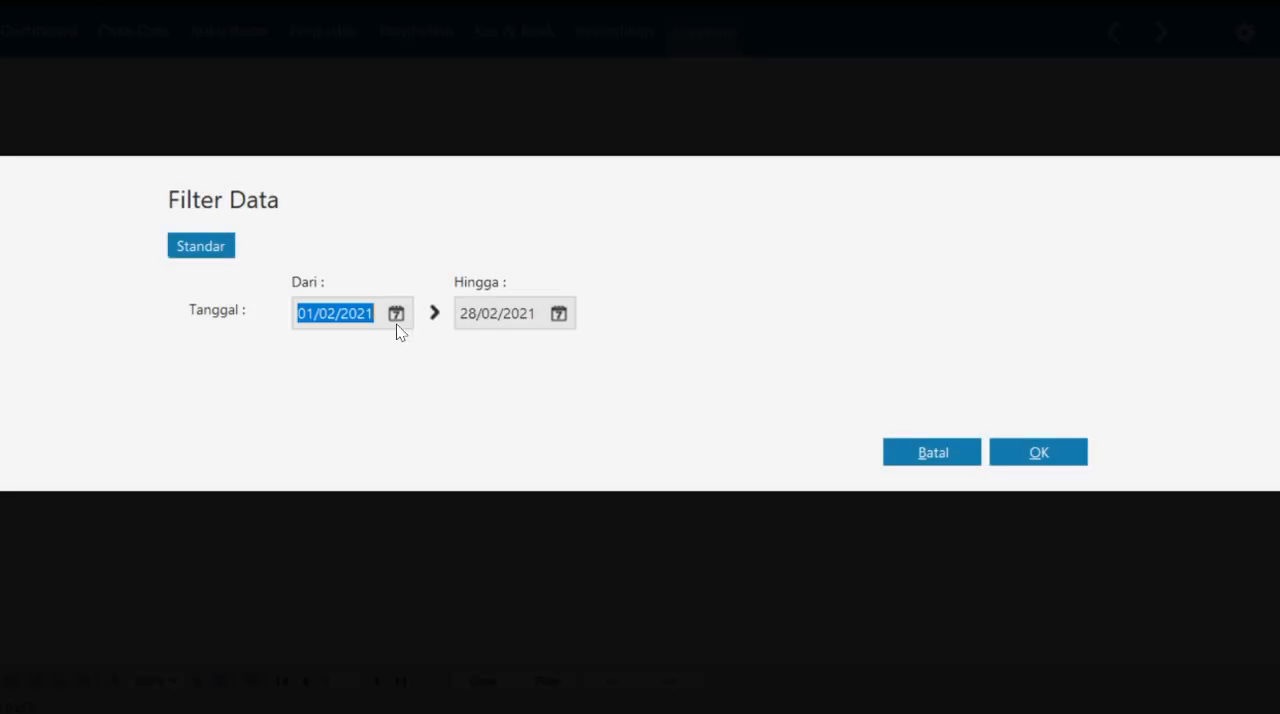
click(397, 314)
click(683, 353)
click(695, 563)
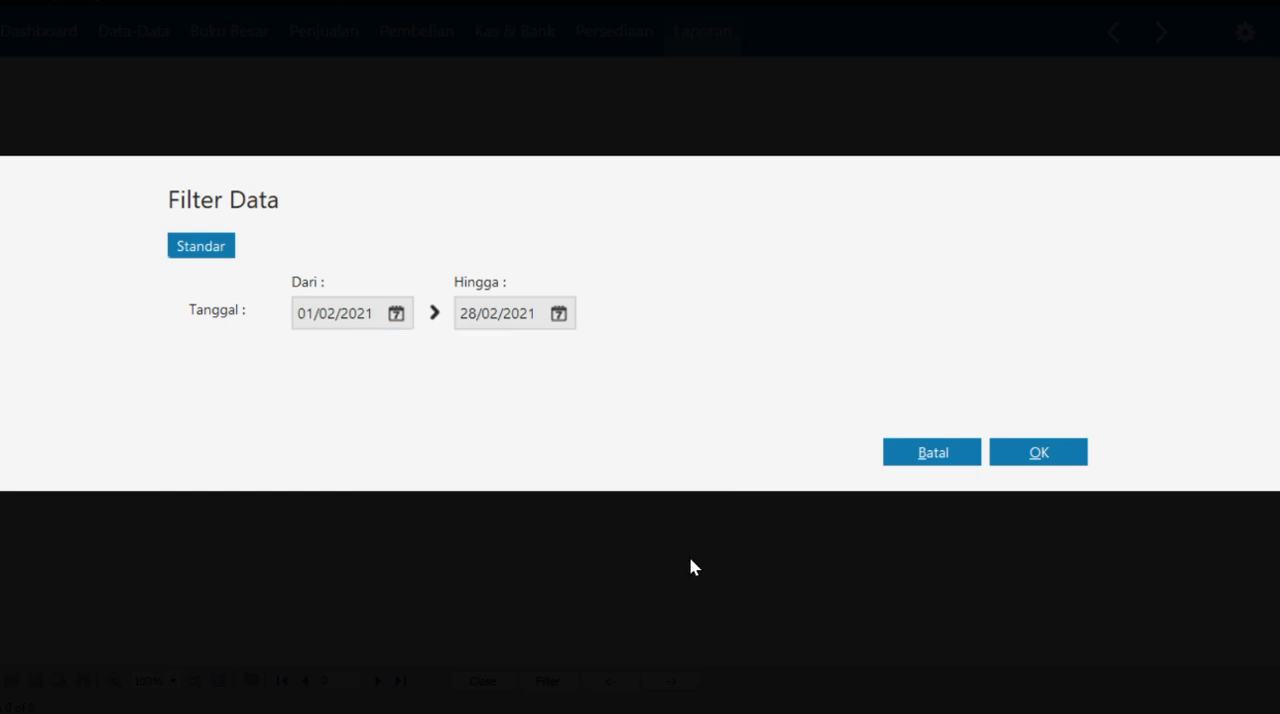
click(558, 314)
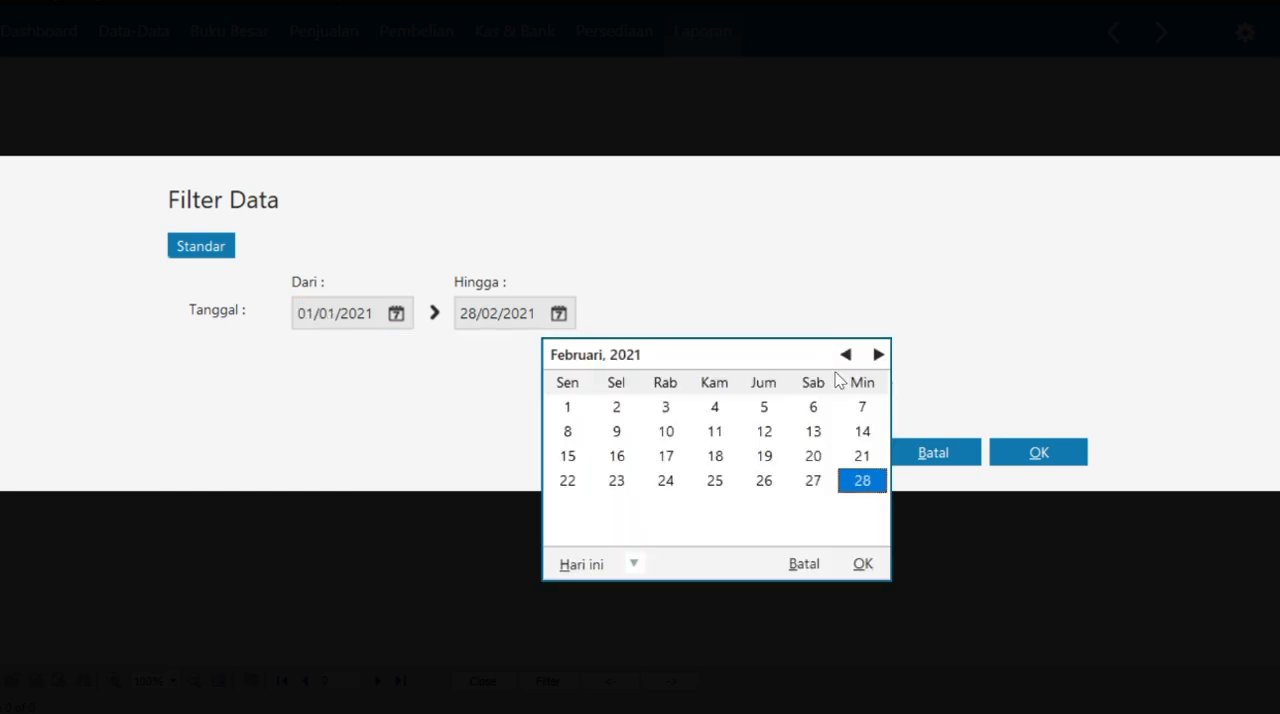
click(861, 561)
click(1055, 452)
- Review the Laporan Arus Kas down to Saldo Akhir and return to the financial report list
scroll(885, 376, down, 5)
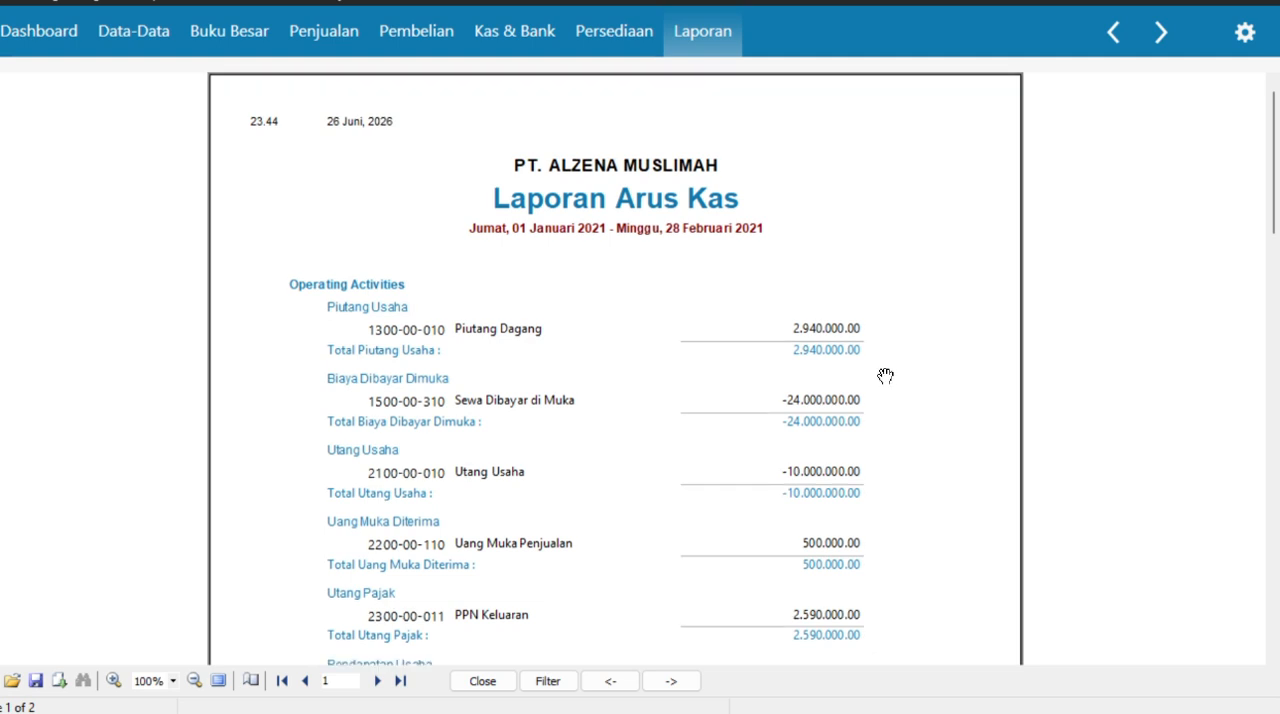
scroll(885, 376, down, 11)
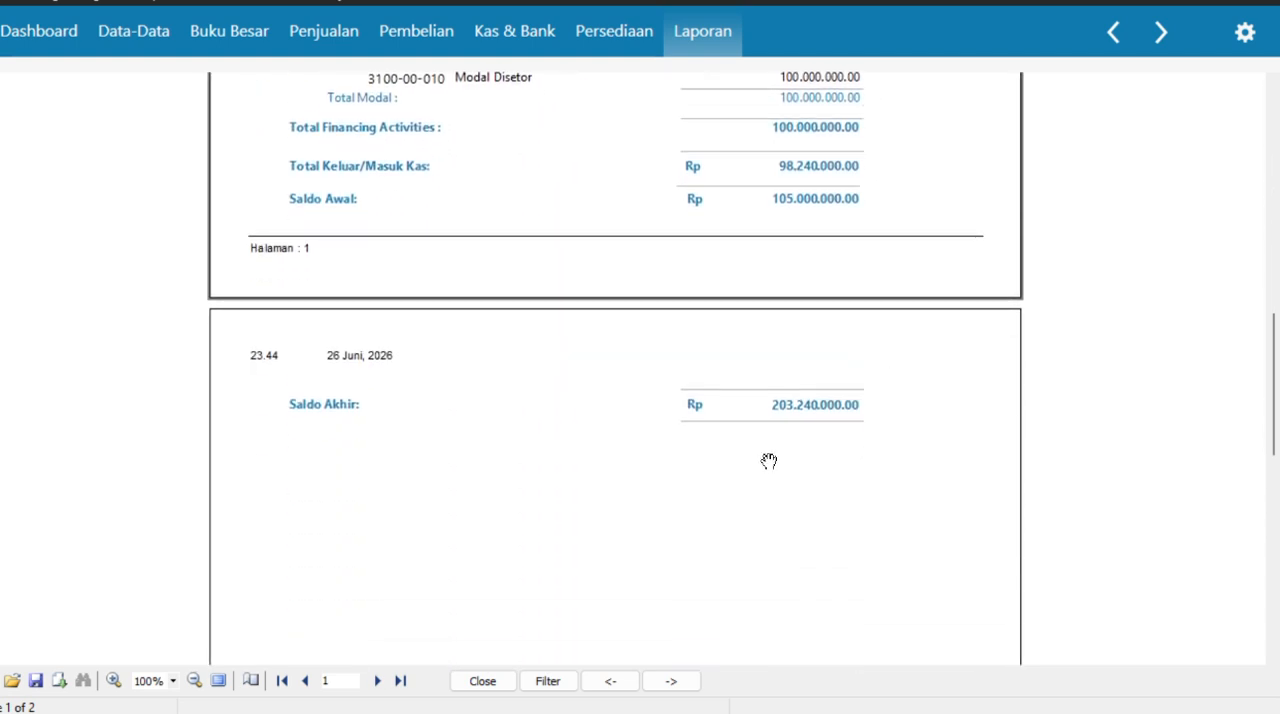
click(1110, 44)
click(1110, 44)
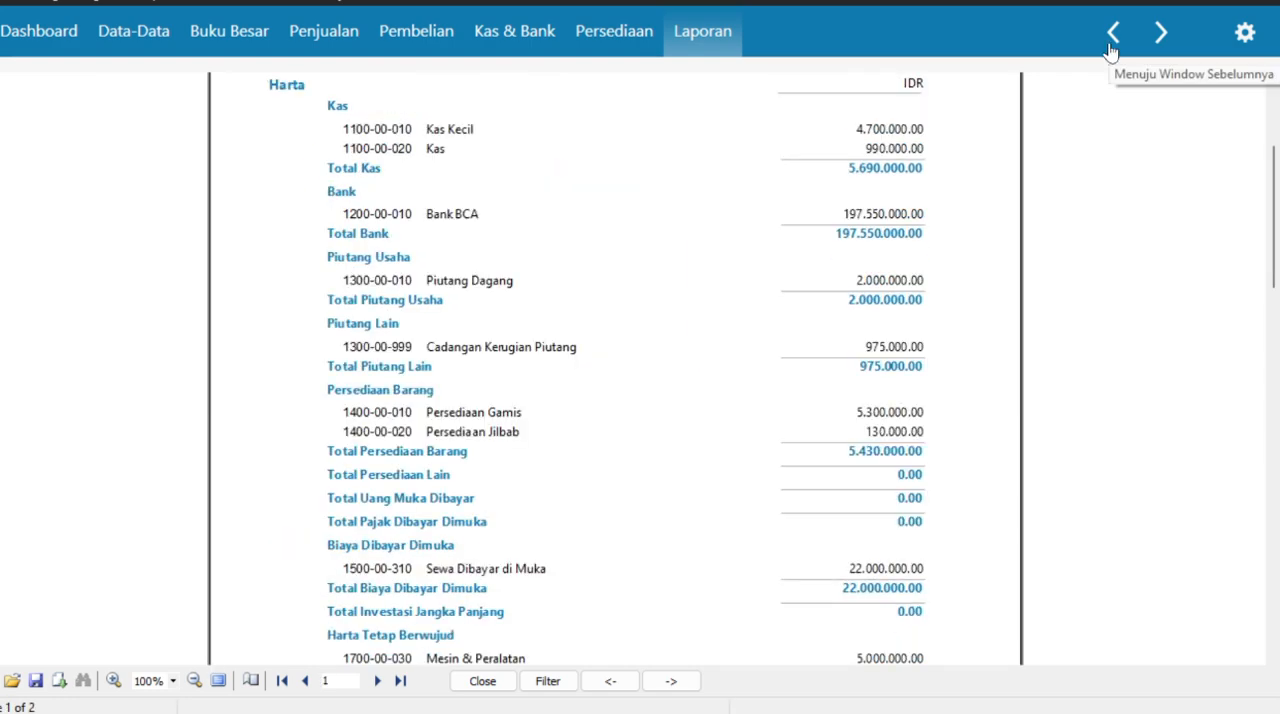
click(1110, 44)
click(1110, 44)
click(1110, 44)
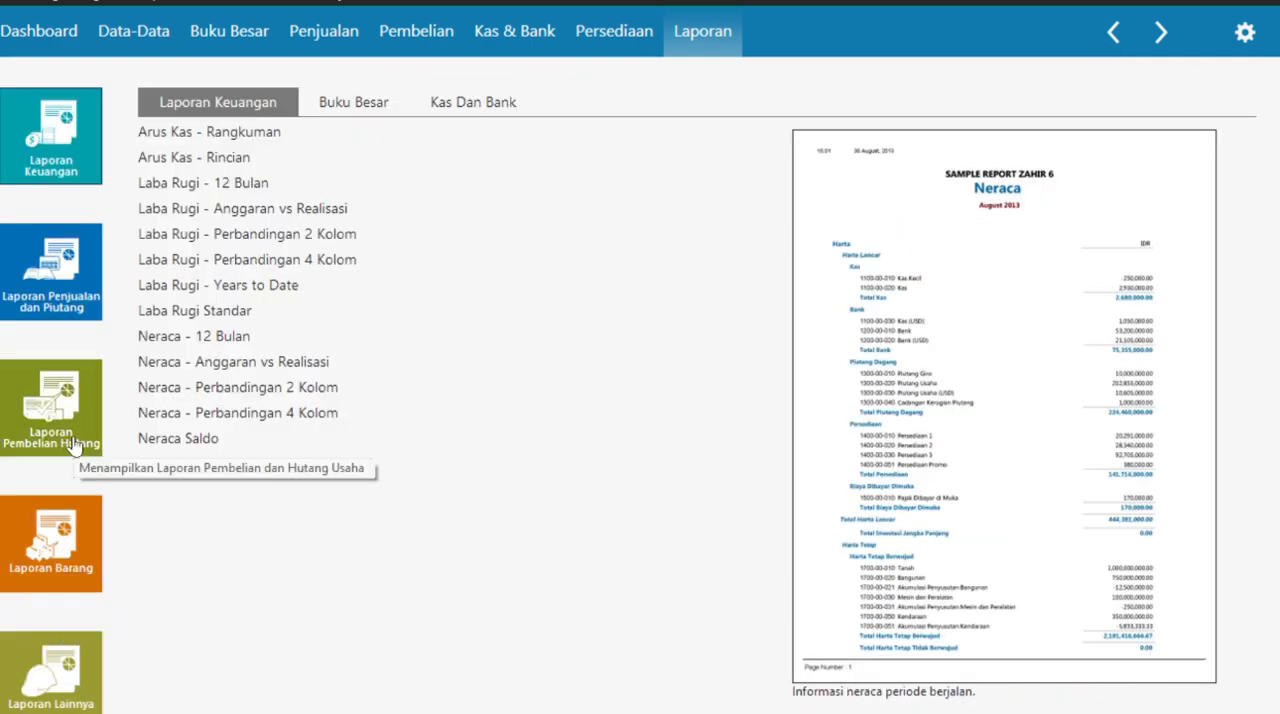
- Open the Kartu Stok - Umum inventory report for all products from 01/01/2021 to 28/02/2021
click(60, 557)
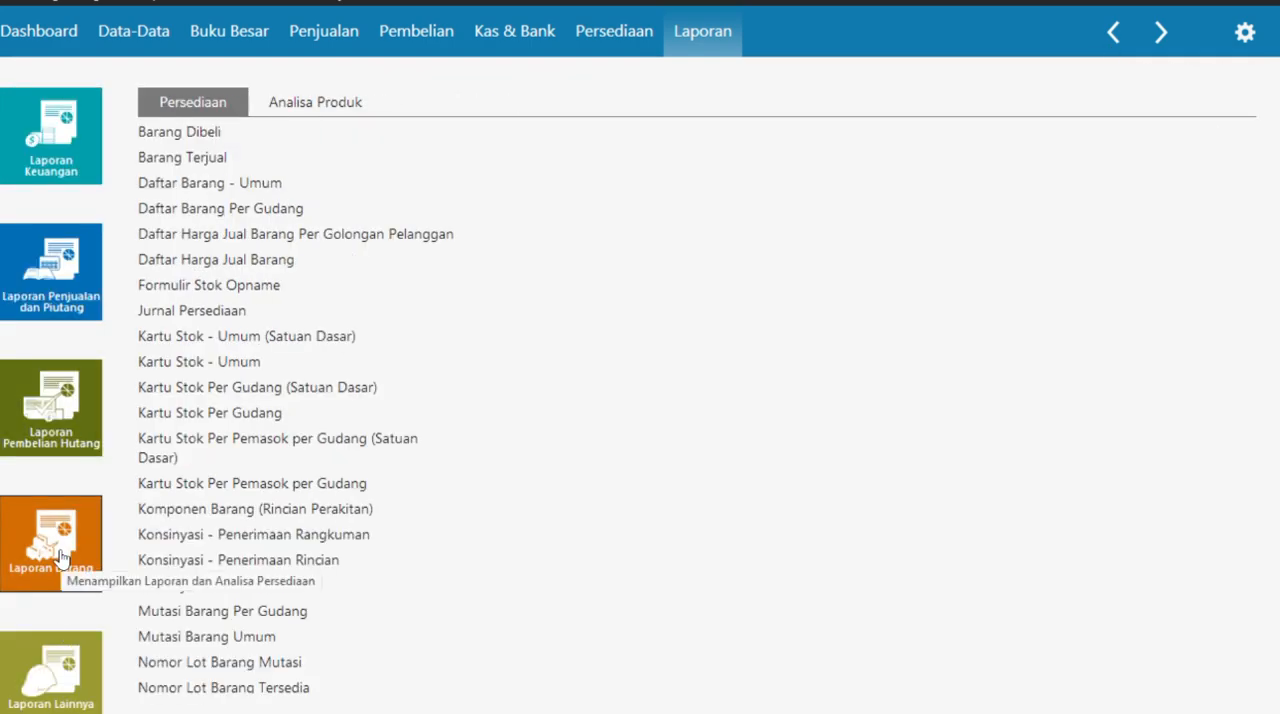
click(203, 362)
click(420, 314)
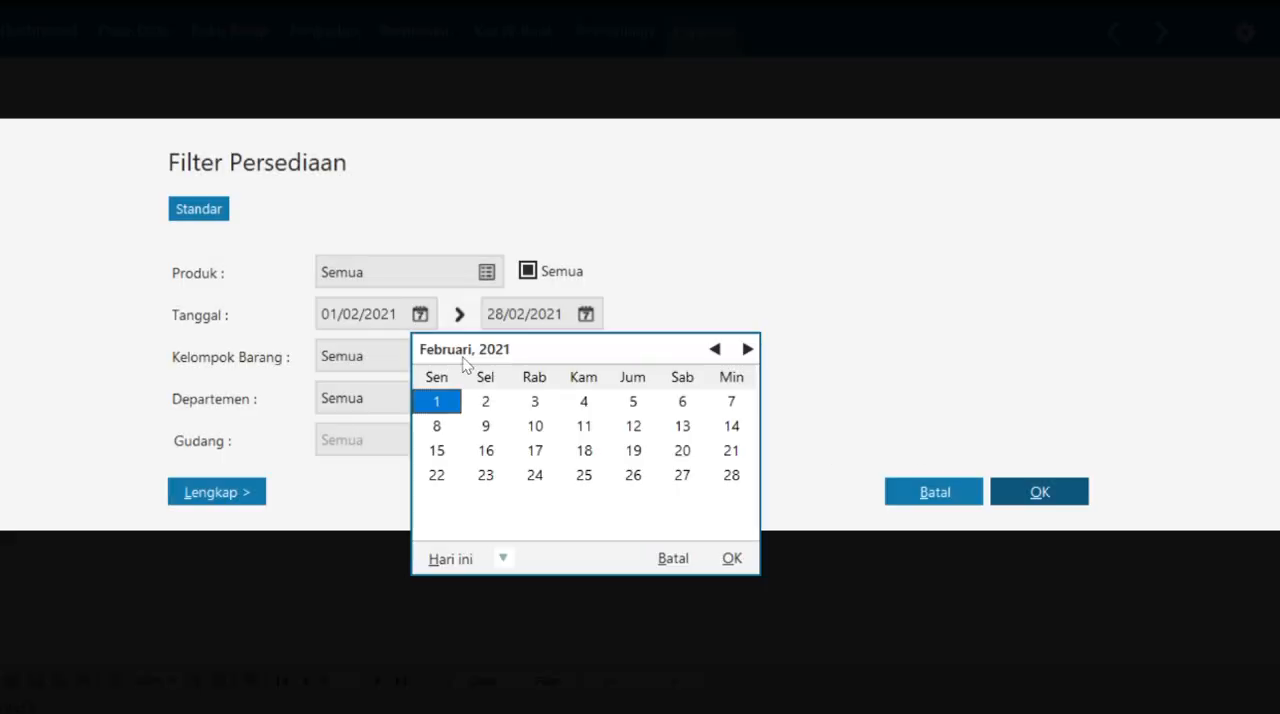
click(714, 349)
click(732, 558)
click(1030, 493)
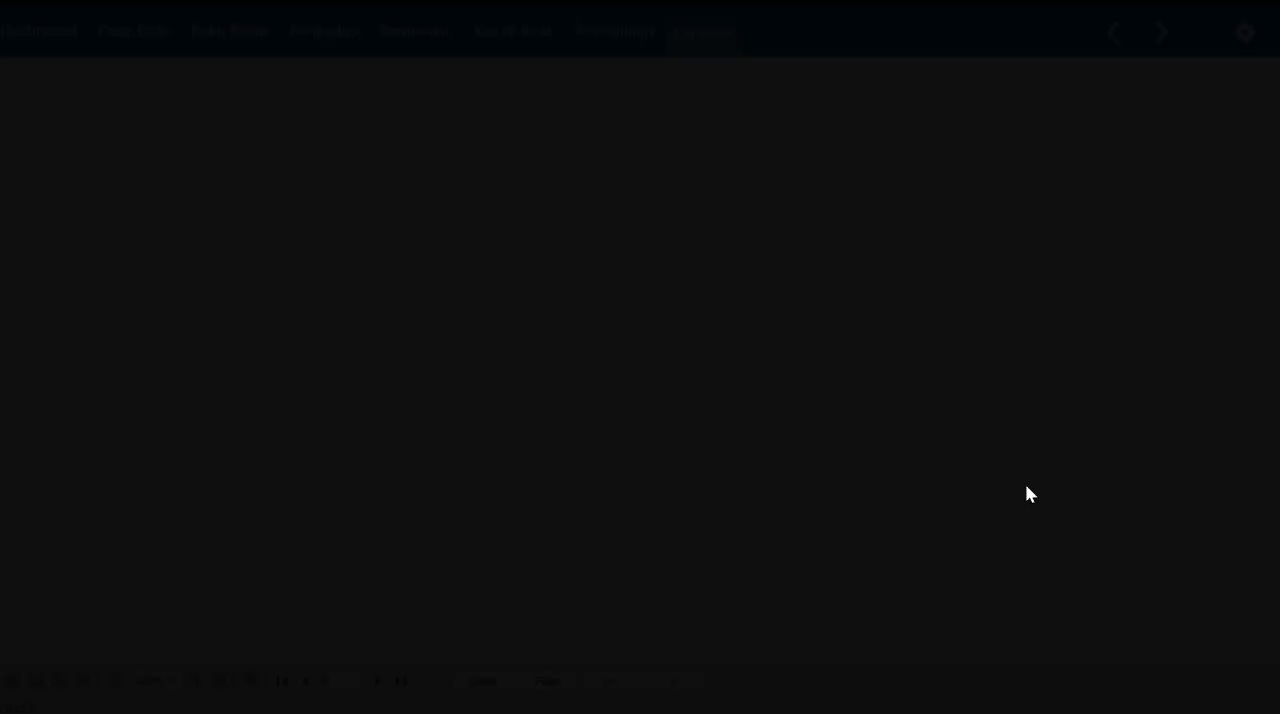
- Review the stock cards in the Kartu Stok - Umum report, then go to the Data-Data module
scroll(875, 442, down, 5)
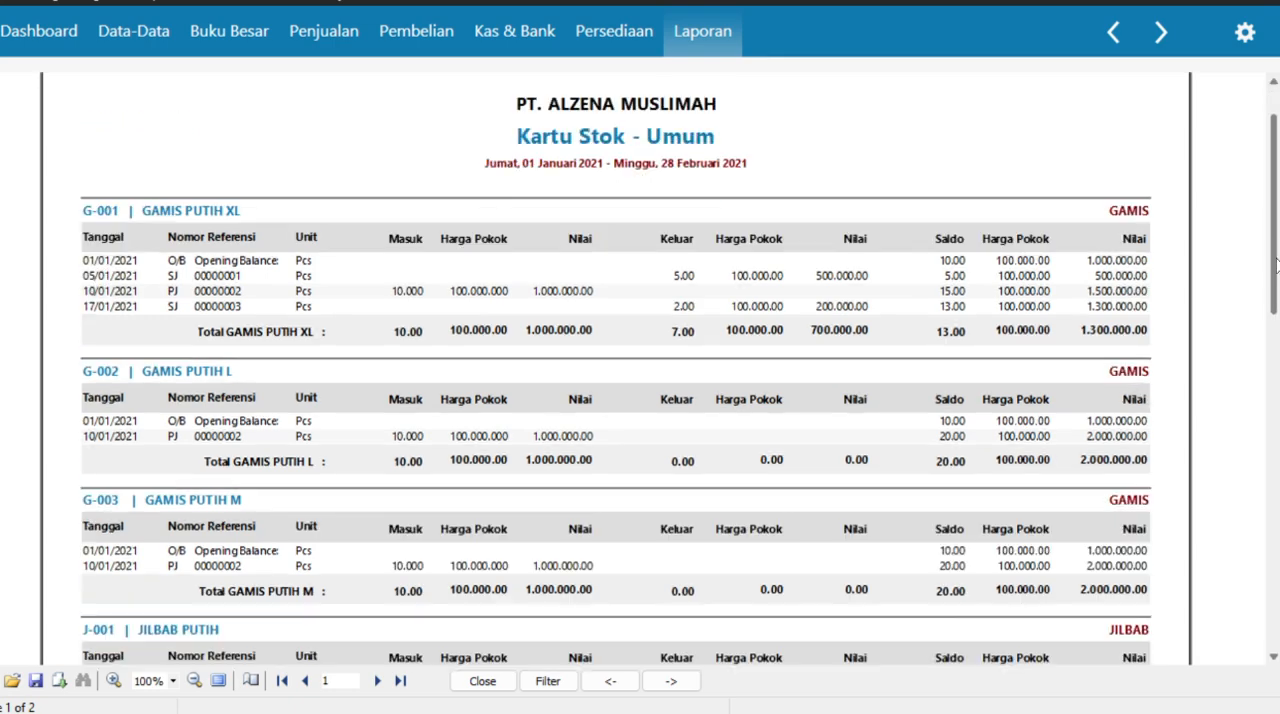
drag(1274, 310, 1274, 150)
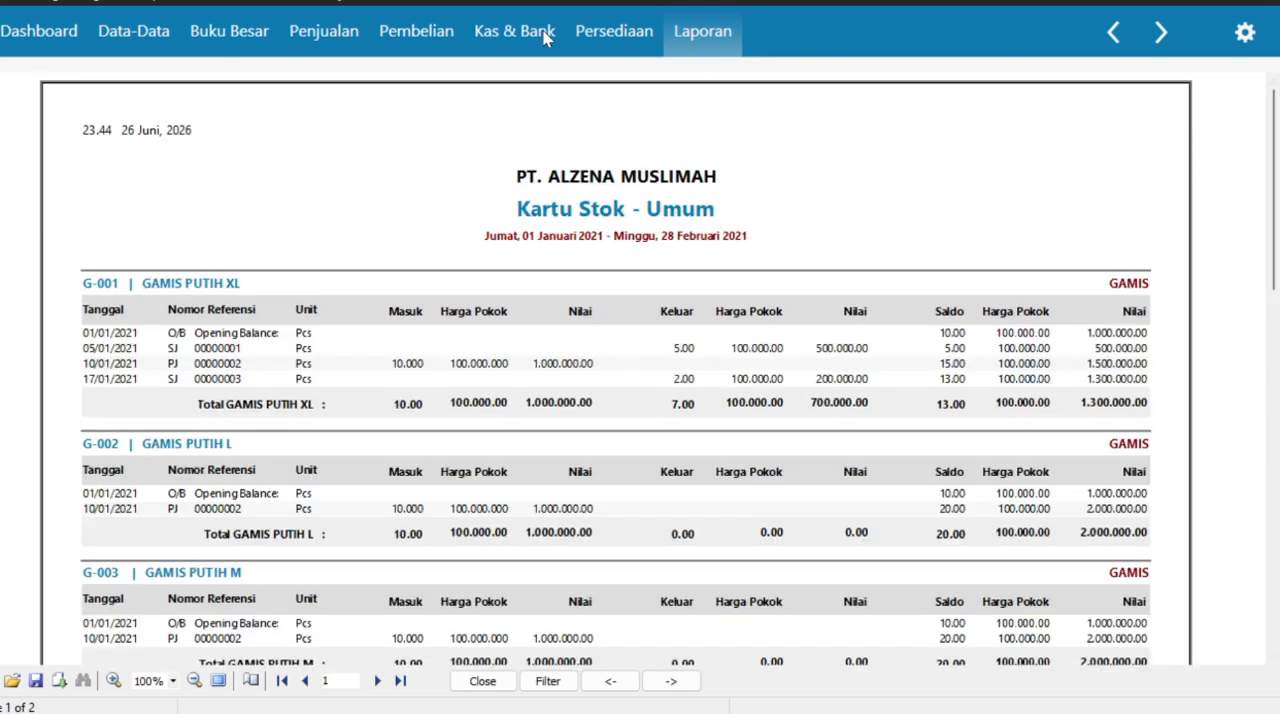
click(157, 45)
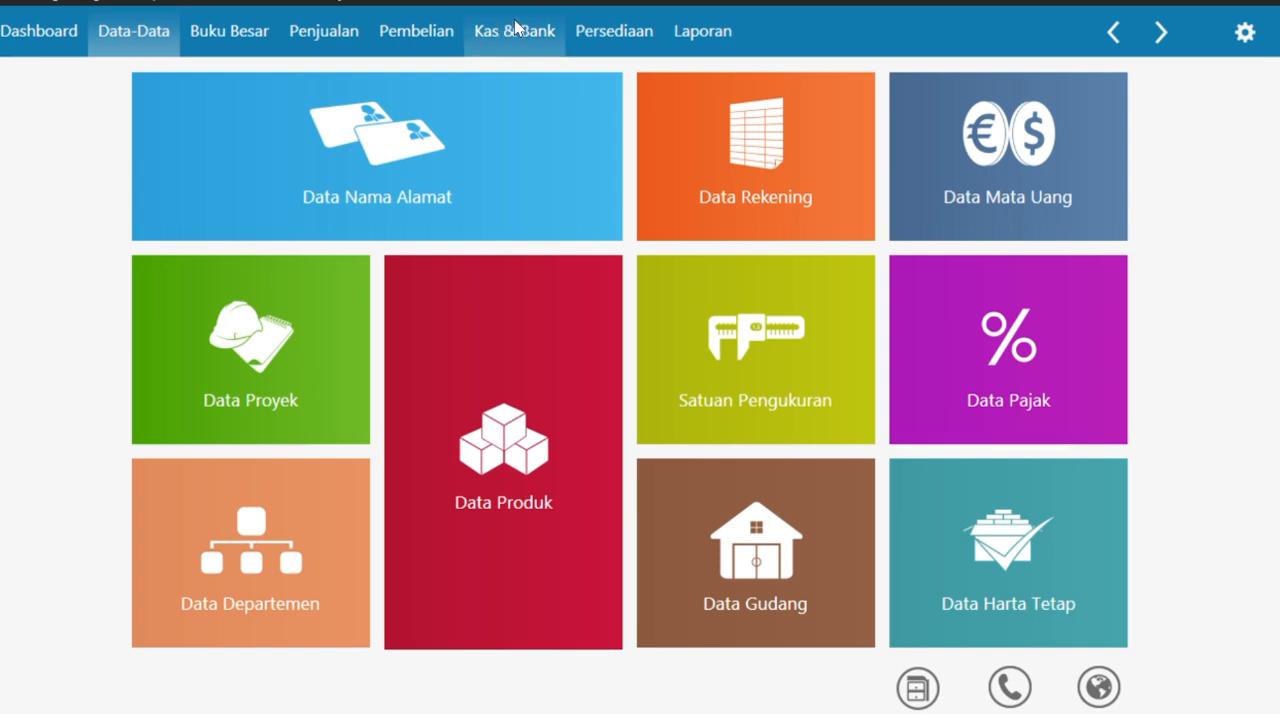
mouse_move(568, 227)
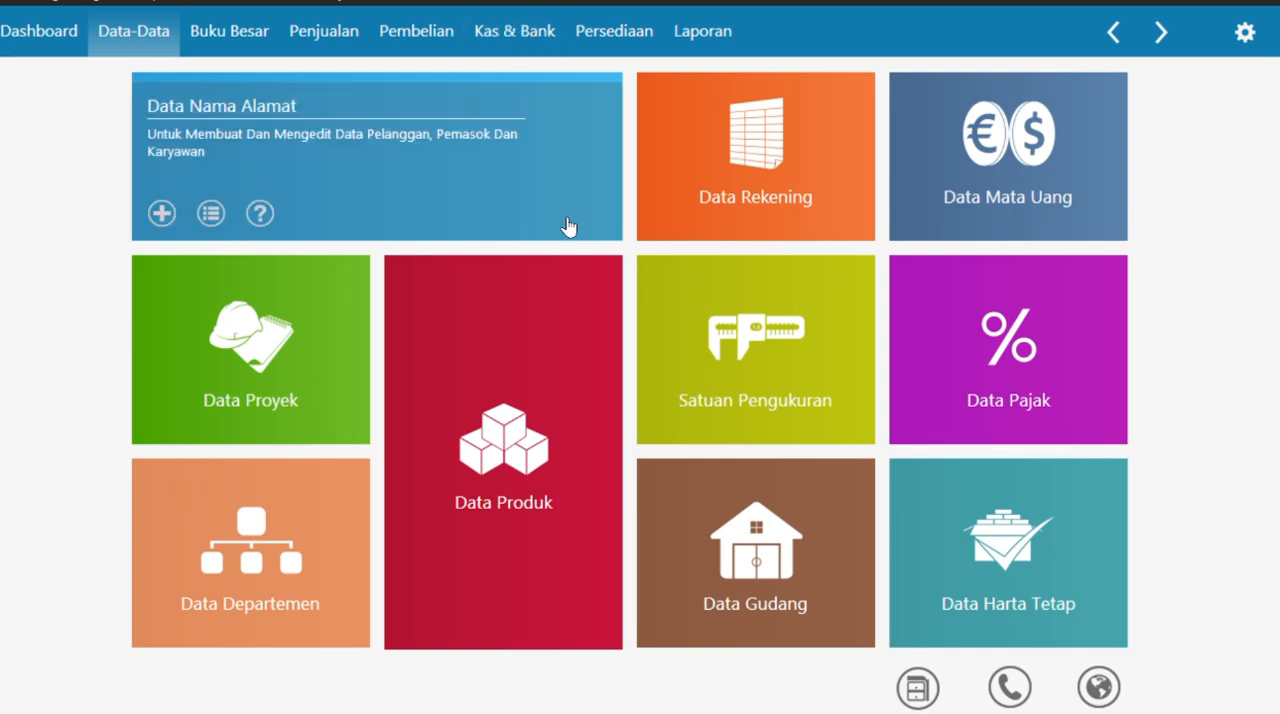